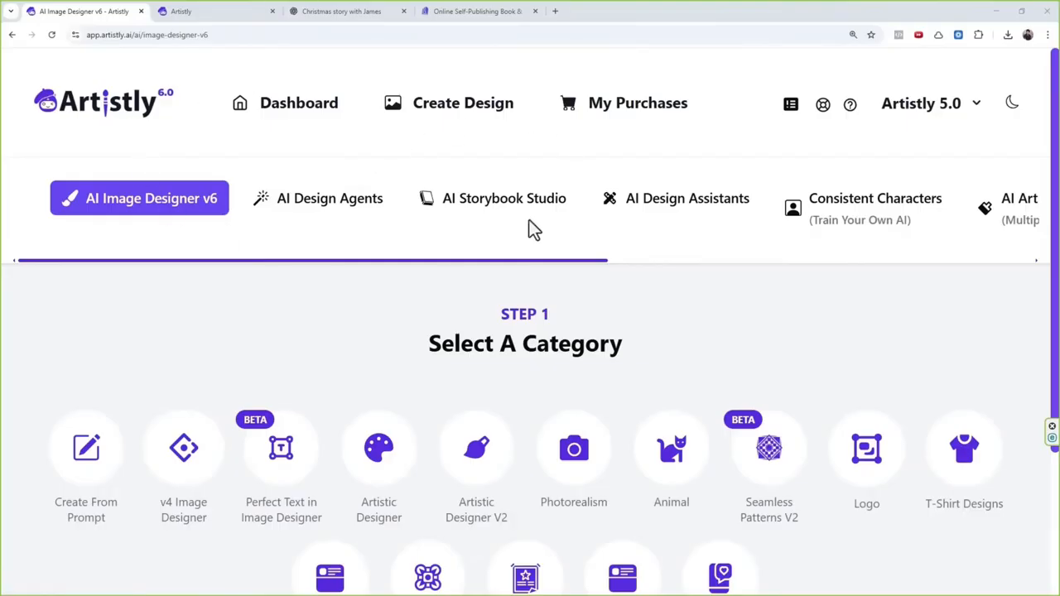
Step: Open the flipbook "A Story About Shana" from My Flipbooks for reading
{"action": "left_click", "coordinate": [507, 205]}
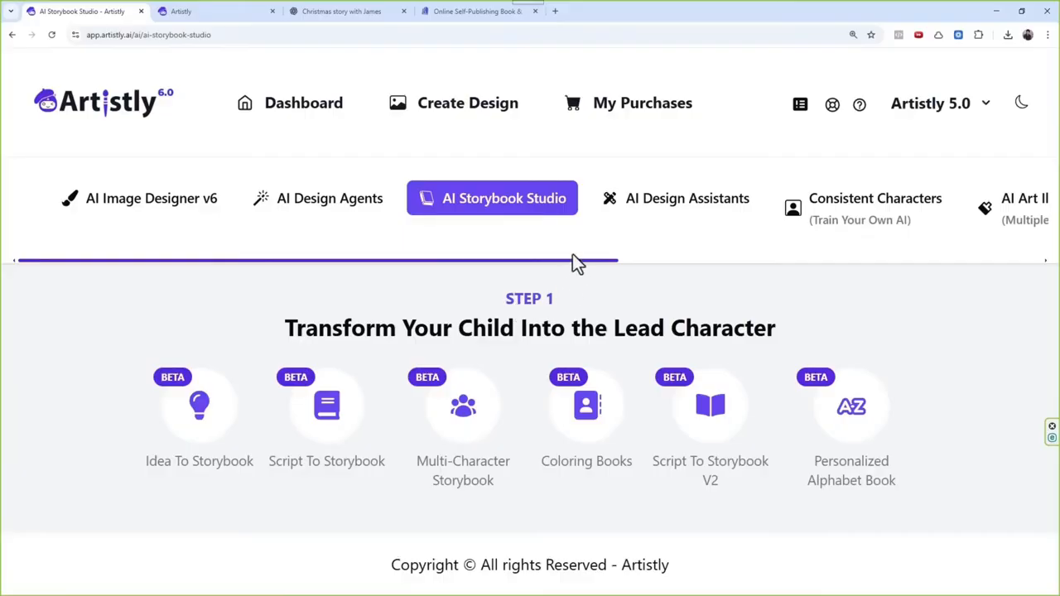
{"action": "left_click_drag", "start_coordinate": [569, 262], "coordinate": [882, 275]}
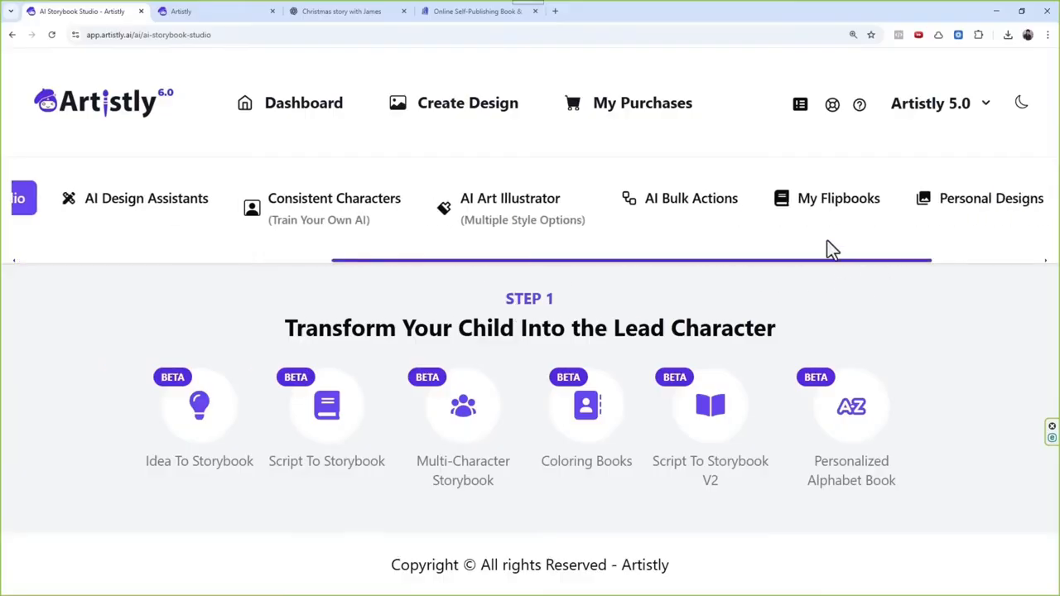
{"action": "left_click", "coordinate": [831, 210]}
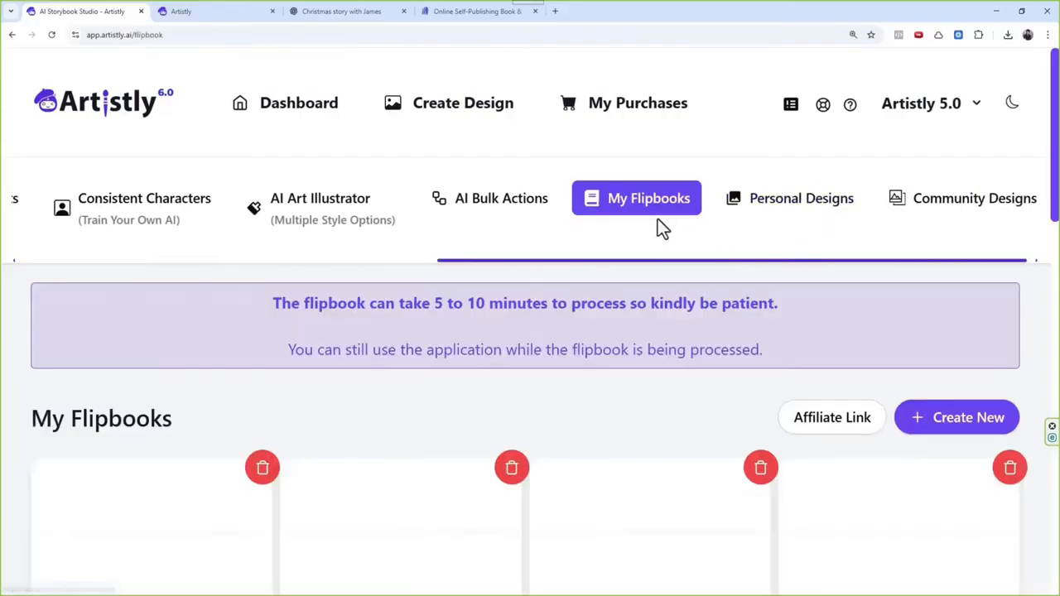
{"action": "scroll", "coordinate": [525, 402], "scroll_direction": "down", "scroll_amount": 8}
{"action": "scroll", "coordinate": [536, 284], "scroll_direction": "down", "scroll_amount": 2}
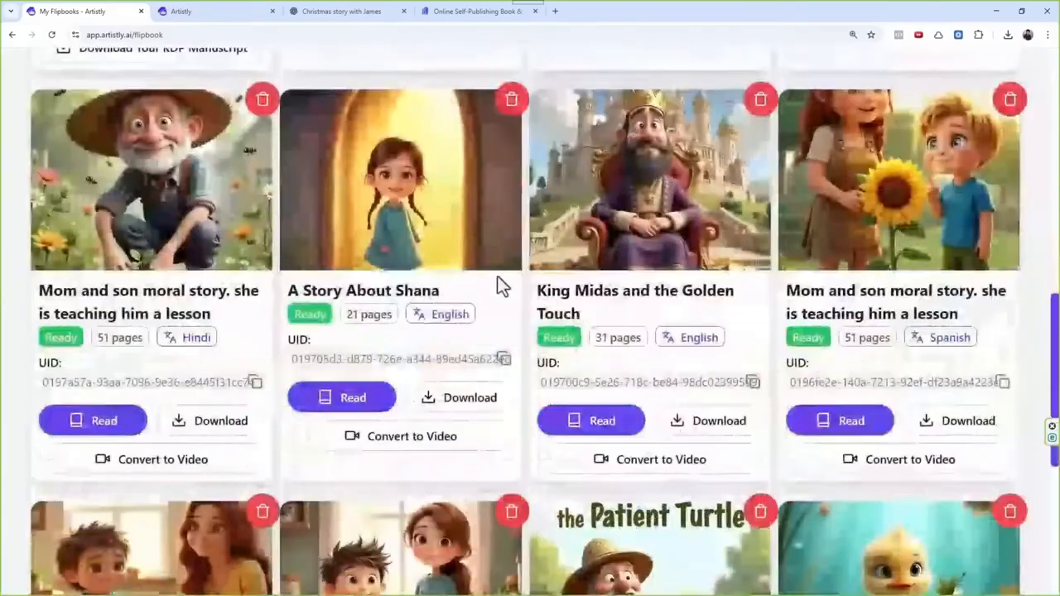
{"action": "left_click", "coordinate": [333, 399]}
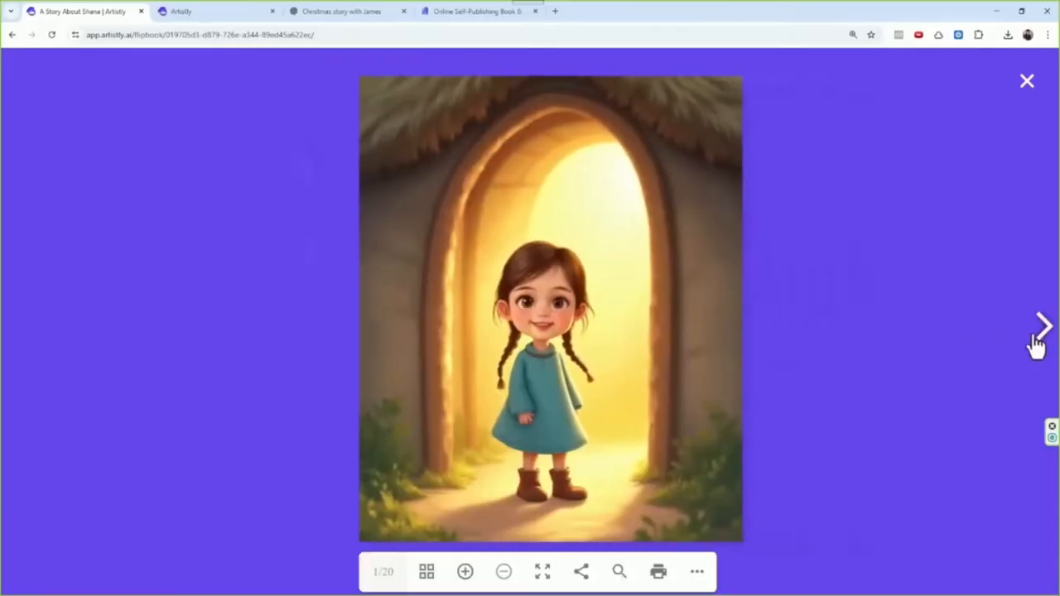
Step: Page through the opening pages of the Shana flipbook and close the reader
{"action": "left_click", "coordinate": [1037, 340]}
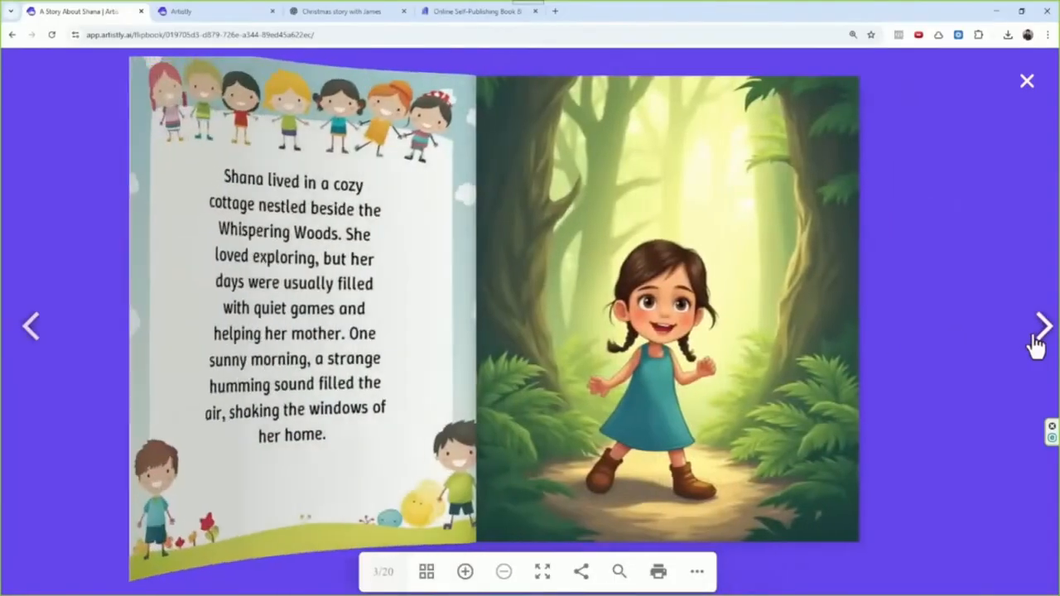
{"action": "left_click", "coordinate": [1036, 340]}
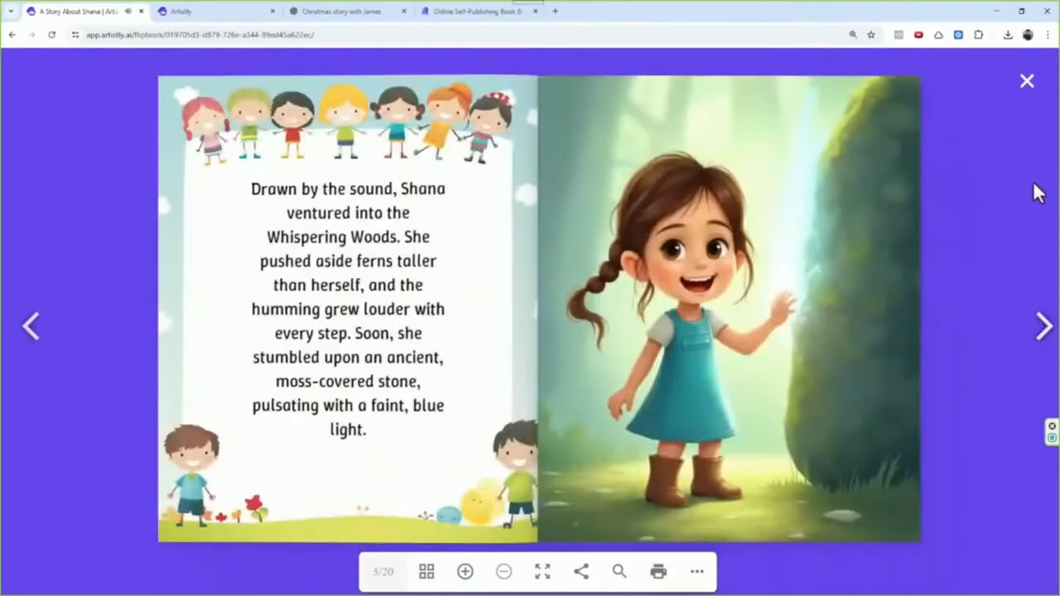
{"action": "left_click", "coordinate": [1027, 79]}
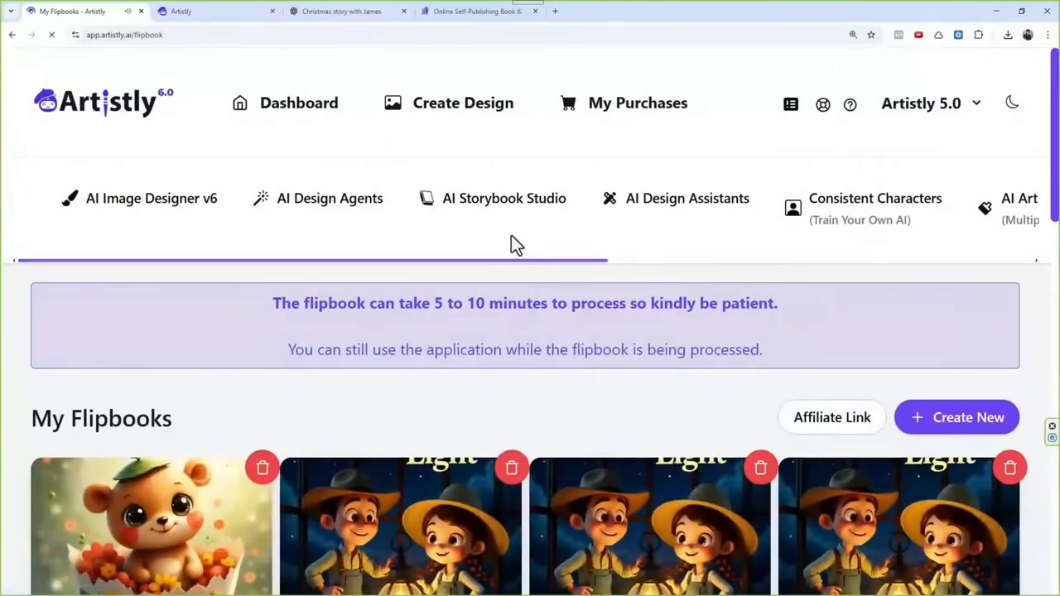
Step: Return to My Flipbooks and open the first copy of "The Clockmaker and the Light" for reading
{"action": "left_click", "coordinate": [500, 214]}
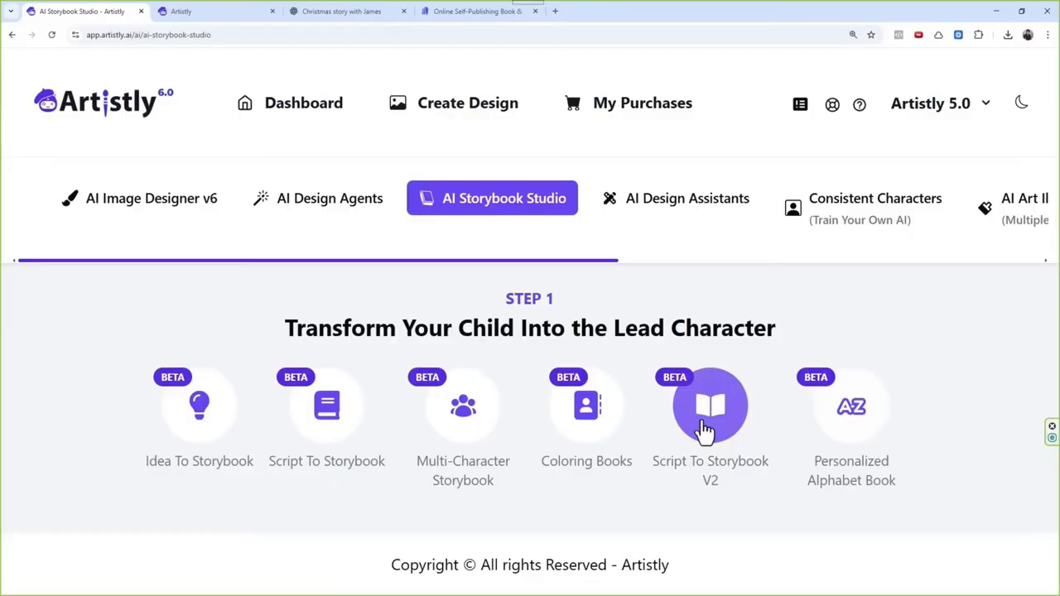
{"action": "left_click_drag", "start_coordinate": [577, 262], "coordinate": [840, 274]}
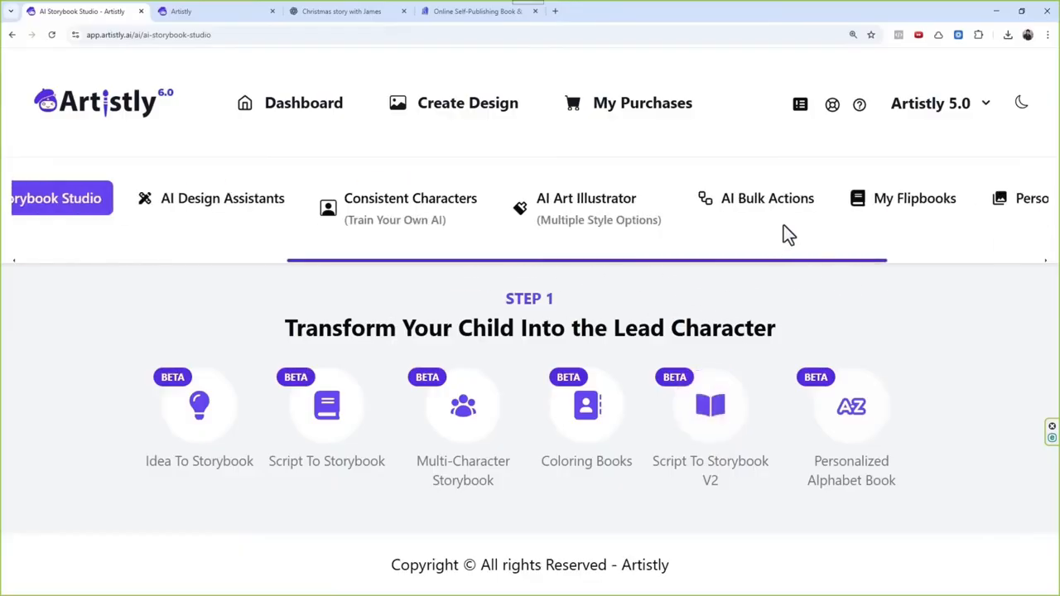
{"action": "left_click", "coordinate": [870, 226]}
{"action": "scroll", "coordinate": [437, 372], "scroll_direction": "down", "scroll_amount": 2}
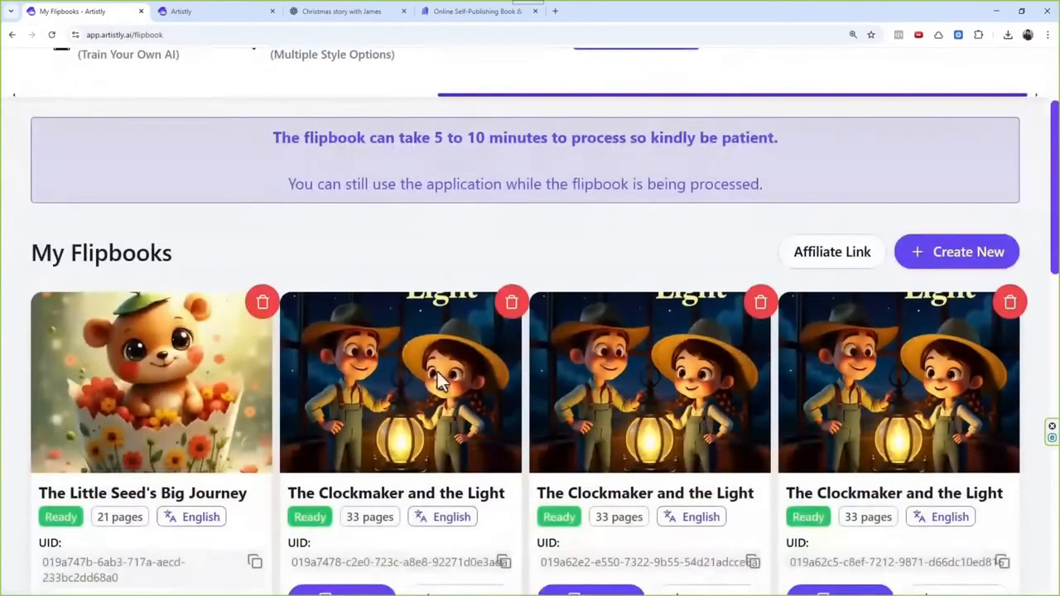
{"action": "scroll", "coordinate": [437, 372], "scroll_direction": "down", "scroll_amount": 2}
{"action": "left_click", "coordinate": [372, 500]}
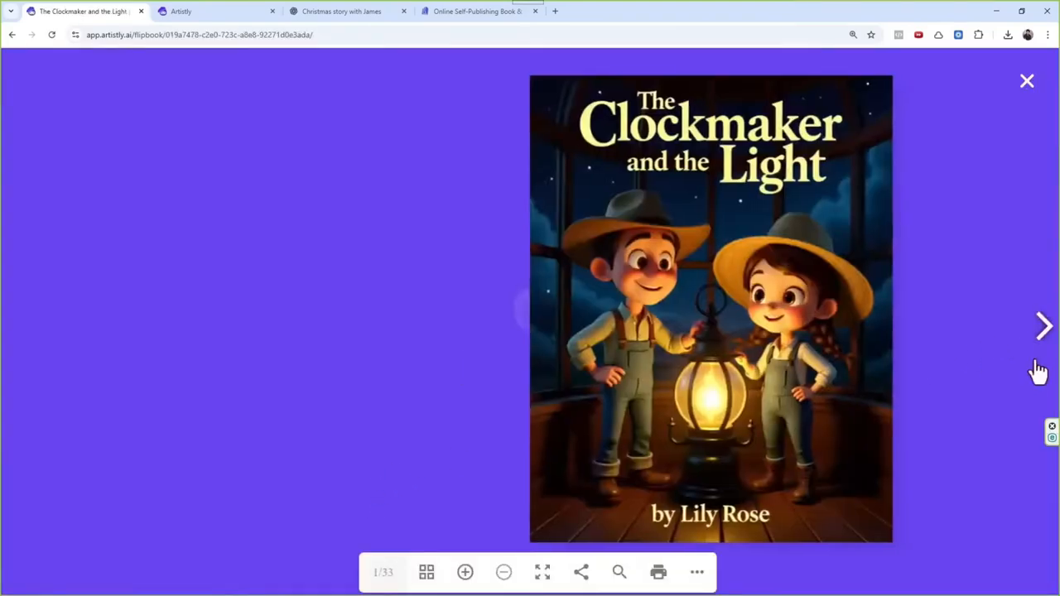
Step: Page through the first spreads of "The Clockmaker and the Light" and close the reader
{"action": "left_click", "coordinate": [1043, 341]}
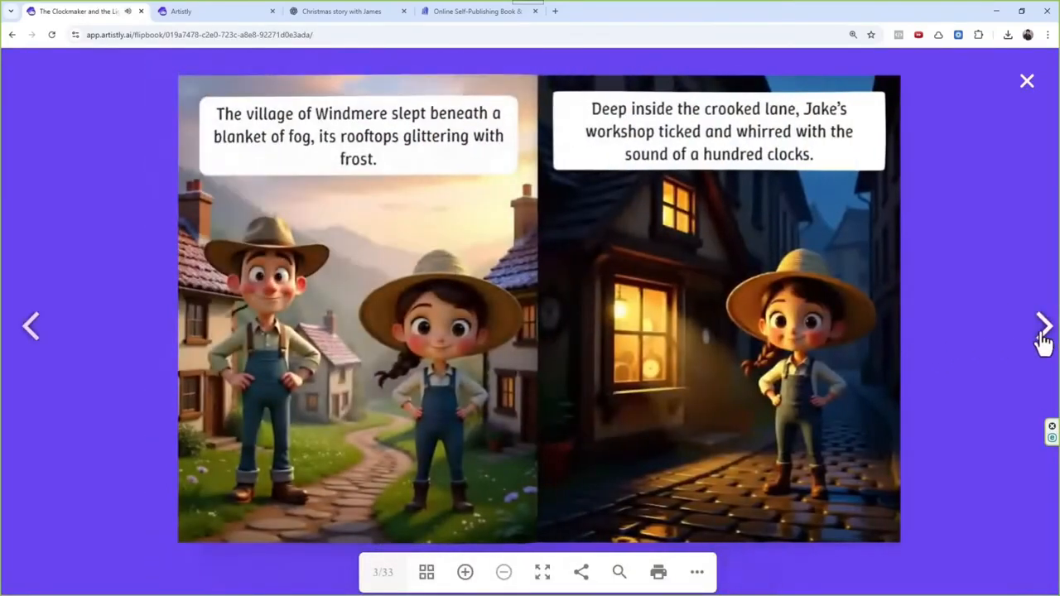
{"action": "left_click", "coordinate": [1043, 342]}
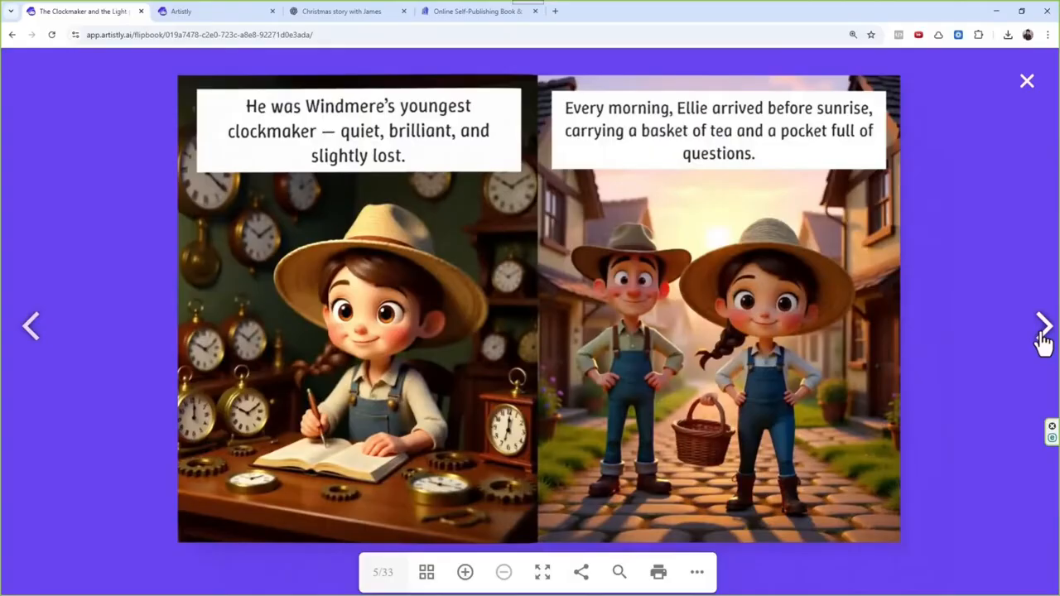
{"action": "left_click", "coordinate": [1043, 342]}
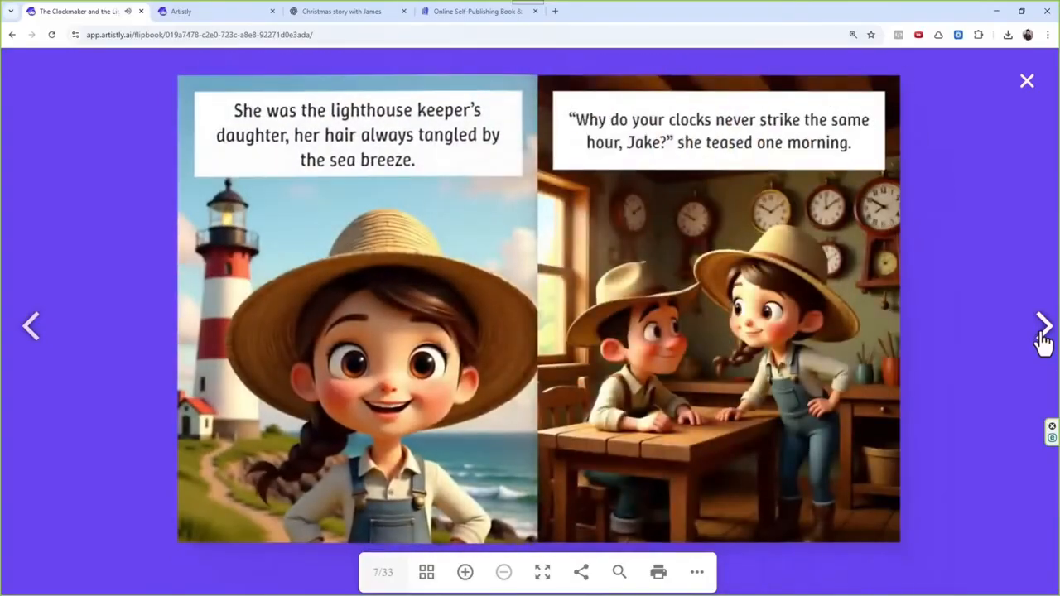
{"action": "left_click", "coordinate": [1043, 340]}
{"action": "left_click", "coordinate": [1043, 340]}
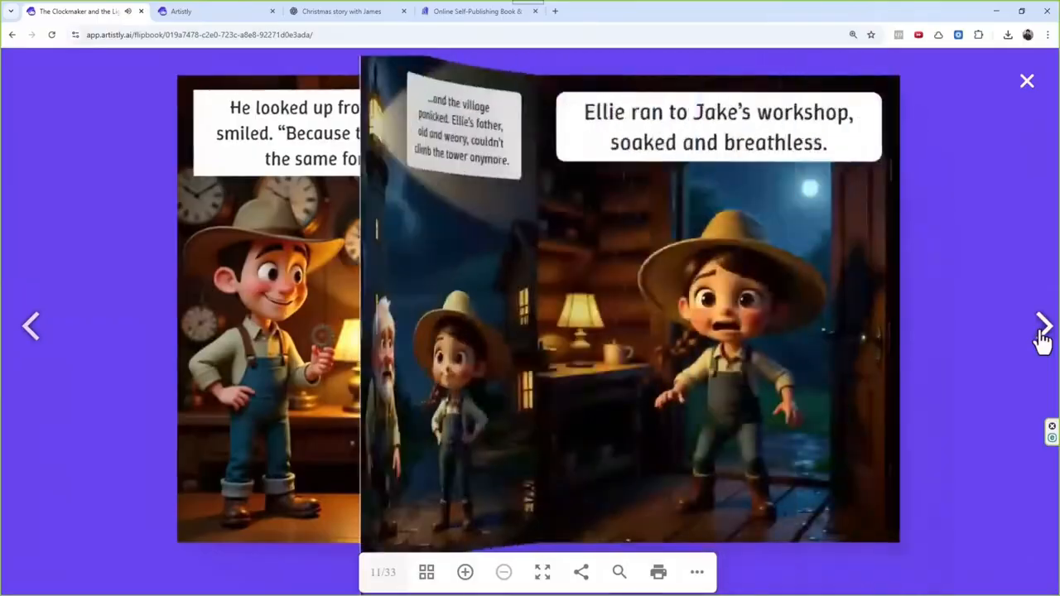
{"action": "left_click", "coordinate": [1029, 81]}
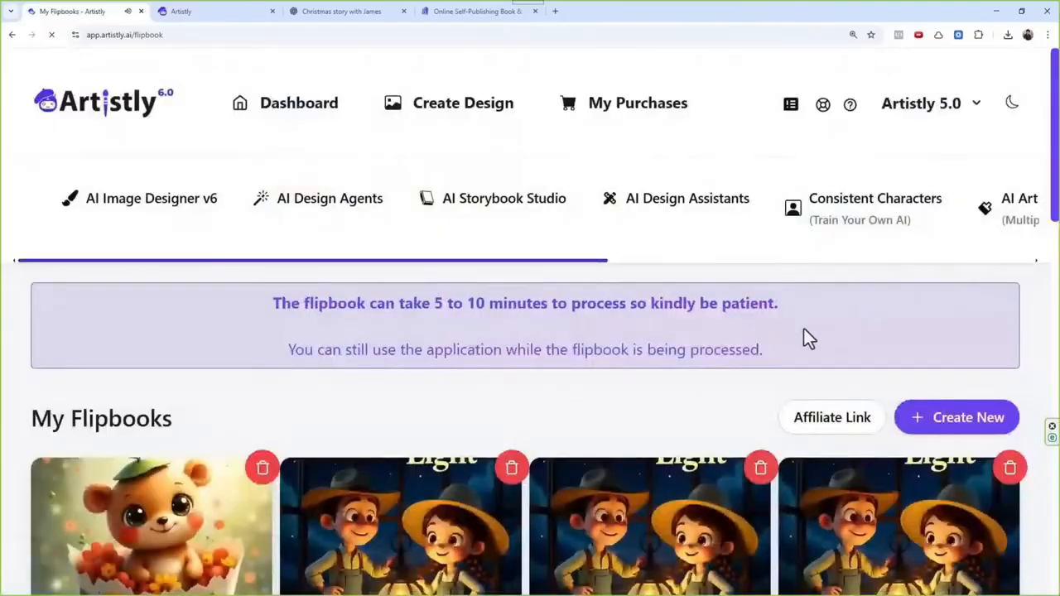
Step: Open Coloring Books in AI Storybook Studio and examine its title, dimensions, cover image and coloring page settings
{"action": "left_click", "coordinate": [511, 211]}
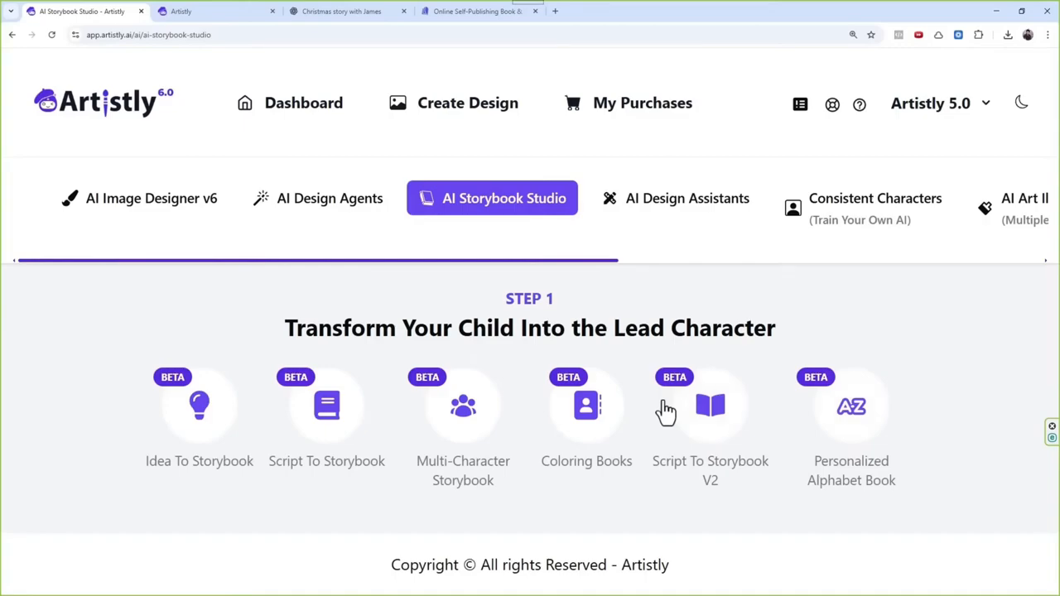
{"action": "left_click", "coordinate": [582, 434]}
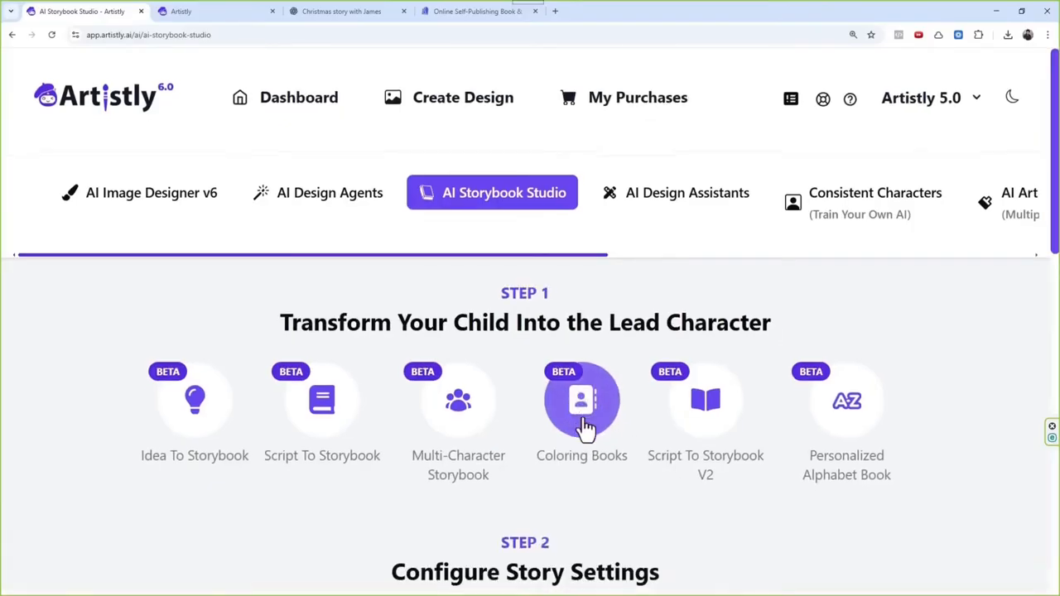
{"action": "scroll", "coordinate": [494, 319], "scroll_direction": "down", "scroll_amount": 1}
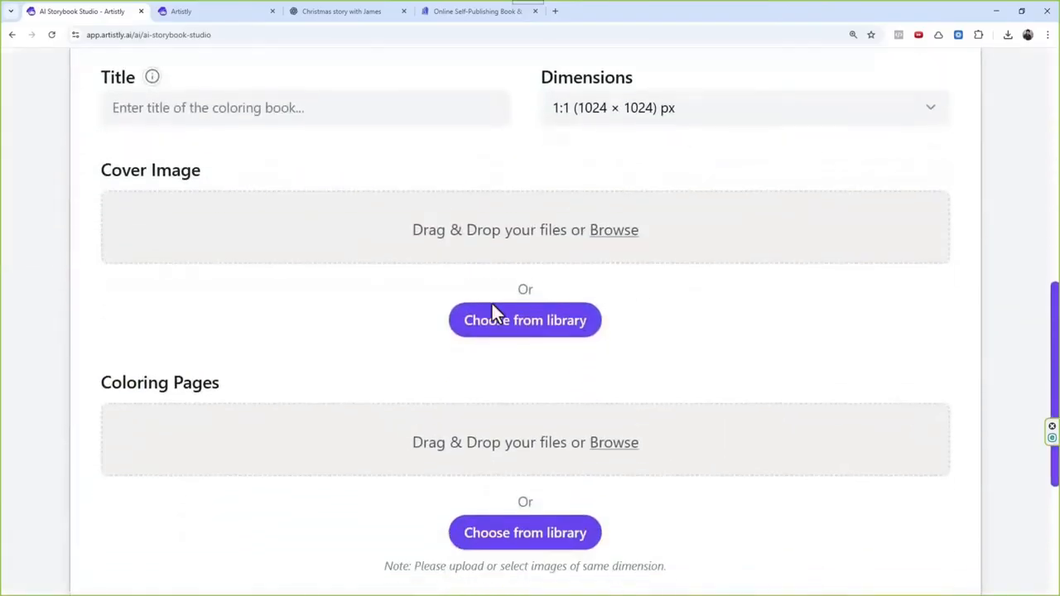
{"action": "scroll", "coordinate": [490, 348], "scroll_direction": "up", "scroll_amount": 2}
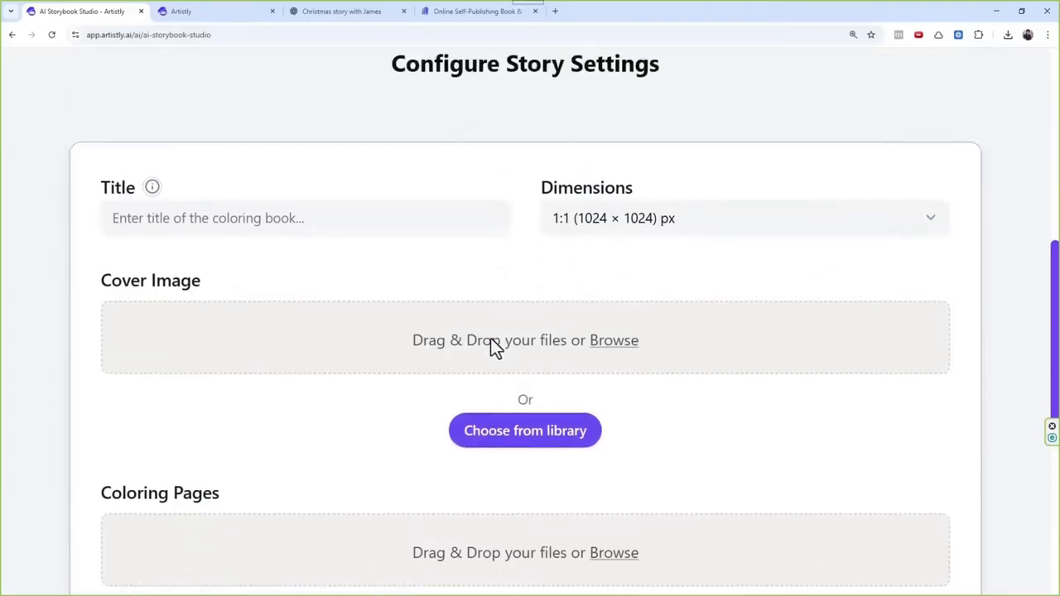
{"action": "scroll", "coordinate": [488, 375], "scroll_direction": "up", "scroll_amount": 3}
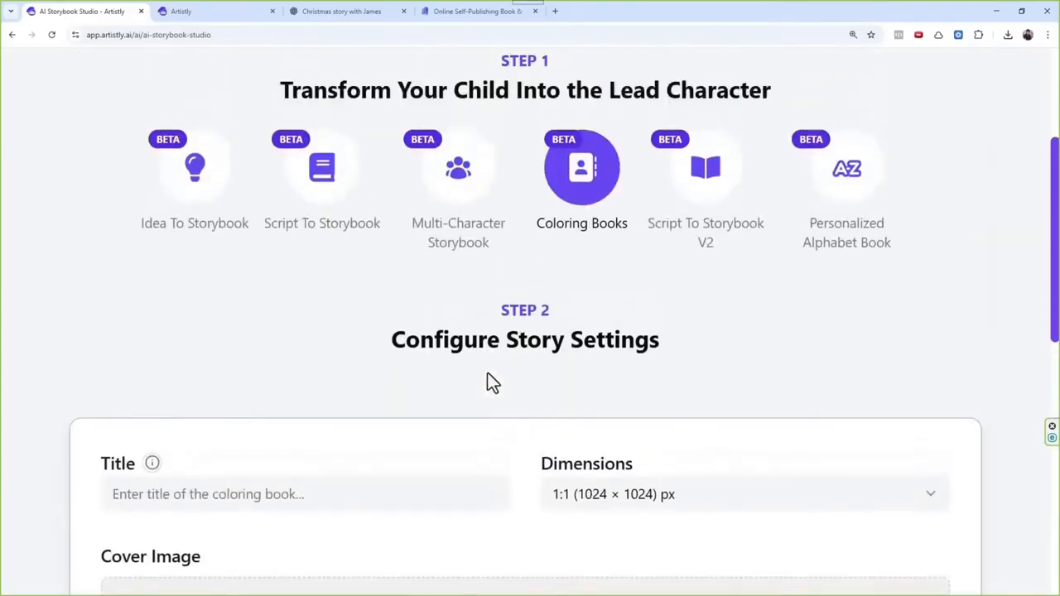
{"action": "scroll", "coordinate": [498, 370], "scroll_direction": "down", "scroll_amount": 5}
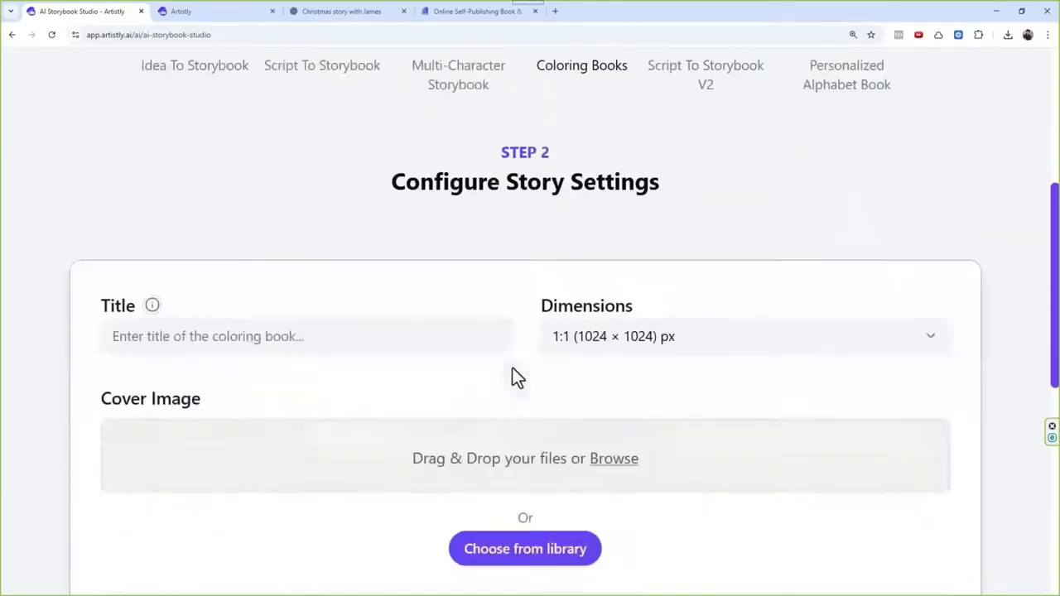
{"action": "scroll", "coordinate": [555, 431], "scroll_direction": "up", "scroll_amount": 6}
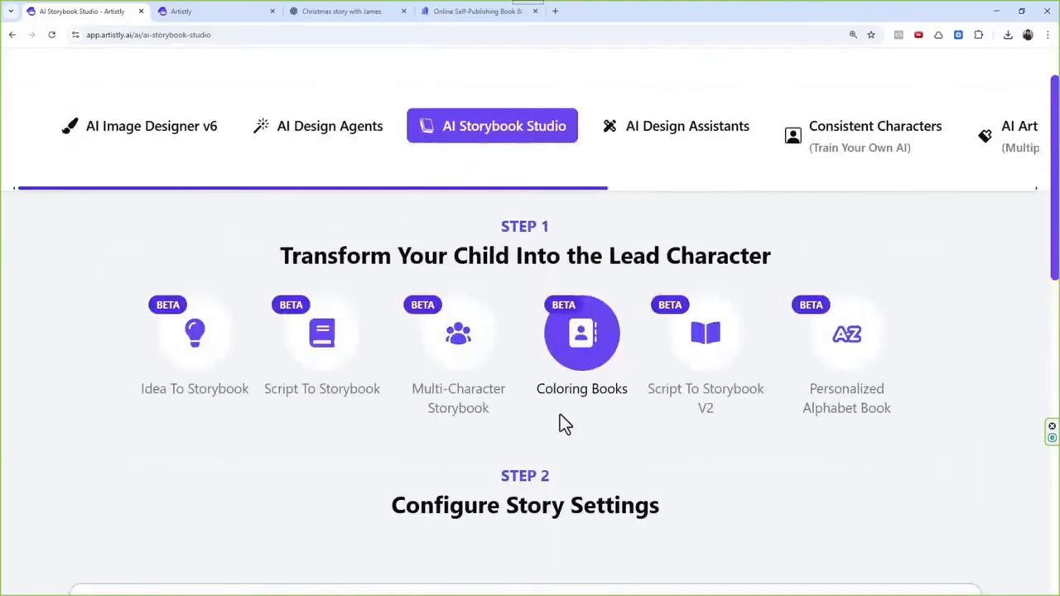
{"action": "scroll", "coordinate": [560, 417], "scroll_direction": "up", "scroll_amount": 1}
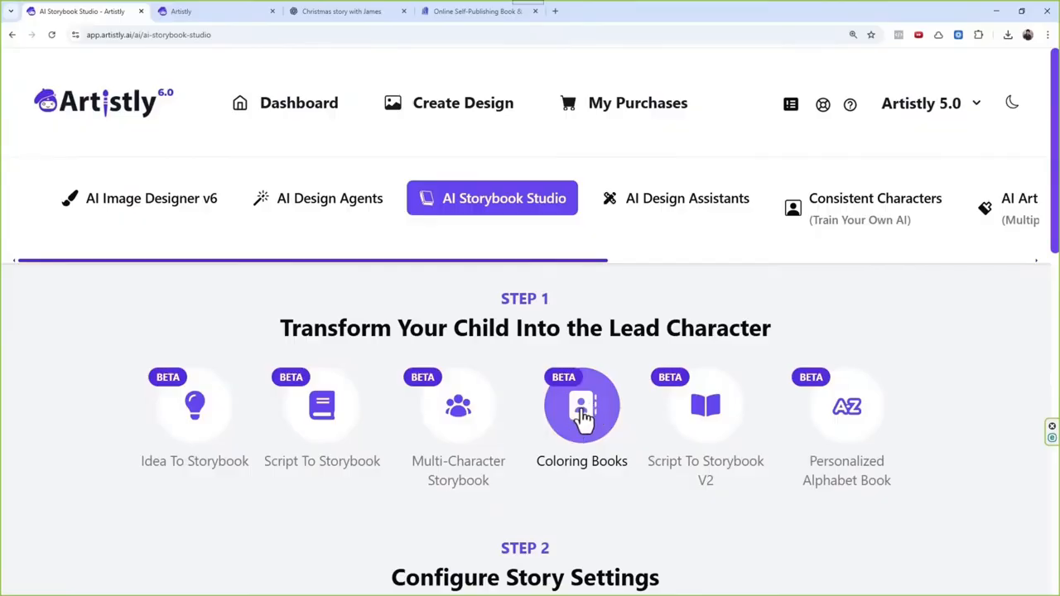
Step: Choose the Personalized Alphabet Book category and start a new story from a blank canvas
{"action": "scroll", "coordinate": [835, 430], "scroll_direction": "down", "scroll_amount": 3}
{"action": "scroll", "coordinate": [837, 425], "scroll_direction": "down", "scroll_amount": 1}
{"action": "scroll", "coordinate": [857, 340], "scroll_direction": "up", "scroll_amount": 3}
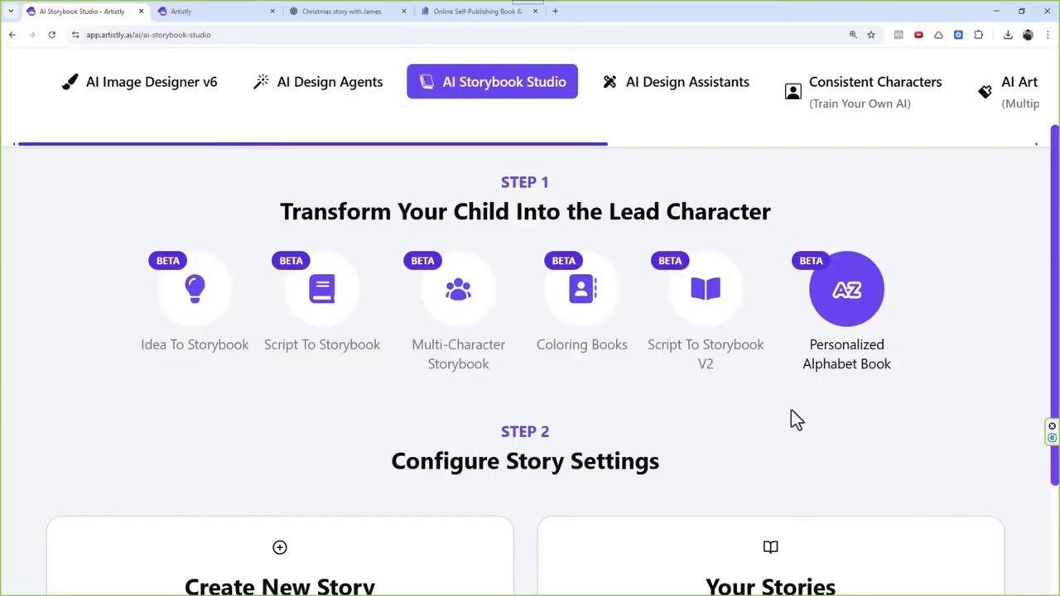
{"action": "scroll", "coordinate": [589, 406], "scroll_direction": "down", "scroll_amount": 1}
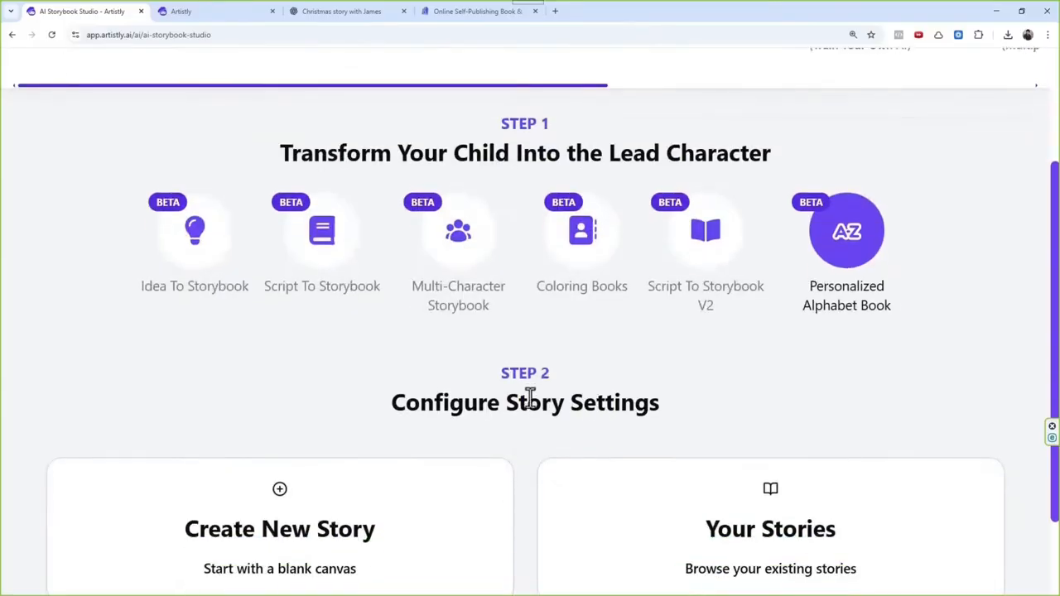
{"action": "scroll", "coordinate": [447, 406], "scroll_direction": "down", "scroll_amount": 2}
{"action": "left_click", "coordinate": [434, 463]}
{"action": "scroll", "coordinate": [455, 430], "scroll_direction": "down", "scroll_amount": 1}
{"action": "scroll", "coordinate": [458, 425], "scroll_direction": "down", "scroll_amount": 1}
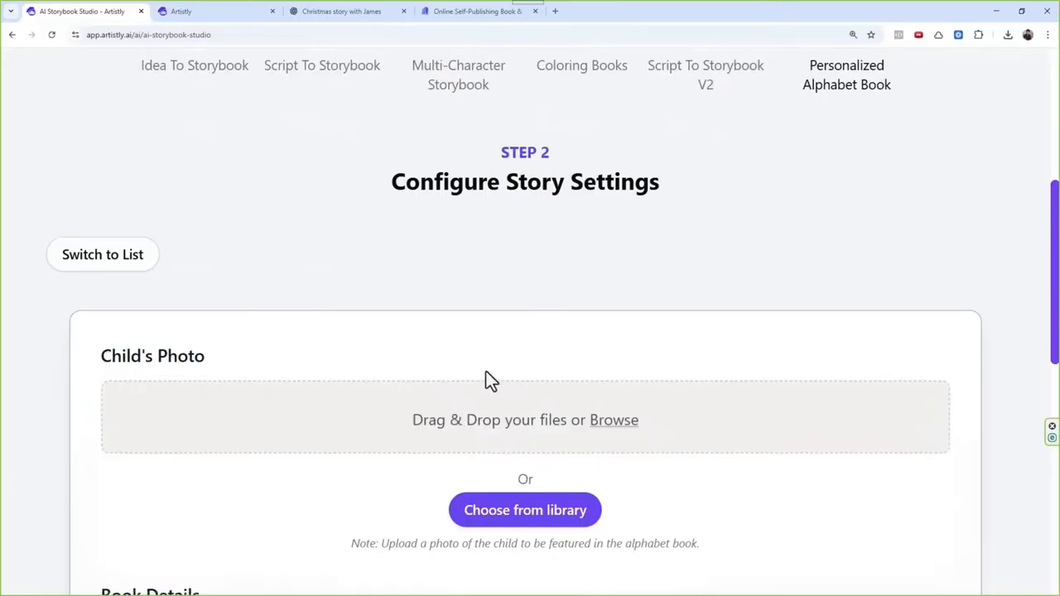
Step: Set the child's photo to the uploaded library picture of the boy in the navy patterned sweater
{"action": "scroll", "coordinate": [486, 379], "scroll_direction": "down", "scroll_amount": 1}
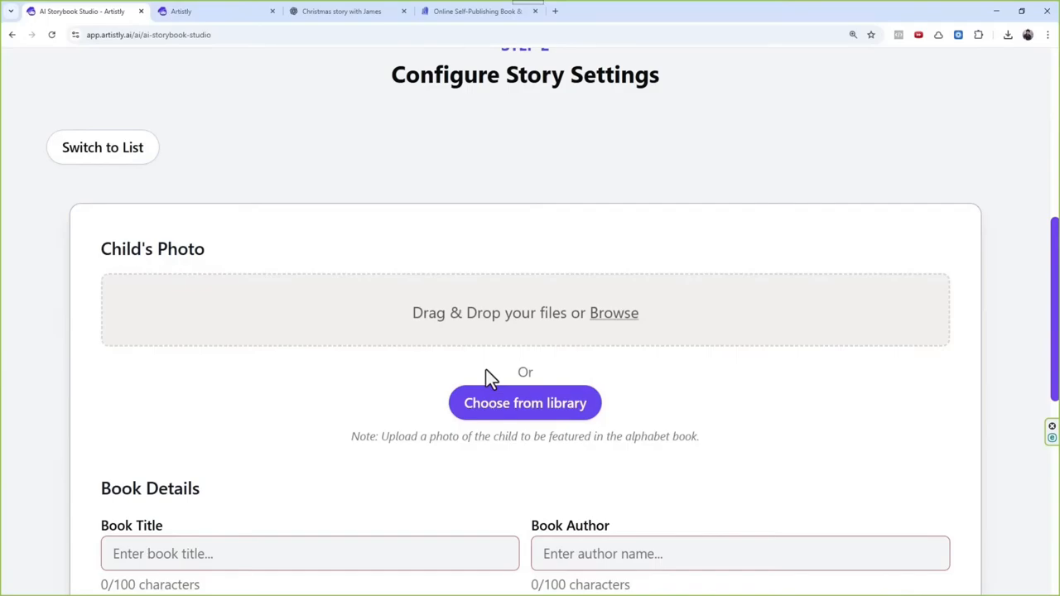
{"action": "scroll", "coordinate": [506, 324], "scroll_direction": "down", "scroll_amount": 1}
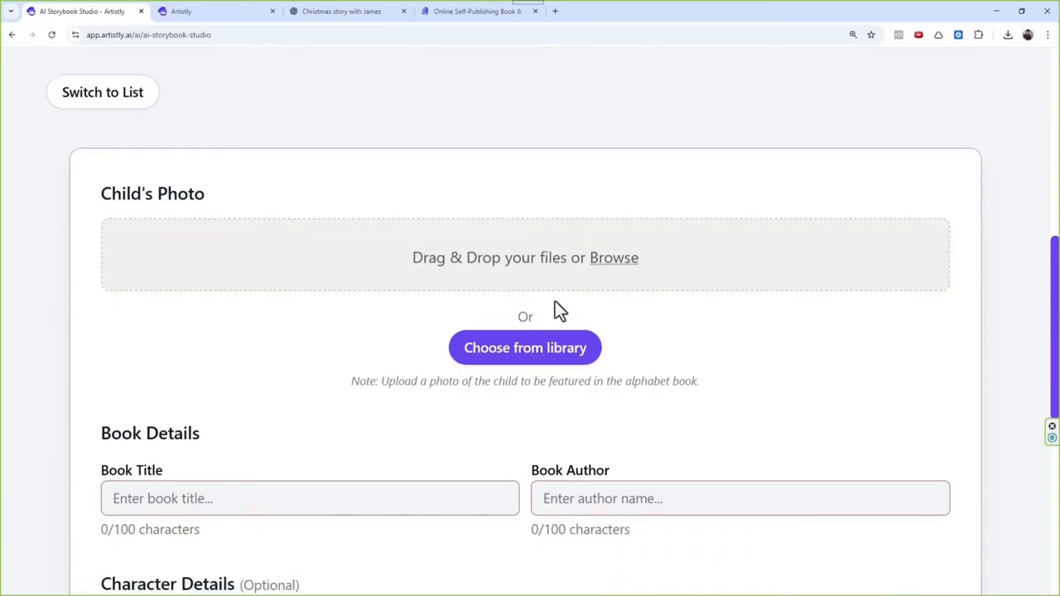
{"action": "scroll", "coordinate": [556, 300], "scroll_direction": "down", "scroll_amount": 2}
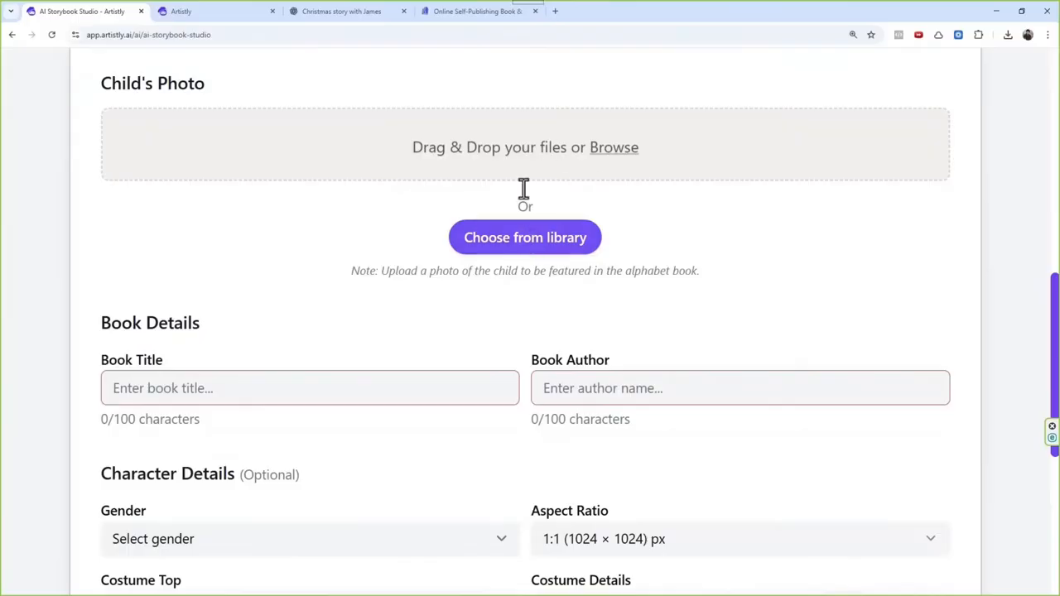
{"action": "scroll", "coordinate": [343, 232], "scroll_direction": "up", "scroll_amount": 2}
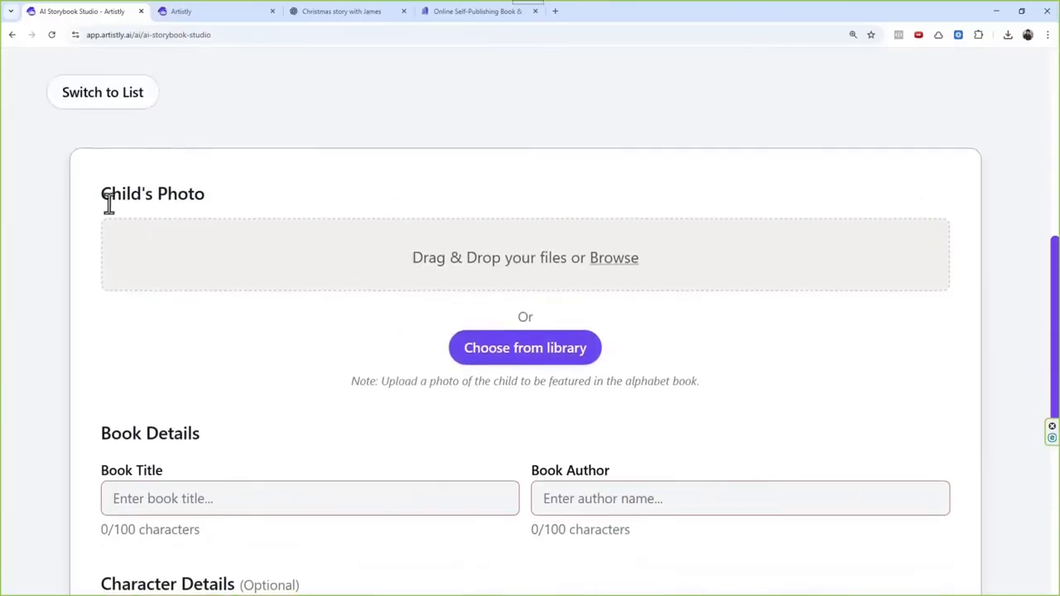
{"action": "left_click_drag", "start_coordinate": [109, 205], "coordinate": [270, 208]}
{"action": "left_click", "coordinate": [534, 358]}
{"action": "left_click", "coordinate": [124, 169]}
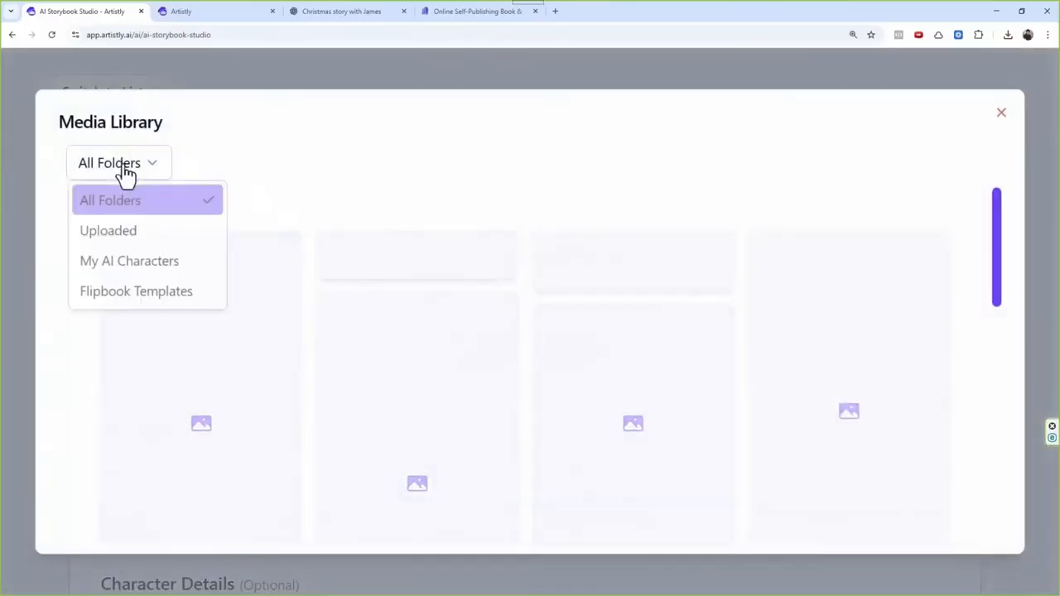
{"action": "left_click", "coordinate": [123, 233]}
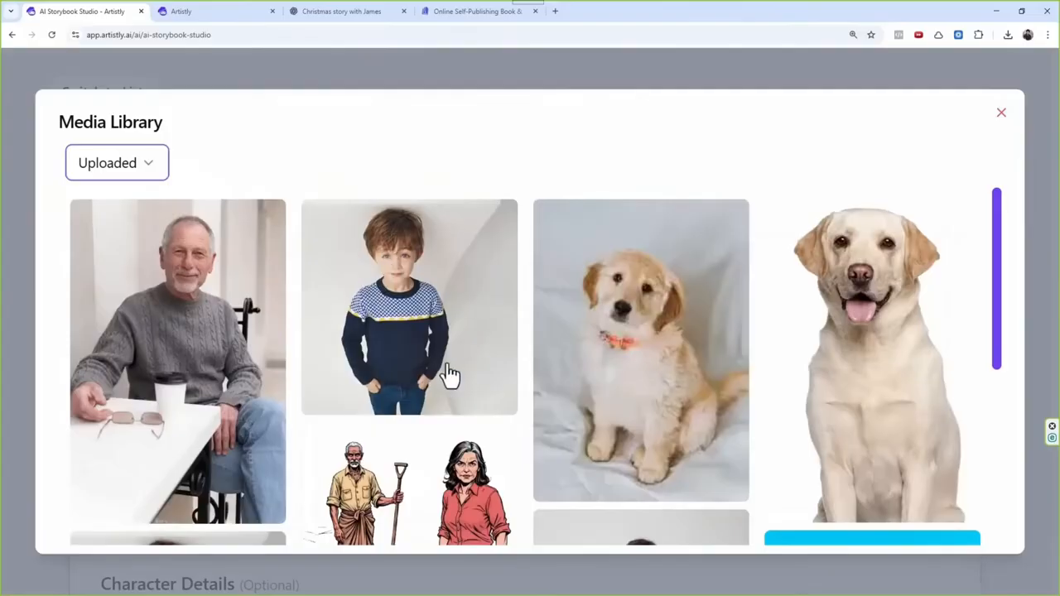
{"action": "left_click", "coordinate": [414, 289]}
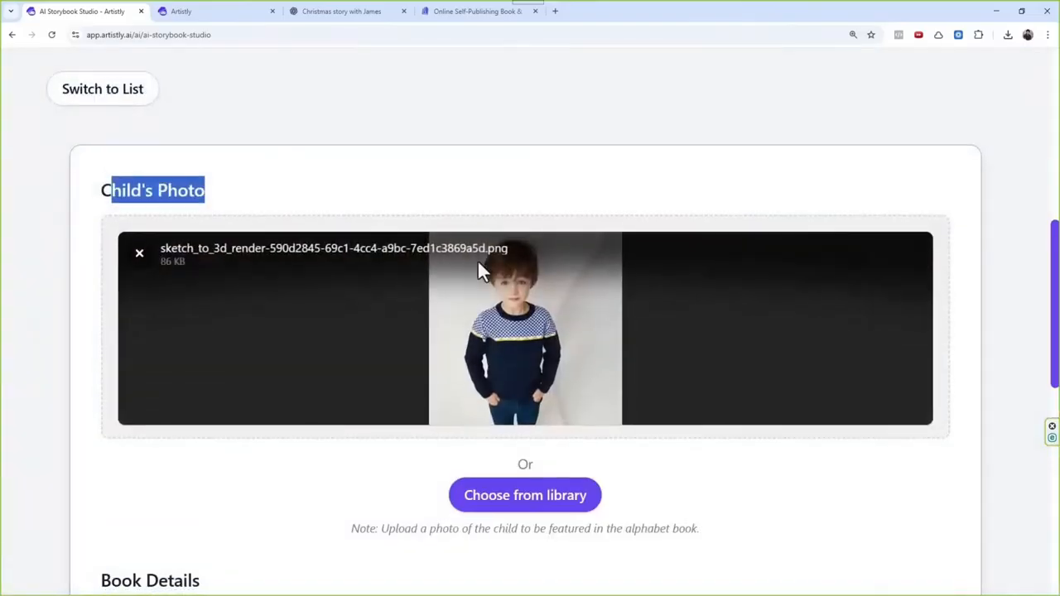
{"action": "scroll", "coordinate": [479, 265], "scroll_direction": "down", "scroll_amount": 3}
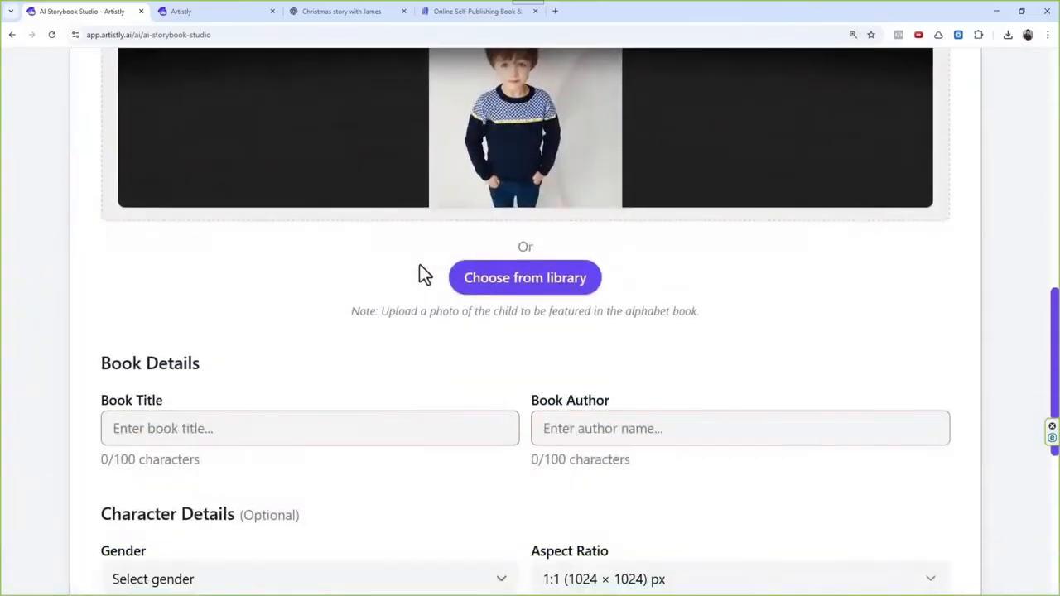
Step: Set the book title to the child's first name followed by "Alphabet Adventures"
{"action": "scroll", "coordinate": [427, 285], "scroll_direction": "down", "scroll_amount": 2}
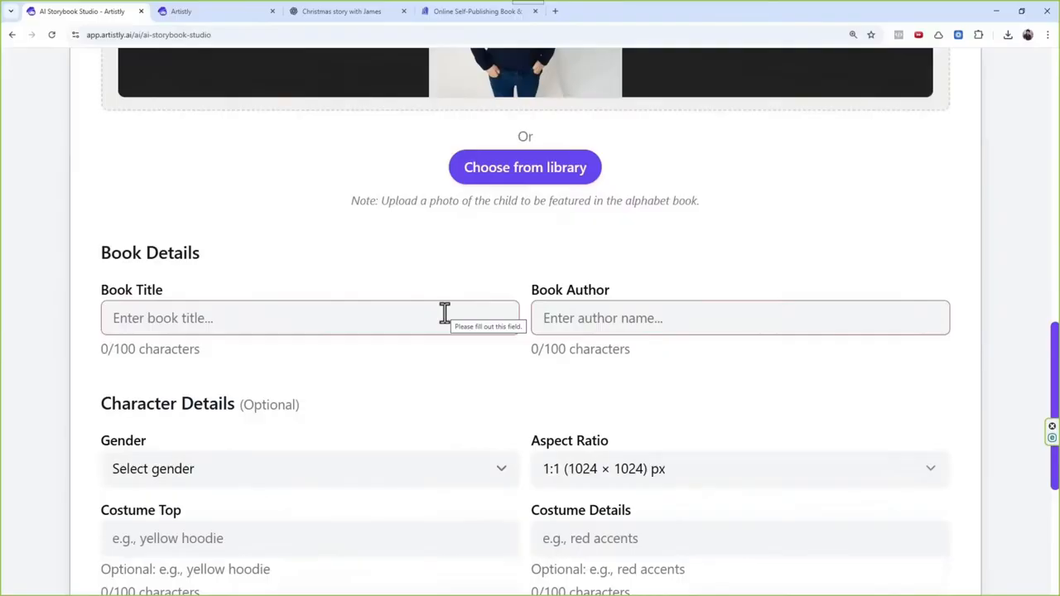
{"action": "left_click", "coordinate": [445, 314]}
{"action": "type", "text": "JJ"}
{"action": "key", "text": "BackSpace"}
{"action": "type", "text": "A"}
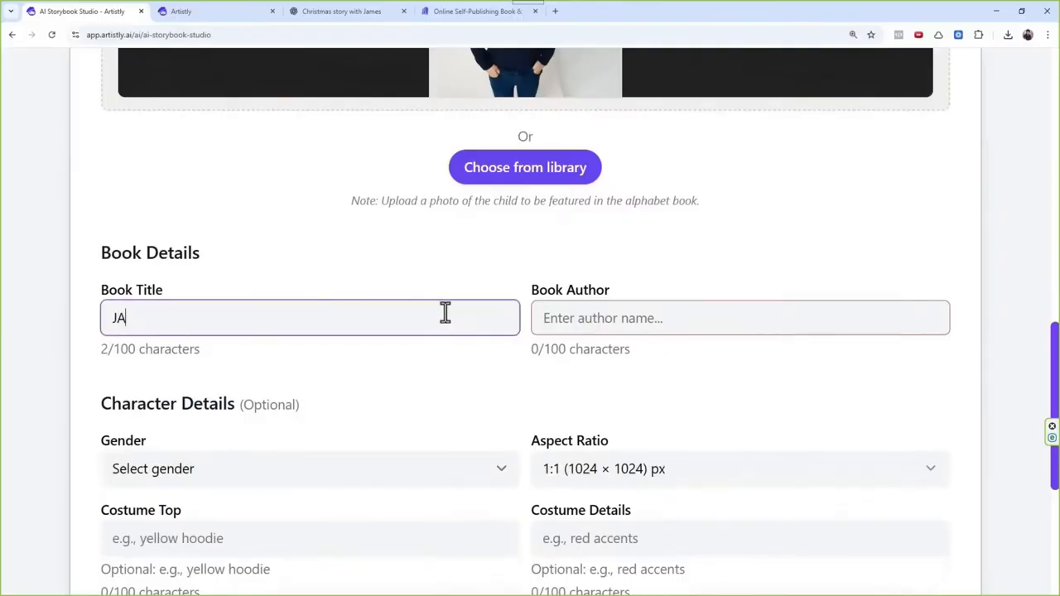
{"action": "type", "text": "S"}
{"action": "key", "text": "BackSpace"}
{"action": "key", "text": "BackSpace"}
{"action": "type", "text": "ason Alphabet "}
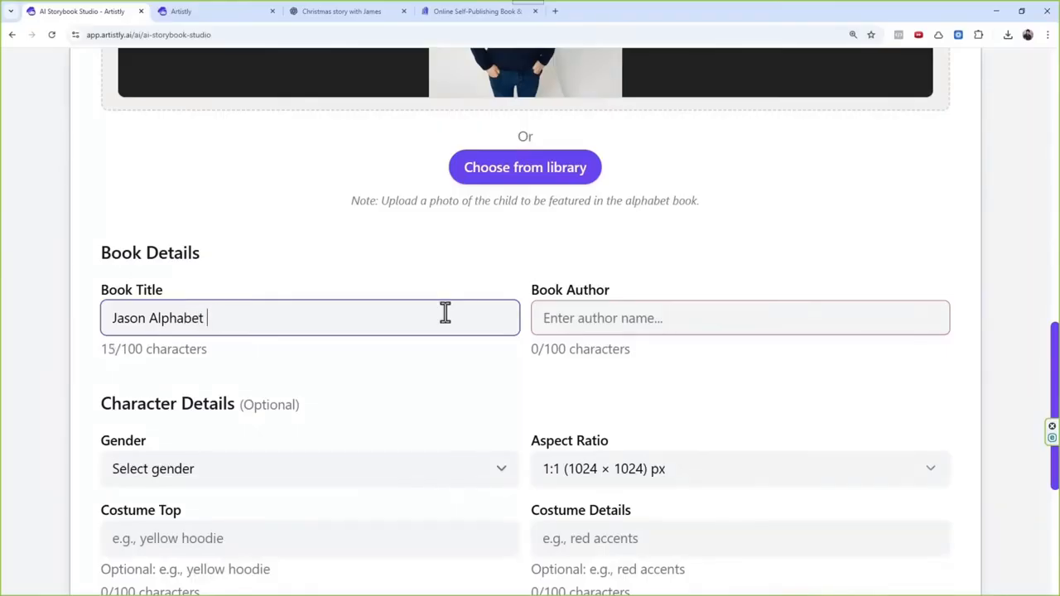
{"action": "type", "text": "Adventures"}
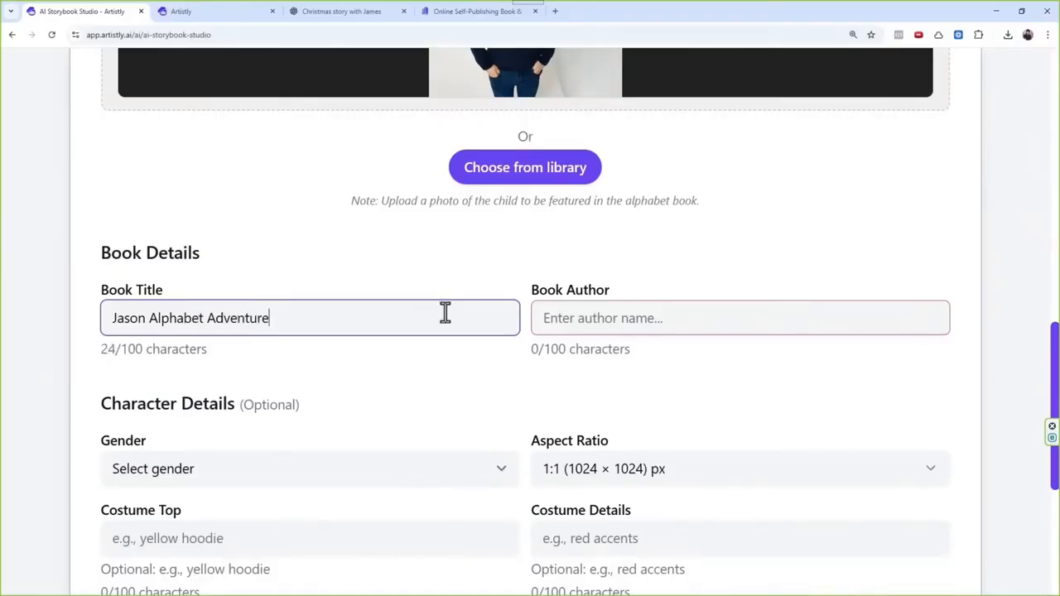
{"action": "left_click", "coordinate": [775, 164]}
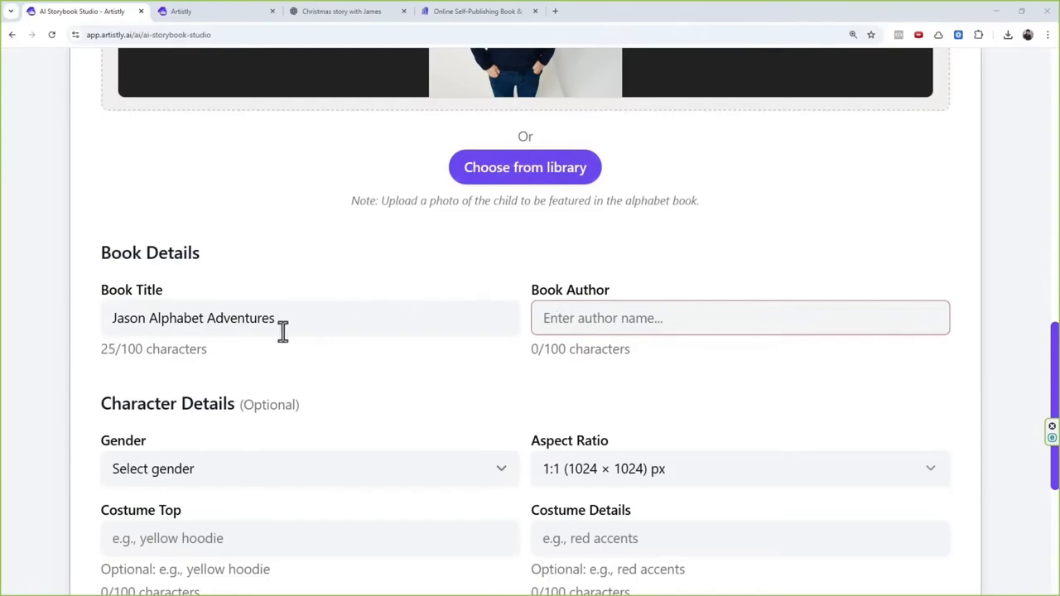
Step: Enter the author's first name as the book author
{"action": "left_click", "coordinate": [559, 327]}
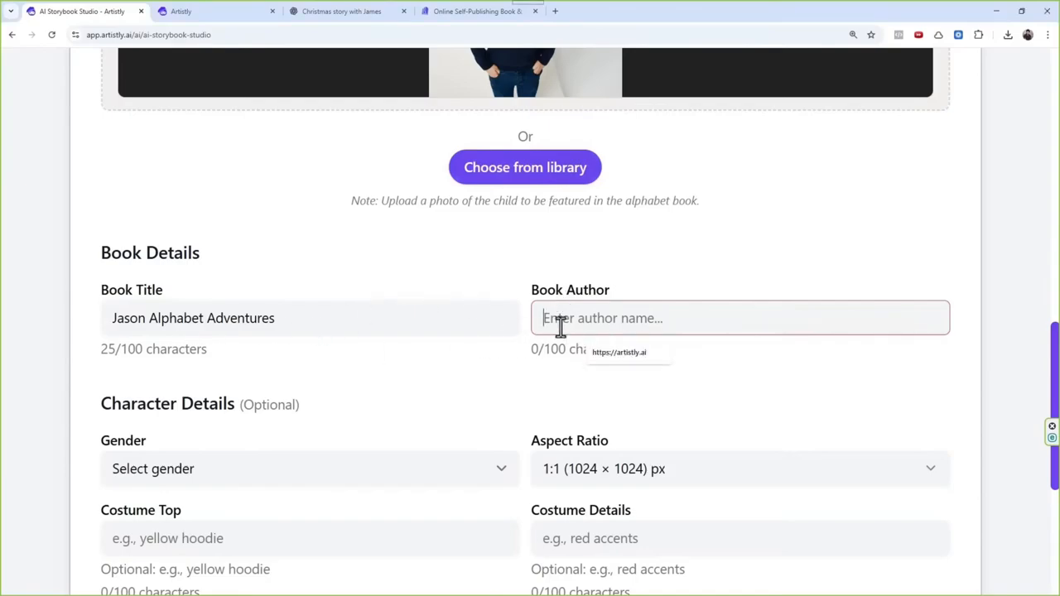
{"action": "type", "text": "Yash"}
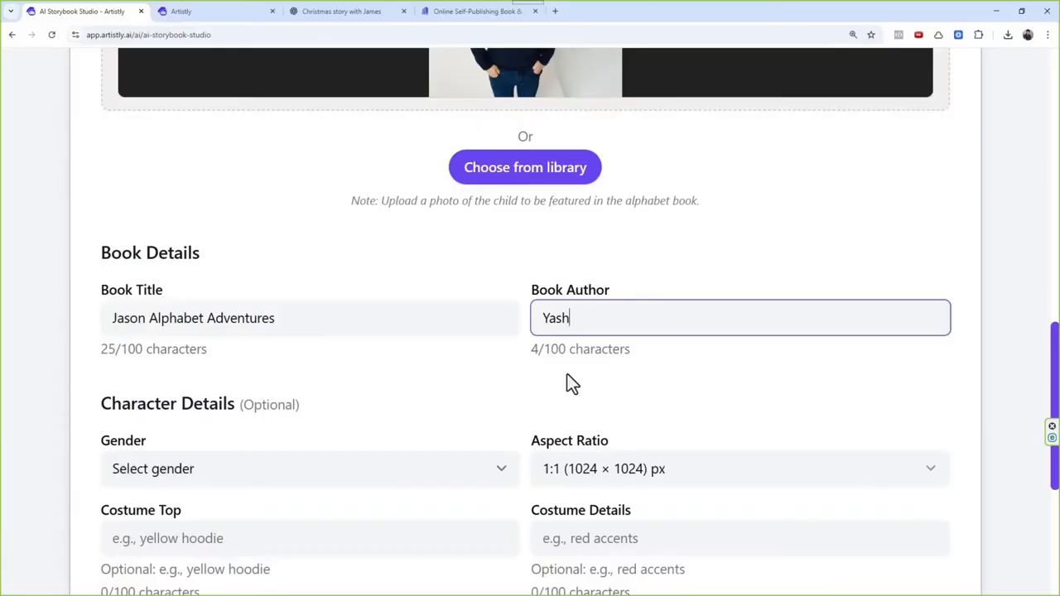
Step: Set the character's gender to Boy and the aspect ratio to 3:4 (896 × 1152) px
{"action": "scroll", "coordinate": [427, 398], "scroll_direction": "down", "scroll_amount": 1}
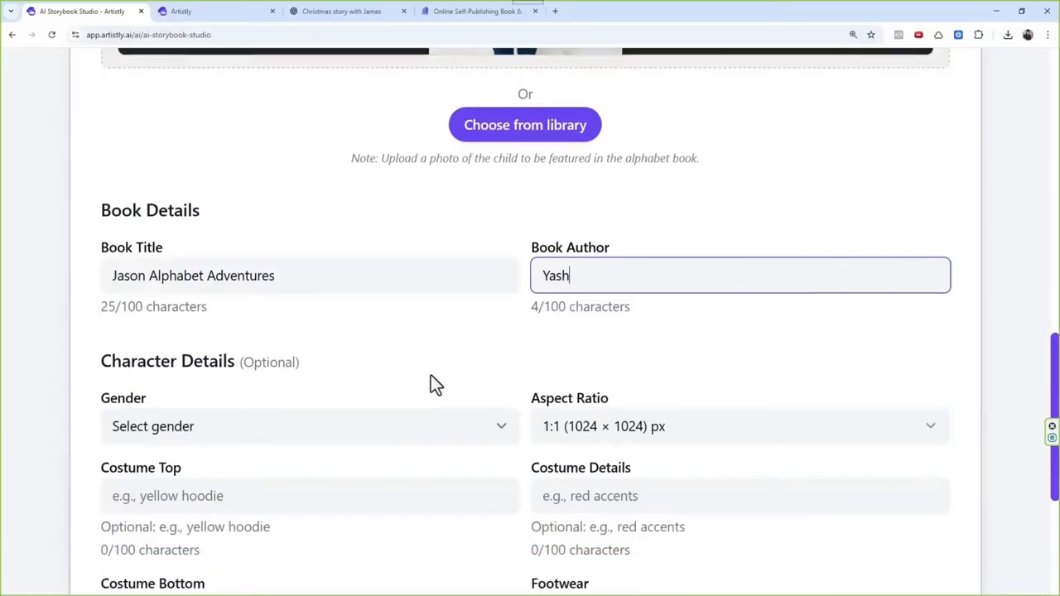
{"action": "left_click", "coordinate": [274, 418]}
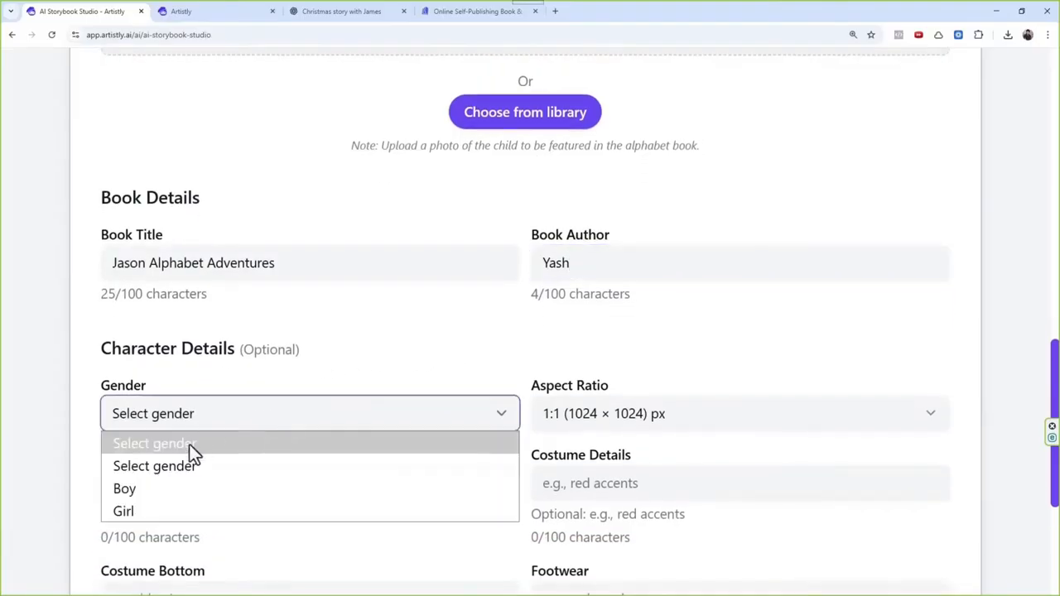
{"action": "left_click", "coordinate": [164, 488]}
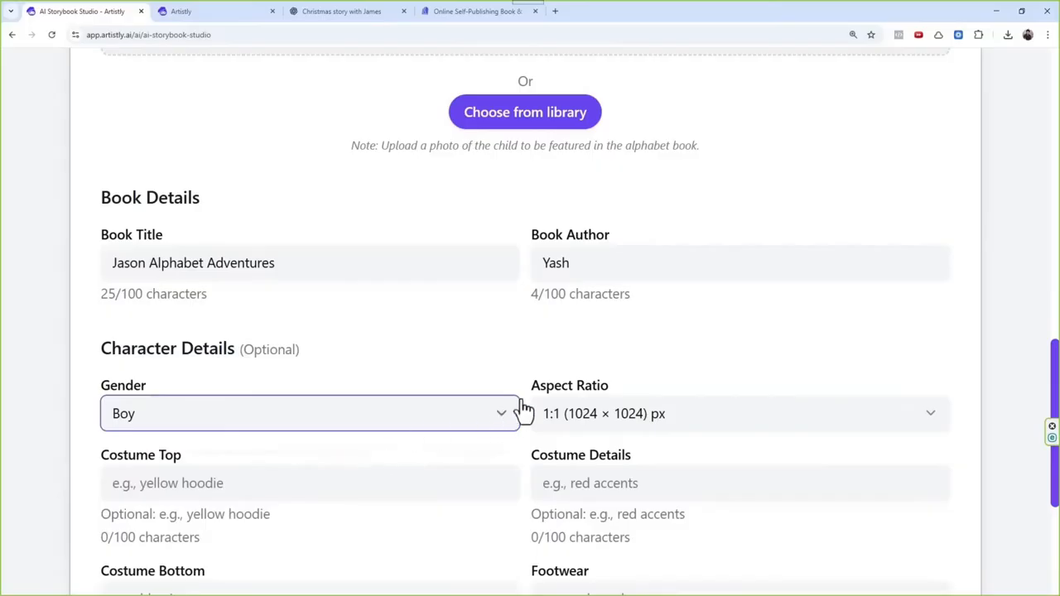
{"action": "left_click", "coordinate": [627, 423]}
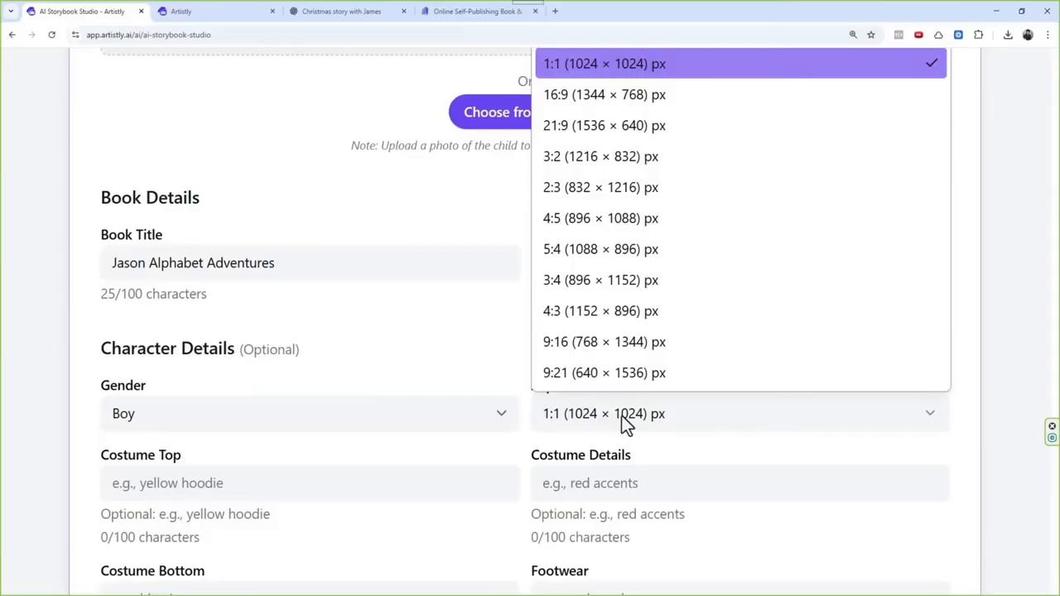
{"action": "left_click", "coordinate": [626, 283]}
Step: Leave the optional costume and footwear details blank and generate the alphabet book
{"action": "scroll", "coordinate": [585, 332], "scroll_direction": "down", "scroll_amount": 3}
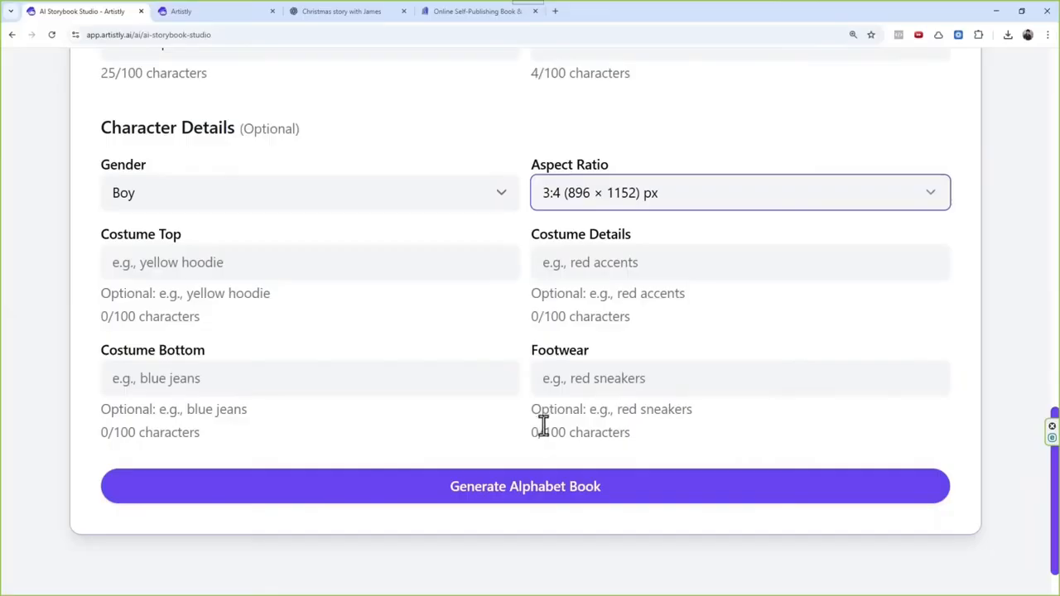
{"action": "scroll", "coordinate": [546, 406], "scroll_direction": "up", "scroll_amount": 3}
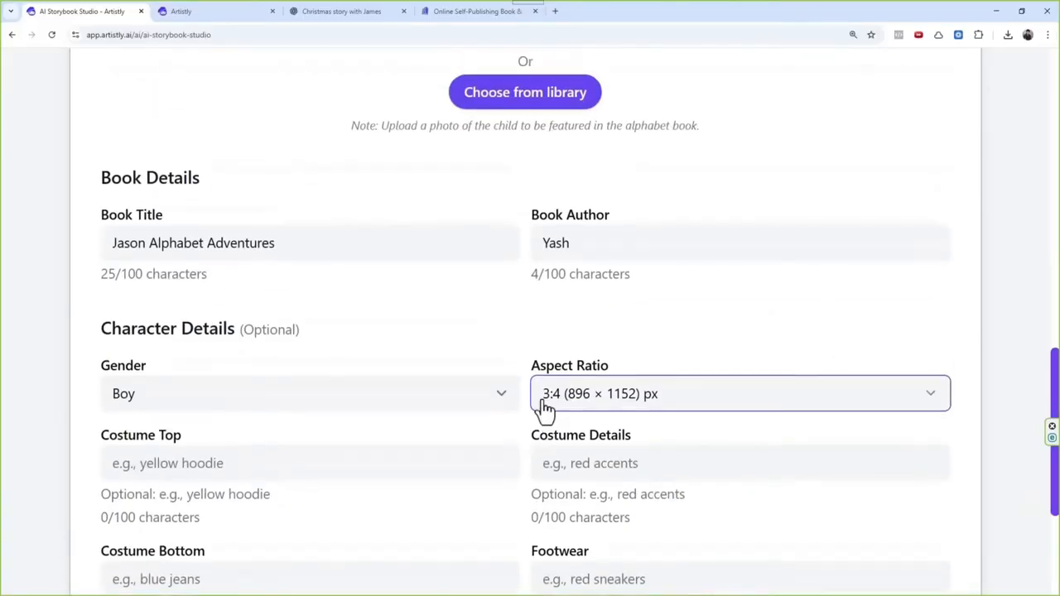
{"action": "scroll", "coordinate": [545, 407], "scroll_direction": "down", "scroll_amount": 3}
{"action": "left_click", "coordinate": [556, 492]}
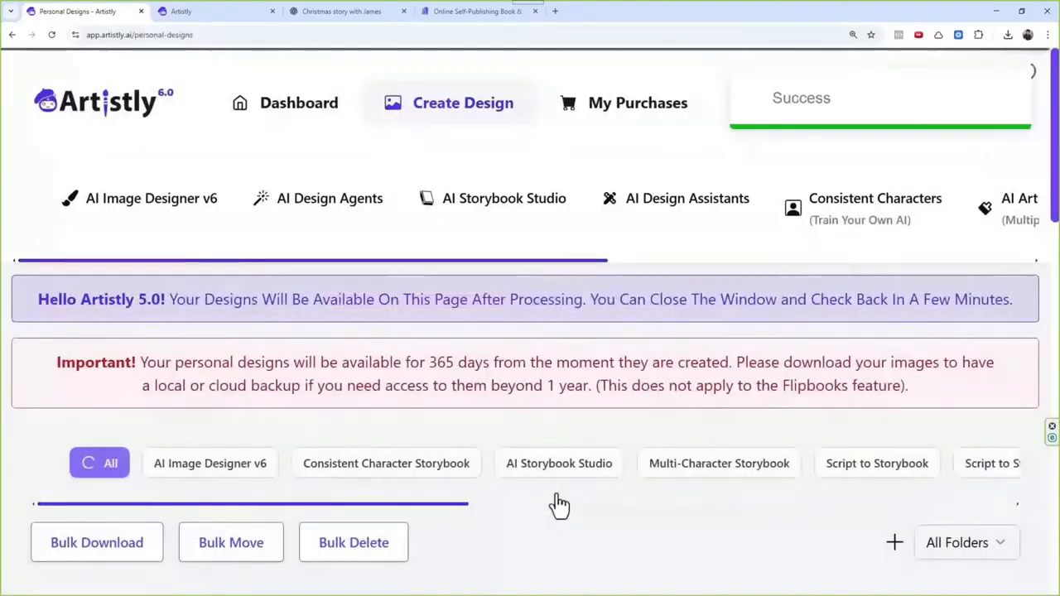
Step: View the details of the third design in the first gallery row, read its design prompt, and close them
{"action": "scroll", "coordinate": [558, 497], "scroll_direction": "right", "scroll_amount": 3}
{"action": "scroll", "coordinate": [483, 534], "scroll_direction": "down", "scroll_amount": 3}
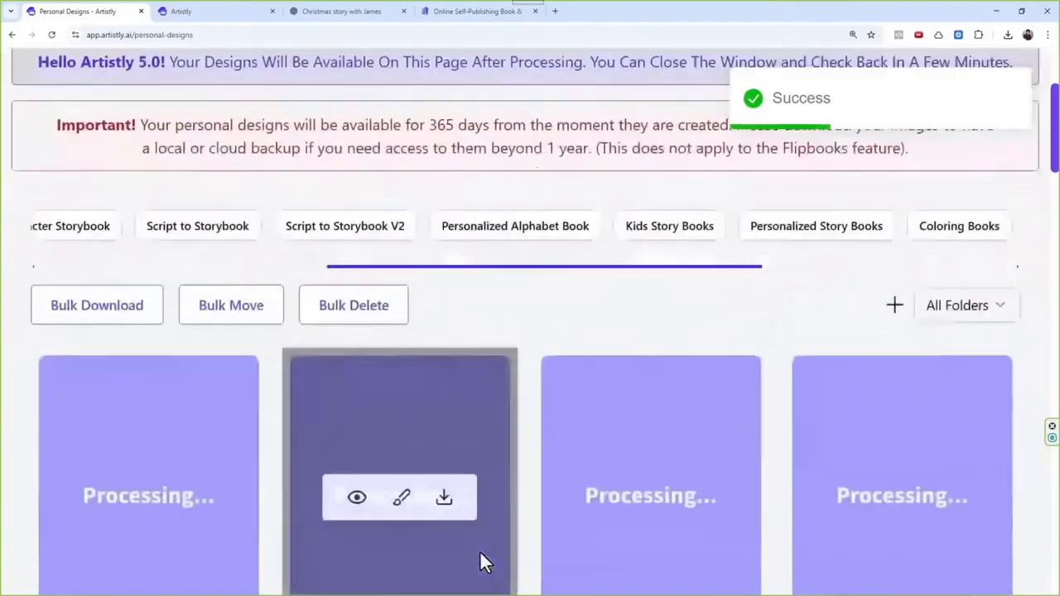
{"action": "scroll", "coordinate": [480, 553], "scroll_direction": "down", "scroll_amount": 3}
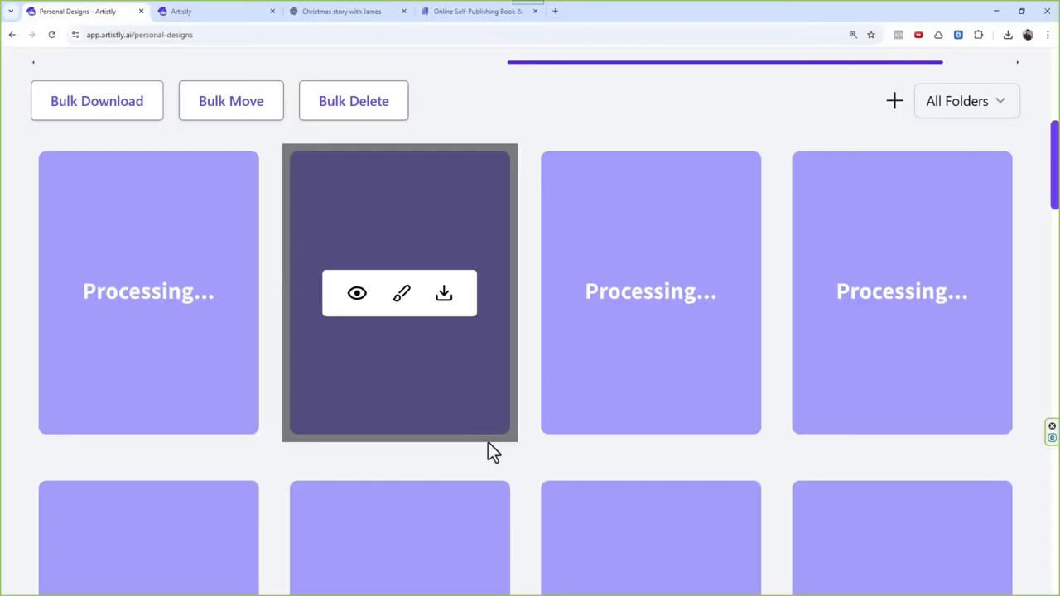
{"action": "left_click", "coordinate": [609, 295]}
{"action": "scroll", "coordinate": [444, 468], "scroll_direction": "down", "scroll_amount": 3}
{"action": "scroll", "coordinate": [445, 469], "scroll_direction": "down", "scroll_amount": 2}
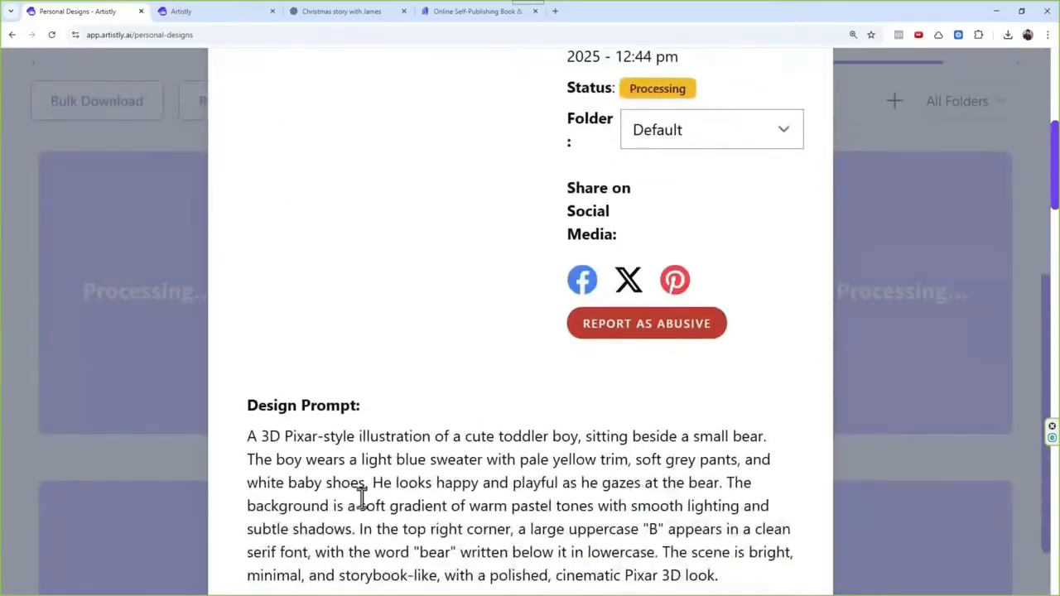
{"action": "left_click_drag", "start_coordinate": [495, 444], "coordinate": [602, 442]}
{"action": "scroll", "coordinate": [610, 446], "scroll_direction": "up", "scroll_amount": 2}
{"action": "scroll", "coordinate": [563, 440], "scroll_direction": "up", "scroll_amount": 1}
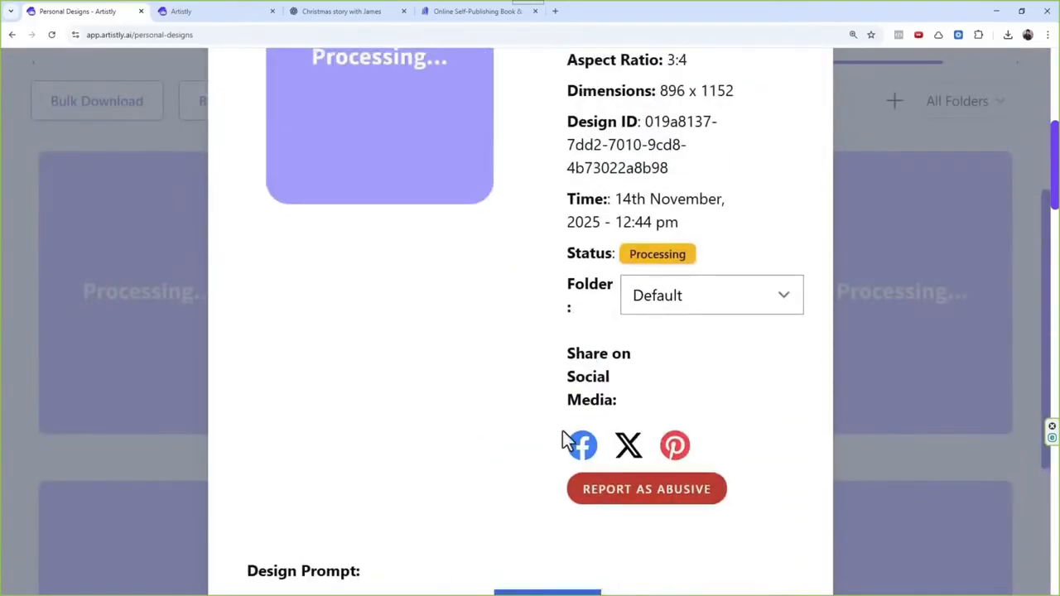
{"action": "scroll", "coordinate": [589, 392], "scroll_direction": "up", "scroll_amount": 2}
{"action": "scroll", "coordinate": [707, 294], "scroll_direction": "up", "scroll_amount": 2}
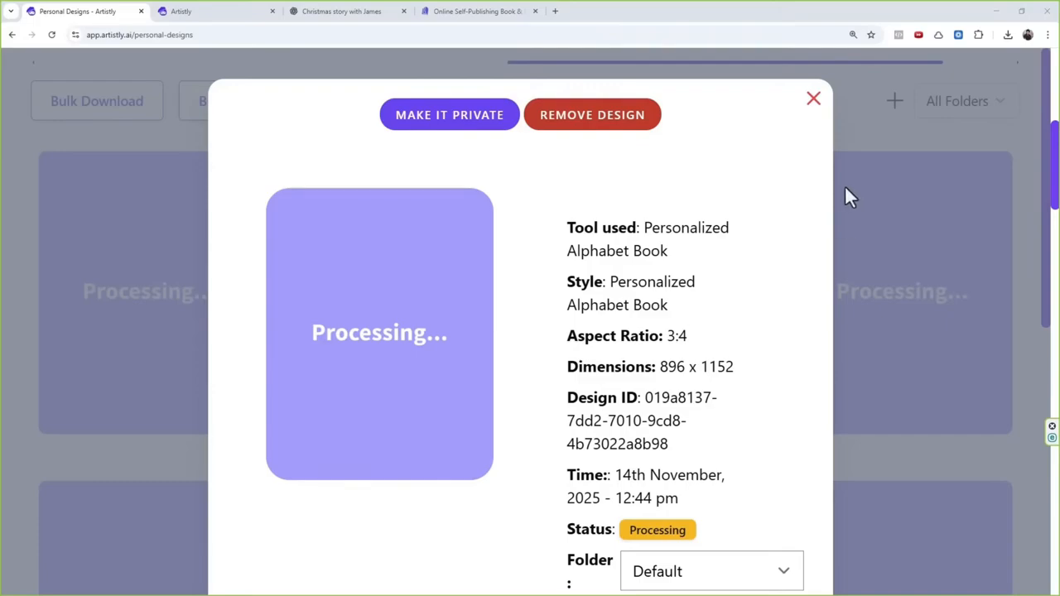
{"action": "left_click", "coordinate": [816, 104]}
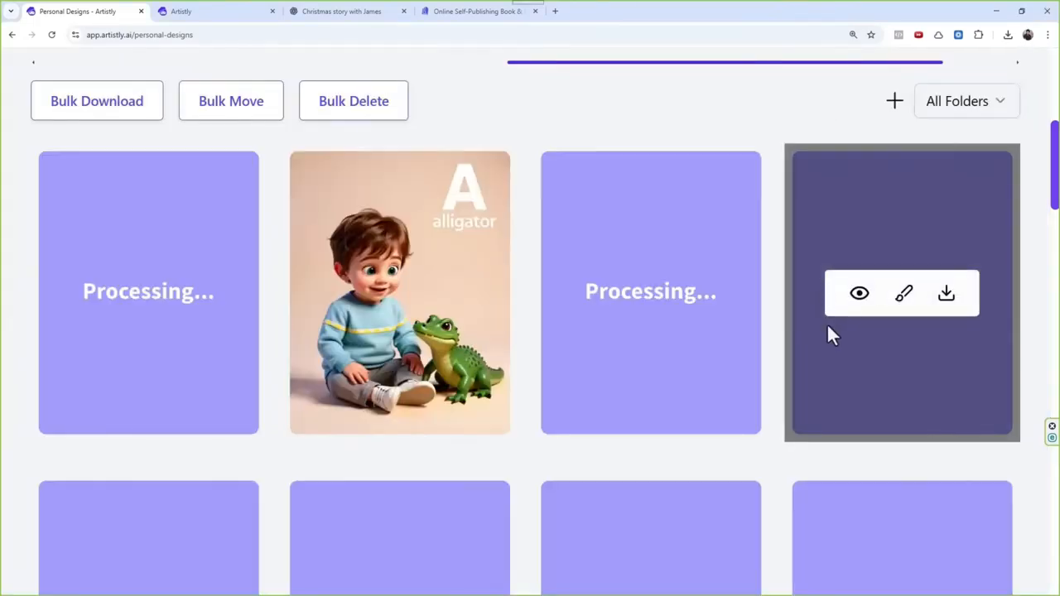
Step: Open the details of the first design in the gallery and read its prompt, highlighting the word "girl"
{"action": "scroll", "coordinate": [384, 296], "scroll_direction": "down", "scroll_amount": 1}
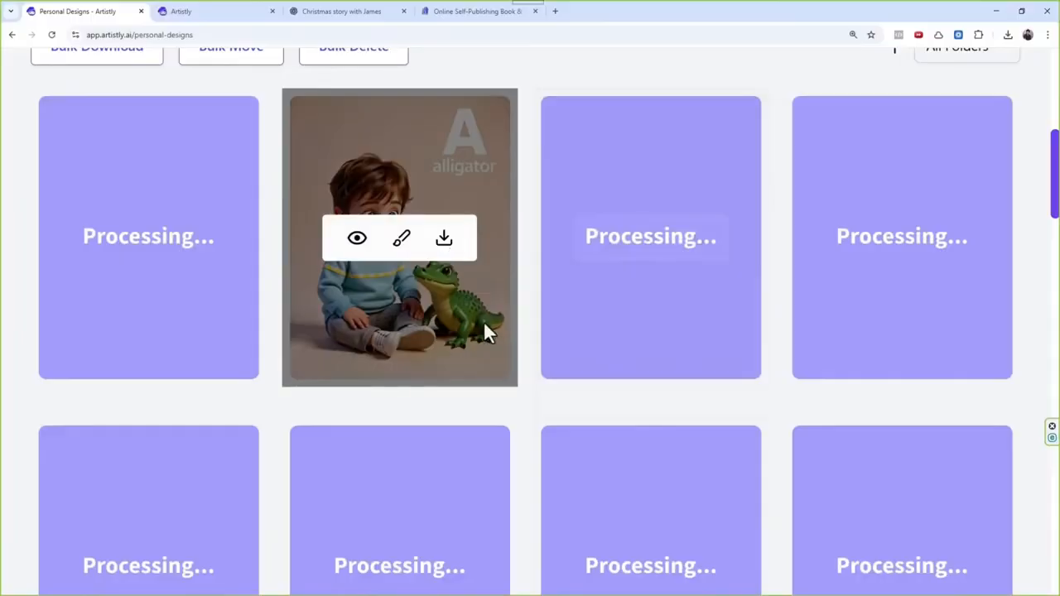
{"action": "scroll", "coordinate": [580, 274], "scroll_direction": "down", "scroll_amount": 5}
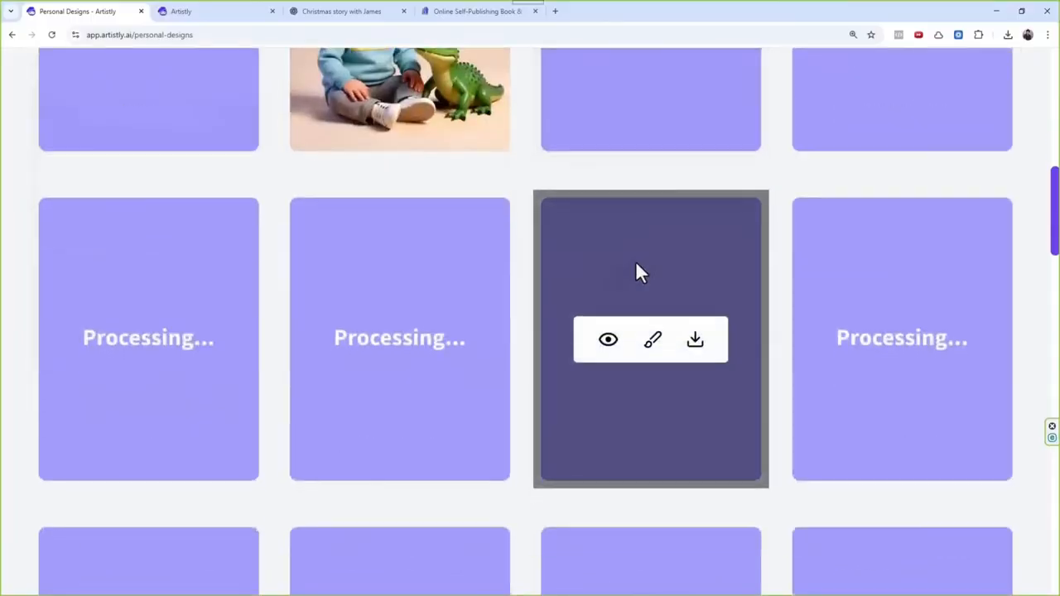
{"action": "scroll", "coordinate": [588, 343], "scroll_direction": "up", "scroll_amount": 5}
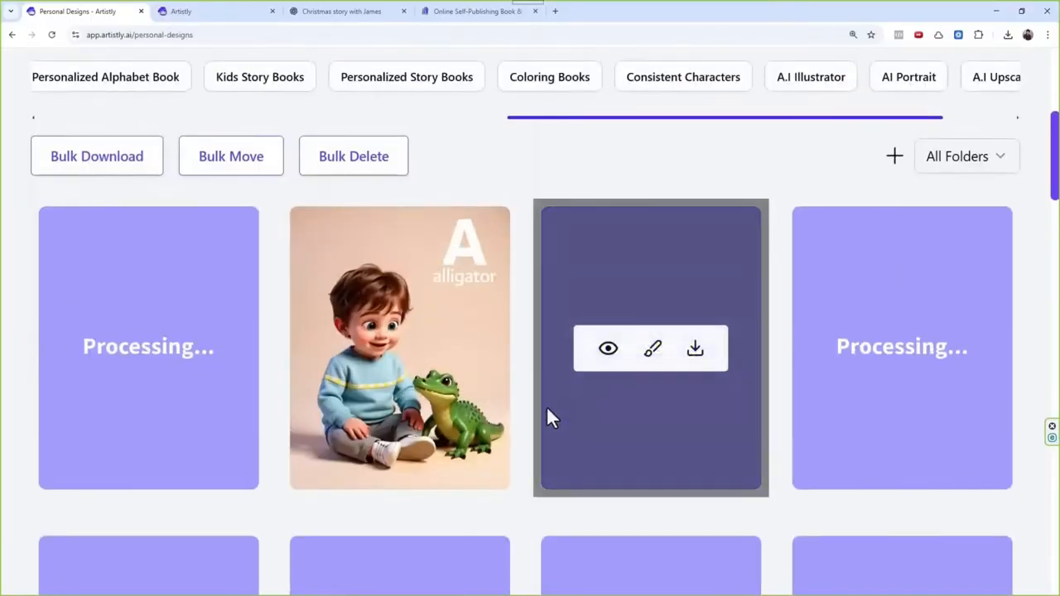
{"action": "mouse_move", "coordinate": [150, 369]}
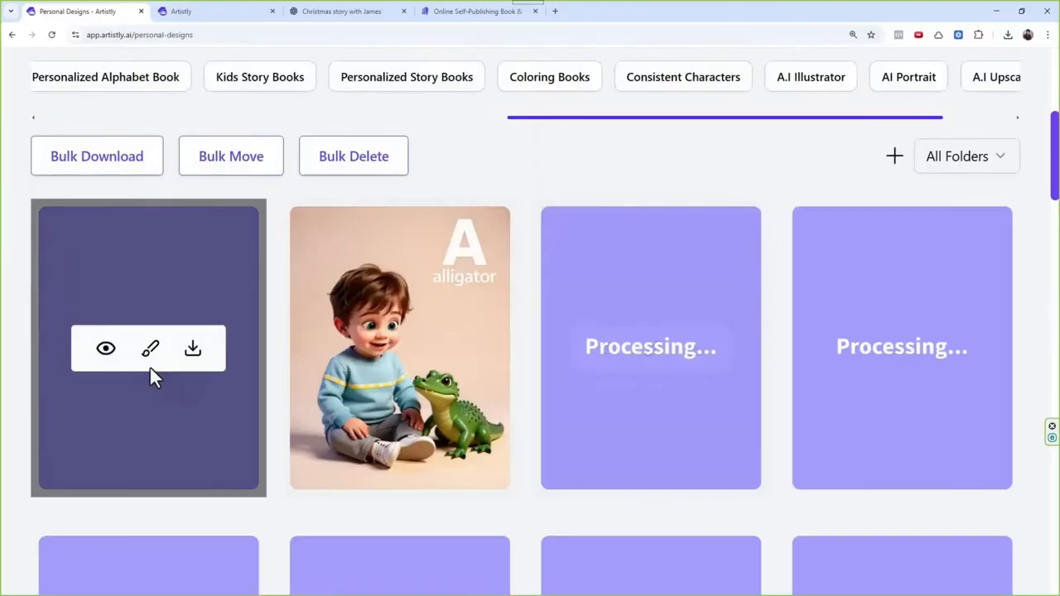
{"action": "left_click", "coordinate": [106, 350]}
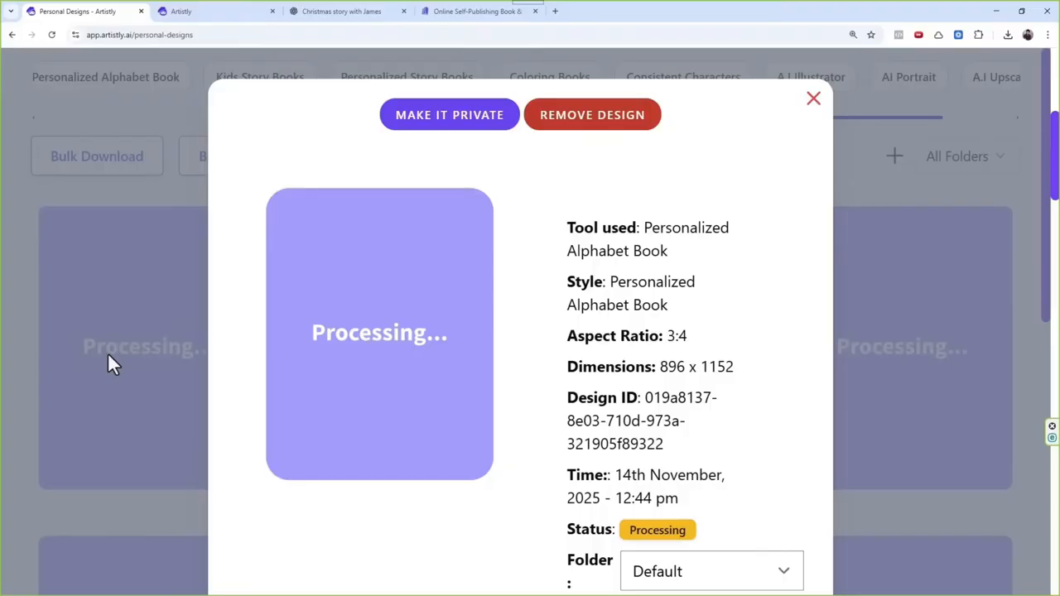
{"action": "scroll", "coordinate": [467, 362], "scroll_direction": "down", "scroll_amount": 3}
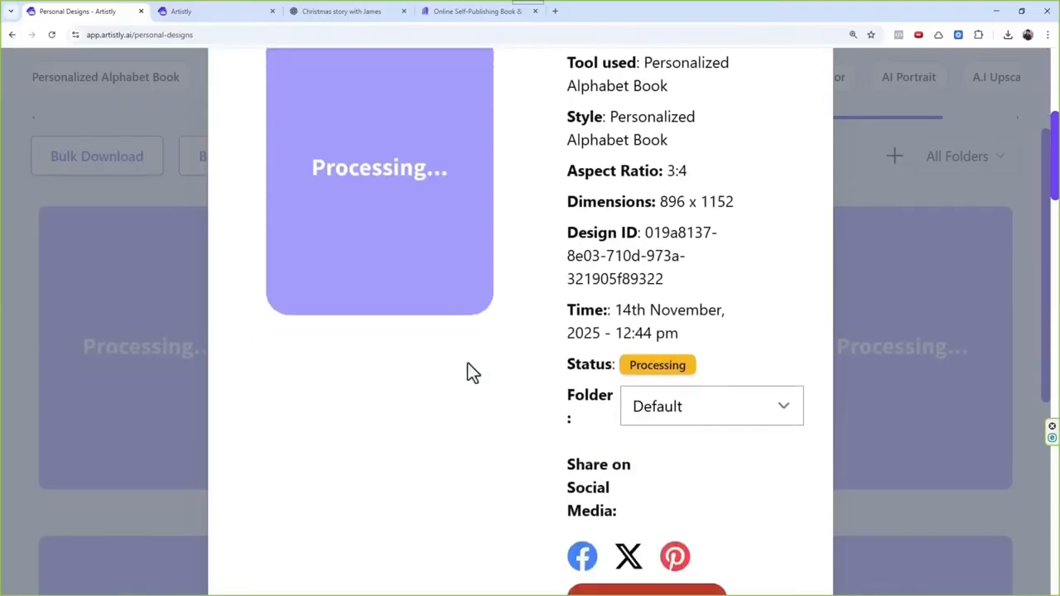
{"action": "scroll", "coordinate": [486, 359], "scroll_direction": "down", "scroll_amount": 1}
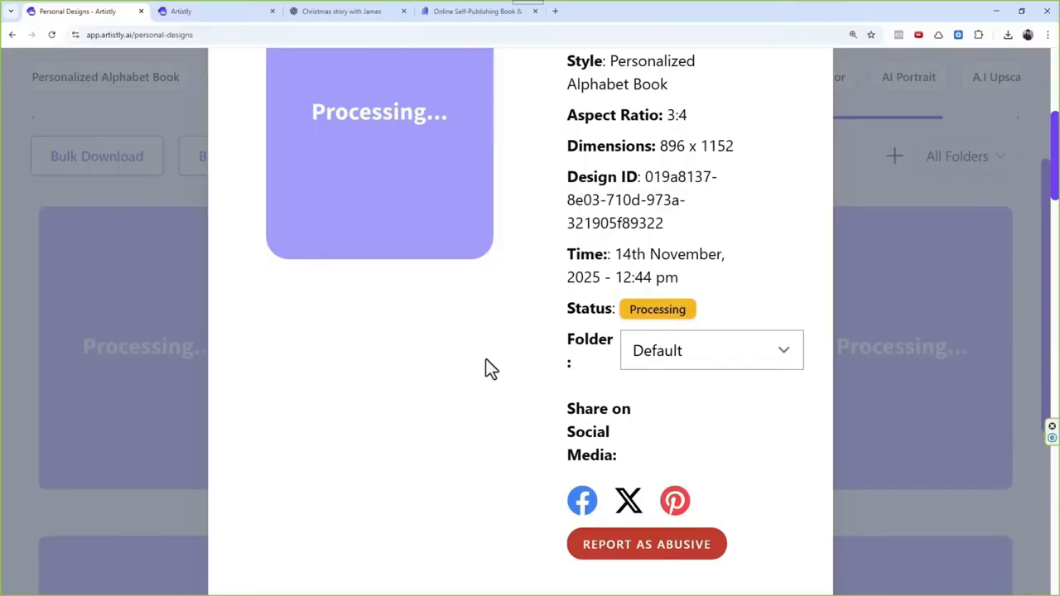
{"action": "scroll", "coordinate": [505, 377], "scroll_direction": "down", "scroll_amount": 3}
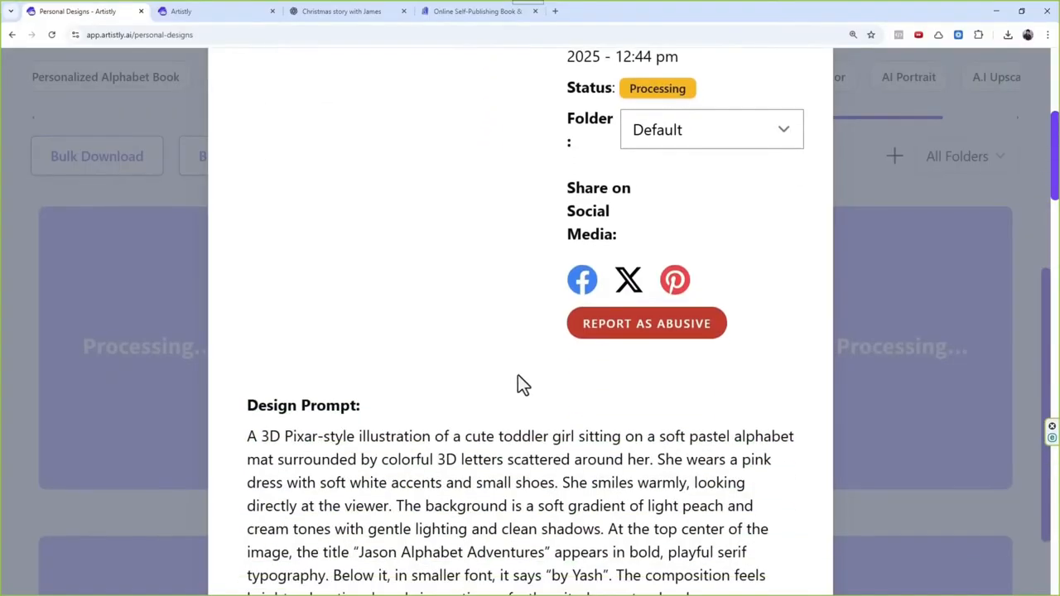
{"action": "scroll", "coordinate": [560, 356], "scroll_direction": "up", "scroll_amount": 5}
{"action": "scroll", "coordinate": [563, 313], "scroll_direction": "down", "scroll_amount": 5}
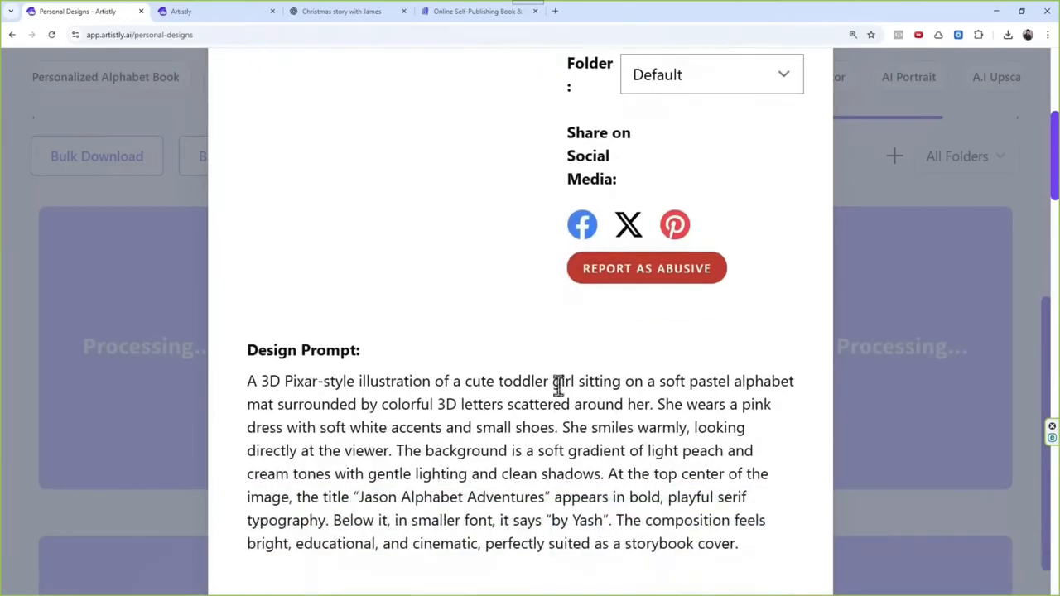
{"action": "left_click_drag", "start_coordinate": [571, 381], "coordinate": [548, 377]}
{"action": "left_click", "coordinate": [563, 379]}
Step: Recheck the cover's details and the word "girl" in its design prompt, and close the details
{"action": "scroll", "coordinate": [618, 466], "scroll_direction": "up", "scroll_amount": 1}
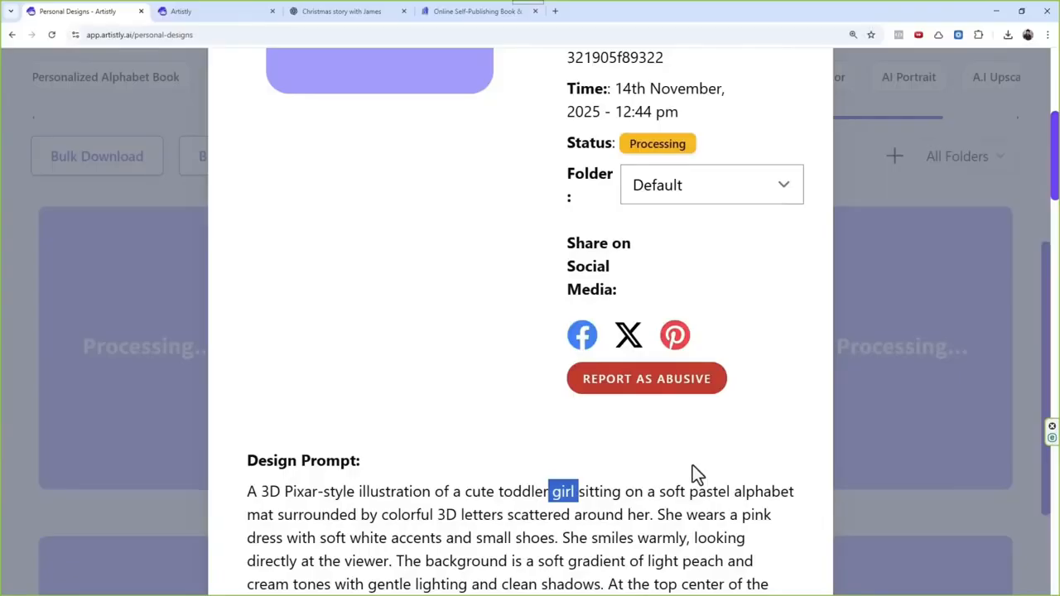
{"action": "scroll", "coordinate": [698, 460], "scroll_direction": "up", "scroll_amount": 1}
{"action": "scroll", "coordinate": [701, 460], "scroll_direction": "down", "scroll_amount": 2}
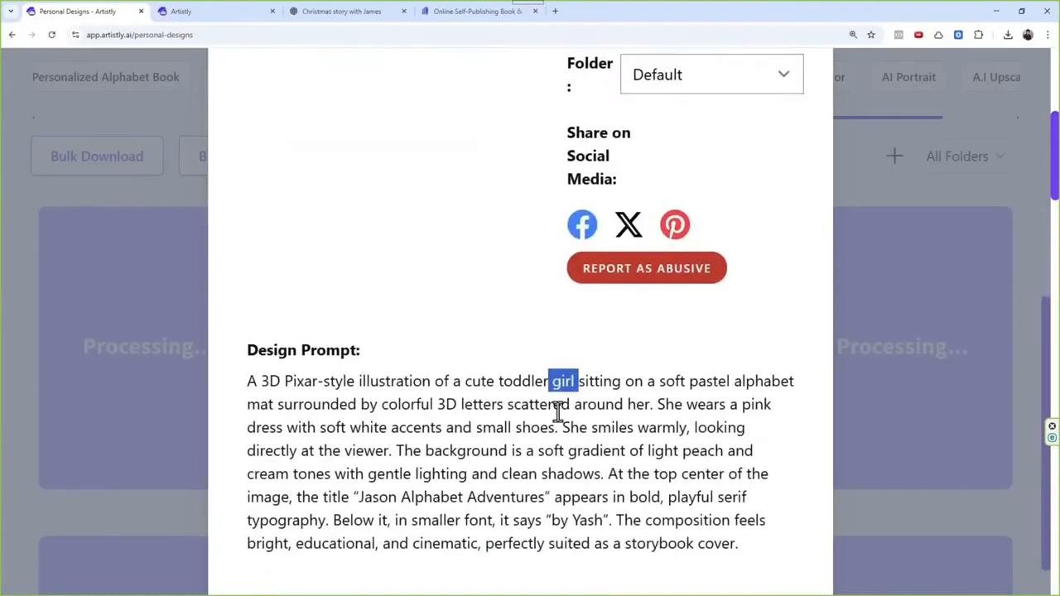
{"action": "left_click", "coordinate": [556, 387]}
{"action": "left_click_drag", "start_coordinate": [551, 387], "coordinate": [574, 392]}
{"action": "scroll", "coordinate": [570, 418], "scroll_direction": "up", "scroll_amount": 6}
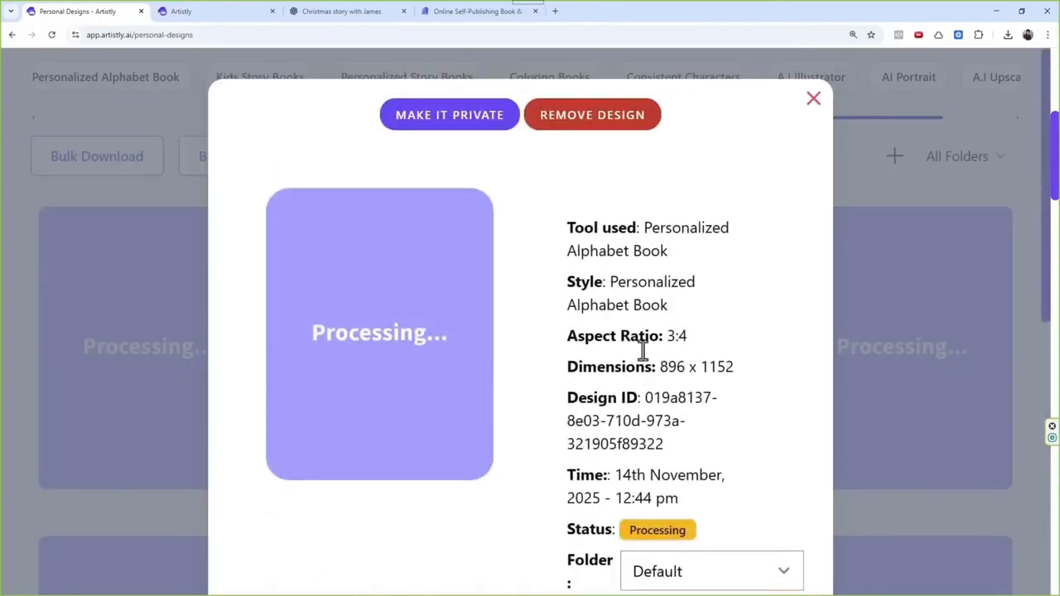
{"action": "left_click", "coordinate": [813, 100]}
Step: Look through the remaining alphabet pages in the gallery to check their generation progress
{"action": "scroll", "coordinate": [547, 290], "scroll_direction": "down", "scroll_amount": 5}
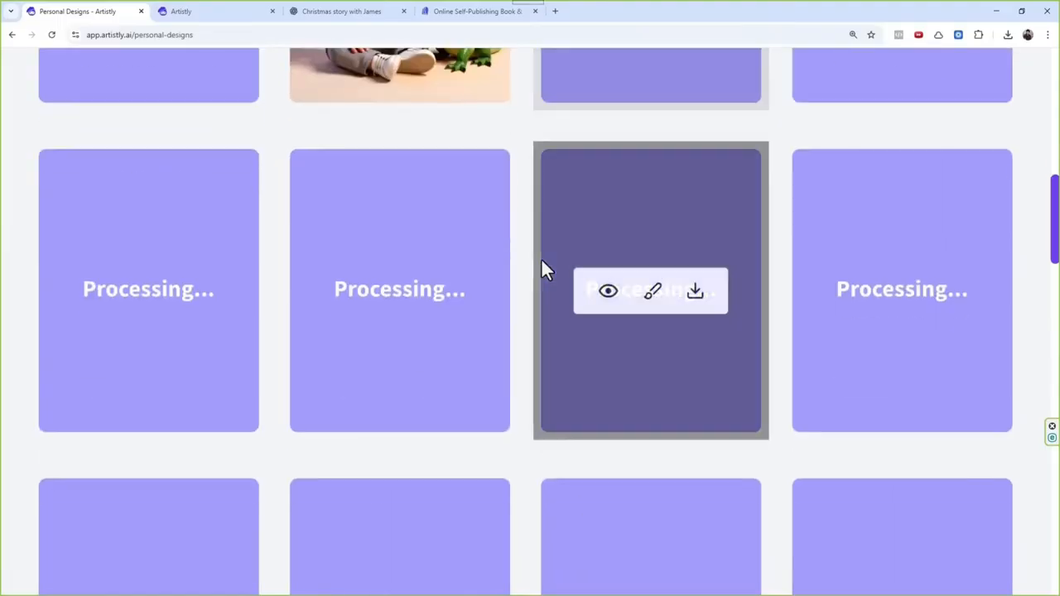
{"action": "scroll", "coordinate": [542, 262], "scroll_direction": "down", "scroll_amount": 5}
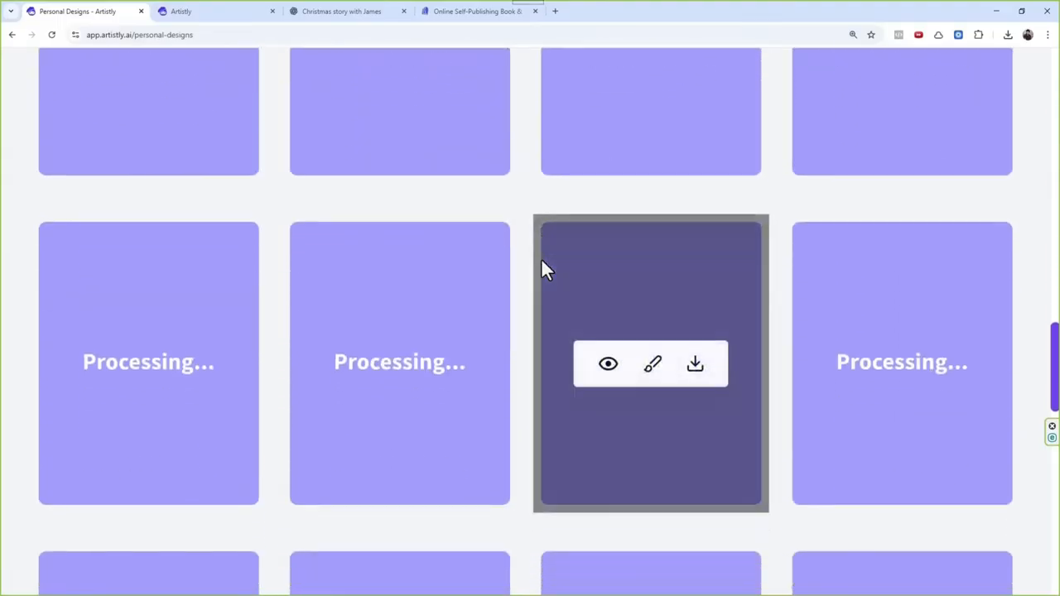
{"action": "scroll", "coordinate": [541, 259], "scroll_direction": "down", "scroll_amount": 3}
{"action": "scroll", "coordinate": [542, 260], "scroll_direction": "up", "scroll_amount": 8}
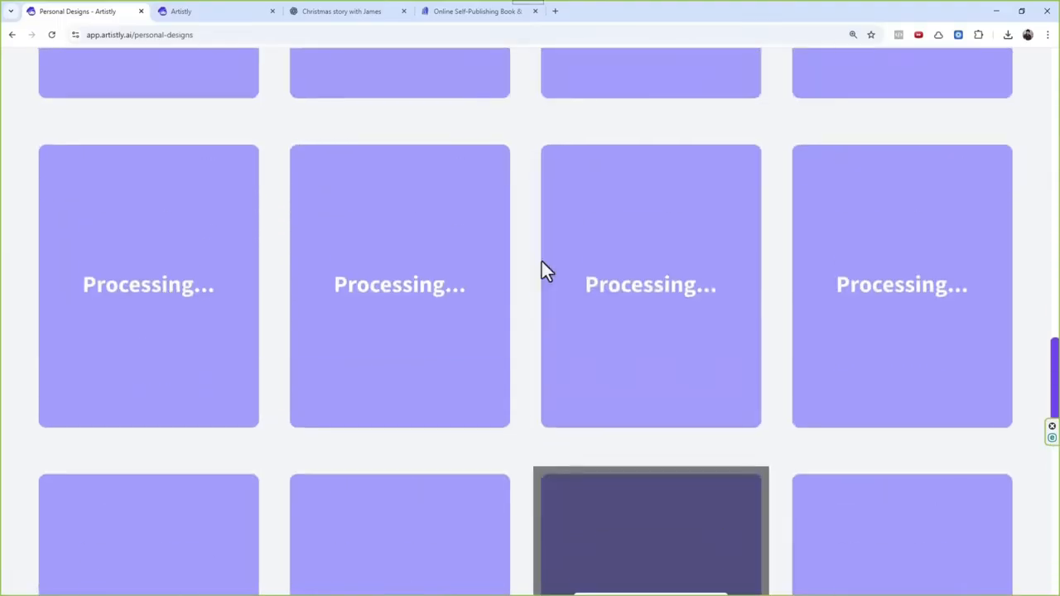
Step: Look through the generated alphabet pages in the gallery, from the cover to the letter Z, to check how they turned out
{"action": "scroll", "coordinate": [542, 261], "scroll_direction": "up", "scroll_amount": 10}
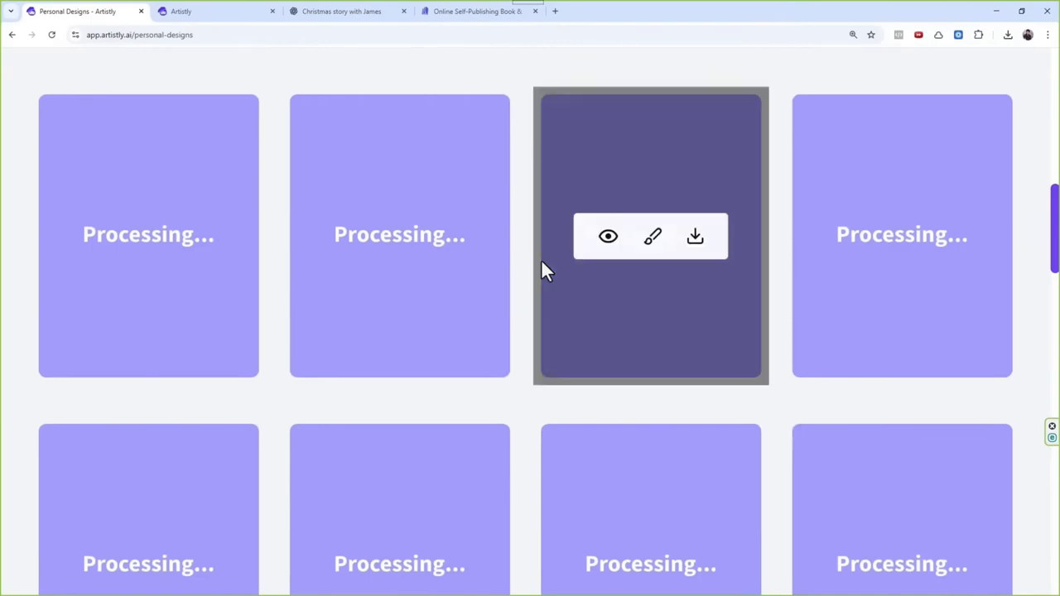
{"action": "scroll", "coordinate": [541, 260], "scroll_direction": "up", "scroll_amount": 3}
{"action": "scroll", "coordinate": [617, 294], "scroll_direction": "up", "scroll_amount": 1}
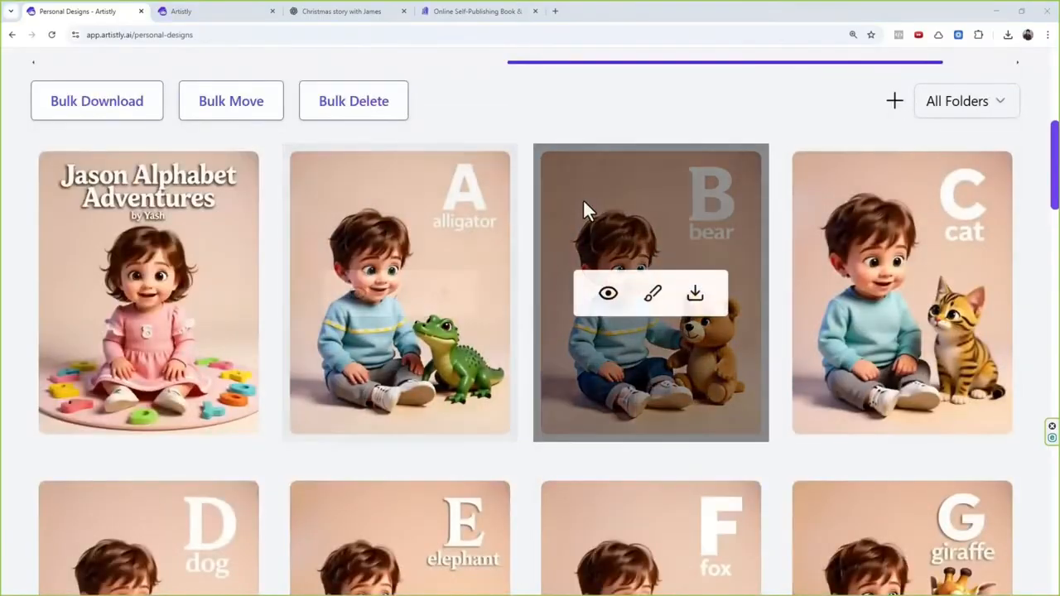
{"action": "scroll", "coordinate": [584, 203], "scroll_direction": "down", "scroll_amount": 1}
{"action": "scroll", "coordinate": [570, 248], "scroll_direction": "down", "scroll_amount": 4}
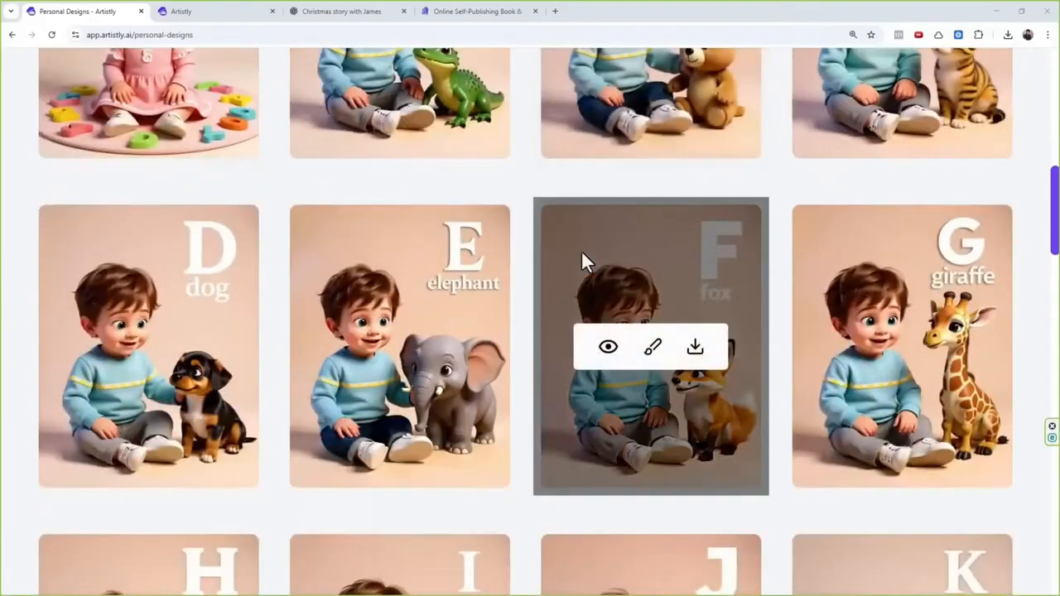
{"action": "scroll", "coordinate": [591, 241], "scroll_direction": "down", "scroll_amount": 6}
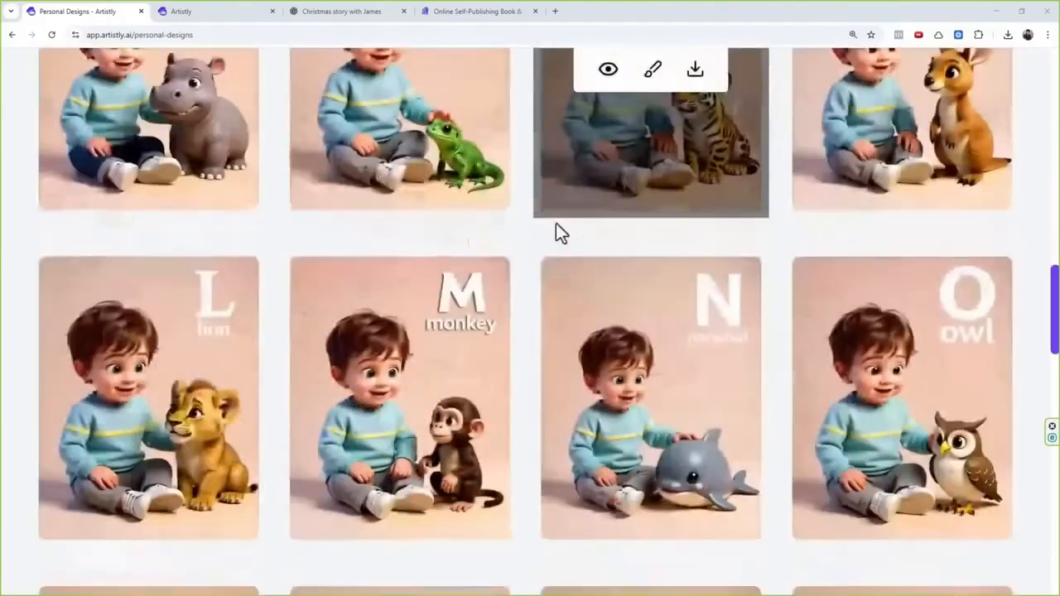
{"action": "scroll", "coordinate": [470, 240], "scroll_direction": "down", "scroll_amount": 5}
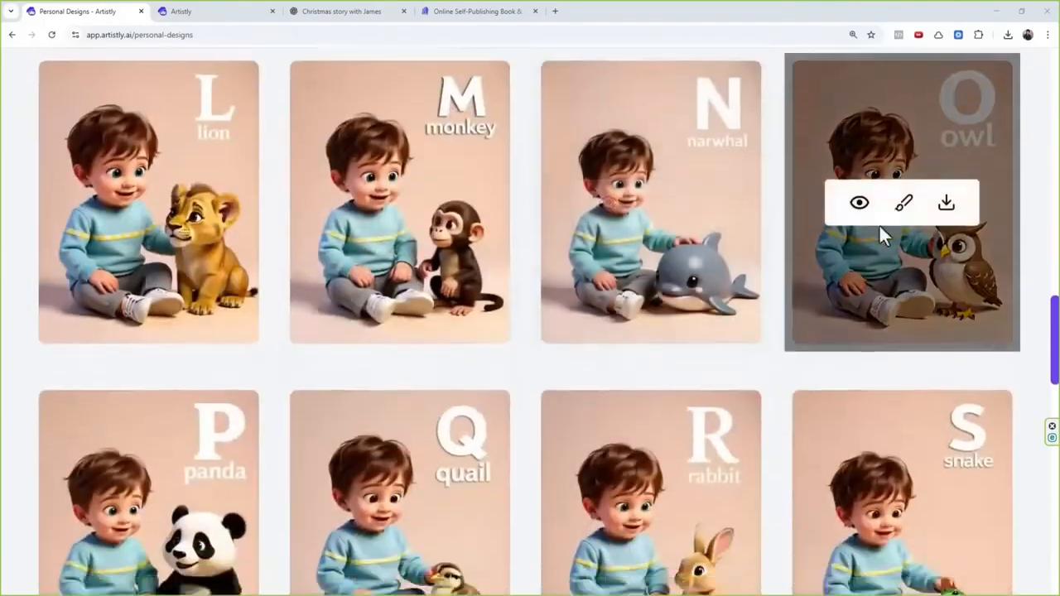
{"action": "scroll", "coordinate": [894, 282], "scroll_direction": "down", "scroll_amount": 5}
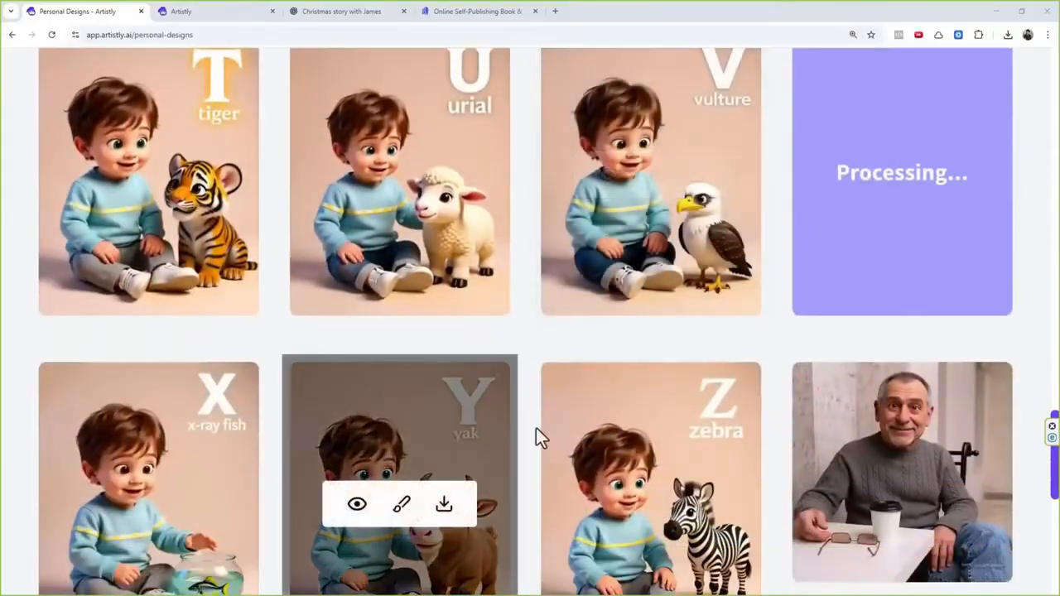
{"action": "scroll", "coordinate": [627, 275], "scroll_direction": "up", "scroll_amount": 4}
{"action": "scroll", "coordinate": [627, 275], "scroll_direction": "up", "scroll_amount": 18}
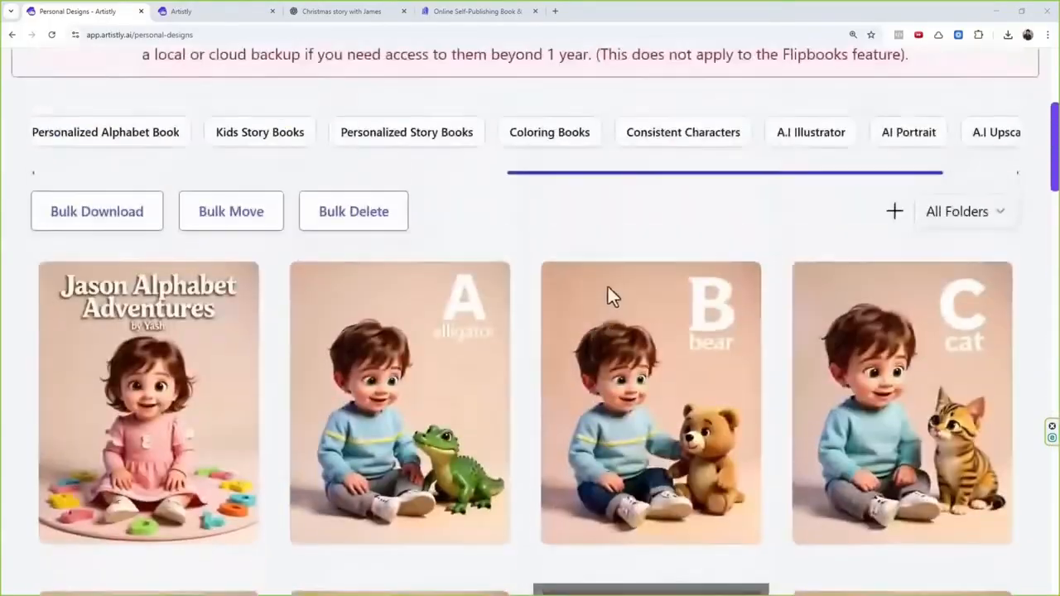
{"action": "scroll", "coordinate": [608, 290], "scroll_direction": "down", "scroll_amount": 1}
{"action": "mouse_move", "coordinate": [680, 373]}
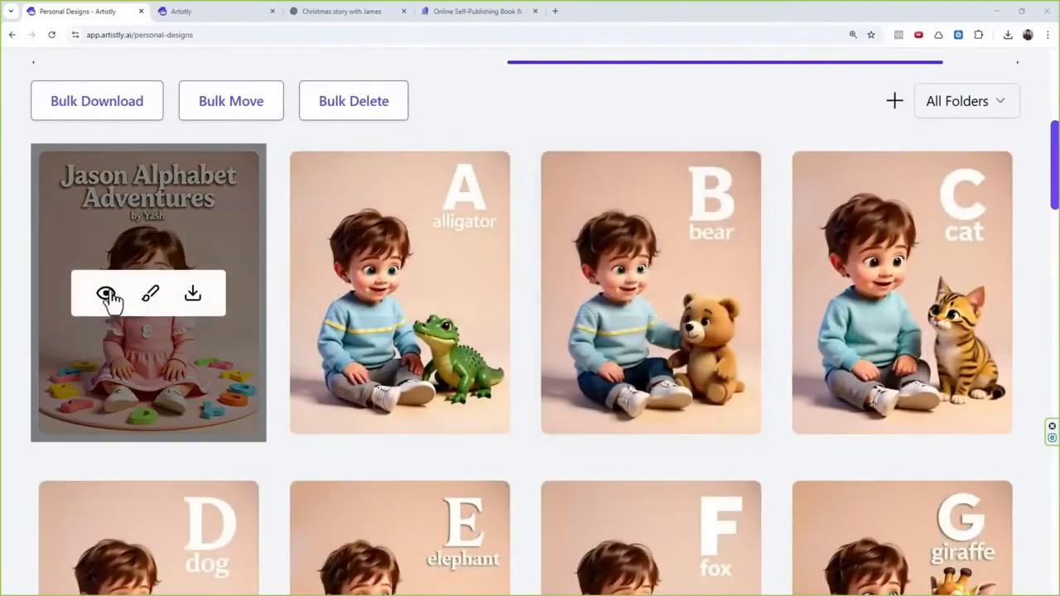
Step: Open the details of the "Jason Alphabet Adventures" cover, copy its entire design prompt, and close the details
{"action": "left_click", "coordinate": [107, 295]}
{"action": "scroll", "coordinate": [436, 372], "scroll_direction": "down", "scroll_amount": 6}
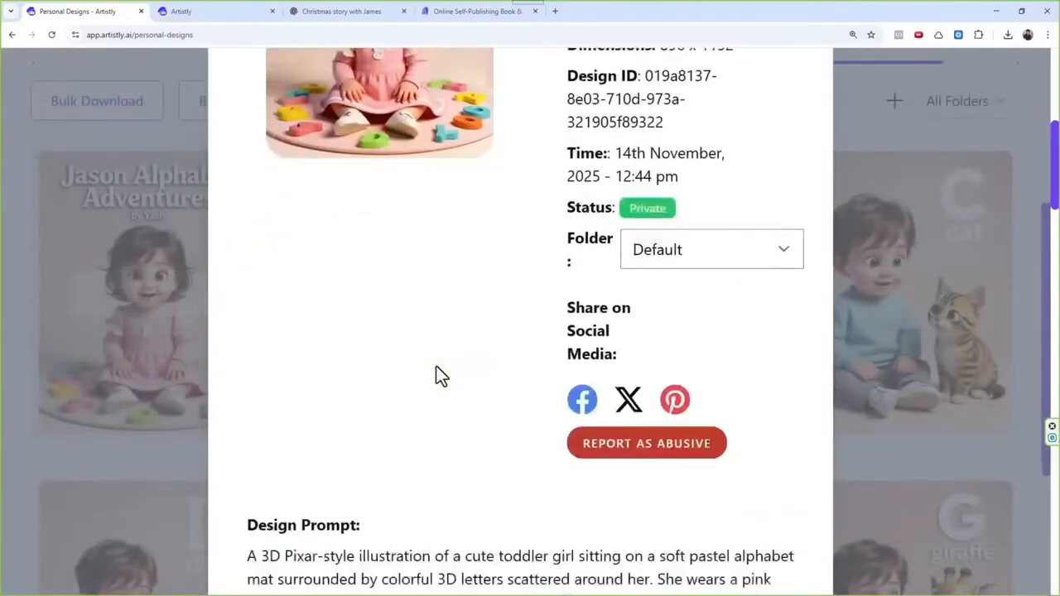
{"action": "scroll", "coordinate": [437, 368], "scroll_direction": "down", "scroll_amount": 1}
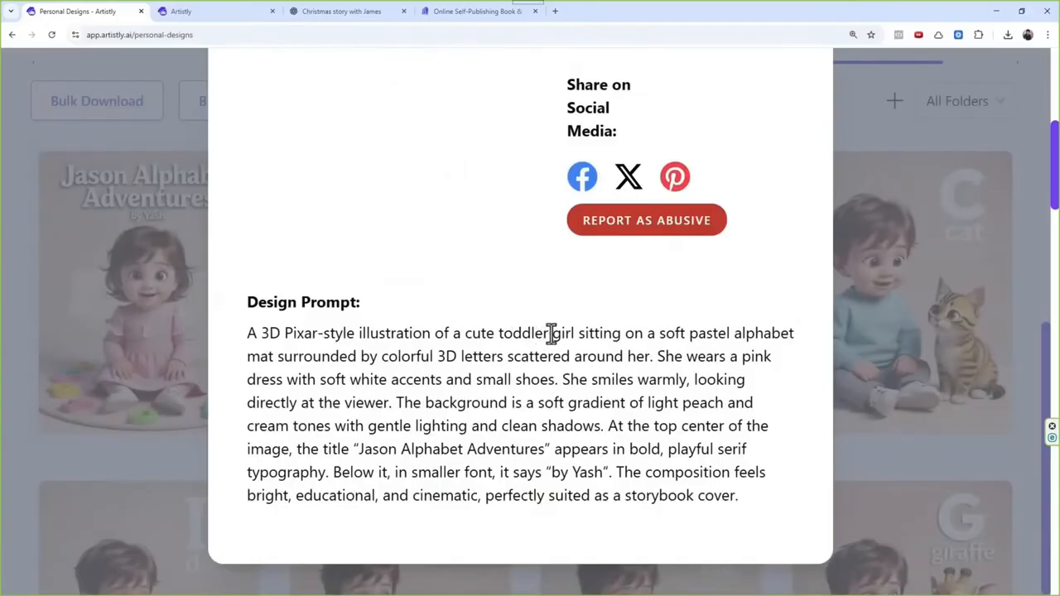
{"action": "left_click_drag", "start_coordinate": [552, 333], "coordinate": [562, 333]}
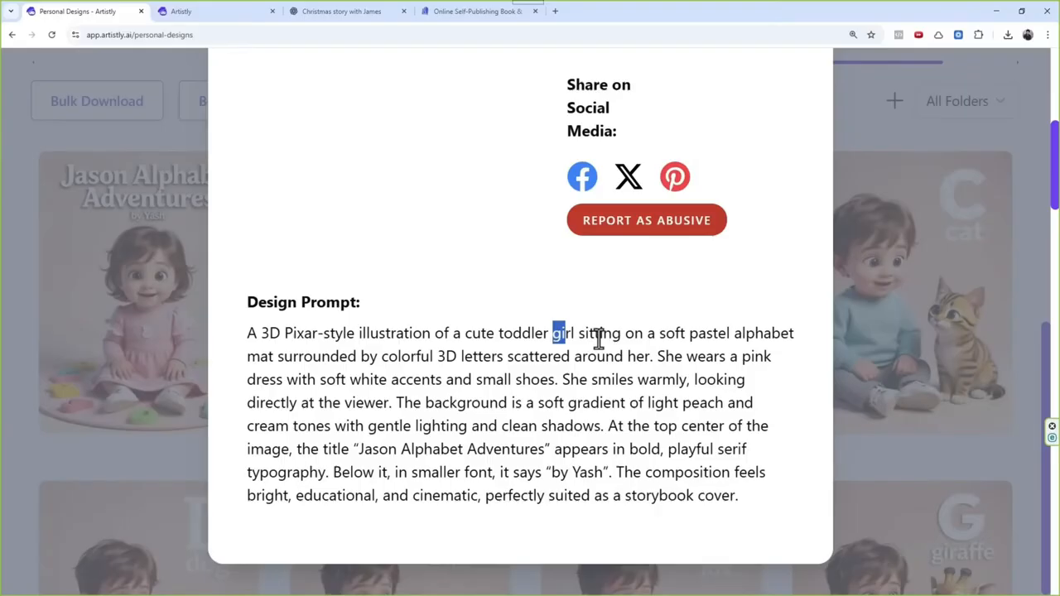
{"action": "left_click", "coordinate": [732, 500]}
{"action": "left_click_drag", "start_coordinate": [732, 500], "coordinate": [252, 334]}
{"action": "key", "text": "ctrl+c"}
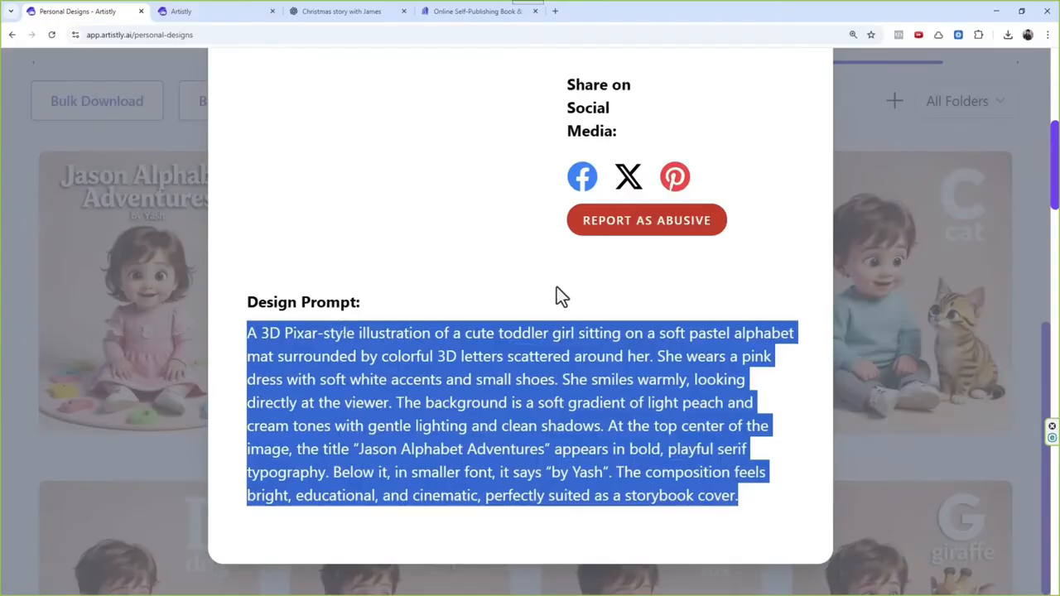
{"action": "scroll", "coordinate": [557, 290], "scroll_direction": "up", "scroll_amount": 6}
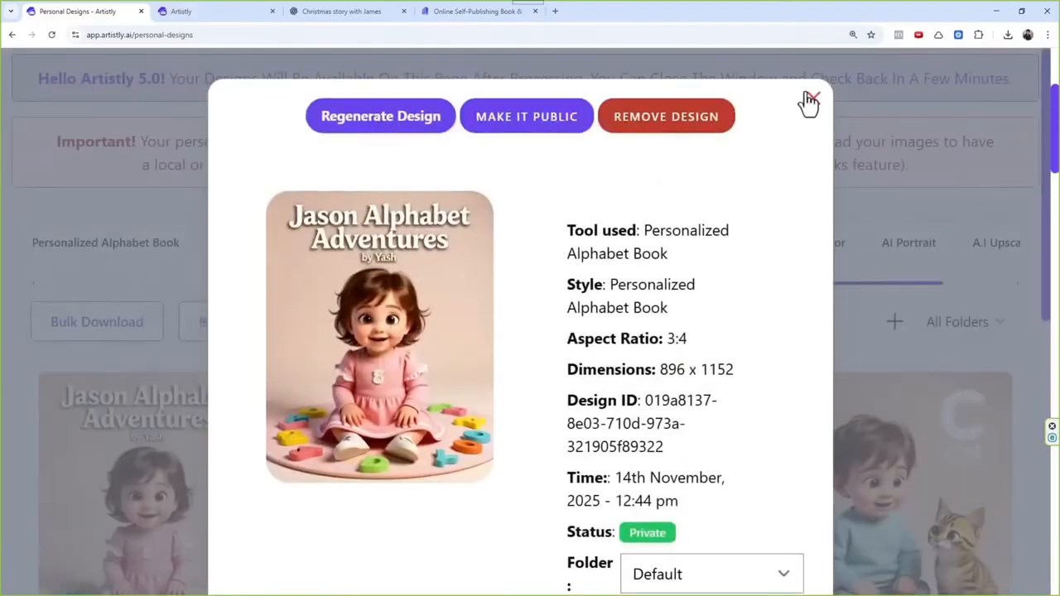
{"action": "left_click", "coordinate": [813, 99]}
Step: Open the Storybook Illustrator category in AI Design Assistants
{"action": "scroll", "coordinate": [579, 426], "scroll_direction": "up", "scroll_amount": 2}
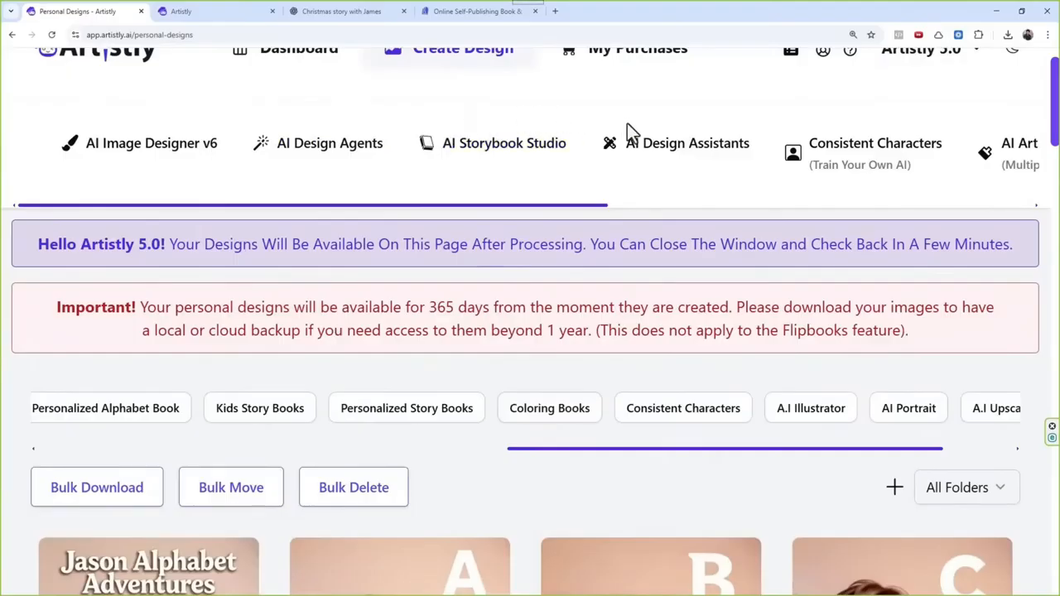
{"action": "left_click", "coordinate": [661, 147]}
{"action": "scroll", "coordinate": [598, 298], "scroll_direction": "down", "scroll_amount": 2}
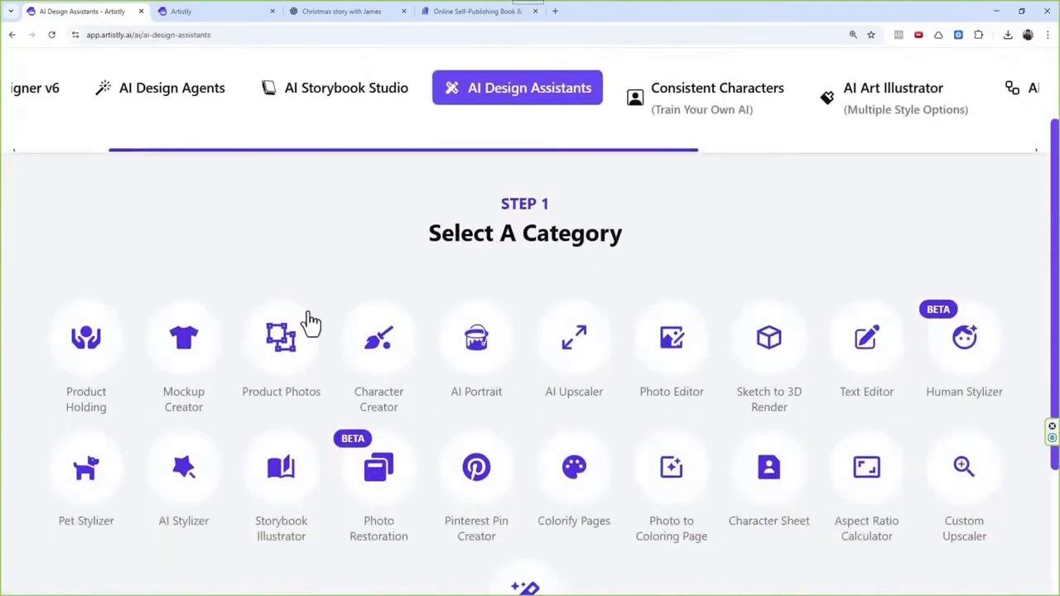
{"action": "left_click", "coordinate": [280, 460]}
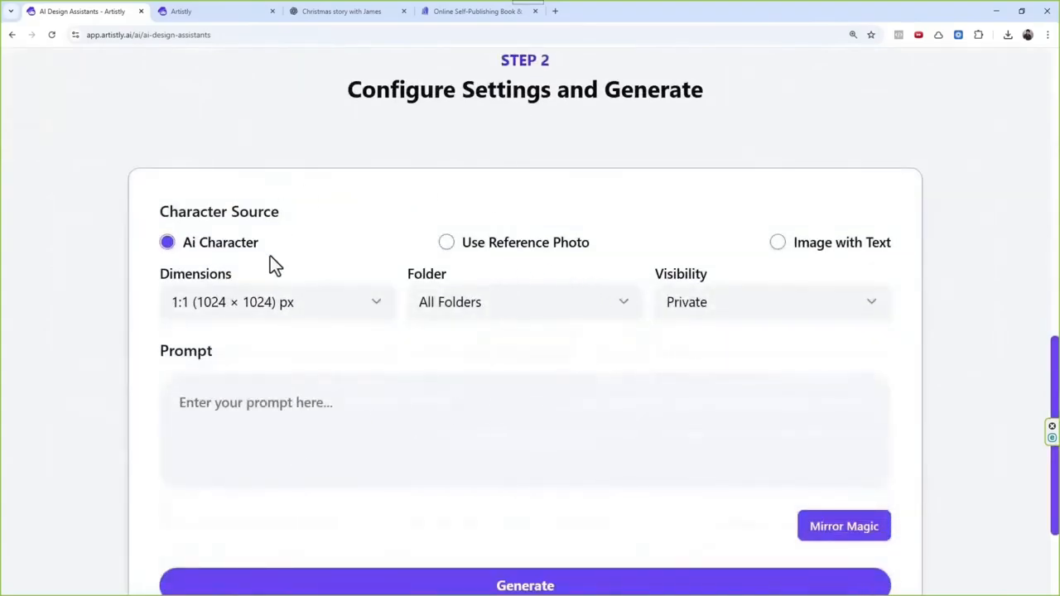
Step: Set the character source to Use Reference Photo and choose the boy in the patterned sweater from the media library's Uploaded folder
{"action": "left_click", "coordinate": [466, 249]}
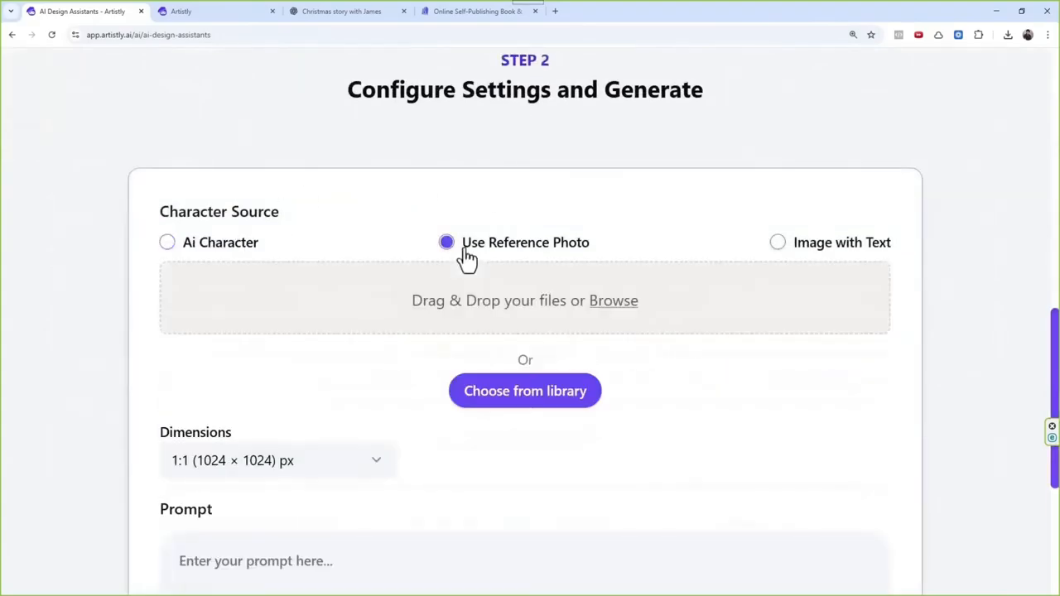
{"action": "left_click", "coordinate": [819, 252]}
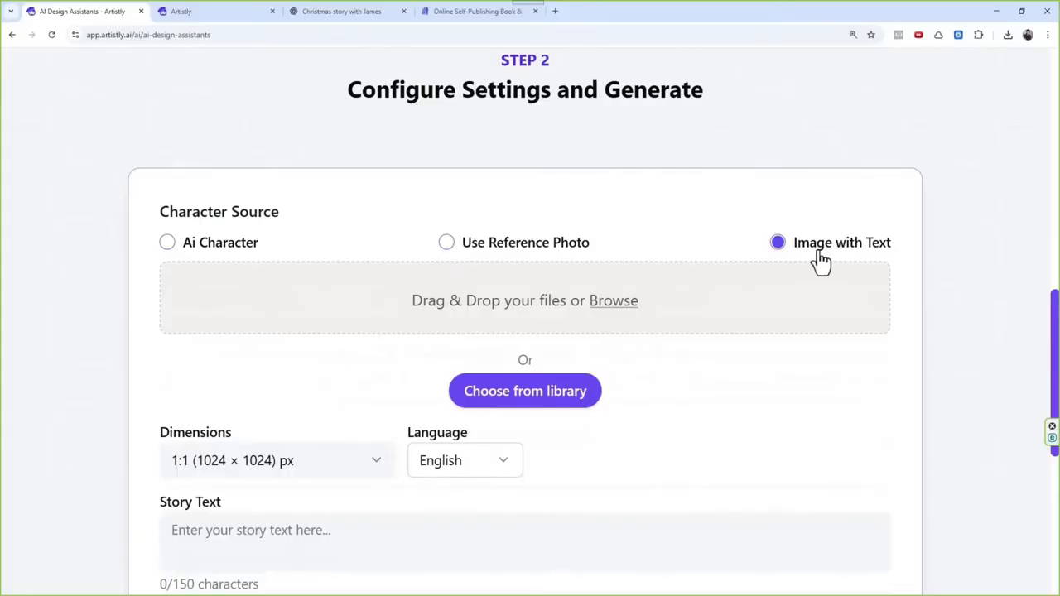
{"action": "left_click", "coordinate": [525, 256]}
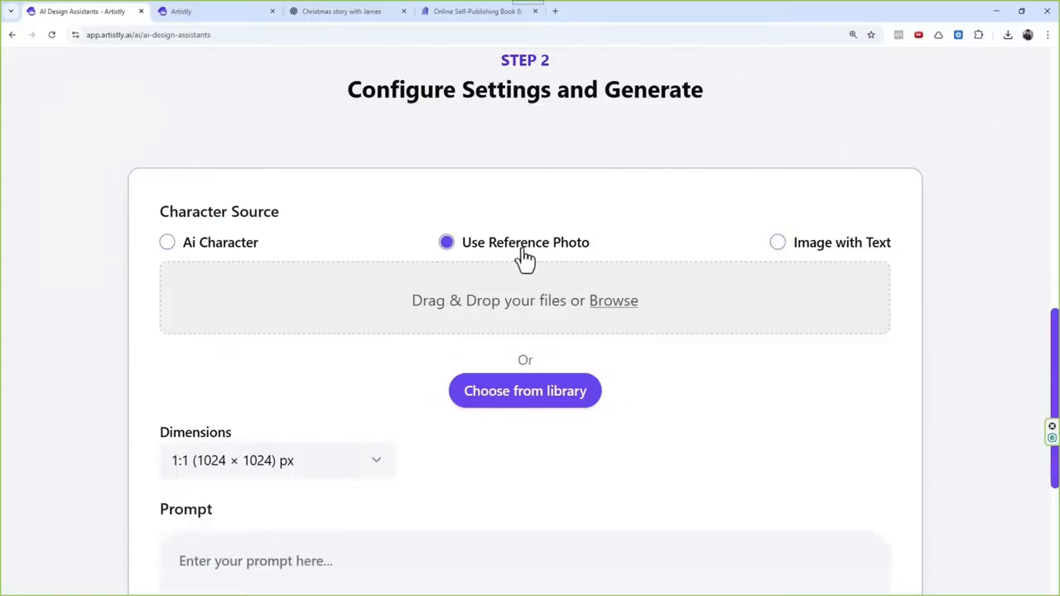
{"action": "left_click", "coordinate": [551, 394]}
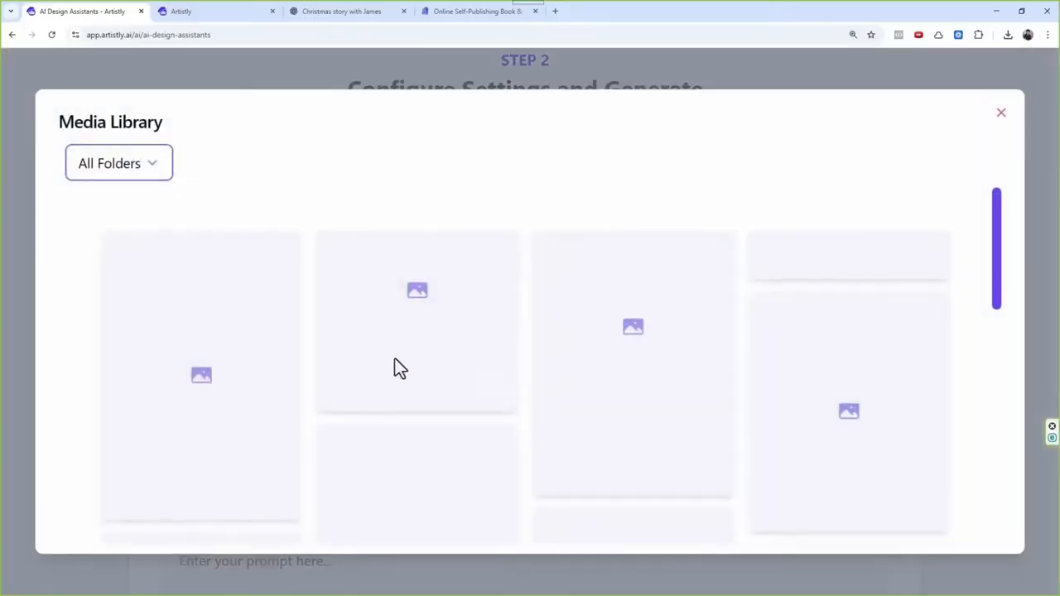
{"action": "left_click", "coordinate": [154, 175]}
{"action": "left_click", "coordinate": [171, 235]}
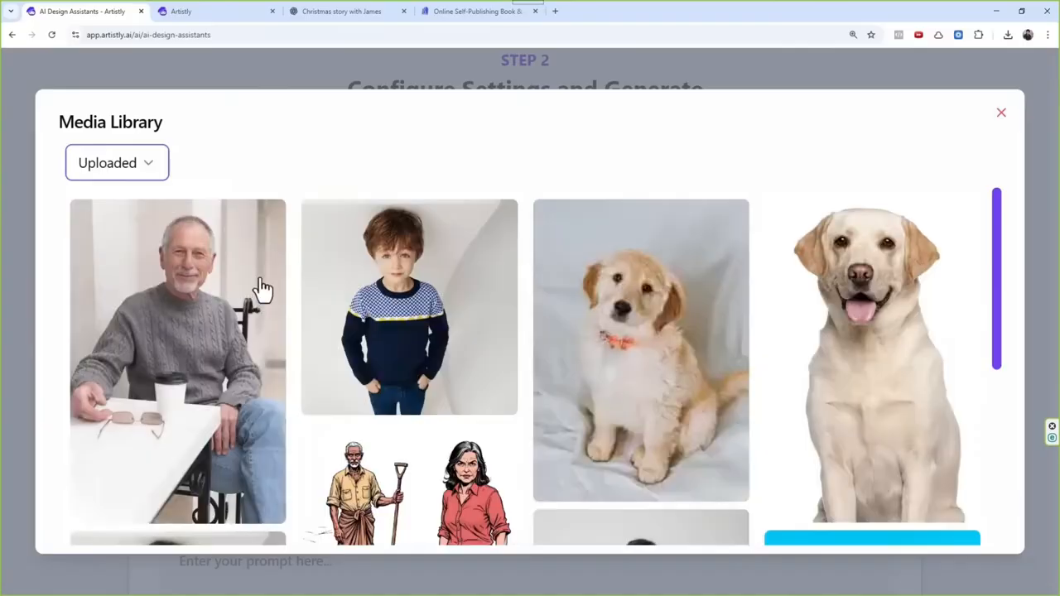
{"action": "left_click", "coordinate": [506, 299]}
Step: Set the illustration's dimensions to 3:4 (896 × 1152) px
{"action": "scroll", "coordinate": [527, 297], "scroll_direction": "down", "scroll_amount": 1}
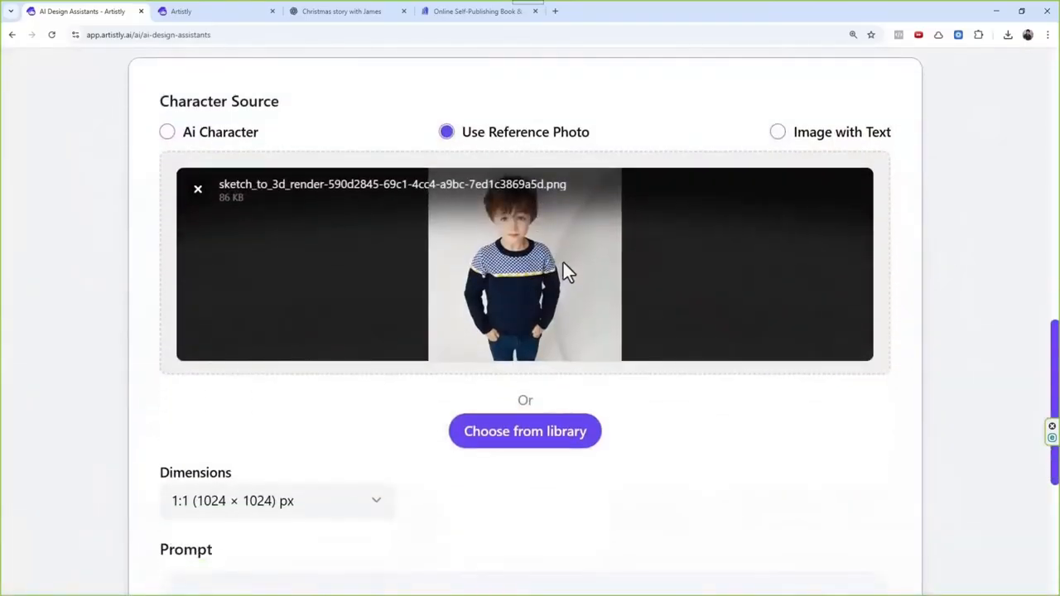
{"action": "scroll", "coordinate": [573, 243], "scroll_direction": "down", "scroll_amount": 2}
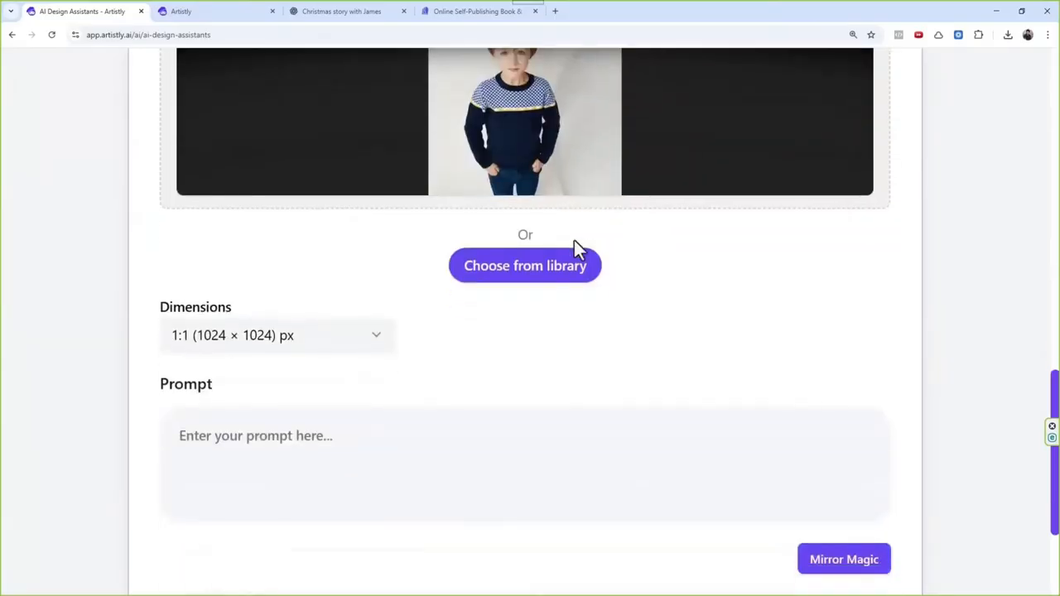
{"action": "scroll", "coordinate": [574, 248], "scroll_direction": "down", "scroll_amount": 1}
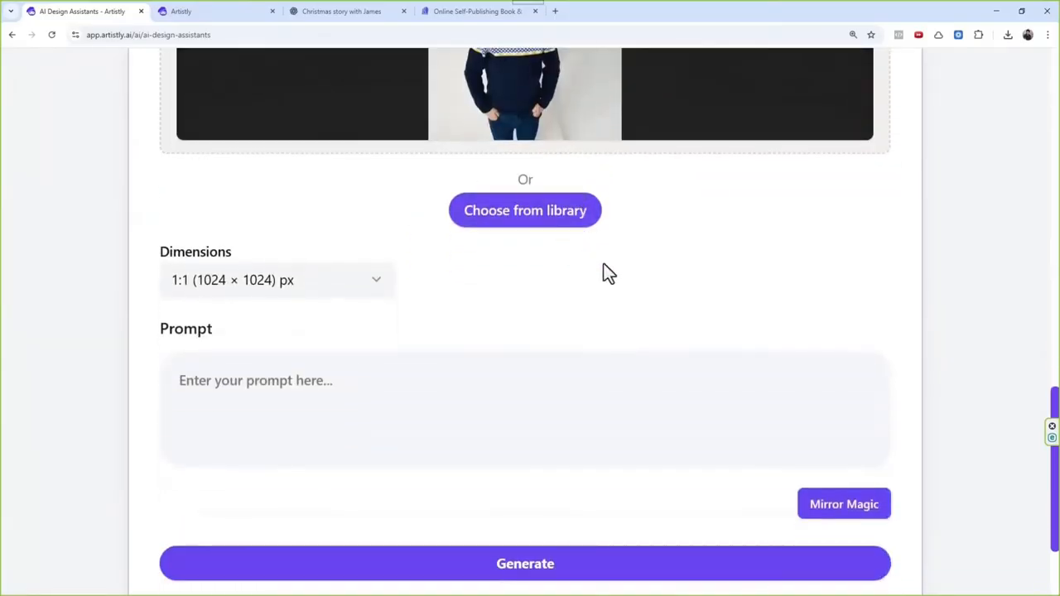
{"action": "left_click", "coordinate": [298, 278]}
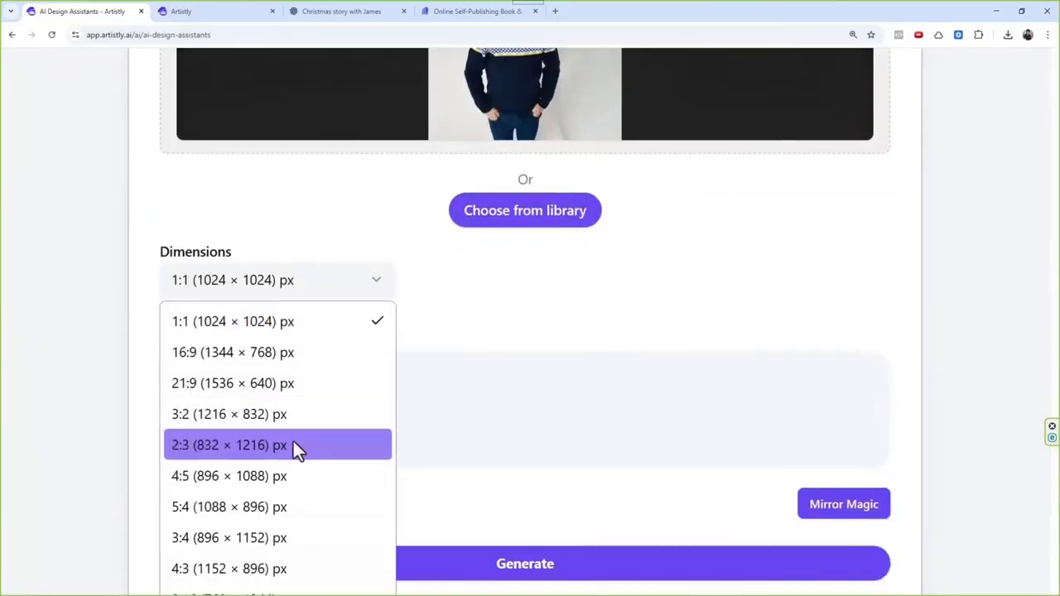
{"action": "left_click", "coordinate": [260, 534]}
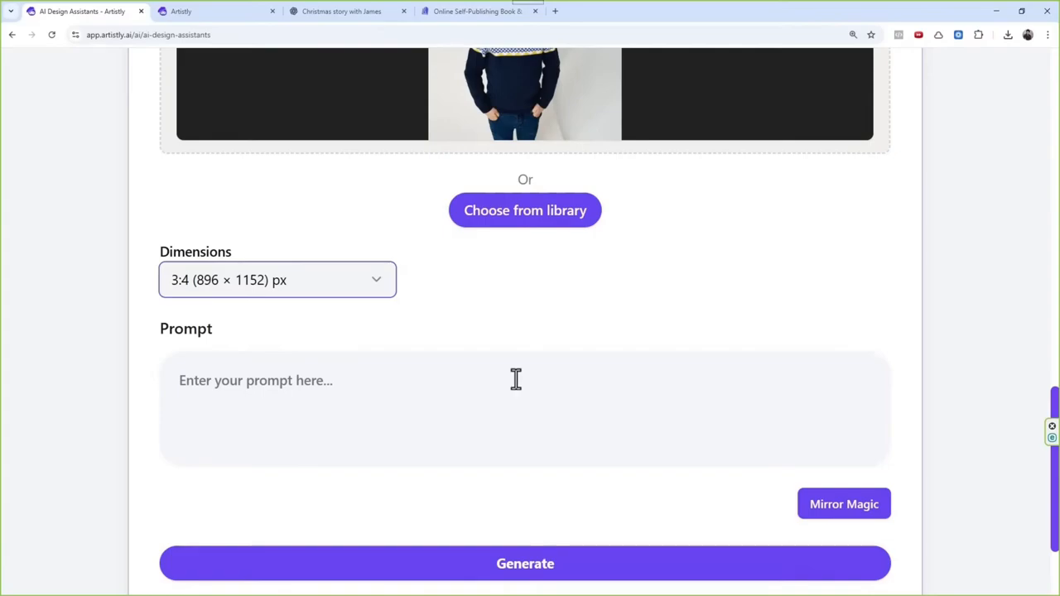
Step: Recheck the Storybook Illustrator settings and paste the copied cover prompt as the illustration's prompt
{"action": "scroll", "coordinate": [515, 380], "scroll_direction": "up", "scroll_amount": 15}
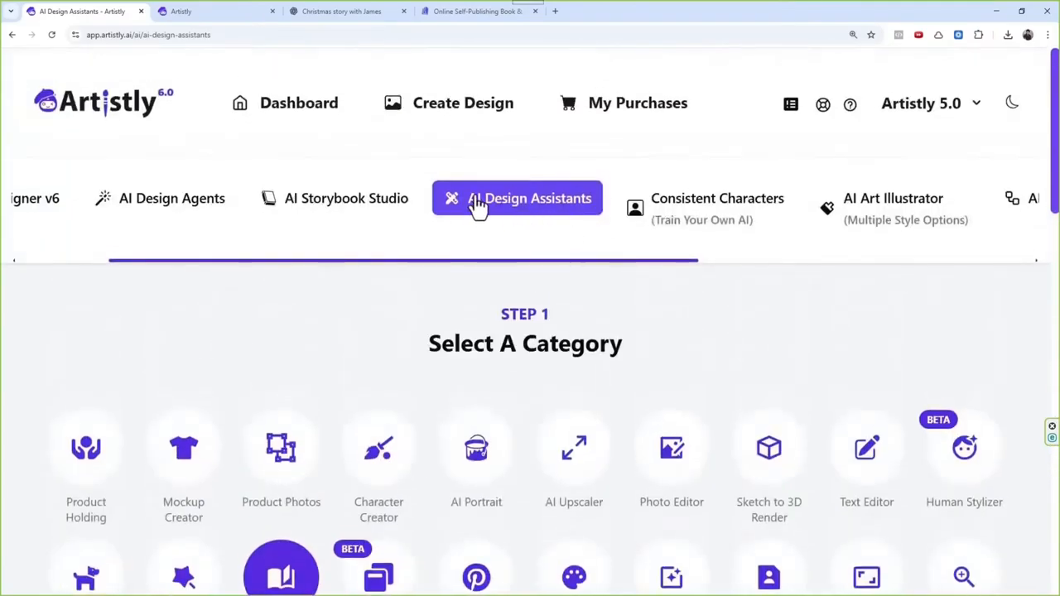
{"action": "scroll", "coordinate": [527, 211], "scroll_direction": "down", "scroll_amount": 5}
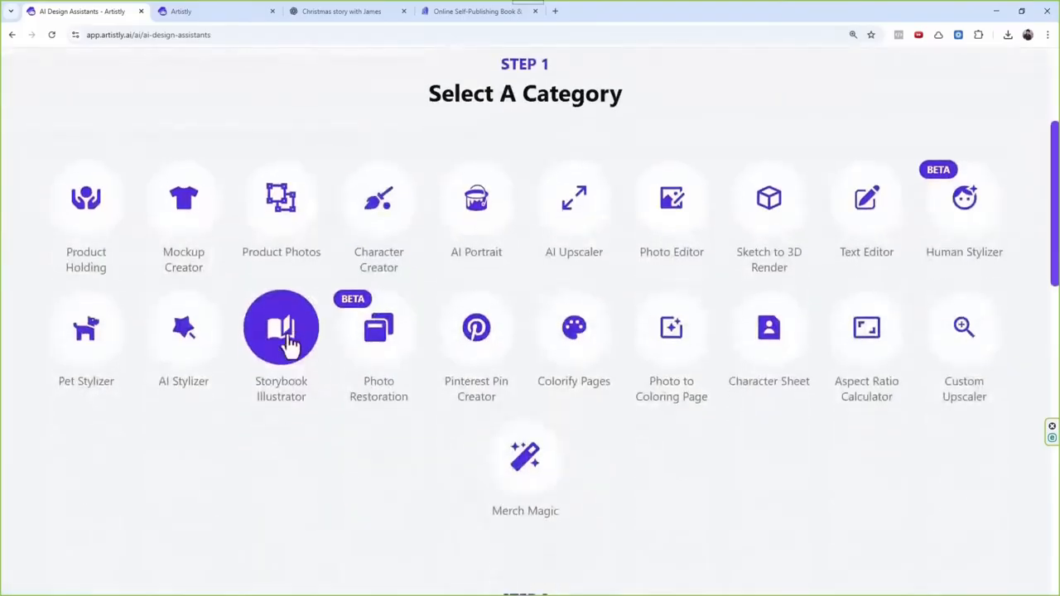
{"action": "scroll", "coordinate": [369, 240], "scroll_direction": "down", "scroll_amount": 10}
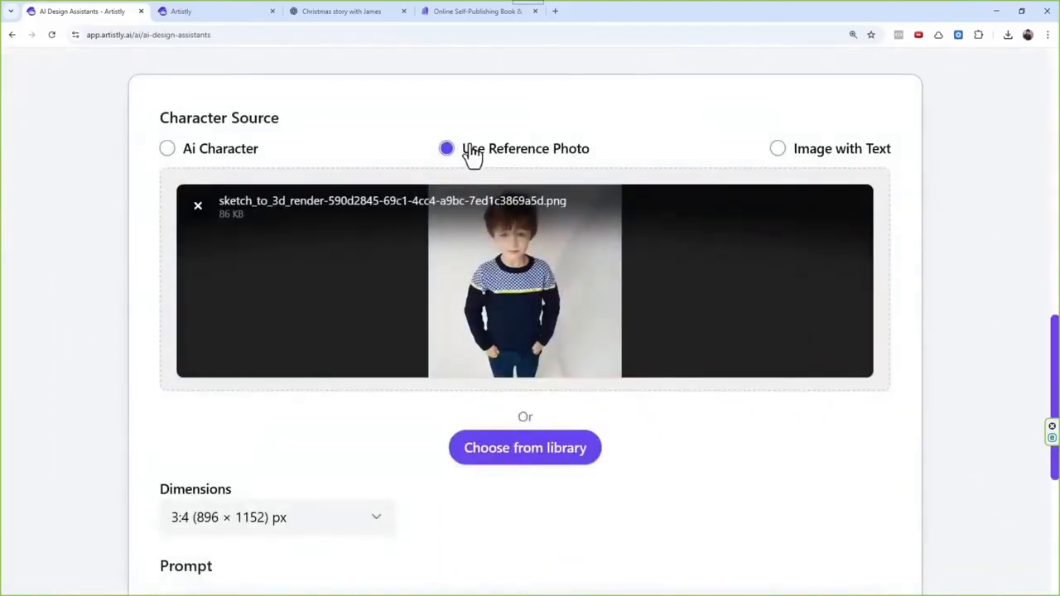
{"action": "scroll", "coordinate": [511, 214], "scroll_direction": "down", "scroll_amount": 3}
{"action": "scroll", "coordinate": [510, 217], "scroll_direction": "down", "scroll_amount": 1}
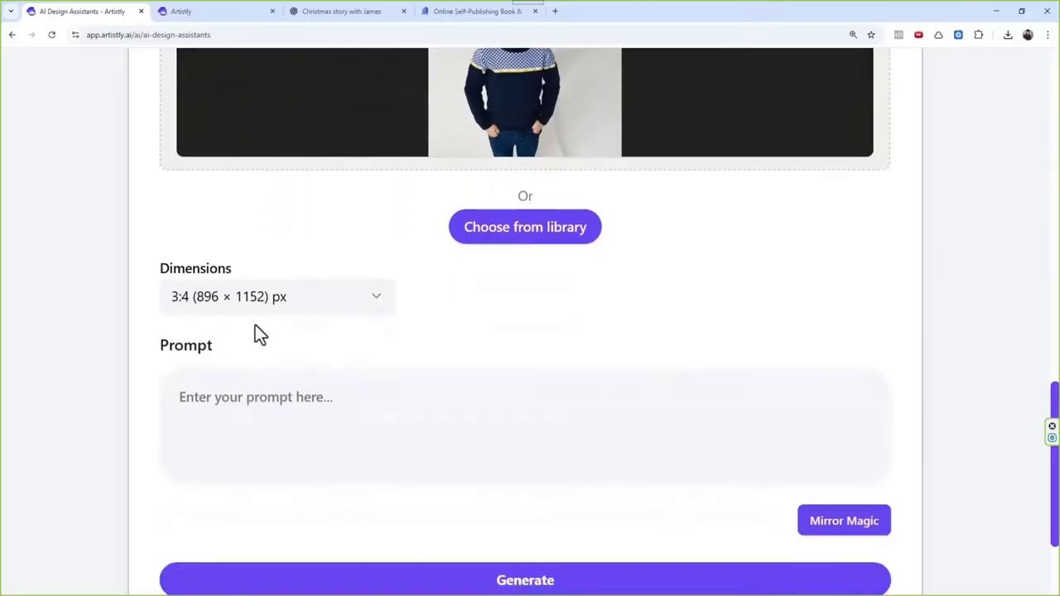
{"action": "left_click", "coordinate": [270, 430]}
{"action": "key", "text": "ctrl+v"}
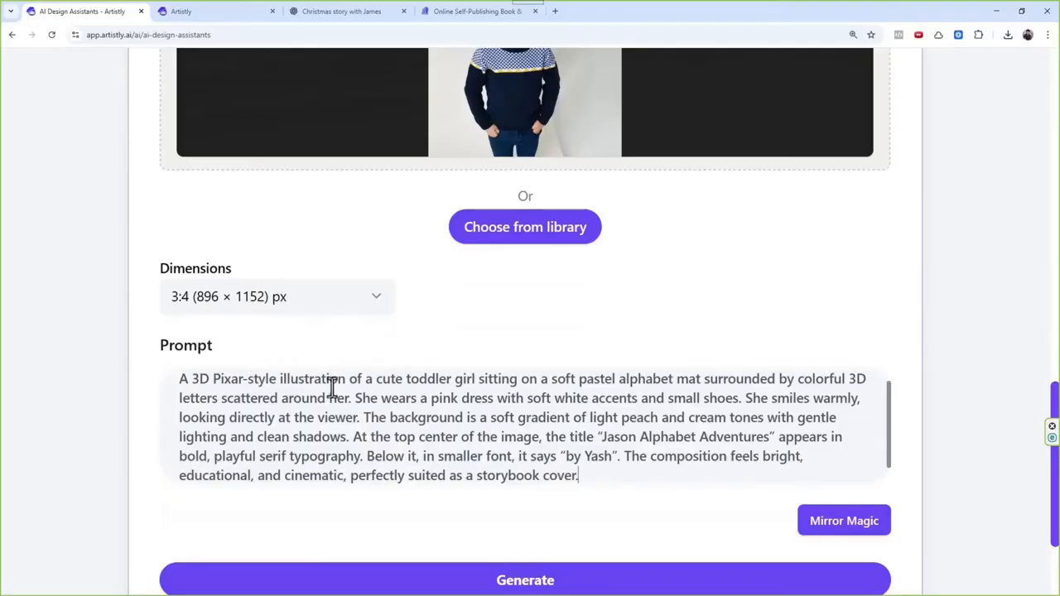
Step: Replace "cute toddler girl" with "boy" in the prompt and delete the two sentences about the pink dress and the warm smile
{"action": "left_click_drag", "start_coordinate": [374, 378], "coordinate": [477, 383]}
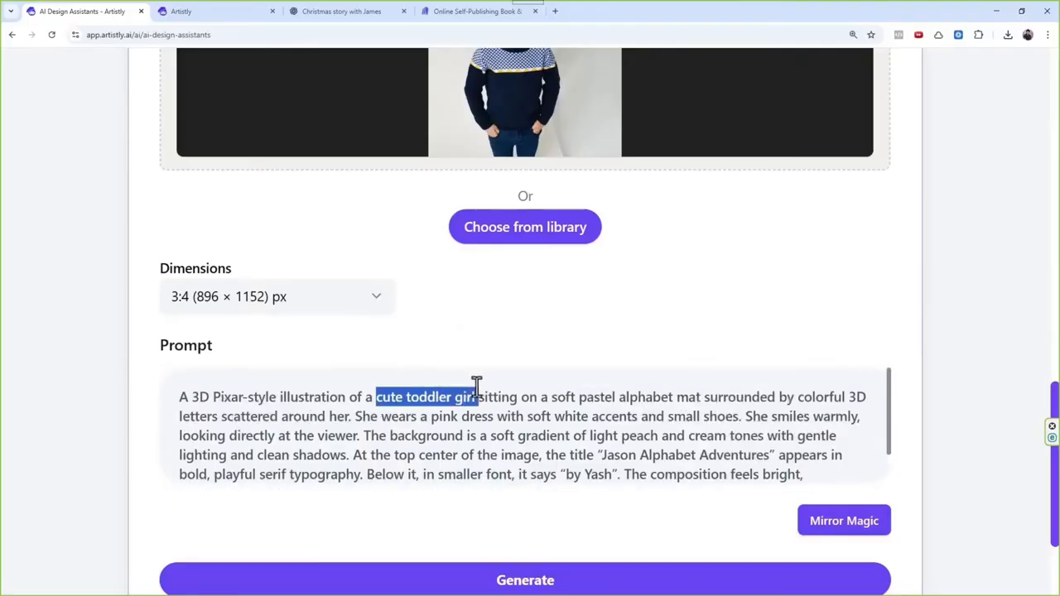
{"action": "type", "text": "boy"}
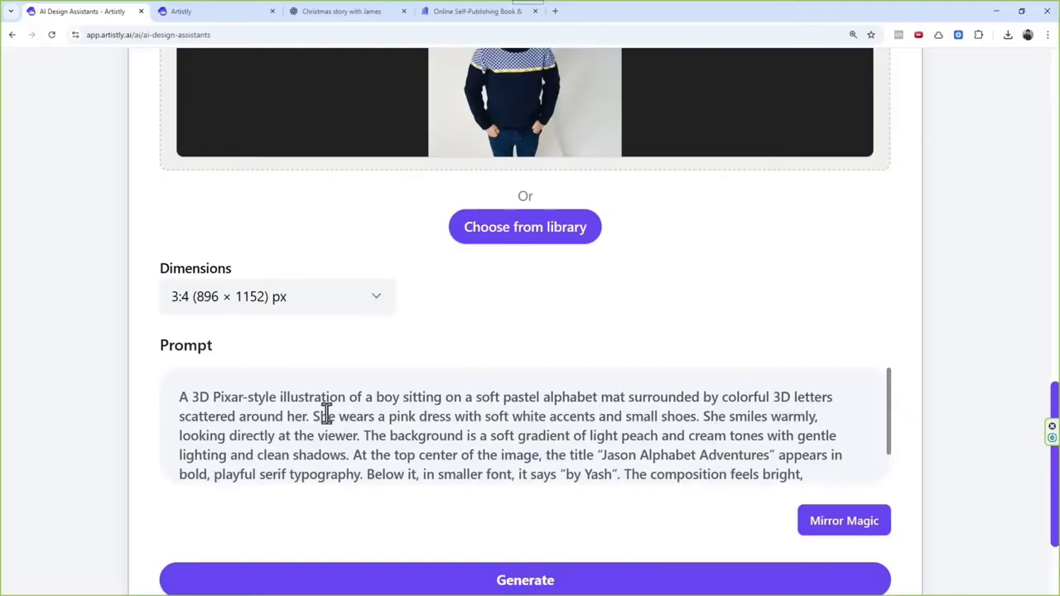
{"action": "left_click_drag", "start_coordinate": [320, 416], "coordinate": [367, 439]}
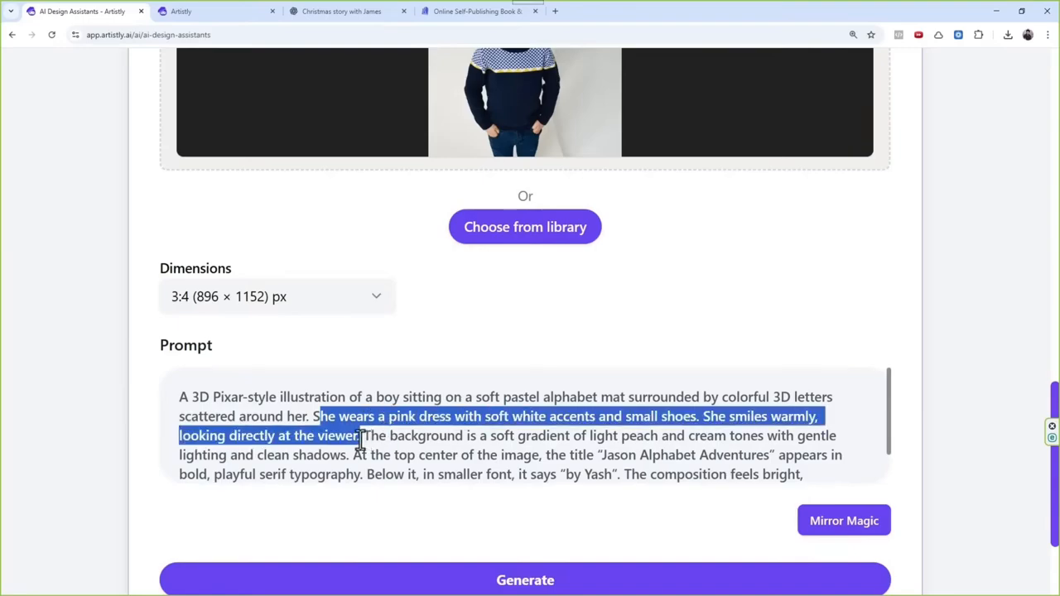
{"action": "key", "text": "BackSpace"}
{"action": "key", "text": "BackSpace"}
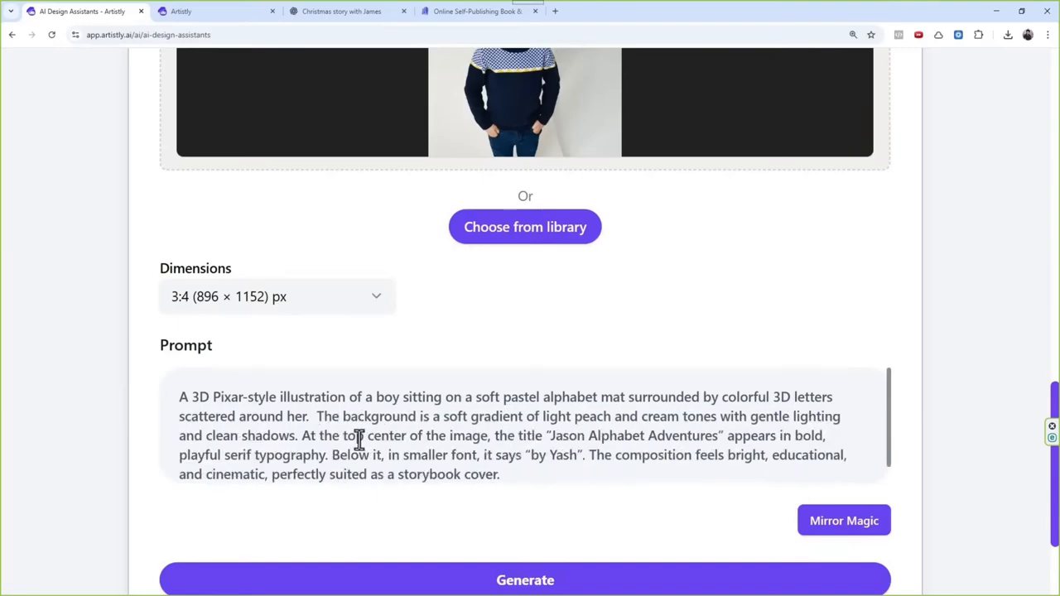
Step: Remove the extra space before "The background" in the prompt and generate the cover illustration
{"action": "key", "text": "BackSpace"}
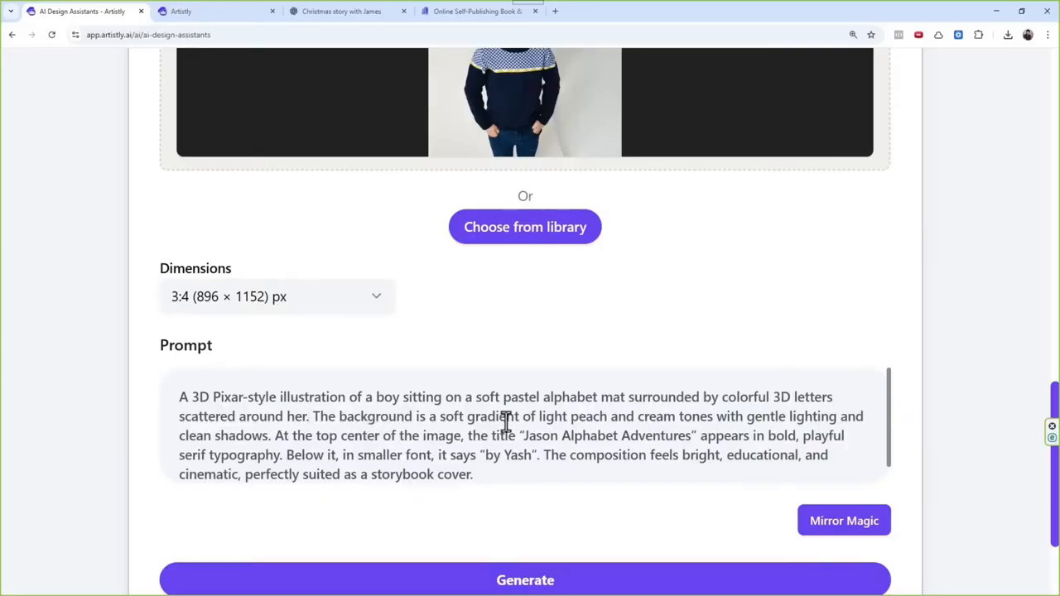
{"action": "scroll", "coordinate": [537, 442], "scroll_direction": "down", "scroll_amount": 1}
{"action": "left_click", "coordinate": [547, 580]}
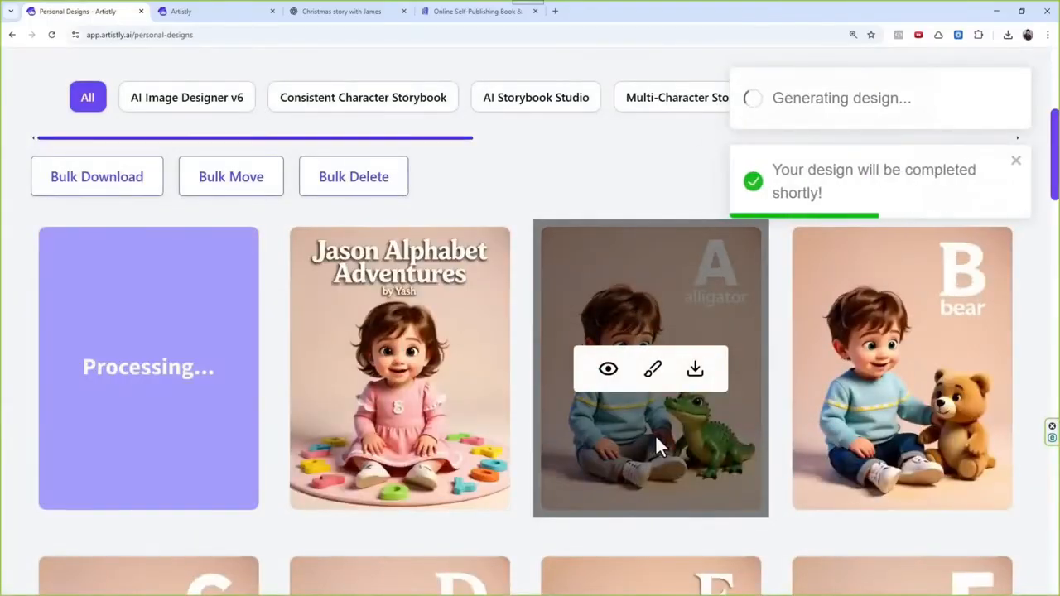
Step: Open the details of the T for tiger page among the personal designs and regenerate that design
{"action": "scroll", "coordinate": [437, 424], "scroll_direction": "down", "scroll_amount": 6}
{"action": "scroll", "coordinate": [543, 250], "scroll_direction": "down", "scroll_amount": 12}
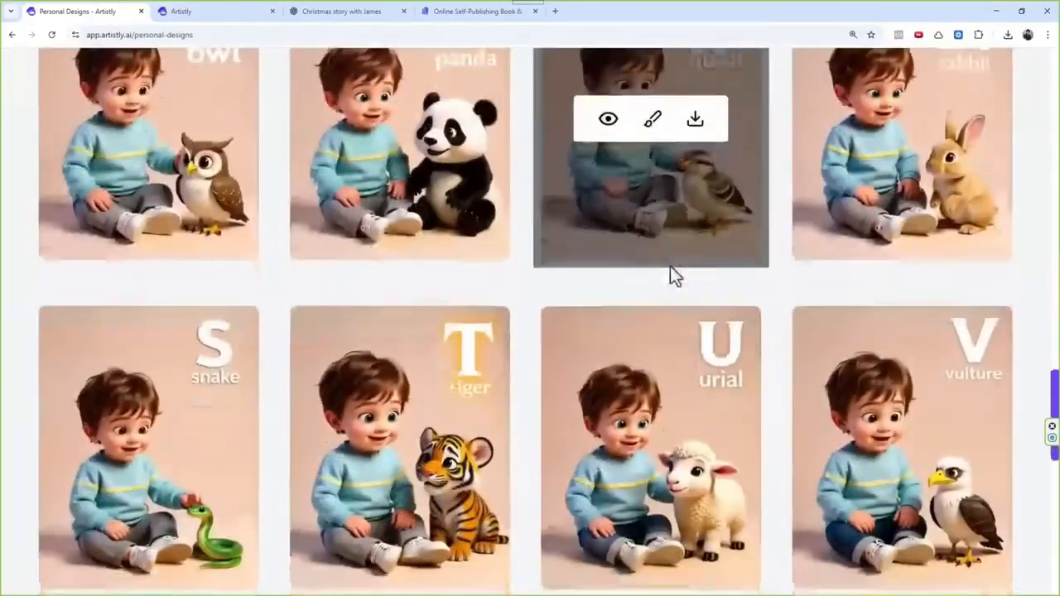
{"action": "scroll", "coordinate": [663, 274], "scroll_direction": "down", "scroll_amount": 3}
{"action": "scroll", "coordinate": [647, 321], "scroll_direction": "up", "scroll_amount": 1}
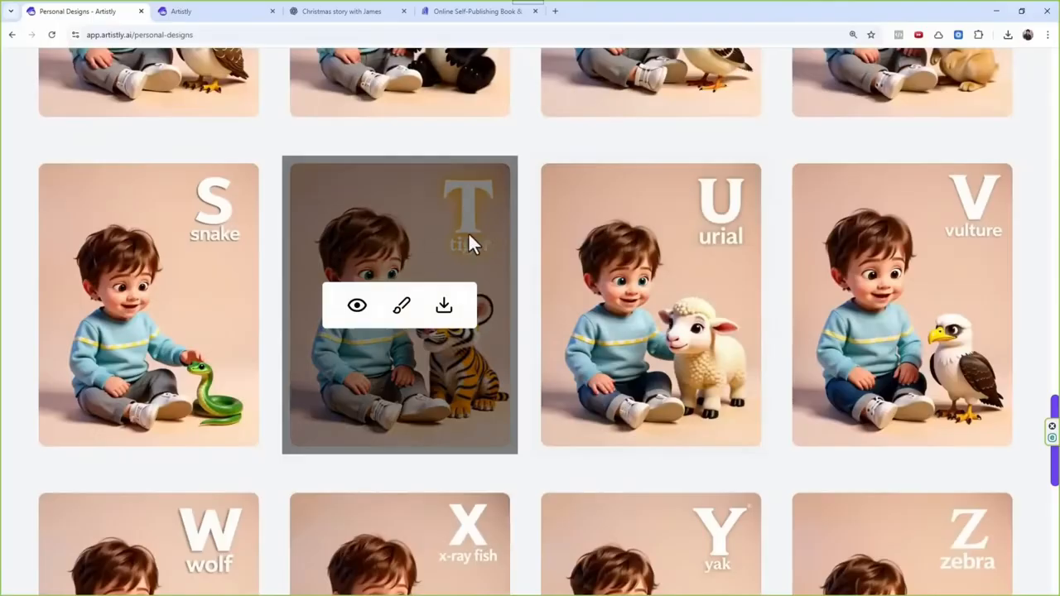
{"action": "left_click", "coordinate": [356, 306]}
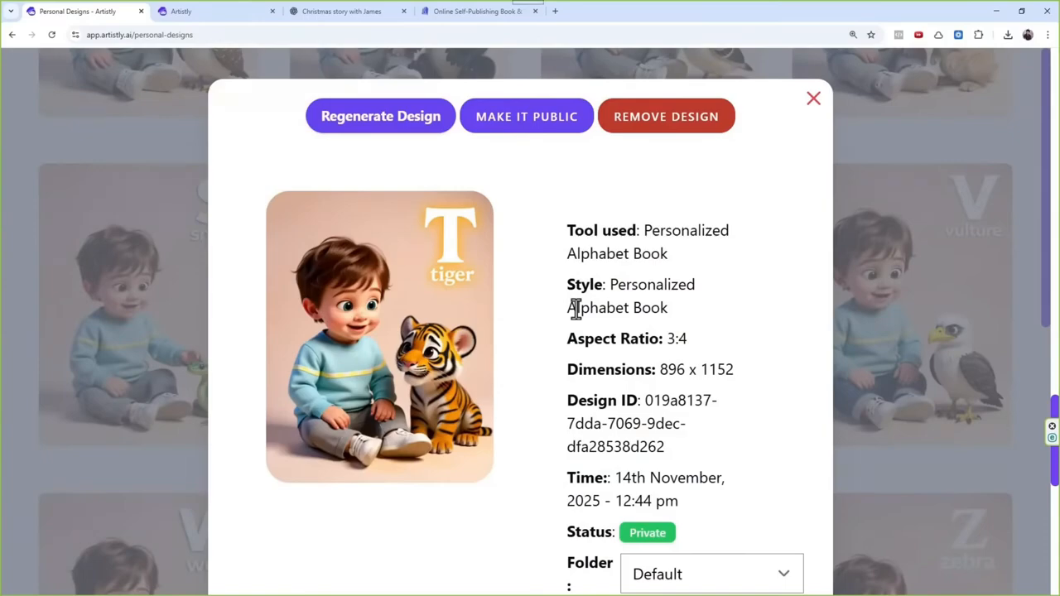
{"action": "left_click", "coordinate": [813, 99]}
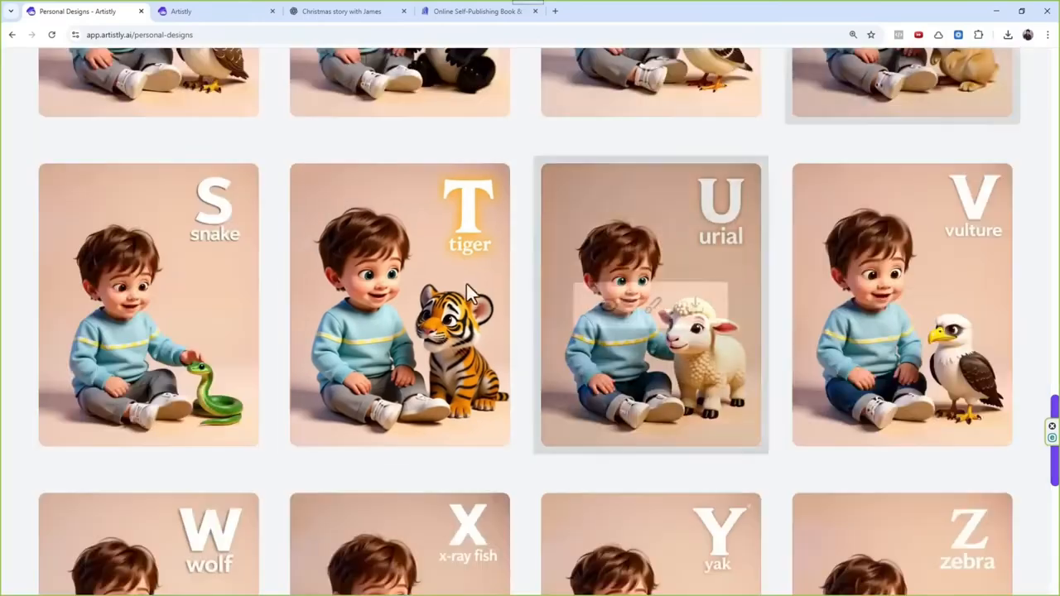
{"action": "left_click", "coordinate": [356, 308]}
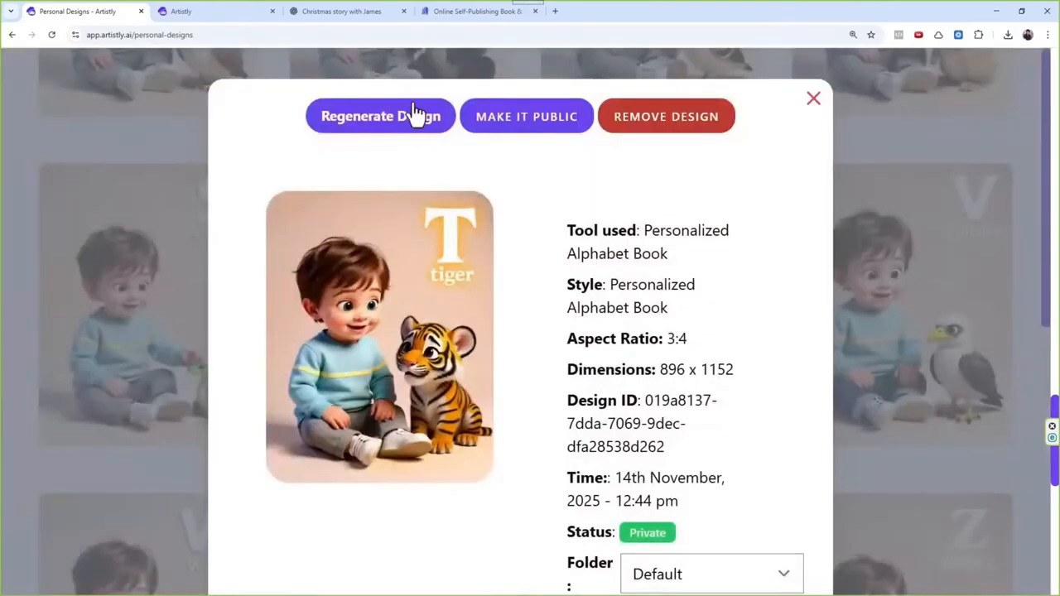
{"action": "left_click", "coordinate": [402, 117]}
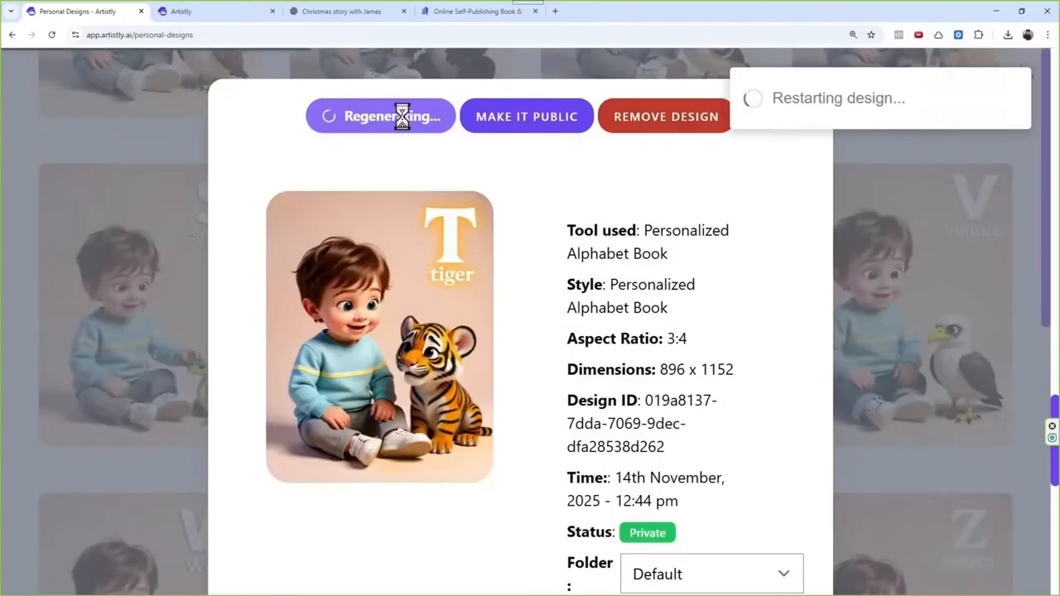
Step: Return to the newest designs and examine the newly generated boy cover in its details view
{"action": "scroll", "coordinate": [480, 273], "scroll_direction": "down", "scroll_amount": 3}
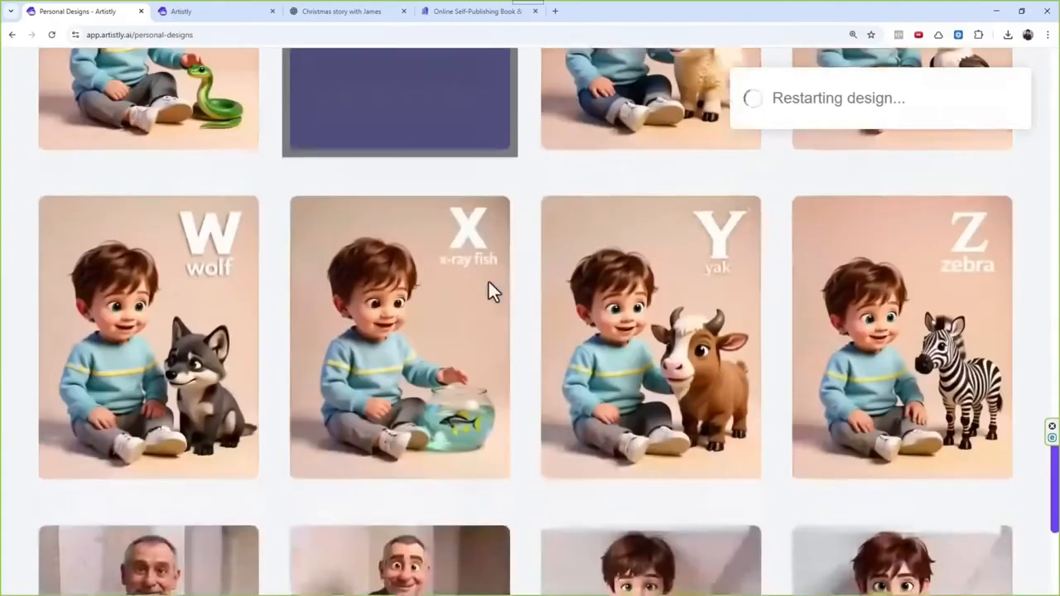
{"action": "scroll", "coordinate": [489, 282], "scroll_direction": "up", "scroll_amount": 10}
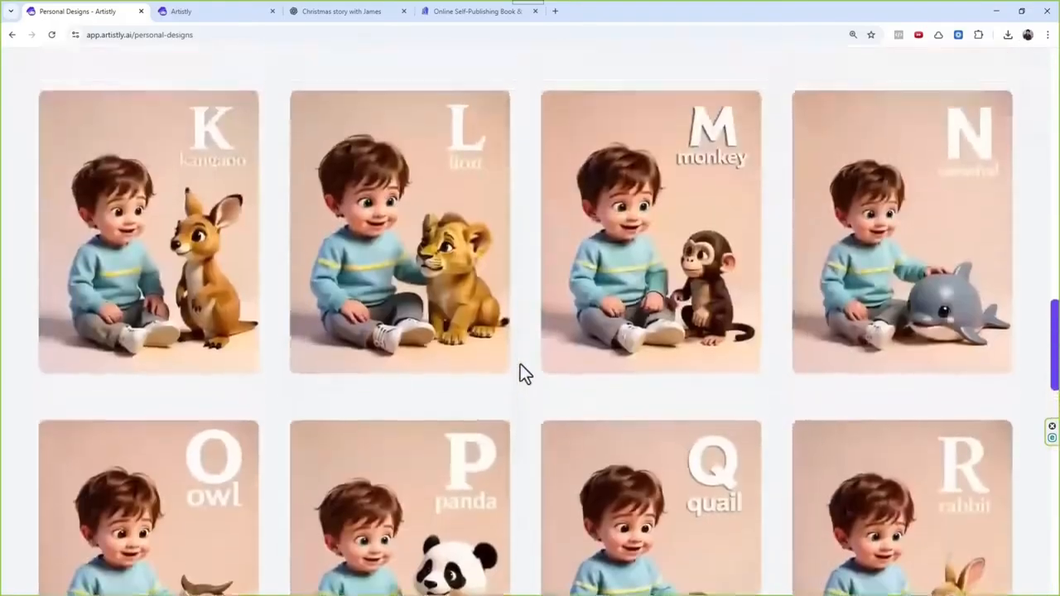
{"action": "scroll", "coordinate": [521, 365], "scroll_direction": "up", "scroll_amount": 5}
{"action": "scroll", "coordinate": [520, 404], "scroll_direction": "up", "scroll_amount": 5}
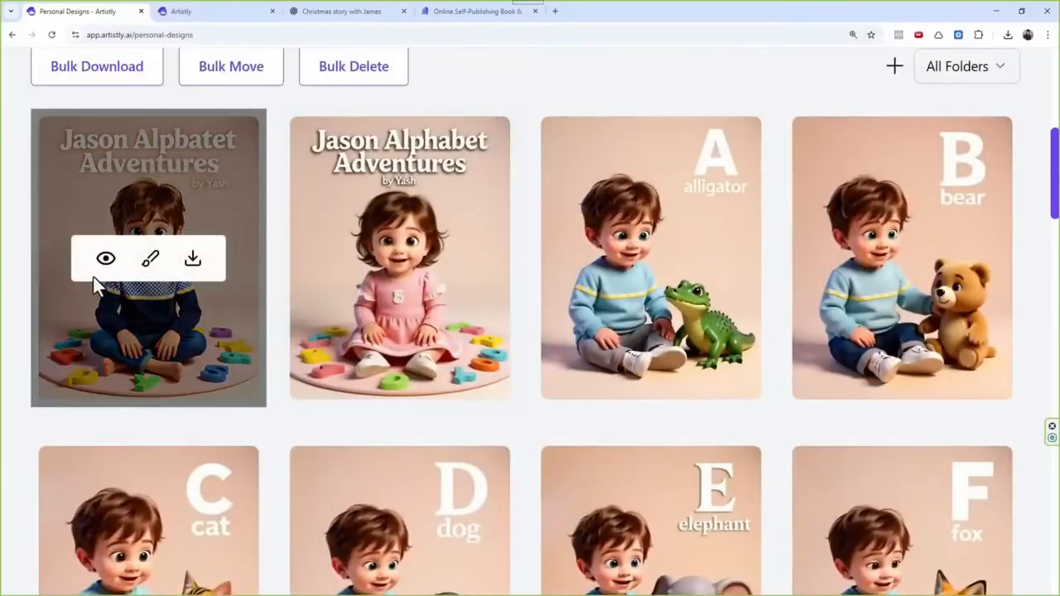
{"action": "left_click", "coordinate": [102, 260]}
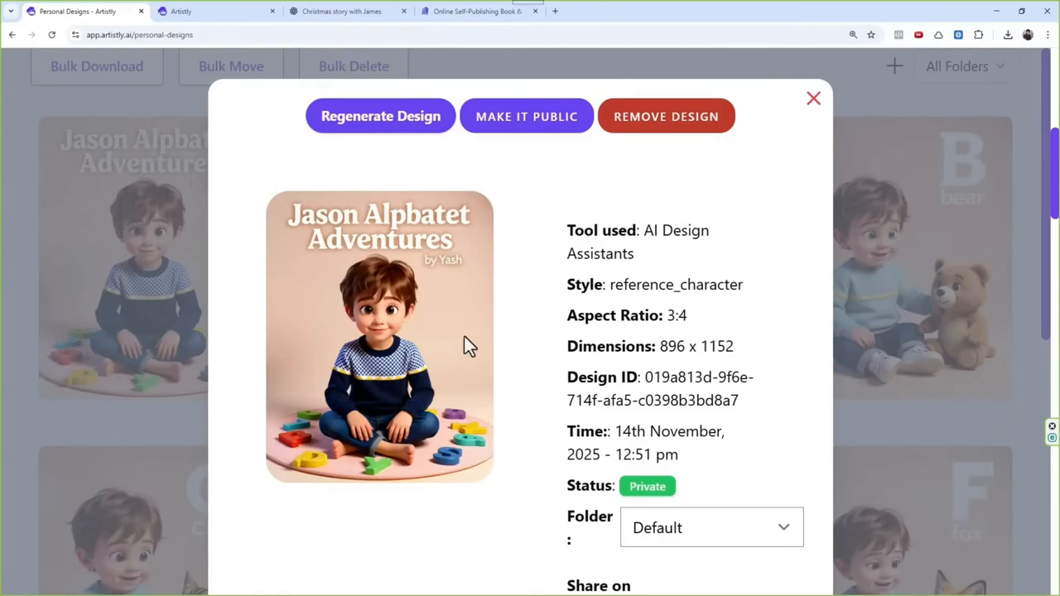
{"action": "left_click", "coordinate": [815, 100]}
Step: Examine the B for bear page's design prompt, checking how it describes the toddler boy and his clothes
{"action": "left_click", "coordinate": [859, 261]}
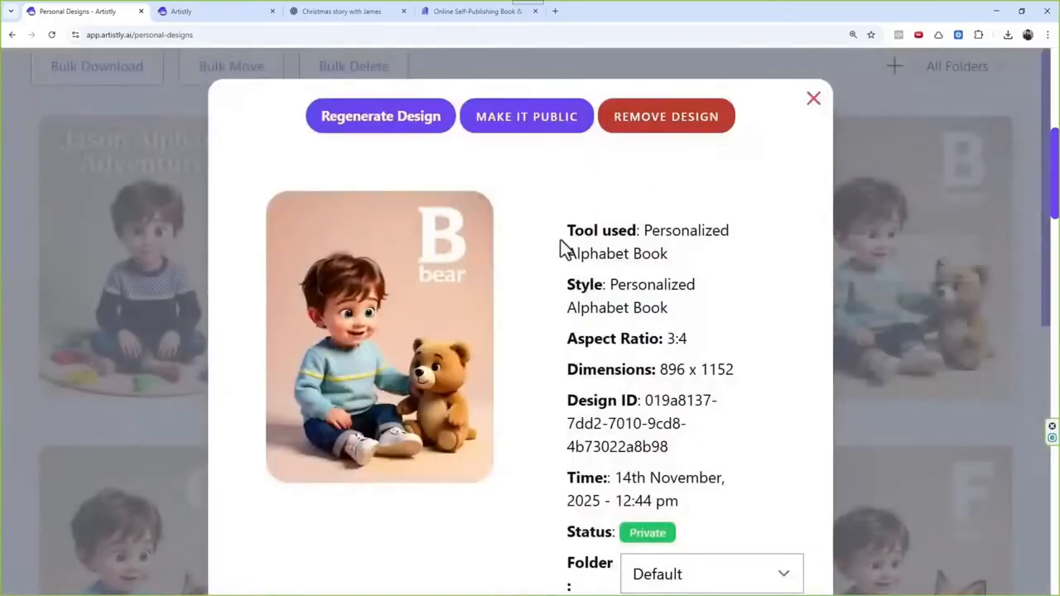
{"action": "scroll", "coordinate": [739, 302], "scroll_direction": "down", "scroll_amount": 6}
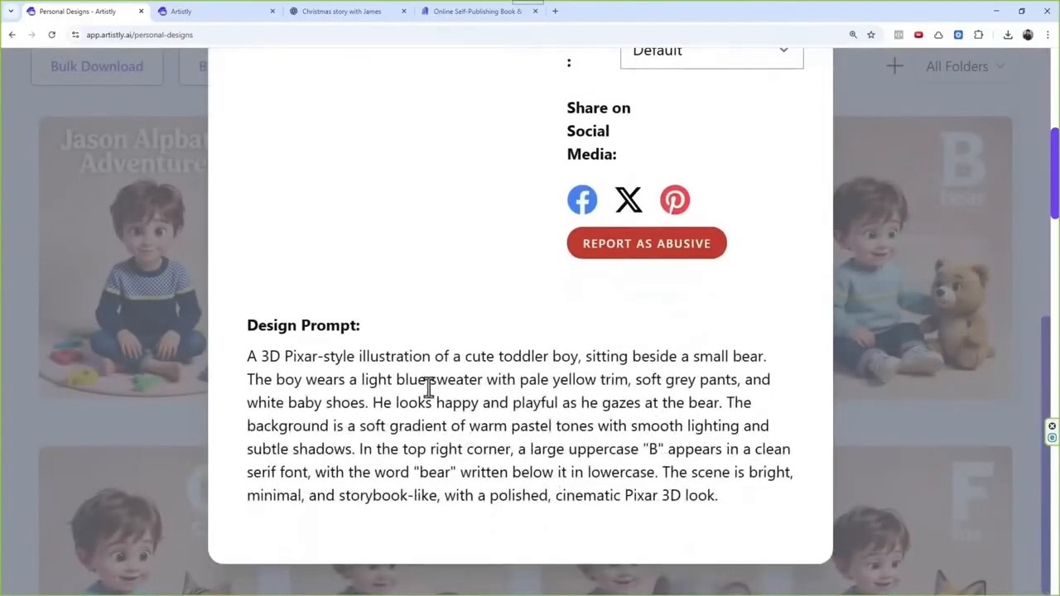
{"action": "left_click_drag", "start_coordinate": [432, 404], "coordinate": [518, 383]}
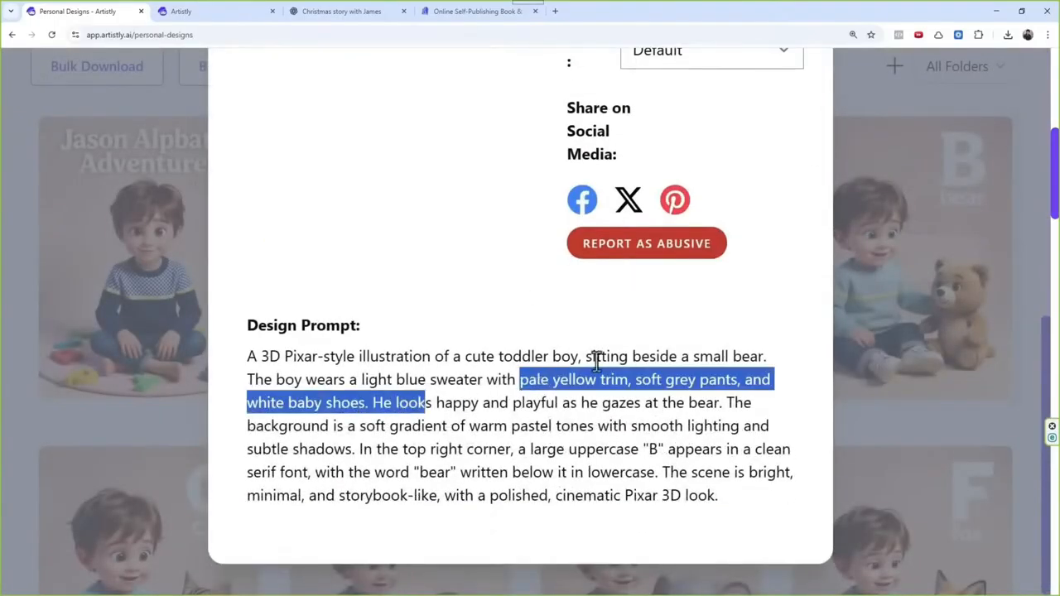
{"action": "scroll", "coordinate": [662, 315], "scroll_direction": "up", "scroll_amount": 3}
{"action": "scroll", "coordinate": [659, 320], "scroll_direction": "down", "scroll_amount": 2}
{"action": "double_click", "coordinate": [523, 466]}
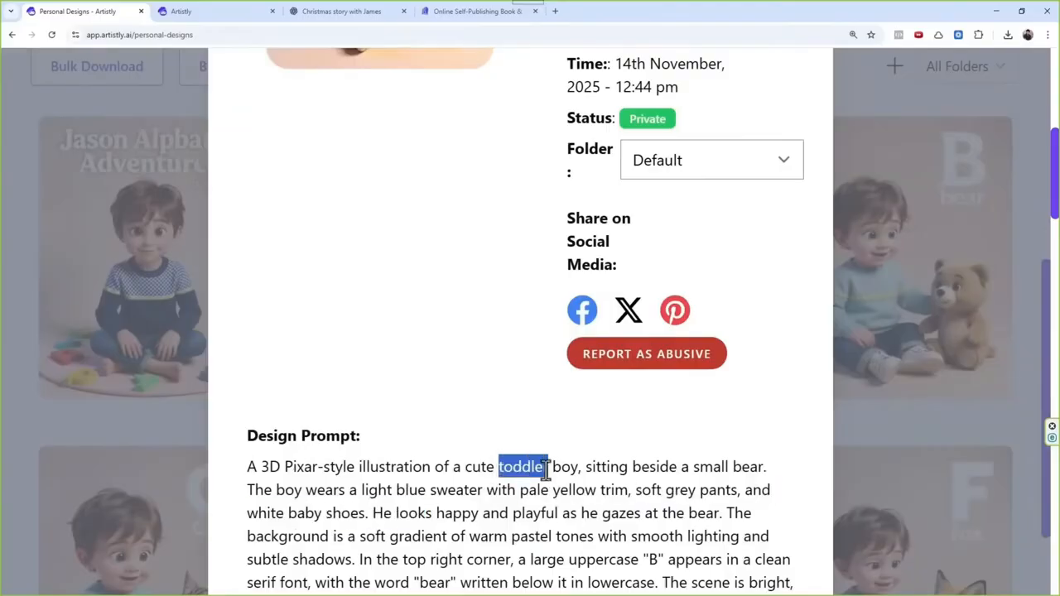
{"action": "scroll", "coordinate": [680, 356], "scroll_direction": "up", "scroll_amount": 5}
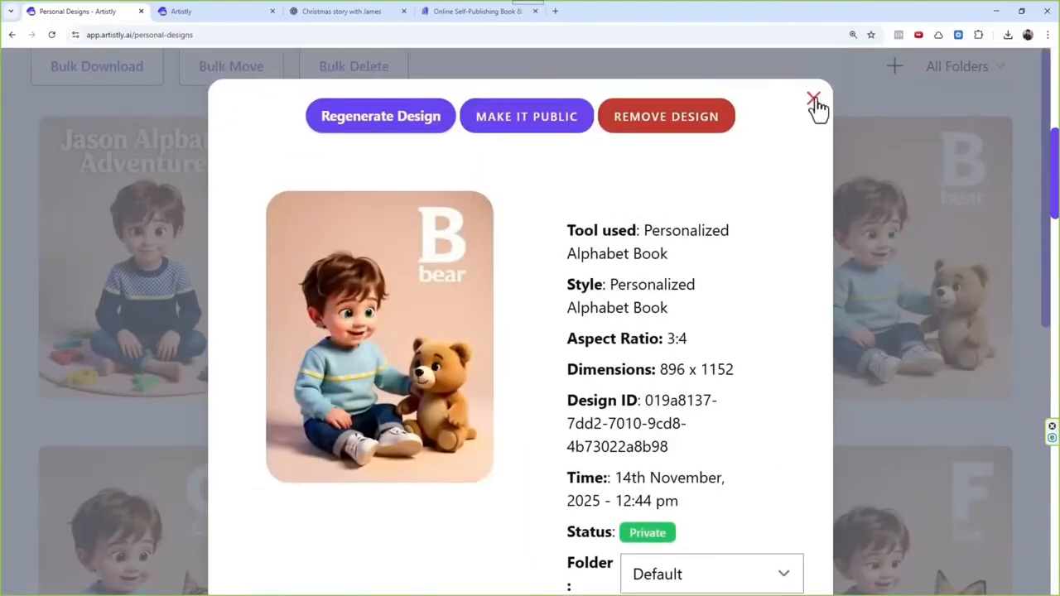
{"action": "left_click", "coordinate": [813, 83]}
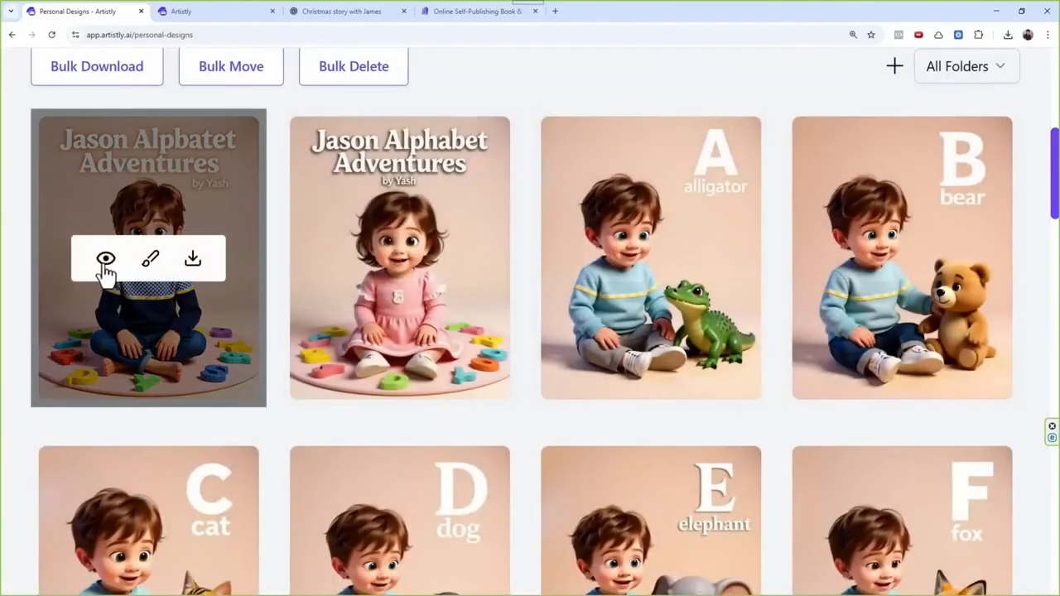
Step: Regenerate the boy cover from its design details
{"action": "left_click", "coordinate": [106, 260]}
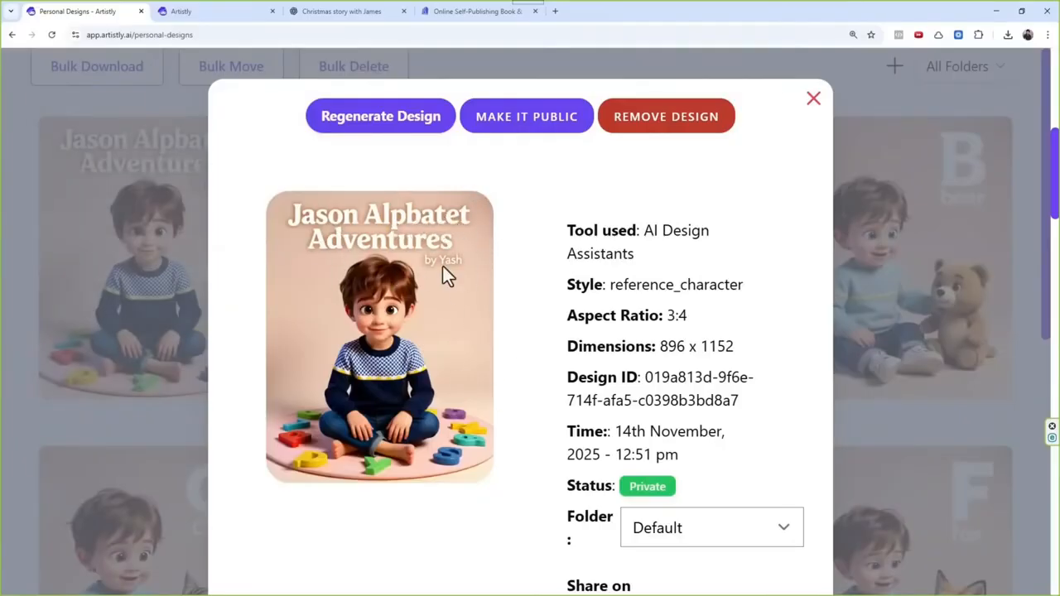
{"action": "left_click", "coordinate": [387, 129]}
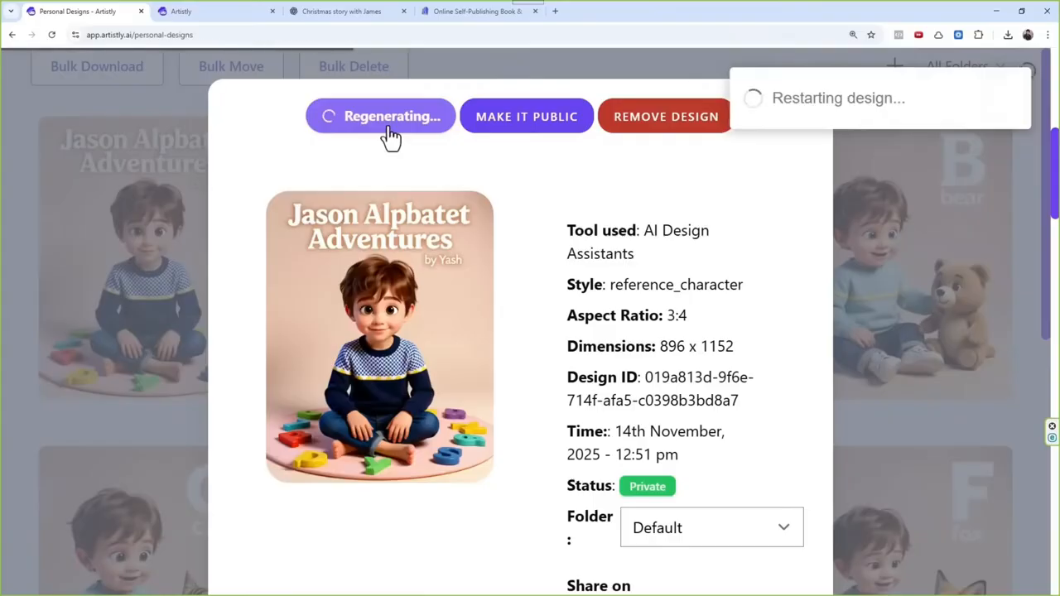
Step: Check the lettering on the regenerated T for tiger page and look over the remaining alphabet pages
{"action": "scroll", "coordinate": [532, 259], "scroll_direction": "down", "scroll_amount": 10}
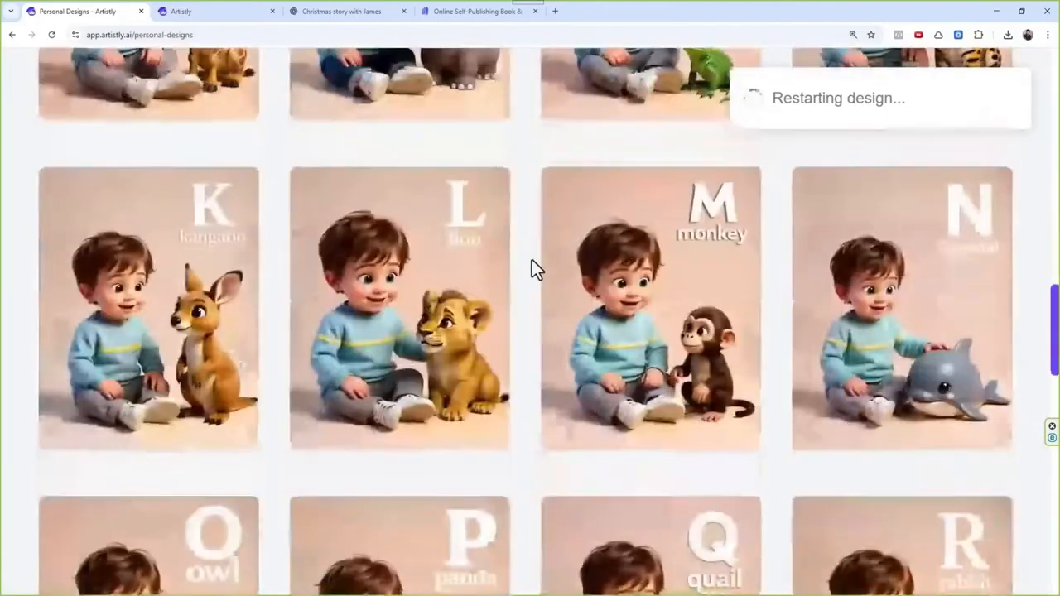
{"action": "scroll", "coordinate": [531, 260], "scroll_direction": "down", "scroll_amount": 7}
{"action": "mouse_move", "coordinate": [442, 365]}
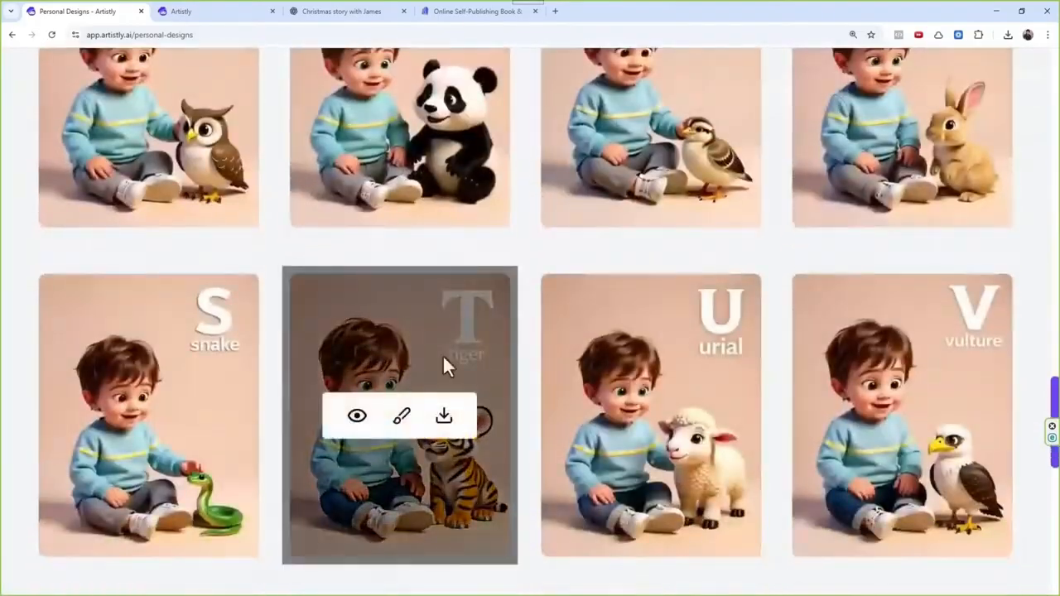
{"action": "mouse_move", "coordinate": [539, 289]}
{"action": "scroll", "coordinate": [639, 251], "scroll_direction": "down", "scroll_amount": 4}
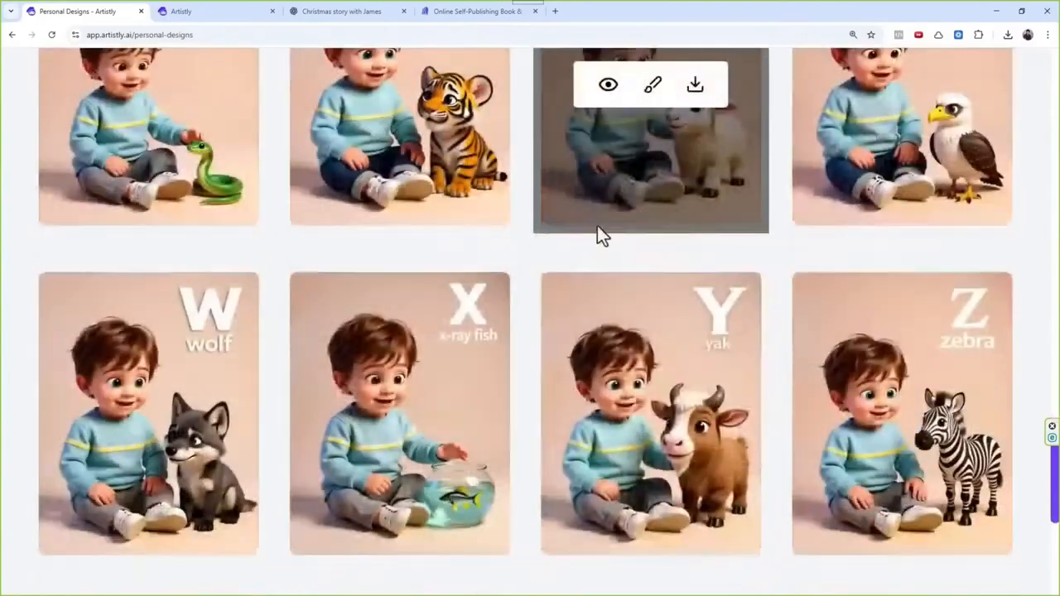
{"action": "scroll", "coordinate": [561, 266], "scroll_direction": "down", "scroll_amount": 3}
{"action": "mouse_move", "coordinate": [561, 265]}
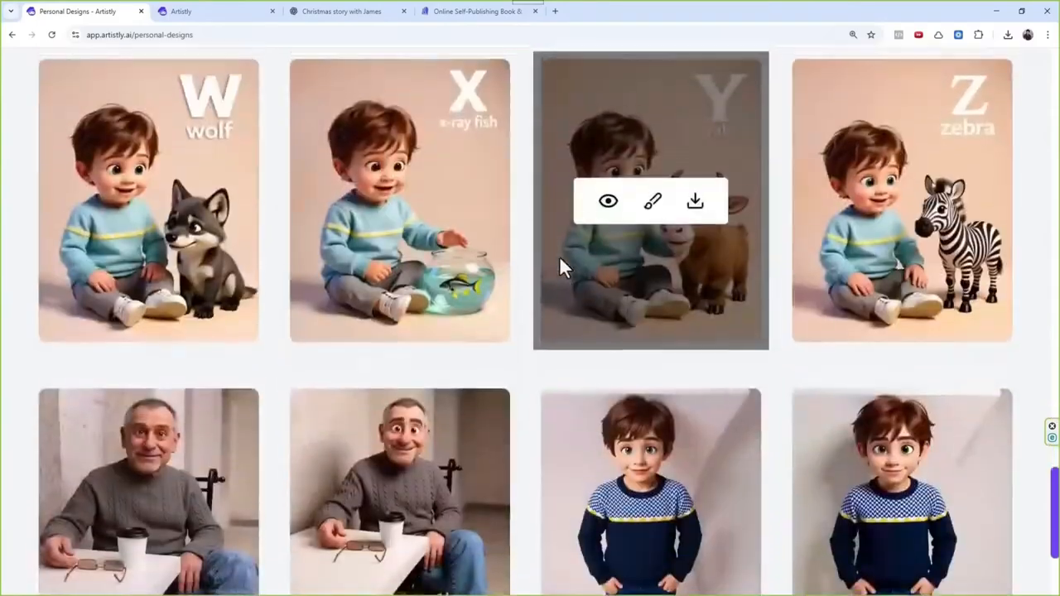
{"action": "scroll", "coordinate": [559, 256], "scroll_direction": "up", "scroll_amount": 10}
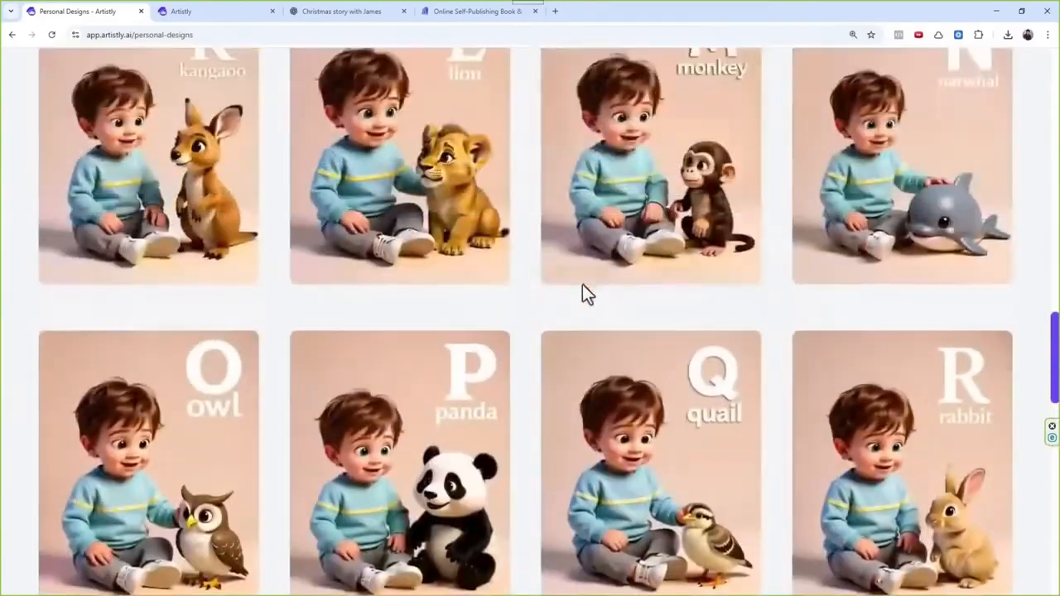
{"action": "mouse_move", "coordinate": [577, 382]}
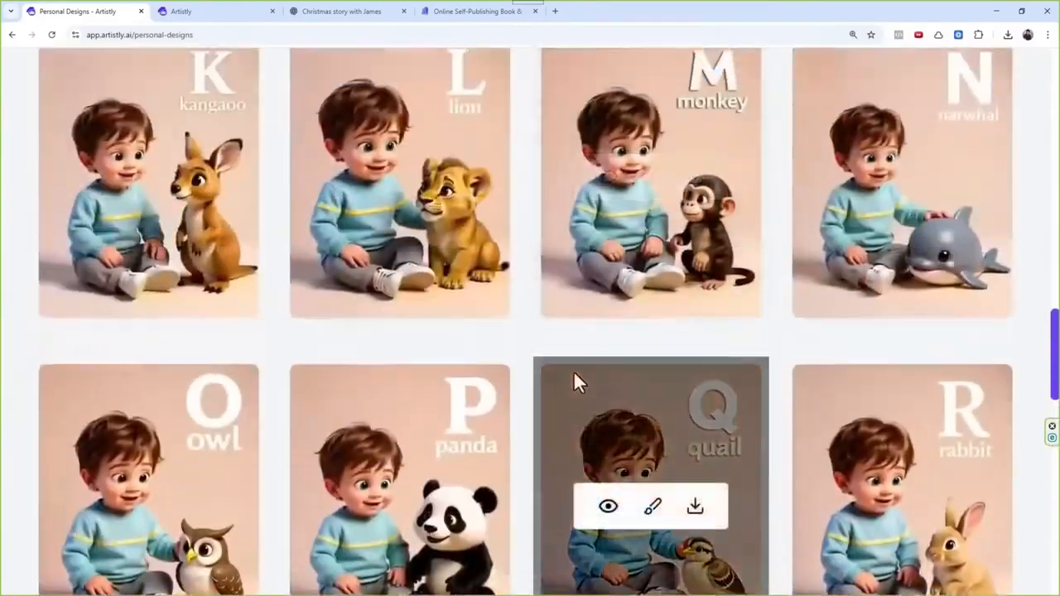
{"action": "scroll", "coordinate": [578, 382], "scroll_direction": "up", "scroll_amount": 10}
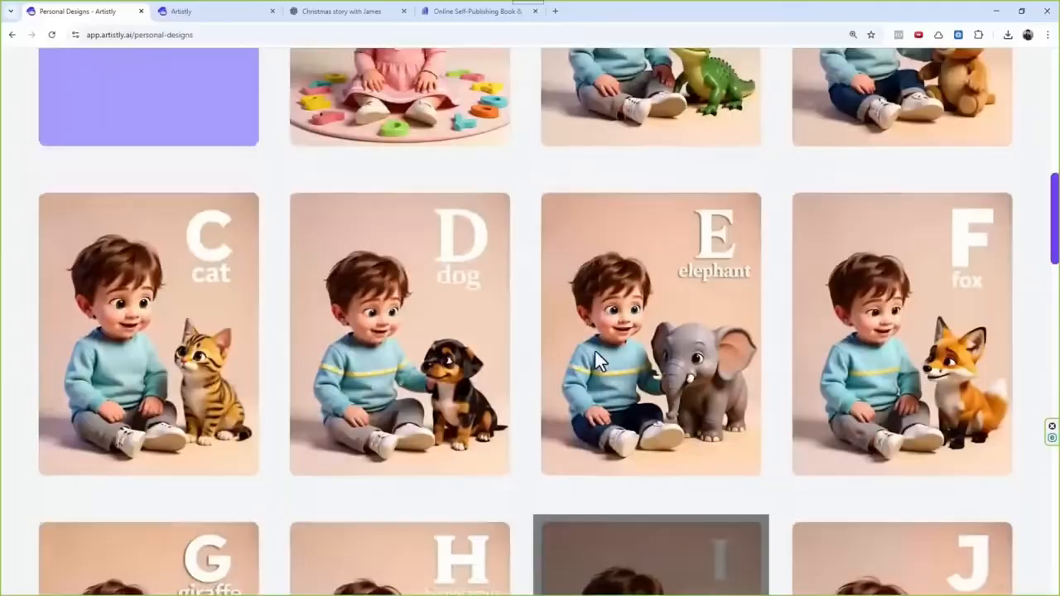
{"action": "mouse_move", "coordinate": [603, 345]}
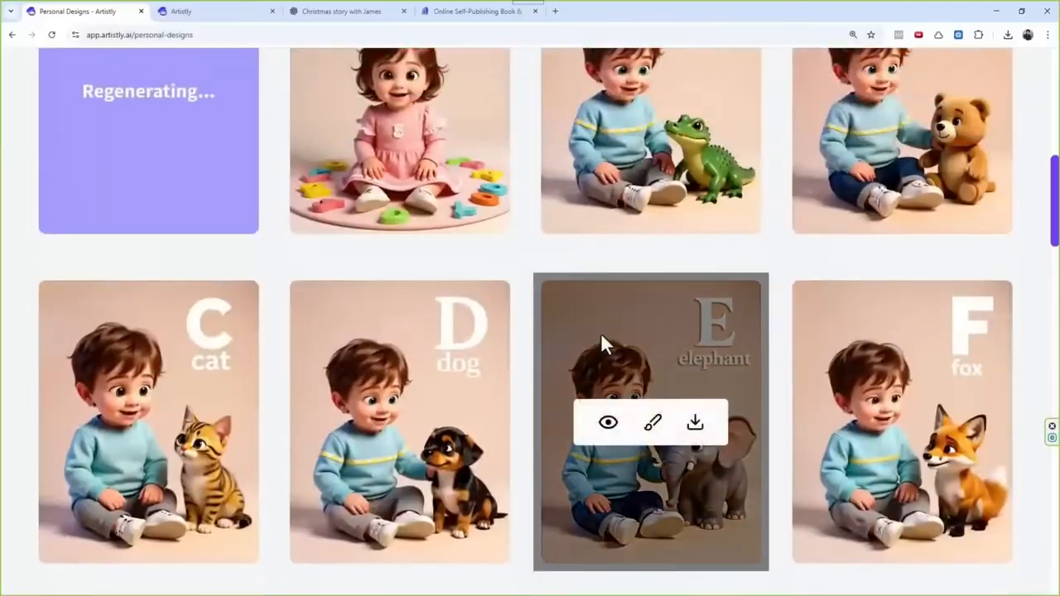
Step: Examine the regenerated boy cover and compare its title spelling with the word "Alphabet" in the design prompt
{"action": "scroll", "coordinate": [603, 346], "scroll_direction": "up", "scroll_amount": 2}
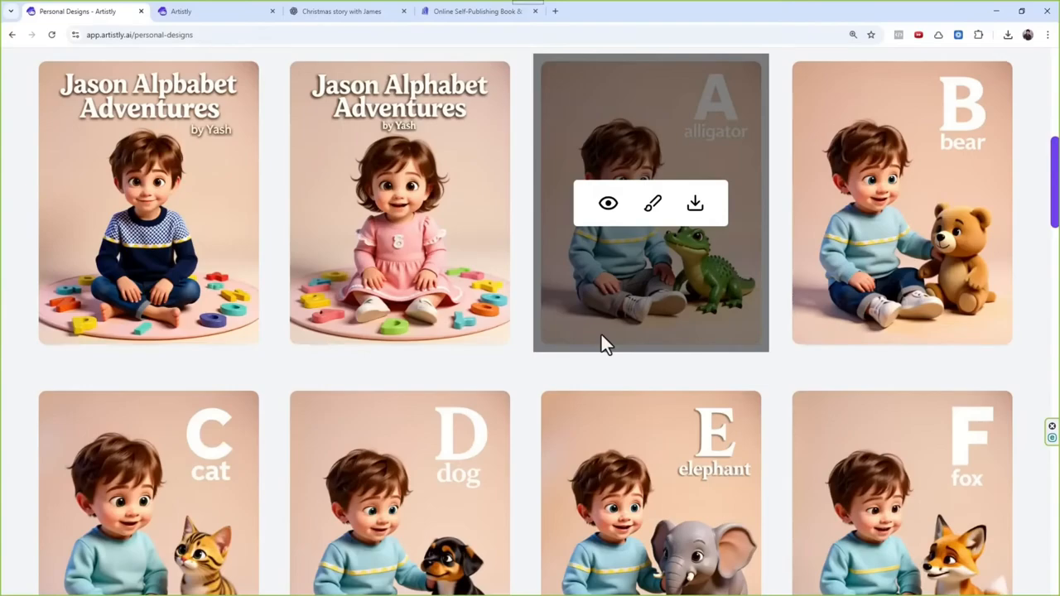
{"action": "scroll", "coordinate": [577, 344], "scroll_direction": "up", "scroll_amount": 2}
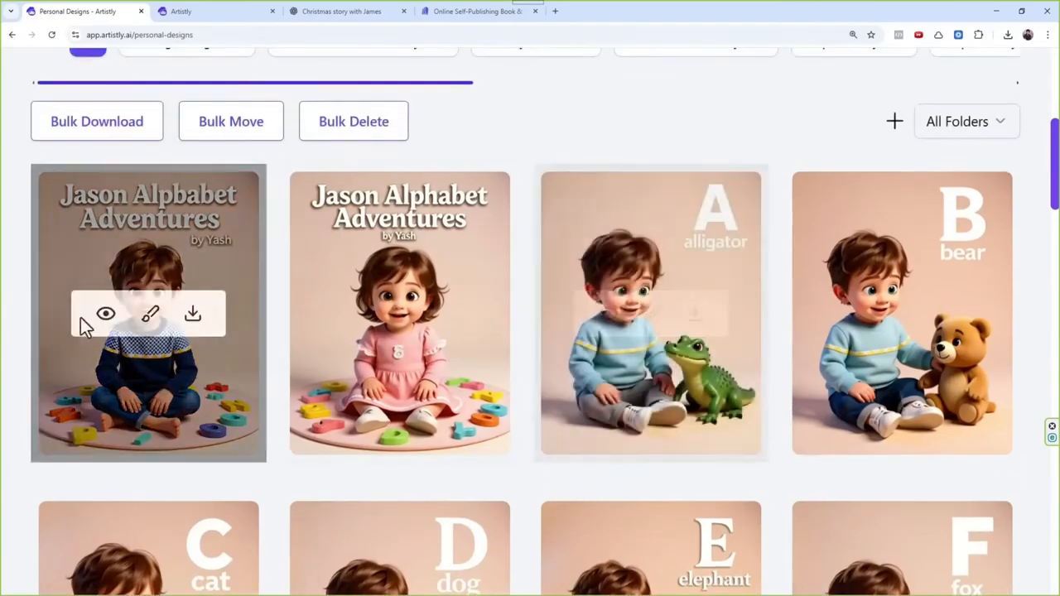
{"action": "left_click", "coordinate": [106, 313]}
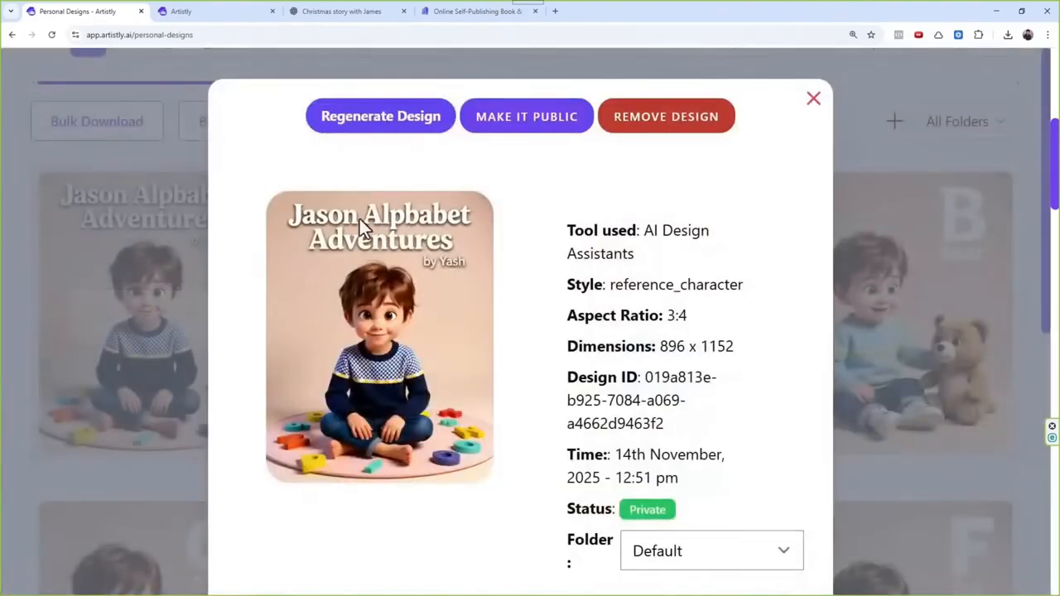
{"action": "scroll", "coordinate": [608, 417], "scroll_direction": "down", "scroll_amount": 5}
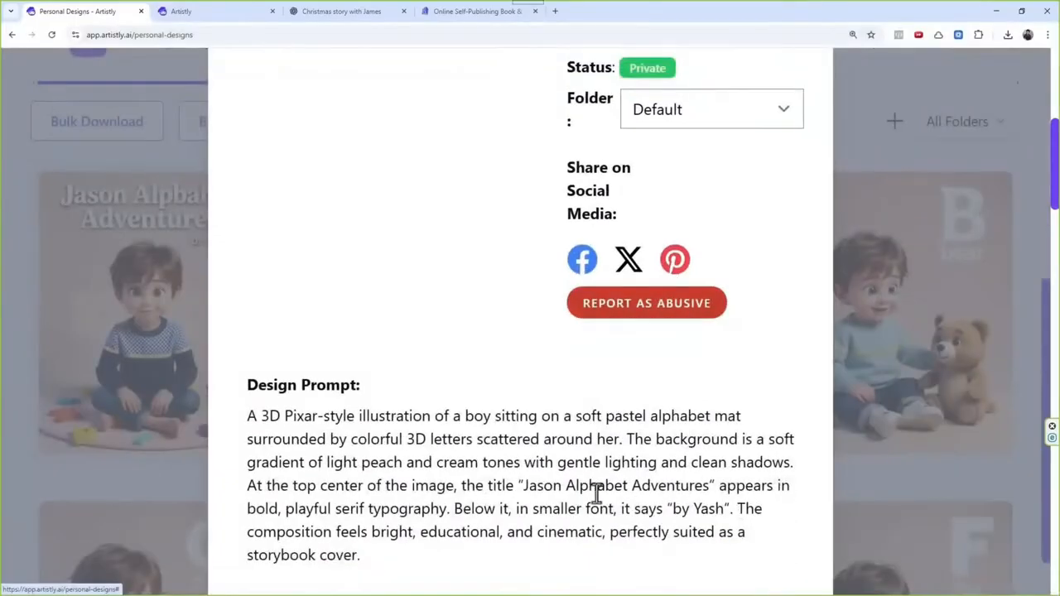
{"action": "left_click_drag", "start_coordinate": [567, 487], "coordinate": [639, 488]}
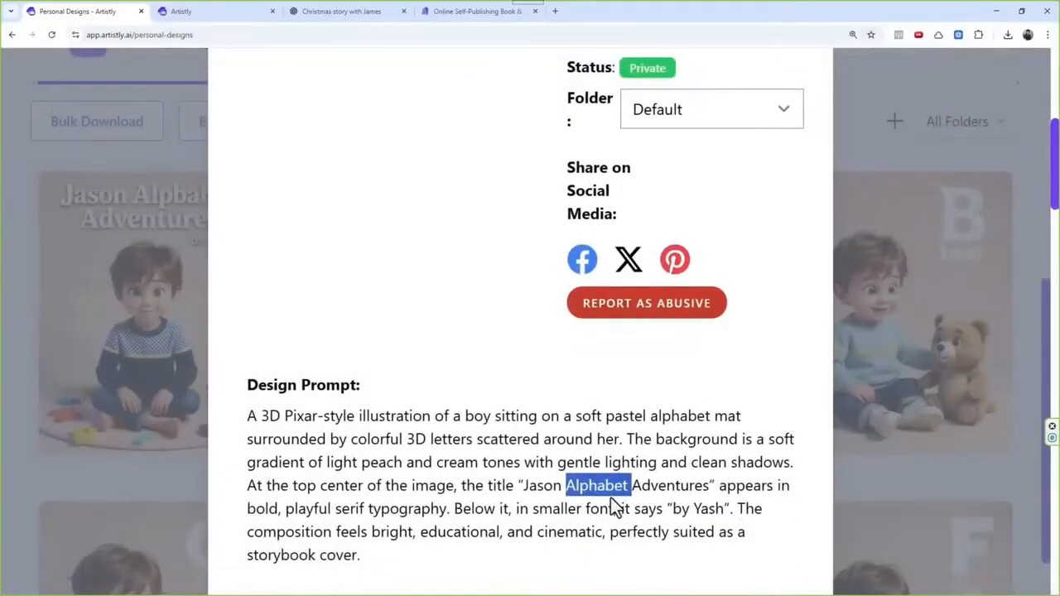
{"action": "left_click", "coordinate": [562, 489]}
{"action": "left_click_drag", "start_coordinate": [561, 489], "coordinate": [623, 487]}
{"action": "scroll", "coordinate": [617, 445], "scroll_direction": "up", "scroll_amount": 5}
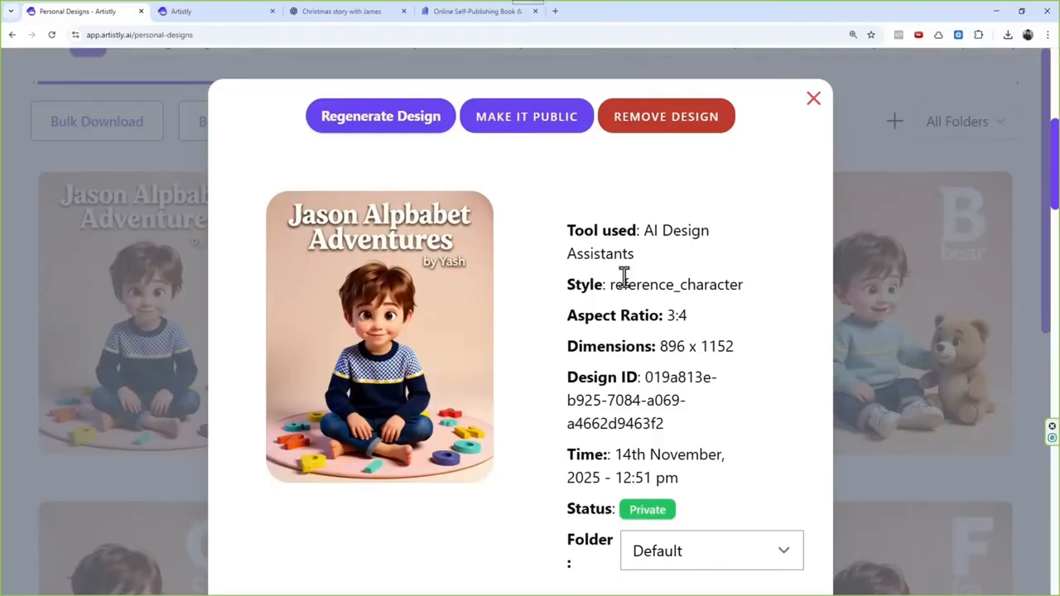
{"action": "left_click", "coordinate": [814, 103]}
Step: Close the boy cover's details and look over the alphabet pages in the personal designs gallery
{"action": "scroll", "coordinate": [505, 356], "scroll_direction": "up", "scroll_amount": 3}
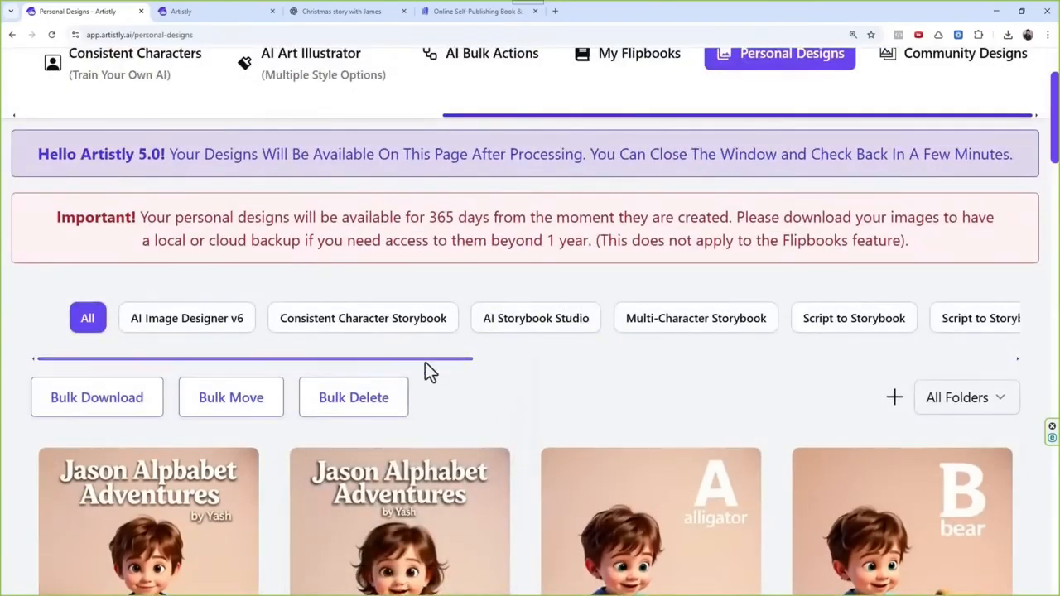
{"action": "scroll", "coordinate": [390, 377], "scroll_direction": "down", "scroll_amount": 12}
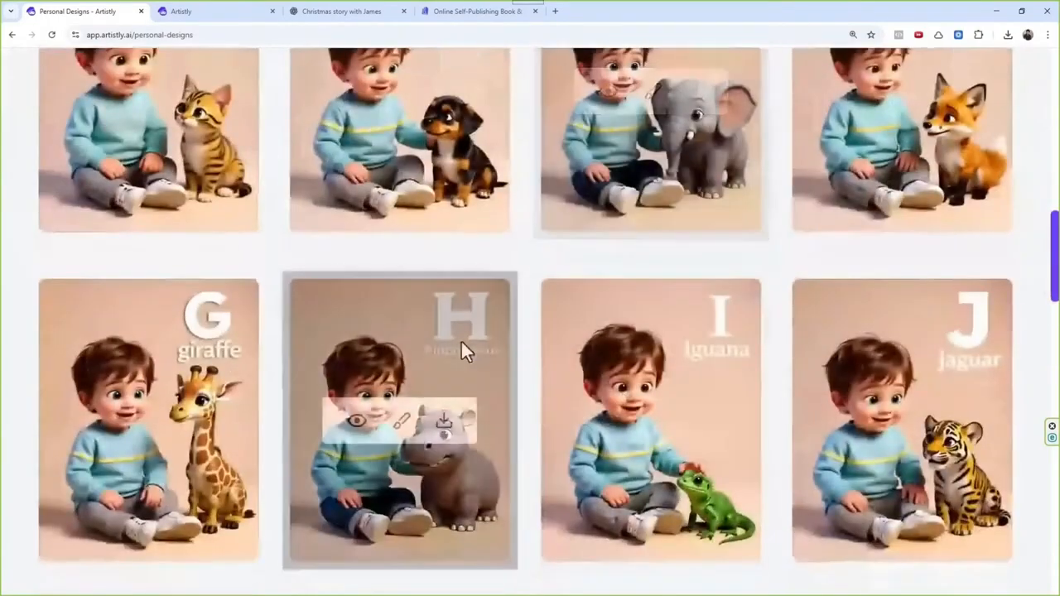
{"action": "scroll", "coordinate": [623, 310], "scroll_direction": "down", "scroll_amount": 5}
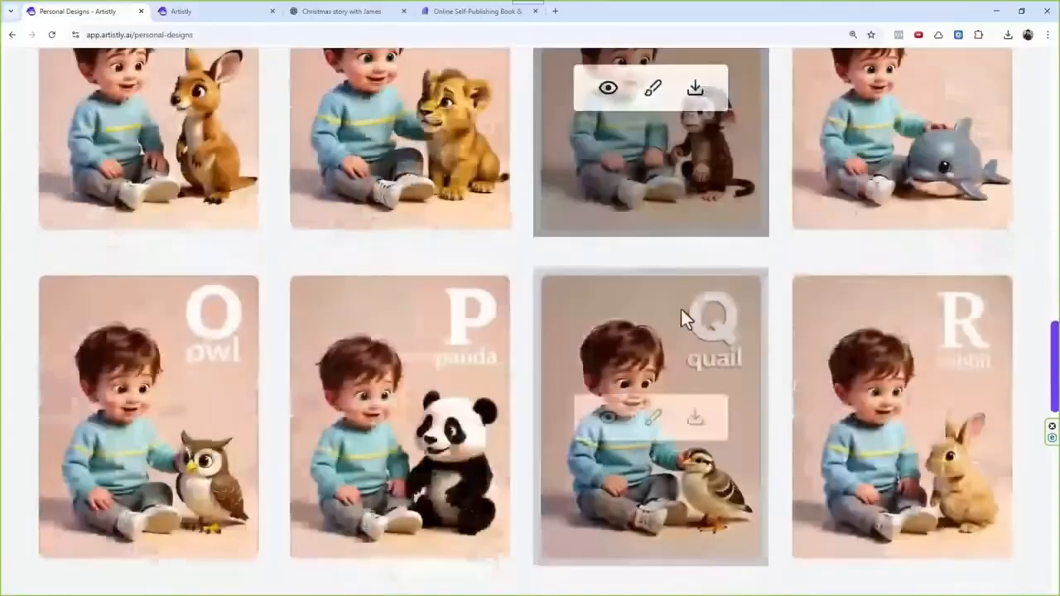
{"action": "scroll", "coordinate": [681, 309], "scroll_direction": "up", "scroll_amount": 8}
{"action": "scroll", "coordinate": [656, 317], "scroll_direction": "up", "scroll_amount": 10}
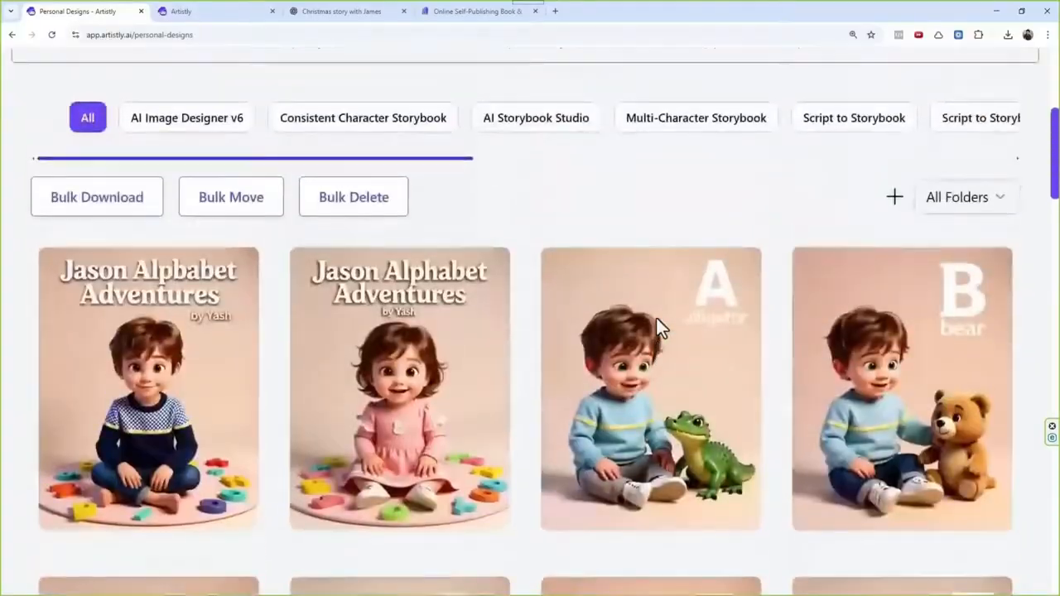
{"action": "scroll", "coordinate": [235, 472], "scroll_direction": "up", "scroll_amount": 1}
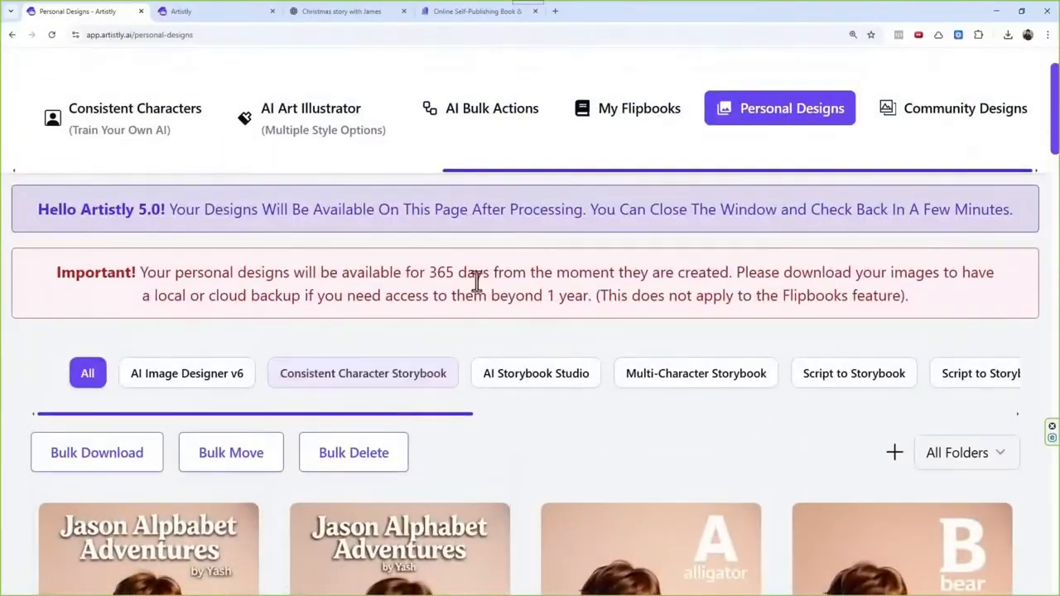
Step: Open the Text Editor design assistant and load the regenerated boy cover from the media library as the image to edit
{"action": "left_click_drag", "start_coordinate": [516, 175], "coordinate": [201, 190]}
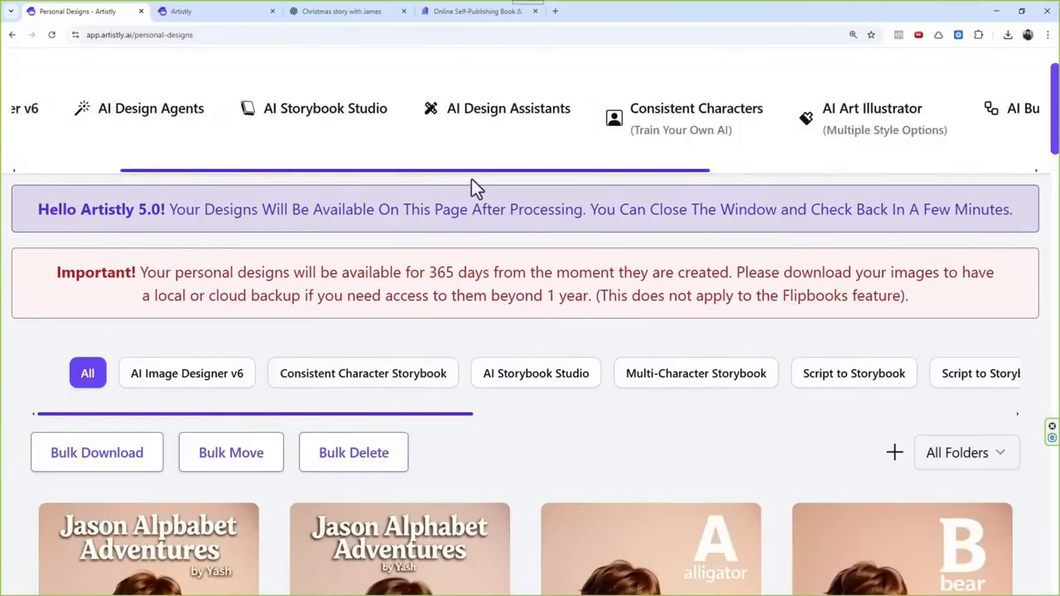
{"action": "left_click", "coordinate": [523, 130]}
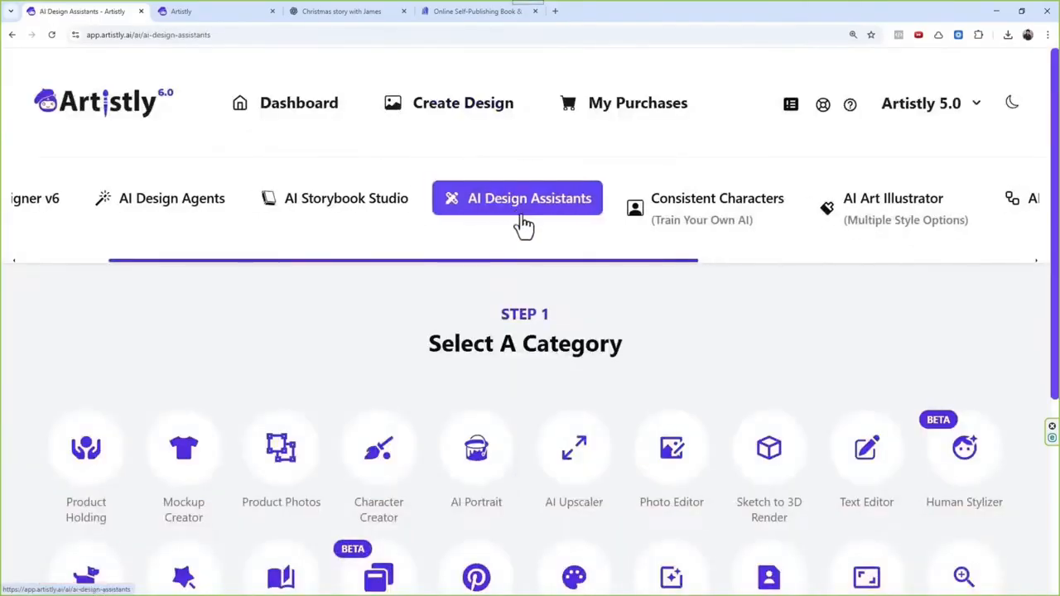
{"action": "left_click", "coordinate": [878, 456]}
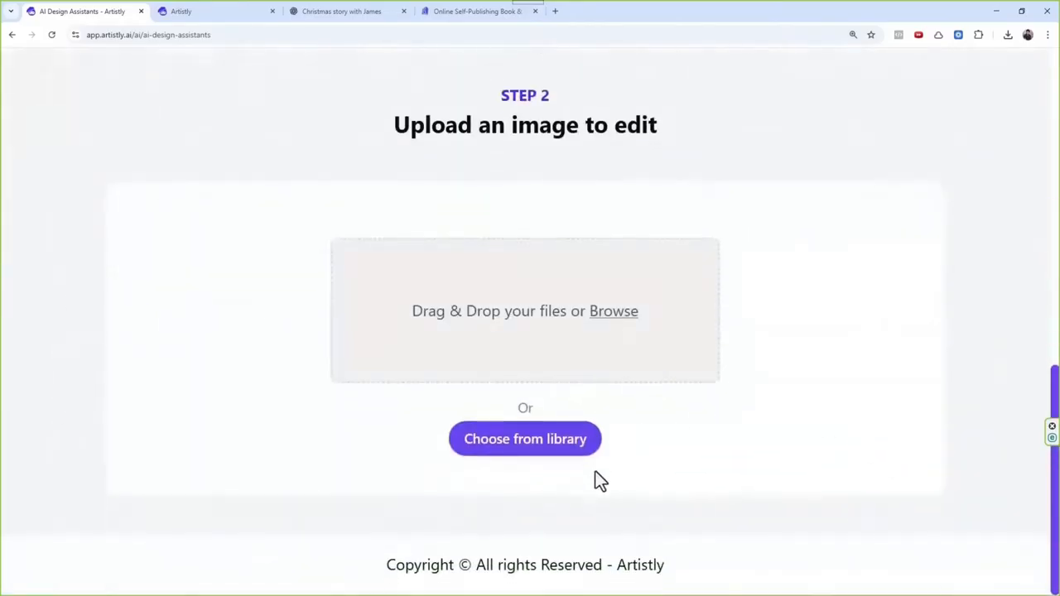
{"action": "left_click", "coordinate": [545, 448]}
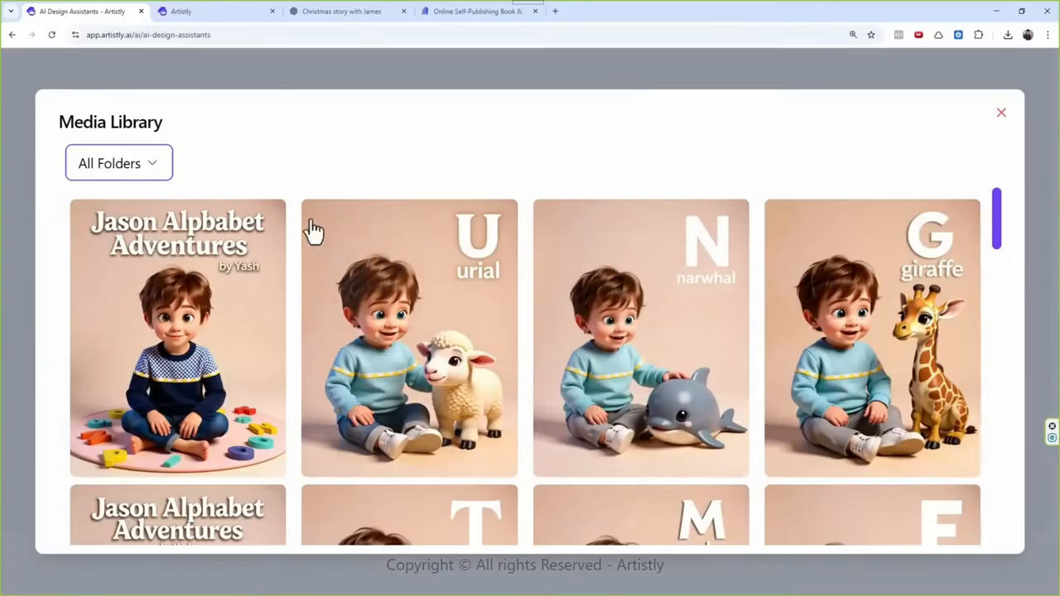
{"action": "left_click", "coordinate": [231, 273]}
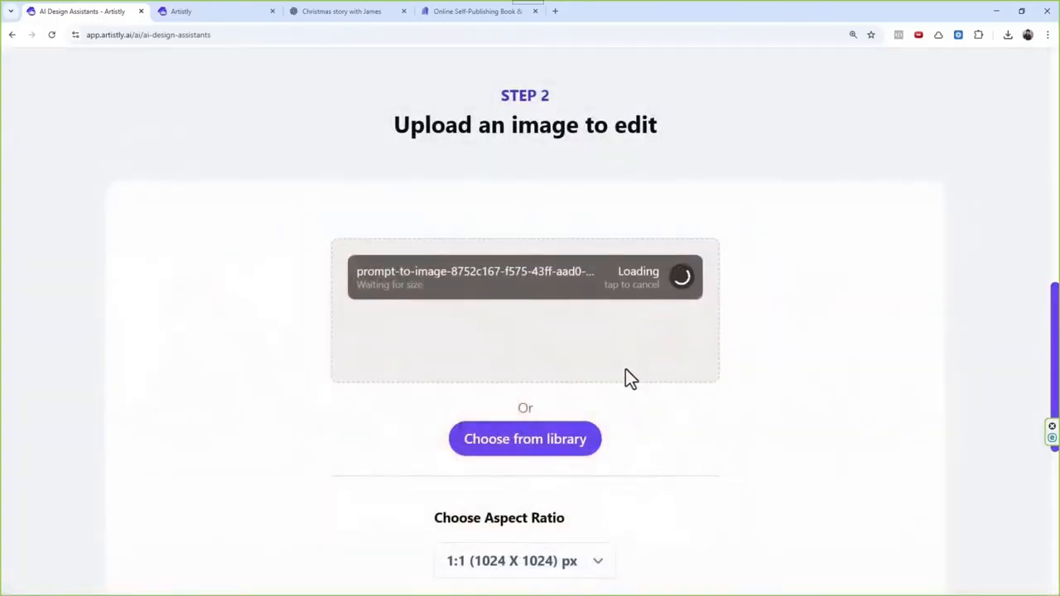
Step: Set the edited image's aspect ratio to 3:4 (896 X 1152) px
{"action": "scroll", "coordinate": [621, 307], "scroll_direction": "down", "scroll_amount": 5}
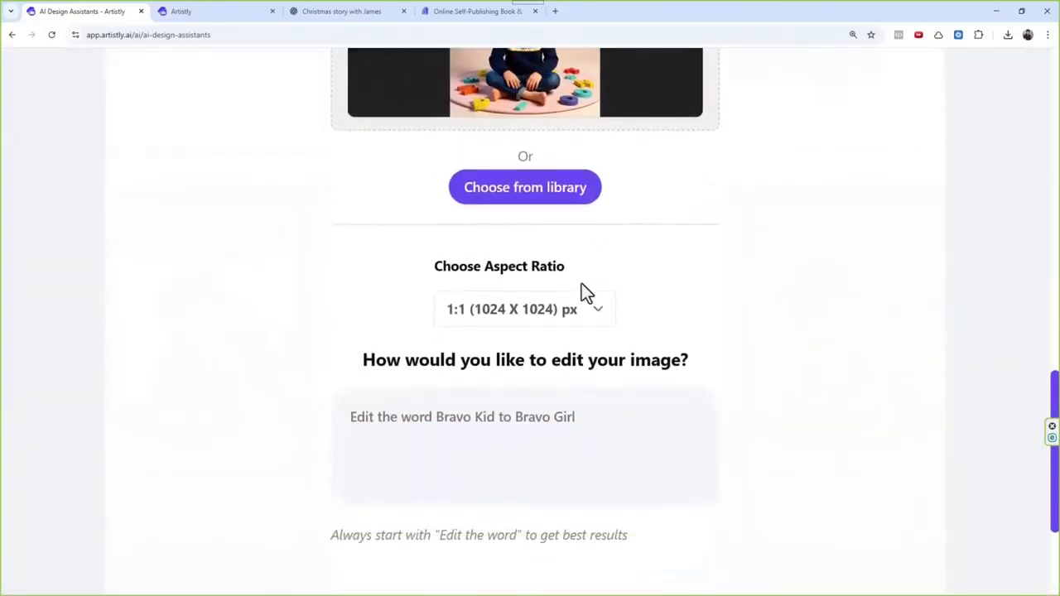
{"action": "left_click", "coordinate": [536, 319]}
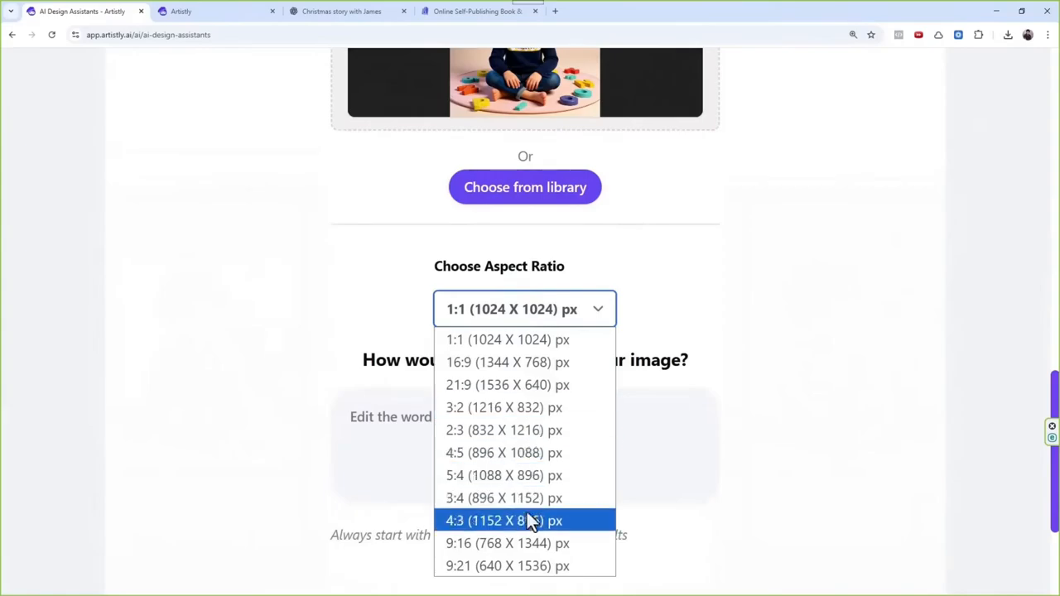
{"action": "left_click", "coordinate": [500, 498]}
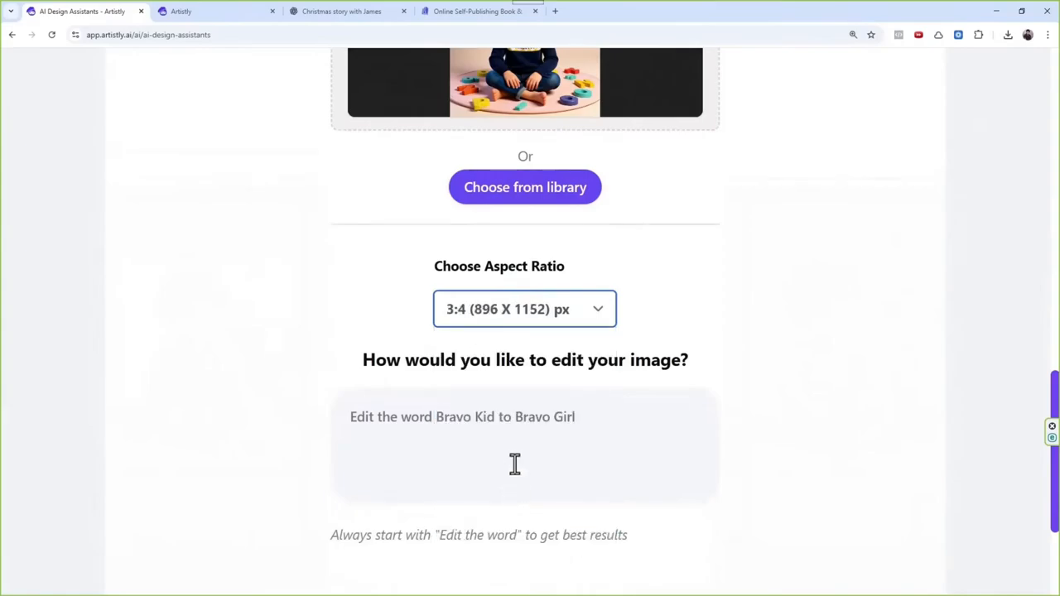
Step: Begin the image edit instruction with "Edit the word"
{"action": "scroll", "coordinate": [497, 497], "scroll_direction": "up", "scroll_amount": 1}
{"action": "left_click", "coordinate": [488, 542]}
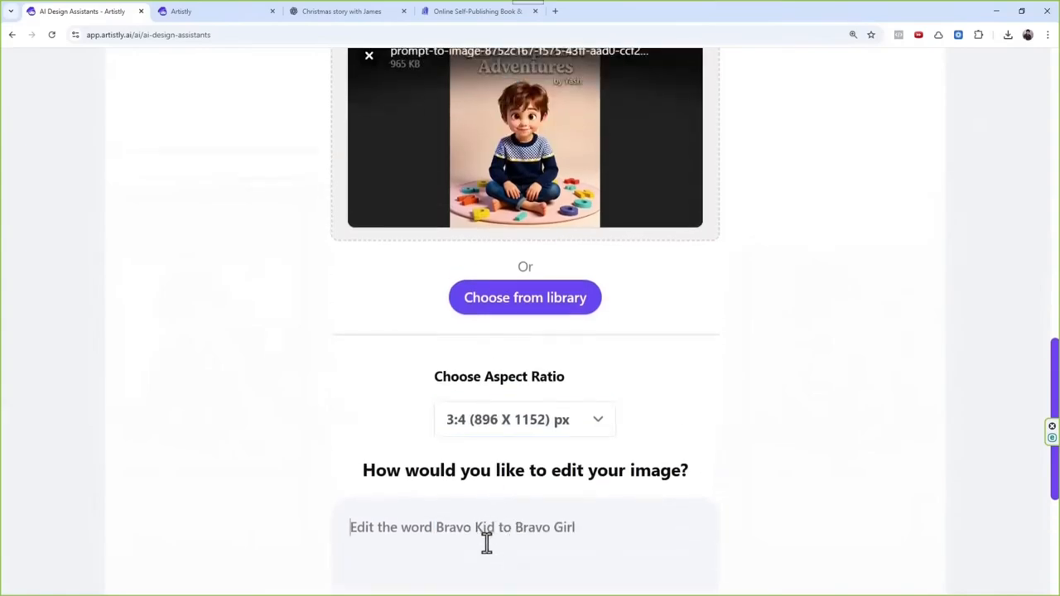
{"action": "type", "text": "edit th"}
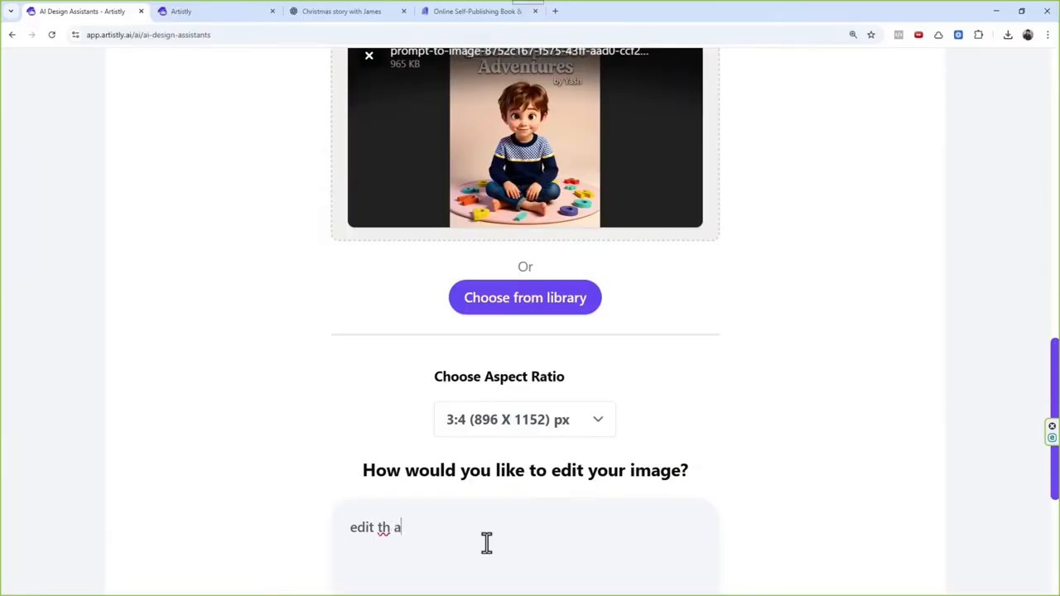
{"action": "key", "text": "ctrl+a"}
{"action": "type", "text": "Edi"}
{"action": "key", "text": "BackSpace"}
{"action": "type", "text": "t the wo"}
Step: Check the uploaded cover preview for the exact spelling of its title
{"action": "scroll", "coordinate": [585, 419], "scroll_direction": "up", "scroll_amount": 2}
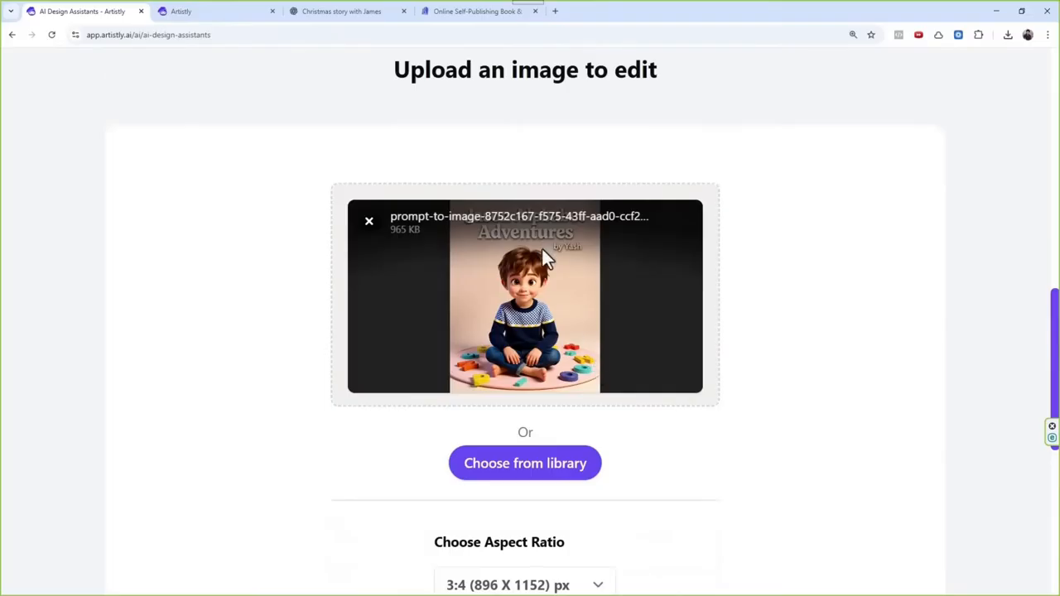
{"action": "scroll", "coordinate": [591, 284], "scroll_direction": "up", "scroll_amount": 2}
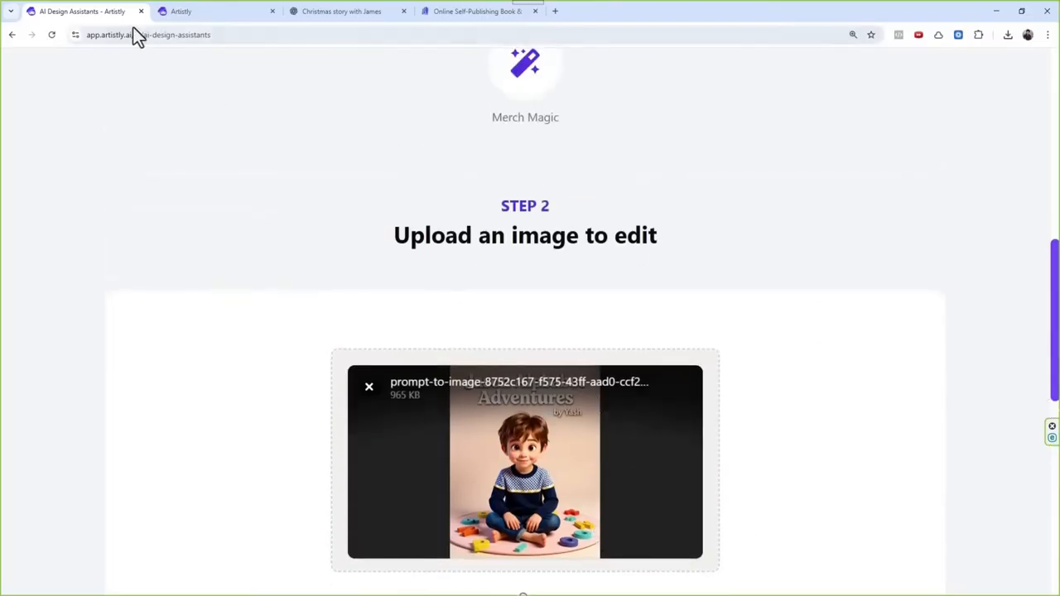
{"action": "left_click", "coordinate": [172, 14]}
{"action": "left_click", "coordinate": [106, 15]}
{"action": "scroll", "coordinate": [455, 241], "scroll_direction": "up", "scroll_amount": 7}
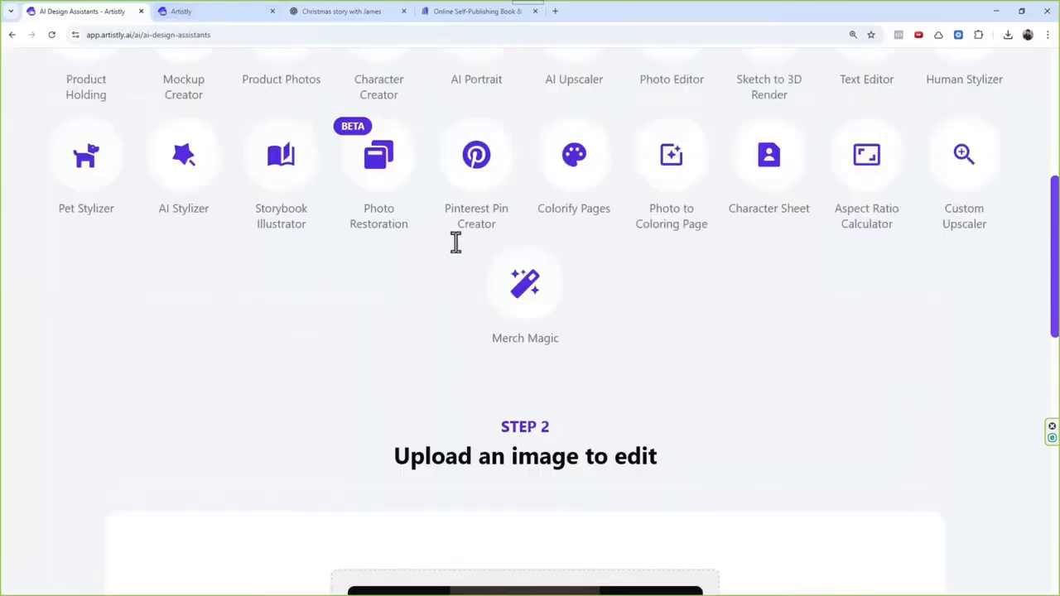
{"action": "left_click_drag", "start_coordinate": [627, 177], "coordinate": [834, 182]}
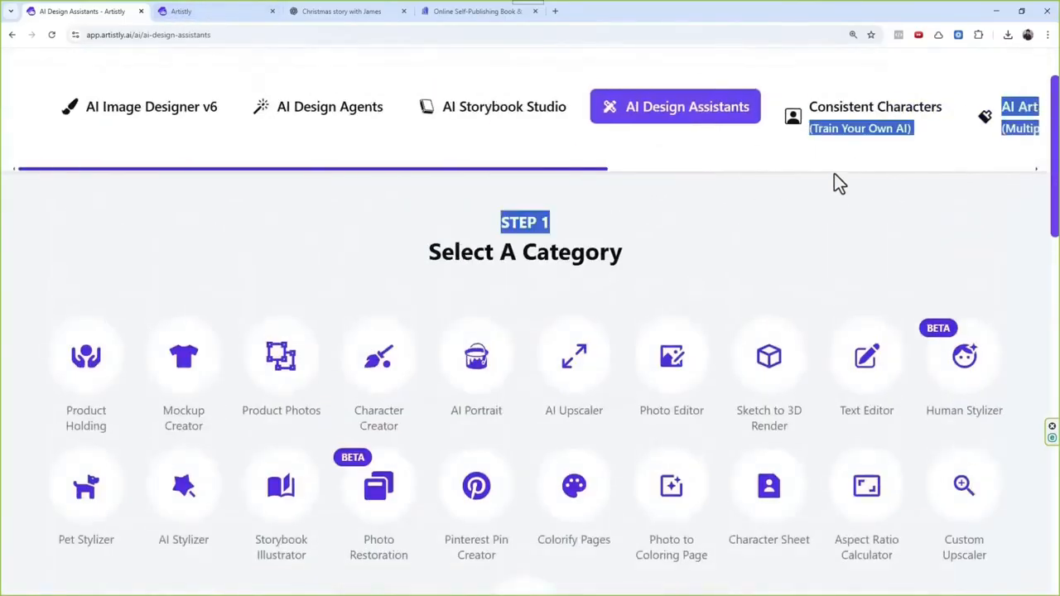
Step: Duplicate the browser tab and open Personal Designs in the copy to read the boy cover's title spelling
{"action": "right_click", "coordinate": [109, 14]}
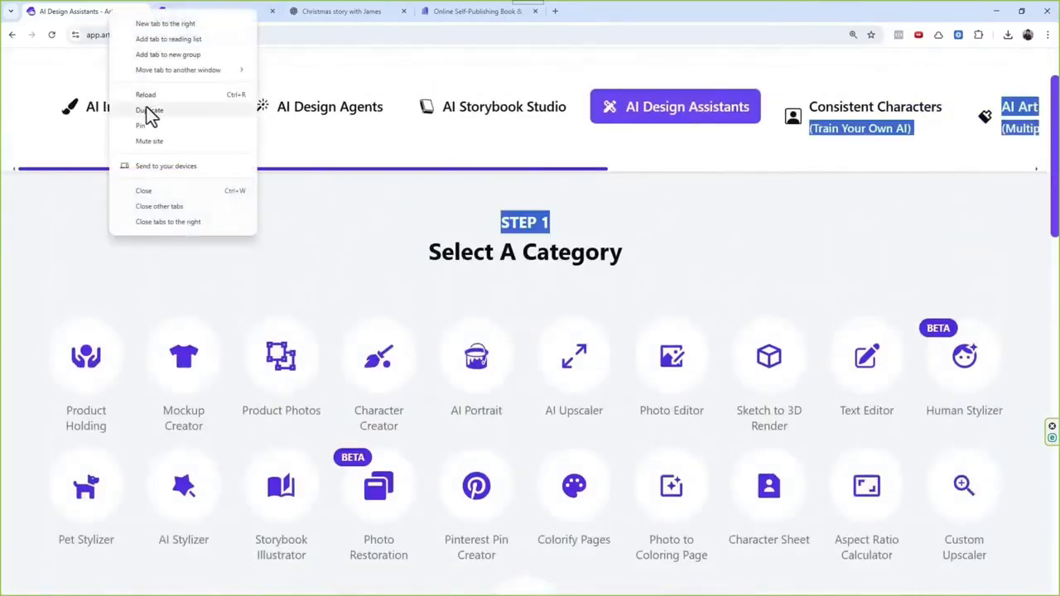
{"action": "left_click", "coordinate": [146, 107]}
{"action": "left_click", "coordinate": [91, 14]}
{"action": "left_click", "coordinate": [153, 15]}
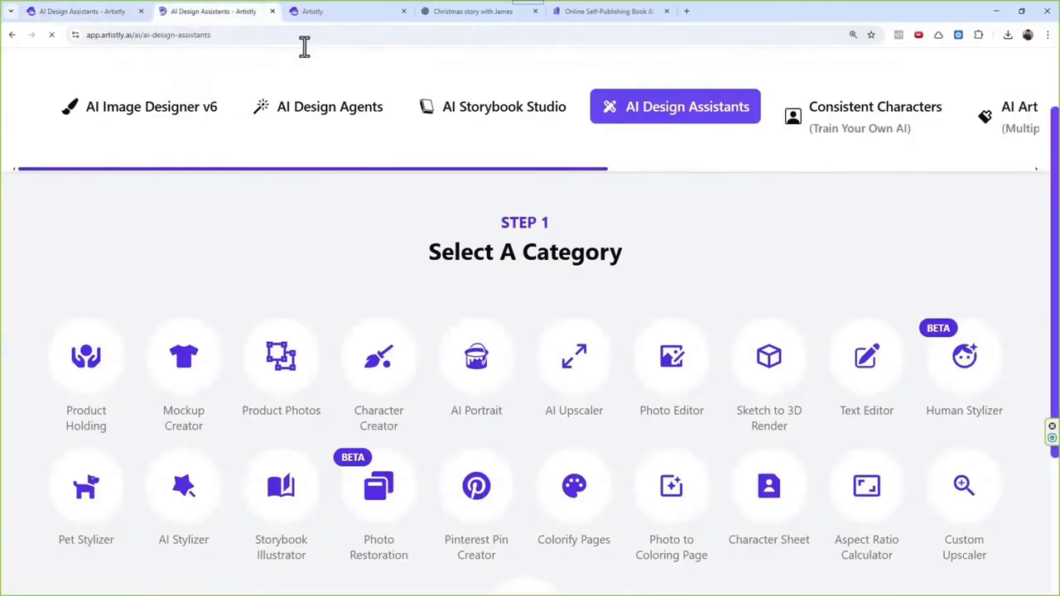
{"action": "left_click_drag", "start_coordinate": [570, 171], "coordinate": [1008, 189]}
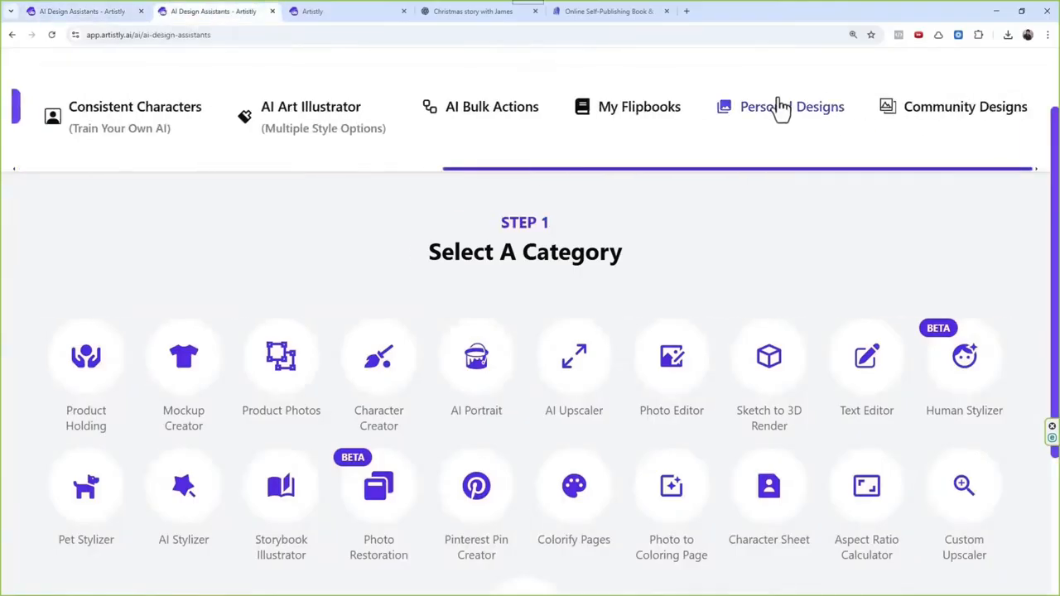
{"action": "left_click", "coordinate": [774, 116]}
{"action": "scroll", "coordinate": [289, 571], "scroll_direction": "down", "scroll_amount": 4}
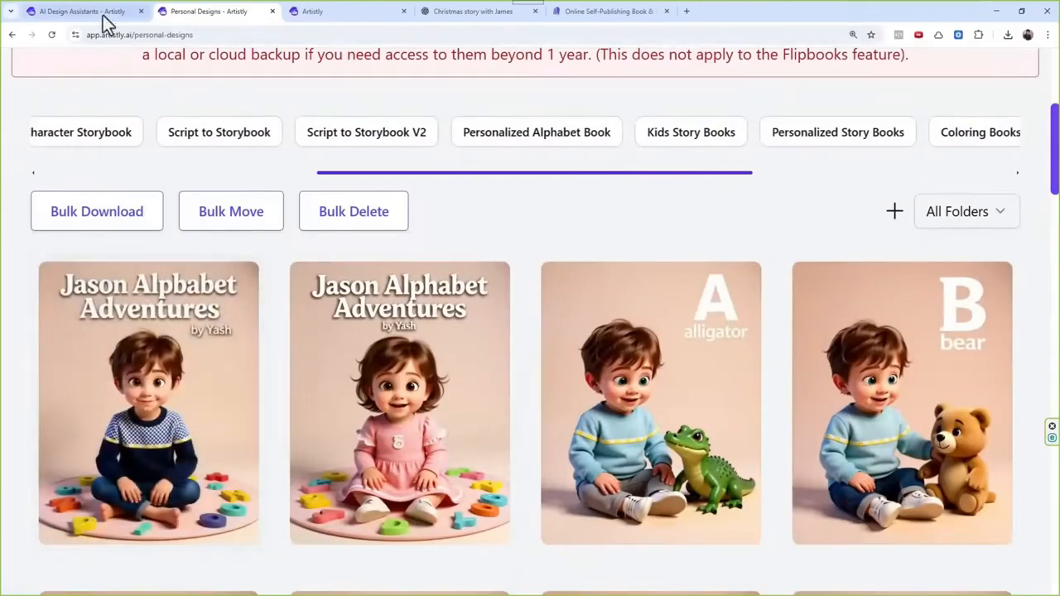
Step: Complete the instruction as "Edit the word Alpbabet to Alphabet" and generate the edited cover image
{"action": "left_click", "coordinate": [109, 14]}
{"action": "scroll", "coordinate": [553, 422], "scroll_direction": "down", "scroll_amount": 4}
{"action": "scroll", "coordinate": [553, 421], "scroll_direction": "down", "scroll_amount": 9}
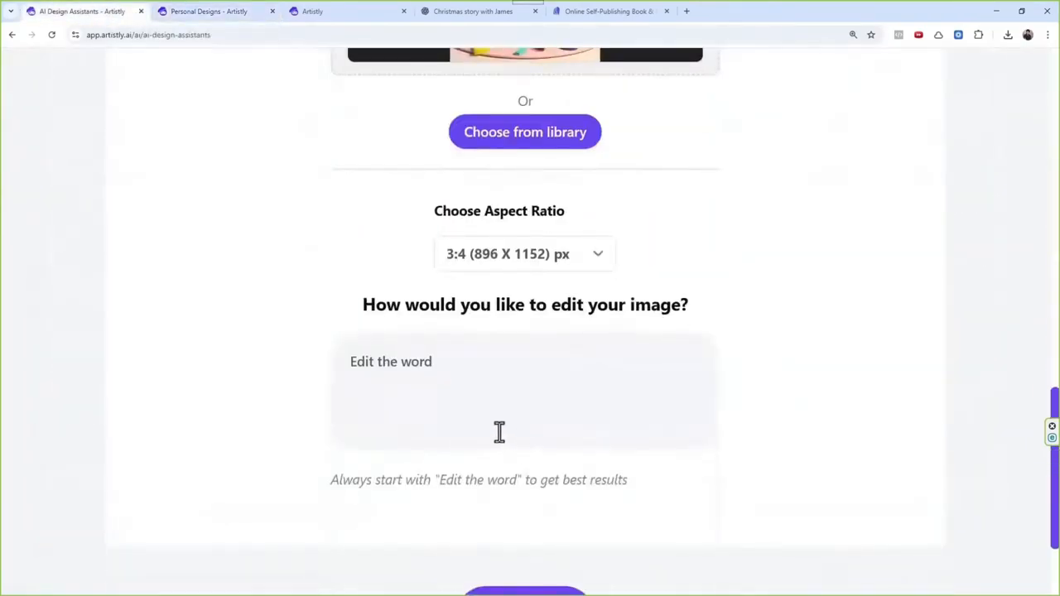
{"action": "left_click", "coordinate": [495, 364]}
{"action": "type", "text": "Alpbabet to Alph"}
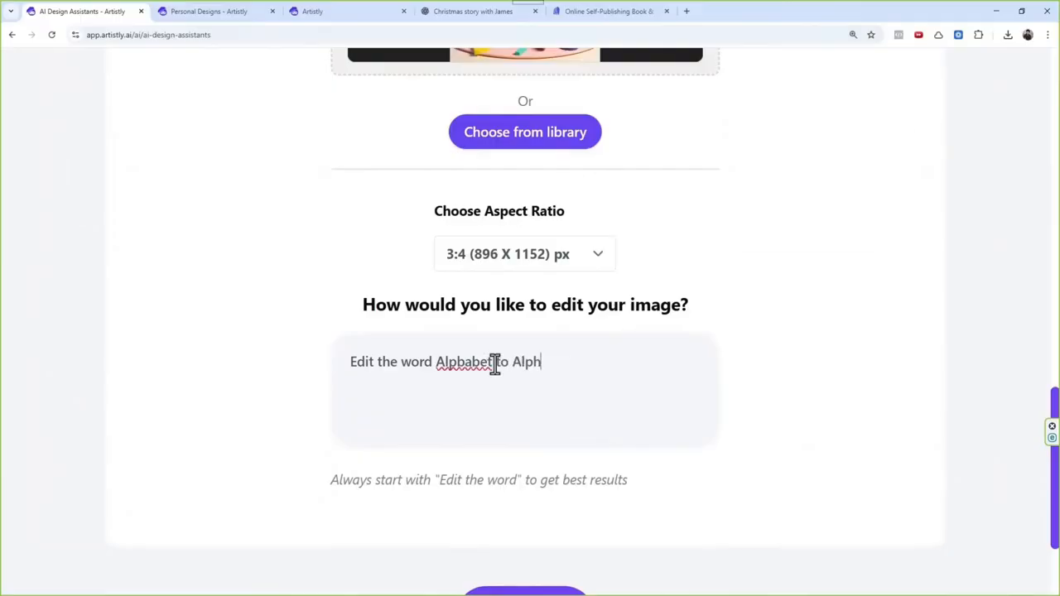
{"action": "type", "text": "abet"}
{"action": "scroll", "coordinate": [663, 367], "scroll_direction": "down", "scroll_amount": 1}
{"action": "left_click", "coordinate": [532, 551]}
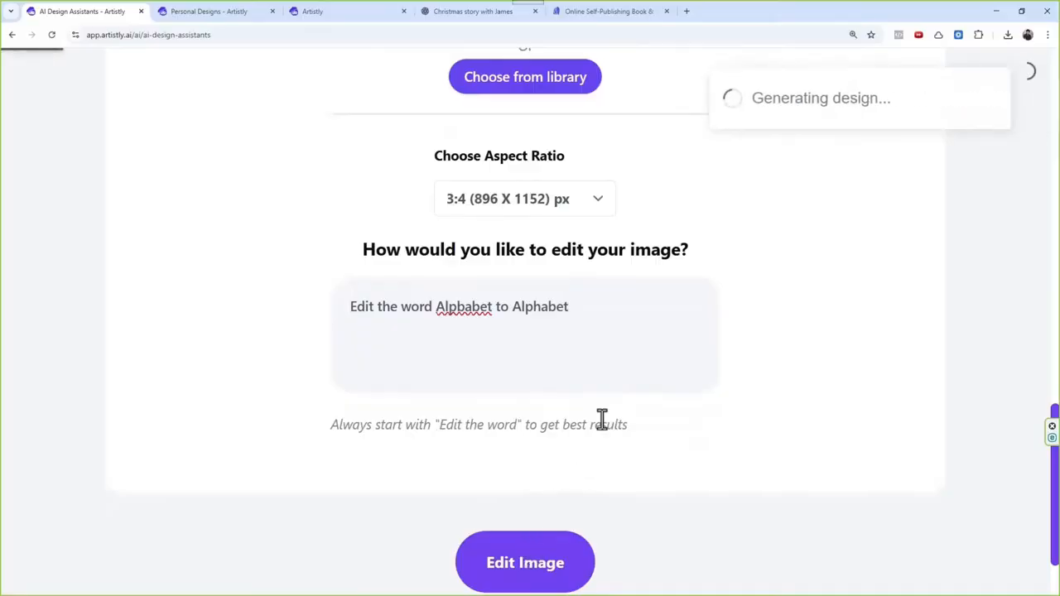
{"action": "scroll", "coordinate": [633, 374], "scroll_direction": "up", "scroll_amount": 6}
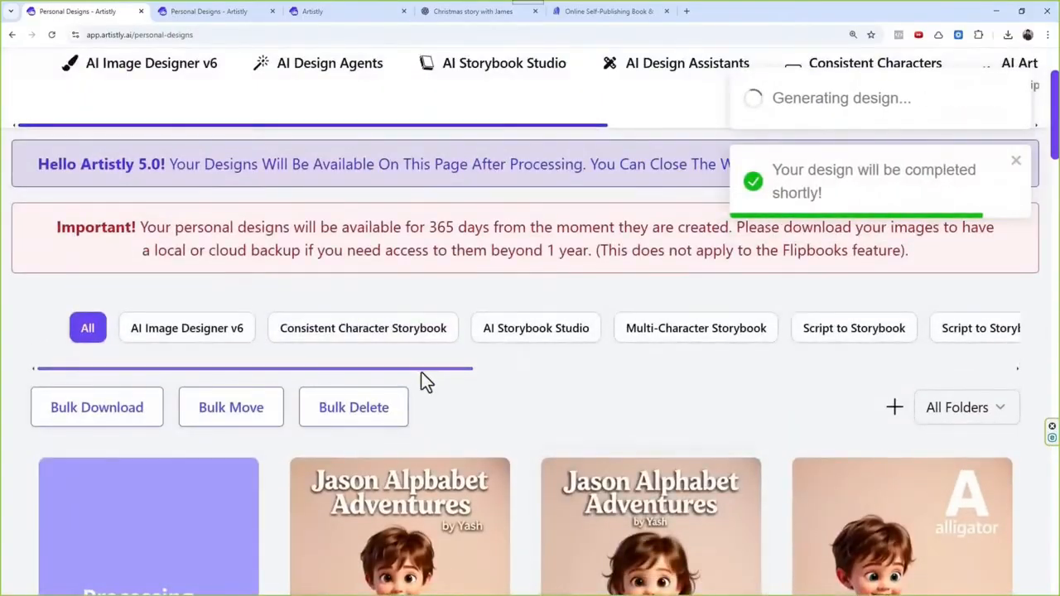
{"action": "scroll", "coordinate": [421, 372], "scroll_direction": "right", "scroll_amount": 1}
{"action": "scroll", "coordinate": [451, 372], "scroll_direction": "left", "scroll_amount": 1}
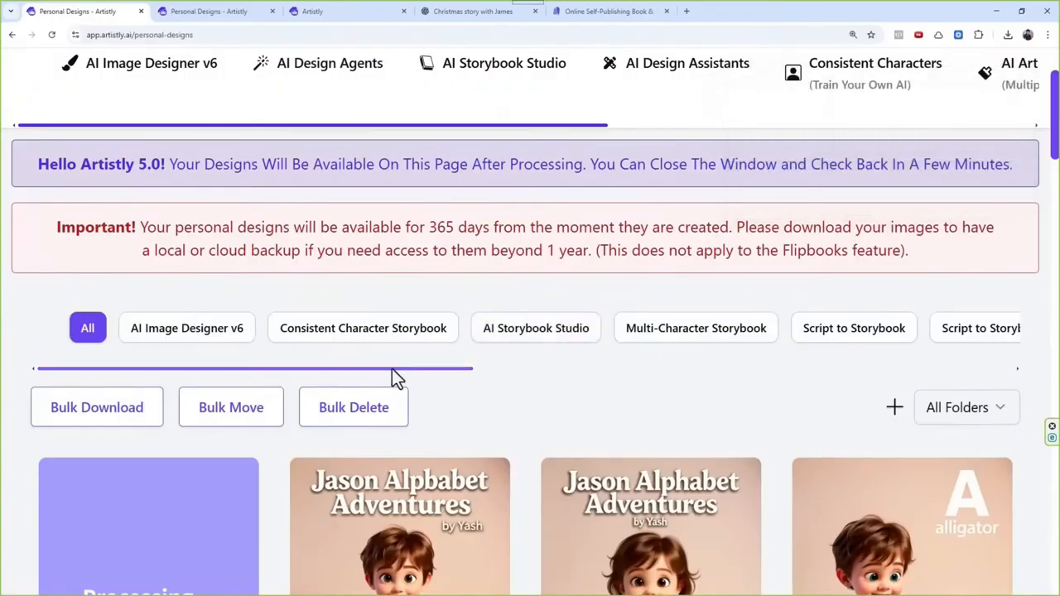
{"action": "left_click_drag", "start_coordinate": [392, 369], "coordinate": [410, 386]}
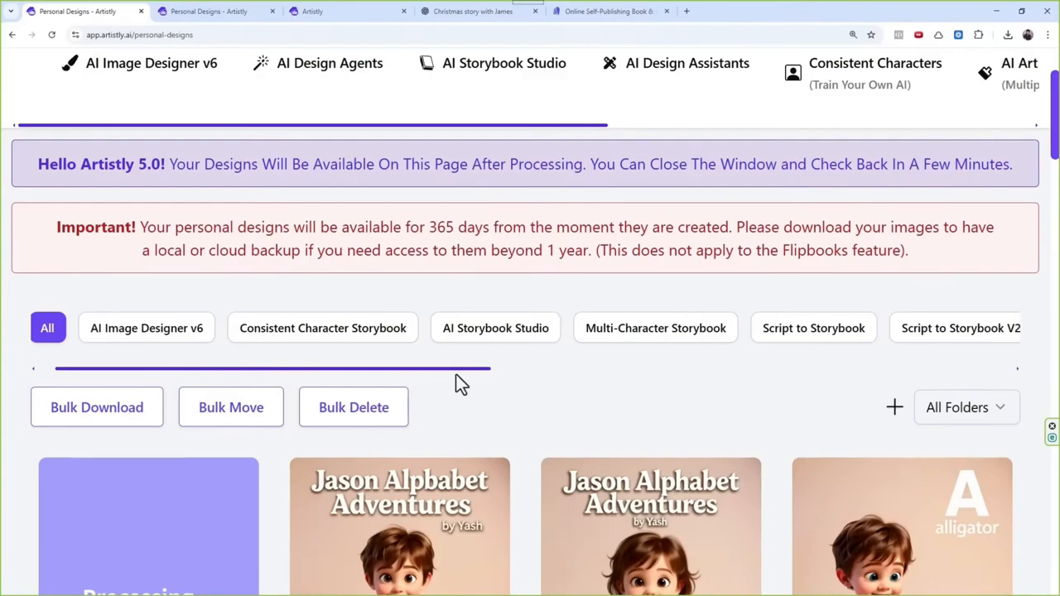
{"action": "left_click_drag", "start_coordinate": [461, 384], "coordinate": [468, 374]}
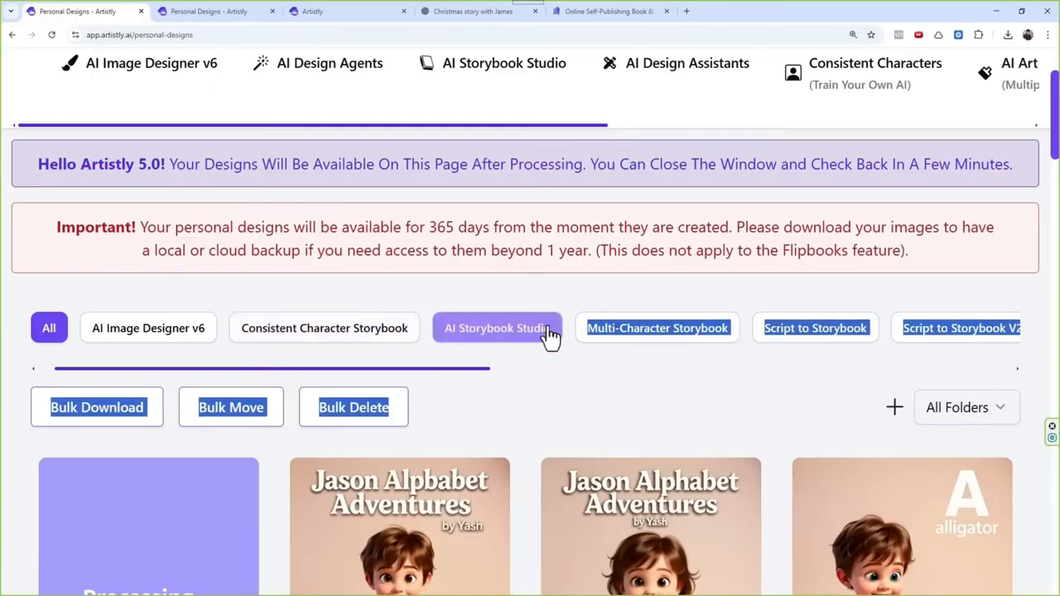
{"action": "left_click", "coordinate": [675, 415]}
{"action": "left_click_drag", "start_coordinate": [486, 368], "coordinate": [363, 358]}
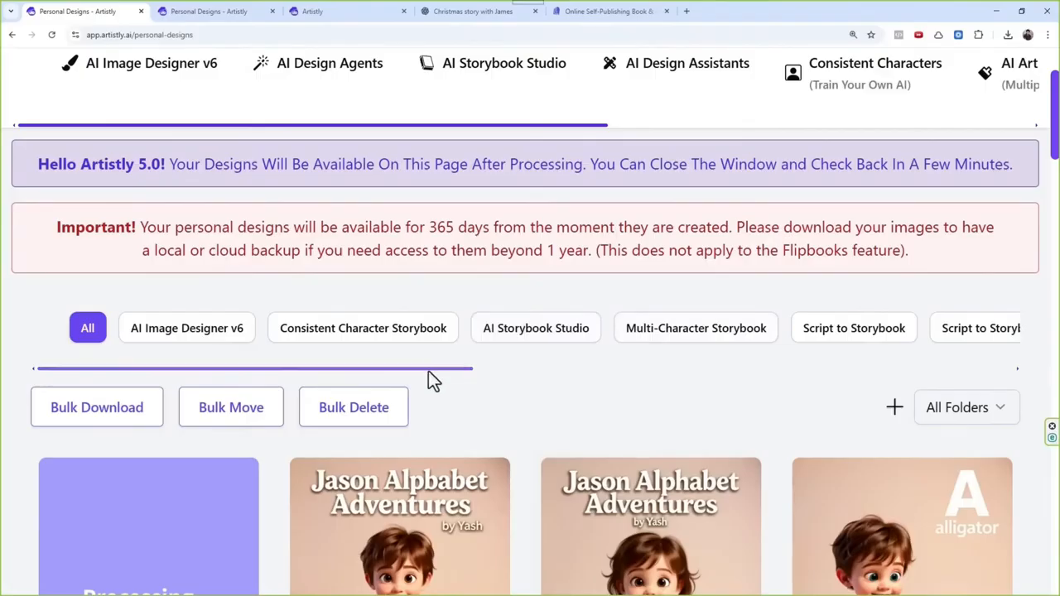
{"action": "left_click_drag", "start_coordinate": [429, 372], "coordinate": [611, 362]}
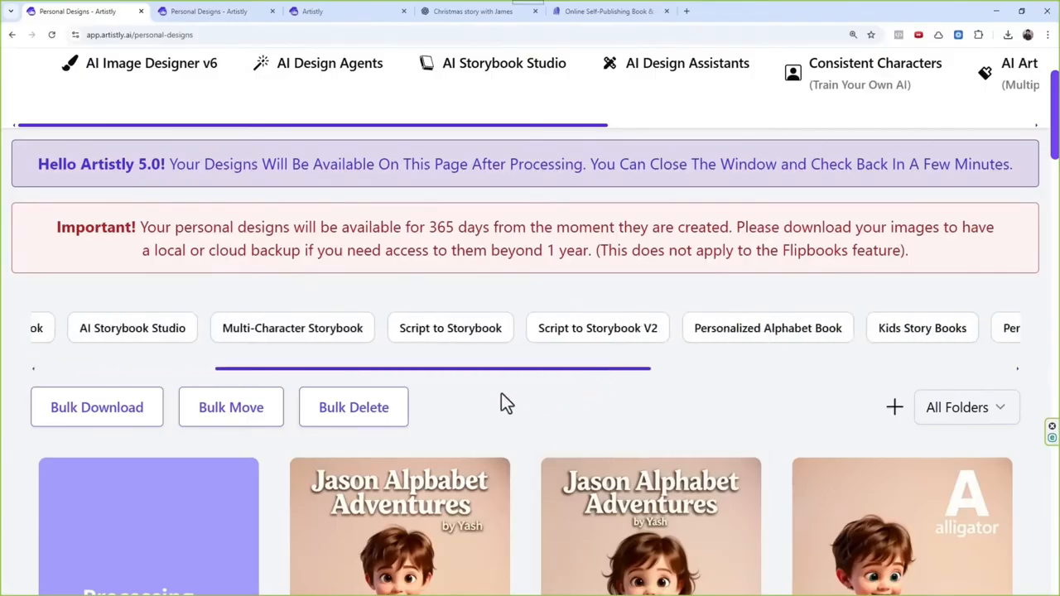
Step: Check the title lettering on the newly edited boy cover against the other two covers
{"action": "scroll", "coordinate": [501, 394], "scroll_direction": "down", "scroll_amount": 1}
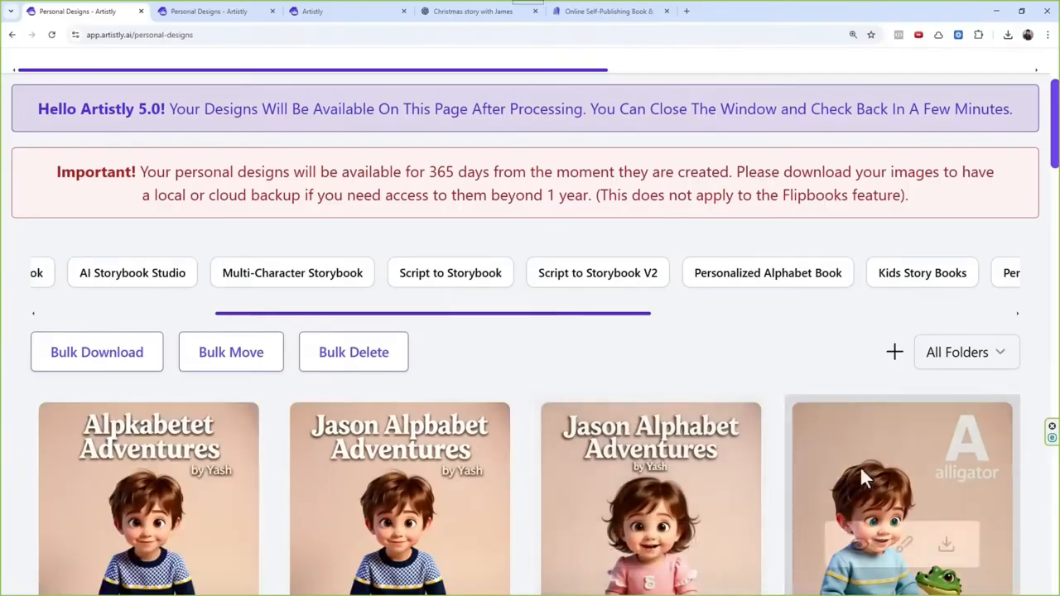
{"action": "scroll", "coordinate": [677, 365], "scroll_direction": "down", "scroll_amount": 1}
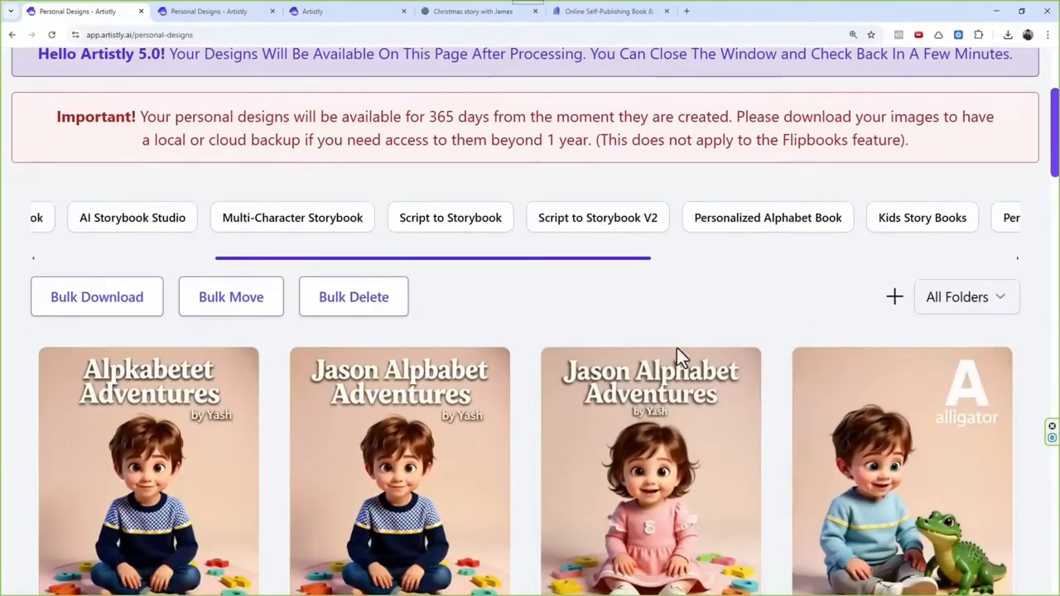
{"action": "scroll", "coordinate": [678, 325], "scroll_direction": "up", "scroll_amount": 2}
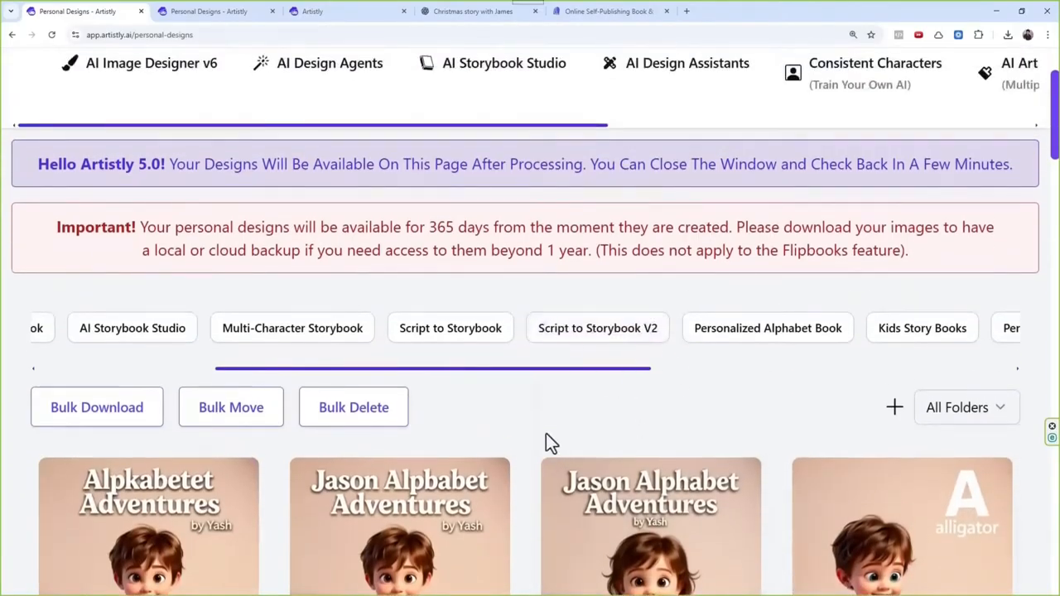
Step: Regenerate the boy cover whose title is misspelled "Jason Alpbabet Adventures" in Personal Designs
{"action": "mouse_move", "coordinate": [590, 369]}
{"action": "left_mouse_down"}
{"action": "mouse_move", "coordinate": [623, 368]}
{"action": "mouse_move", "coordinate": [589, 370]}
{"action": "left_mouse_up"}
{"action": "scroll", "coordinate": [513, 423], "scroll_direction": "down", "scroll_amount": 3}
{"action": "mouse_move", "coordinate": [107, 313]}
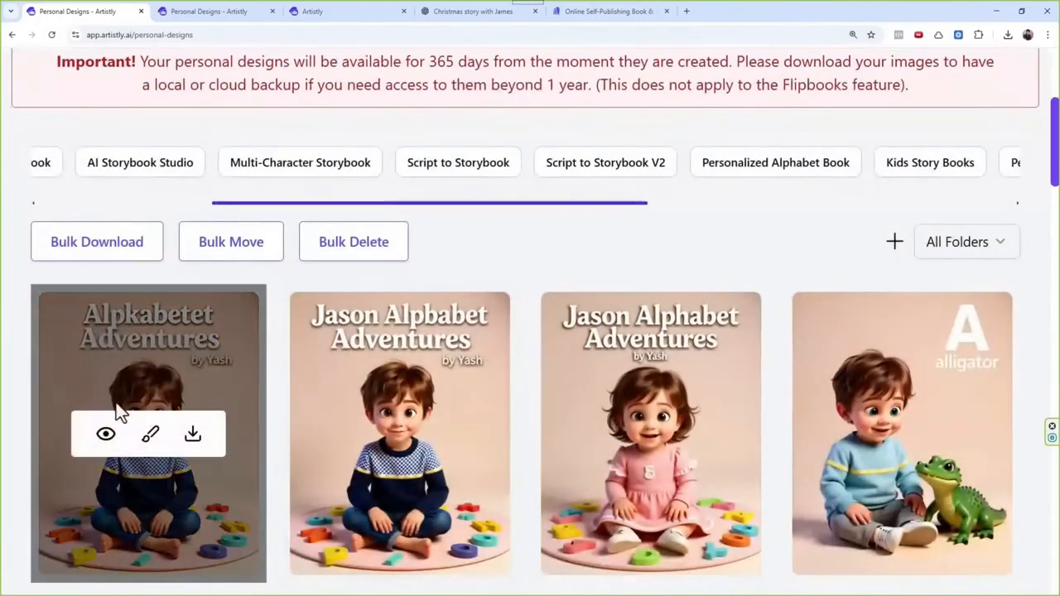
{"action": "left_click", "coordinate": [356, 434]}
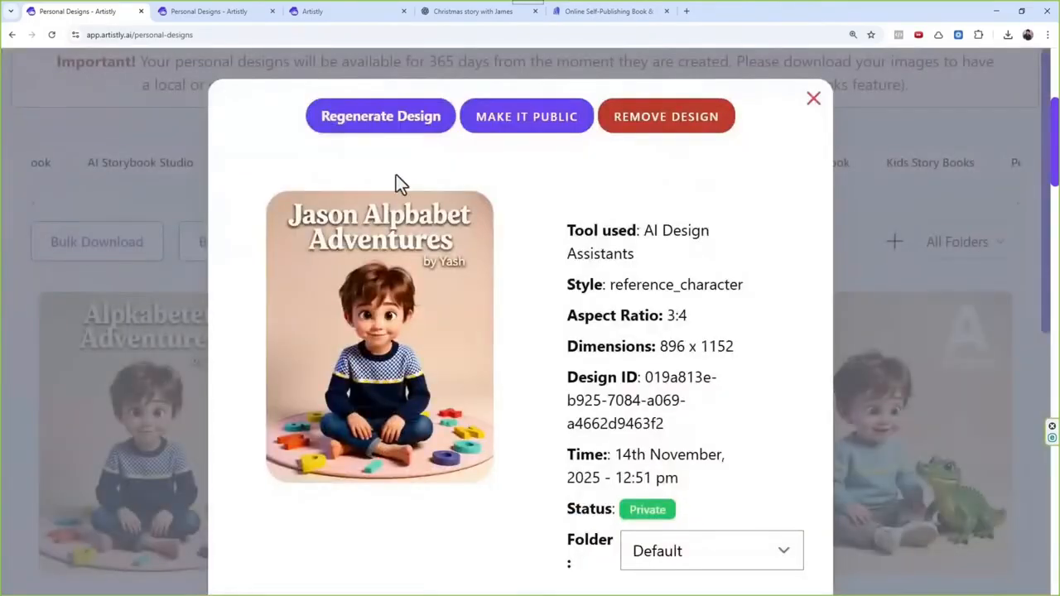
{"action": "left_click", "coordinate": [414, 120]}
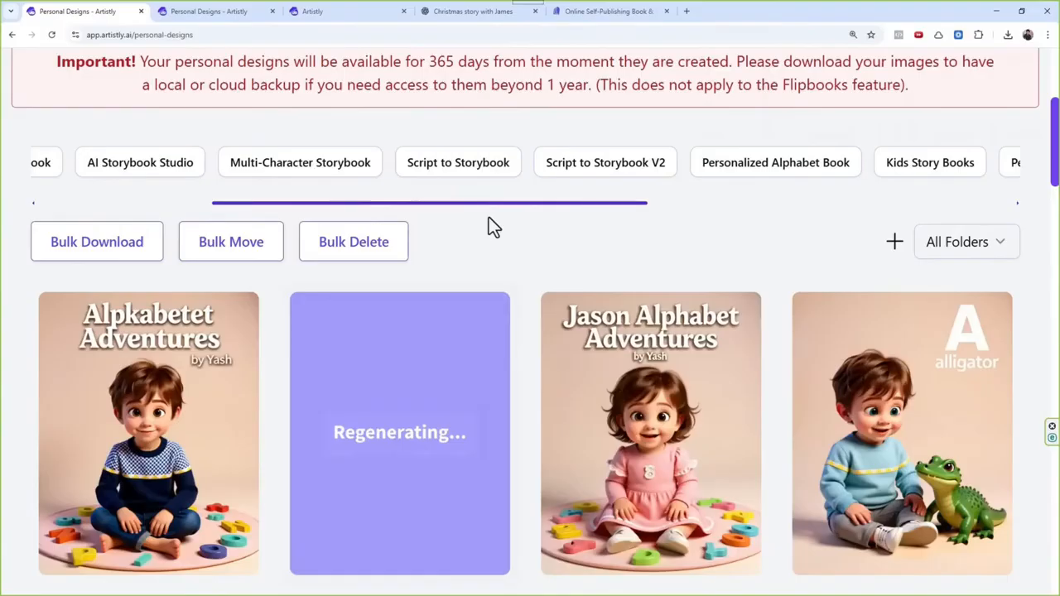
Step: Filter the designs to Personalized Alphabet Book and select all of the boy's alphabet story pages for a flipbook
{"action": "left_click", "coordinate": [769, 165]}
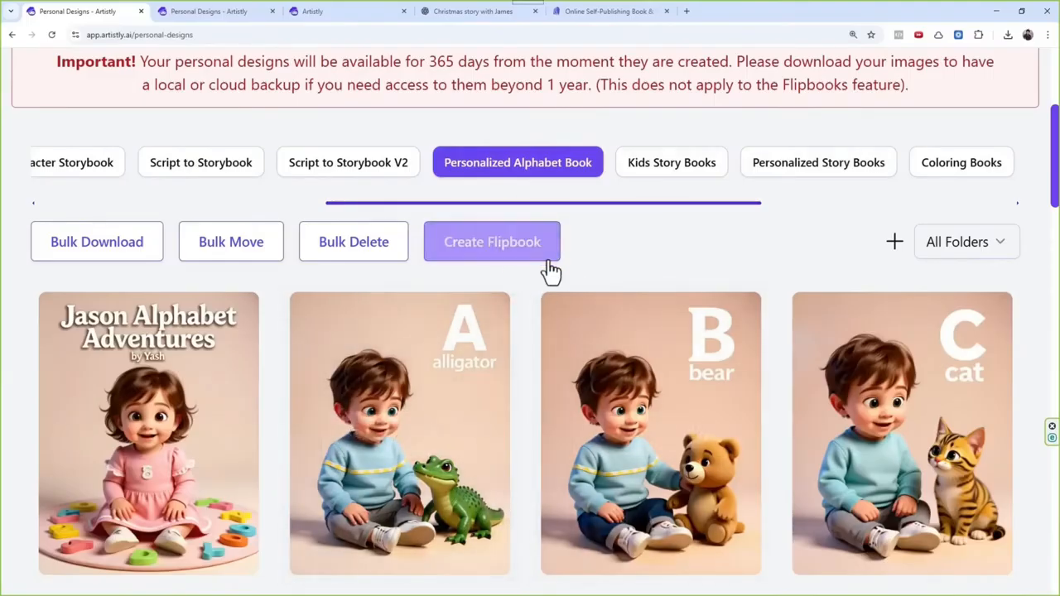
{"action": "left_click", "coordinate": [511, 253]}
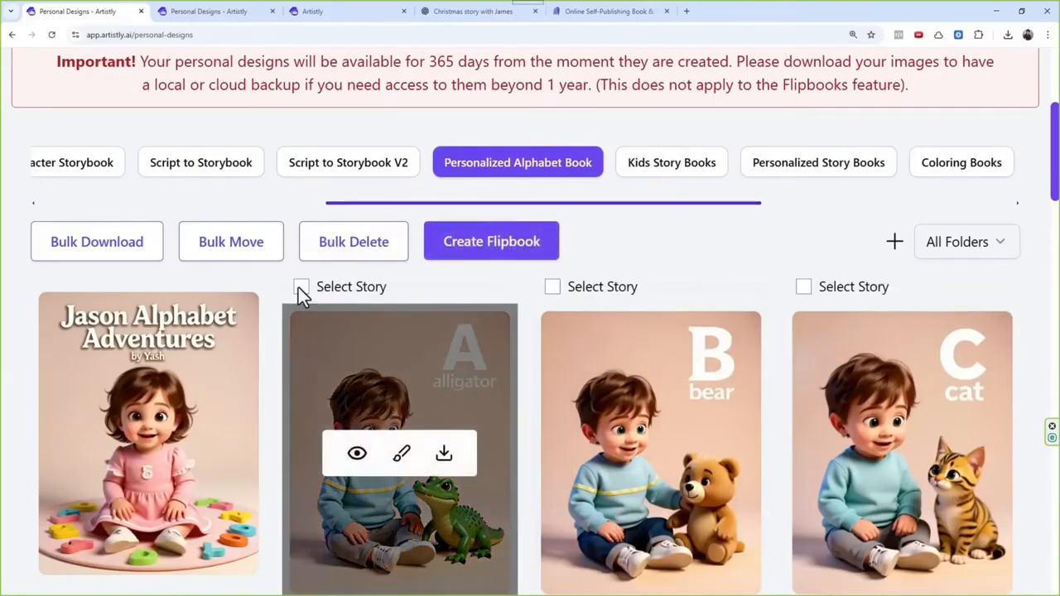
{"action": "left_click", "coordinate": [300, 288]}
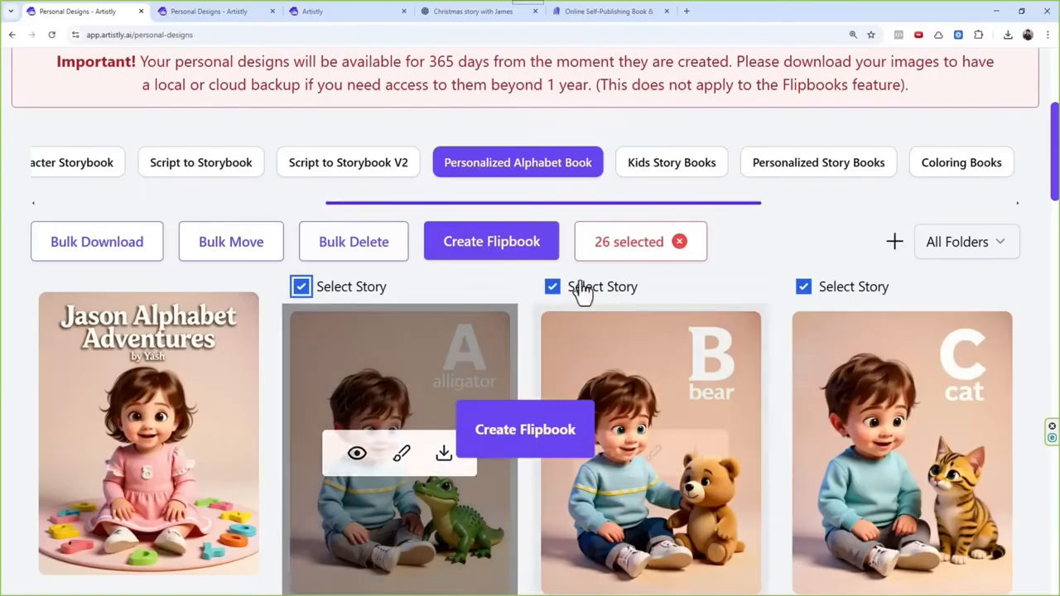
{"action": "scroll", "coordinate": [634, 288], "scroll_direction": "down", "scroll_amount": 2}
{"action": "scroll", "coordinate": [634, 277], "scroll_direction": "down", "scroll_amount": 6}
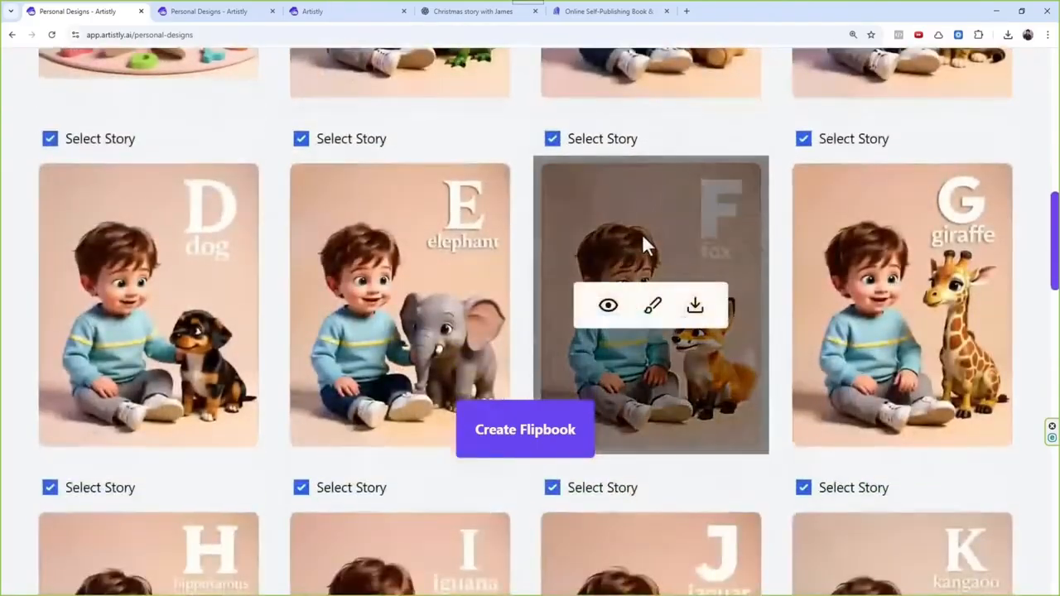
{"action": "scroll", "coordinate": [589, 220], "scroll_direction": "down", "scroll_amount": 2}
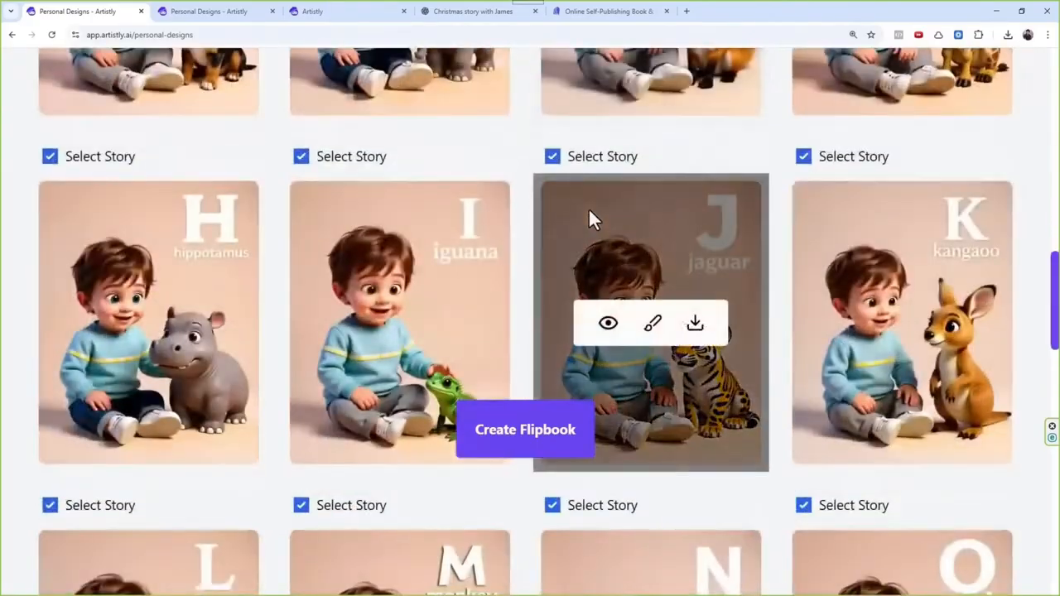
Step: Generate a flipbook titled "Jason Alphabet Adventures" with the correctly spelled boy cover from the library as its front cover
{"action": "left_click", "coordinate": [544, 427]}
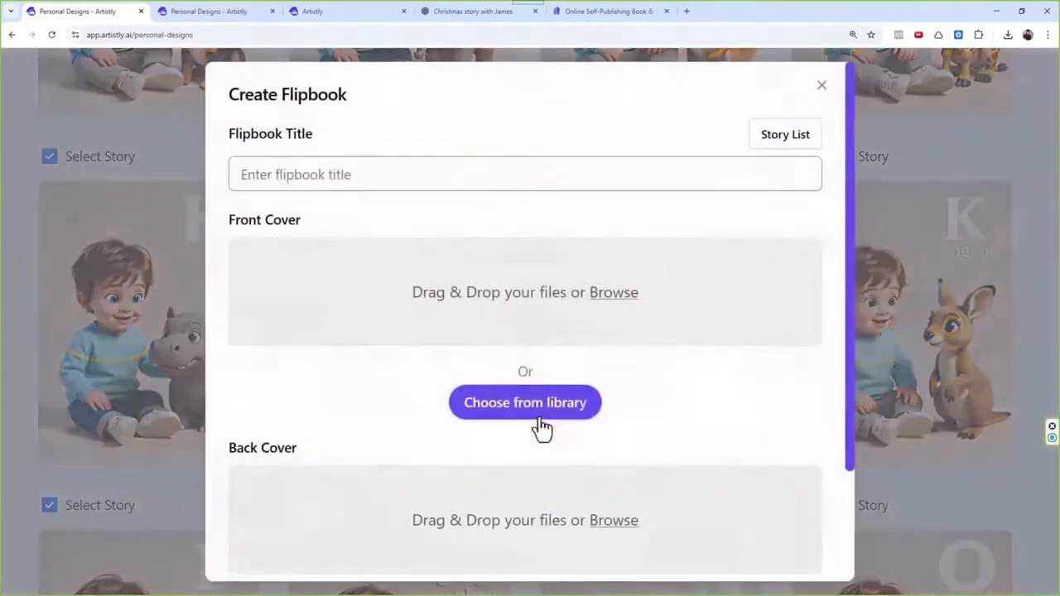
{"action": "left_click", "coordinate": [525, 414]}
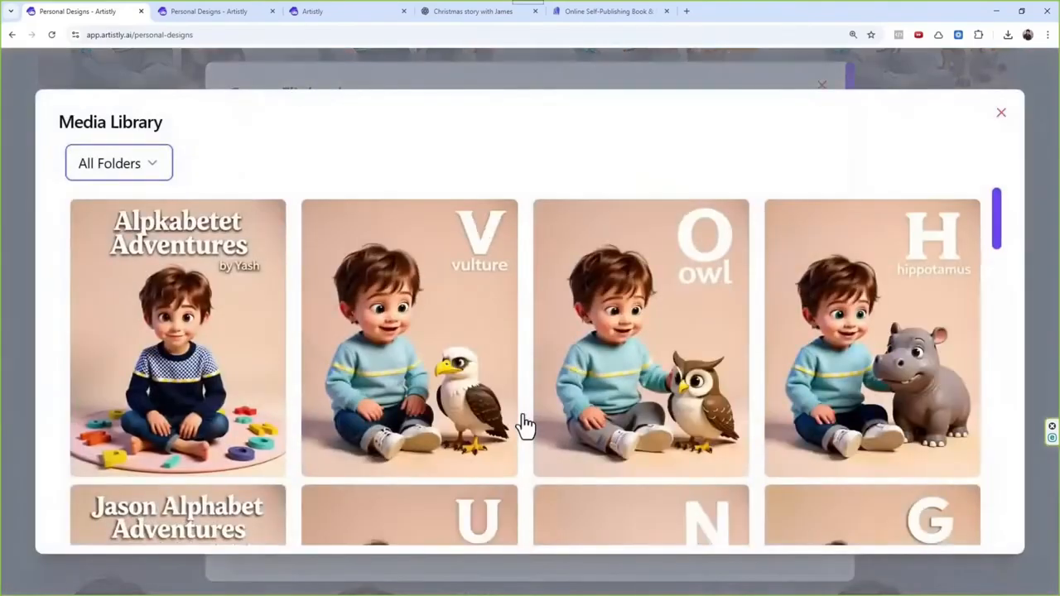
{"action": "scroll", "coordinate": [326, 356], "scroll_direction": "down", "scroll_amount": 3}
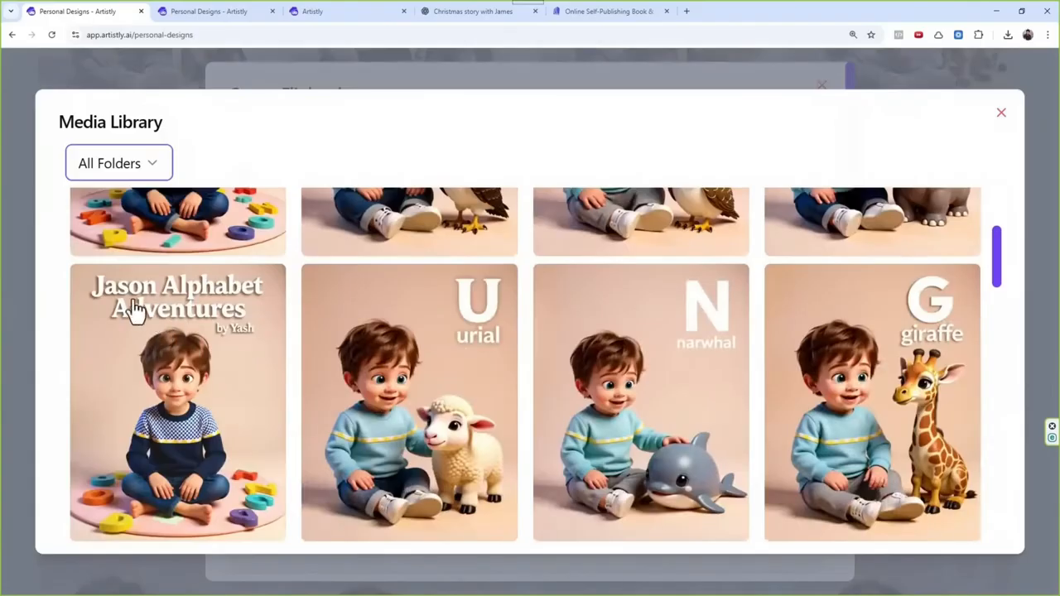
{"action": "left_click", "coordinate": [254, 363]}
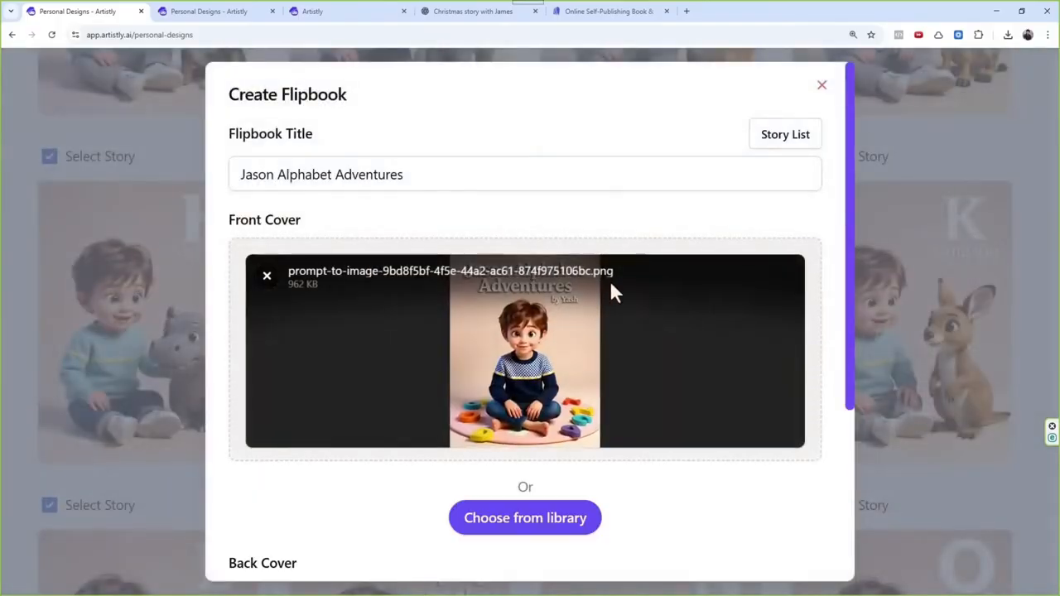
{"action": "scroll", "coordinate": [610, 287], "scroll_direction": "down", "scroll_amount": 3}
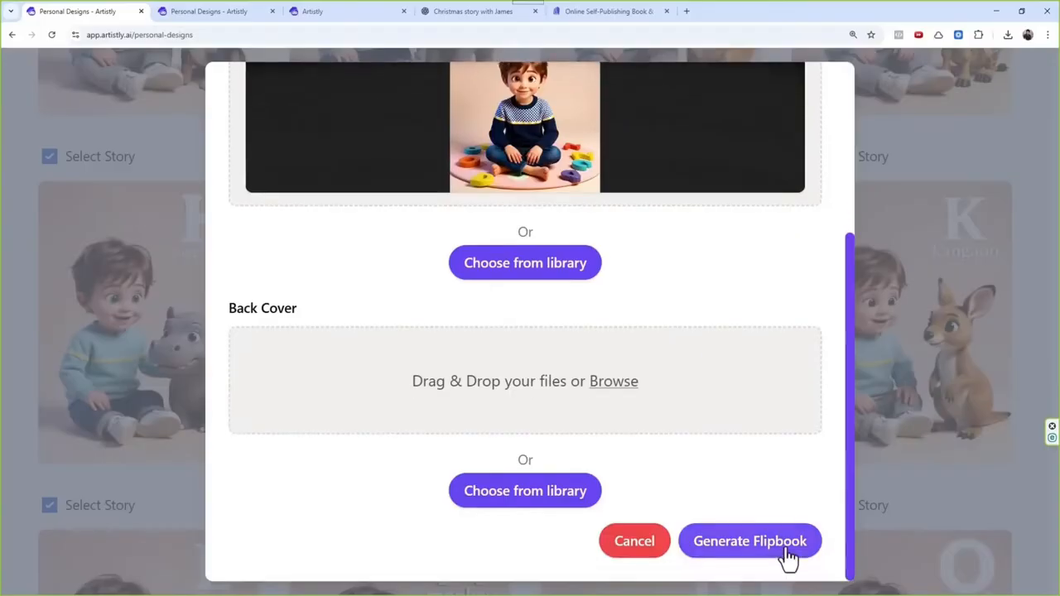
{"action": "left_click", "coordinate": [786, 541]}
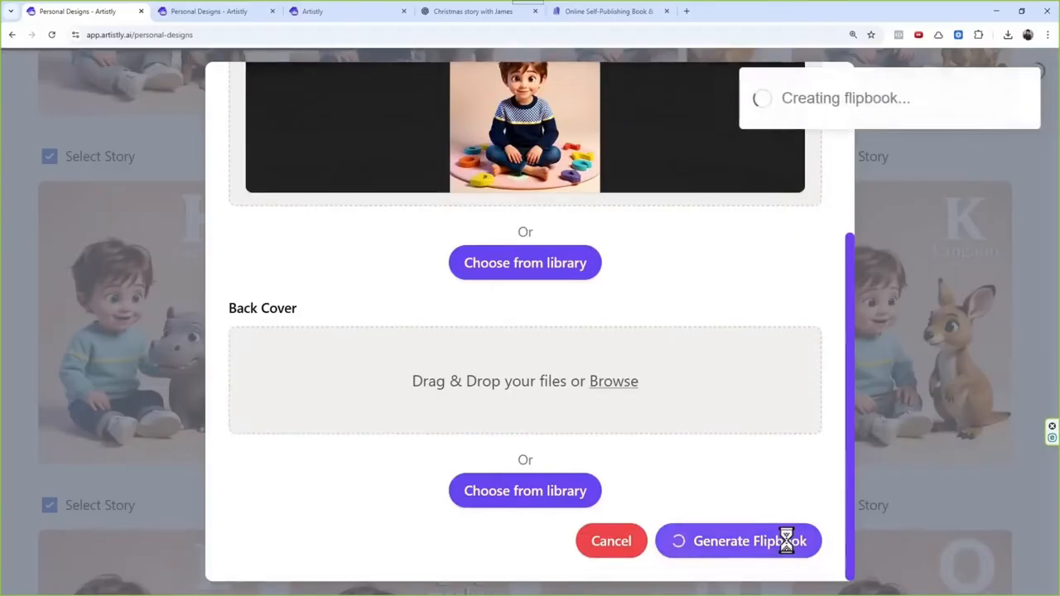
Step: Copy the UID of the Jason Alphabet Adventures flipbook to the clipboard
{"action": "scroll", "coordinate": [623, 415], "scroll_direction": "down", "scroll_amount": 3}
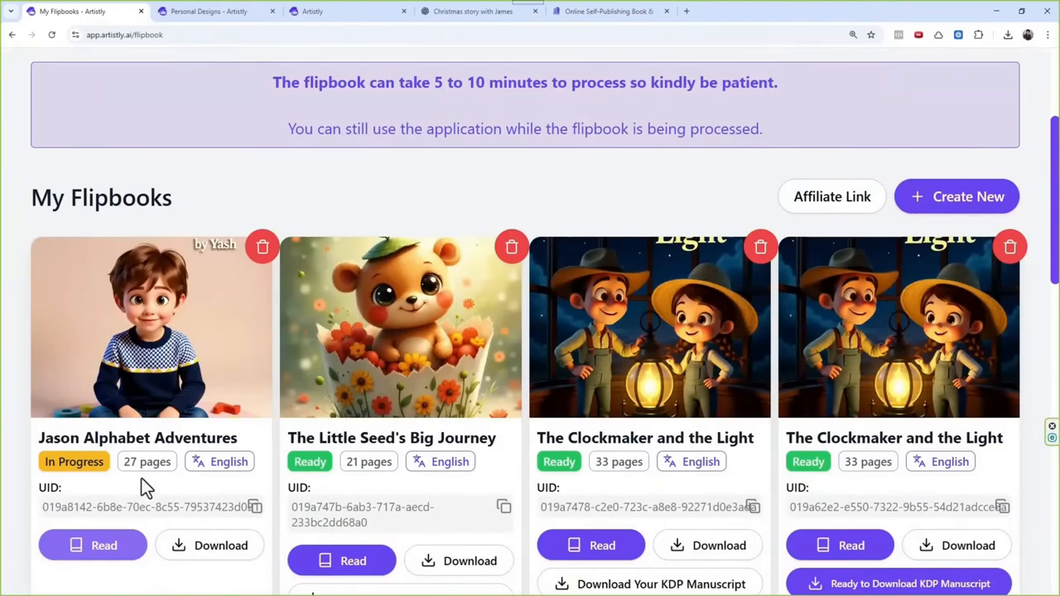
{"action": "left_click_drag", "start_coordinate": [47, 489], "coordinate": [61, 489]}
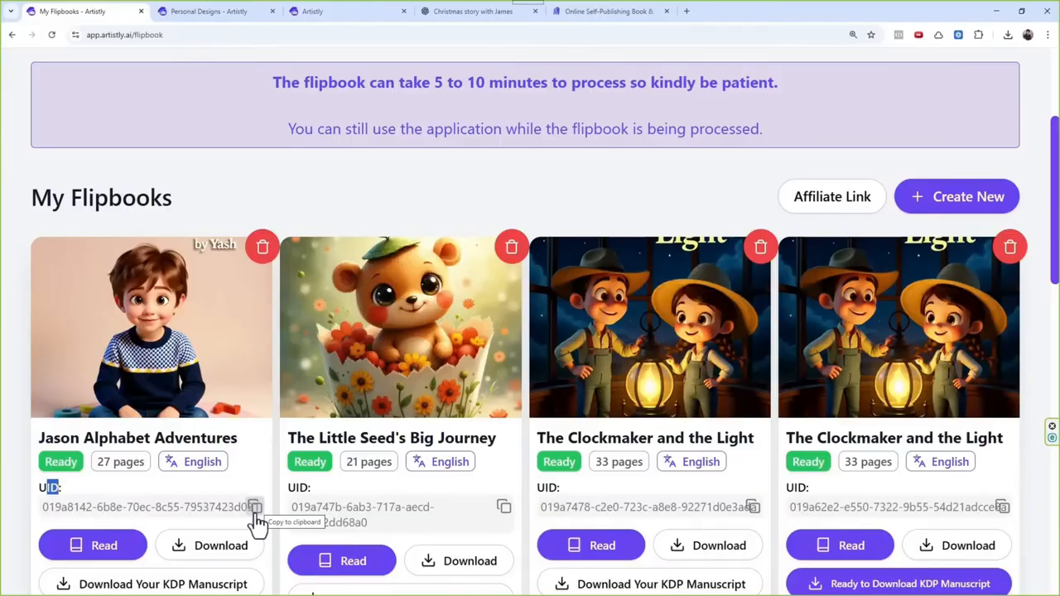
{"action": "scroll", "coordinate": [216, 535], "scroll_direction": "down", "scroll_amount": 2}
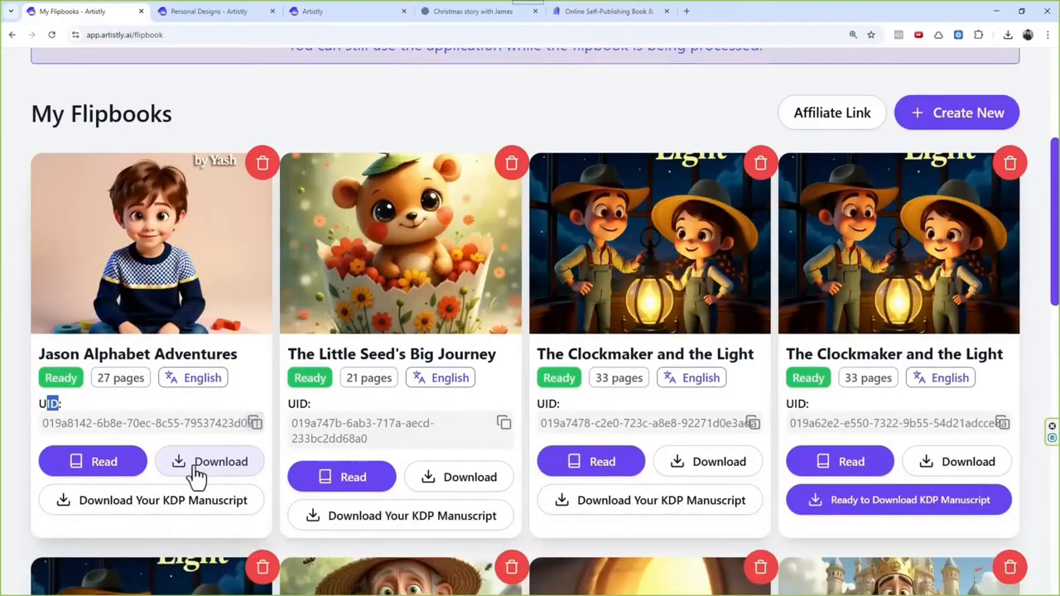
{"action": "left_click", "coordinate": [58, 383]}
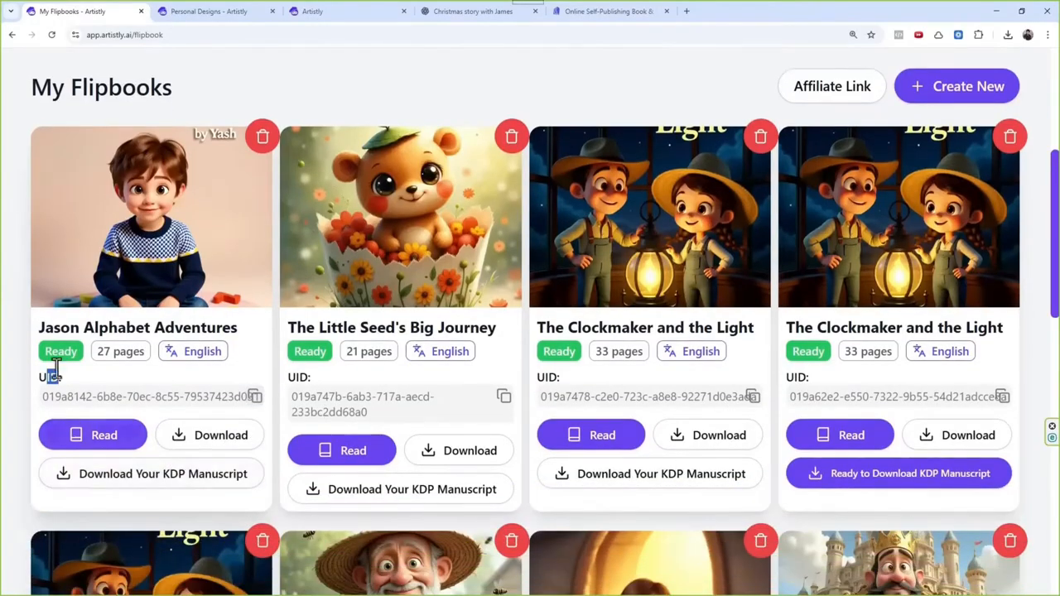
{"action": "left_click", "coordinate": [254, 399]}
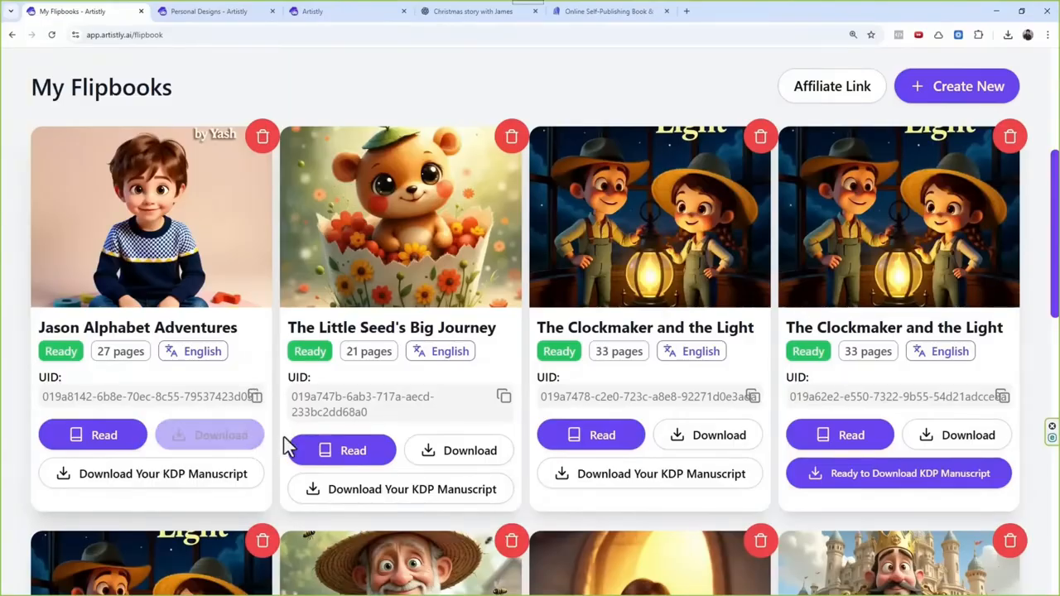
Step: Request the KDP manuscript for the Jason Alphabet Adventures flipbook
{"action": "left_click", "coordinate": [218, 447]}
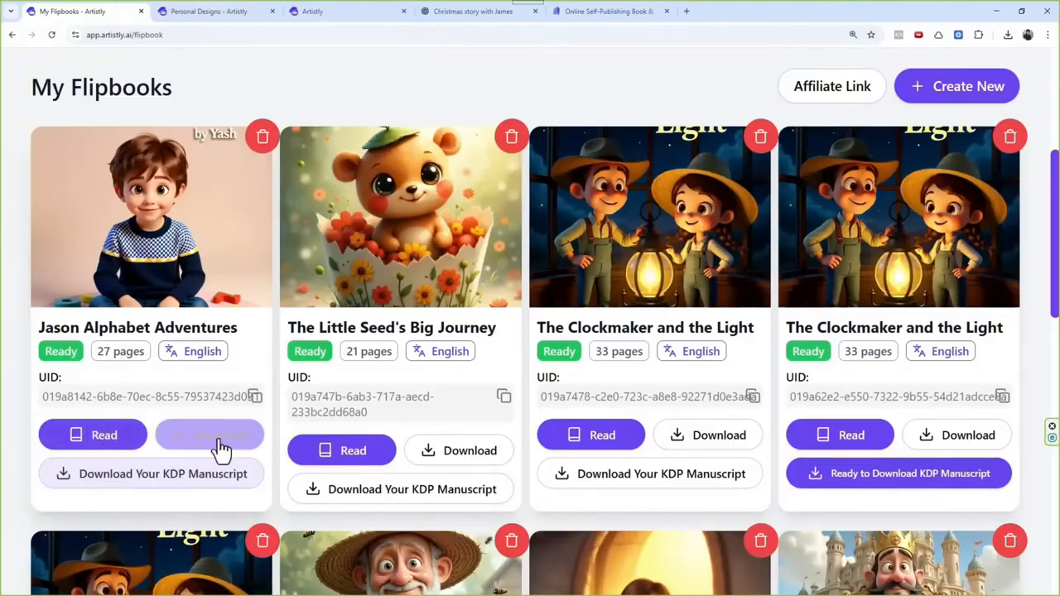
{"action": "left_click", "coordinate": [120, 480]}
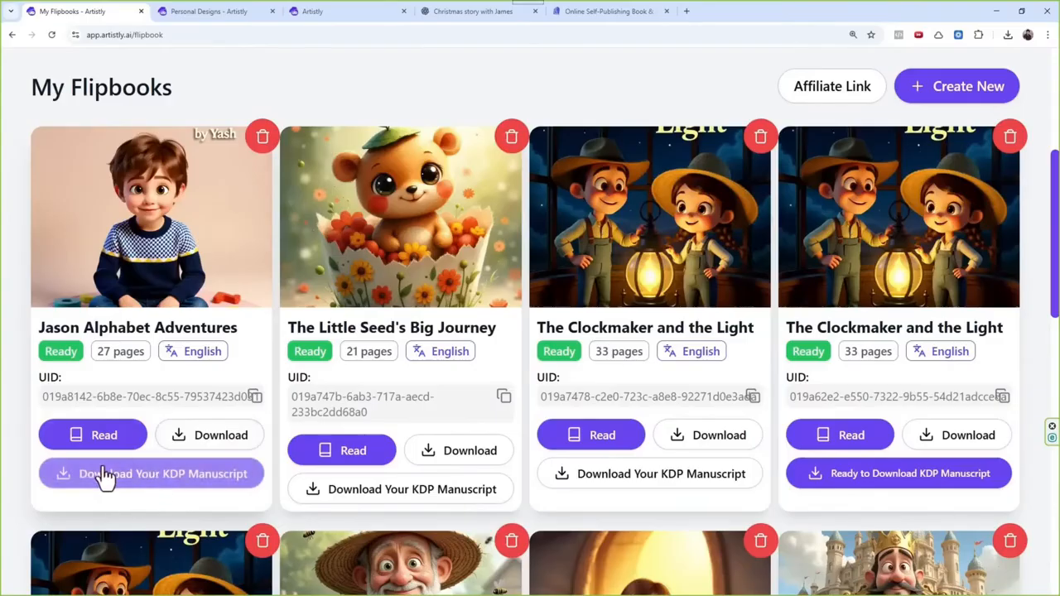
{"action": "left_click", "coordinate": [196, 487]}
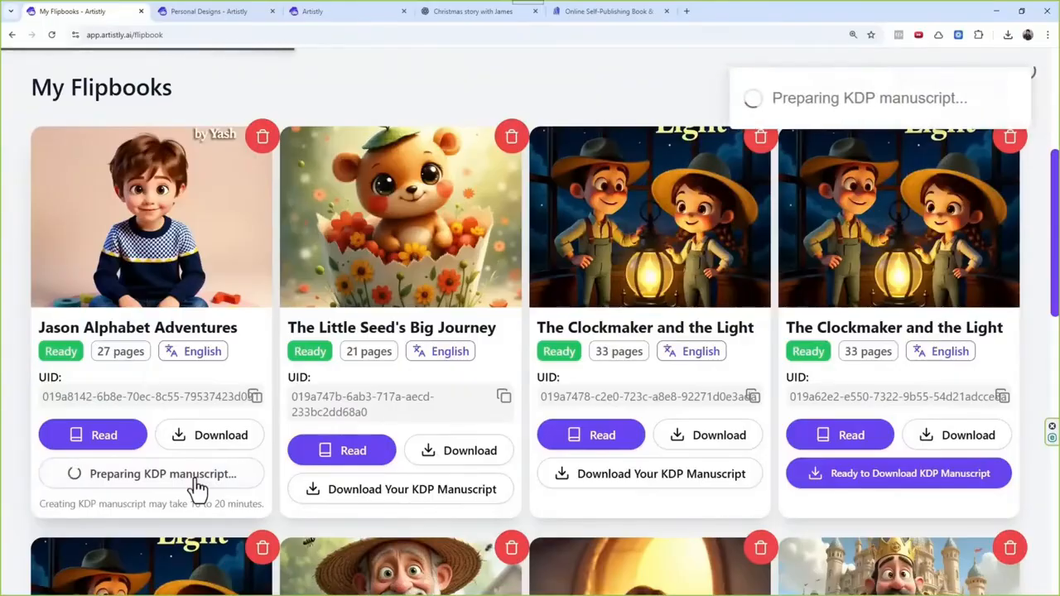
{"action": "scroll", "coordinate": [203, 477], "scroll_direction": "up", "scroll_amount": 3}
{"action": "scroll", "coordinate": [245, 480], "scroll_direction": "down", "scroll_amount": 4}
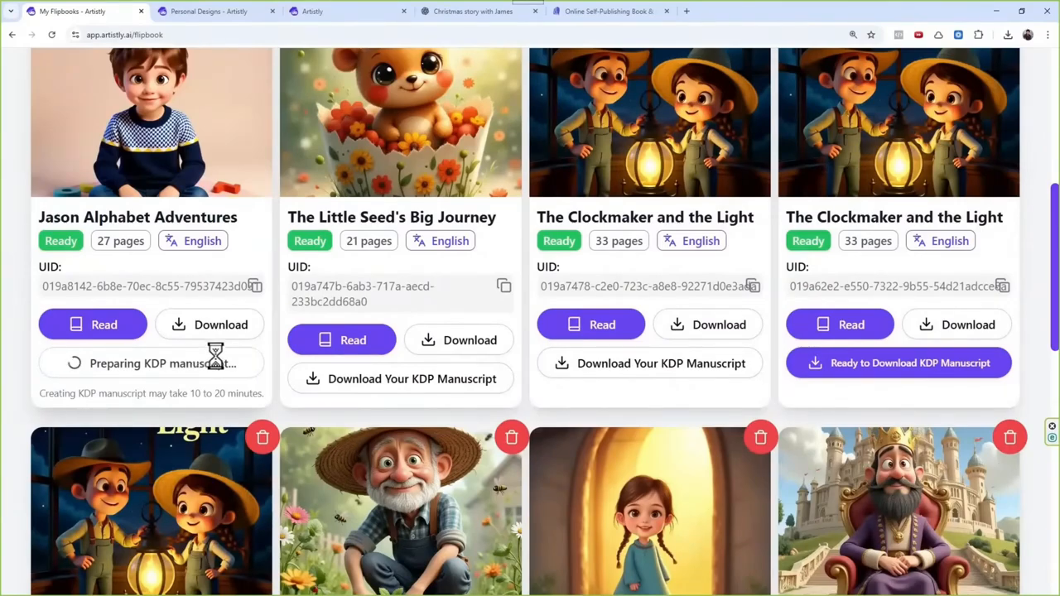
{"action": "scroll", "coordinate": [214, 356], "scroll_direction": "up", "scroll_amount": 1}
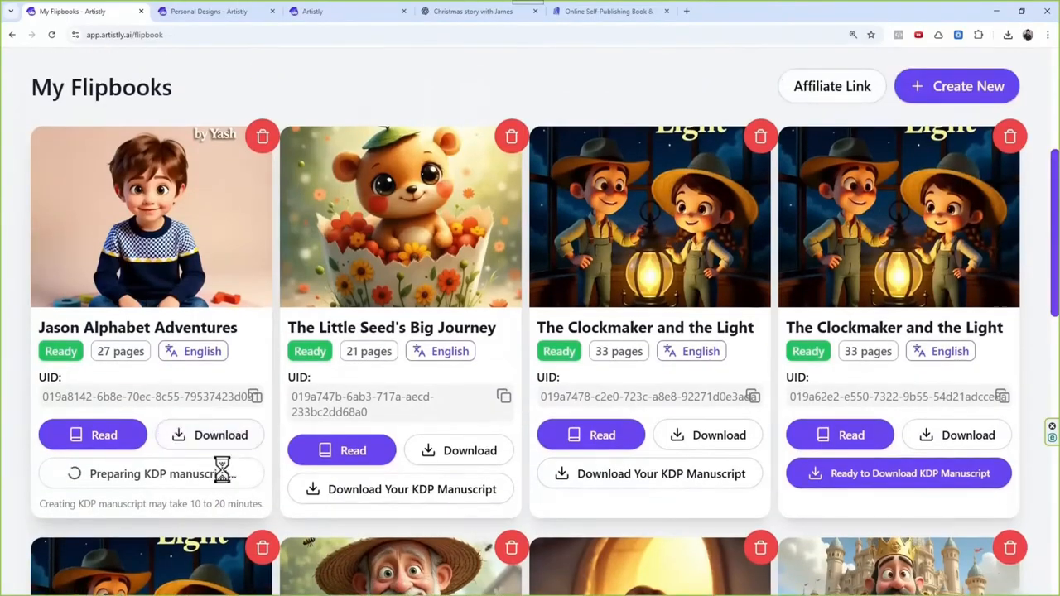
Step: Start a new story in AI Storybook Studio using Script To Storybook V2
{"action": "scroll", "coordinate": [240, 464], "scroll_direction": "up", "scroll_amount": 3}
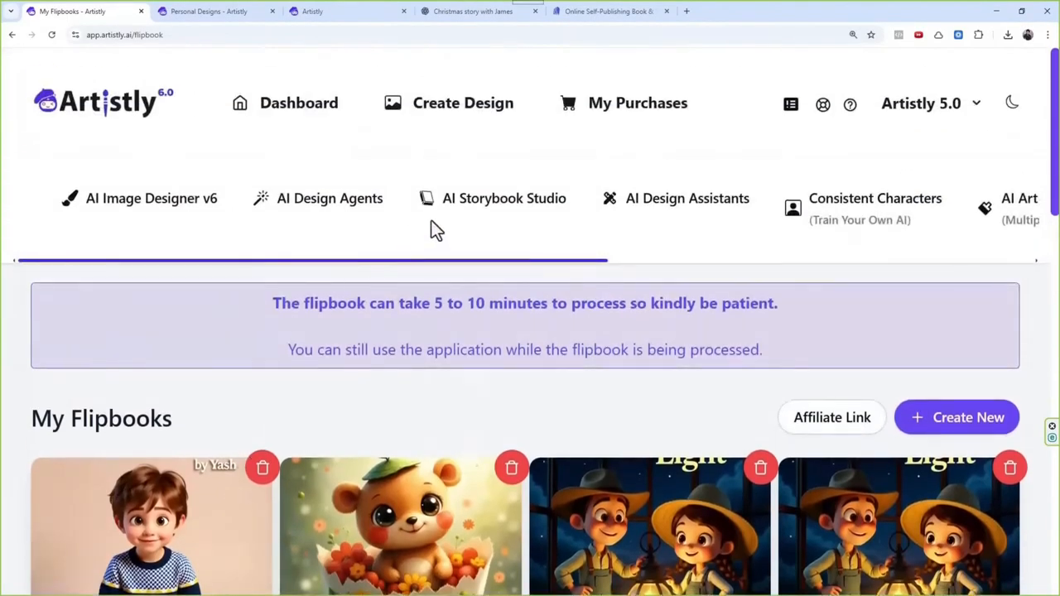
{"action": "left_click", "coordinate": [470, 214]}
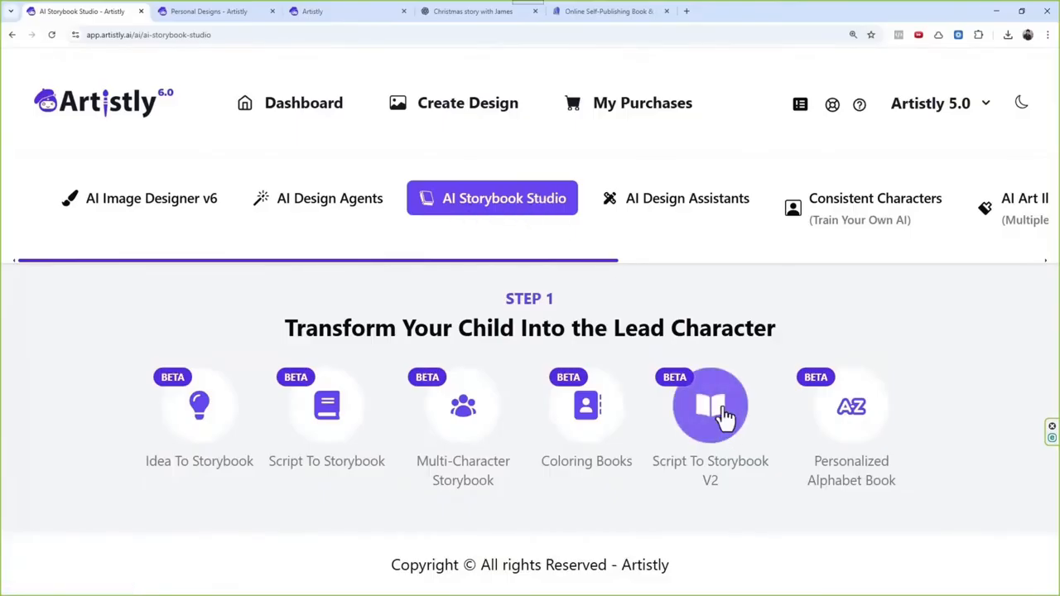
{"action": "left_click", "coordinate": [700, 496]}
{"action": "scroll", "coordinate": [684, 248], "scroll_direction": "up", "scroll_amount": 2}
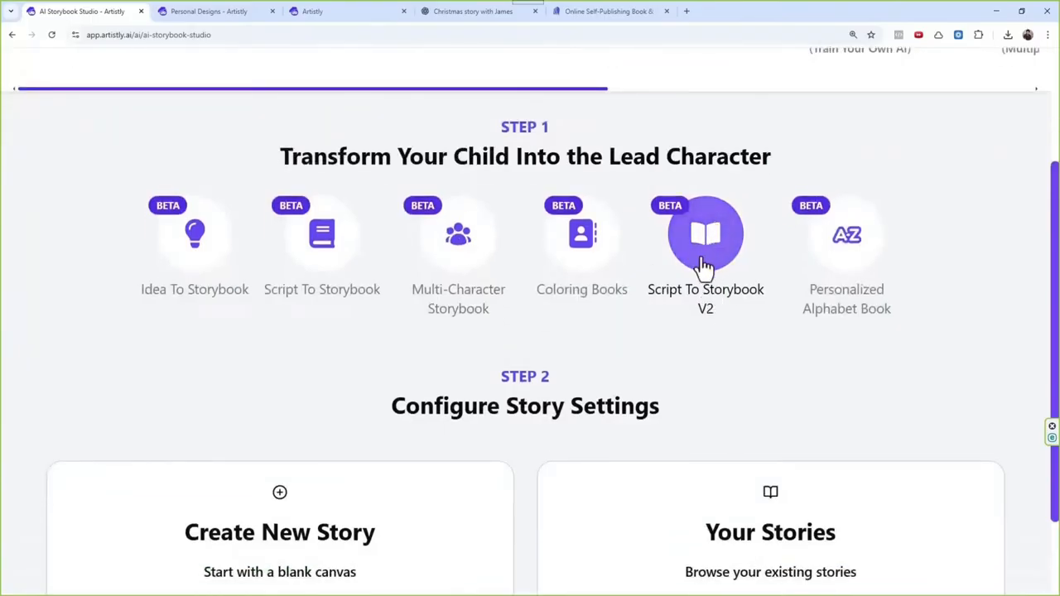
{"action": "scroll", "coordinate": [702, 266], "scroll_direction": "down", "scroll_amount": 2}
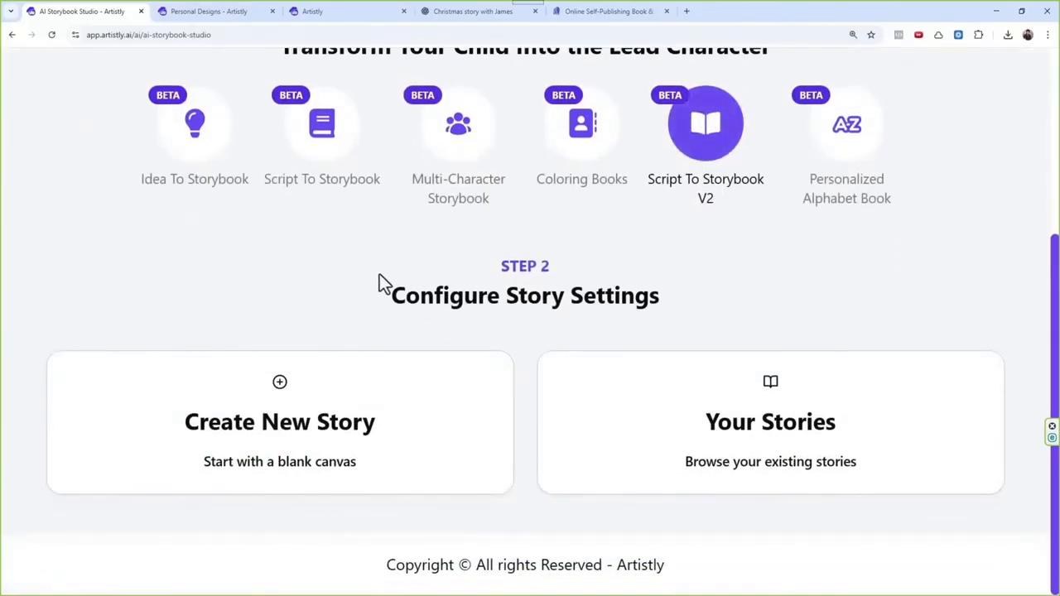
{"action": "left_click", "coordinate": [372, 388]}
Step: Examine the new story form's character upload, story script, dimensions and language settings
{"action": "scroll", "coordinate": [391, 270], "scroll_direction": "down", "scroll_amount": 4}
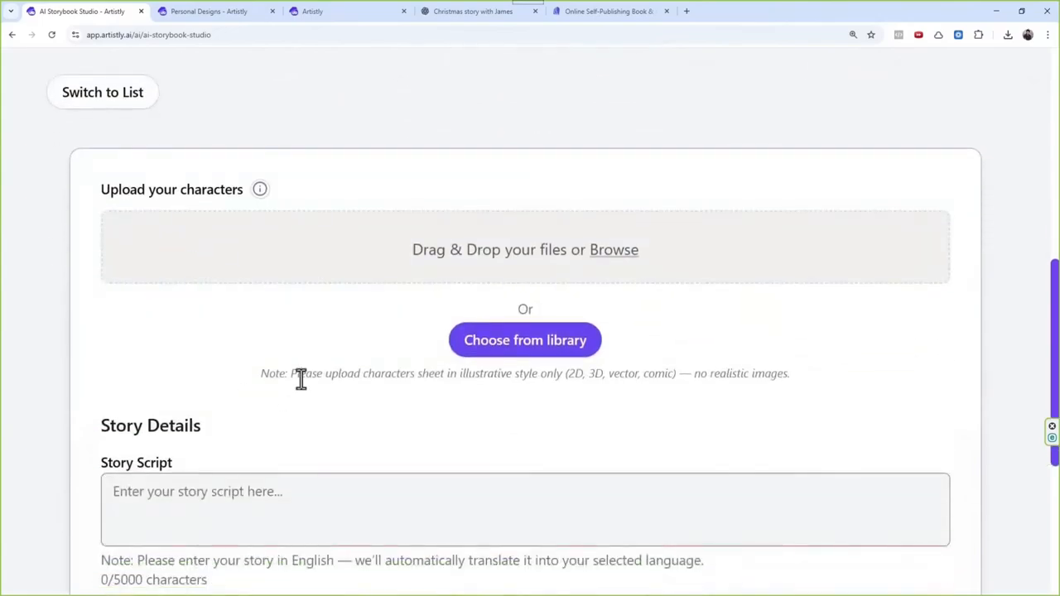
{"action": "scroll", "coordinate": [301, 378], "scroll_direction": "down", "scroll_amount": 2}
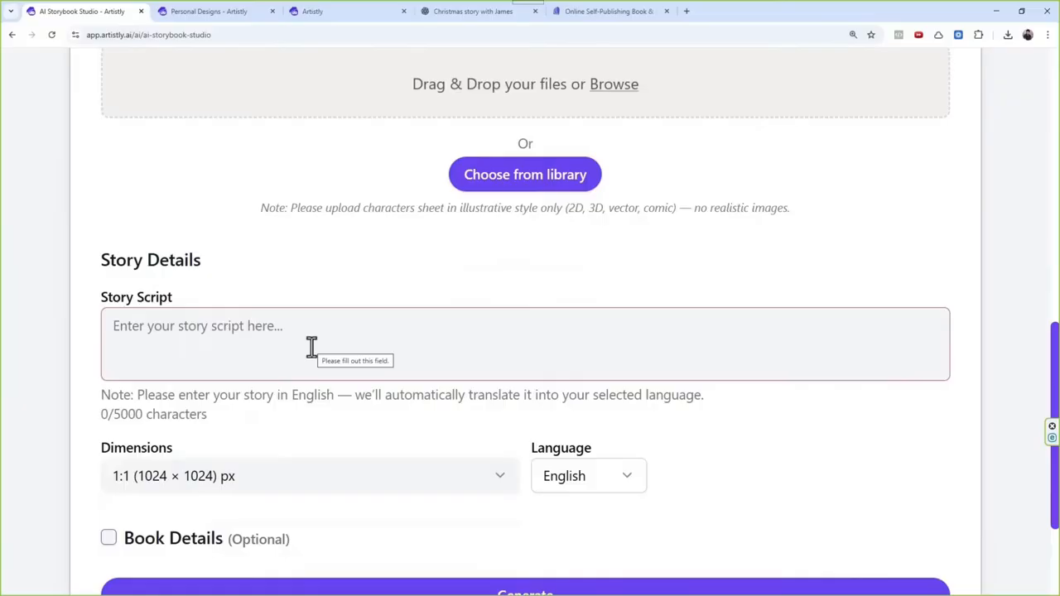
{"action": "scroll", "coordinate": [313, 347], "scroll_direction": "up", "scroll_amount": 2}
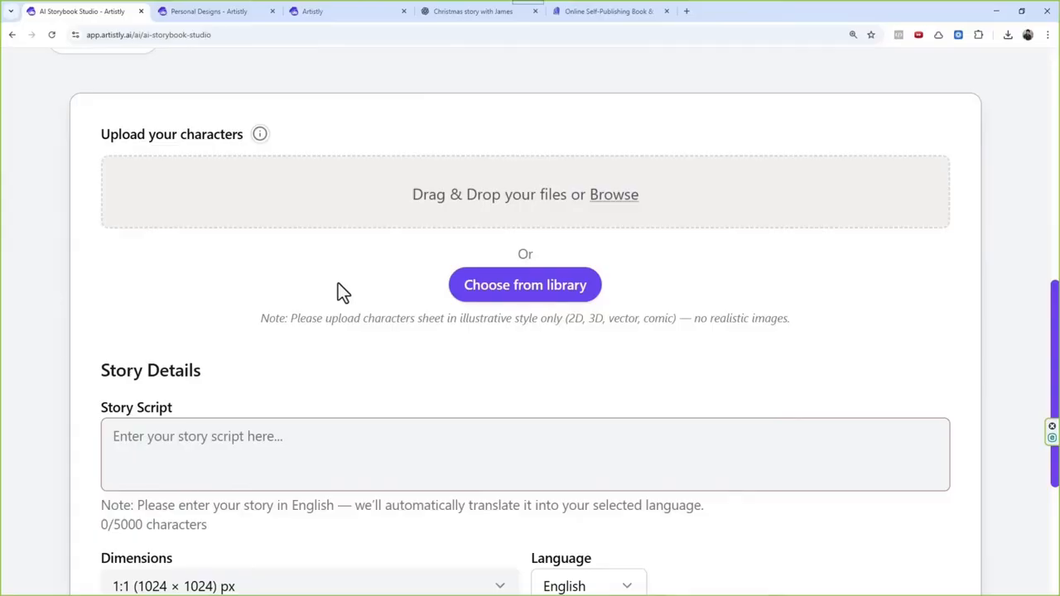
{"action": "scroll", "coordinate": [379, 279], "scroll_direction": "up", "scroll_amount": 3}
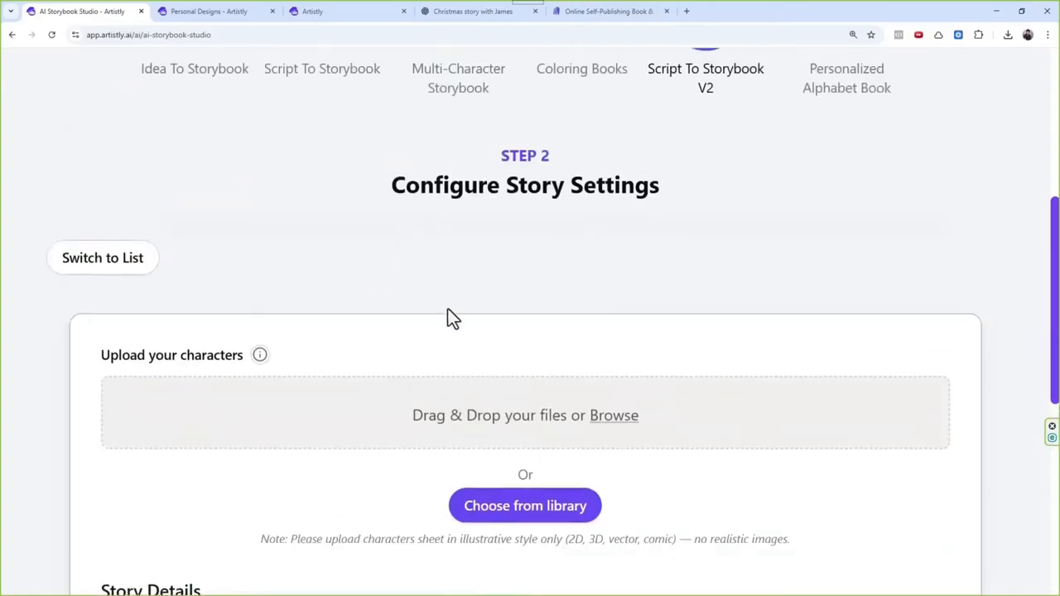
{"action": "scroll", "coordinate": [629, 346], "scroll_direction": "down", "scroll_amount": 2}
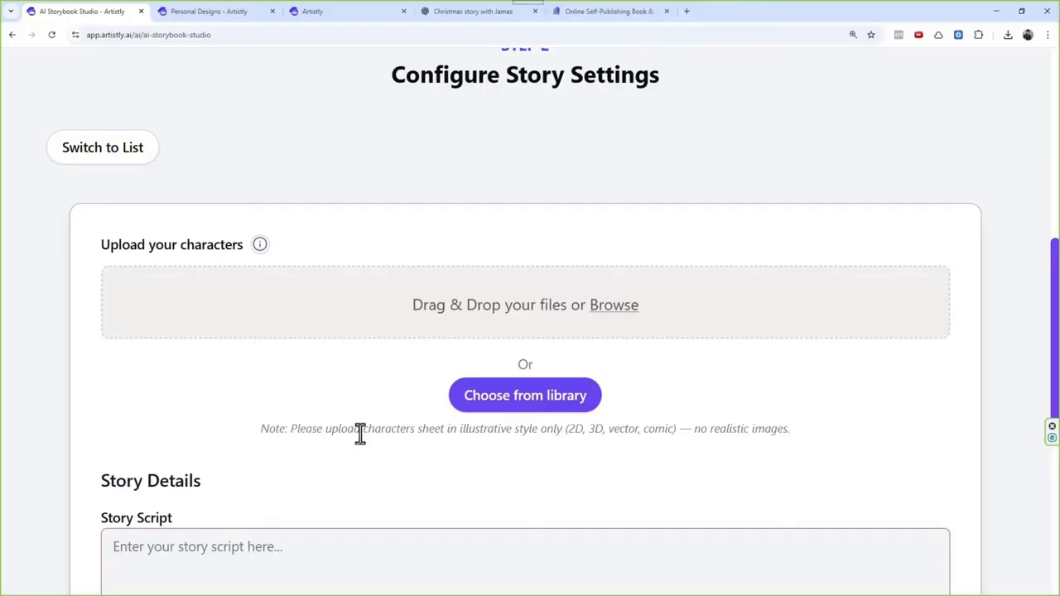
Step: Leave the story form and open the Personal Designs gallery
{"action": "scroll", "coordinate": [516, 373], "scroll_direction": "up", "scroll_amount": 6}
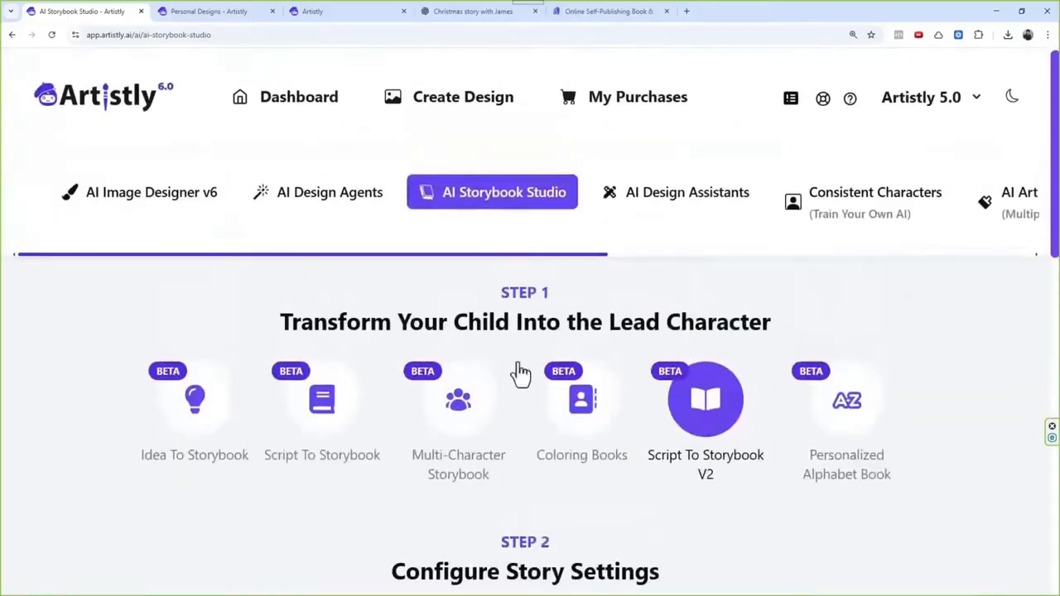
{"action": "left_click_drag", "start_coordinate": [536, 257], "coordinate": [950, 262]}
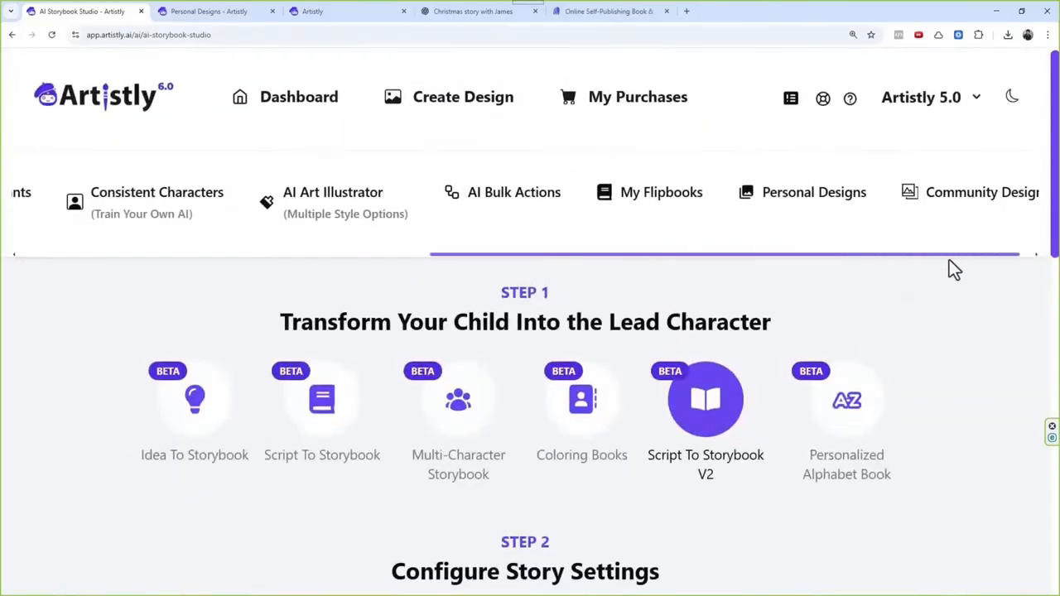
{"action": "left_click", "coordinate": [805, 202]}
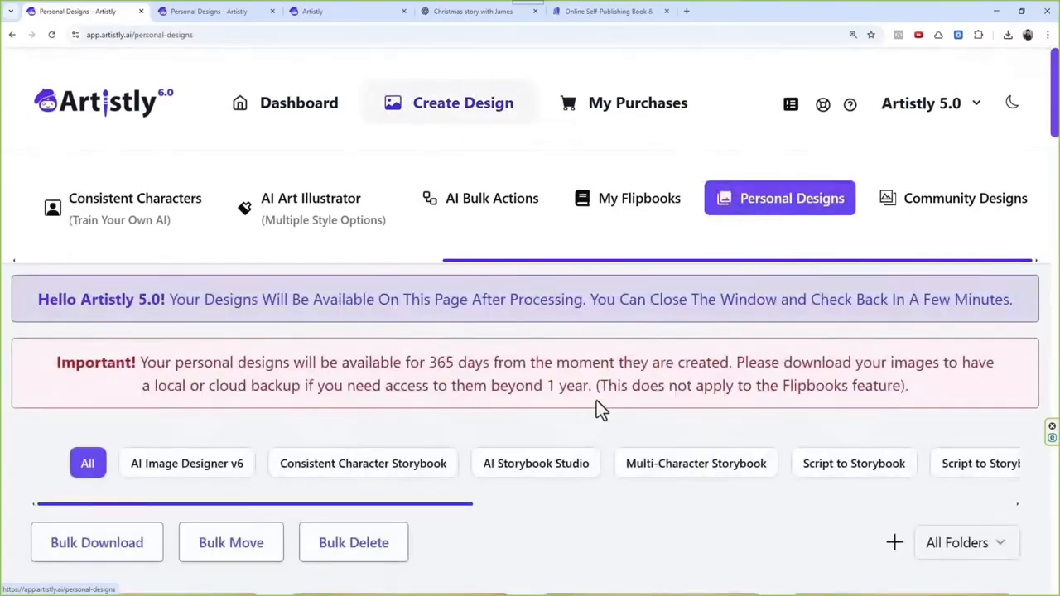
Step: Examine the design details and design prompt of the cartoon-style seated man in the grey sweater, and close them
{"action": "scroll", "coordinate": [596, 406], "scroll_direction": "down", "scroll_amount": 4}
{"action": "scroll", "coordinate": [540, 439], "scroll_direction": "down", "scroll_amount": 20}
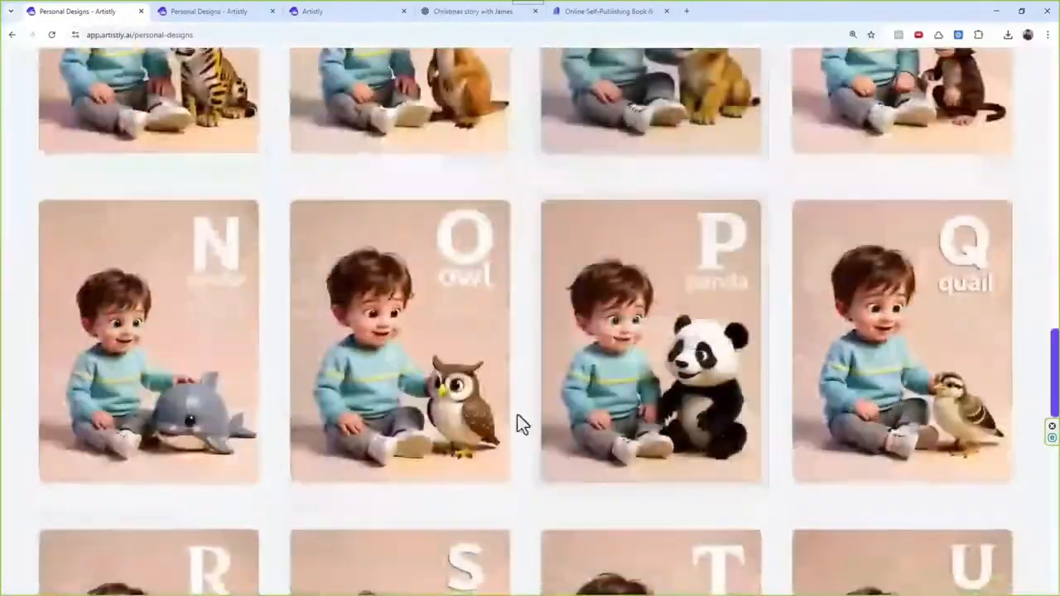
{"action": "scroll", "coordinate": [517, 415], "scroll_direction": "down", "scroll_amount": 8}
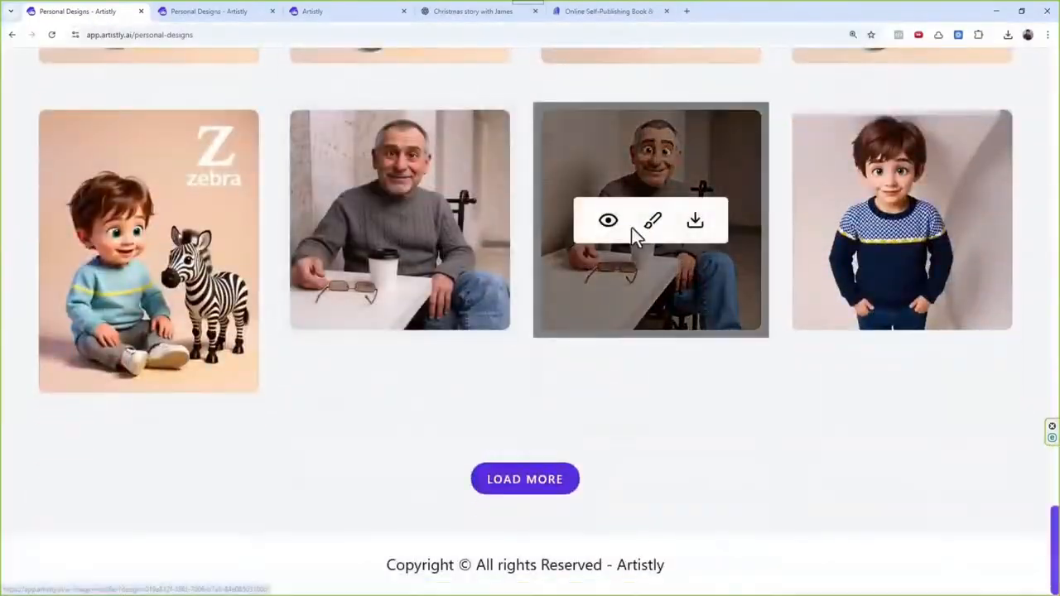
{"action": "left_click", "coordinate": [609, 222]}
{"action": "left_click_drag", "start_coordinate": [248, 497], "coordinate": [517, 513]}
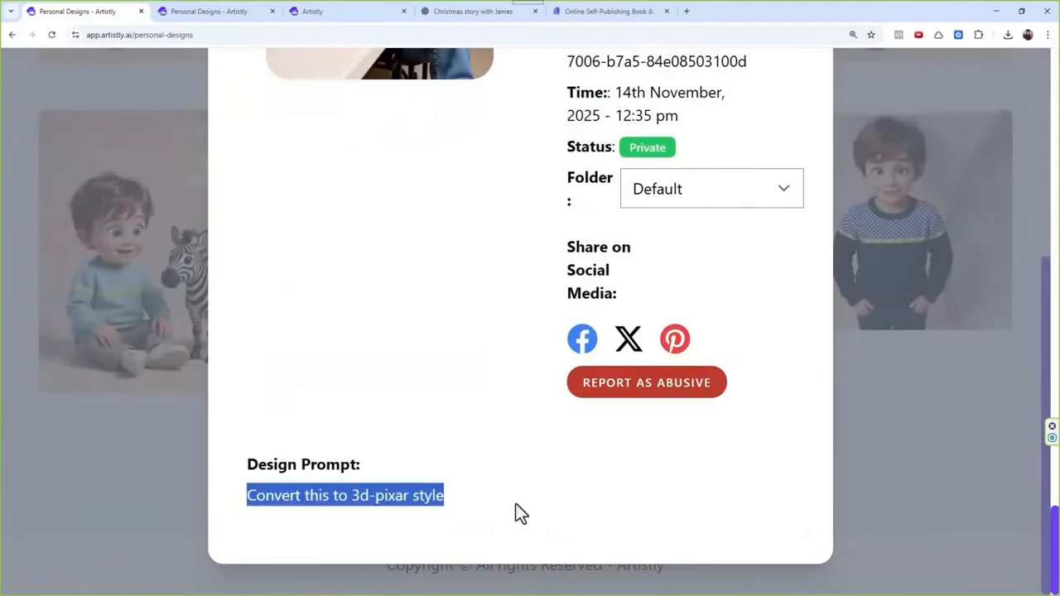
{"action": "scroll", "coordinate": [518, 492], "scroll_direction": "up", "scroll_amount": 5}
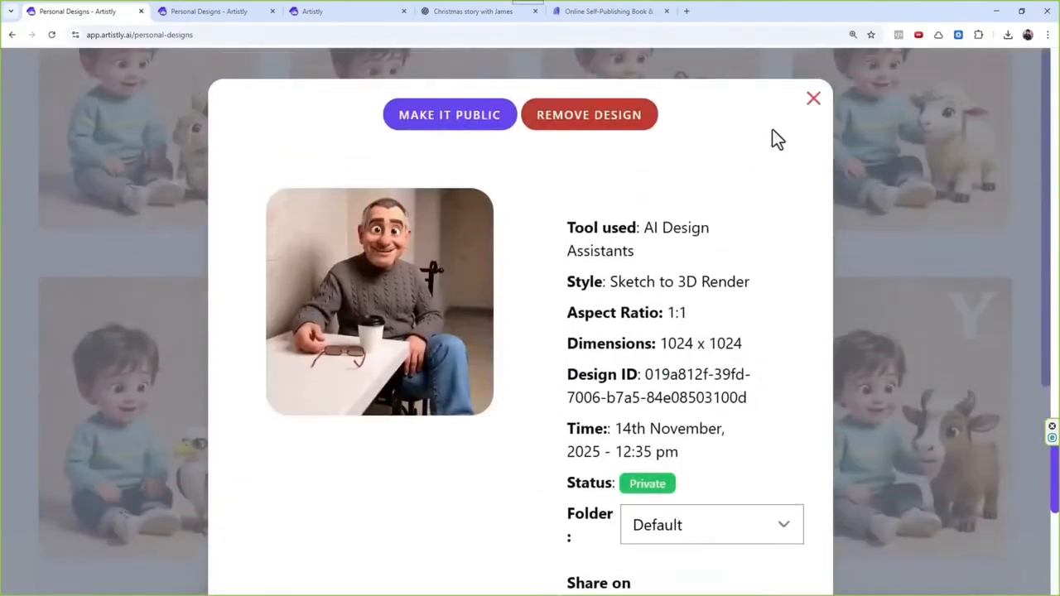
{"action": "left_click", "coordinate": [811, 101]}
Step: Open AI Design Assistants and bring its full set of tool categories into view
{"action": "scroll", "coordinate": [536, 414], "scroll_direction": "up", "scroll_amount": 20}
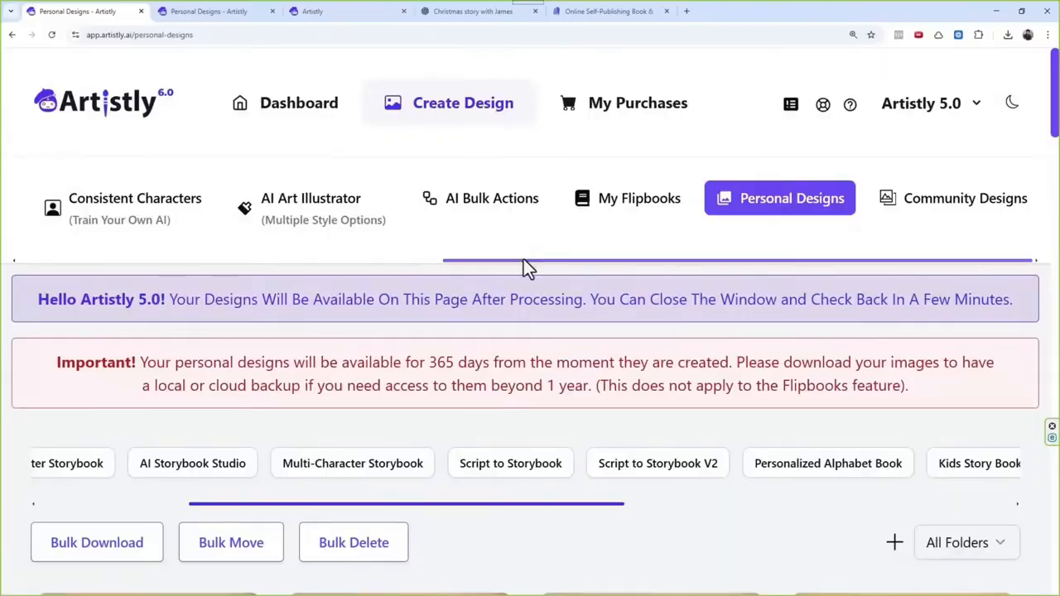
{"action": "left_click_drag", "start_coordinate": [524, 259], "coordinate": [185, 285]}
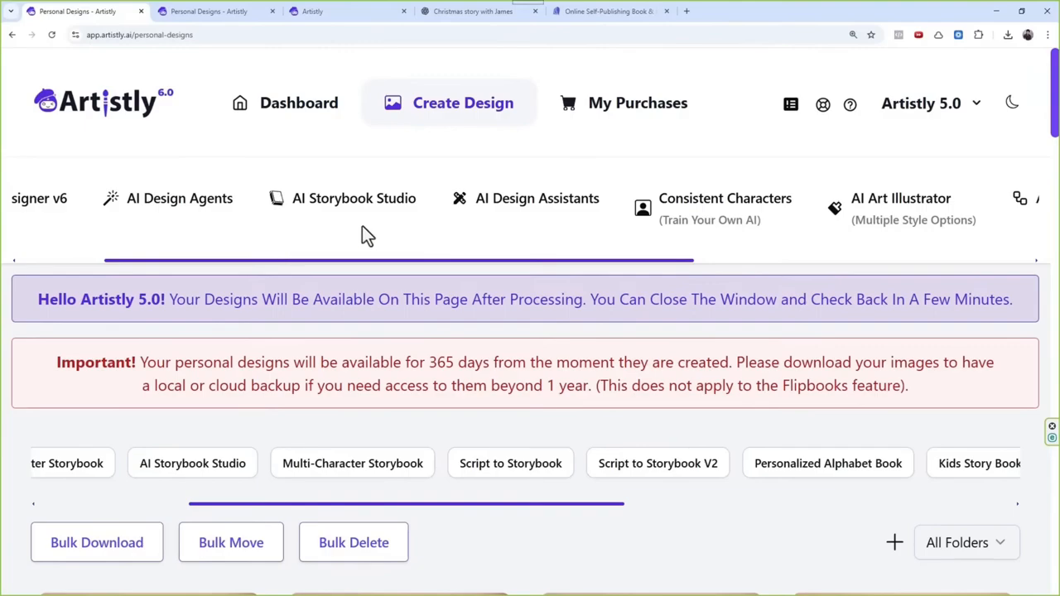
{"action": "left_click", "coordinate": [547, 219]}
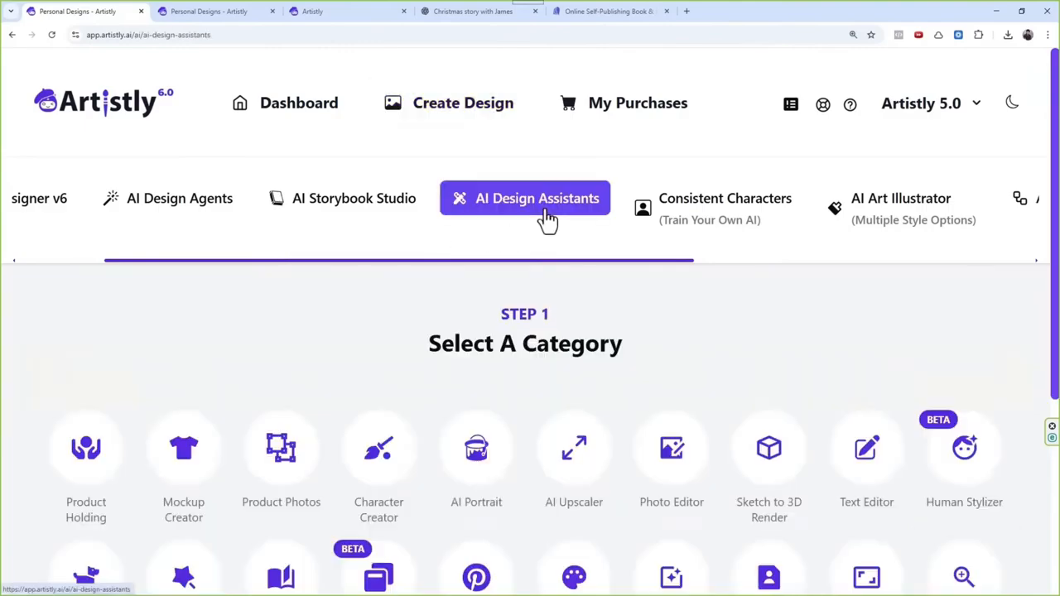
{"action": "scroll", "coordinate": [602, 313], "scroll_direction": "down", "scroll_amount": 2}
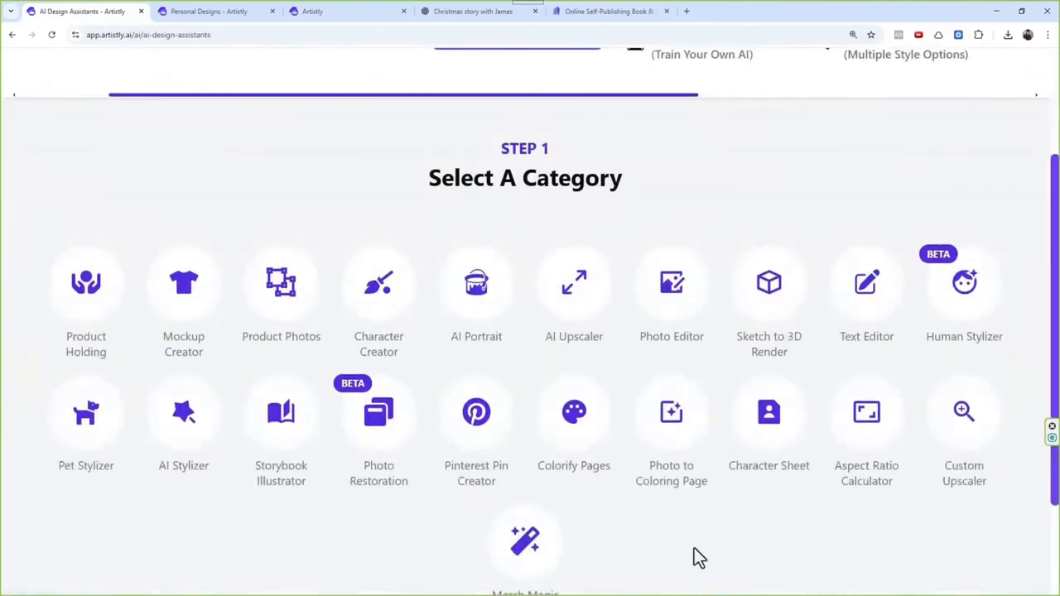
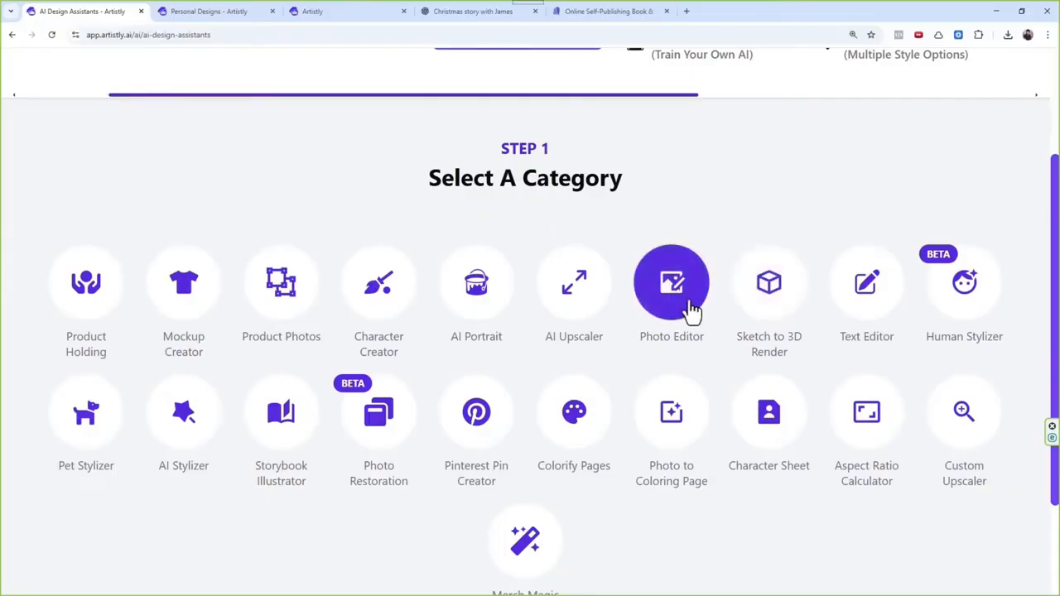
Step: Start the Photo Editor assistant and load the uploaded photo of the seated man in the grey sweater from the media library
{"action": "scroll", "coordinate": [692, 308], "scroll_direction": "up", "scroll_amount": 1}
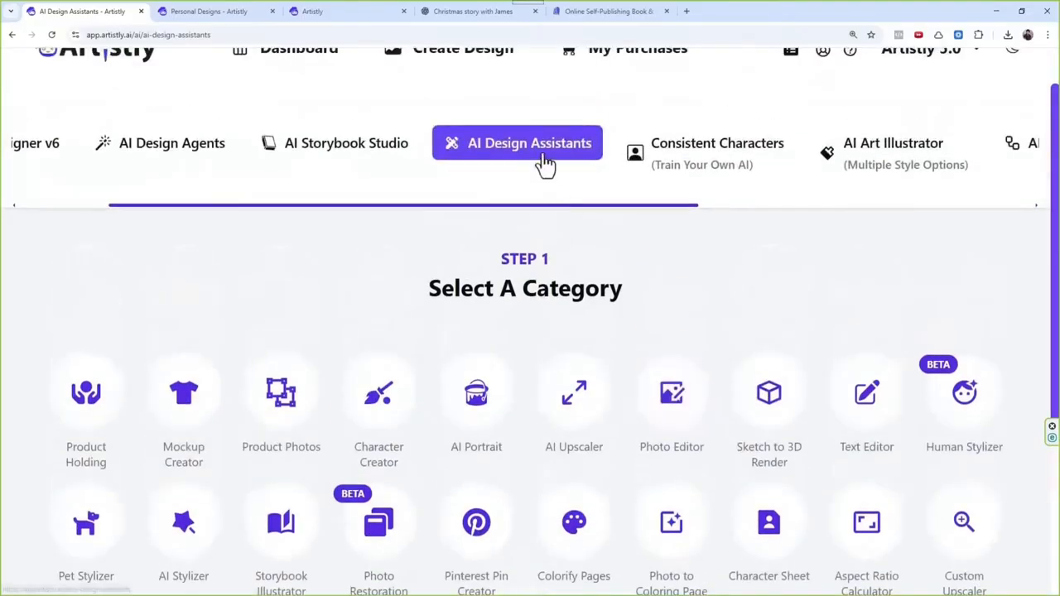
{"action": "left_click", "coordinate": [663, 391]}
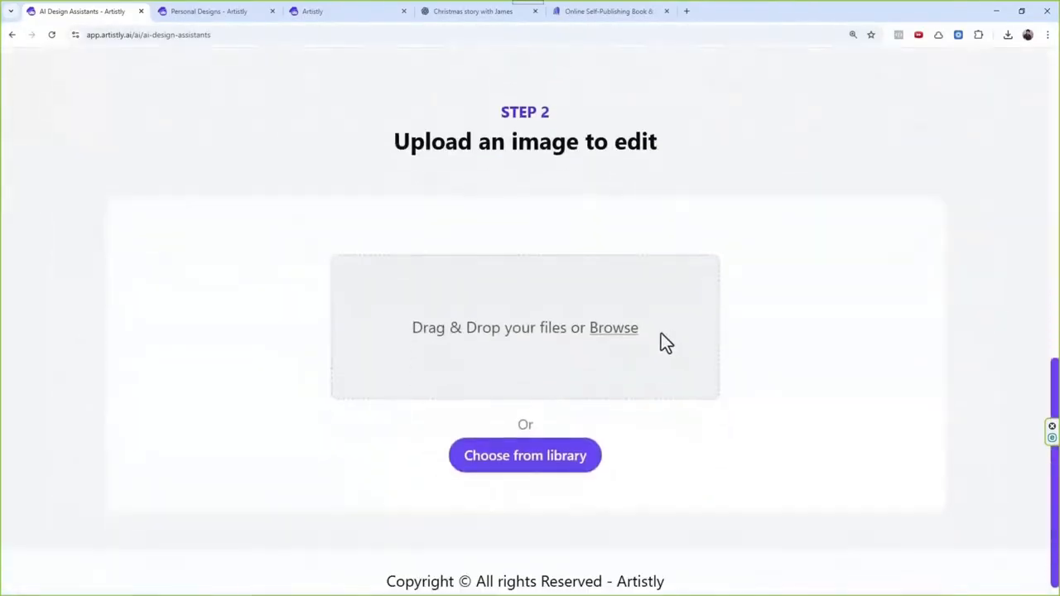
{"action": "left_click", "coordinate": [572, 445]}
{"action": "left_click", "coordinate": [142, 157]}
{"action": "left_click", "coordinate": [138, 233]}
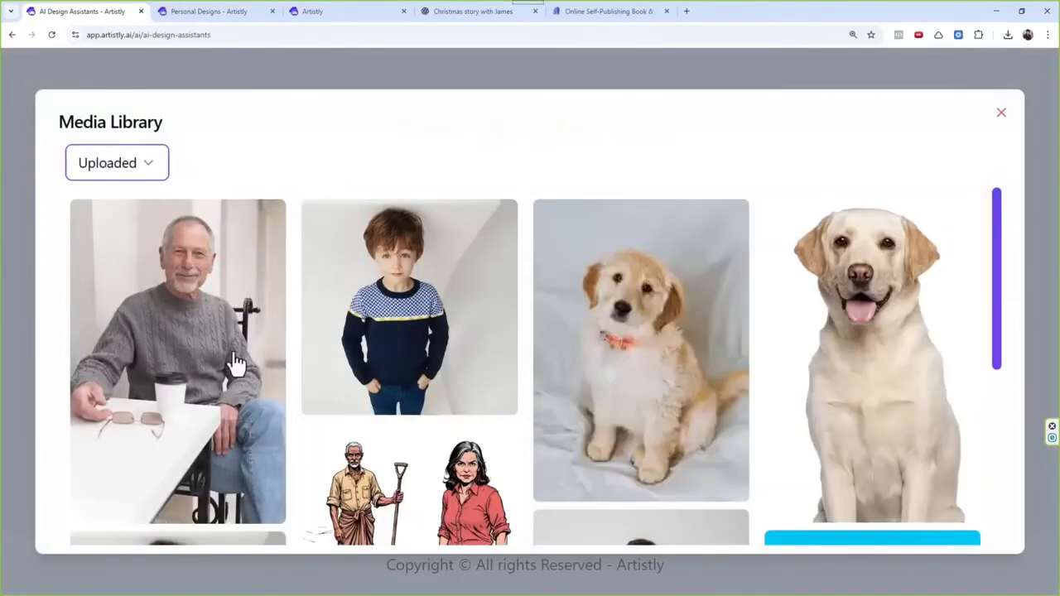
{"action": "left_click", "coordinate": [243, 273]}
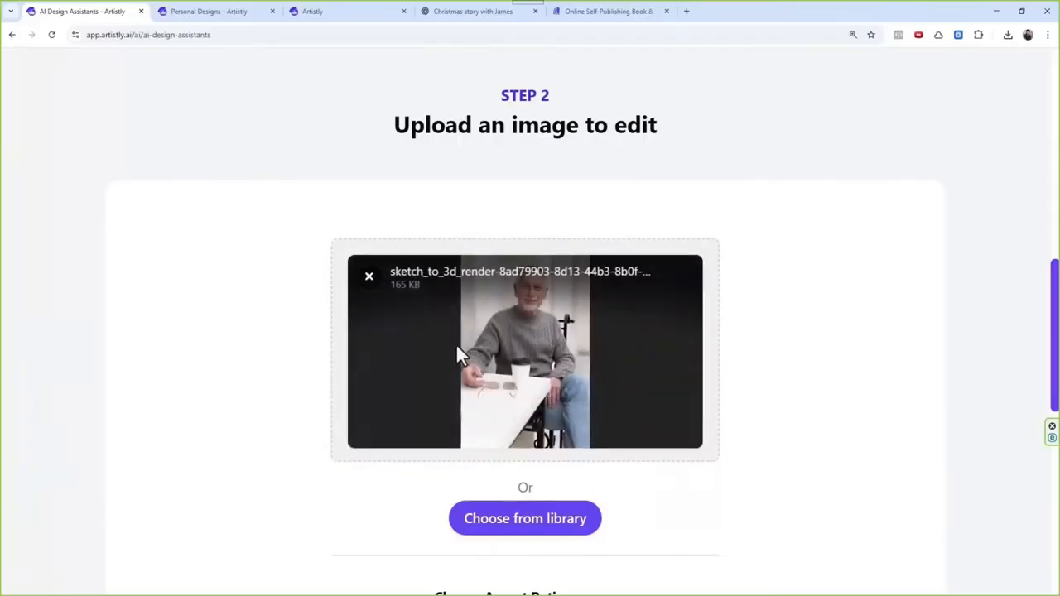
Step: Enter the edit prompt "Convert this to 3d-pixar style" for the seated man's photo and generate the image
{"action": "scroll", "coordinate": [497, 332], "scroll_direction": "down", "scroll_amount": 5}
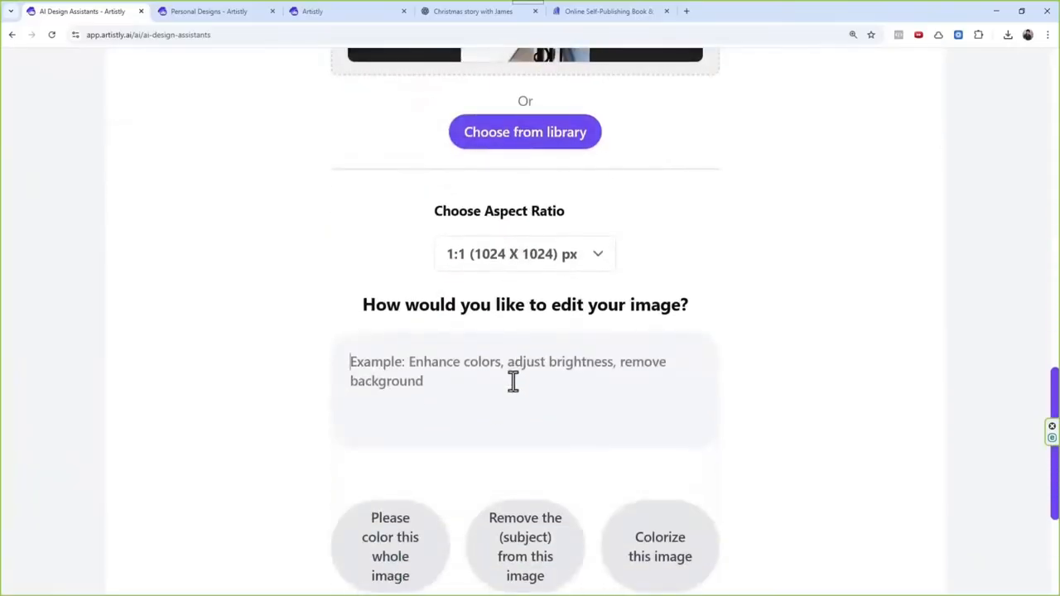
{"action": "type", "text": "Convert this to 3d-pixar style"}
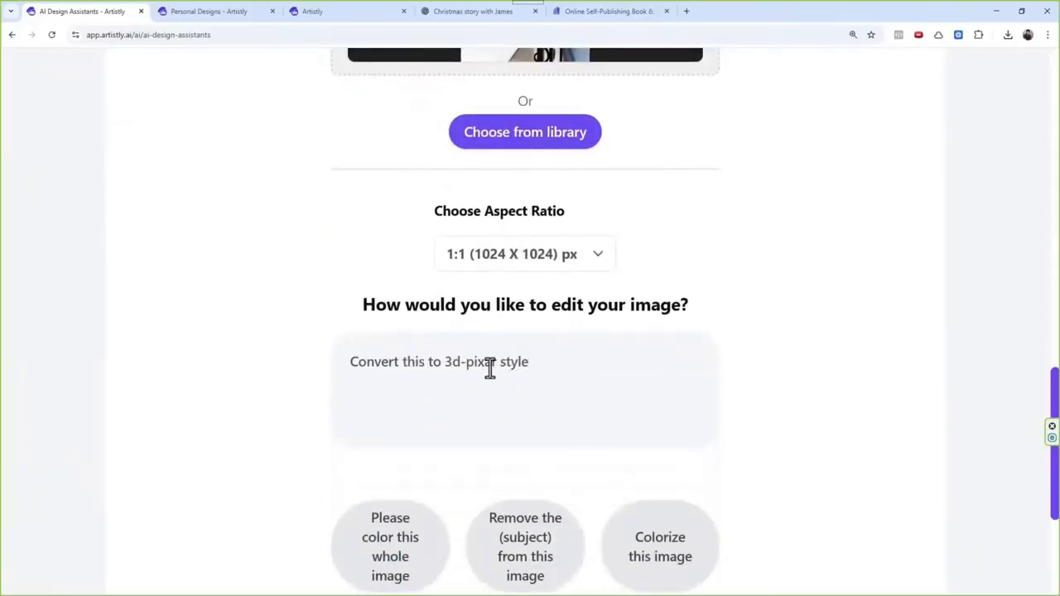
{"action": "scroll", "coordinate": [613, 331], "scroll_direction": "down", "scroll_amount": 2}
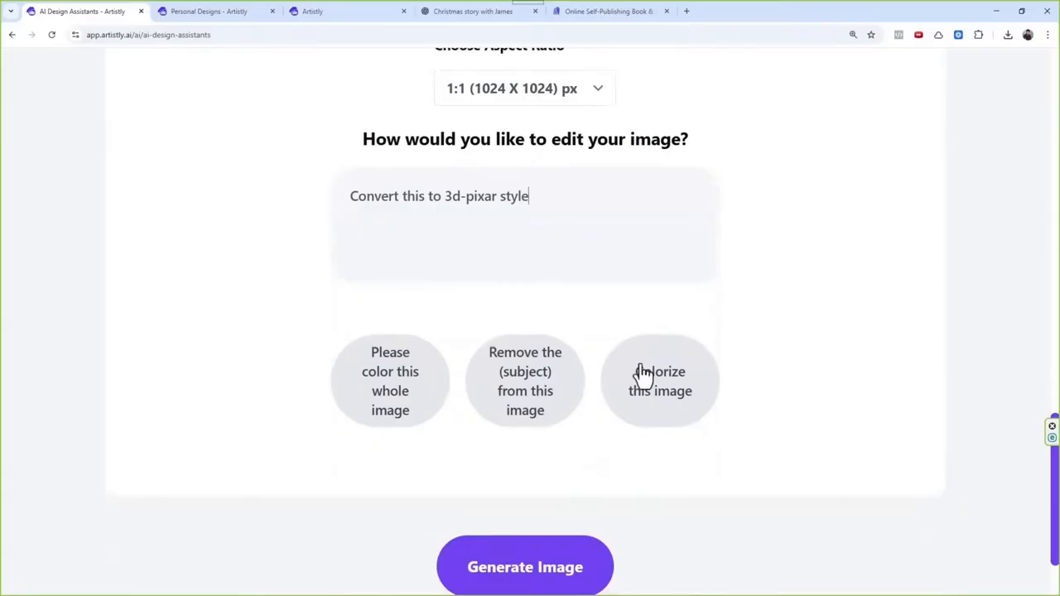
{"action": "left_click", "coordinate": [576, 563]}
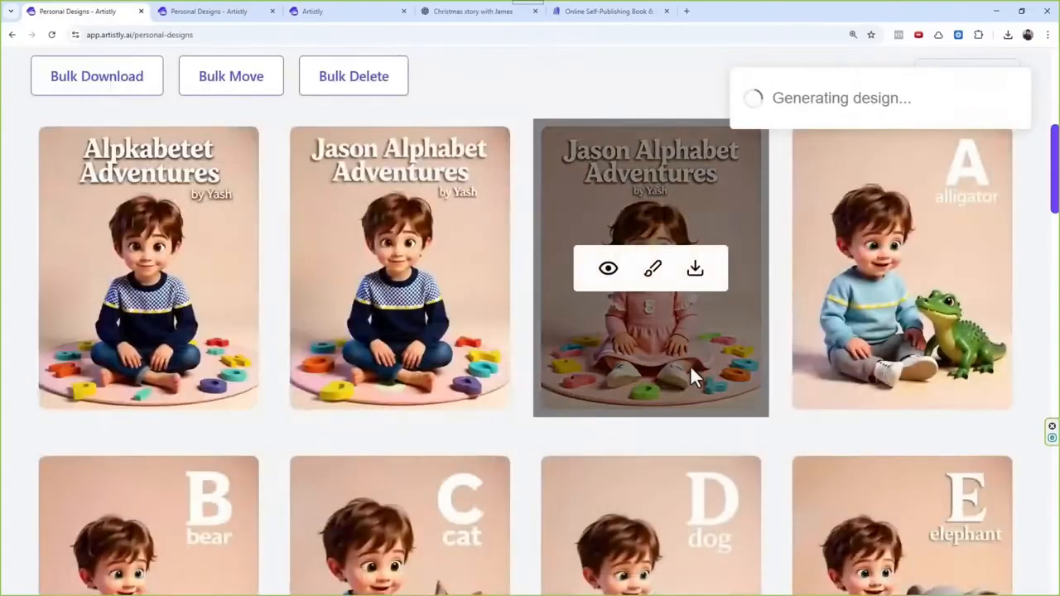
Step: Return to AI Design Assistants, start Sketch to 3D Render and load the uploaded photo of the seated man in the grey sweater
{"action": "scroll", "coordinate": [689, 404], "scroll_direction": "up", "scroll_amount": 3}
{"action": "scroll", "coordinate": [694, 384], "scroll_direction": "up", "scroll_amount": 2}
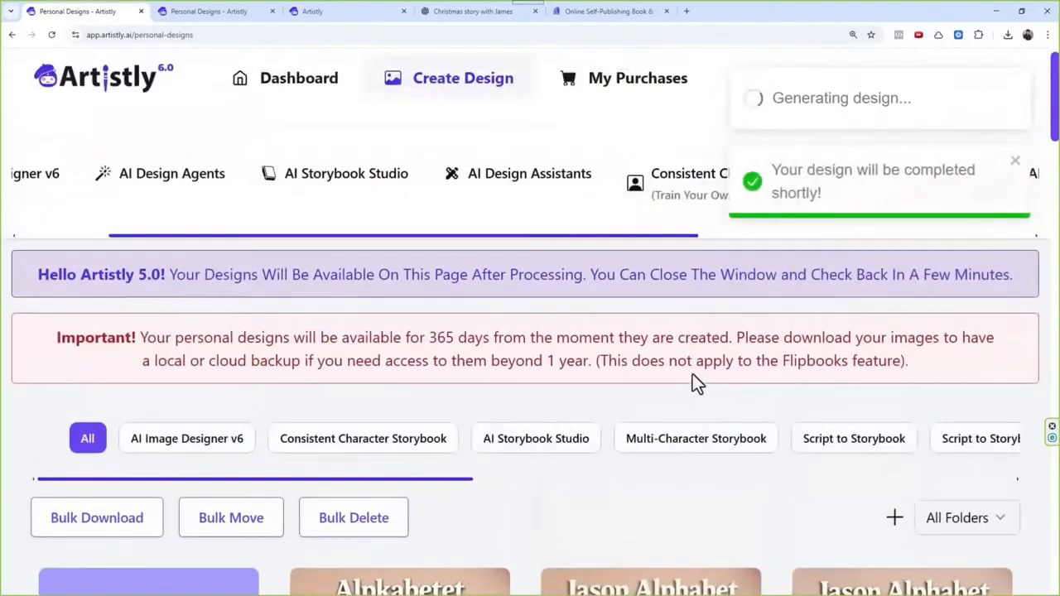
{"action": "left_click", "coordinate": [557, 197]}
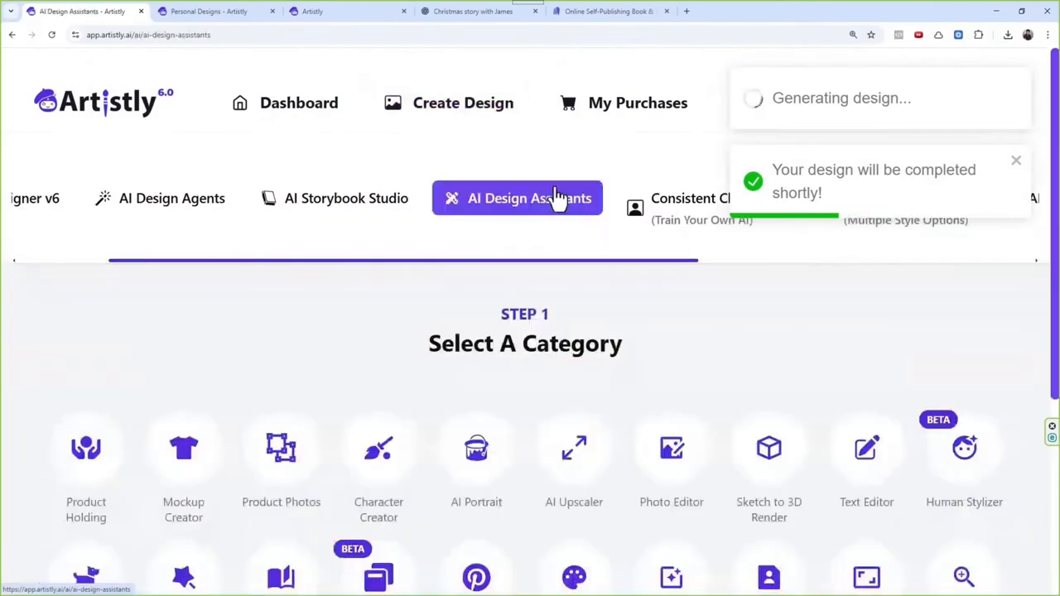
{"action": "left_click", "coordinate": [767, 448]}
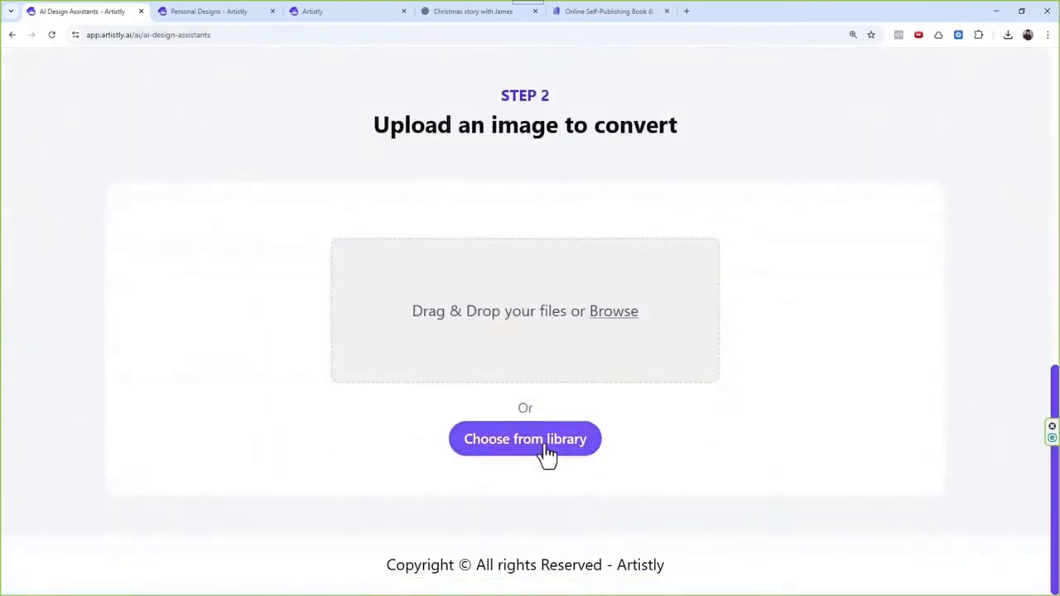
{"action": "left_click", "coordinate": [545, 447]}
{"action": "left_click", "coordinate": [157, 170]}
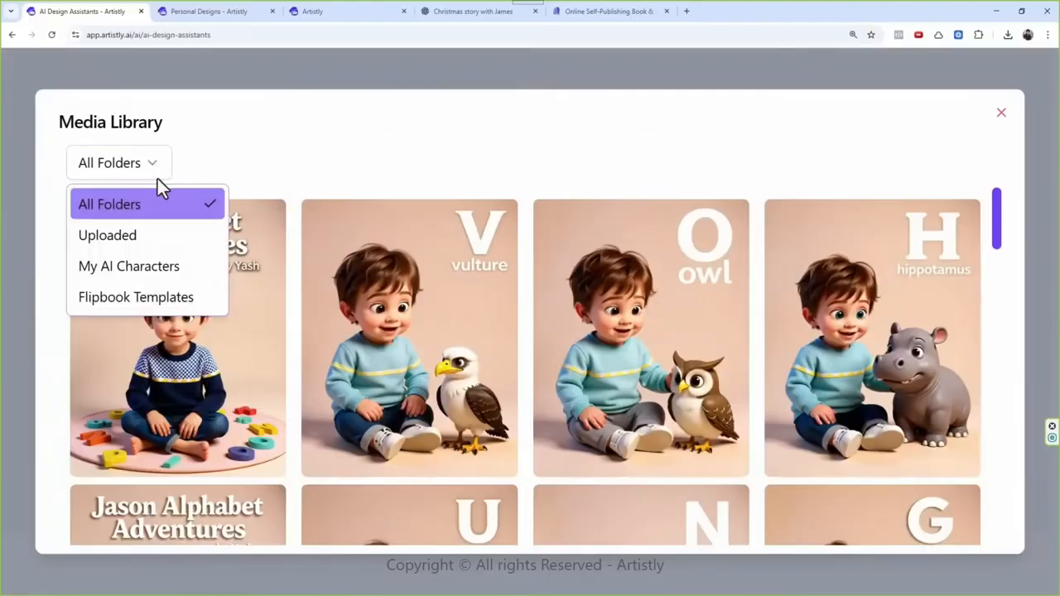
{"action": "left_click", "coordinate": [163, 247]}
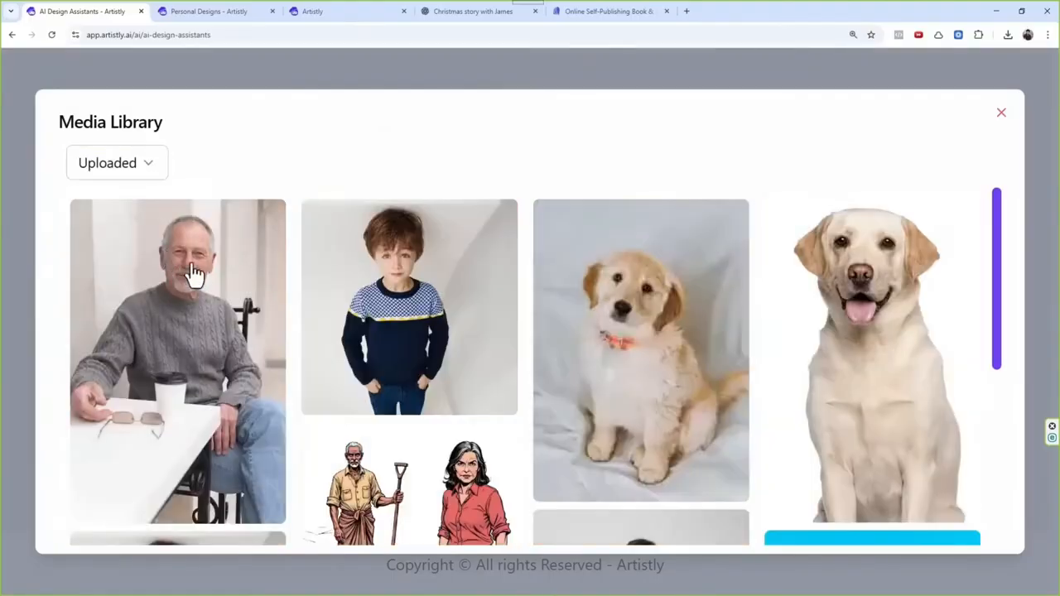
{"action": "left_click", "coordinate": [194, 277]}
Step: Replace the default conversion prompt with "Convert this to 3d-pixar style" and generate the 3D render of the seated man
{"action": "scroll", "coordinate": [535, 307], "scroll_direction": "down", "scroll_amount": 3}
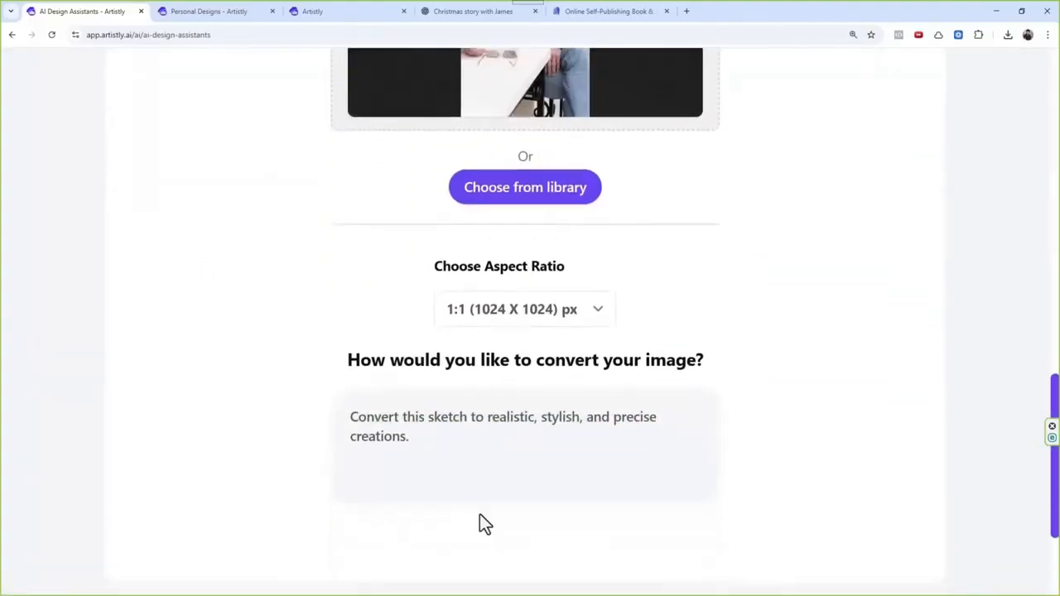
{"action": "left_click", "coordinate": [480, 452]}
{"action": "key", "text": "ctrl+a"}
{"action": "key", "text": "BackSpace"}
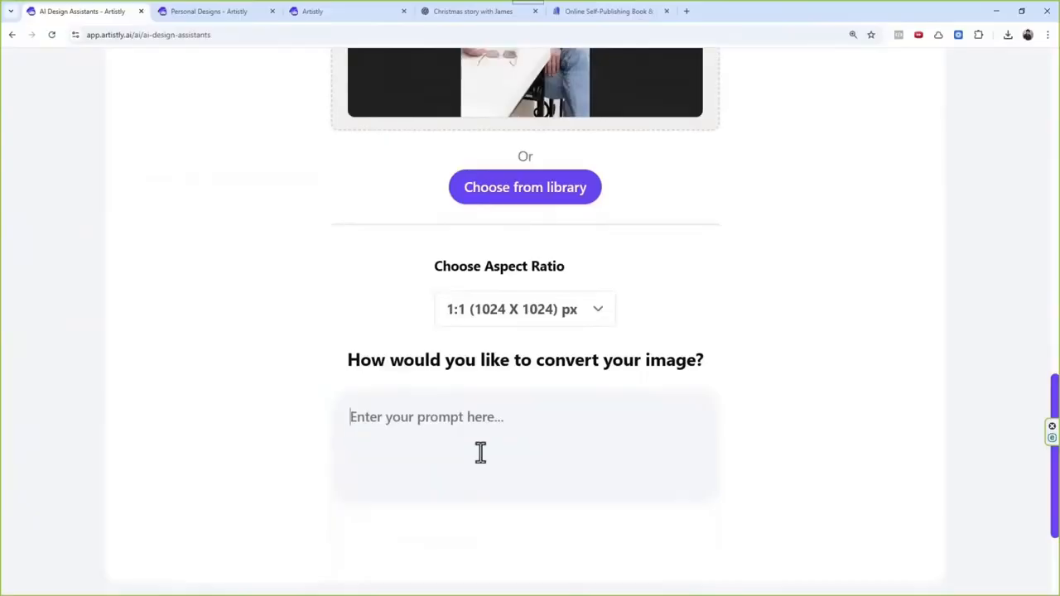
{"action": "type", "text": "Convert this to 3d-pixar style"}
{"action": "scroll", "coordinate": [572, 398], "scroll_direction": "down", "scroll_amount": 1}
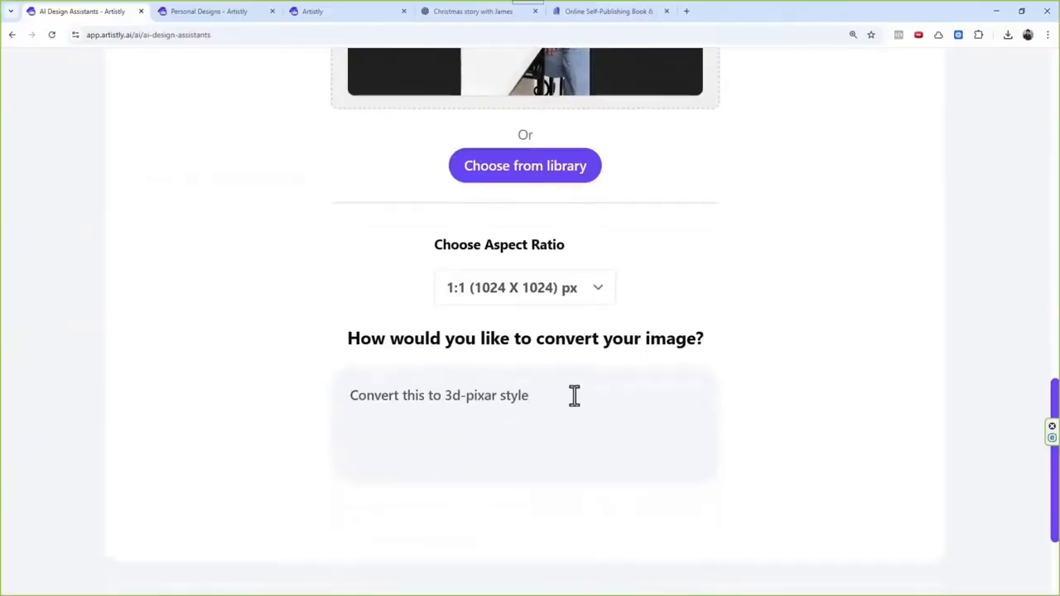
{"action": "scroll", "coordinate": [599, 373], "scroll_direction": "up", "scroll_amount": 3}
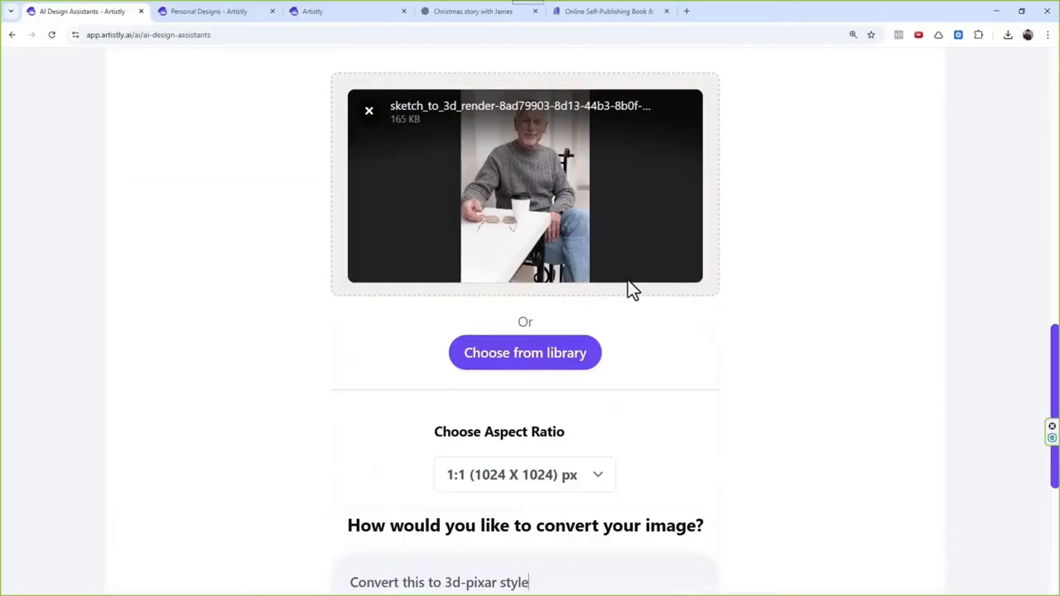
{"action": "scroll", "coordinate": [673, 313], "scroll_direction": "down", "scroll_amount": 3}
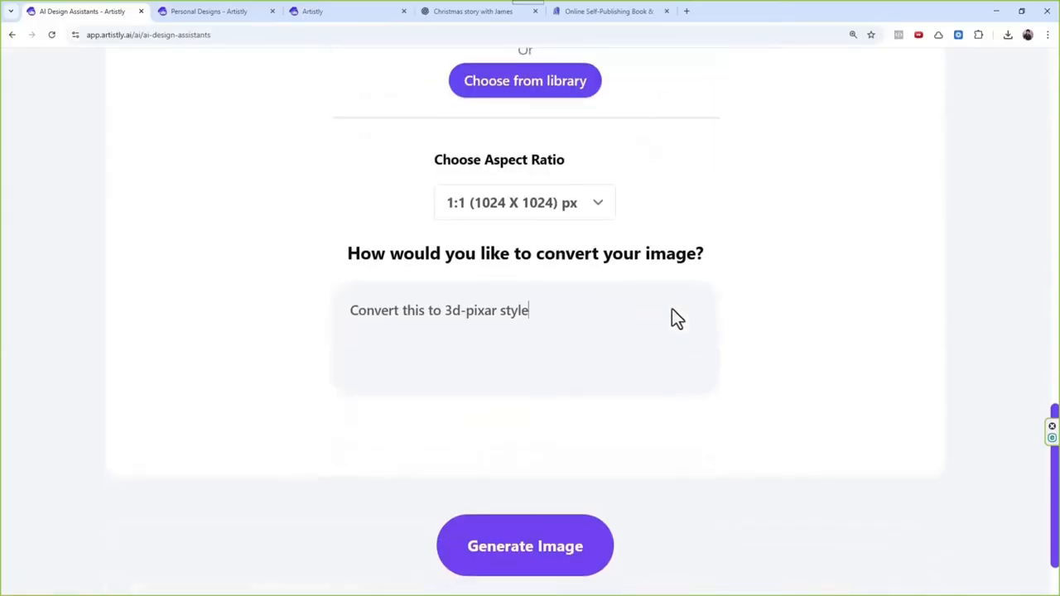
{"action": "left_click", "coordinate": [555, 553]}
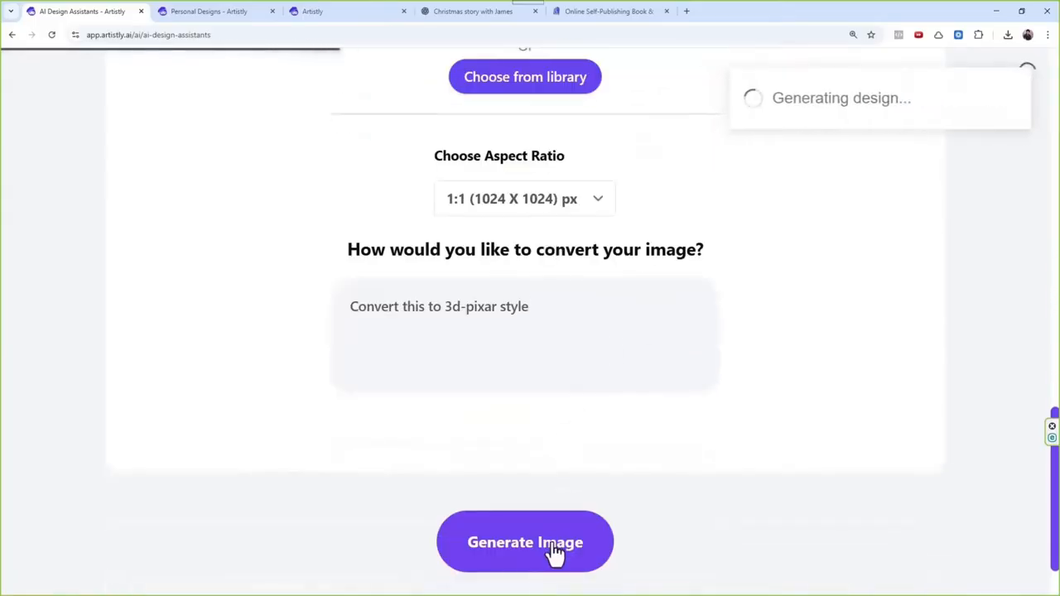
Step: Examine the tool and style listed in the details of the finished seated man design, and close them
{"action": "scroll", "coordinate": [389, 340], "scroll_direction": "up", "scroll_amount": 2}
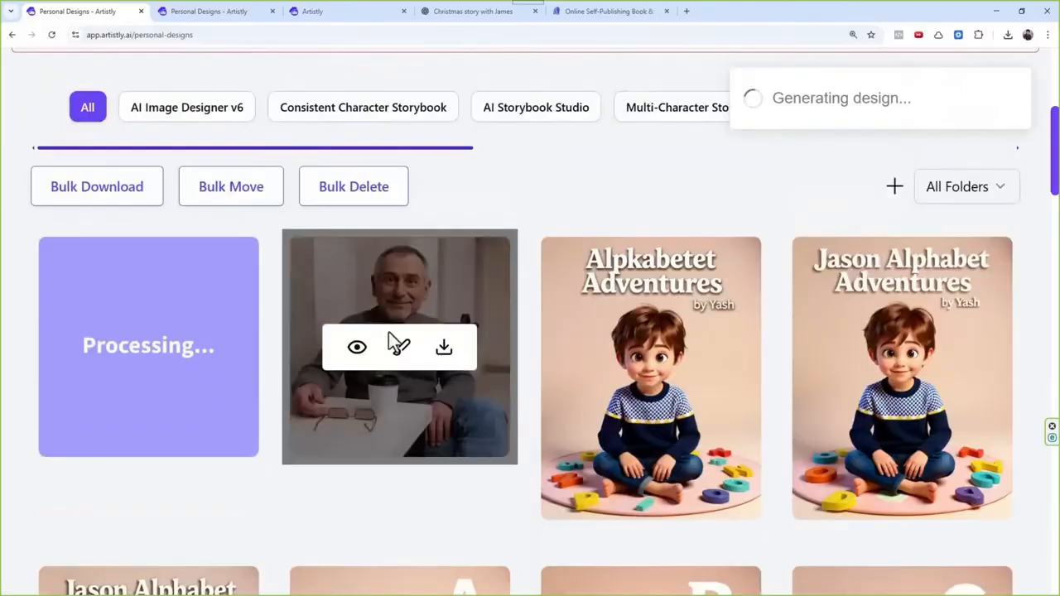
{"action": "left_click", "coordinate": [354, 358]}
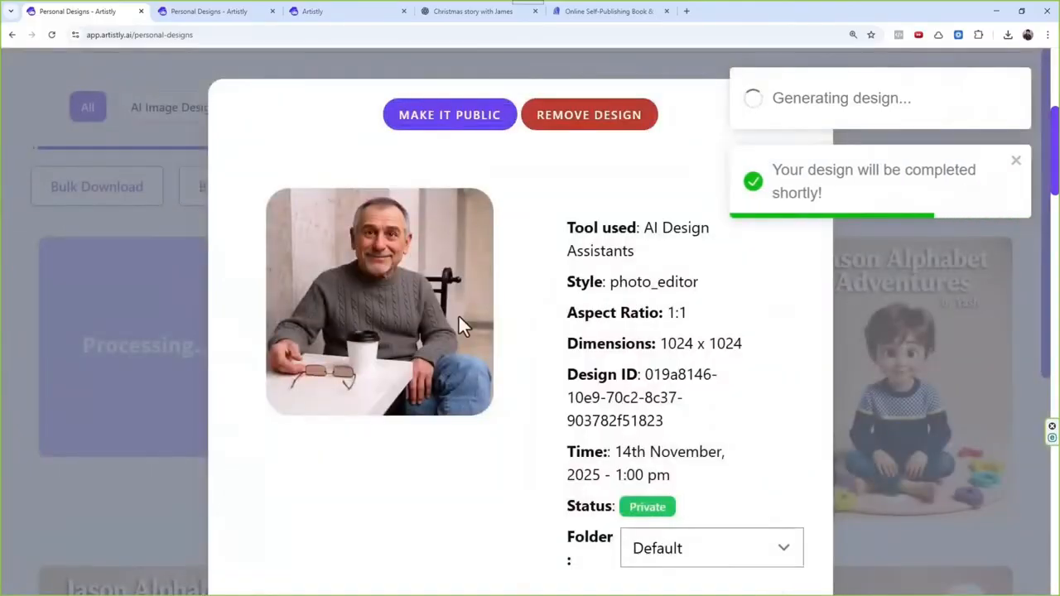
{"action": "left_click_drag", "start_coordinate": [611, 283], "coordinate": [701, 283]}
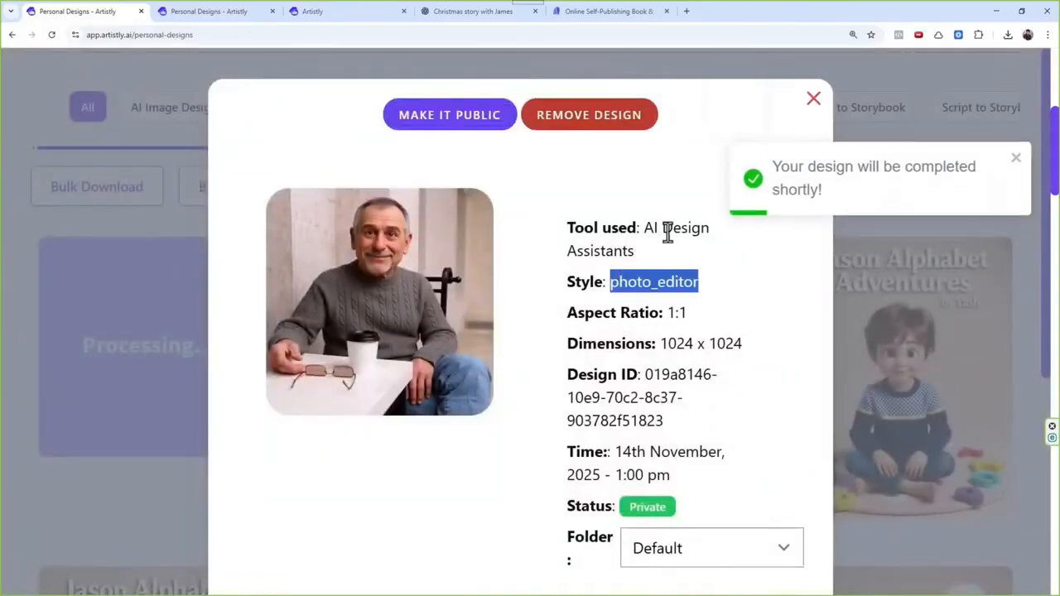
{"action": "left_click_drag", "start_coordinate": [662, 229], "coordinate": [634, 253]}
{"action": "left_click", "coordinate": [815, 99]}
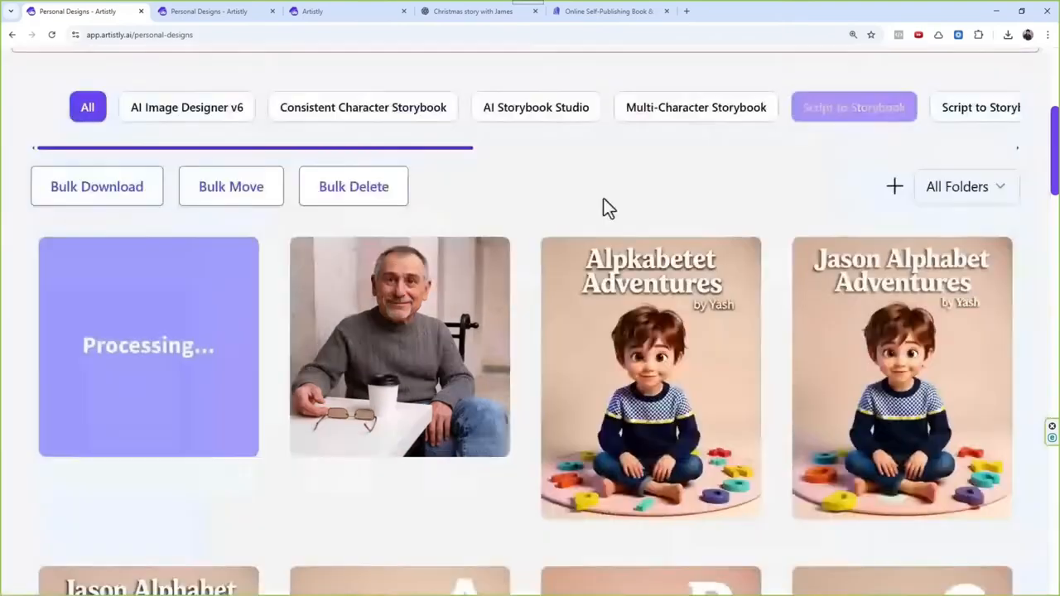
Step: Check the style listed in the details of the design still being processed, and close them
{"action": "mouse_move", "coordinate": [156, 352]}
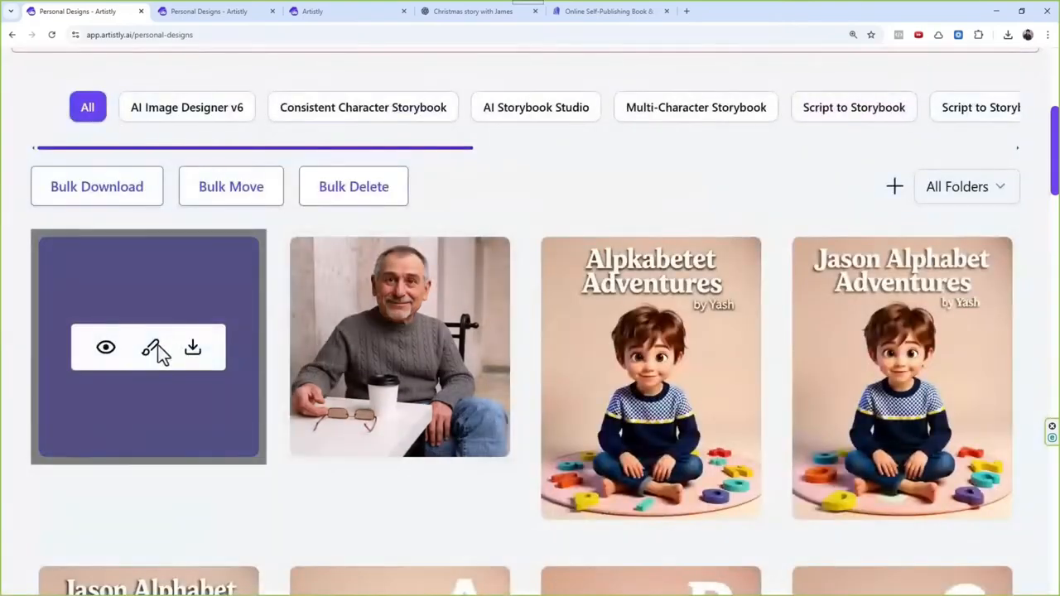
{"action": "left_click", "coordinate": [108, 357]}
{"action": "left_click_drag", "start_coordinate": [640, 282], "coordinate": [736, 281]}
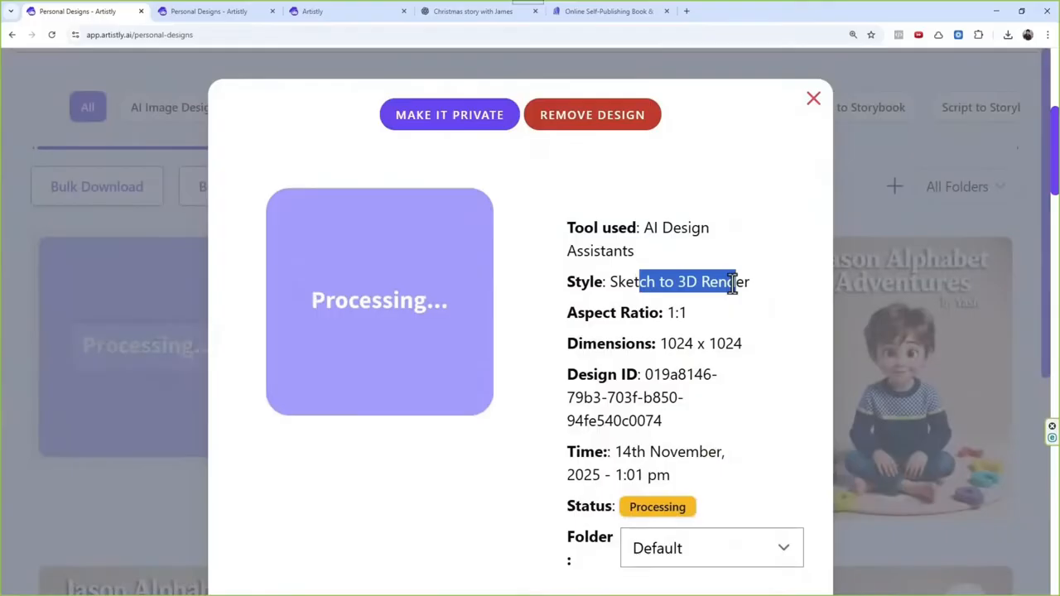
{"action": "left_click", "coordinate": [813, 99]}
Step: Return to AI Design Assistants, start Photo Editor and load the uploaded photo of the boy in the navy patterned sweater
{"action": "scroll", "coordinate": [511, 420], "scroll_direction": "up", "scroll_amount": 3}
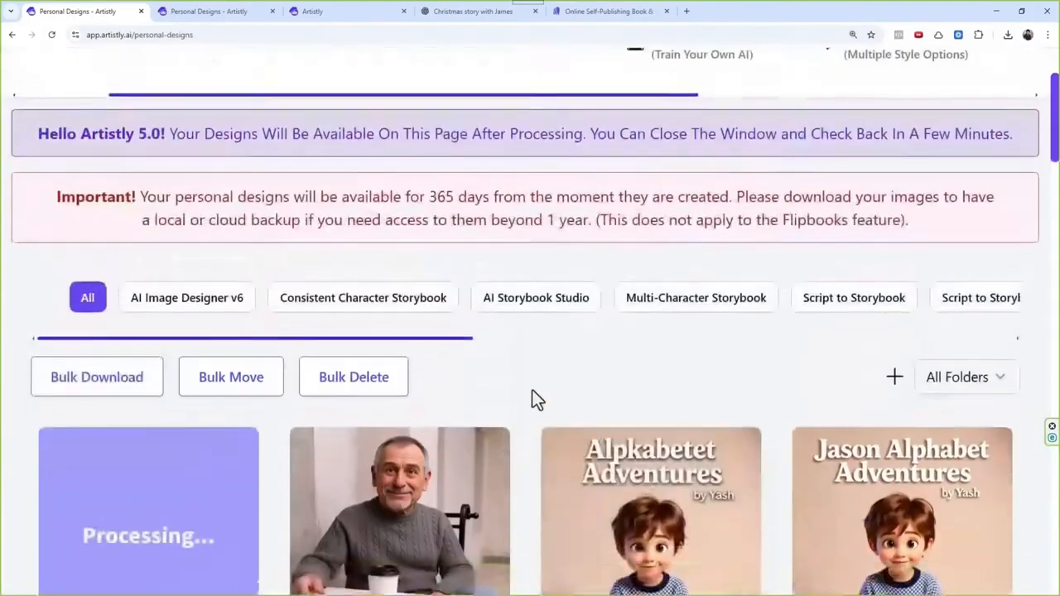
{"action": "scroll", "coordinate": [533, 390], "scroll_direction": "down", "scroll_amount": 2}
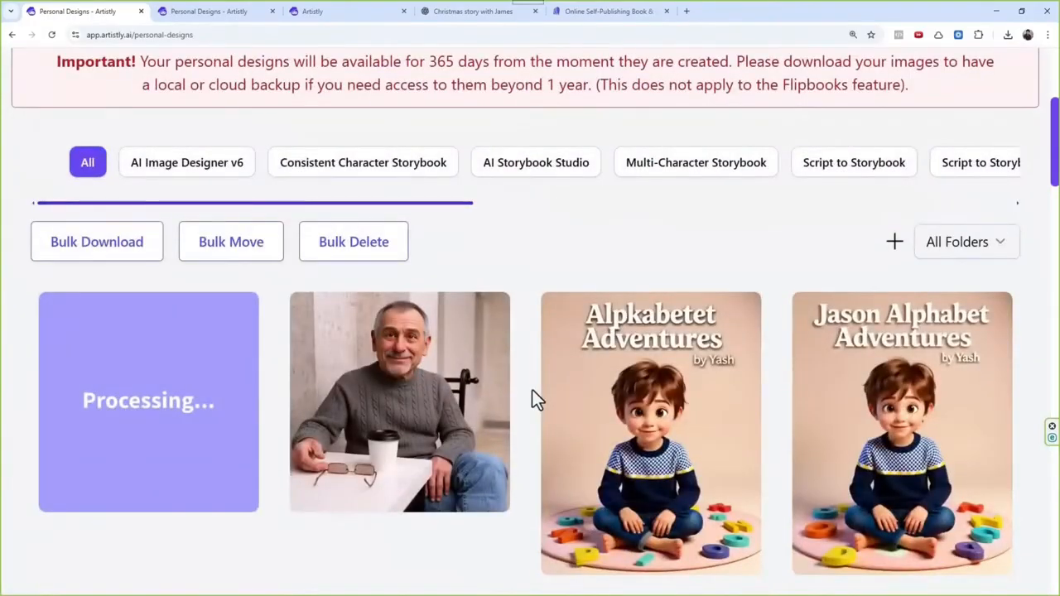
{"action": "scroll", "coordinate": [533, 390], "scroll_direction": "up", "scroll_amount": 1}
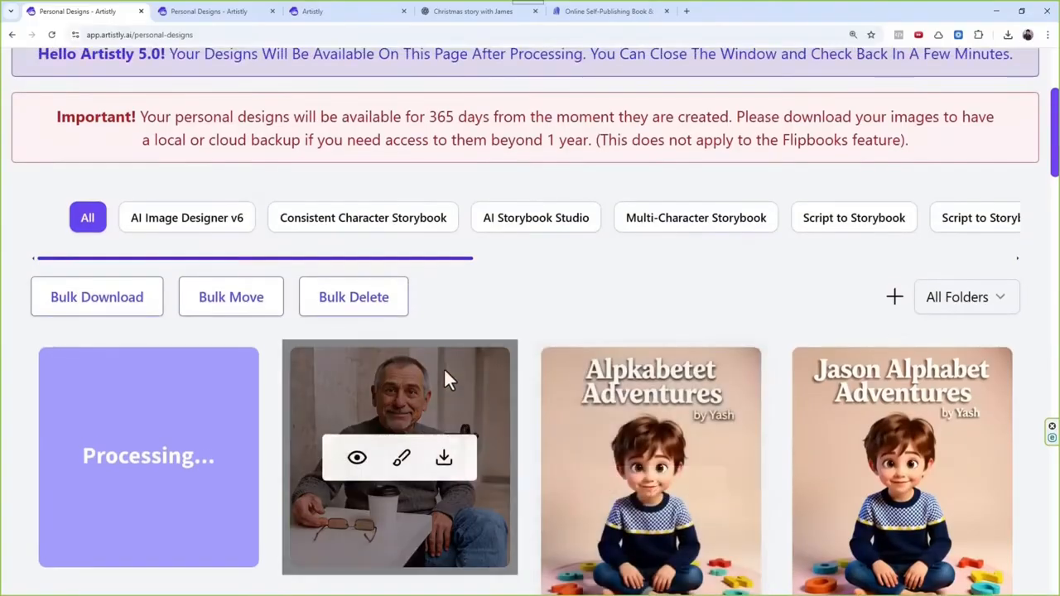
{"action": "scroll", "coordinate": [464, 373], "scroll_direction": "up", "scroll_amount": 2}
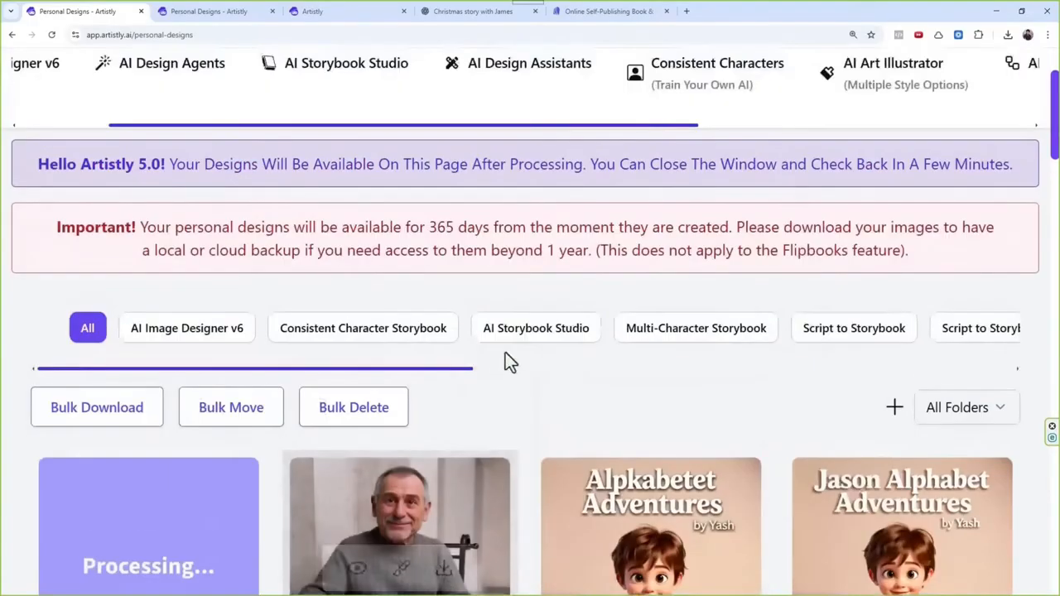
{"action": "left_click", "coordinate": [555, 77]}
{"action": "scroll", "coordinate": [584, 360], "scroll_direction": "down", "scroll_amount": 1}
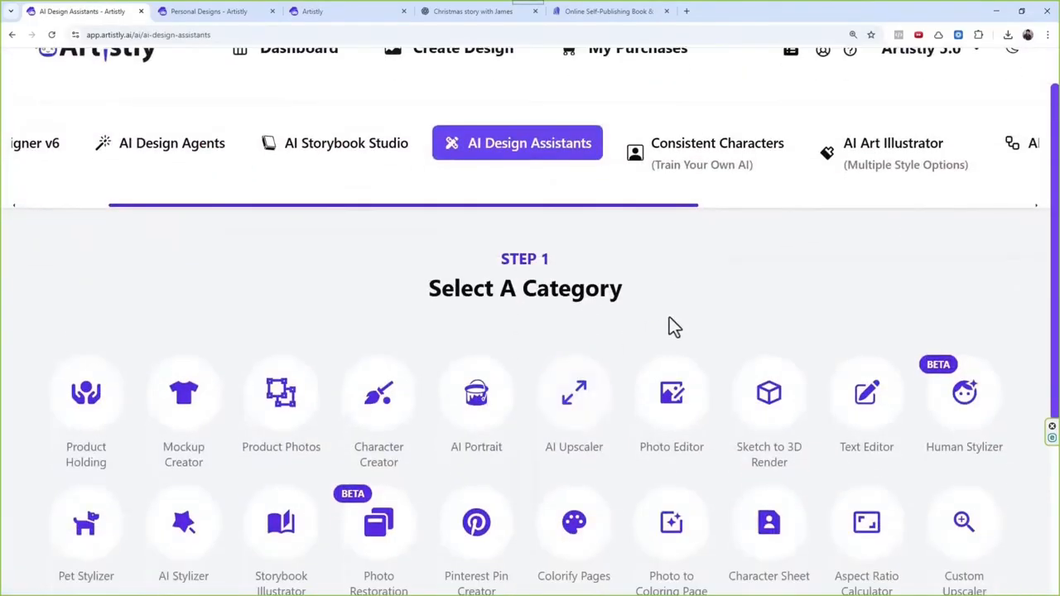
{"action": "left_click", "coordinate": [692, 402]}
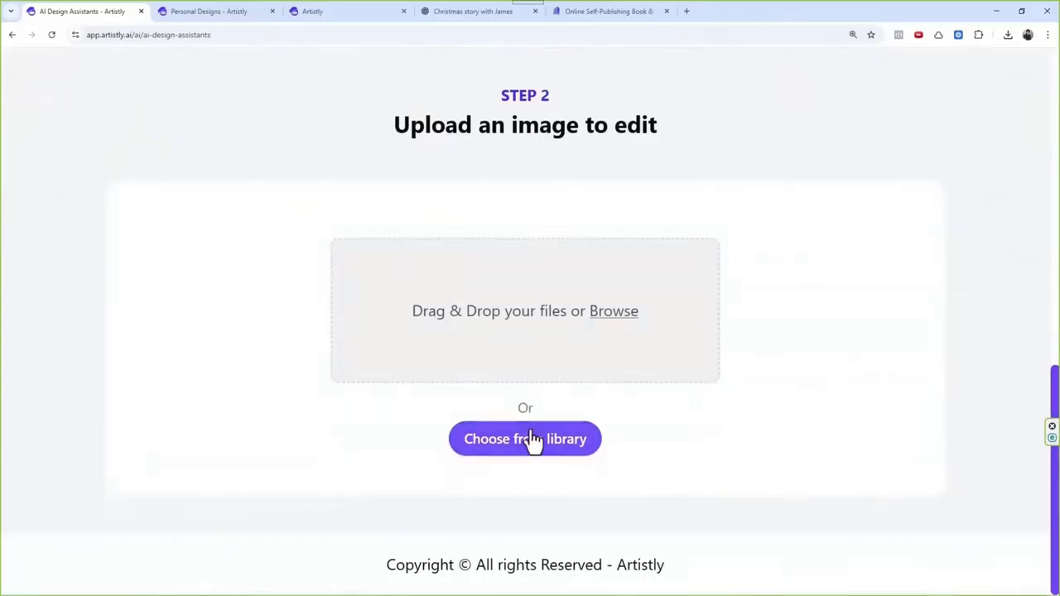
{"action": "left_click", "coordinate": [533, 439]}
{"action": "left_click", "coordinate": [149, 164]}
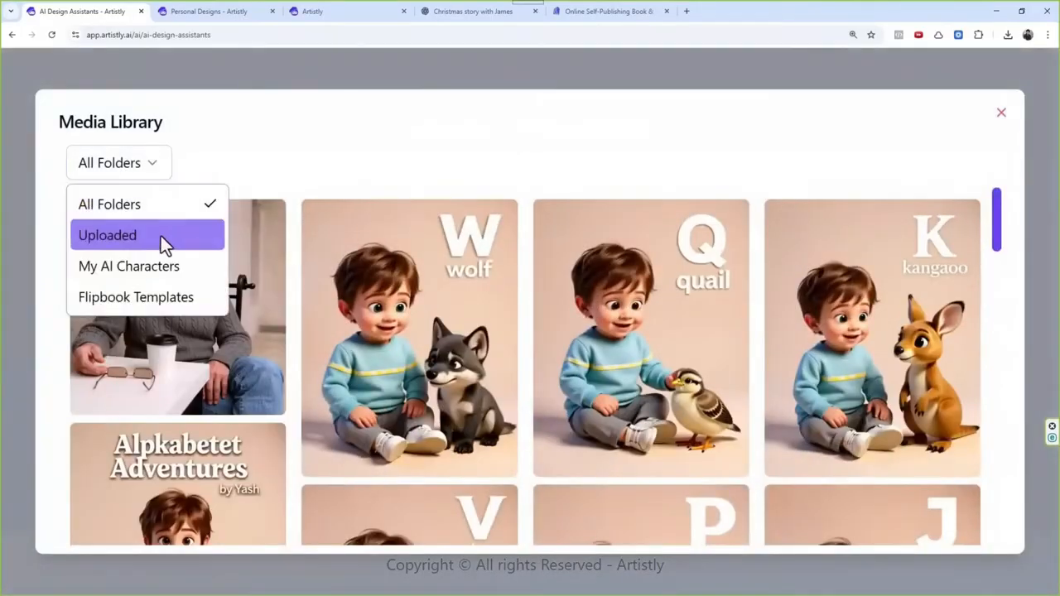
{"action": "left_click", "coordinate": [161, 236]}
{"action": "left_click", "coordinate": [398, 289]}
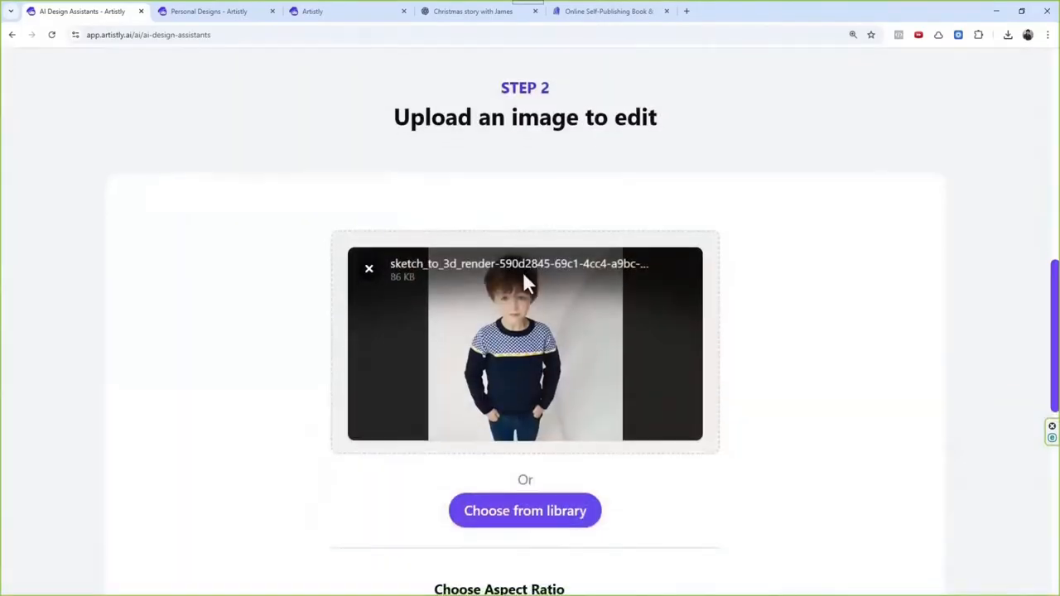
Step: Enter the edit prompt "Convert this to 3d-pixar style" for the boy's photo and generate the image
{"action": "scroll", "coordinate": [524, 274], "scroll_direction": "down", "scroll_amount": 3}
{"action": "left_click", "coordinate": [495, 490]}
{"action": "type", "text": "Convert this to 3d-pixar style"}
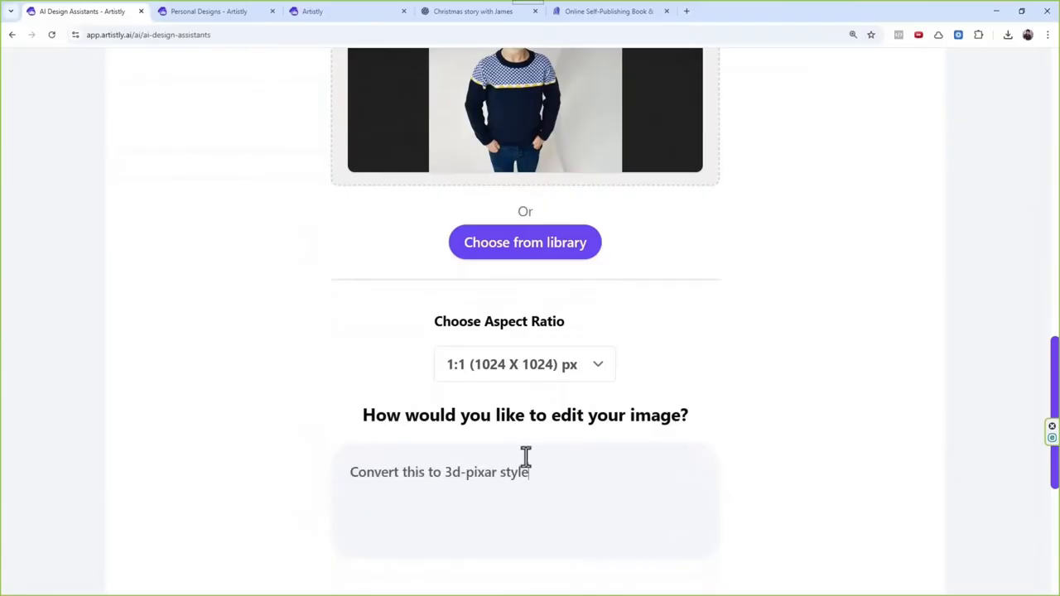
{"action": "scroll", "coordinate": [525, 456], "scroll_direction": "down", "scroll_amount": 4}
{"action": "left_click", "coordinate": [522, 512]}
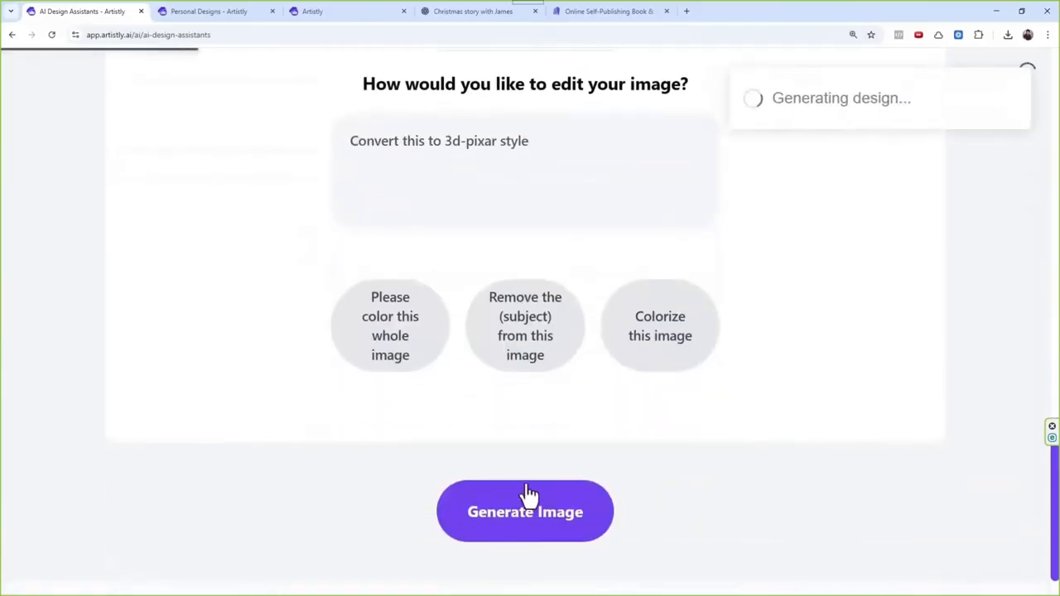
{"action": "scroll", "coordinate": [579, 373], "scroll_direction": "up", "scroll_amount": 2}
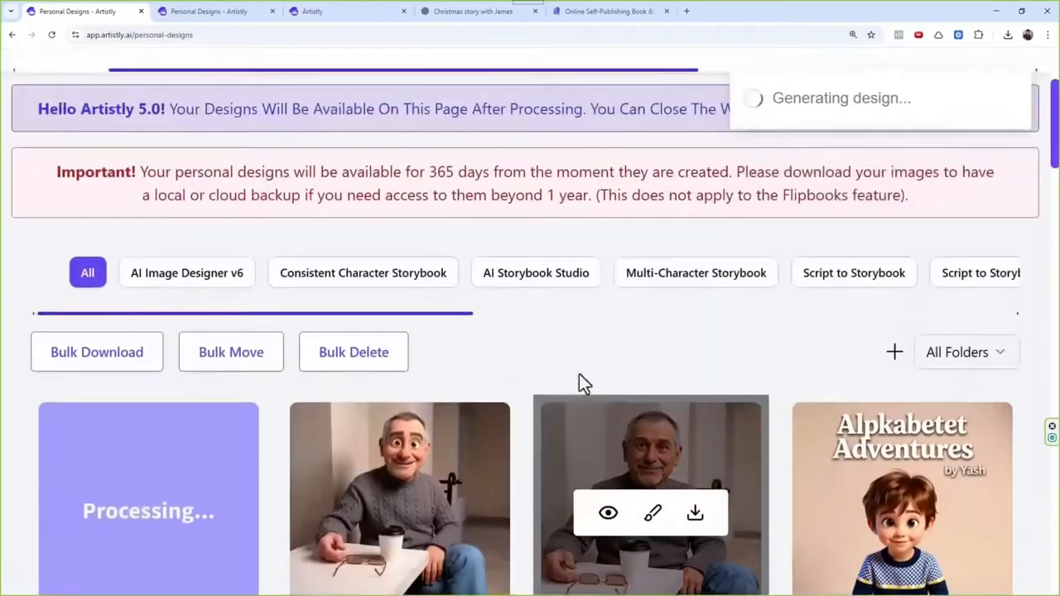
{"action": "left_click", "coordinate": [546, 73]}
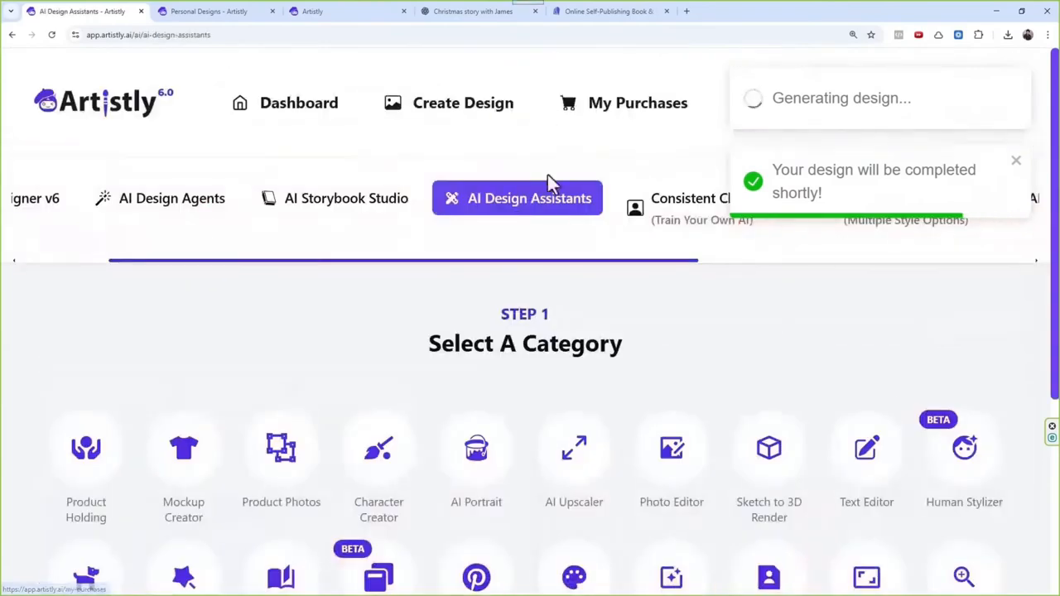
{"action": "left_click", "coordinate": [764, 448]}
{"action": "scroll", "coordinate": [750, 405], "scroll_direction": "up", "scroll_amount": 8}
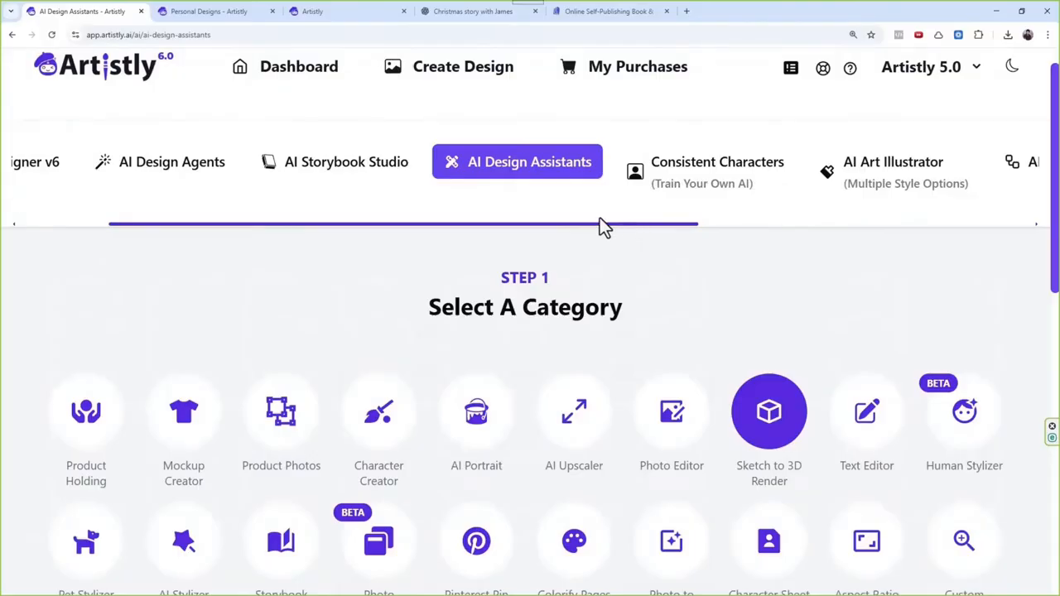
Step: Open Personal Designs, check the tool and style in the details of the boy design still being processed, and close them
{"action": "left_click_drag", "start_coordinate": [613, 225], "coordinate": [937, 225]}
{"action": "left_click", "coordinate": [792, 163]}
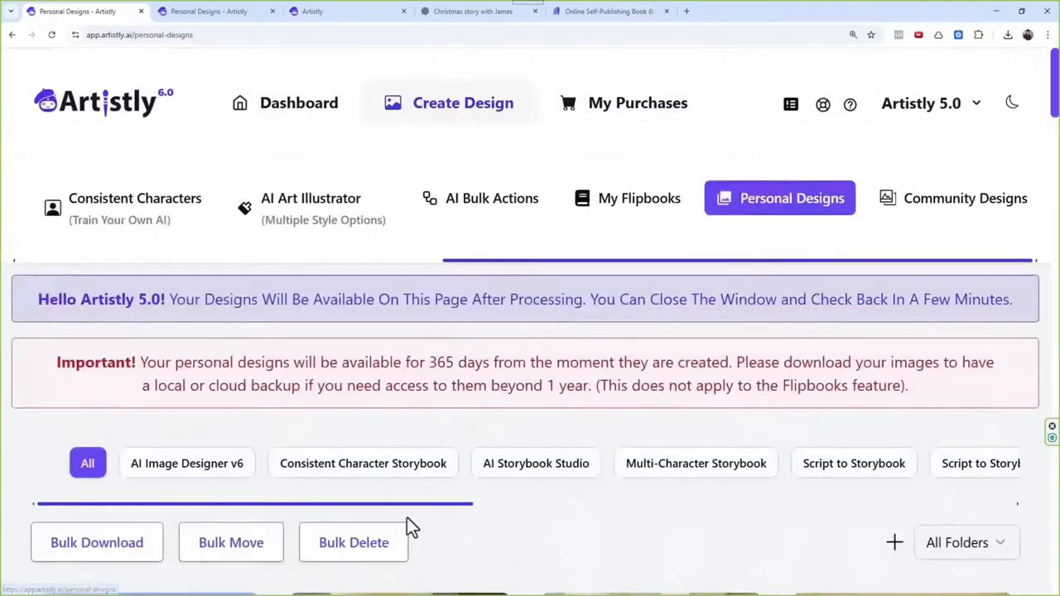
{"action": "scroll", "coordinate": [407, 517], "scroll_direction": "down", "scroll_amount": 4}
{"action": "left_click", "coordinate": [108, 377]}
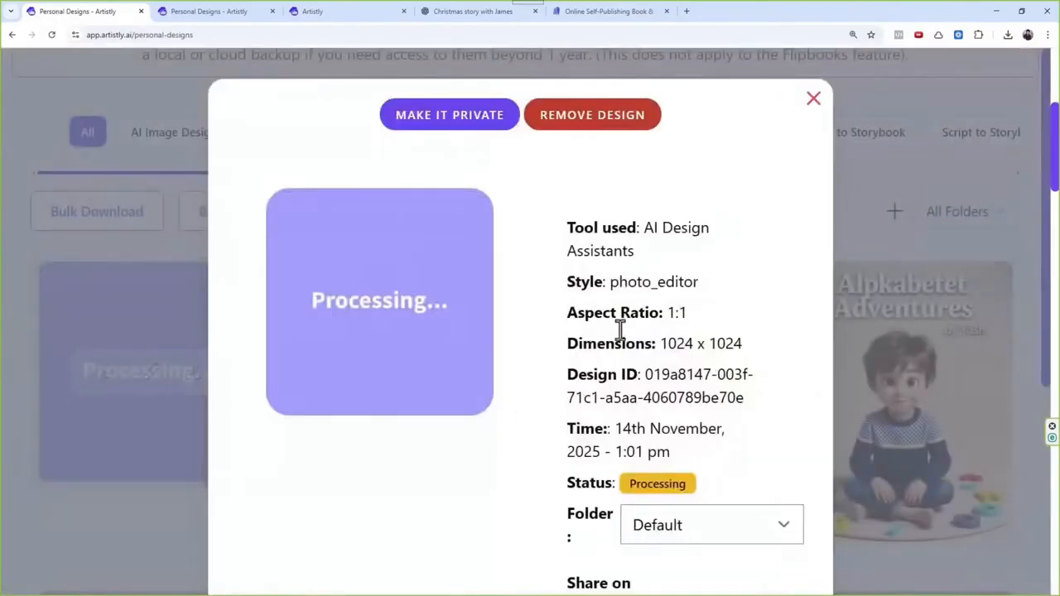
{"action": "scroll", "coordinate": [689, 197], "scroll_direction": "up", "scroll_amount": 5}
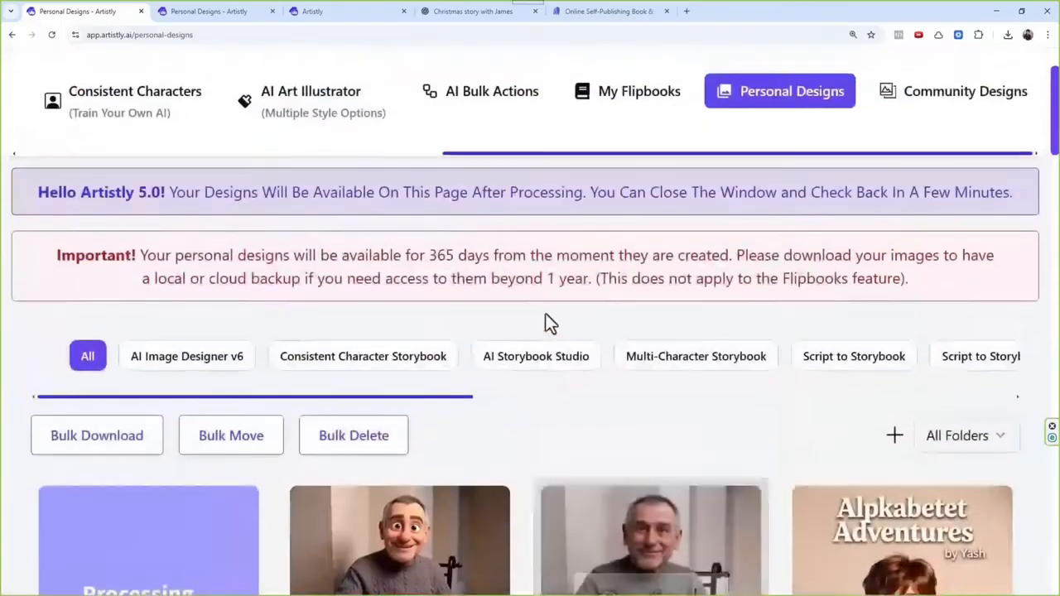
Step: Return to AI Design Assistants, start Sketch to 3D Render and load the uploaded photo of the boy in the navy patterned sweater
{"action": "left_click_drag", "start_coordinate": [571, 263], "coordinate": [310, 250]}
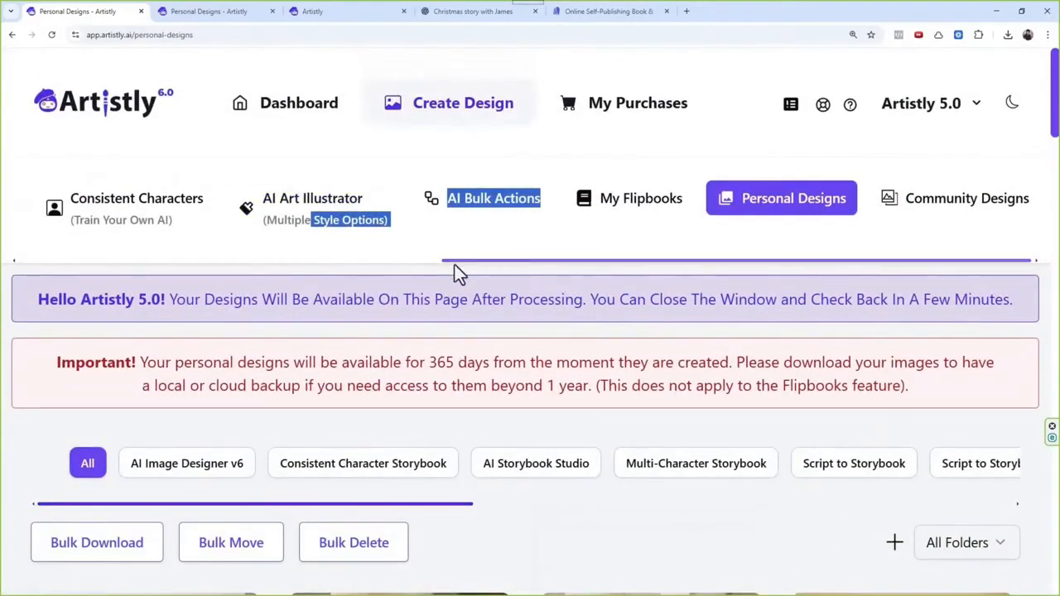
{"action": "left_click_drag", "start_coordinate": [456, 274], "coordinate": [138, 282]}
{"action": "left_click", "coordinate": [497, 212]}
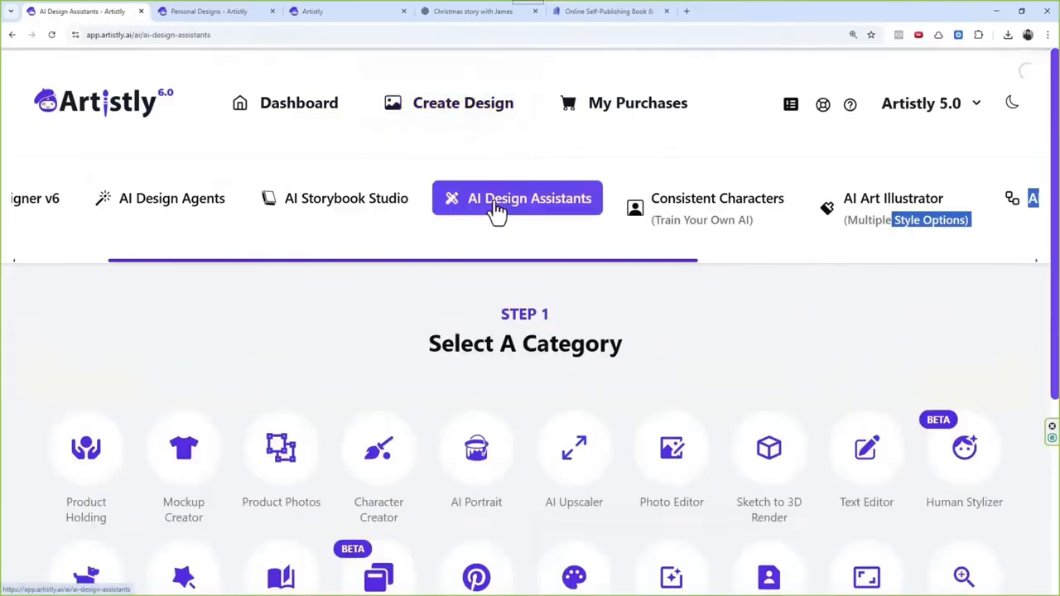
{"action": "scroll", "coordinate": [611, 402], "scroll_direction": "down", "scroll_amount": 2}
{"action": "left_click", "coordinate": [783, 288]}
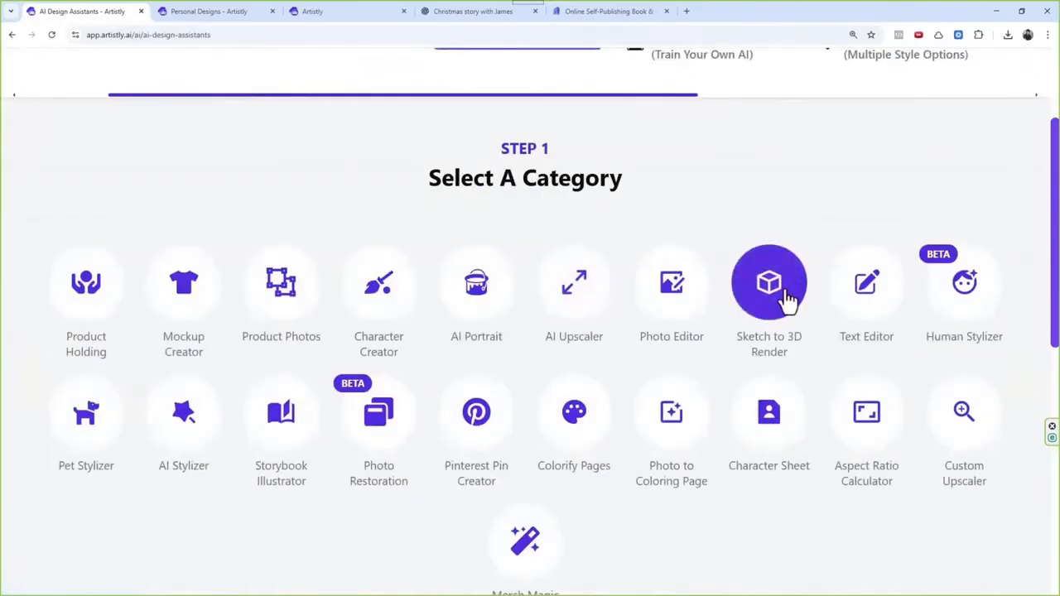
{"action": "left_click", "coordinate": [560, 435]}
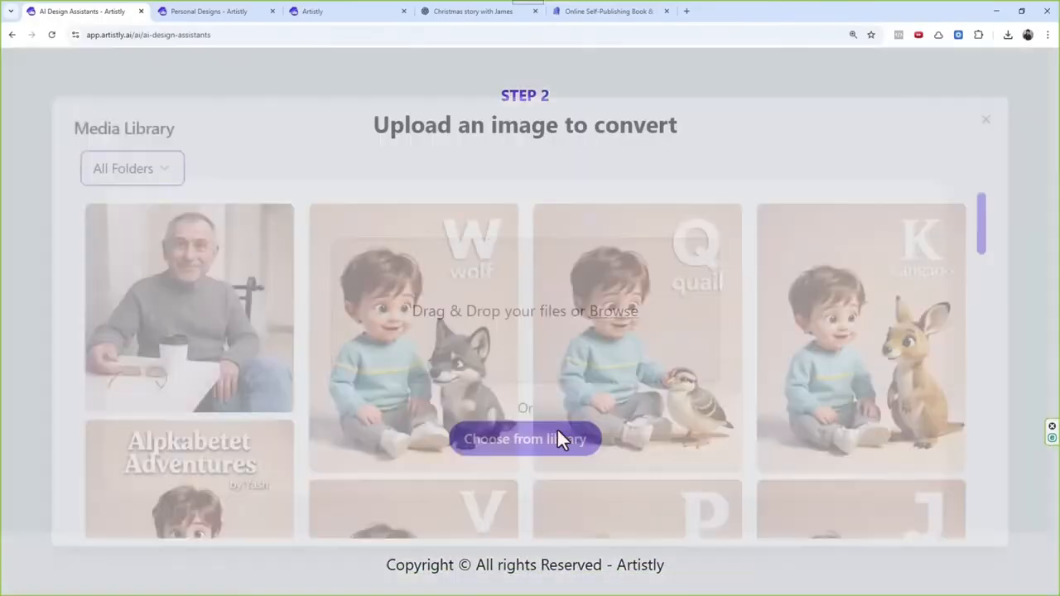
{"action": "left_click", "coordinate": [135, 160]}
{"action": "left_click", "coordinate": [142, 237]}
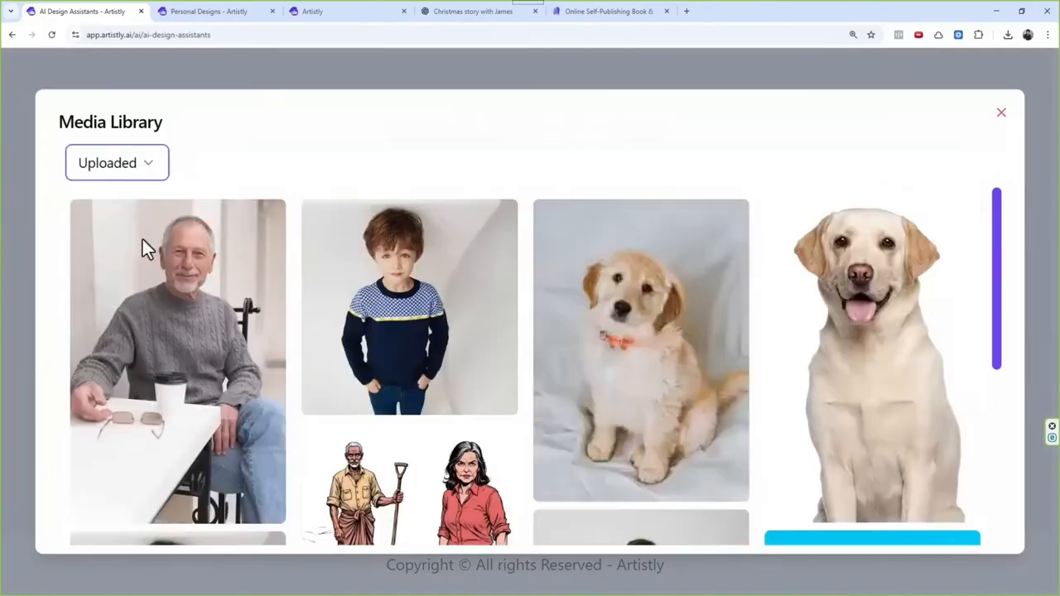
{"action": "left_click", "coordinate": [374, 273]}
Step: Replace the conversion prompt with "Convert this to 3d-pixar style" for the boy's photo and generate the image
{"action": "scroll", "coordinate": [490, 246], "scroll_direction": "down", "scroll_amount": 2}
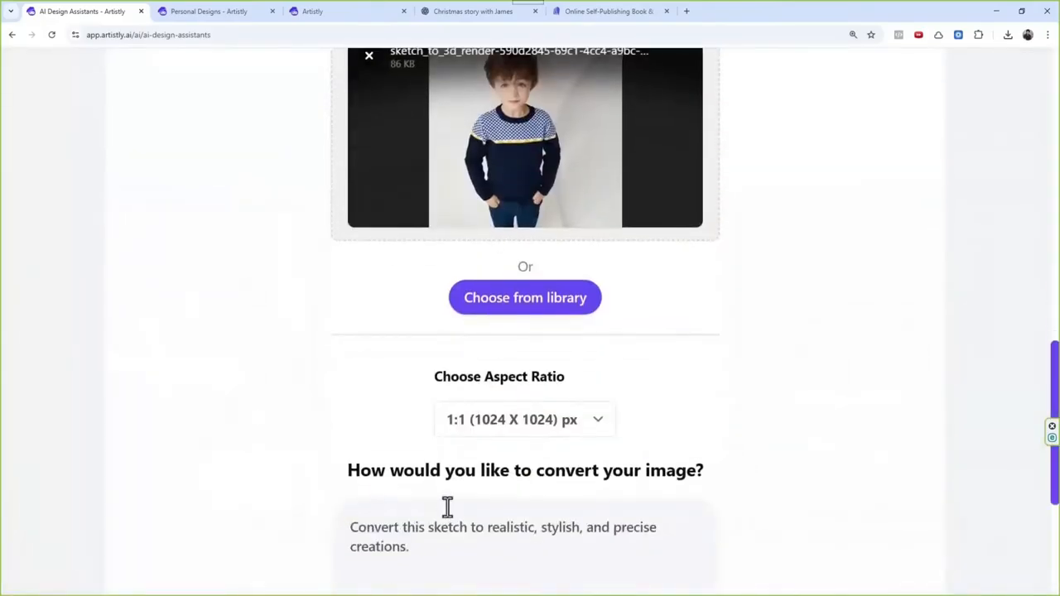
{"action": "triple_click", "coordinate": [438, 528]}
{"action": "key", "text": "BackSpace"}
{"action": "type", "text": "Convert this to 3d-pixar style"}
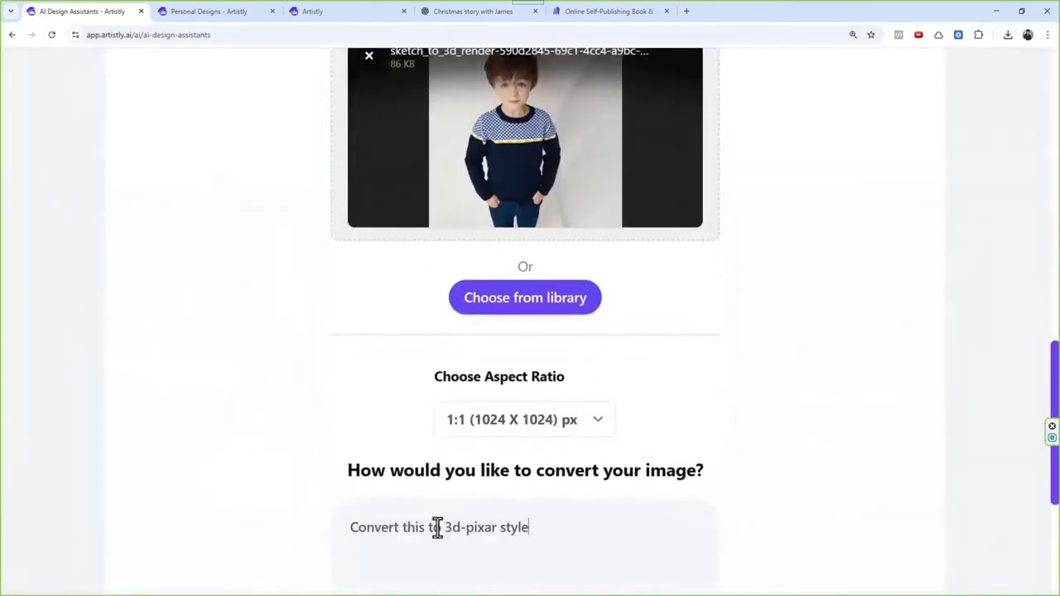
{"action": "scroll", "coordinate": [530, 450], "scroll_direction": "down", "scroll_amount": 3}
{"action": "left_click", "coordinate": [549, 505]}
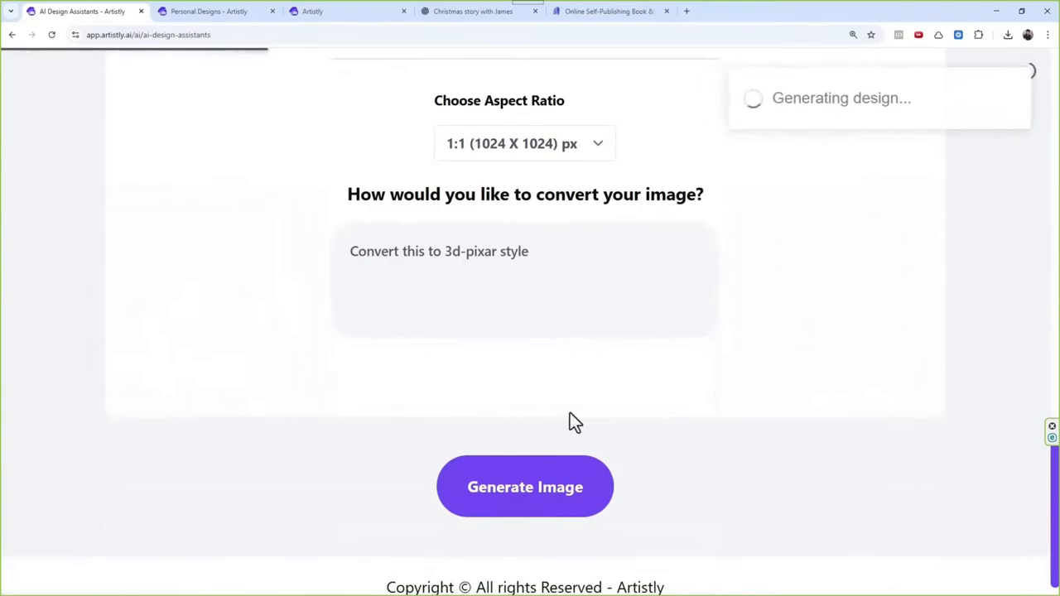
Step: Compare the style listed in the details of the realistic and the cartoon seated man designs, closing each one
{"action": "scroll", "coordinate": [687, 413], "scroll_direction": "up", "scroll_amount": 2}
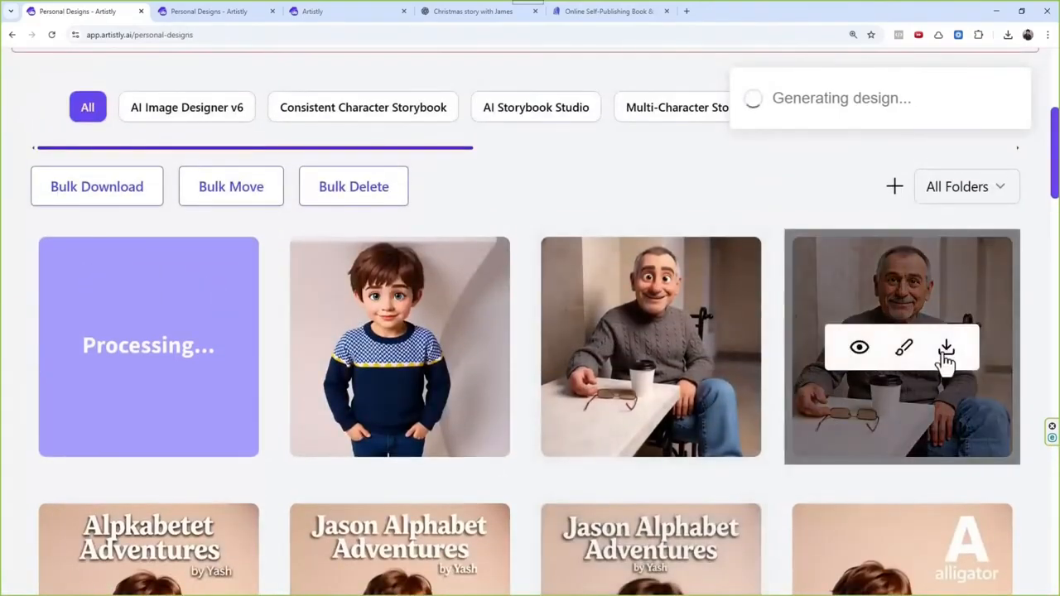
{"action": "left_click", "coordinate": [859, 346]}
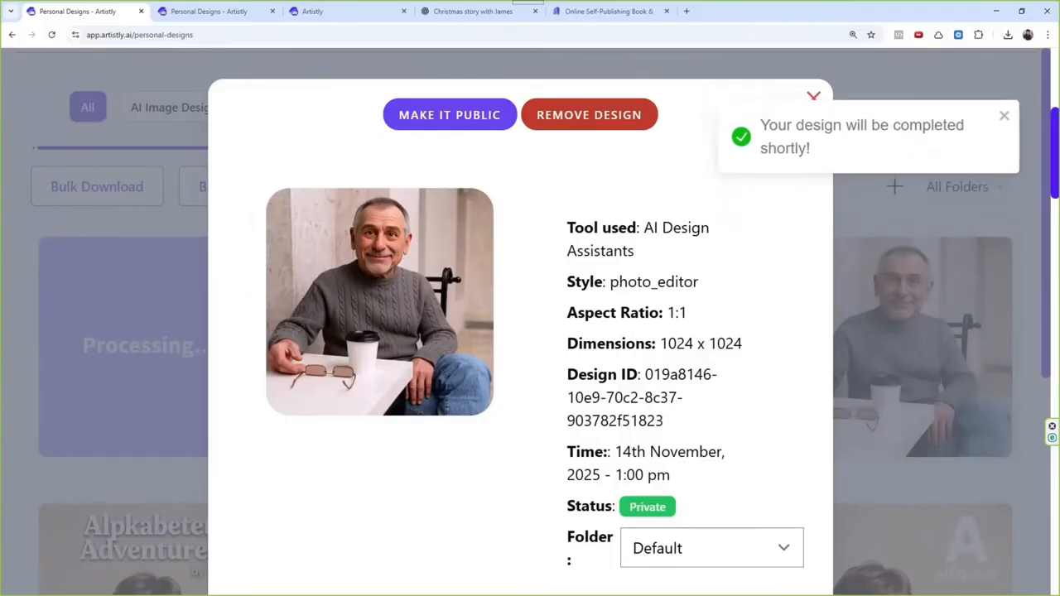
{"action": "left_click", "coordinate": [814, 101]}
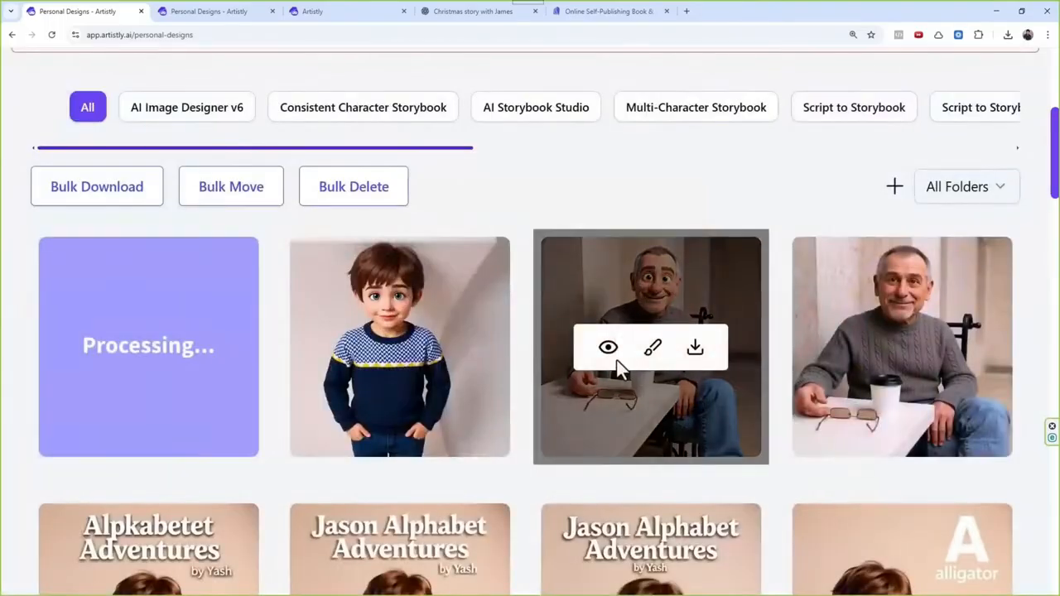
{"action": "left_click", "coordinate": [611, 354]}
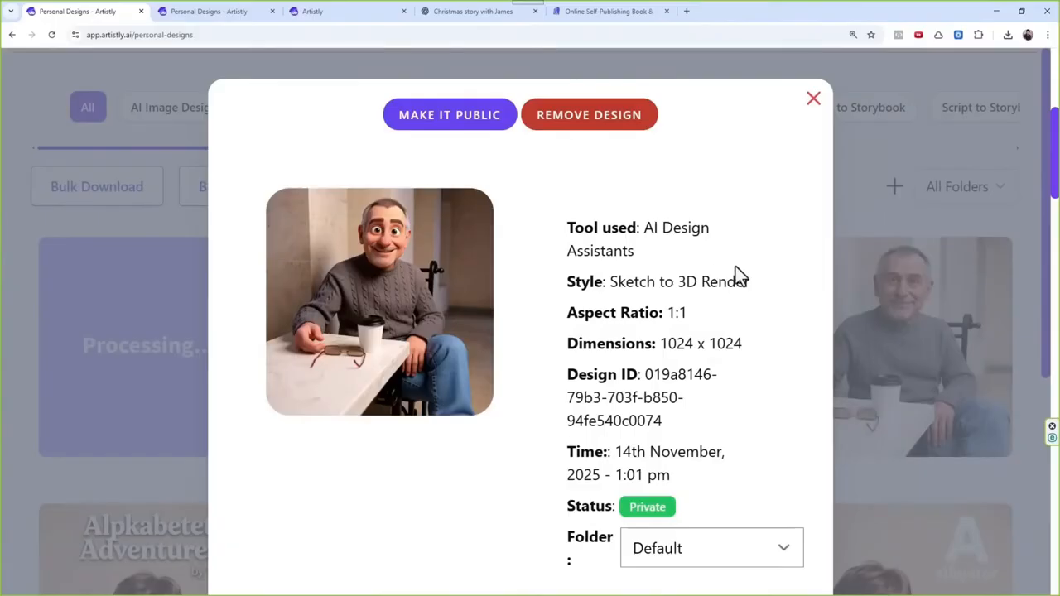
{"action": "left_click", "coordinate": [814, 100]}
Step: Check the tool and style listed in the details of the first finished boy design, and close them
{"action": "mouse_move", "coordinate": [627, 354]}
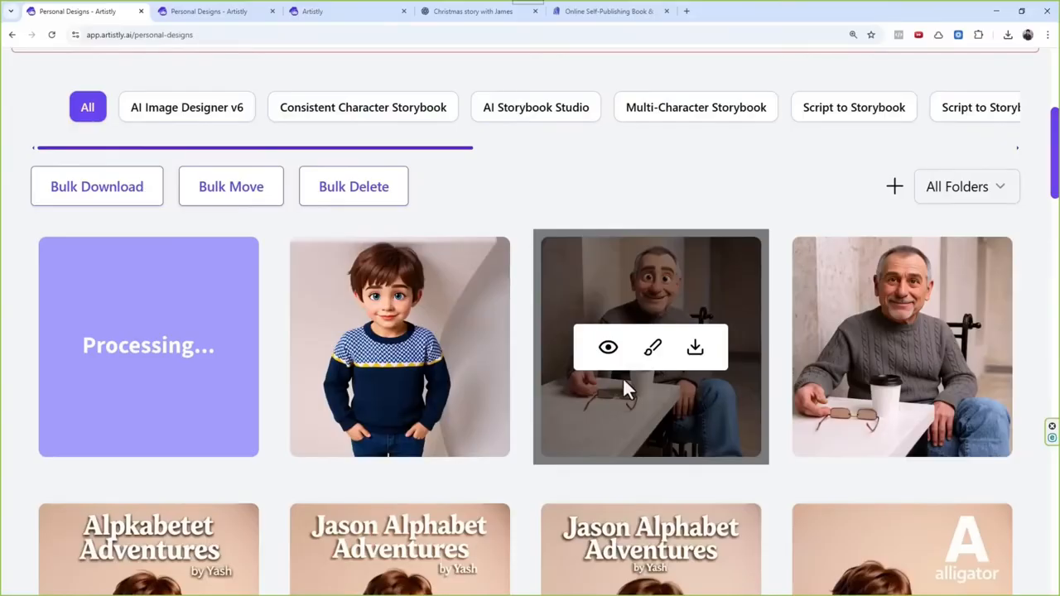
{"action": "left_click", "coordinate": [356, 351]}
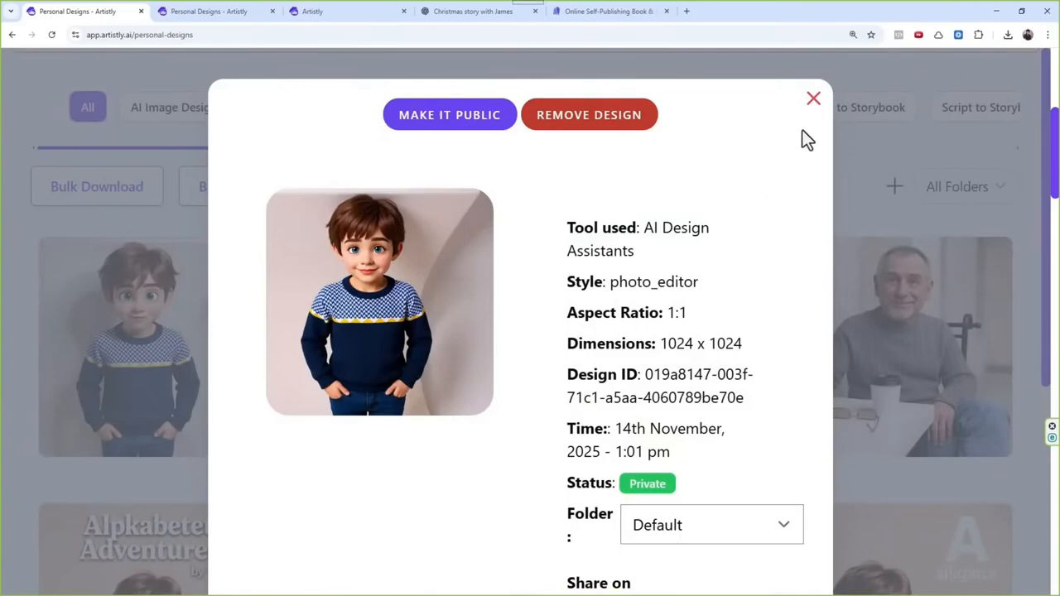
{"action": "left_click", "coordinate": [813, 100]}
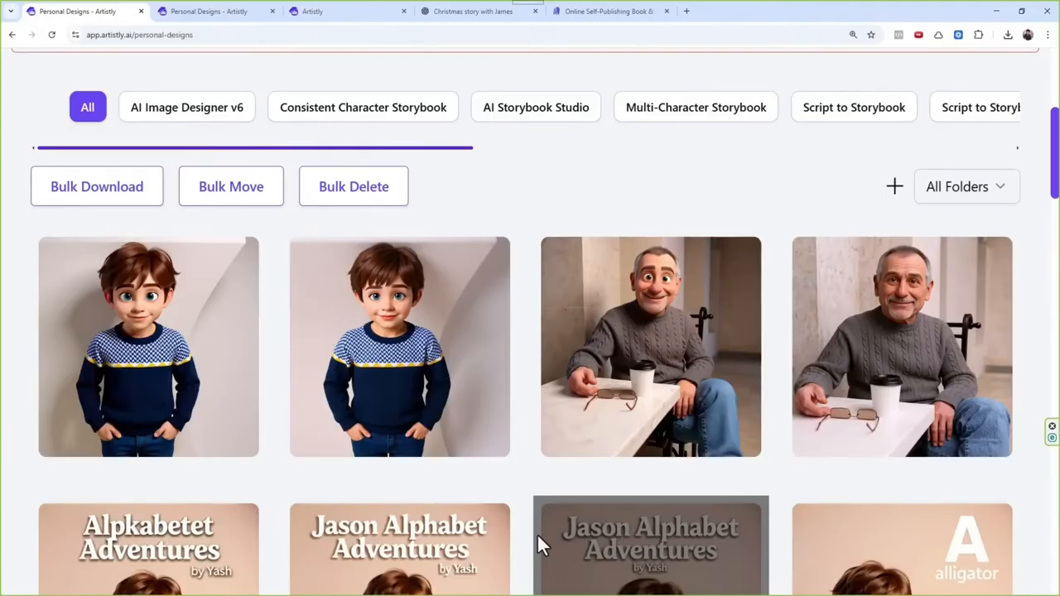
Step: Examine the cartoon seated man's image and style again in its design details, and close them
{"action": "mouse_move", "coordinate": [650, 332]}
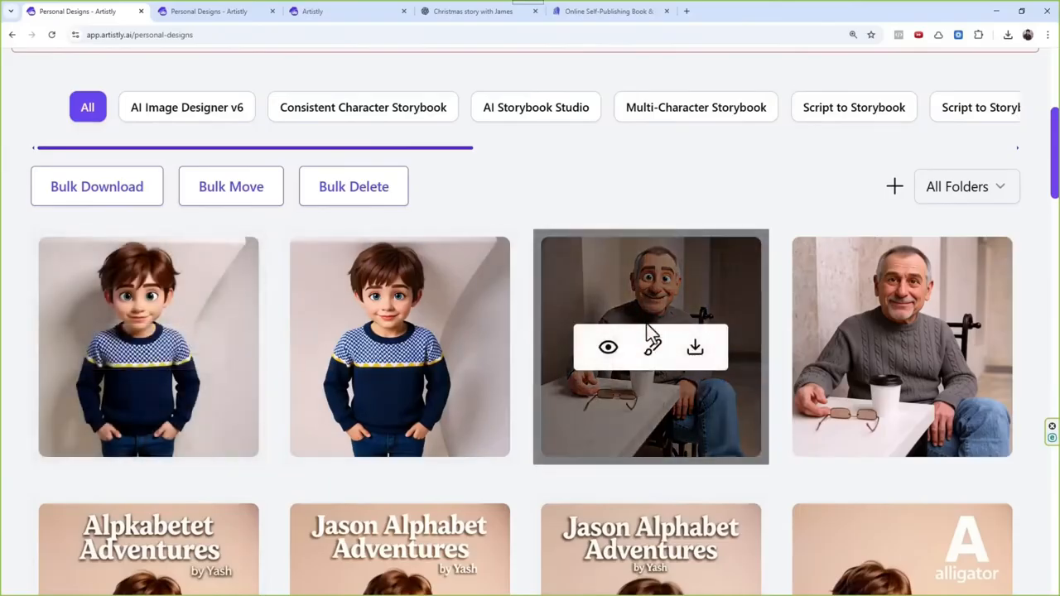
{"action": "left_click", "coordinate": [608, 349]}
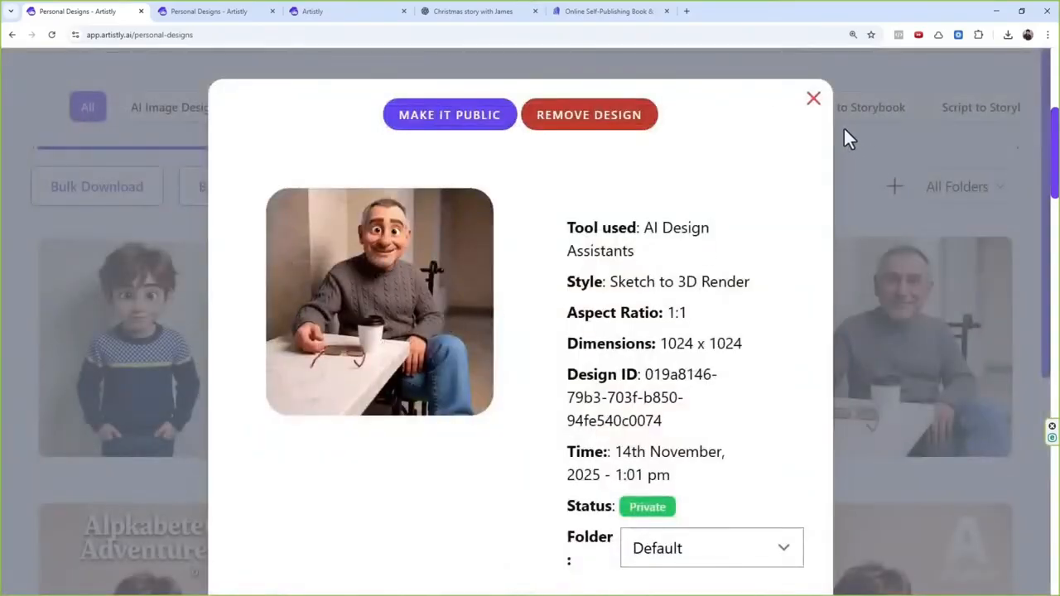
{"action": "left_click", "coordinate": [814, 98]}
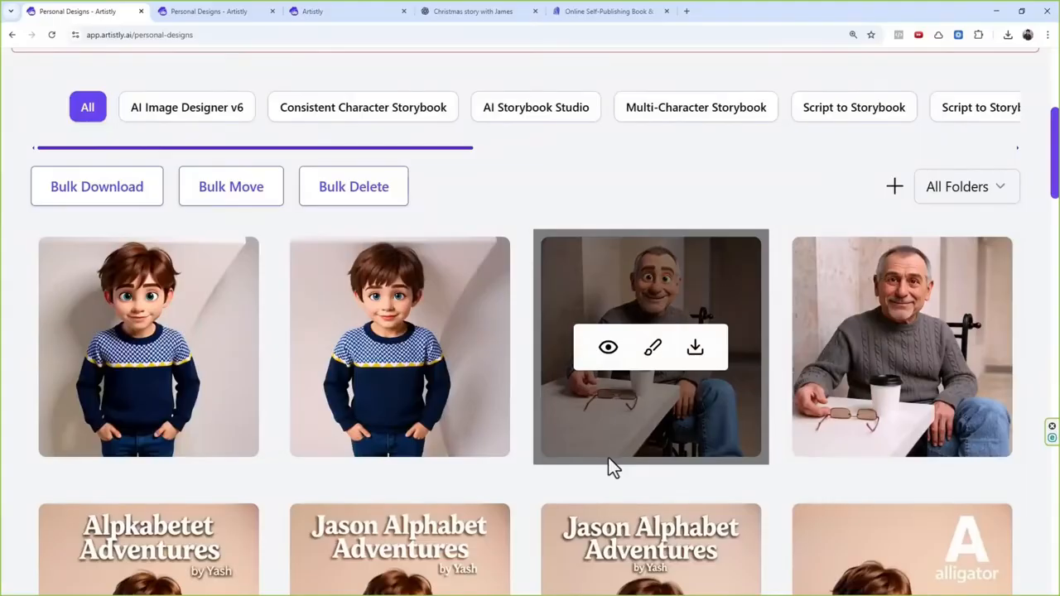
{"action": "left_click", "coordinate": [613, 354]}
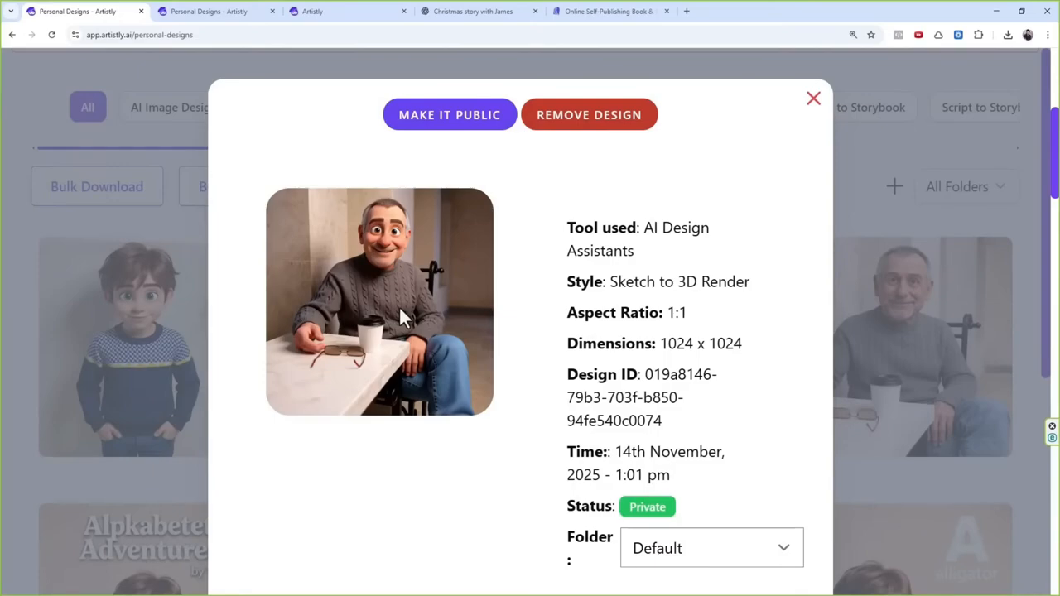
{"action": "left_click", "coordinate": [812, 101]}
Step: Return to AI Design Assistants, start Sketch to 3D Render and load the uploaded photo of the seated man in the gray sweater
{"action": "scroll", "coordinate": [630, 356], "scroll_direction": "up", "scroll_amount": 3}
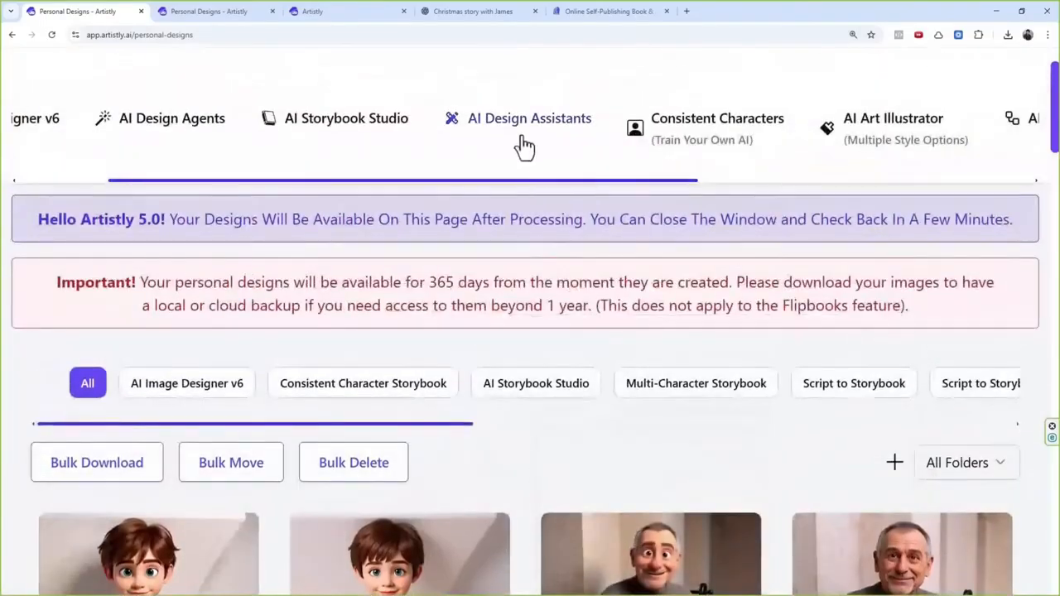
{"action": "left_click", "coordinate": [525, 137]}
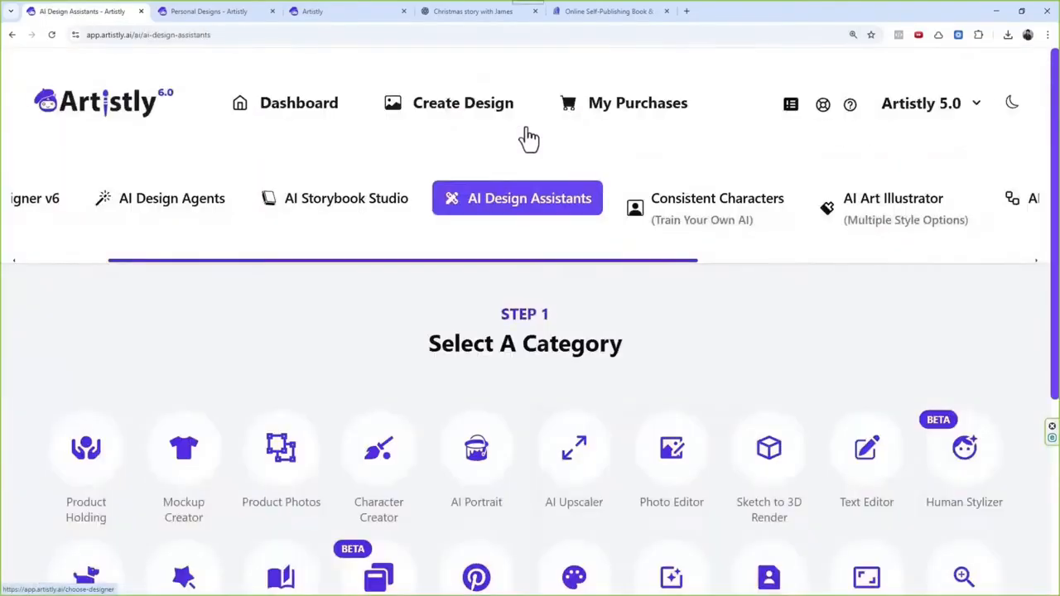
{"action": "left_click", "coordinate": [770, 458]}
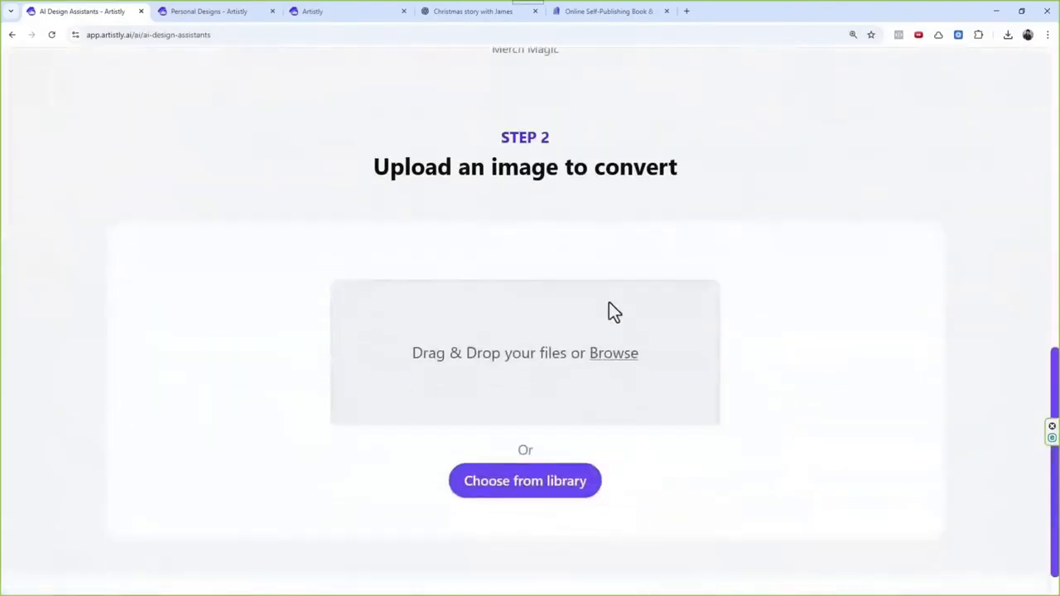
{"action": "left_click", "coordinate": [519, 452]}
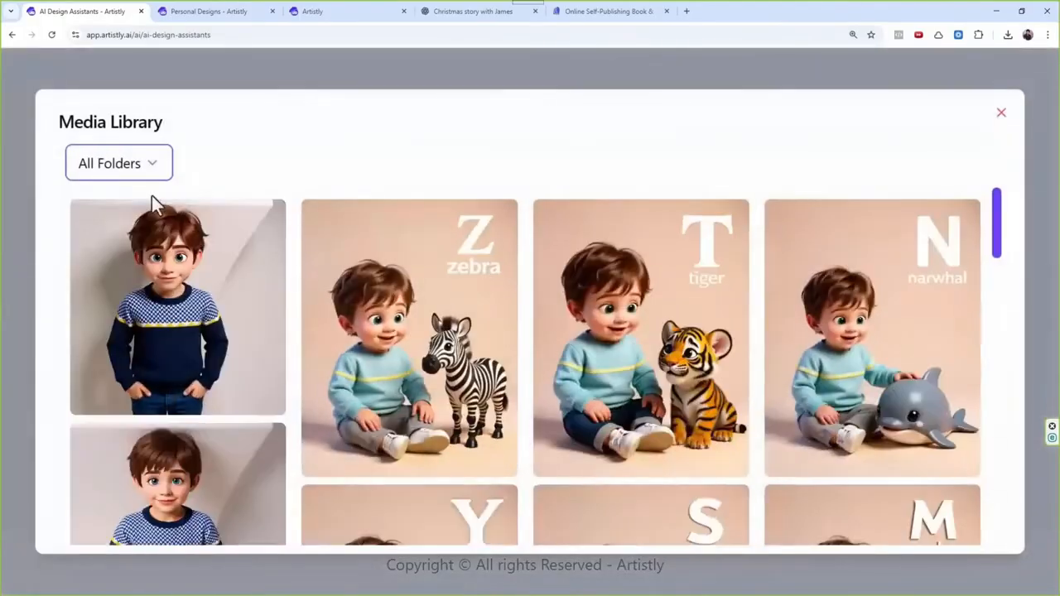
{"action": "left_click", "coordinate": [137, 178]}
{"action": "left_click", "coordinate": [126, 236]}
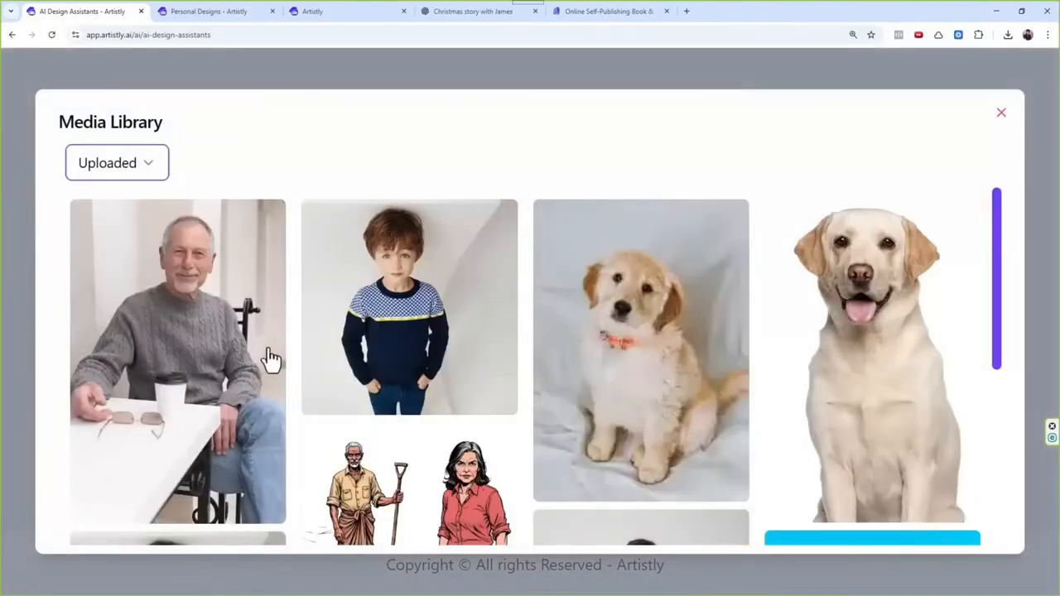
{"action": "left_click", "coordinate": [194, 295]}
Step: Replace the conversion prompt for the man's photo with "Convert this to 3d-pixar style and he is standing in the room"
{"action": "scroll", "coordinate": [496, 286], "scroll_direction": "down", "scroll_amount": 4}
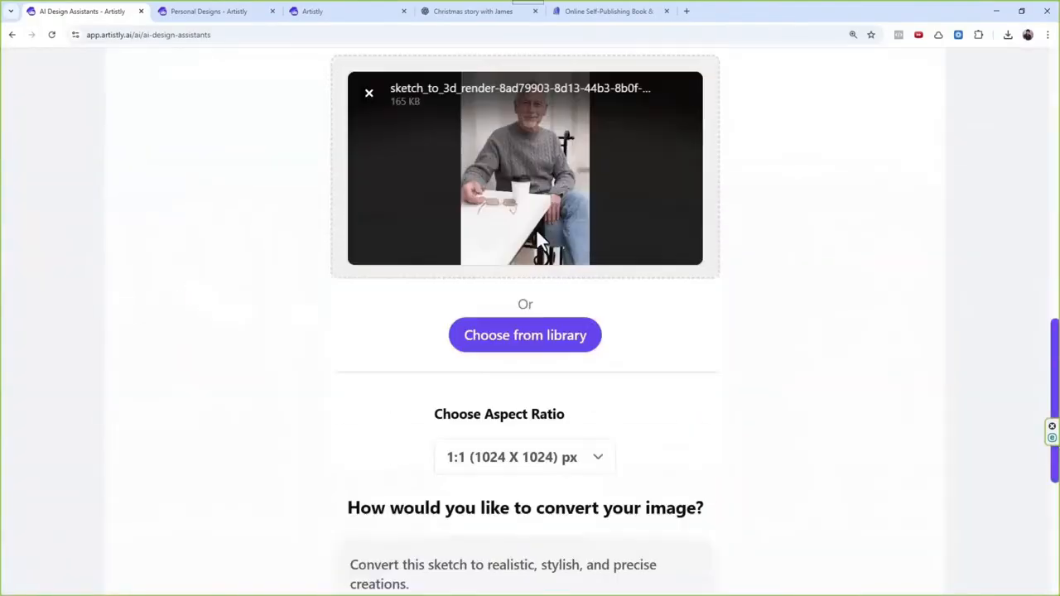
{"action": "triple_click", "coordinate": [495, 423]}
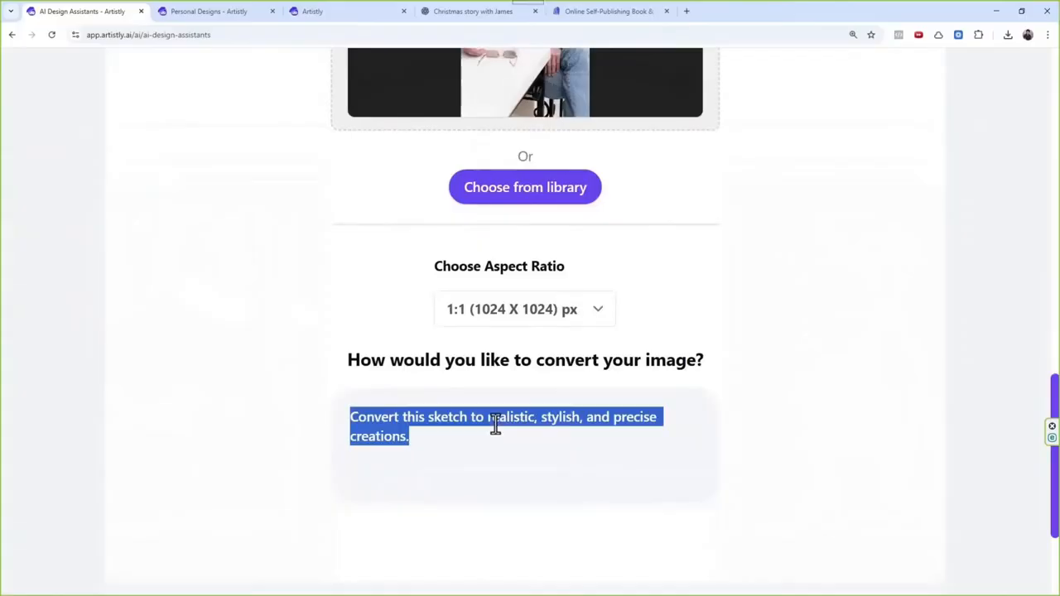
{"action": "key", "text": "BackSpace"}
{"action": "type", "text": "Convert this to 3d-pixar style"}
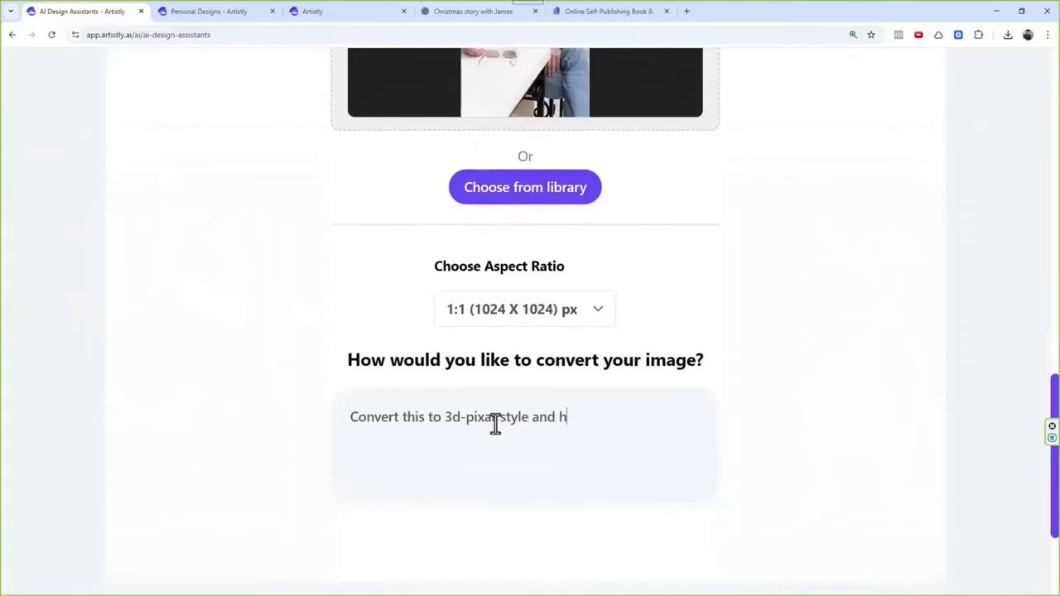
{"action": "type", "text": "and he is standin"}
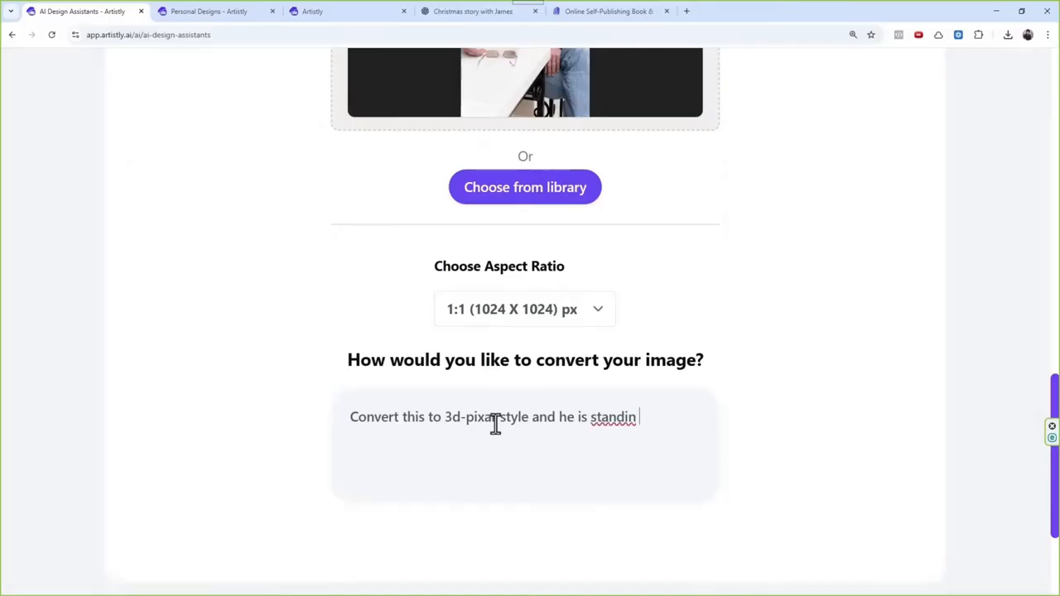
{"action": "key", "text": "BackSpace"}
{"action": "key", "text": "BackSpace"}
{"action": "type", "text": "in"}
{"action": "key", "text": "BackSpace"}
{"action": "type", "text": "g in the room"}
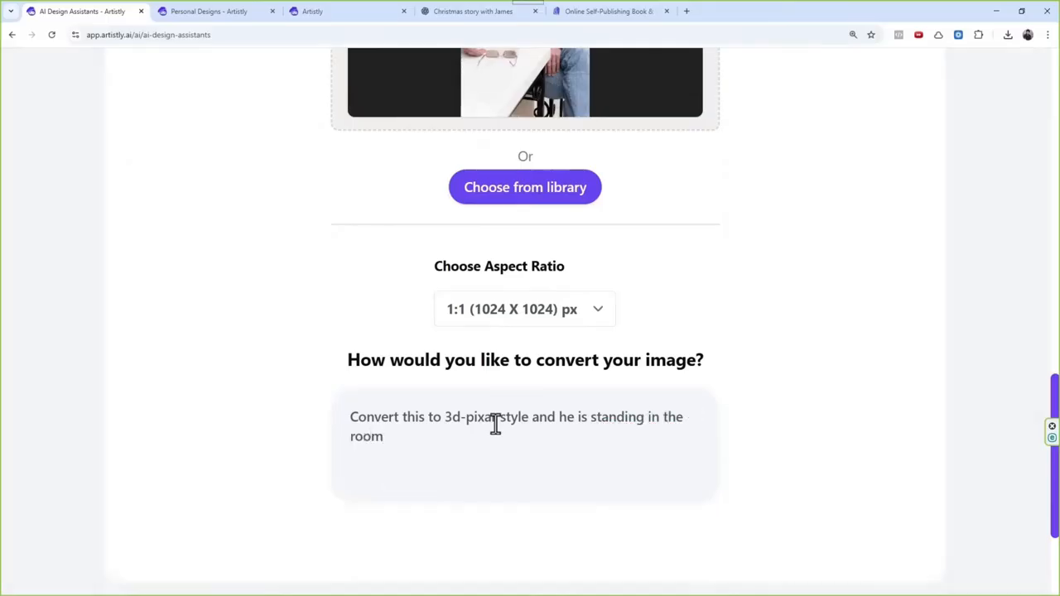
Step: Generate the image of the man standing in the room and dismiss the completion notice
{"action": "scroll", "coordinate": [522, 437], "scroll_direction": "down", "scroll_amount": 3}
{"action": "left_click", "coordinate": [524, 476]}
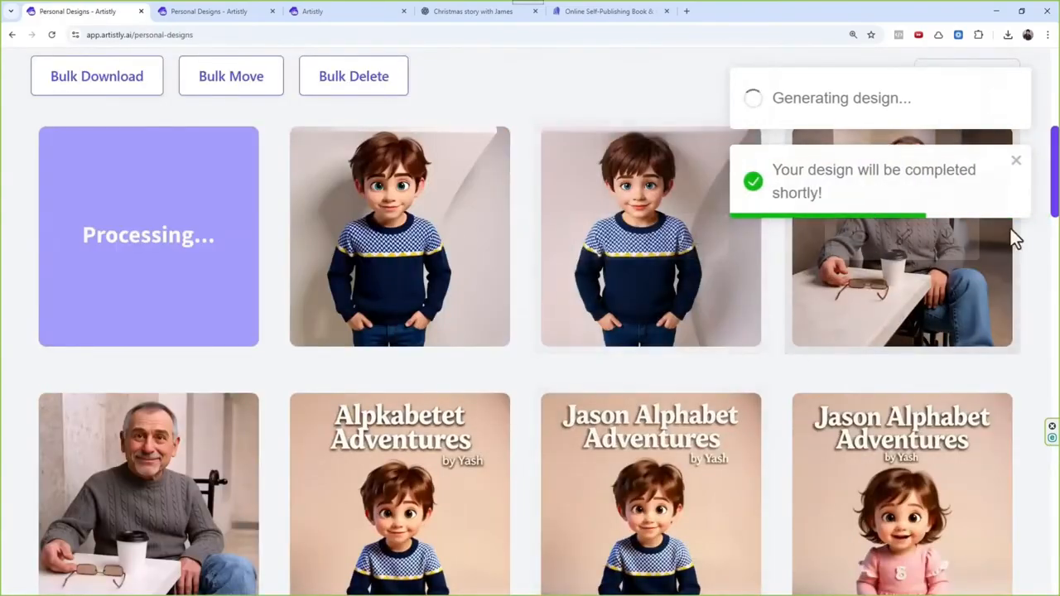
{"action": "left_click", "coordinate": [1017, 162]}
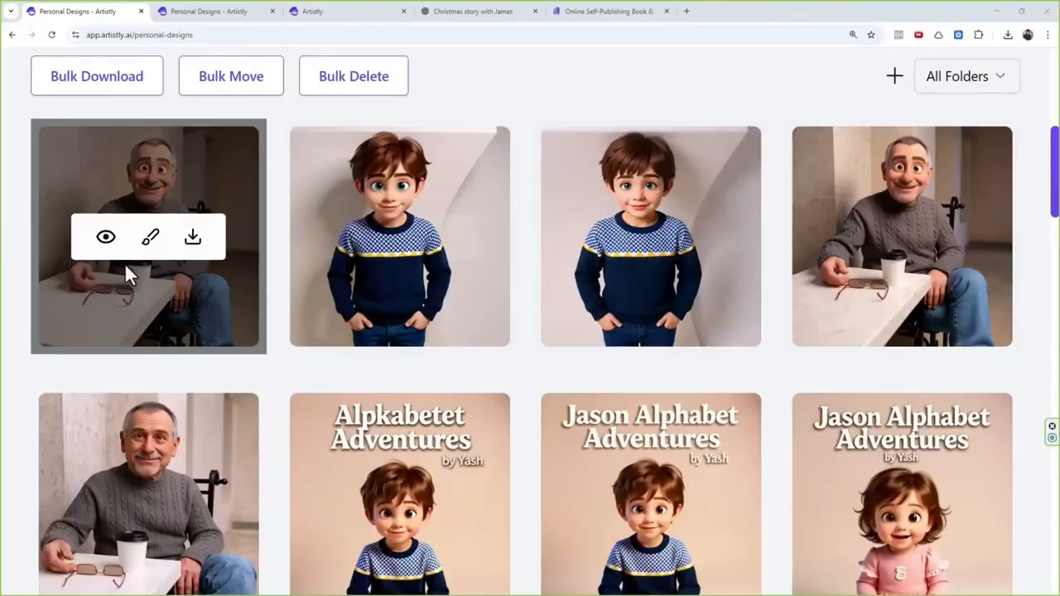
Step: Start Sketch to 3D Render again from AI Design Assistants and load the seated man's original photo from the Uploaded folder
{"action": "scroll", "coordinate": [390, 315], "scroll_direction": "up", "scroll_amount": 3}
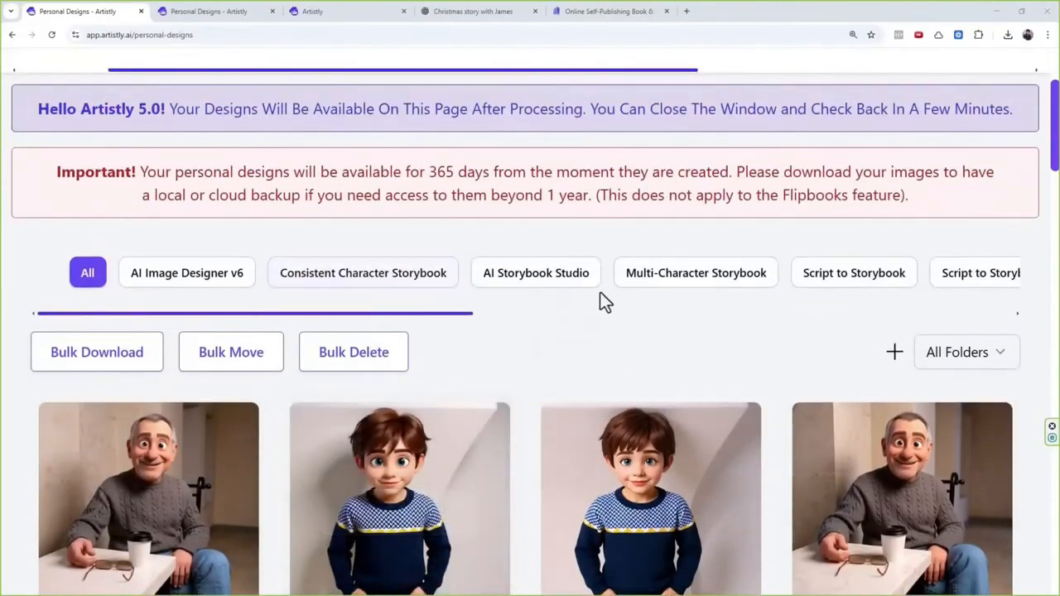
{"action": "scroll", "coordinate": [635, 377], "scroll_direction": "up", "scroll_amount": 3}
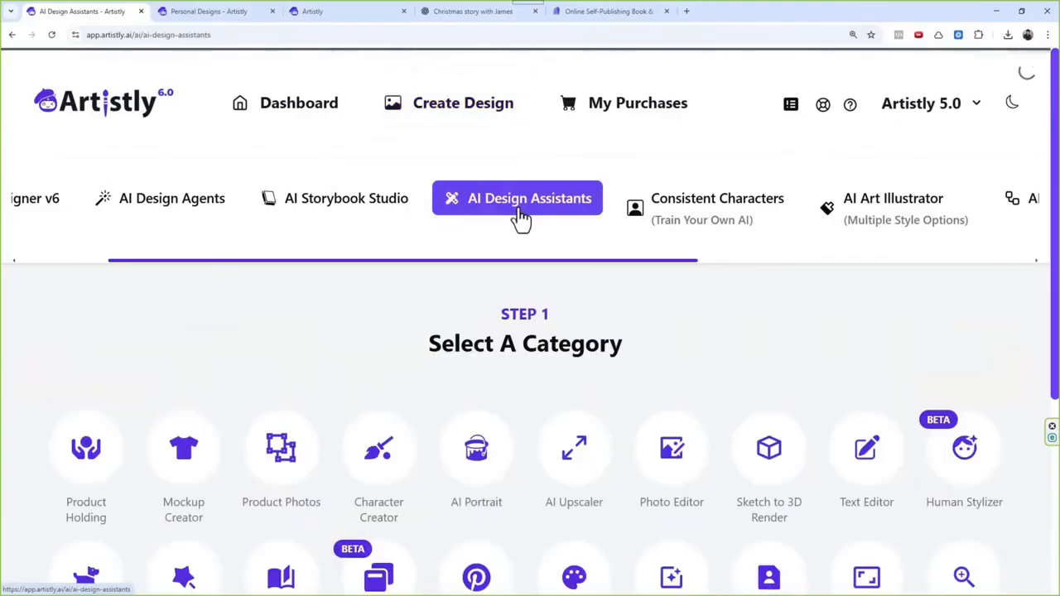
{"action": "scroll", "coordinate": [593, 313], "scroll_direction": "down", "scroll_amount": 1}
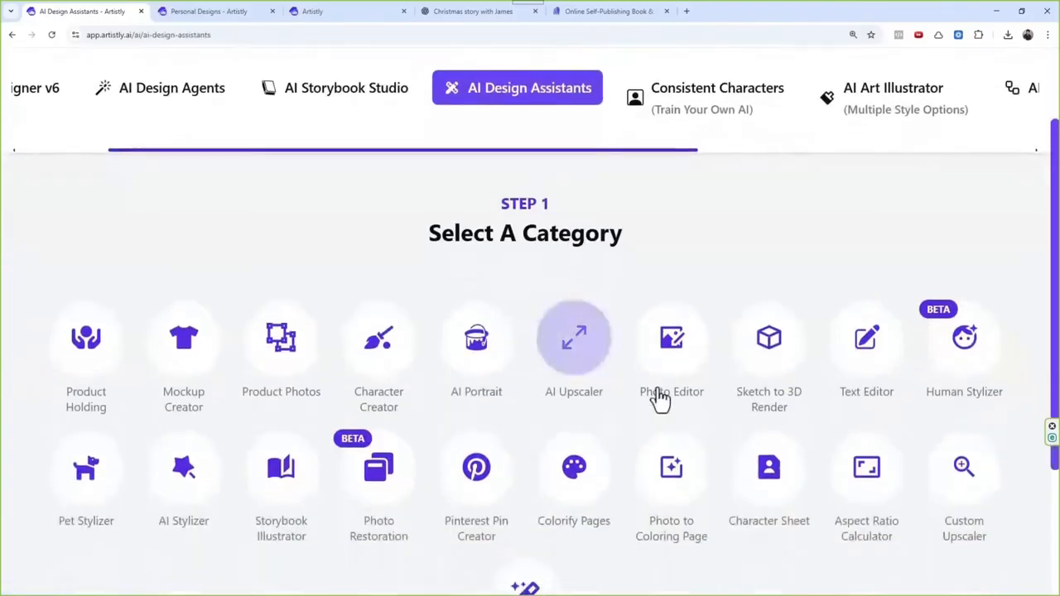
{"action": "left_click", "coordinate": [771, 360]}
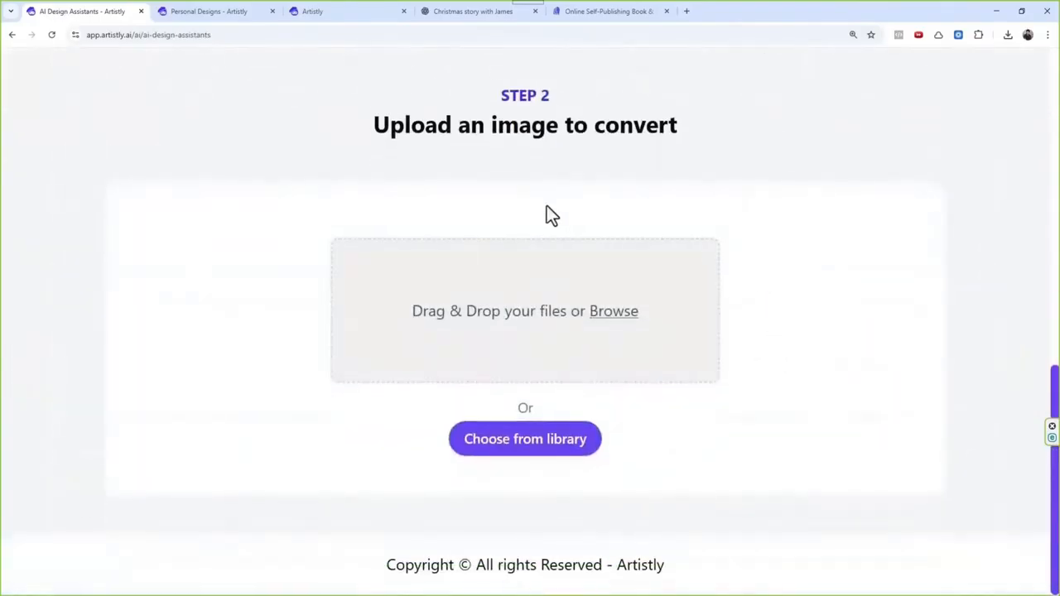
{"action": "left_click", "coordinate": [533, 451]}
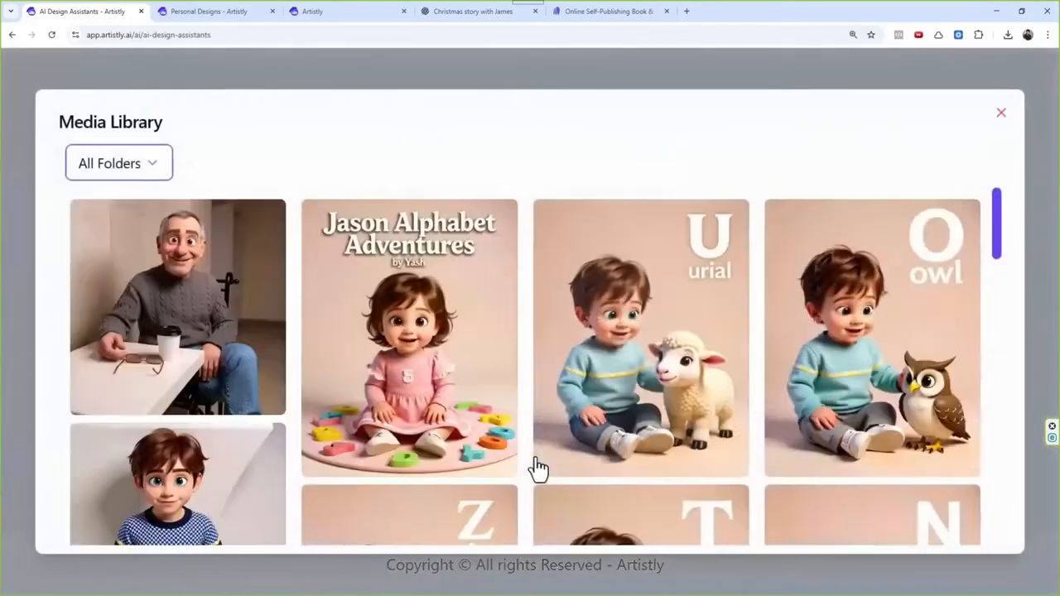
{"action": "left_click", "coordinate": [91, 177]}
{"action": "left_click", "coordinate": [112, 235]}
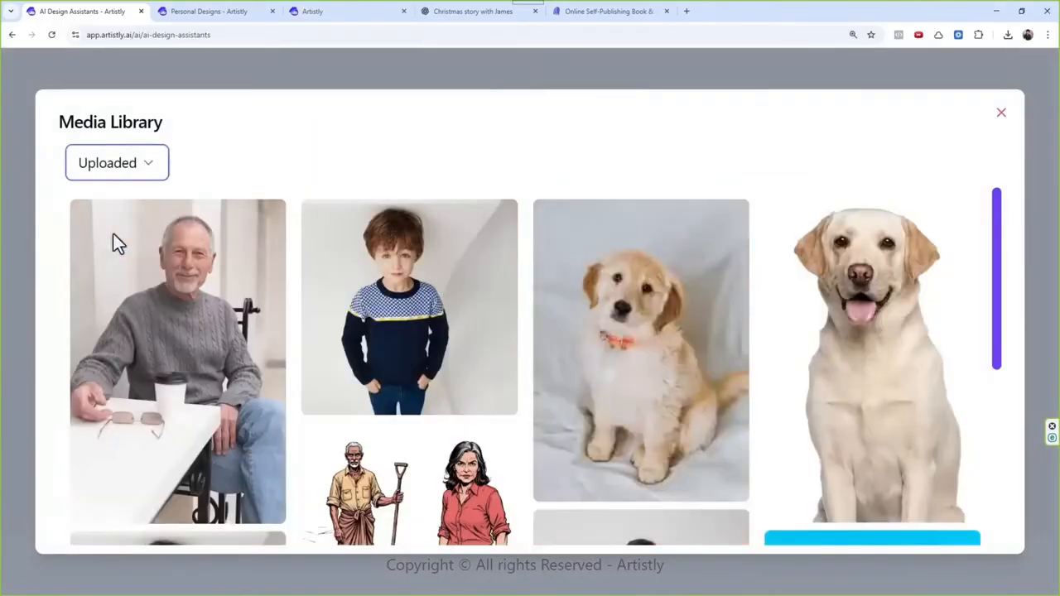
{"action": "left_click", "coordinate": [193, 273]}
Step: Replace the conversion prompt with "He is standing in the room in 3d pixar style" and generate the image
{"action": "scroll", "coordinate": [586, 296], "scroll_direction": "down", "scroll_amount": 4}
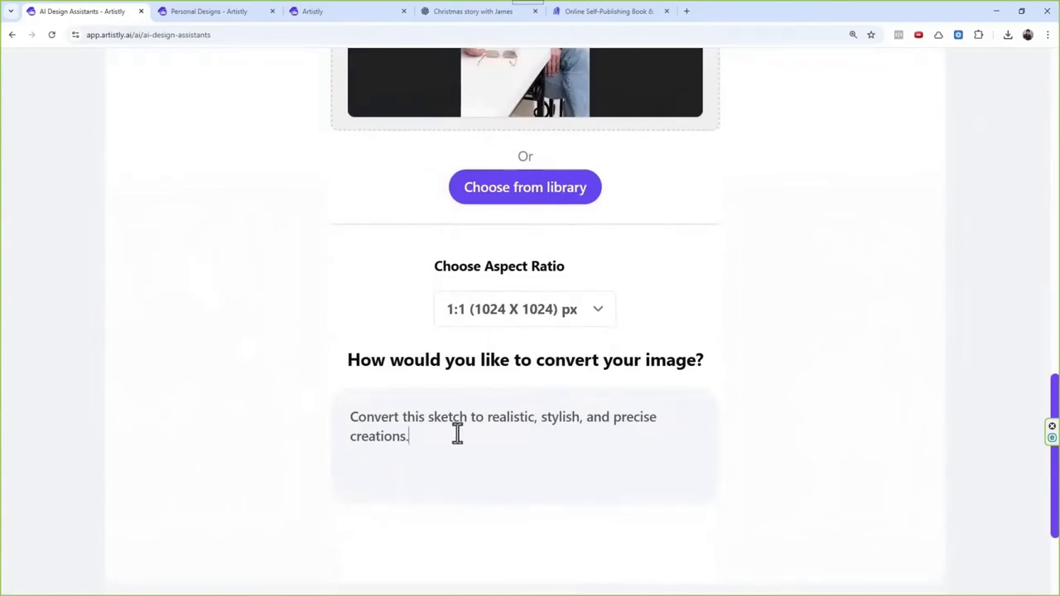
{"action": "key", "text": "ctrl+a"}
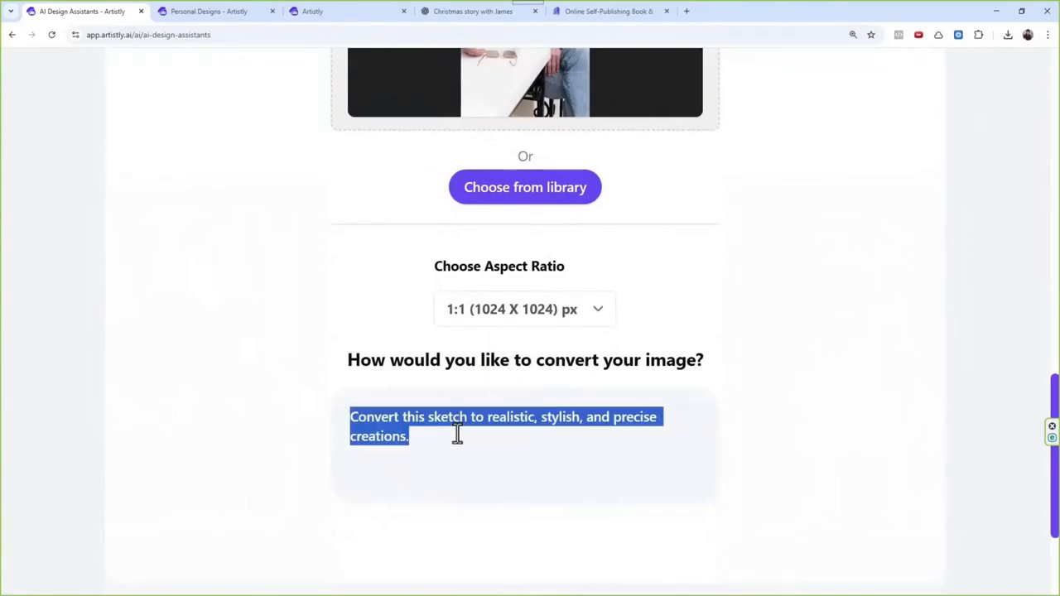
{"action": "key", "text": "BackSpace"}
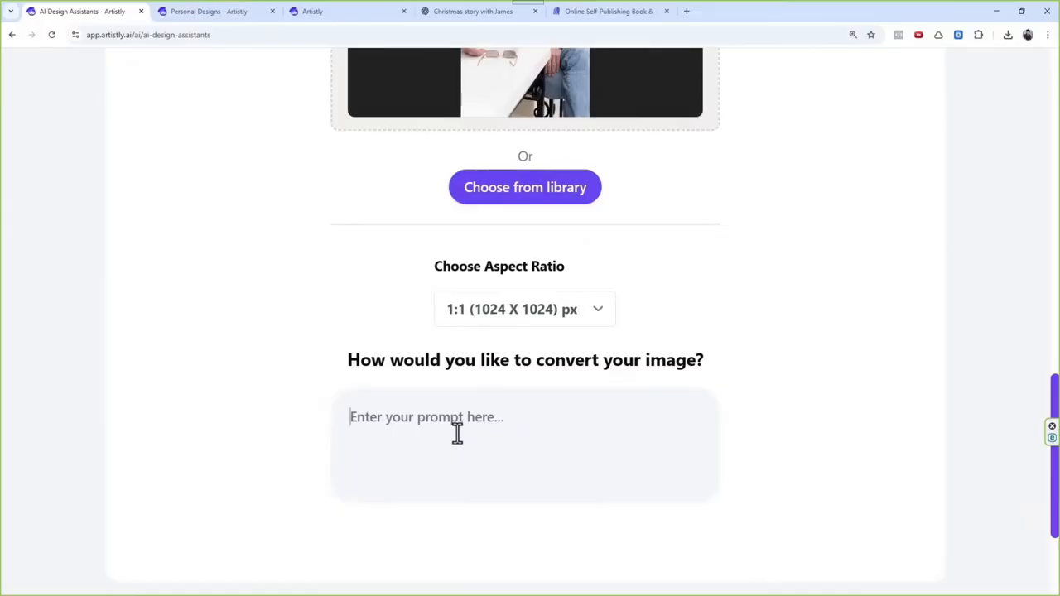
{"action": "type", "text": "He is s"}
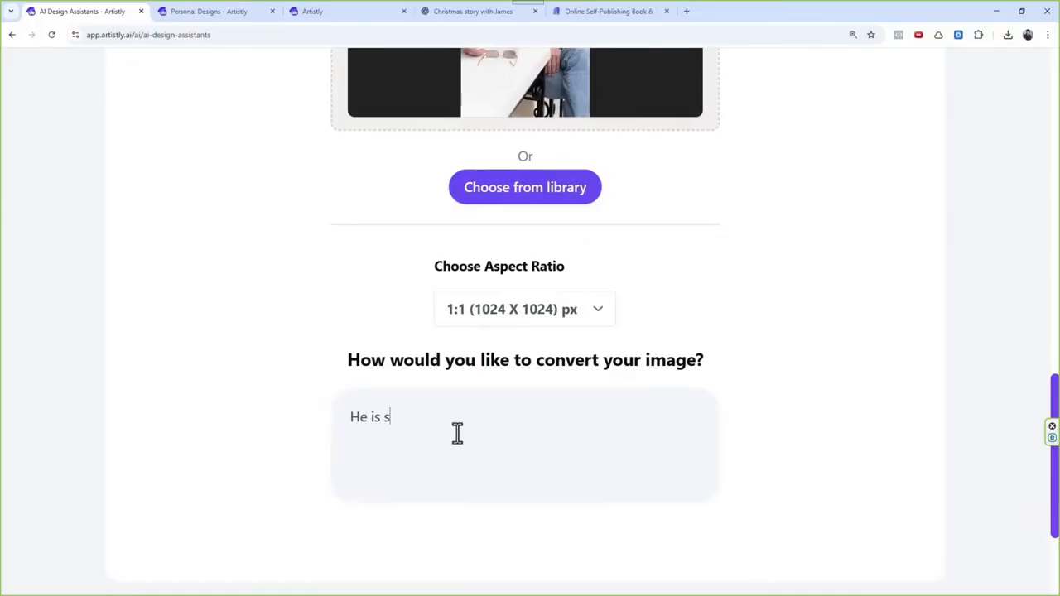
{"action": "type", "text": "tanding in the room in"}
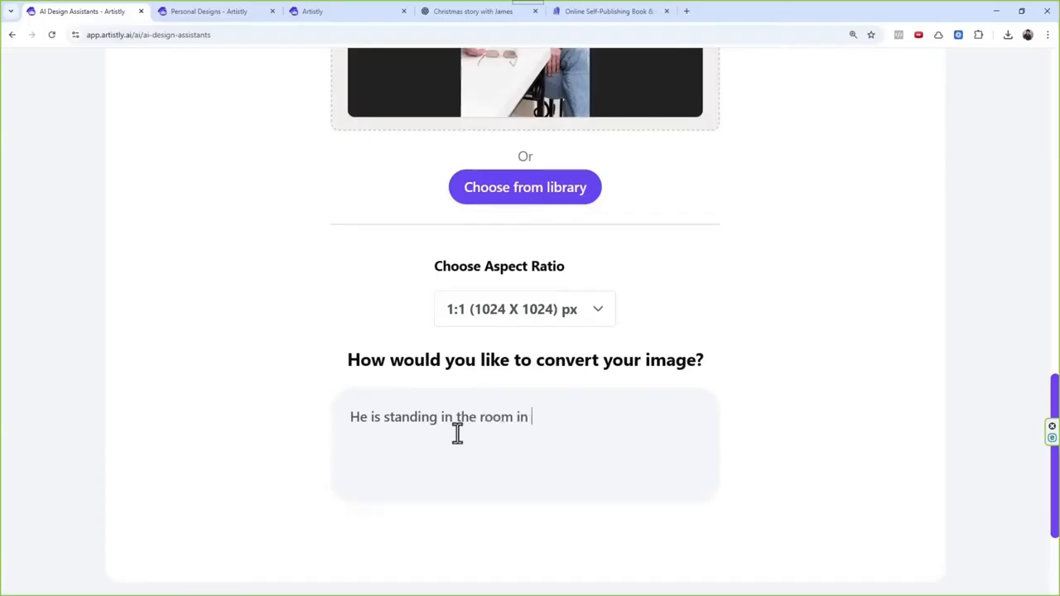
{"action": "type", "text": " 3d pixar at"}
{"action": "key", "text": "BackSpace"}
{"action": "type", "text": "style"}
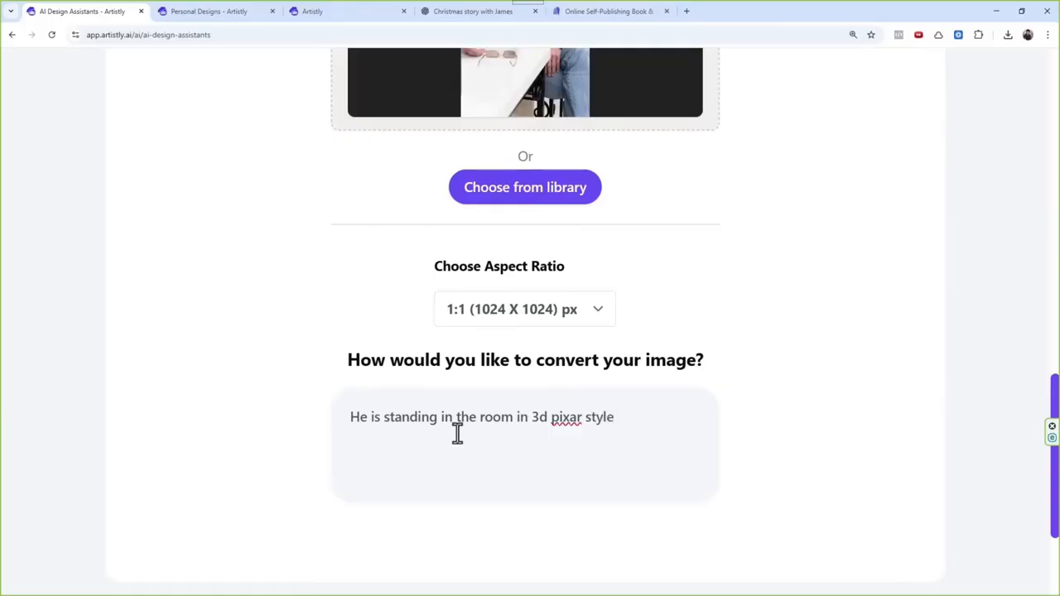
{"action": "scroll", "coordinate": [457, 432], "scroll_direction": "down", "scroll_amount": 3}
{"action": "left_click", "coordinate": [489, 477]}
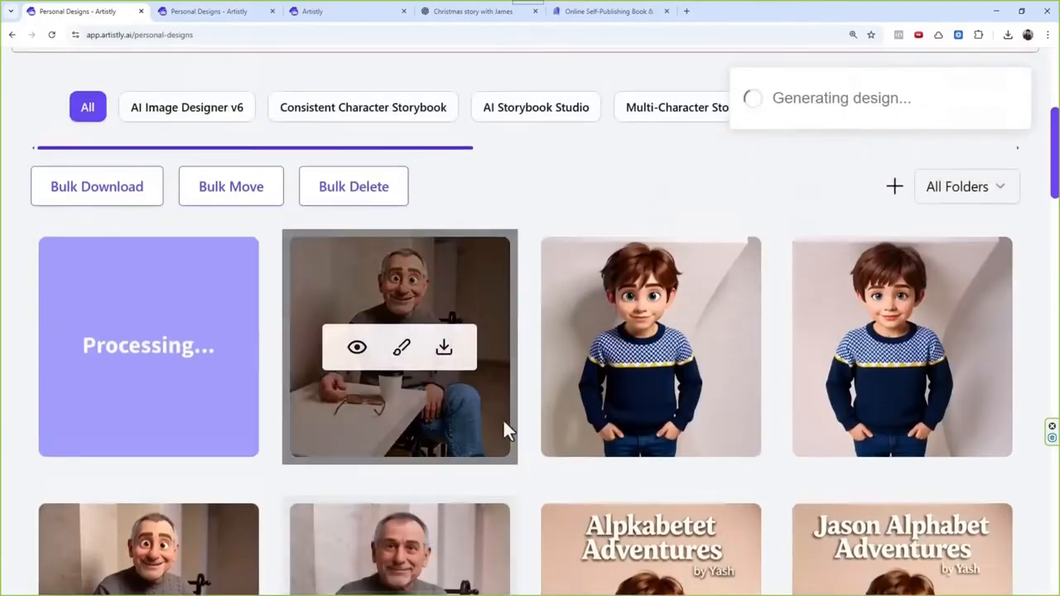
Step: Start another Sketch to 3D Render conversion and load the cartoon version of the seated man from the media library
{"action": "scroll", "coordinate": [571, 368], "scroll_direction": "up", "scroll_amount": 1}
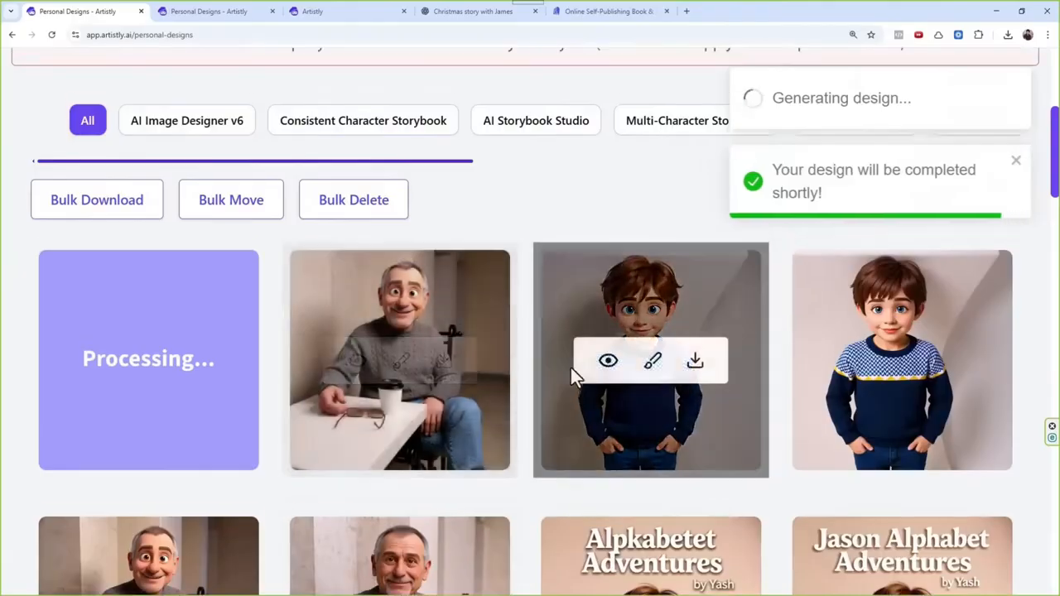
{"action": "scroll", "coordinate": [538, 386], "scroll_direction": "down", "scroll_amount": 2}
{"action": "scroll", "coordinate": [513, 398], "scroll_direction": "up", "scroll_amount": 4}
{"action": "scroll", "coordinate": [511, 397], "scroll_direction": "up", "scroll_amount": 3}
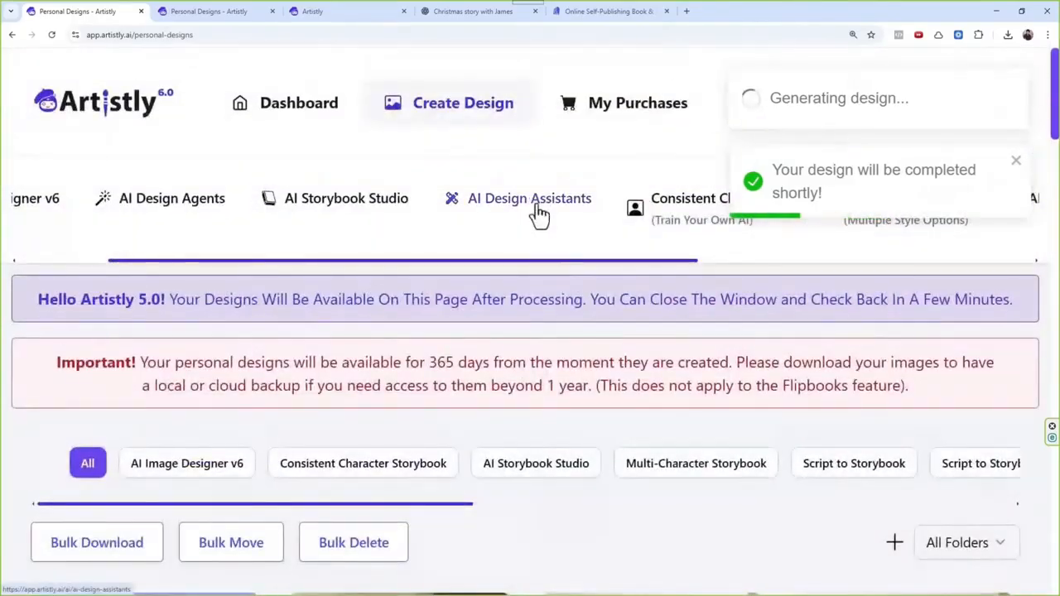
{"action": "left_click", "coordinate": [535, 217]}
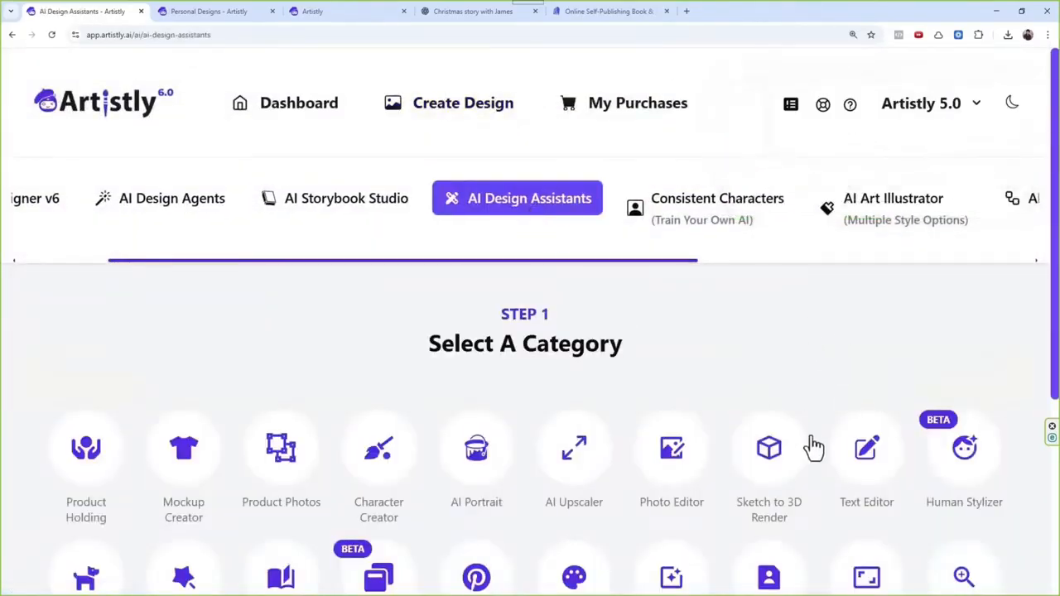
{"action": "left_click", "coordinate": [793, 466]}
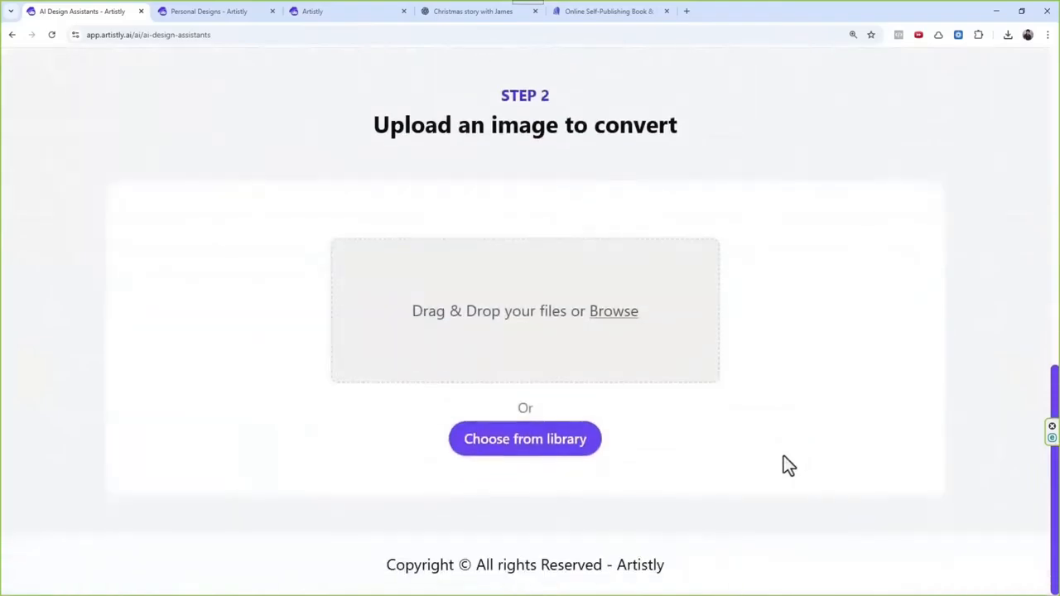
{"action": "left_click", "coordinate": [570, 445]}
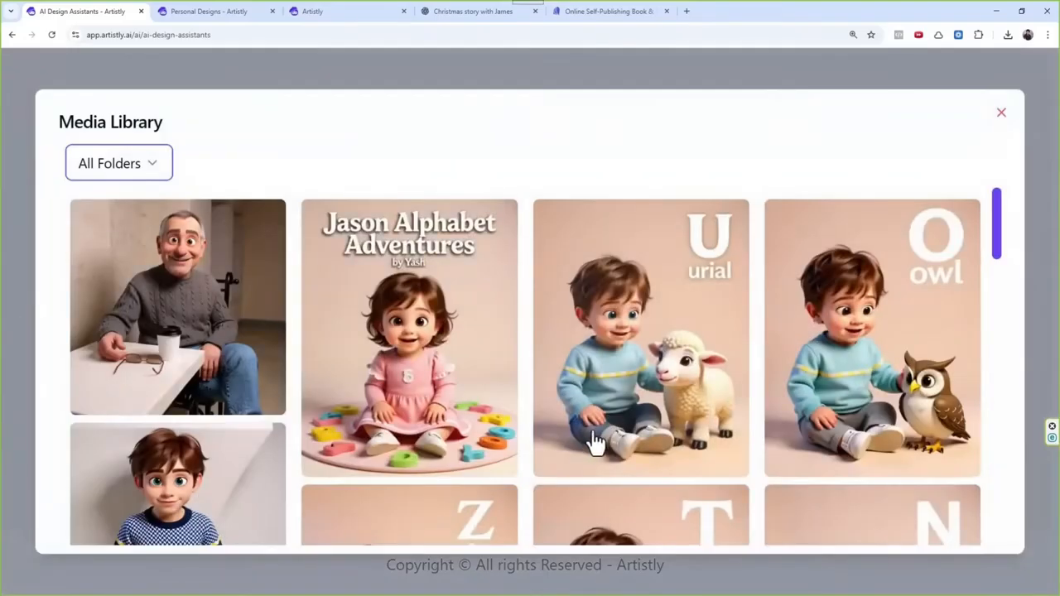
{"action": "scroll", "coordinate": [360, 385], "scroll_direction": "down", "scroll_amount": 7}
{"action": "scroll", "coordinate": [360, 379], "scroll_direction": "up", "scroll_amount": 5}
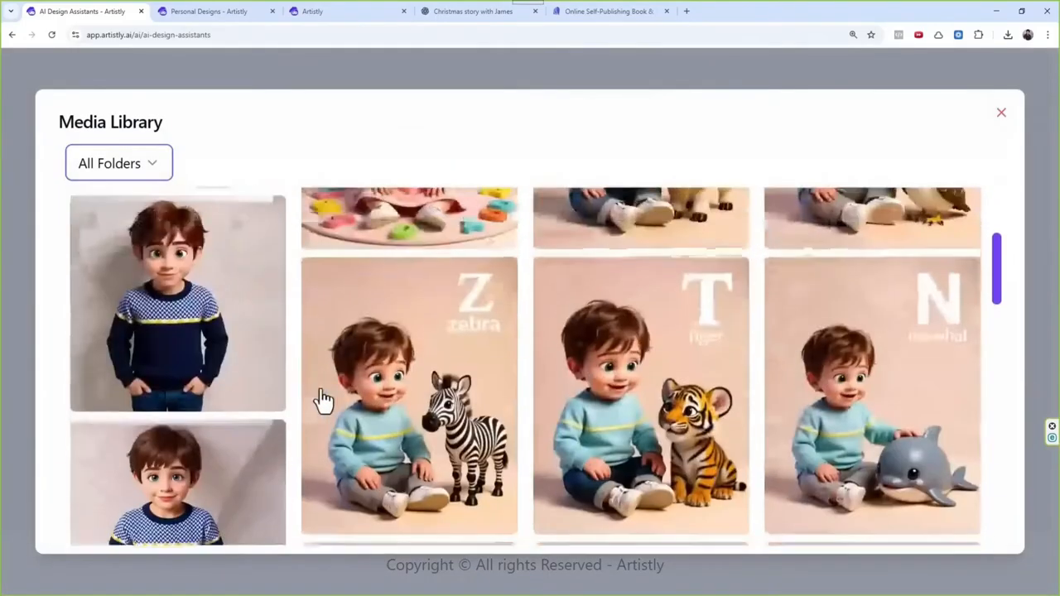
{"action": "scroll", "coordinate": [314, 330], "scroll_direction": "up", "scroll_amount": 2}
{"action": "left_click", "coordinate": [214, 274]}
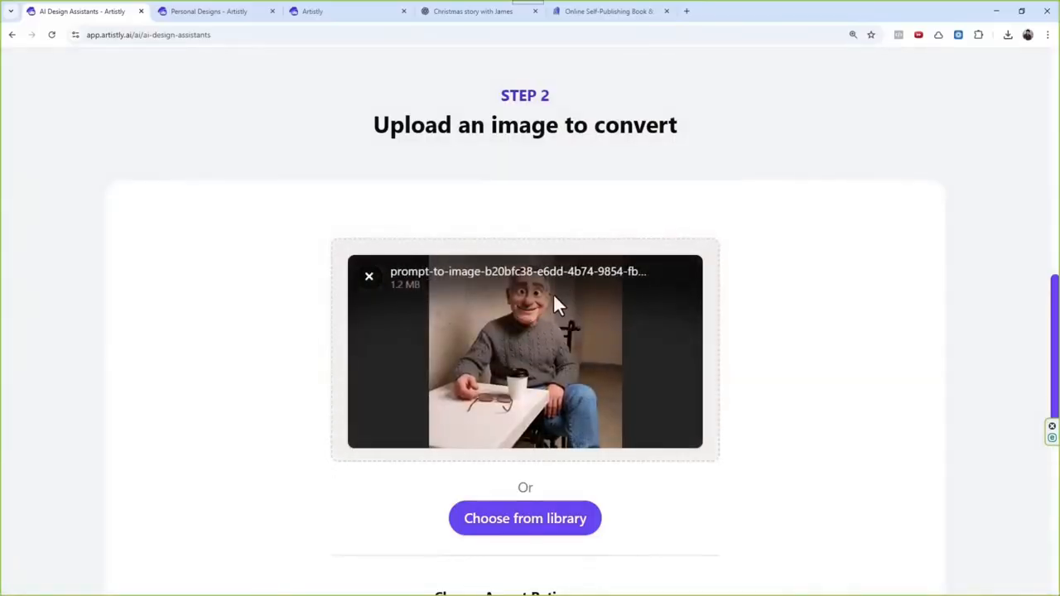
Step: Replace the cartoon man's conversion prompt with "He is standing in the room" and generate the image
{"action": "scroll", "coordinate": [553, 298], "scroll_direction": "down", "scroll_amount": 4}
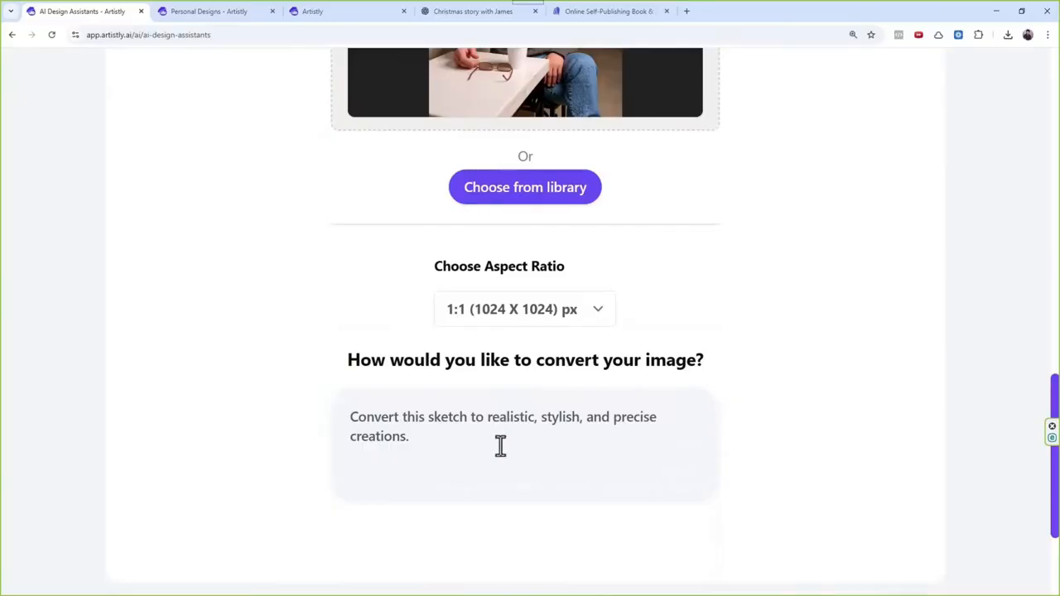
{"action": "triple_click", "coordinate": [500, 445]}
{"action": "key", "text": "BackSpace"}
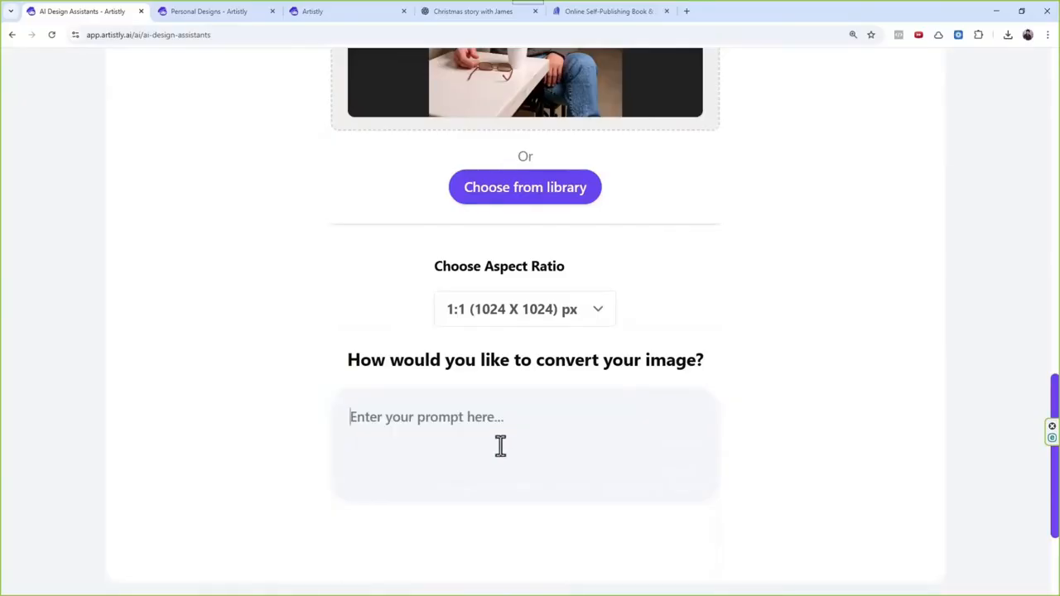
{"action": "type", "text": "He is standin"}
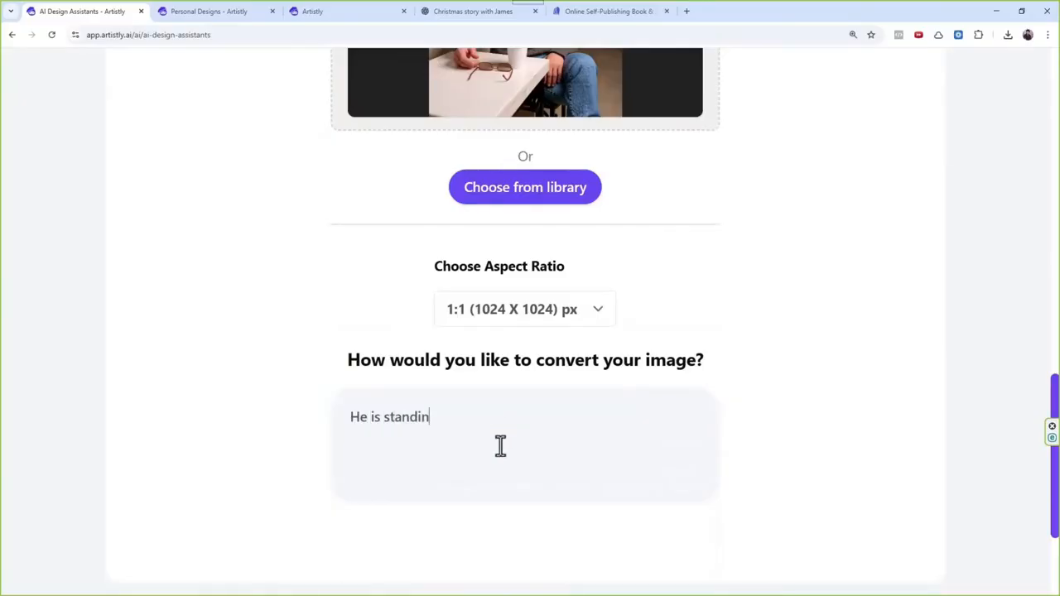
{"action": "type", "text": "g in the room"}
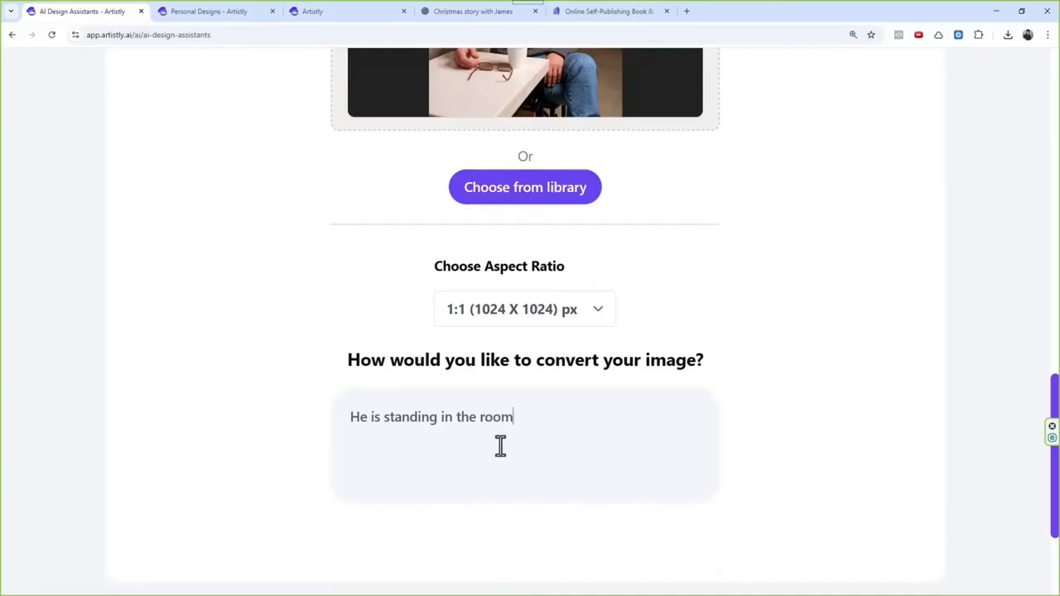
{"action": "scroll", "coordinate": [500, 446], "scroll_direction": "down", "scroll_amount": 2}
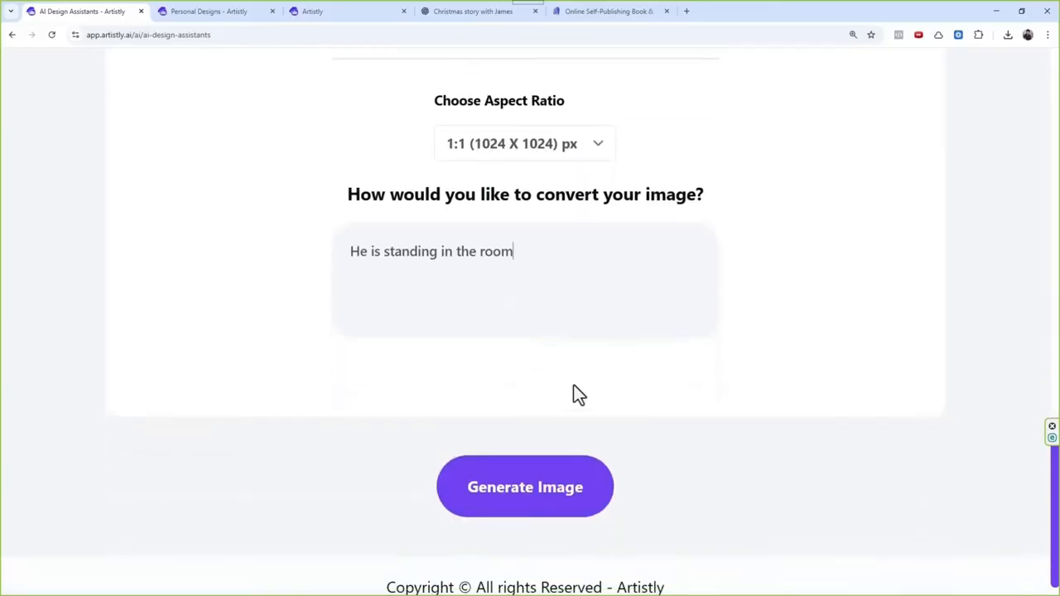
{"action": "left_click", "coordinate": [580, 511]}
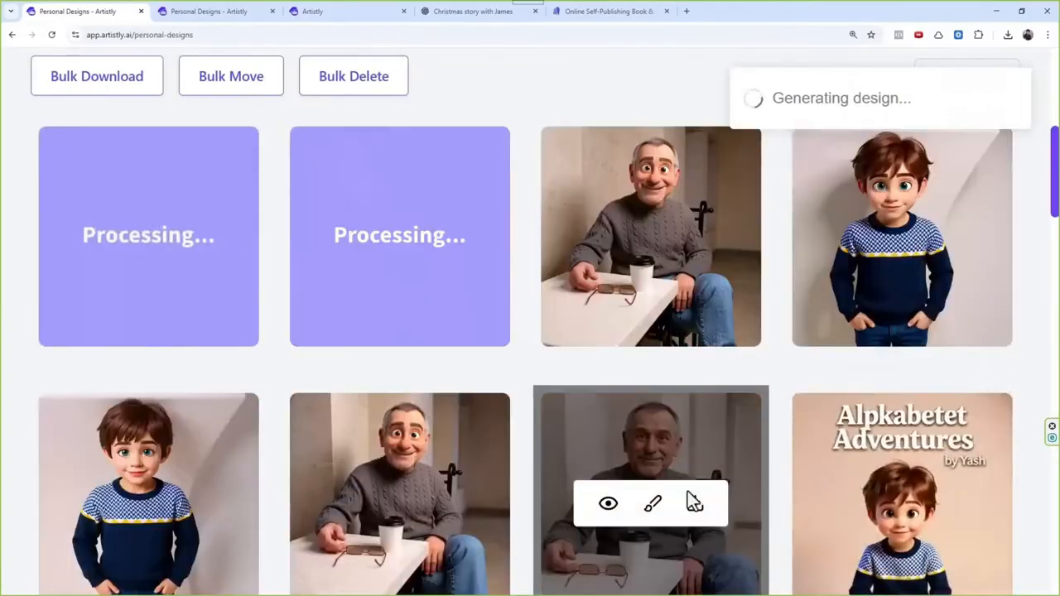
Step: Switch to the second Personal Designs page and open the designer choice page for creating a design
{"action": "scroll", "coordinate": [731, 396], "scroll_direction": "up", "scroll_amount": 2}
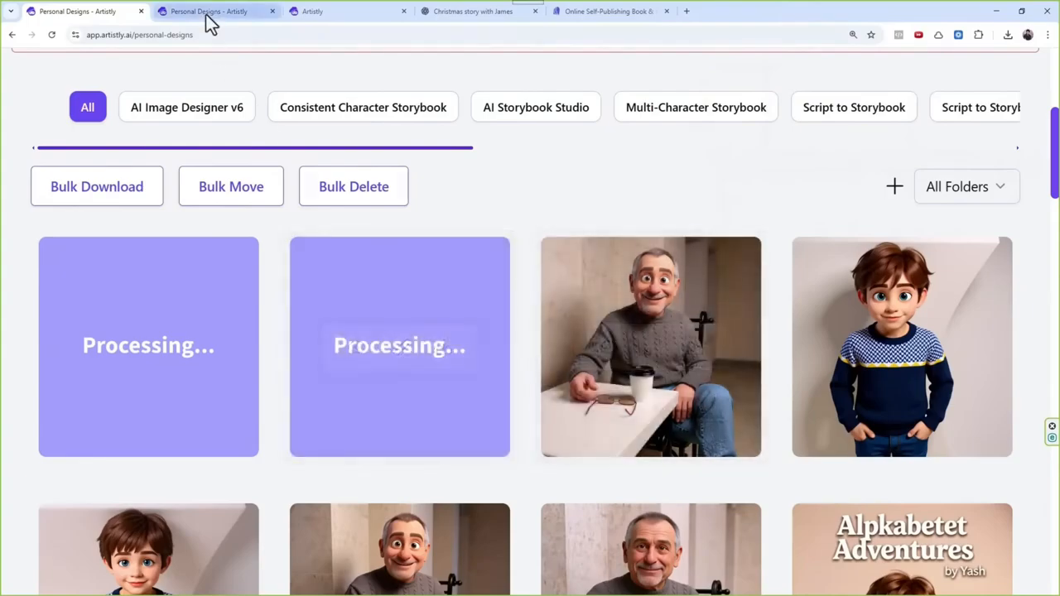
{"action": "left_click", "coordinate": [205, 15]}
{"action": "scroll", "coordinate": [375, 146], "scroll_direction": "up", "scroll_amount": 5}
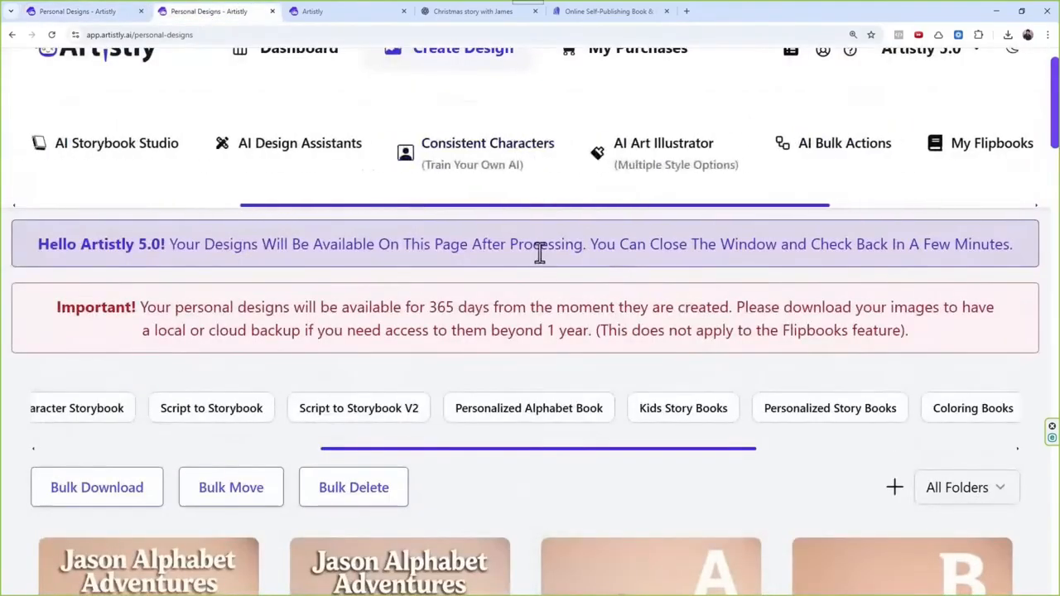
{"action": "left_click", "coordinate": [472, 62]}
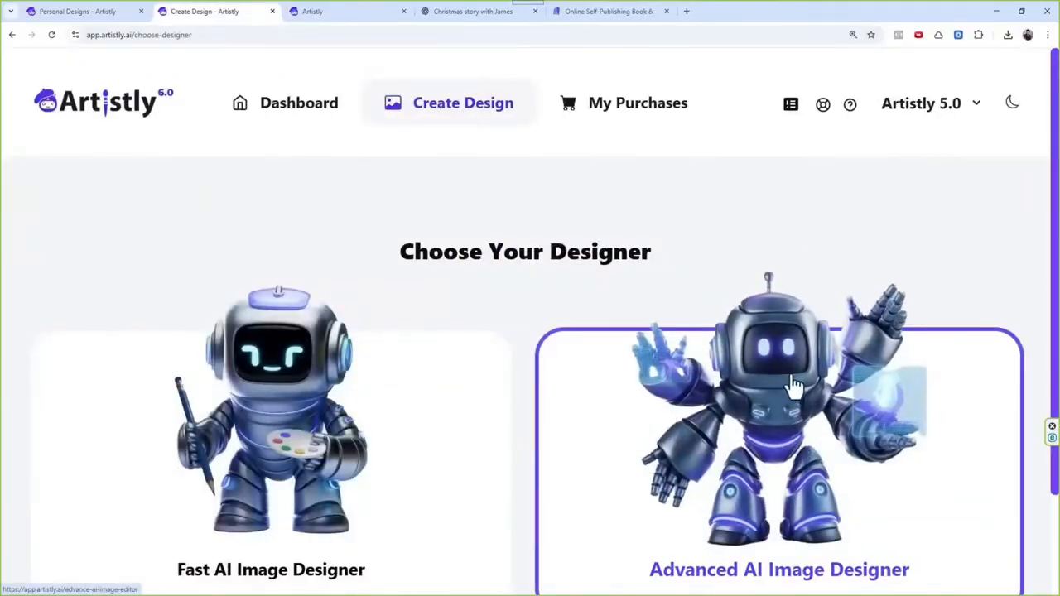
Step: Switch to the image editor project, browse the designs available for import without importing any, and reload the editor
{"action": "left_click", "coordinate": [338, 14]}
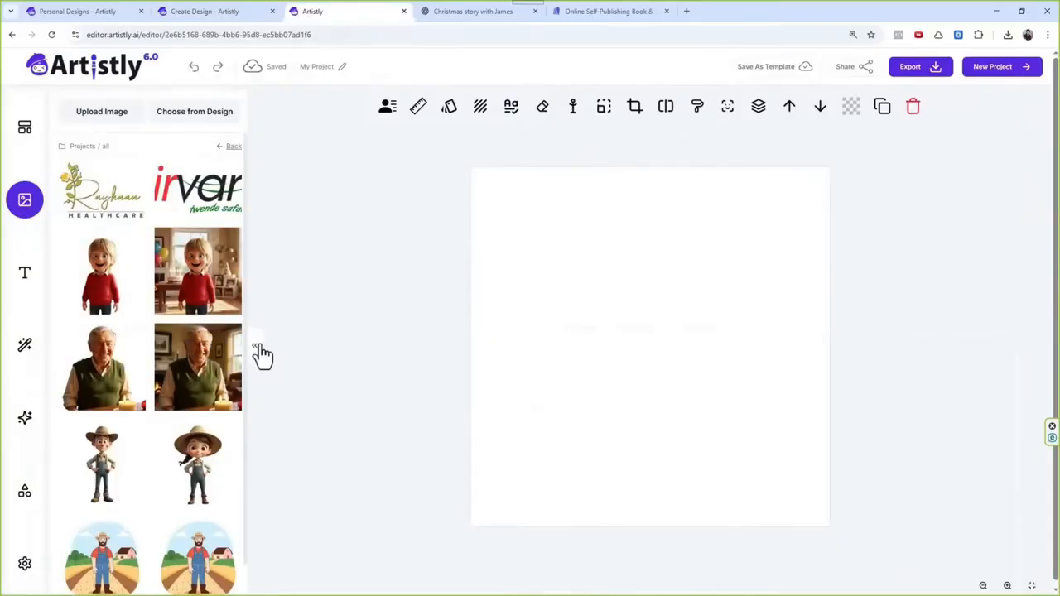
{"action": "left_click", "coordinate": [198, 113]}
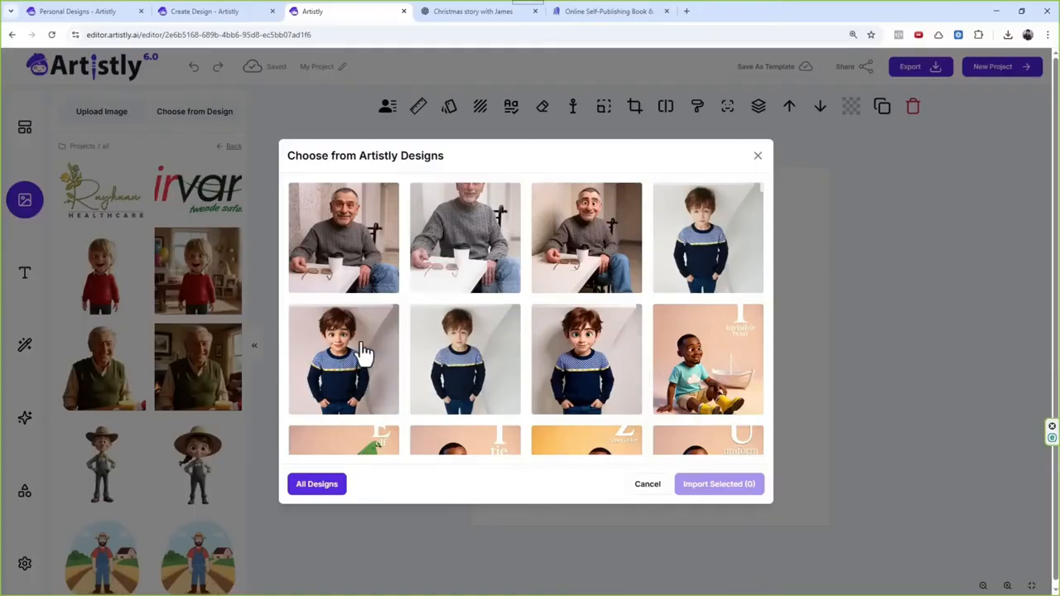
{"action": "scroll", "coordinate": [363, 338], "scroll_direction": "down", "scroll_amount": 10}
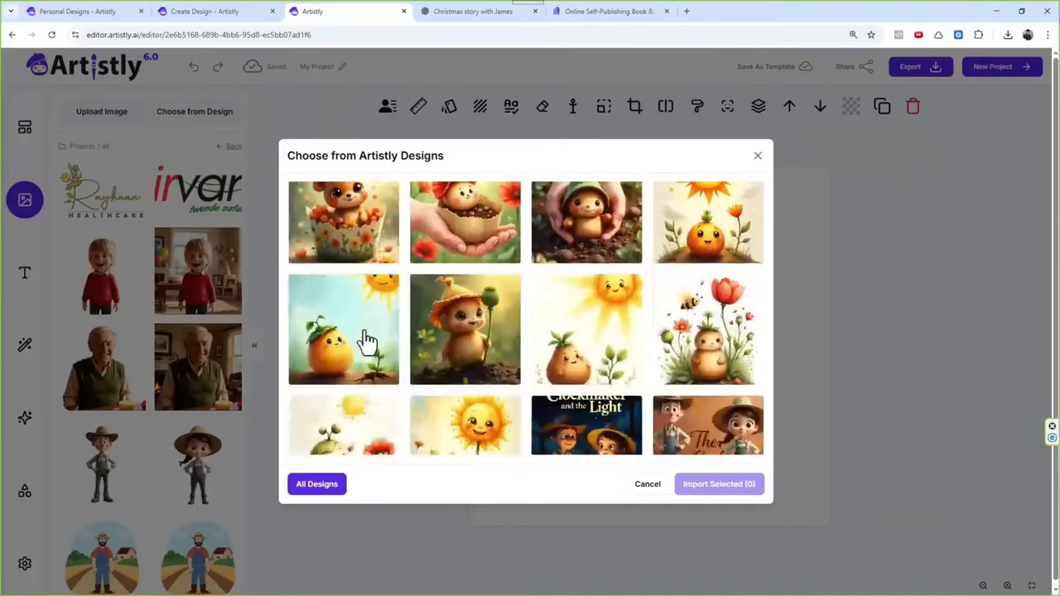
{"action": "scroll", "coordinate": [364, 334], "scroll_direction": "up", "scroll_amount": 10}
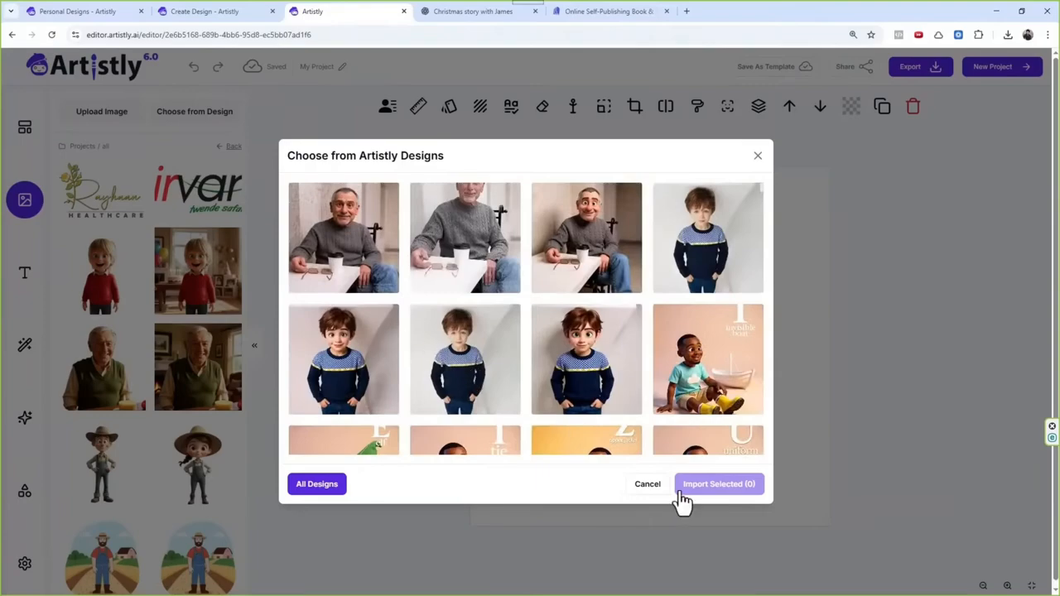
{"action": "left_click", "coordinate": [647, 485]}
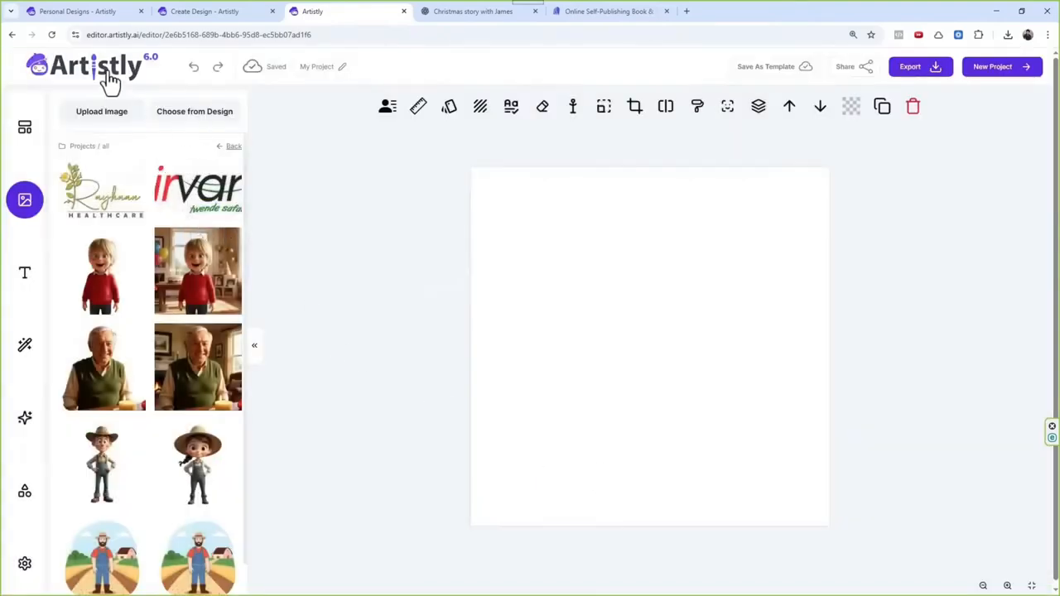
{"action": "left_click", "coordinate": [54, 38]}
{"action": "left_click", "coordinate": [585, 113]}
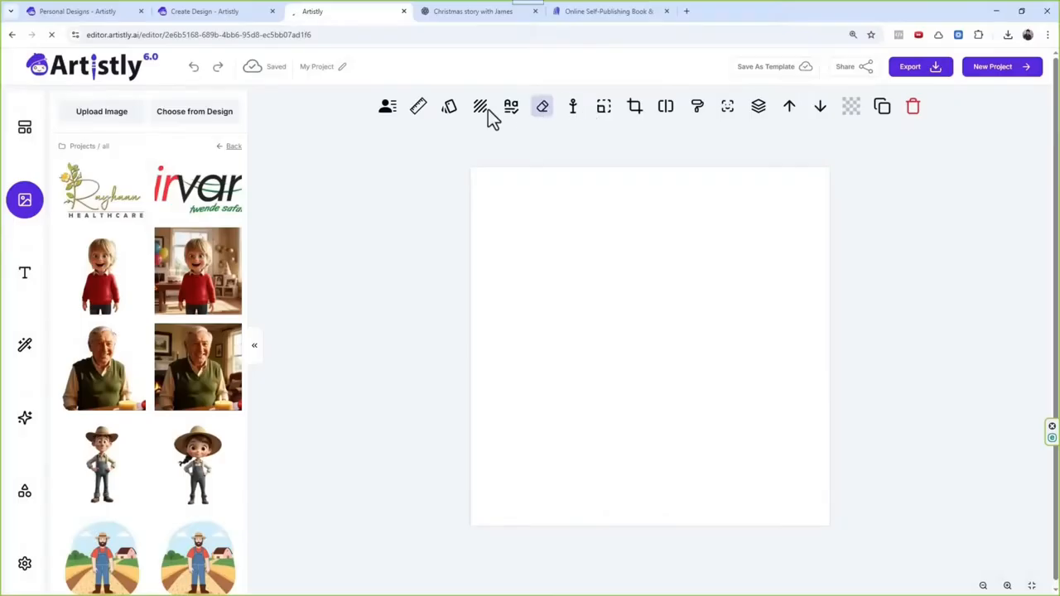
Step: Check the details of the second processing Sketch to 3D Render design in Personal Designs and return to the editor project
{"action": "left_click", "coordinate": [89, 14]}
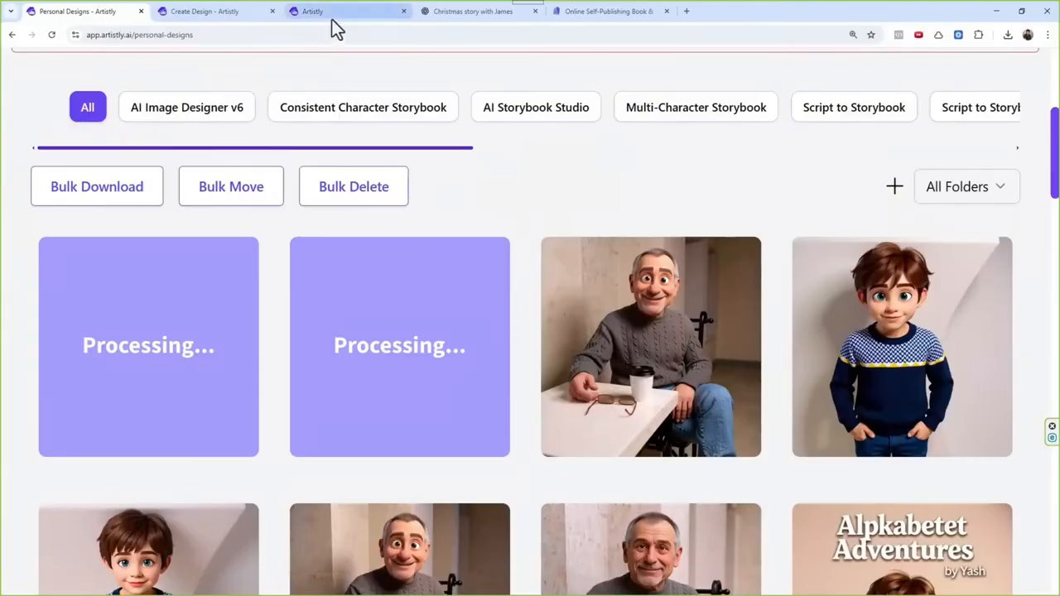
{"action": "mouse_move", "coordinate": [462, 449]}
{"action": "left_click", "coordinate": [357, 350]}
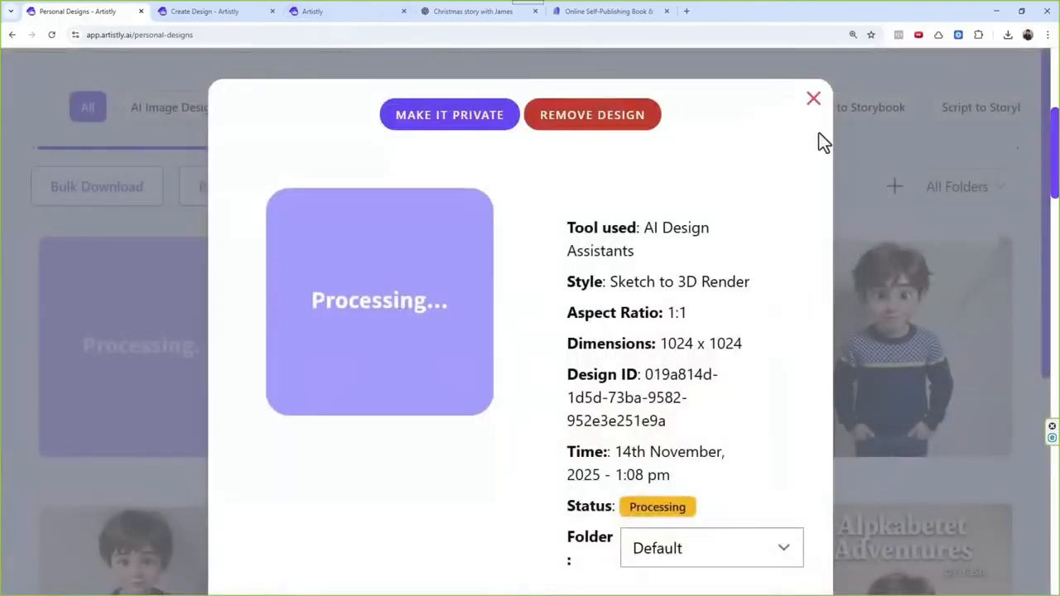
{"action": "left_click", "coordinate": [811, 114]}
{"action": "left_click", "coordinate": [309, 15]}
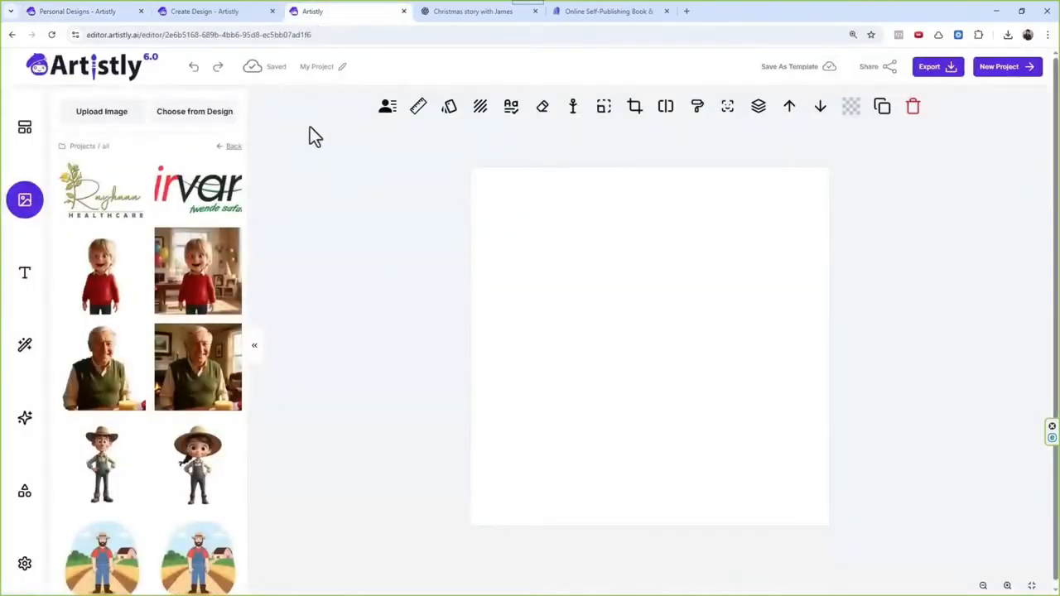
{"action": "left_click", "coordinate": [217, 112]}
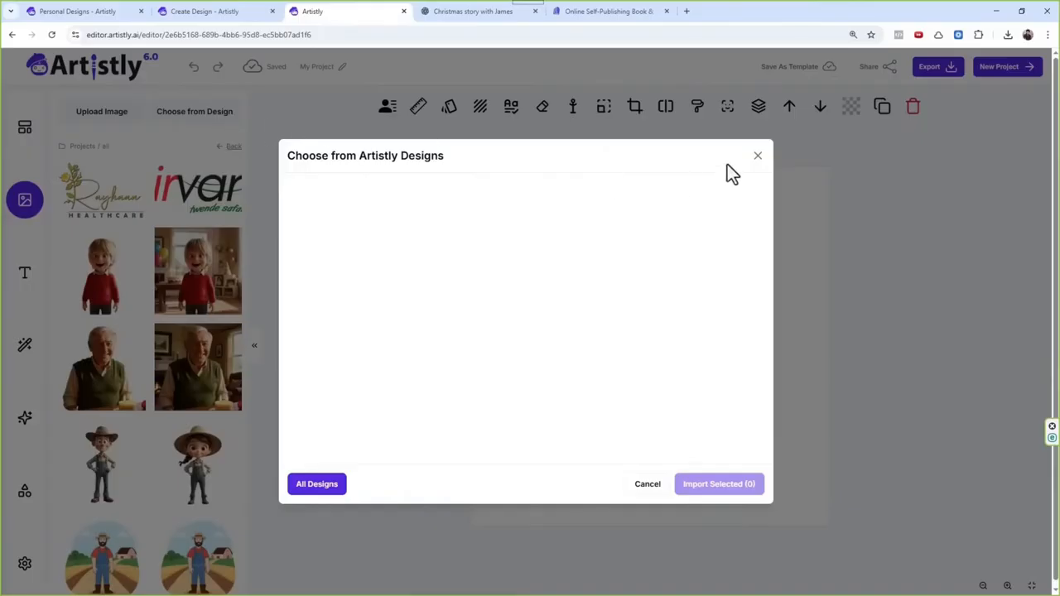
{"action": "left_click", "coordinate": [757, 156]}
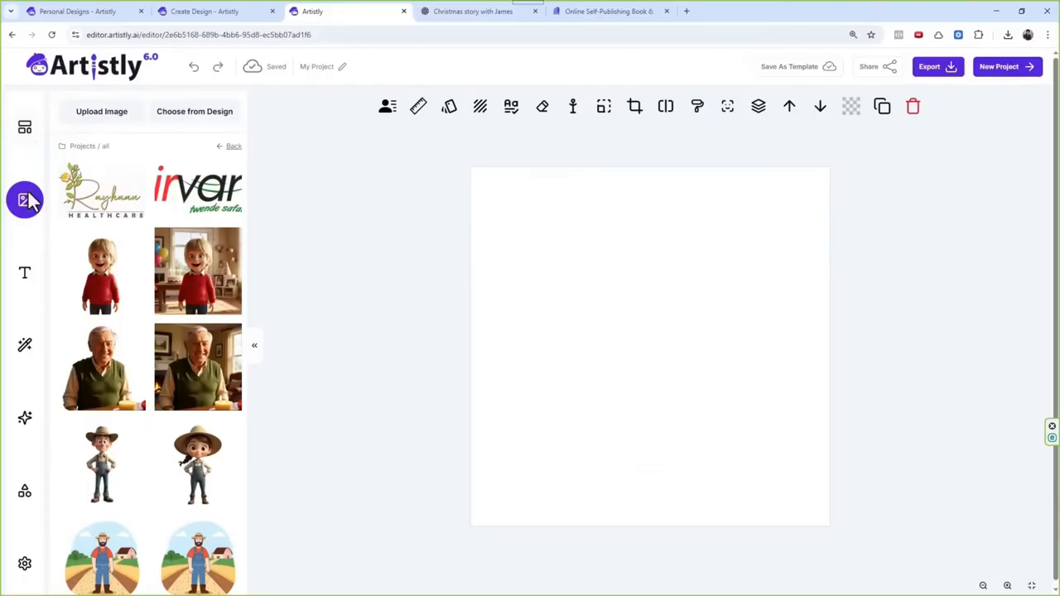
{"action": "left_click", "coordinate": [24, 286]}
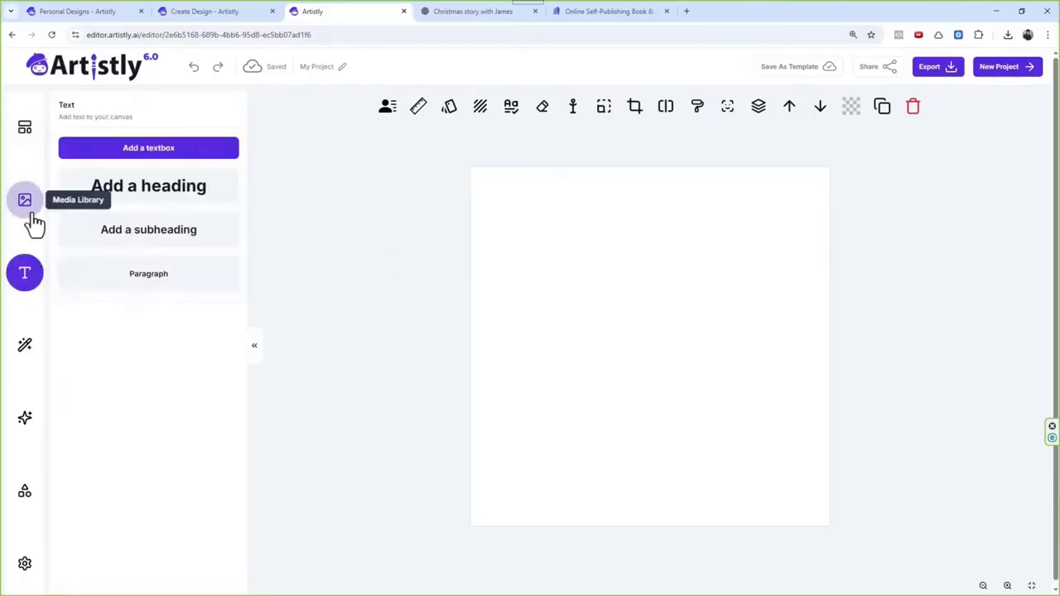
{"action": "left_click", "coordinate": [34, 222]}
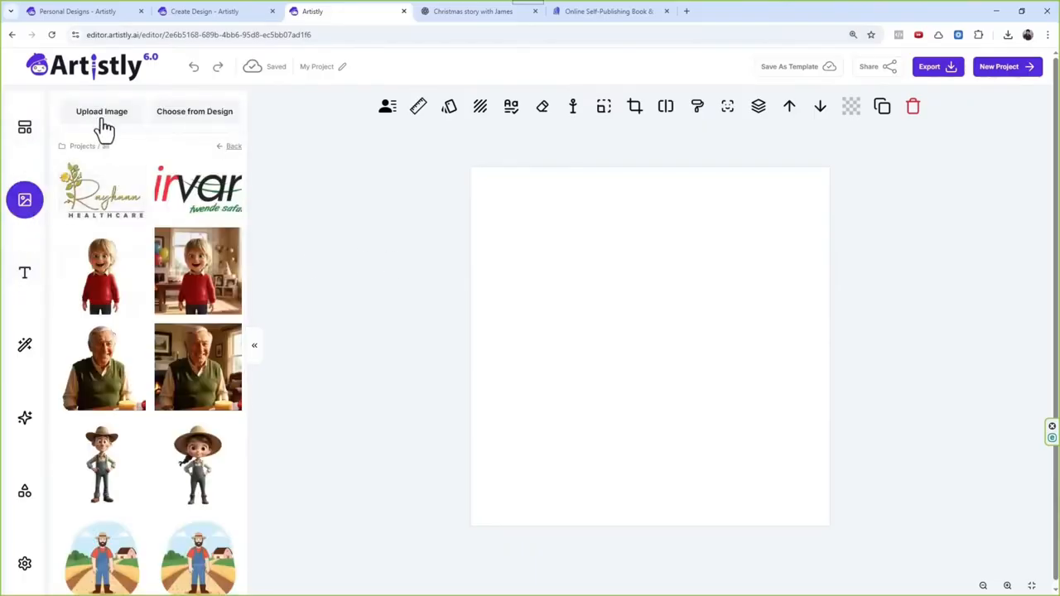
Step: Import the third listed design, the 3D boy in the navy patterned sweater, into the project and run background removal on it
{"action": "left_click", "coordinate": [199, 117]}
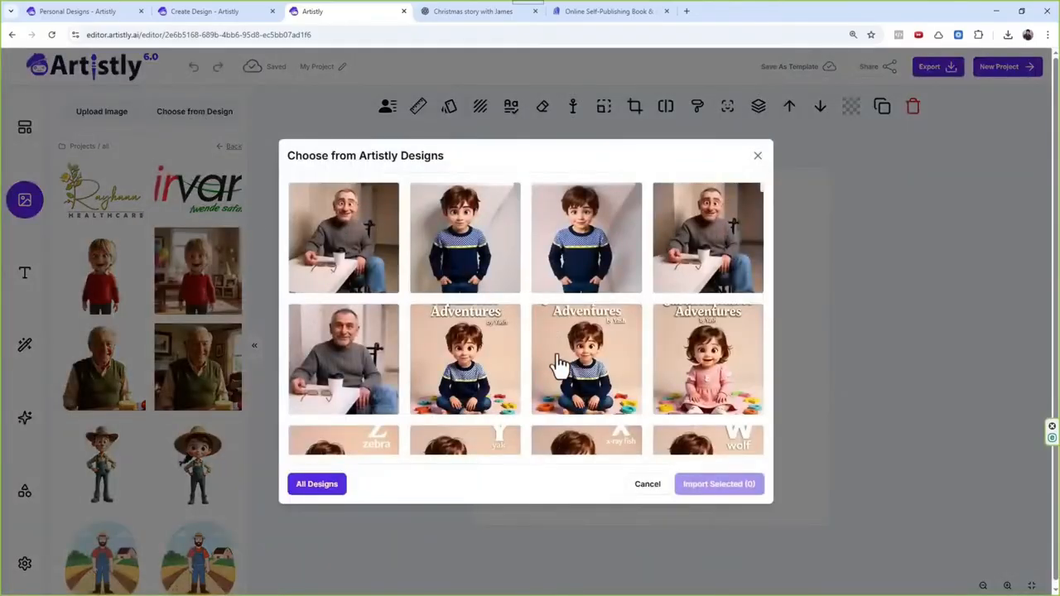
{"action": "scroll", "coordinate": [559, 365], "scroll_direction": "down", "scroll_amount": 2}
{"action": "scroll", "coordinate": [561, 348], "scroll_direction": "up", "scroll_amount": 2}
{"action": "scroll", "coordinate": [561, 344], "scroll_direction": "down", "scroll_amount": 3}
{"action": "scroll", "coordinate": [563, 348], "scroll_direction": "up", "scroll_amount": 3}
{"action": "left_click", "coordinate": [599, 274]}
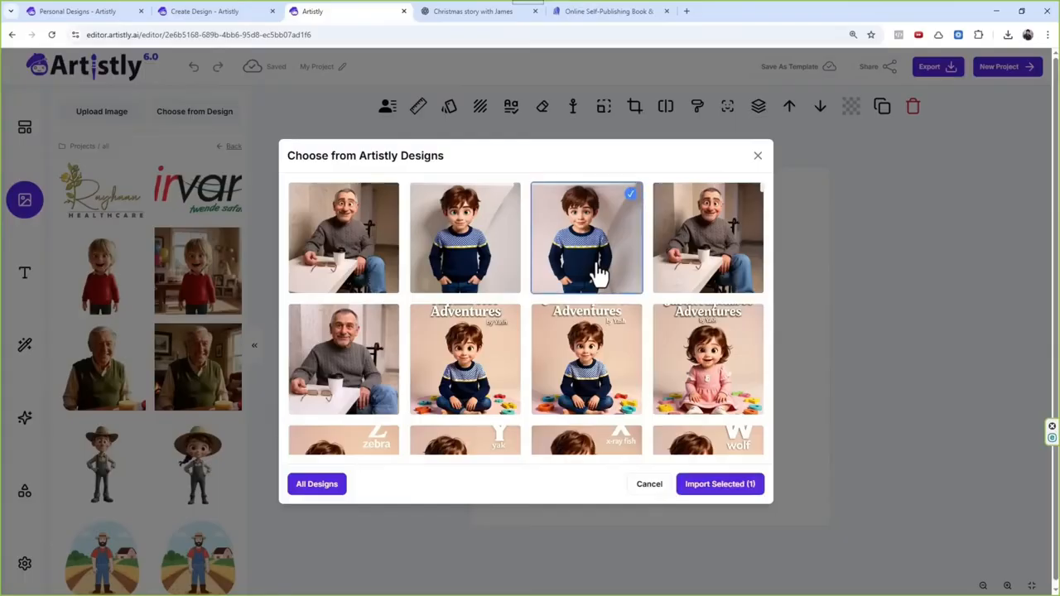
{"action": "left_click", "coordinate": [733, 490]}
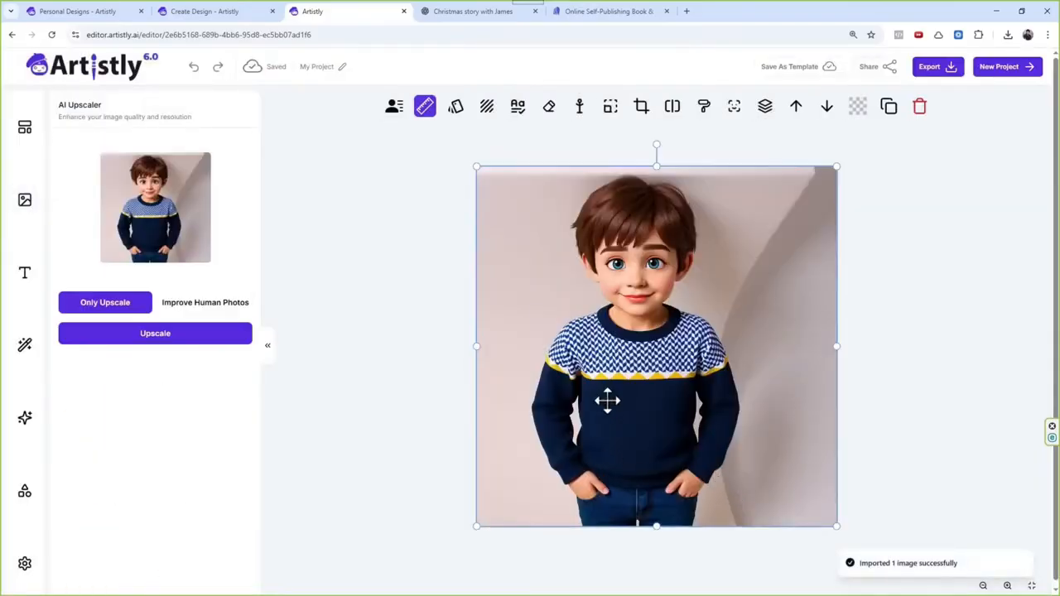
{"action": "left_click", "coordinate": [673, 115]}
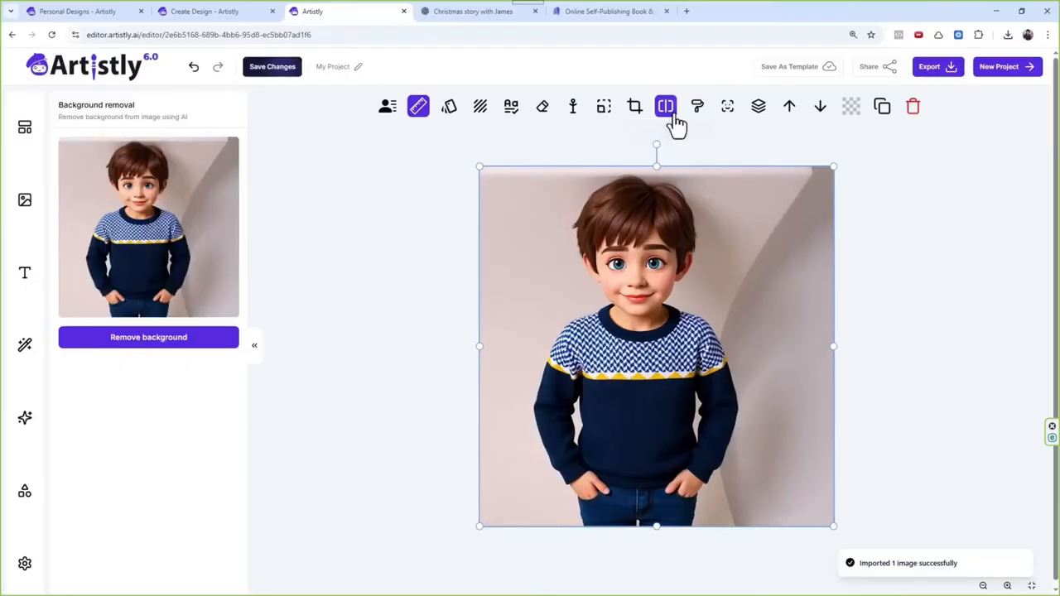
{"action": "left_click", "coordinate": [216, 338]}
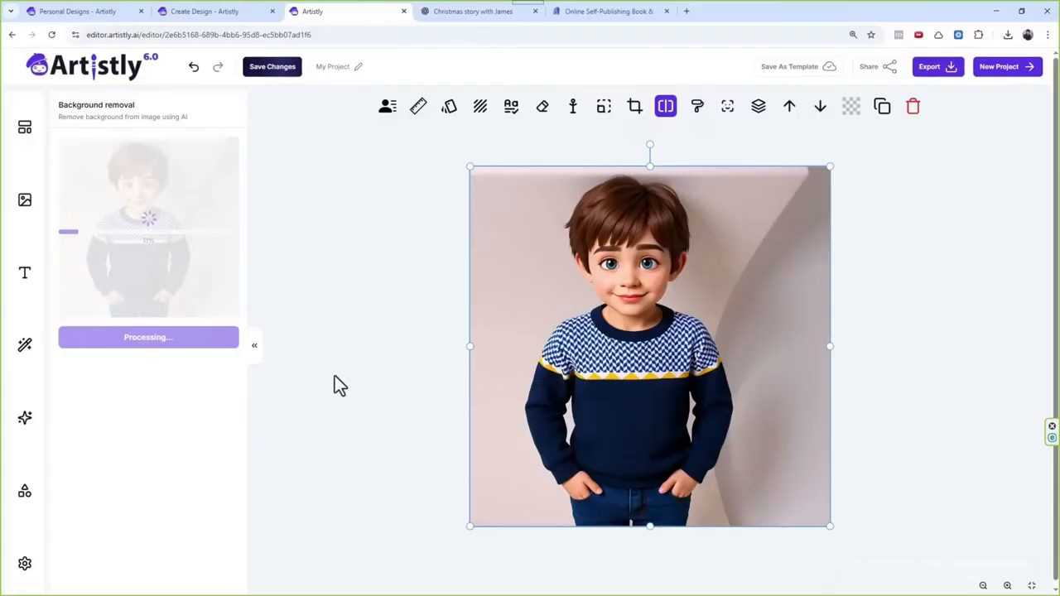
Step: Switch to ChatGPT and review the Christmas story about a grandson and his grandfather, including its characters and the prompt used
{"action": "left_click", "coordinate": [455, 17]}
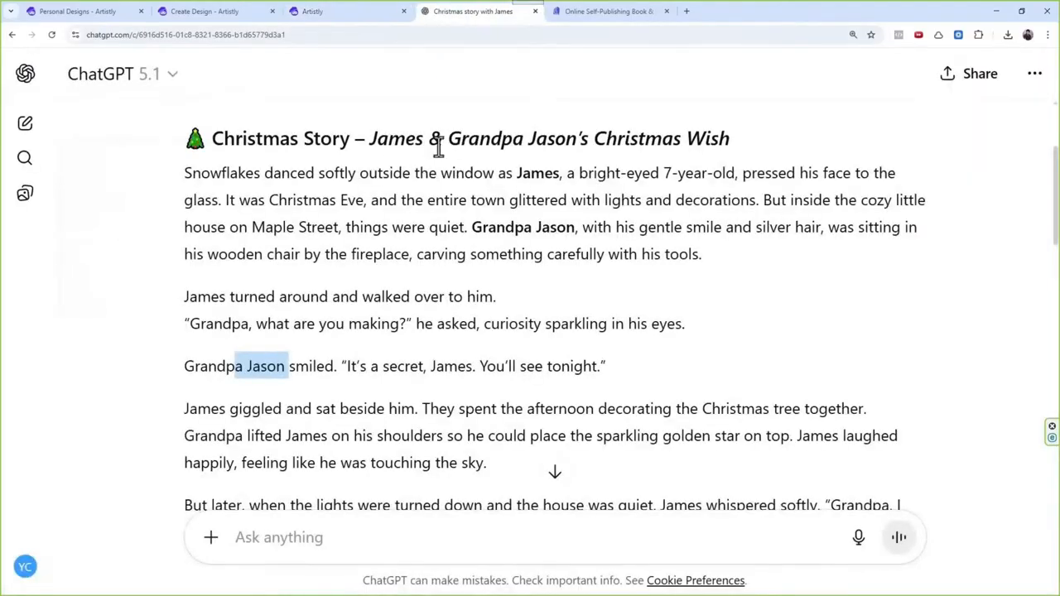
{"action": "left_click_drag", "start_coordinate": [371, 141], "coordinate": [548, 141]}
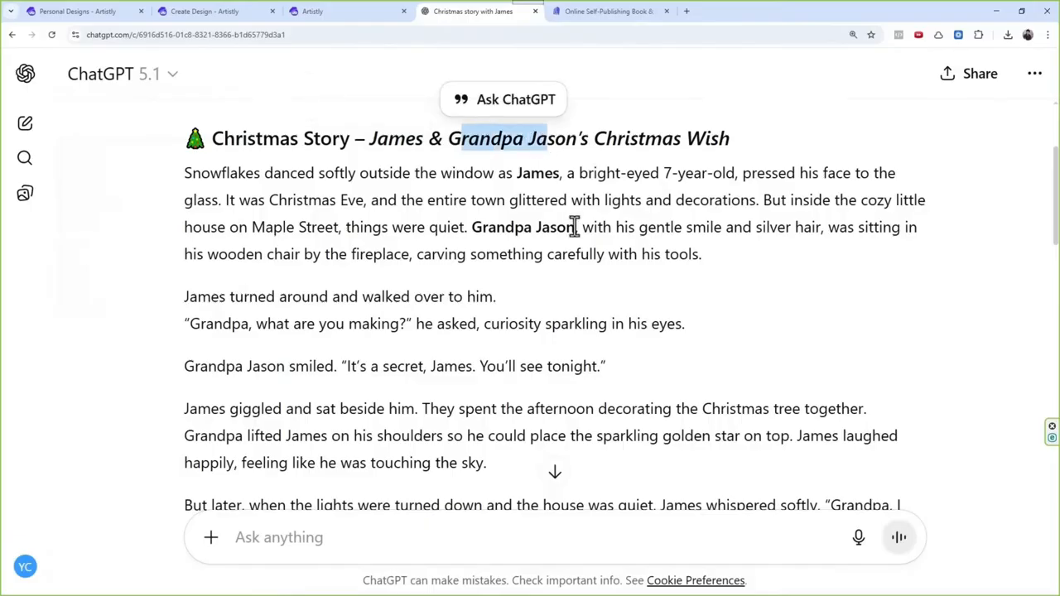
{"action": "left_click_drag", "start_coordinate": [470, 227], "coordinate": [576, 227]}
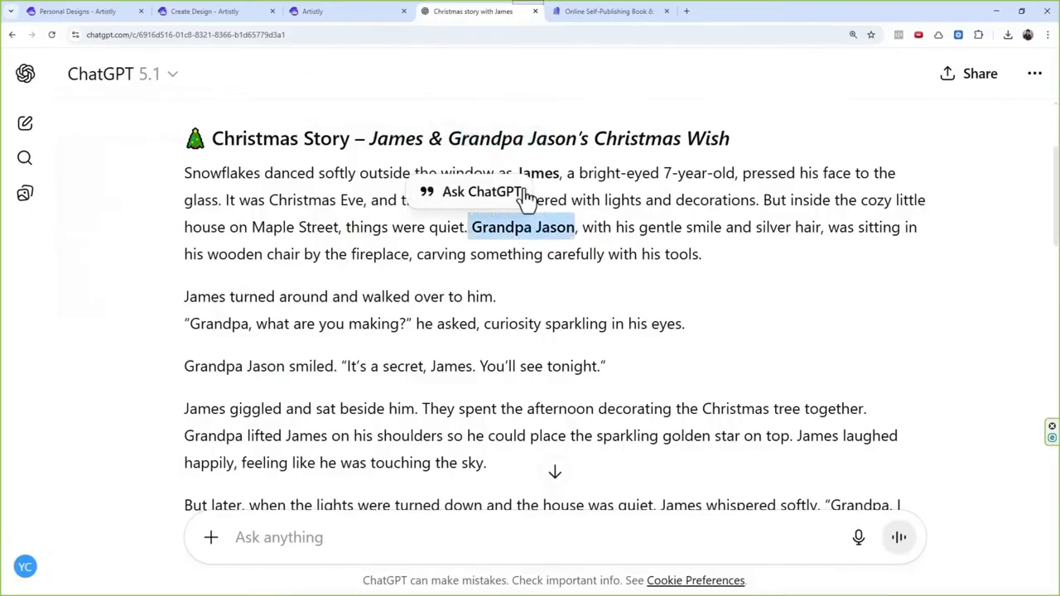
{"action": "left_click_drag", "start_coordinate": [532, 170], "coordinate": [559, 170]}
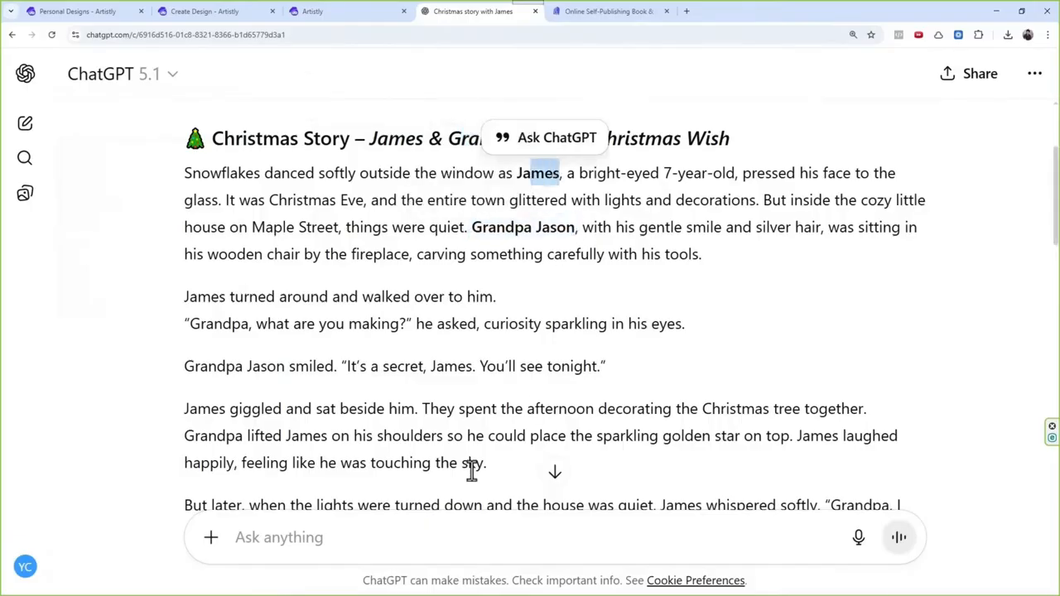
{"action": "scroll", "coordinate": [497, 319], "scroll_direction": "up", "scroll_amount": 2}
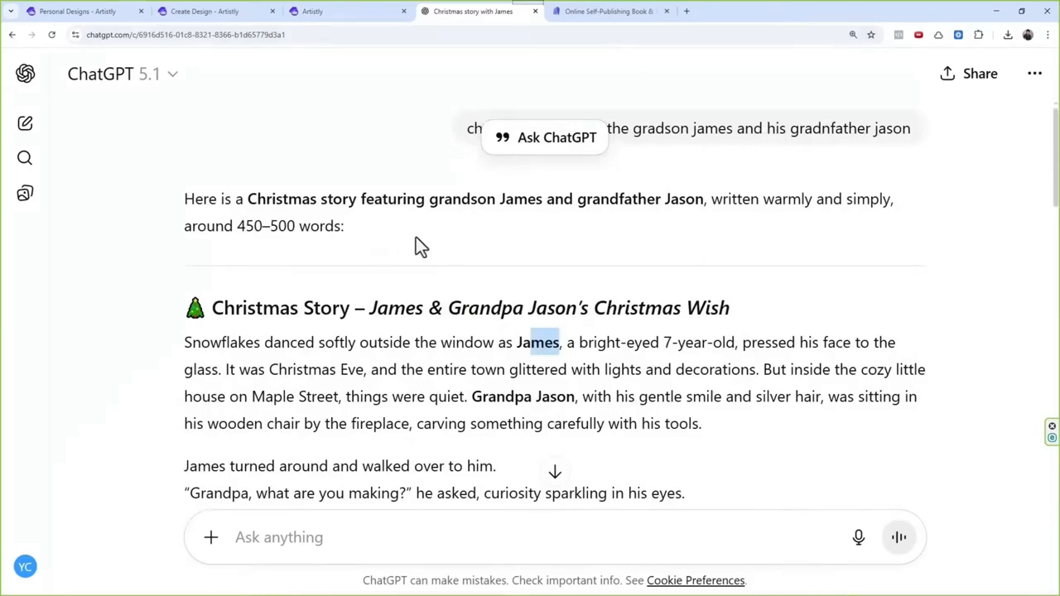
{"action": "left_click", "coordinate": [366, 242]}
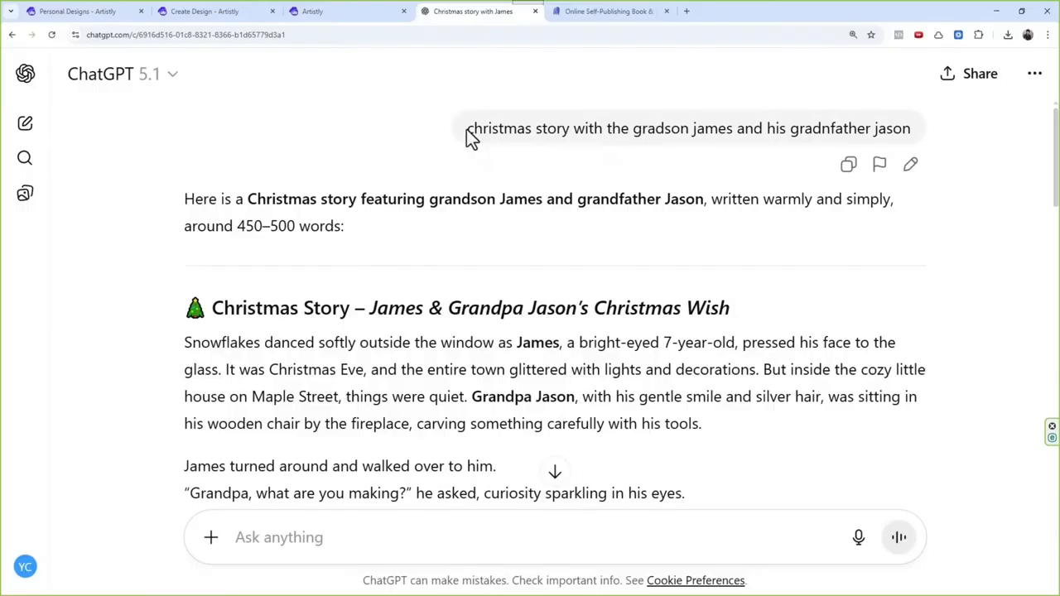
{"action": "left_click_drag", "start_coordinate": [466, 129], "coordinate": [914, 141]}
{"action": "scroll", "coordinate": [430, 338], "scroll_direction": "down", "scroll_amount": 6}
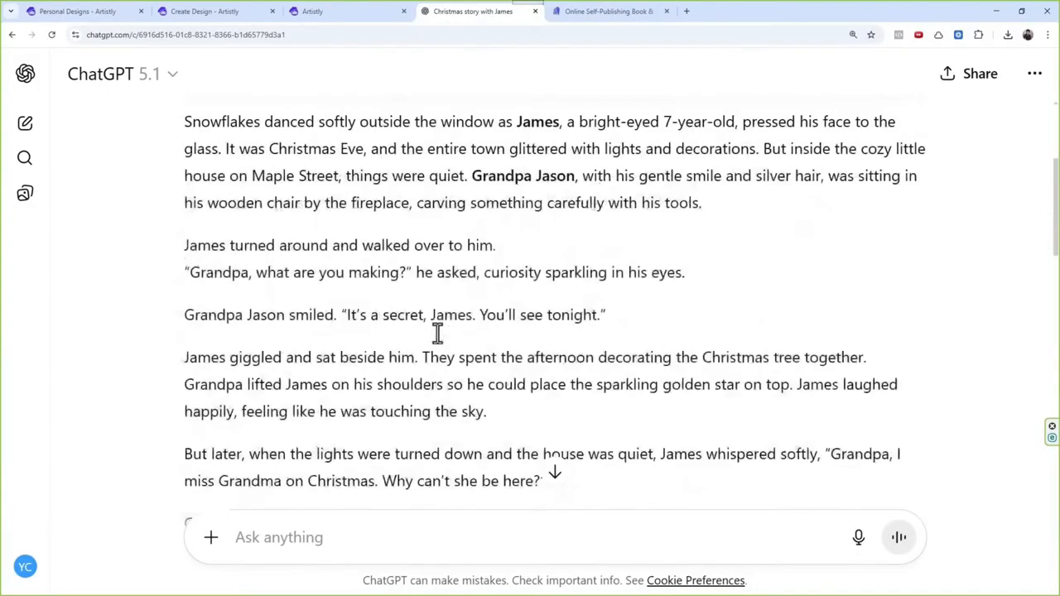
{"action": "scroll", "coordinate": [418, 253], "scroll_direction": "down", "scroll_amount": 1}
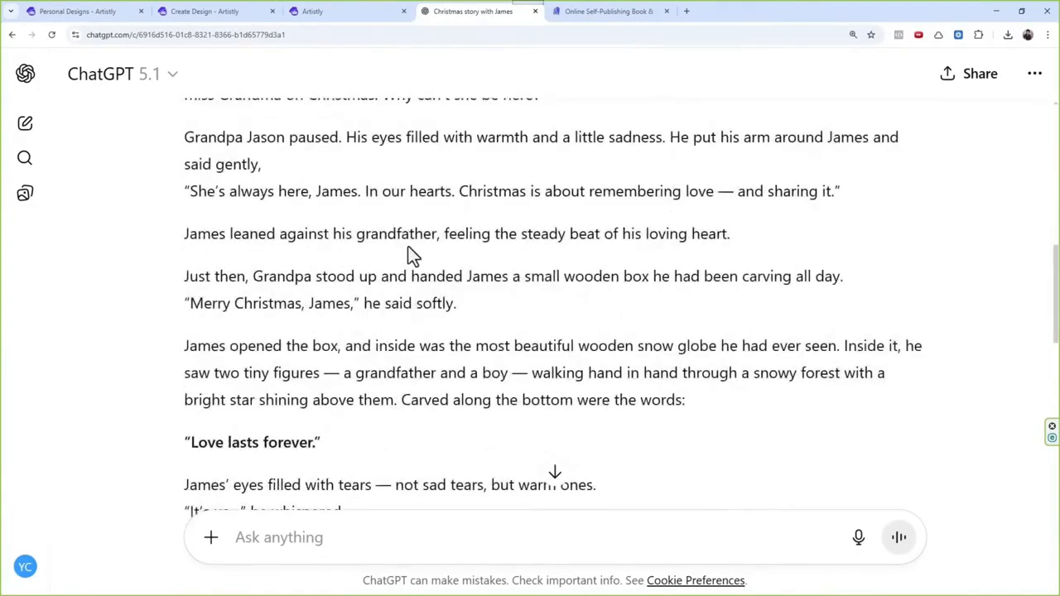
{"action": "scroll", "coordinate": [408, 246], "scroll_direction": "up", "scroll_amount": 2}
Step: Add the background-free boy to the editor canvas, shrink him to about two-thirds size and place him on the page's left half
{"action": "left_click", "coordinate": [332, 20]}
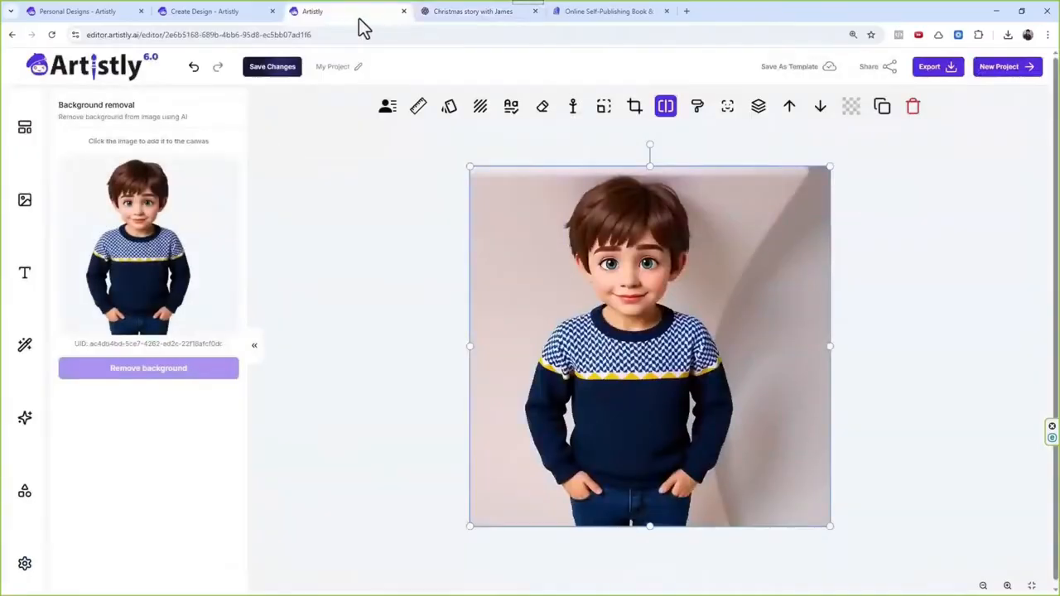
{"action": "left_click", "coordinate": [141, 246]}
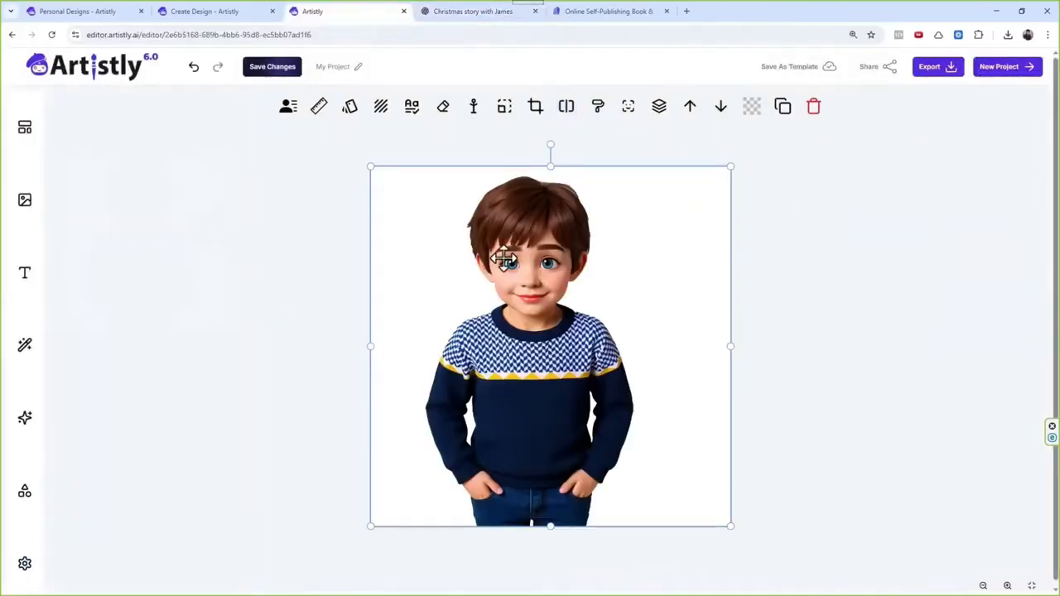
{"action": "left_click_drag", "start_coordinate": [552, 320], "coordinate": [538, 316]}
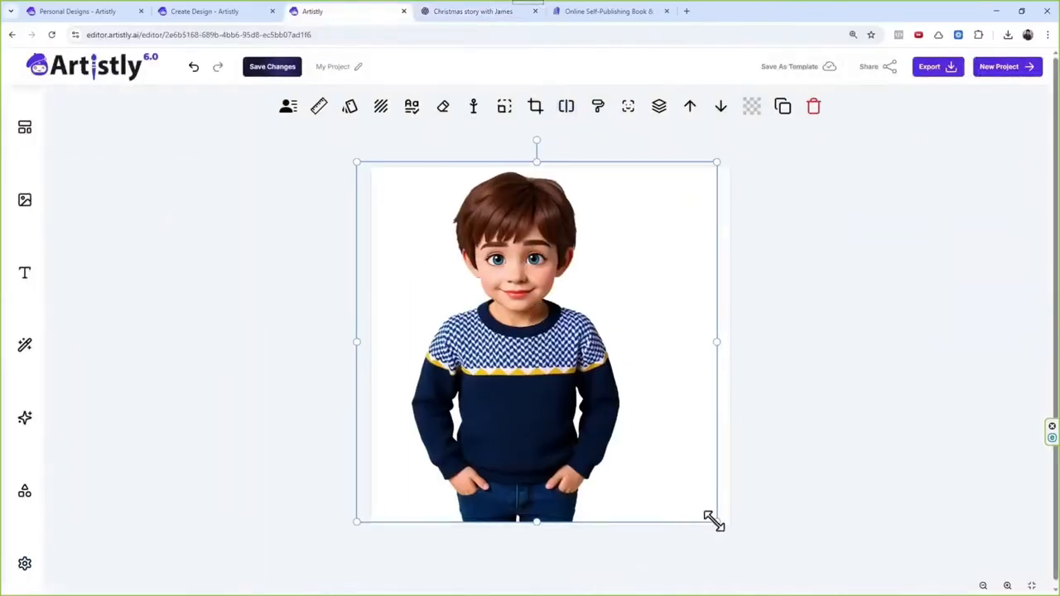
{"action": "left_click_drag", "start_coordinate": [714, 520], "coordinate": [575, 403]}
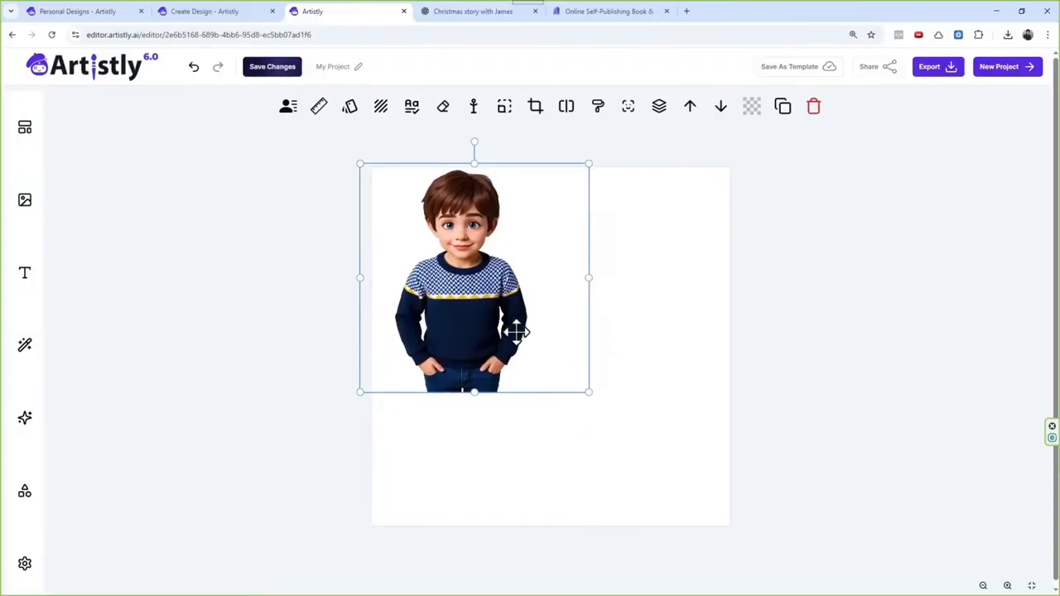
{"action": "left_click_drag", "start_coordinate": [511, 332], "coordinate": [509, 361]}
Step: Add a heading text element to the canvas and place it directly below the boy
{"action": "left_click", "coordinate": [26, 275]}
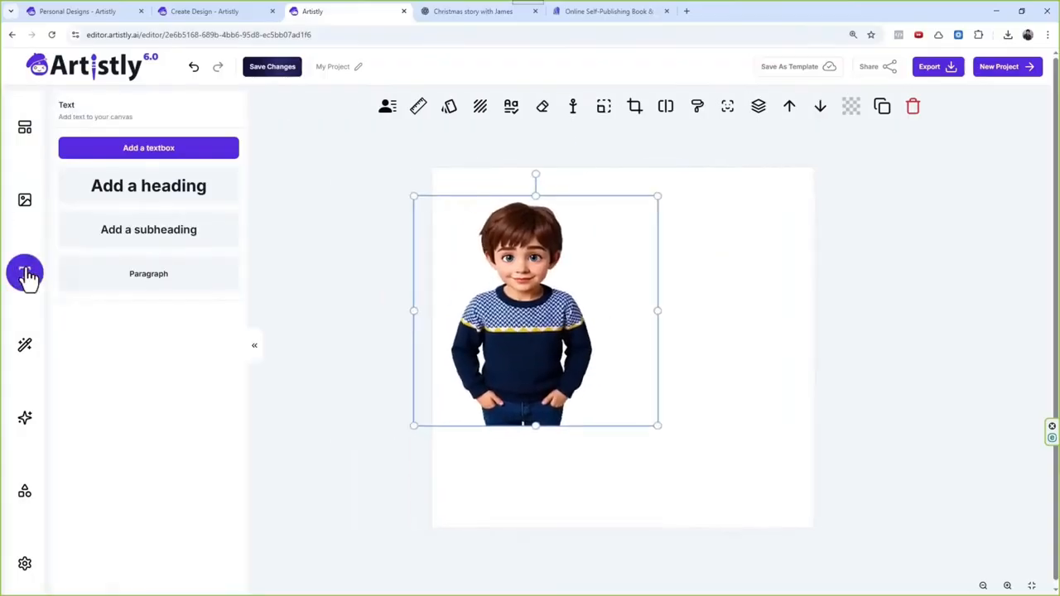
{"action": "left_click", "coordinate": [152, 156]}
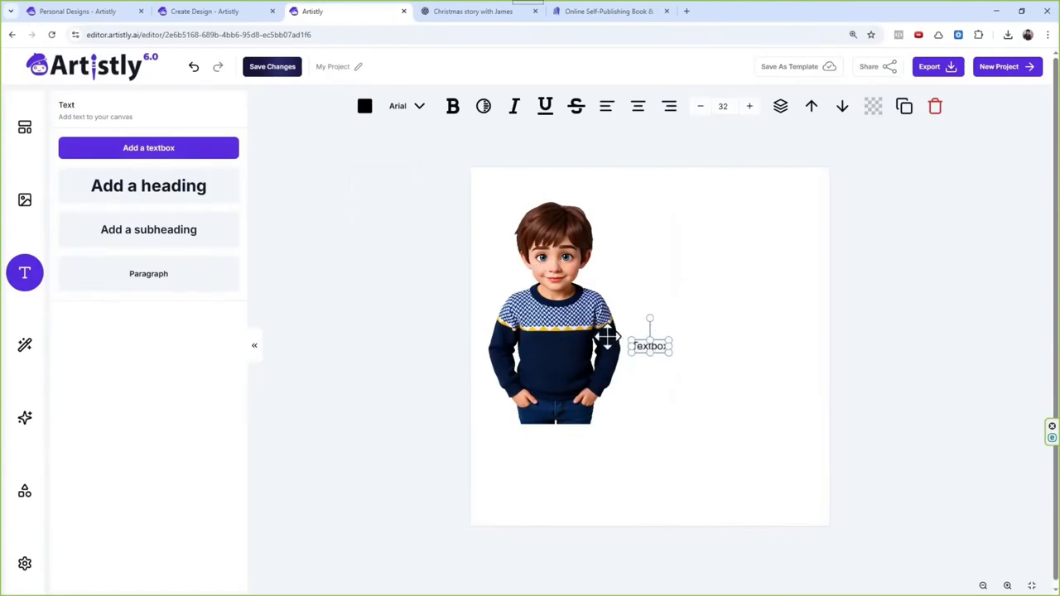
{"action": "key", "text": "Delete"}
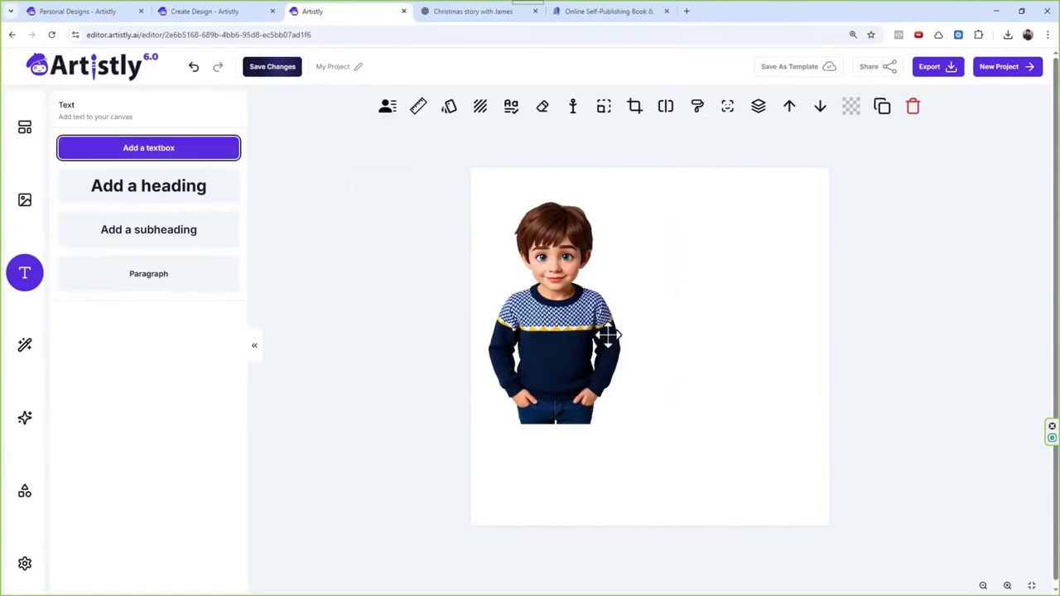
{"action": "left_click", "coordinate": [171, 204]}
{"action": "left_click_drag", "start_coordinate": [674, 356], "coordinate": [563, 451]}
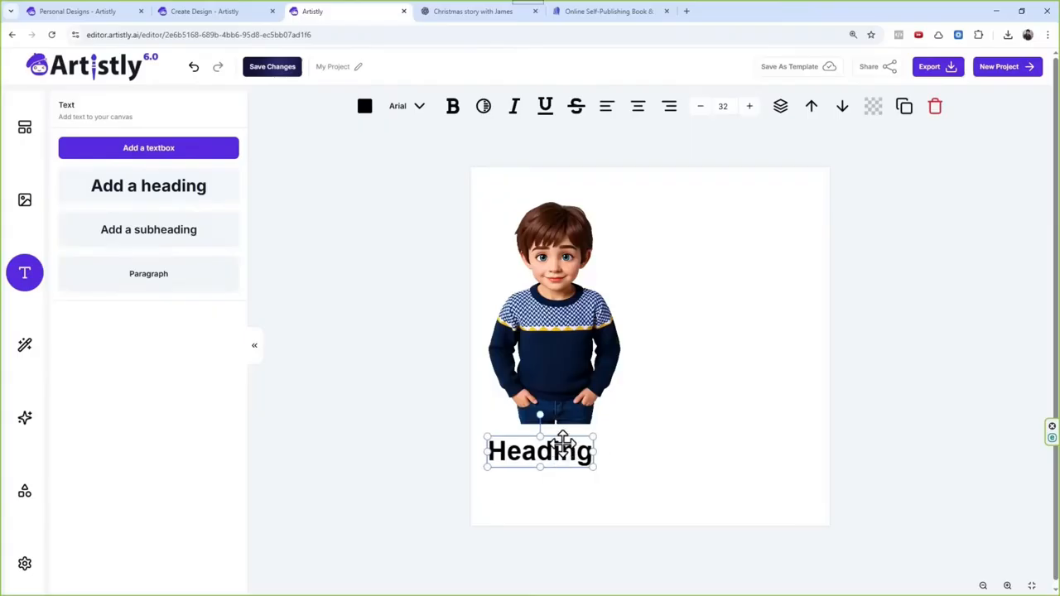
Step: Check the grandson's name in the ChatGPT story and replace the heading text below the boy with it
{"action": "left_click", "coordinate": [454, 11]}
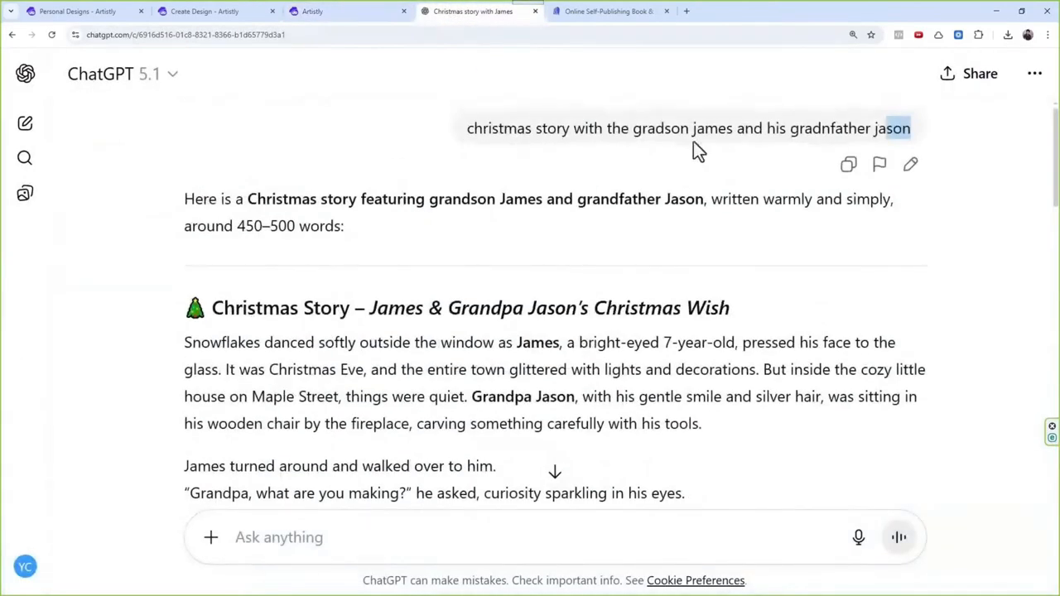
{"action": "left_click", "coordinate": [308, 11]}
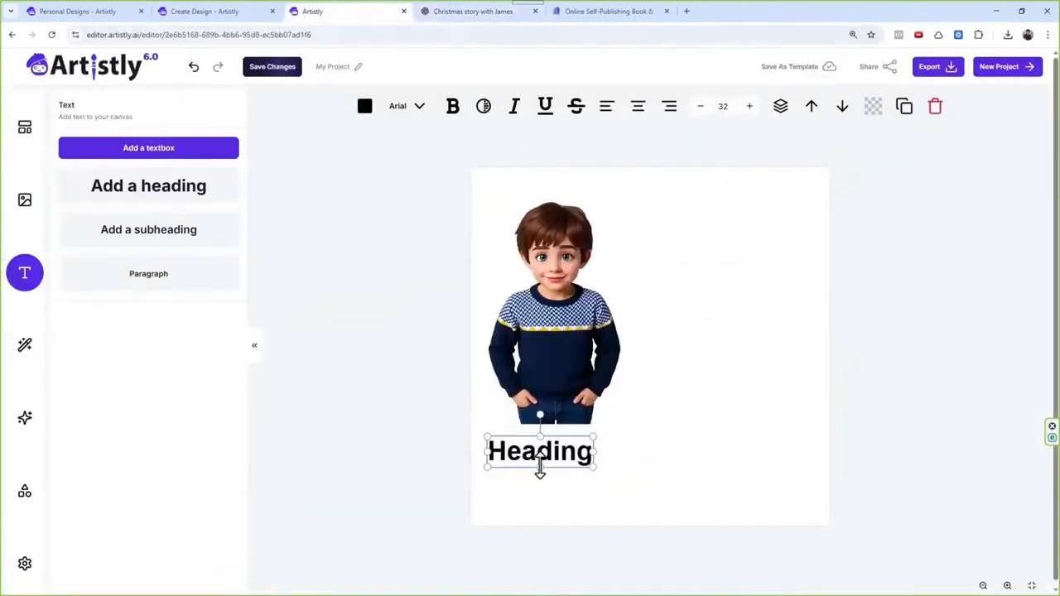
{"action": "double_click", "coordinate": [546, 451]}
{"action": "key", "text": "BackSpace"}
{"action": "type", "text": "James"}
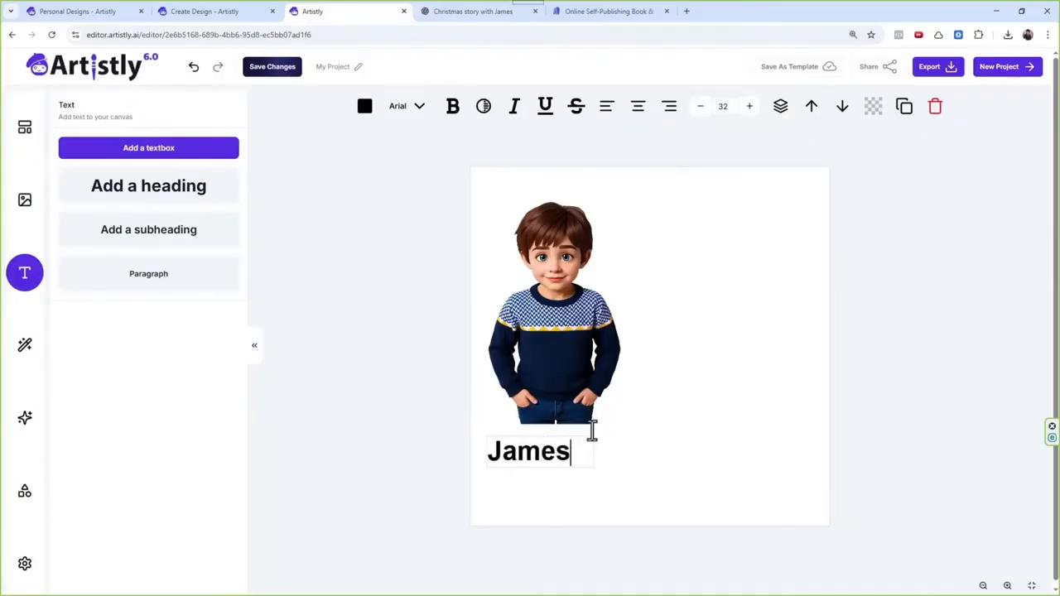
{"action": "left_click", "coordinate": [718, 449]}
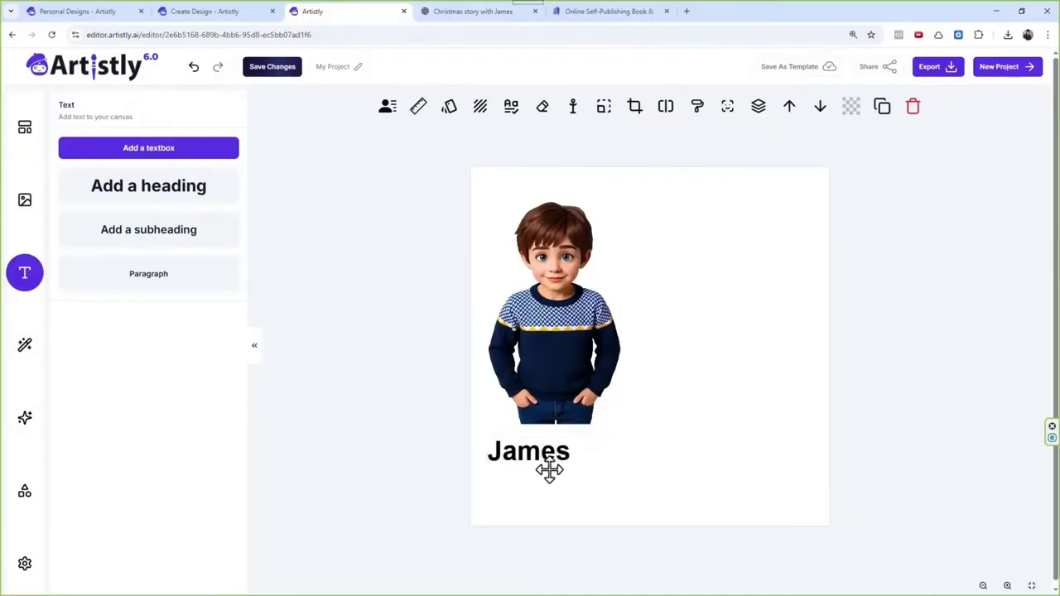
Step: Move the name heading lower on the page, then enlarge the boy and reposition him just above it
{"action": "left_click_drag", "start_coordinate": [551, 460], "coordinate": [563, 492]}
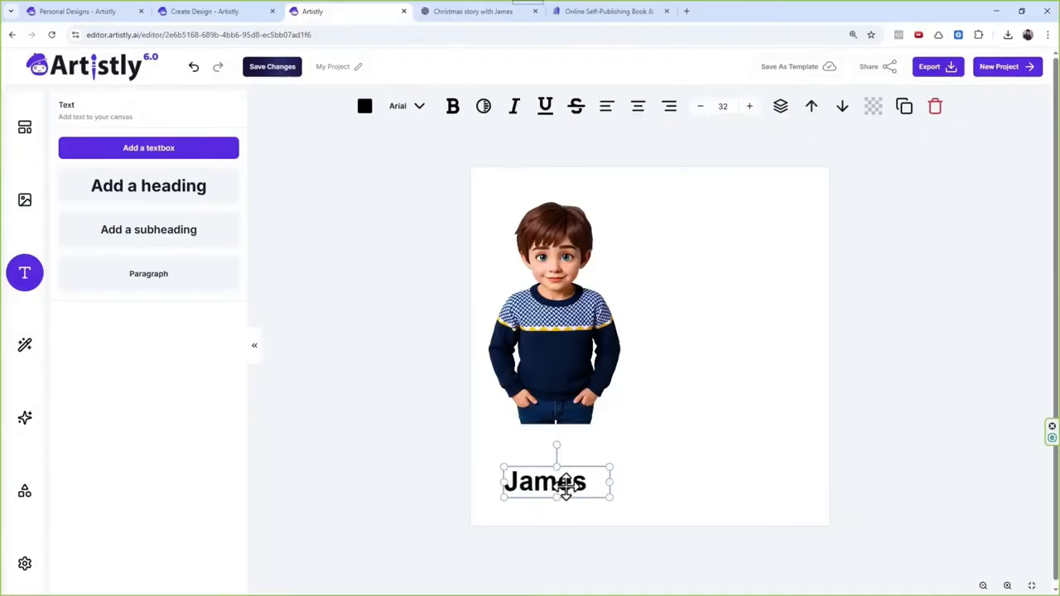
{"action": "left_click", "coordinate": [635, 213]}
{"action": "left_click_drag", "start_coordinate": [679, 193], "coordinate": [717, 163]}
{"action": "left_click_drag", "start_coordinate": [580, 278], "coordinate": [559, 305]}
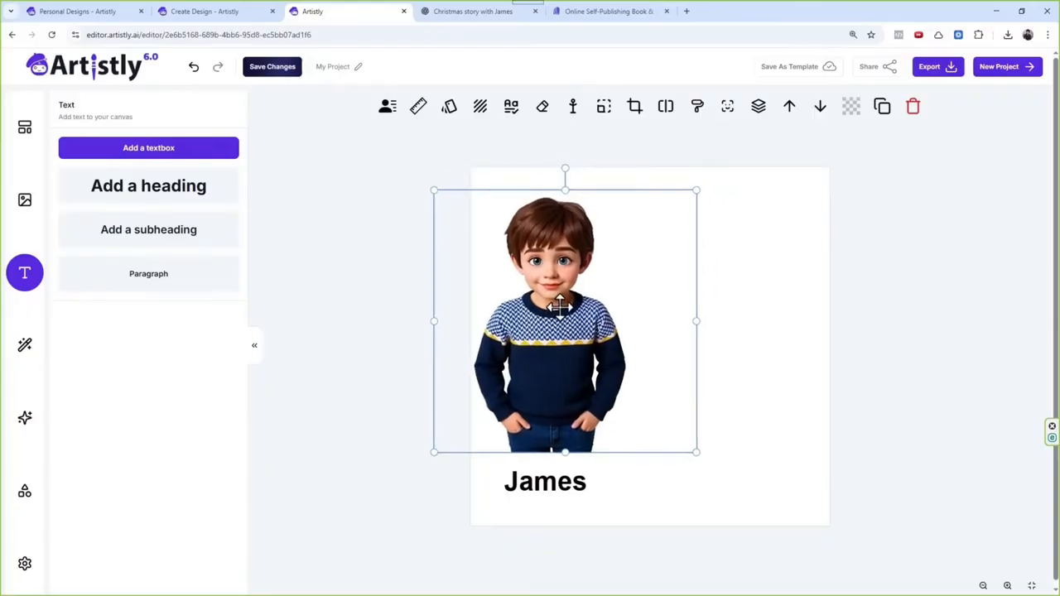
Step: Review the details of the standing and the dark-bordered seated grandfather in Personal Designs, including the seated one's design prompt
{"action": "left_click", "coordinate": [213, 10]}
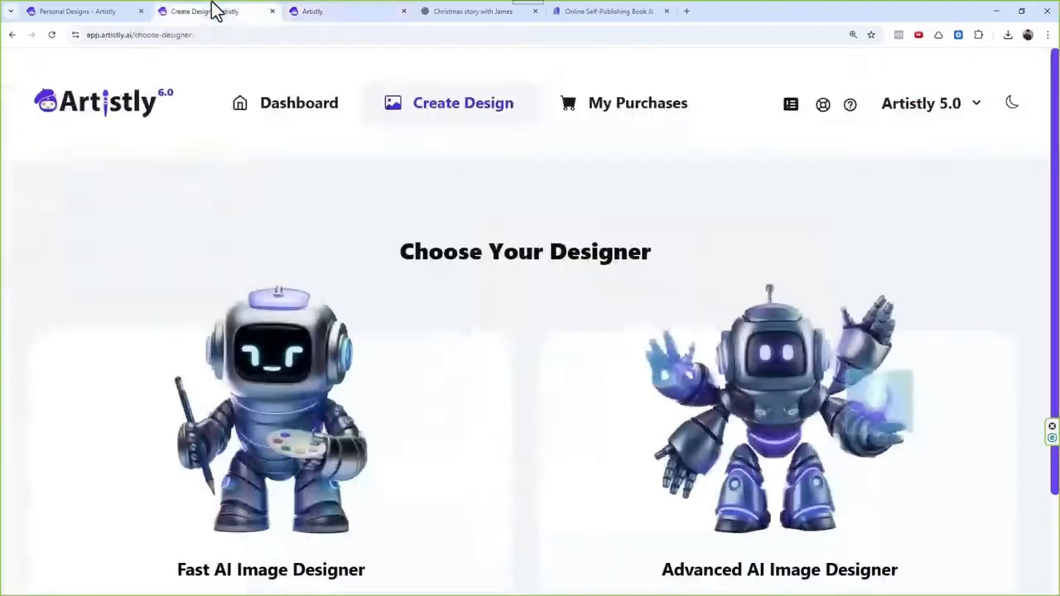
{"action": "left_click", "coordinate": [113, 10]}
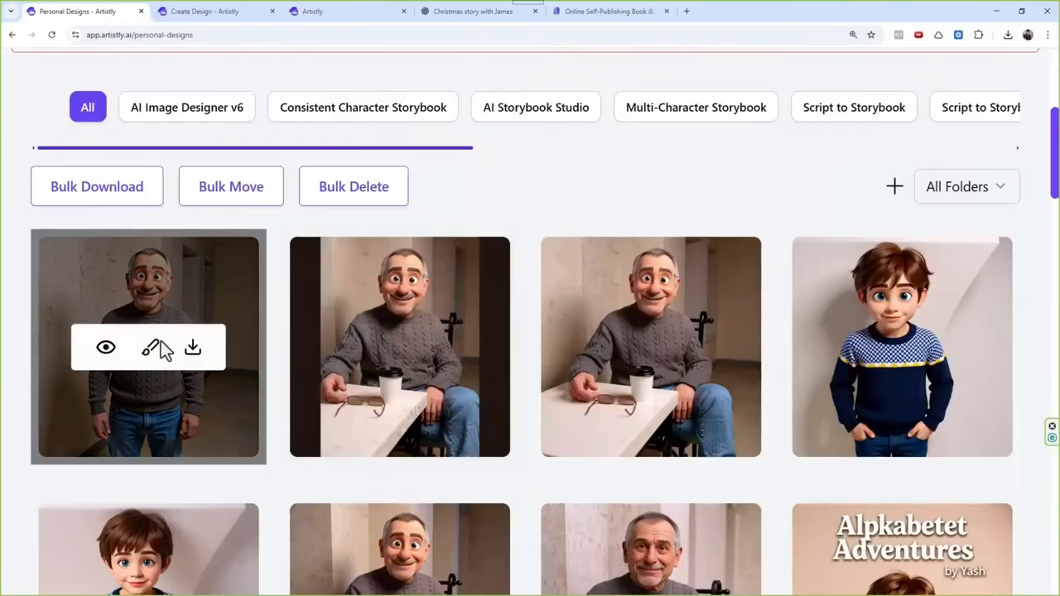
{"action": "left_click", "coordinate": [106, 348]}
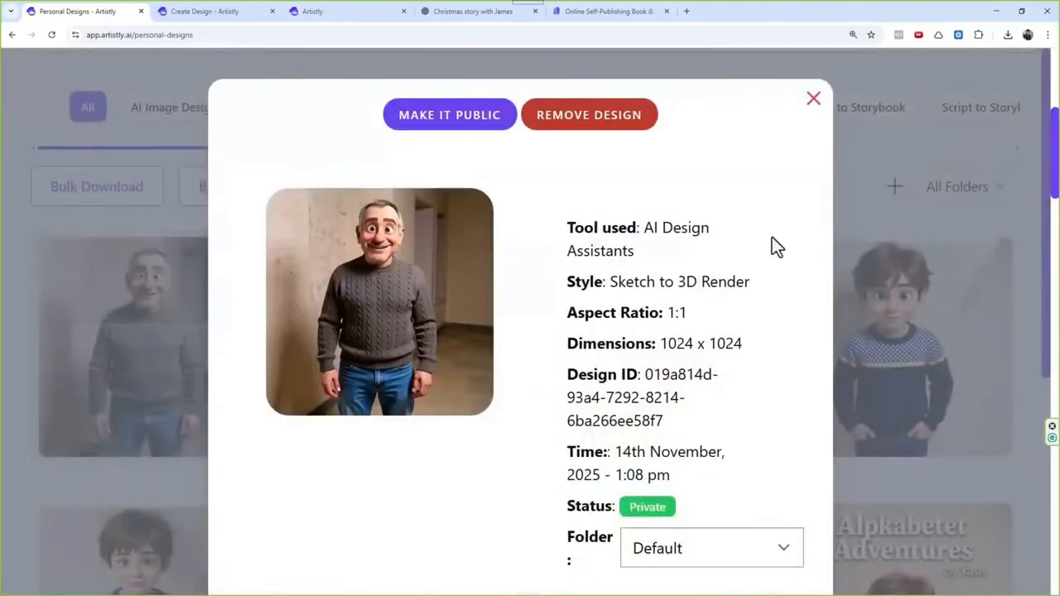
{"action": "left_click", "coordinate": [813, 101]}
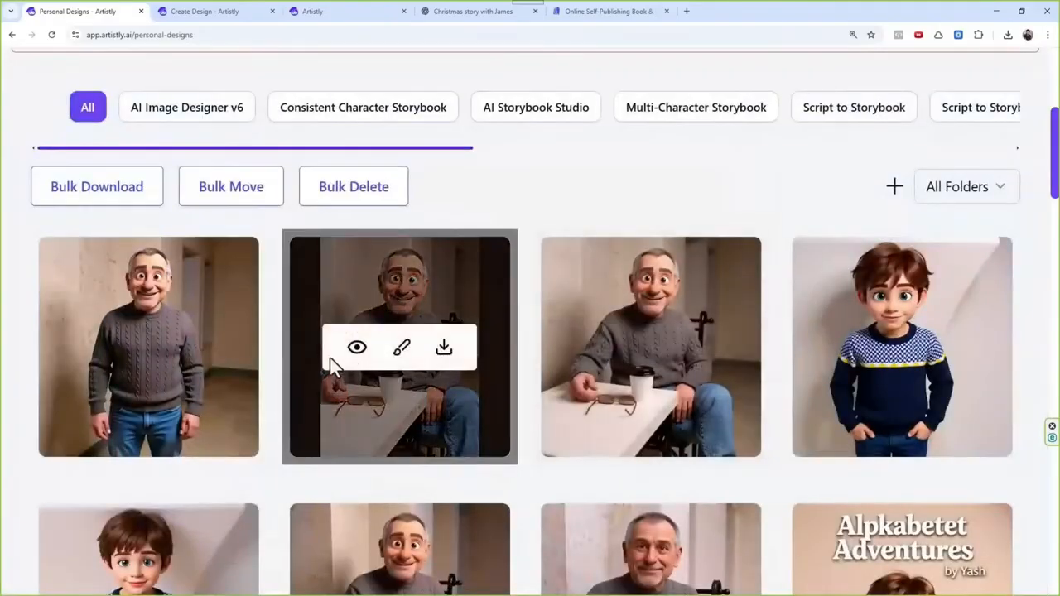
{"action": "left_click", "coordinate": [357, 348]}
{"action": "scroll", "coordinate": [710, 370], "scroll_direction": "down", "scroll_amount": 4}
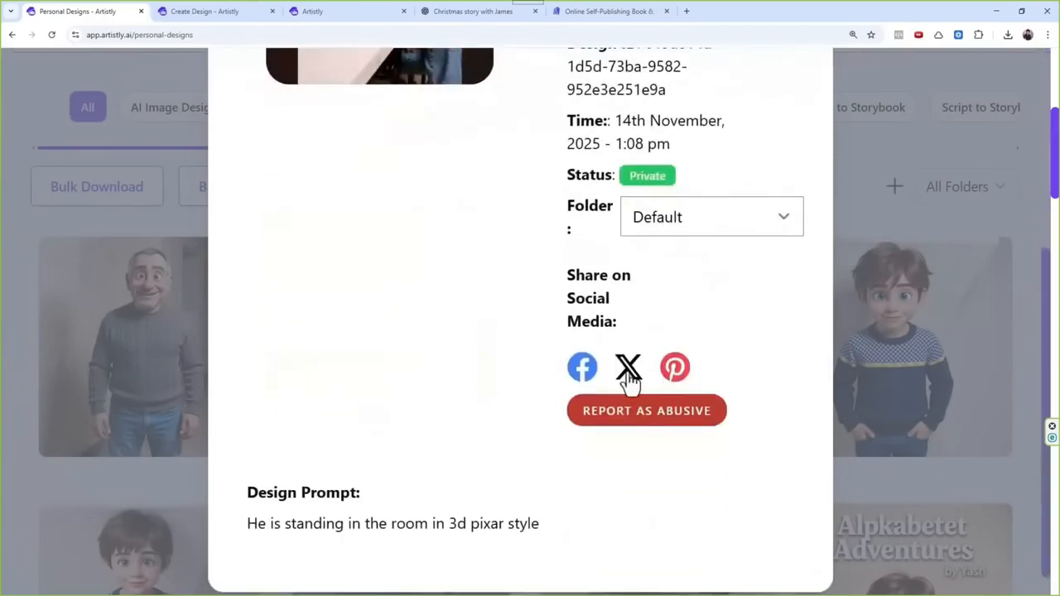
{"action": "left_click_drag", "start_coordinate": [248, 523], "coordinate": [558, 537]}
{"action": "scroll", "coordinate": [409, 325], "scroll_direction": "up", "scroll_amount": 2}
{"action": "scroll", "coordinate": [408, 325], "scroll_direction": "up", "scroll_amount": 3}
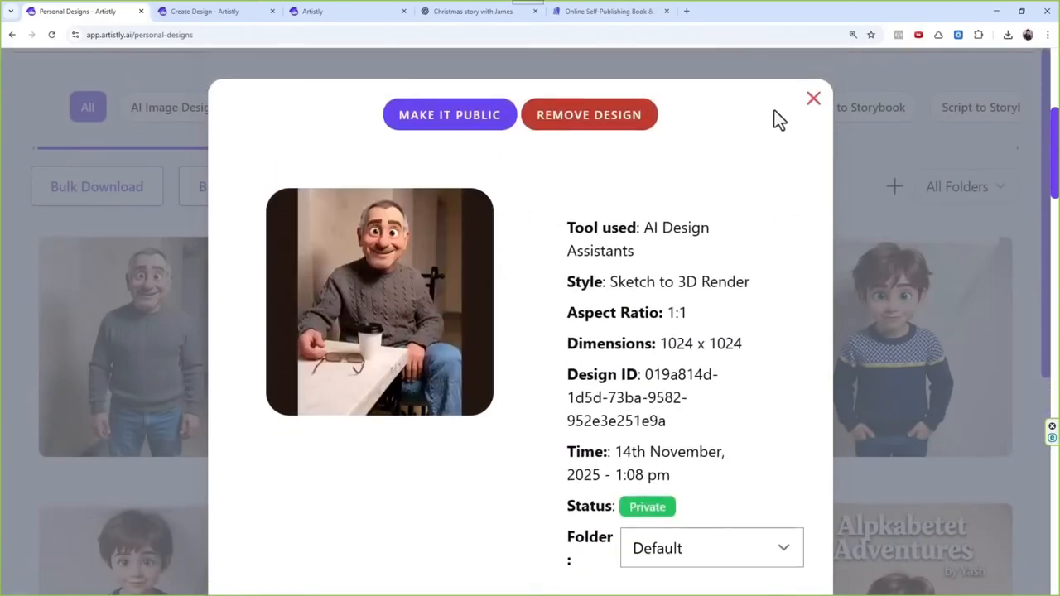
{"action": "left_click", "coordinate": [813, 102]}
{"action": "left_click", "coordinate": [104, 351]}
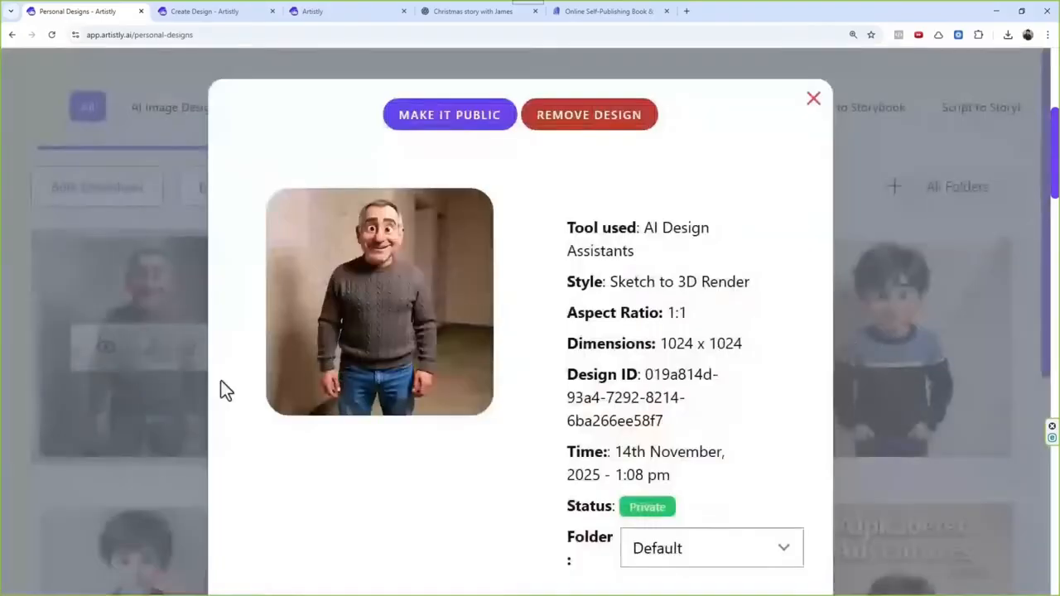
{"action": "left_click", "coordinate": [813, 103]}
Step: Compare the third listed design, the seated grandfather without borders, with the dark-bordered version beside it
{"action": "scroll", "coordinate": [535, 381], "scroll_direction": "down", "scroll_amount": 1}
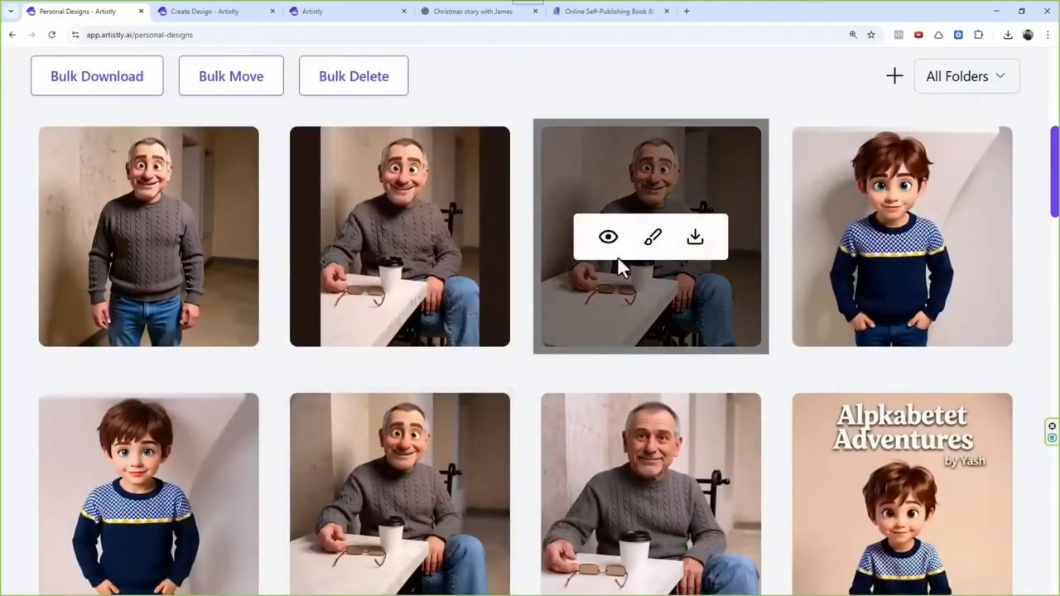
{"action": "left_click", "coordinate": [608, 242]}
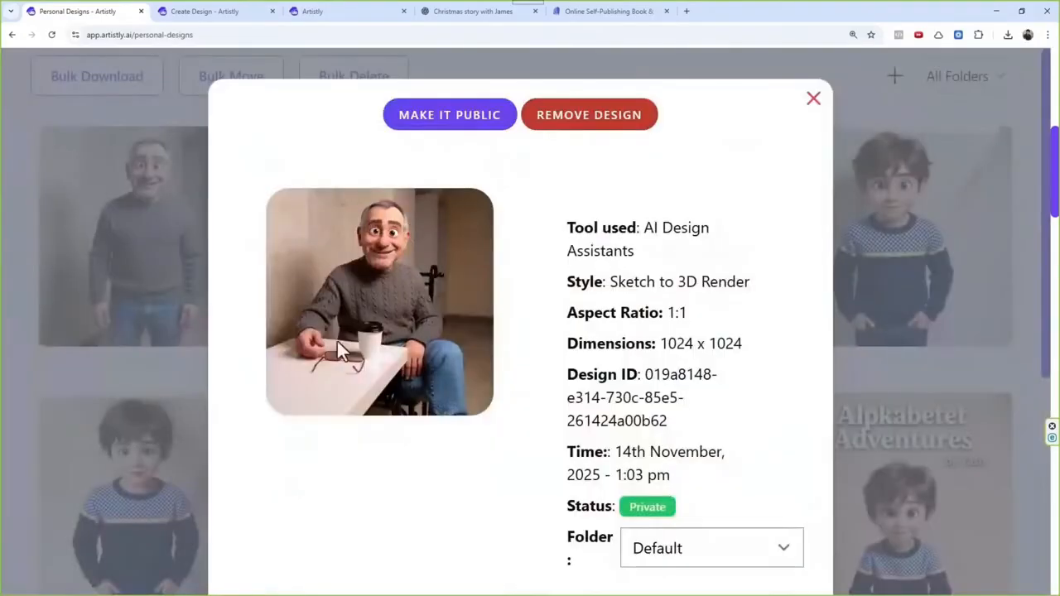
{"action": "left_click", "coordinate": [838, 106]}
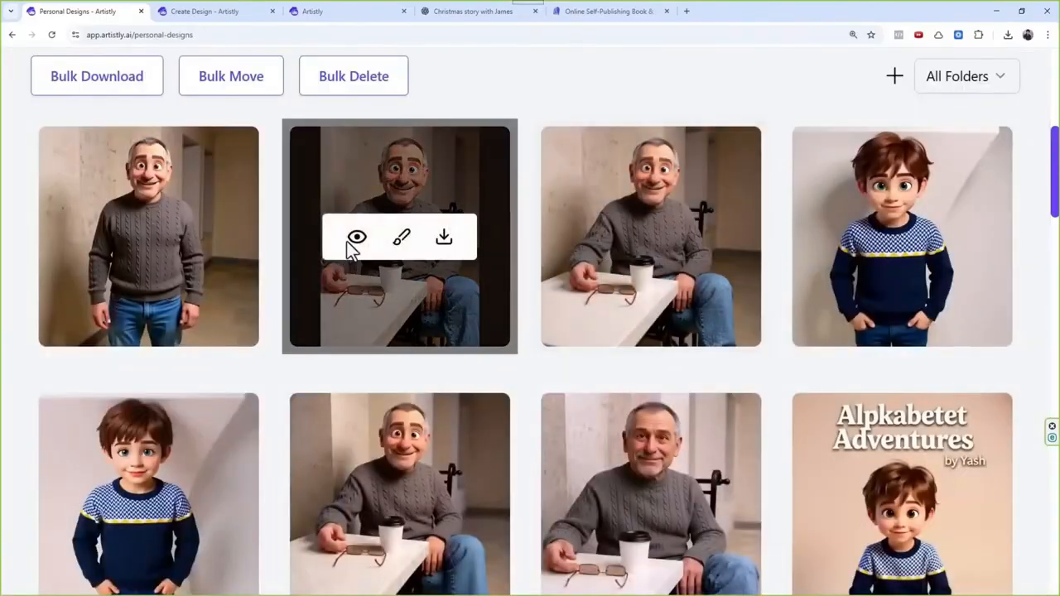
{"action": "left_click", "coordinate": [358, 241]}
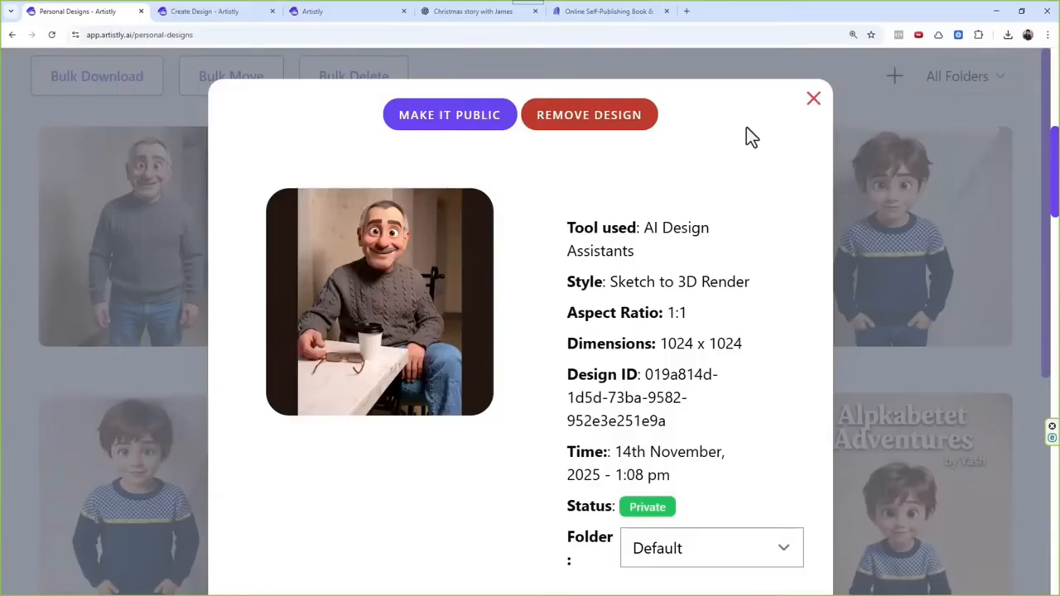
{"action": "left_click", "coordinate": [813, 101]}
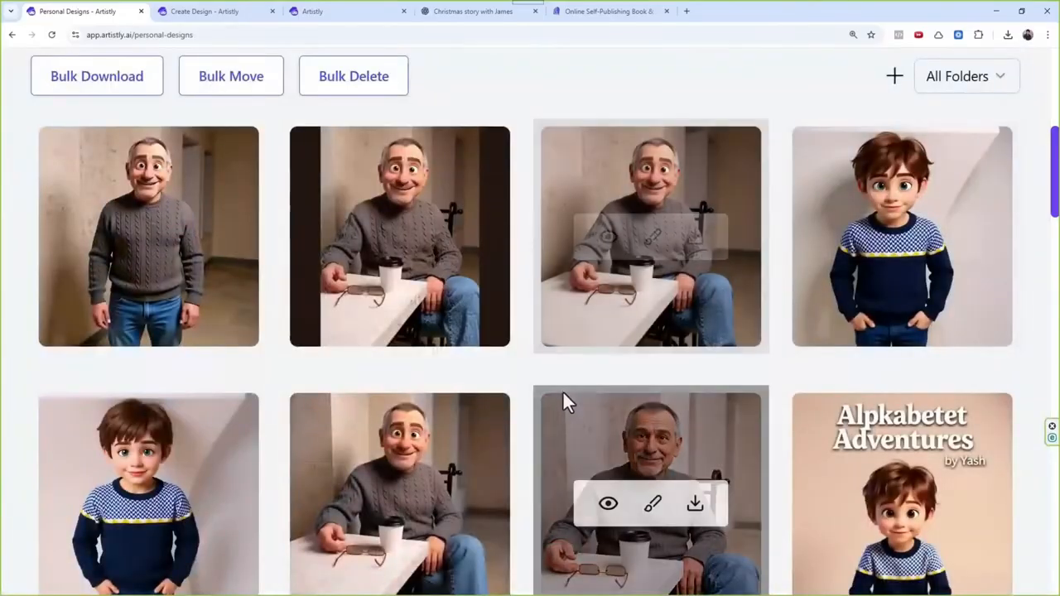
Step: Examine the dark-bordered seated grandfather's design prompt, noting its scene description and its style wording
{"action": "mouse_move", "coordinate": [589, 283]}
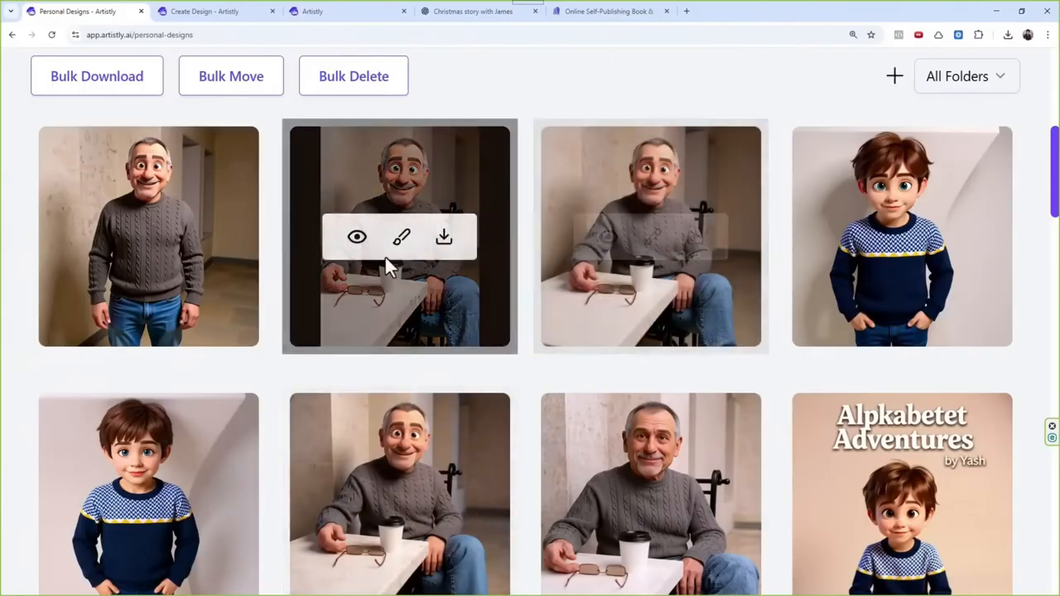
{"action": "left_click", "coordinate": [356, 237]}
{"action": "scroll", "coordinate": [286, 488], "scroll_direction": "down", "scroll_amount": 3}
{"action": "scroll", "coordinate": [279, 505], "scroll_direction": "down", "scroll_amount": 2}
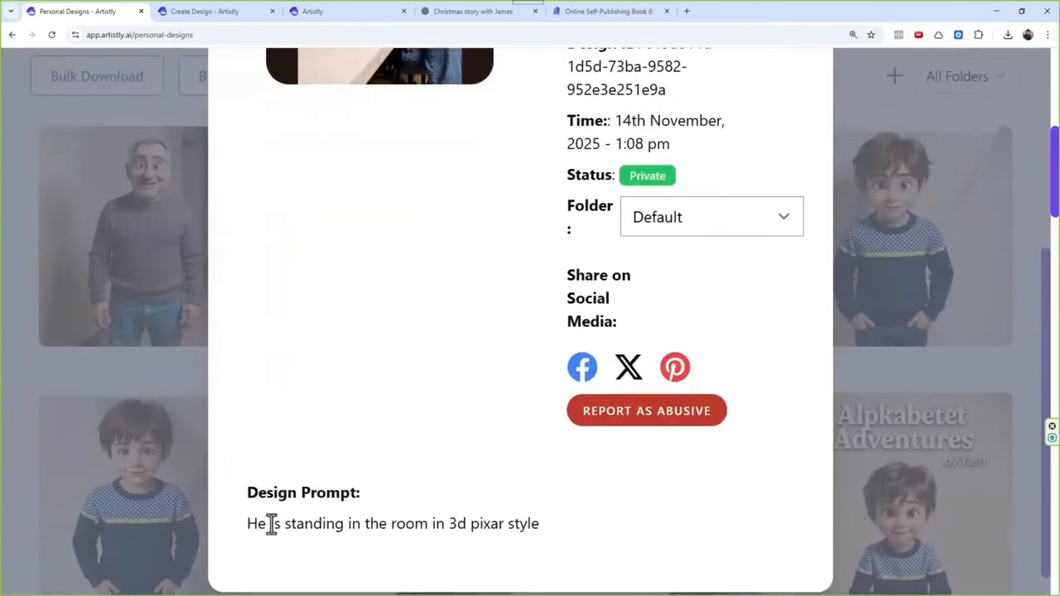
{"action": "mouse_move", "coordinate": [249, 530]}
{"action": "left_mouse_down"}
{"action": "mouse_move", "coordinate": [429, 523]}
{"action": "mouse_move", "coordinate": [245, 528]}
{"action": "left_mouse_up"}
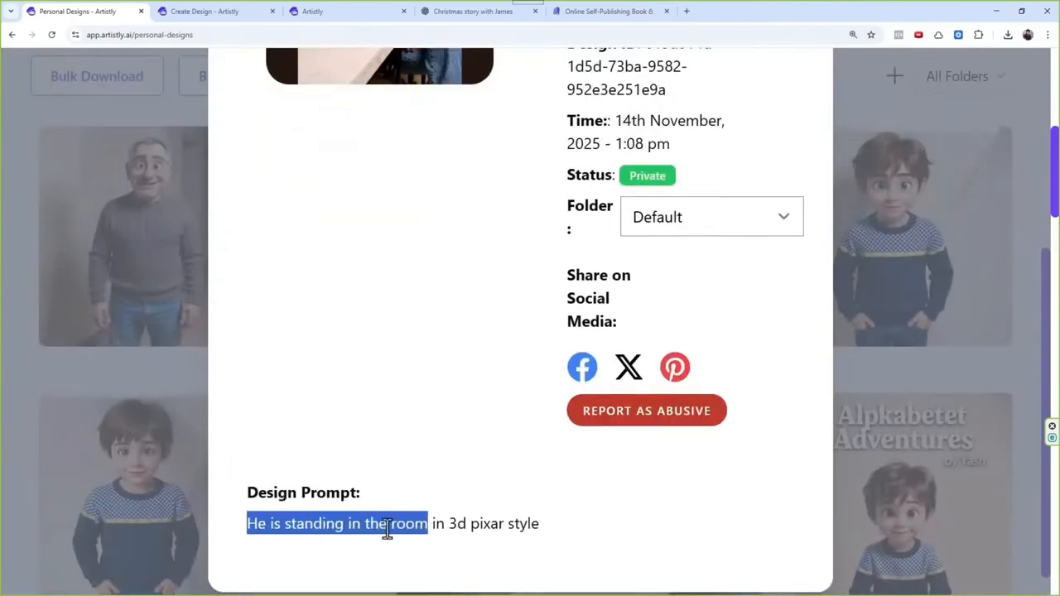
{"action": "left_click_drag", "start_coordinate": [451, 528], "coordinate": [490, 529]}
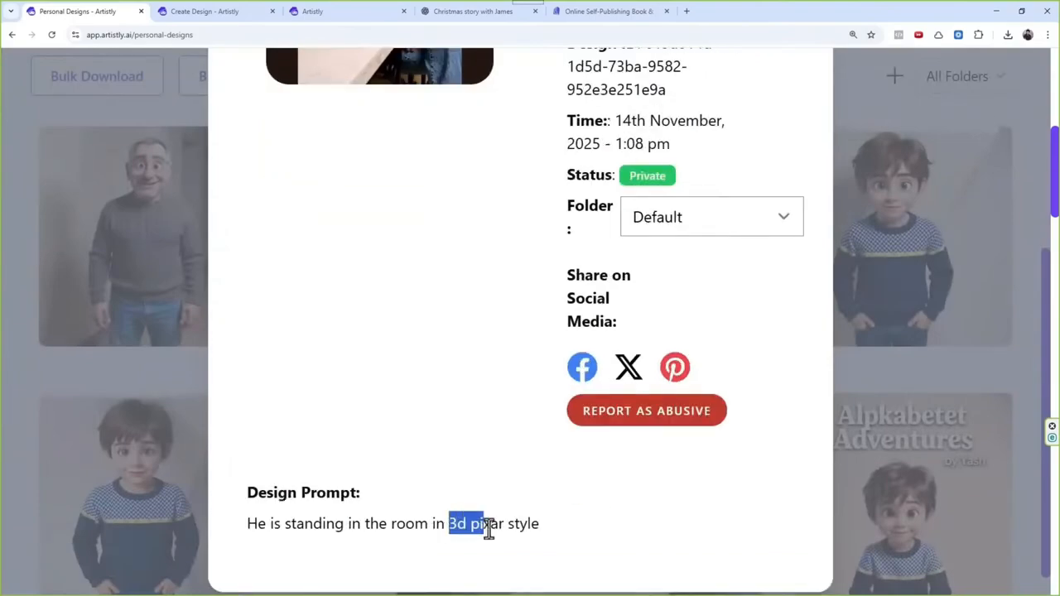
{"action": "scroll", "coordinate": [582, 528], "scroll_direction": "up", "scroll_amount": 3}
{"action": "scroll", "coordinate": [639, 258], "scroll_direction": "up", "scroll_amount": 1}
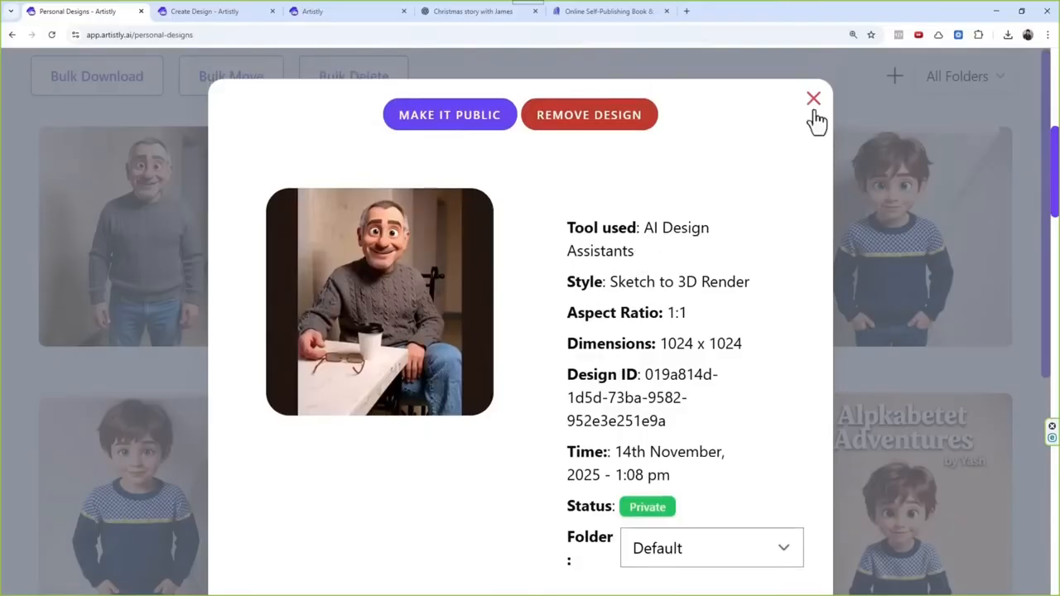
{"action": "left_click", "coordinate": [814, 100]}
Step: View the details of the third listed seated grandfather and of the seated grandfather in the second row
{"action": "left_click", "coordinate": [608, 240]}
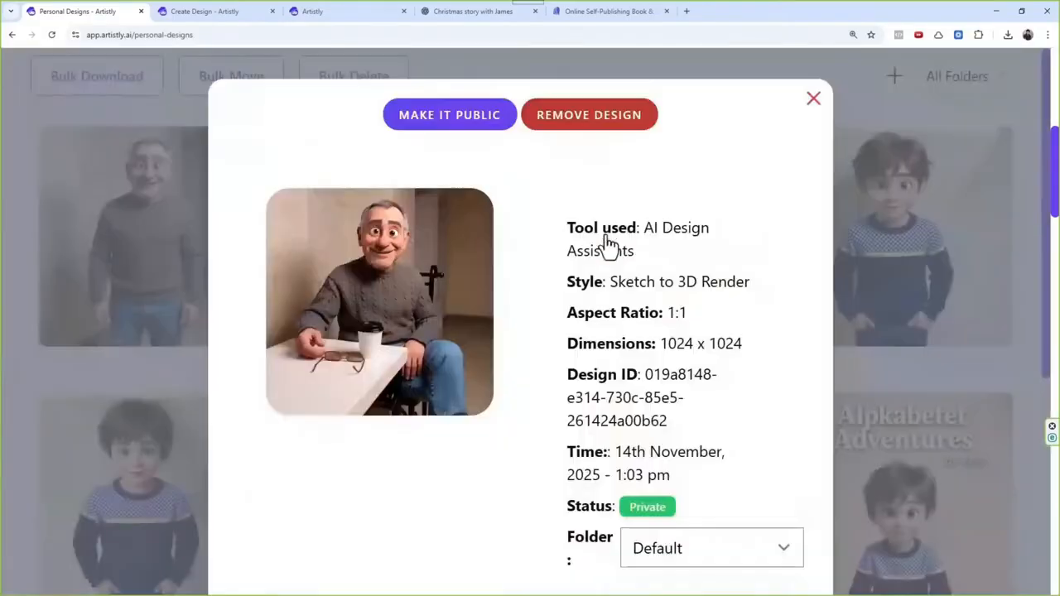
{"action": "left_click", "coordinate": [816, 102]}
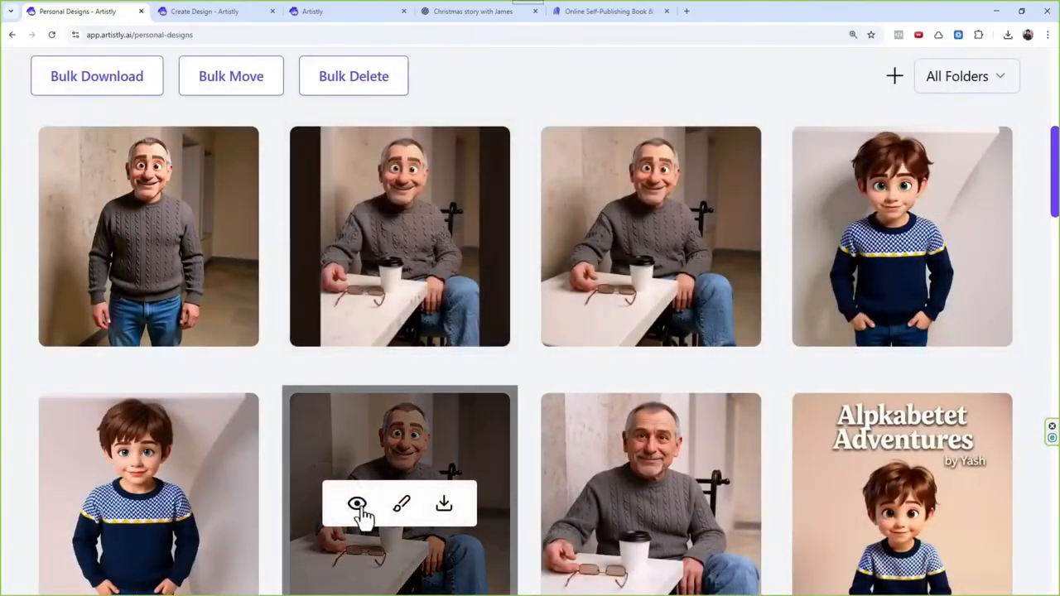
{"action": "left_click", "coordinate": [358, 504]}
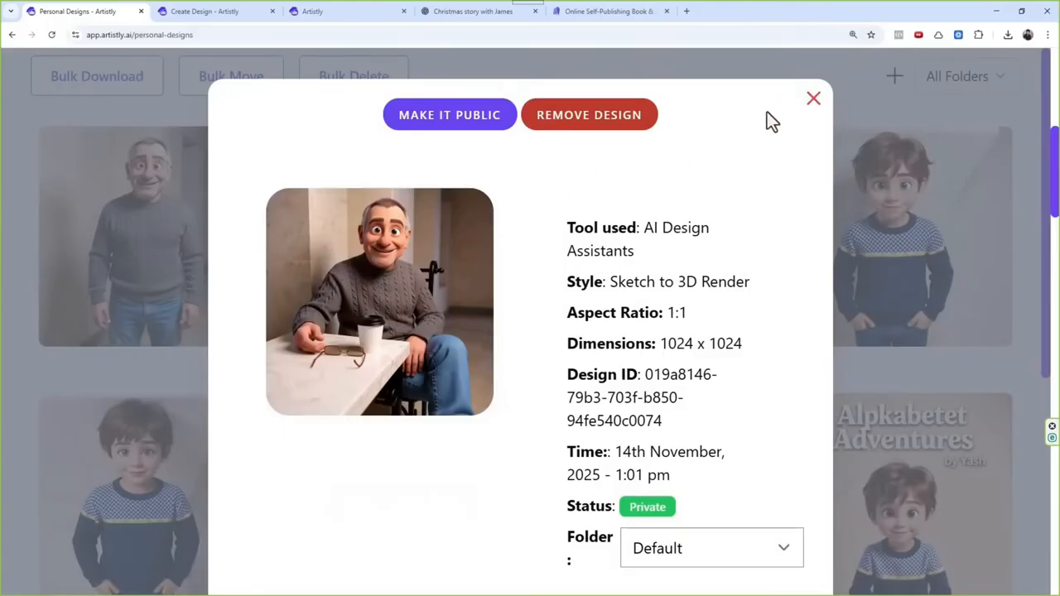
{"action": "left_click", "coordinate": [811, 103]}
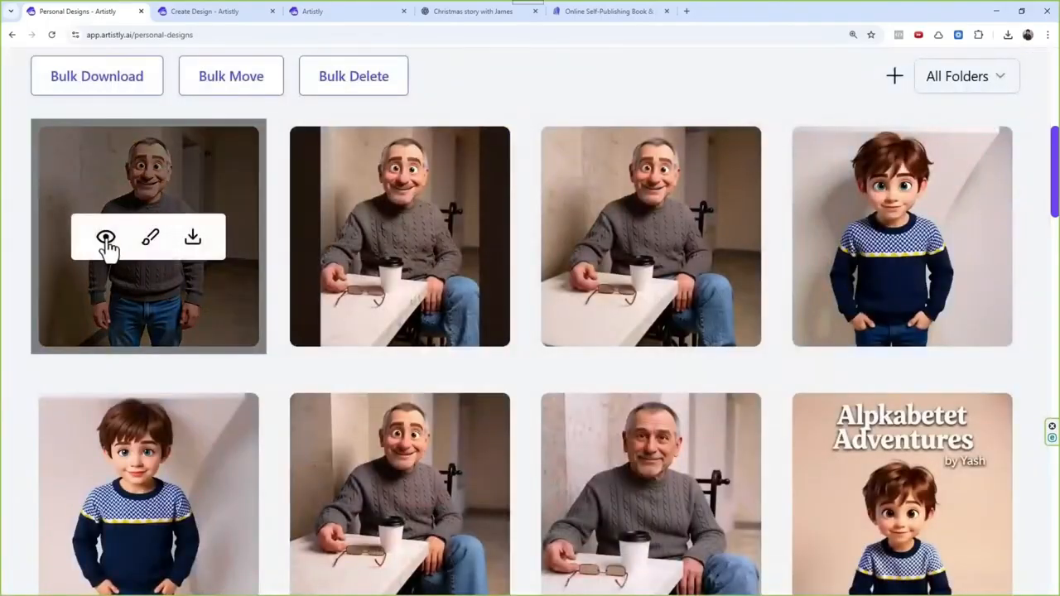
Step: In AI Design Assistants, choose Sketch to 3D Render and load a seated 3D grandfather image from the media library
{"action": "scroll", "coordinate": [476, 245], "scroll_direction": "up", "scroll_amount": 5}
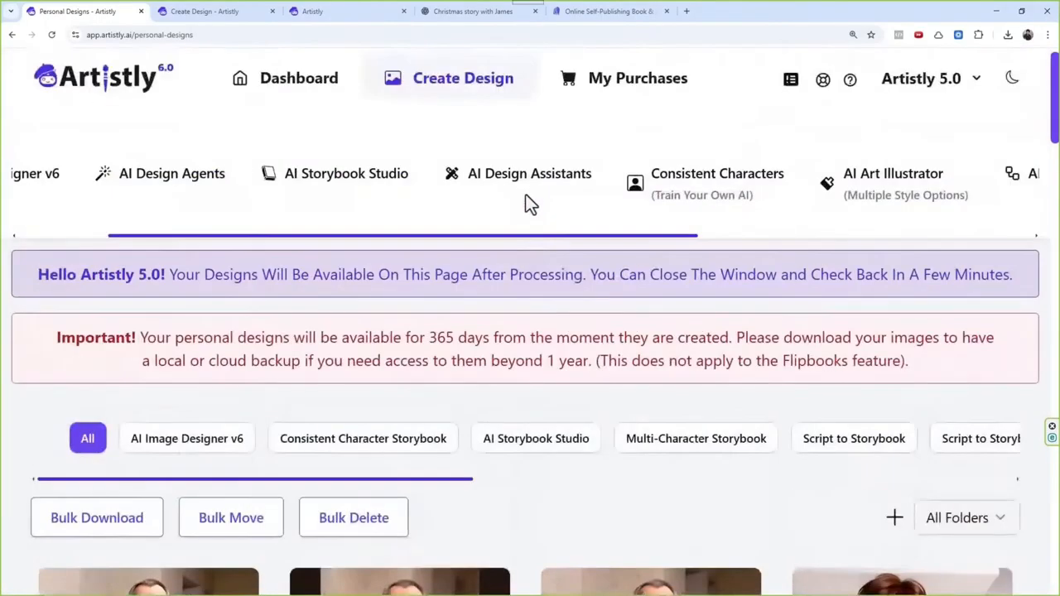
{"action": "left_click", "coordinate": [532, 191]}
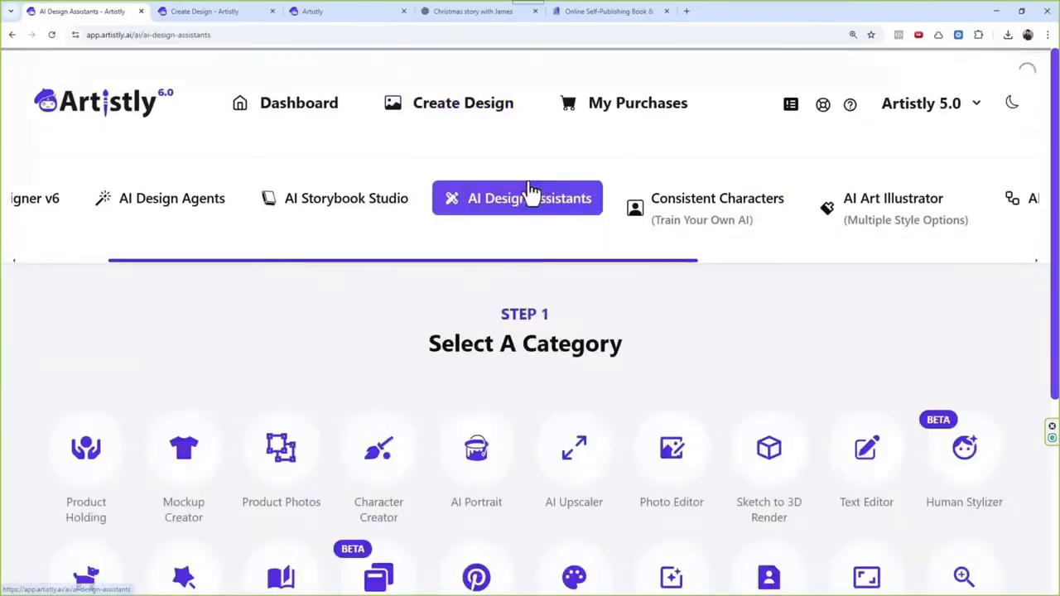
{"action": "scroll", "coordinate": [627, 435], "scroll_direction": "down", "scroll_amount": 3}
{"action": "left_click", "coordinate": [638, 435]}
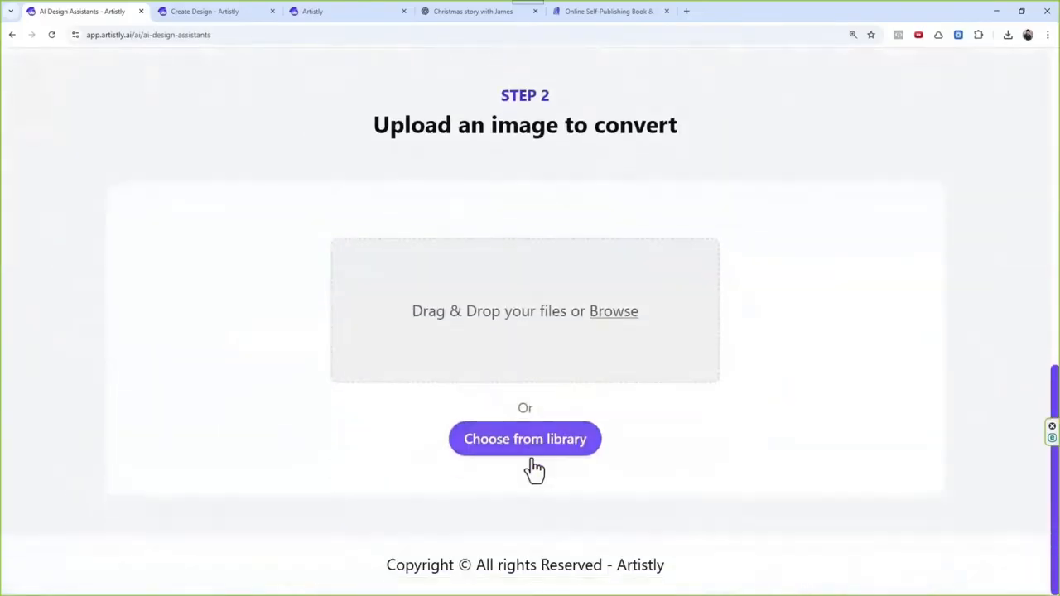
{"action": "left_click", "coordinate": [529, 442]}
{"action": "scroll", "coordinate": [248, 377], "scroll_direction": "down", "scroll_amount": 1}
{"action": "scroll", "coordinate": [248, 377], "scroll_direction": "down", "scroll_amount": 2}
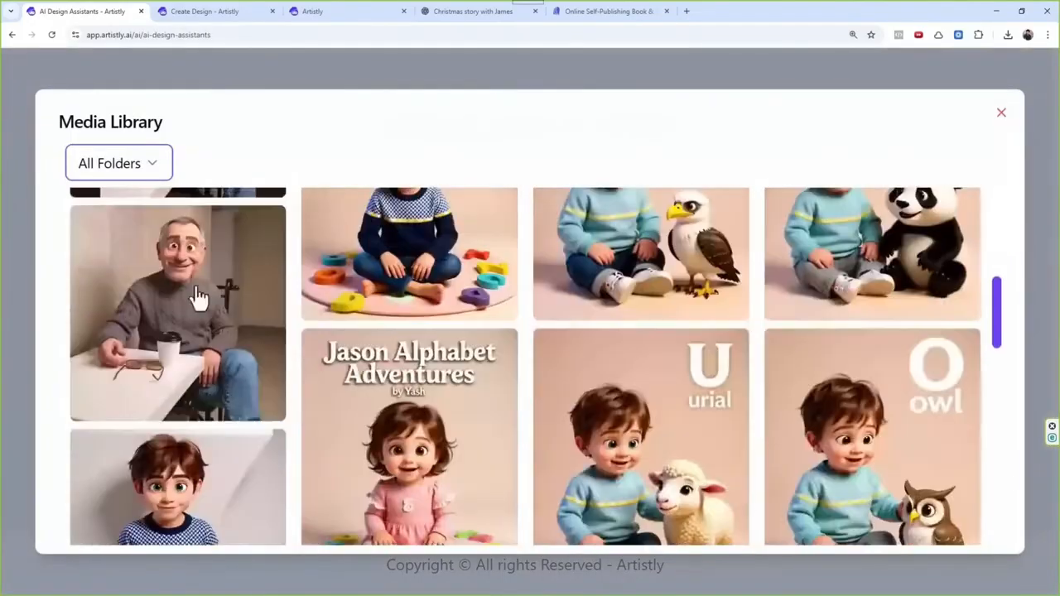
{"action": "left_click", "coordinate": [227, 289]}
{"action": "scroll", "coordinate": [442, 271], "scroll_direction": "up", "scroll_amount": 1}
{"action": "scroll", "coordinate": [442, 281], "scroll_direction": "up", "scroll_amount": 8}
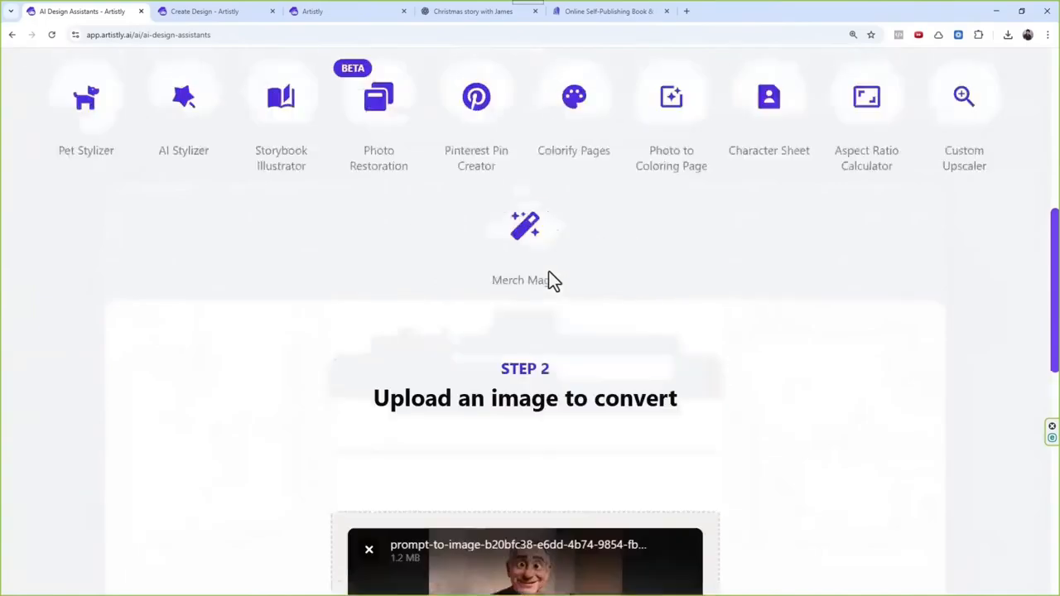
Step: Return to Personal Designs and read the design prompt of the first listed design, the standing grandfather
{"action": "scroll", "coordinate": [707, 265], "scroll_direction": "right", "scroll_amount": 5}
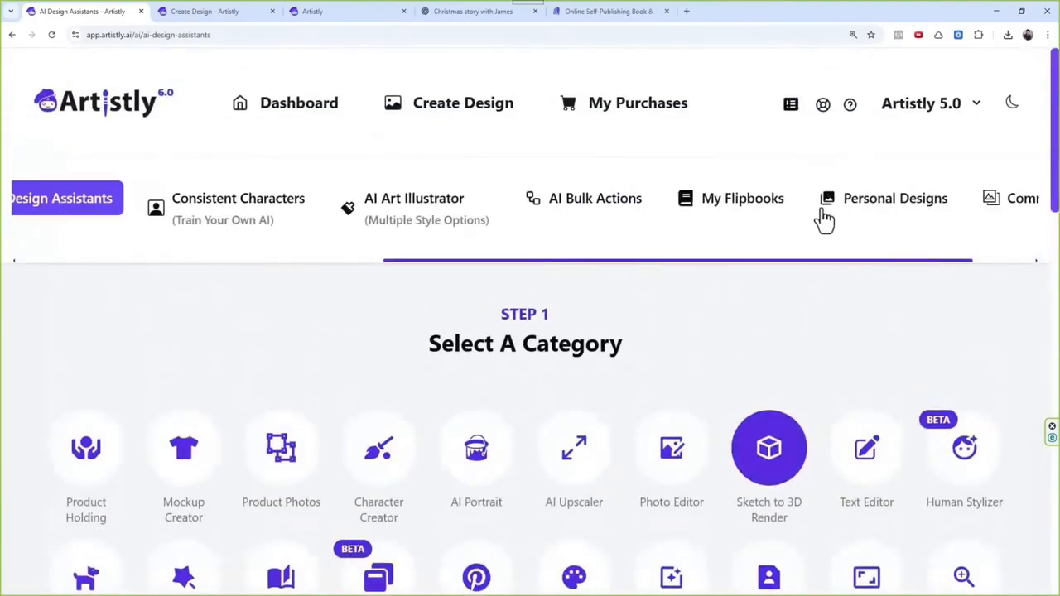
{"action": "left_click", "coordinate": [843, 202]}
{"action": "scroll", "coordinate": [367, 481], "scroll_direction": "right", "scroll_amount": 2}
{"action": "scroll", "coordinate": [170, 522], "scroll_direction": "down", "scroll_amount": 3}
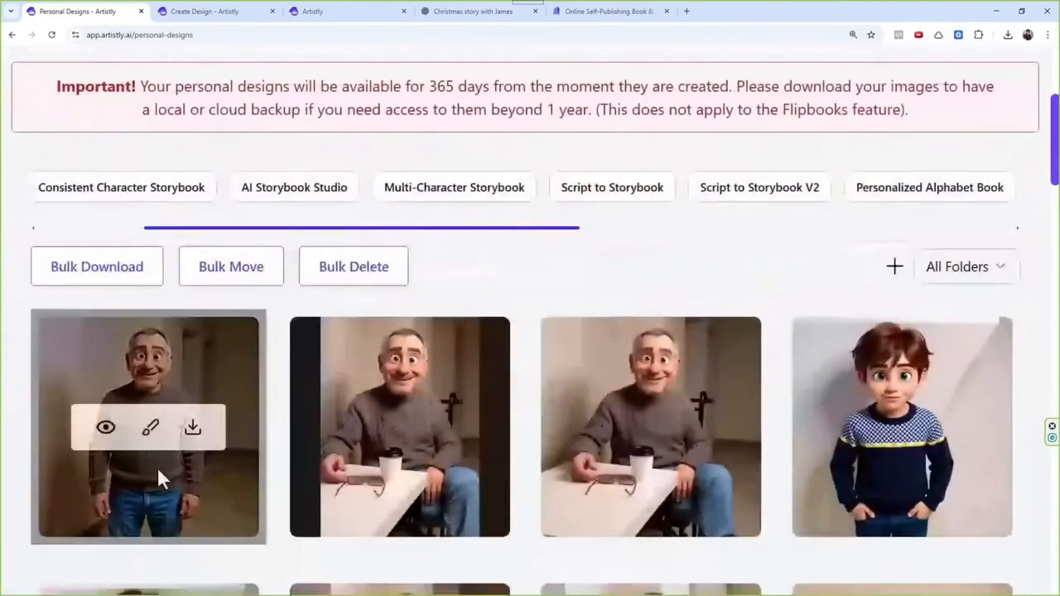
{"action": "left_click", "coordinate": [107, 428]}
{"action": "scroll", "coordinate": [274, 481], "scroll_direction": "down", "scroll_amount": 5}
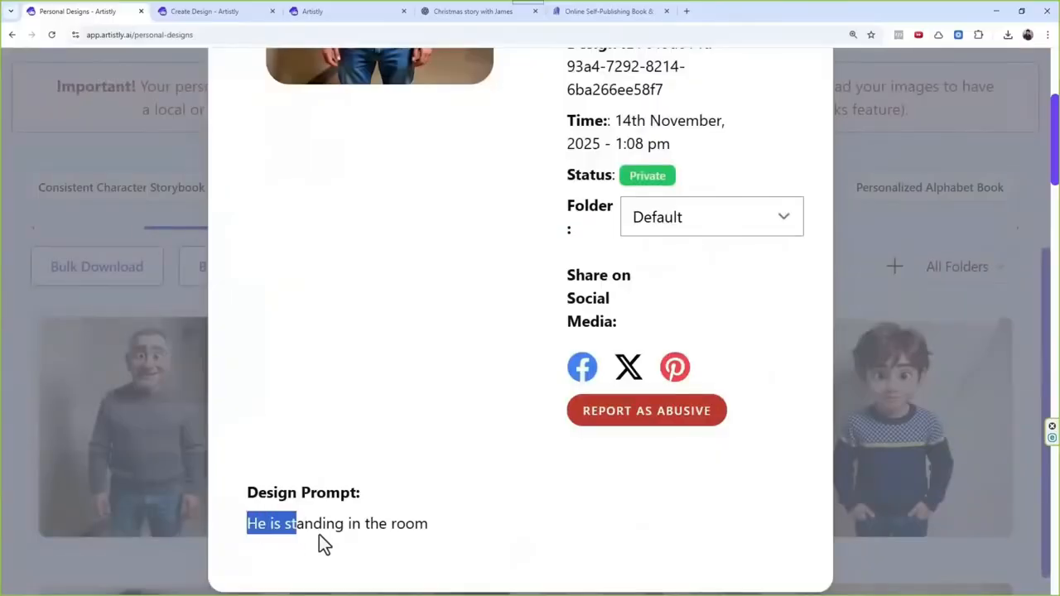
Step: Reread the standing grandfather's design prompt and look over his image and design details
{"action": "left_click_drag", "start_coordinate": [321, 536], "coordinate": [433, 547]}
{"action": "scroll", "coordinate": [492, 276], "scroll_direction": "up", "scroll_amount": 3}
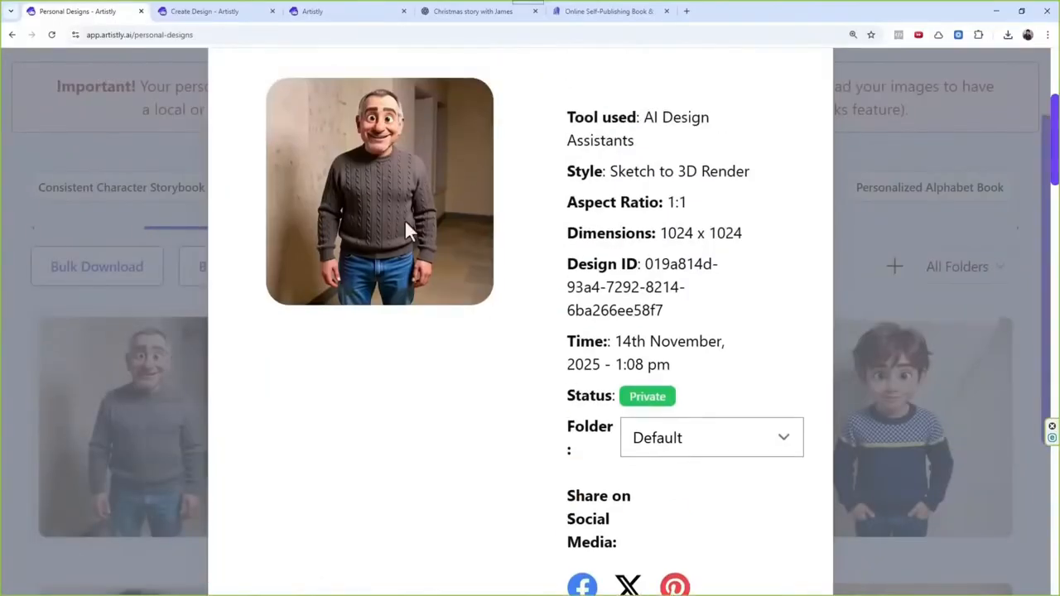
Step: Switch to the Artistly editor project with the boy and reload it to refresh the list of available designs
{"action": "left_click", "coordinate": [340, 11]}
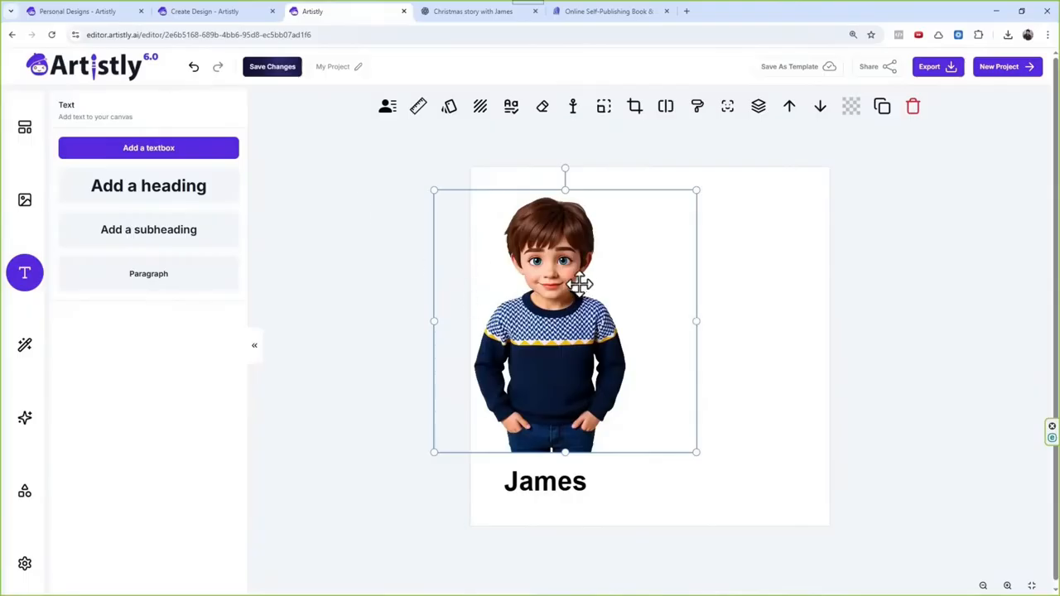
{"action": "left_click", "coordinate": [27, 200]}
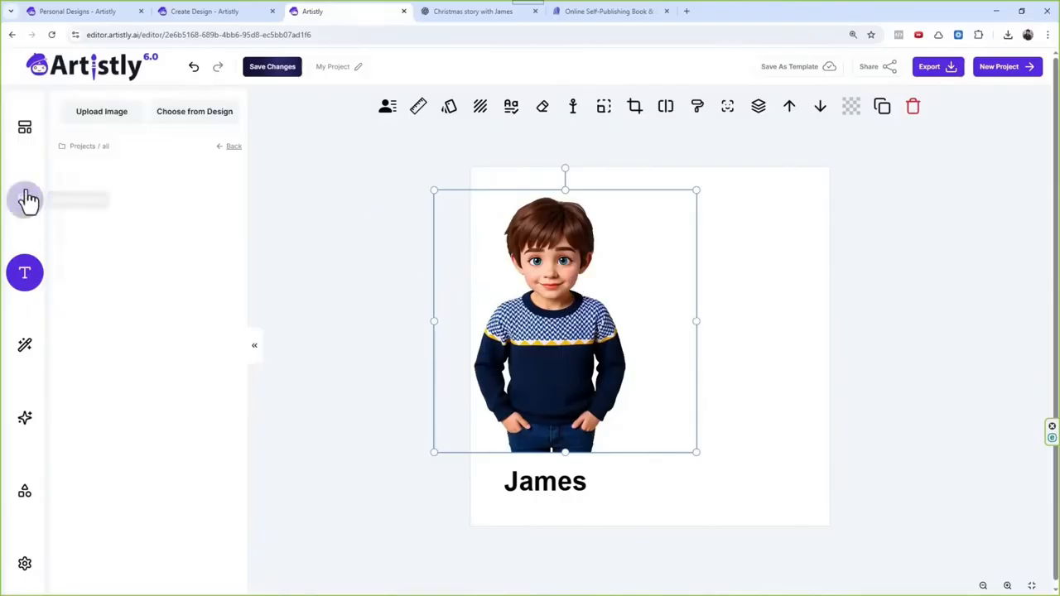
{"action": "left_click", "coordinate": [199, 112]}
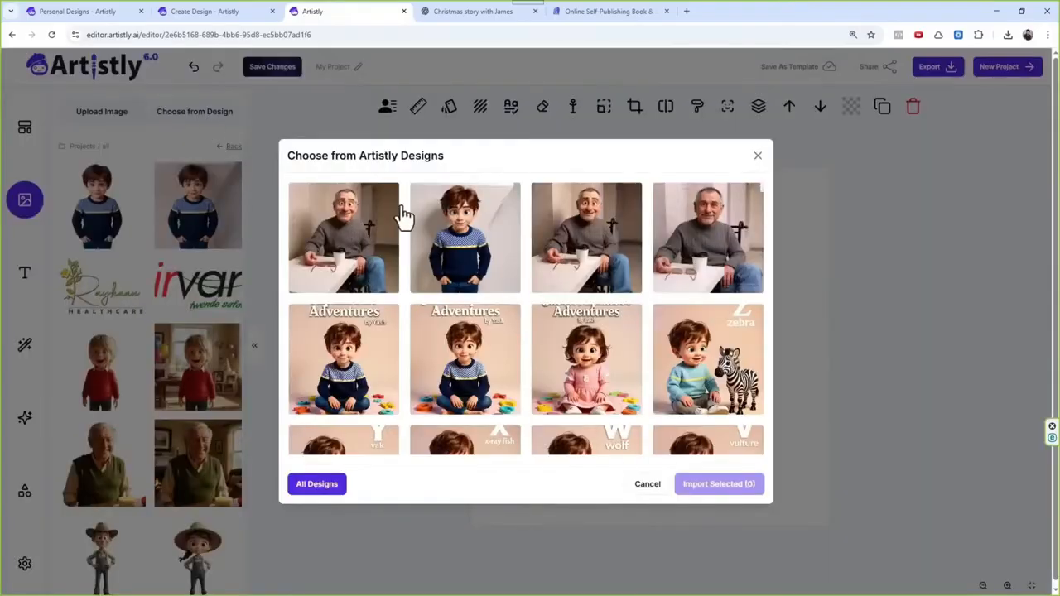
{"action": "left_click", "coordinate": [757, 157]}
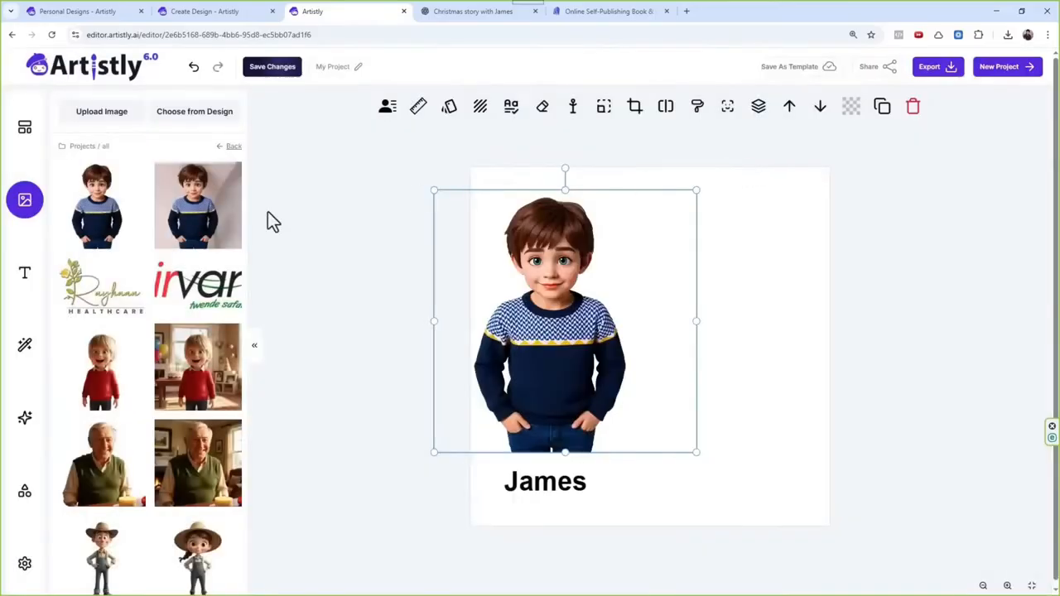
{"action": "left_click", "coordinate": [52, 37]}
{"action": "left_click", "coordinate": [571, 105]}
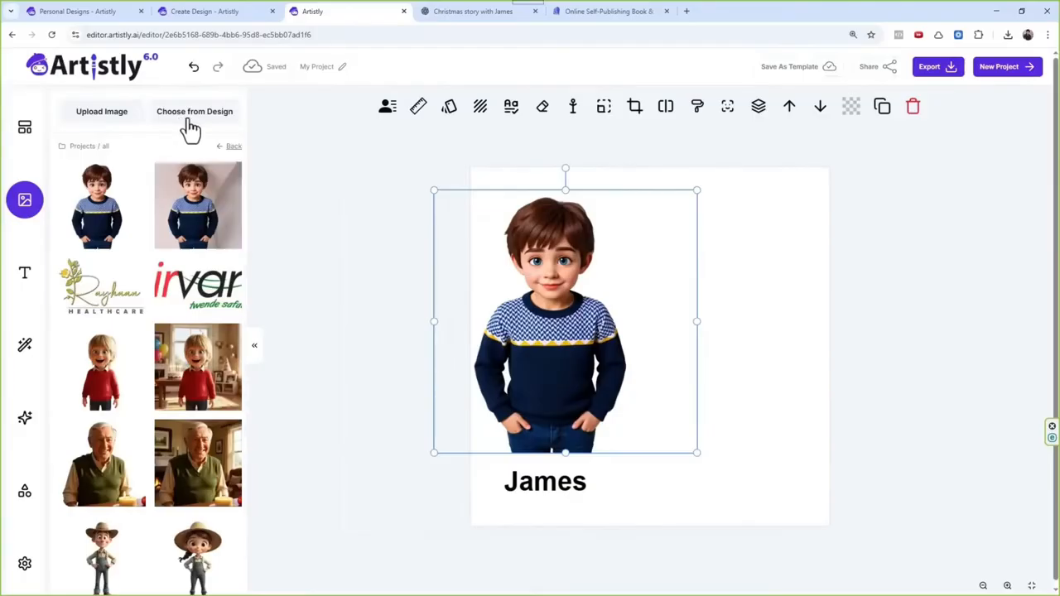
Step: Import the standing grandfather from the Artistly designs into the project
{"action": "left_click", "coordinate": [187, 120]}
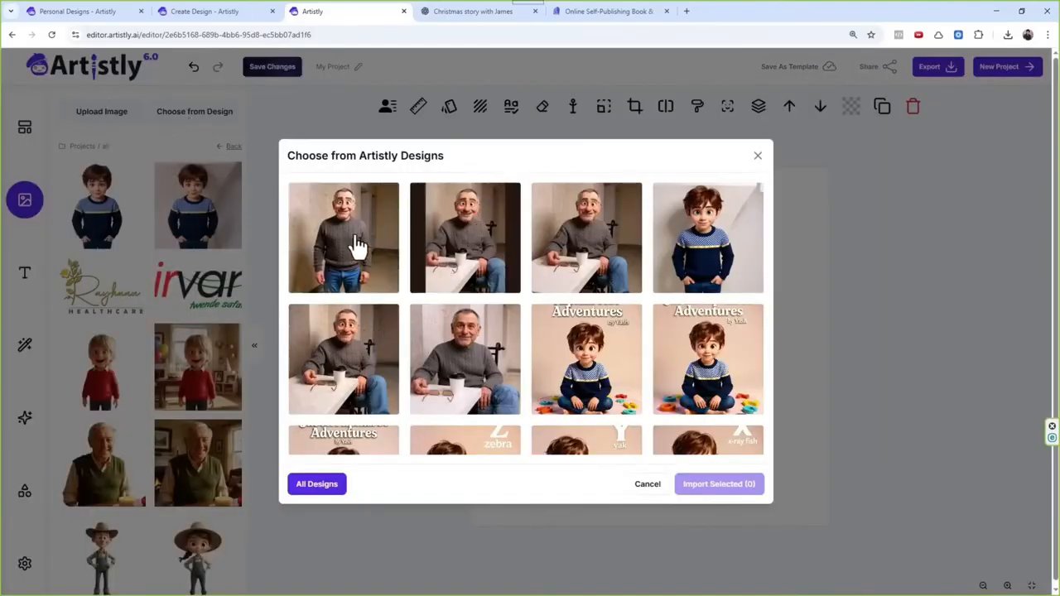
{"action": "left_click", "coordinate": [757, 156]}
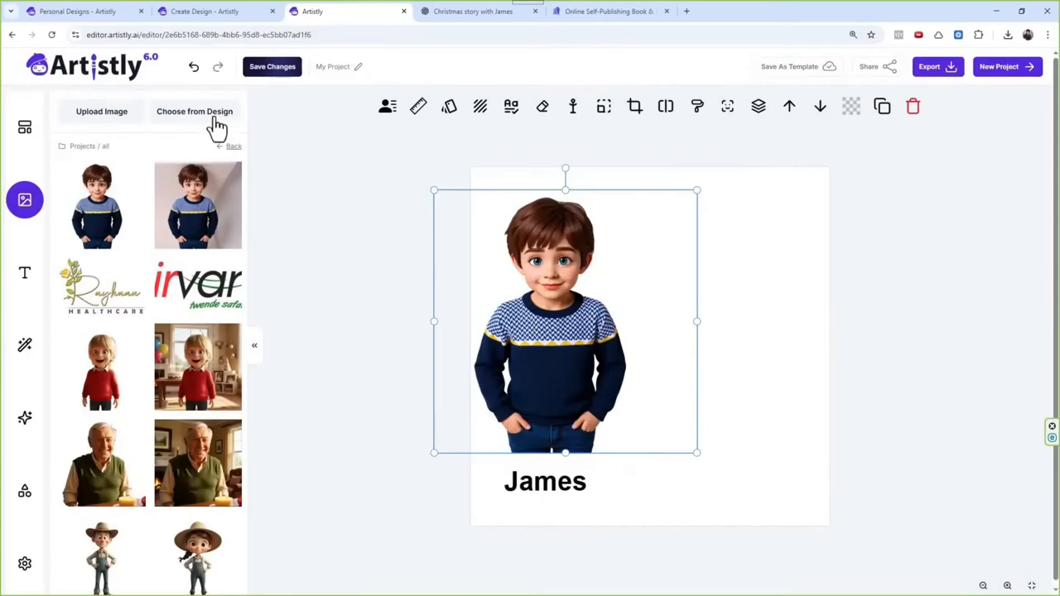
{"action": "left_click", "coordinate": [217, 122]}
{"action": "left_click", "coordinate": [363, 234]}
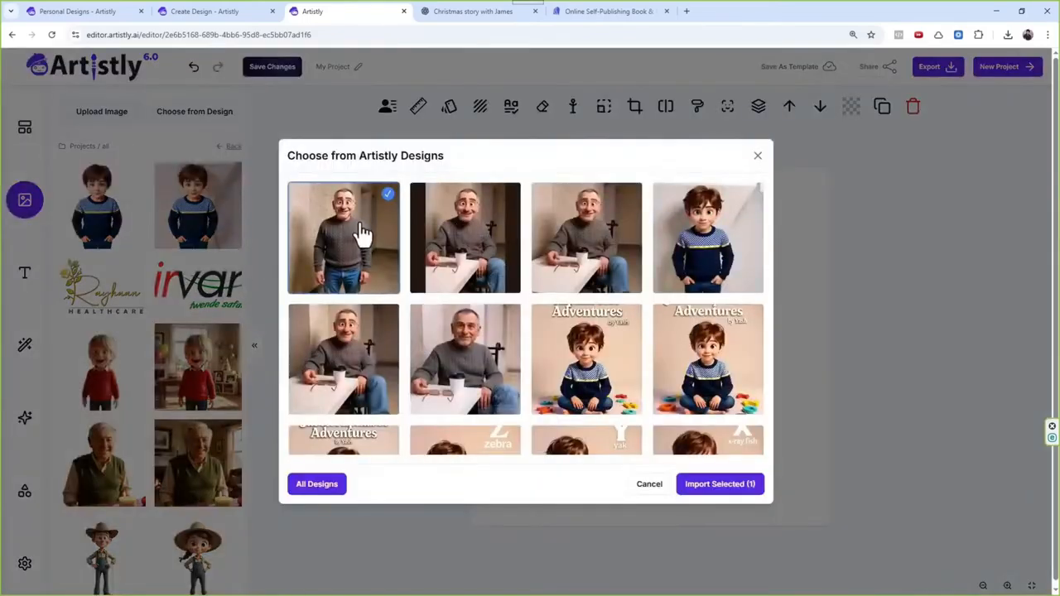
{"action": "left_click", "coordinate": [739, 488]}
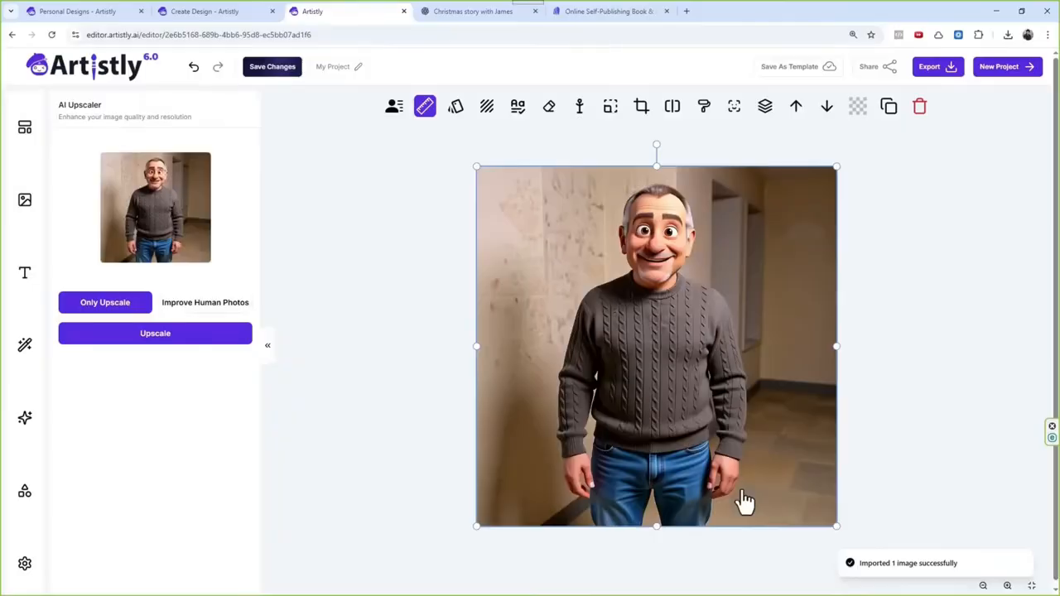
Step: Remove the background from the imported grandfather image
{"action": "left_click", "coordinate": [675, 109]}
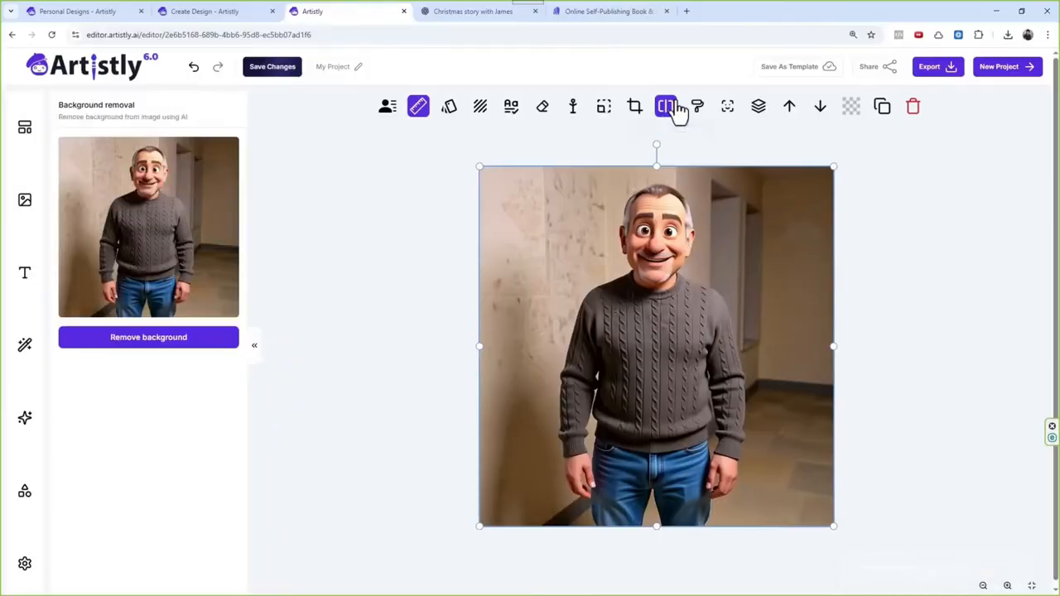
{"action": "left_click", "coordinate": [177, 356]}
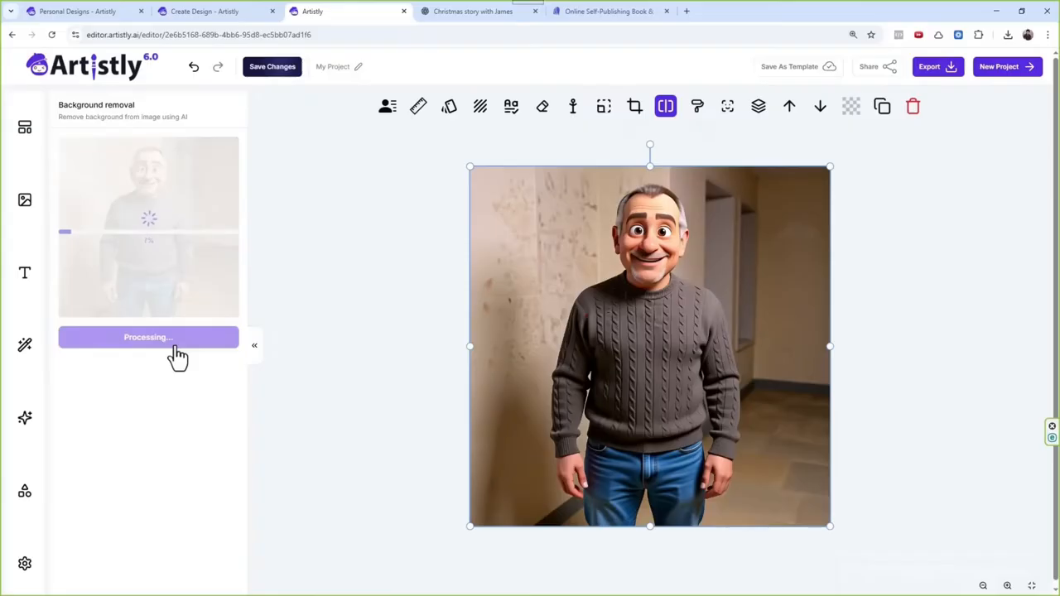
Step: Check the grandson's and grandfather's names in the ChatGPT Christmas story, and return to the editor
{"action": "left_click", "coordinate": [452, 12]}
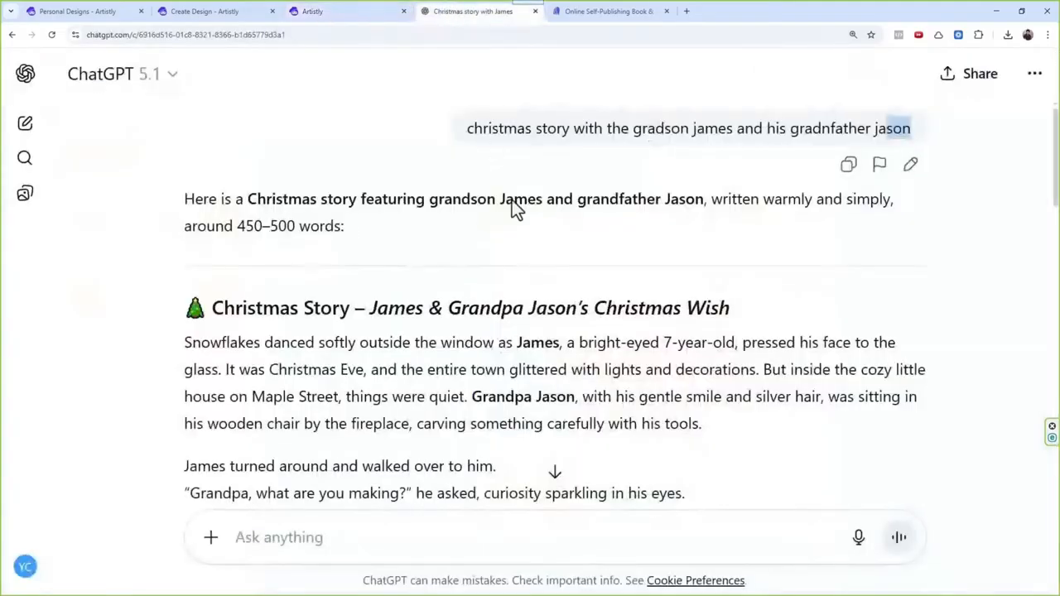
{"action": "left_click_drag", "start_coordinate": [429, 202], "coordinate": [701, 204]}
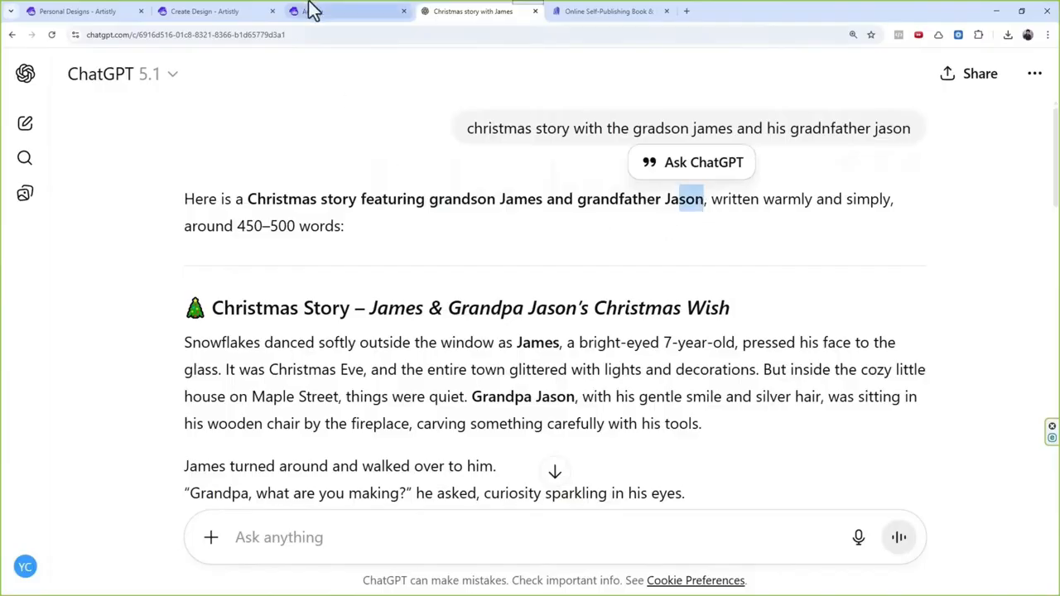
{"action": "left_click", "coordinate": [331, 11]}
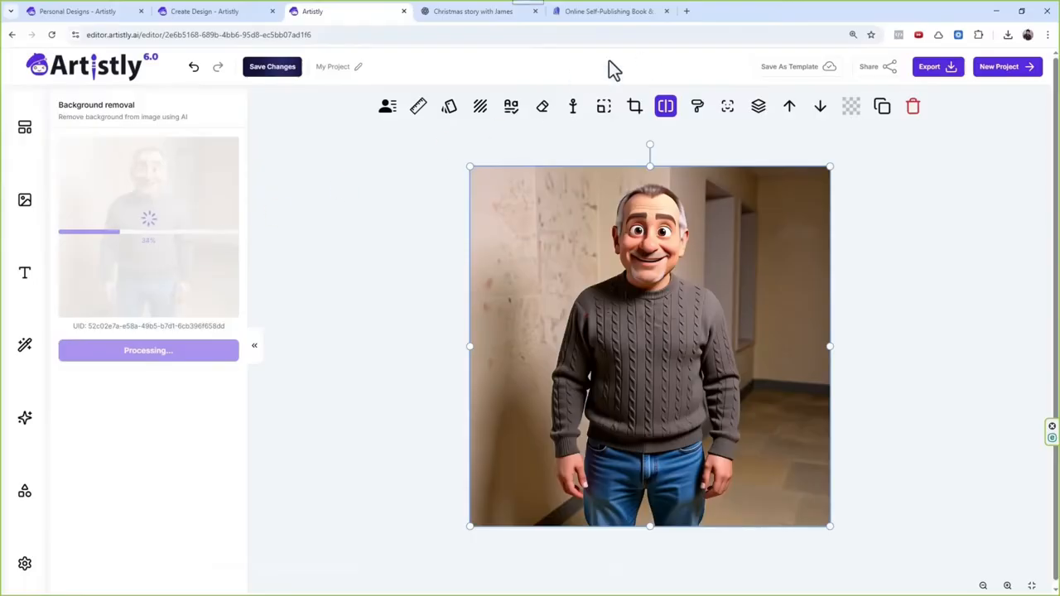
Step: Paste the cut-out grandfather beside the boy and scale him so he stands taller than the boy
{"action": "left_click", "coordinate": [361, 69]}
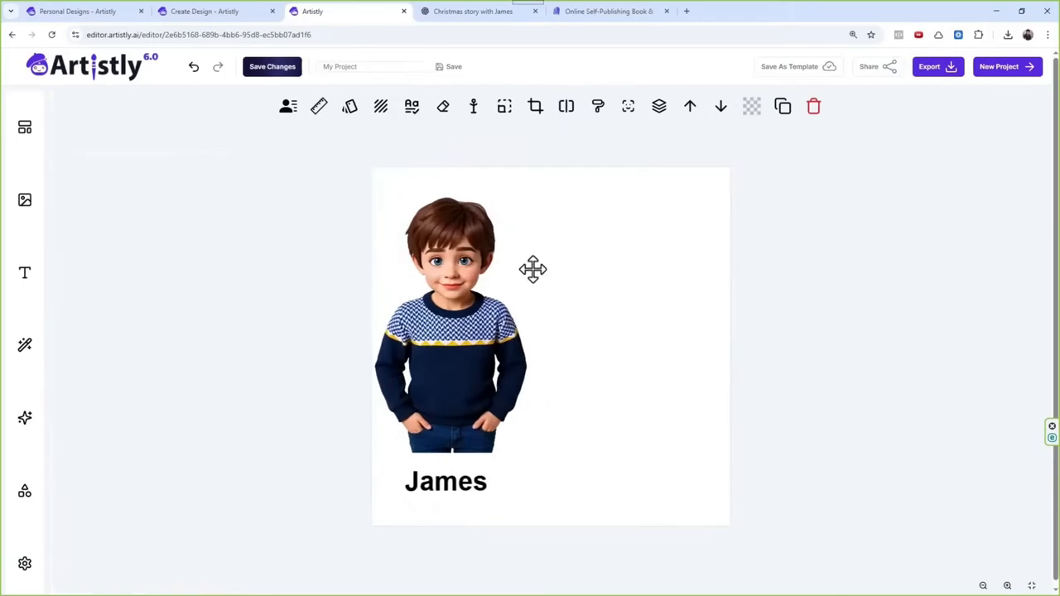
{"action": "key", "text": "ctrl+v"}
{"action": "left_click_drag", "start_coordinate": [531, 298], "coordinate": [583, 300]}
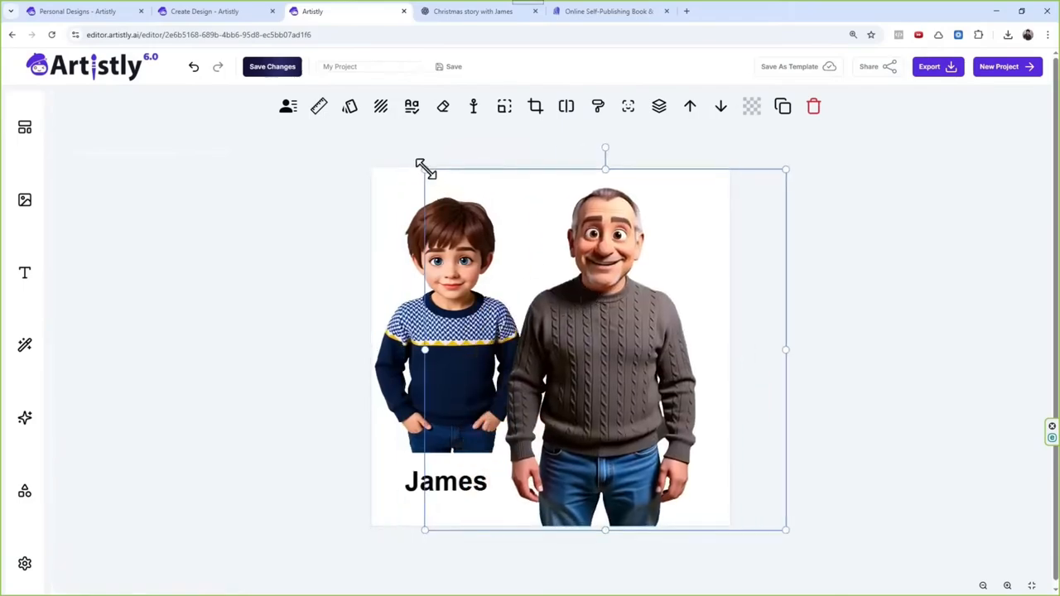
{"action": "left_click_drag", "start_coordinate": [425, 169], "coordinate": [554, 270]}
{"action": "left_click_drag", "start_coordinate": [624, 419], "coordinate": [598, 347]}
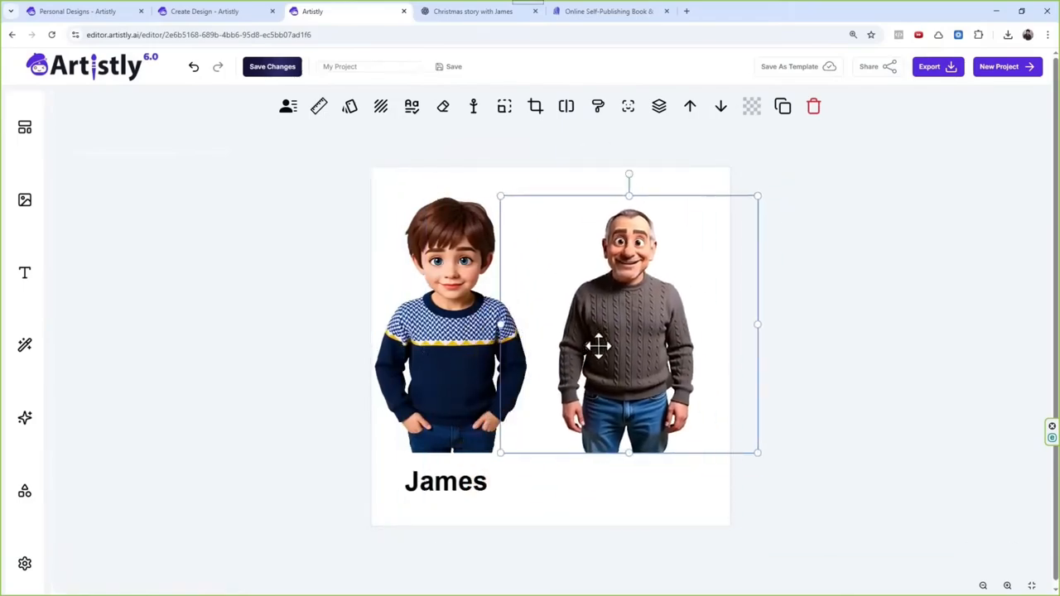
{"action": "left_click_drag", "start_coordinate": [759, 196], "coordinate": [833, 147]}
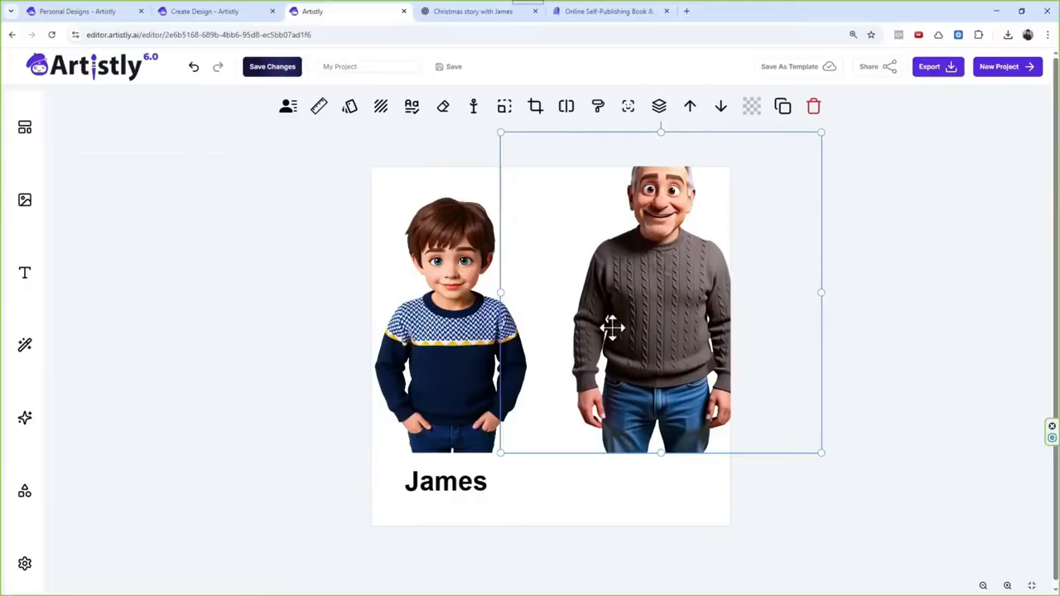
{"action": "left_click_drag", "start_coordinate": [612, 328], "coordinate": [575, 356]}
Step: Move the boy and his name label lower on the page, and enlarge the grandfather slightly
{"action": "mouse_move", "coordinate": [419, 495]}
{"action": "left_mouse_down"}
{"action": "mouse_move", "coordinate": [429, 489]}
{"action": "mouse_move", "coordinate": [419, 513]}
{"action": "left_mouse_up"}
{"action": "left_click_drag", "start_coordinate": [436, 301], "coordinate": [426, 339]}
{"action": "left_click", "coordinate": [625, 236]}
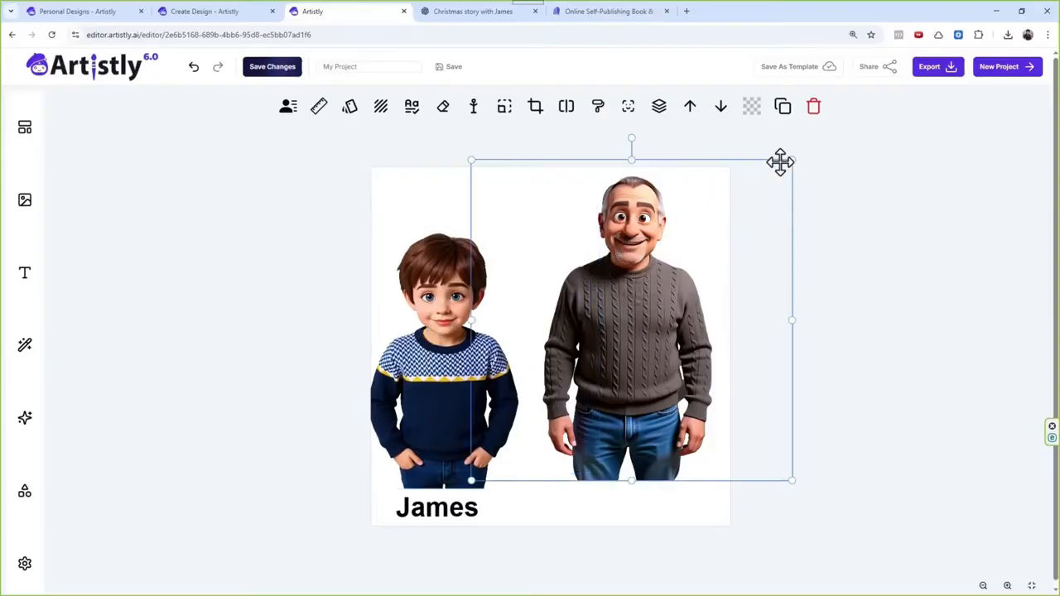
{"action": "left_click_drag", "start_coordinate": [794, 161], "coordinate": [799, 155]}
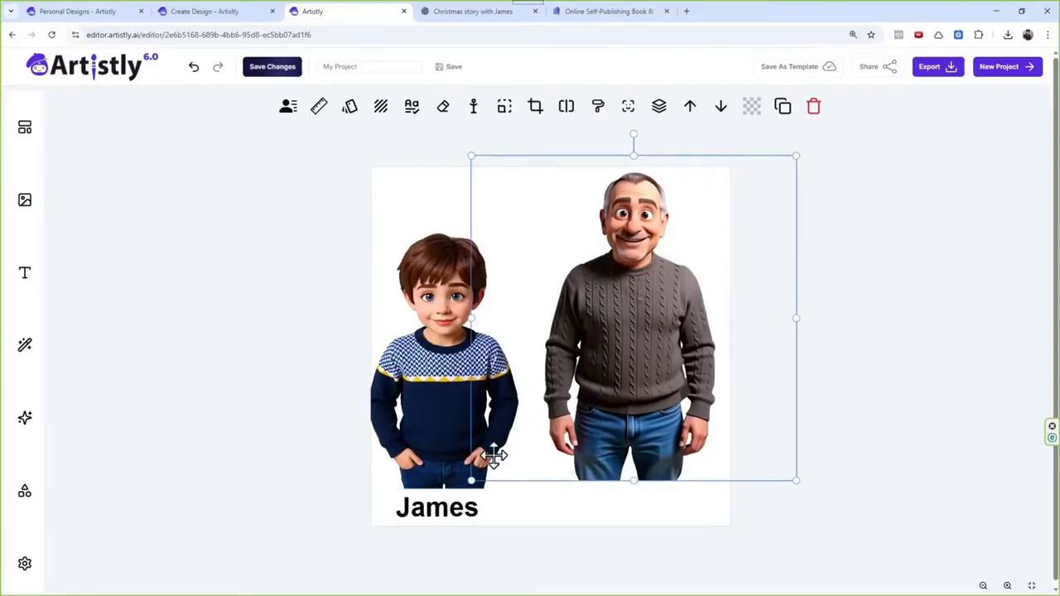
Step: Duplicate the boy's name label, place the copy beneath the grandfather, and change its text to the grandfather's first name
{"action": "left_click", "coordinate": [482, 504]}
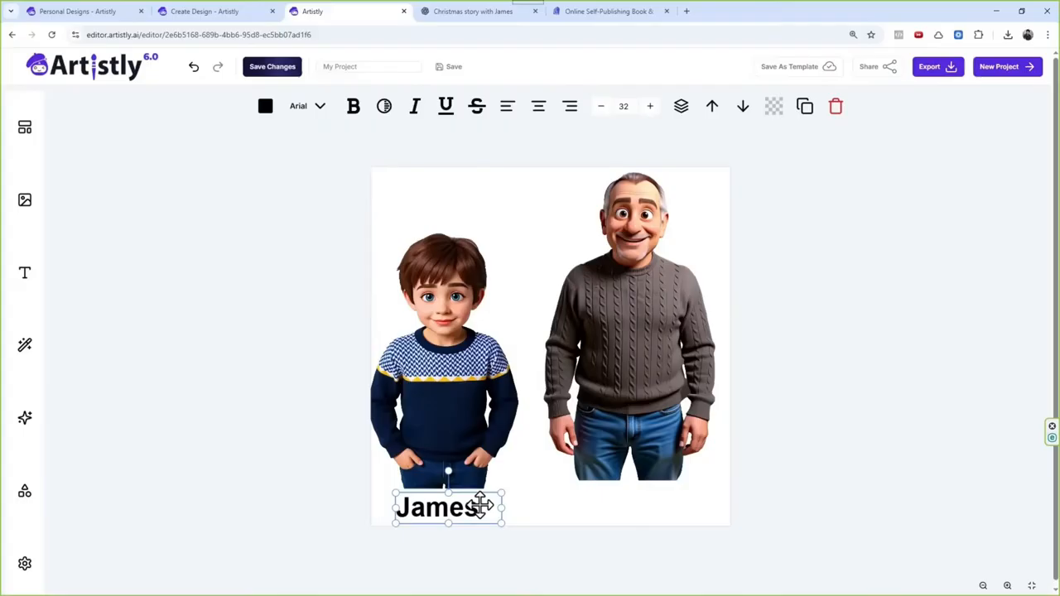
{"action": "key", "text": "ctrl+c"}
{"action": "key", "text": "ctrl+v"}
{"action": "left_click_drag", "start_coordinate": [456, 522], "coordinate": [651, 516]}
{"action": "double_click", "coordinate": [636, 515]}
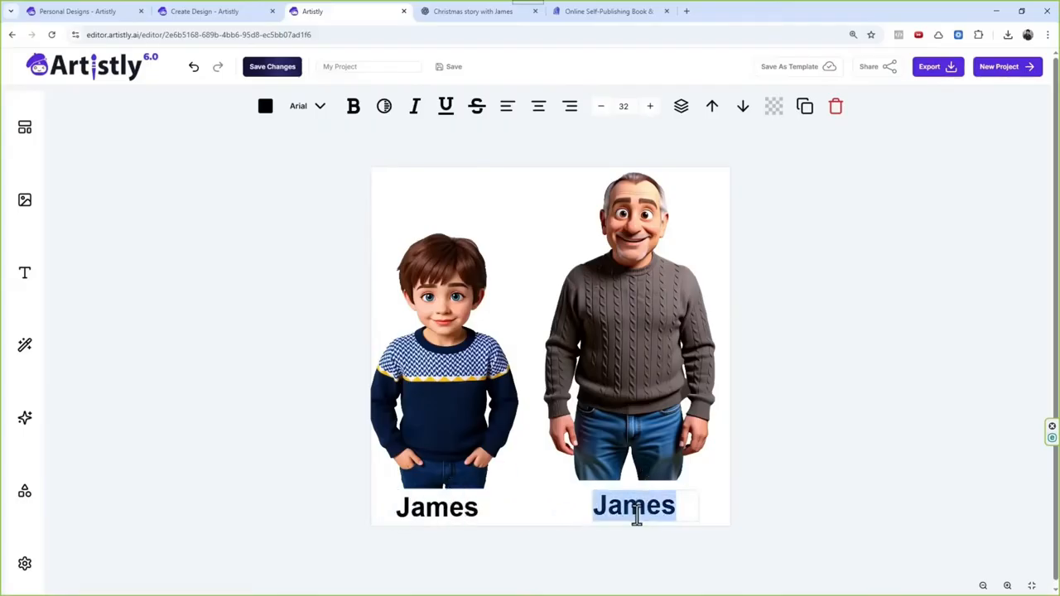
{"action": "type", "text": "Jasop"}
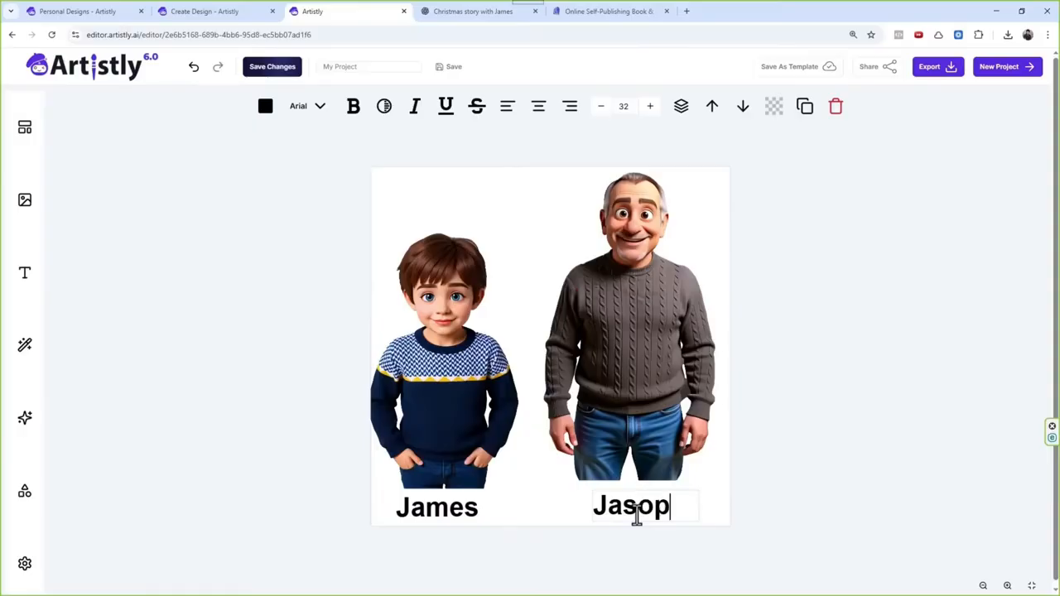
{"action": "key", "text": "BackSpace"}
{"action": "type", "text": "m"}
{"action": "key", "text": "BackSpace"}
{"action": "type", "text": "n"}
{"action": "left_click", "coordinate": [765, 426]}
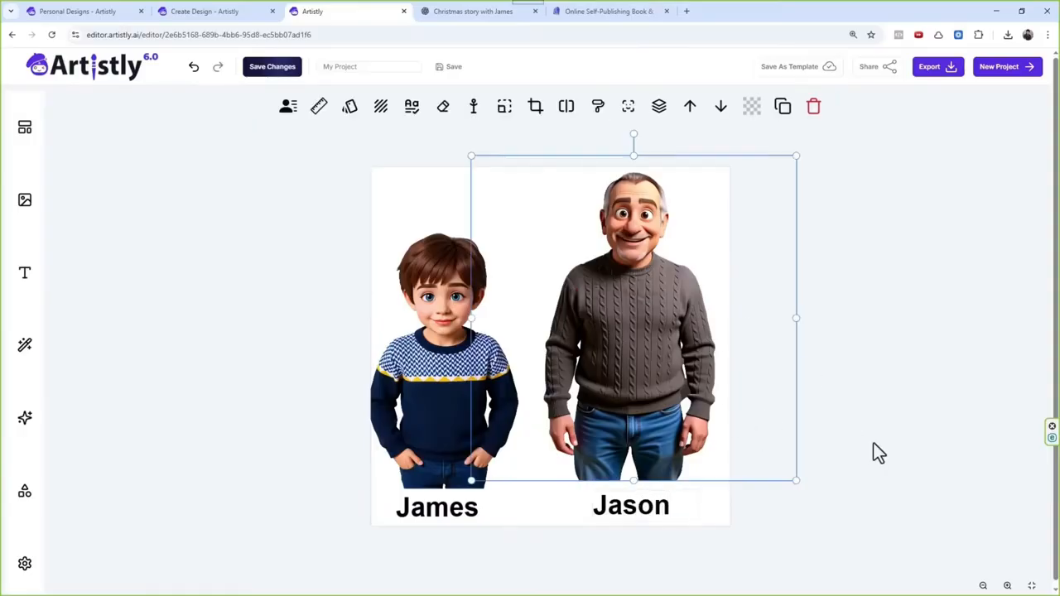
Step: Rename the project "Christmas Charactr Sheet" and save the new name
{"action": "left_click", "coordinate": [390, 66]}
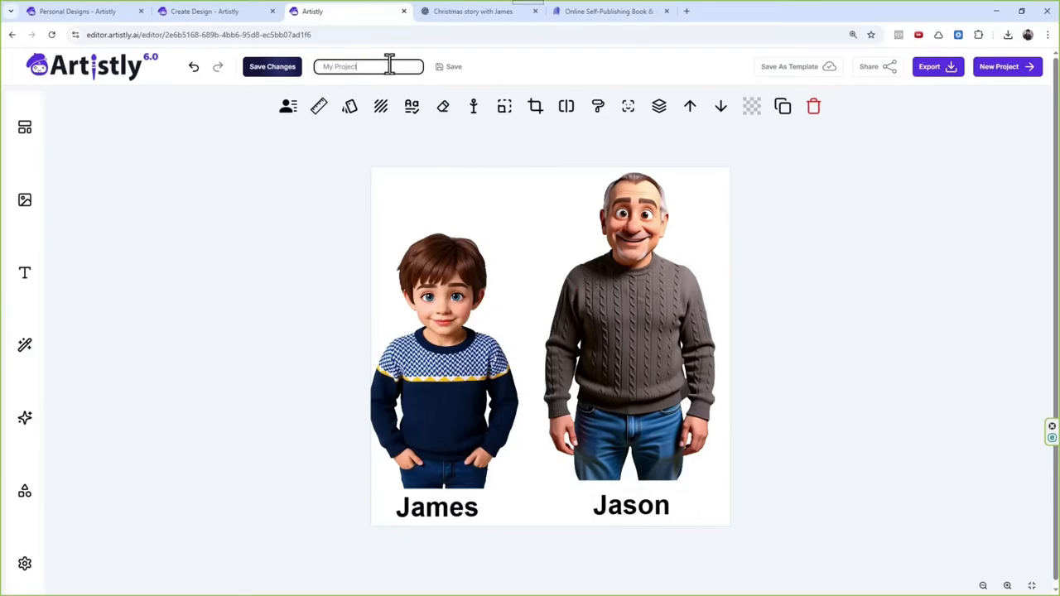
{"action": "key", "text": "ctrl+a"}
{"action": "type", "text": "C"}
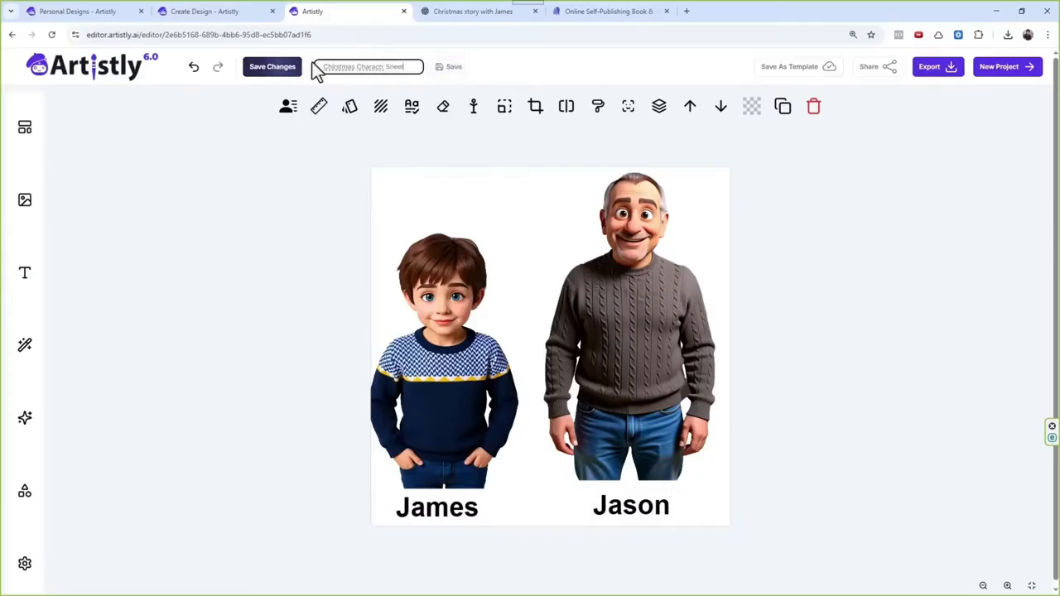
{"action": "left_click", "coordinate": [454, 70]}
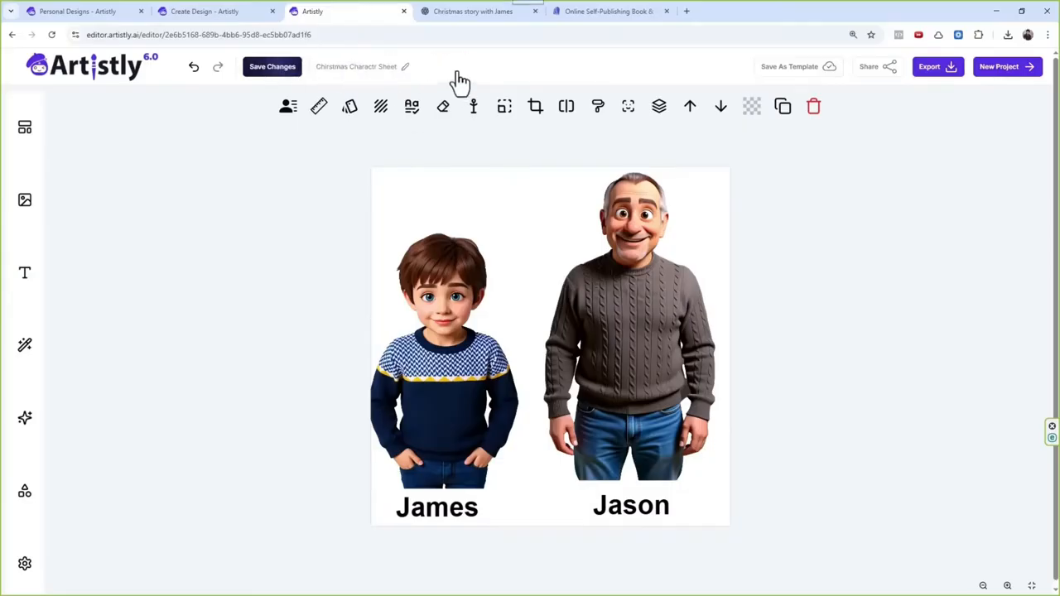
Step: Nudge the boy and his label up and inward, then shift the grandfather slightly and enlarge him a little
{"action": "left_click", "coordinate": [937, 85]}
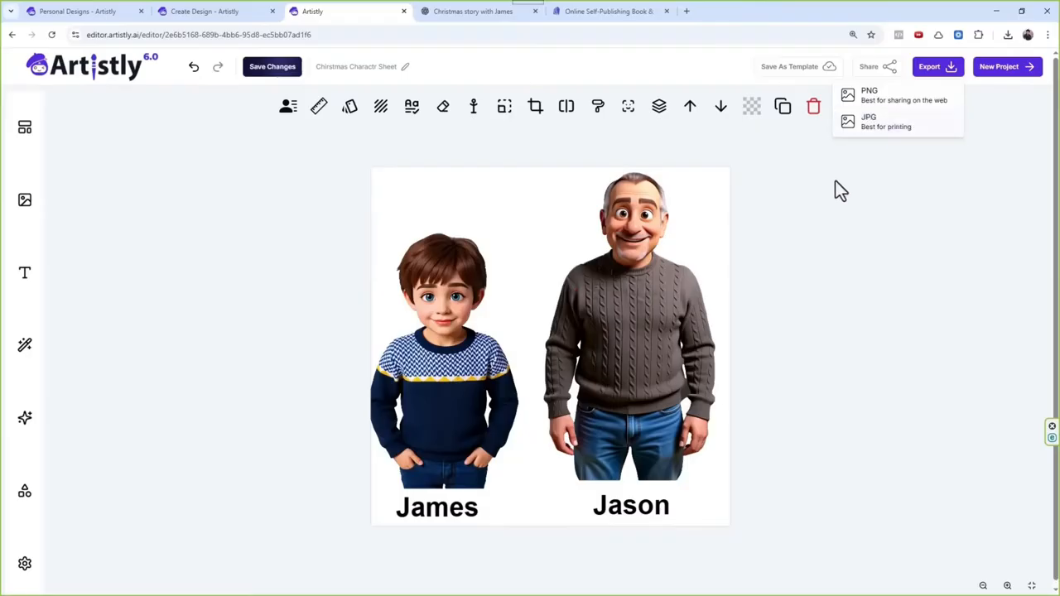
{"action": "left_click", "coordinate": [462, 374]}
{"action": "left_click_drag", "start_coordinate": [462, 375], "coordinate": [472, 368]}
{"action": "left_click_drag", "start_coordinate": [461, 494], "coordinate": [467, 502]}
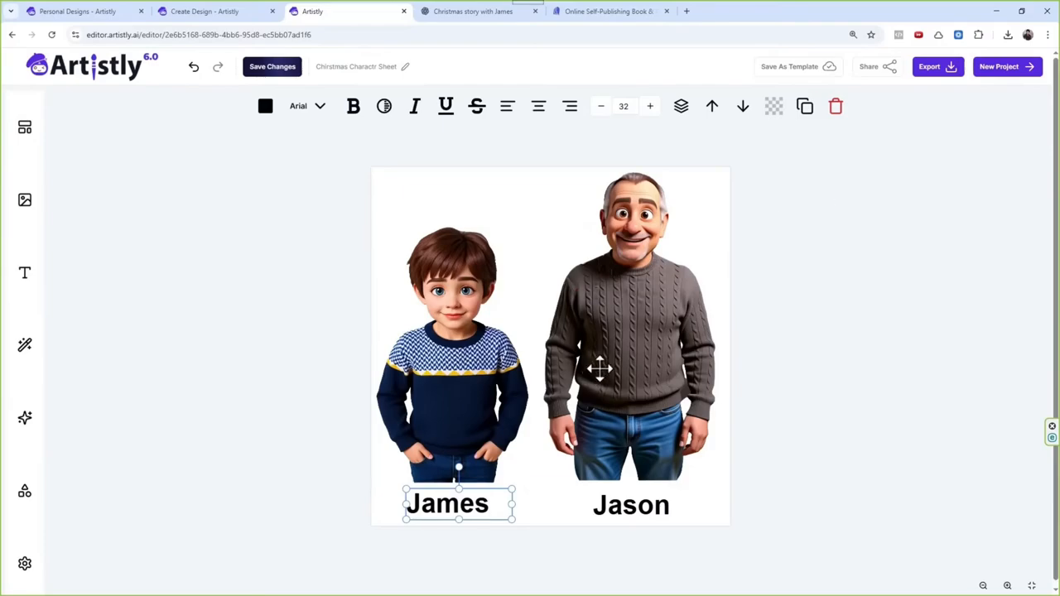
{"action": "left_click_drag", "start_coordinate": [599, 370], "coordinate": [611, 378]}
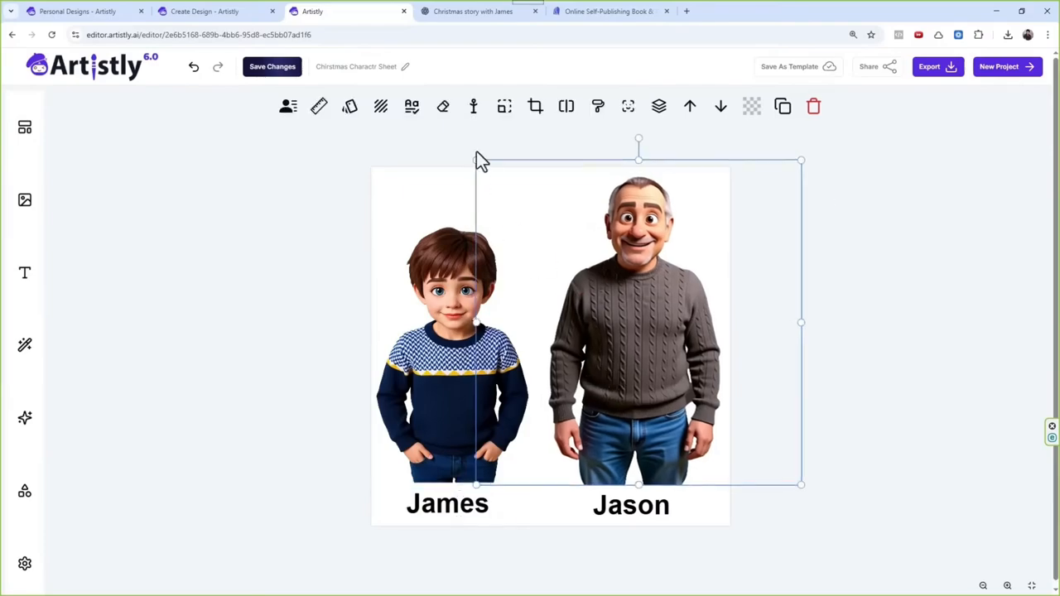
{"action": "left_click_drag", "start_coordinate": [477, 160], "coordinate": [469, 156]}
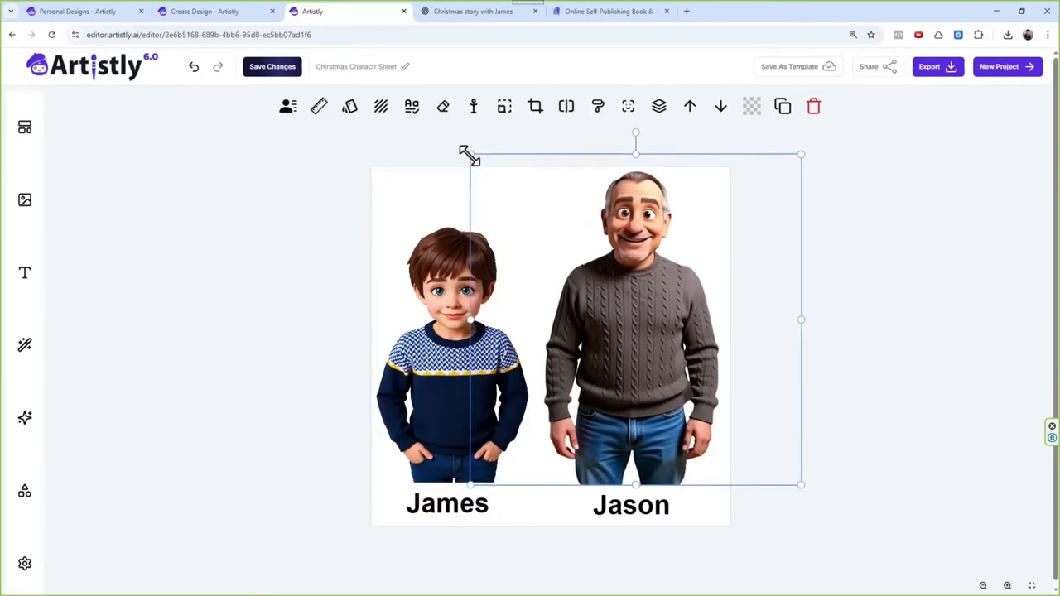
{"action": "left_click", "coordinate": [865, 155]}
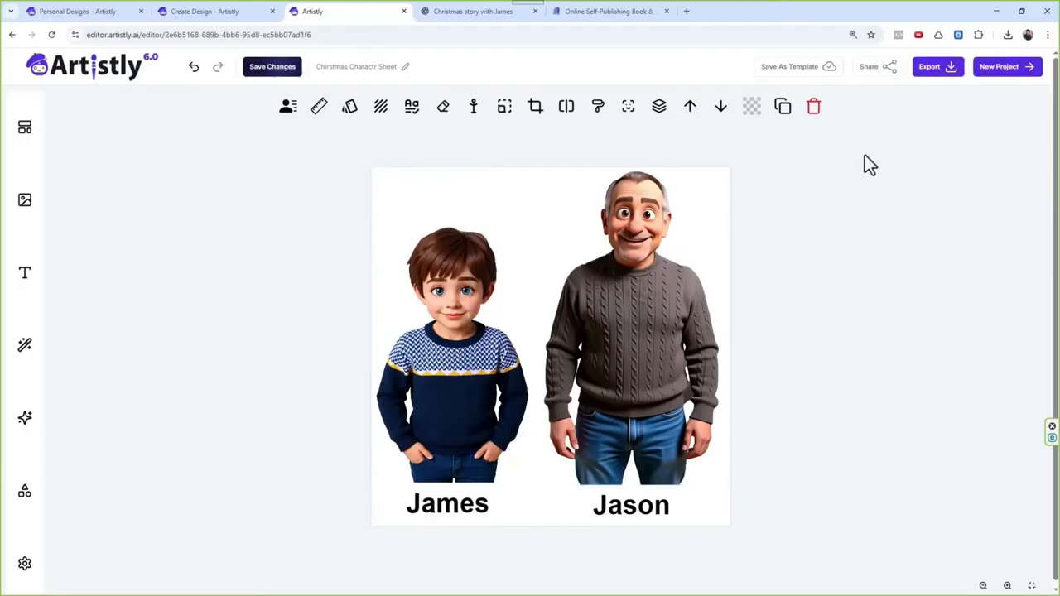
Step: Export the finished character sheet as a JPG
{"action": "left_click", "coordinate": [937, 70]}
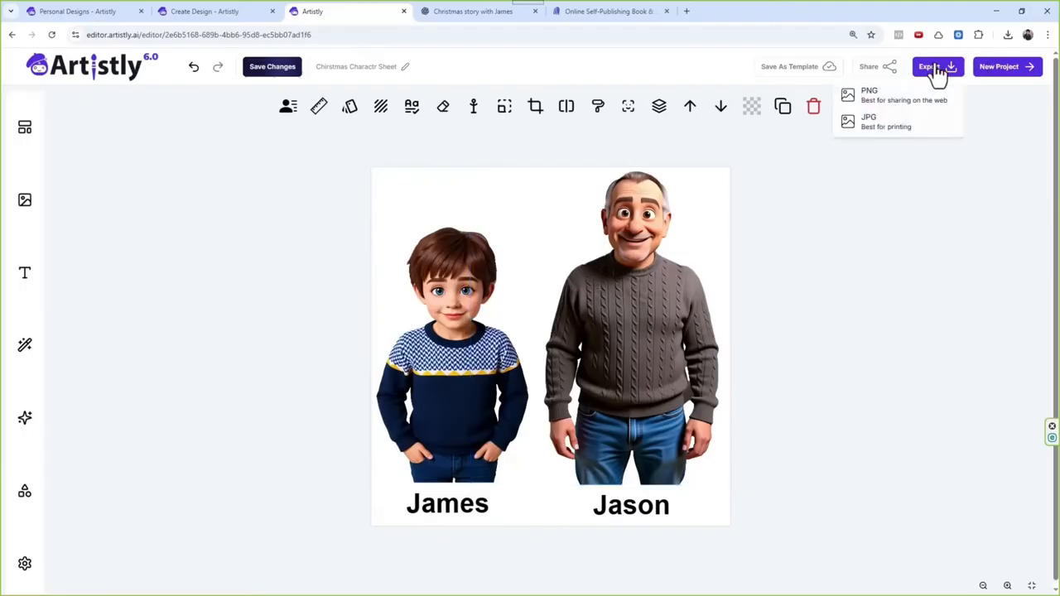
{"action": "left_click", "coordinate": [880, 125]}
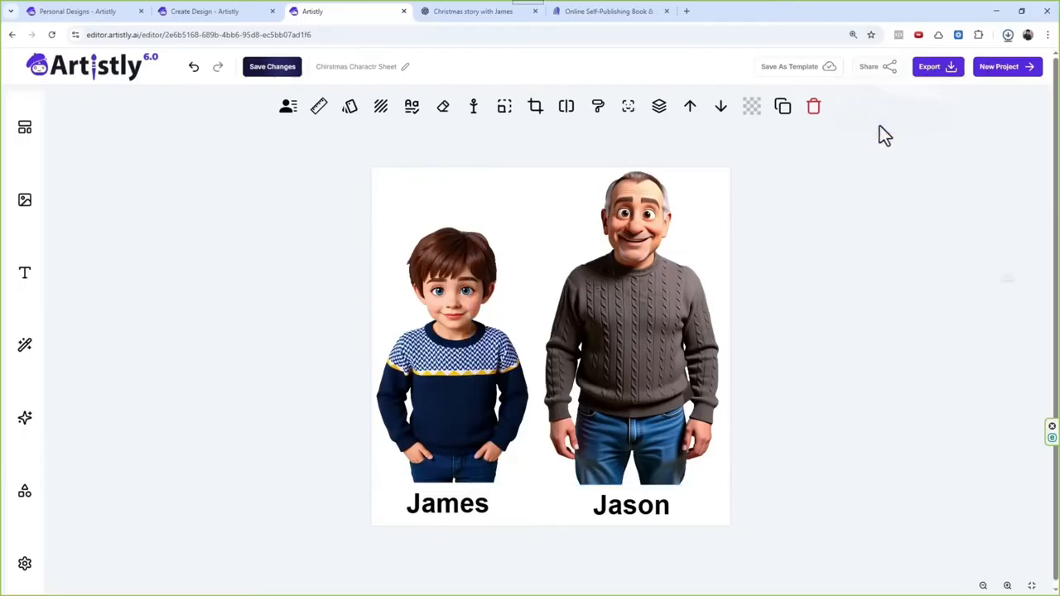
Step: Return to the personal designs page, close the grandfather's design details, and open AI Storybook Studio
{"action": "left_click", "coordinate": [84, 13]}
{"action": "scroll", "coordinate": [605, 195], "scroll_direction": "up", "scroll_amount": 3}
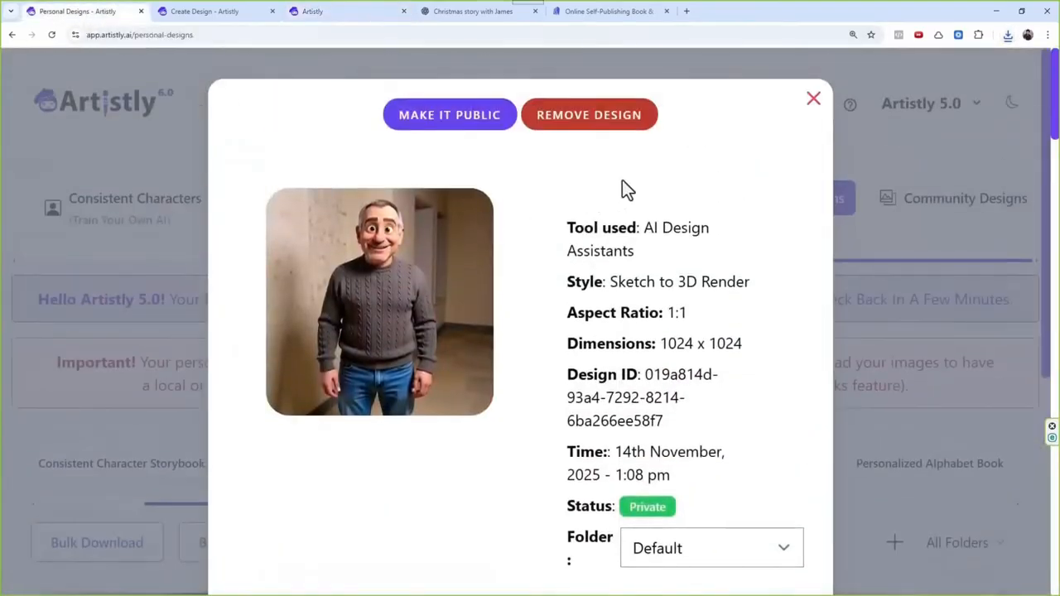
{"action": "left_click", "coordinate": [812, 101]}
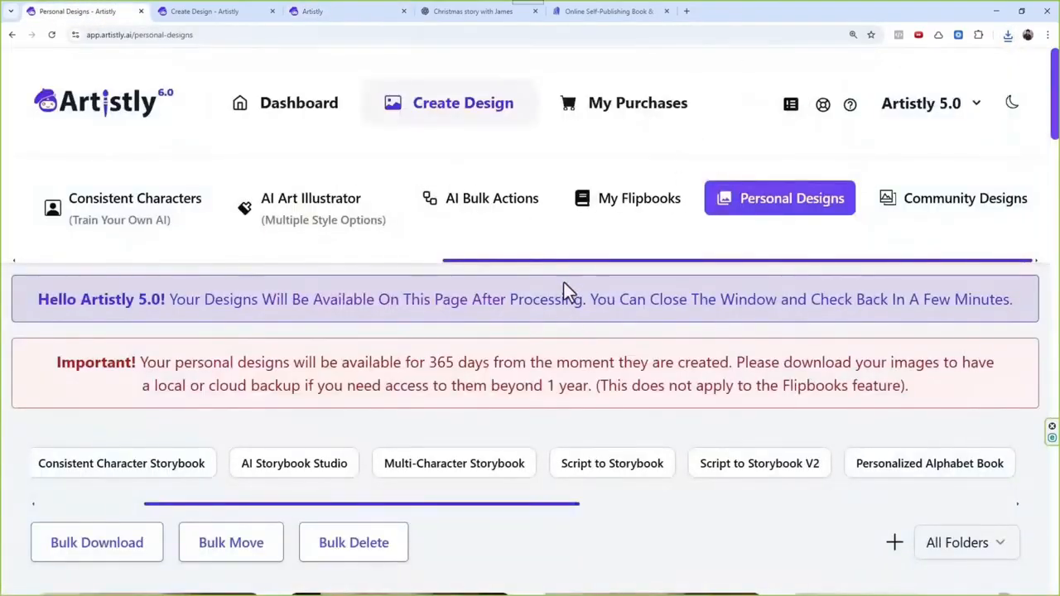
{"action": "left_click_drag", "start_coordinate": [573, 261], "coordinate": [260, 267]}
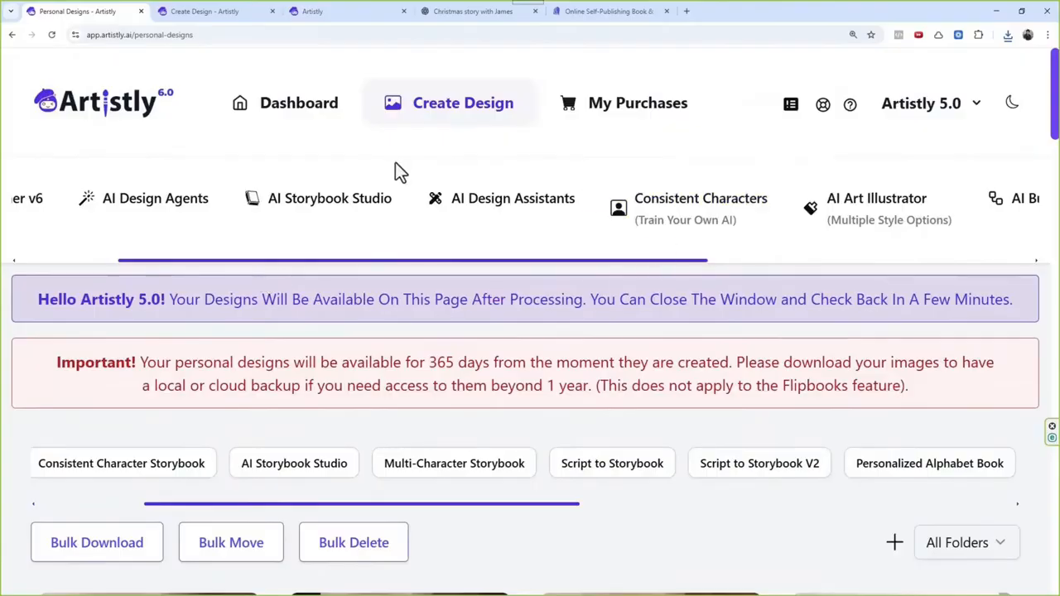
{"action": "left_click", "coordinate": [350, 208]}
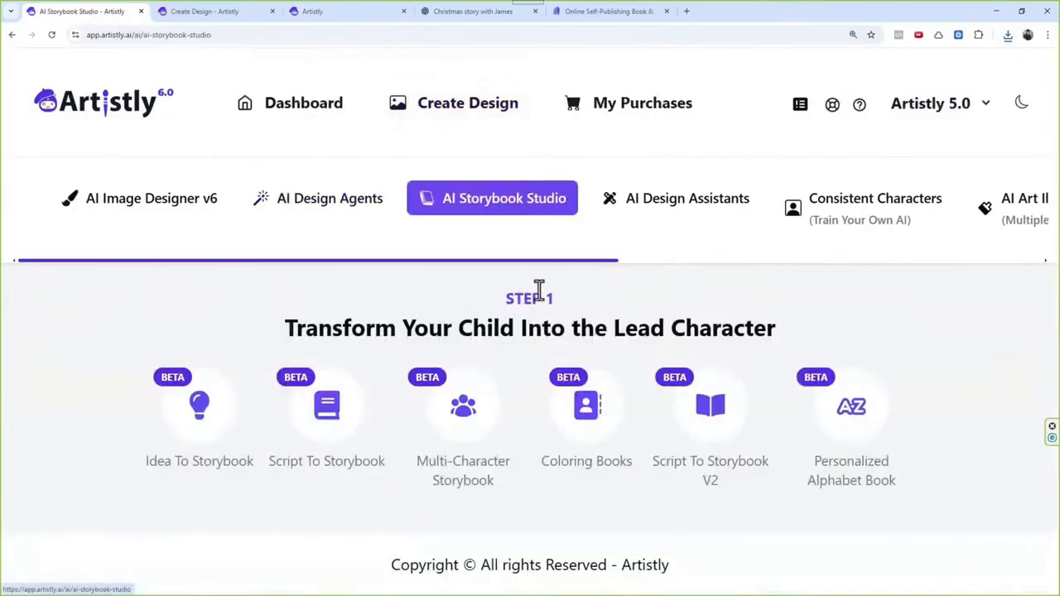
Step: Choose Script To Storybook V2 as the storybook type and start a new story
{"action": "scroll", "coordinate": [546, 236], "scroll_direction": "right", "scroll_amount": 5}
{"action": "left_click", "coordinate": [700, 405]}
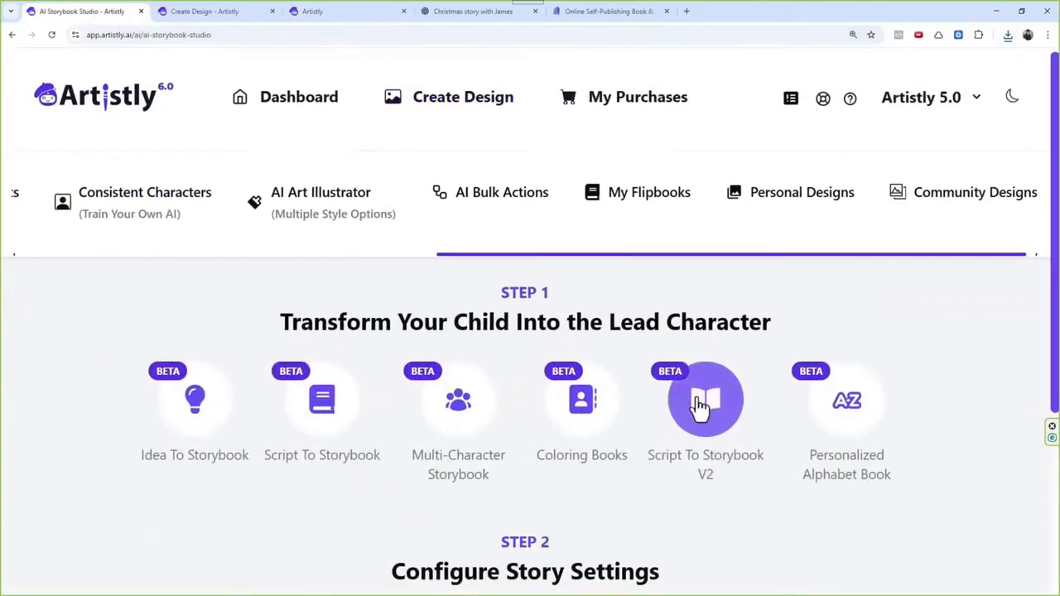
{"action": "scroll", "coordinate": [700, 405], "scroll_direction": "down", "scroll_amount": 3}
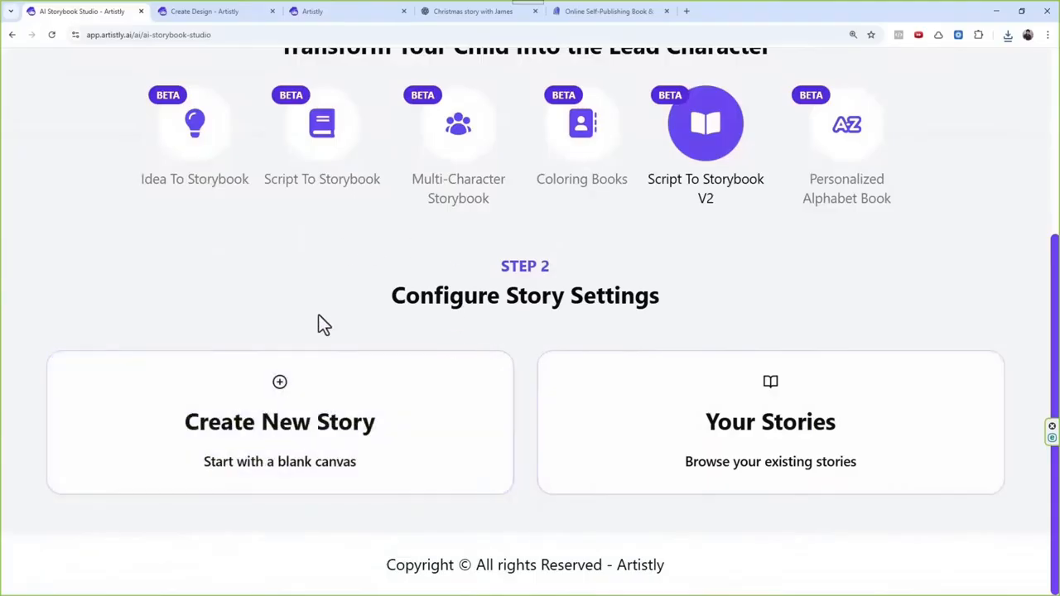
{"action": "left_click", "coordinate": [323, 398]}
Step: Upload "Chirstmas Charactr Sheet.jpg" as the story's characters and bring the story script field into view
{"action": "scroll", "coordinate": [381, 270], "scroll_direction": "down", "scroll_amount": 3}
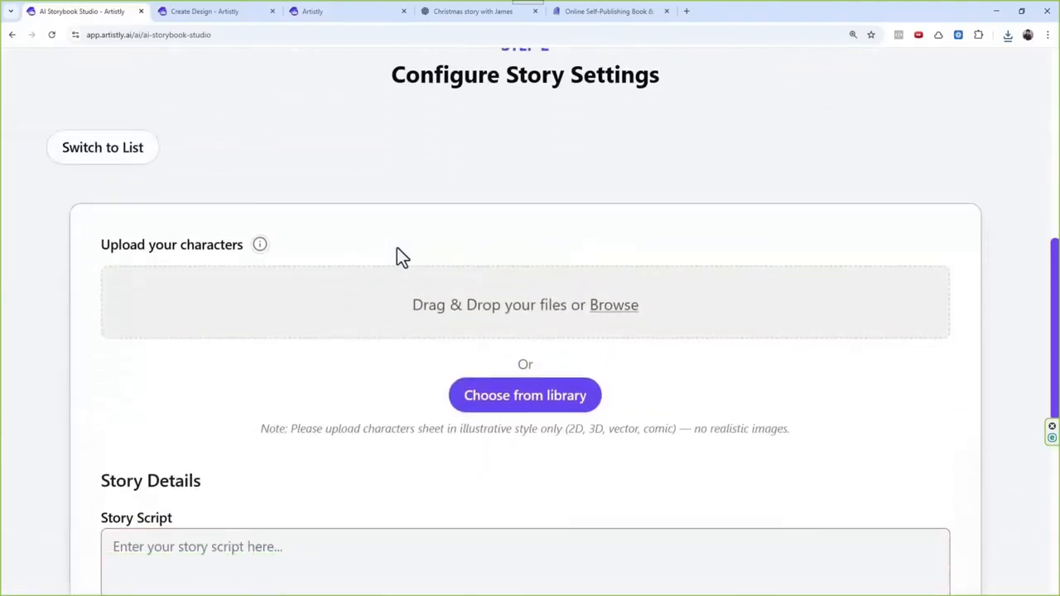
{"action": "left_click_drag", "start_coordinate": [348, 429], "coordinate": [414, 446]}
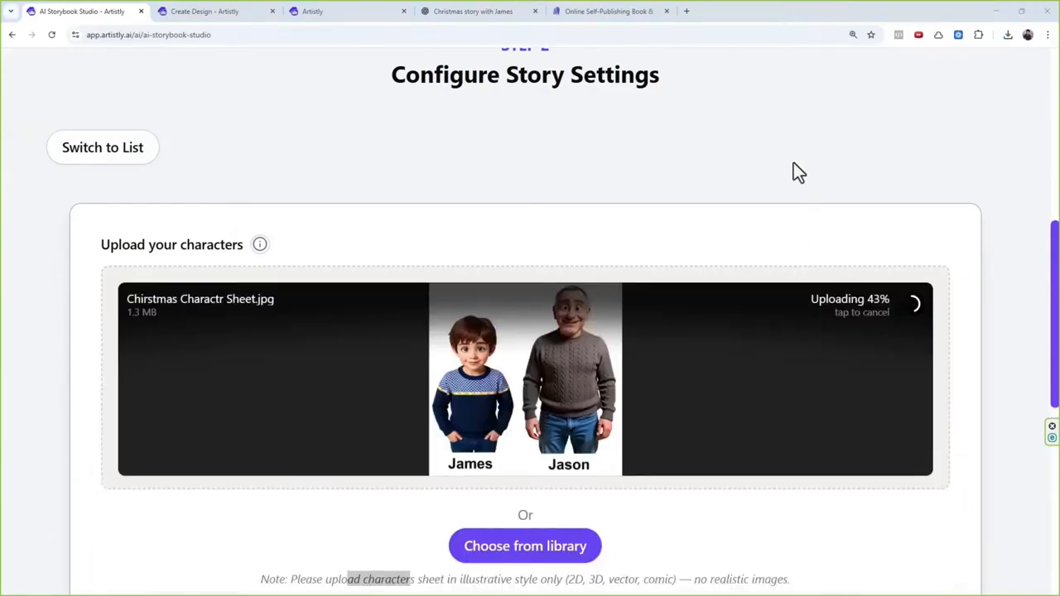
{"action": "scroll", "coordinate": [543, 349], "scroll_direction": "down", "scroll_amount": 4}
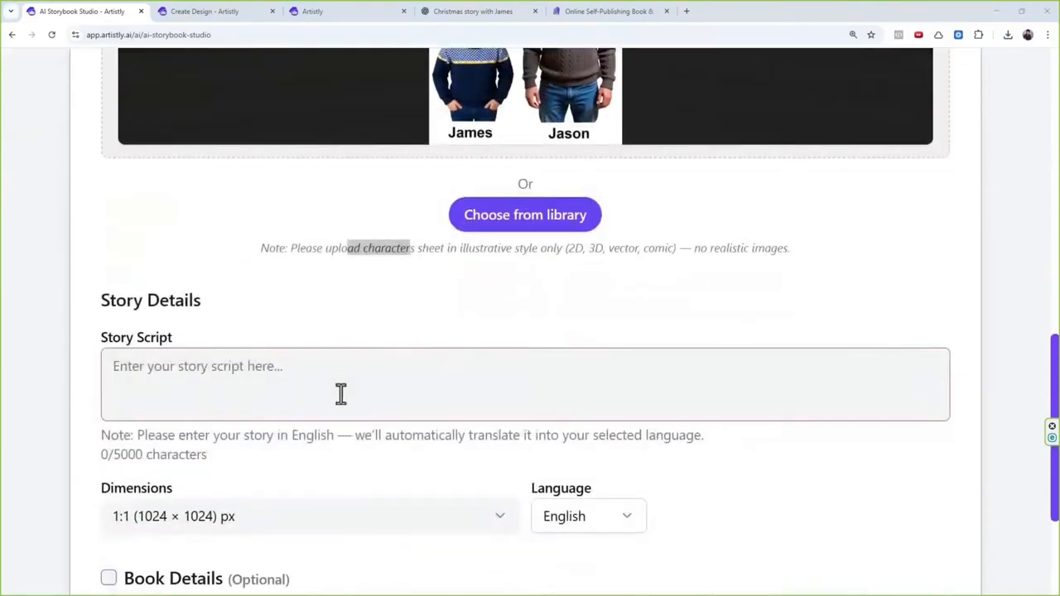
Step: Switch to ChatGPT and read through the existing Christmas story about the grandson and grandfather
{"action": "left_click", "coordinate": [462, 11]}
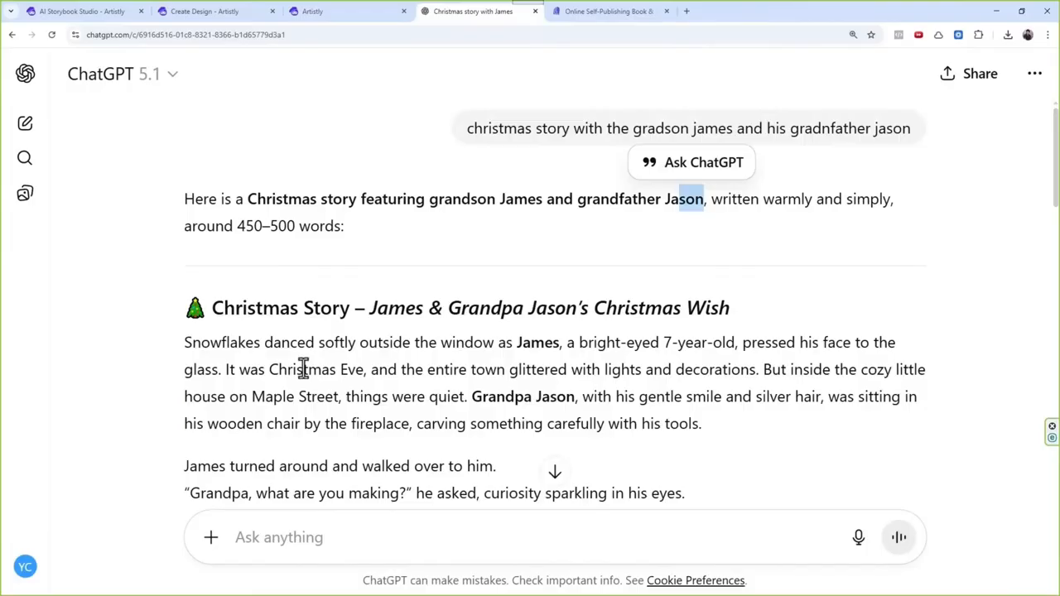
{"action": "scroll", "coordinate": [323, 369], "scroll_direction": "down", "scroll_amount": 2}
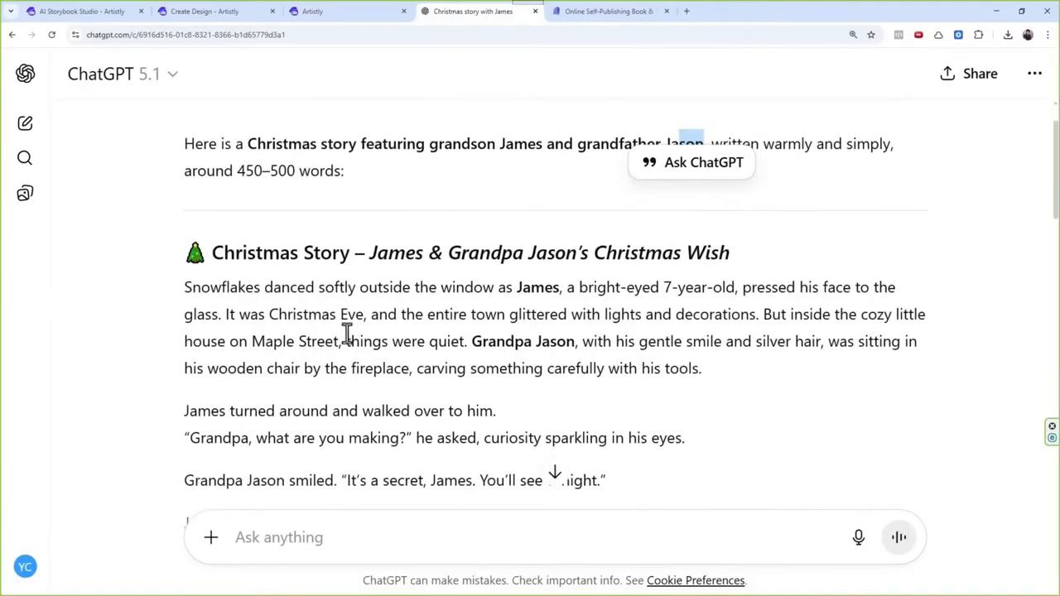
{"action": "scroll", "coordinate": [352, 335], "scroll_direction": "up", "scroll_amount": 2}
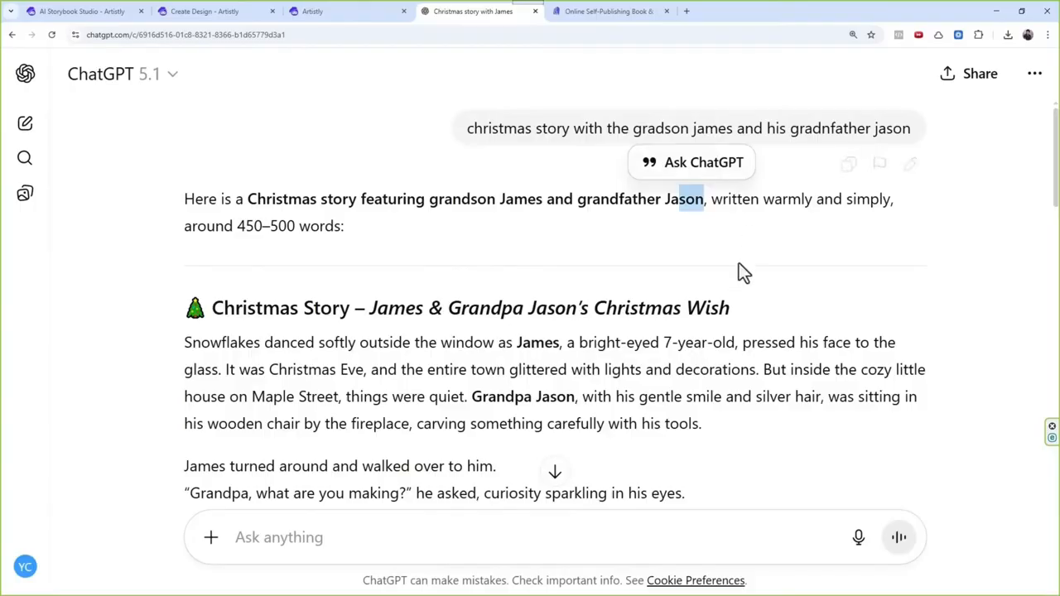
{"action": "scroll", "coordinate": [601, 406], "scroll_direction": "down", "scroll_amount": 10}
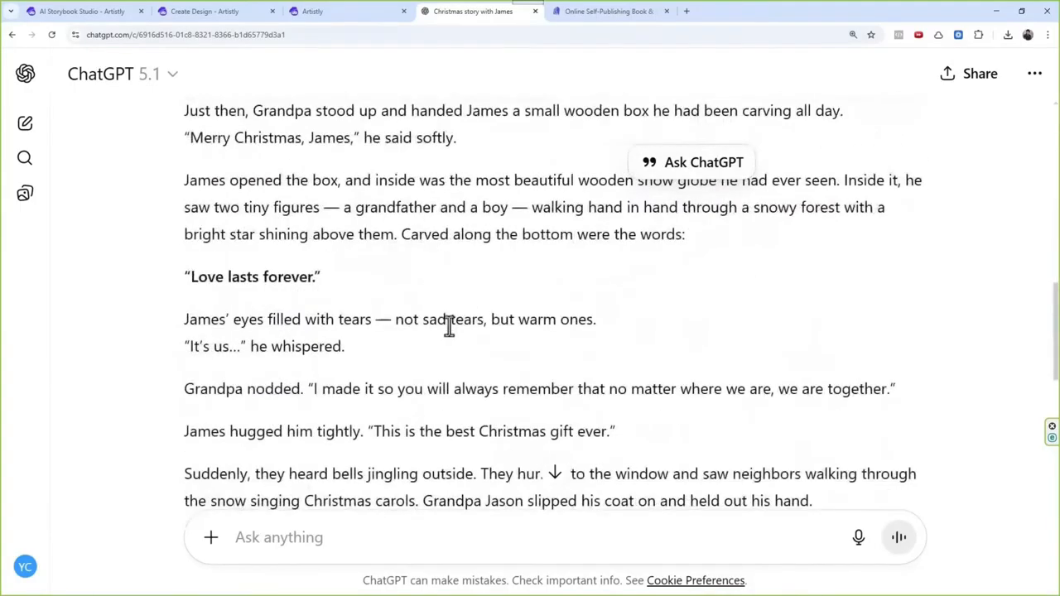
{"action": "scroll", "coordinate": [446, 324], "scroll_direction": "down", "scroll_amount": 3}
{"action": "scroll", "coordinate": [415, 300], "scroll_direction": "up", "scroll_amount": 2}
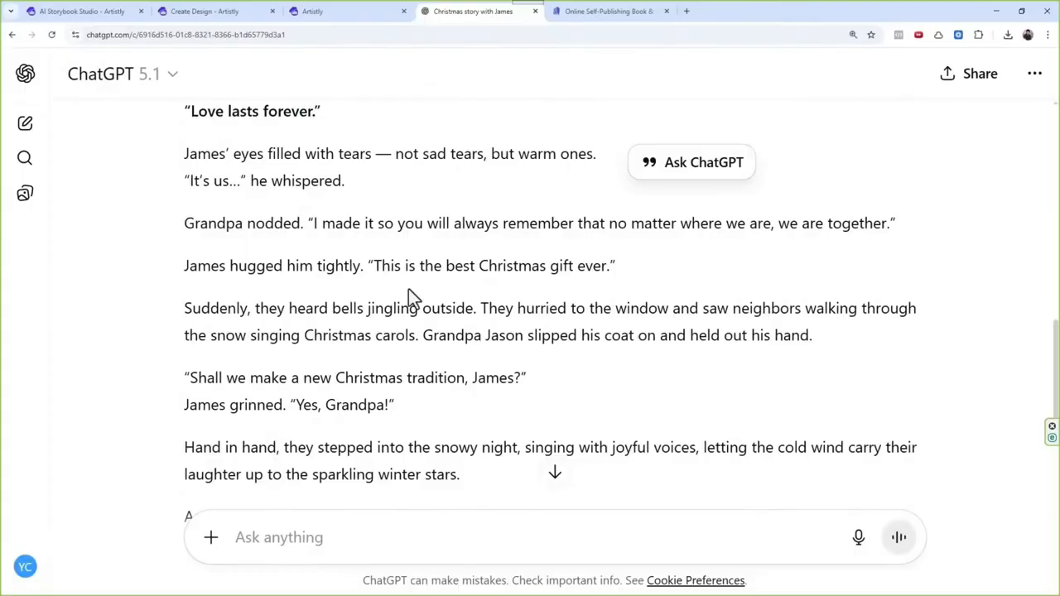
{"action": "scroll", "coordinate": [386, 331], "scroll_direction": "up", "scroll_amount": 2}
{"action": "left_click_drag", "start_coordinate": [179, 335], "coordinate": [224, 334]}
{"action": "scroll", "coordinate": [250, 335], "scroll_direction": "up", "scroll_amount": 1}
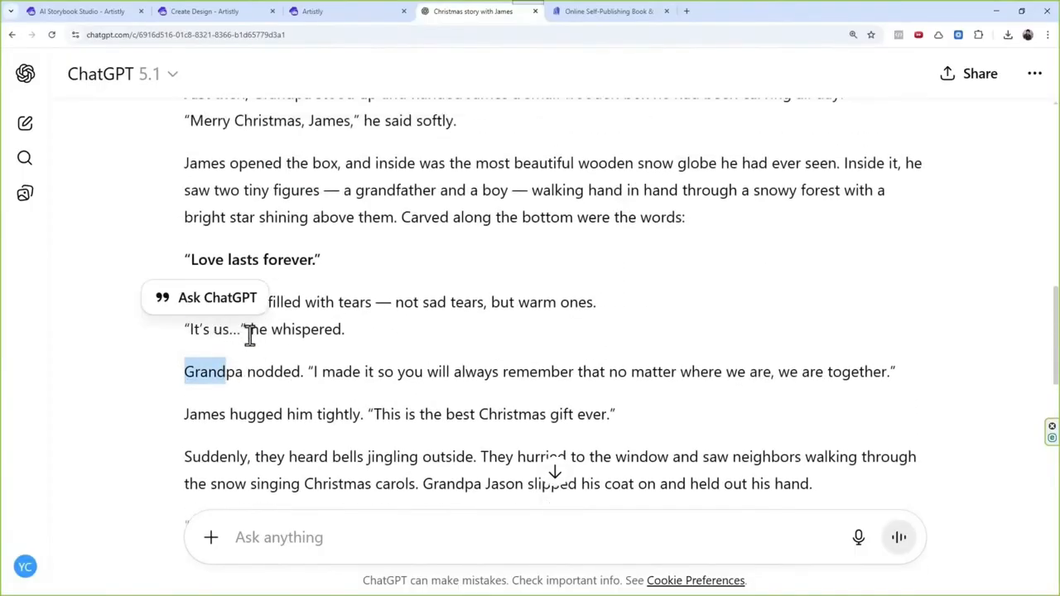
{"action": "scroll", "coordinate": [530, 327], "scroll_direction": "up", "scroll_amount": 1}
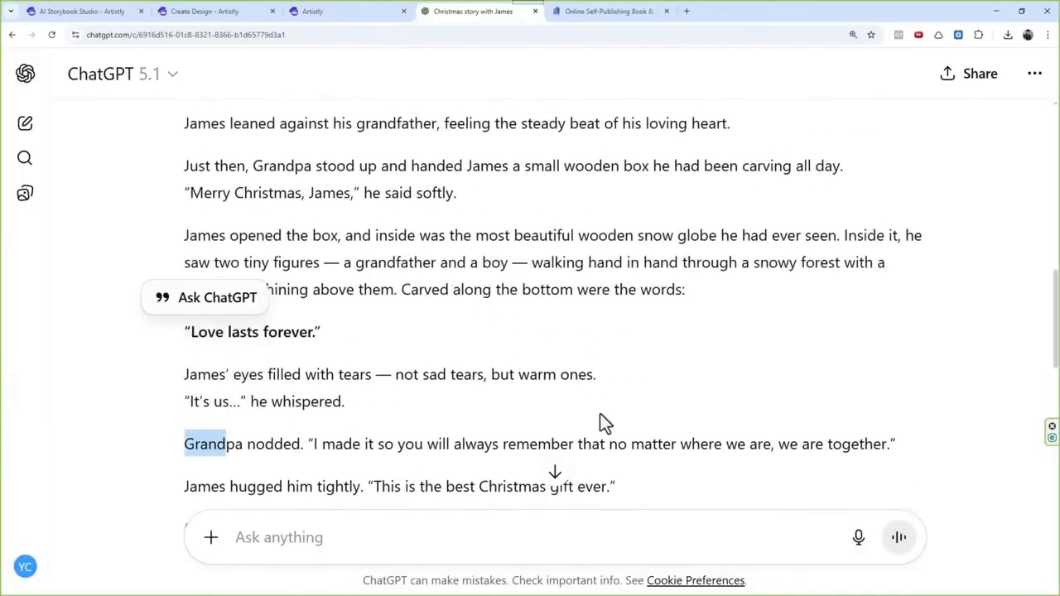
{"action": "scroll", "coordinate": [604, 418], "scroll_direction": "up", "scroll_amount": 10}
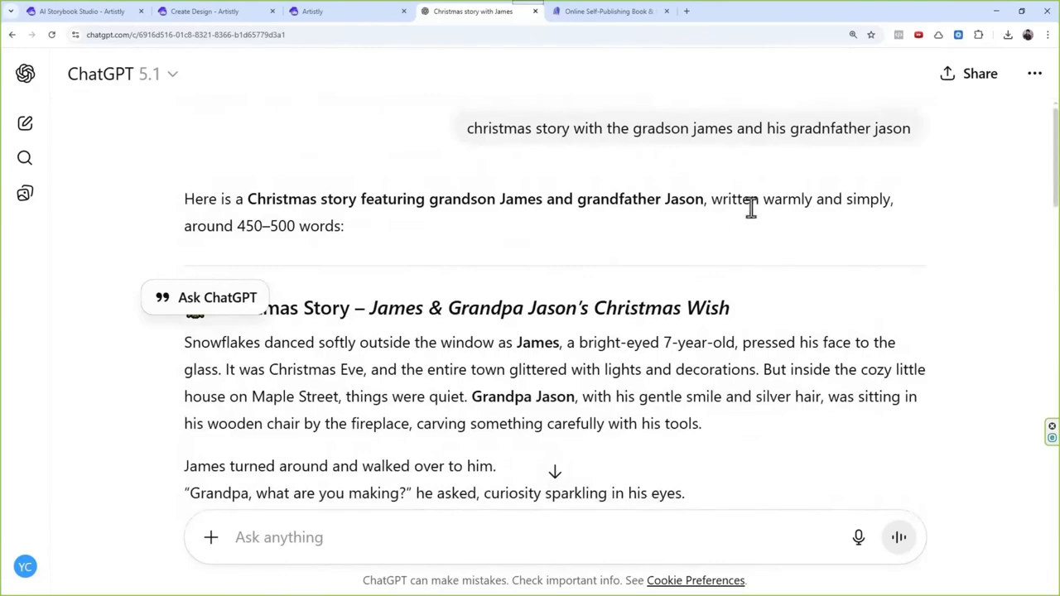
Step: Ask ChatGPT in the same chat for a Christmas story that gives the first names of the grandson and his grandfather
{"action": "left_click", "coordinate": [370, 538]}
{"action": "type", "text": "ch"}
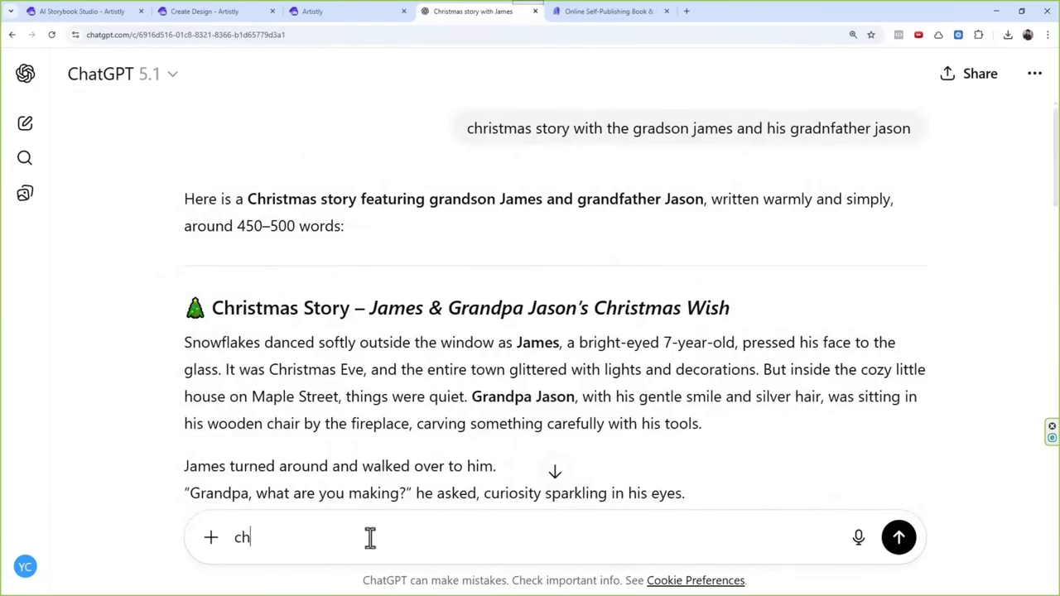
{"action": "type", "text": "ristmas s"}
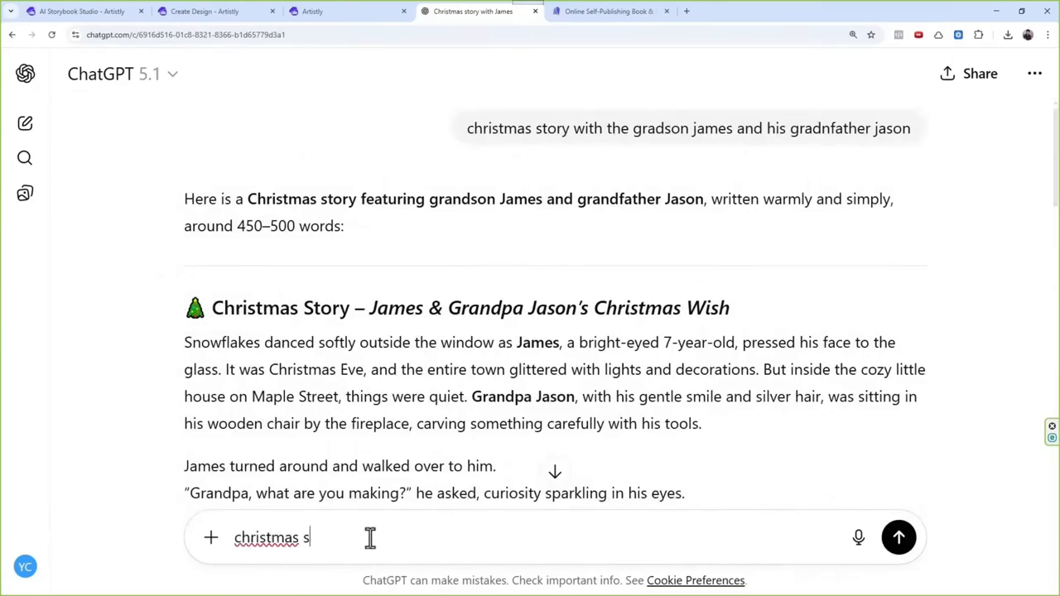
{"action": "type", "text": "tory with the gran"}
{"action": "key", "text": "BackSpace"}
{"action": "key", "text": "BackSpace"}
{"action": "type", "text": "ran"}
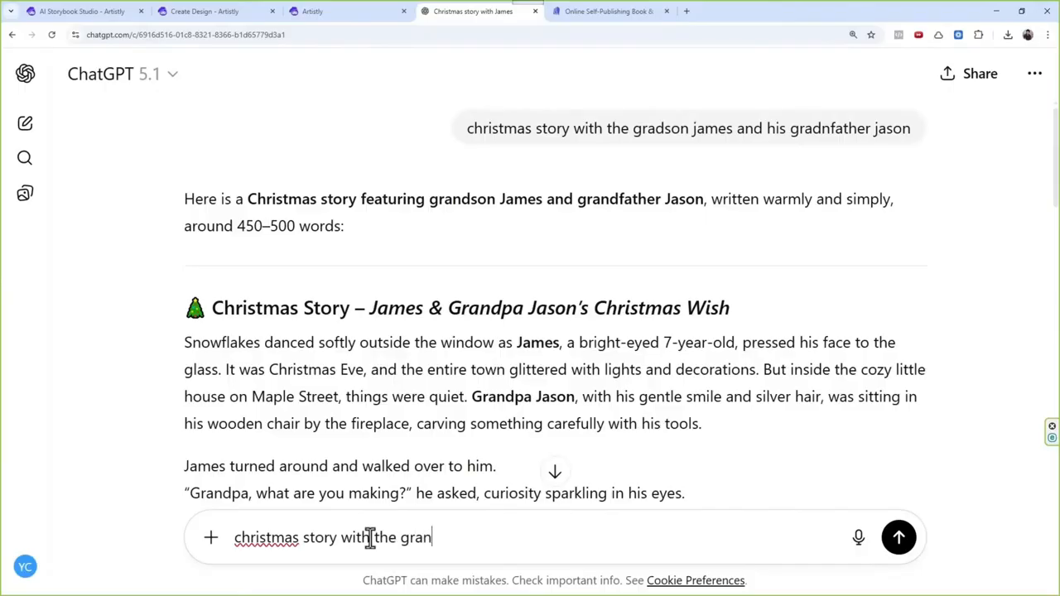
{"action": "type", "text": "do"}
{"action": "type", "text": "son name "}
{"action": "type", "text": "james a"}
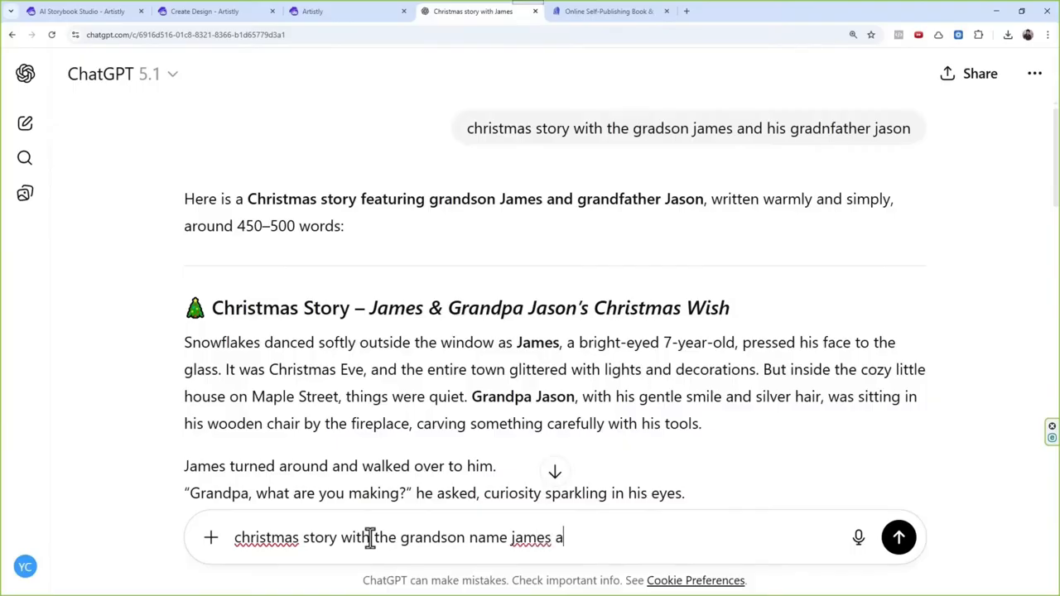
{"action": "type", "text": "nd his grandfather n"}
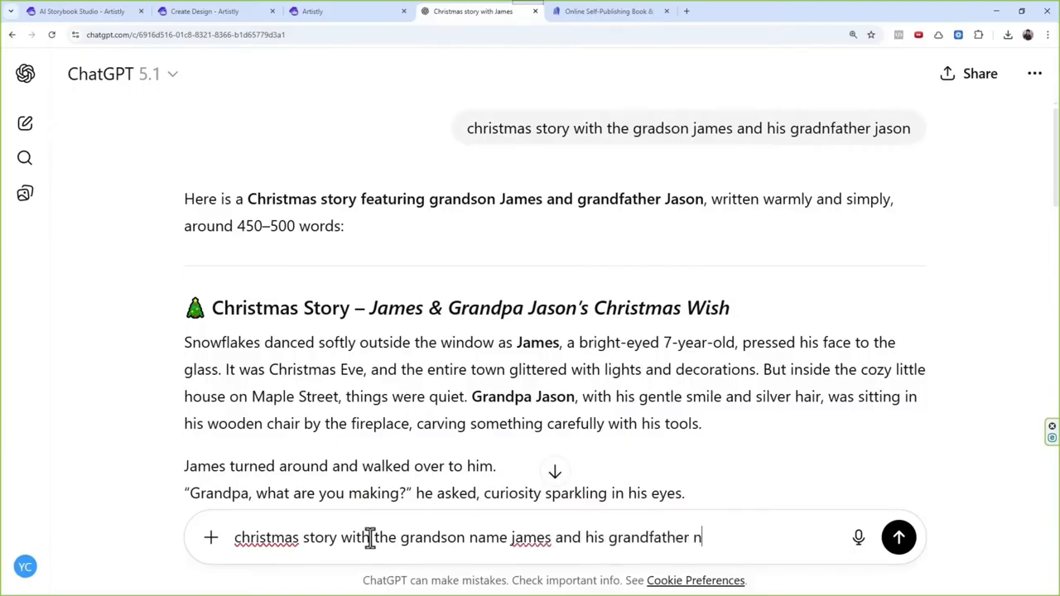
{"action": "type", "text": "ame jason"}
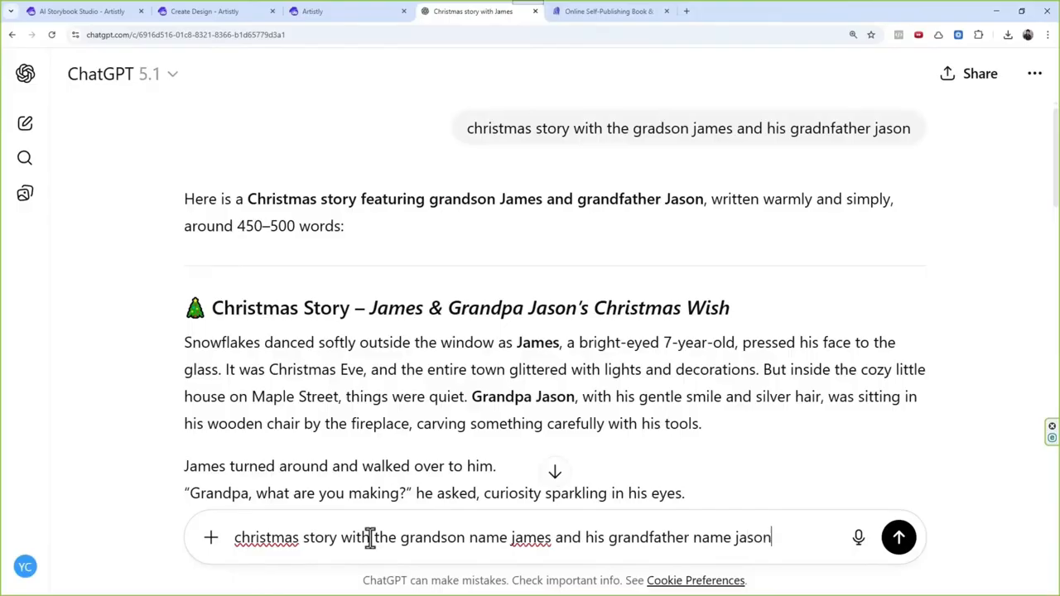
{"action": "key", "text": "Return"}
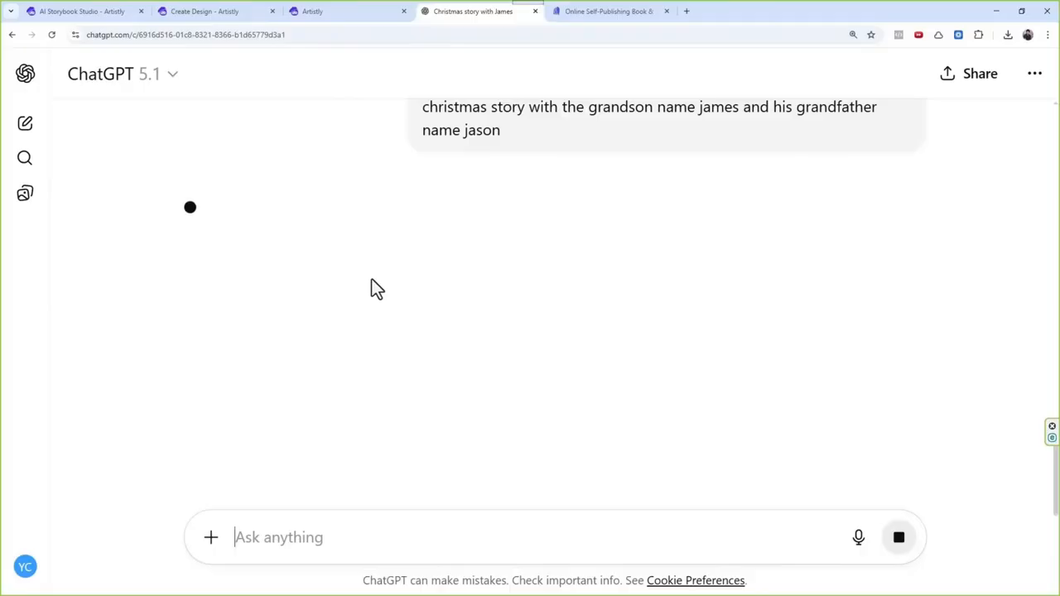
Step: Move the AI Storybook Studio browser tab beside the ChatGPT tab and return to the chat to check the pending reply
{"action": "left_click_drag", "start_coordinate": [87, 20], "coordinate": [393, 18]}
{"action": "left_click", "coordinate": [432, 12]}
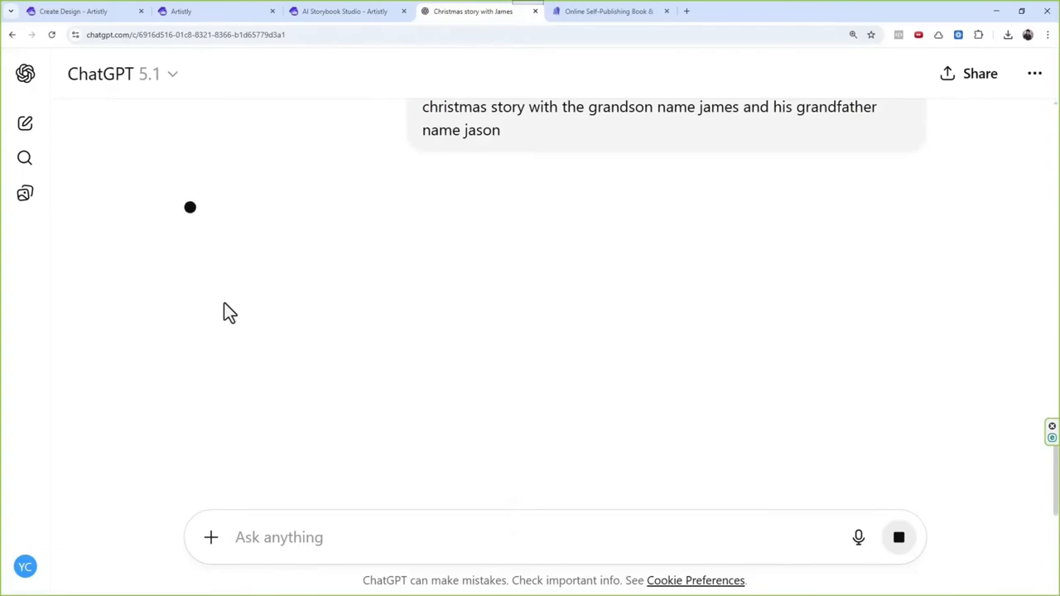
{"action": "scroll", "coordinate": [390, 240], "scroll_direction": "up", "scroll_amount": 1}
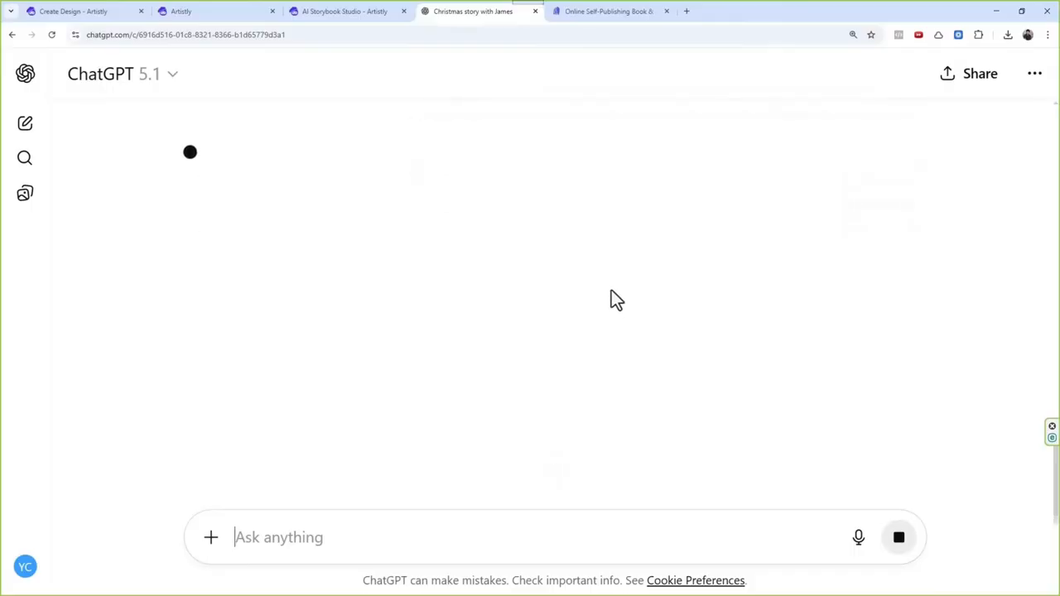
{"action": "scroll", "coordinate": [614, 273], "scroll_direction": "up", "scroll_amount": 1}
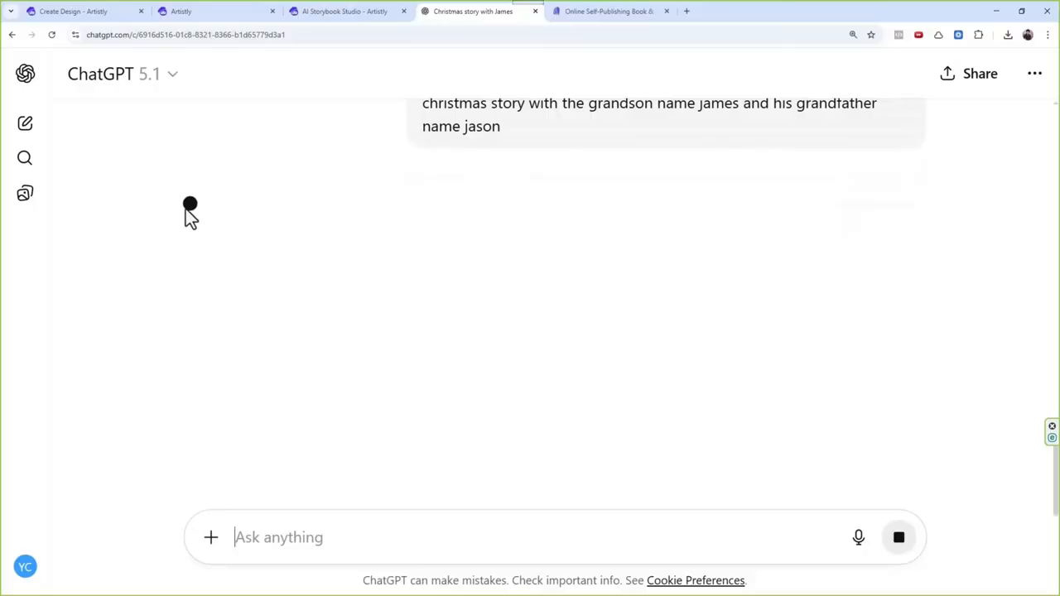
{"action": "scroll", "coordinate": [250, 229], "scroll_direction": "up", "scroll_amount": 2}
{"action": "scroll", "coordinate": [257, 231], "scroll_direction": "down", "scroll_amount": 3}
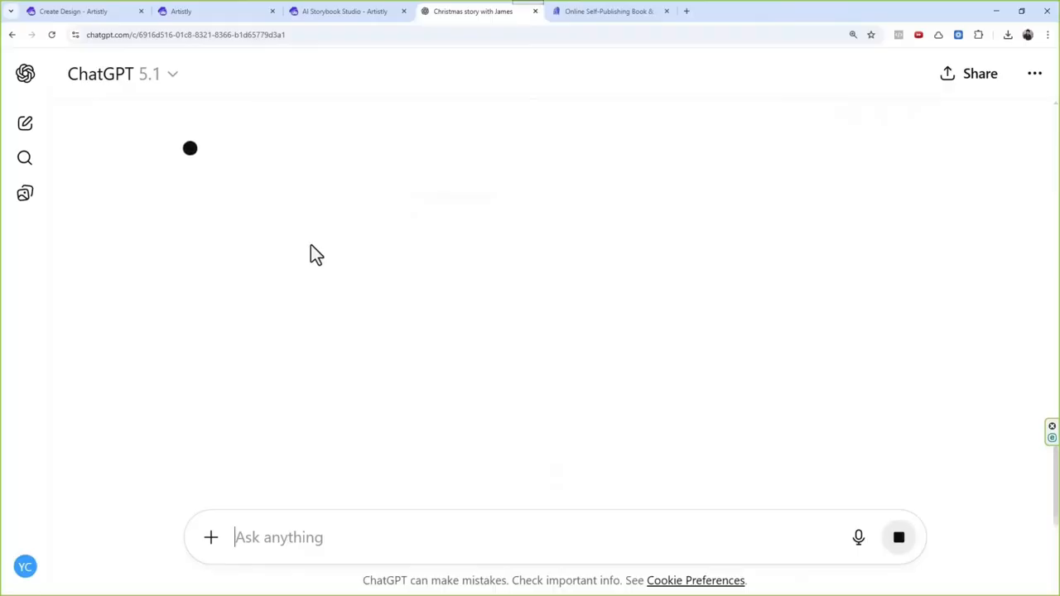
Step: Copy the submitted Christmas story prompt into a new ChatGPT chat and send it
{"action": "left_click_drag", "start_coordinate": [549, 240], "coordinate": [425, 208]}
{"action": "key", "text": "ctrl+c"}
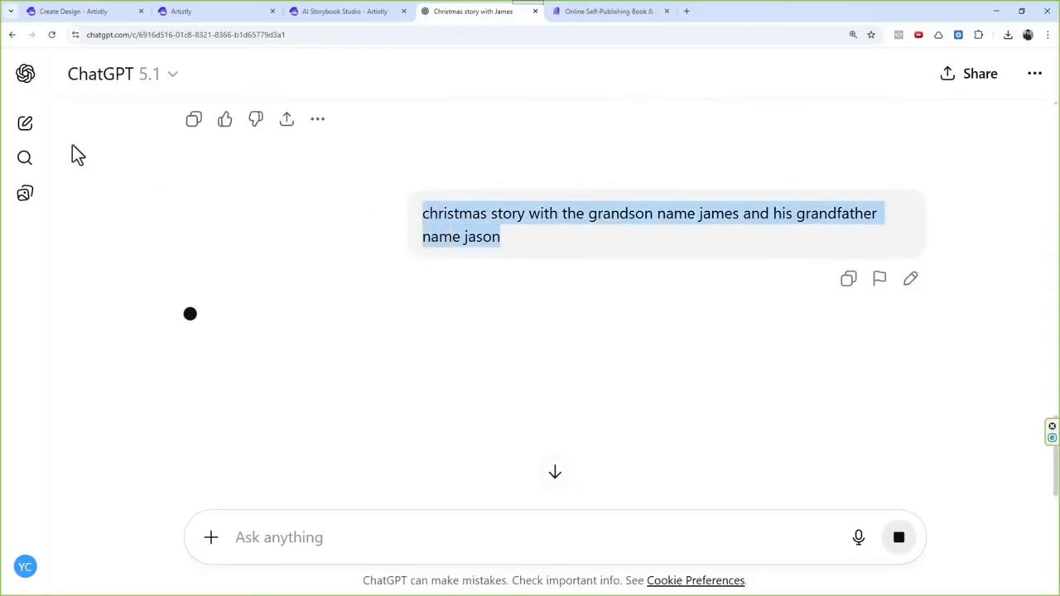
{"action": "left_click", "coordinate": [25, 128]}
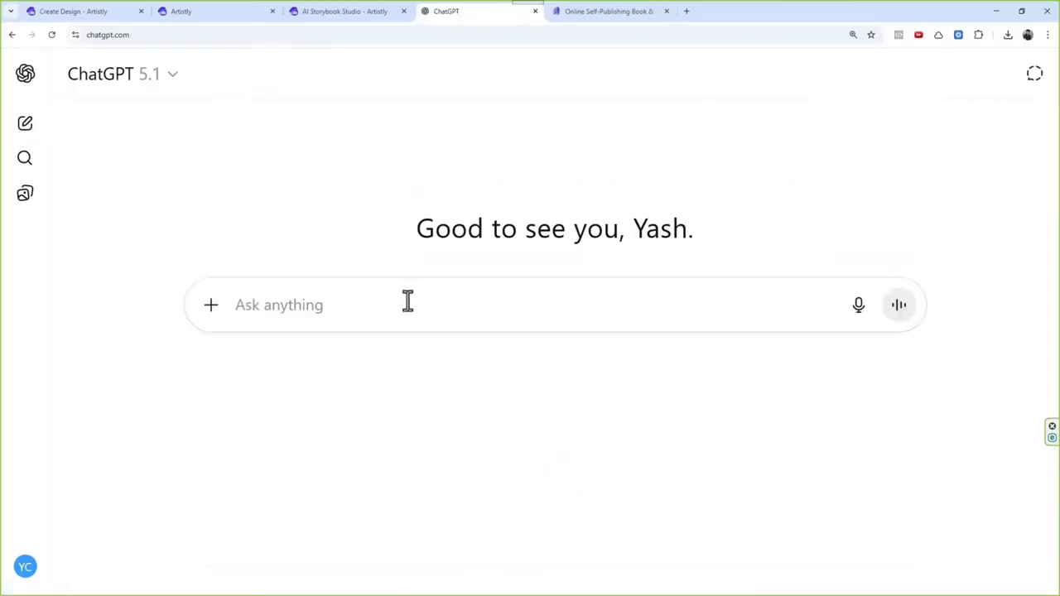
{"action": "key", "text": "ctrl+v"}
{"action": "left_click", "coordinate": [901, 308]}
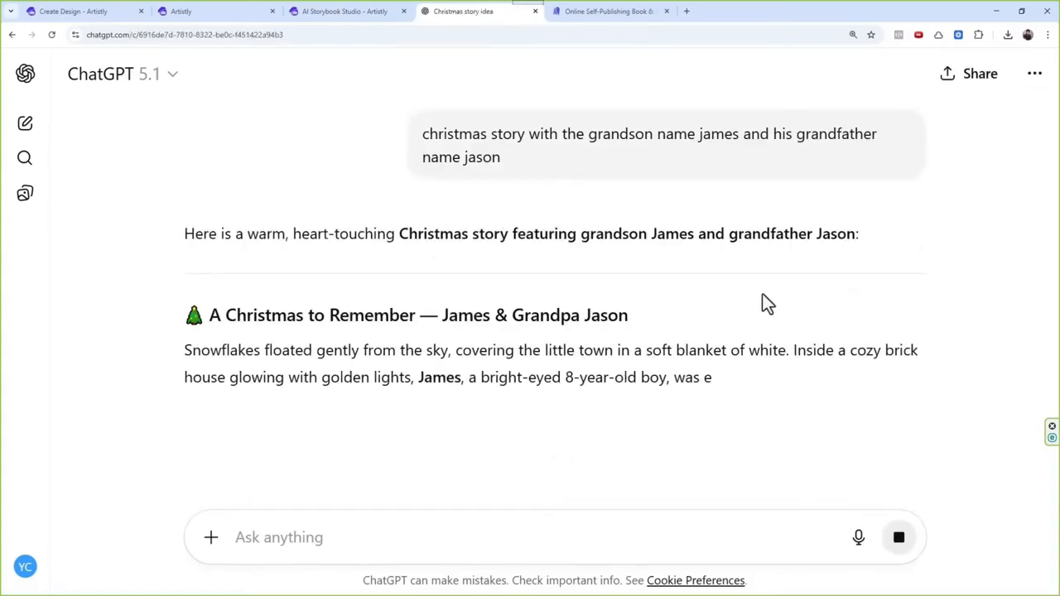
Step: Read through the newly generated Christmas story about the grandson and grandfather
{"action": "left_click_drag", "start_coordinate": [389, 378], "coordinate": [454, 370]}
{"action": "scroll", "coordinate": [451, 377], "scroll_direction": "down", "scroll_amount": 2}
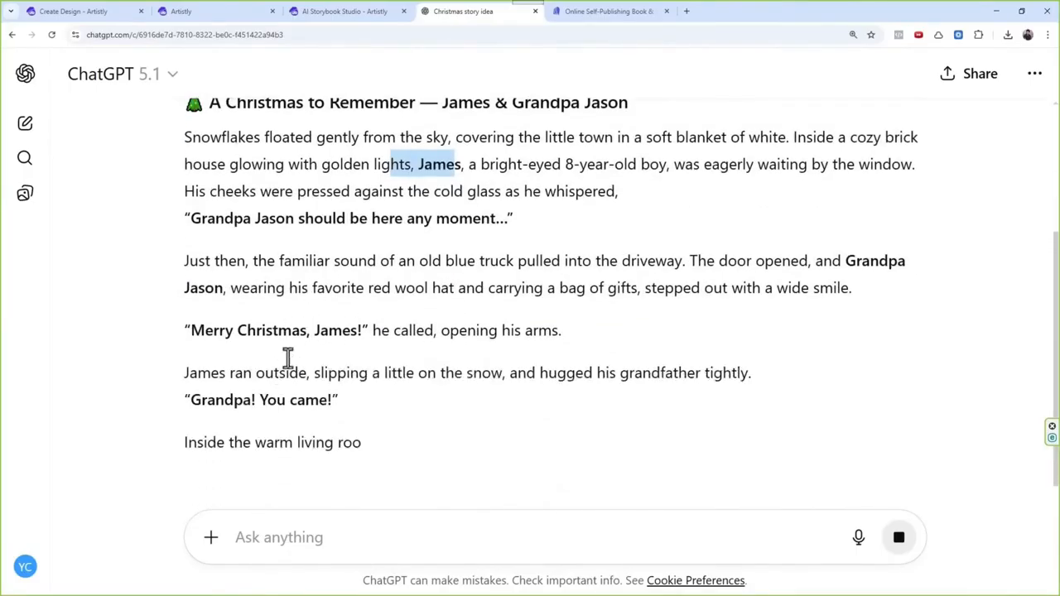
{"action": "scroll", "coordinate": [287, 364], "scroll_direction": "down", "scroll_amount": 1}
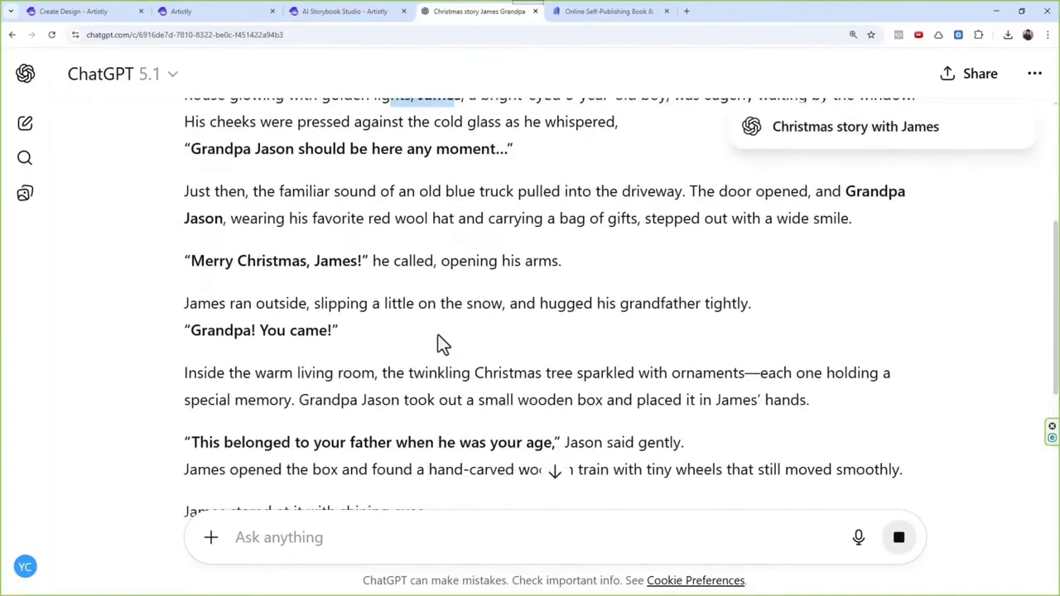
{"action": "scroll", "coordinate": [438, 343], "scroll_direction": "down", "scroll_amount": 2}
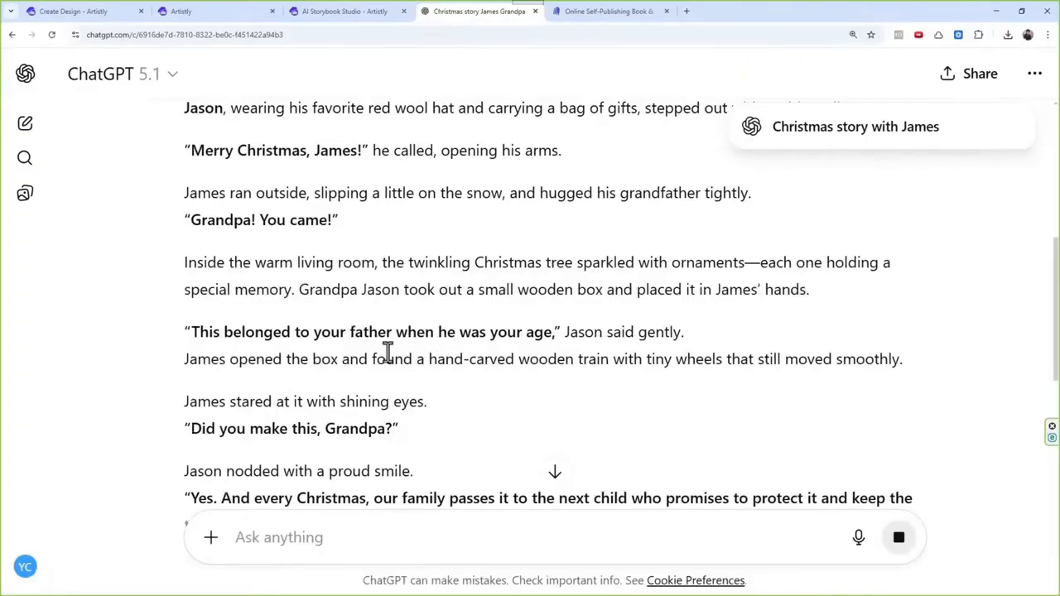
{"action": "scroll", "coordinate": [385, 329], "scroll_direction": "down", "scroll_amount": 4}
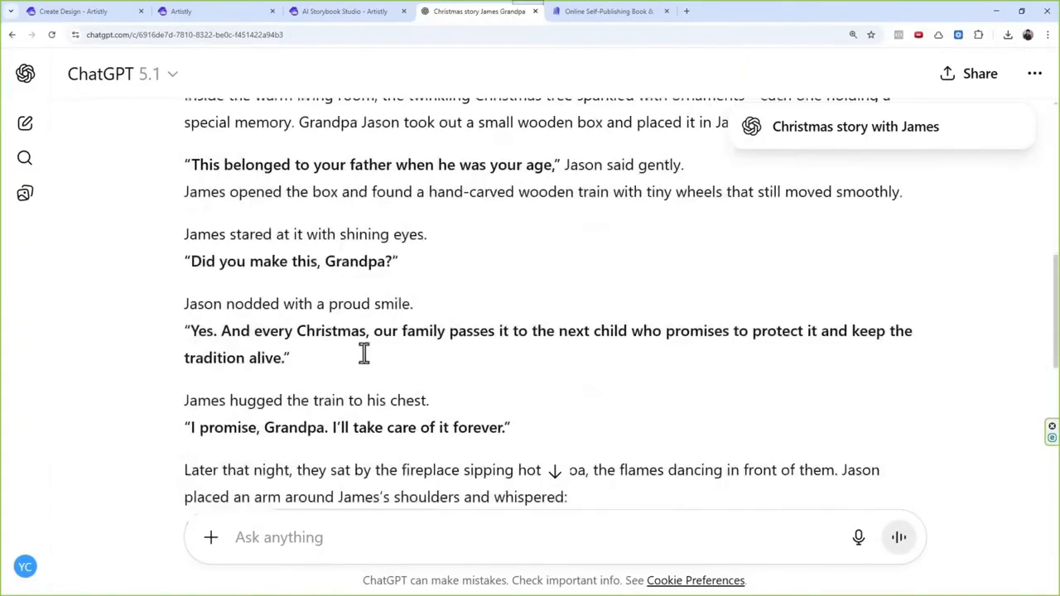
Step: Read the rest of the Christmas story and compare its character names with the labels on the Artistly character sheet
{"action": "scroll", "coordinate": [391, 328], "scroll_direction": "down", "scroll_amount": 2}
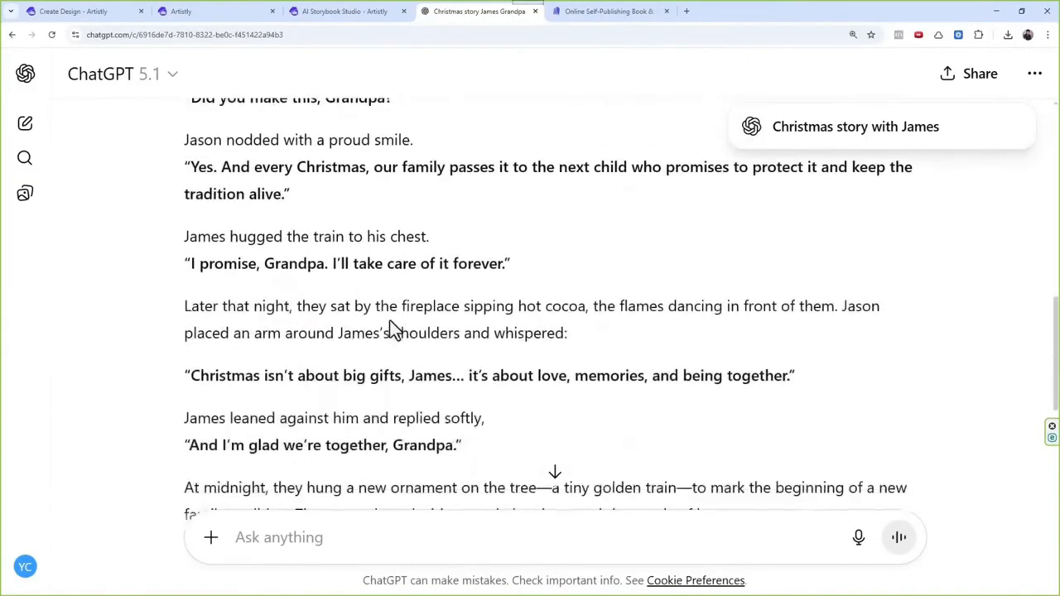
{"action": "scroll", "coordinate": [392, 324], "scroll_direction": "down", "scroll_amount": 2}
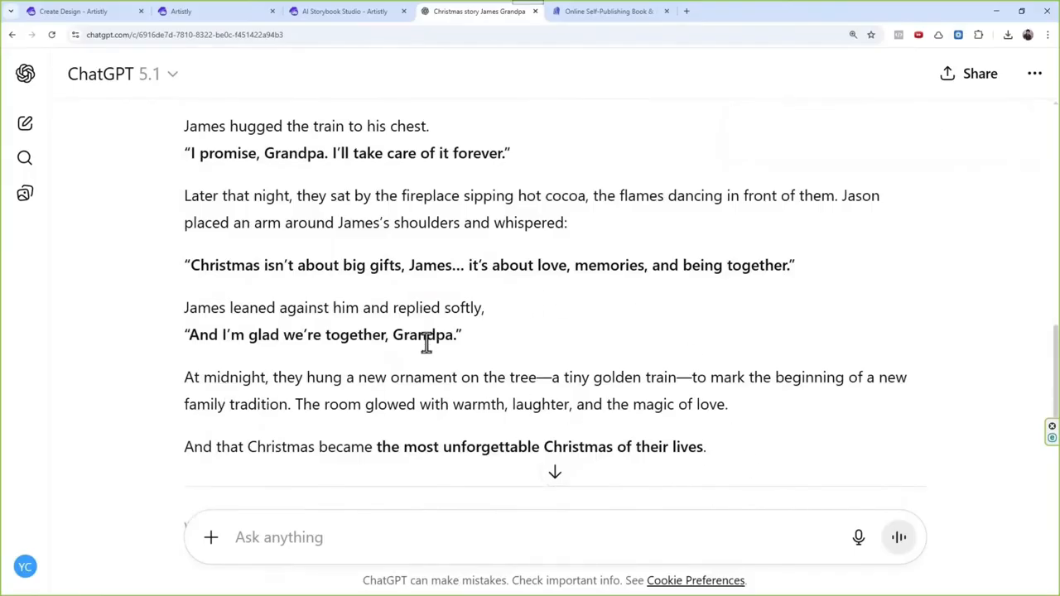
{"action": "scroll", "coordinate": [426, 343], "scroll_direction": "up", "scroll_amount": 3}
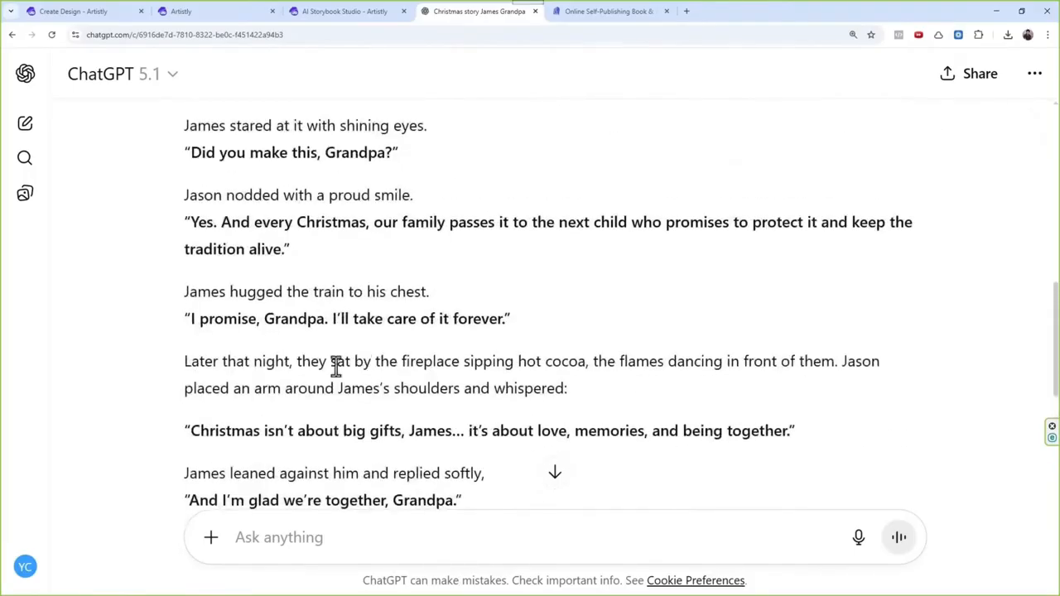
{"action": "scroll", "coordinate": [298, 319], "scroll_direction": "up", "scroll_amount": 1}
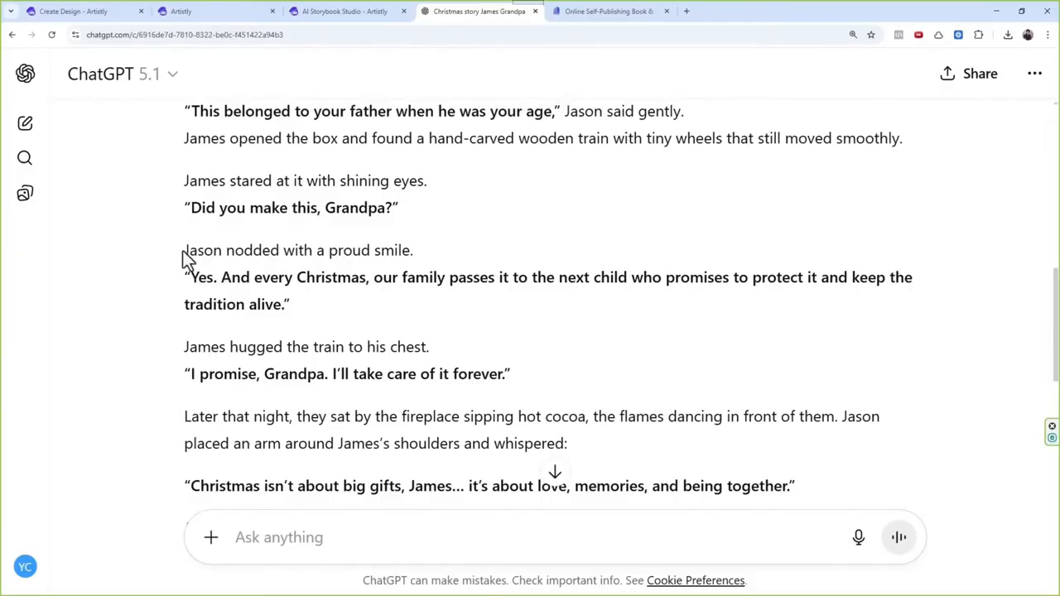
{"action": "left_click_drag", "start_coordinate": [184, 253], "coordinate": [236, 250]}
{"action": "scroll", "coordinate": [338, 378], "scroll_direction": "down", "scroll_amount": 1}
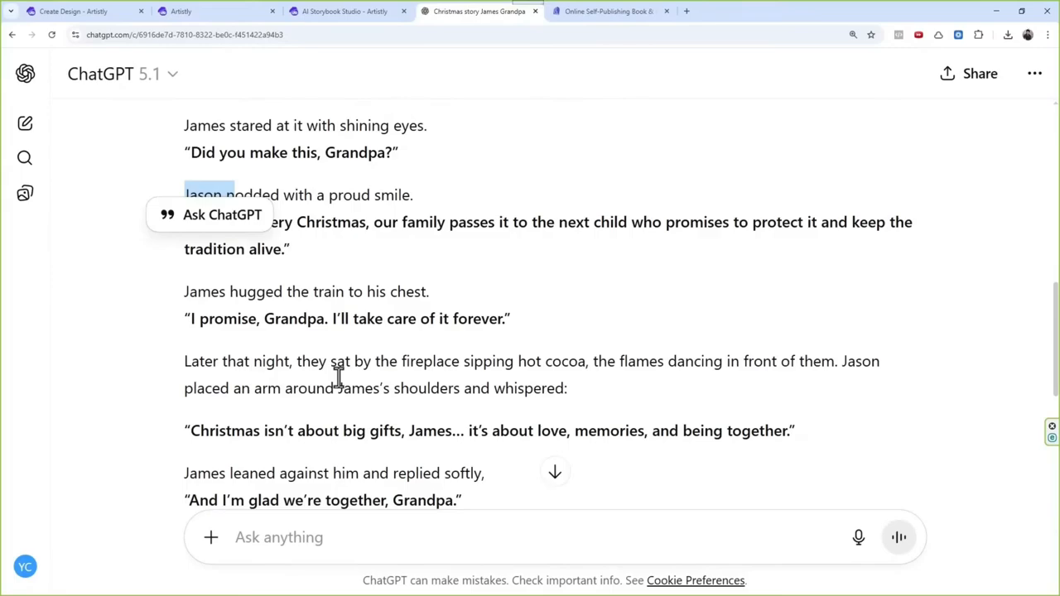
{"action": "left_click", "coordinate": [224, 9]}
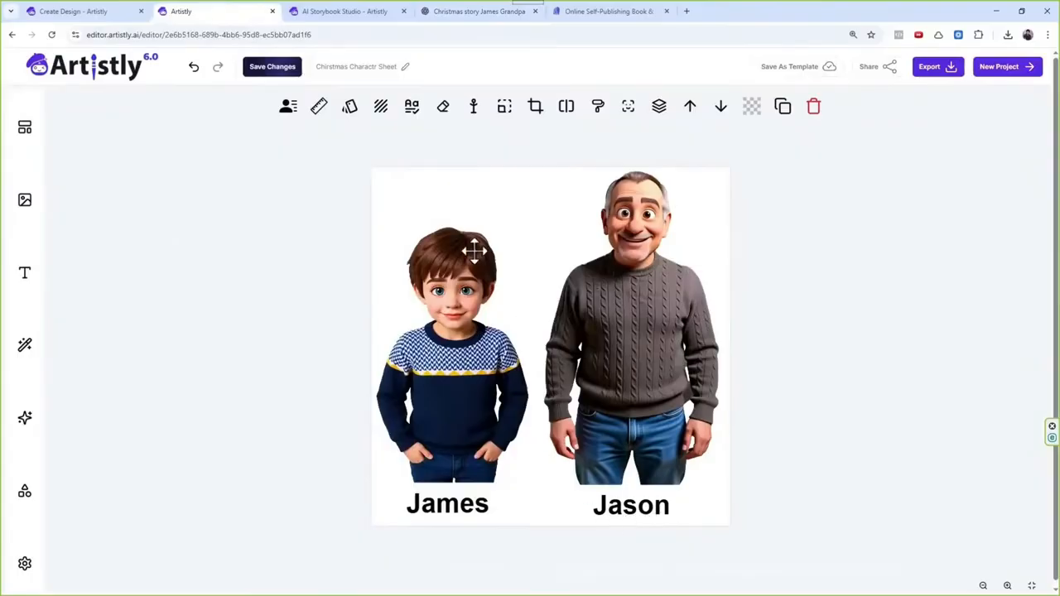
{"action": "left_click", "coordinate": [473, 11]}
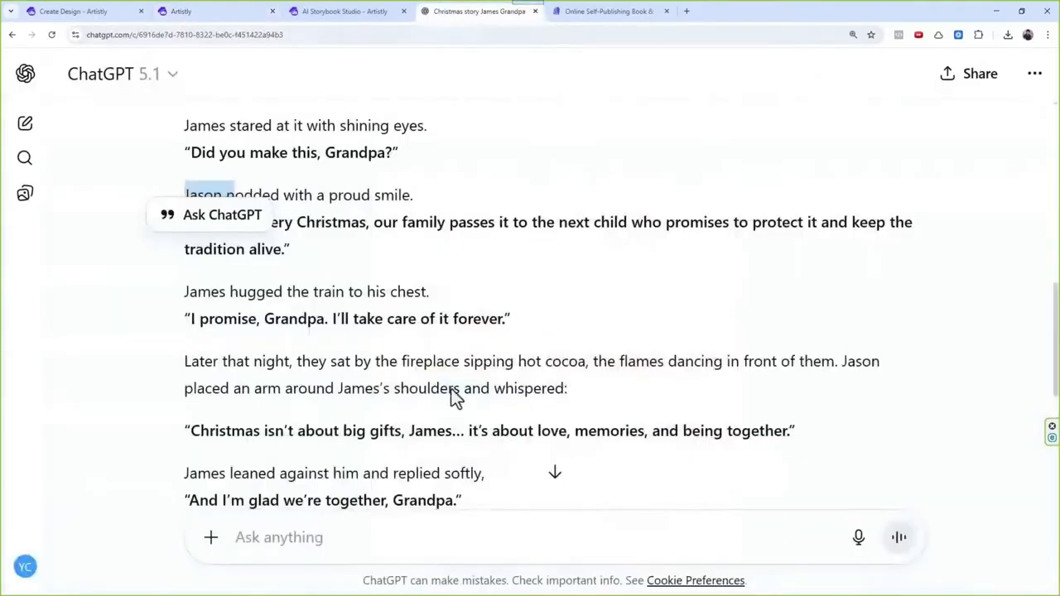
Step: Copy the story text below its title from ChatGPT and paste it as the story script in AI Storybook Studio
{"action": "scroll", "coordinate": [389, 381], "scroll_direction": "down", "scroll_amount": 4}
{"action": "left_click_drag", "start_coordinate": [721, 289], "coordinate": [186, 306]}
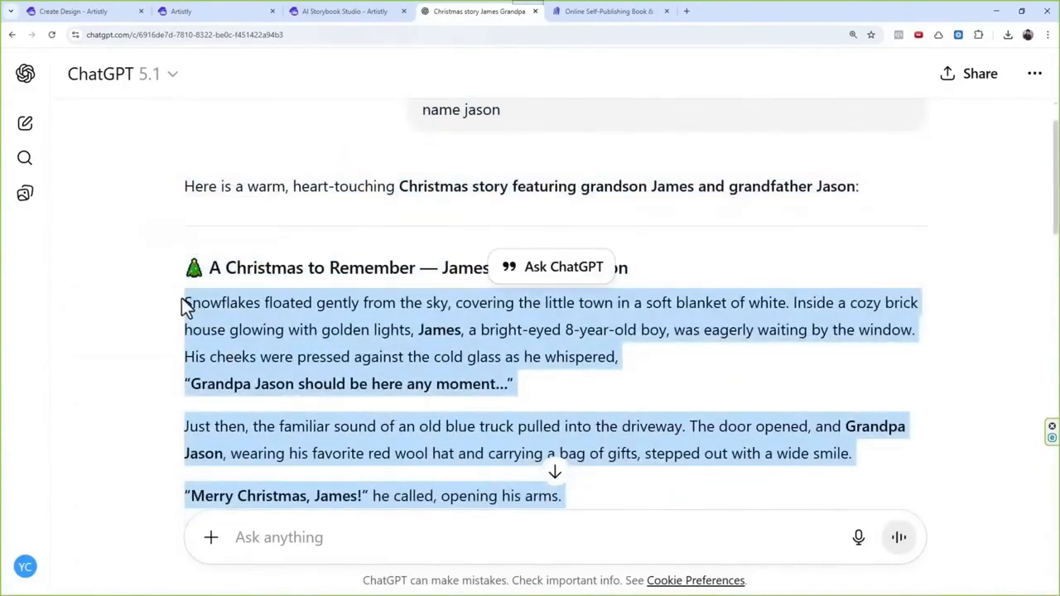
{"action": "left_click", "coordinate": [92, 11]}
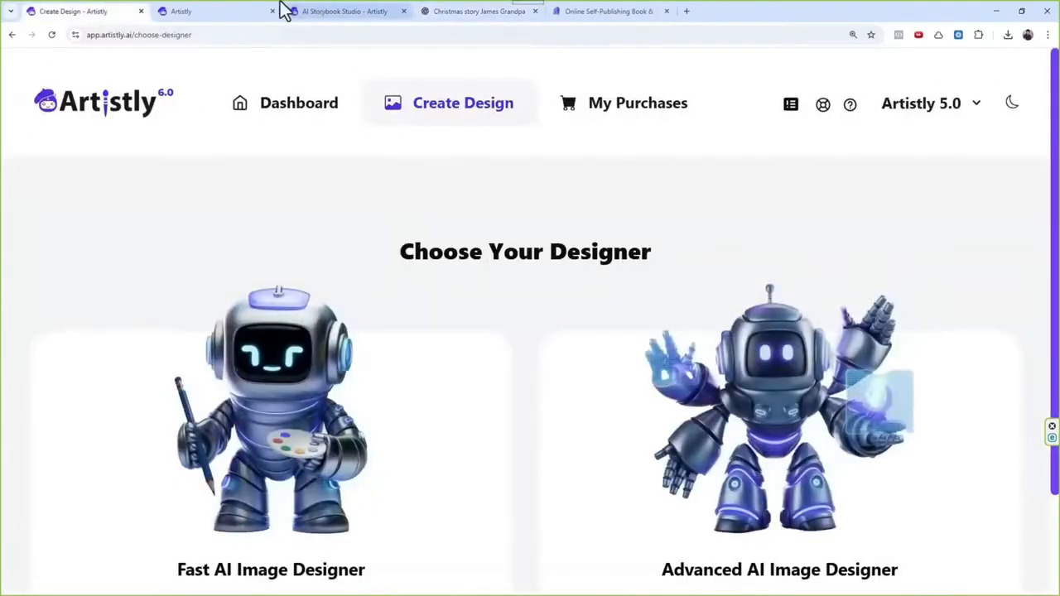
{"action": "left_click", "coordinate": [249, 11]}
{"action": "left_click", "coordinate": [339, 11]}
{"action": "scroll", "coordinate": [332, 215], "scroll_direction": "down", "scroll_amount": 2}
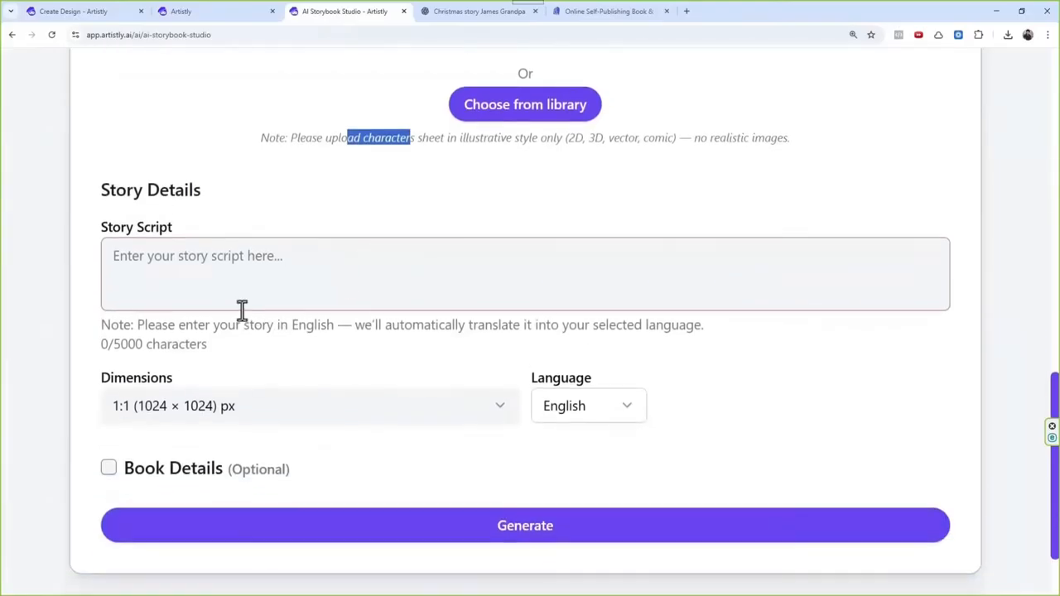
{"action": "left_click", "coordinate": [244, 285]}
{"action": "type", "text": "Snowflakes floated gently from the sky, covering the little town in a soft blanket of white. Inside a cozy brick house glowing with golden lights, James, a bright-eyed 8-year-old boy, was eagerly waiting by the window. His cheeks were pressed against the cold glass as he whispered, \"Grandpa Jason should be here any moment…\"  Just then, the familiar sound of an old blue truck pulled into the driveway. The door opened, and Grandpa Jason, wearing his favorite red wool hat and carrying a bag of gifts, stepped out with a wide smile.  \"Merry Christmas, James!\" he called, opening his arms.  James ran outside, slipping a little on the snow, and hugged his grandfather tightly. \"Grandpa! You came!\"  Inside the warm living room, the twinkling Christmas tree sparkled with ornaments—each one holding a special memory. Grandpa Jason took out a small wooden box and placed it in James’ hands.  \"This belonged to your father when he was your age,\" Jason said gently. James opened the box and found a hand-carved wooden train with tiny wheels that still moved smoothly.  James stared at it with shining eyes. \"Did you make this, Grandpa?\"  Jason nodded with a proud smile. \"Yes. And every Christmas, our family passes it to the next child who promises to protect it and keep the tradition alive.\"  James hugged the train to his chest. \"I promise, Grandpa. I’ll take care of it forever.\"  Later that night, they sat by the fireplace sipping hot cocoa, the flames dancing in front of them. Jason placed an arm around James’s shoulders and whispered:  \"Christmas isn’t about big gifts, James… it’s about love, memories, and being together.\"  James leaned against him and replied softly, \"And I’m glad we’re together, Grandpa.\"  At midnight, they hung a new ornament on the tree—a tiny golden train—to mark the beginning of a new family tradition. The room glowed with warmth, laughter, and the magic of love.  And that Christmas became the most unforgettable Christmas of their lives."}
Step: Set the storybook dimensions to 3:4 (896 × 1152) px and choose English as the language
{"action": "scroll", "coordinate": [367, 264], "scroll_direction": "down", "scroll_amount": 10}
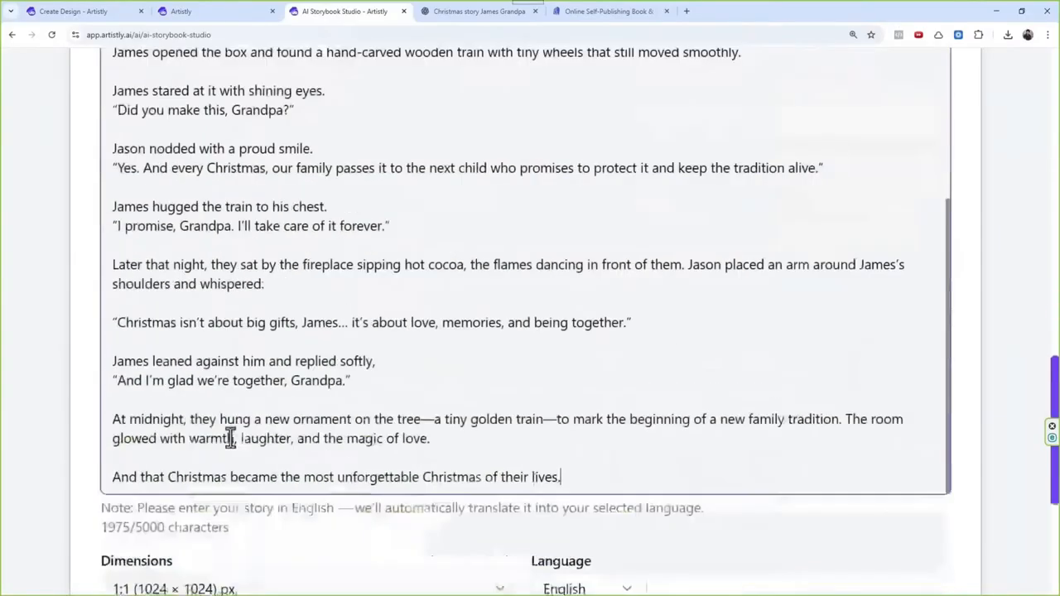
{"action": "left_click", "coordinate": [214, 448]}
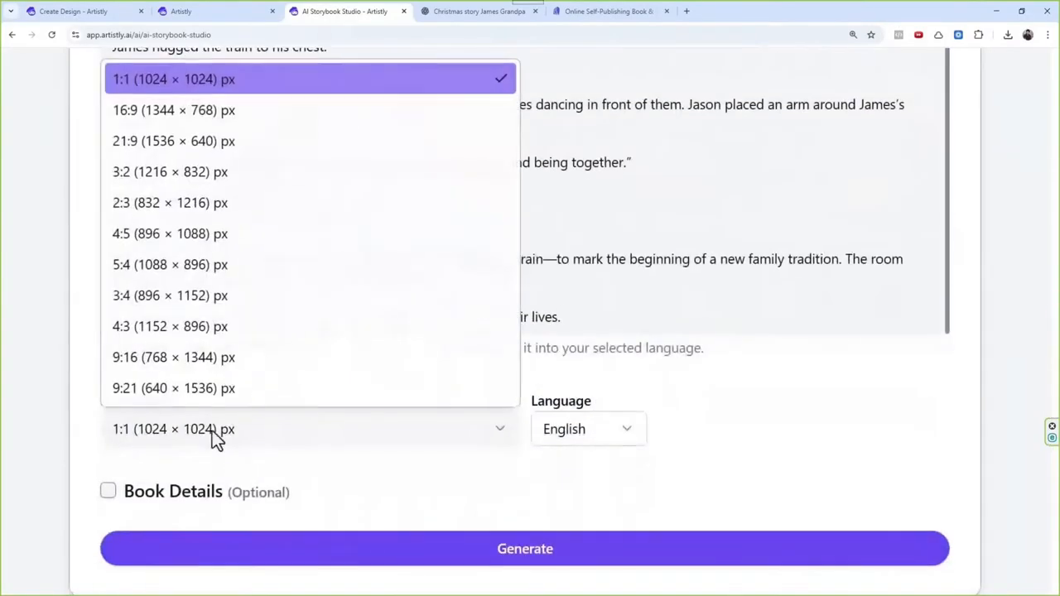
{"action": "left_click", "coordinate": [180, 301]}
{"action": "scroll", "coordinate": [428, 341], "scroll_direction": "down", "scroll_amount": 3}
{"action": "left_click", "coordinate": [550, 323]}
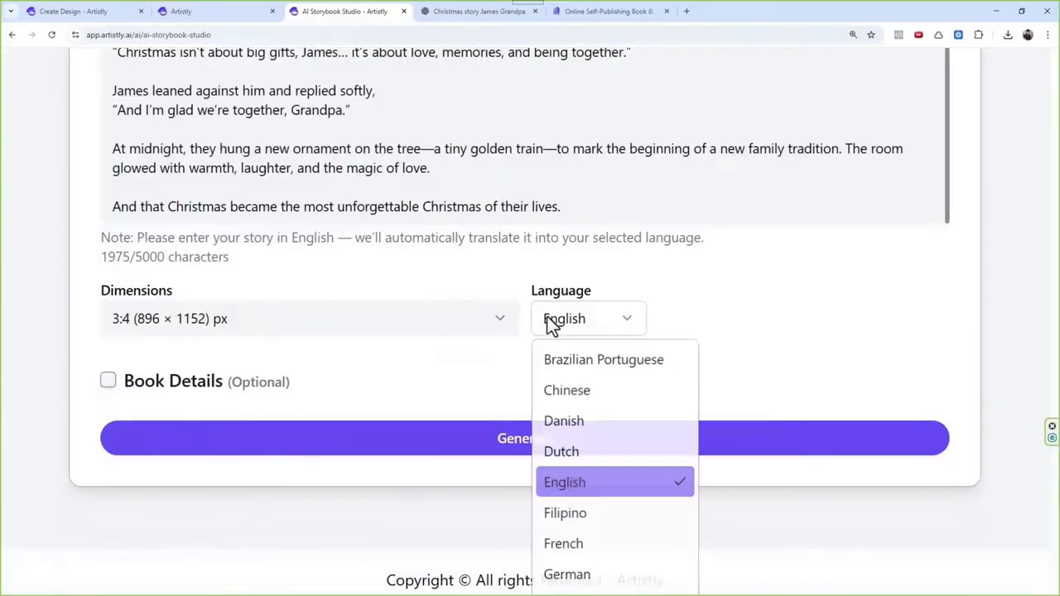
{"action": "scroll", "coordinate": [634, 427], "scroll_direction": "down", "scroll_amount": 3}
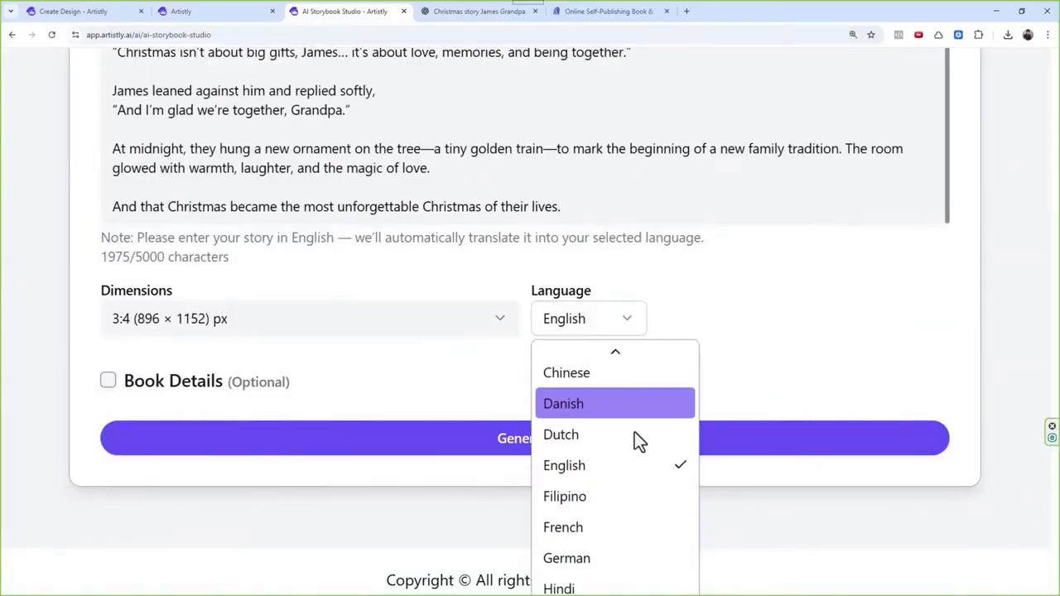
{"action": "scroll", "coordinate": [629, 414], "scroll_direction": "up", "scroll_amount": 3}
{"action": "left_click", "coordinate": [613, 485]}
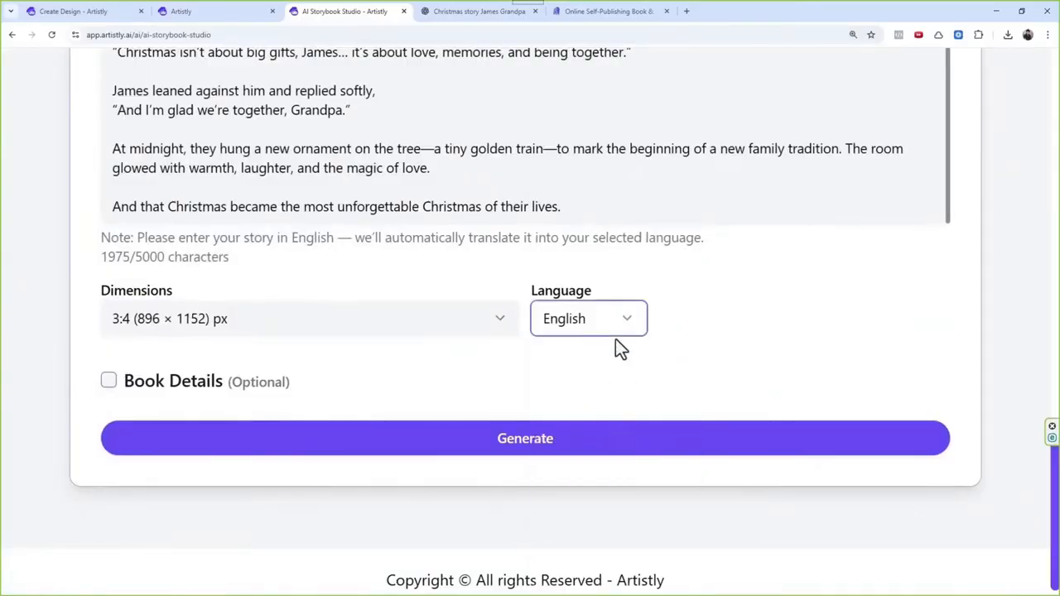
Step: Review the note about English input and automatic translation, and start generating the storybook
{"action": "left_click_drag", "start_coordinate": [162, 238], "coordinate": [263, 239]}
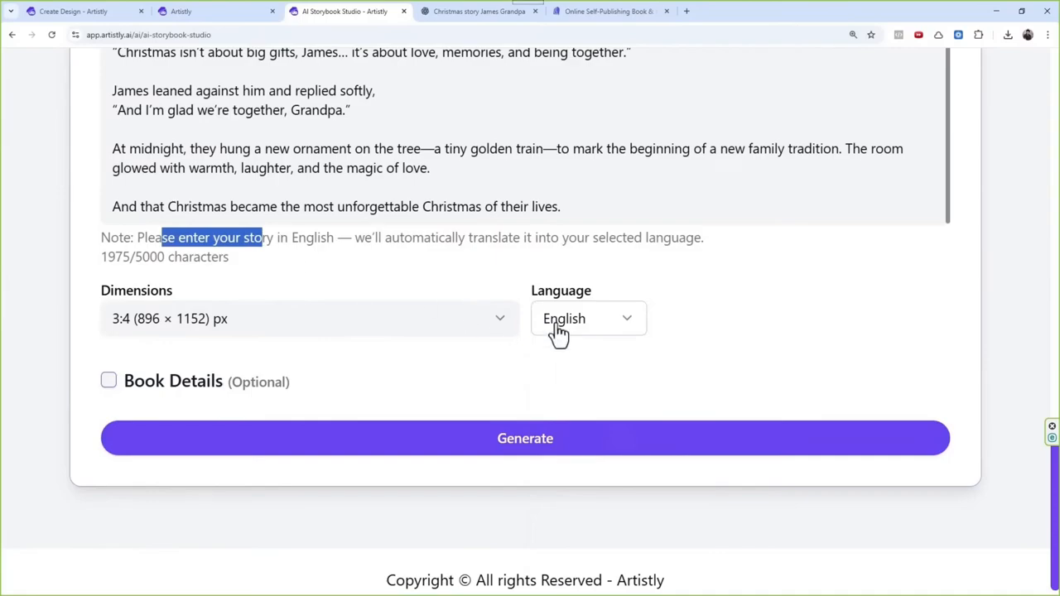
{"action": "left_click_drag", "start_coordinate": [340, 238], "coordinate": [701, 238]}
{"action": "left_click_drag", "start_coordinate": [137, 238], "coordinate": [615, 248]}
{"action": "left_click", "coordinate": [622, 447]}
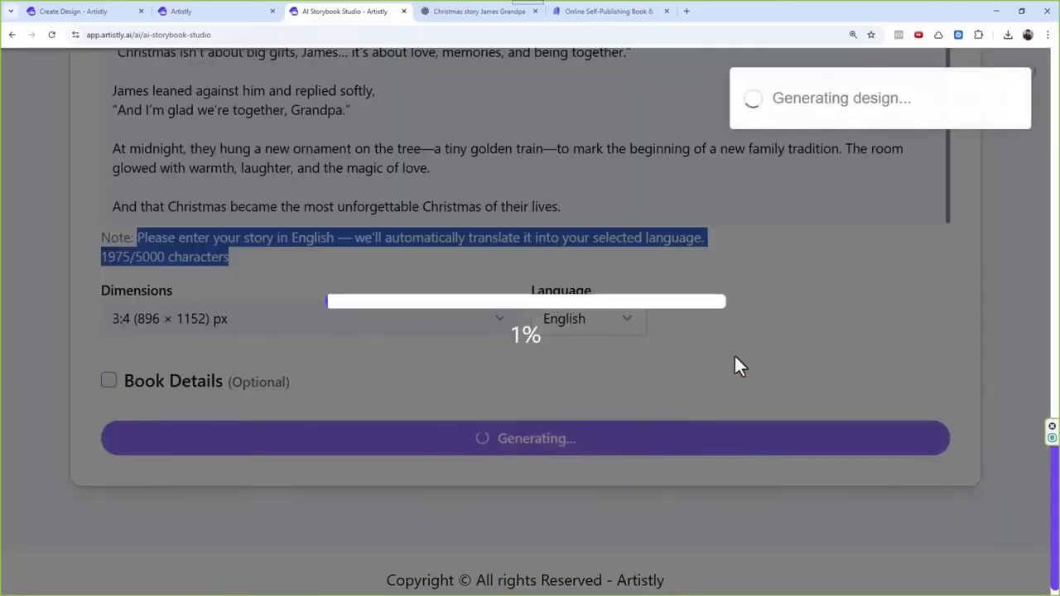
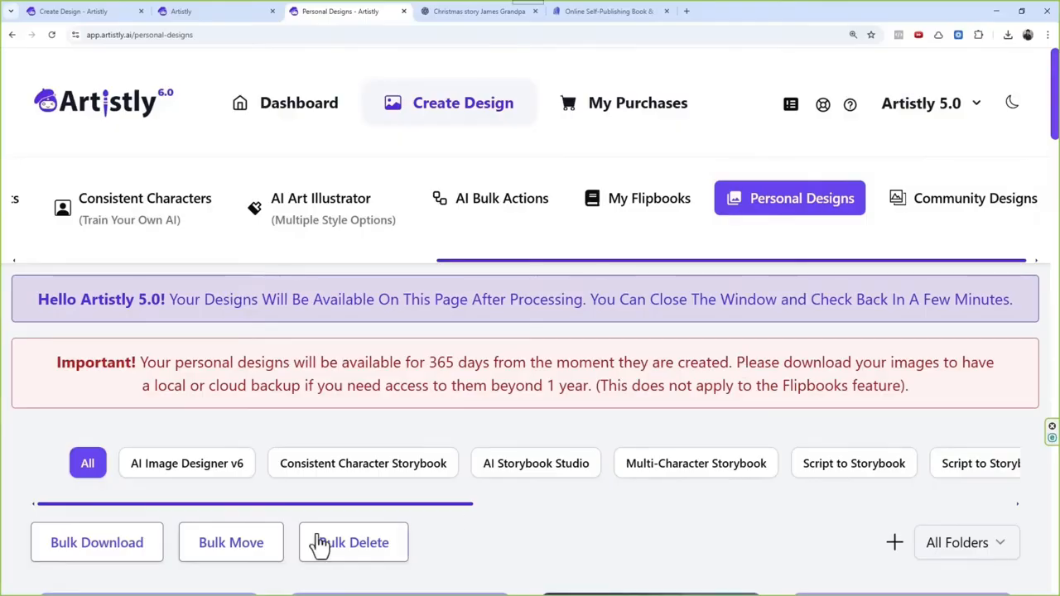
Step: Look through the first generated storybook pages and regenerate page 8, "Grandpa! You came!", which has name labels on the image
{"action": "scroll", "coordinate": [293, 395], "scroll_direction": "down", "scroll_amount": 3}
{"action": "scroll", "coordinate": [354, 365], "scroll_direction": "down", "scroll_amount": 1}
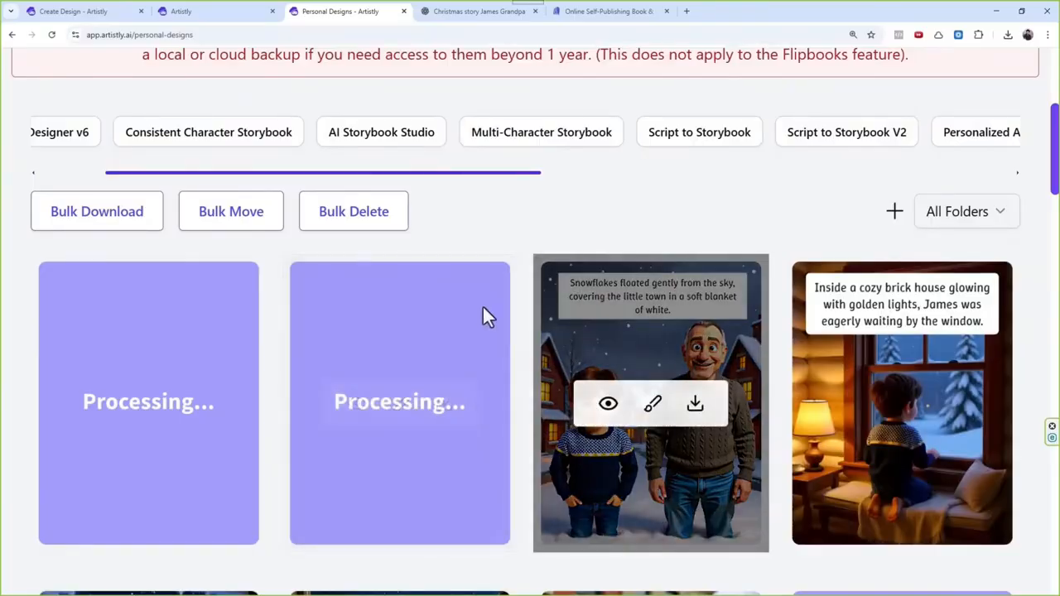
{"action": "scroll", "coordinate": [488, 284], "scroll_direction": "down", "scroll_amount": 3}
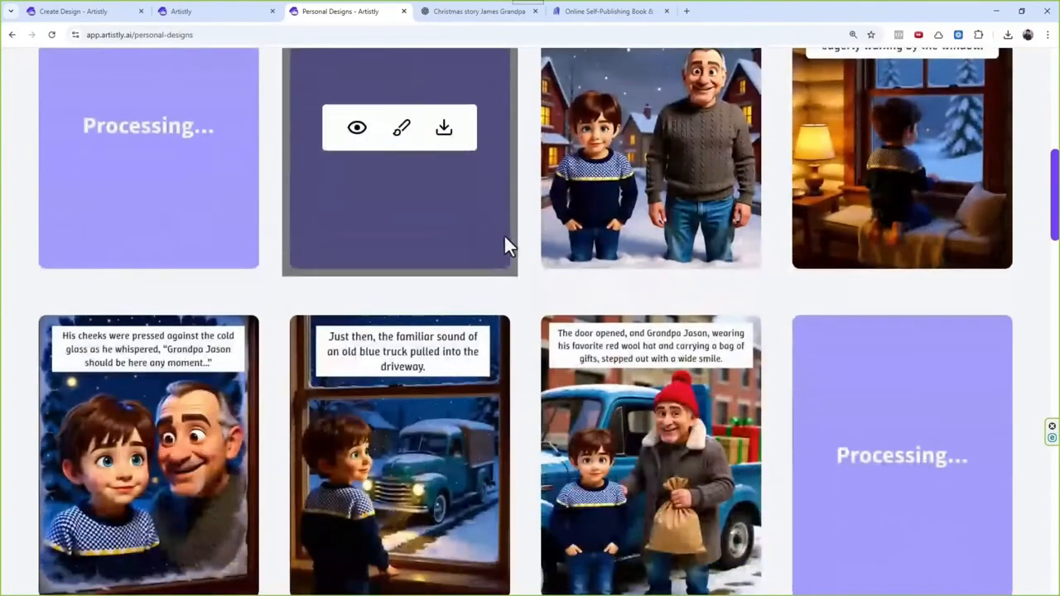
{"action": "scroll", "coordinate": [530, 256], "scroll_direction": "down", "scroll_amount": 1}
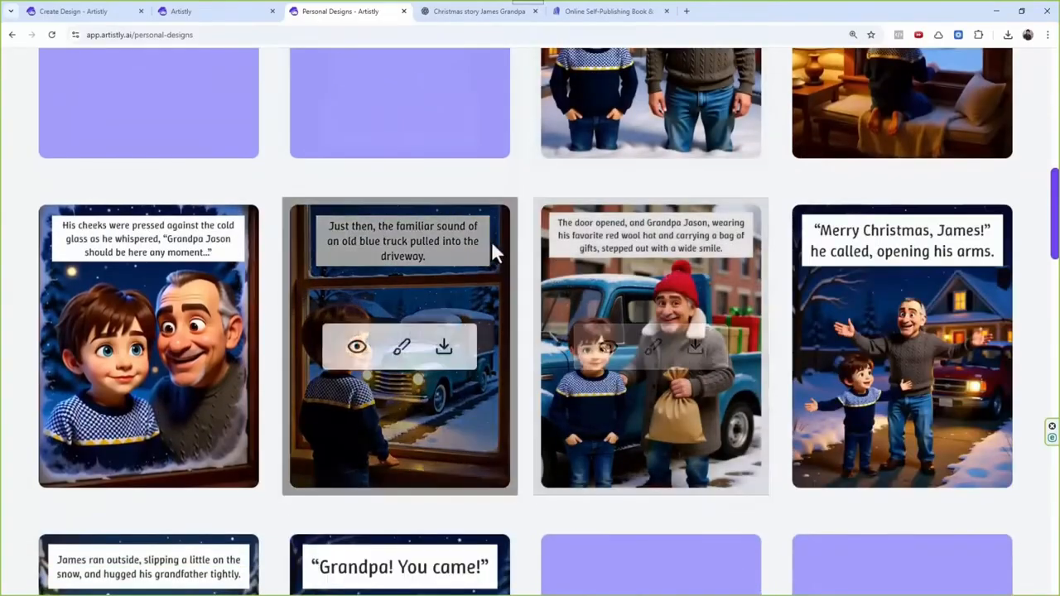
{"action": "scroll", "coordinate": [497, 241], "scroll_direction": "down", "scroll_amount": 1}
{"action": "scroll", "coordinate": [512, 225], "scroll_direction": "down", "scroll_amount": 1}
{"action": "scroll", "coordinate": [515, 248], "scroll_direction": "down", "scroll_amount": 1}
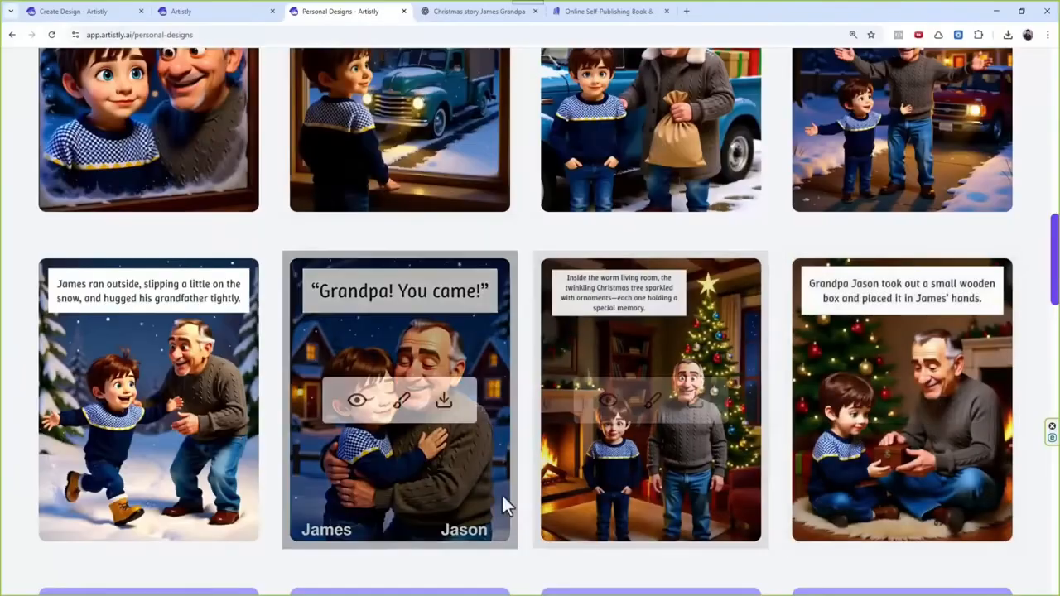
{"action": "left_click", "coordinate": [357, 403]}
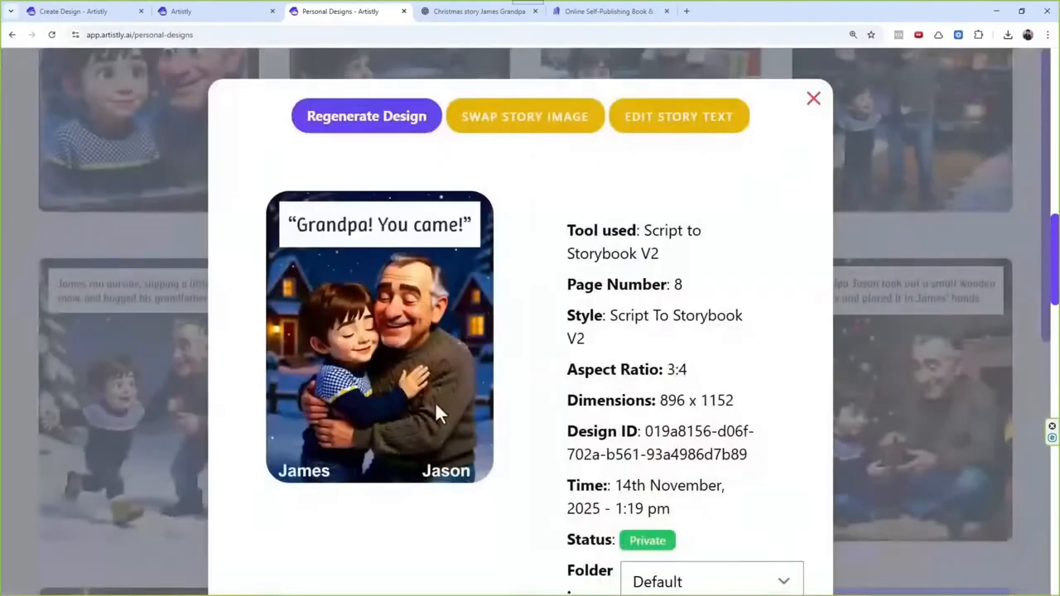
{"action": "left_click", "coordinate": [406, 116]}
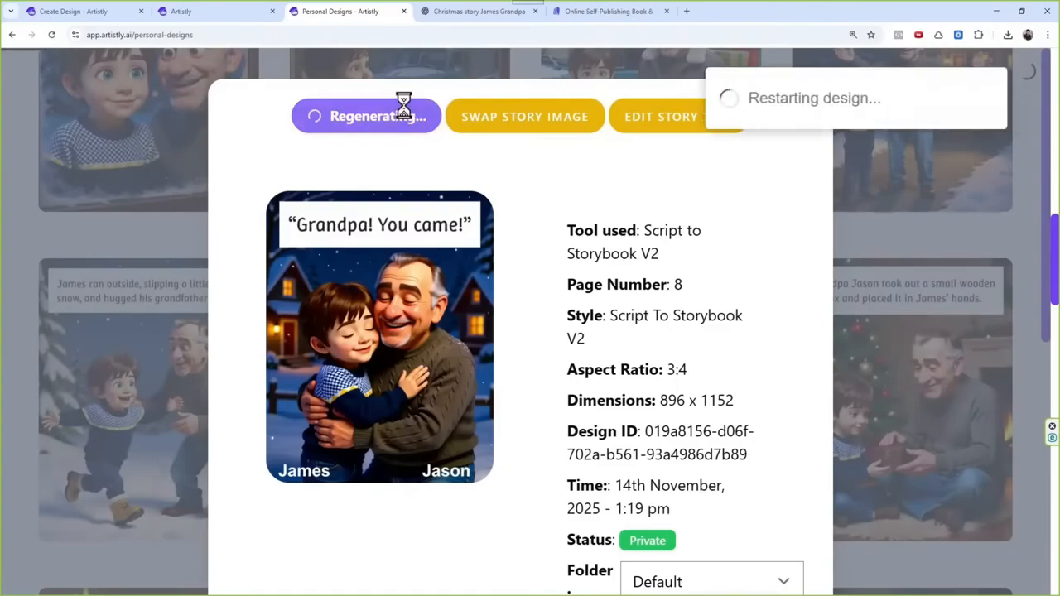
Step: Check the following storybook pages and regenerate page 22, "The room glowed with warmth, laughter, and the magic of love."
{"action": "scroll", "coordinate": [530, 273], "scroll_direction": "down", "scroll_amount": 1}
{"action": "scroll", "coordinate": [550, 257], "scroll_direction": "down", "scroll_amount": 2}
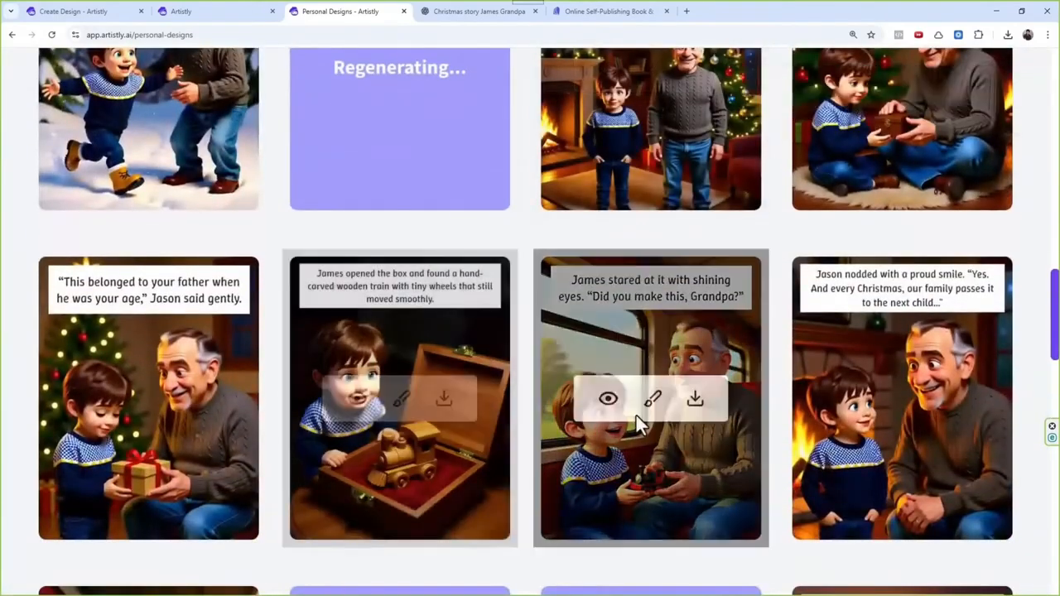
{"action": "scroll", "coordinate": [417, 273], "scroll_direction": "down", "scroll_amount": 3}
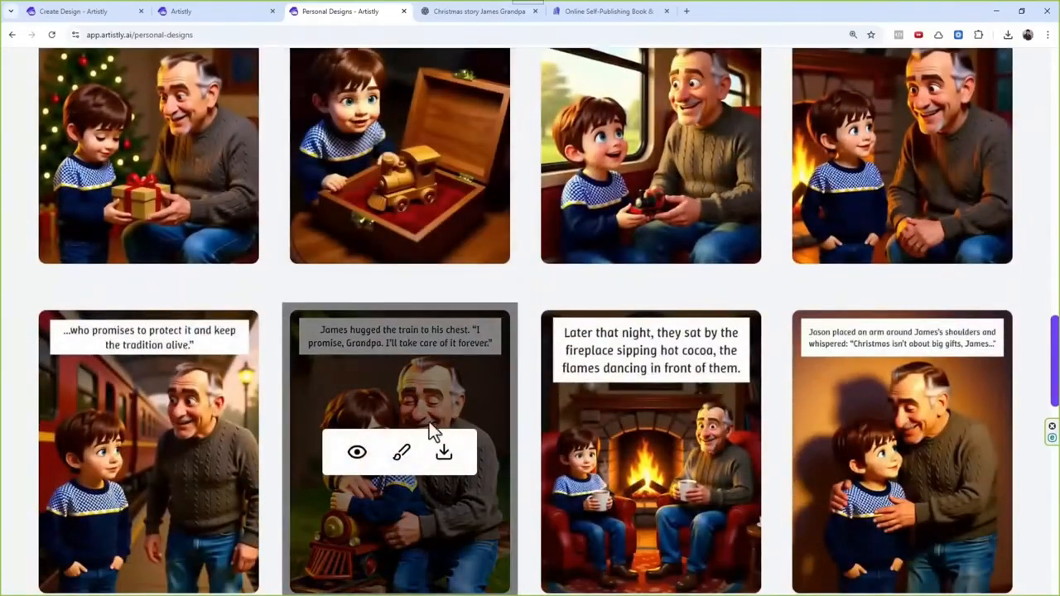
{"action": "scroll", "coordinate": [430, 414], "scroll_direction": "down", "scroll_amount": 1}
{"action": "scroll", "coordinate": [634, 346], "scroll_direction": "down", "scroll_amount": 3}
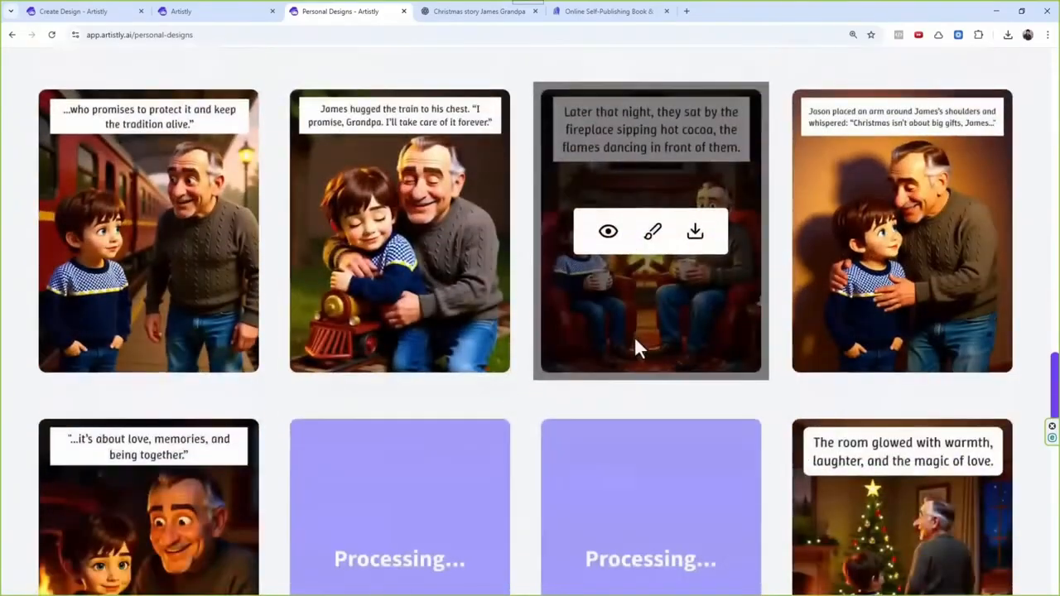
{"action": "scroll", "coordinate": [374, 336], "scroll_direction": "down", "scroll_amount": 1}
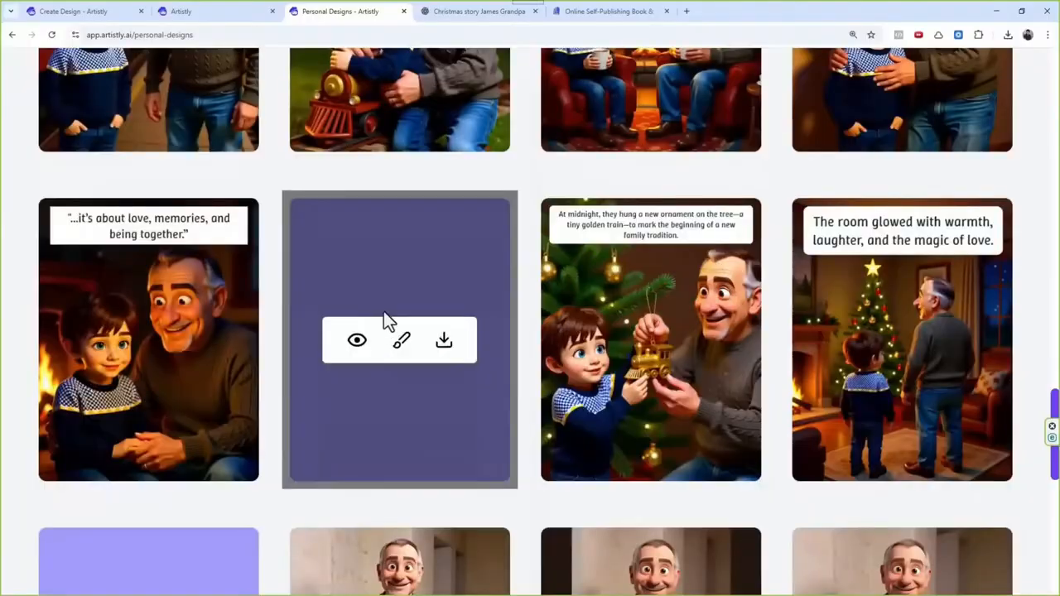
{"action": "left_click", "coordinate": [859, 340]}
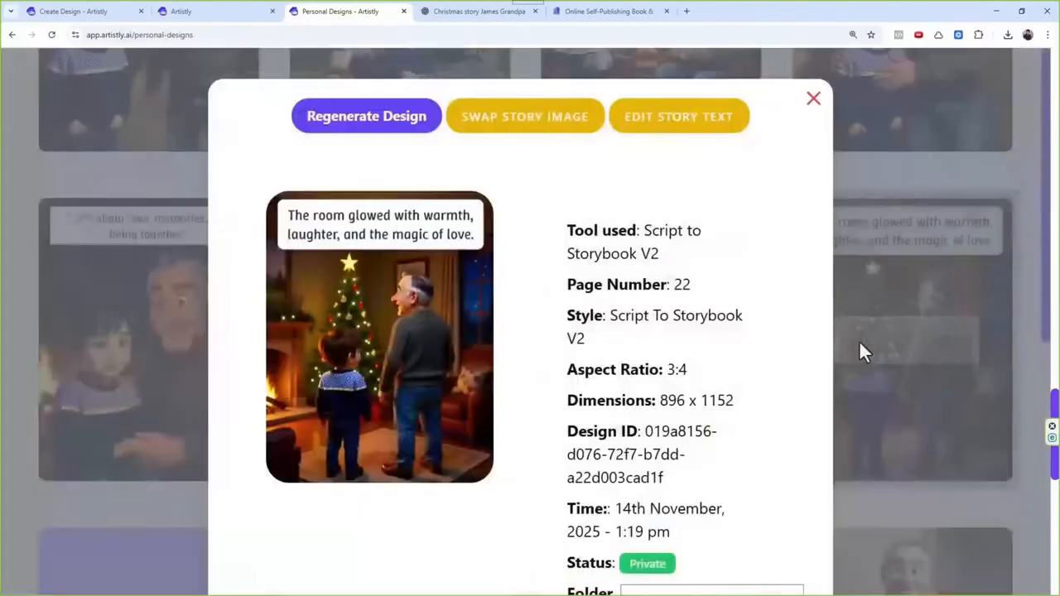
{"action": "left_click", "coordinate": [390, 127]}
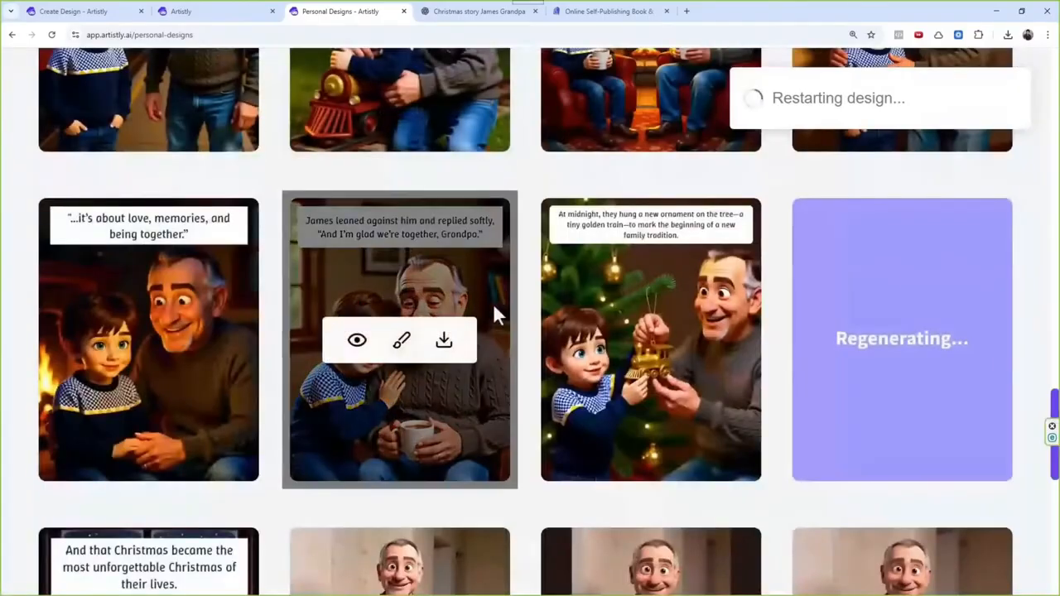
Step: Check the remaining and regenerated pages, and regenerate page 9, the living room scene with the Christmas tree
{"action": "scroll", "coordinate": [497, 298], "scroll_direction": "down", "scroll_amount": 2}
{"action": "scroll", "coordinate": [532, 383], "scroll_direction": "down", "scroll_amount": 1}
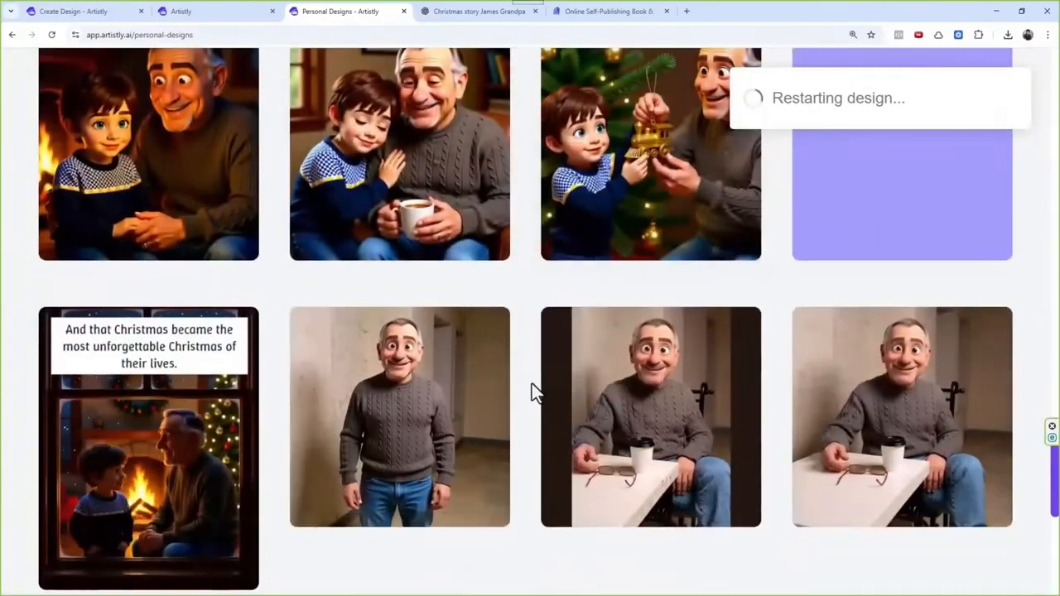
{"action": "scroll", "coordinate": [348, 398], "scroll_direction": "up", "scroll_amount": 3}
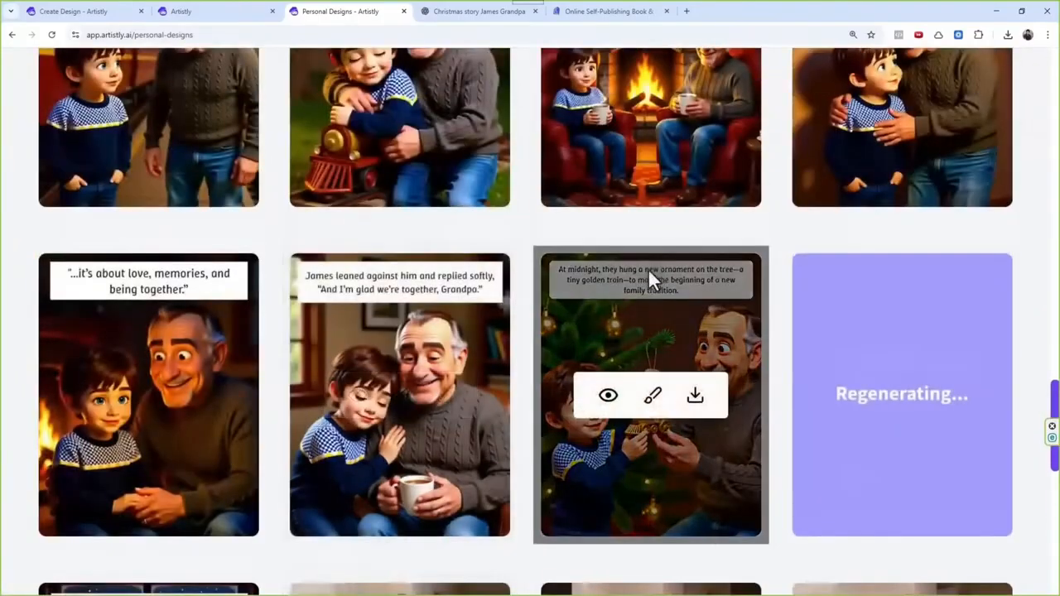
{"action": "scroll", "coordinate": [573, 400], "scroll_direction": "up", "scroll_amount": 5}
{"action": "scroll", "coordinate": [573, 432], "scroll_direction": "up", "scroll_amount": 5}
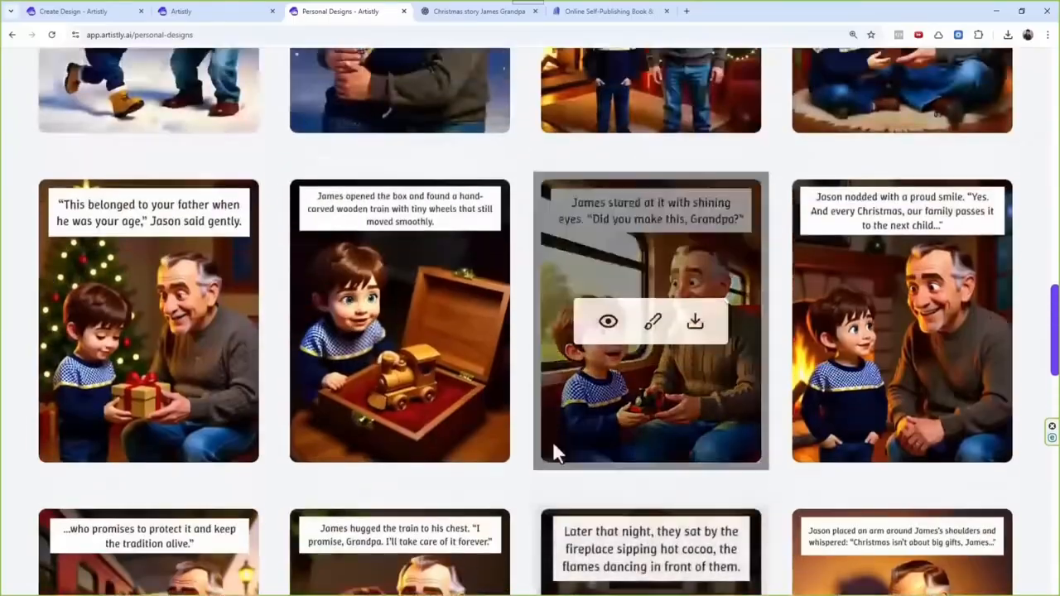
{"action": "scroll", "coordinate": [562, 437], "scroll_direction": "down", "scroll_amount": 1}
{"action": "scroll", "coordinate": [562, 437], "scroll_direction": "down", "scroll_amount": 3}
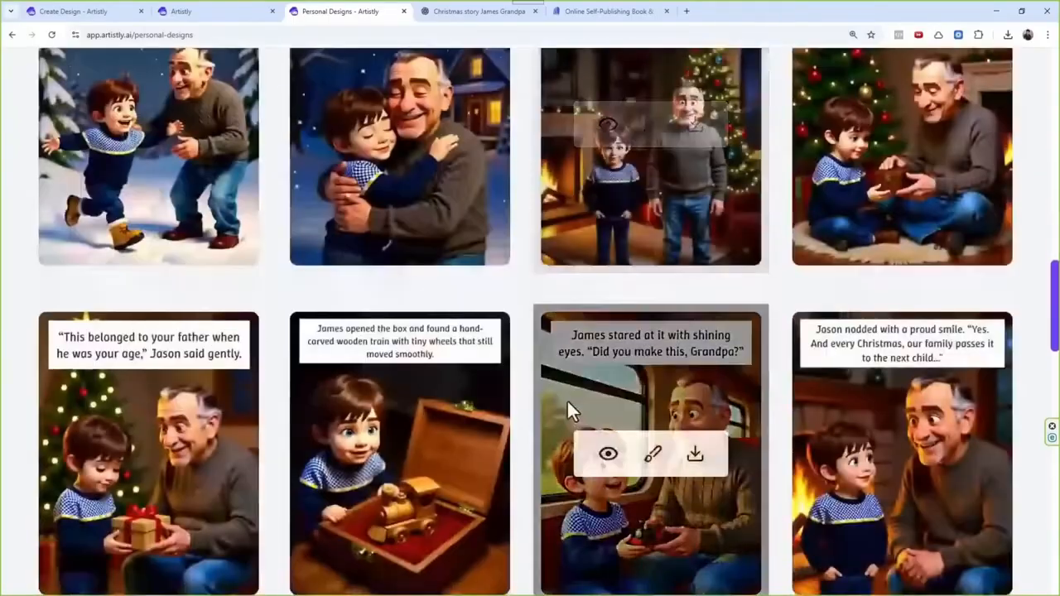
{"action": "scroll", "coordinate": [502, 372], "scroll_direction": "up", "scroll_amount": 3}
{"action": "scroll", "coordinate": [501, 367], "scroll_direction": "up", "scroll_amount": 3}
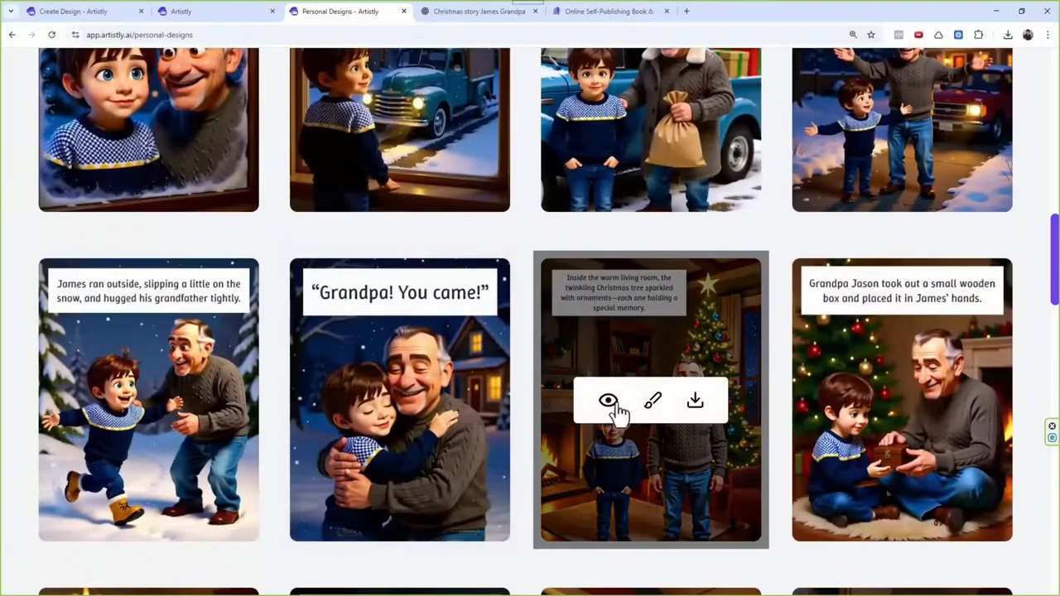
{"action": "left_click", "coordinate": [615, 405]}
{"action": "left_click", "coordinate": [381, 133]}
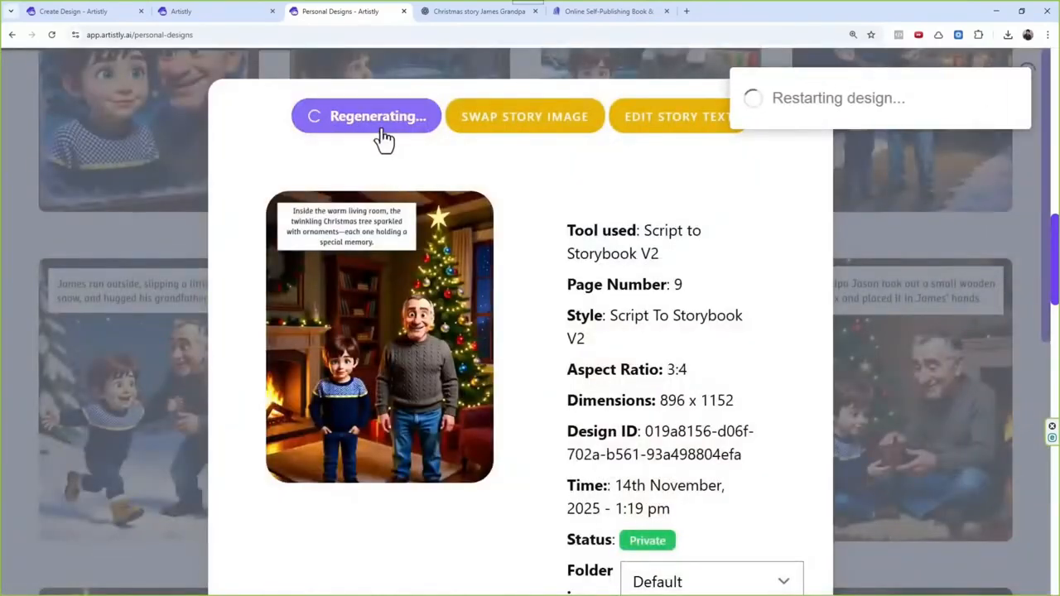
Step: Regenerate page 1, the opening snowflakes scene, and page 24, "The End of the Story"
{"action": "scroll", "coordinate": [556, 389], "scroll_direction": "up", "scroll_amount": 3}
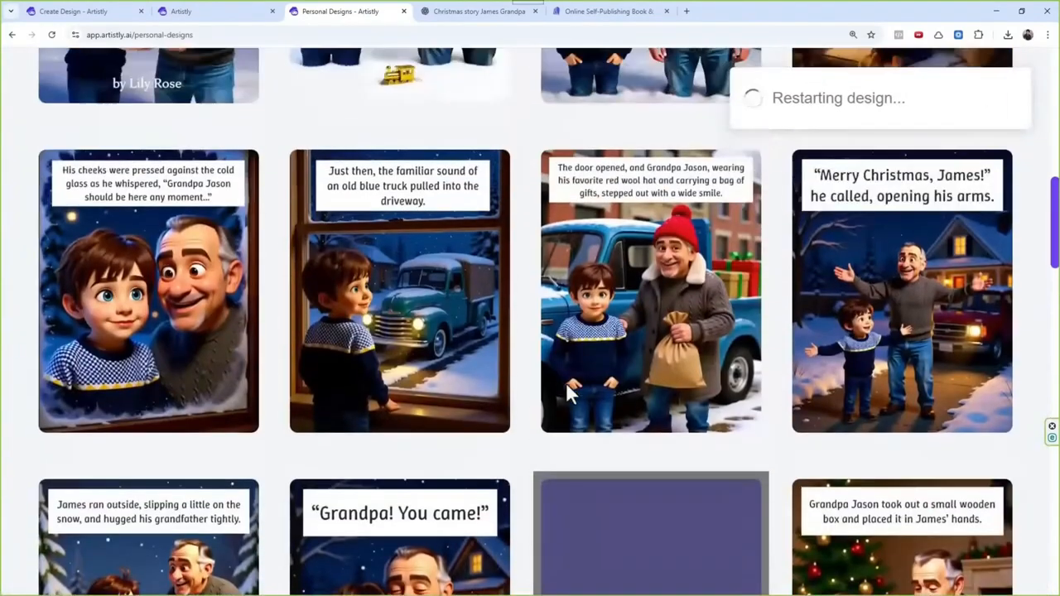
{"action": "scroll", "coordinate": [587, 381], "scroll_direction": "up", "scroll_amount": 2}
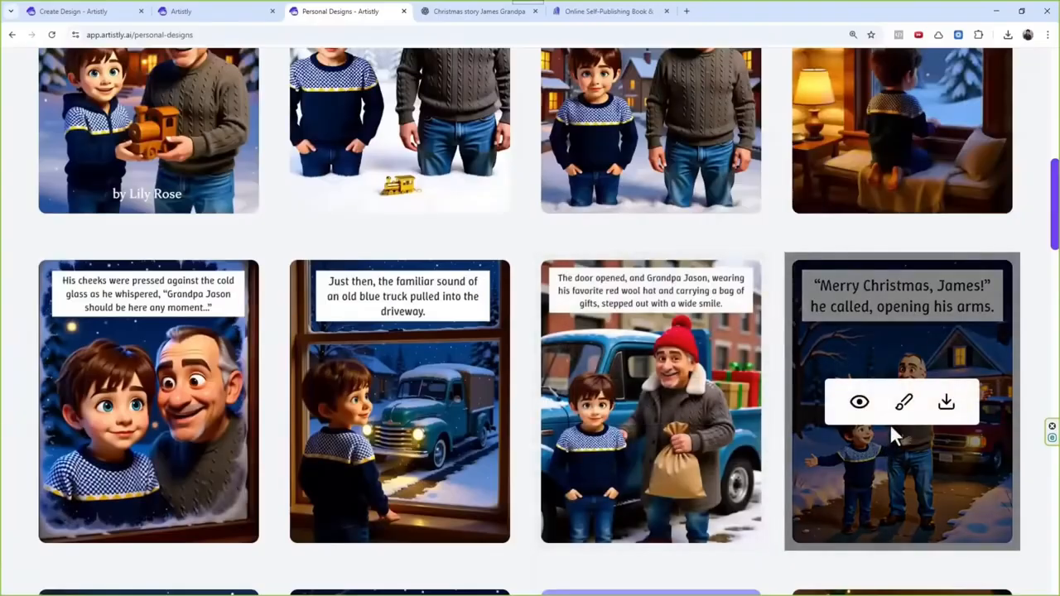
{"action": "scroll", "coordinate": [608, 458], "scroll_direction": "up", "scroll_amount": 3}
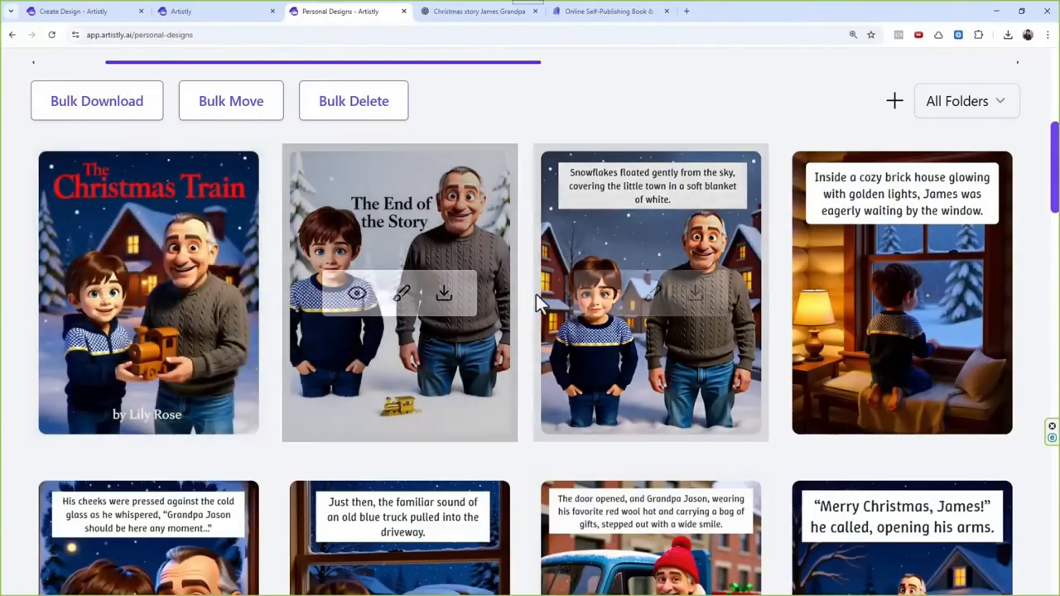
{"action": "left_click", "coordinate": [609, 295]}
{"action": "left_click", "coordinate": [395, 126]}
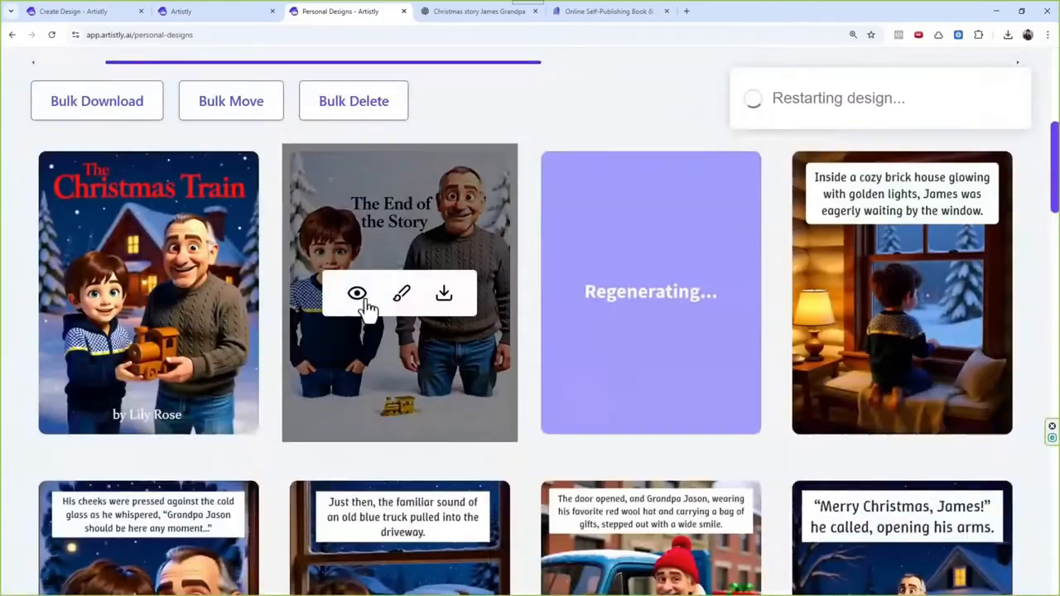
{"action": "left_click", "coordinate": [358, 295]}
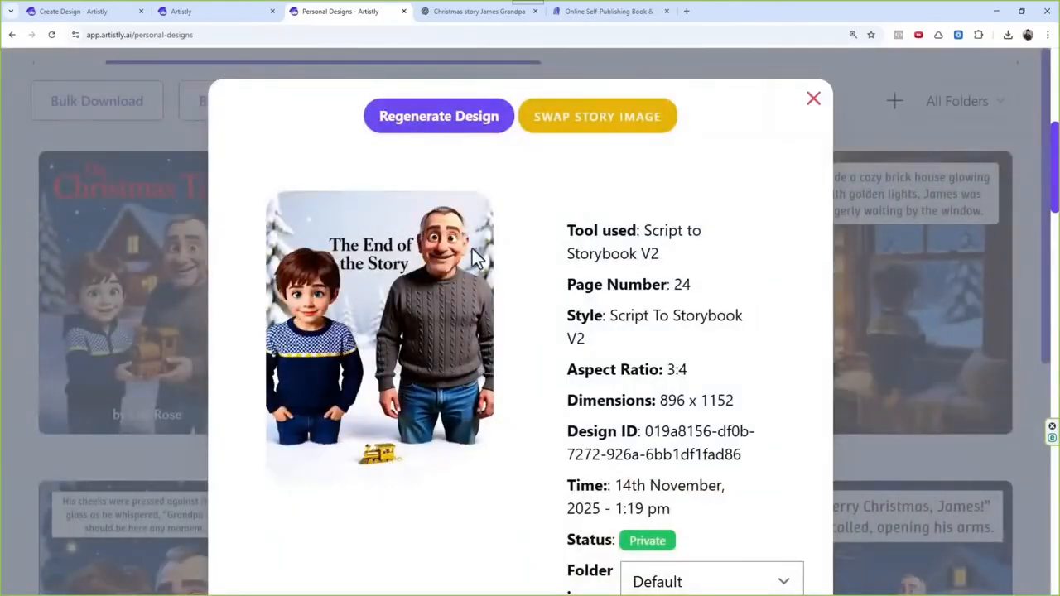
{"action": "left_click", "coordinate": [439, 117]}
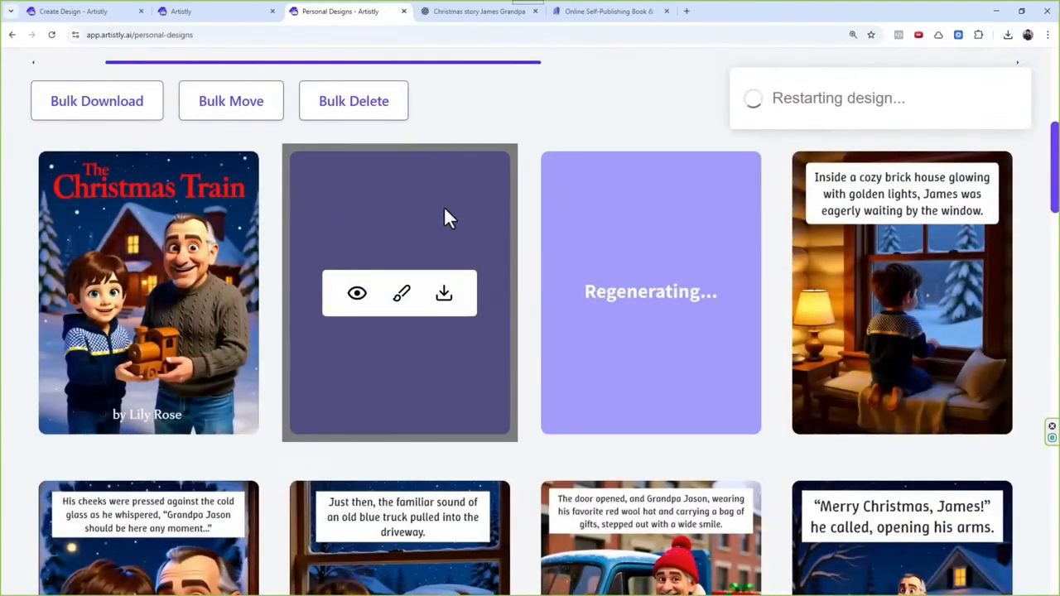
Step: Review the regenerated pages and regenerate the "The End of the Story" page once more
{"action": "scroll", "coordinate": [444, 218], "scroll_direction": "down", "scroll_amount": 15}
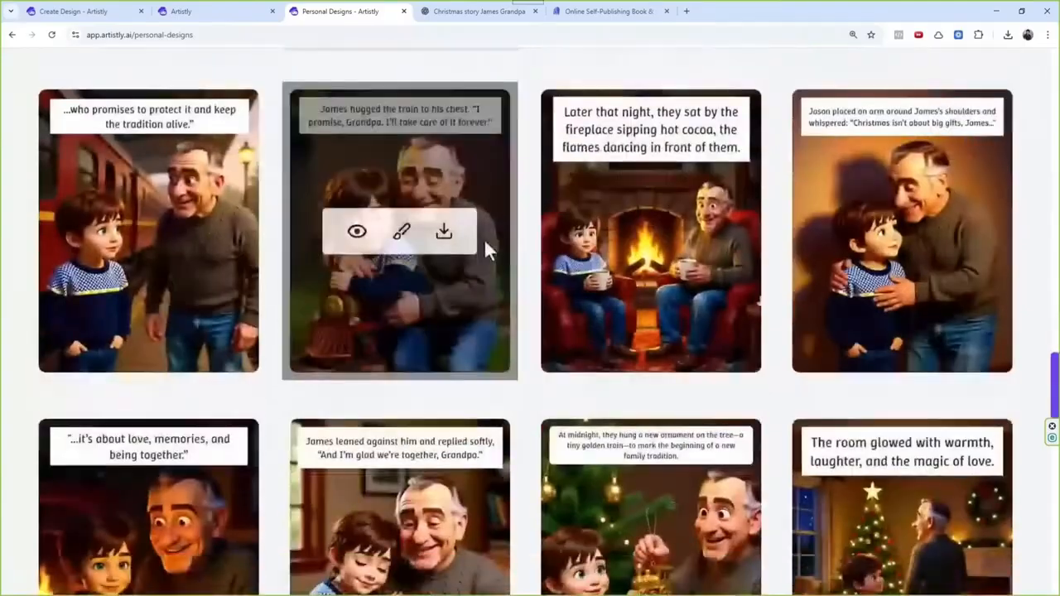
{"action": "scroll", "coordinate": [514, 203], "scroll_direction": "down", "scroll_amount": 3}
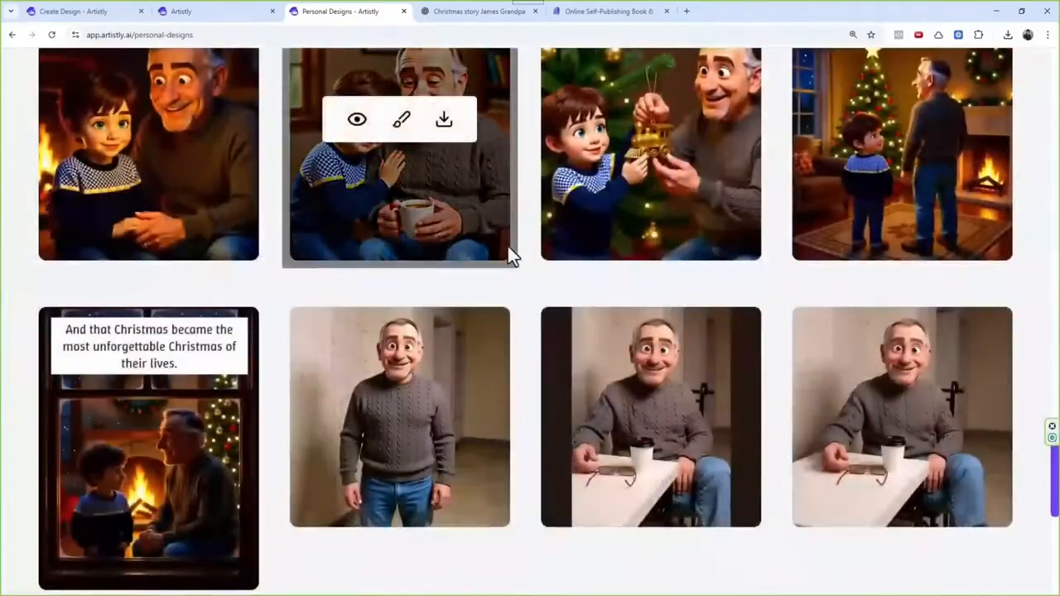
{"action": "scroll", "coordinate": [507, 246], "scroll_direction": "up", "scroll_amount": 5}
{"action": "scroll", "coordinate": [512, 257], "scroll_direction": "up", "scroll_amount": 10}
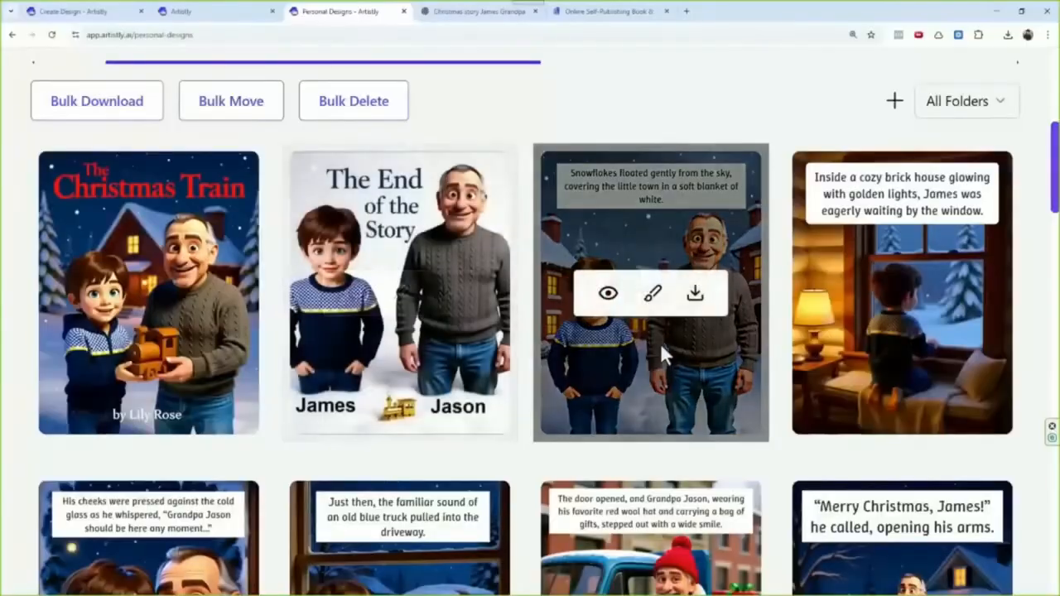
{"action": "left_click", "coordinate": [357, 295]}
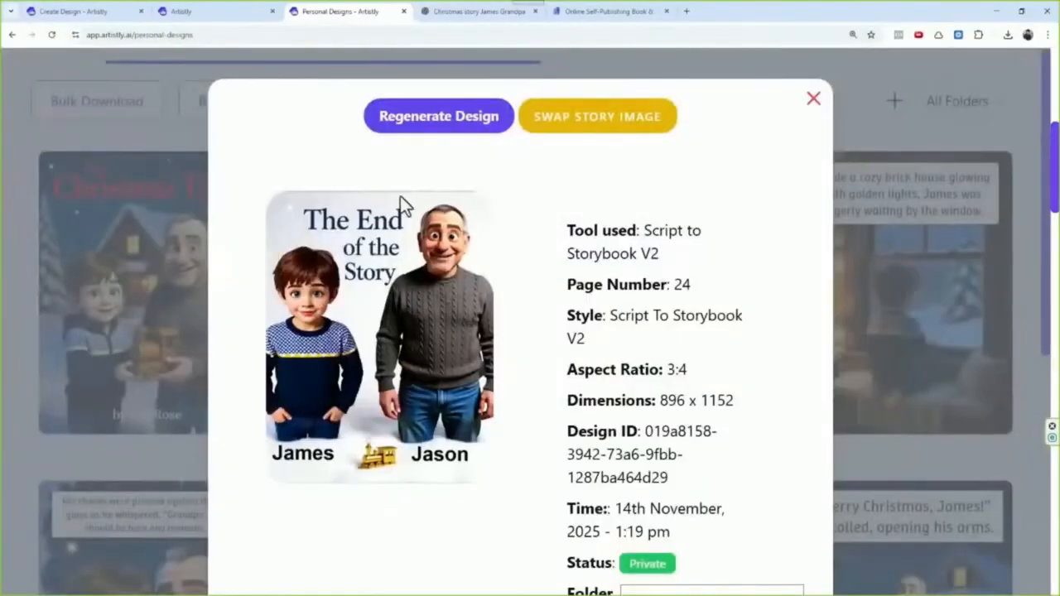
{"action": "left_click", "coordinate": [426, 126]}
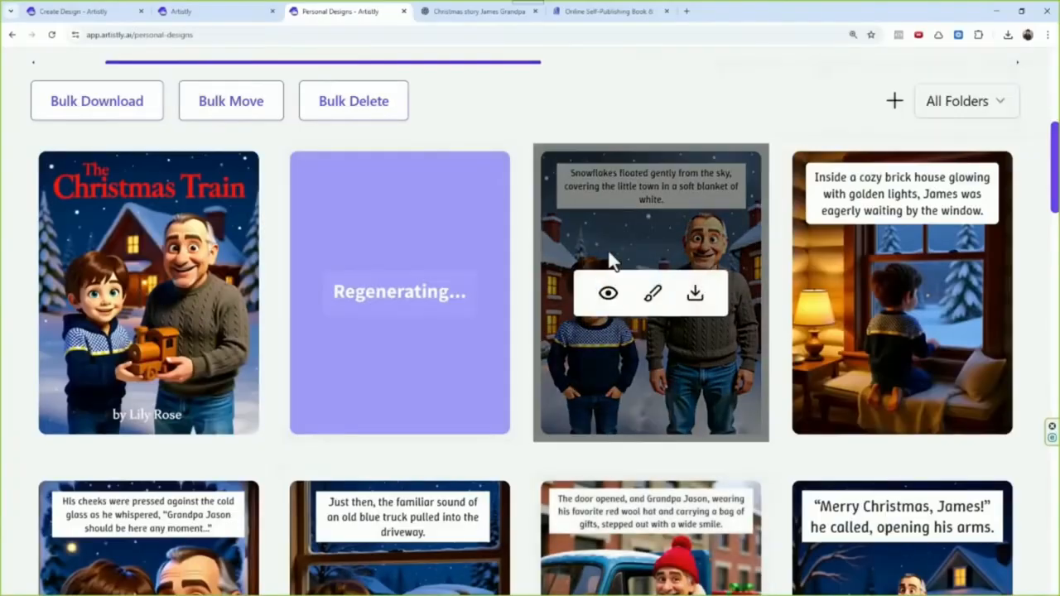
Step: Open the details of page 1 and compare its design prompt and story text with the generated image
{"action": "left_click", "coordinate": [610, 298]}
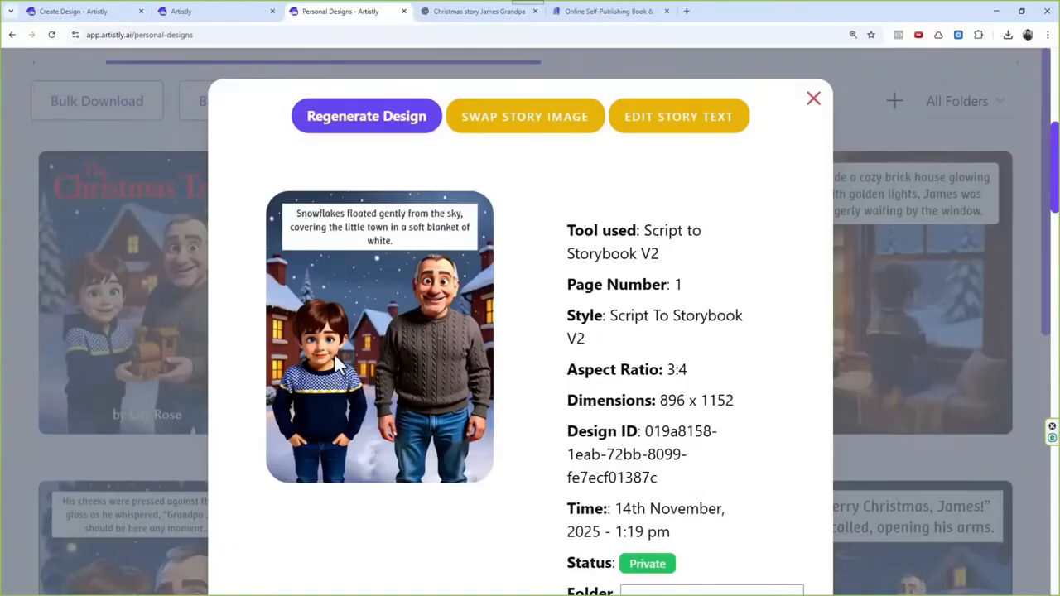
{"action": "scroll", "coordinate": [402, 361], "scroll_direction": "down", "scroll_amount": 5}
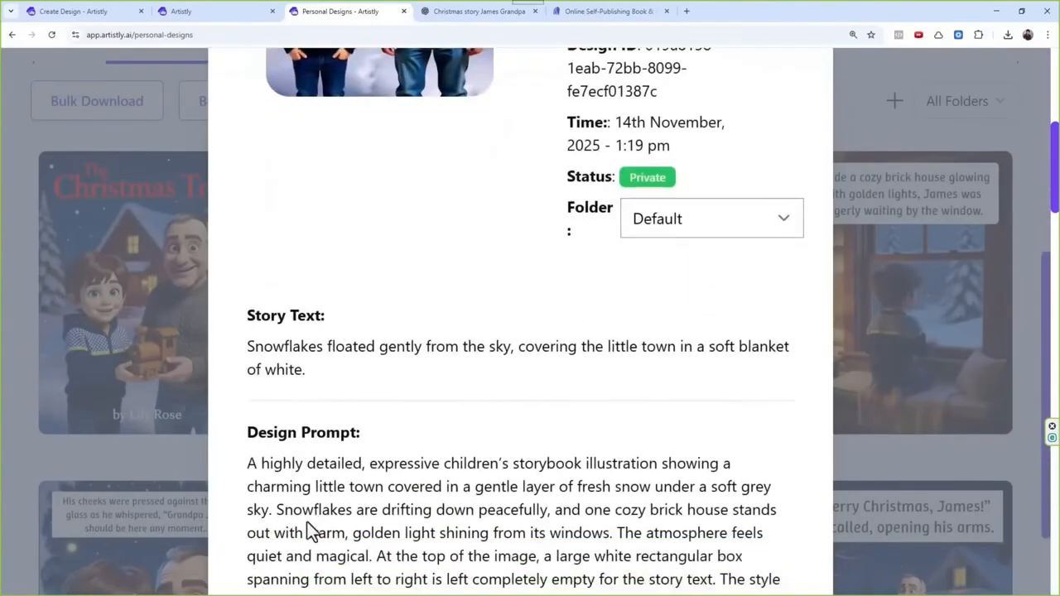
{"action": "scroll", "coordinate": [325, 483], "scroll_direction": "down", "scroll_amount": 1}
{"action": "left_click_drag", "start_coordinate": [315, 456], "coordinate": [524, 480]}
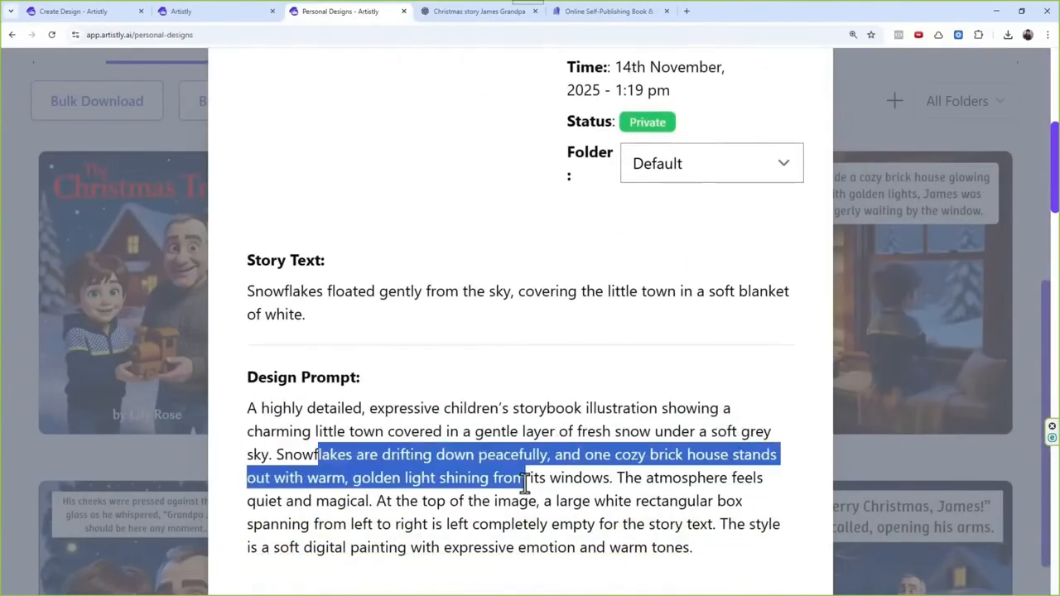
{"action": "left_click", "coordinate": [639, 503]}
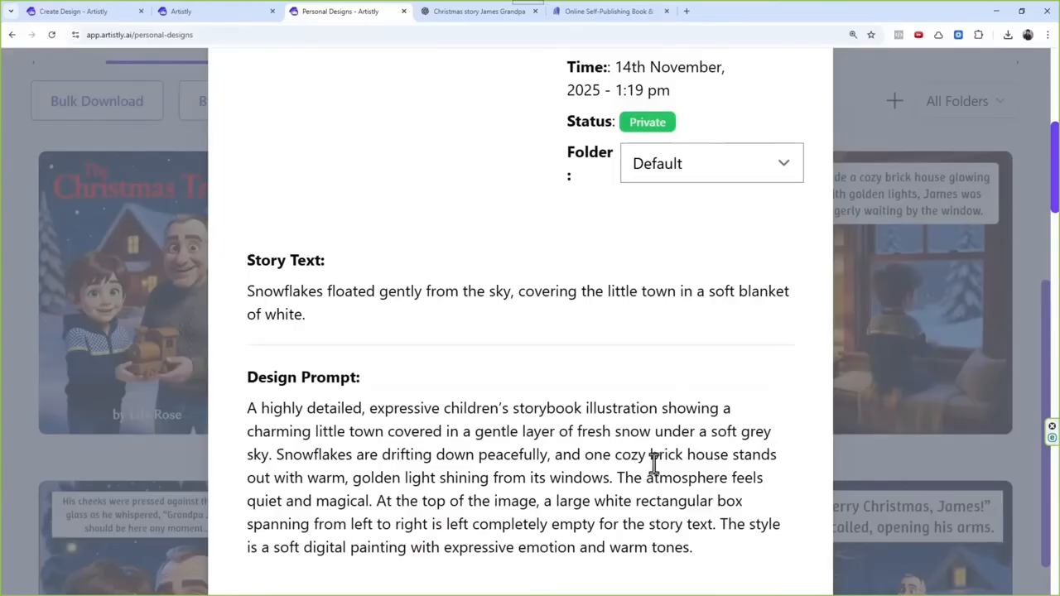
{"action": "scroll", "coordinate": [404, 265], "scroll_direction": "up", "scroll_amount": 5}
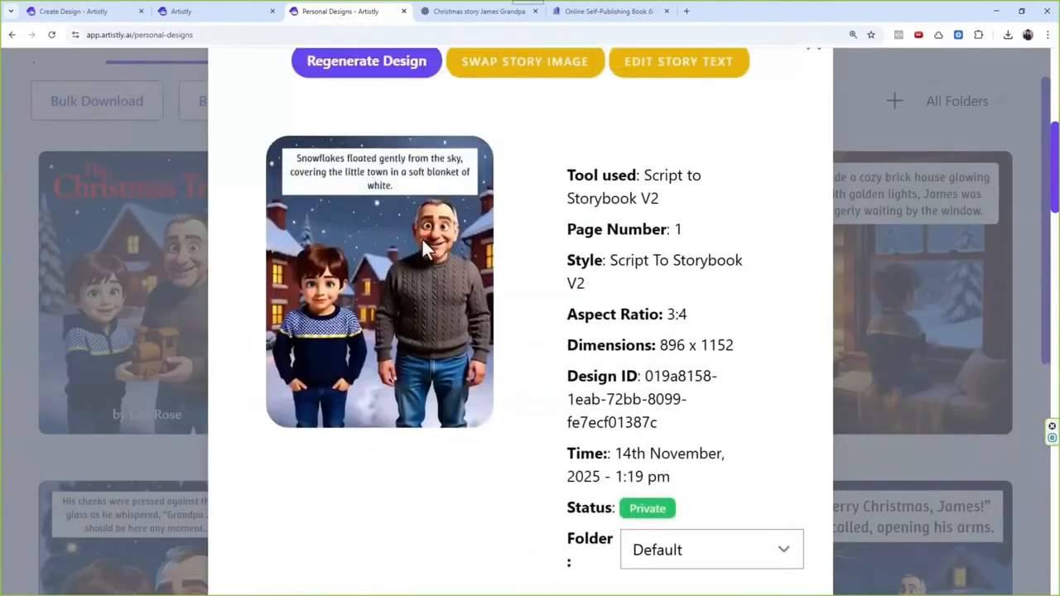
{"action": "scroll", "coordinate": [484, 238], "scroll_direction": "down", "scroll_amount": 3}
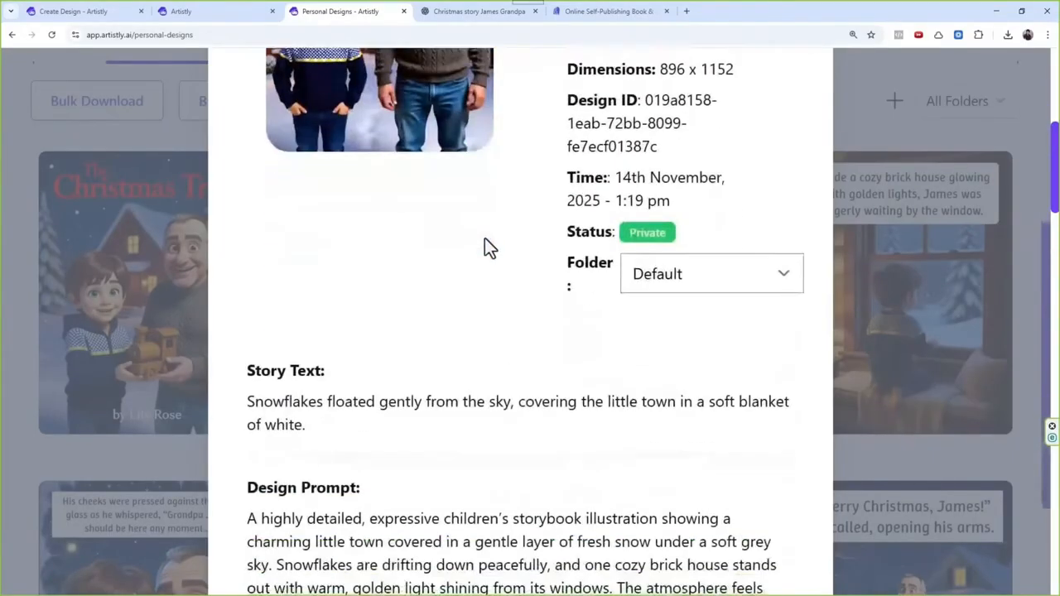
Step: Recheck page 1's story text and design prompt against its image, and regenerate page 1
{"action": "scroll", "coordinate": [484, 238], "scroll_direction": "up", "scroll_amount": 2}
{"action": "scroll", "coordinate": [579, 308], "scroll_direction": "down", "scroll_amount": 4}
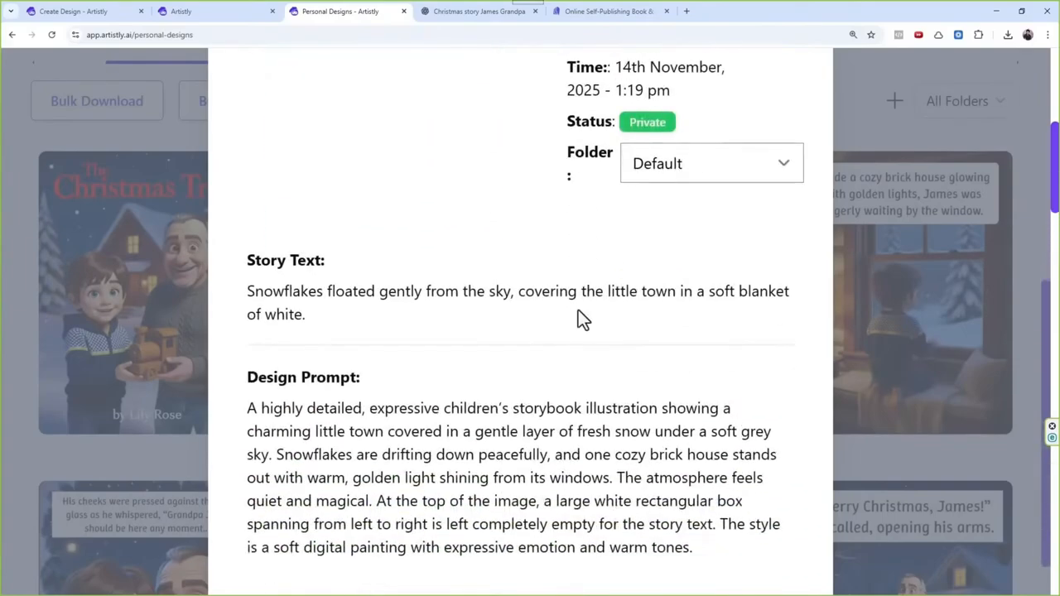
{"action": "scroll", "coordinate": [587, 316], "scroll_direction": "up", "scroll_amount": 4}
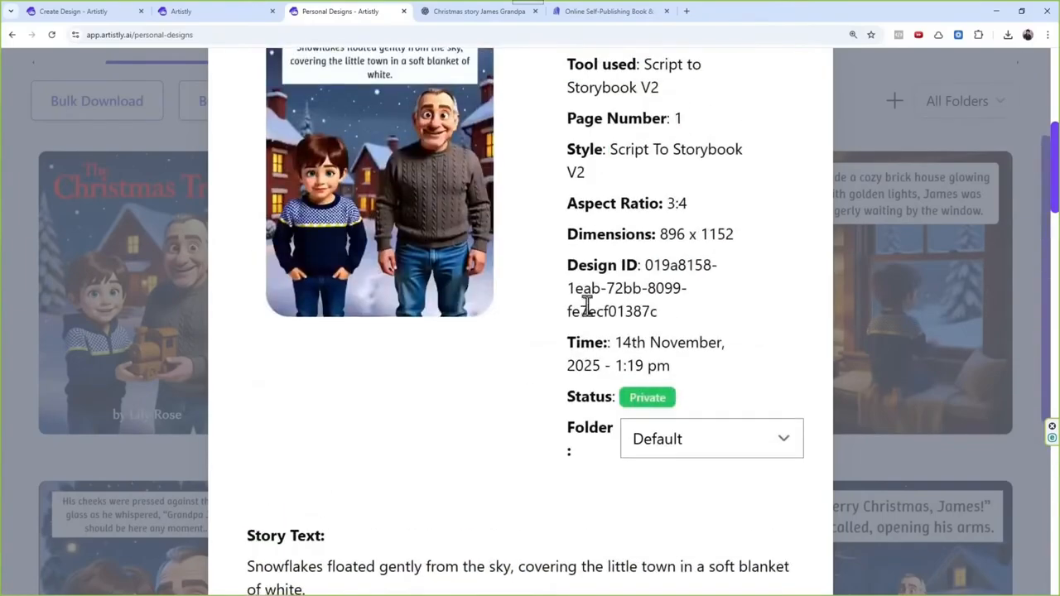
{"action": "scroll", "coordinate": [585, 309], "scroll_direction": "down", "scroll_amount": 5}
{"action": "scroll", "coordinate": [426, 315], "scroll_direction": "up", "scroll_amount": 6}
{"action": "scroll", "coordinate": [427, 325], "scroll_direction": "up", "scroll_amount": 2}
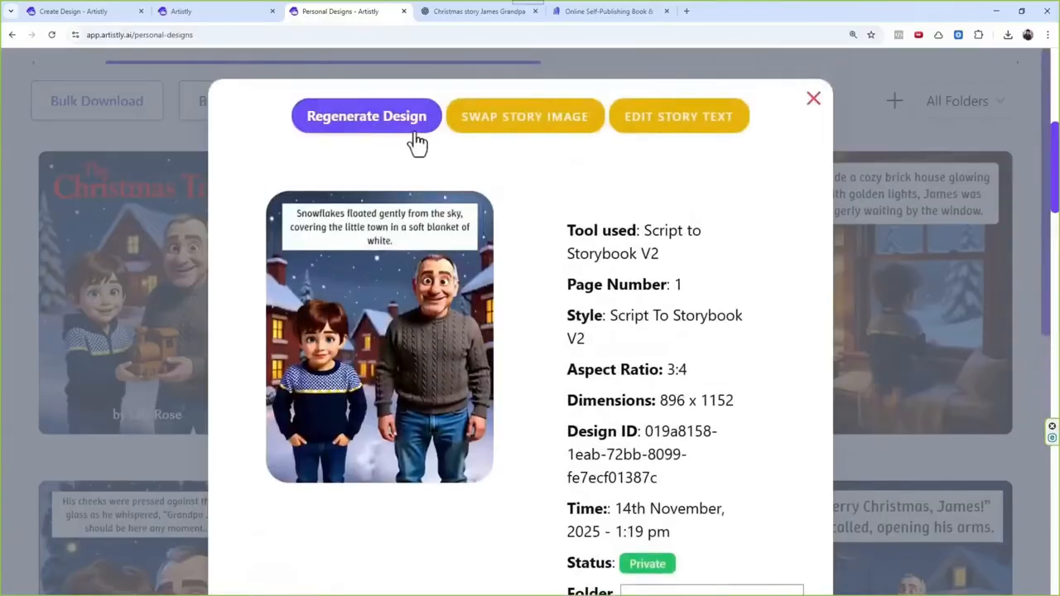
{"action": "left_click", "coordinate": [390, 137]}
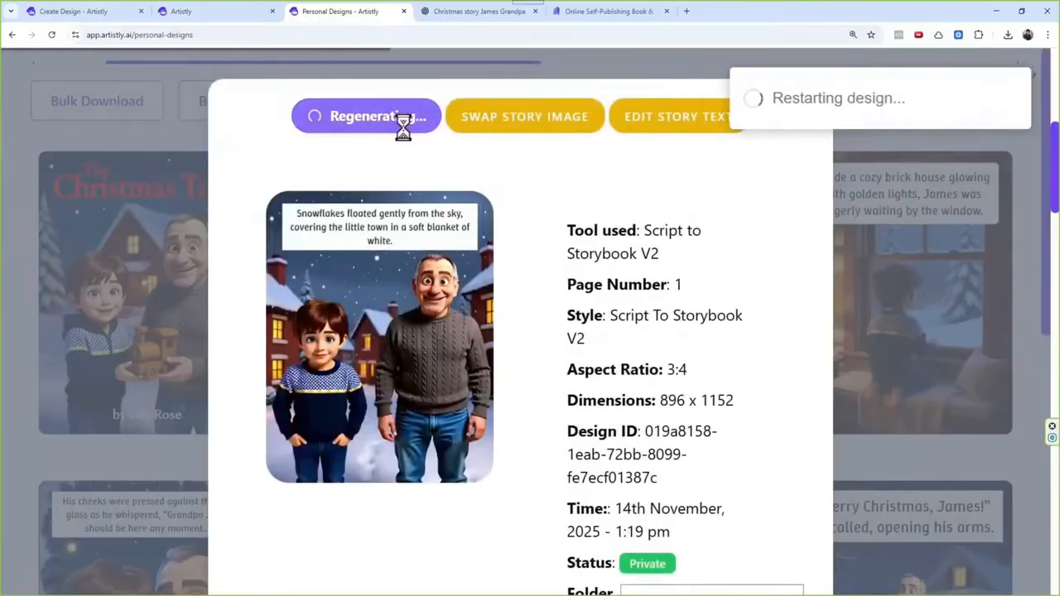
Step: Reopen the details of page 1, highlight its full design prompt to read it, and close the details
{"action": "mouse_move", "coordinate": [541, 265]}
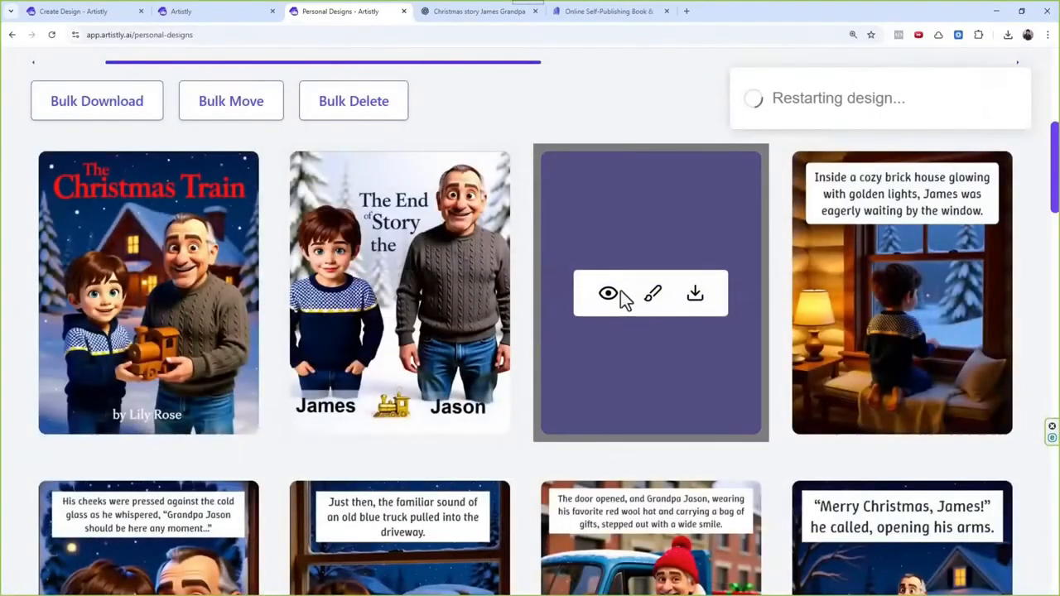
{"action": "left_click", "coordinate": [622, 298]}
{"action": "scroll", "coordinate": [450, 379], "scroll_direction": "down", "scroll_amount": 5}
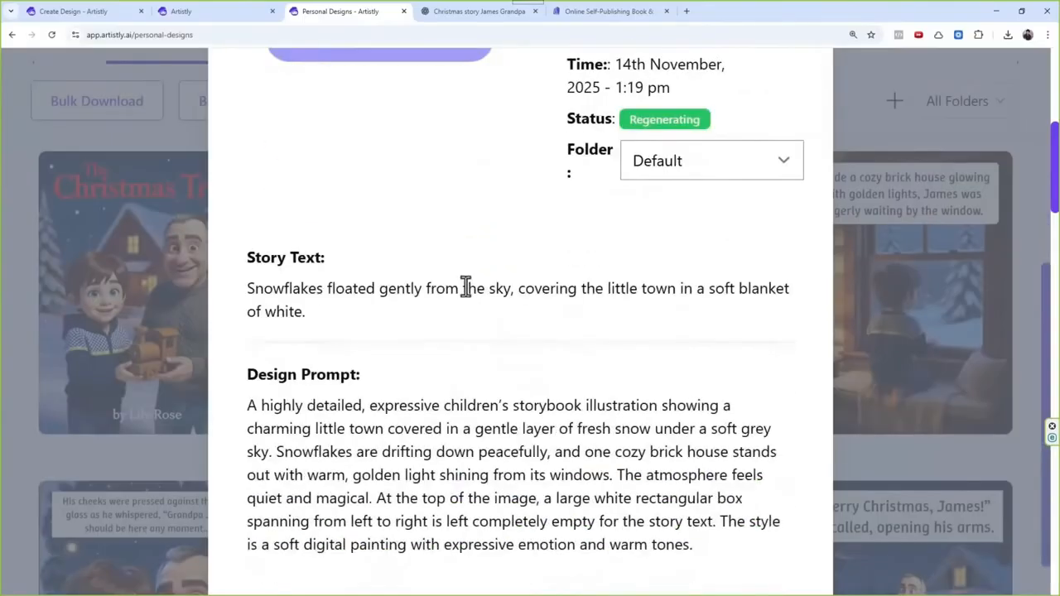
{"action": "left_click_drag", "start_coordinate": [253, 405], "coordinate": [741, 555]}
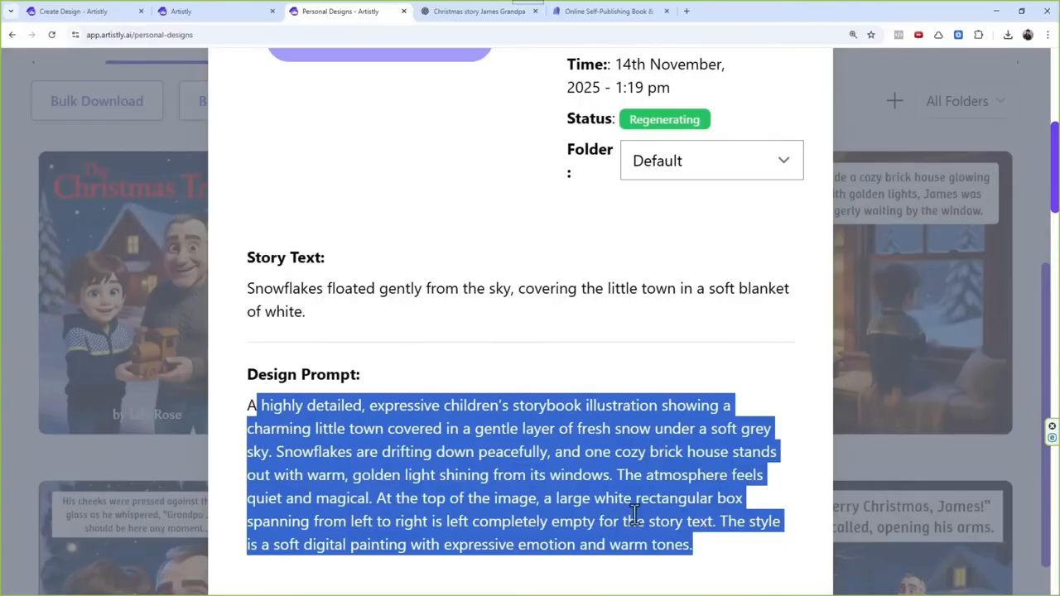
{"action": "scroll", "coordinate": [560, 451], "scroll_direction": "up", "scroll_amount": 5}
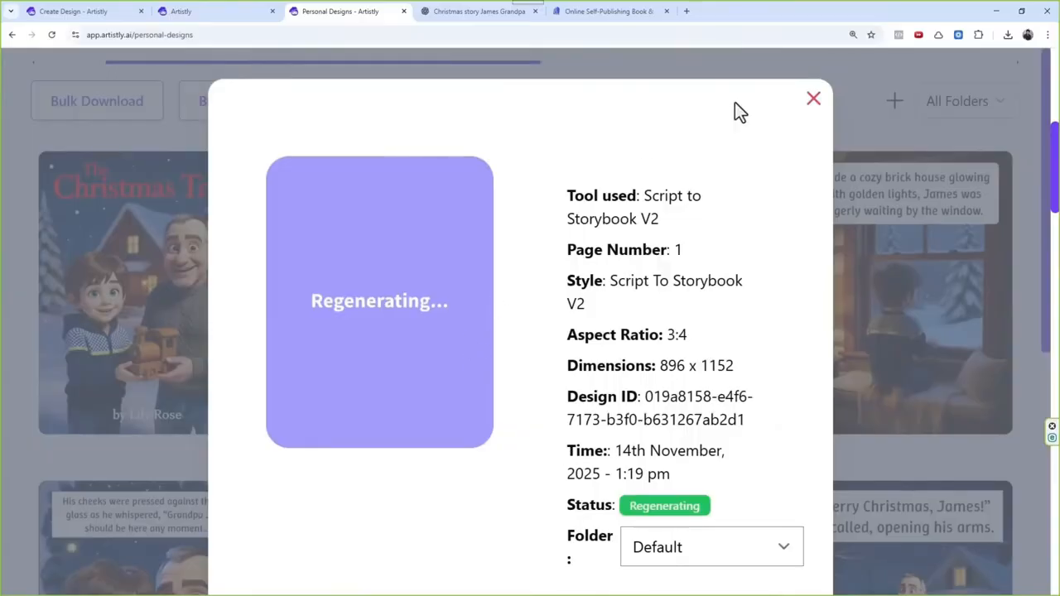
{"action": "left_click", "coordinate": [810, 101]}
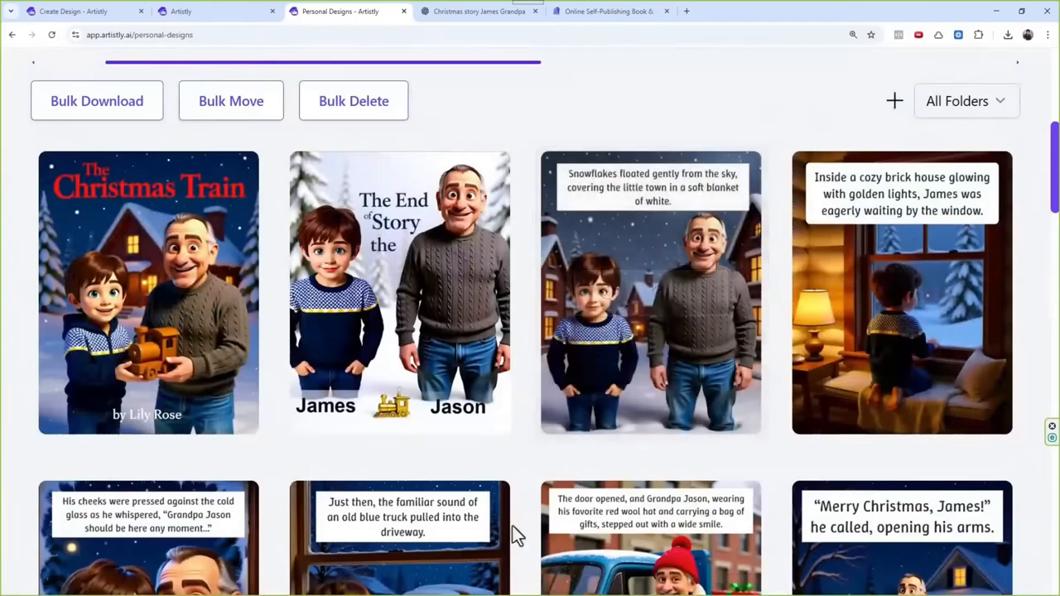
Step: Open the details of page 24, "The End of the Story", and copy its full design prompt
{"action": "mouse_move", "coordinate": [611, 315]}
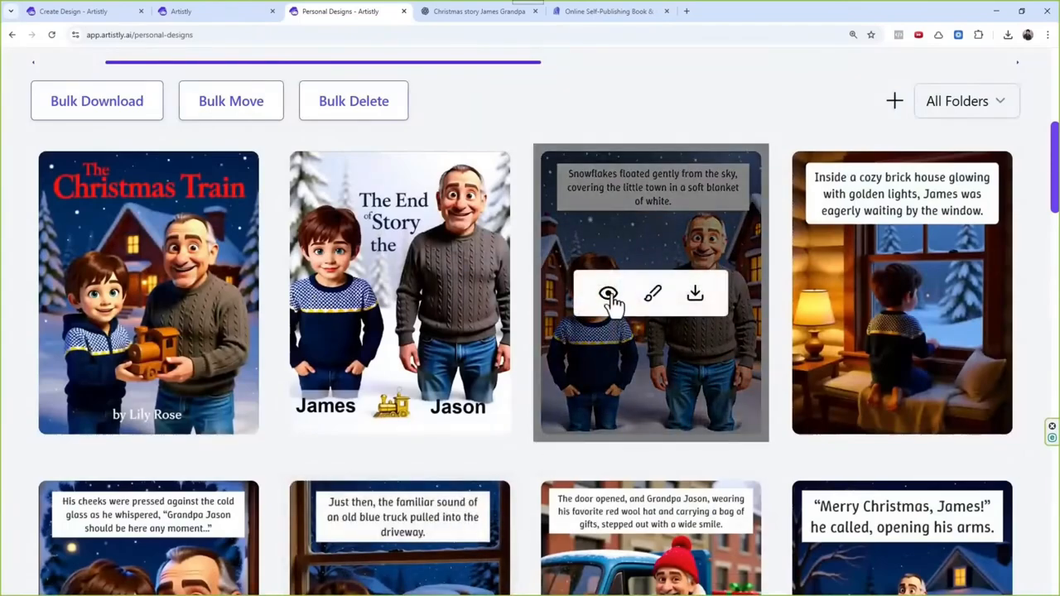
{"action": "left_click", "coordinate": [358, 303]}
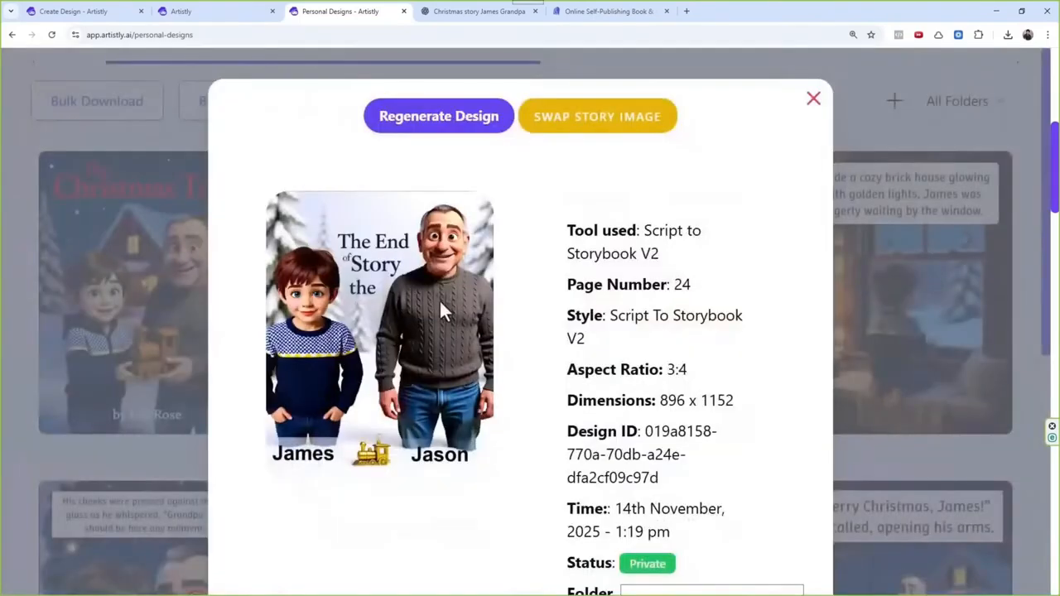
{"action": "scroll", "coordinate": [440, 302], "scroll_direction": "down", "scroll_amount": 5}
{"action": "left_click_drag", "start_coordinate": [366, 404], "coordinate": [610, 426]}
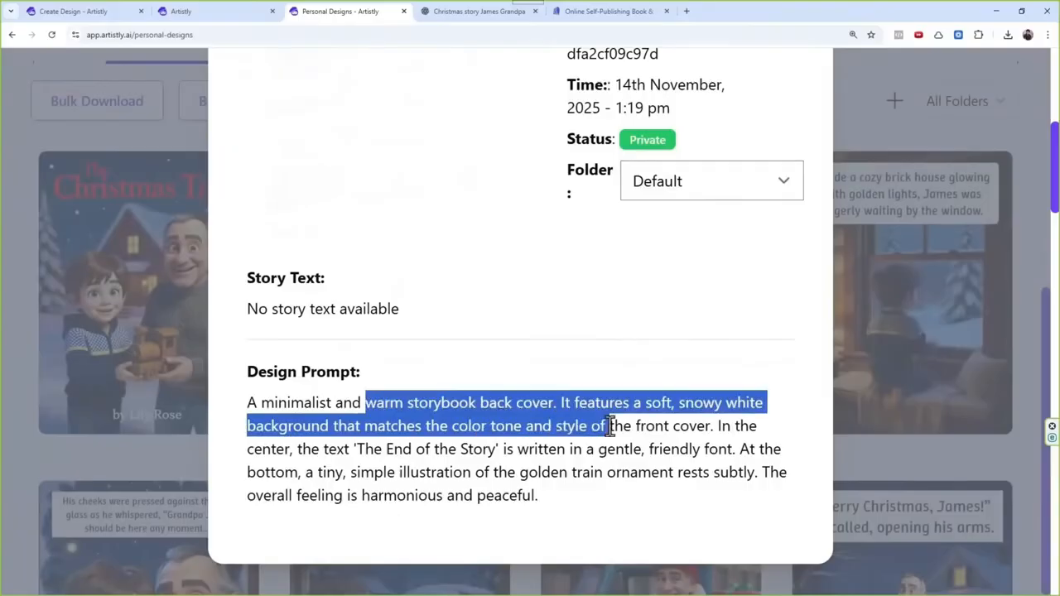
{"action": "left_click", "coordinate": [565, 461]}
{"action": "scroll", "coordinate": [580, 489], "scroll_direction": "up", "scroll_amount": 5}
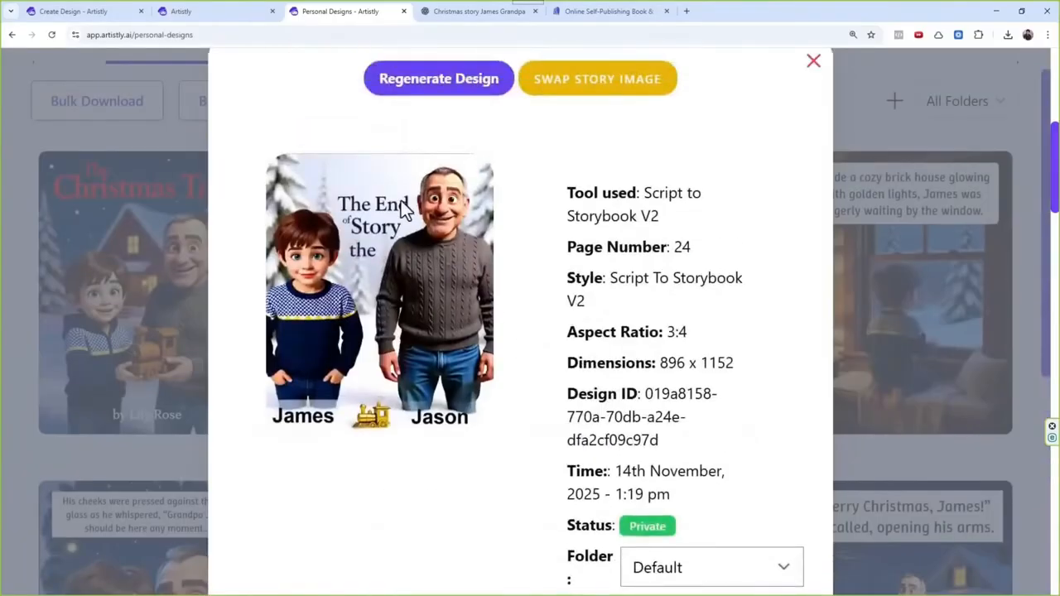
{"action": "scroll", "coordinate": [438, 343], "scroll_direction": "down", "scroll_amount": 5}
{"action": "left_click_drag", "start_coordinate": [540, 495], "coordinate": [248, 403]}
{"action": "key", "text": "ctrl+c"}
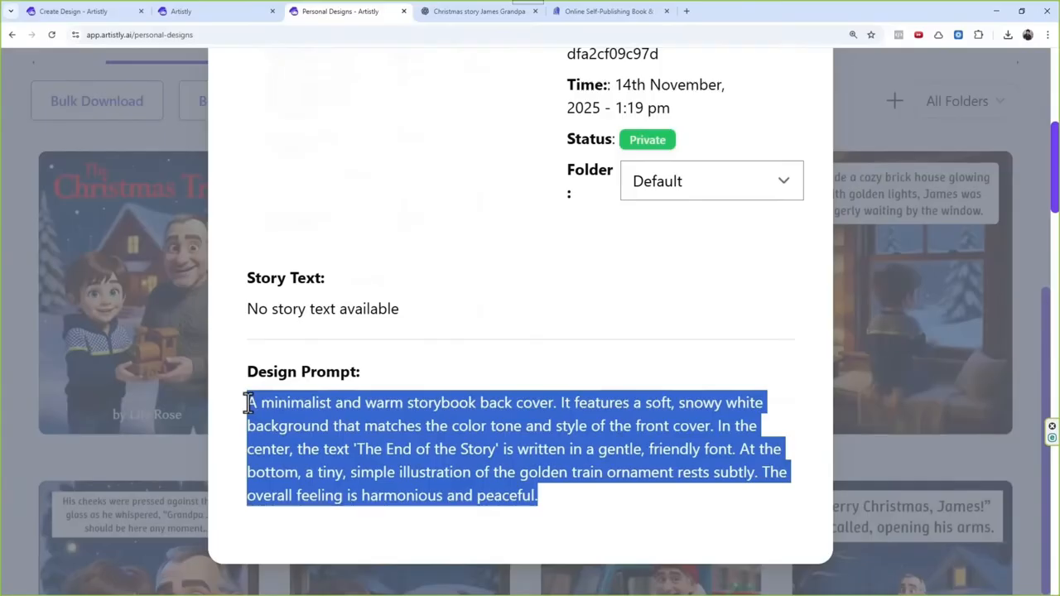
{"action": "scroll", "coordinate": [313, 364], "scroll_direction": "up", "scroll_amount": 5}
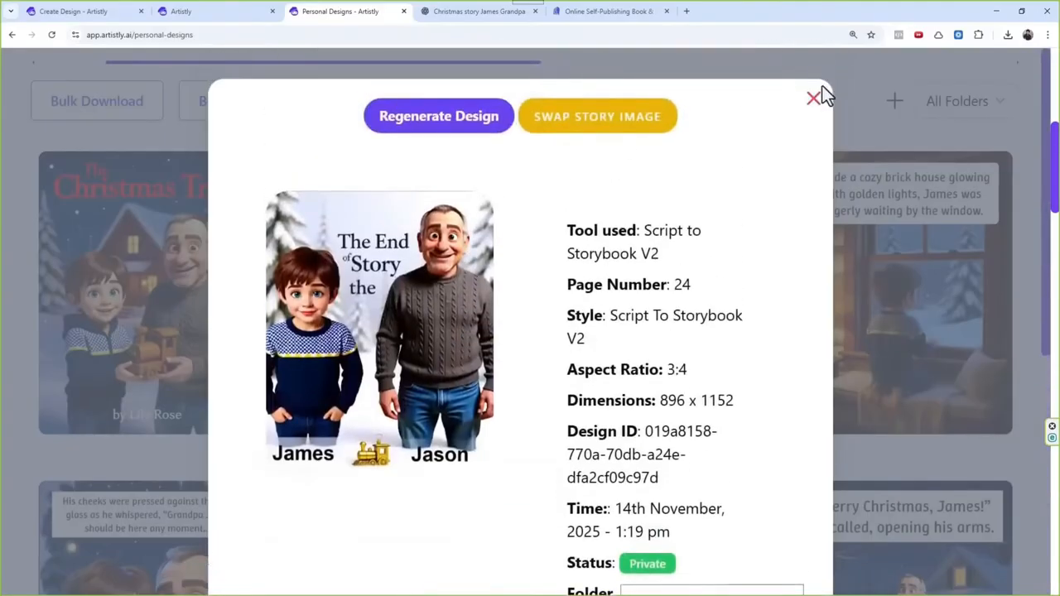
{"action": "left_click", "coordinate": [814, 98]}
{"action": "mouse_move", "coordinate": [393, 307]}
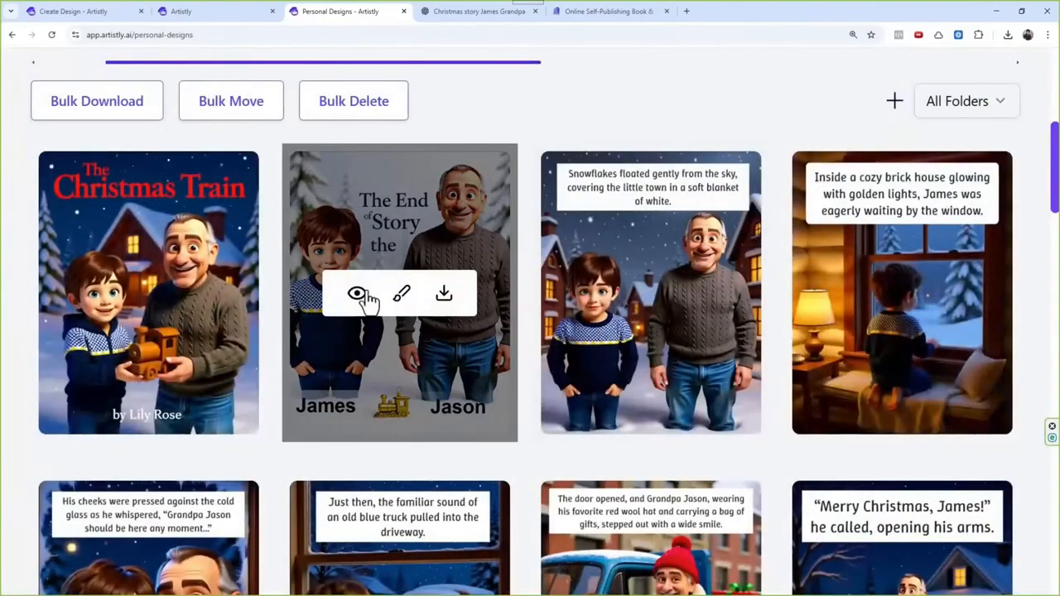
{"action": "left_click", "coordinate": [358, 295]}
{"action": "left_click", "coordinate": [813, 99]}
Step: Open the Storybook Illustrator among the AI Design Assistants
{"action": "scroll", "coordinate": [525, 256], "scroll_direction": "up", "scroll_amount": 3}
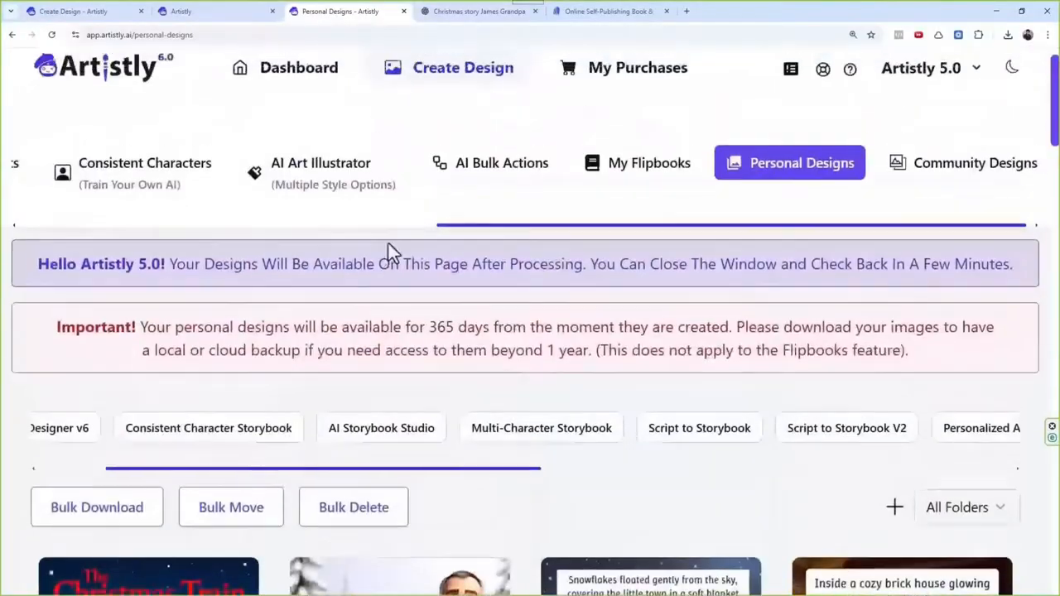
{"action": "left_click_drag", "start_coordinate": [262, 263], "coordinate": [67, 253]}
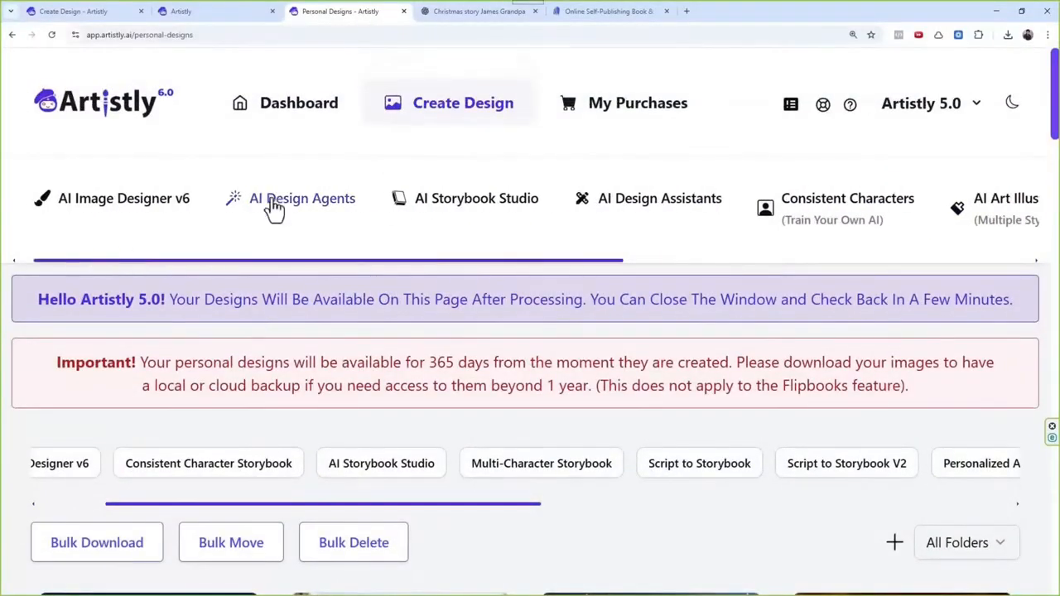
{"action": "left_click", "coordinate": [467, 213]}
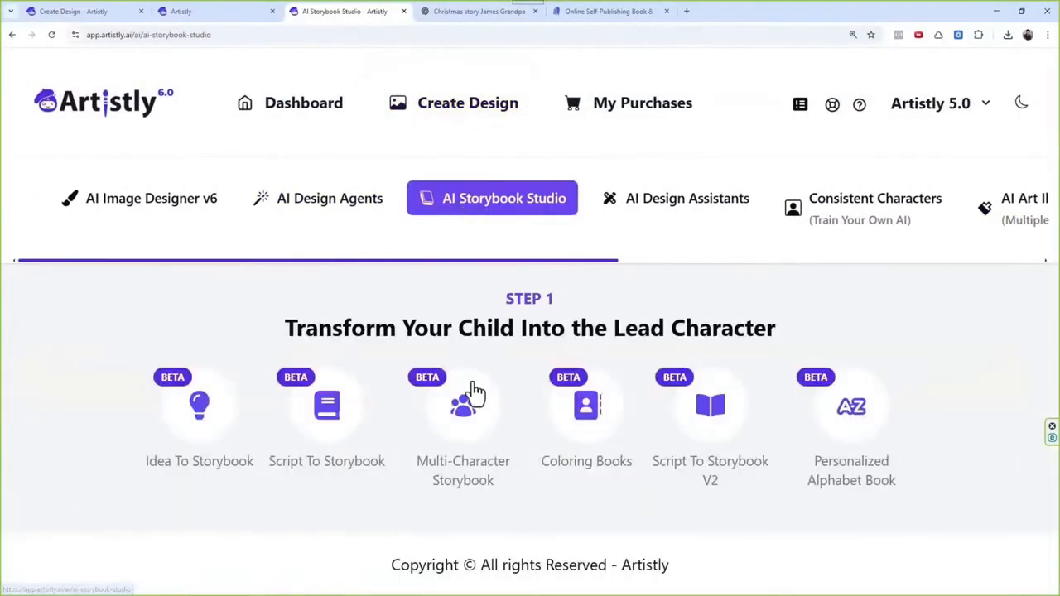
{"action": "left_click", "coordinate": [666, 207]}
{"action": "scroll", "coordinate": [436, 306], "scroll_direction": "down", "scroll_amount": 2}
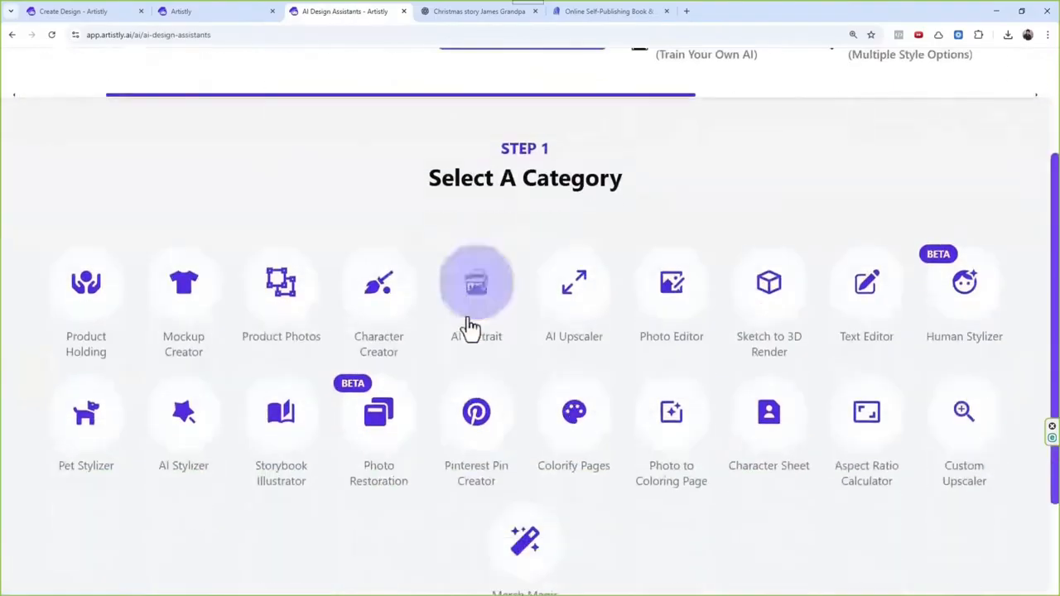
{"action": "left_click", "coordinate": [282, 416]}
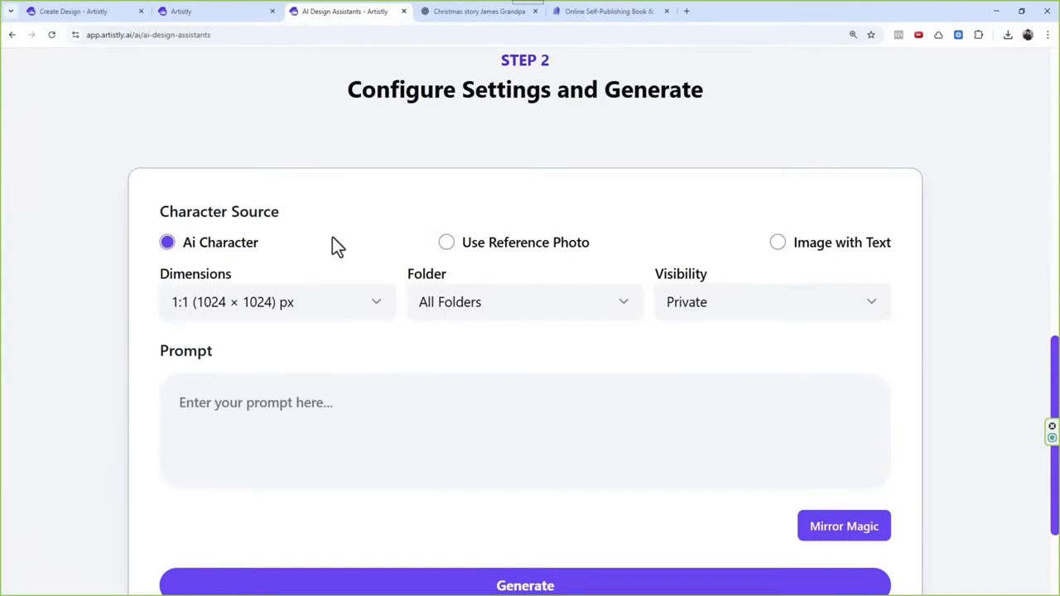
Step: Set the illustration's dimensions to 3:4 (896 × 1152) px
{"action": "scroll", "coordinate": [326, 308], "scroll_direction": "up", "scroll_amount": 5}
{"action": "scroll", "coordinate": [378, 277], "scroll_direction": "down", "scroll_amount": 4}
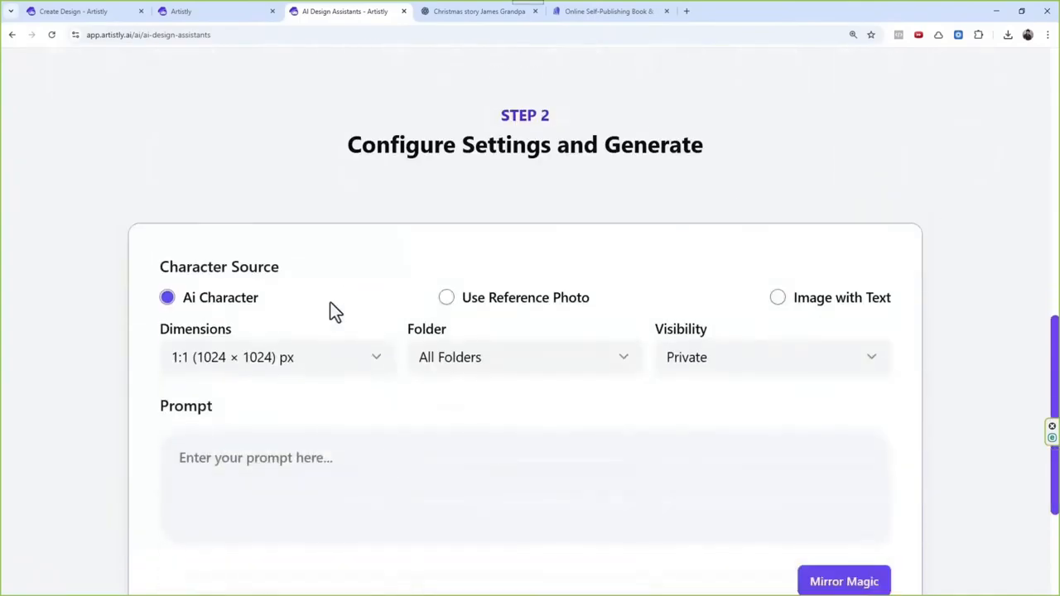
{"action": "left_click", "coordinate": [320, 360]}
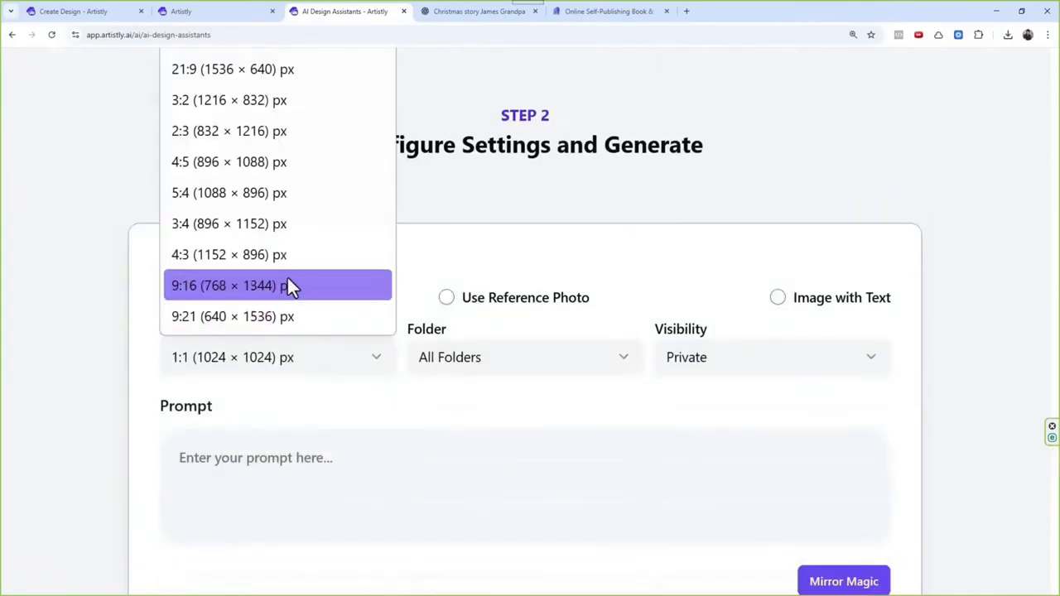
{"action": "left_click", "coordinate": [256, 224]}
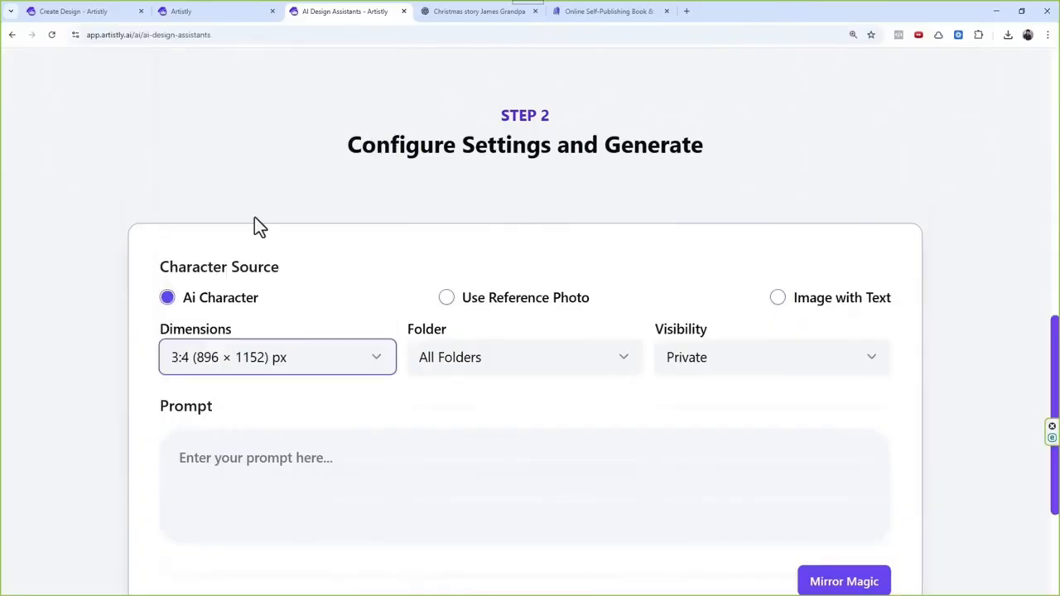
Step: Paste the copied "The End of the Story" back cover text as the prompt and generate the design
{"action": "key", "text": "ctrl+v"}
{"action": "scroll", "coordinate": [437, 395], "scroll_direction": "down", "scroll_amount": 3}
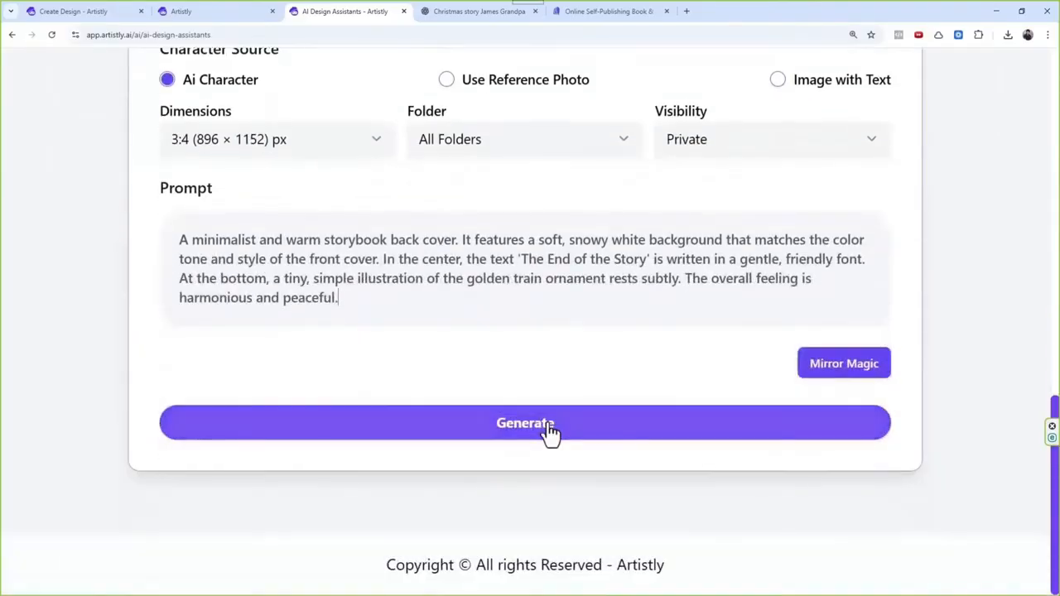
{"action": "left_click", "coordinate": [549, 431]}
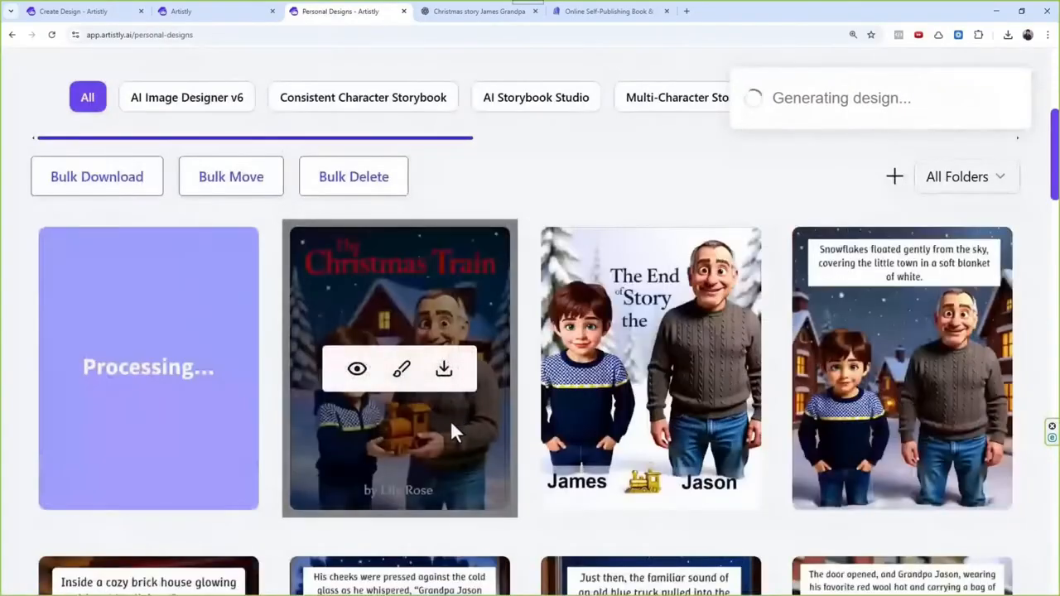
Step: Examine the regenerated page 1 in the personal designs, comparing its image with its story text and design prompt
{"action": "scroll", "coordinate": [497, 389], "scroll_direction": "up", "scroll_amount": 5}
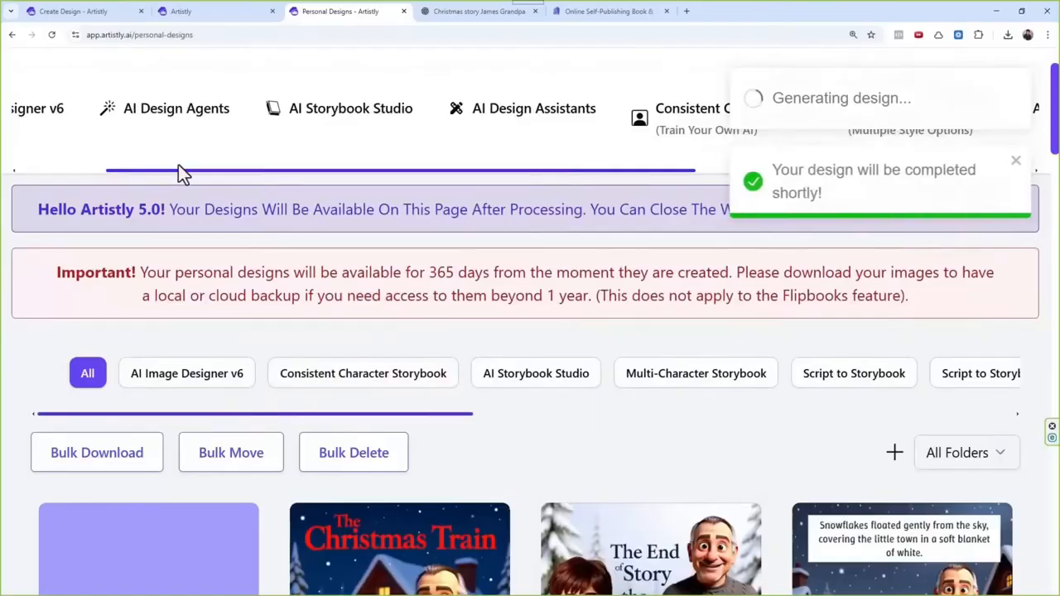
{"action": "left_click_drag", "start_coordinate": [186, 169], "coordinate": [1, 169]}
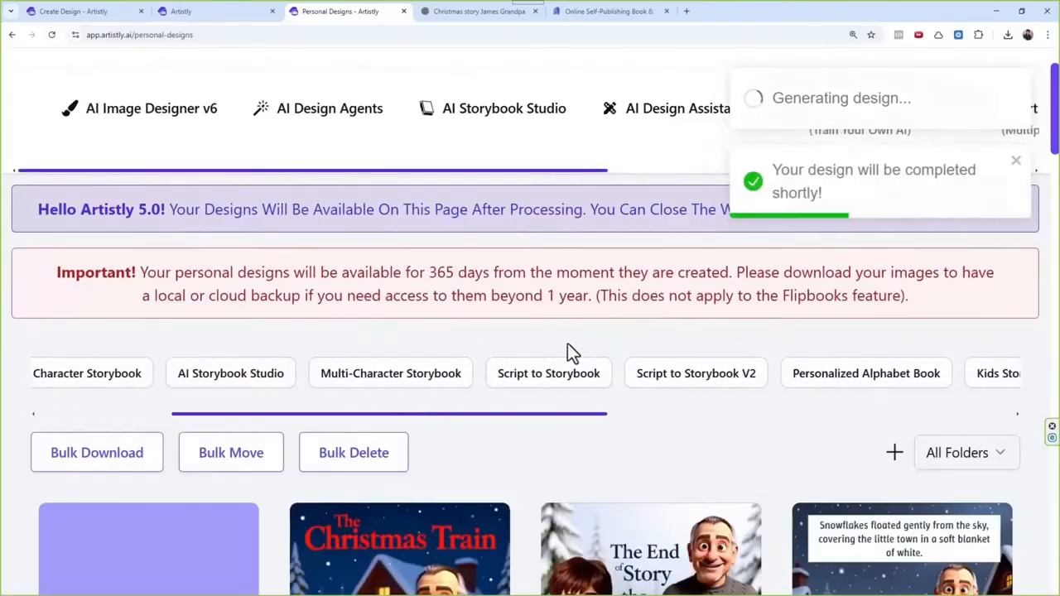
{"action": "scroll", "coordinate": [568, 355], "scroll_direction": "down", "scroll_amount": 3}
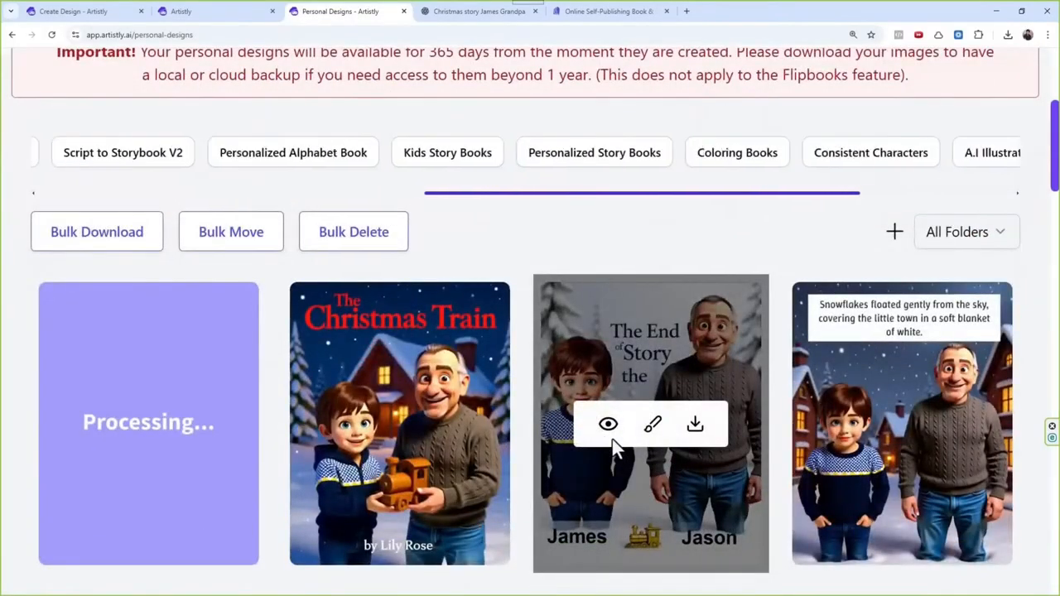
{"action": "mouse_move", "coordinate": [828, 344]}
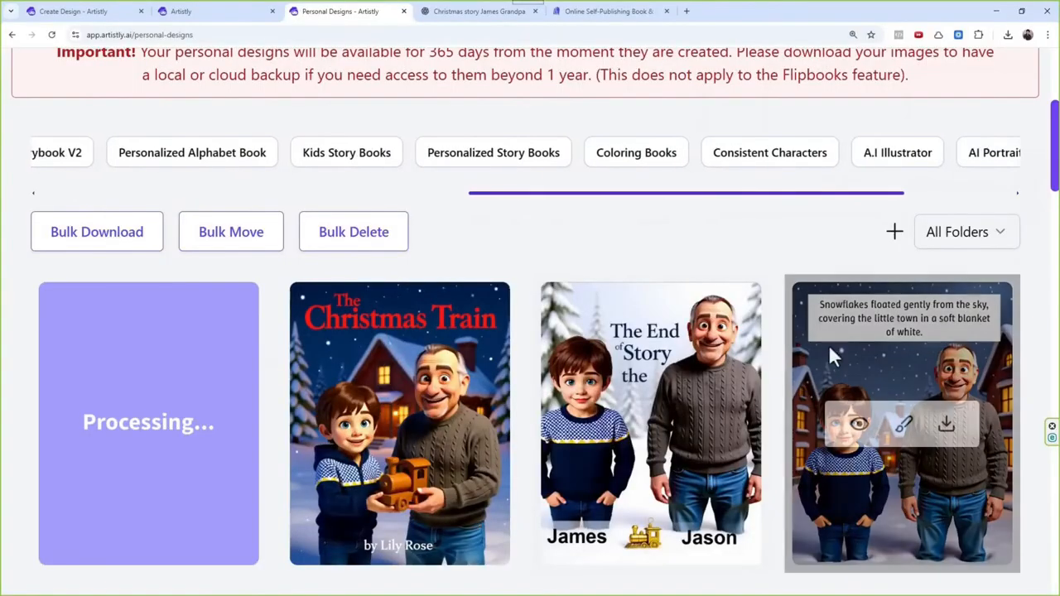
{"action": "left_click", "coordinate": [860, 426]}
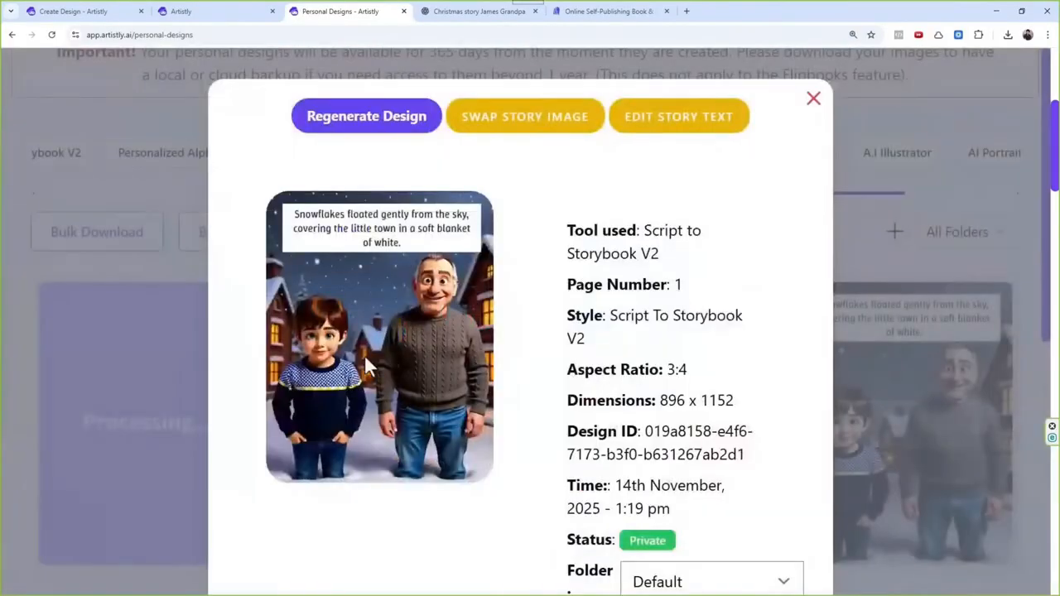
{"action": "scroll", "coordinate": [365, 348], "scroll_direction": "down", "scroll_amount": 5}
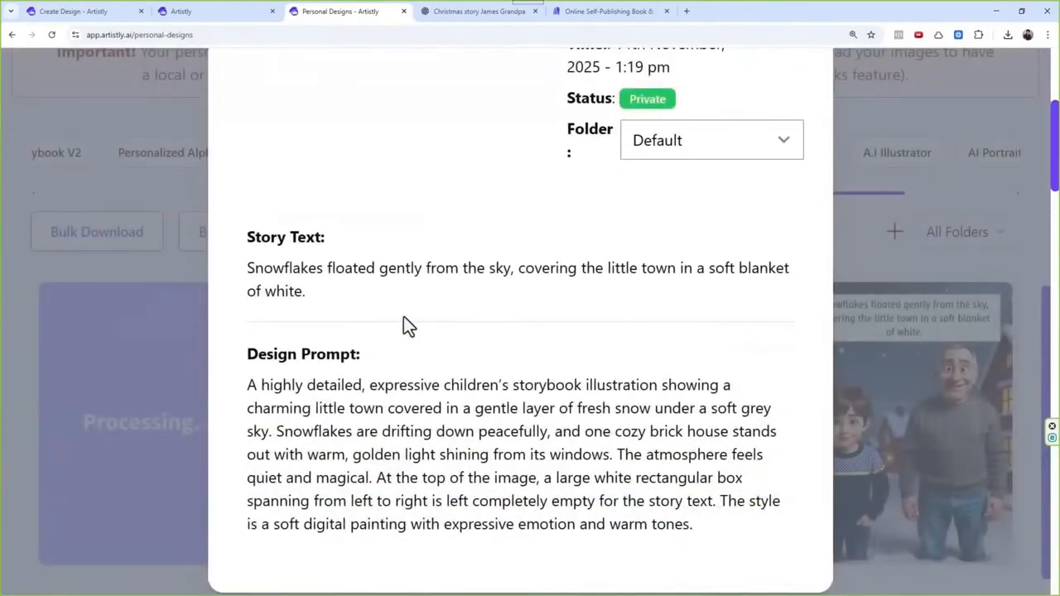
{"action": "scroll", "coordinate": [672, 375], "scroll_direction": "up", "scroll_amount": 5}
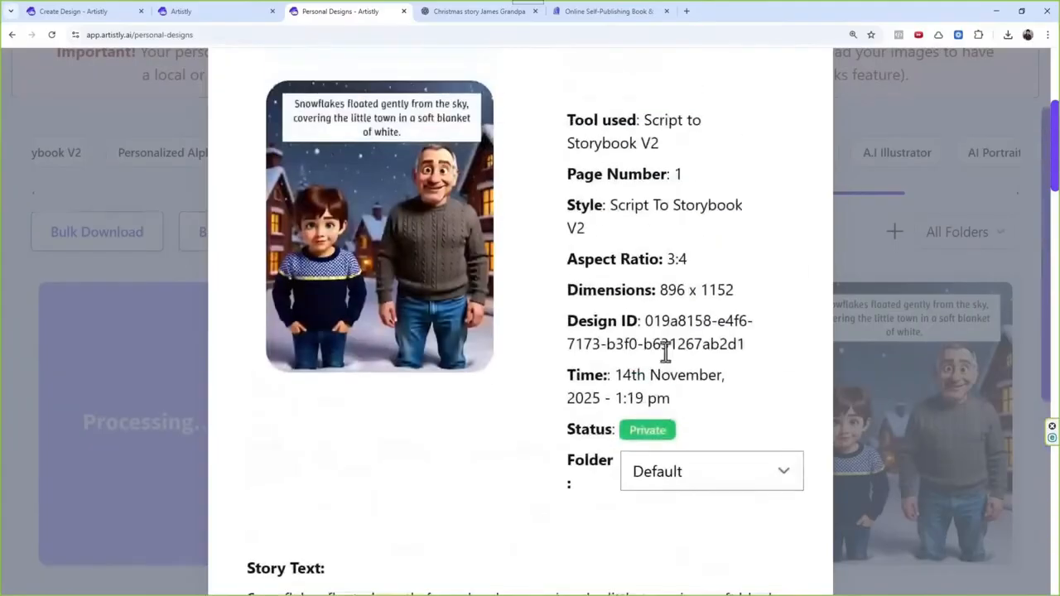
{"action": "left_click", "coordinate": [814, 101]}
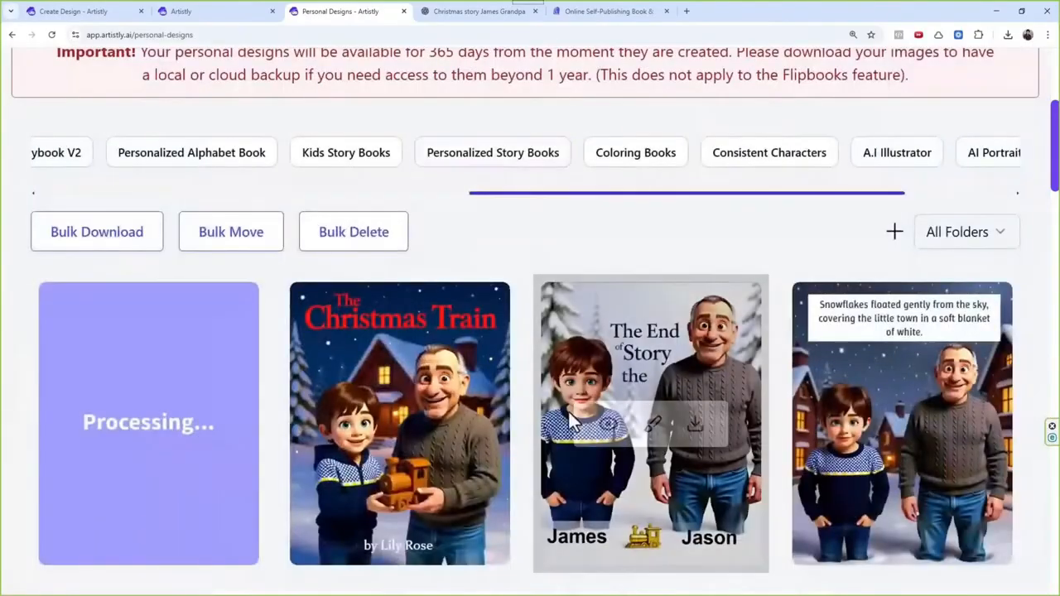
{"action": "mouse_move", "coordinate": [573, 424]}
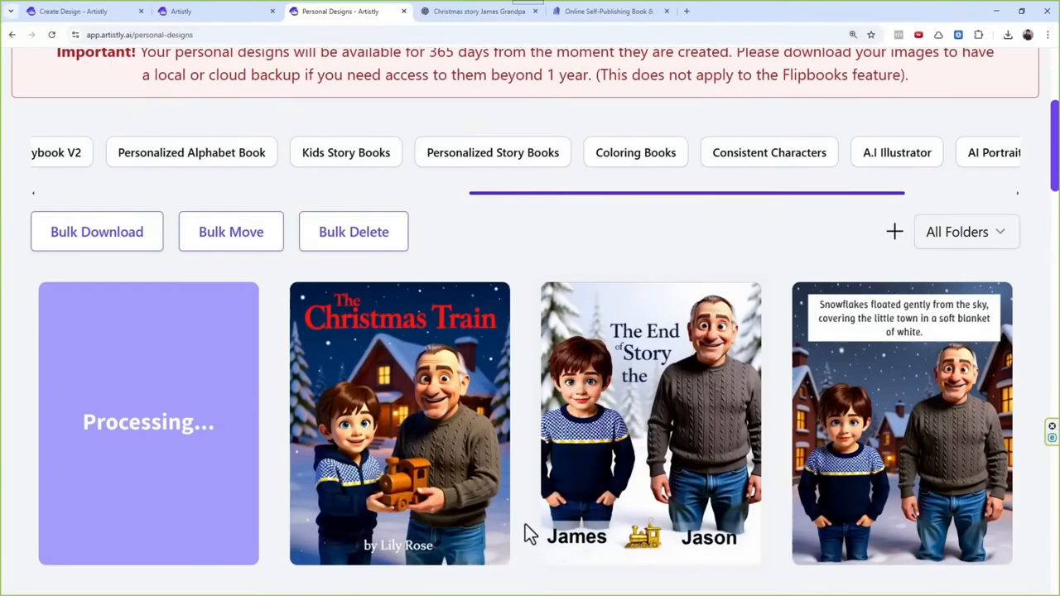
Step: Review the story text and design prompt in page 1's design details, then close them
{"action": "mouse_move", "coordinate": [857, 434]}
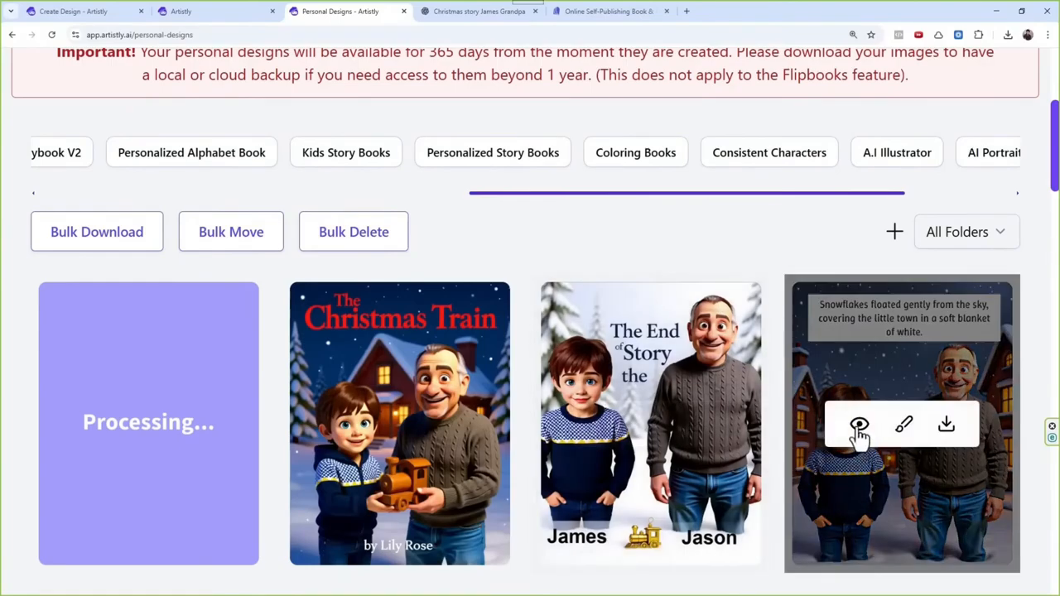
{"action": "left_click", "coordinate": [859, 426]}
{"action": "scroll", "coordinate": [289, 497], "scroll_direction": "down", "scroll_amount": 5}
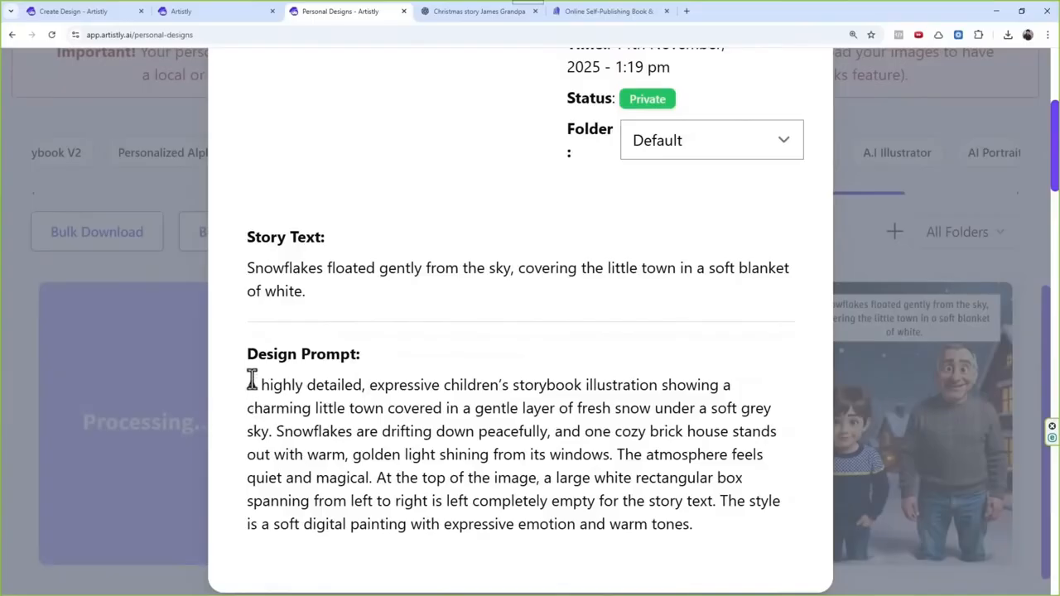
{"action": "scroll", "coordinate": [530, 393], "scroll_direction": "up", "scroll_amount": 2}
{"action": "scroll", "coordinate": [555, 319], "scroll_direction": "up", "scroll_amount": 4}
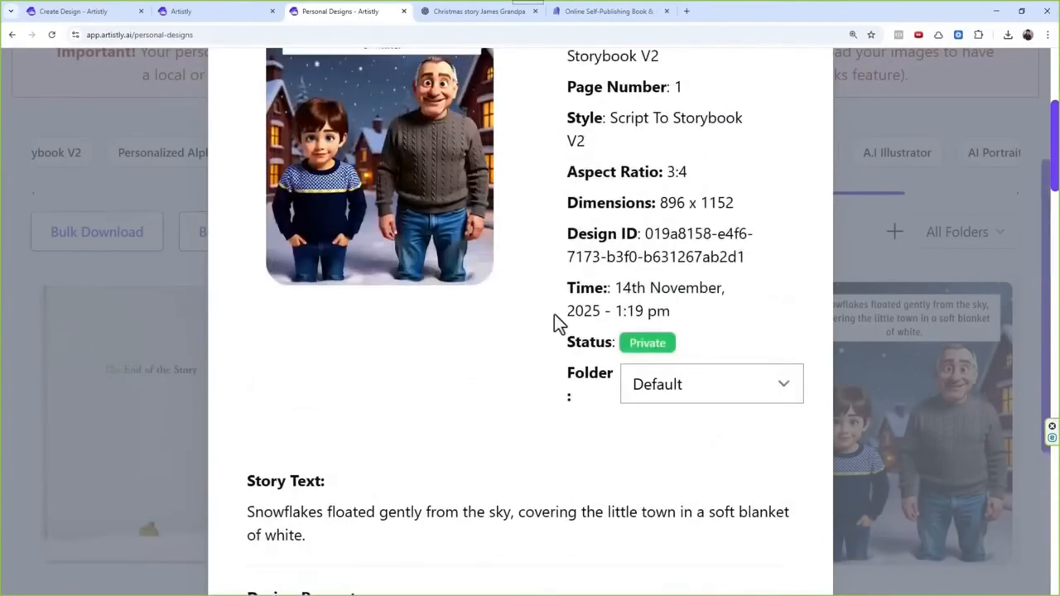
{"action": "left_click", "coordinate": [808, 103]}
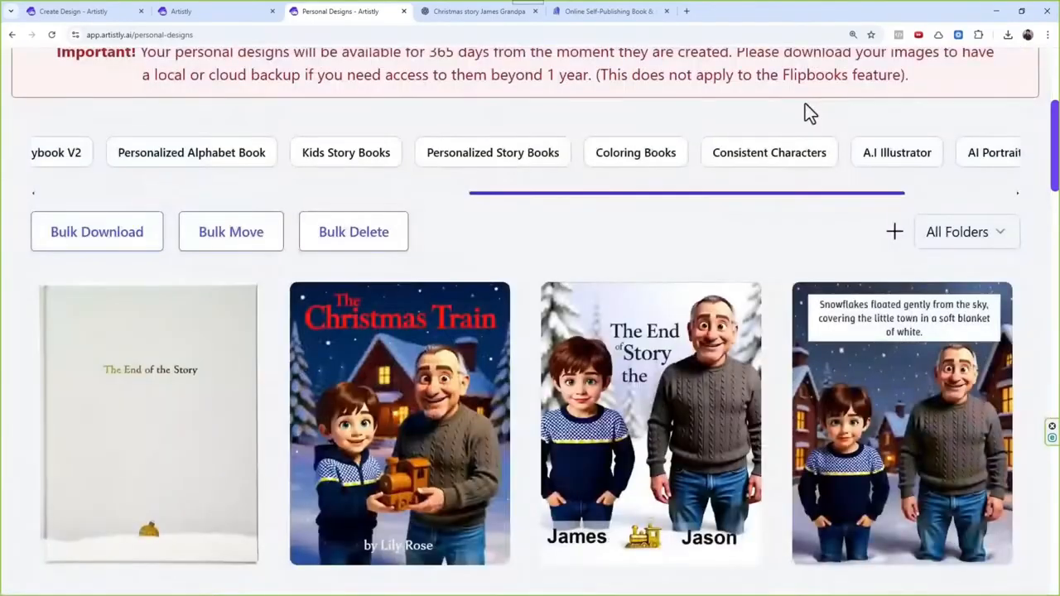
Step: Inspect the newly generated "The End of the Story" back cover and its design prompt
{"action": "left_click", "coordinate": [106, 426]}
{"action": "scroll", "coordinate": [440, 362], "scroll_direction": "down", "scroll_amount": 5}
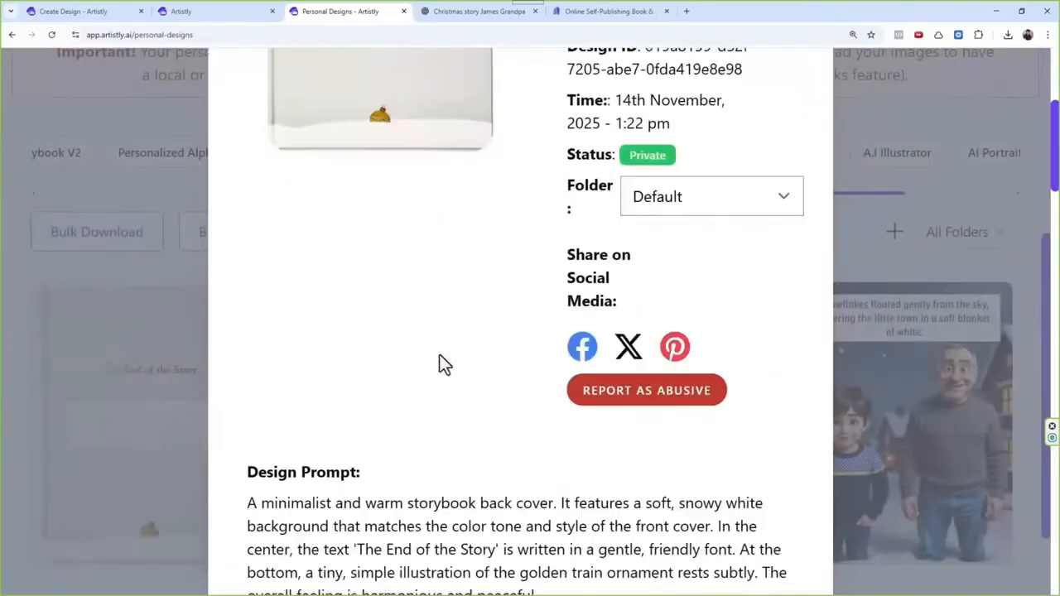
{"action": "scroll", "coordinate": [493, 484], "scroll_direction": "up", "scroll_amount": 3}
{"action": "scroll", "coordinate": [493, 485], "scroll_direction": "up", "scroll_amount": 3}
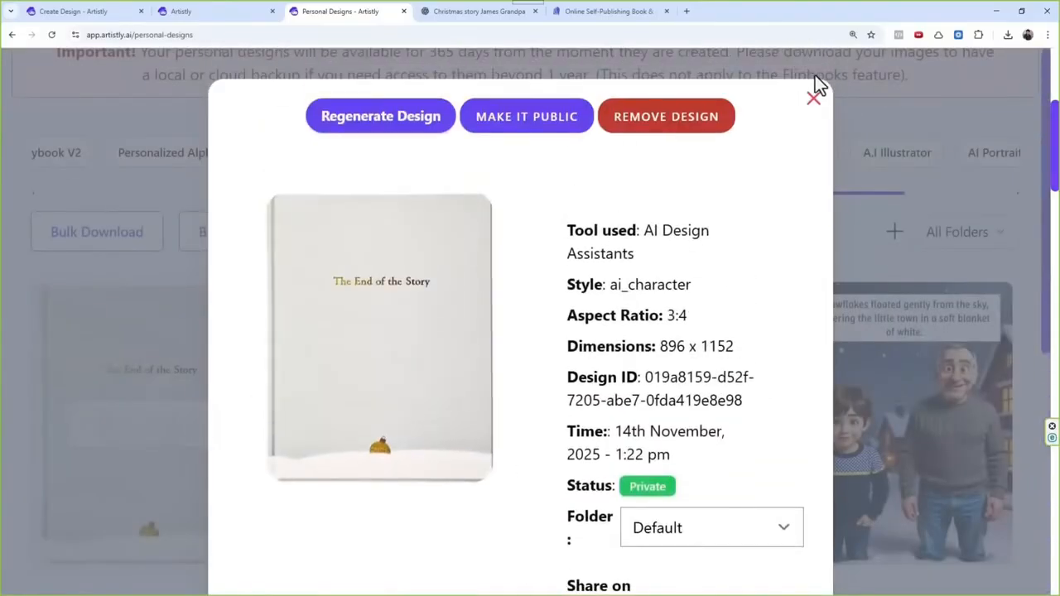
{"action": "left_click", "coordinate": [814, 97]}
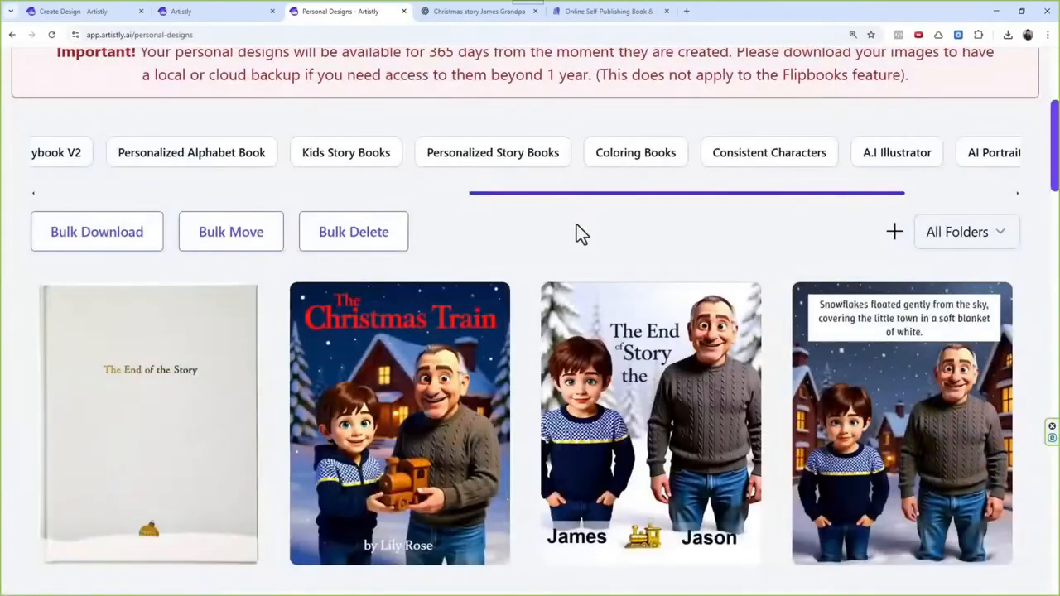
Step: Reopen the details of the "Snowflakes floated gently" page and copy its story text
{"action": "scroll", "coordinate": [596, 481], "scroll_direction": "down", "scroll_amount": 3}
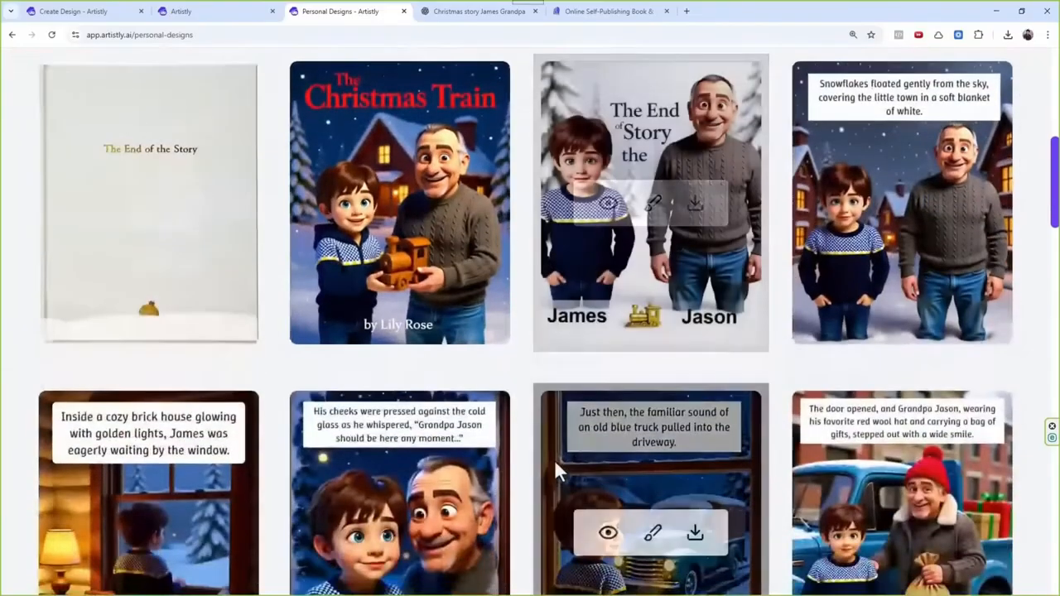
{"action": "scroll", "coordinate": [820, 348], "scroll_direction": "up", "scroll_amount": 2}
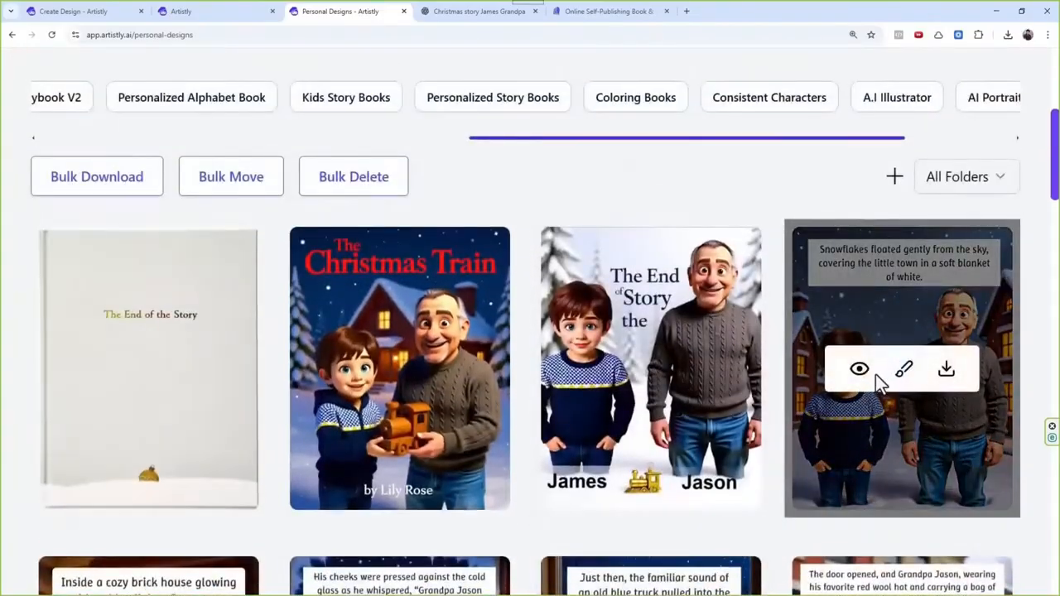
{"action": "left_click", "coordinate": [860, 370]}
{"action": "scroll", "coordinate": [542, 340], "scroll_direction": "down", "scroll_amount": 5}
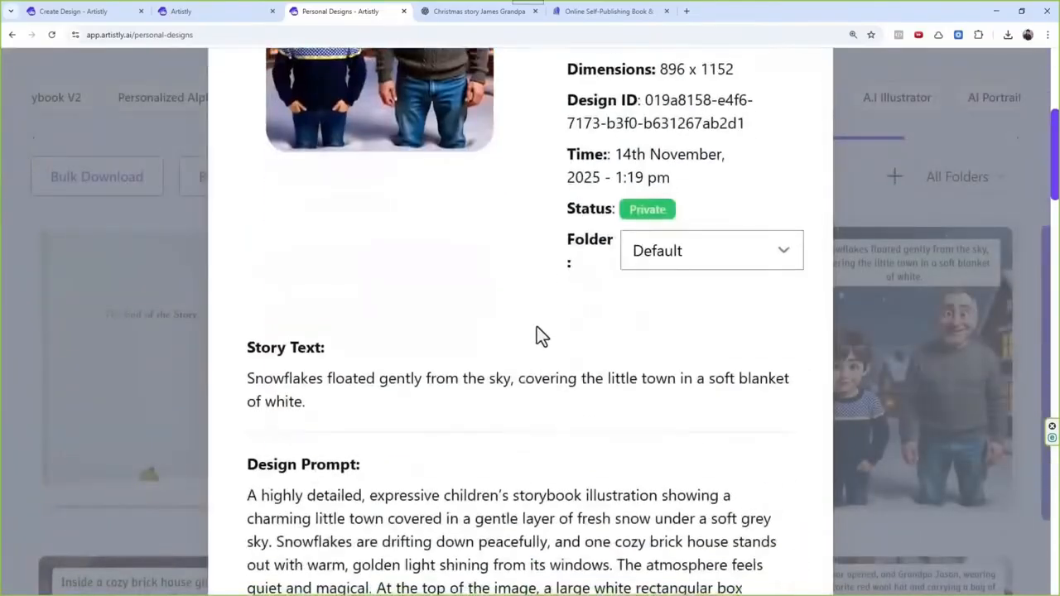
{"action": "scroll", "coordinate": [336, 332], "scroll_direction": "up", "scroll_amount": 1}
{"action": "left_click_drag", "start_coordinate": [332, 339], "coordinate": [247, 324]}
{"action": "key", "text": "ctrl+c"}
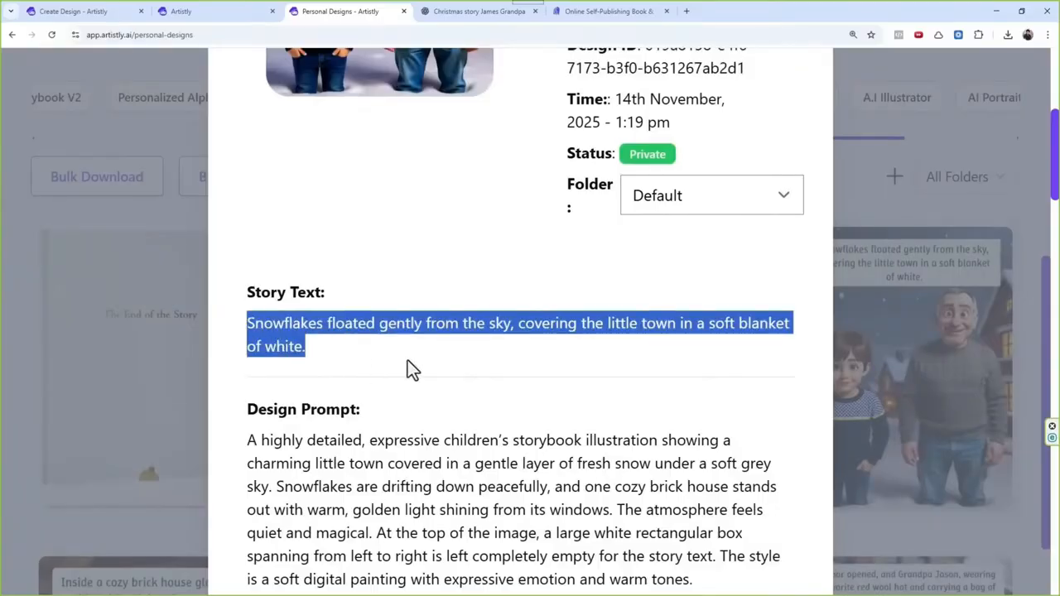
Step: Switch to the ChatGPT story chat and draft a message with "Story text -", the copied text, and a separate "Image prompt -" label
{"action": "left_click", "coordinate": [470, 13]}
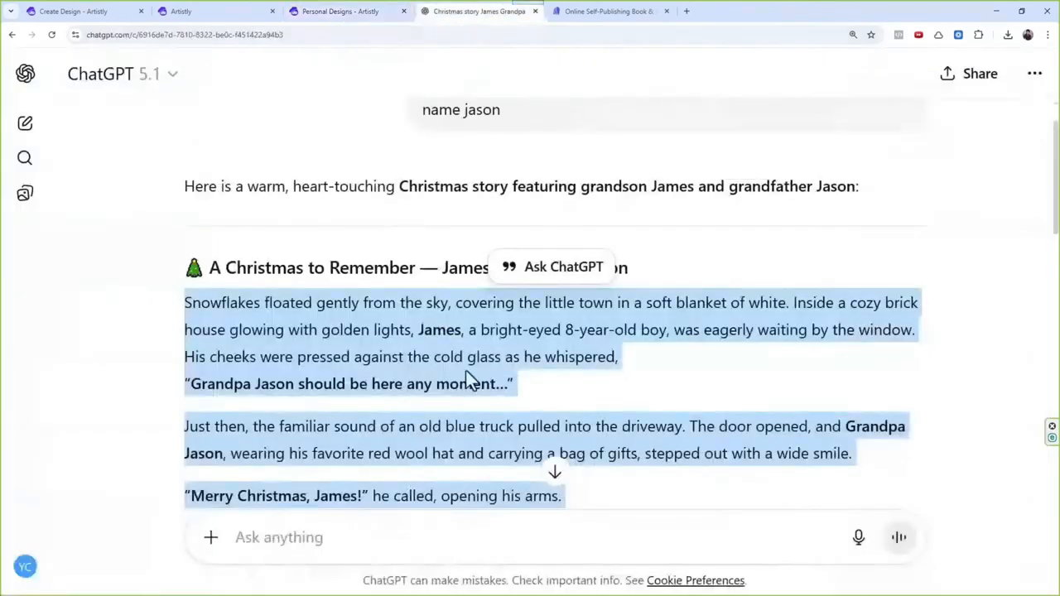
{"action": "scroll", "coordinate": [394, 354], "scroll_direction": "down", "scroll_amount": 10}
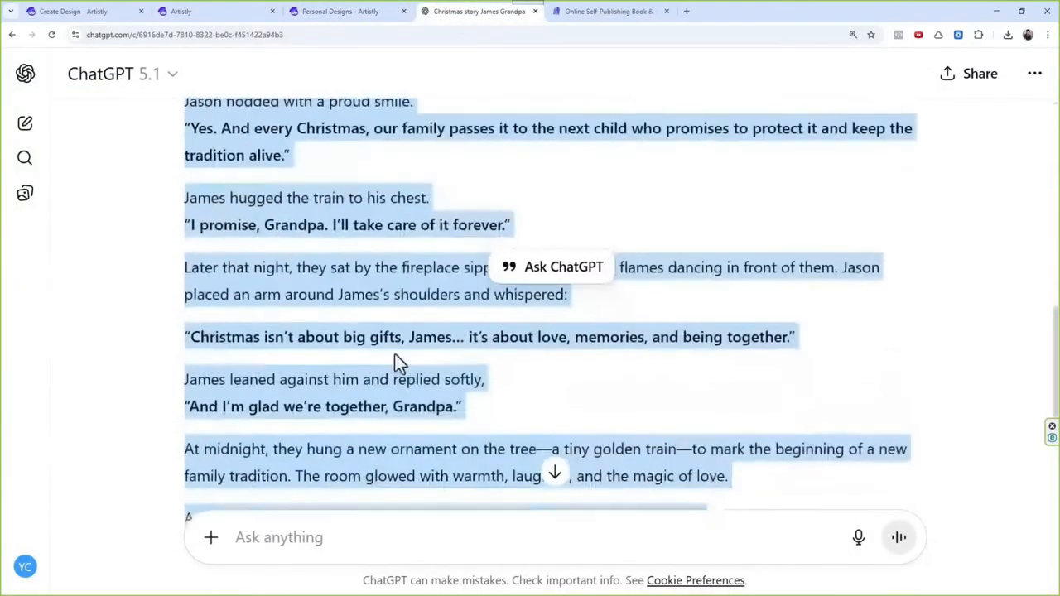
{"action": "left_click", "coordinate": [347, 536]}
{"action": "type", "text": "Story te"}
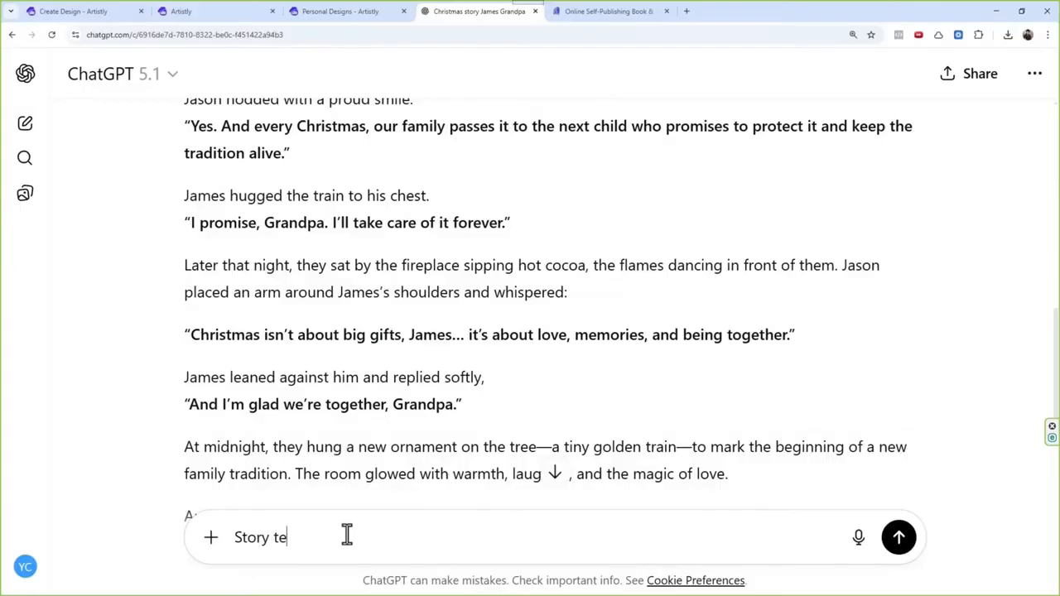
{"action": "type", "text": "xt -"}
{"action": "key", "text": "ctrl+v"}
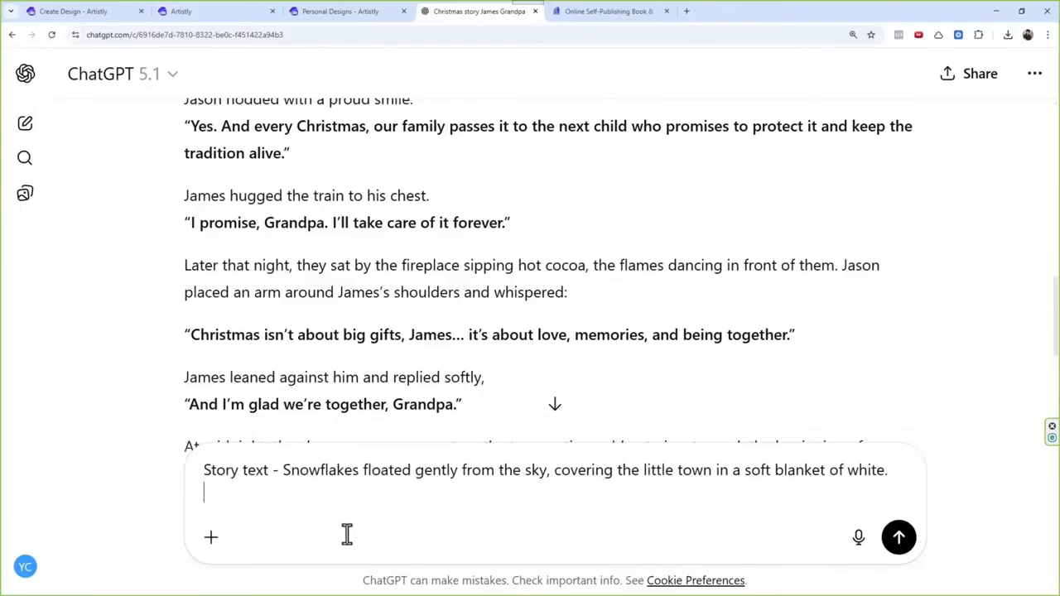
{"action": "key", "text": "shift+Return"}
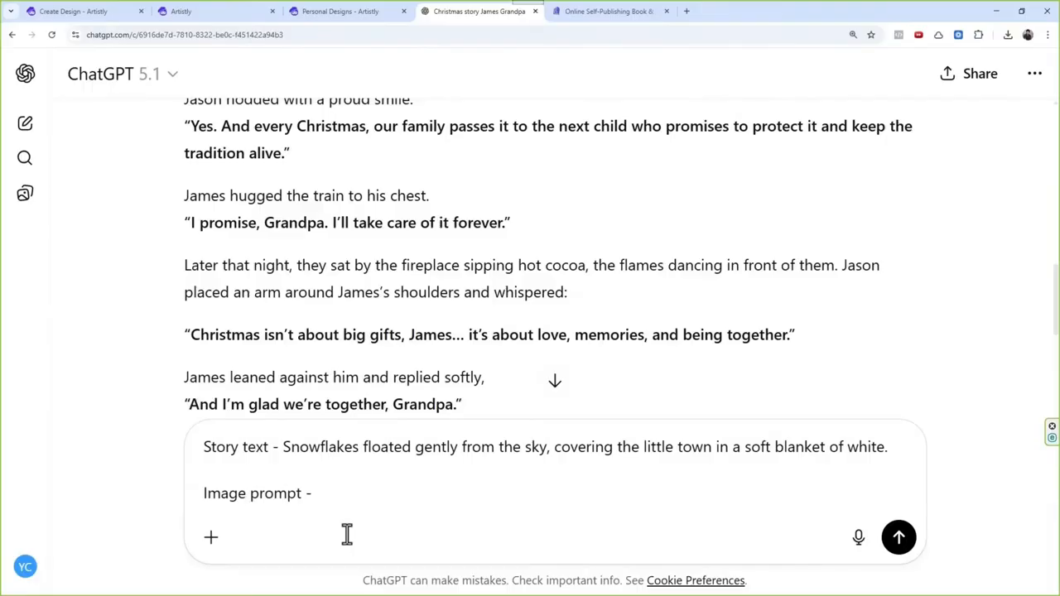
Step: Copy page 1's full design prompt from Artistly and paste it after "Image prompt -" in the ChatGPT message
{"action": "left_click", "coordinate": [370, 11]}
{"action": "scroll", "coordinate": [390, 414], "scroll_direction": "down", "scroll_amount": 1}
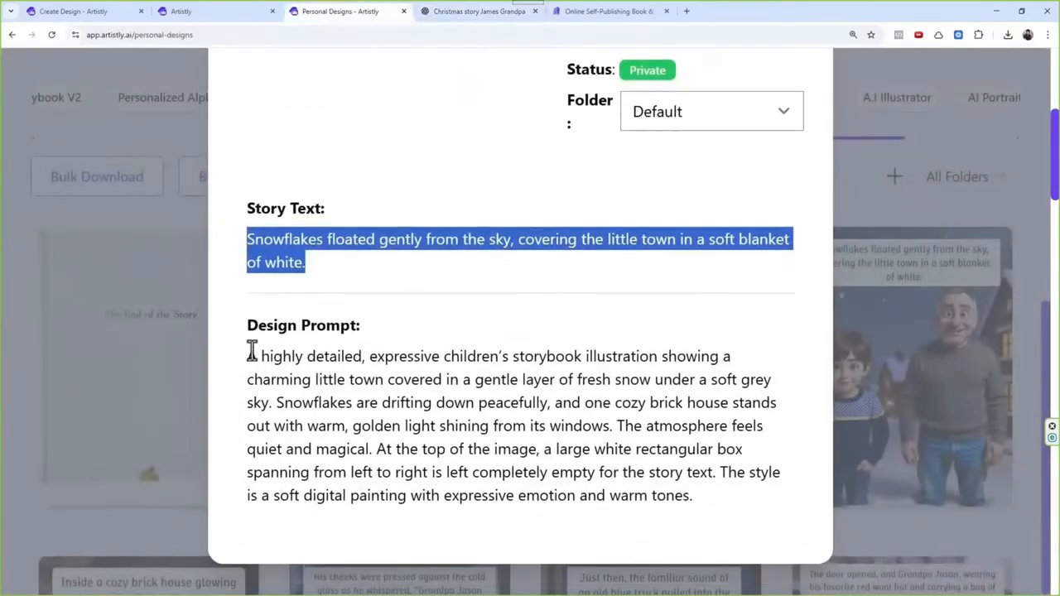
{"action": "left_click_drag", "start_coordinate": [251, 356], "coordinate": [719, 491]}
{"action": "key", "text": "ctrl+c"}
{"action": "left_click", "coordinate": [468, 11]}
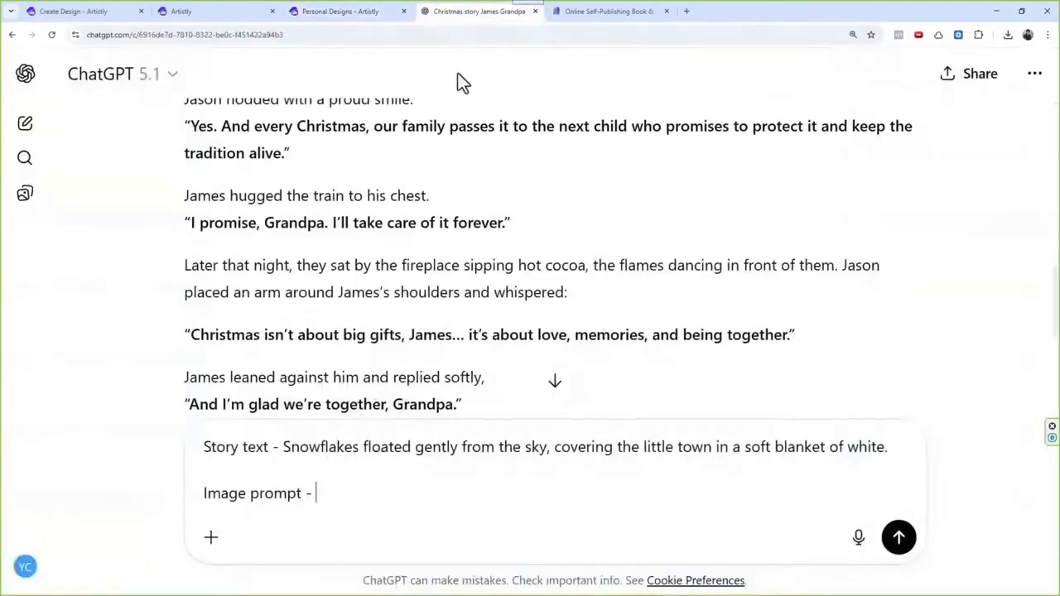
{"action": "key", "text": "ctrl+v"}
{"action": "key", "text": "shift+Return"}
{"action": "key", "text": "shift+Return"}
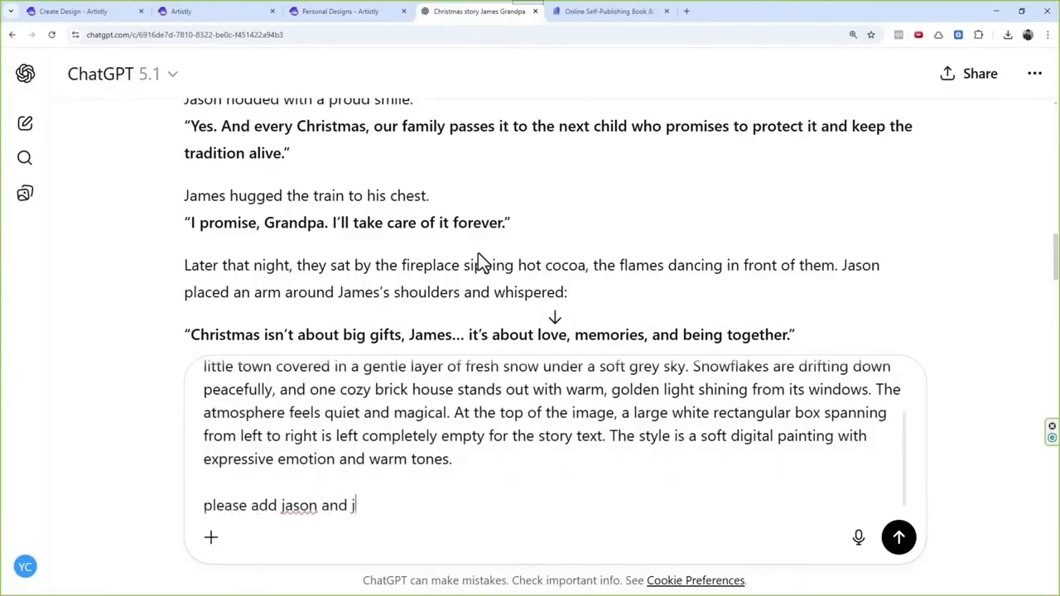
Step: Add the request "please add jason and james in the prompt" and send the message
{"action": "type", "text": "please add jason and james in the promp"}
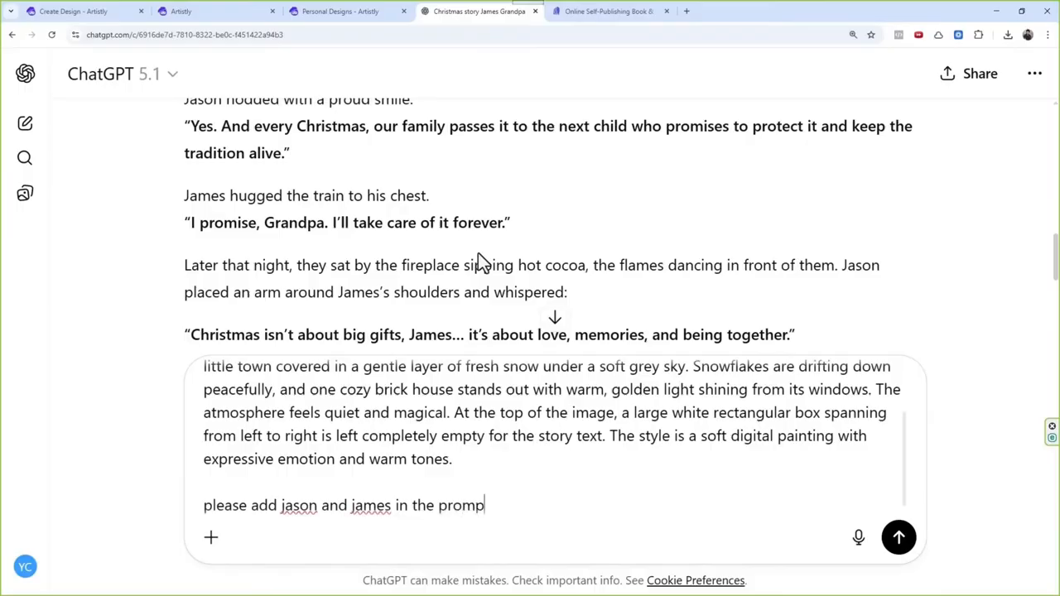
{"action": "type", "text": "t"}
{"action": "key", "text": "Return"}
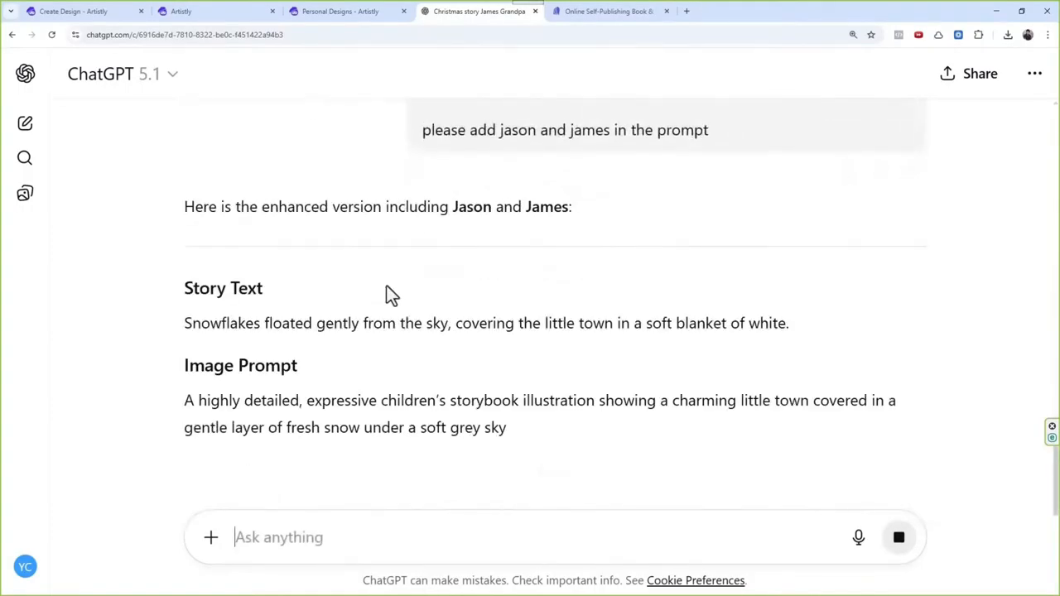
Step: Review the enhanced image prompt and send the follow-up "please do not include what they are wearing just want their names"
{"action": "scroll", "coordinate": [356, 265], "scroll_direction": "down", "scroll_amount": 1}
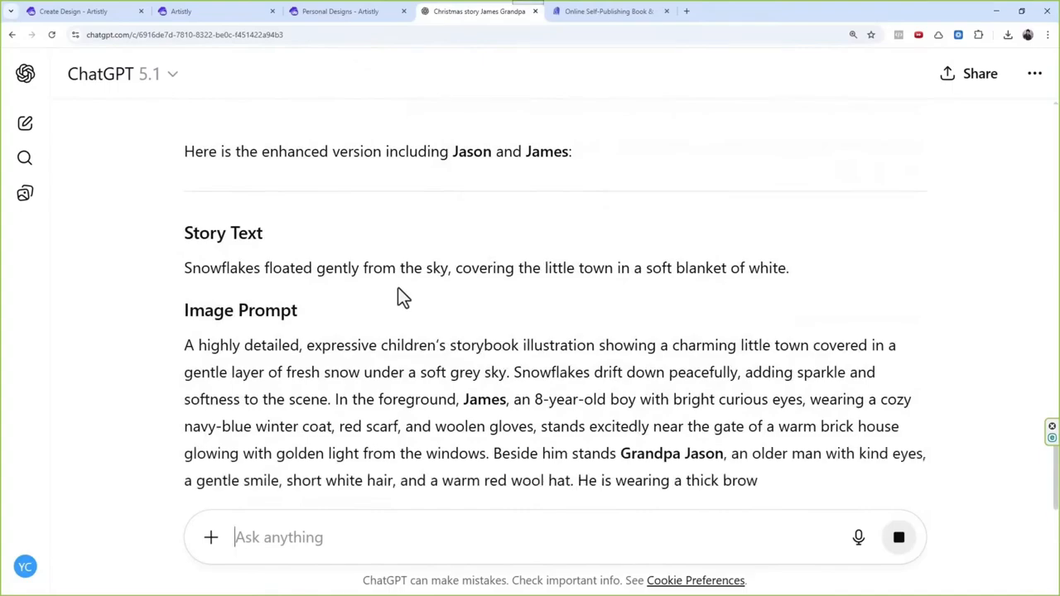
{"action": "left_click_drag", "start_coordinate": [279, 427], "coordinate": [399, 426]}
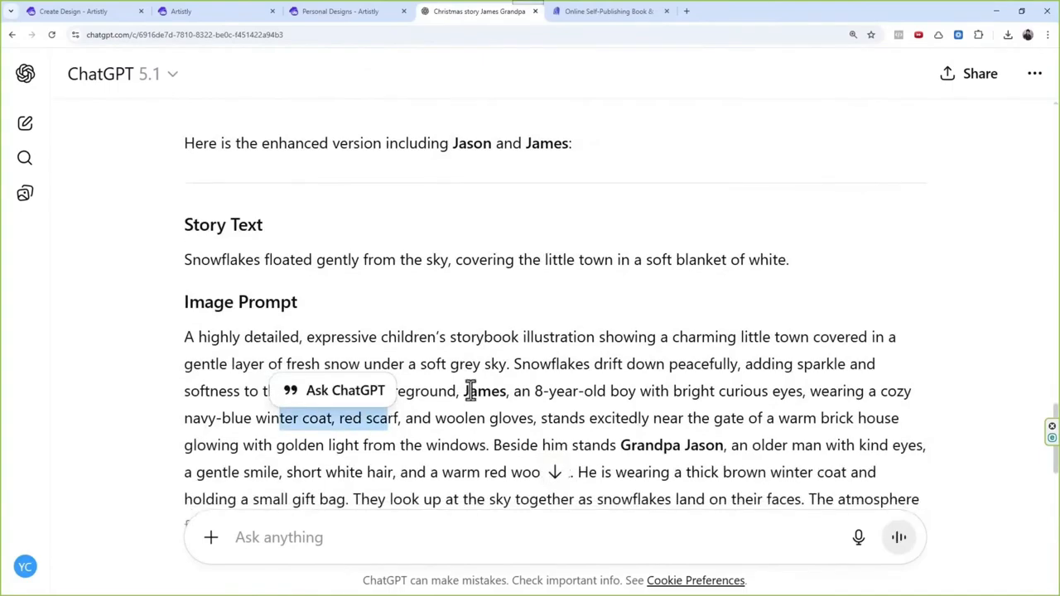
{"action": "scroll", "coordinate": [453, 520], "scroll_direction": "down", "scroll_amount": 3}
{"action": "left_click", "coordinate": [439, 534]}
{"action": "scroll", "coordinate": [470, 425], "scroll_direction": "up", "scroll_amount": 1}
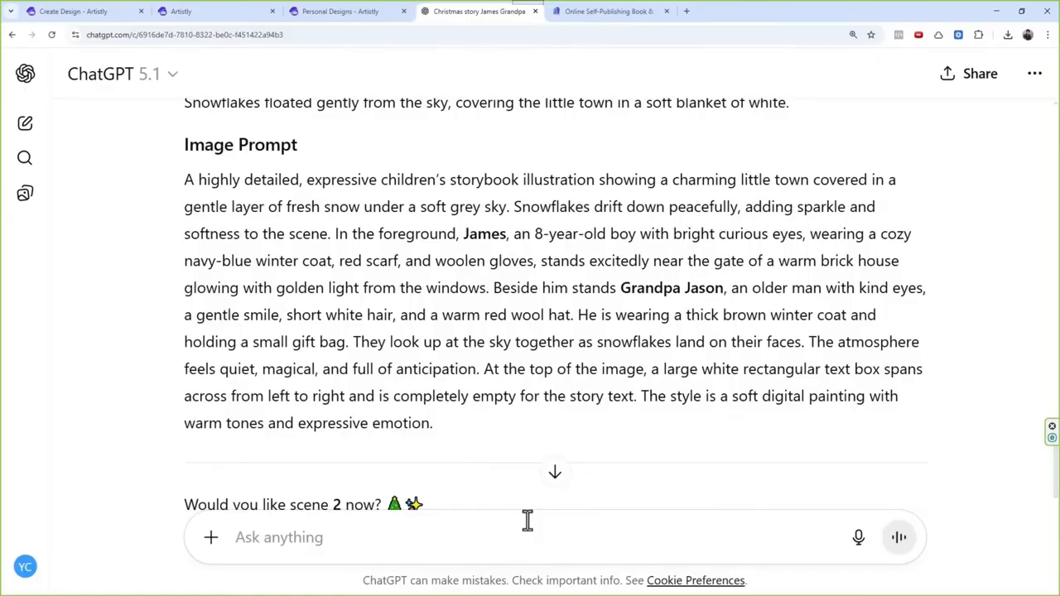
{"action": "type", "text": "ple"}
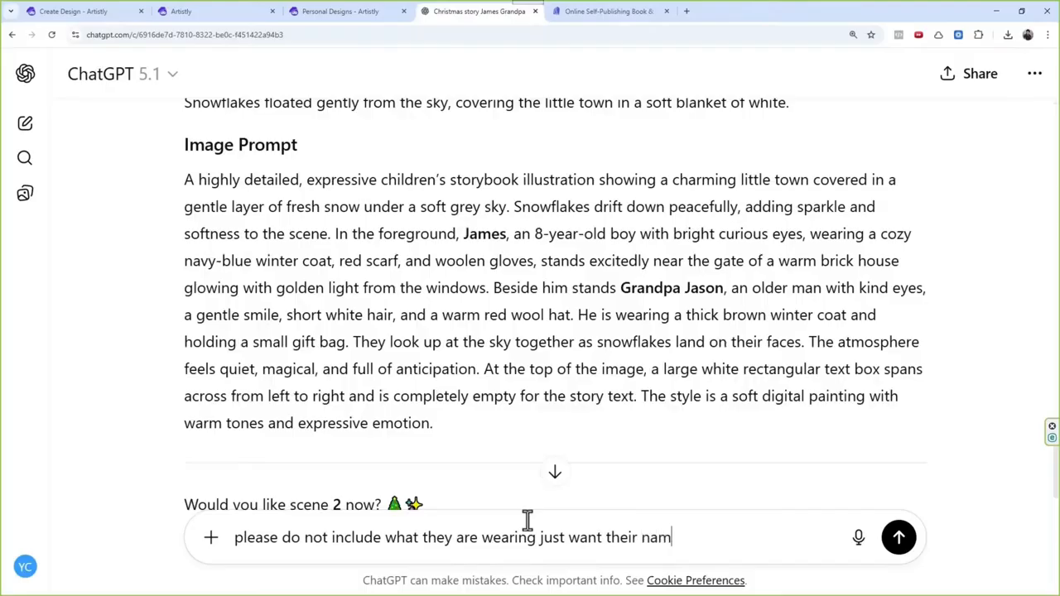
{"action": "key", "text": "Return"}
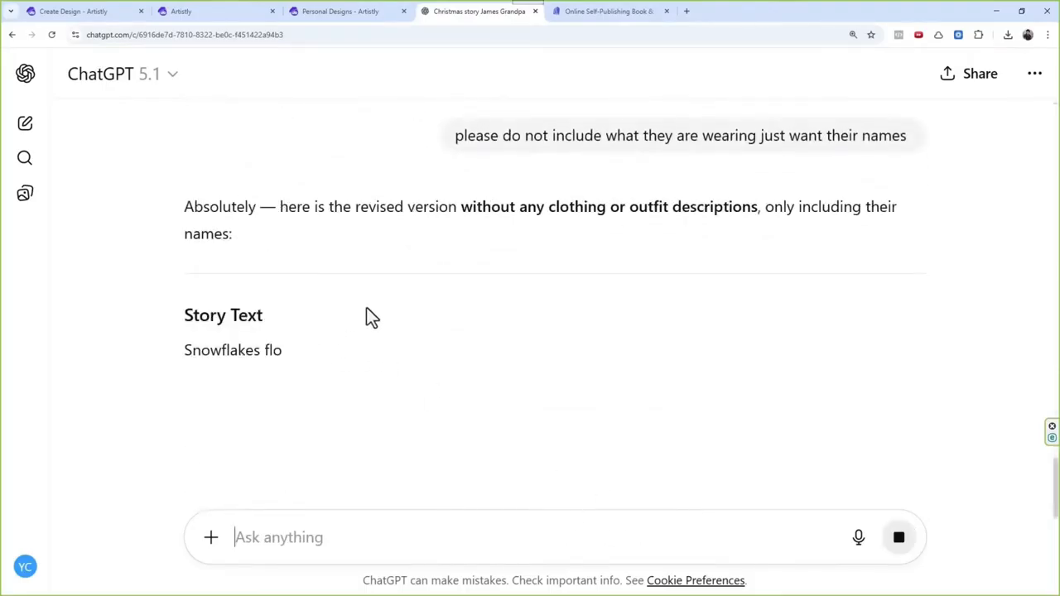
Step: Copy the full revised image prompt without clothing descriptions from the ChatGPT reply
{"action": "scroll", "coordinate": [395, 243], "scroll_direction": "down", "scroll_amount": 1}
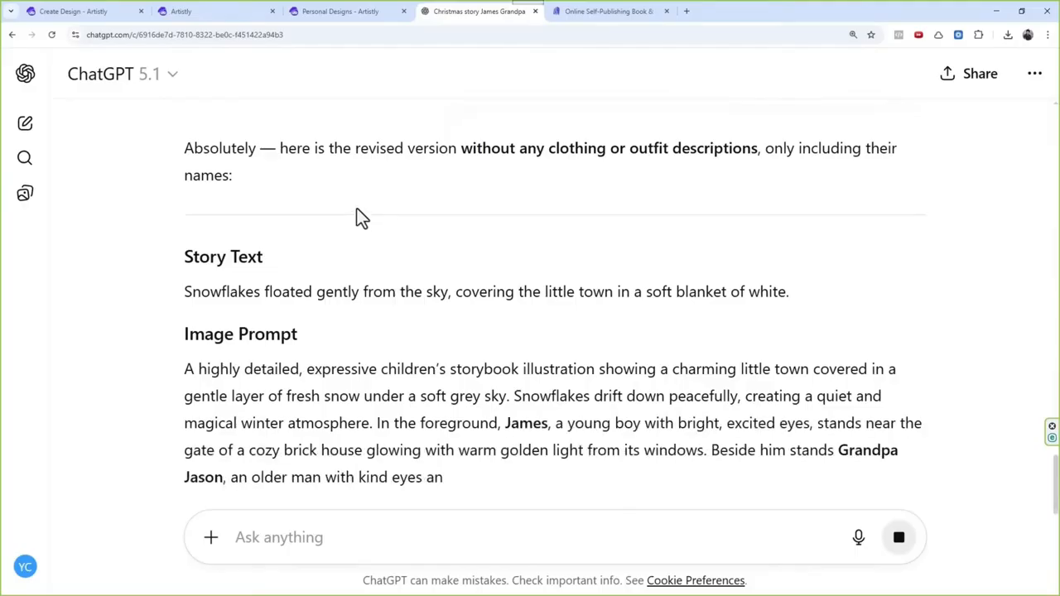
{"action": "scroll", "coordinate": [497, 325], "scroll_direction": "down", "scroll_amount": 2}
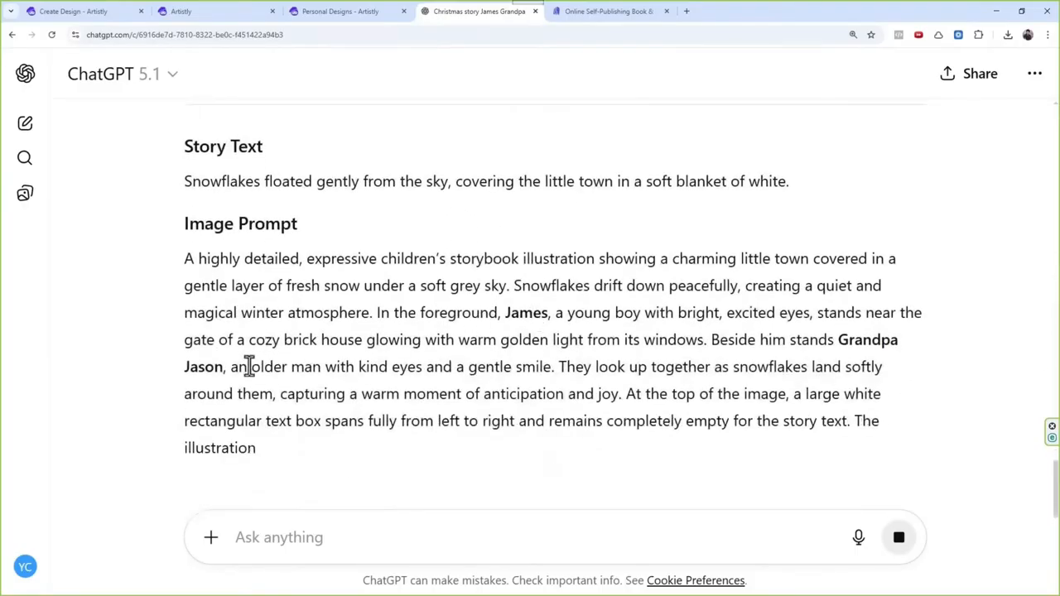
{"action": "left_click_drag", "start_coordinate": [184, 265], "coordinate": [753, 440]}
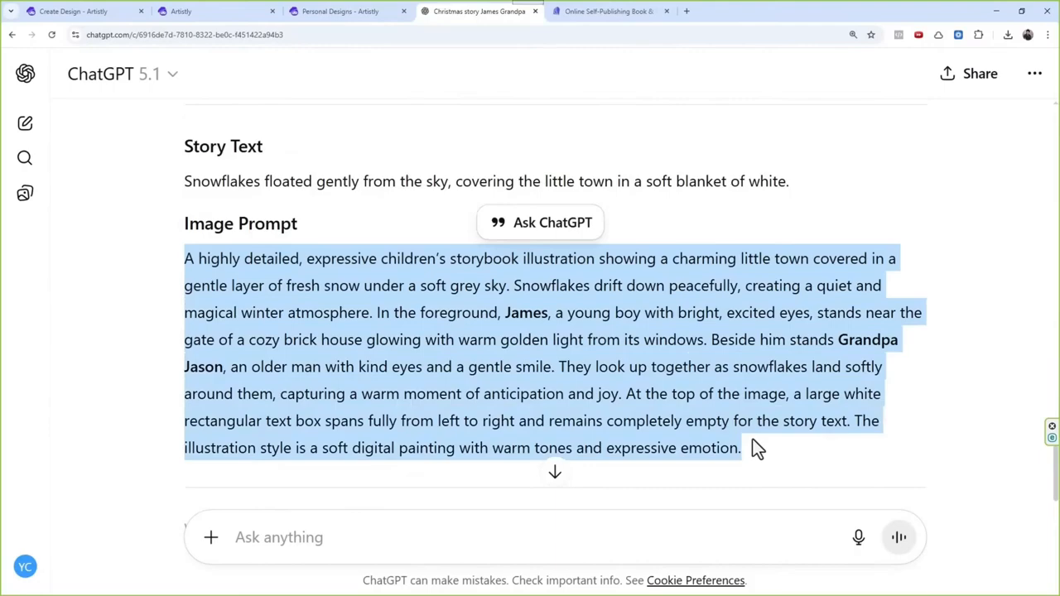
Step: Return to Artistly's personal designs, close the page 1 details, and duplicate that browser tab
{"action": "left_click", "coordinate": [205, 15]}
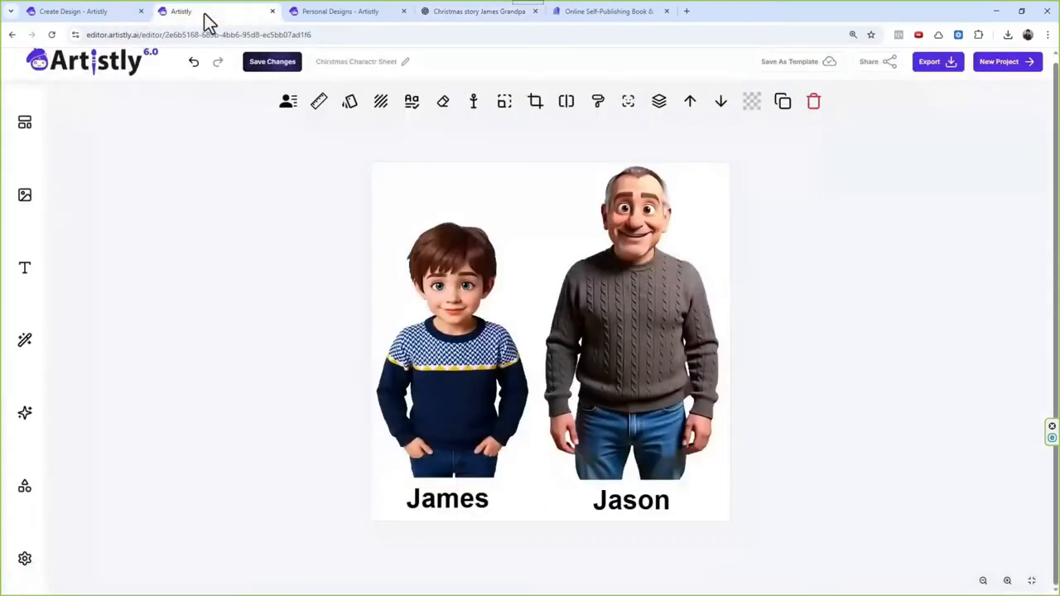
{"action": "left_click", "coordinate": [318, 24]}
{"action": "scroll", "coordinate": [414, 236], "scroll_direction": "up", "scroll_amount": 5}
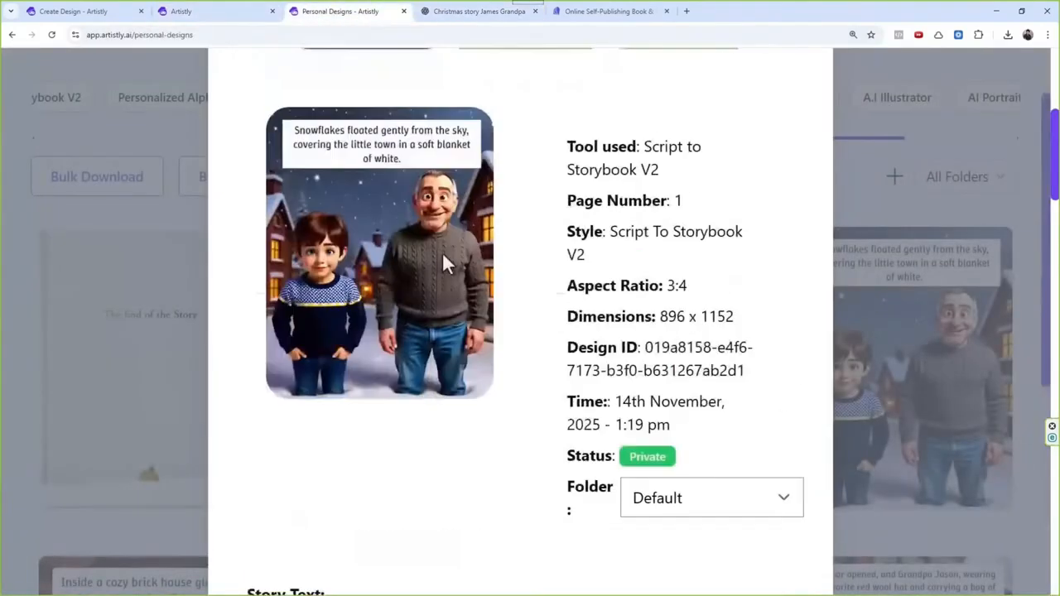
{"action": "left_click", "coordinate": [814, 99]}
{"action": "right_click", "coordinate": [362, 18]}
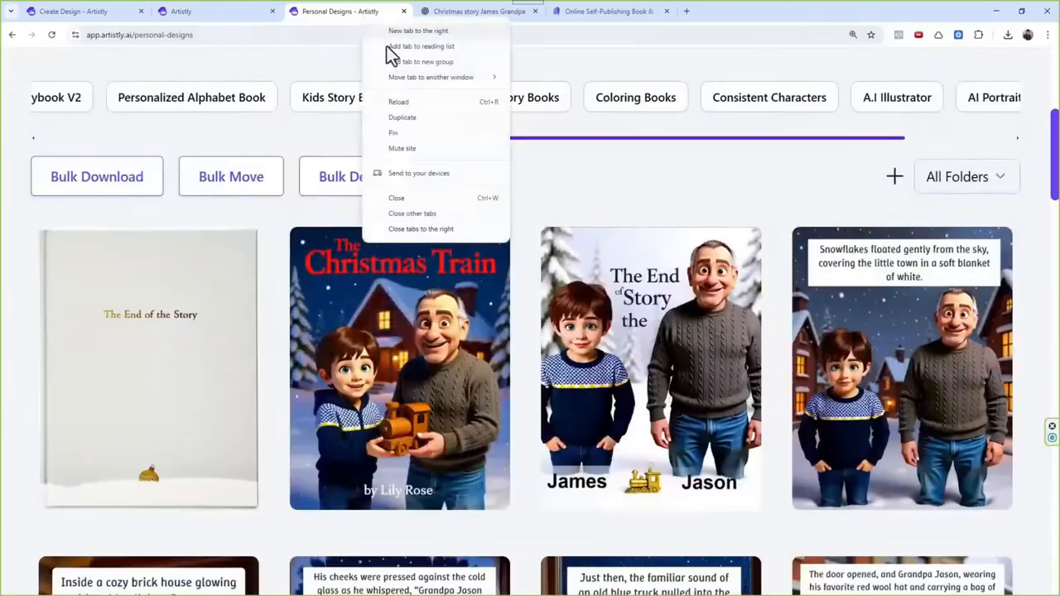
{"action": "left_click", "coordinate": [393, 118]}
{"action": "left_click", "coordinate": [364, 15]}
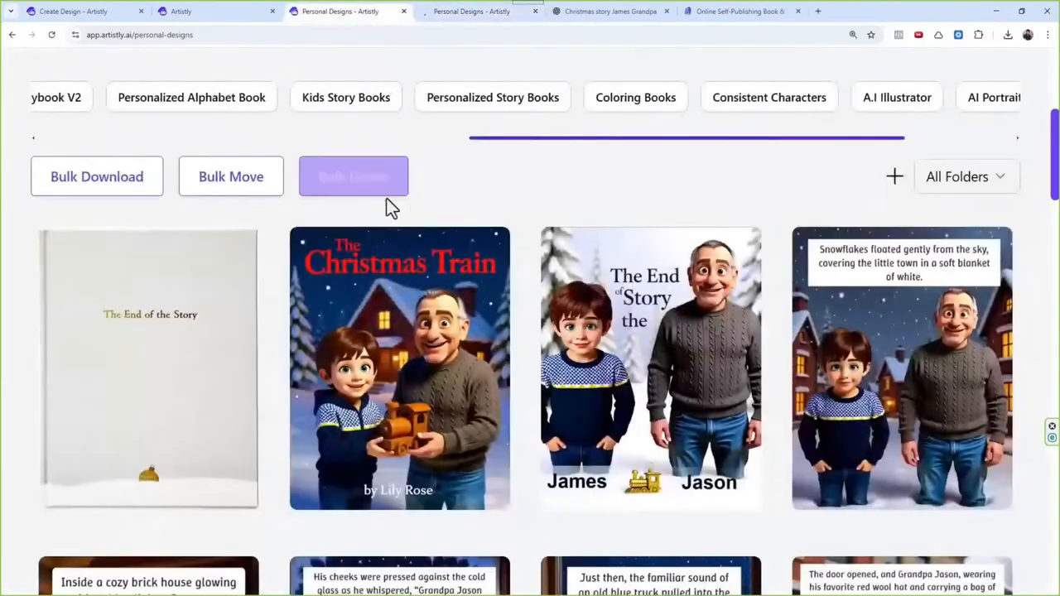
Step: Open the AI Design Assistants category selection in the original personal designs tab
{"action": "scroll", "coordinate": [439, 224], "scroll_direction": "up", "scroll_amount": 3}
{"action": "left_click_drag", "start_coordinate": [510, 303], "coordinate": [301, 315]}
{"action": "scroll", "coordinate": [431, 220], "scroll_direction": "up", "scroll_amount": 3}
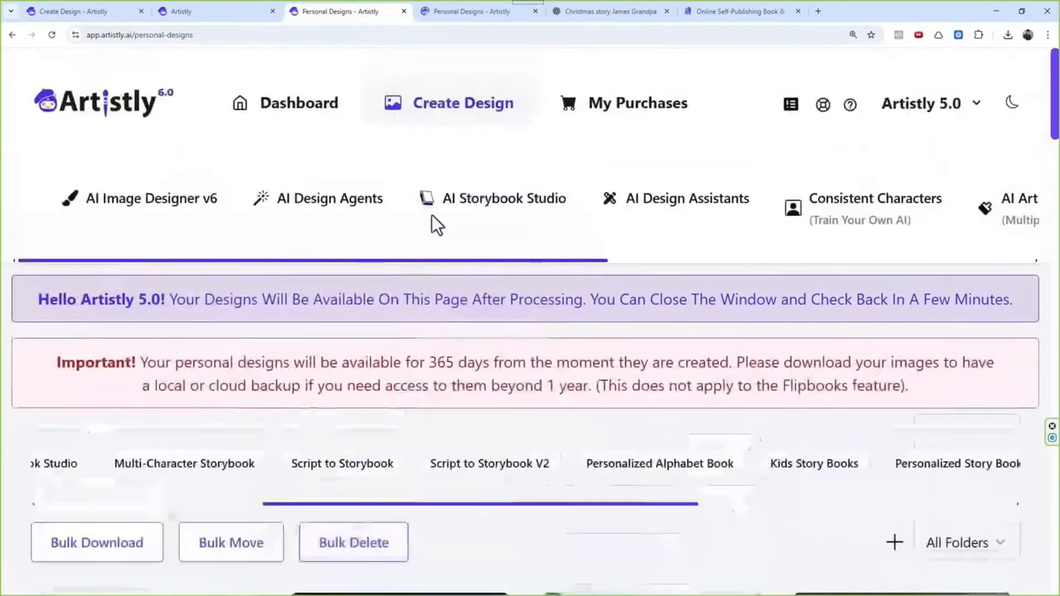
{"action": "left_click", "coordinate": [692, 219]}
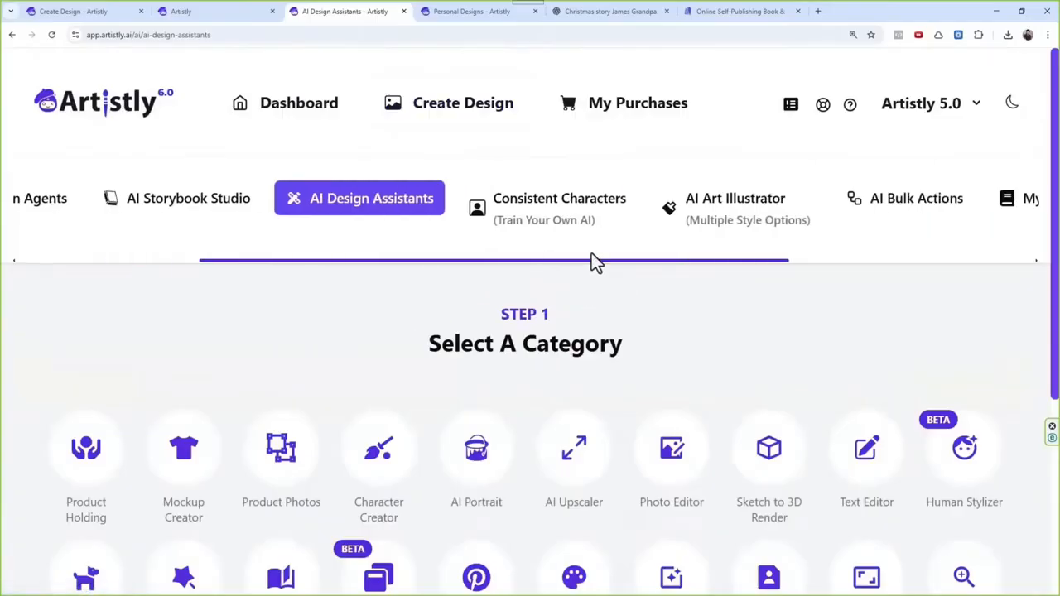
Step: Open the Storybook Illustrator assistant and set its character source to Image with Text
{"action": "scroll", "coordinate": [583, 376], "scroll_direction": "down", "scroll_amount": 2}
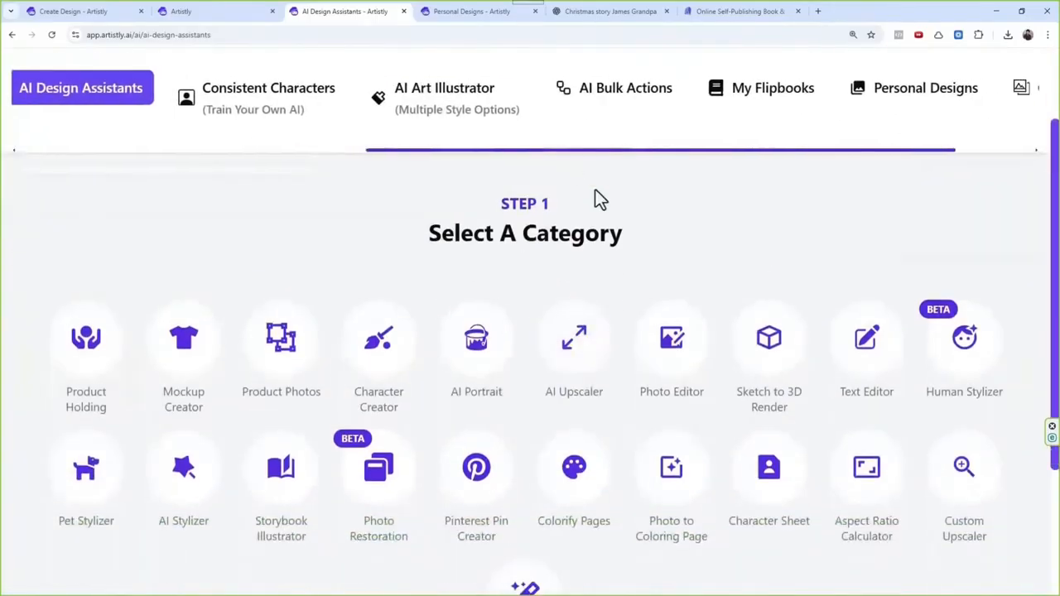
{"action": "left_click_drag", "start_coordinate": [575, 159], "coordinate": [282, 174]}
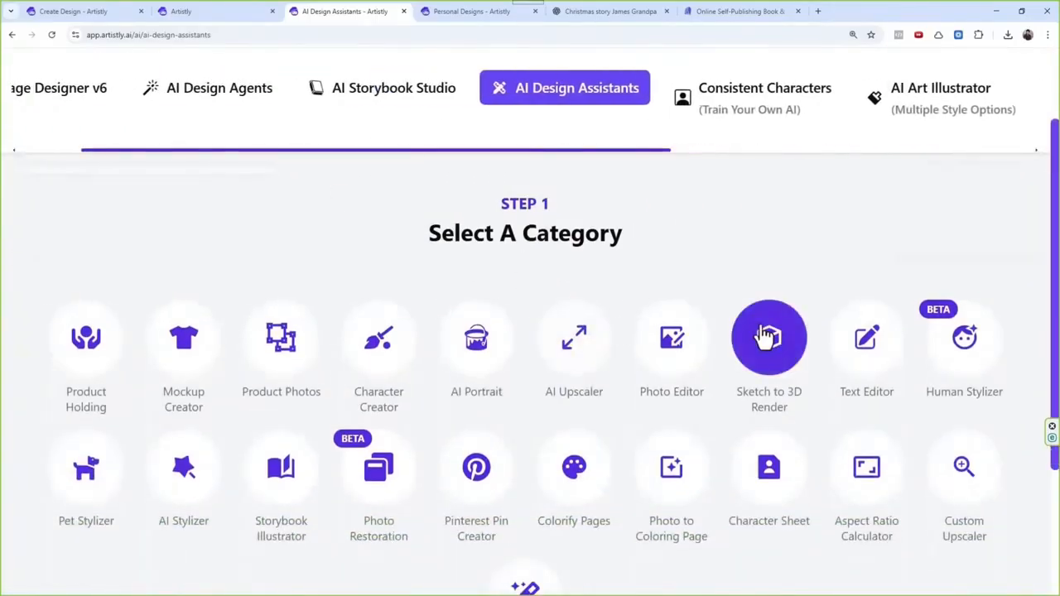
{"action": "left_click", "coordinate": [277, 464]}
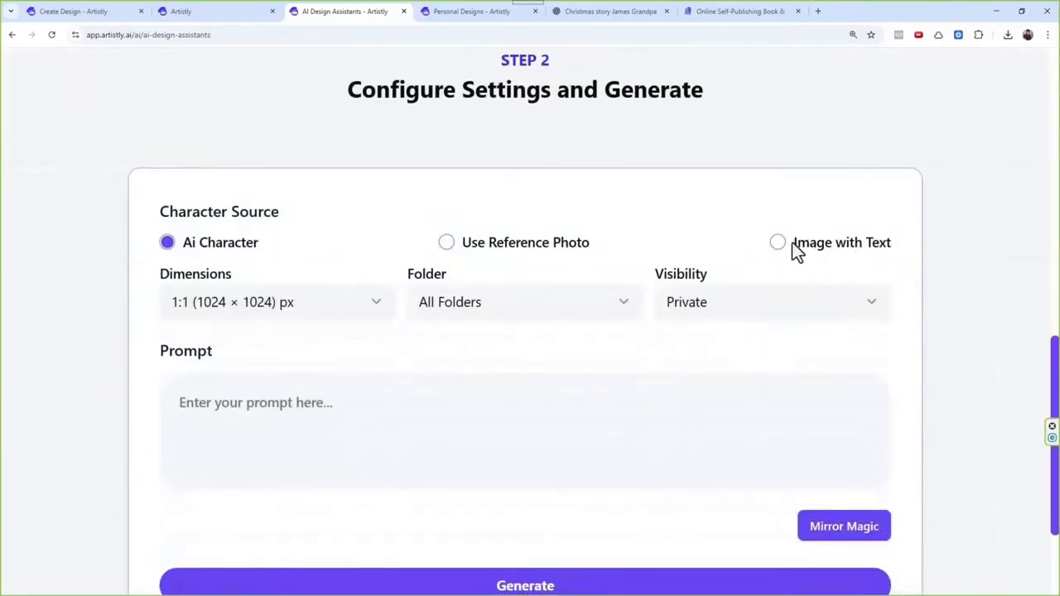
{"action": "left_click", "coordinate": [779, 243]}
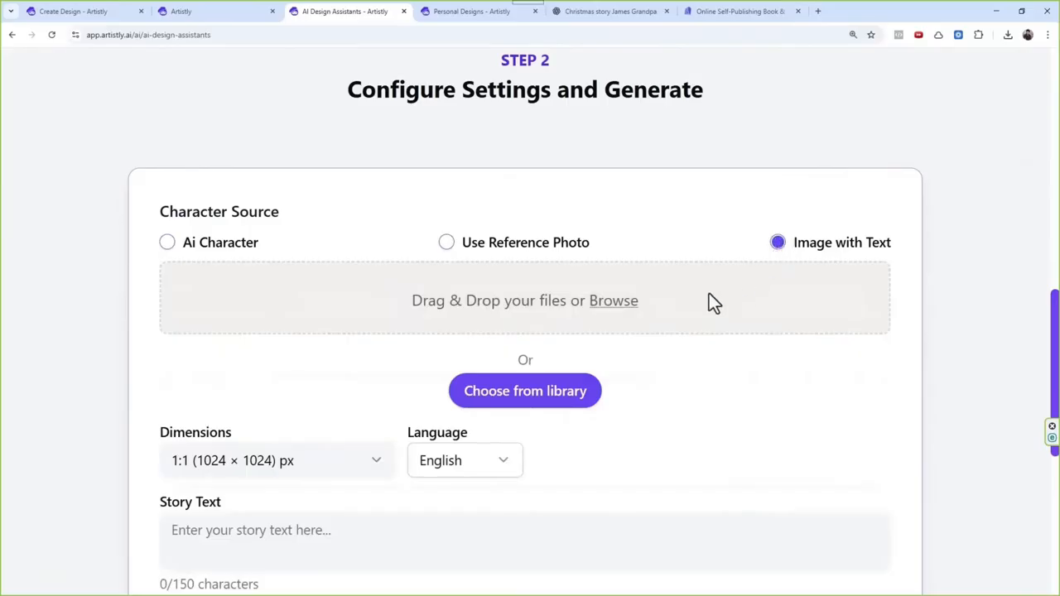
Step: Set the story page's dimensions to 3:4 (896 × 1152) px
{"action": "scroll", "coordinate": [642, 313], "scroll_direction": "down", "scroll_amount": 2}
{"action": "scroll", "coordinate": [635, 307], "scroll_direction": "down", "scroll_amount": 1}
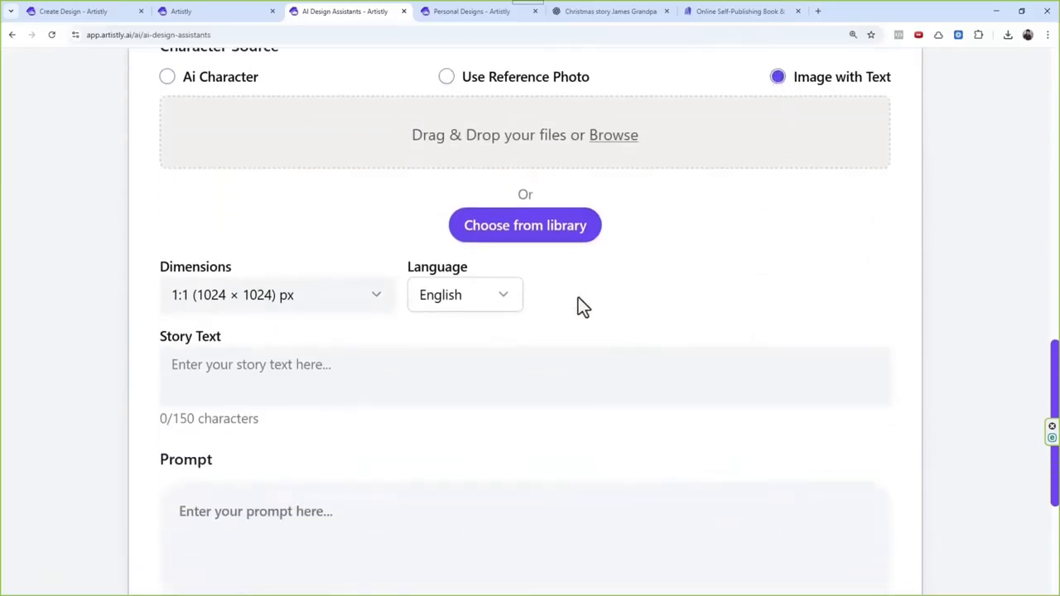
{"action": "scroll", "coordinate": [588, 257], "scroll_direction": "down", "scroll_amount": 1}
{"action": "scroll", "coordinate": [568, 307], "scroll_direction": "up", "scroll_amount": 1}
{"action": "scroll", "coordinate": [539, 255], "scroll_direction": "down", "scroll_amount": 1}
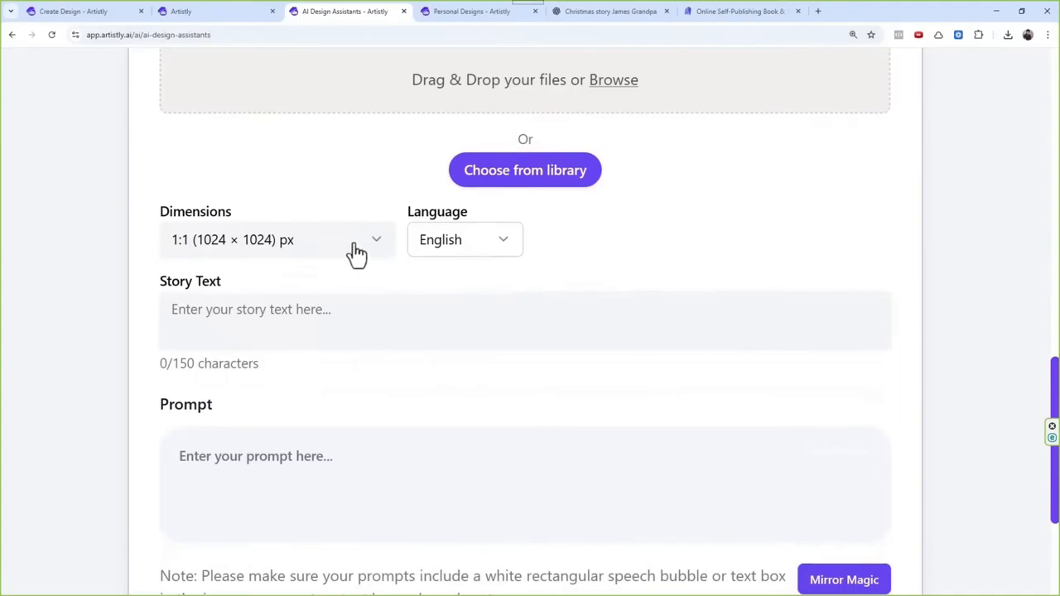
{"action": "left_click", "coordinate": [352, 246]}
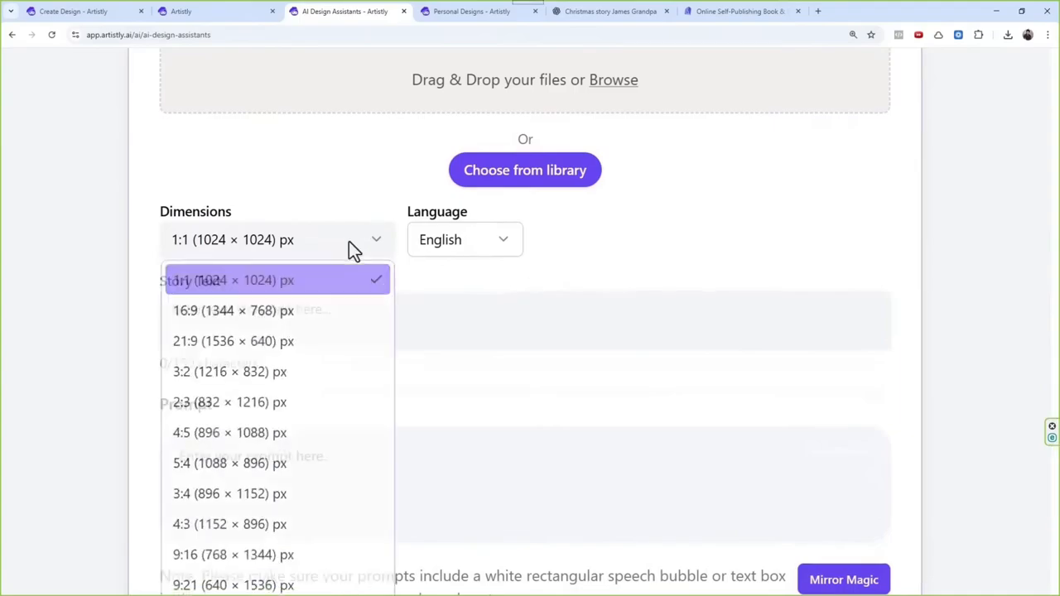
{"action": "left_click", "coordinate": [229, 497]}
Step: Paste the revised image prompt and check it for the white rectangular text box required by the form's note
{"action": "left_click", "coordinate": [262, 476]}
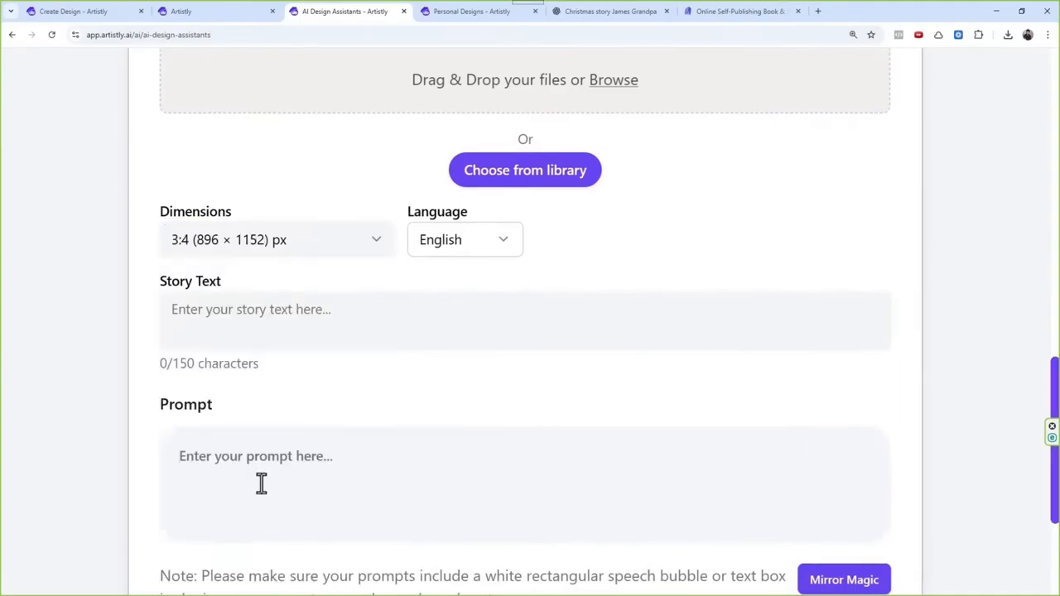
{"action": "key", "text": "ctrl+v"}
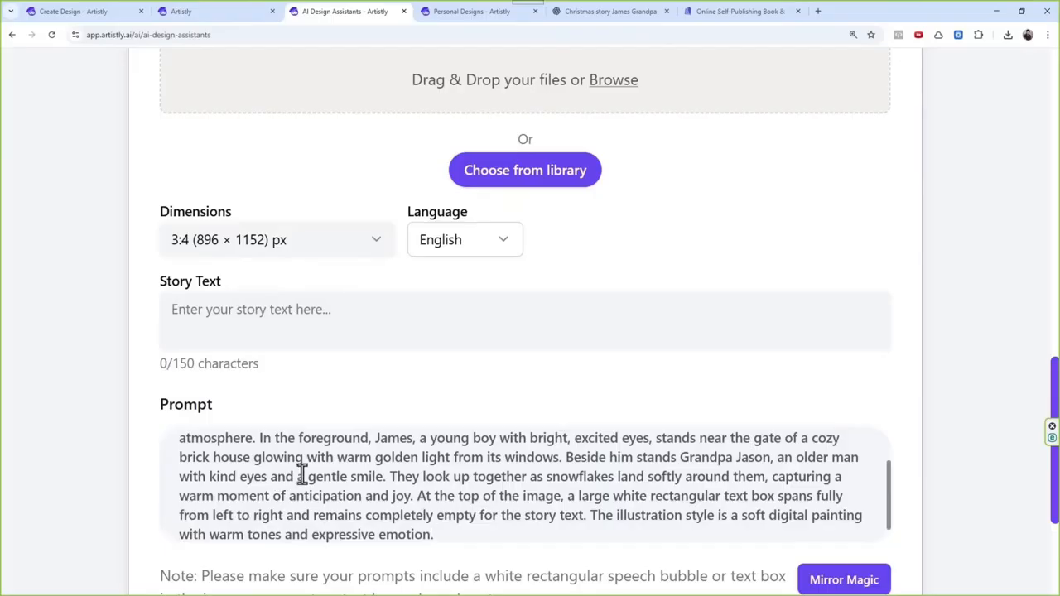
{"action": "scroll", "coordinate": [414, 447], "scroll_direction": "down", "scroll_amount": 3}
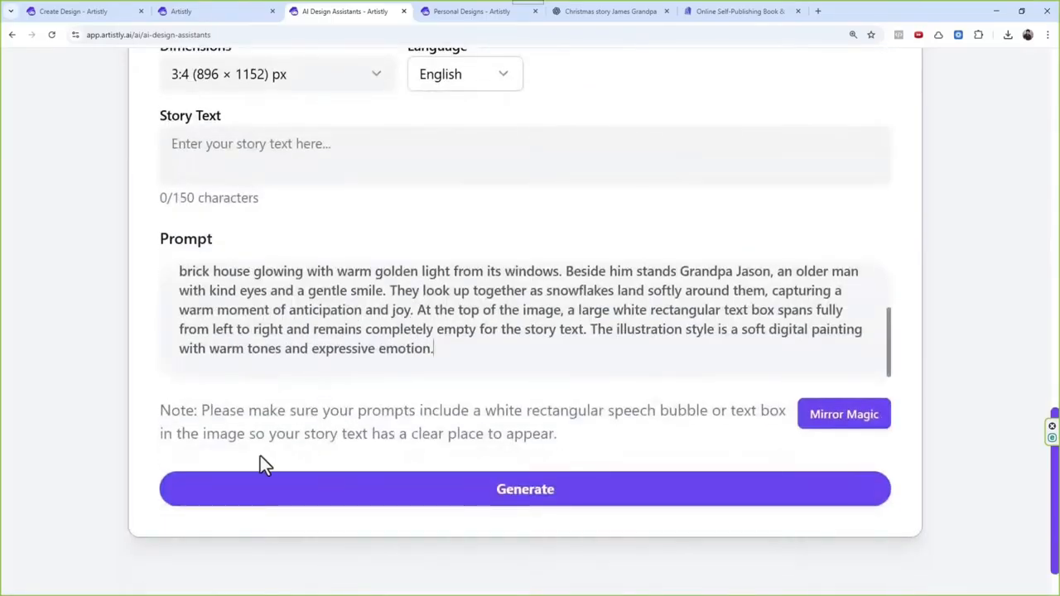
{"action": "left_click_drag", "start_coordinate": [214, 415], "coordinate": [400, 414]}
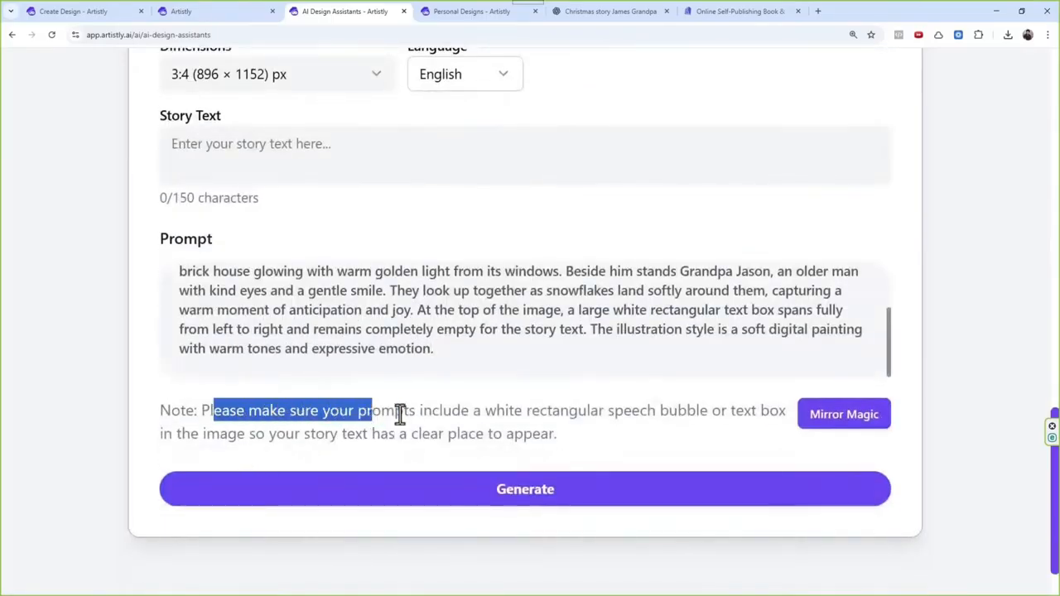
{"action": "left_click", "coordinate": [400, 415]}
{"action": "left_click_drag", "start_coordinate": [473, 410], "coordinate": [582, 433]}
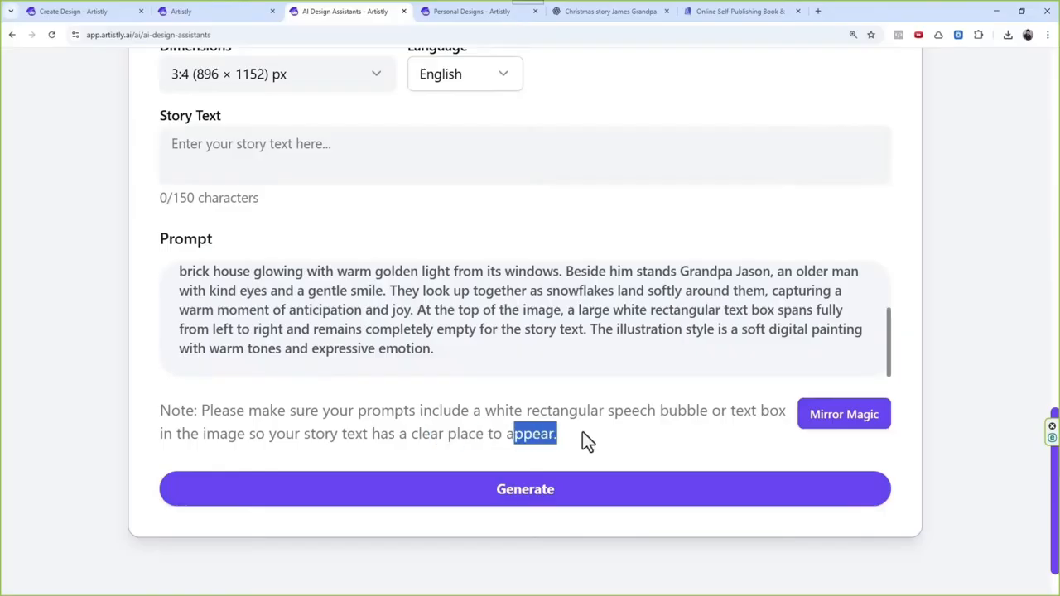
{"action": "left_click_drag", "start_coordinate": [569, 310], "coordinate": [825, 315]}
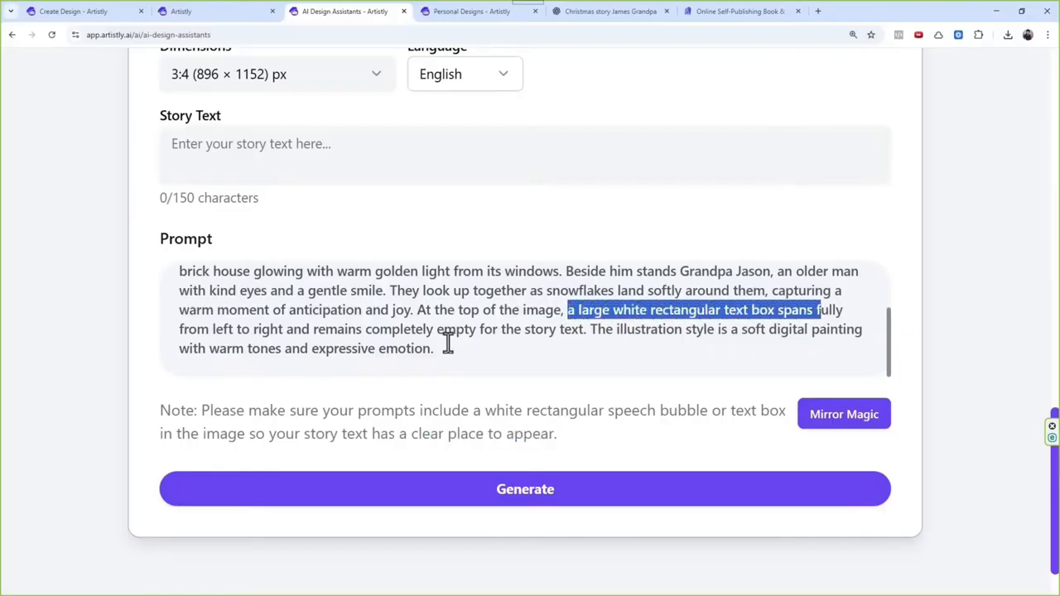
{"action": "scroll", "coordinate": [422, 327], "scroll_direction": "up", "scroll_amount": 3}
Step: Copy the story text of page 1 from its details in the duplicated personal designs tab
{"action": "left_click", "coordinate": [479, 33]}
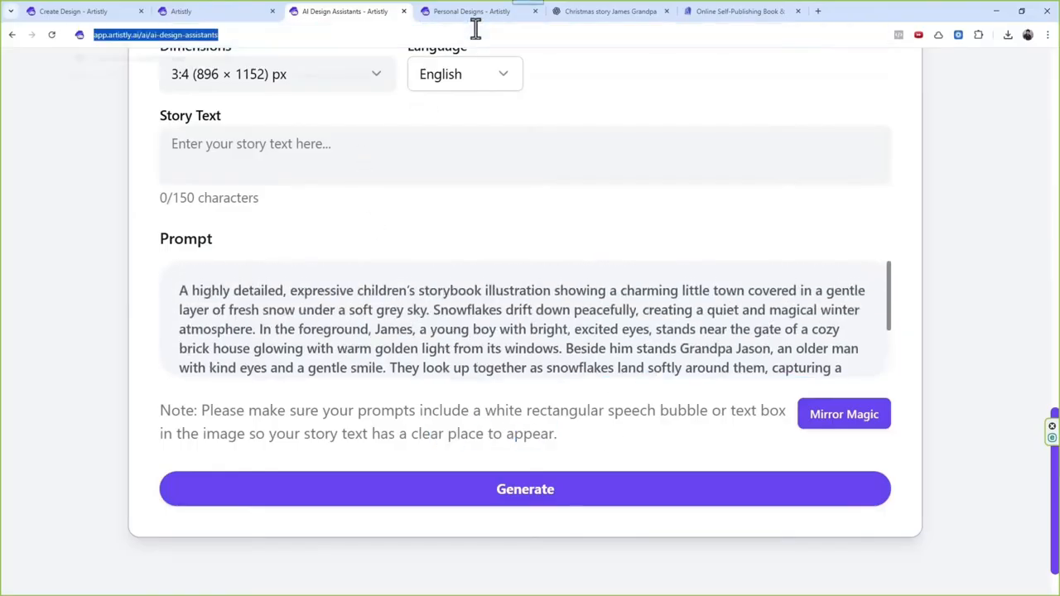
{"action": "left_click", "coordinate": [475, 15]}
{"action": "mouse_move", "coordinate": [845, 345]}
{"action": "left_click", "coordinate": [860, 372]}
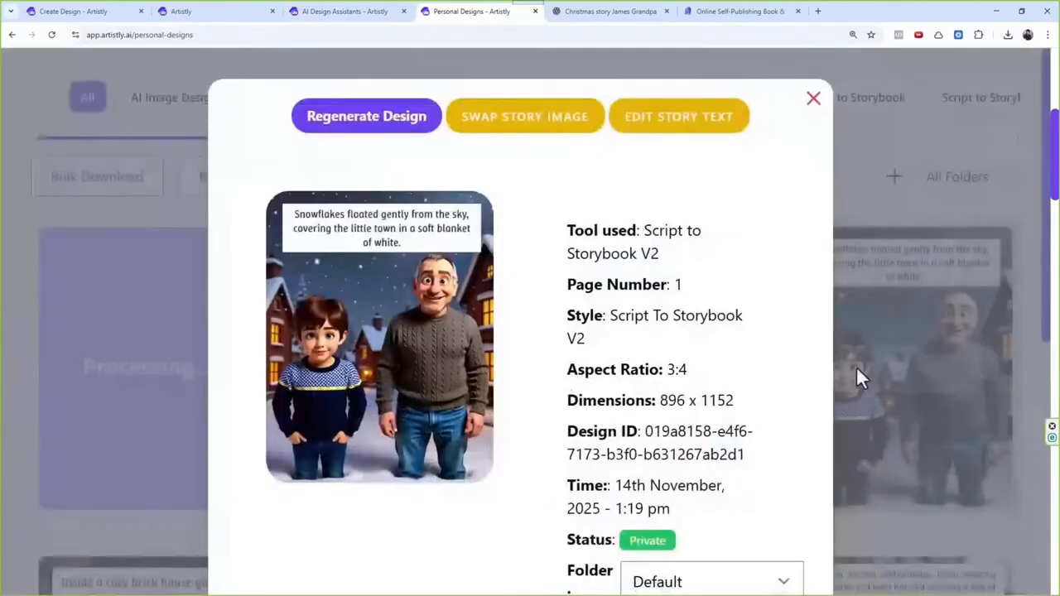
{"action": "scroll", "coordinate": [676, 419], "scroll_direction": "down", "scroll_amount": 4}
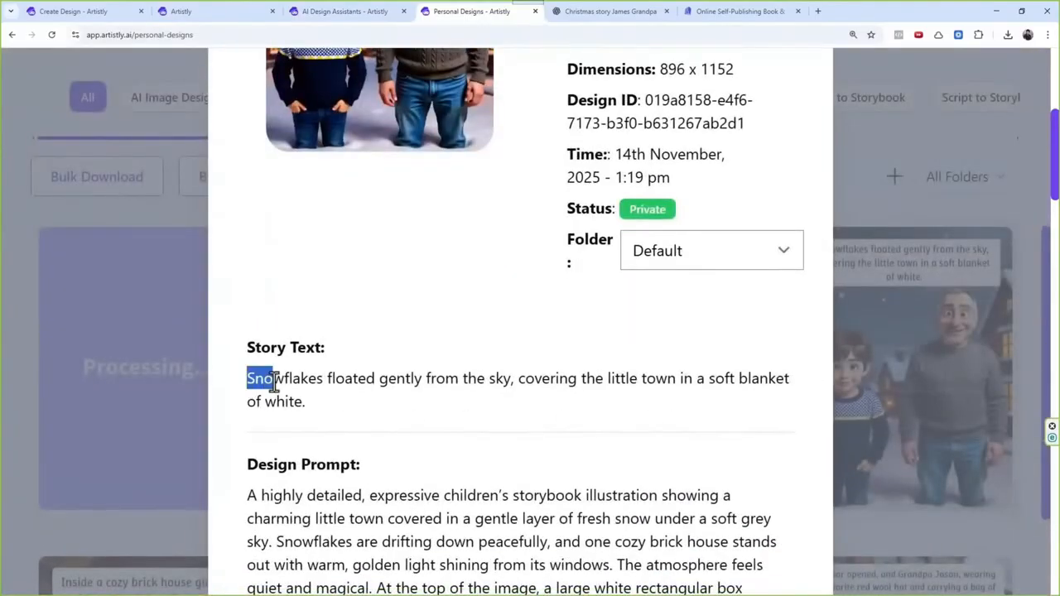
{"action": "left_click_drag", "start_coordinate": [273, 385], "coordinate": [315, 410]}
{"action": "key", "text": "ctrl+c"}
Step: Paste "Snowflakes floated gently from the sky, covering the little town in a soft blanket of white." as the story text and try to generate
{"action": "left_click", "coordinate": [346, 11]}
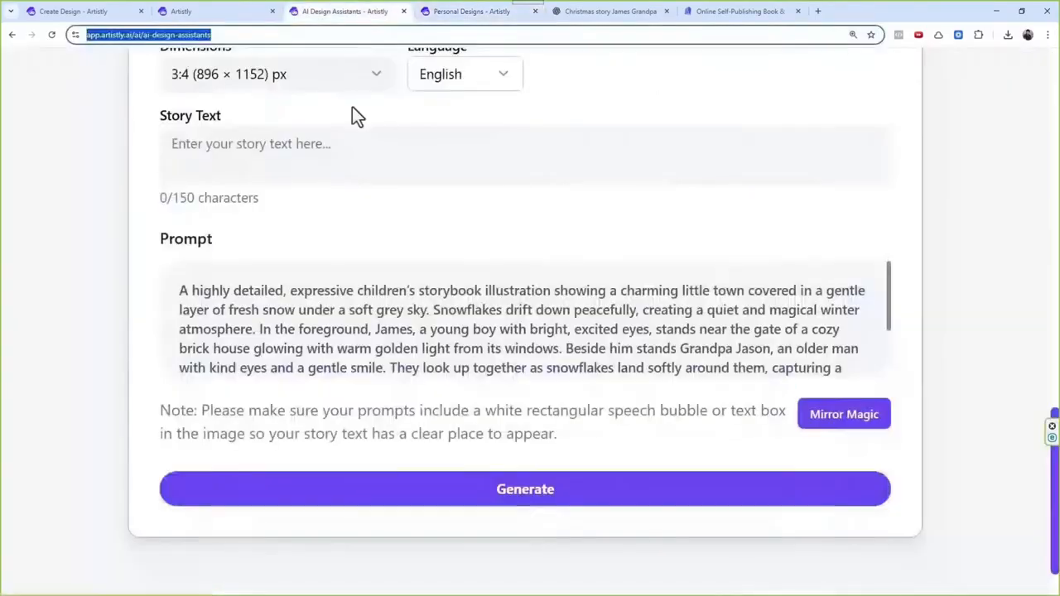
{"action": "left_click", "coordinate": [343, 156]}
{"action": "key", "text": "ctrl+v"}
{"action": "left_click", "coordinate": [535, 497]}
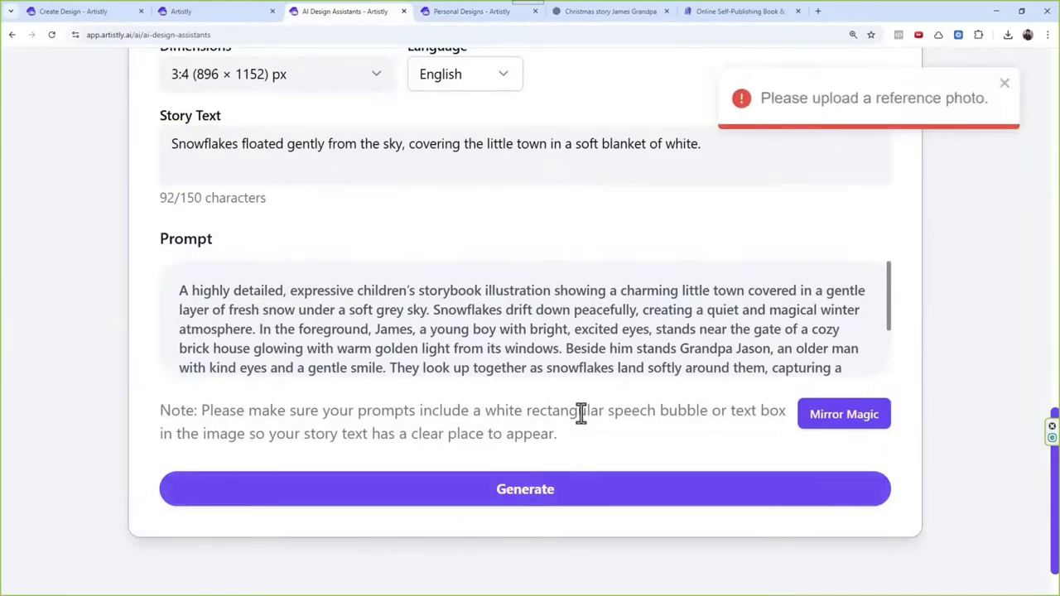
Step: Look through the media library's Uploaded and All Folders images for the character sheet reference
{"action": "scroll", "coordinate": [592, 348], "scroll_direction": "up", "scroll_amount": 2}
{"action": "scroll", "coordinate": [566, 324], "scroll_direction": "up", "scroll_amount": 2}
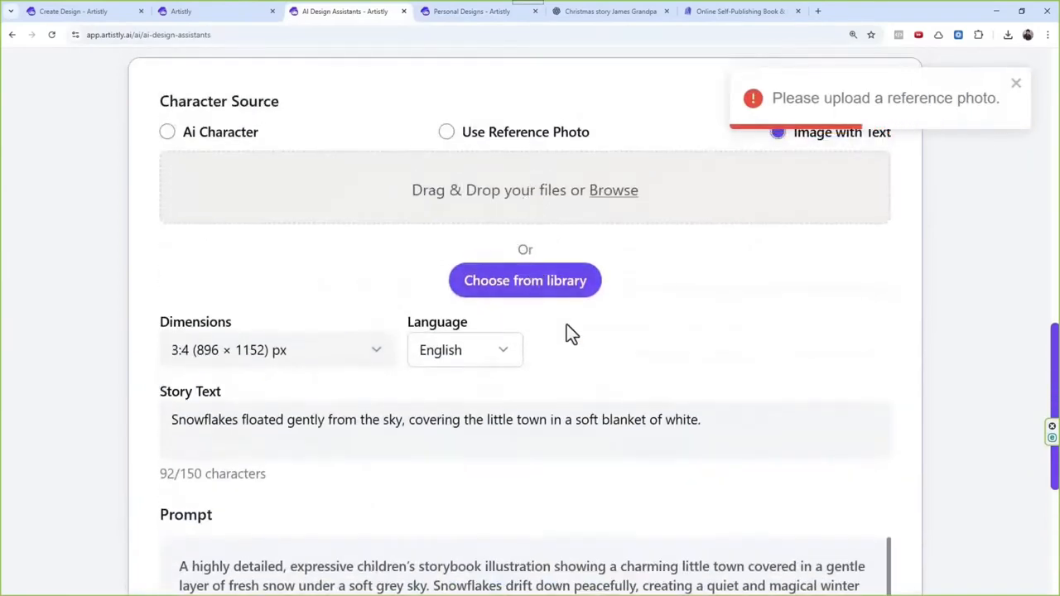
{"action": "left_click", "coordinate": [564, 285]}
{"action": "left_click", "coordinate": [142, 162]}
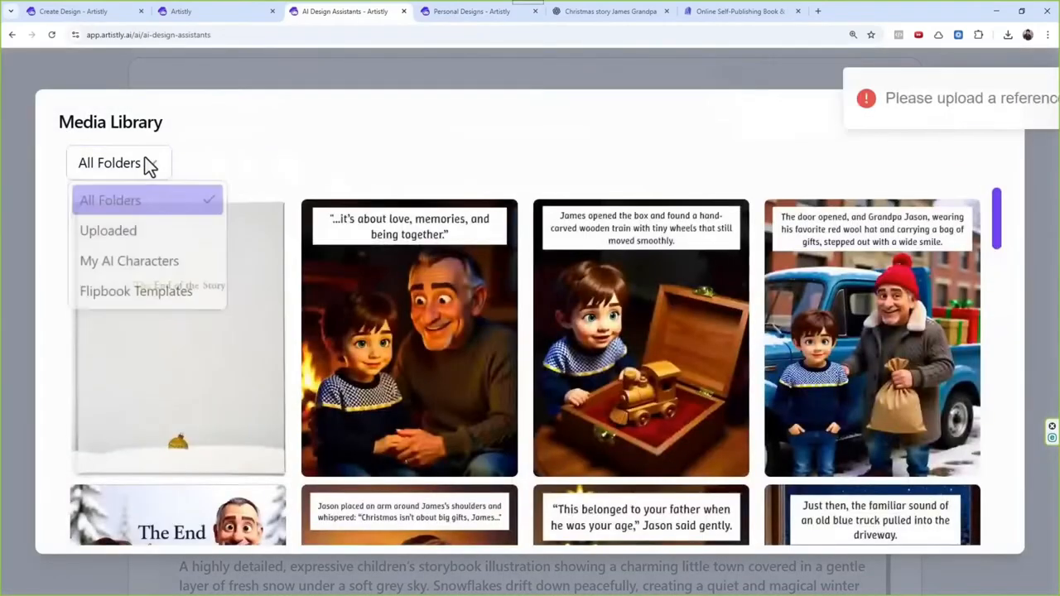
{"action": "left_click", "coordinate": [142, 233]}
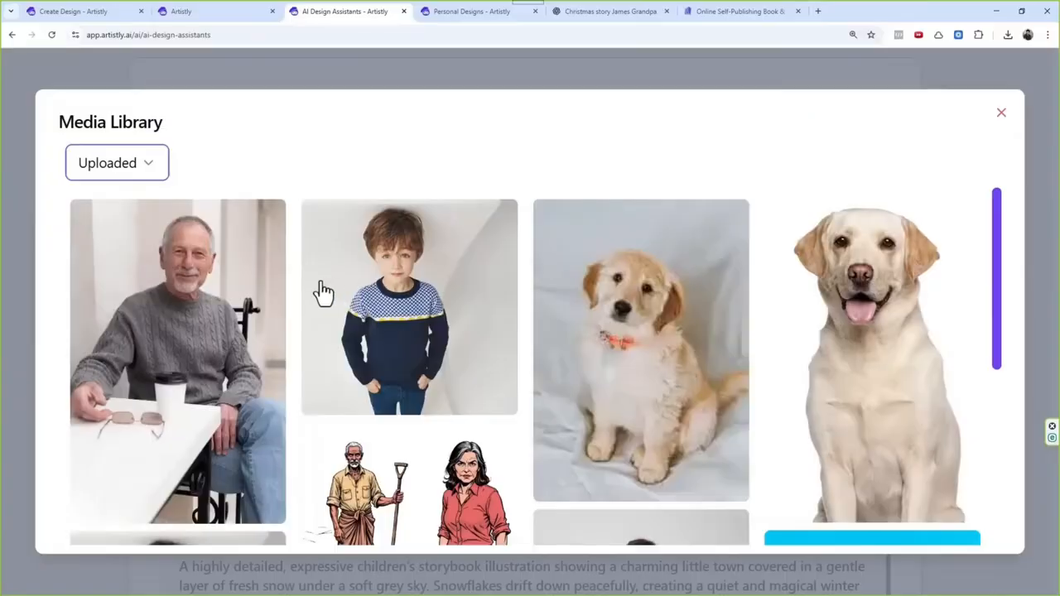
{"action": "left_click", "coordinate": [143, 169]}
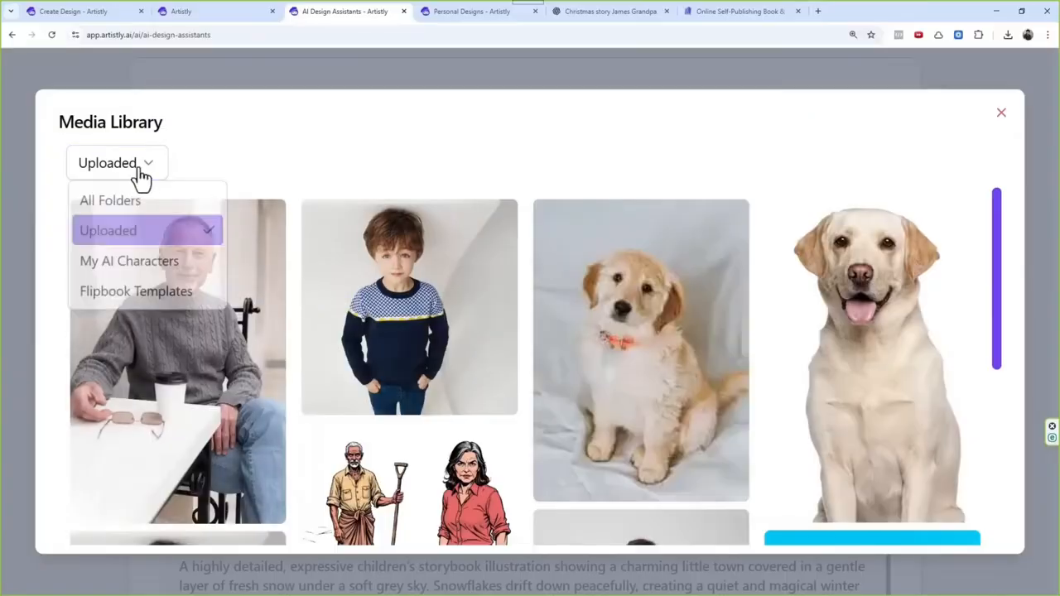
{"action": "left_click", "coordinate": [129, 200]}
{"action": "left_click", "coordinate": [131, 170]}
{"action": "left_click", "coordinate": [130, 230]}
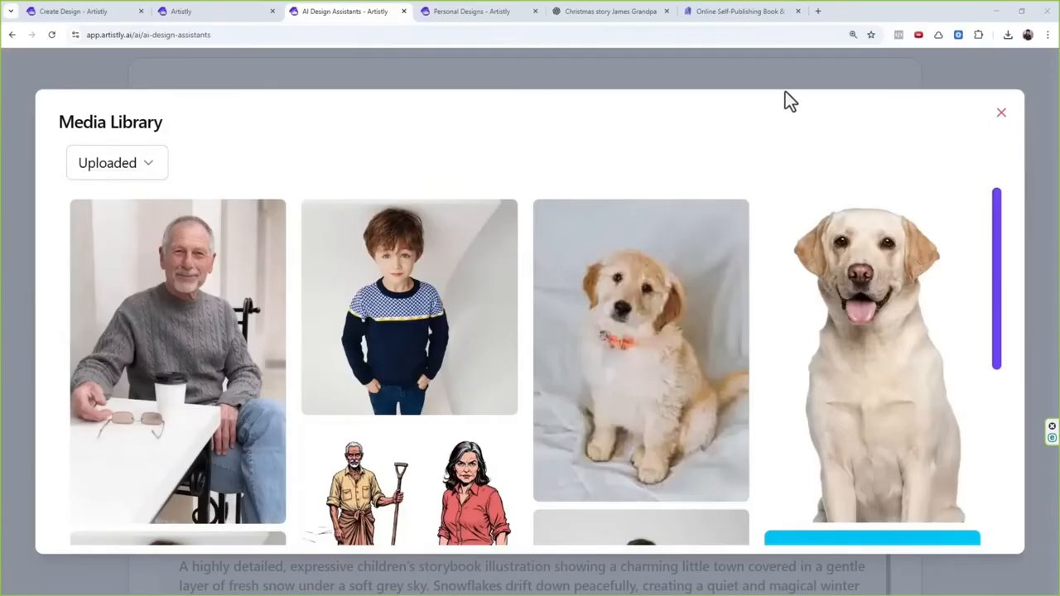
Step: Leave the media library, upload Chirstmas Charactr Sheet.jpg as the reference image, and generate the new page 1
{"action": "left_click", "coordinate": [1003, 114]}
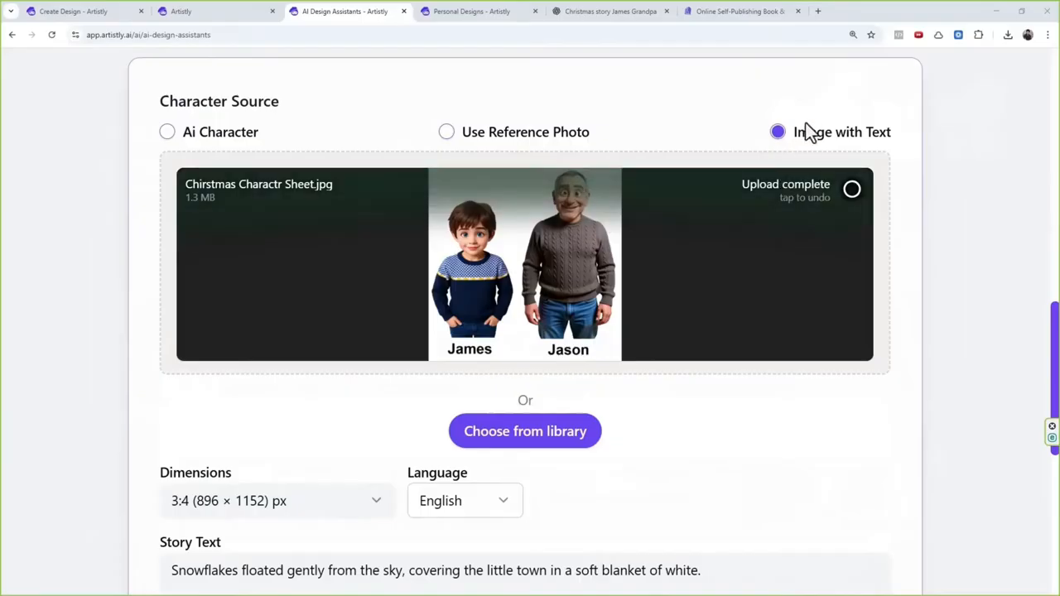
{"action": "scroll", "coordinate": [384, 481], "scroll_direction": "down", "scroll_amount": 2}
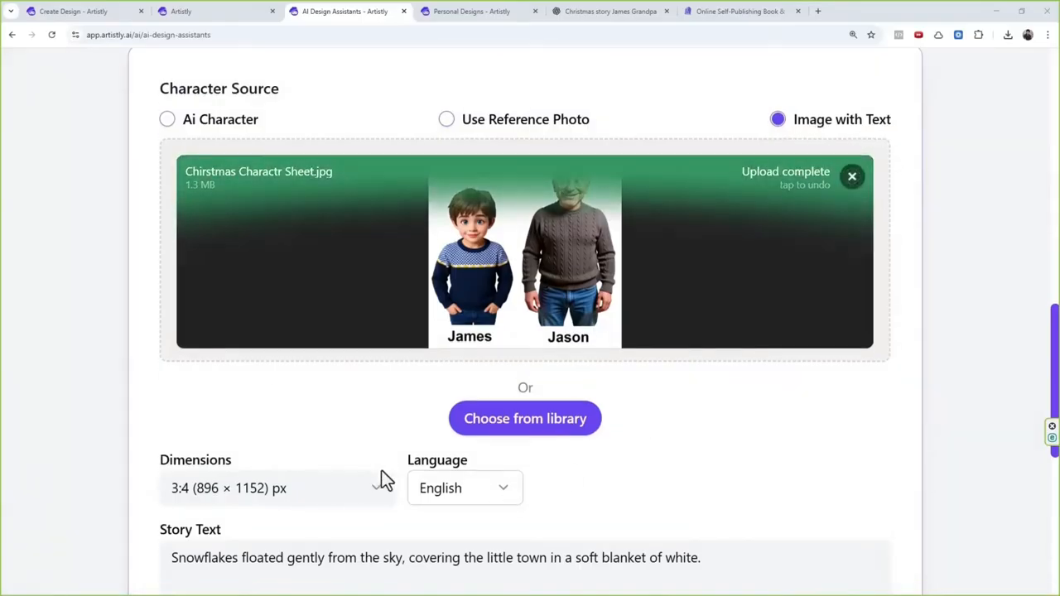
{"action": "left_click_drag", "start_coordinate": [171, 460], "coordinate": [694, 465]}
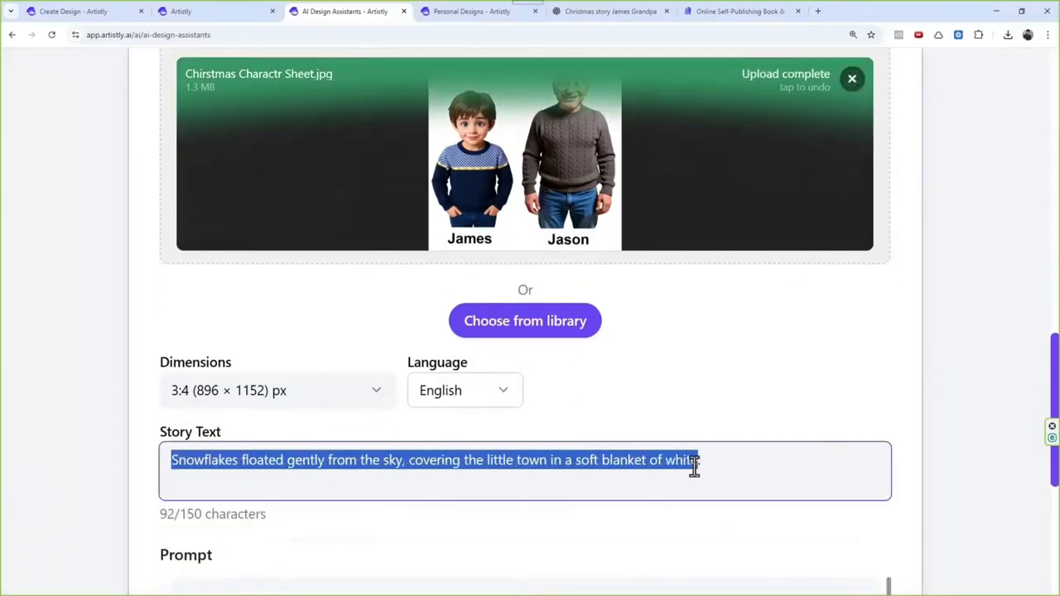
{"action": "scroll", "coordinate": [628, 328], "scroll_direction": "down", "scroll_amount": 5}
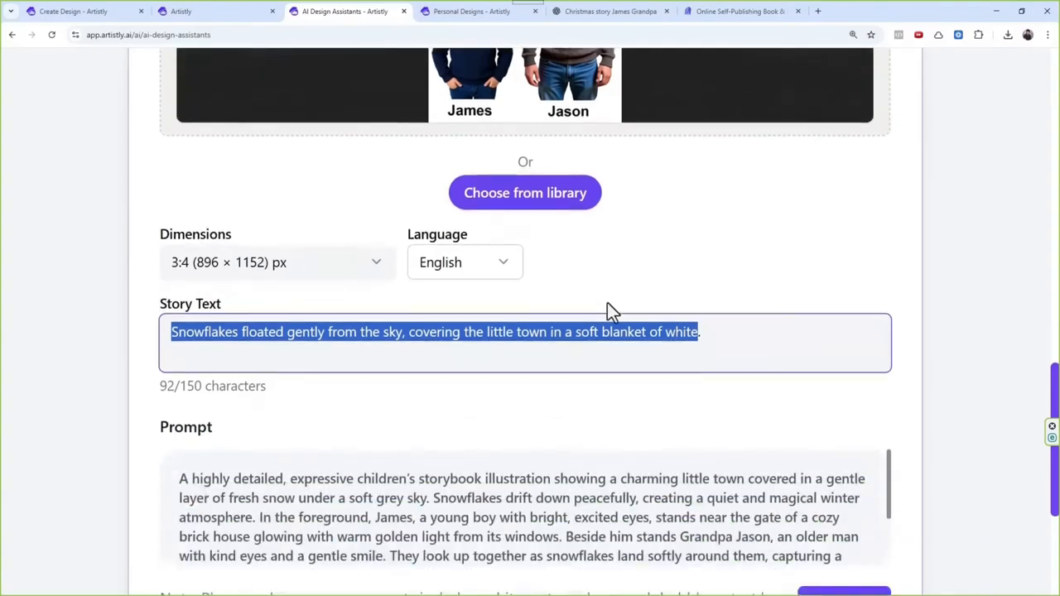
{"action": "left_click", "coordinate": [544, 582]}
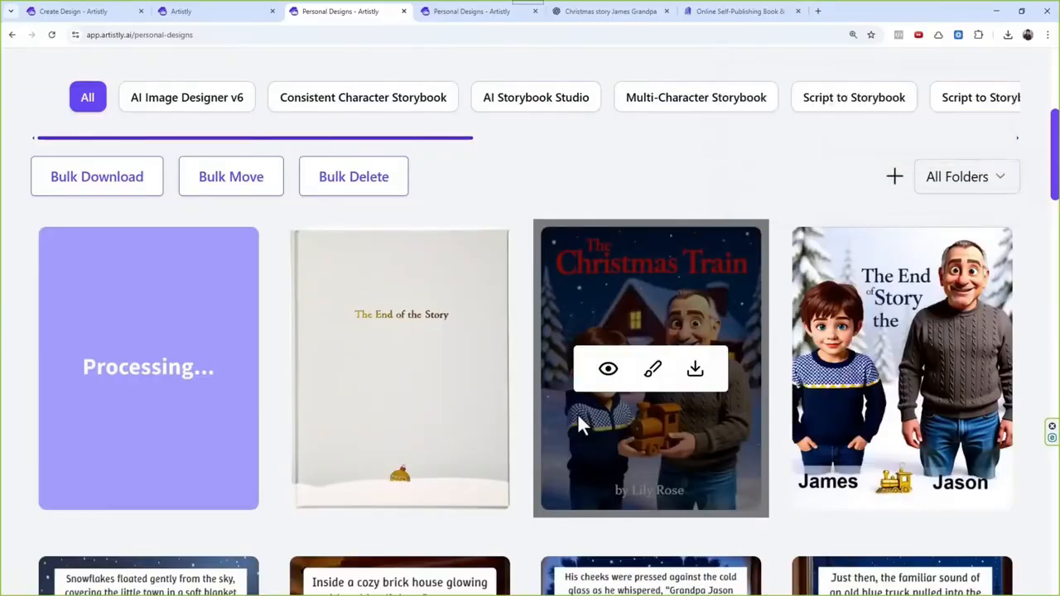
Step: Regenerate the page 9 design with the warm living room and Christmas tree from its details
{"action": "scroll", "coordinate": [611, 397], "scroll_direction": "down", "scroll_amount": 2}
{"action": "scroll", "coordinate": [609, 394], "scroll_direction": "down", "scroll_amount": 3}
{"action": "scroll", "coordinate": [389, 324], "scroll_direction": "down", "scroll_amount": 1}
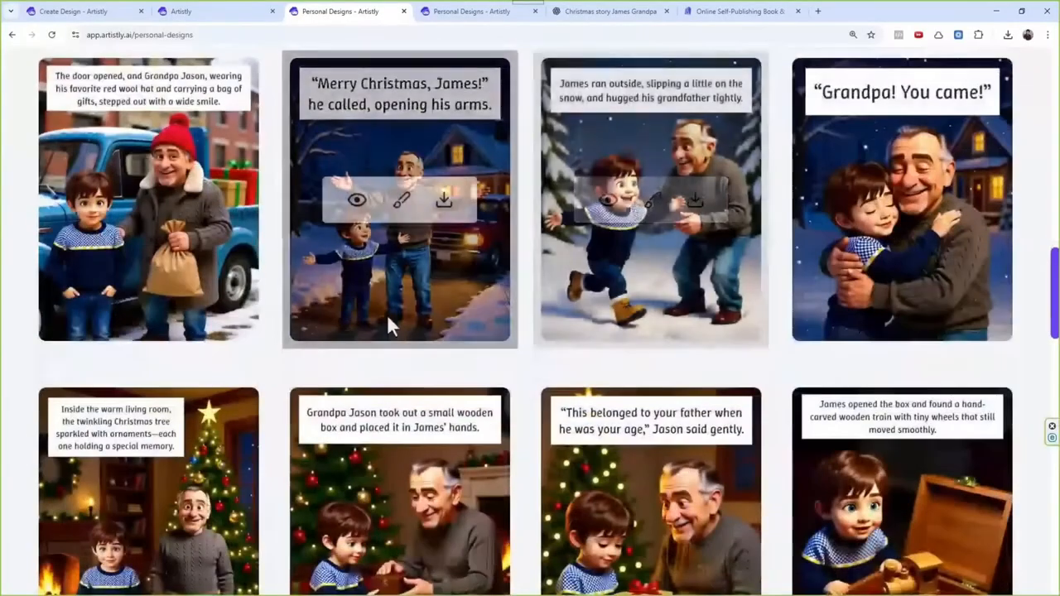
{"action": "scroll", "coordinate": [443, 304], "scroll_direction": "down", "scroll_amount": 2}
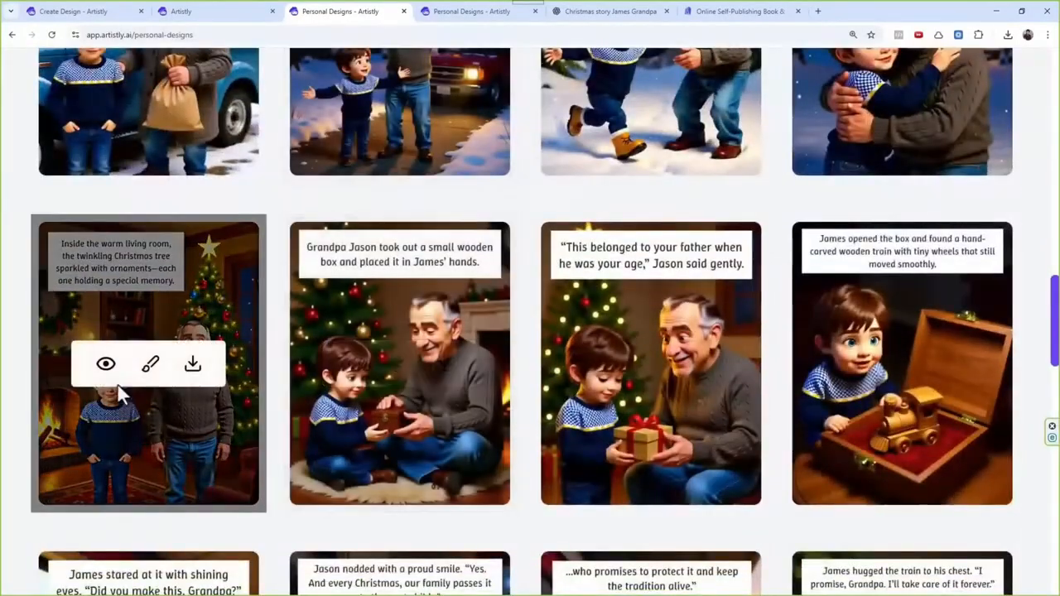
{"action": "left_click", "coordinate": [106, 366]}
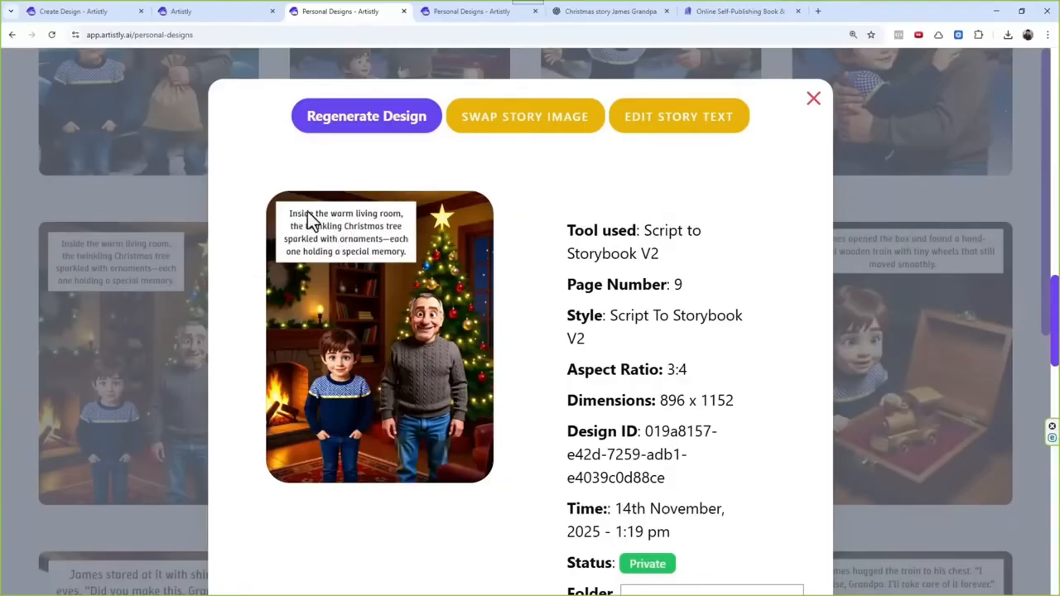
{"action": "left_click", "coordinate": [337, 116]}
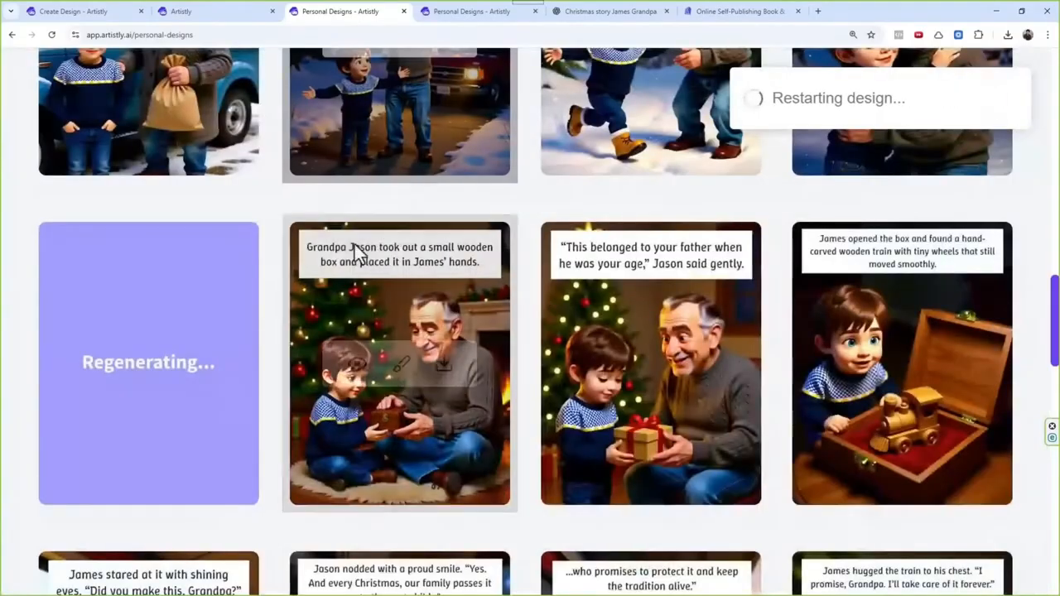
Step: Look over the remaining story pages and compare the newly generated page 1 with the original
{"action": "scroll", "coordinate": [356, 237], "scroll_direction": "down", "scroll_amount": 3}
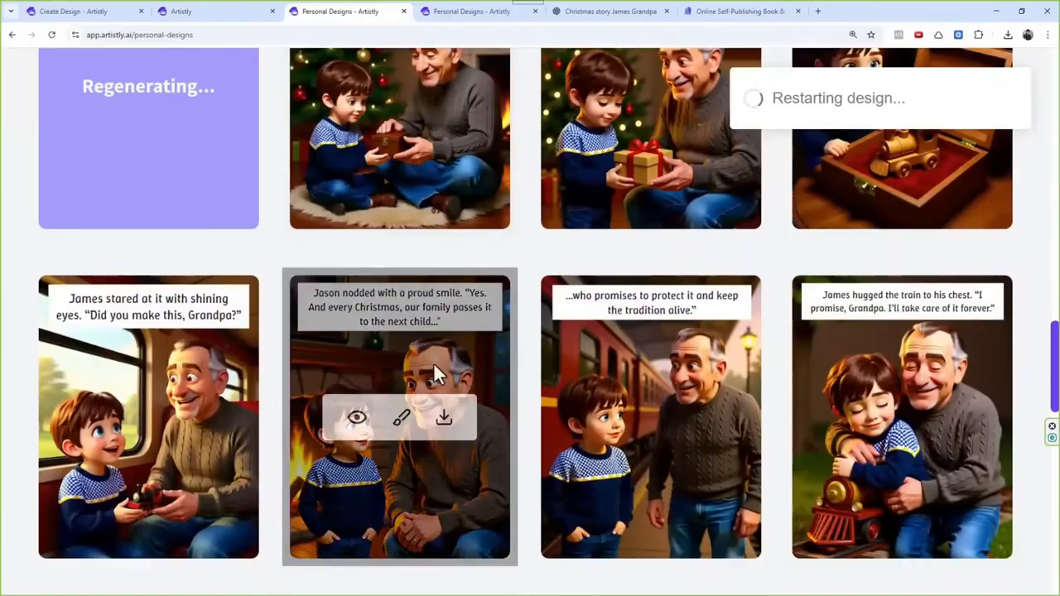
{"action": "scroll", "coordinate": [438, 372], "scroll_direction": "up", "scroll_amount": 6}
{"action": "scroll", "coordinate": [451, 311], "scroll_direction": "up", "scroll_amount": 8}
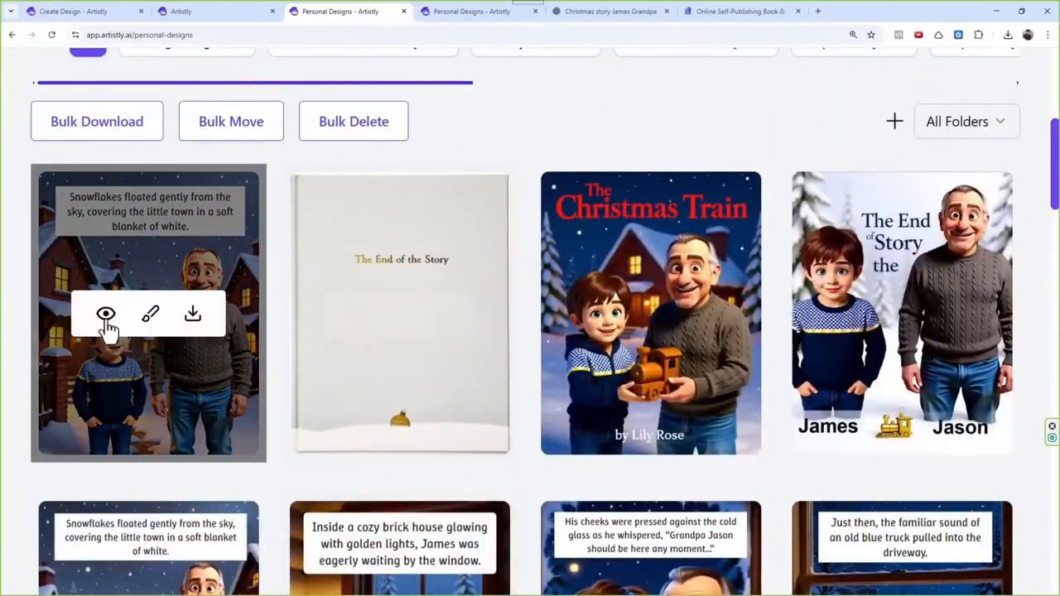
{"action": "scroll", "coordinate": [473, 310], "scroll_direction": "down", "scroll_amount": 2}
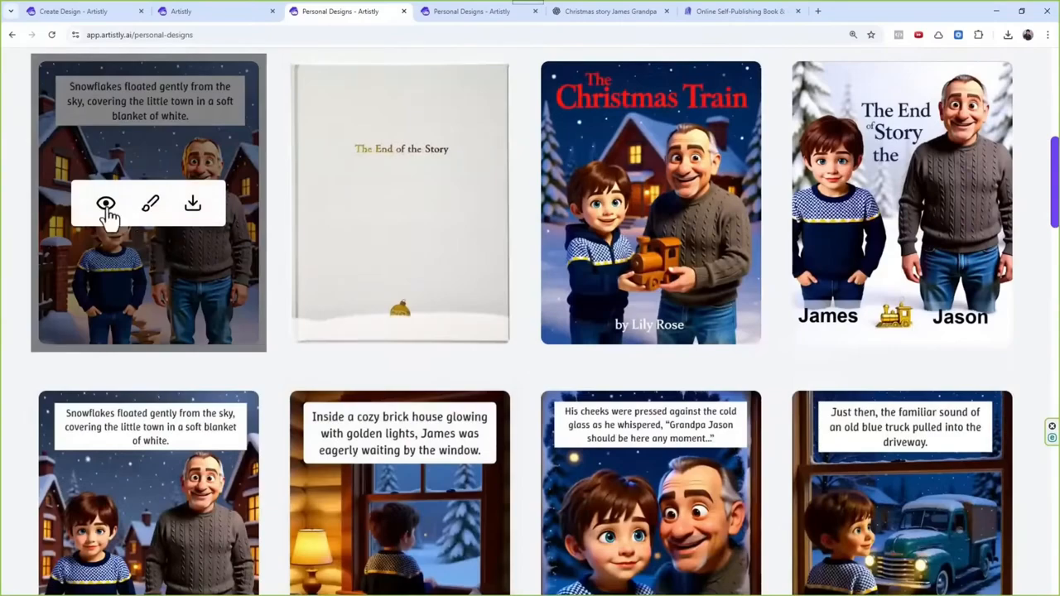
Step: Check the details of the newly generated snowflakes page and compare it with the original page 1
{"action": "left_click", "coordinate": [106, 205]}
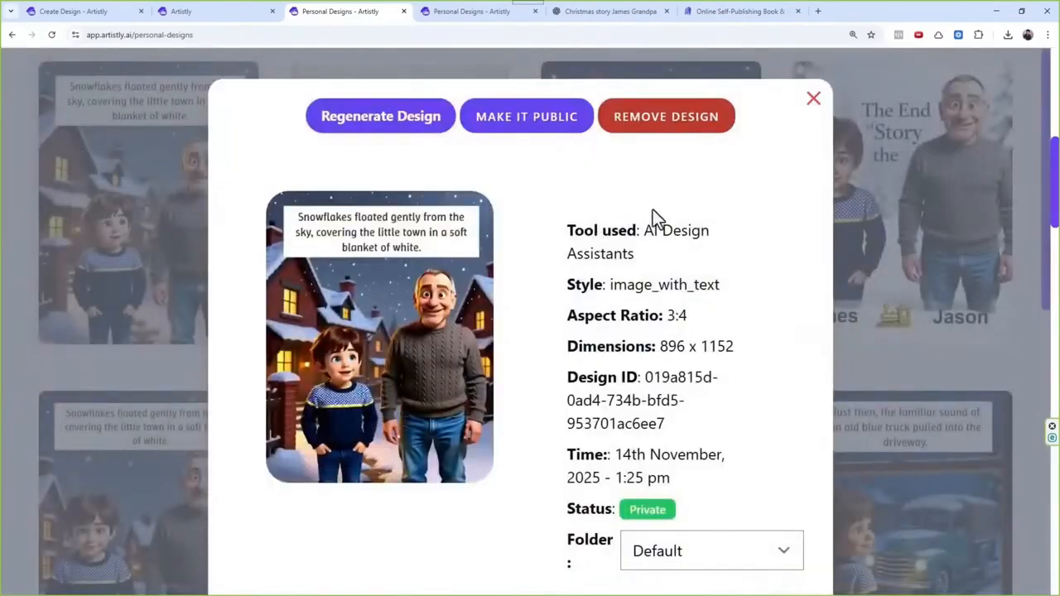
{"action": "left_click", "coordinate": [813, 103]}
{"action": "scroll", "coordinate": [373, 381], "scroll_direction": "down", "scroll_amount": 3}
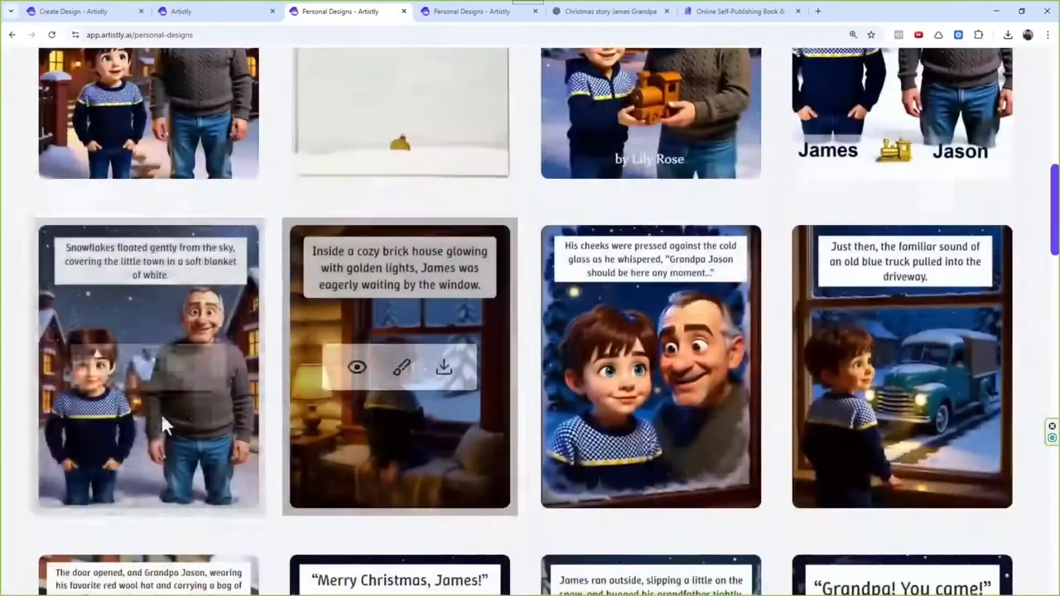
{"action": "scroll", "coordinate": [418, 379], "scroll_direction": "up", "scroll_amount": 3}
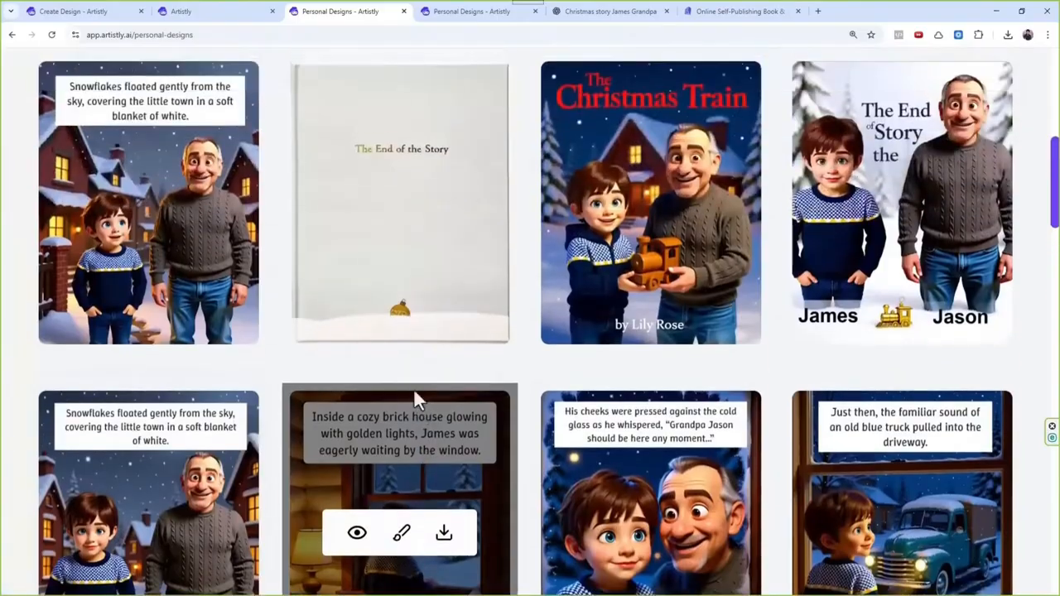
{"action": "scroll", "coordinate": [340, 257], "scroll_direction": "down", "scroll_amount": 2}
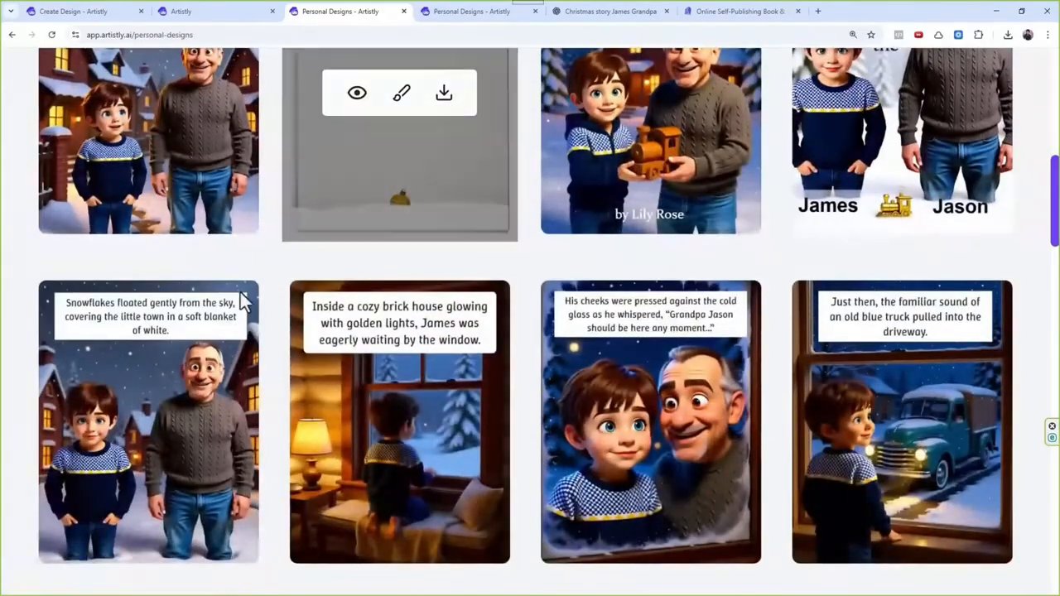
Step: Swap the original page 1's story image for the newly generated snowflakes design from the media library
{"action": "left_click", "coordinate": [106, 424]}
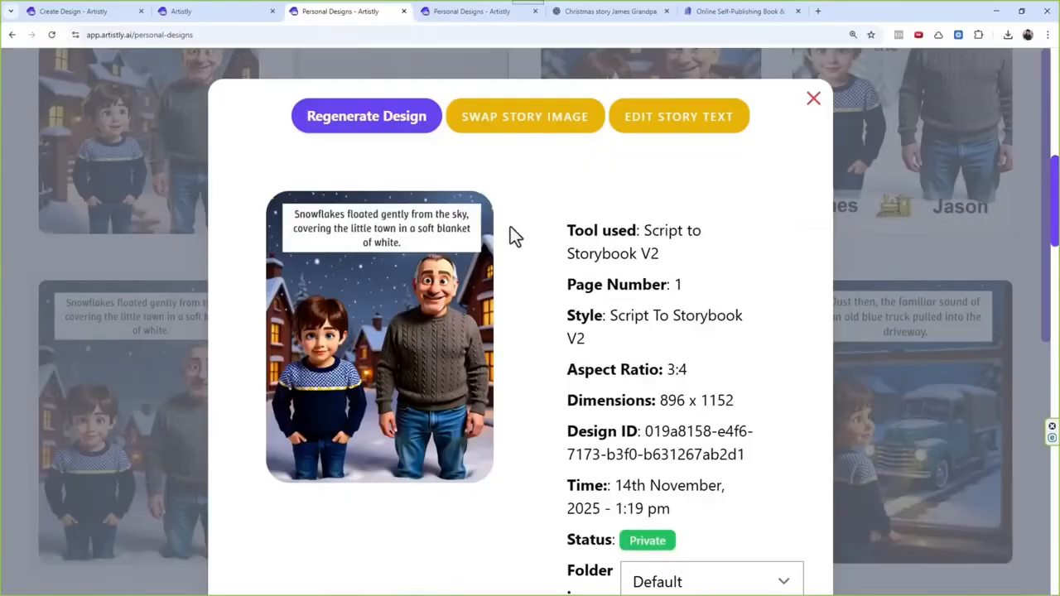
{"action": "left_click", "coordinate": [538, 123]}
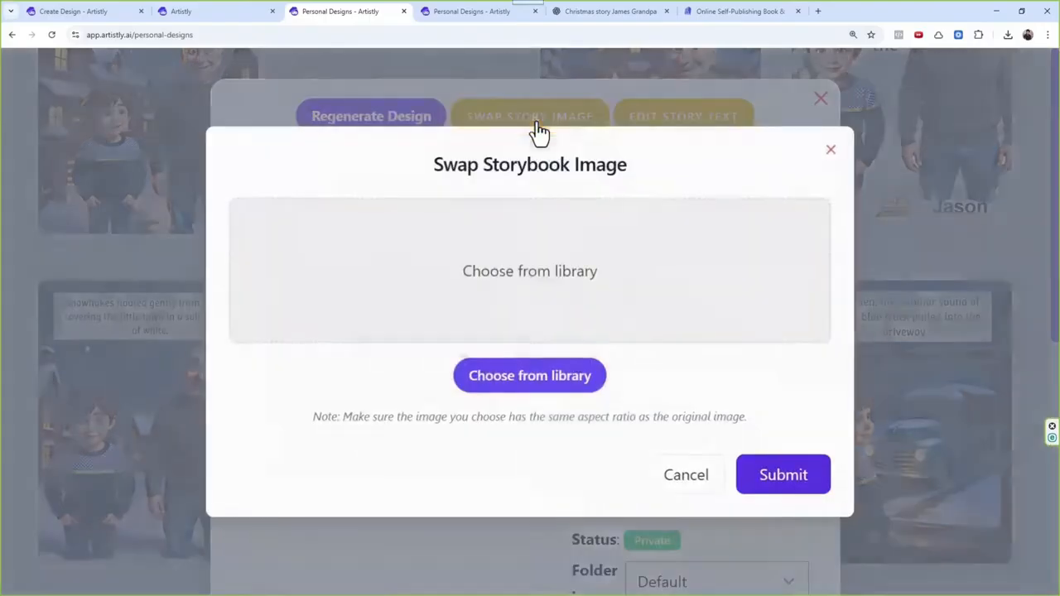
{"action": "left_click", "coordinate": [558, 387]}
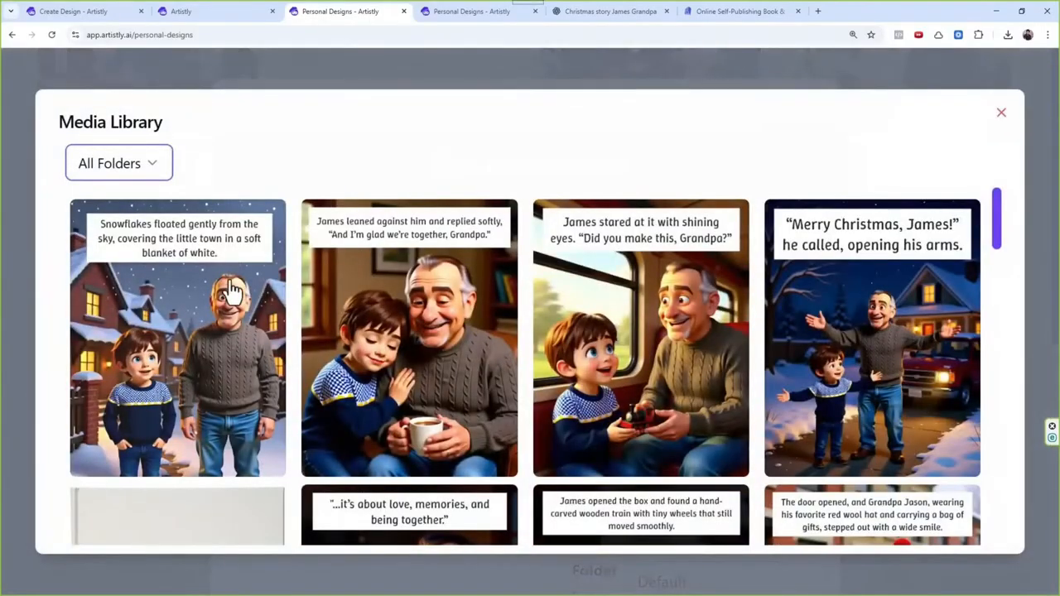
{"action": "left_click", "coordinate": [234, 291]}
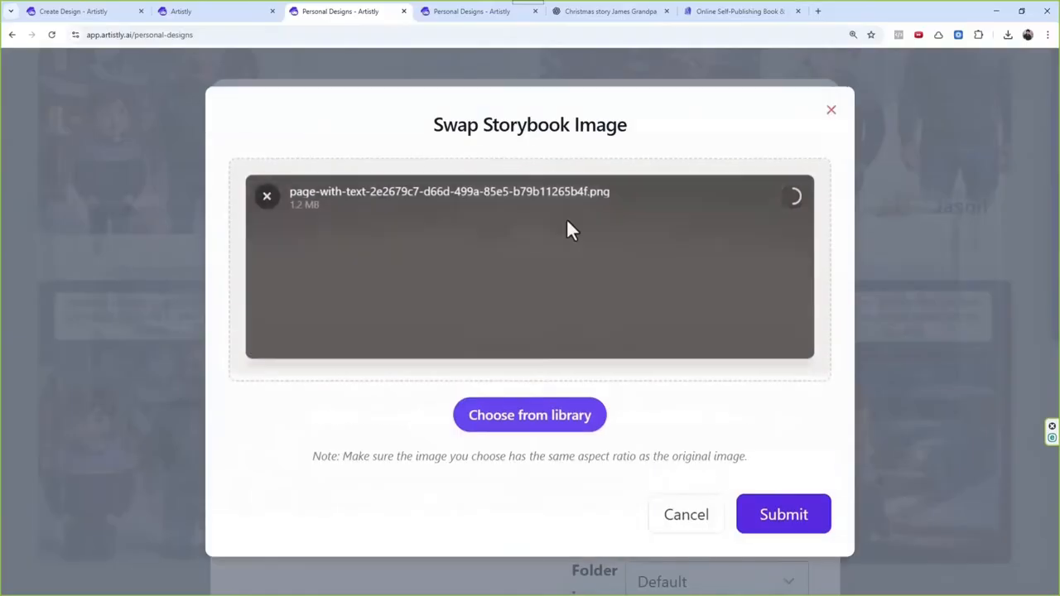
{"action": "left_click", "coordinate": [816, 515]}
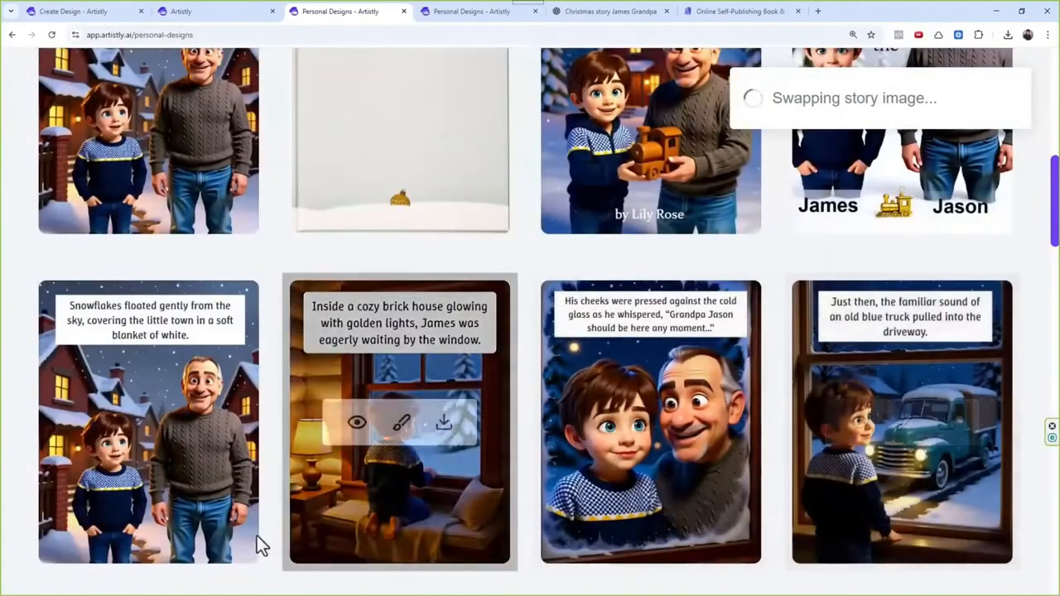
Step: Check the page number in the swapped snowflakes page's details, then close them
{"action": "left_click", "coordinate": [106, 424]}
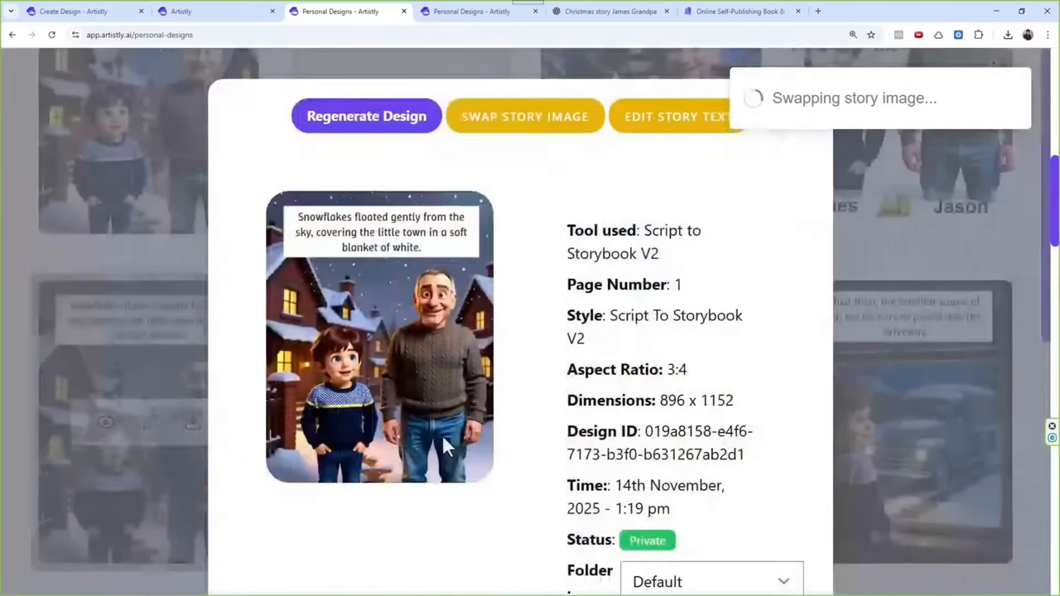
{"action": "double_click", "coordinate": [677, 284]}
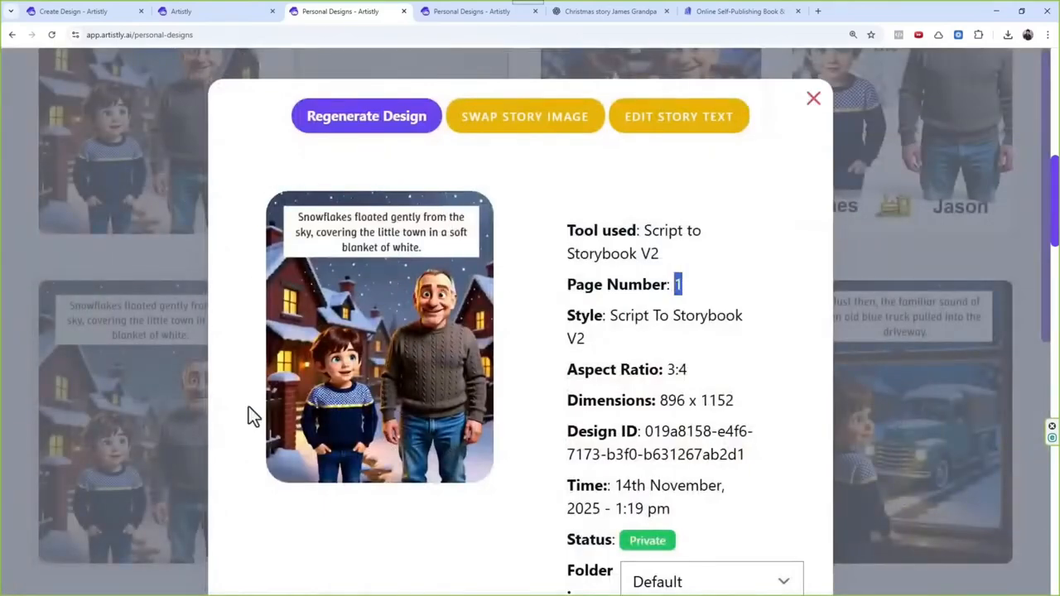
{"action": "left_click", "coordinate": [810, 103]}
{"action": "scroll", "coordinate": [451, 377], "scroll_direction": "up", "scroll_amount": 1}
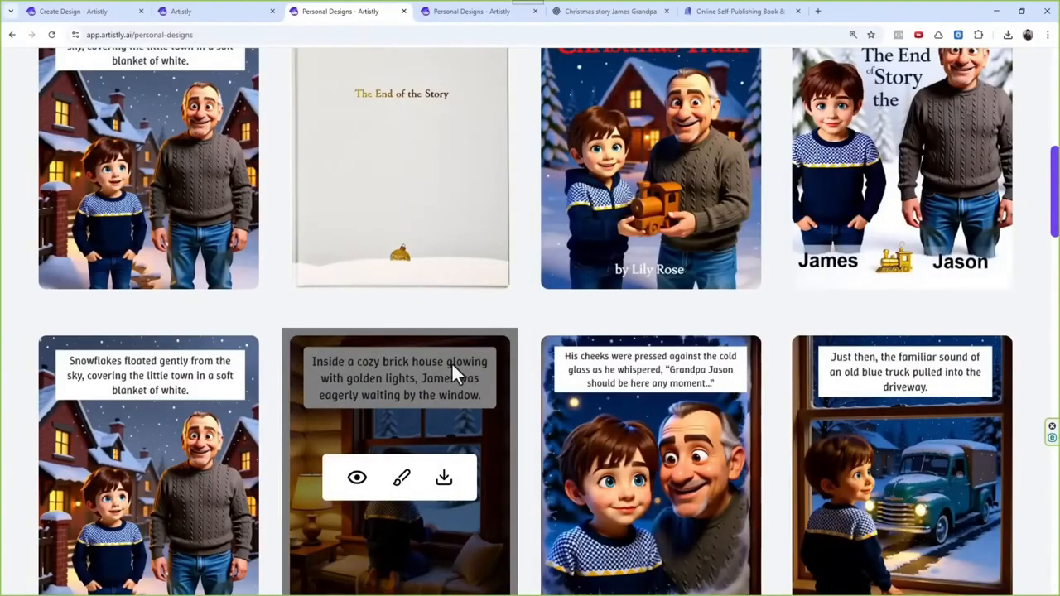
Step: Read the story text and design prompt of the warm living room page, looking for any mention of the characters
{"action": "scroll", "coordinate": [452, 362], "scroll_direction": "down", "scroll_amount": 3}
{"action": "scroll", "coordinate": [598, 186], "scroll_direction": "down", "scroll_amount": 6}
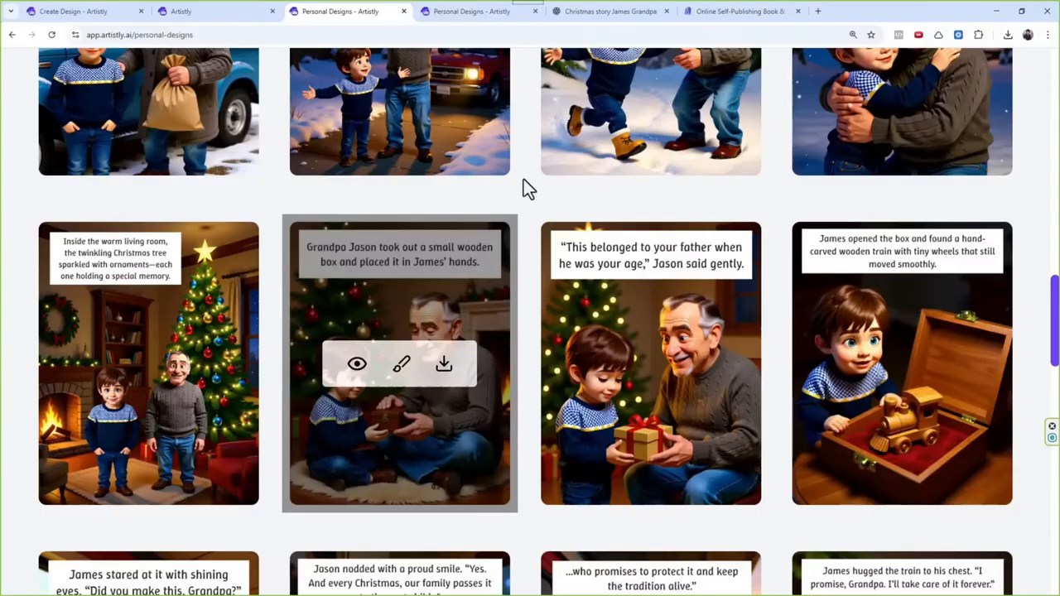
{"action": "scroll", "coordinate": [406, 312], "scroll_direction": "down", "scroll_amount": 4}
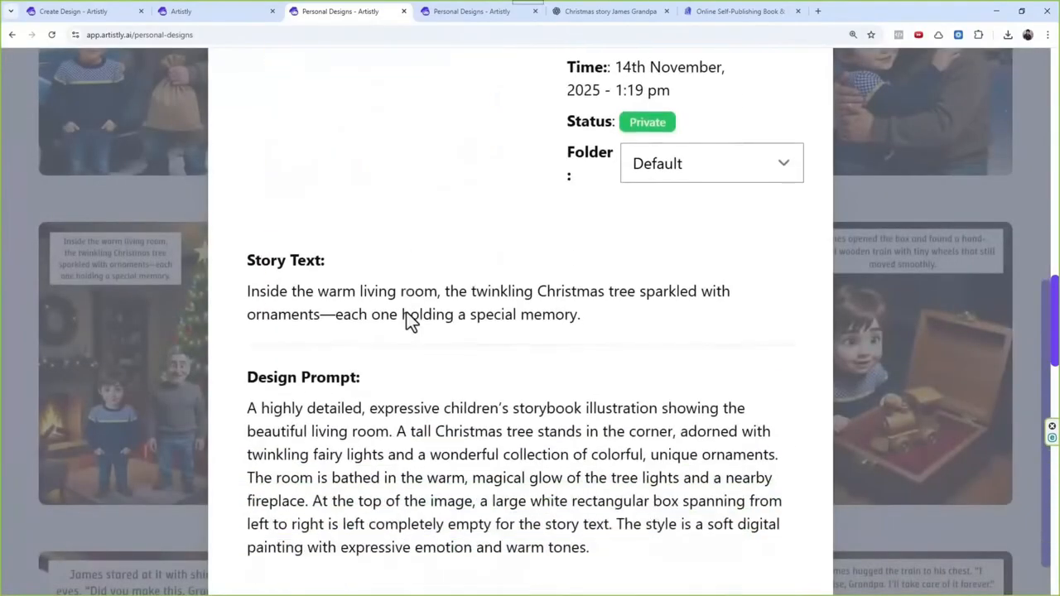
{"action": "scroll", "coordinate": [407, 313], "scroll_direction": "down", "scroll_amount": 1}
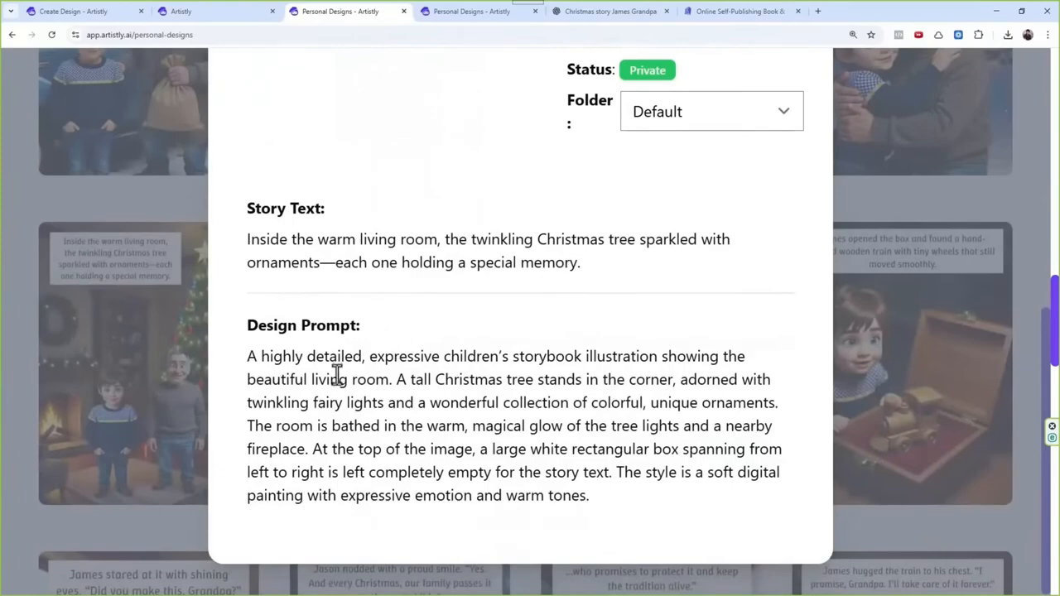
{"action": "left_click_drag", "start_coordinate": [258, 358], "coordinate": [477, 380]}
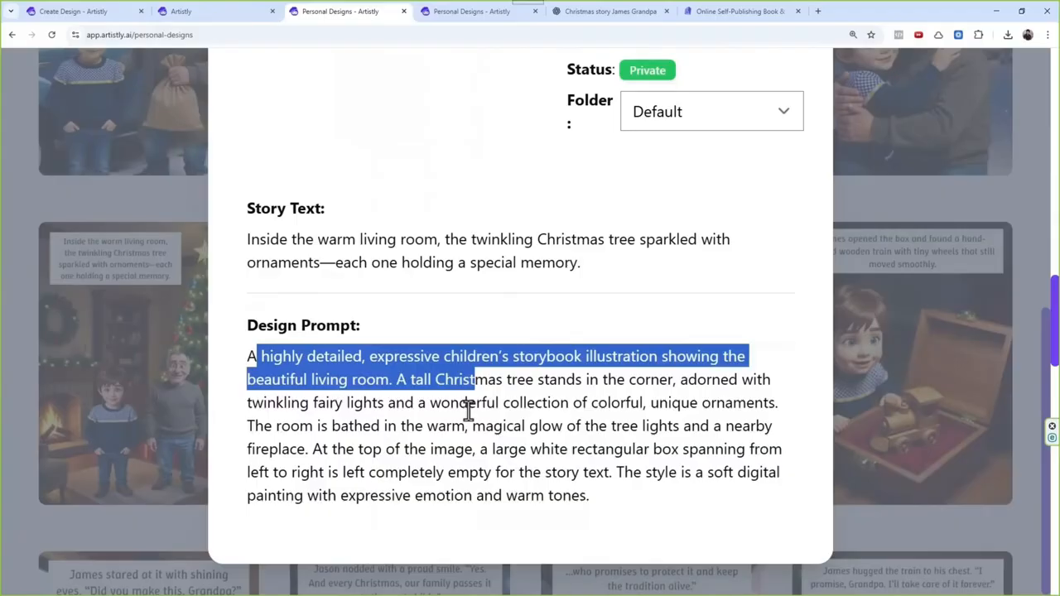
{"action": "left_click", "coordinate": [468, 465]}
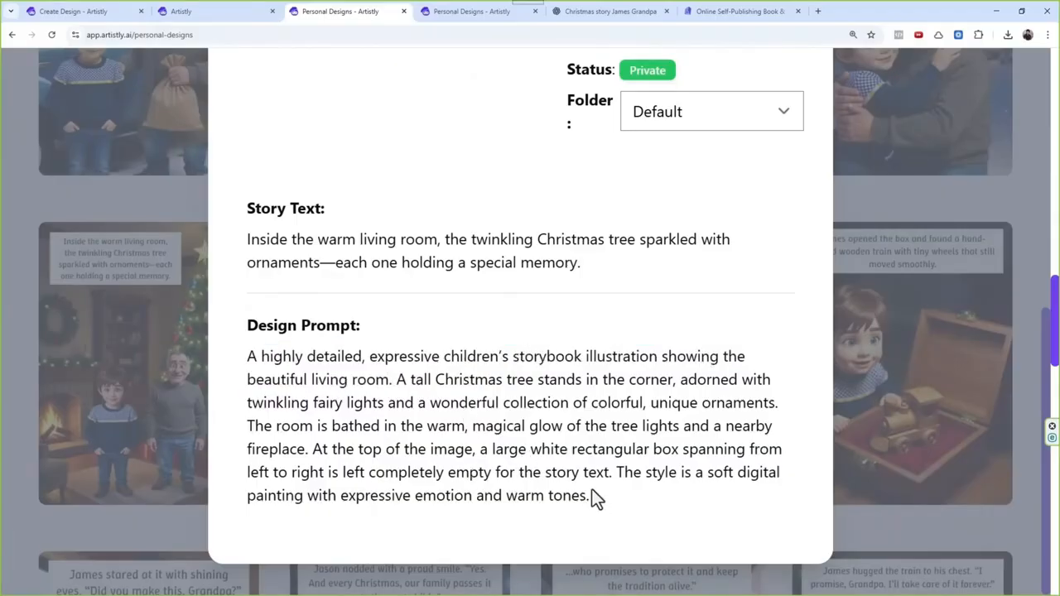
{"action": "left_click_drag", "start_coordinate": [591, 496], "coordinate": [401, 410]}
{"action": "left_click", "coordinate": [434, 427]}
{"action": "left_click_drag", "start_coordinate": [258, 329], "coordinate": [362, 327]}
{"action": "left_click_drag", "start_coordinate": [450, 379], "coordinate": [578, 404]}
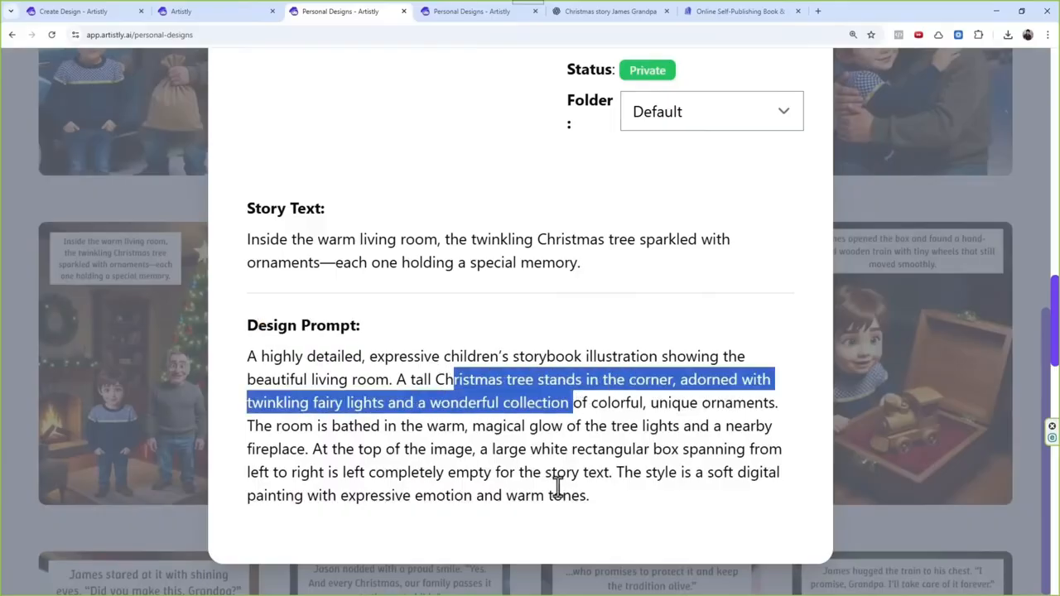
{"action": "left_click", "coordinate": [558, 490]}
{"action": "scroll", "coordinate": [578, 348], "scroll_direction": "up", "scroll_amount": 6}
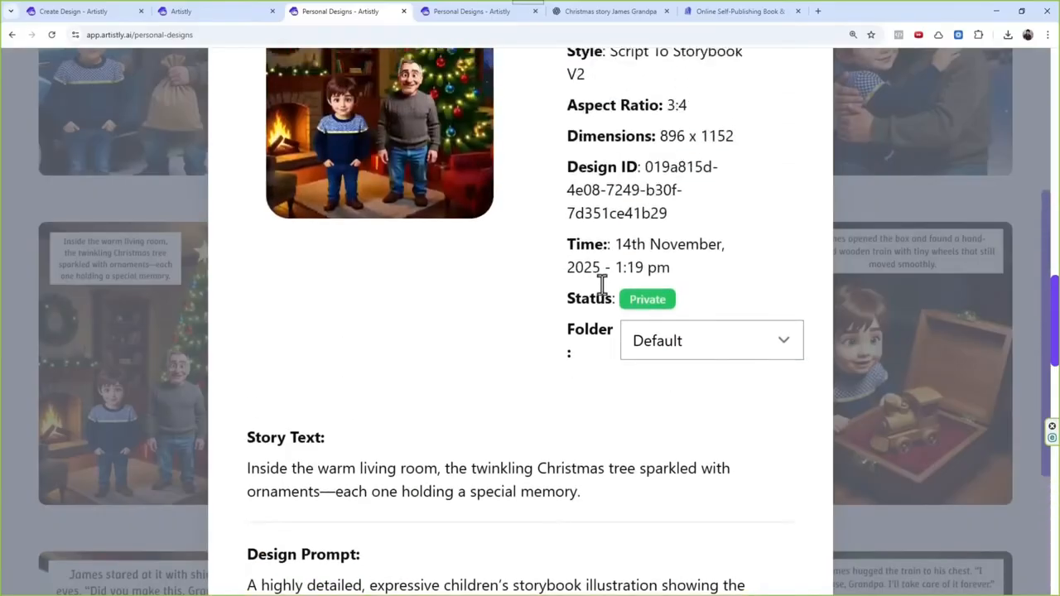
{"action": "left_click", "coordinate": [814, 99]}
{"action": "scroll", "coordinate": [374, 324], "scroll_direction": "down", "scroll_amount": 3}
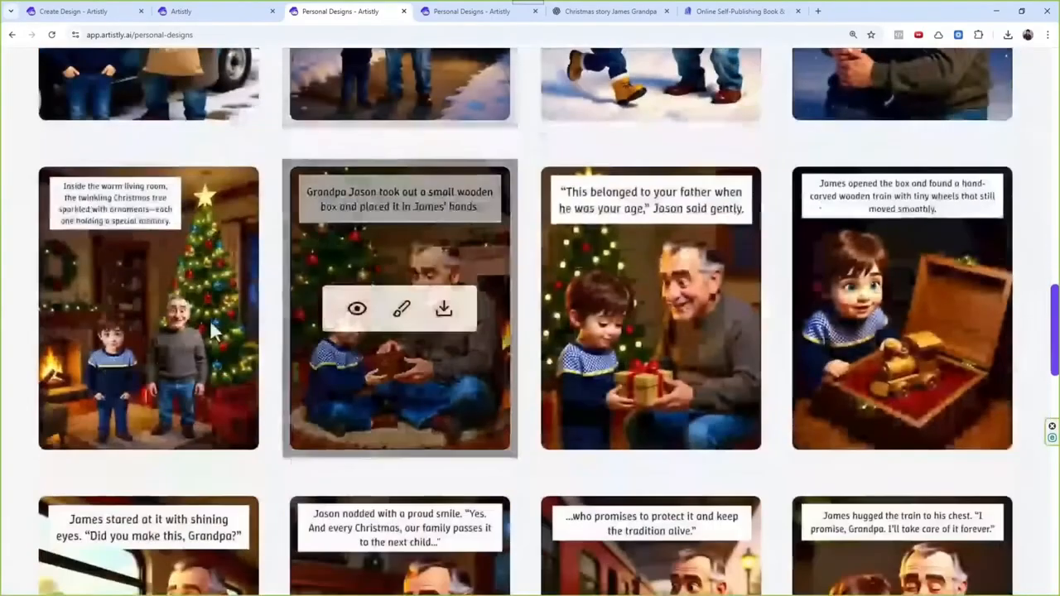
Step: Open the page 9 design's details and copy its story text about the warm living room
{"action": "left_click", "coordinate": [104, 308]}
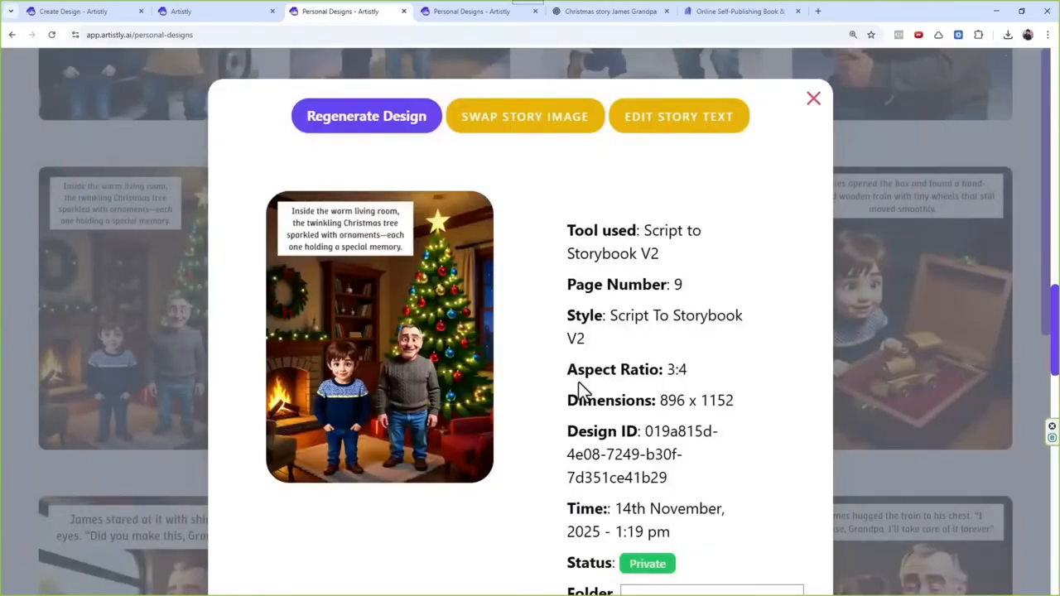
{"action": "scroll", "coordinate": [592, 313], "scroll_direction": "down", "scroll_amount": 2}
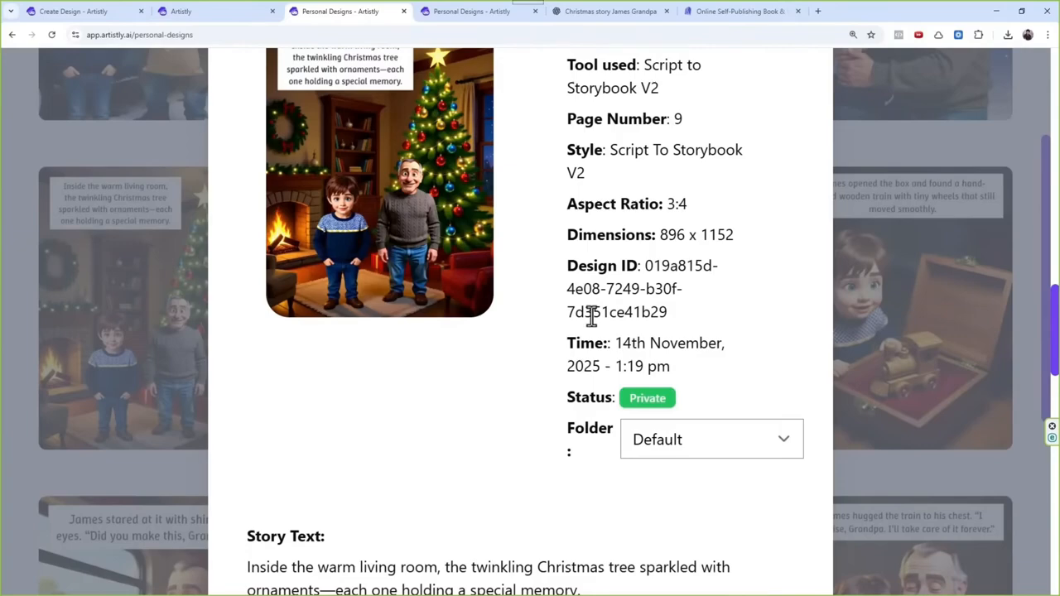
{"action": "scroll", "coordinate": [591, 313], "scroll_direction": "down", "scroll_amount": 2}
{"action": "left_click", "coordinate": [600, 15]}
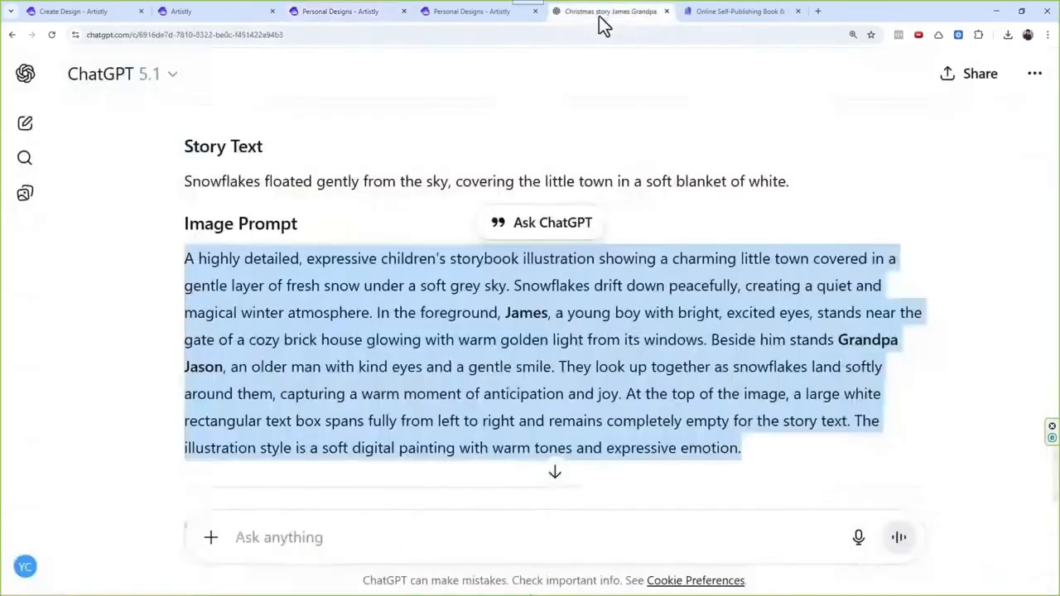
{"action": "left_click", "coordinate": [364, 25]}
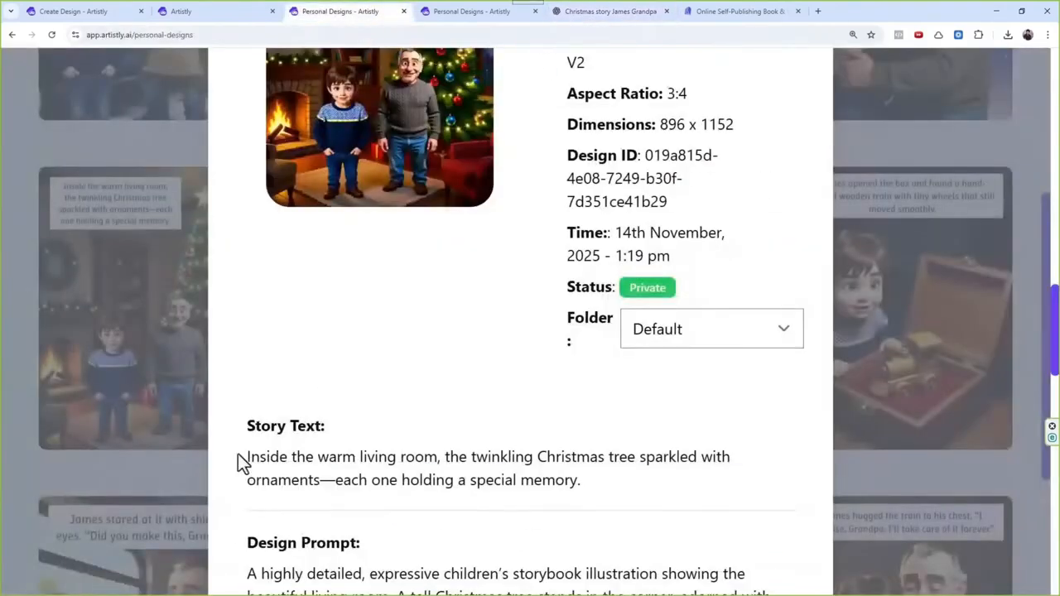
{"action": "left_click_drag", "start_coordinate": [239, 458], "coordinate": [593, 490]}
{"action": "key", "text": "ctrl+c"}
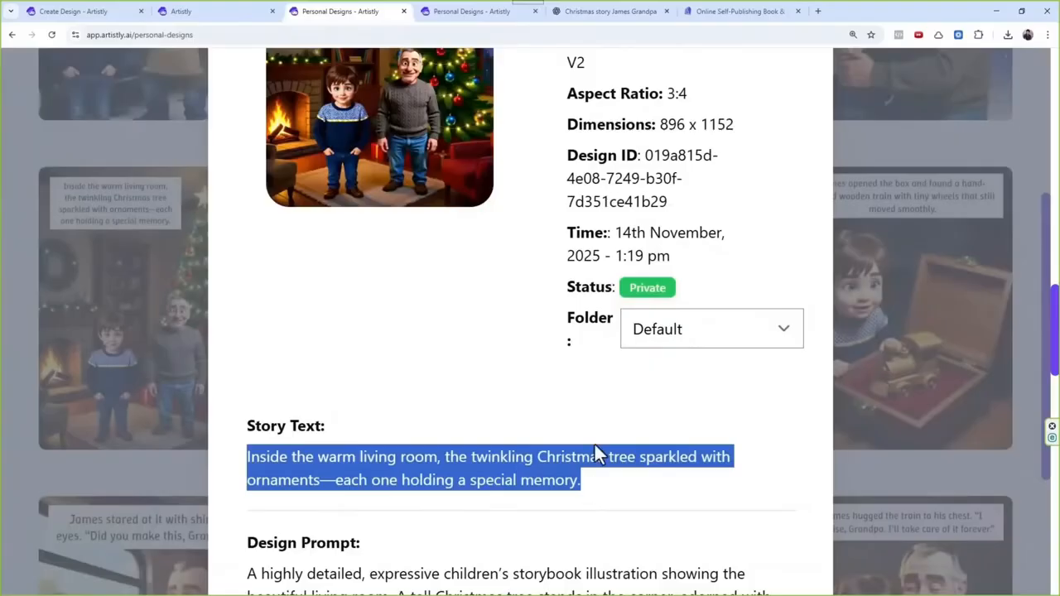
Step: In the ChatGPT conversation, write "Now do the same with this" followed by "Story text -" and the copied page 9 story text
{"action": "left_click", "coordinate": [605, 12]}
{"action": "left_click", "coordinate": [419, 521]}
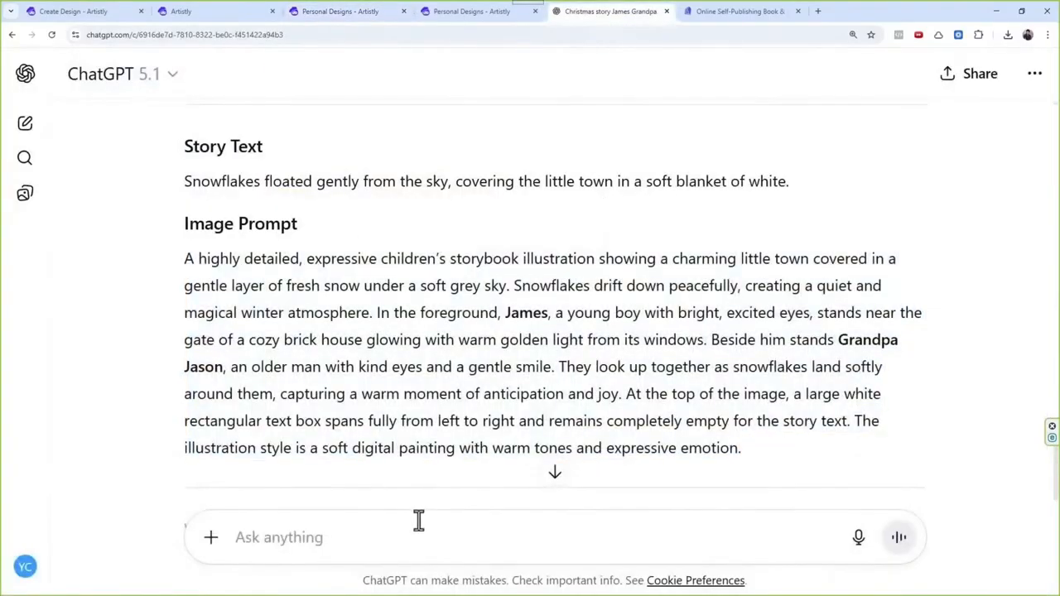
{"action": "type", "text": "Now do the"}
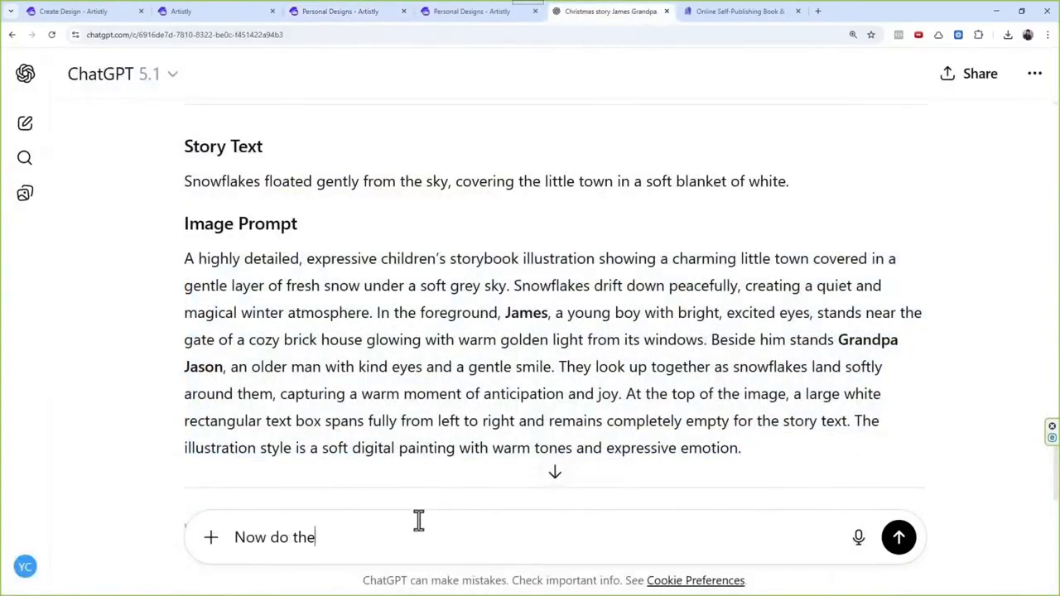
{"action": "type", "text": " same with this"}
{"action": "key", "text": "shift+Return"}
{"action": "key", "text": "shift+Return"}
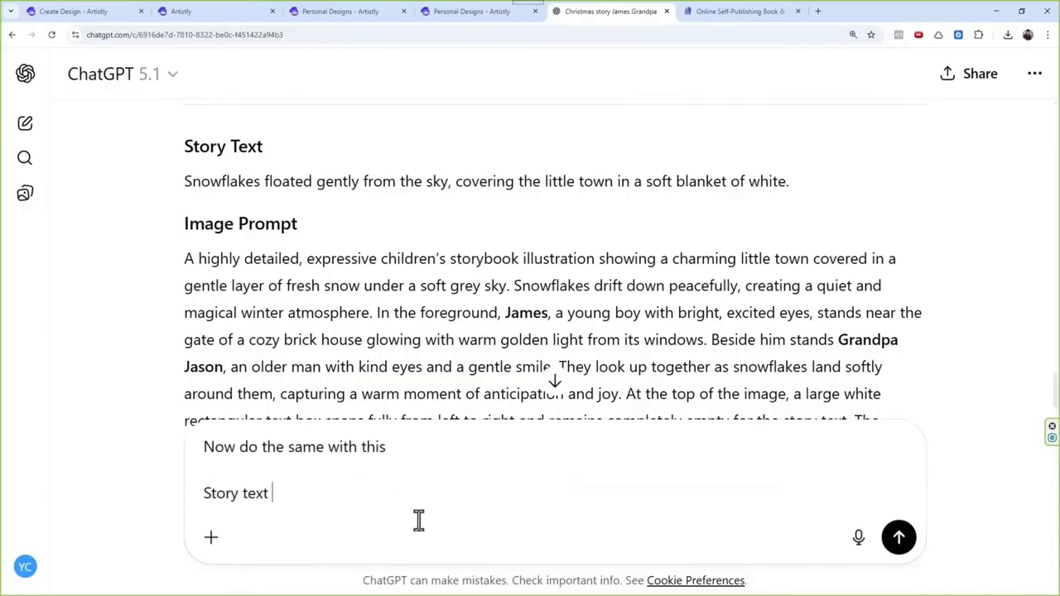
{"action": "type", "text": "Story text -"}
{"action": "key", "text": "ctrl+v"}
{"action": "key", "text": "shift+Return"}
{"action": "key", "text": "shift+Return"}
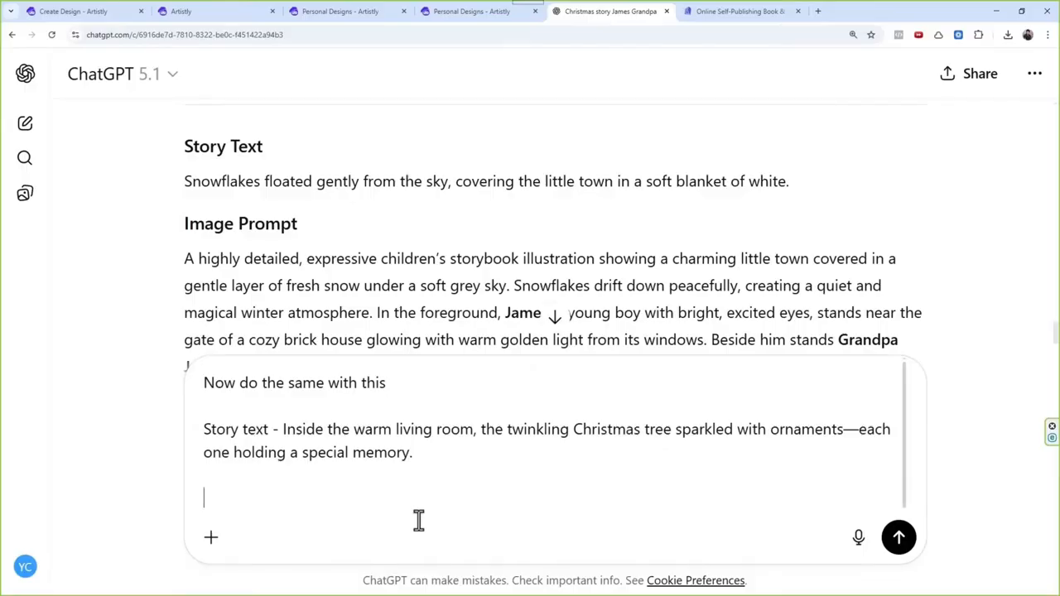
Step: Add "Image Prompt -" with page 9's design prompt copied from Artistly, and send the message in ChatGPT
{"action": "type", "text": "iMAG"}
{"action": "key", "text": "BackSpace"}
{"action": "key", "text": "BackSpace"}
{"action": "key", "text": "BackSpace"}
{"action": "type", "text": "mage Prompt -"}
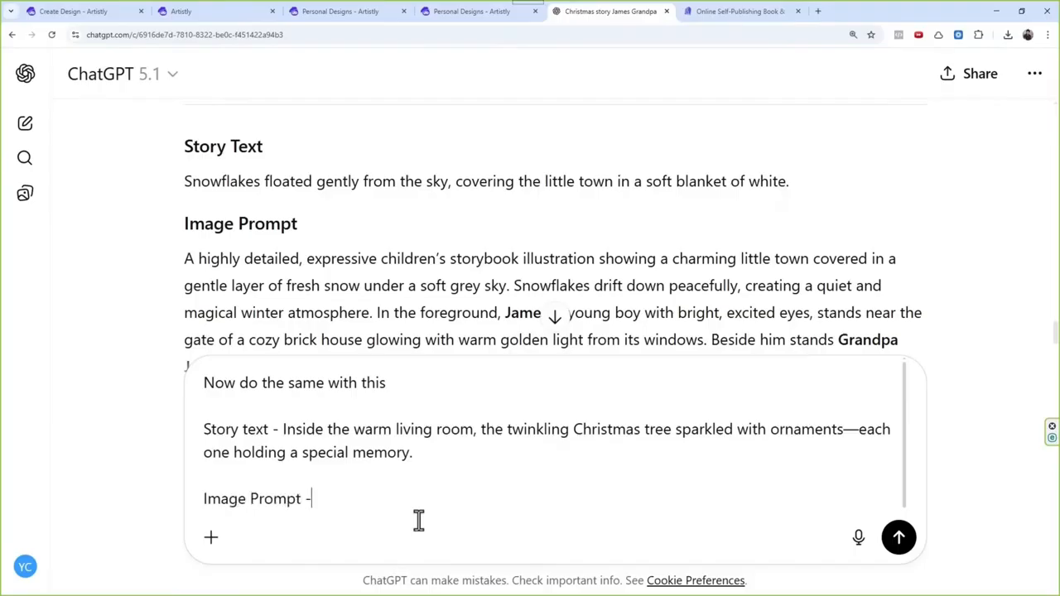
{"action": "left_click", "coordinate": [381, 15]}
{"action": "scroll", "coordinate": [389, 426], "scroll_direction": "down", "scroll_amount": 3}
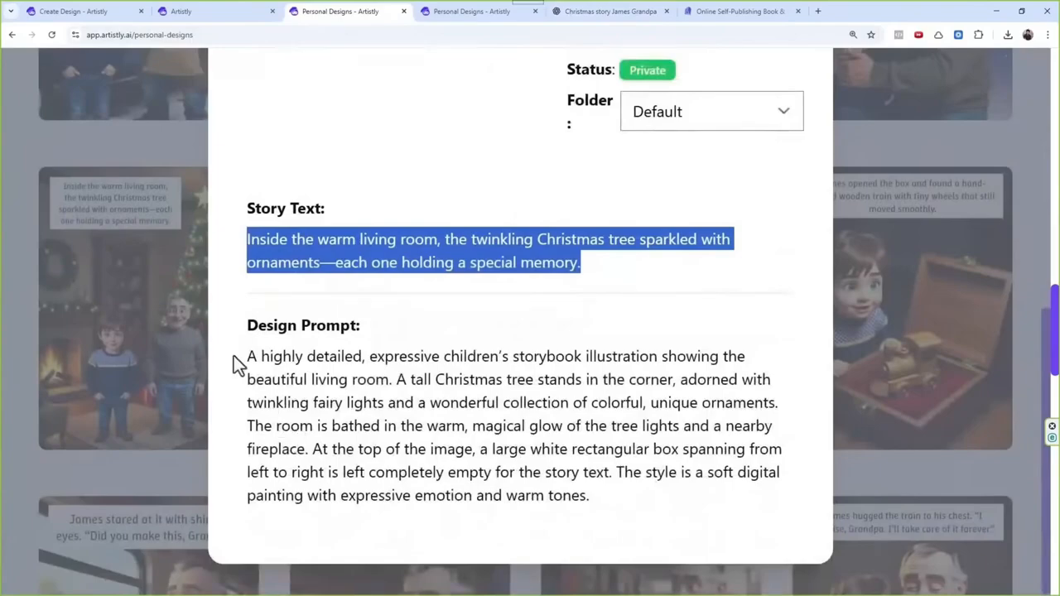
{"action": "left_click_drag", "start_coordinate": [237, 359], "coordinate": [623, 498]}
{"action": "key", "text": "ctrl+c"}
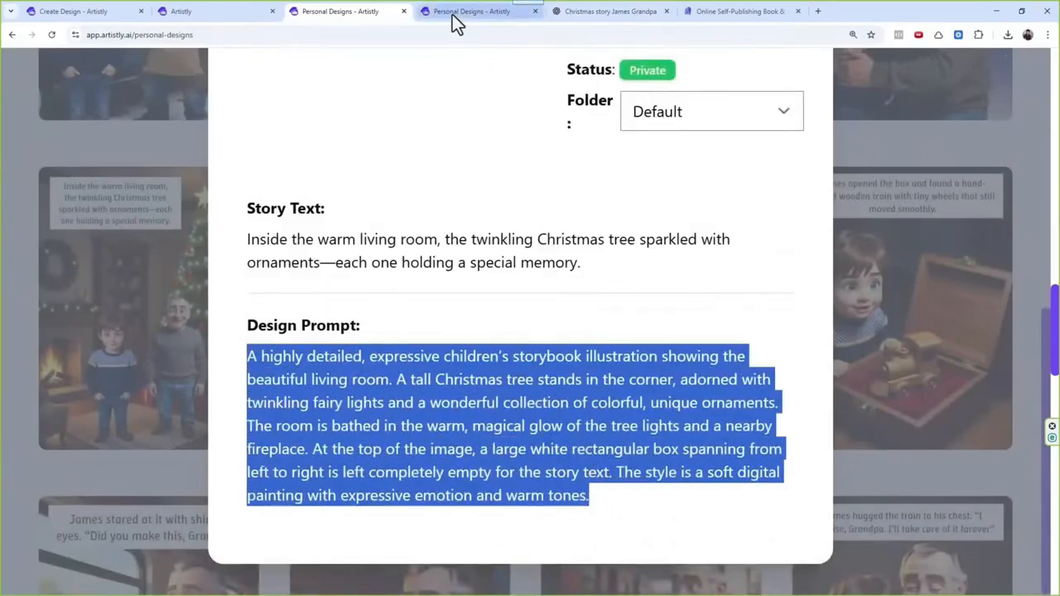
{"action": "left_click", "coordinate": [590, 13]}
{"action": "key", "text": "ctrl+v"}
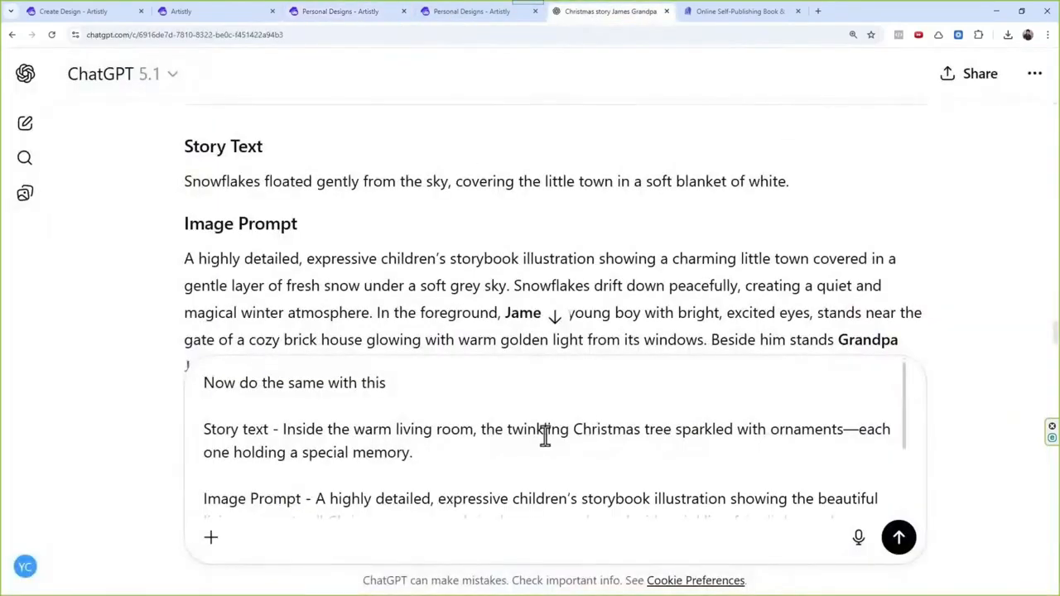
{"action": "left_click", "coordinate": [897, 541]}
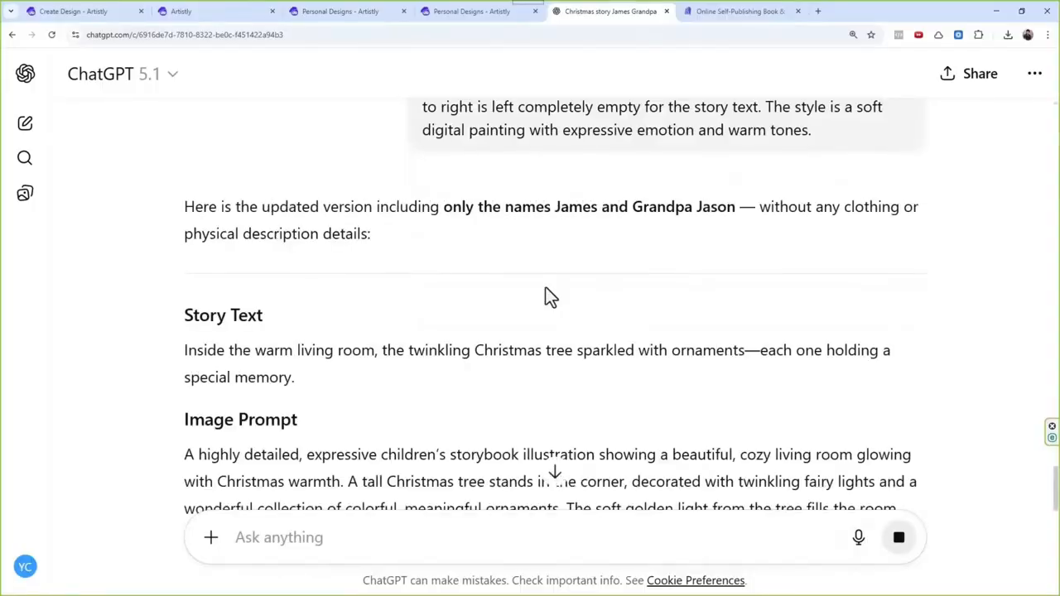
Step: Copy ChatGPT's rewritten image prompt for the living room page
{"action": "scroll", "coordinate": [546, 288], "scroll_direction": "down", "scroll_amount": 3}
{"action": "scroll", "coordinate": [457, 333], "scroll_direction": "down", "scroll_amount": 1}
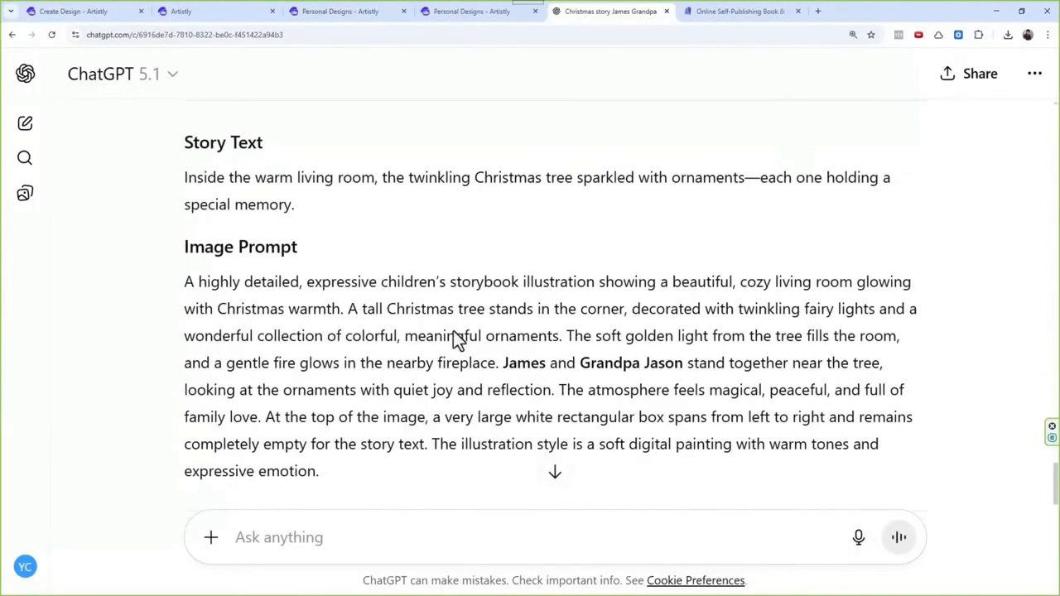
{"action": "left_click_drag", "start_coordinate": [373, 440], "coordinate": [188, 237]}
Step: Switch to Artistly, close page 9's details and start the Storybook Illustrator design assistant with Image with Text as the character source
{"action": "left_click", "coordinate": [431, 12]}
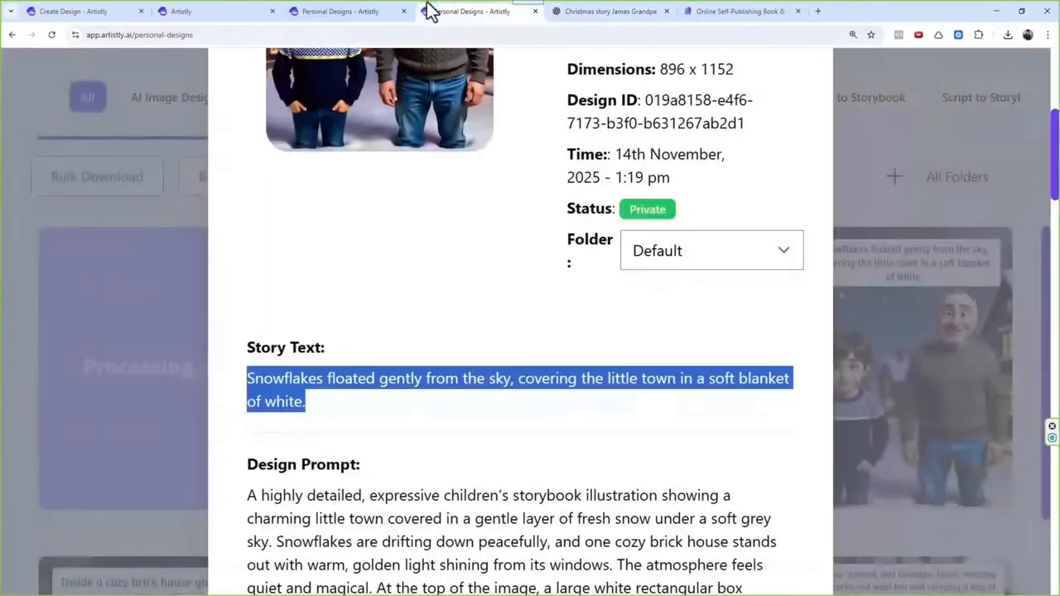
{"action": "left_click", "coordinate": [352, 11]}
{"action": "scroll", "coordinate": [509, 277], "scroll_direction": "up", "scroll_amount": 6}
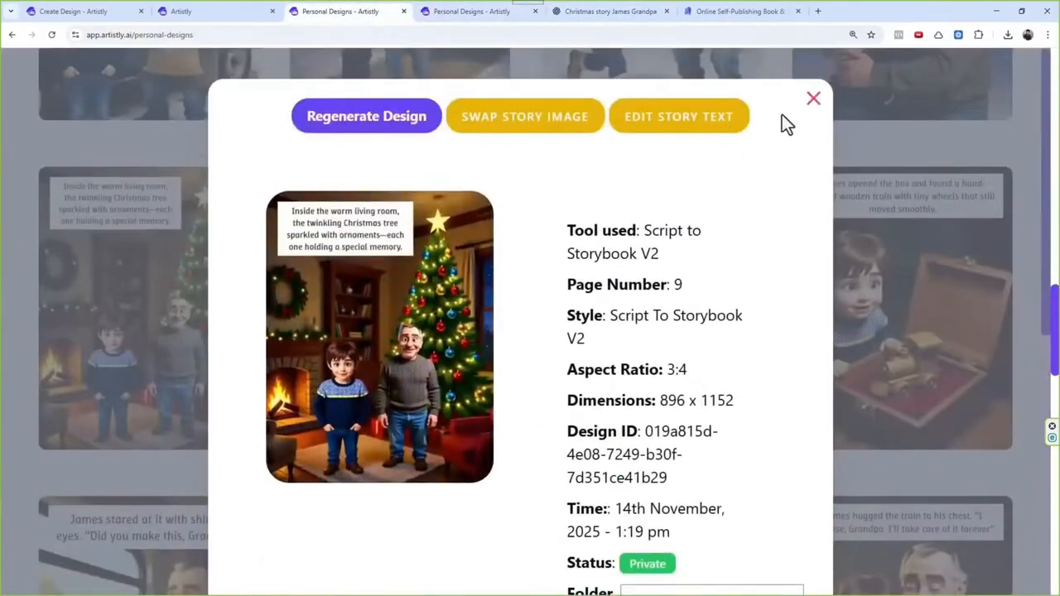
{"action": "left_click", "coordinate": [813, 100]}
{"action": "scroll", "coordinate": [630, 340], "scroll_direction": "up", "scroll_amount": 15}
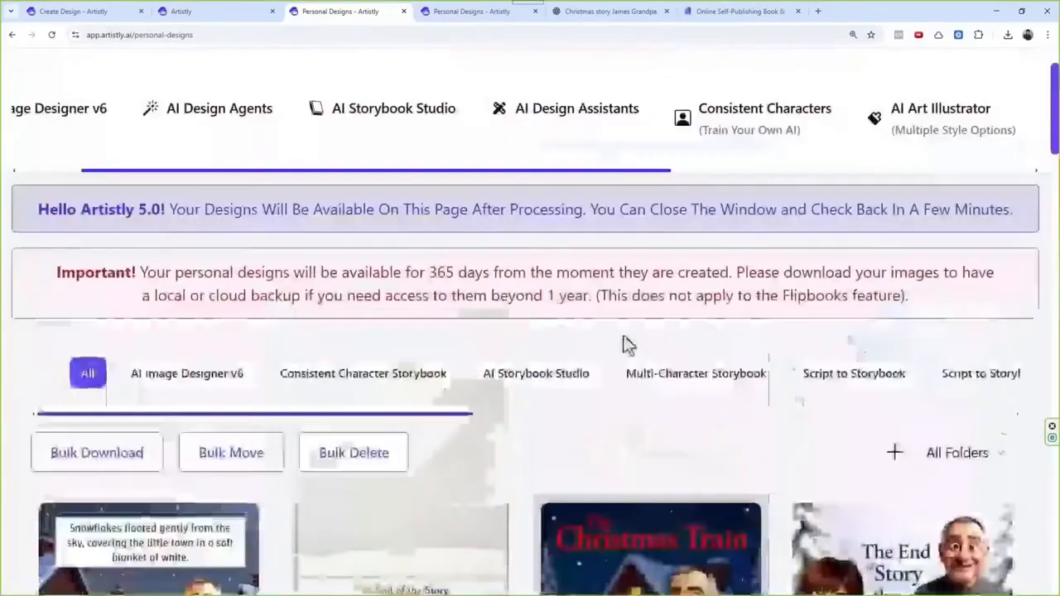
{"action": "left_click", "coordinate": [589, 132]}
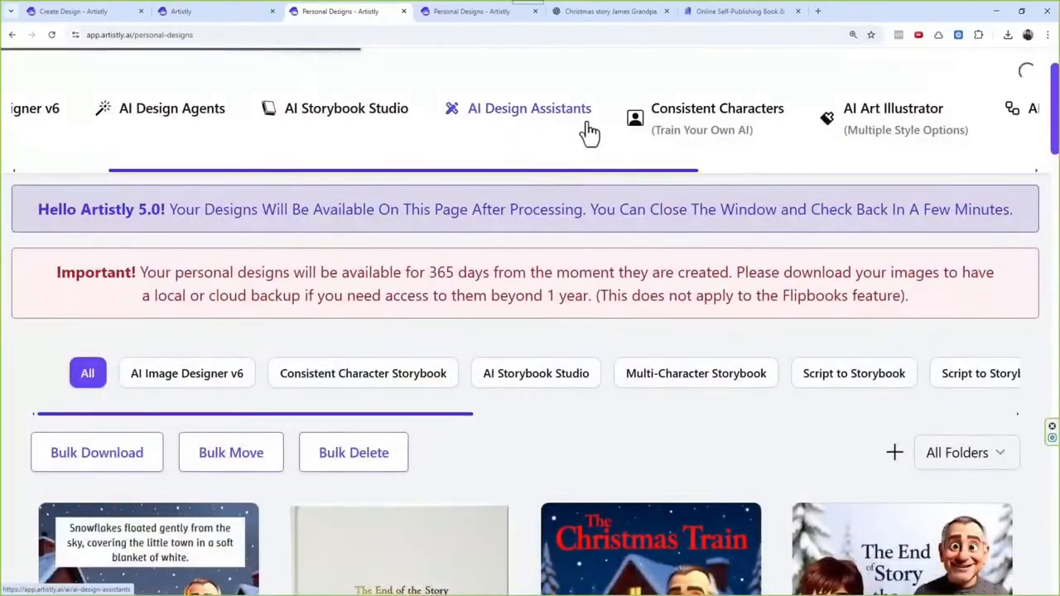
{"action": "scroll", "coordinate": [445, 426], "scroll_direction": "down", "scroll_amount": 1}
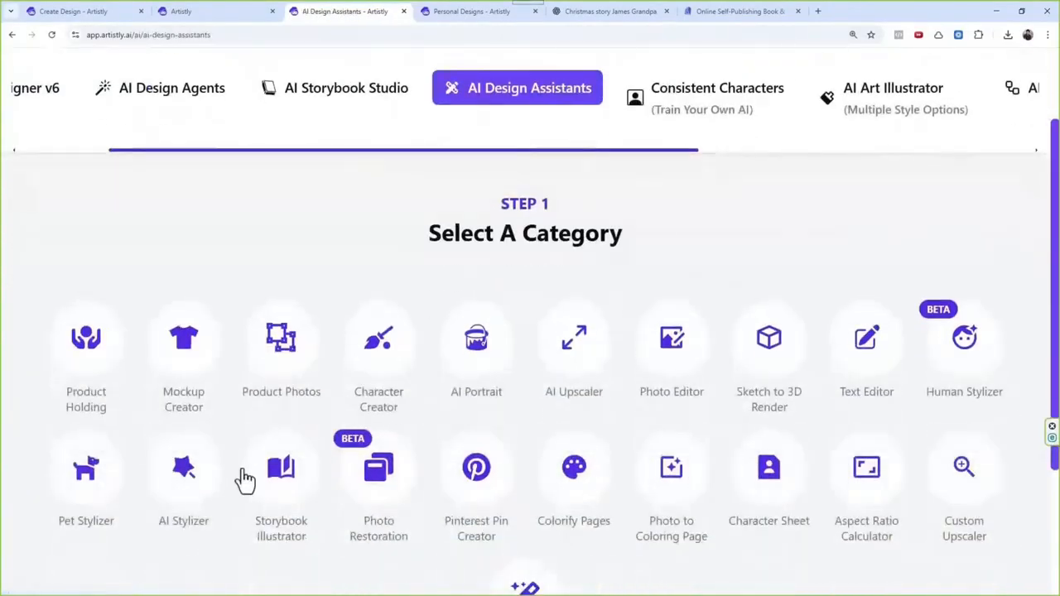
{"action": "left_click", "coordinate": [294, 489]}
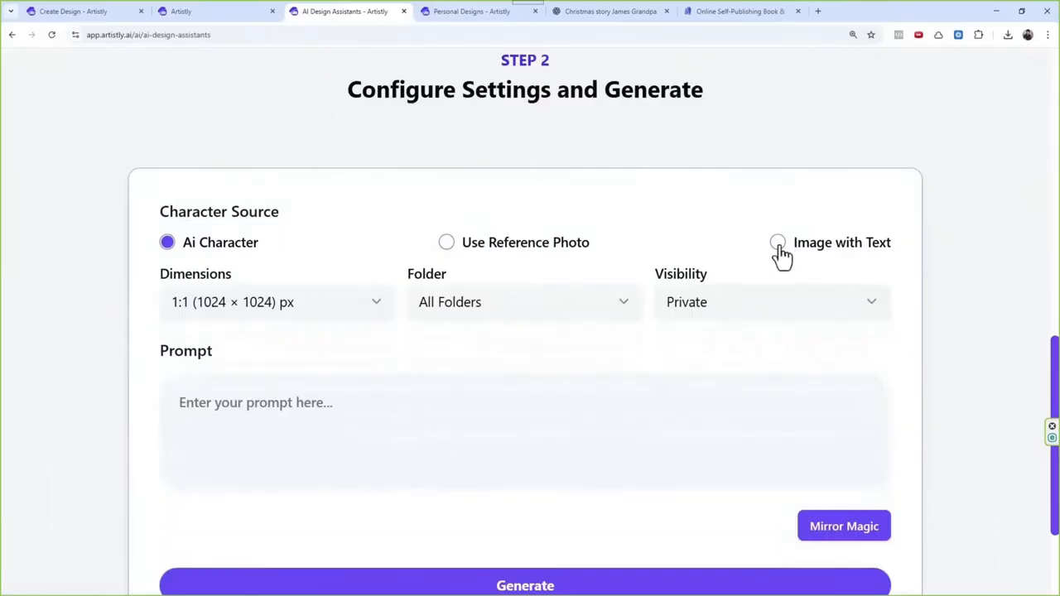
{"action": "left_click", "coordinate": [779, 242]}
Step: Use the uploaded cartoon picture of the boy and grandfather with name labels from the media library as the character reference
{"action": "left_click", "coordinate": [535, 399]}
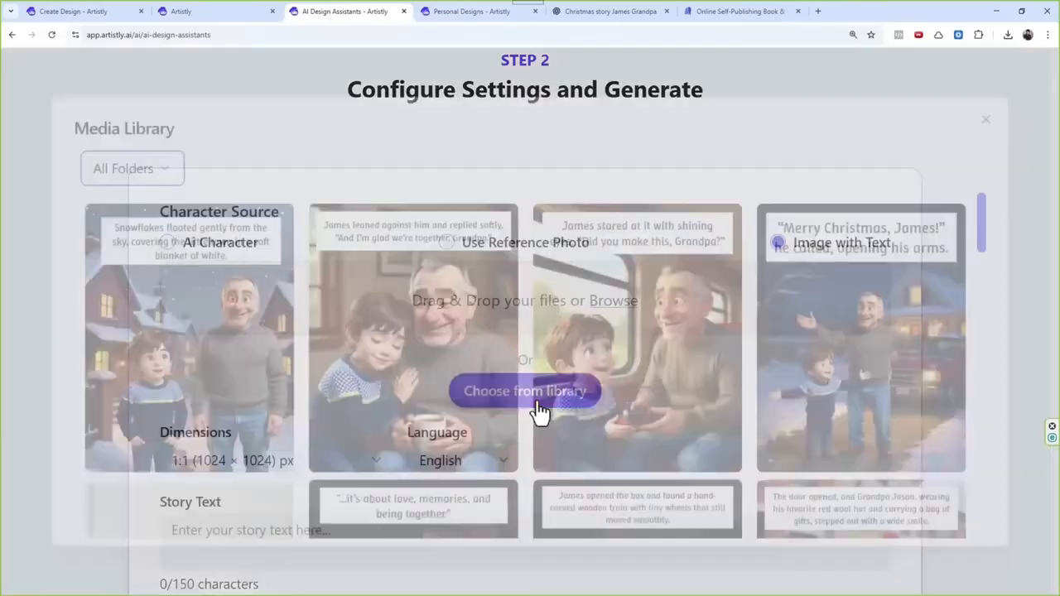
{"action": "left_click", "coordinate": [130, 160]}
{"action": "left_click", "coordinate": [142, 237]}
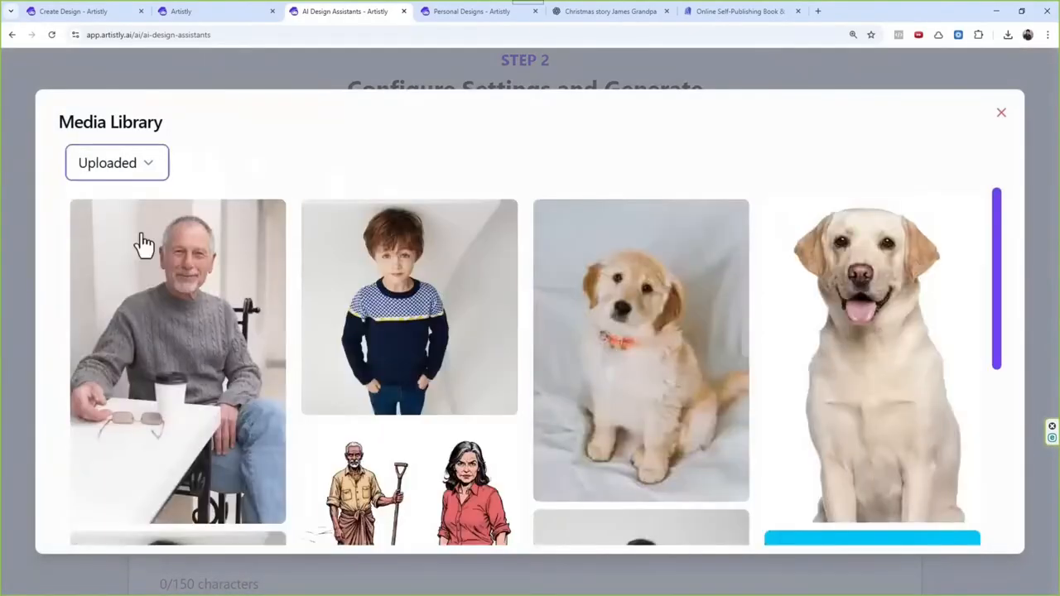
{"action": "left_click", "coordinate": [224, 296]}
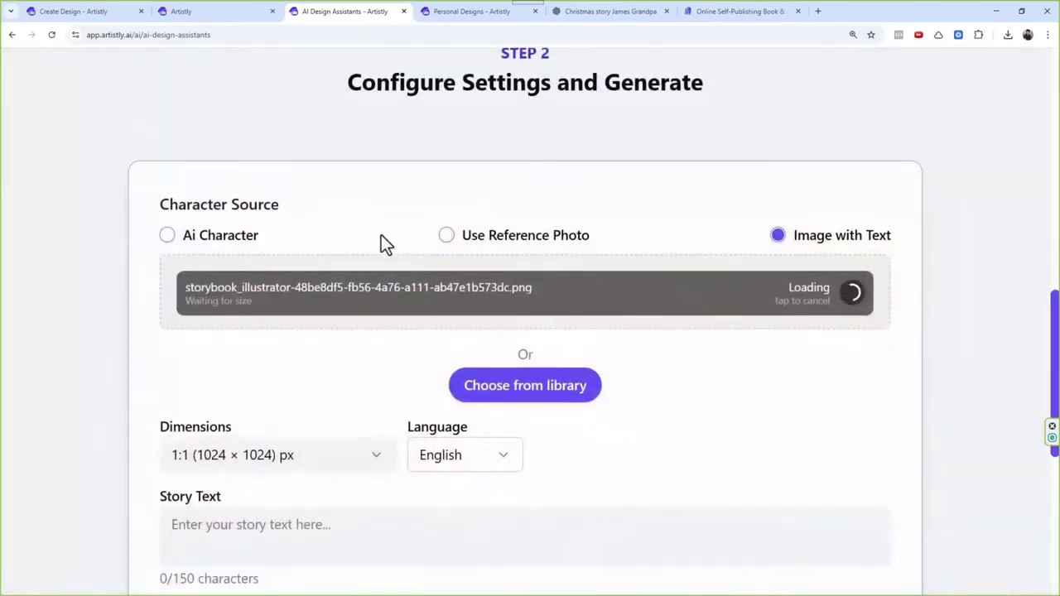
Step: Paste the rewritten living room description as the illustration's prompt
{"action": "scroll", "coordinate": [343, 378], "scroll_direction": "down", "scroll_amount": 5}
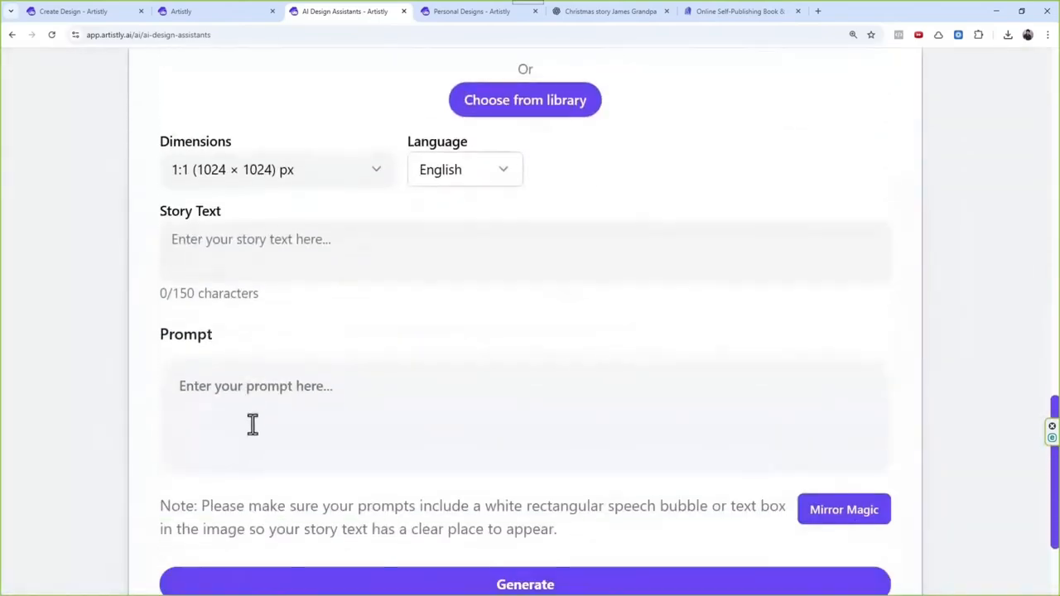
{"action": "left_click", "coordinate": [256, 415]}
{"action": "key", "text": "ctrl+v"}
Step: Copy page 9's story text from its design details and paste it as the new illustration's story text
{"action": "left_click", "coordinate": [431, 14]}
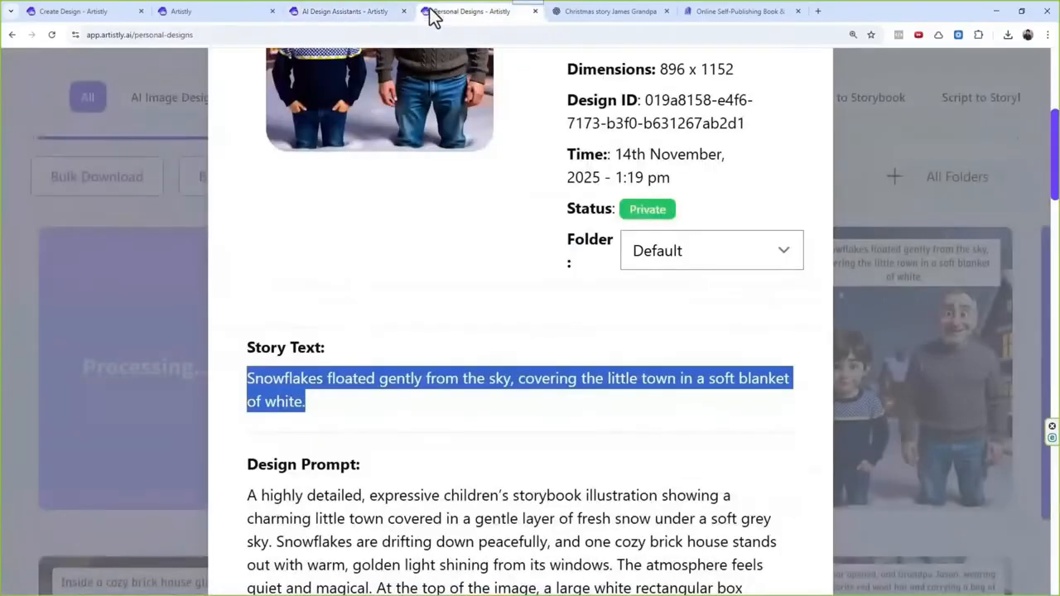
{"action": "scroll", "coordinate": [521, 304], "scroll_direction": "up", "scroll_amount": 5}
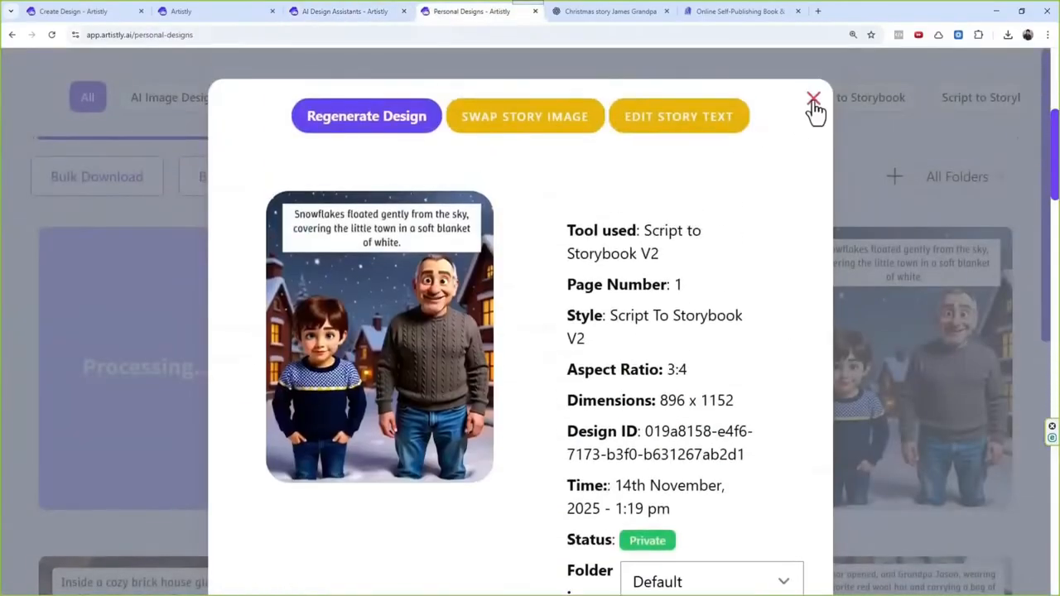
{"action": "left_click", "coordinate": [814, 101]}
{"action": "scroll", "coordinate": [399, 393], "scroll_direction": "down", "scroll_amount": 8}
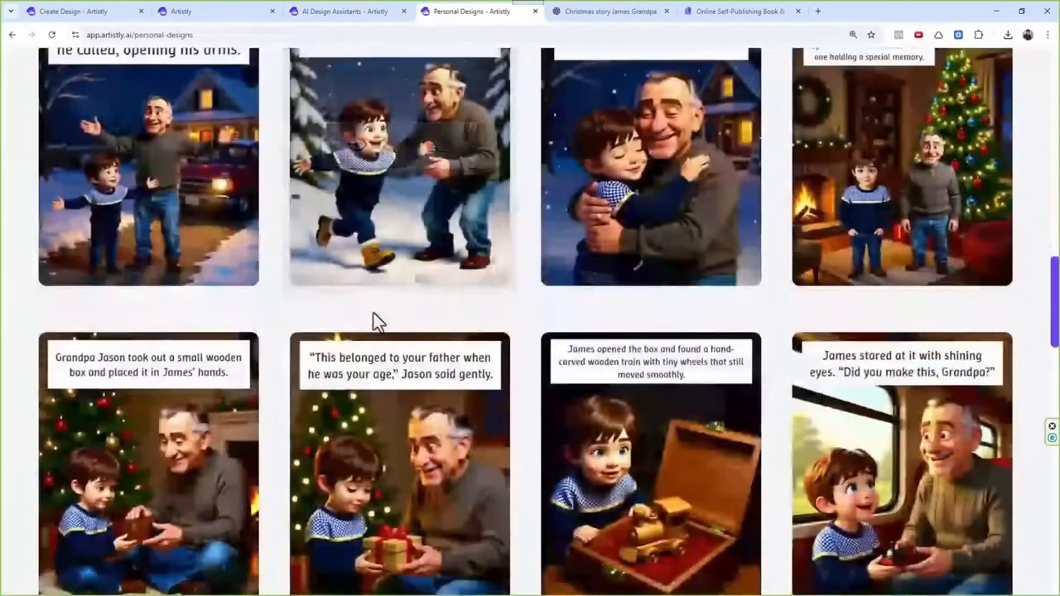
{"action": "scroll", "coordinate": [837, 237], "scroll_direction": "up", "scroll_amount": 2}
{"action": "left_click", "coordinate": [859, 314]}
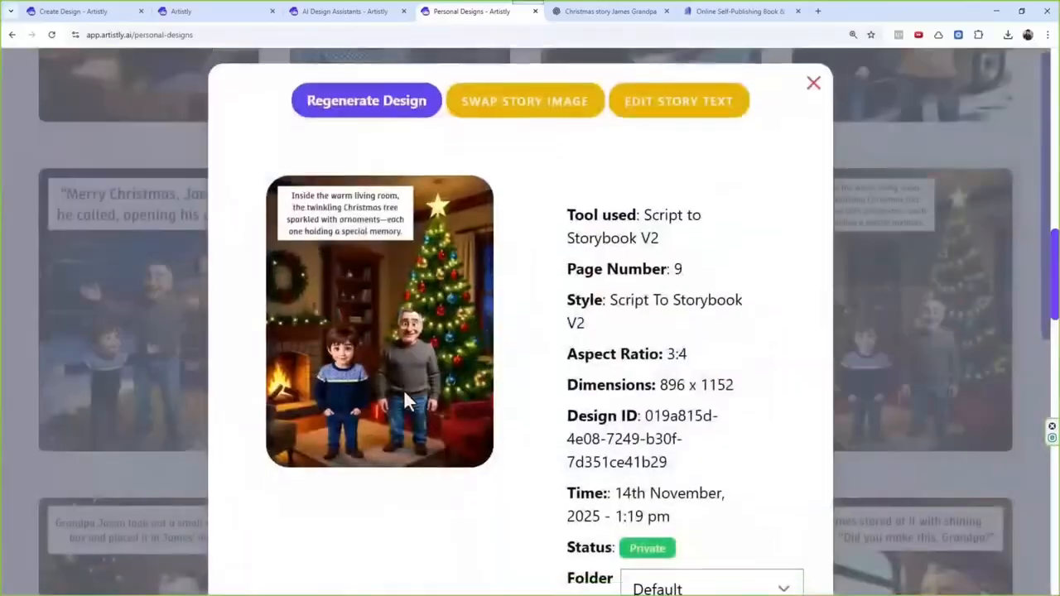
{"action": "scroll", "coordinate": [286, 454], "scroll_direction": "down", "scroll_amount": 3}
{"action": "left_click_drag", "start_coordinate": [242, 462], "coordinate": [613, 484]}
{"action": "key", "text": "ctrl+c"}
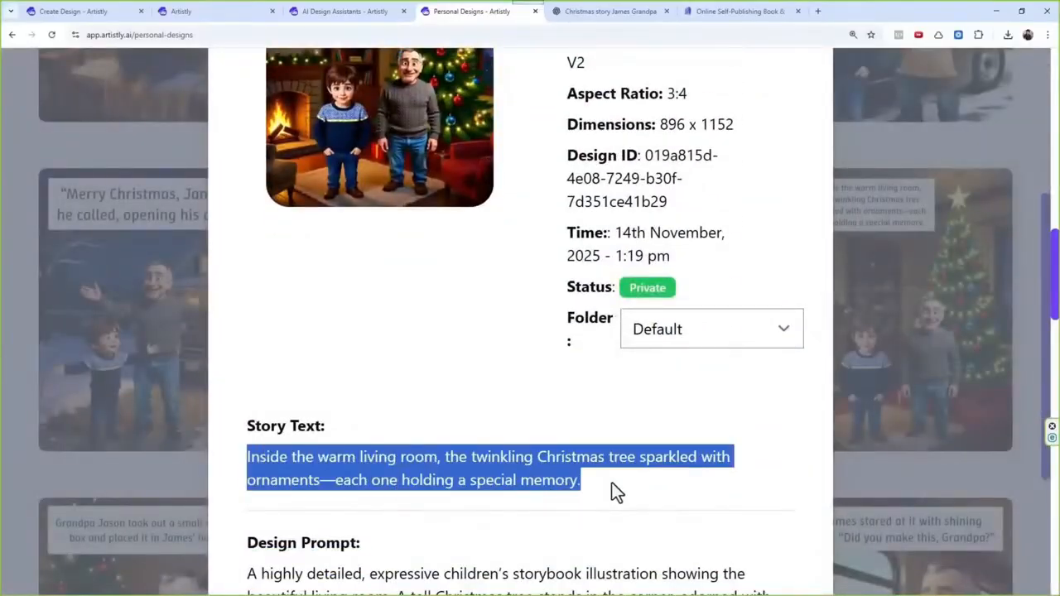
{"action": "left_click", "coordinate": [364, 12]}
{"action": "left_click", "coordinate": [272, 260]}
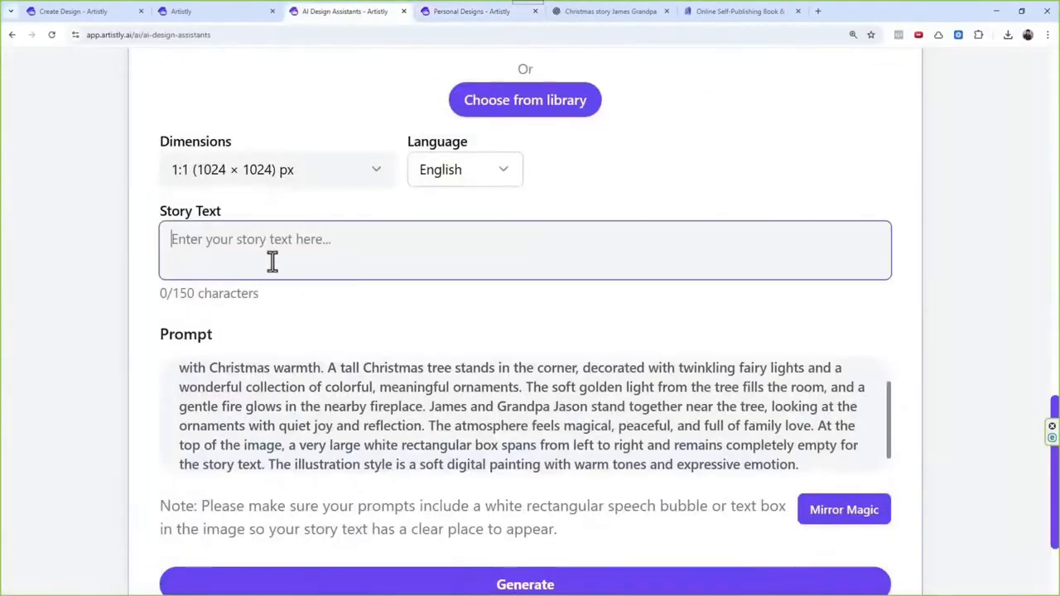
{"action": "key", "text": "ctrl+v"}
Step: Set the illustration's dimensions to 3:4 (896 × 1152) px and generate it
{"action": "left_click", "coordinate": [285, 178]}
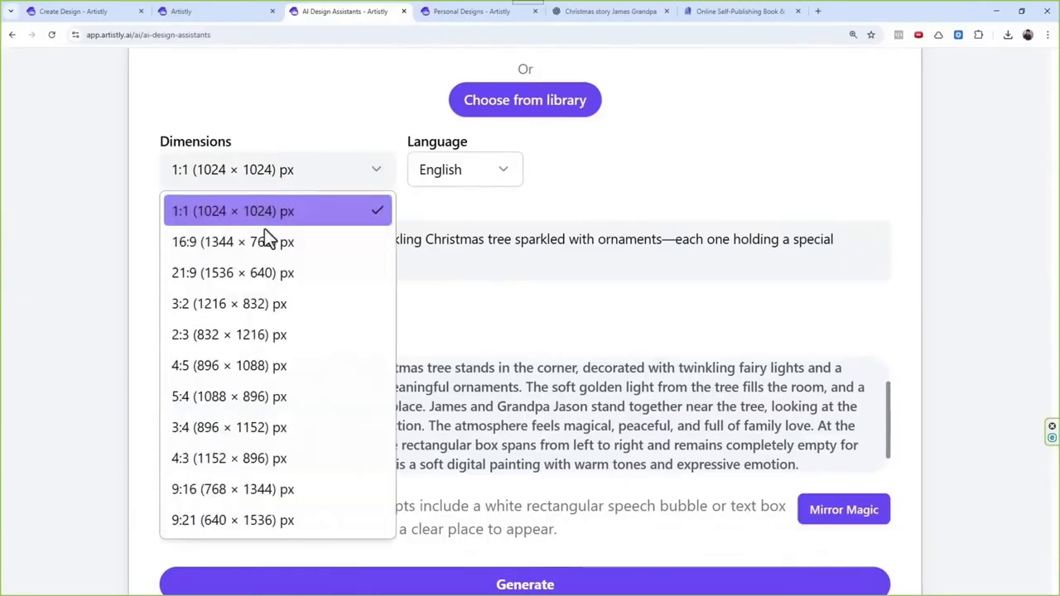
{"action": "left_click", "coordinate": [207, 427]}
{"action": "scroll", "coordinate": [402, 277], "scroll_direction": "down", "scroll_amount": 3}
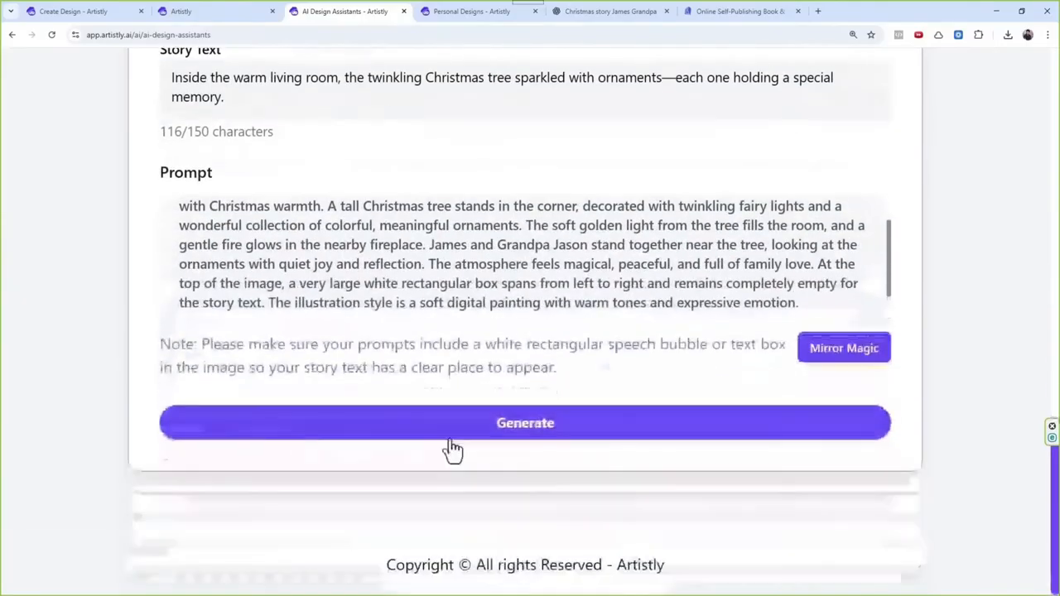
{"action": "left_click", "coordinate": [454, 445]}
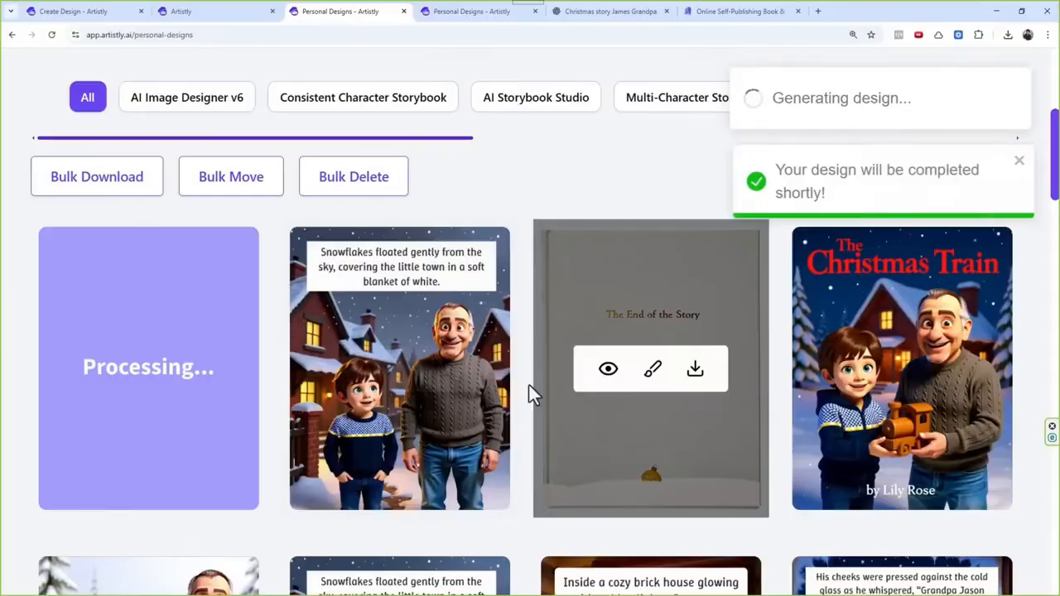
Step: Open the details of the back cover showing both characters, copy its design prompt and close the details
{"action": "scroll", "coordinate": [530, 388], "scroll_direction": "down", "scroll_amount": 1}
{"action": "scroll", "coordinate": [473, 328], "scroll_direction": "down", "scroll_amount": 2}
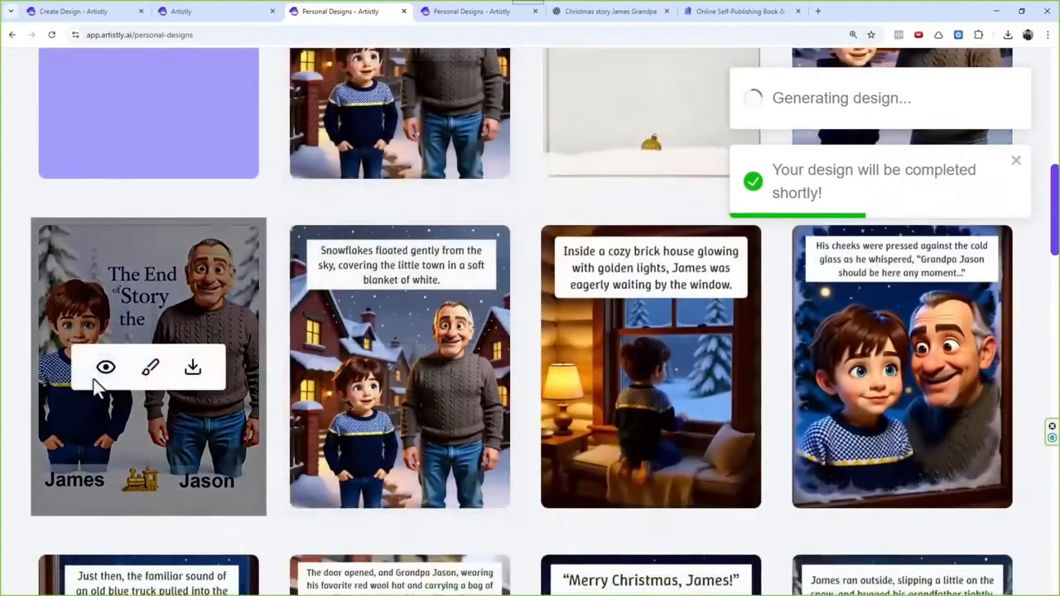
{"action": "left_click", "coordinate": [106, 367]}
{"action": "scroll", "coordinate": [510, 343], "scroll_direction": "down", "scroll_amount": 4}
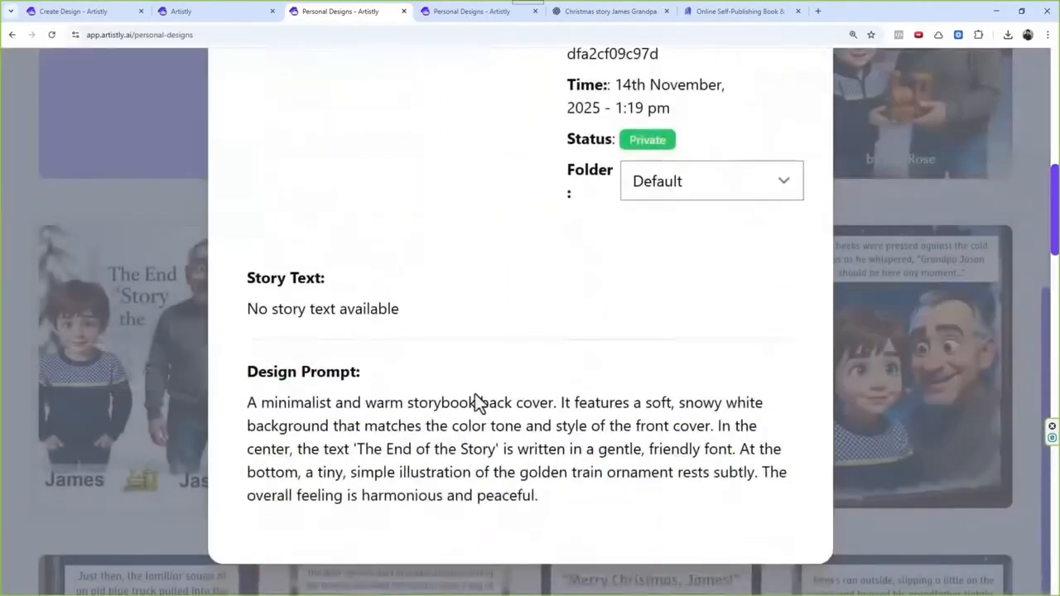
{"action": "left_click_drag", "start_coordinate": [542, 497], "coordinate": [251, 420]}
{"action": "key", "text": "ctrl+c"}
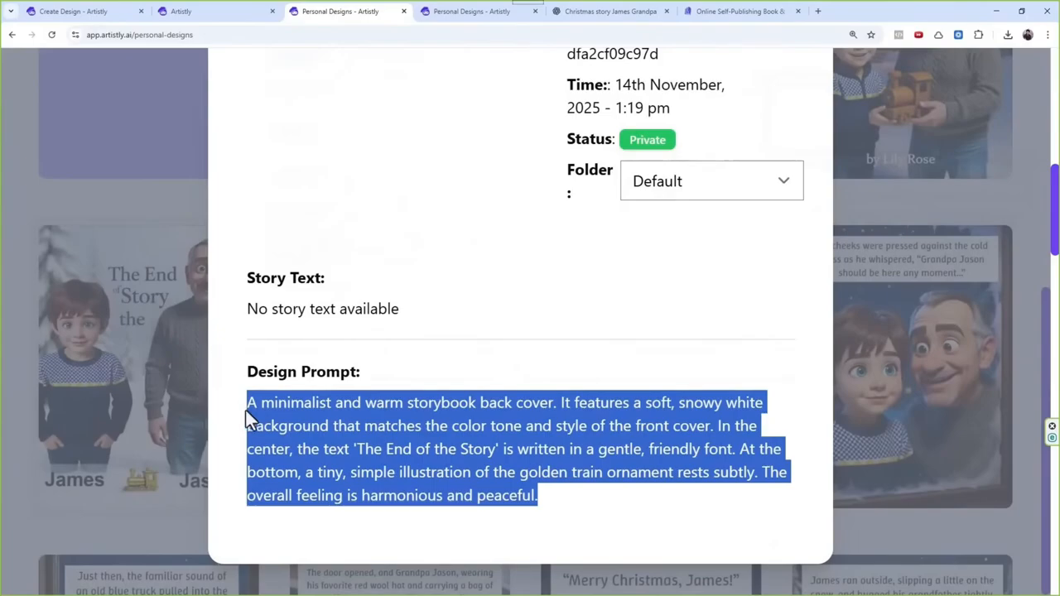
{"action": "scroll", "coordinate": [627, 278], "scroll_direction": "up", "scroll_amount": 5}
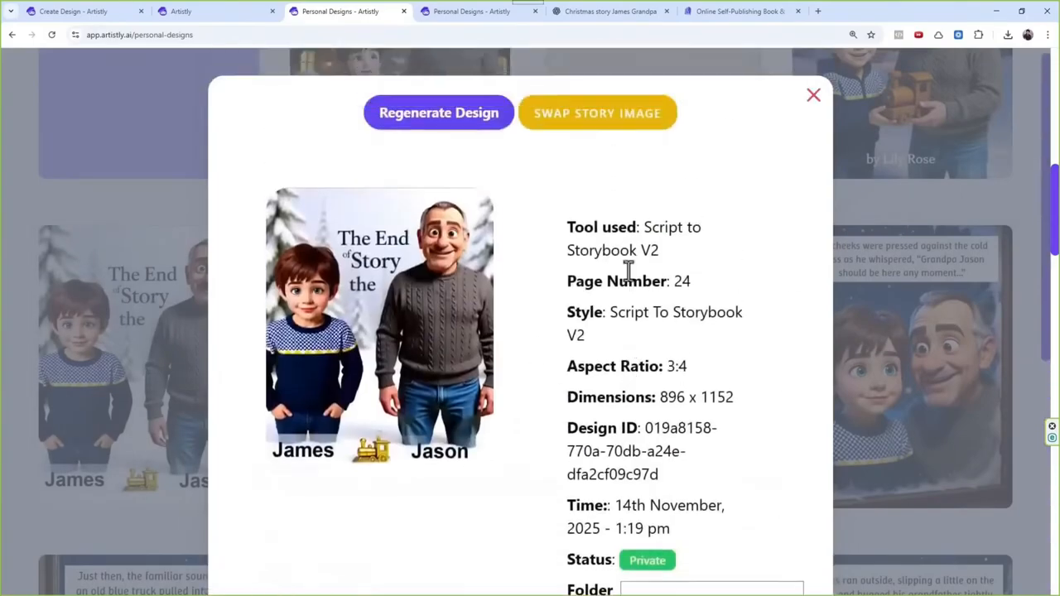
{"action": "left_click", "coordinate": [813, 97]}
Step: Open the newly generated living room illustration and regenerate it
{"action": "scroll", "coordinate": [599, 406], "scroll_direction": "up", "scroll_amount": 2}
{"action": "scroll", "coordinate": [599, 400], "scroll_direction": "up", "scroll_amount": 5}
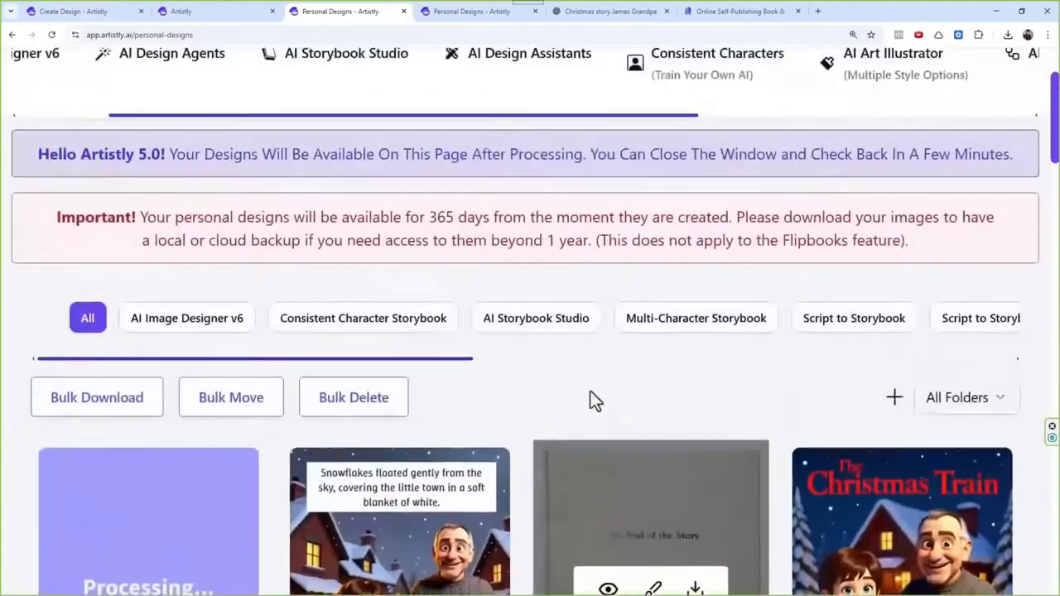
{"action": "scroll", "coordinate": [479, 445], "scroll_direction": "down", "scroll_amount": 2}
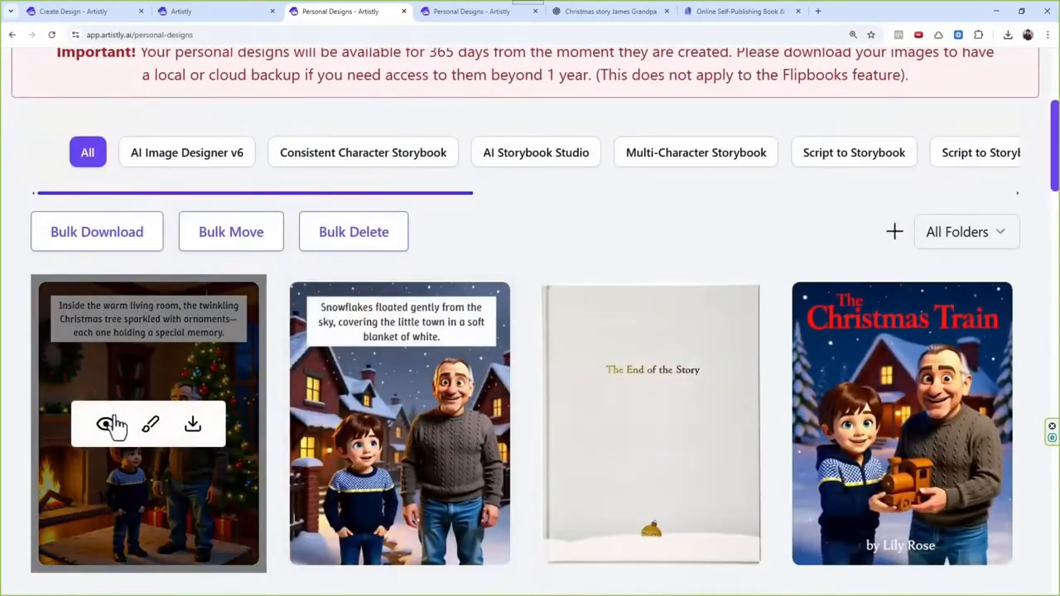
{"action": "left_click", "coordinate": [107, 424]}
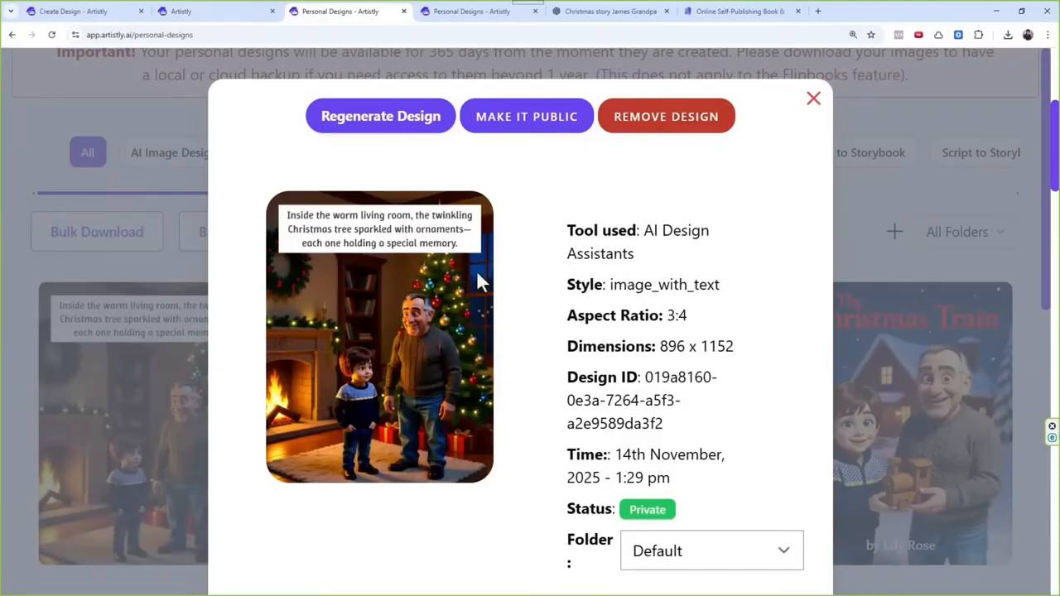
{"action": "left_click", "coordinate": [417, 127]}
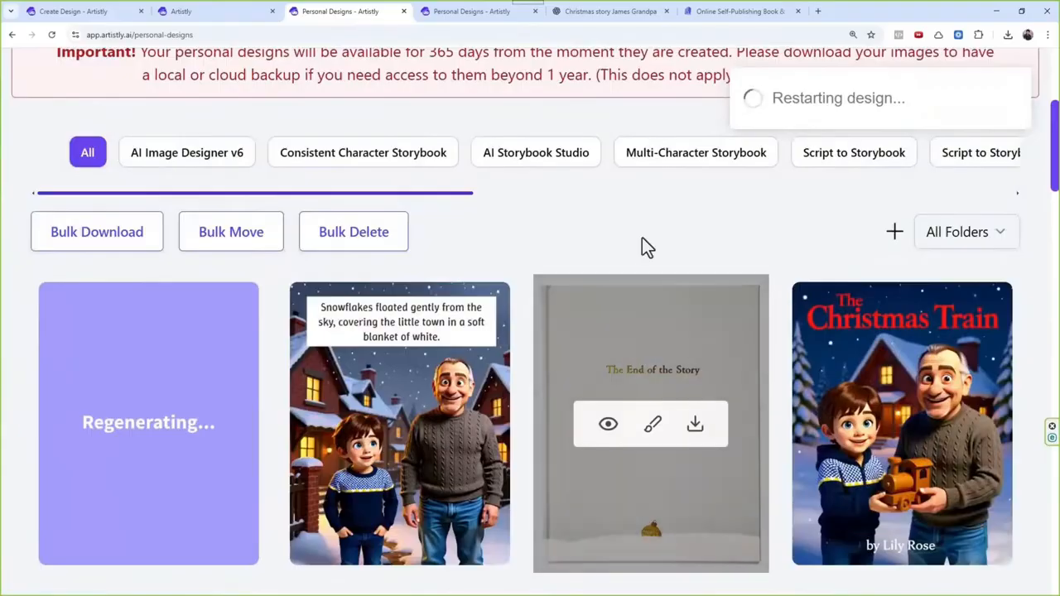
Step: Open the AI Art Illustrator, select the Pixar Style and paste the copied back cover prompt
{"action": "scroll", "coordinate": [642, 242], "scroll_direction": "down", "scroll_amount": 3}
{"action": "scroll", "coordinate": [623, 315], "scroll_direction": "up", "scroll_amount": 5}
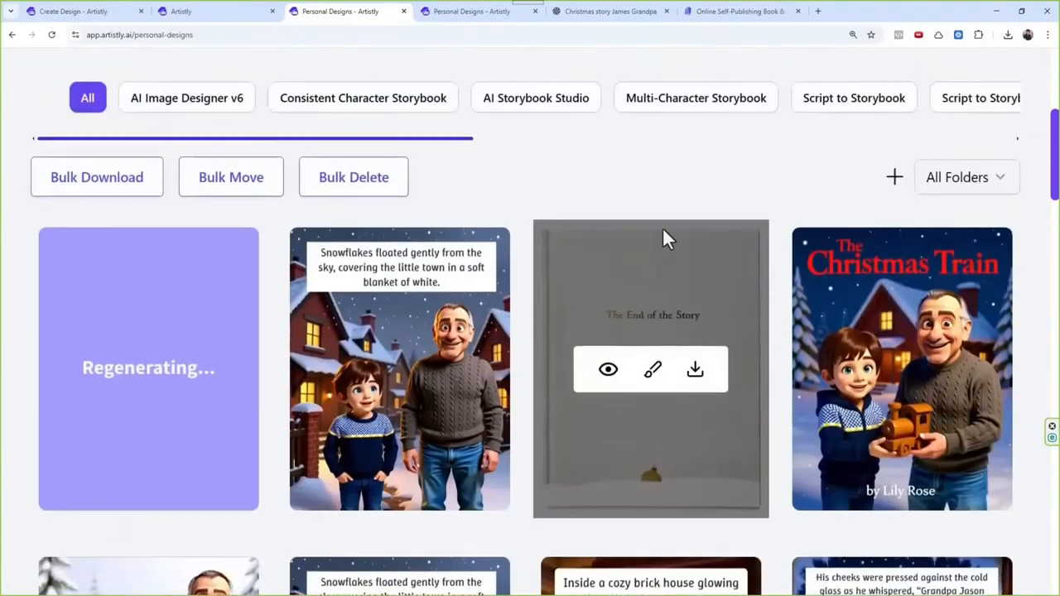
{"action": "scroll", "coordinate": [647, 414], "scroll_direction": "up", "scroll_amount": 2}
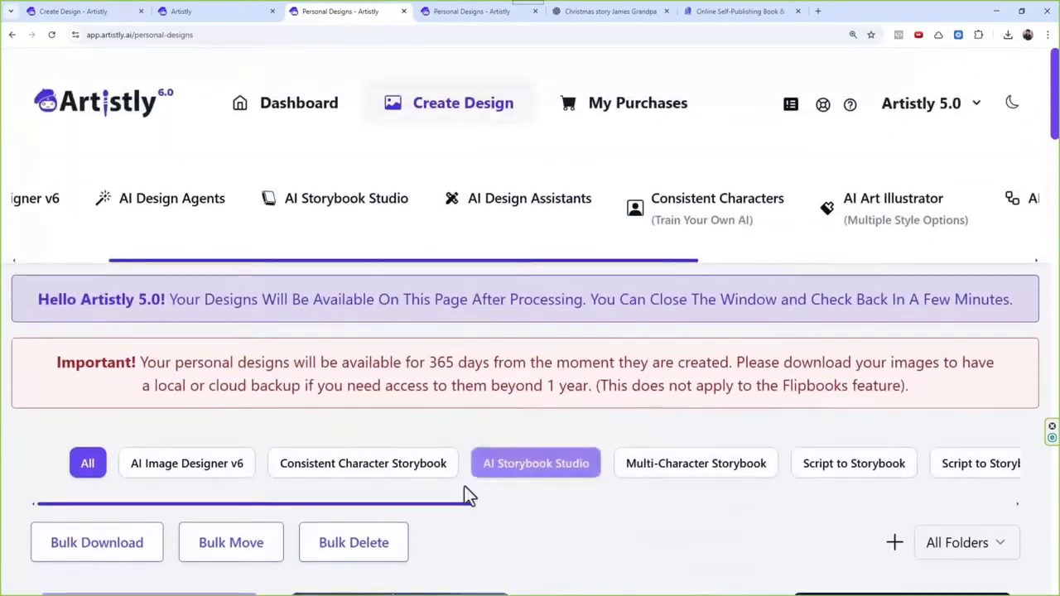
{"action": "left_click_drag", "start_coordinate": [455, 511], "coordinate": [588, 525]}
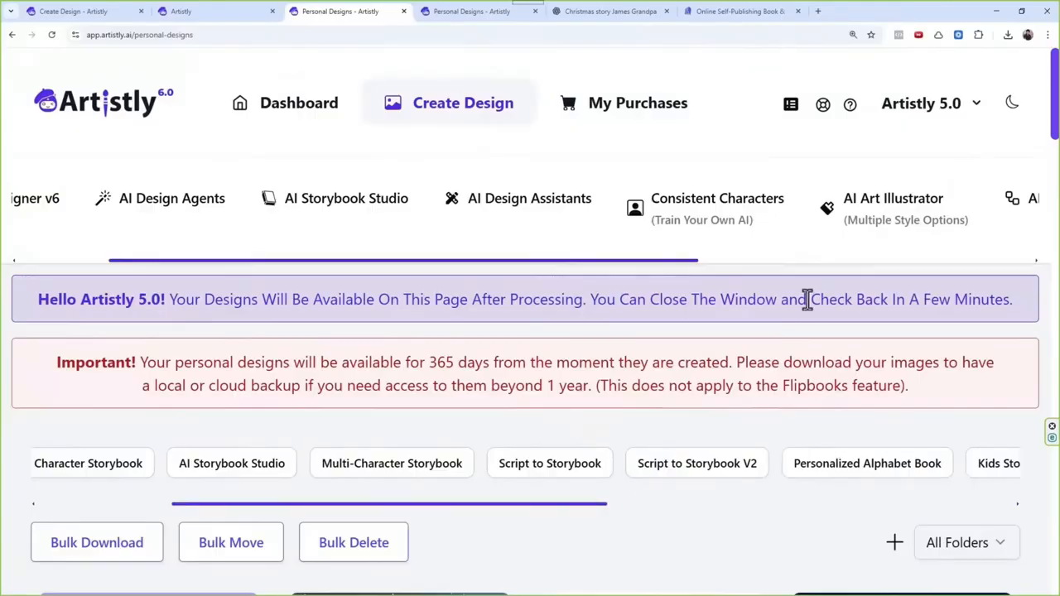
{"action": "left_click", "coordinate": [876, 222]}
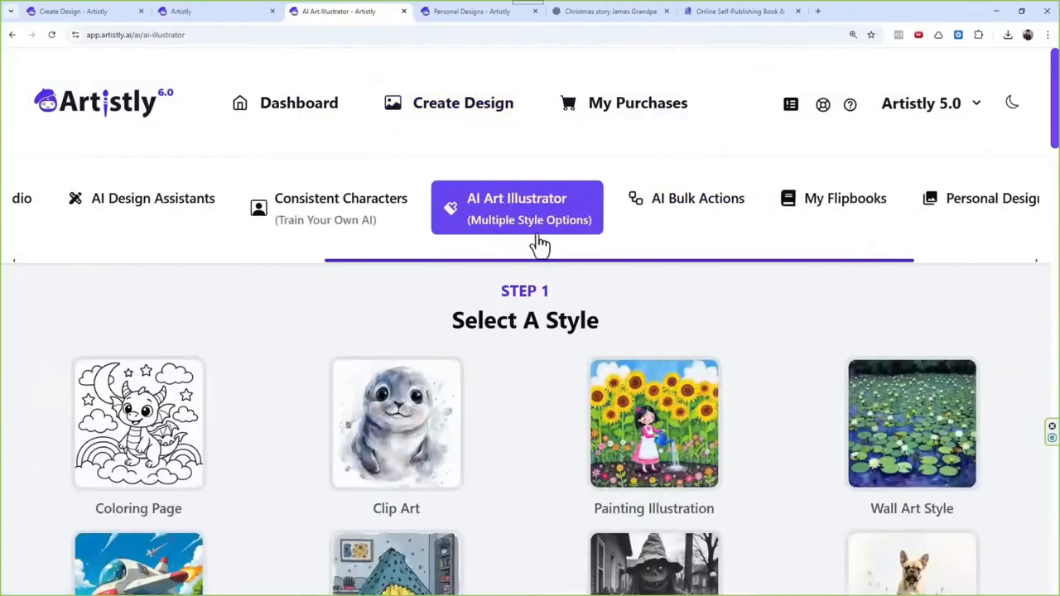
{"action": "scroll", "coordinate": [506, 323], "scroll_direction": "down", "scroll_amount": 7}
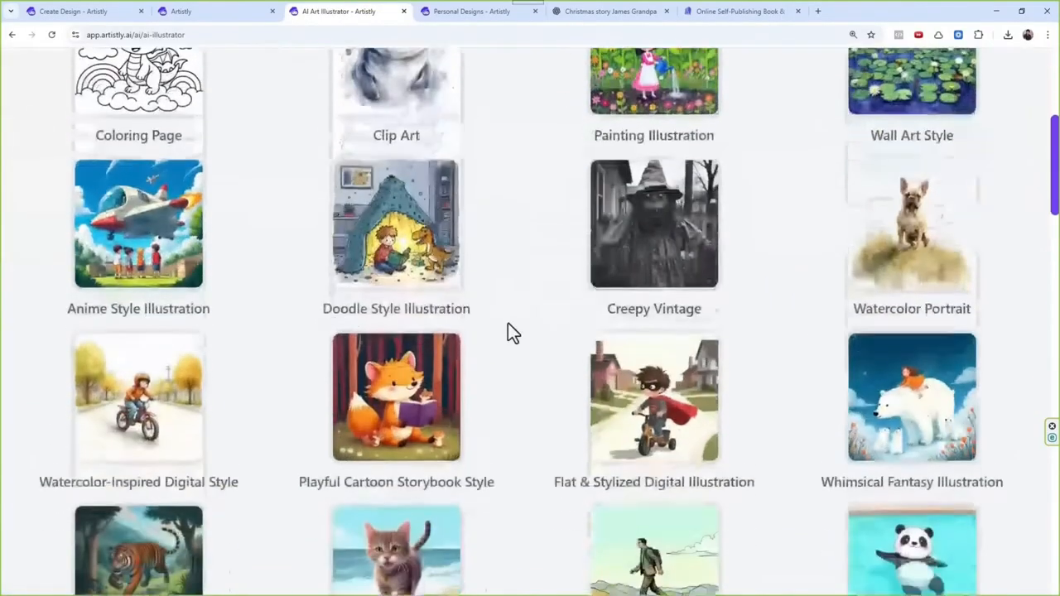
{"action": "scroll", "coordinate": [509, 308], "scroll_direction": "down", "scroll_amount": 15}
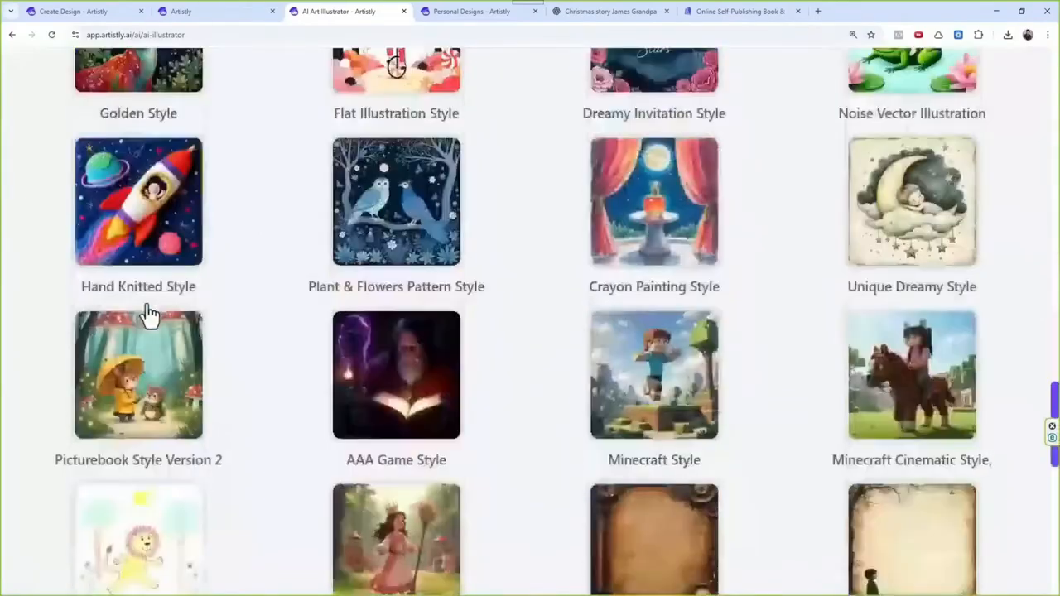
{"action": "scroll", "coordinate": [149, 315], "scroll_direction": "down", "scroll_amount": 9}
{"action": "left_click", "coordinate": [237, 240]}
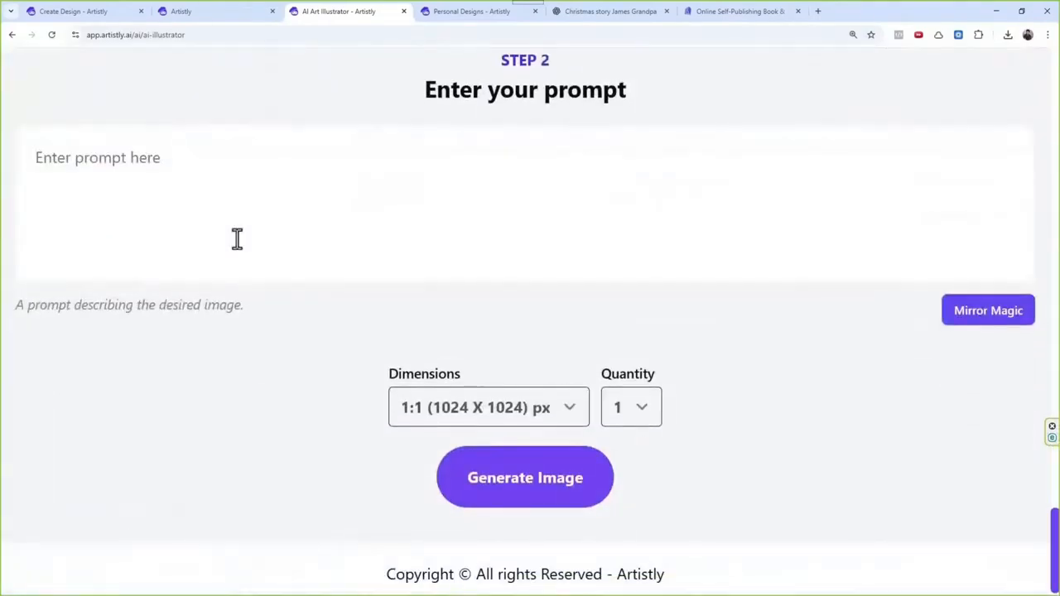
{"action": "key", "text": "ctrl+v"}
Step: Set the dimensions to 3:4 (896 X 1152) px and the quantity to 4, and generate the back cover images
{"action": "left_click", "coordinate": [538, 462]}
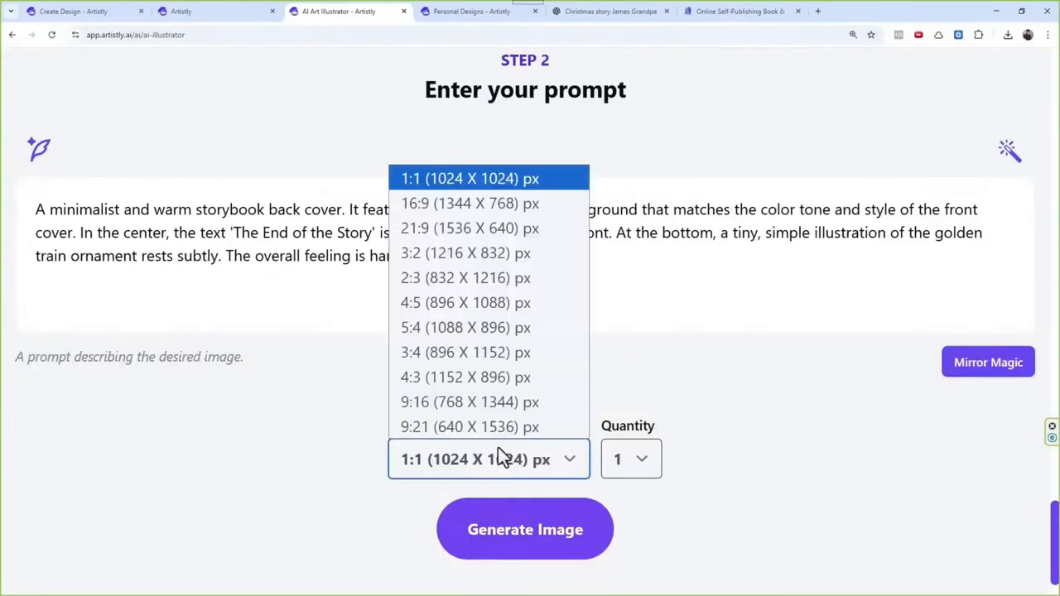
{"action": "left_click", "coordinate": [447, 355]}
{"action": "left_click", "coordinate": [627, 462]}
{"action": "left_click", "coordinate": [645, 567]}
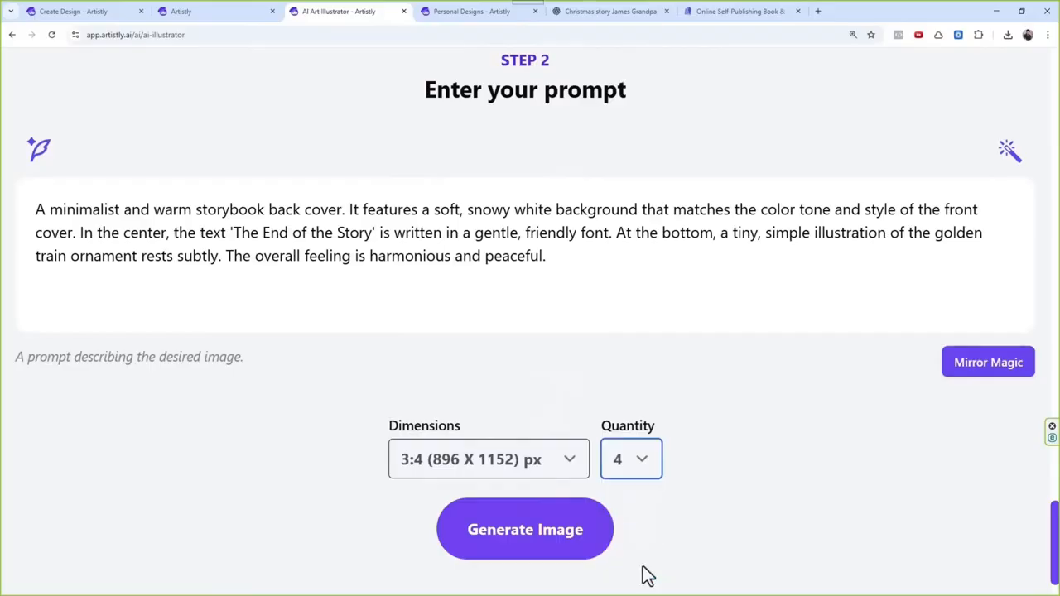
{"action": "left_click", "coordinate": [563, 553]}
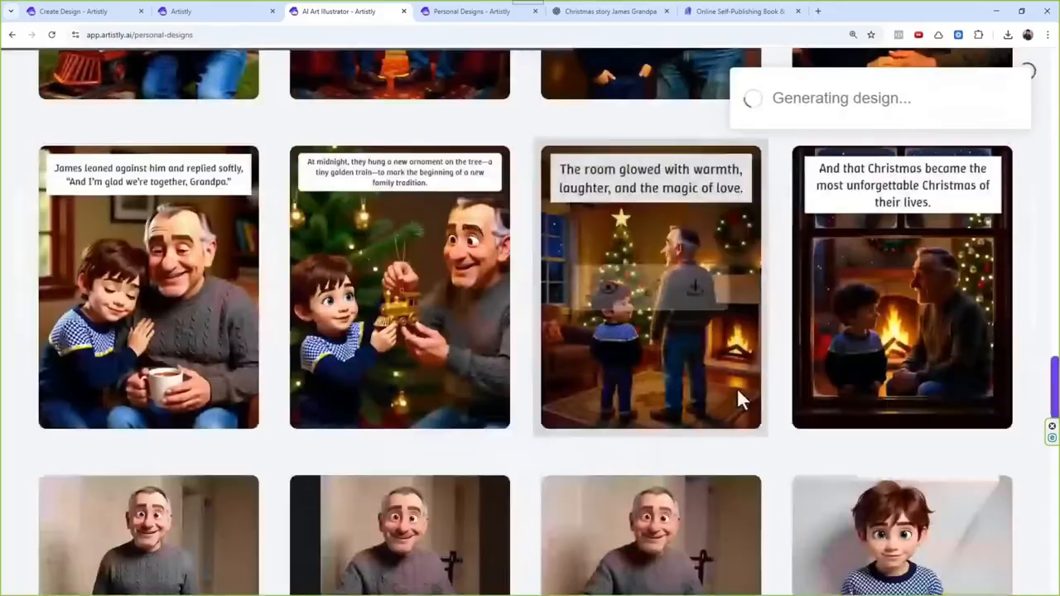
Step: Open the regenerated living room illustration's details to examine the image, and close them
{"action": "scroll", "coordinate": [734, 389], "scroll_direction": "up", "scroll_amount": 15}
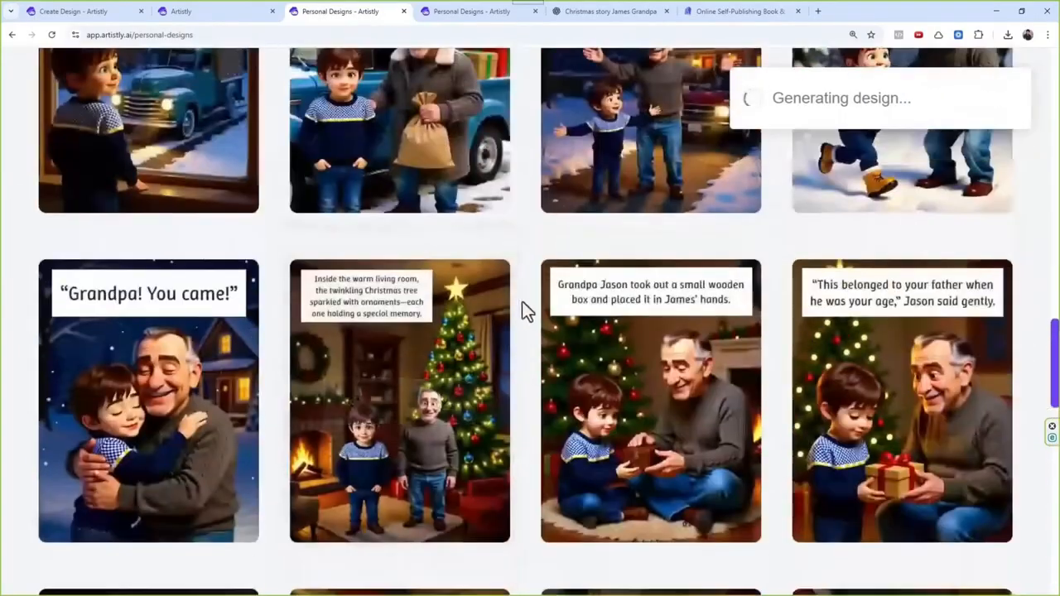
{"action": "scroll", "coordinate": [563, 303], "scroll_direction": "up", "scroll_amount": 10}
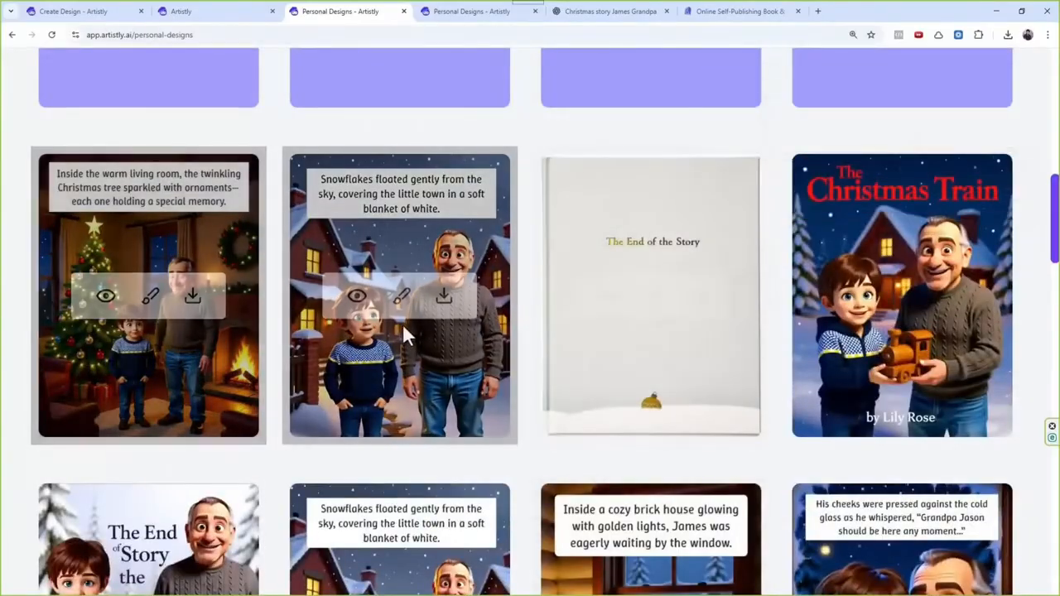
{"action": "scroll", "coordinate": [356, 372], "scroll_direction": "up", "scroll_amount": 3}
{"action": "left_click", "coordinate": [103, 522]}
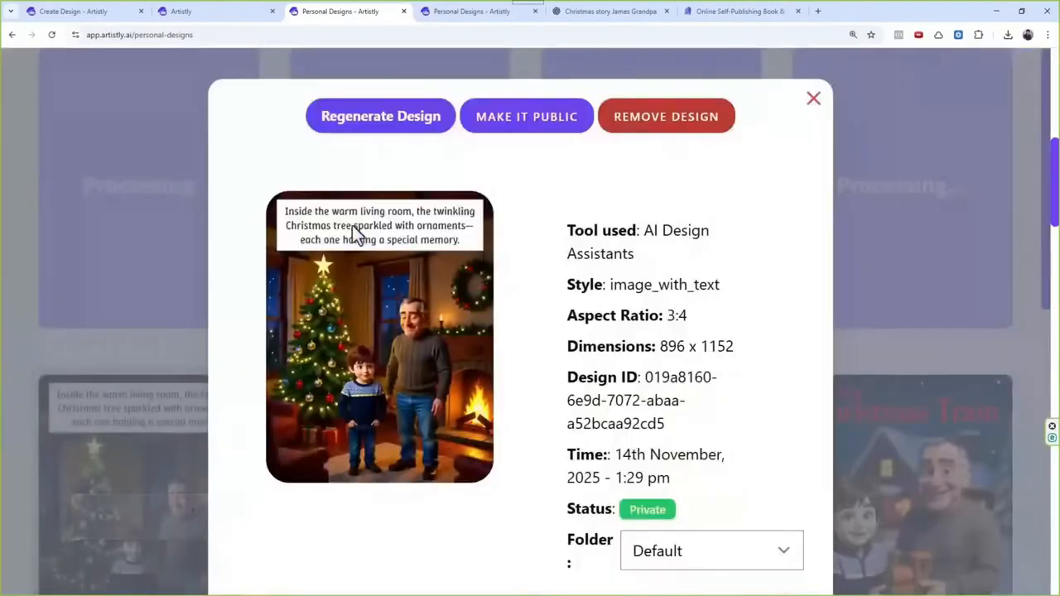
{"action": "left_click", "coordinate": [813, 99]}
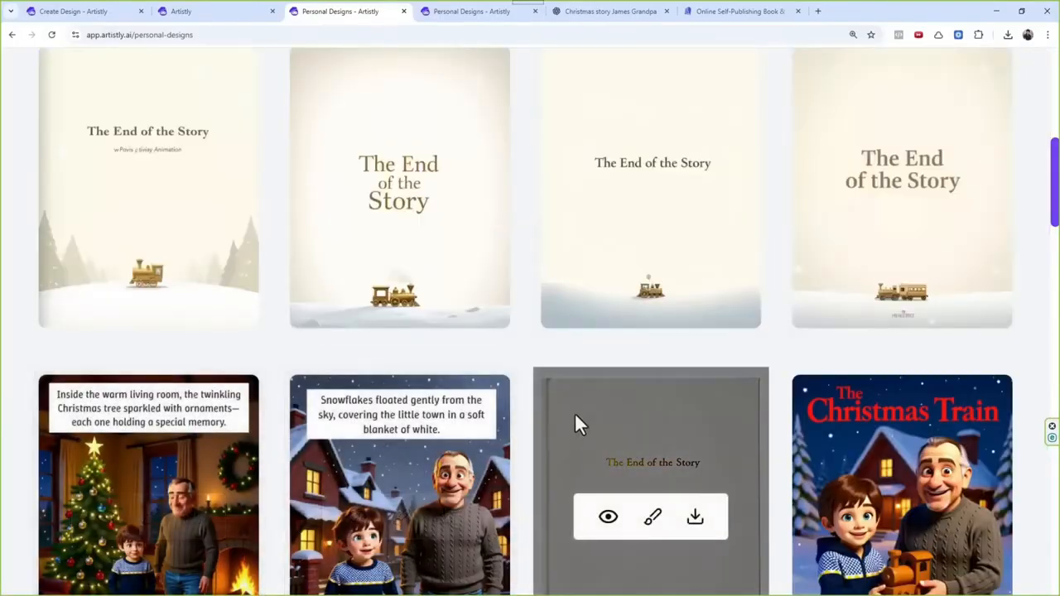
Step: Open the new back cover with the two-line title and golden train, check its image and prompt, and send it for re-generation
{"action": "scroll", "coordinate": [577, 397], "scroll_direction": "up", "scroll_amount": 2}
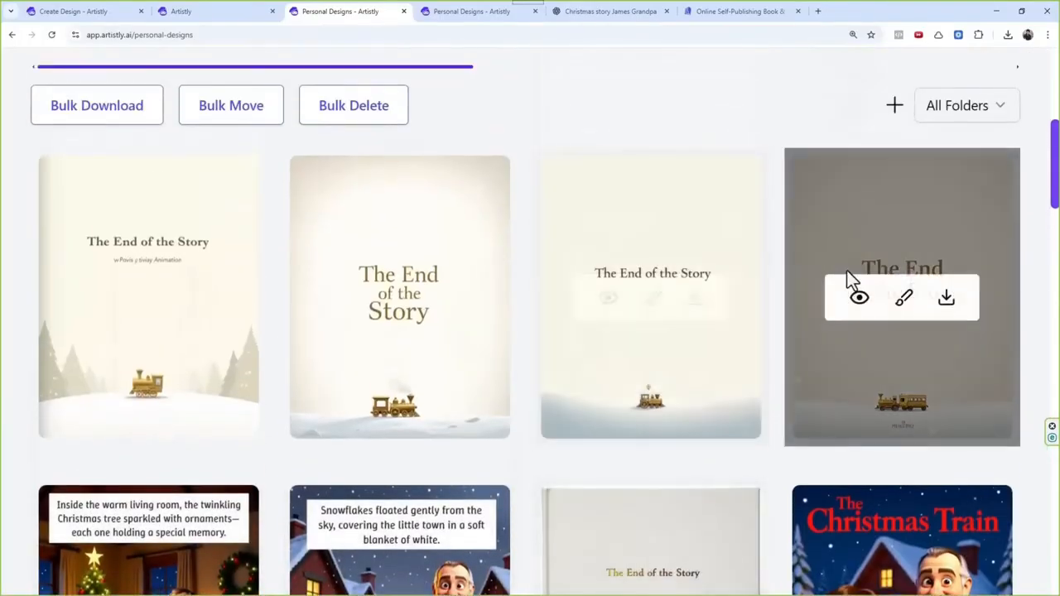
{"action": "left_click", "coordinate": [861, 300]}
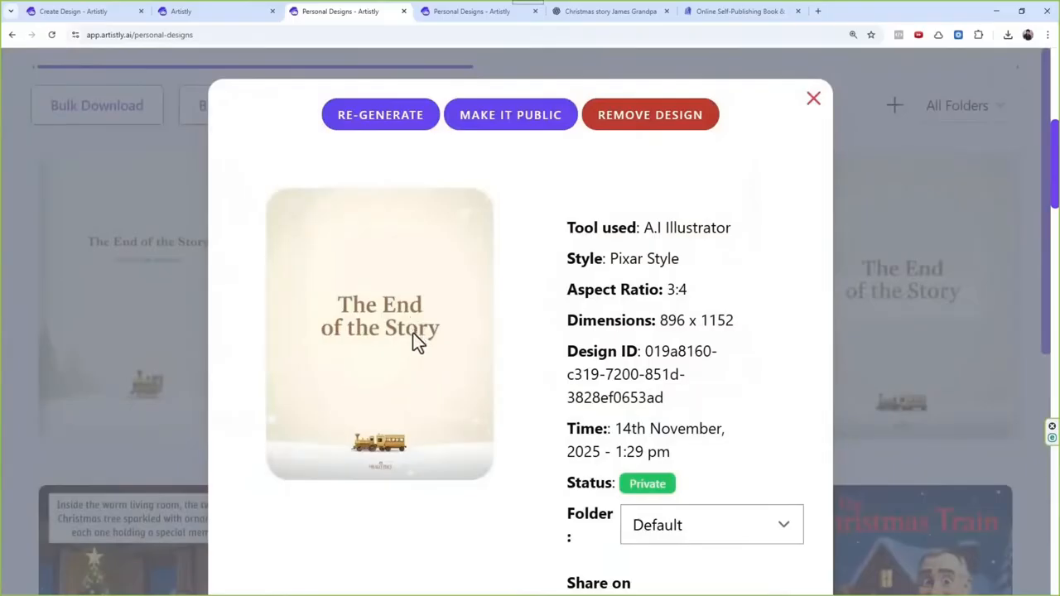
{"action": "scroll", "coordinate": [369, 476], "scroll_direction": "down", "scroll_amount": 5}
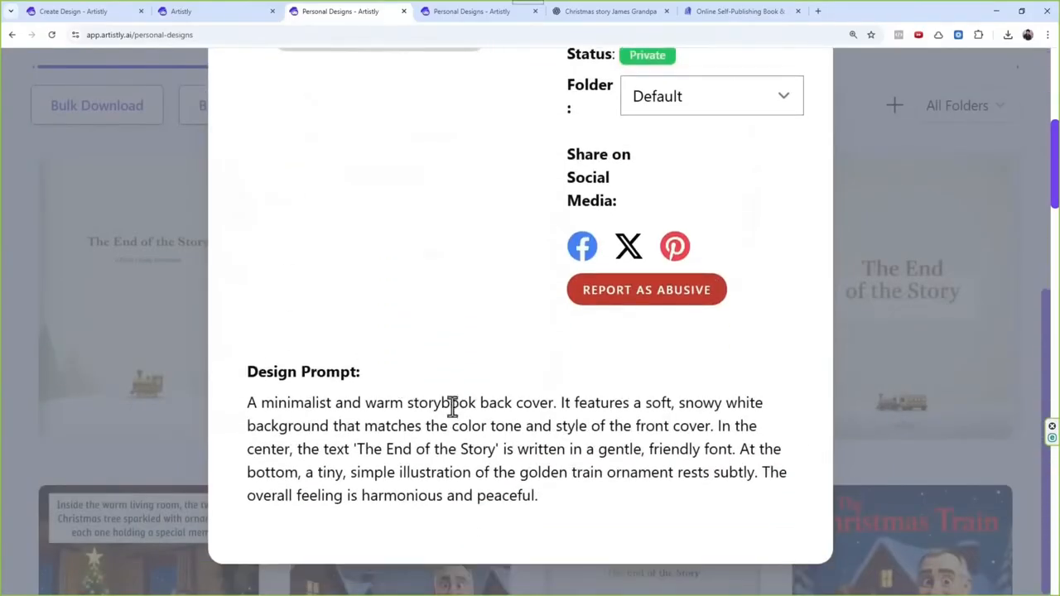
{"action": "scroll", "coordinate": [514, 422], "scroll_direction": "up", "scroll_amount": 4}
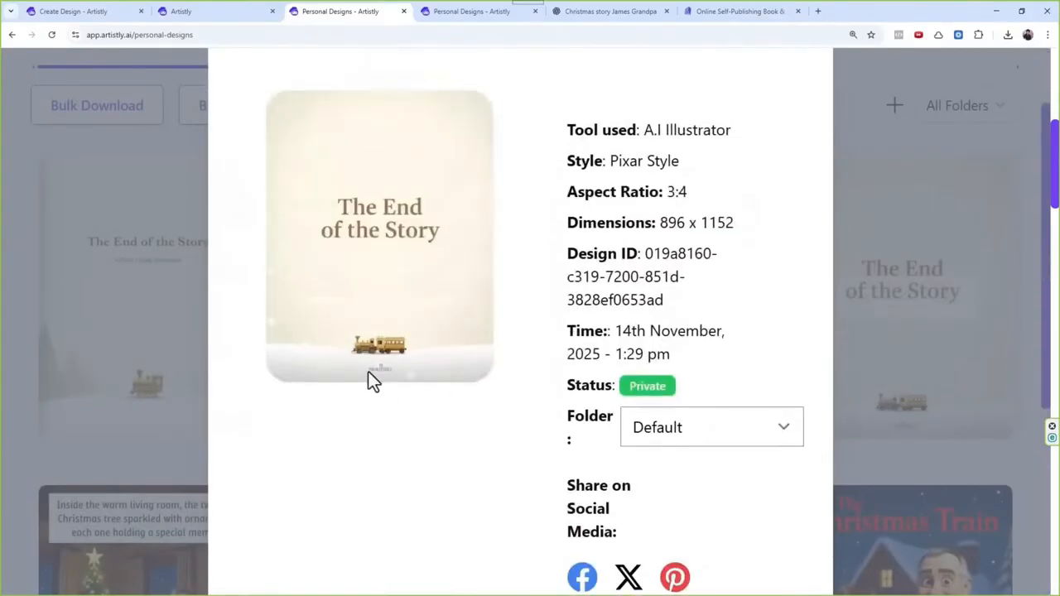
{"action": "scroll", "coordinate": [524, 311], "scroll_direction": "up", "scroll_amount": 2}
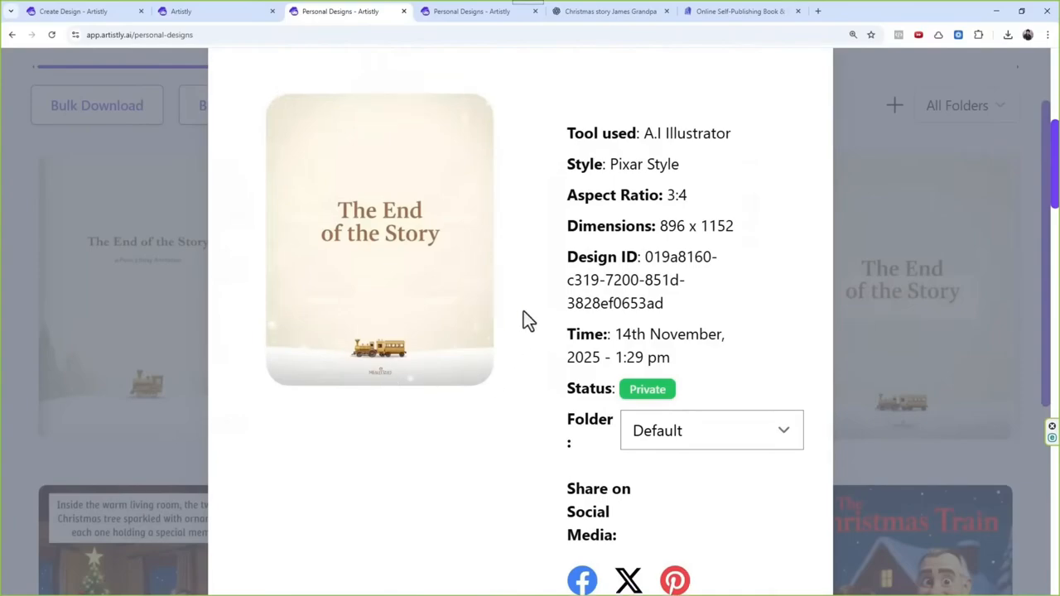
{"action": "left_click", "coordinate": [400, 133]}
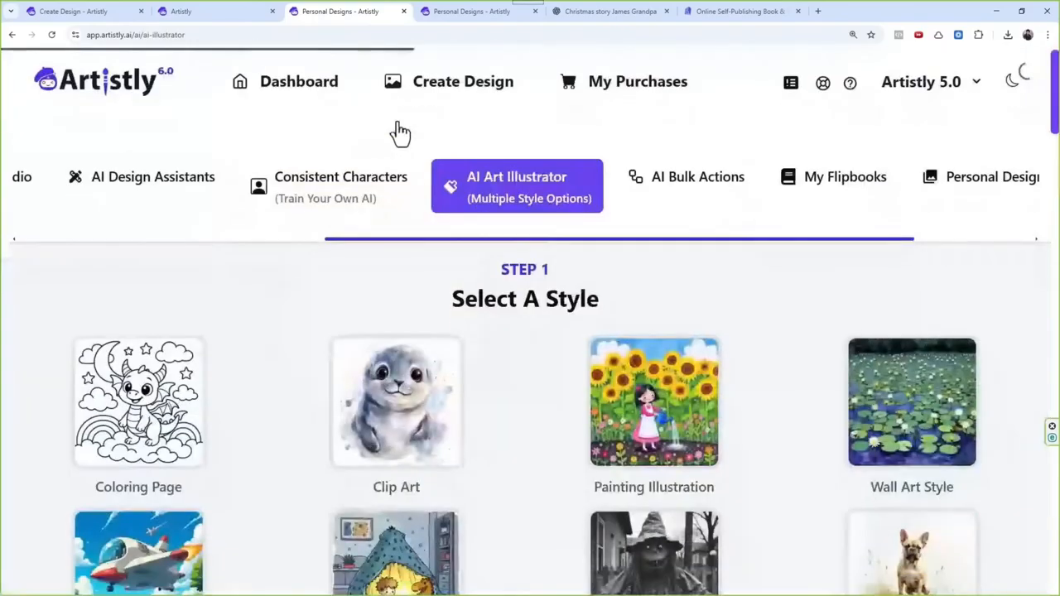
Step: Set the quantity to 4 and the dimensions to 3:4 (896 X 1152) px for the reused back cover prompt and generate
{"action": "left_click", "coordinate": [631, 459]}
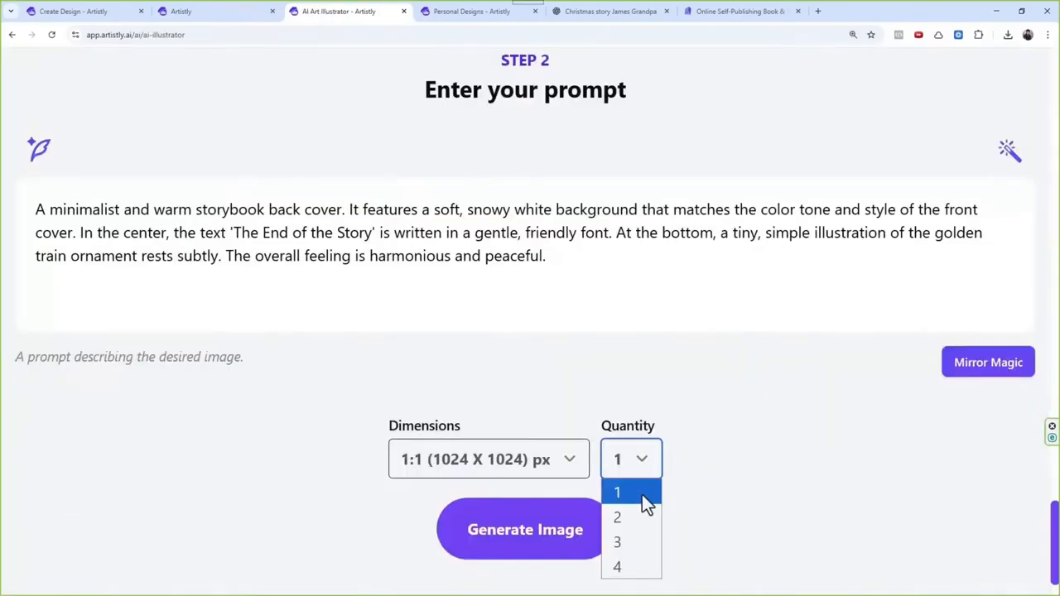
{"action": "left_click", "coordinate": [641, 566]}
{"action": "left_click", "coordinate": [525, 468]}
{"action": "left_click", "coordinate": [460, 354]}
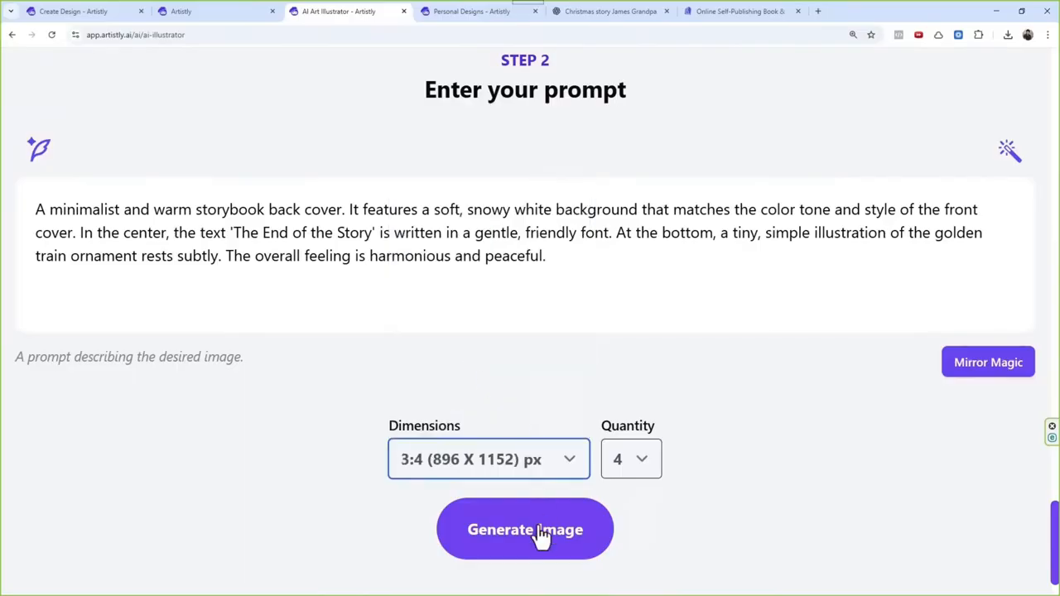
{"action": "left_click", "coordinate": [539, 534]}
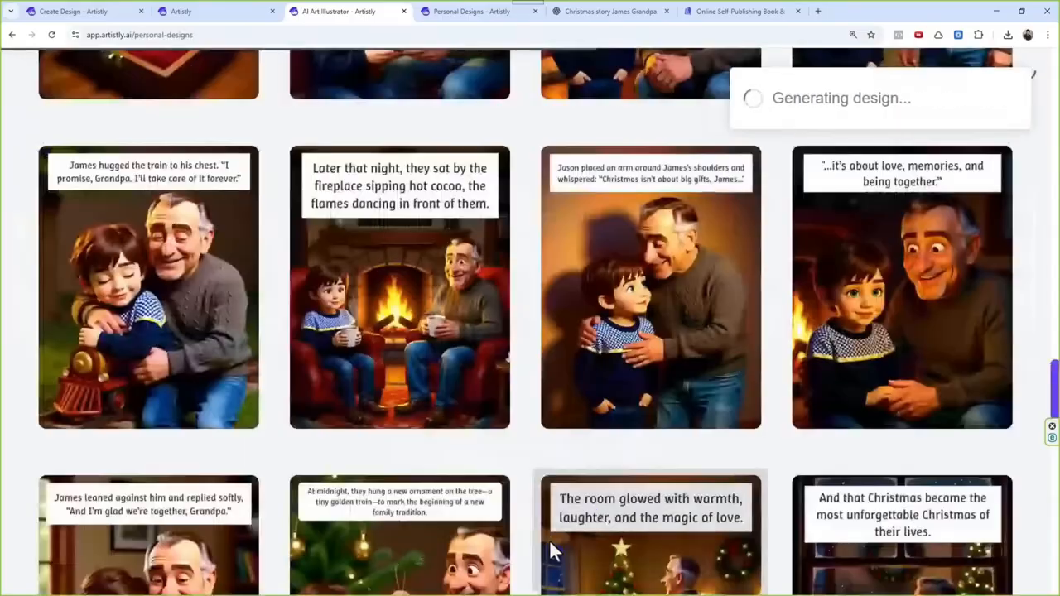
Step: Open the details of storybook page 9, the living room scene, and start swapping its story image
{"action": "scroll", "coordinate": [472, 319], "scroll_direction": "up", "scroll_amount": 15}
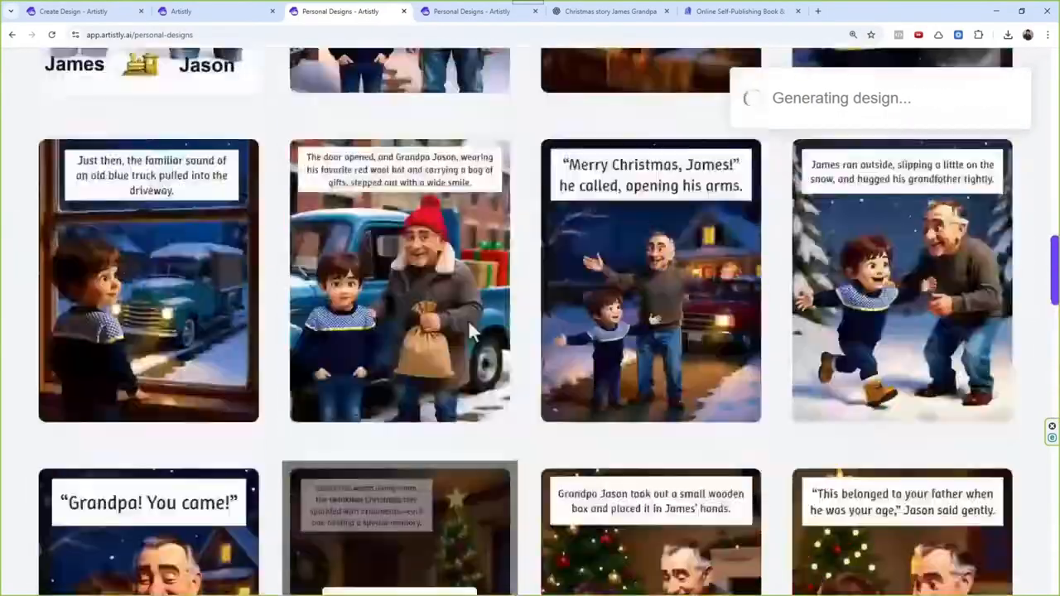
{"action": "scroll", "coordinate": [527, 269], "scroll_direction": "up", "scroll_amount": 3}
{"action": "scroll", "coordinate": [534, 332], "scroll_direction": "down", "scroll_amount": 10}
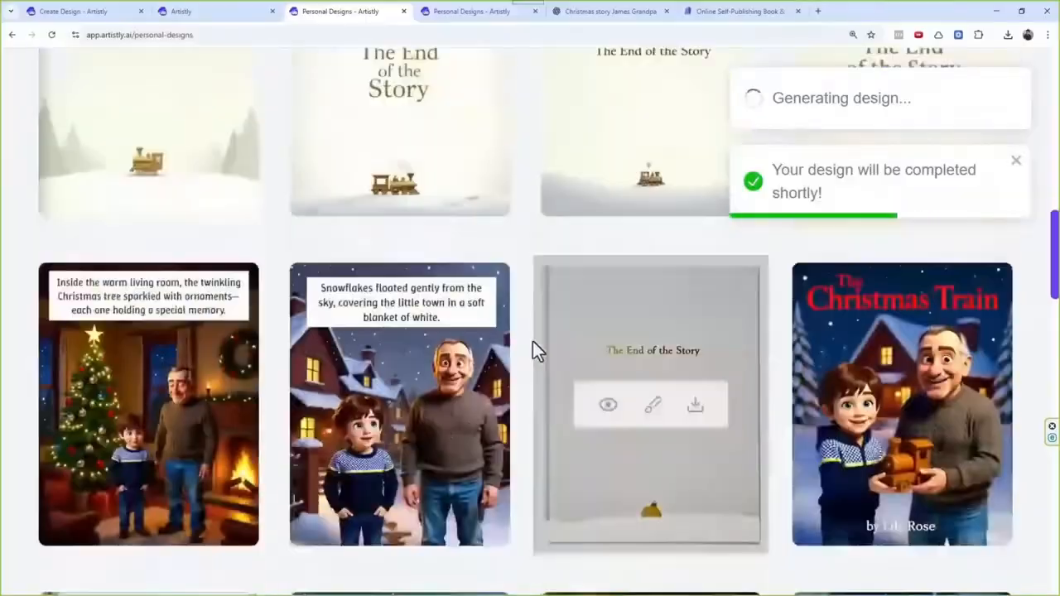
{"action": "scroll", "coordinate": [523, 290], "scroll_direction": "down", "scroll_amount": 3}
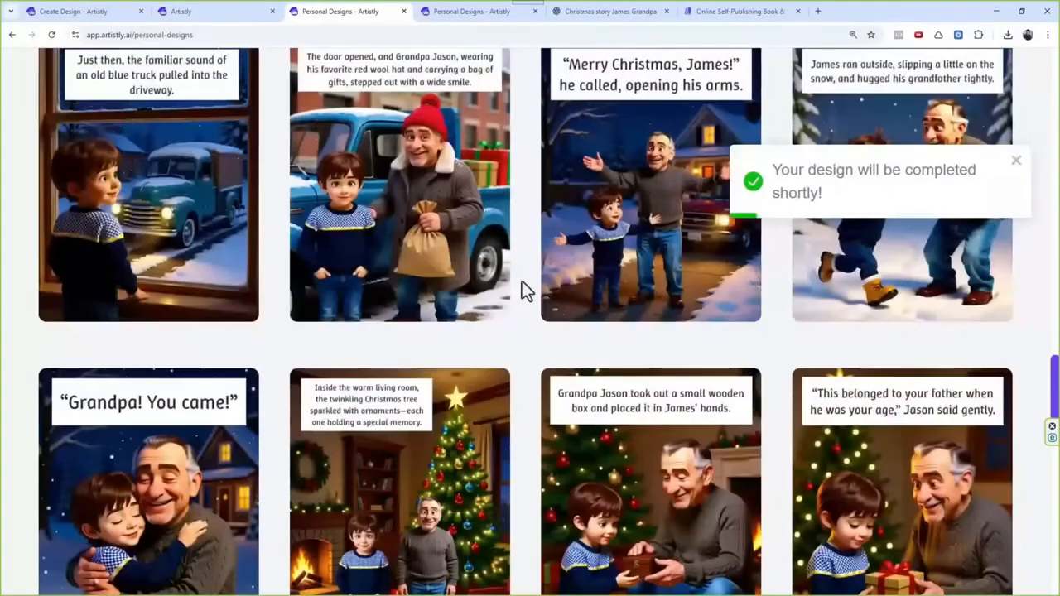
{"action": "scroll", "coordinate": [522, 286], "scroll_direction": "down", "scroll_amount": 1}
{"action": "left_click", "coordinate": [359, 401]}
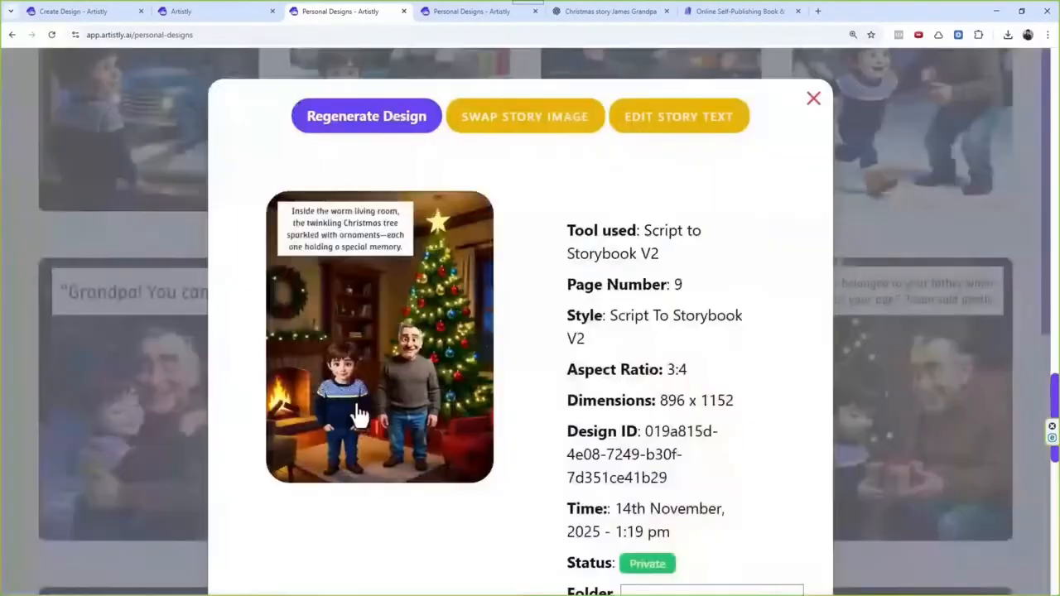
{"action": "left_click", "coordinate": [540, 124]}
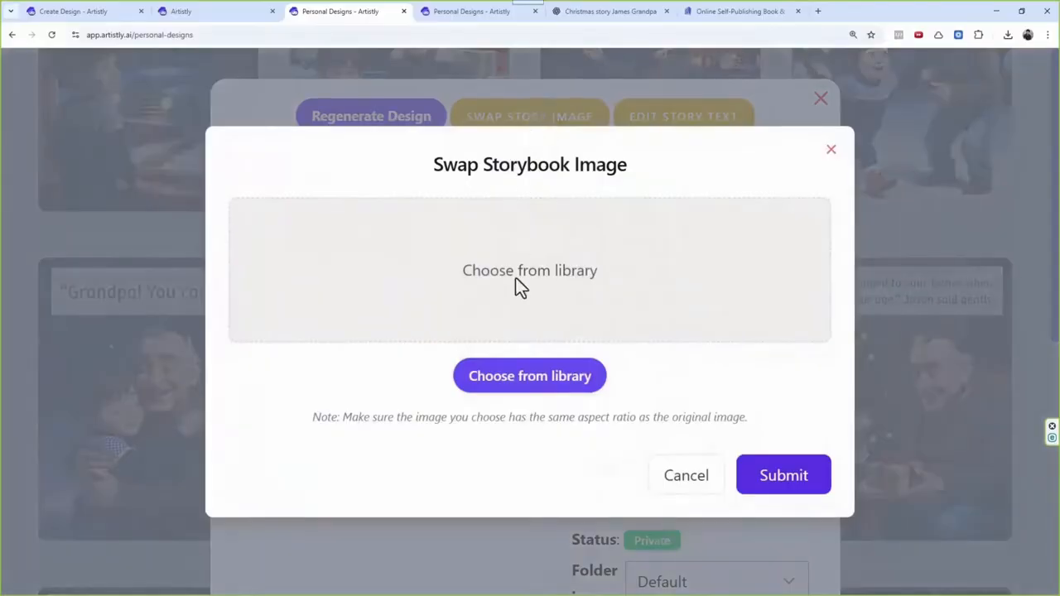
Step: Choose the regenerated living room illustration from the media library as page 9's replacement image and submit the swap
{"action": "left_click", "coordinate": [533, 379]}
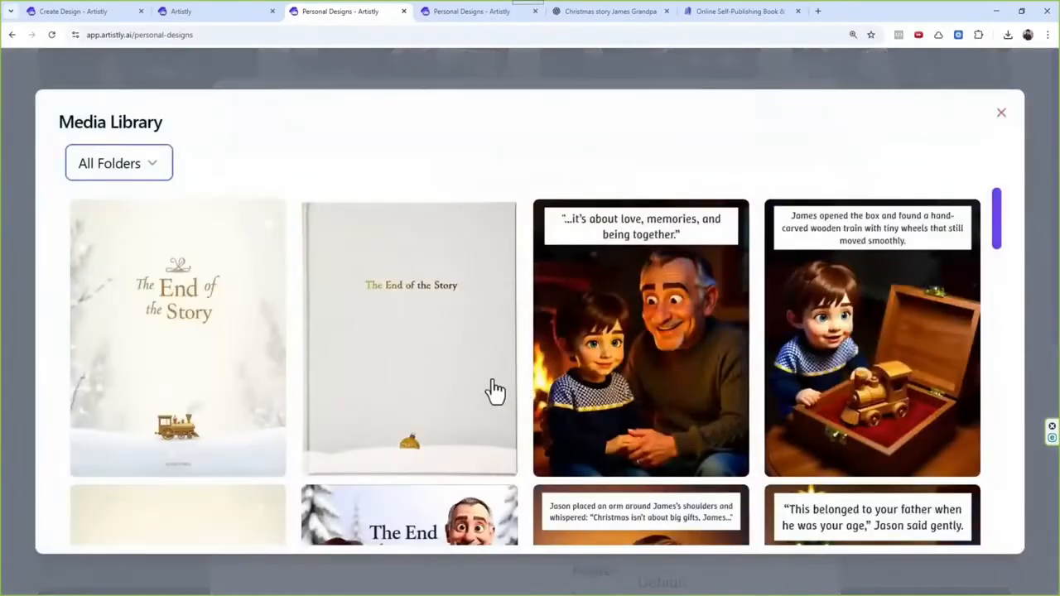
{"action": "scroll", "coordinate": [437, 302], "scroll_direction": "down", "scroll_amount": 3}
{"action": "scroll", "coordinate": [438, 302], "scroll_direction": "down", "scroll_amount": 7}
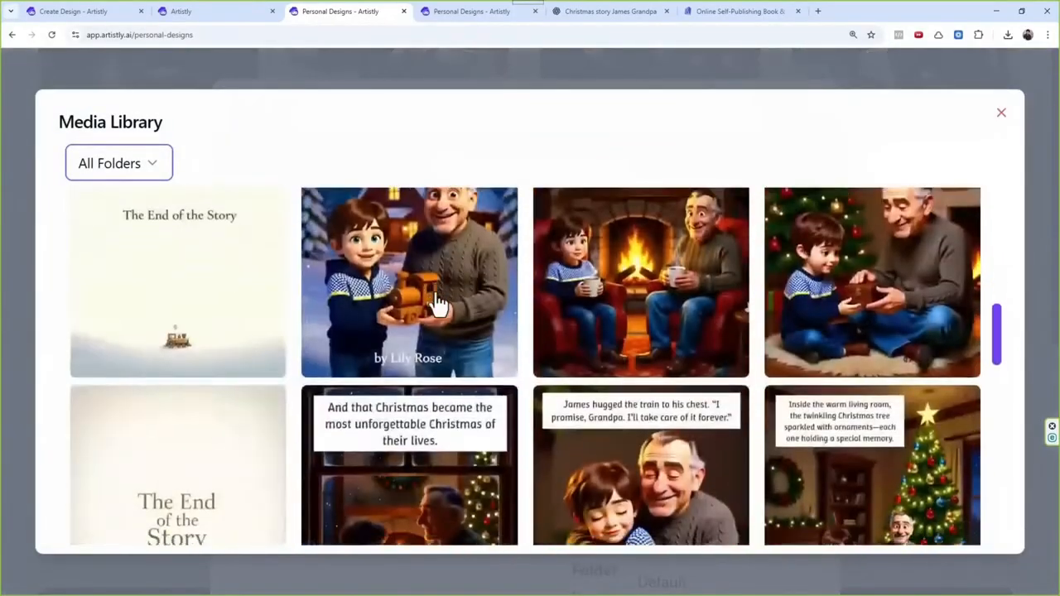
{"action": "scroll", "coordinate": [437, 303], "scroll_direction": "up", "scroll_amount": 3}
{"action": "scroll", "coordinate": [437, 303], "scroll_direction": "up", "scroll_amount": 5}
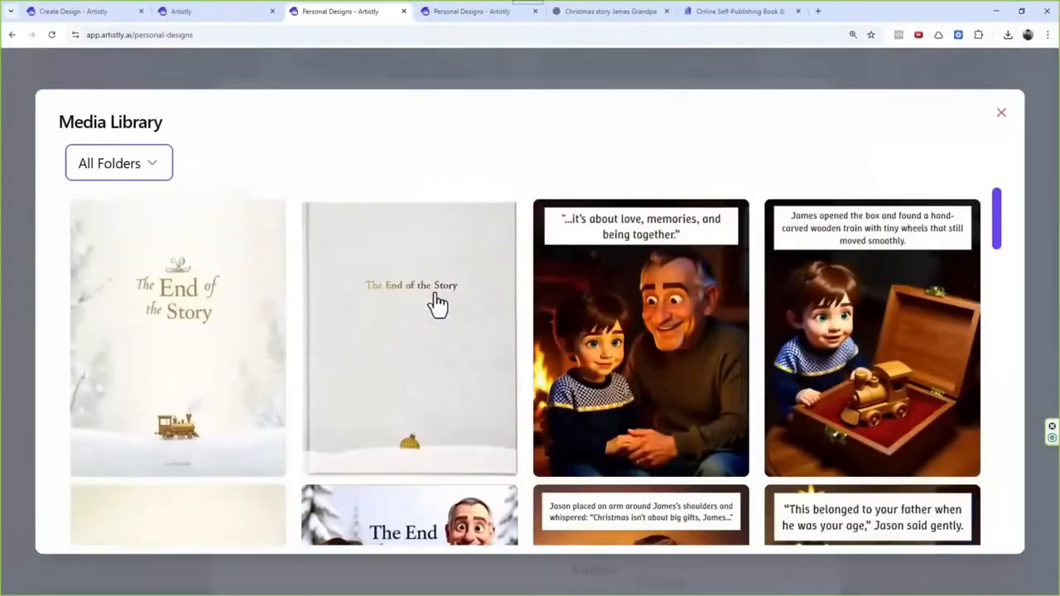
{"action": "left_click_drag", "start_coordinate": [994, 230], "coordinate": [1008, 438]}
{"action": "scroll", "coordinate": [292, 429], "scroll_direction": "down", "scroll_amount": 2}
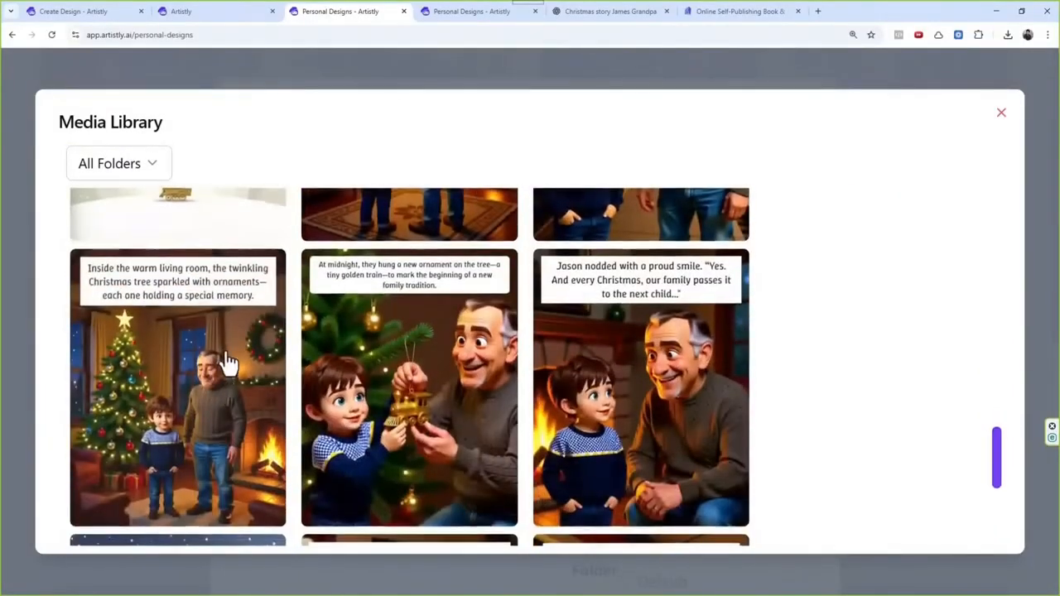
{"action": "left_click", "coordinate": [201, 360]}
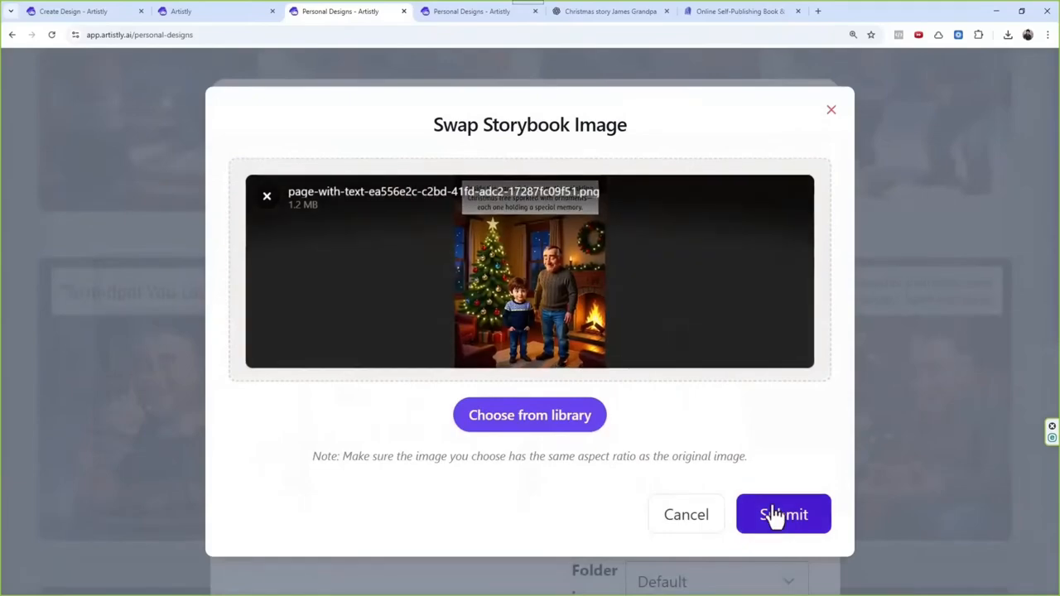
{"action": "left_click", "coordinate": [774, 513]}
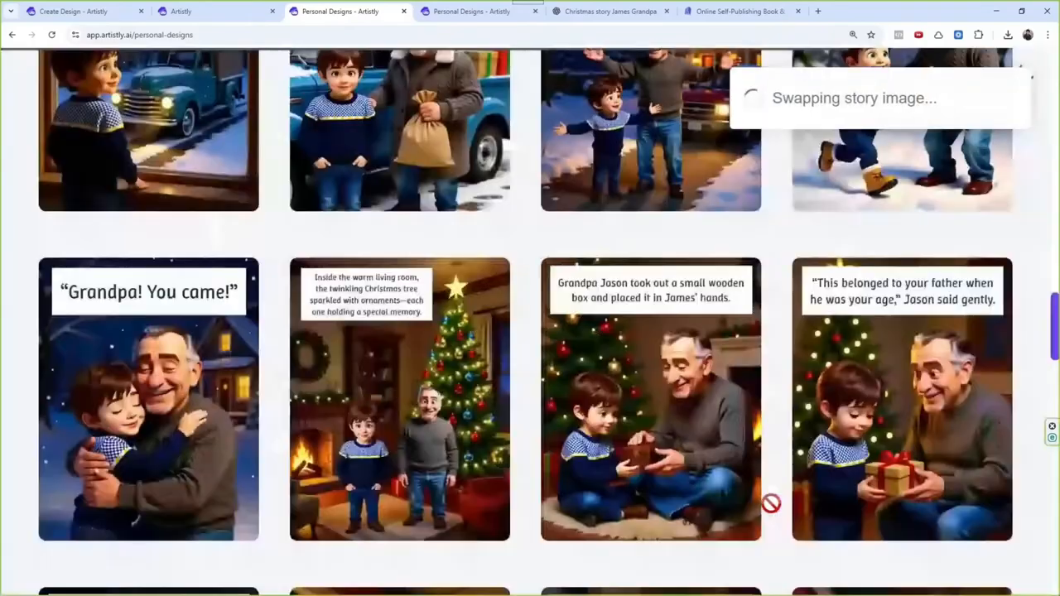
{"action": "mouse_move", "coordinate": [396, 458]}
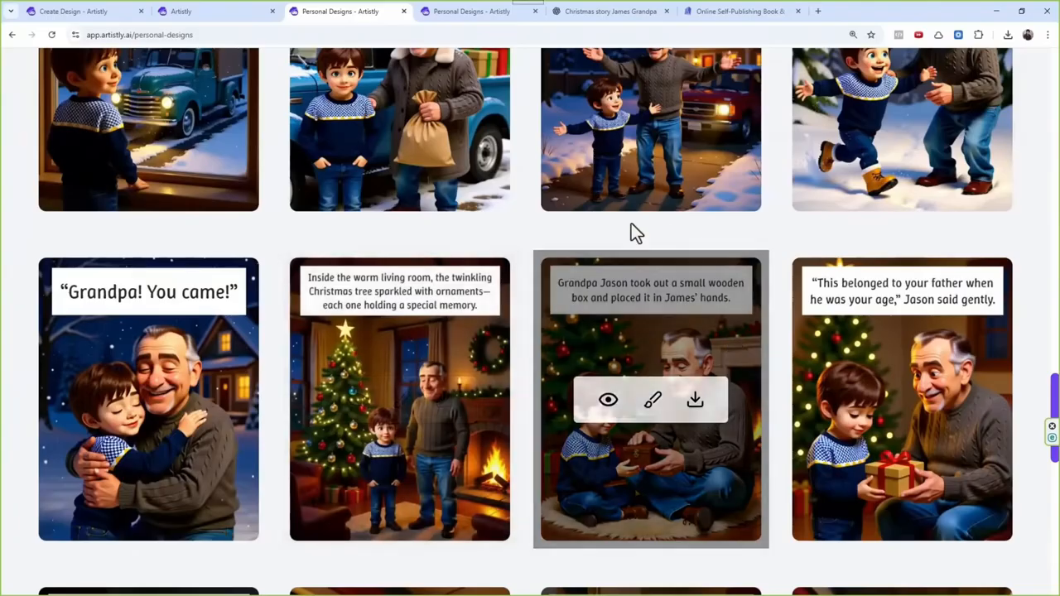
Step: Inspect the newly generated back cover with the three-line title and bare branch, and close its details
{"action": "scroll", "coordinate": [376, 400], "scroll_direction": "up", "scroll_amount": 12}
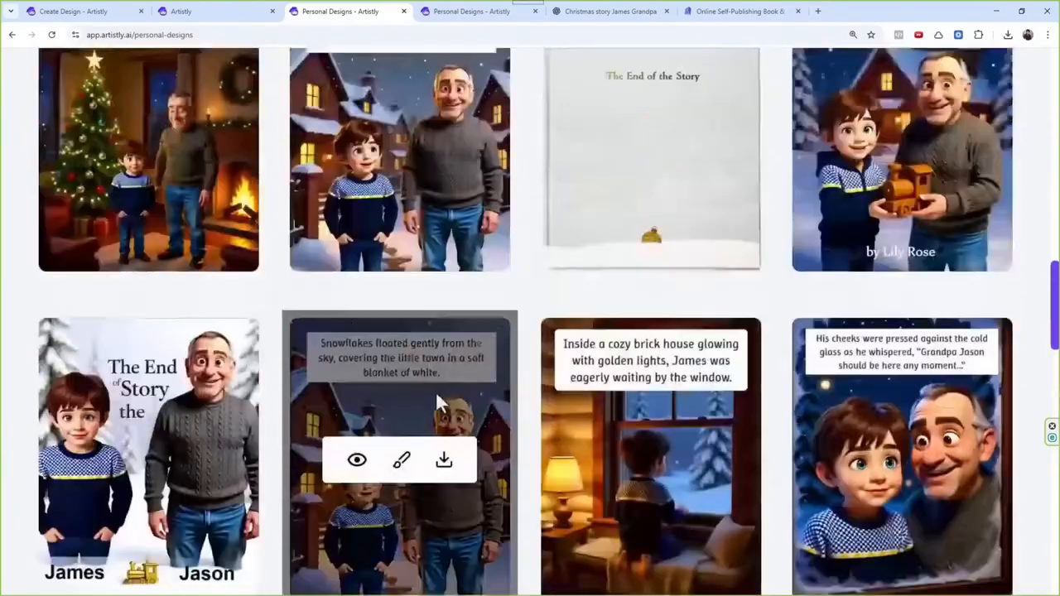
{"action": "scroll", "coordinate": [439, 403], "scroll_direction": "up", "scroll_amount": 6}
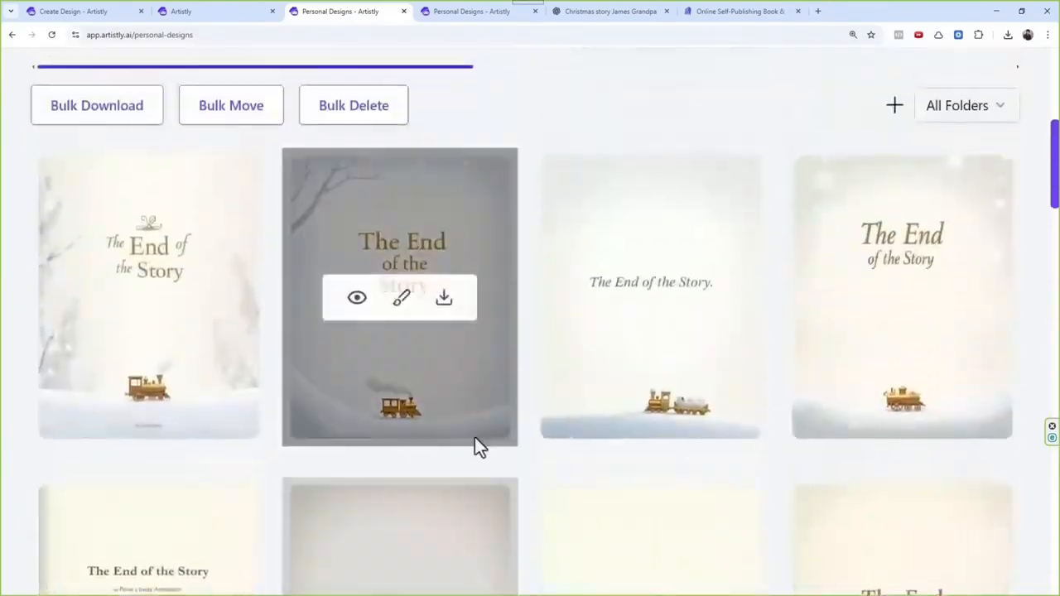
{"action": "left_click", "coordinate": [357, 300]}
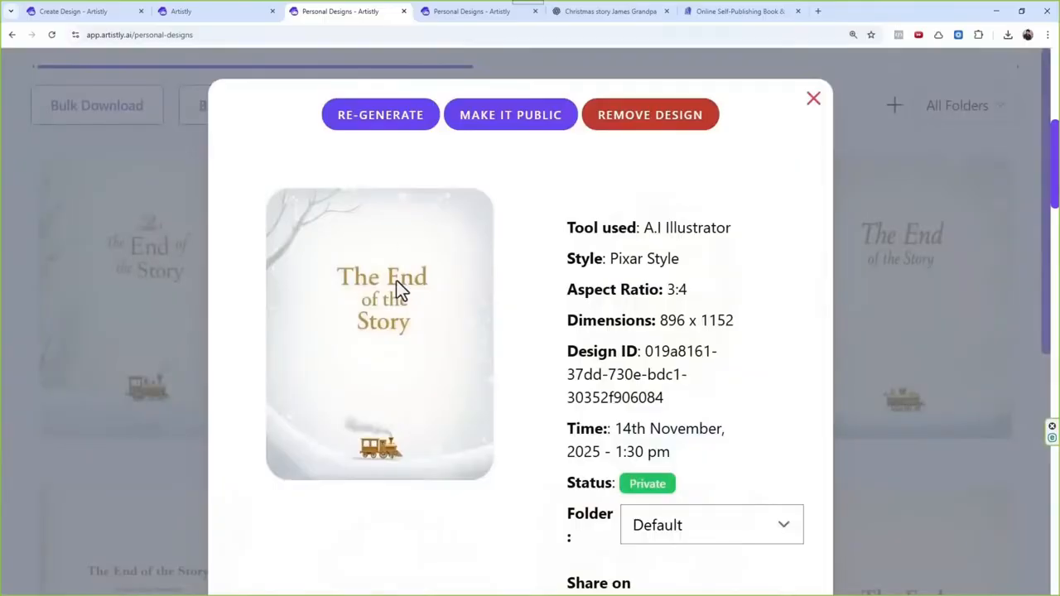
{"action": "left_click", "coordinate": [811, 101]}
Step: Filter the personal designs to show only Script to Storybook V2 pages
{"action": "scroll", "coordinate": [528, 343], "scroll_direction": "up", "scroll_amount": 3}
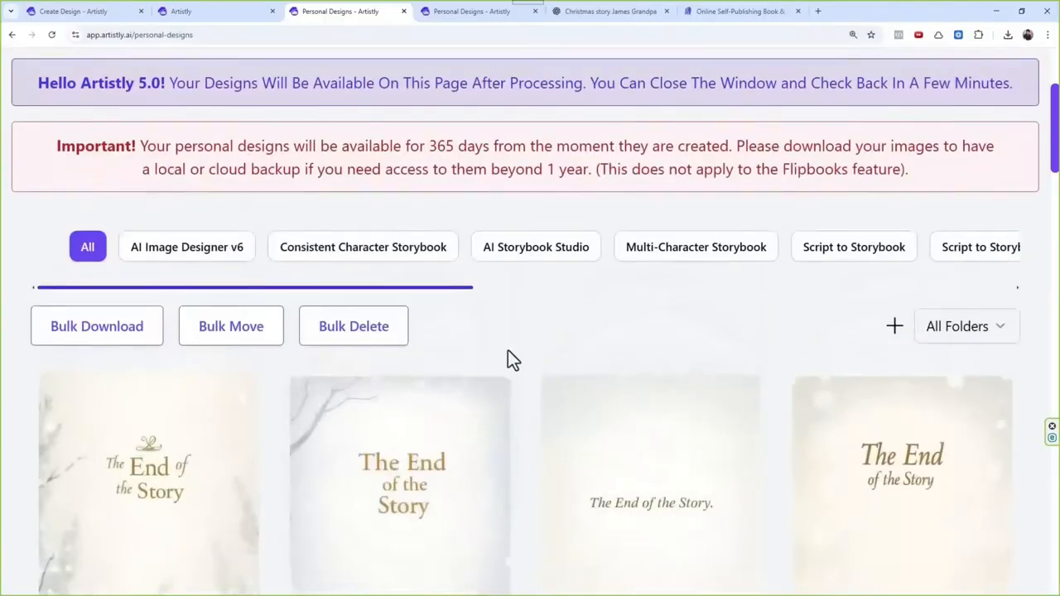
{"action": "scroll", "coordinate": [516, 419], "scroll_direction": "down", "scroll_amount": 5}
{"action": "scroll", "coordinate": [522, 388], "scroll_direction": "up", "scroll_amount": 4}
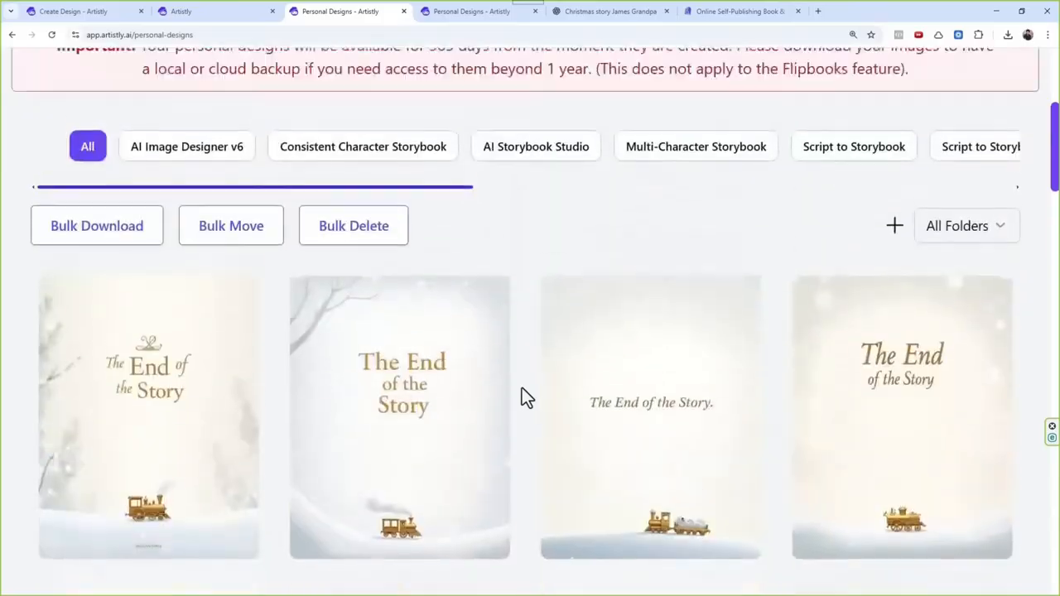
{"action": "left_click_drag", "start_coordinate": [436, 233], "coordinate": [550, 244]}
{"action": "scroll", "coordinate": [612, 342], "scroll_direction": "up", "scroll_amount": 3}
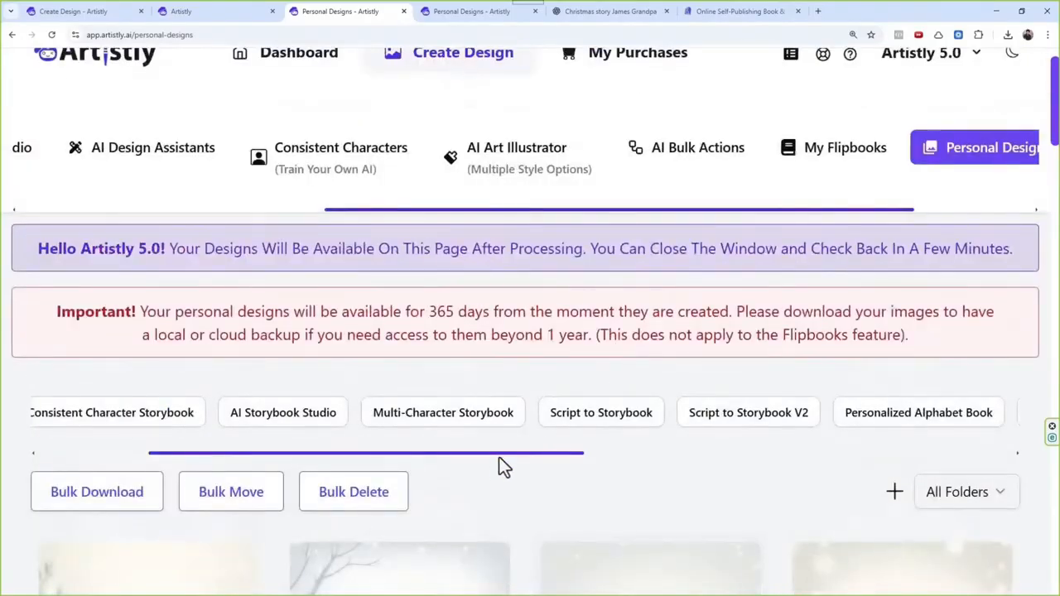
{"action": "left_click_drag", "start_coordinate": [499, 455], "coordinate": [393, 454]}
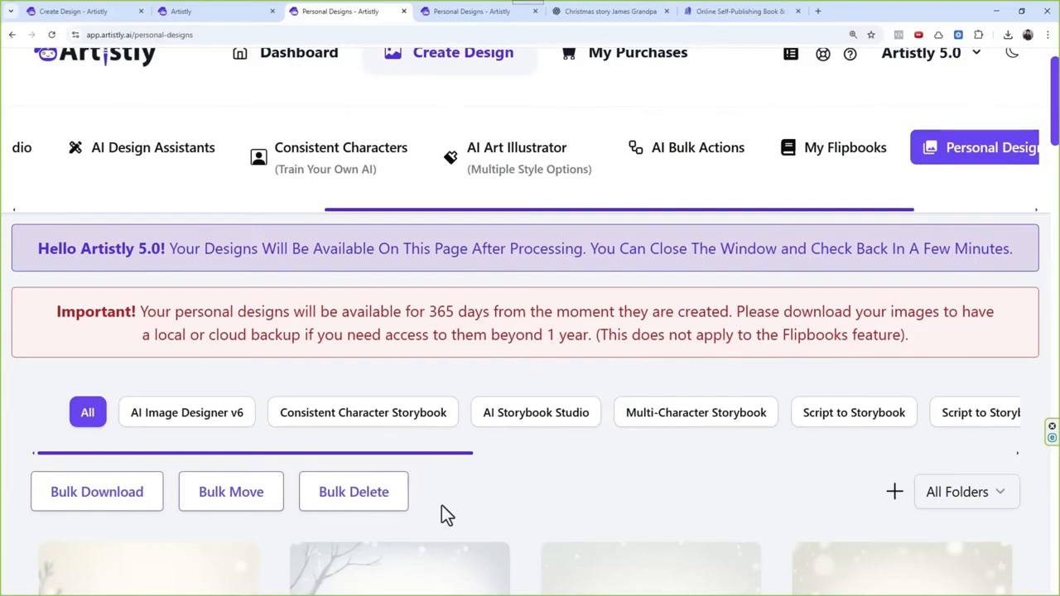
{"action": "scroll", "coordinate": [464, 460], "scroll_direction": "right", "scroll_amount": 5}
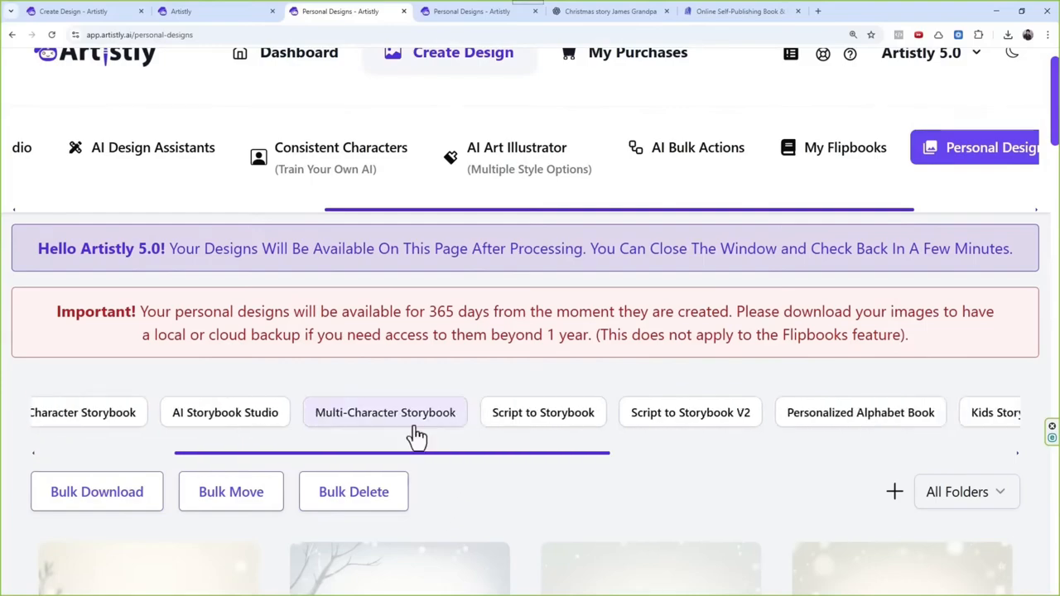
{"action": "scroll", "coordinate": [302, 461], "scroll_direction": "left", "scroll_amount": 5}
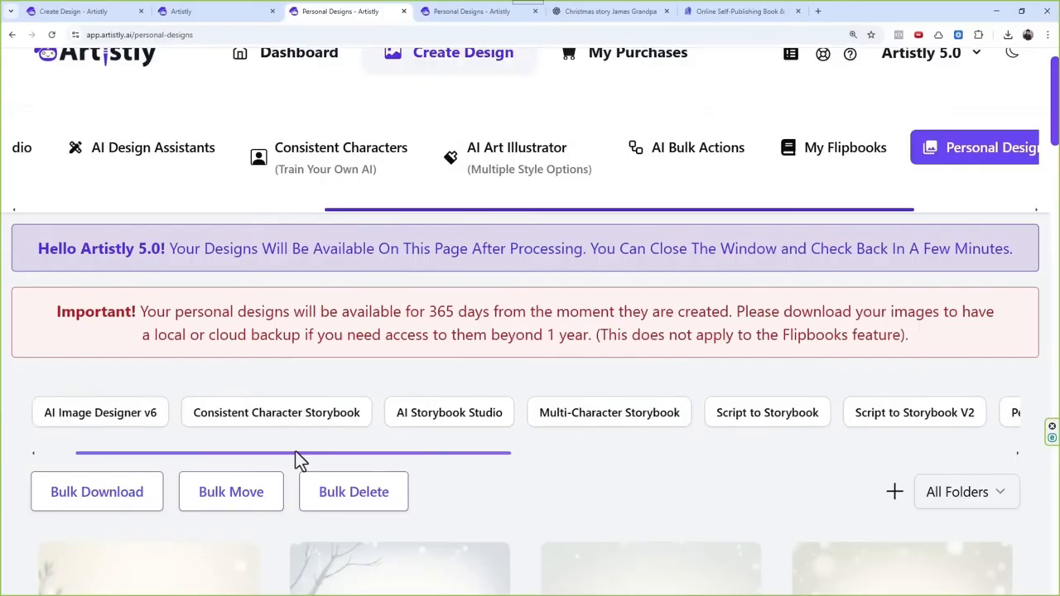
{"action": "scroll", "coordinate": [298, 460], "scroll_direction": "left", "scroll_amount": 1}
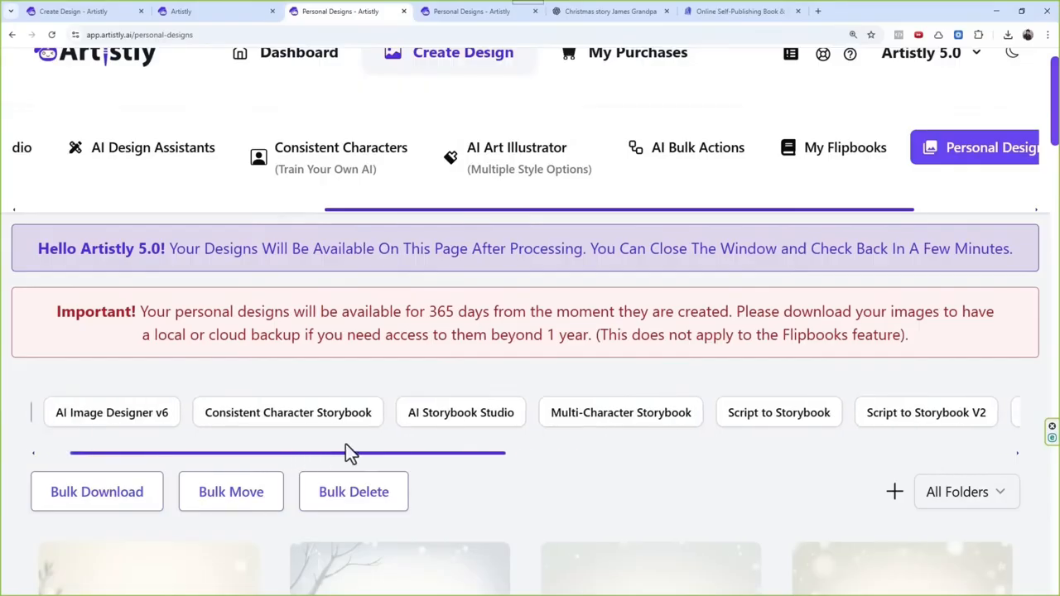
{"action": "scroll", "coordinate": [478, 453], "scroll_direction": "right", "scroll_amount": 2}
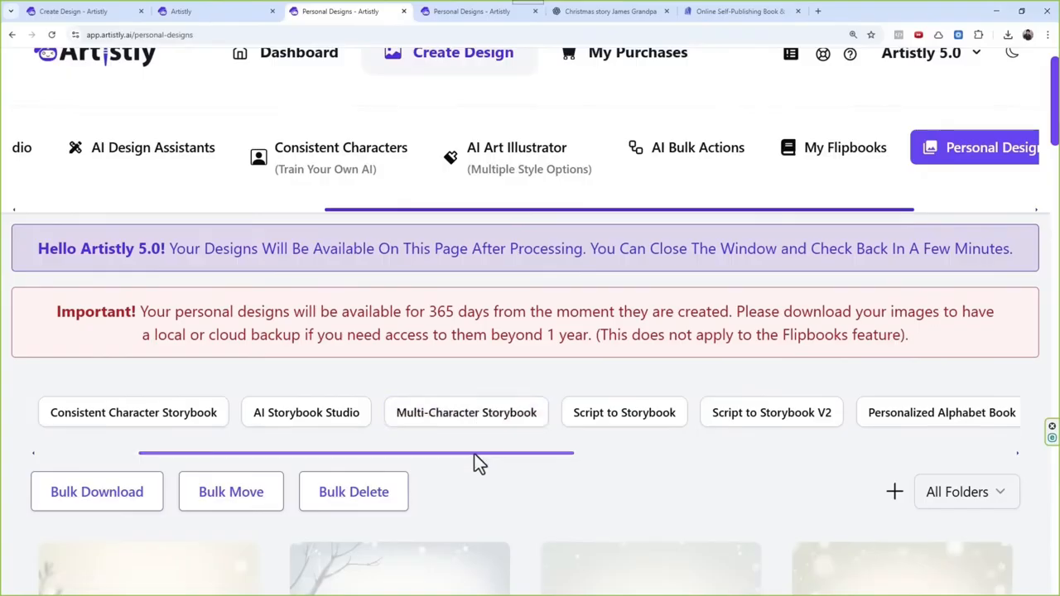
{"action": "scroll", "coordinate": [476, 456], "scroll_direction": "right", "scroll_amount": 2}
{"action": "left_click", "coordinate": [590, 423]}
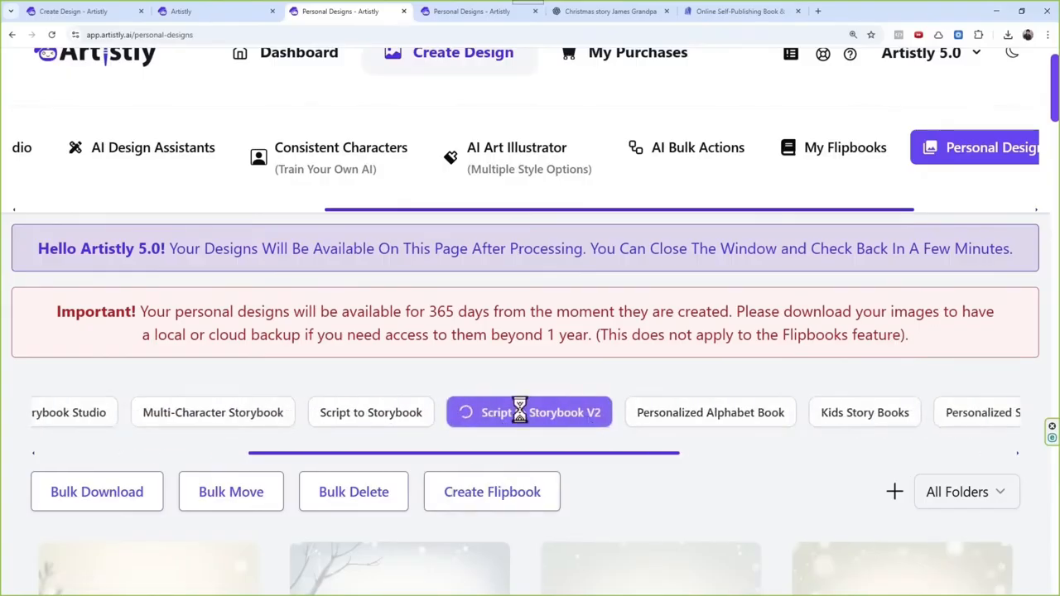
{"action": "scroll", "coordinate": [530, 373], "scroll_direction": "down", "scroll_amount": 6}
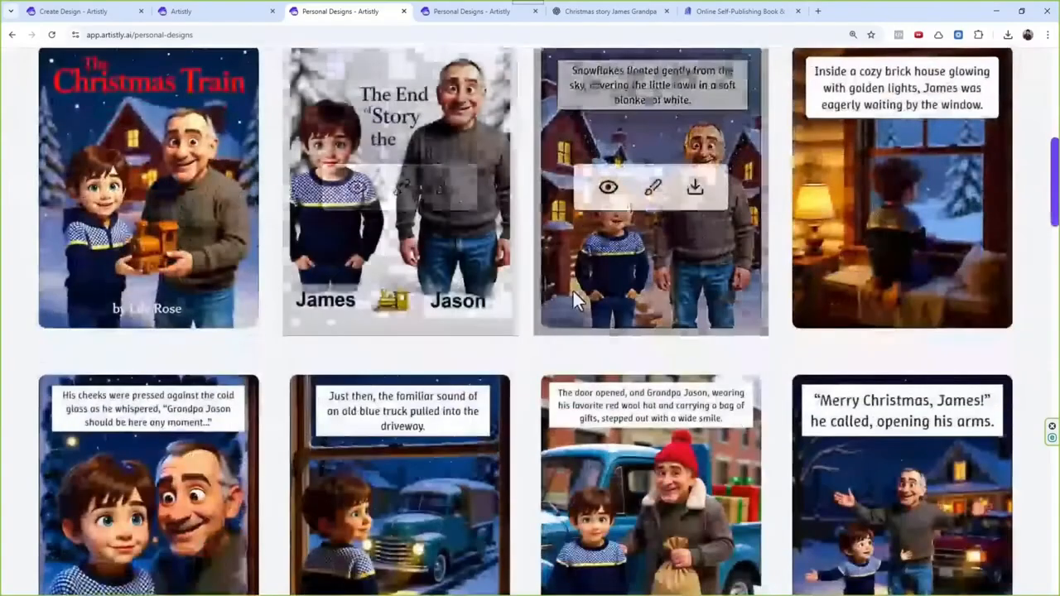
{"action": "scroll", "coordinate": [573, 441], "scroll_direction": "up", "scroll_amount": 3}
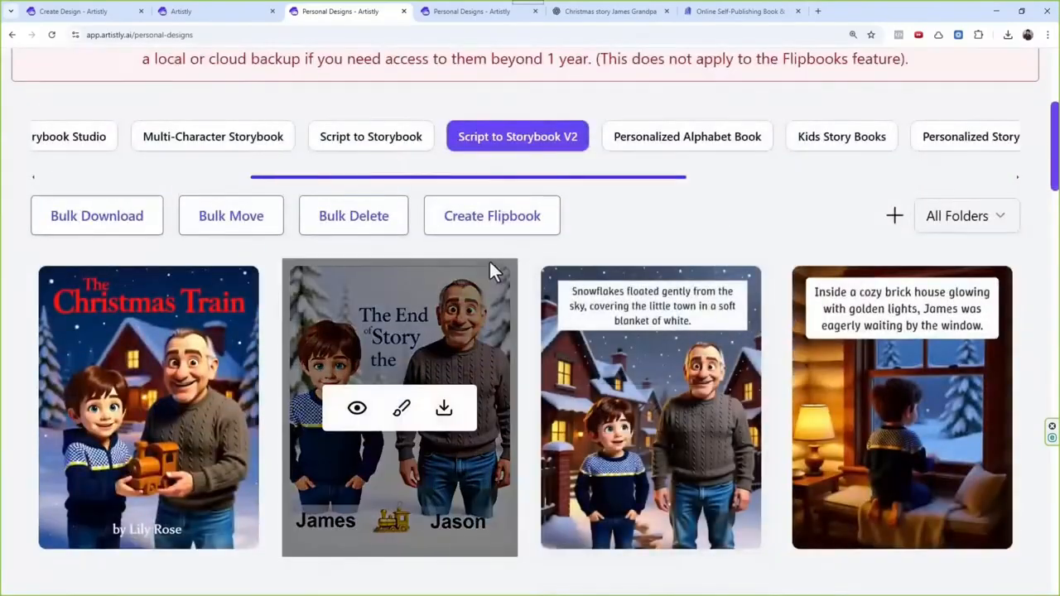
Step: Start a flipbook from the Christmas Train story's pages and check the narration voice list without choosing a voice
{"action": "left_click", "coordinate": [492, 216]}
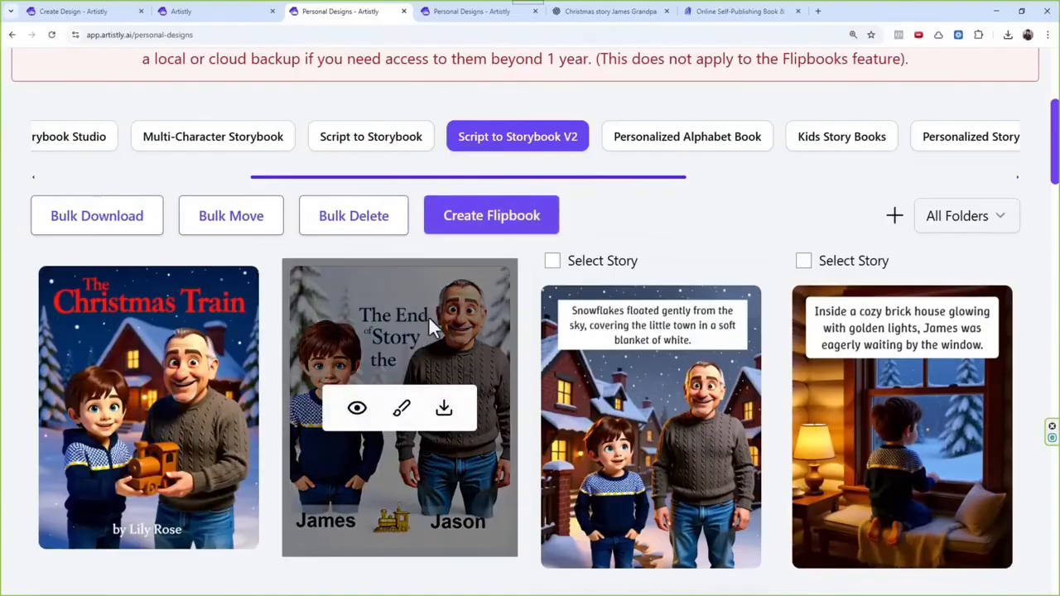
{"action": "left_click", "coordinate": [552, 261]}
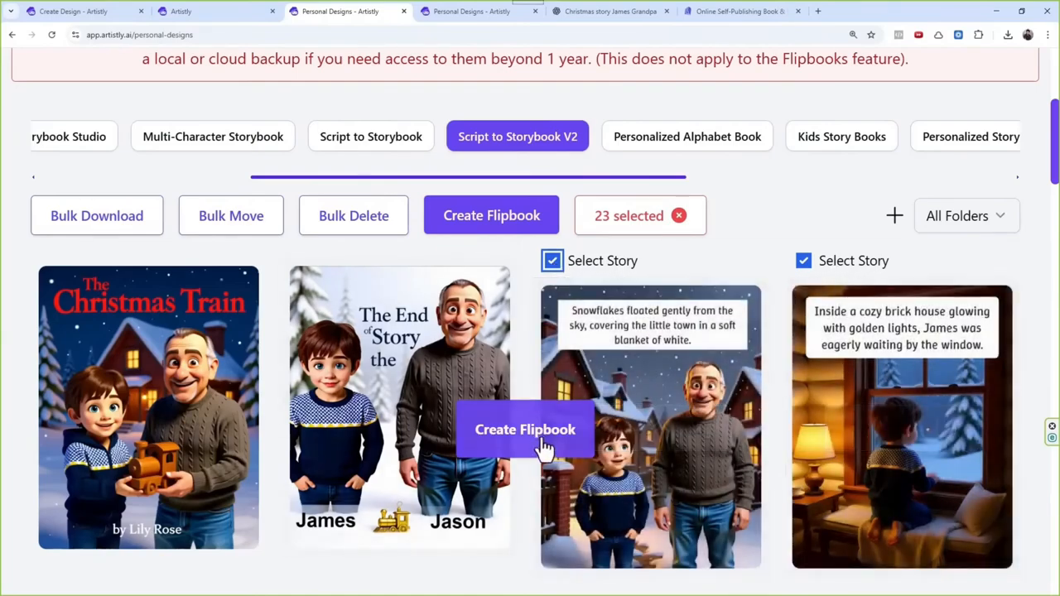
{"action": "left_click", "coordinate": [546, 438]}
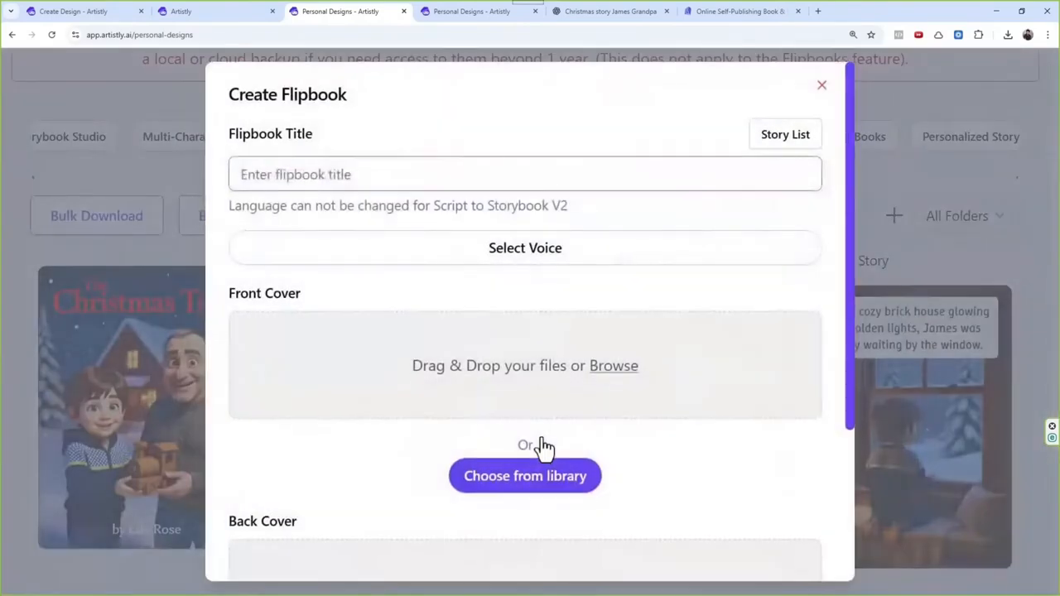
{"action": "left_click", "coordinate": [545, 254]}
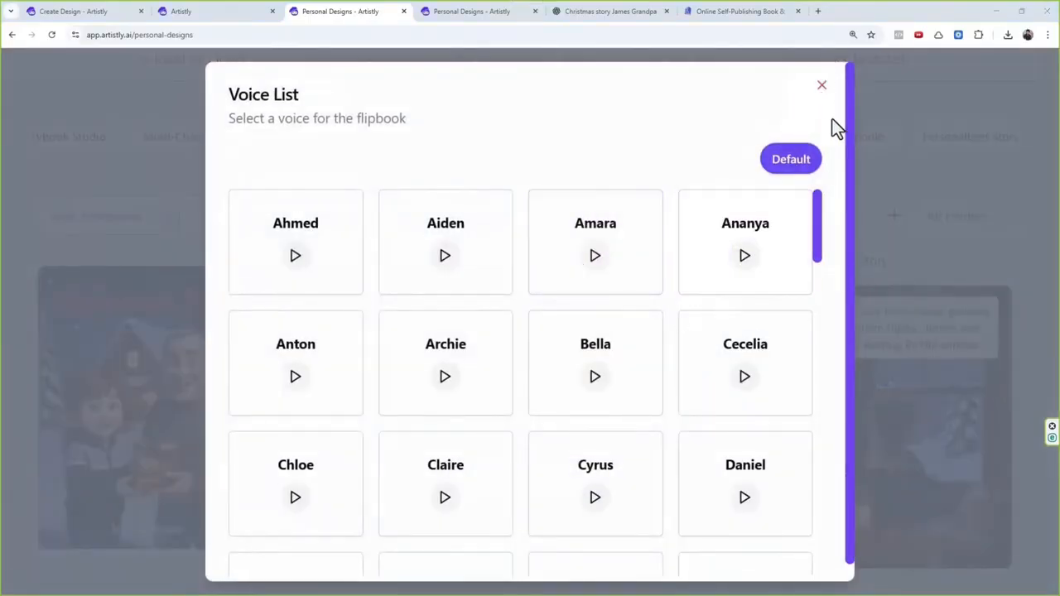
{"action": "left_click", "coordinate": [822, 87]}
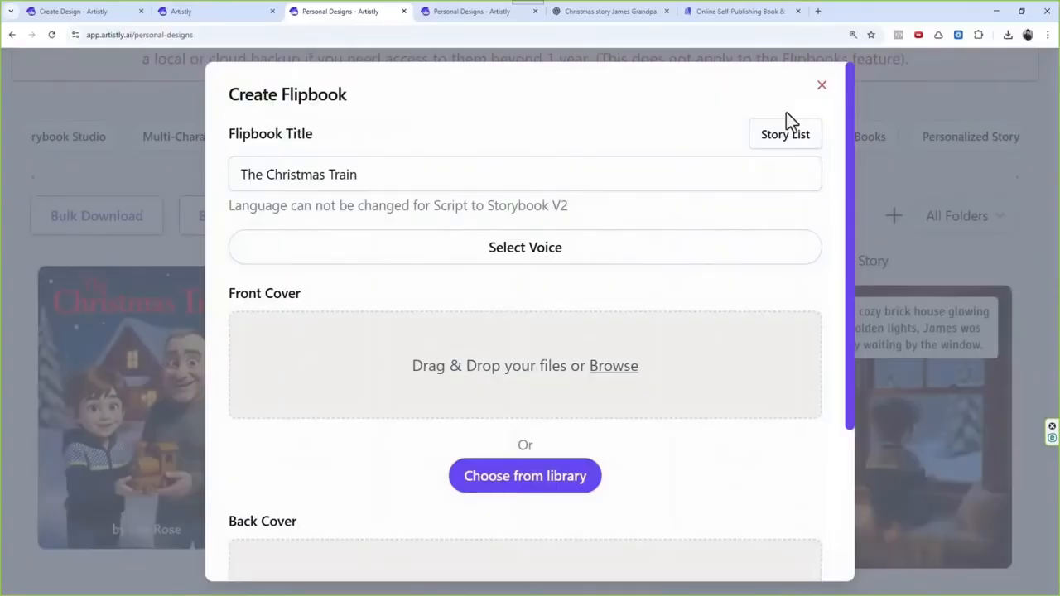
Step: Set the flipbook's front cover to the Christmas Train cover image from the media library
{"action": "scroll", "coordinate": [518, 274], "scroll_direction": "down", "scroll_amount": 3}
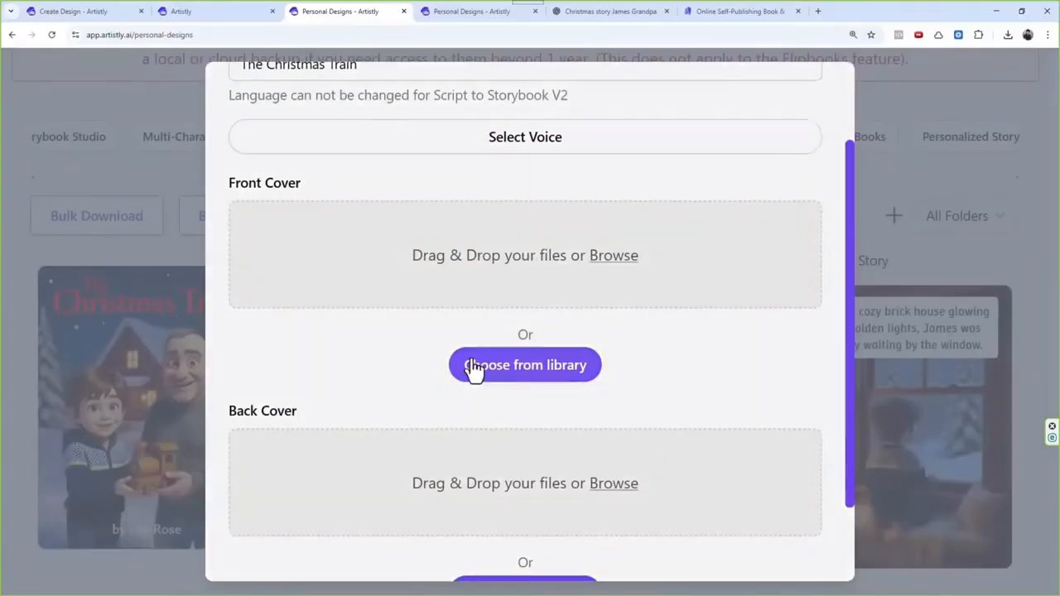
{"action": "left_click", "coordinate": [474, 365]}
{"action": "scroll", "coordinate": [456, 298], "scroll_direction": "down", "scroll_amount": 5}
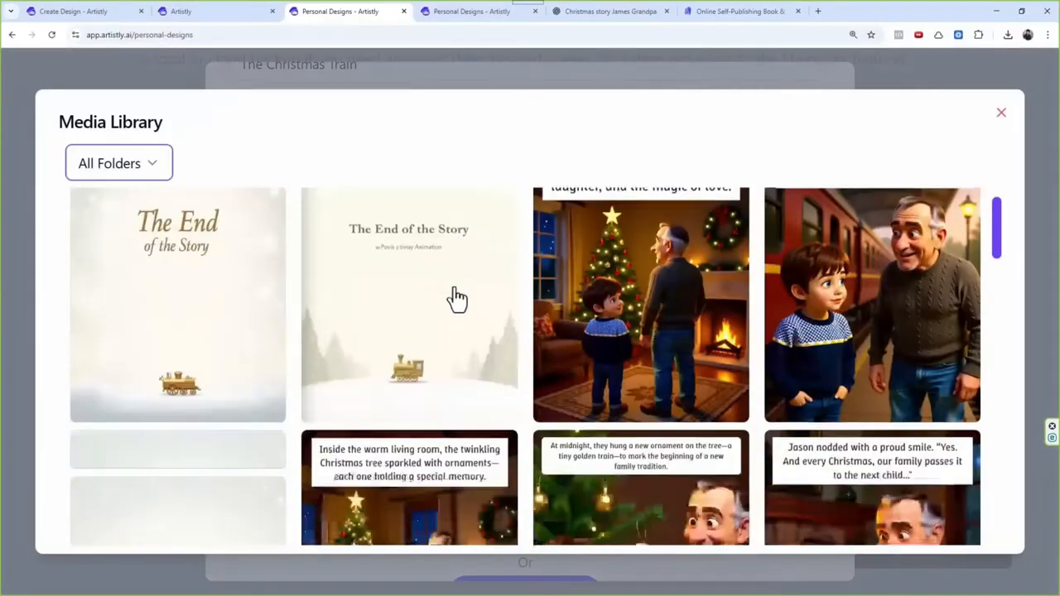
{"action": "scroll", "coordinate": [457, 299], "scroll_direction": "down", "scroll_amount": 8}
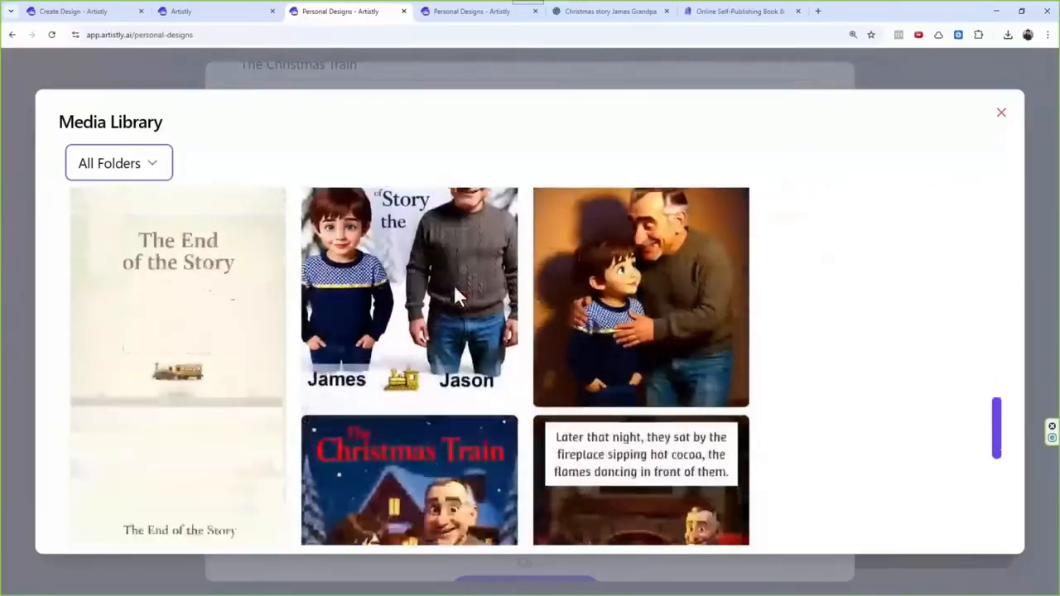
{"action": "left_click", "coordinate": [455, 300]}
Step: Set the back cover to the three-line "The End of the Story" image with the golden train, and generate the flipbook
{"action": "scroll", "coordinate": [468, 281], "scroll_direction": "down", "scroll_amount": 3}
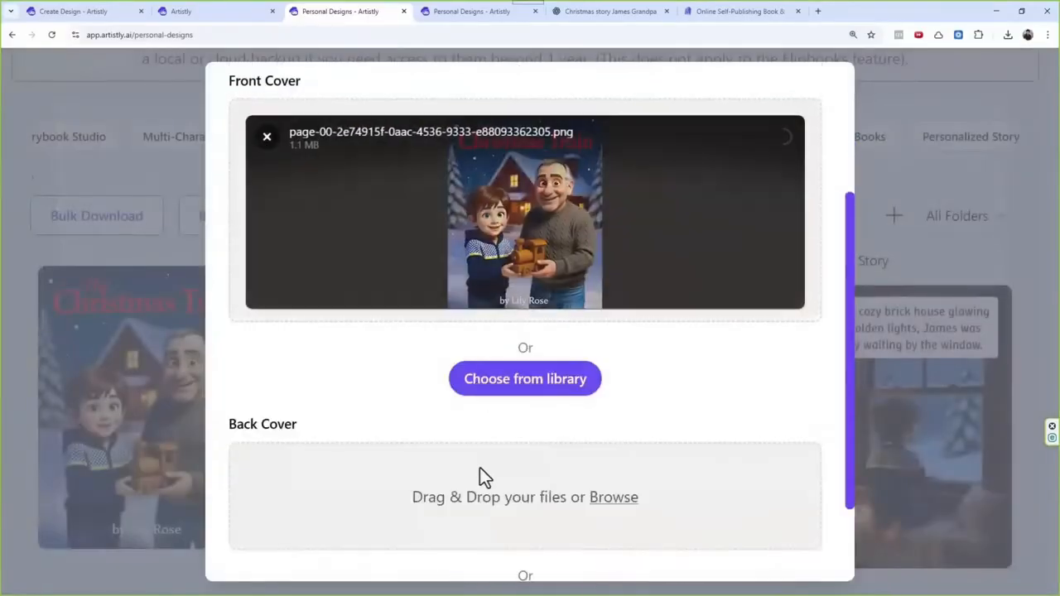
{"action": "scroll", "coordinate": [484, 472], "scroll_direction": "down", "scroll_amount": 3}
{"action": "left_click", "coordinate": [507, 497]}
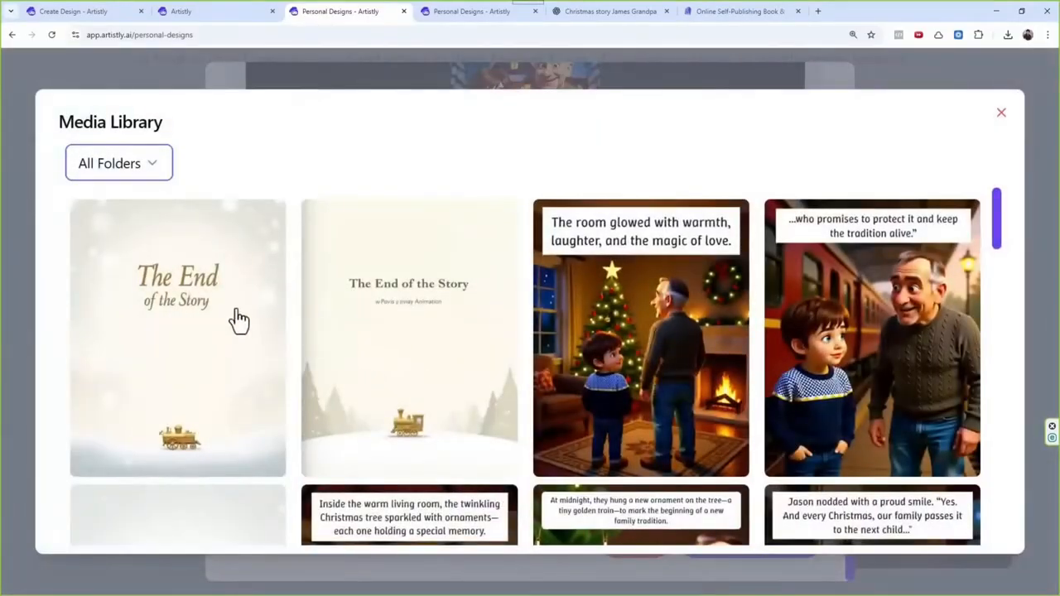
{"action": "scroll", "coordinate": [313, 316], "scroll_direction": "down", "scroll_amount": 3}
{"action": "scroll", "coordinate": [314, 317], "scroll_direction": "down", "scroll_amount": 3}
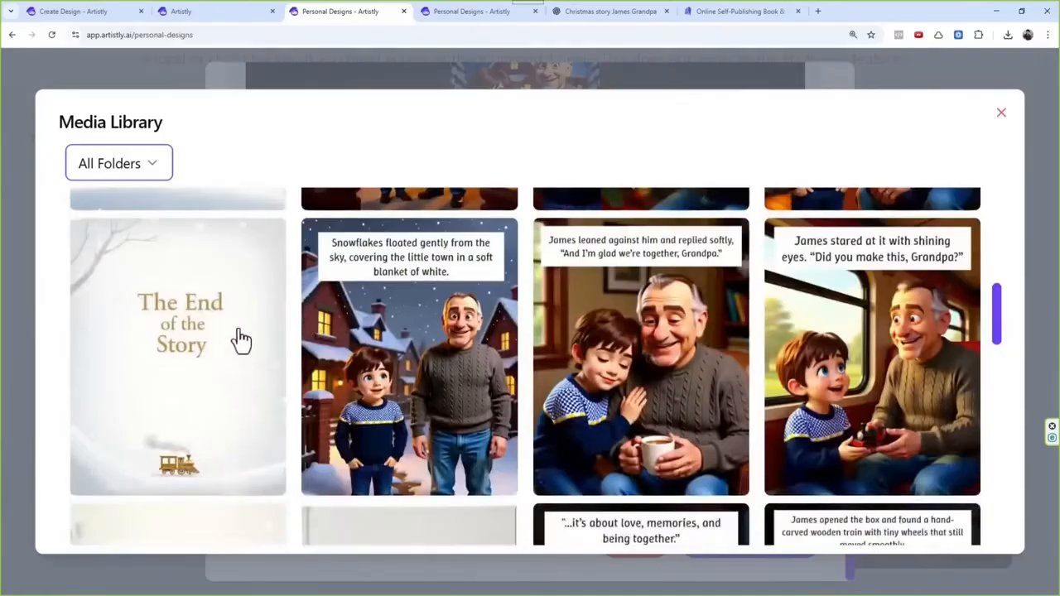
{"action": "left_click", "coordinate": [213, 356]}
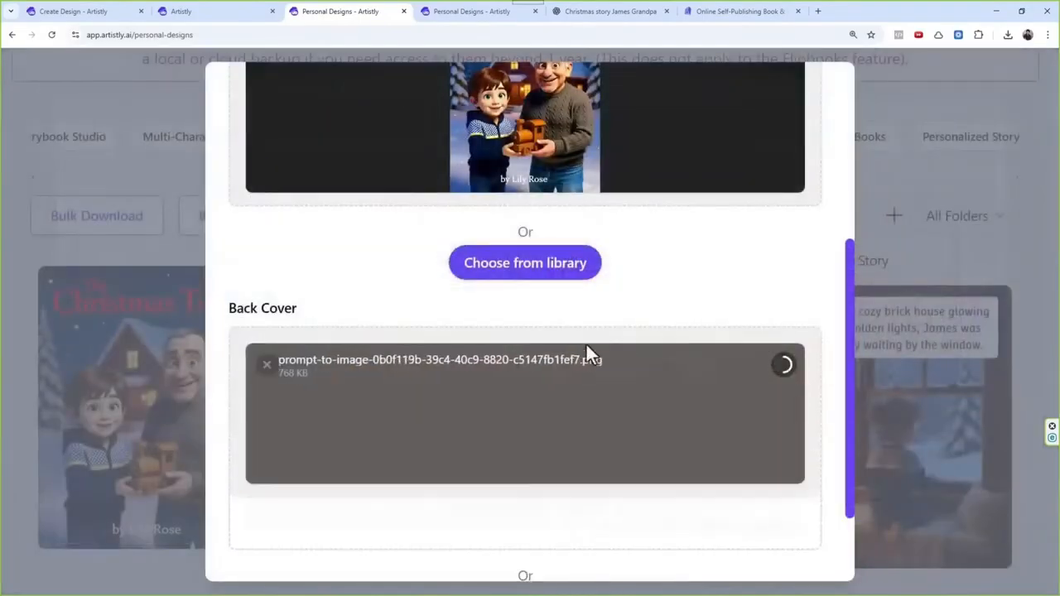
{"action": "left_click", "coordinate": [726, 545]}
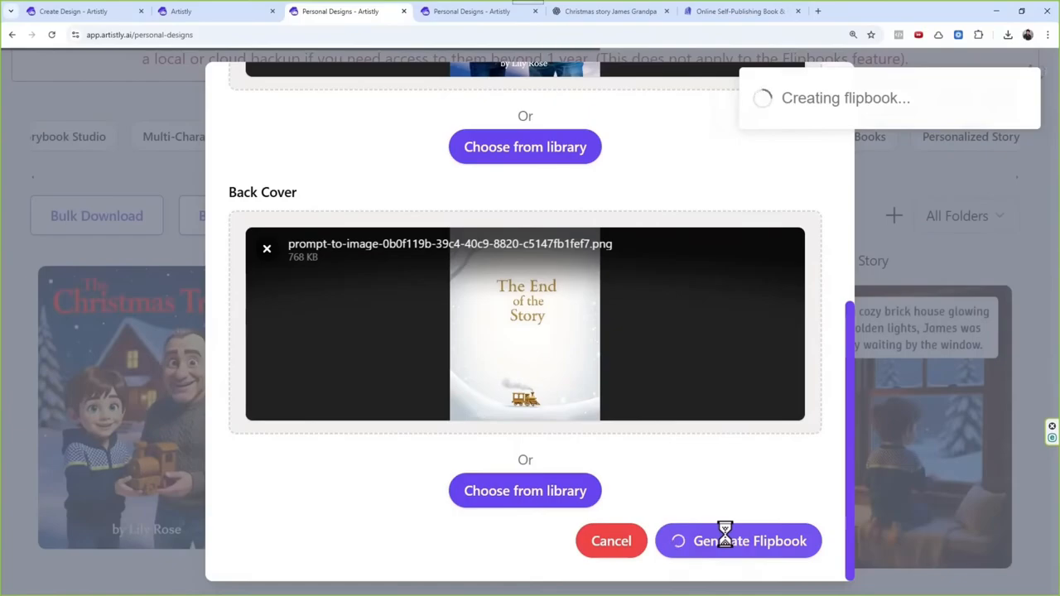
Step: Open the finished Jason Alphabet Adventures flipbook and page through its letters up to the snake and tiger spread
{"action": "scroll", "coordinate": [564, 332], "scroll_direction": "down", "scroll_amount": 3}
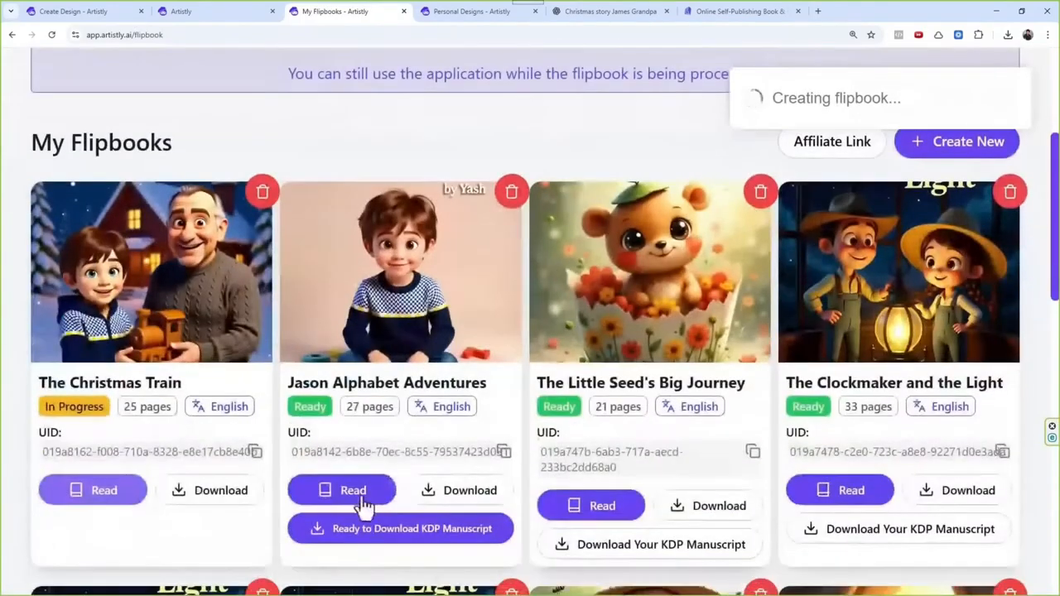
{"action": "left_click", "coordinate": [362, 496]}
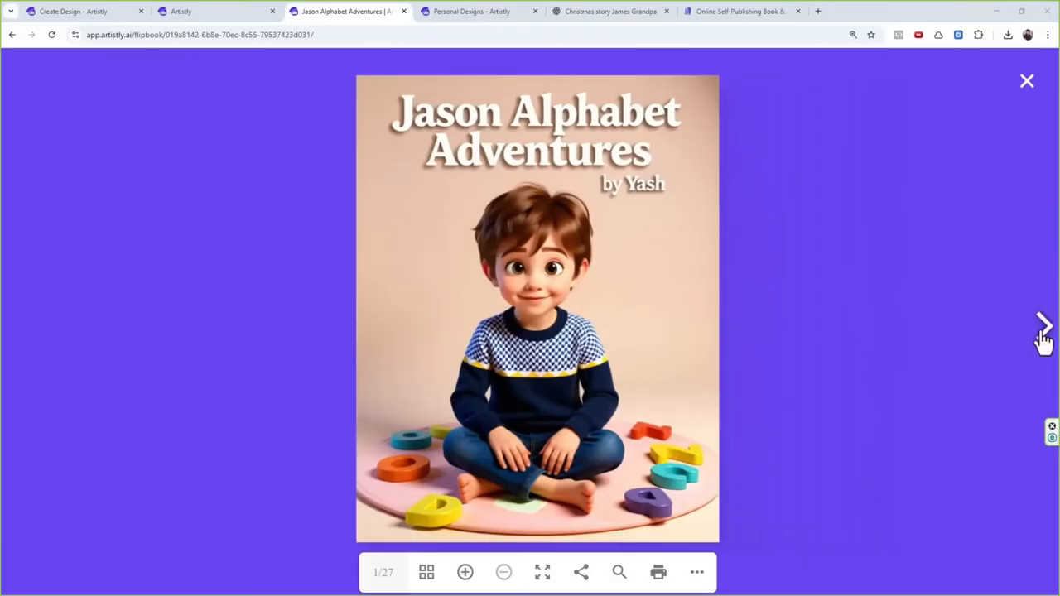
{"action": "left_click", "coordinate": [1043, 333]}
{"action": "left_click", "coordinate": [1043, 333]}
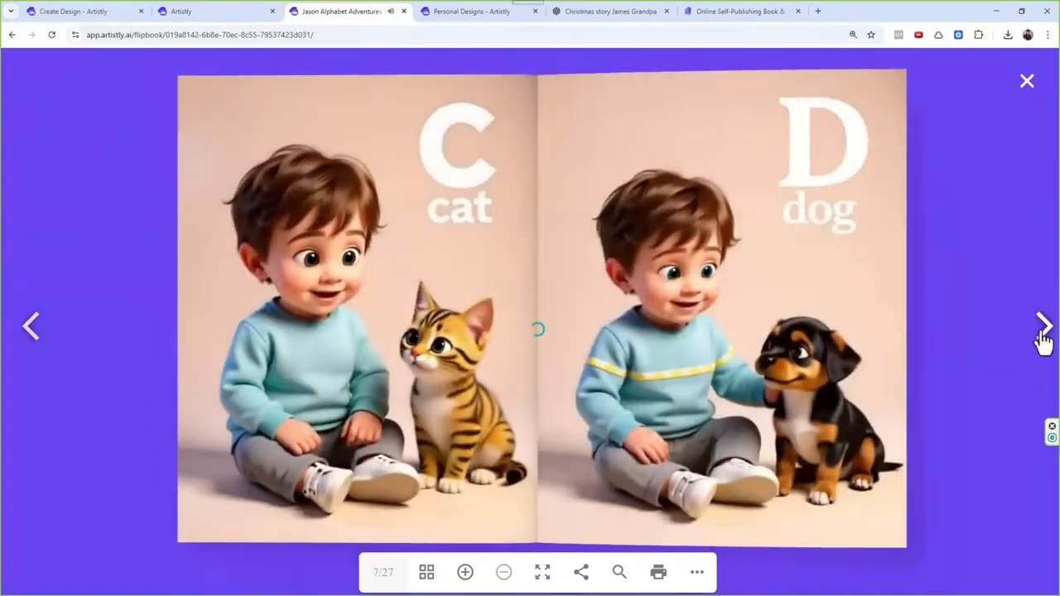
{"action": "left_click", "coordinate": [1043, 333]}
{"action": "left_click", "coordinate": [1043, 333]}
{"action": "left_click", "coordinate": [1043, 333]}
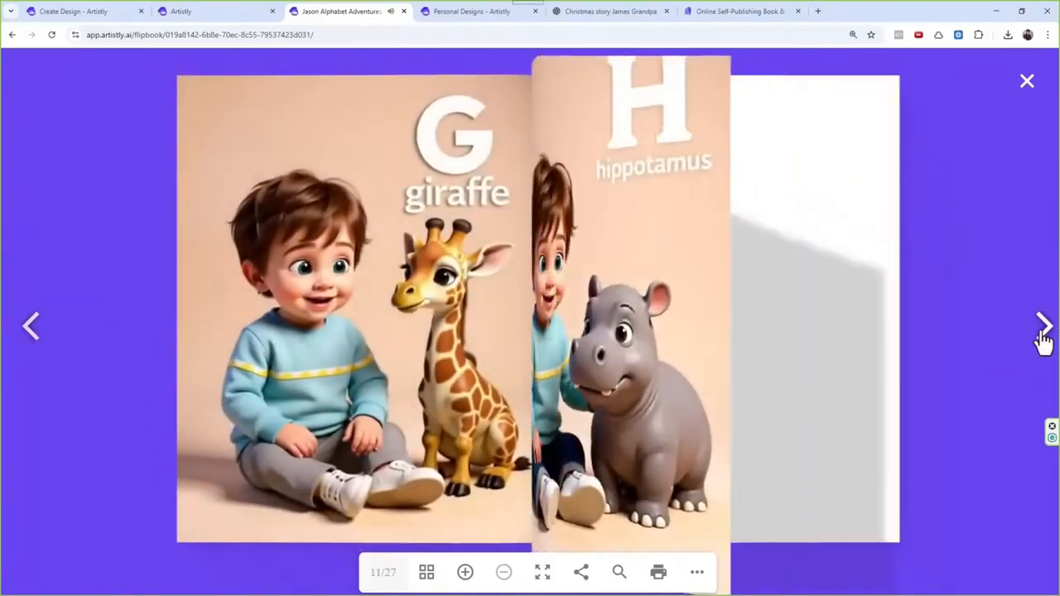
{"action": "left_click", "coordinate": [1043, 333]}
{"action": "left_click", "coordinate": [1043, 333]}
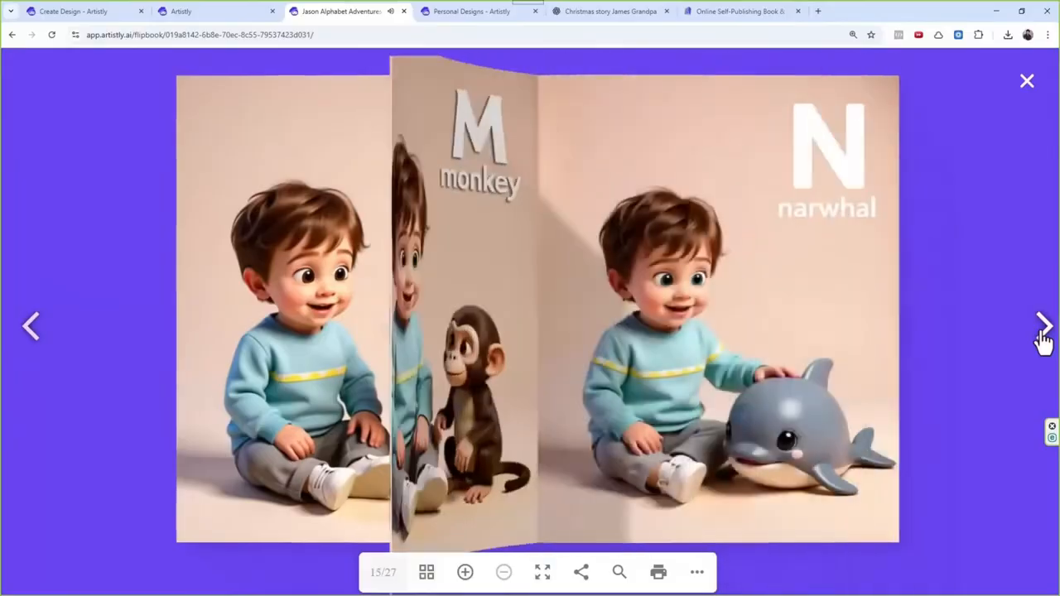
{"action": "left_click", "coordinate": [1043, 333]}
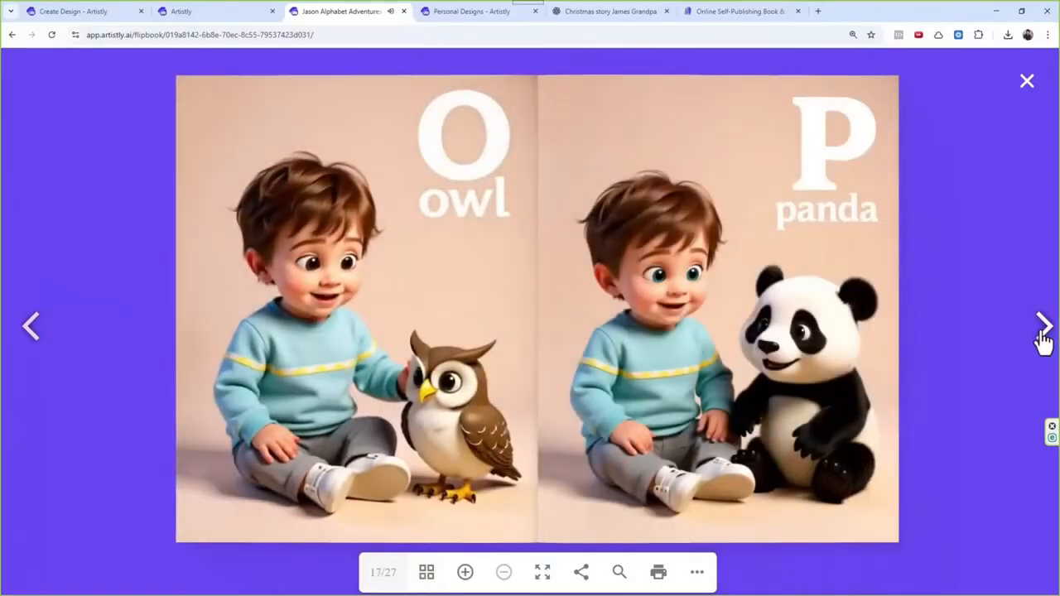
{"action": "left_click", "coordinate": [1043, 333]}
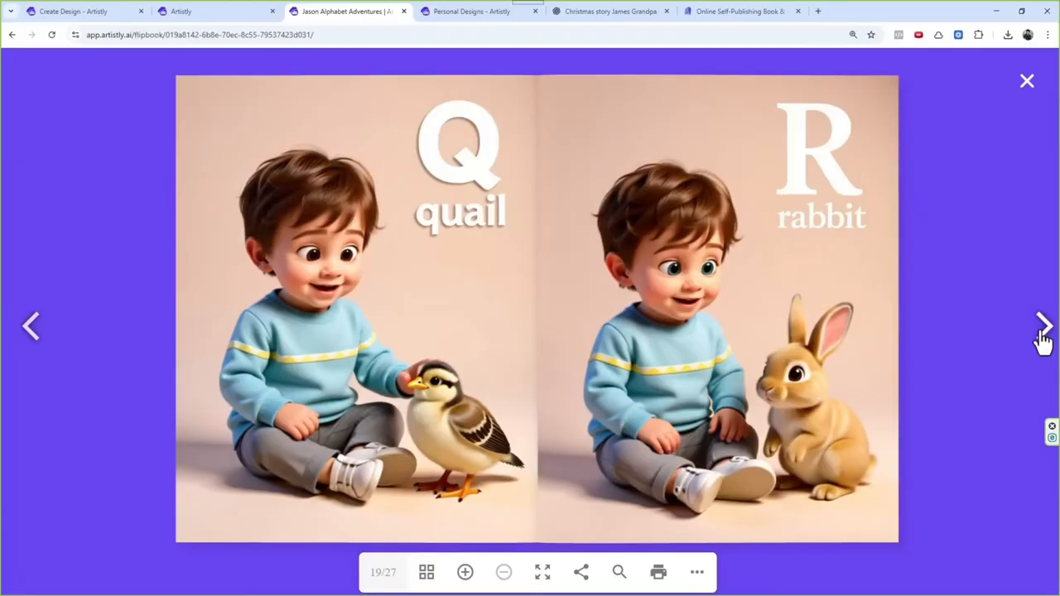
{"action": "left_click", "coordinate": [1043, 331]}
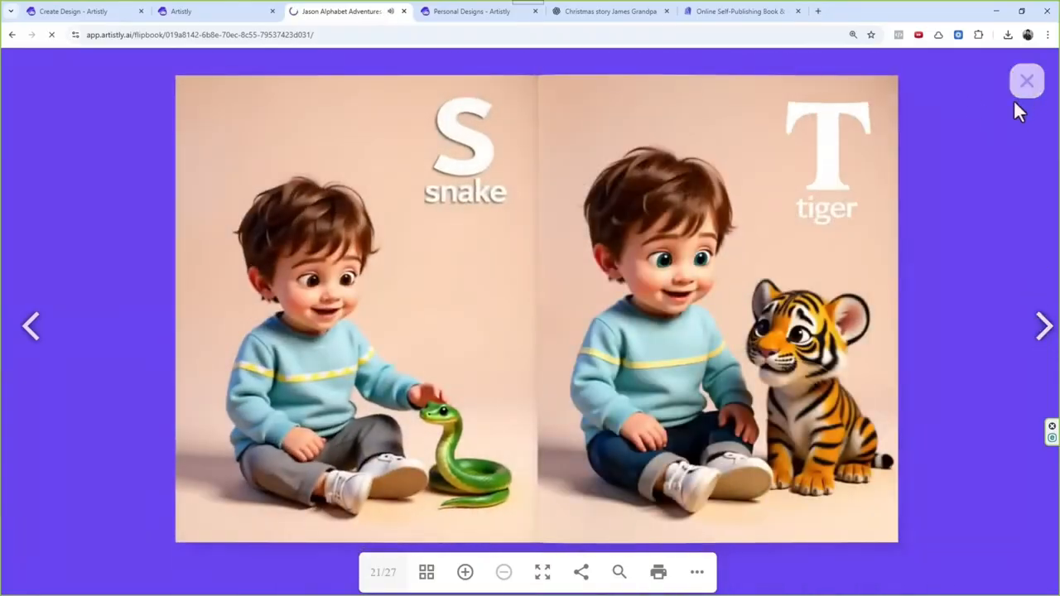
Step: Close the open flipbook and request the KDP manuscript for The Christmas Train in the flipbook list
{"action": "left_click", "coordinate": [1019, 93]}
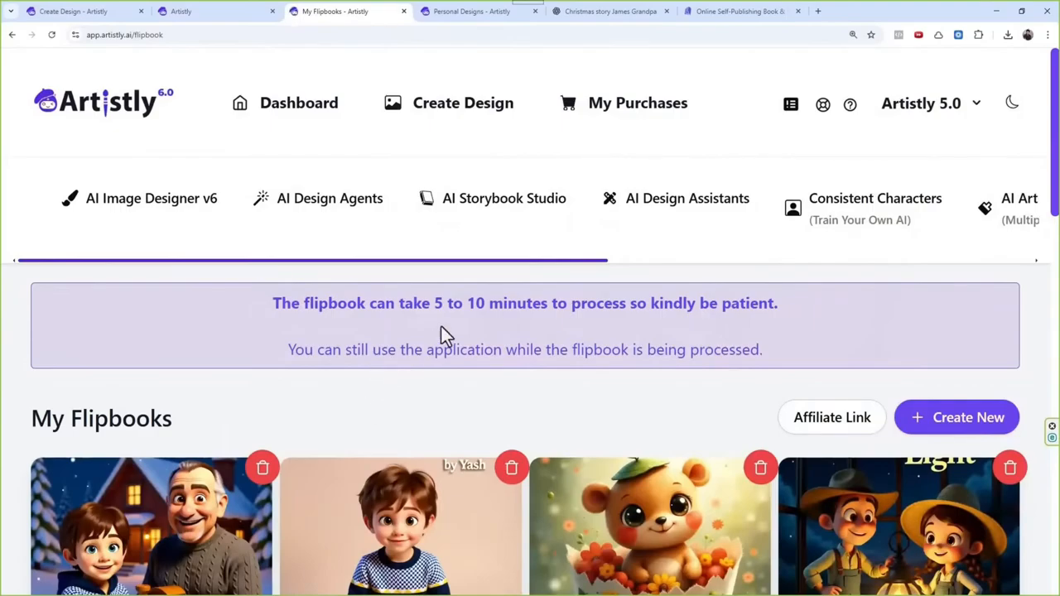
{"action": "scroll", "coordinate": [328, 351], "scroll_direction": "down", "scroll_amount": 1}
{"action": "scroll", "coordinate": [378, 266], "scroll_direction": "down", "scroll_amount": 2}
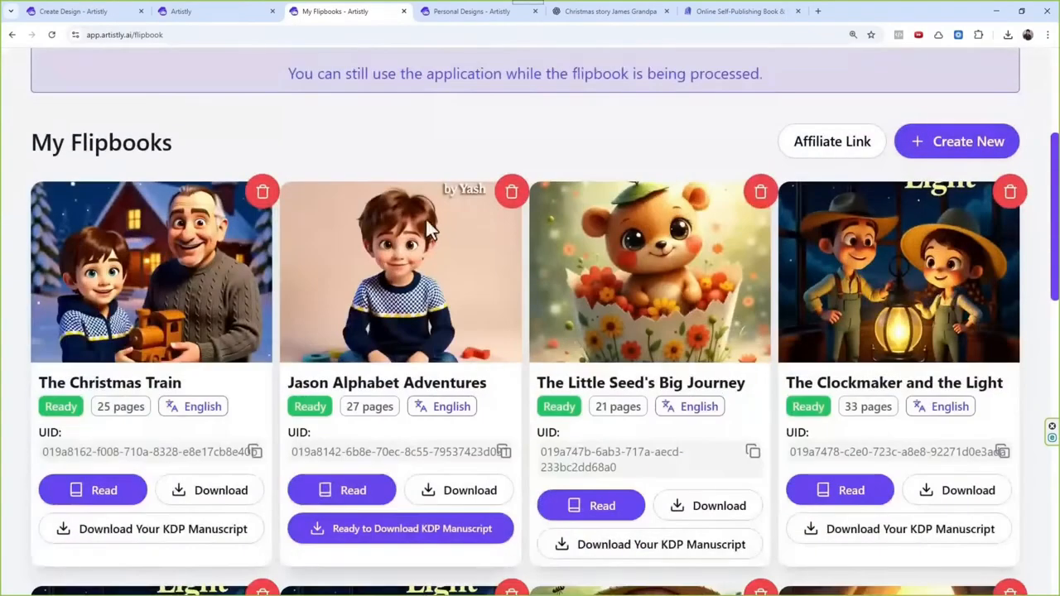
{"action": "left_click_drag", "start_coordinate": [80, 383], "coordinate": [222, 382]}
{"action": "scroll", "coordinate": [214, 220], "scroll_direction": "down", "scroll_amount": 1}
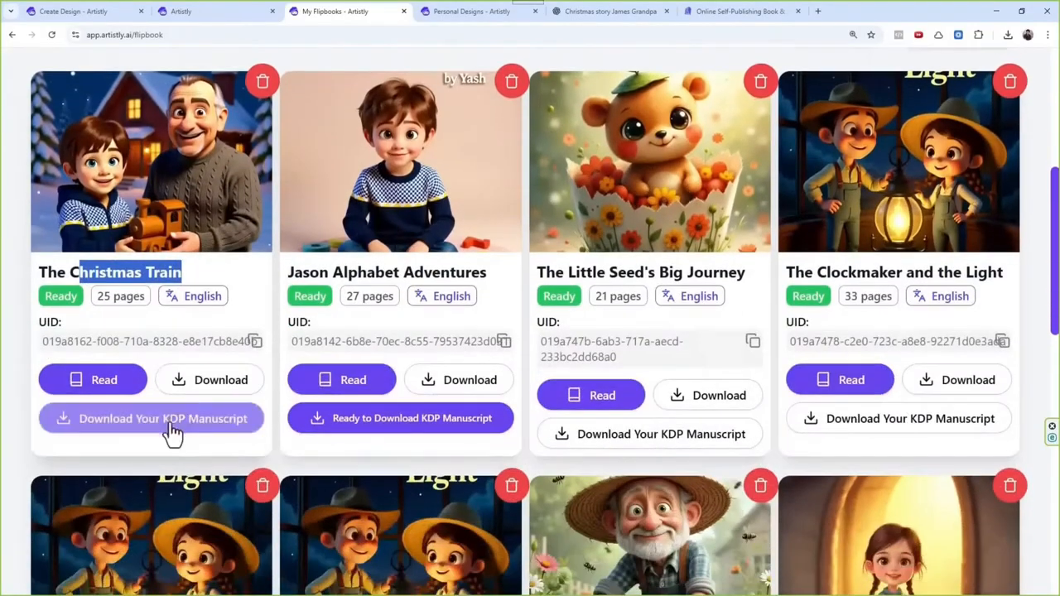
{"action": "left_click", "coordinate": [170, 429]}
Step: Download the Jason Alphabet Adventures KDP manuscript and save it as a PDF in Documents under the suggested file name
{"action": "scroll", "coordinate": [315, 328], "scroll_direction": "down", "scroll_amount": 4}
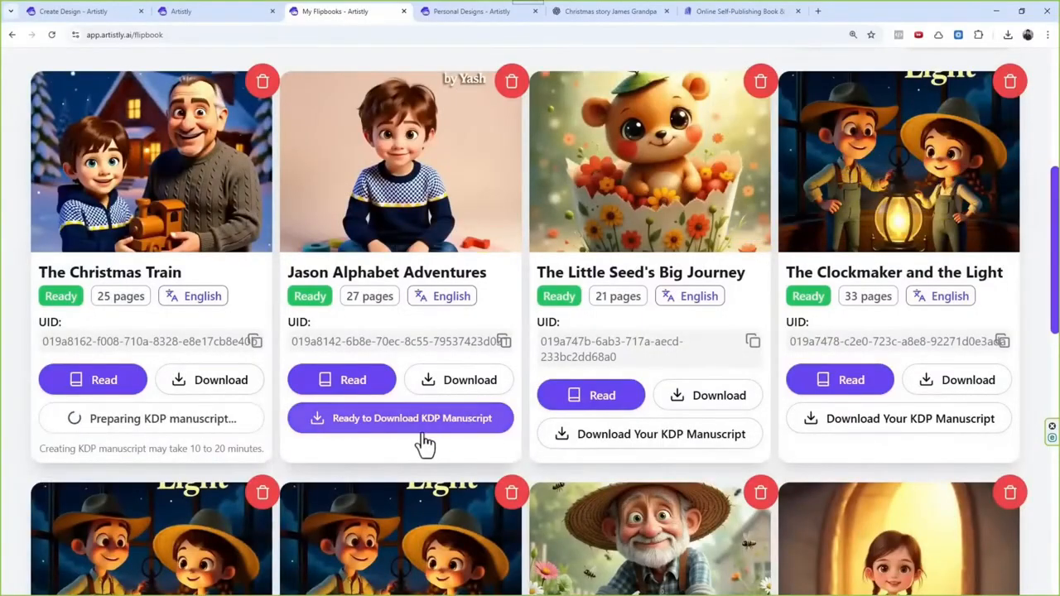
{"action": "scroll", "coordinate": [454, 439], "scroll_direction": "up", "scroll_amount": 1}
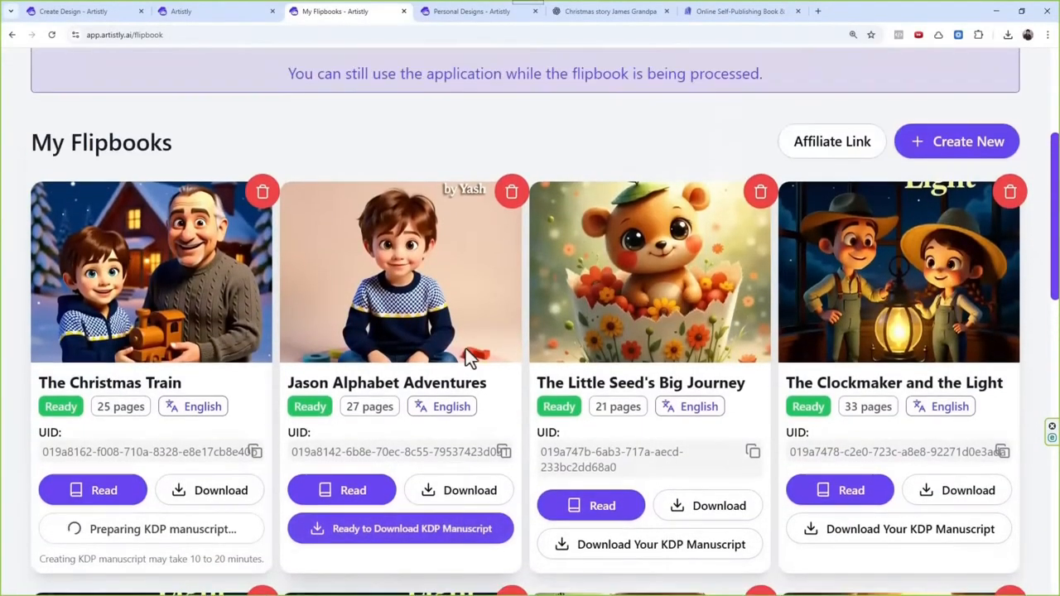
{"action": "left_click", "coordinate": [443, 537]}
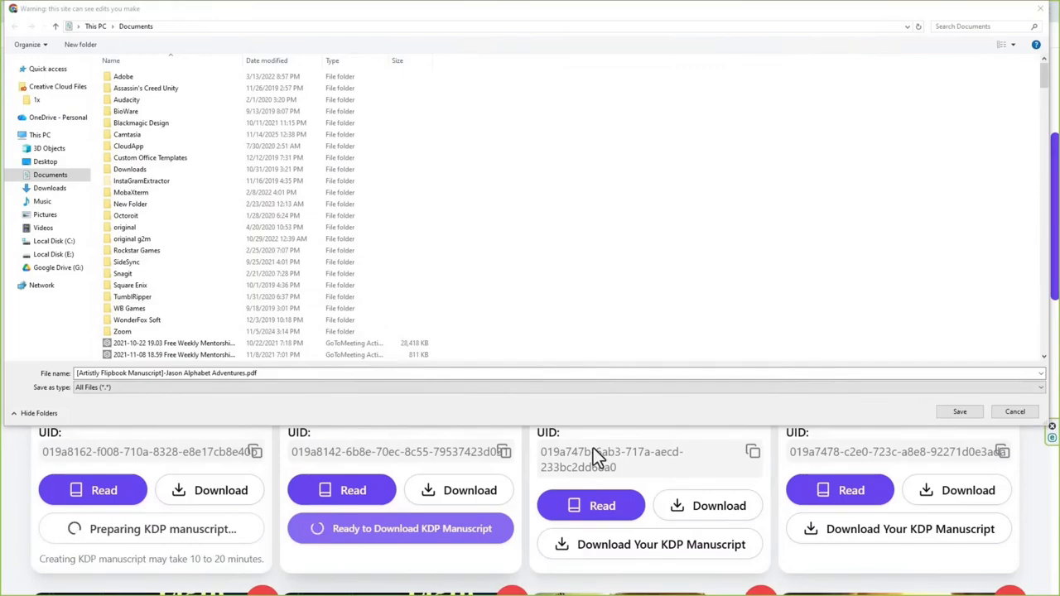
{"action": "key", "text": "Return"}
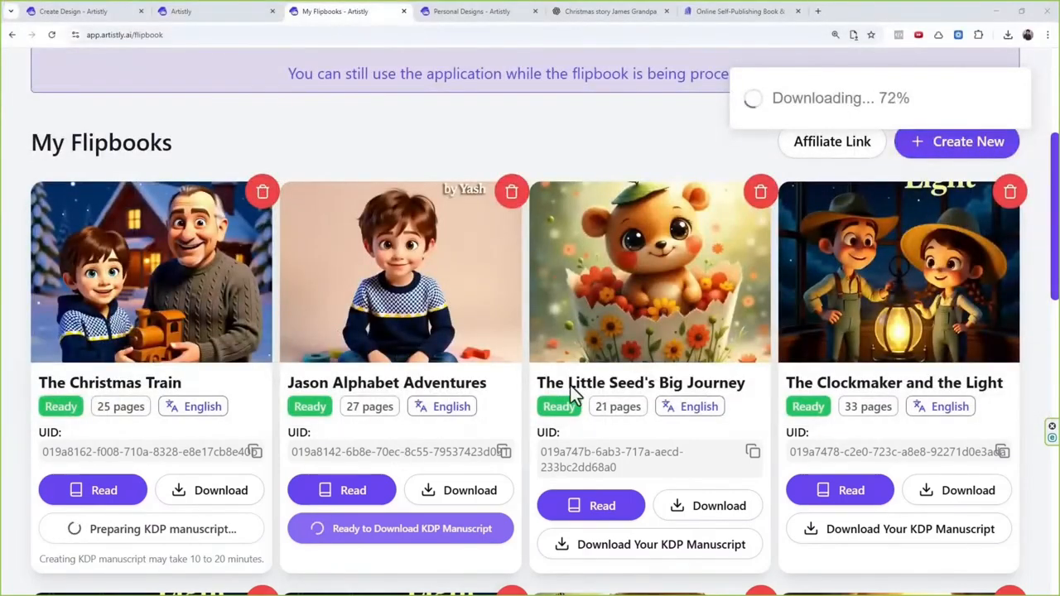
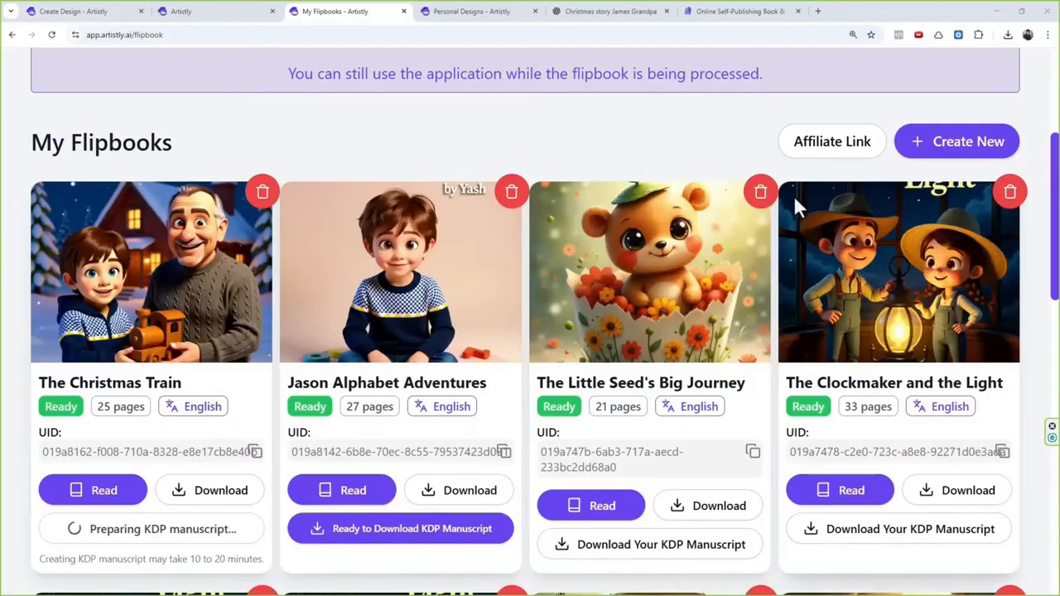
Step: Switch to the Lulu website and examine its homepage sections on book printing, ecommerce, the print API and order import
{"action": "left_click_drag", "start_coordinate": [709, 15], "coordinate": [547, 25]}
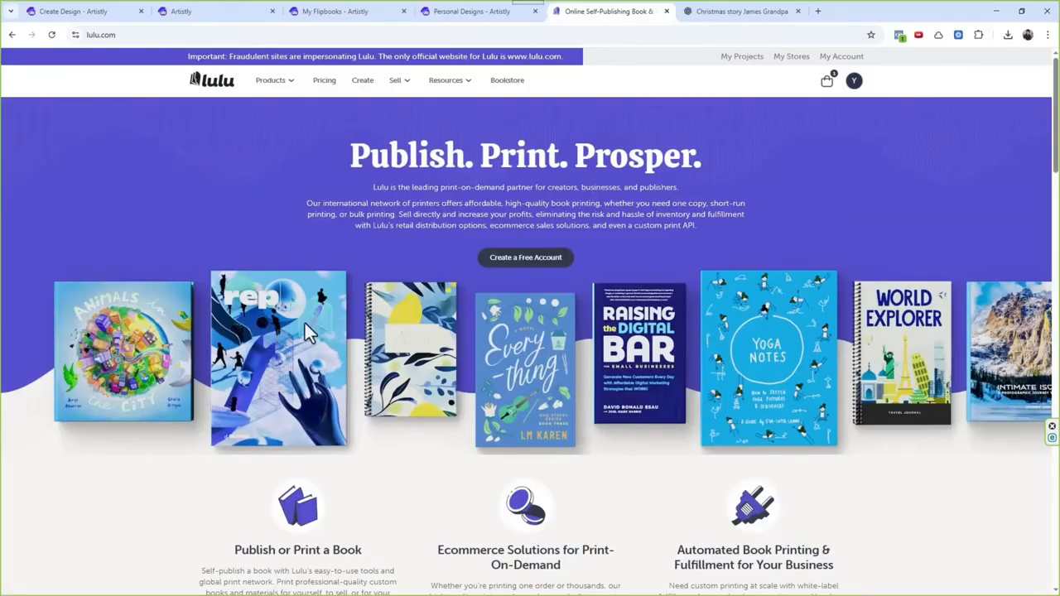
{"action": "scroll", "coordinate": [447, 326], "scroll_direction": "down", "scroll_amount": 5}
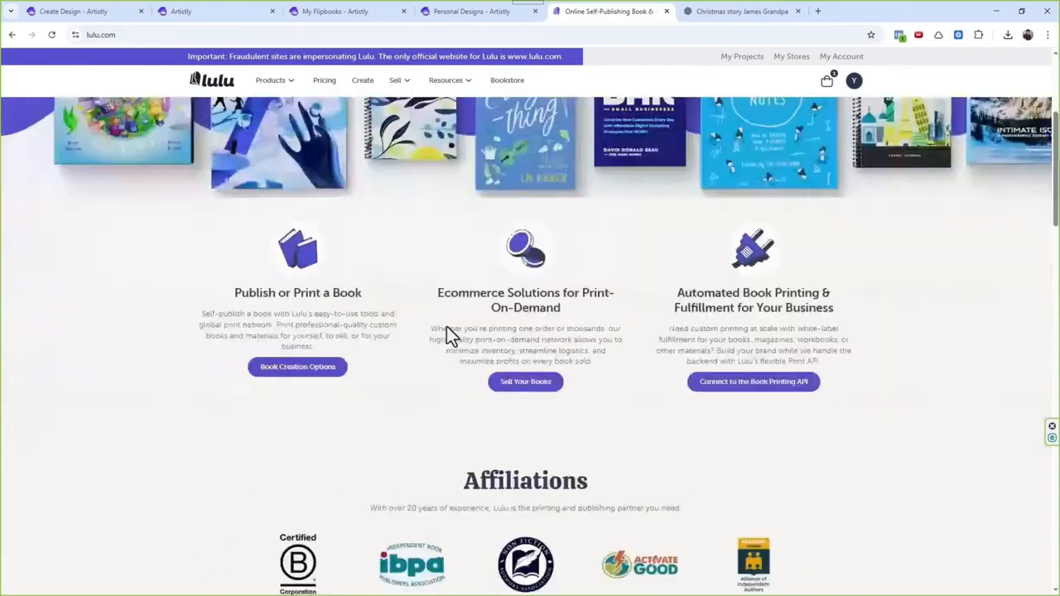
{"action": "scroll", "coordinate": [482, 290], "scroll_direction": "up", "scroll_amount": 1}
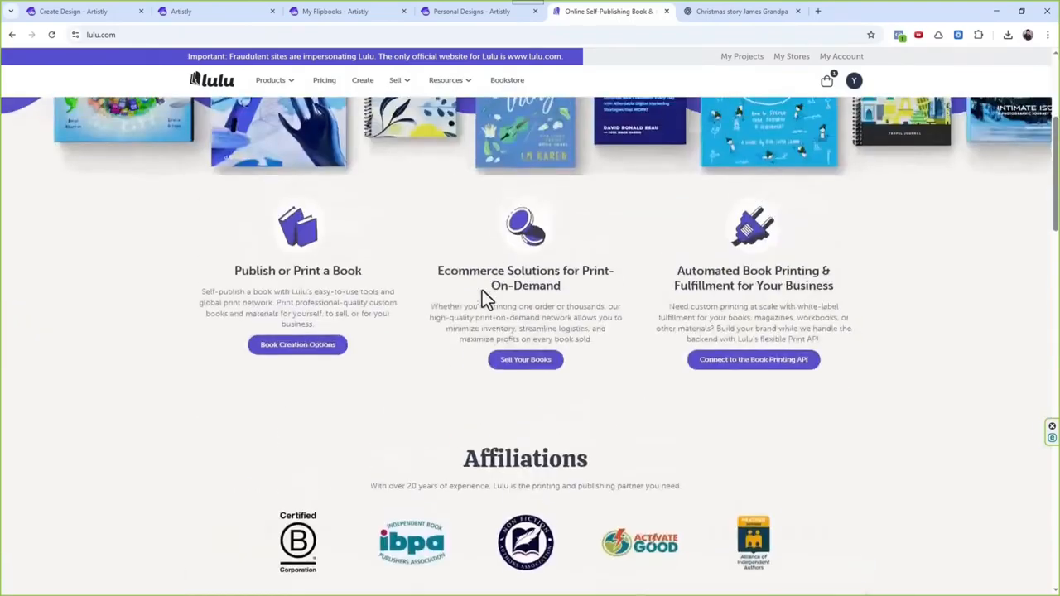
{"action": "left_click_drag", "start_coordinate": [249, 274], "coordinate": [609, 302]}
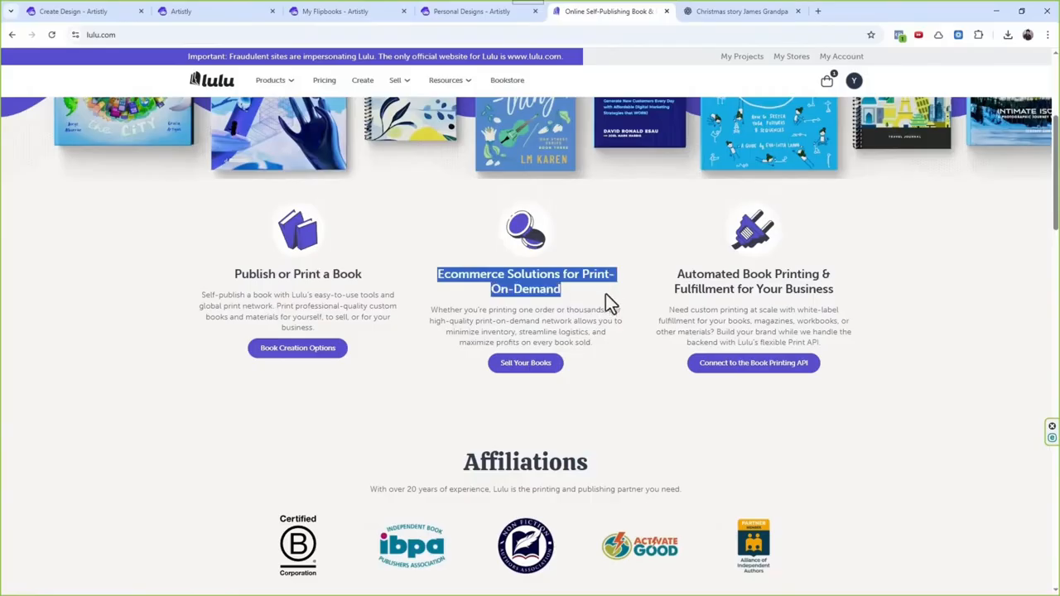
{"action": "scroll", "coordinate": [609, 302], "scroll_direction": "down", "scroll_amount": 2}
{"action": "scroll", "coordinate": [663, 265], "scroll_direction": "up", "scroll_amount": 1}
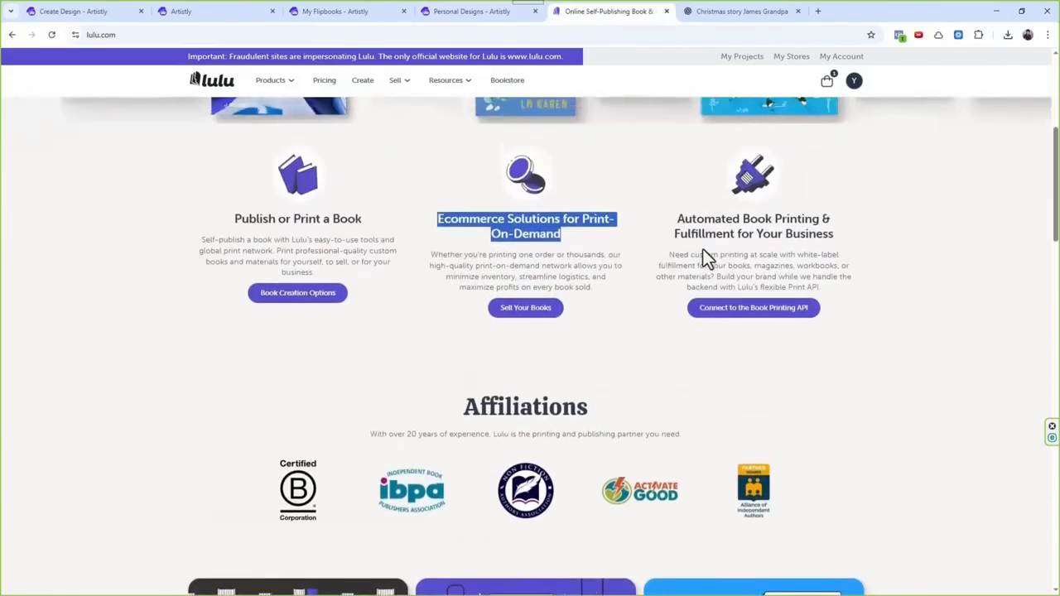
{"action": "left_click", "coordinate": [685, 222]}
{"action": "left_click_drag", "start_coordinate": [685, 222], "coordinate": [786, 248]}
{"action": "scroll", "coordinate": [786, 248], "scroll_direction": "down", "scroll_amount": 6}
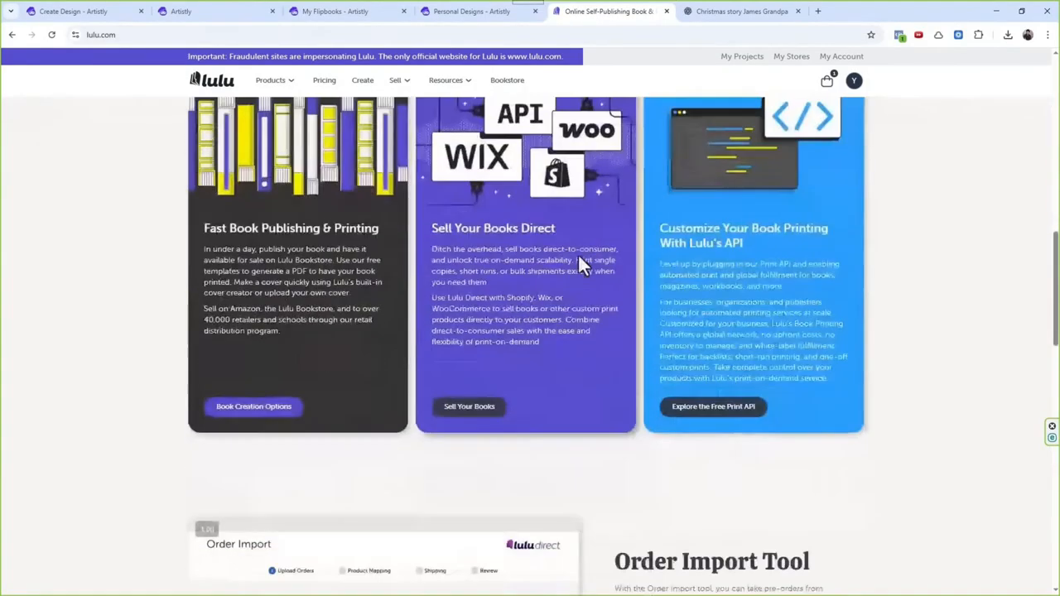
{"action": "scroll", "coordinate": [578, 253], "scroll_direction": "up", "scroll_amount": 2}
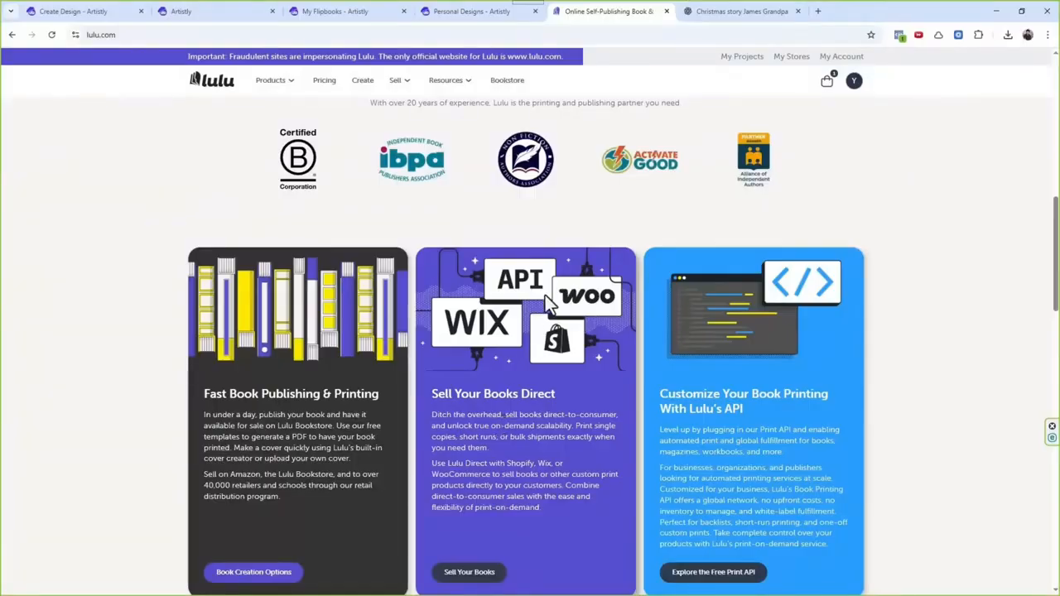
{"action": "scroll", "coordinate": [482, 343], "scroll_direction": "down", "scroll_amount": 2}
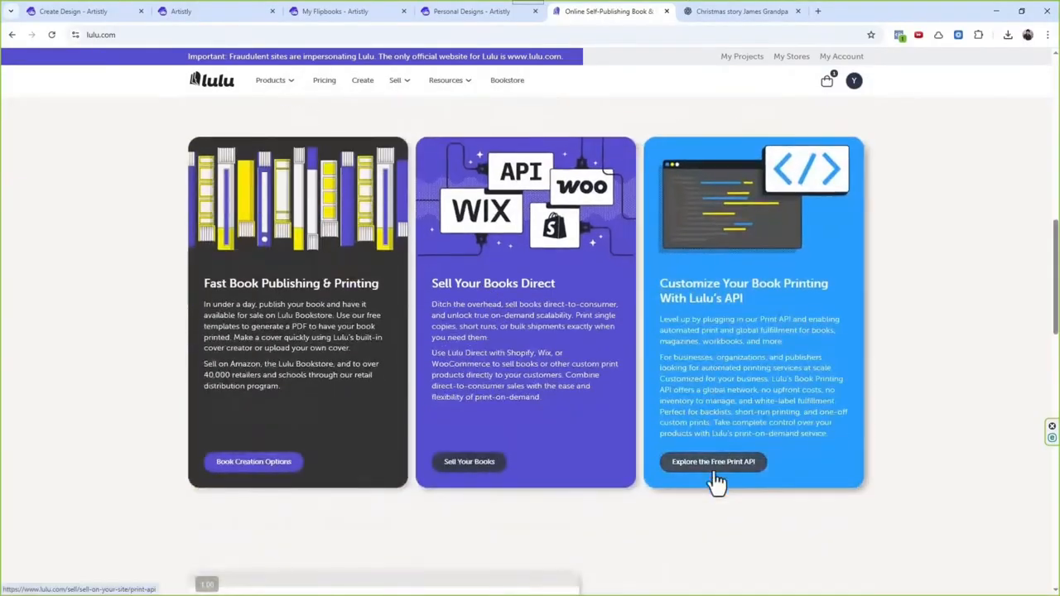
{"action": "scroll", "coordinate": [570, 362], "scroll_direction": "down", "scroll_amount": 4}
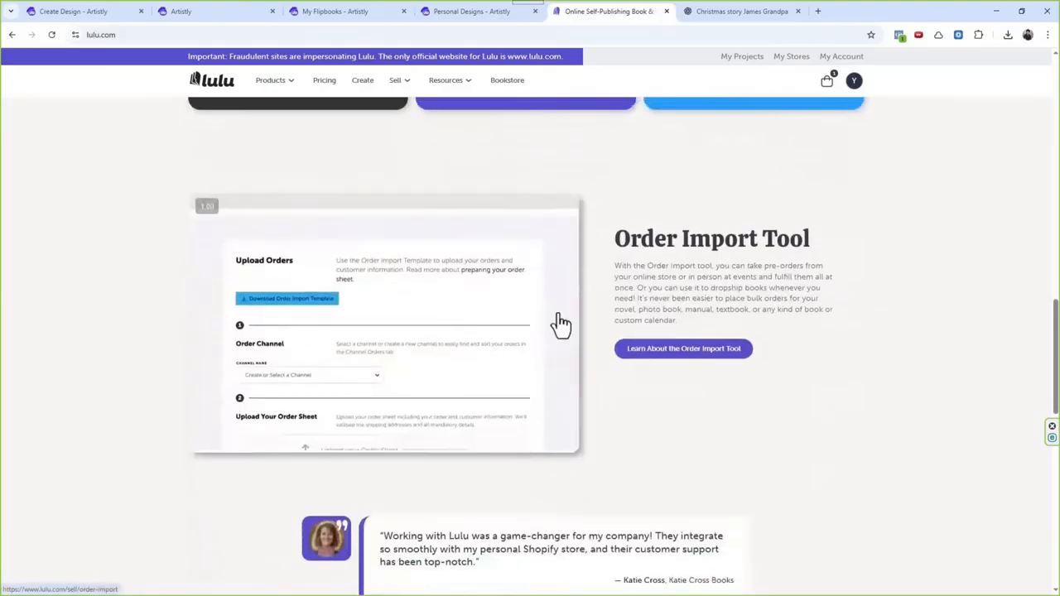
{"action": "scroll", "coordinate": [561, 324], "scroll_direction": "up", "scroll_amount": 8}
{"action": "scroll", "coordinate": [561, 324], "scroll_direction": "up", "scroll_amount": 5}
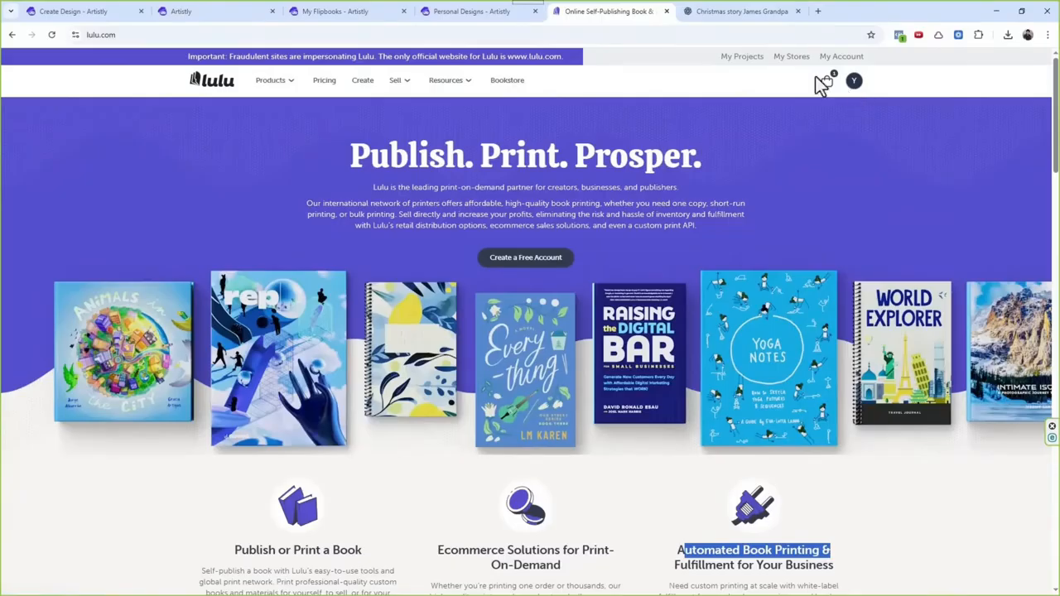
Step: Open the Lulu projects overview, start a new project and review the product types, keeping Print Book selected
{"action": "left_click", "coordinate": [744, 63]}
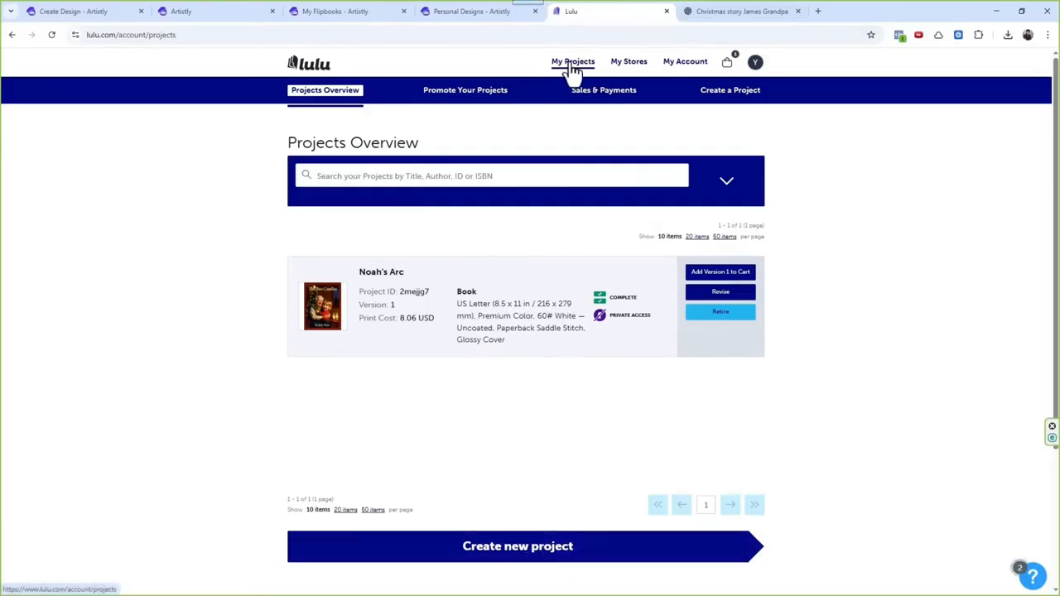
{"action": "left_click", "coordinate": [539, 570]}
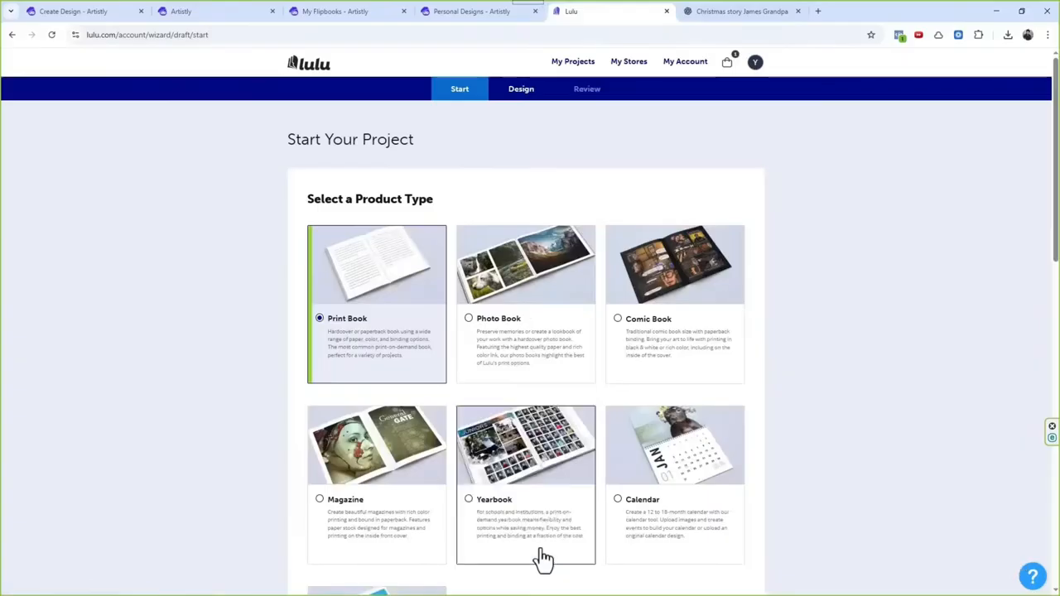
{"action": "scroll", "coordinate": [445, 298], "scroll_direction": "down", "scroll_amount": 3}
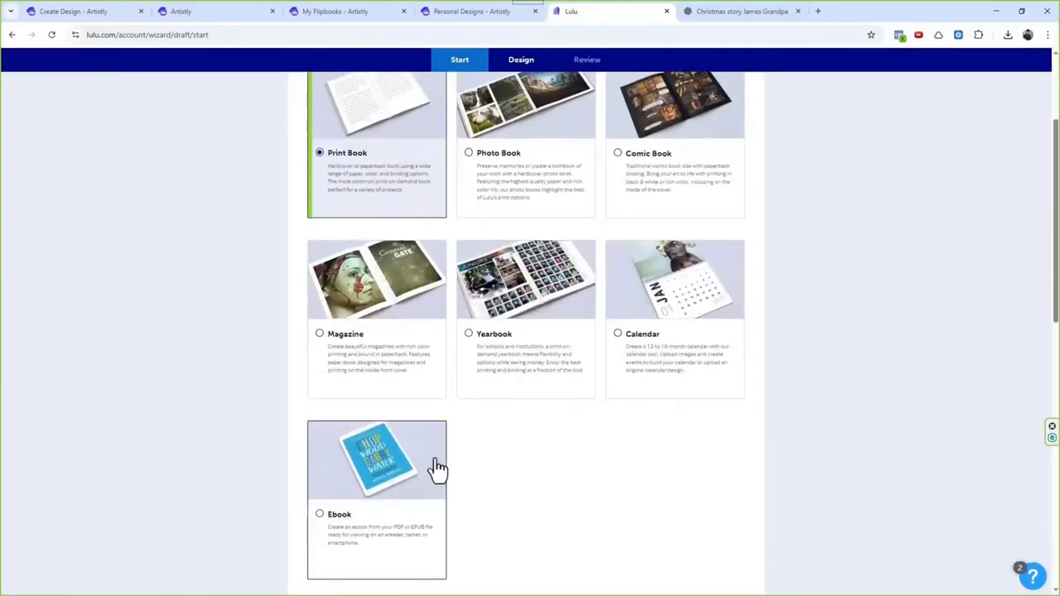
{"action": "scroll", "coordinate": [693, 251], "scroll_direction": "up", "scroll_amount": 2}
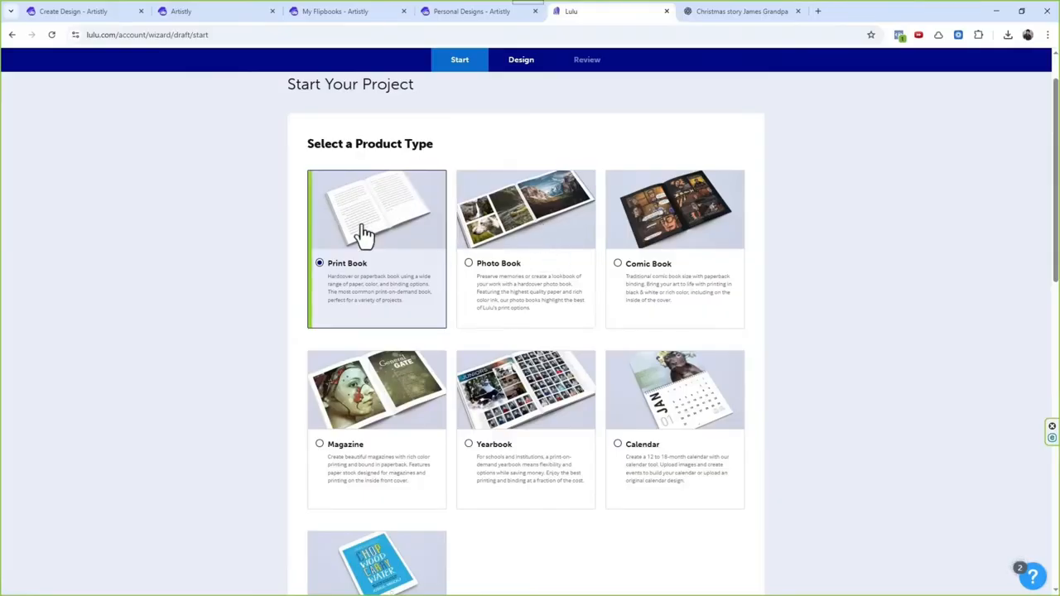
Step: Select the Publish Your Book goal to view its retail options, and switch the goal back to Print Your Book
{"action": "scroll", "coordinate": [475, 199], "scroll_direction": "down", "scroll_amount": 6}
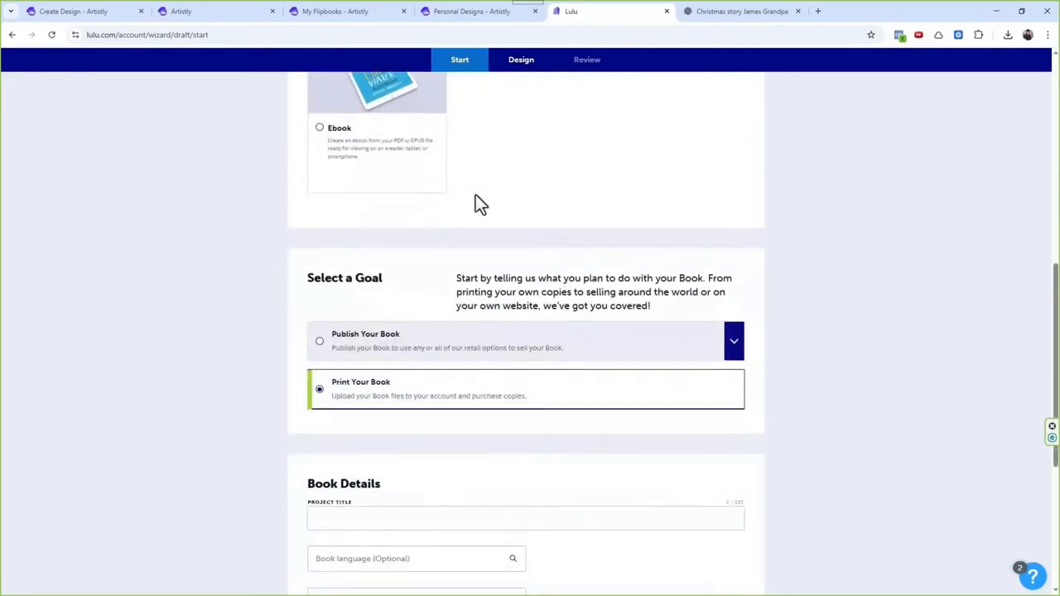
{"action": "left_click", "coordinate": [385, 348]}
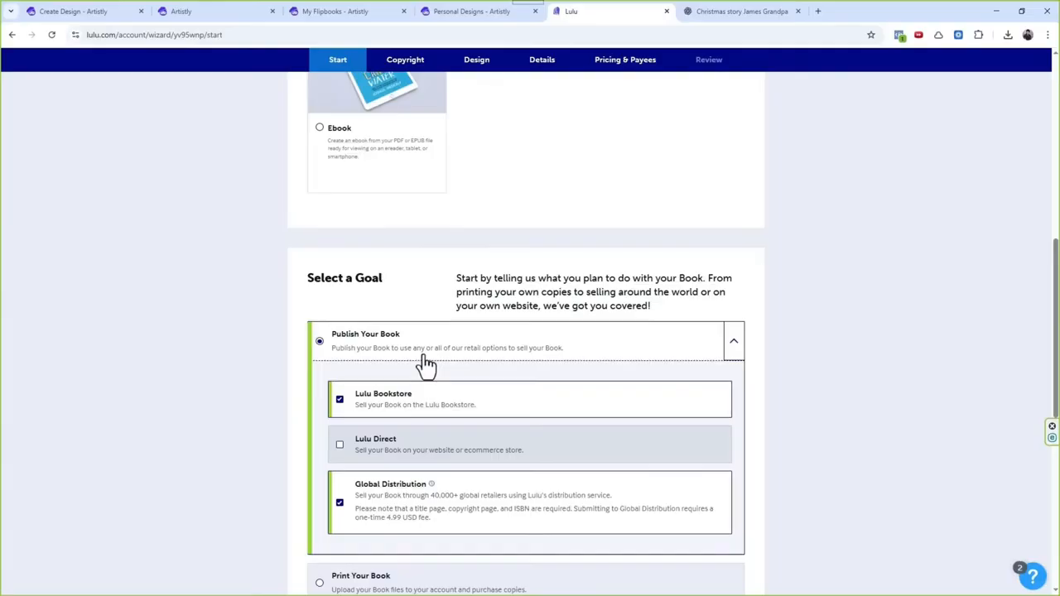
{"action": "scroll", "coordinate": [477, 352], "scroll_direction": "down", "scroll_amount": 1}
{"action": "scroll", "coordinate": [477, 352], "scroll_direction": "down", "scroll_amount": 1}
{"action": "left_click", "coordinate": [440, 474]}
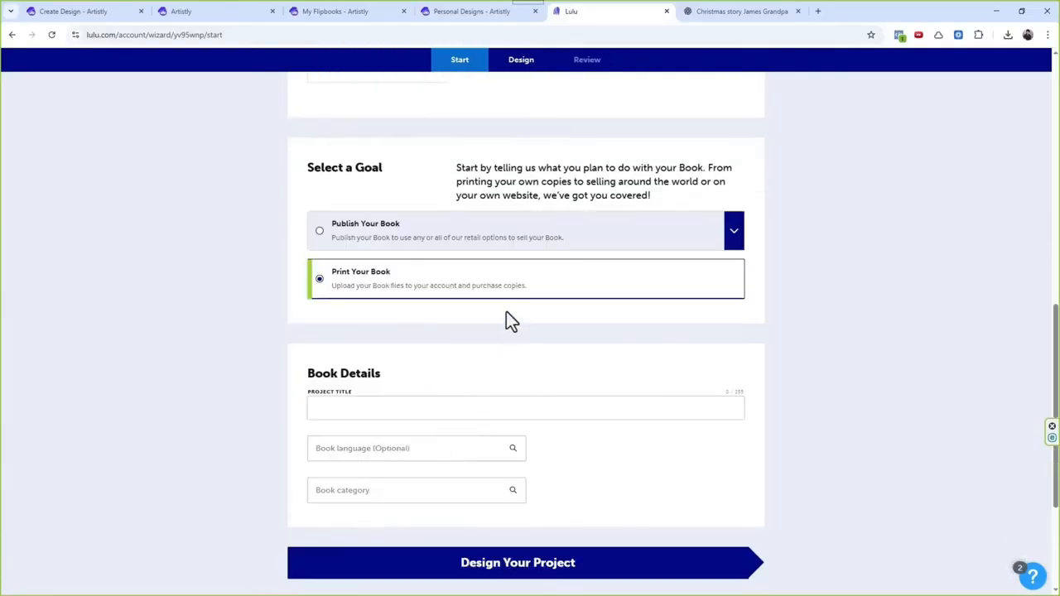
Step: Enter "The Christmas Train by James" as the project title in the book details
{"action": "scroll", "coordinate": [514, 315], "scroll_direction": "down", "scroll_amount": 1}
{"action": "scroll", "coordinate": [543, 294], "scroll_direction": "down", "scroll_amount": 1}
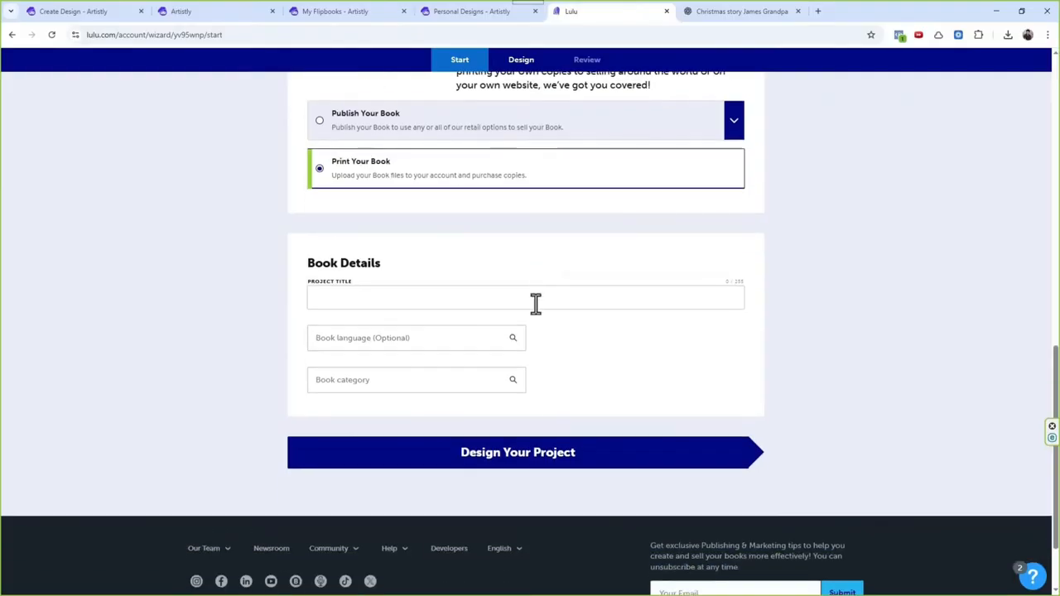
{"action": "left_click", "coordinate": [536, 303]}
{"action": "type", "text": "T"}
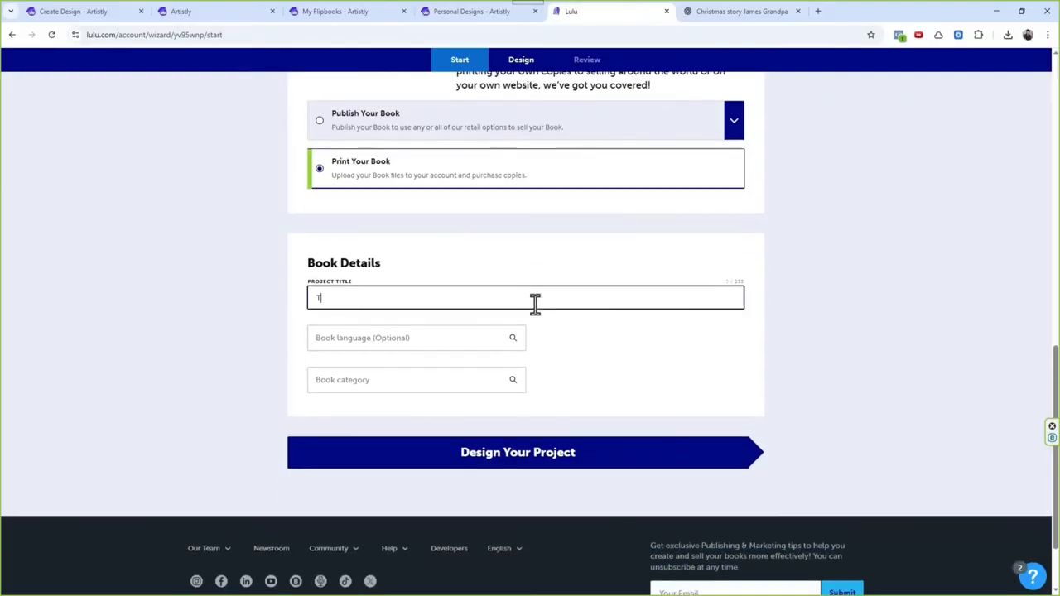
{"action": "type", "text": "he Chri"}
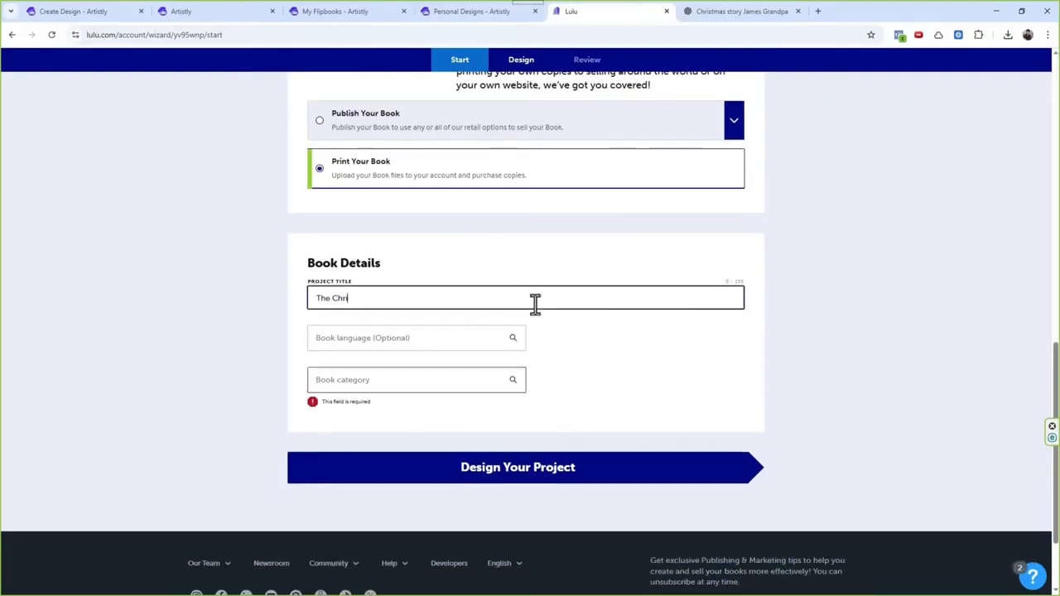
{"action": "type", "text": "stmas Train by James"}
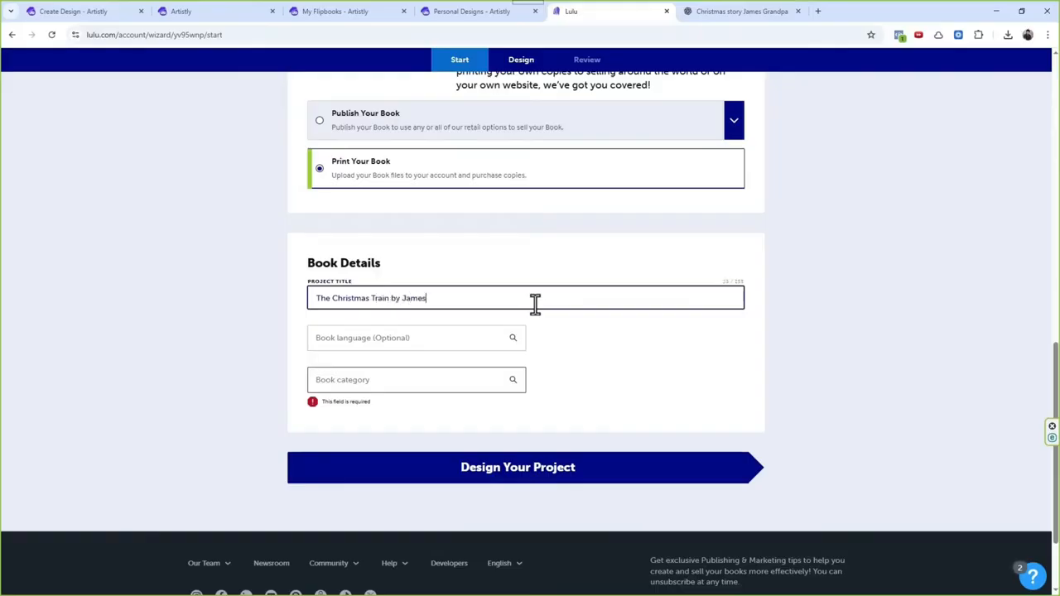
Step: Set the book category to Children's and continue to the project's design stage
{"action": "scroll", "coordinate": [563, 331], "scroll_direction": "down", "scroll_amount": 1}
{"action": "left_click", "coordinate": [486, 324]}
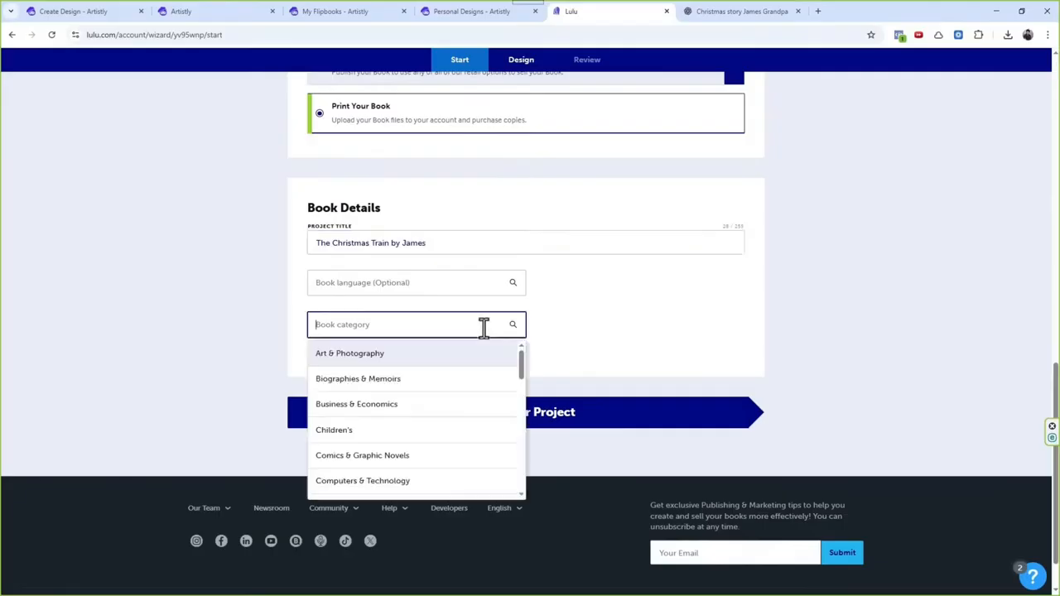
{"action": "left_click", "coordinate": [447, 430]}
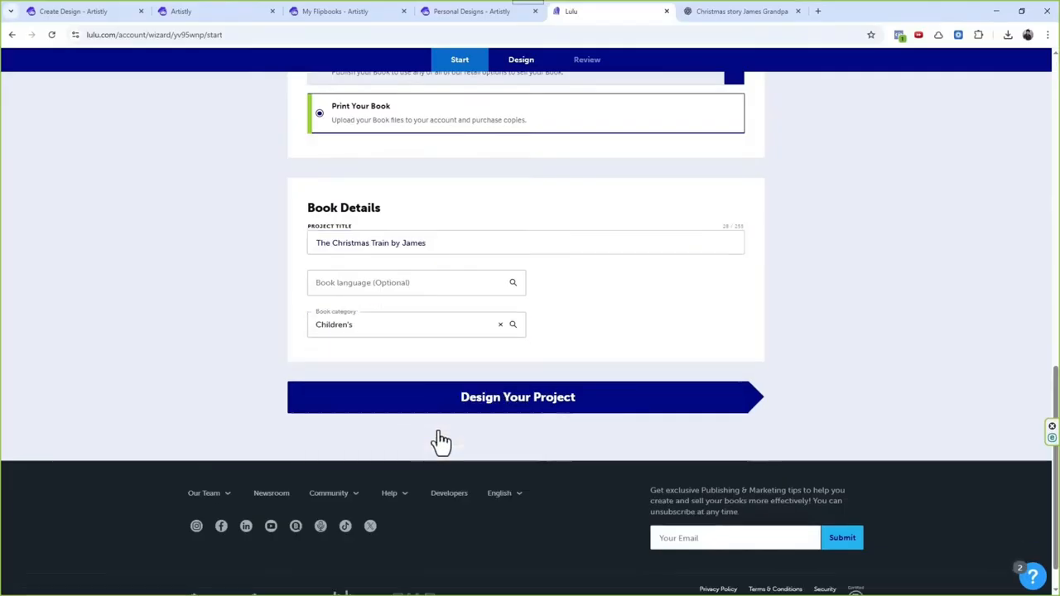
{"action": "left_click", "coordinate": [528, 399]}
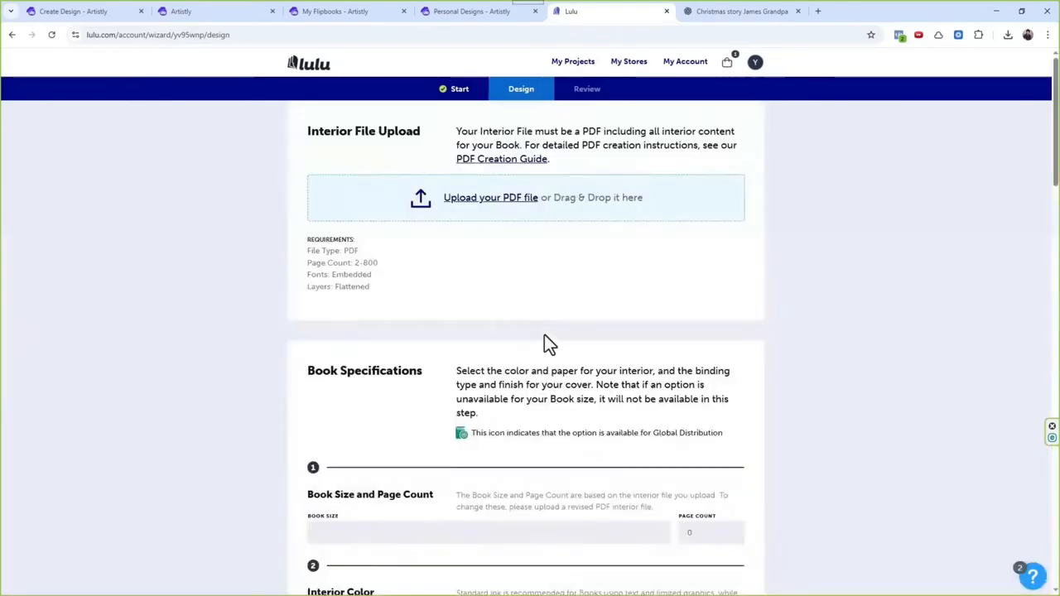
Step: Upload the Jason Alphabet Adventures manuscript PDF as the interior file, and check The Christmas Train's KDP manuscript status in Artistly
{"action": "left_click_drag", "start_coordinate": [308, 130], "coordinate": [377, 135]}
{"action": "left_click", "coordinate": [423, 192]}
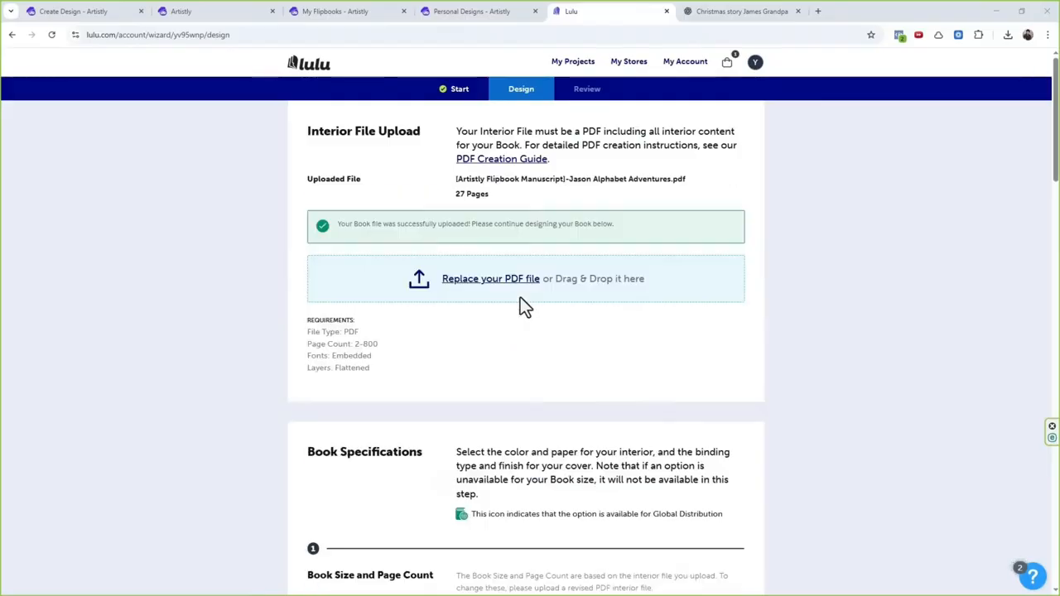
{"action": "left_click", "coordinate": [367, 11]}
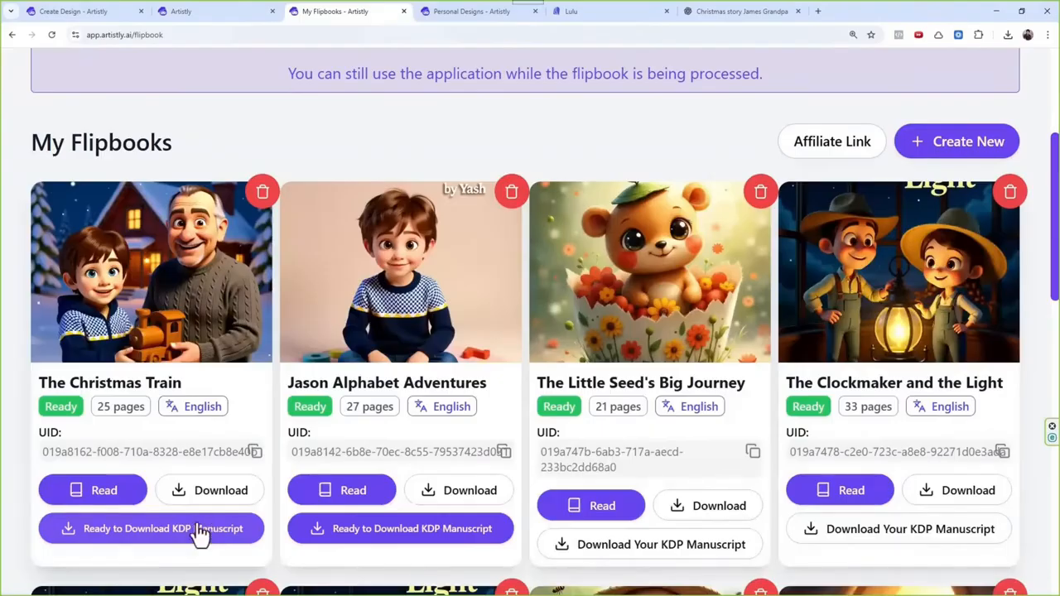
{"action": "left_click", "coordinate": [620, 11]}
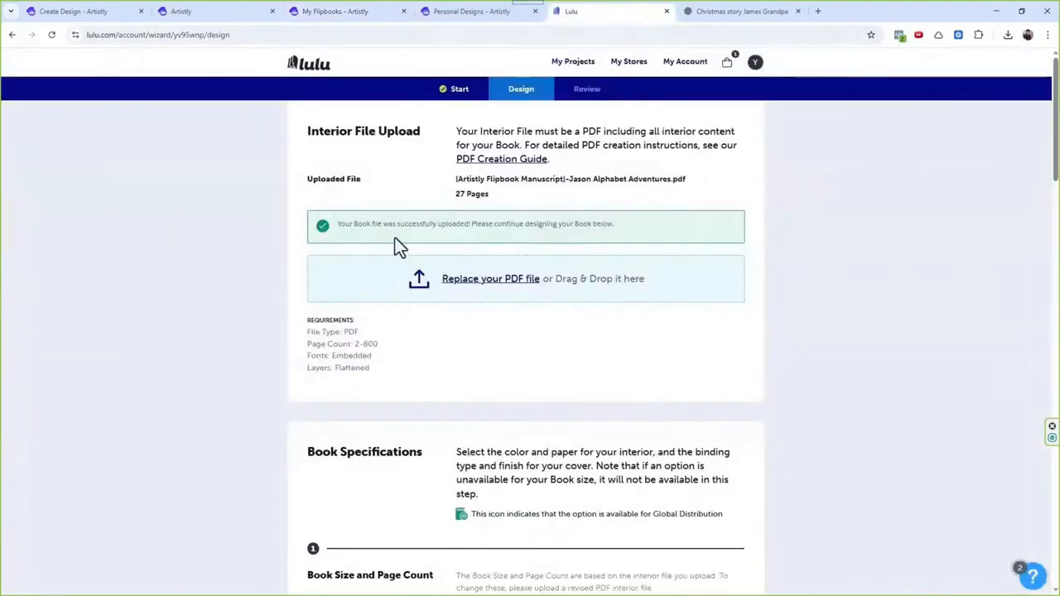
Step: Examine the book specifications for the uploaded interior, including book size, page count and the interior color options
{"action": "scroll", "coordinate": [505, 215], "scroll_direction": "down", "scroll_amount": 2}
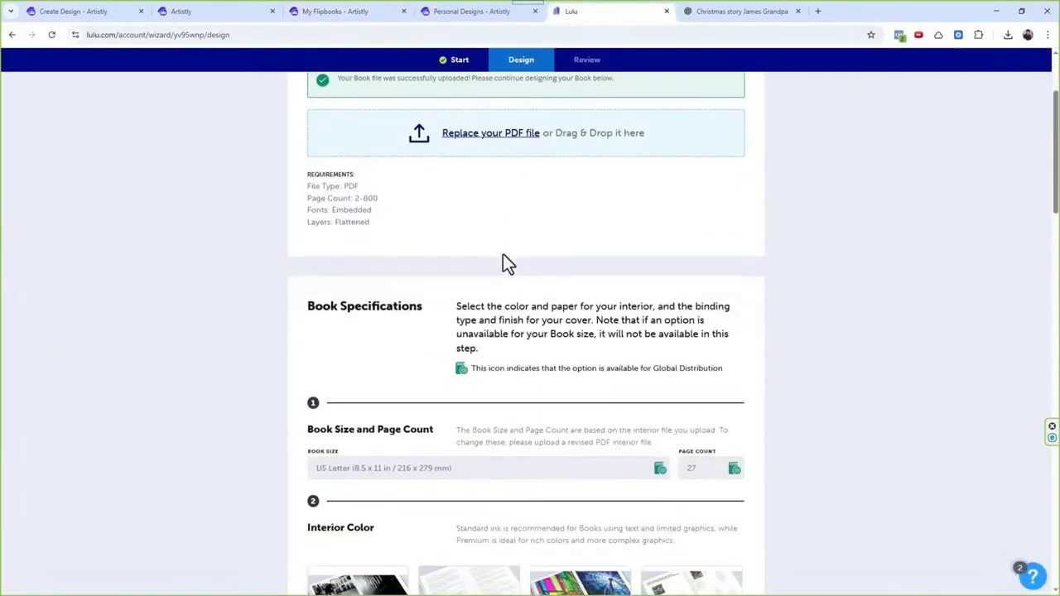
{"action": "scroll", "coordinate": [505, 264], "scroll_direction": "down", "scroll_amount": 2}
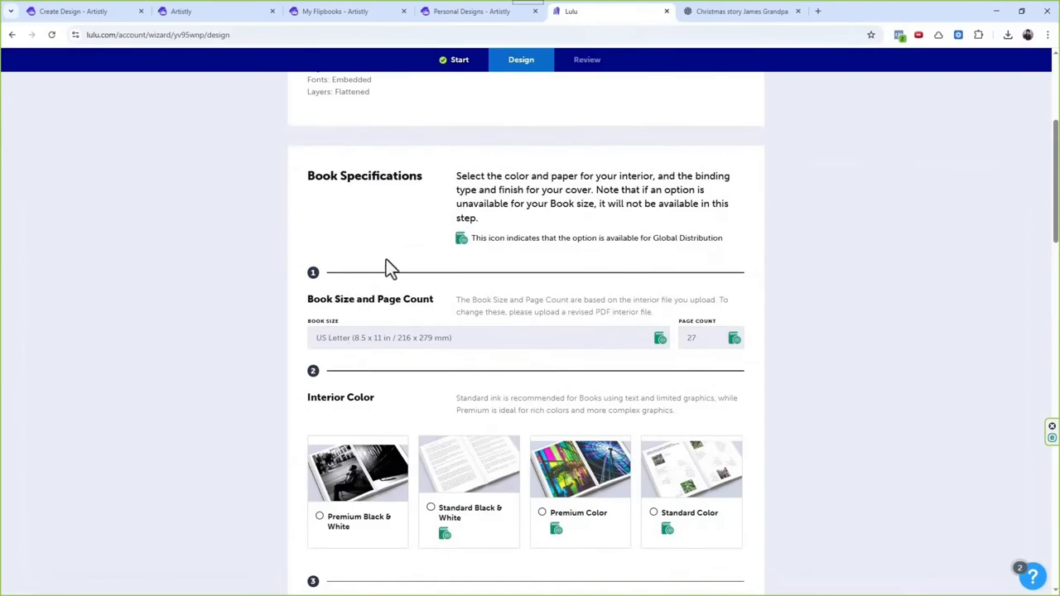
{"action": "scroll", "coordinate": [386, 260], "scroll_direction": "down", "scroll_amount": 1}
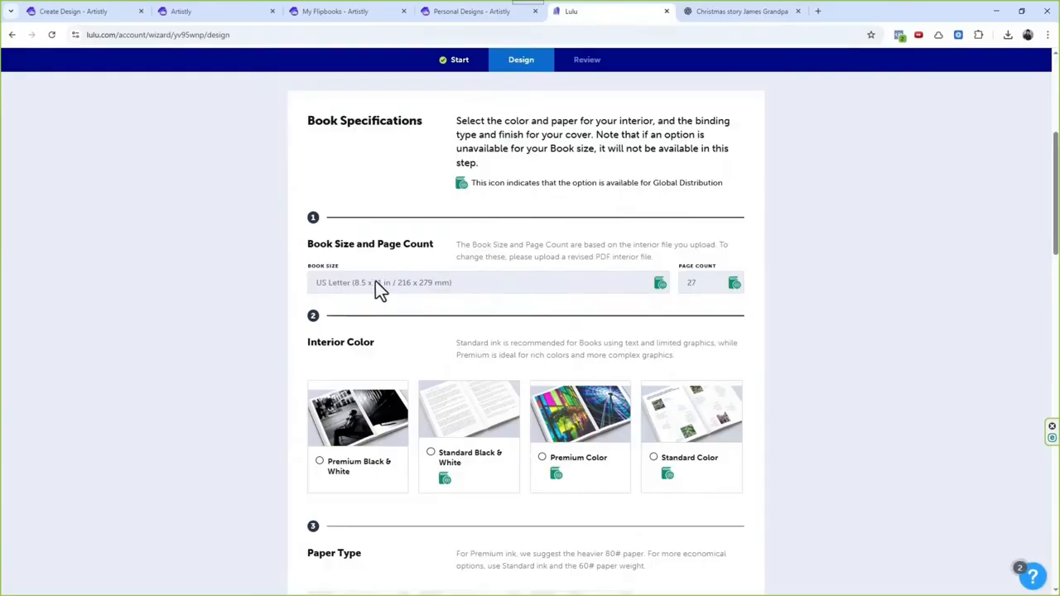
{"action": "scroll", "coordinate": [398, 265], "scroll_direction": "down", "scroll_amount": 1}
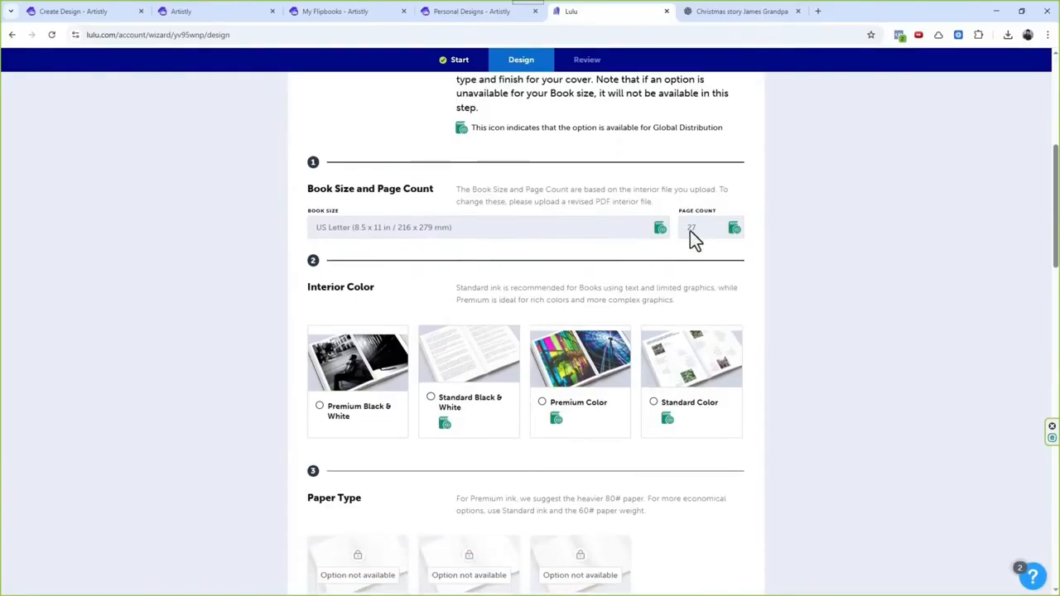
{"action": "key", "text": "ctrl+plus"}
{"action": "key", "text": "ctrl+plus"}
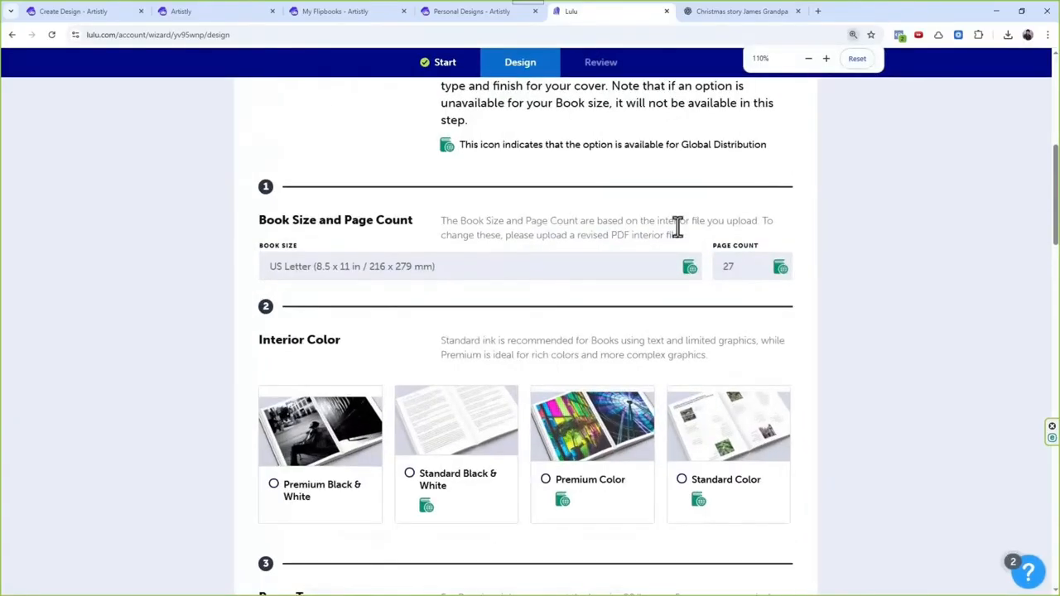
{"action": "key", "text": "ctrl+plus"}
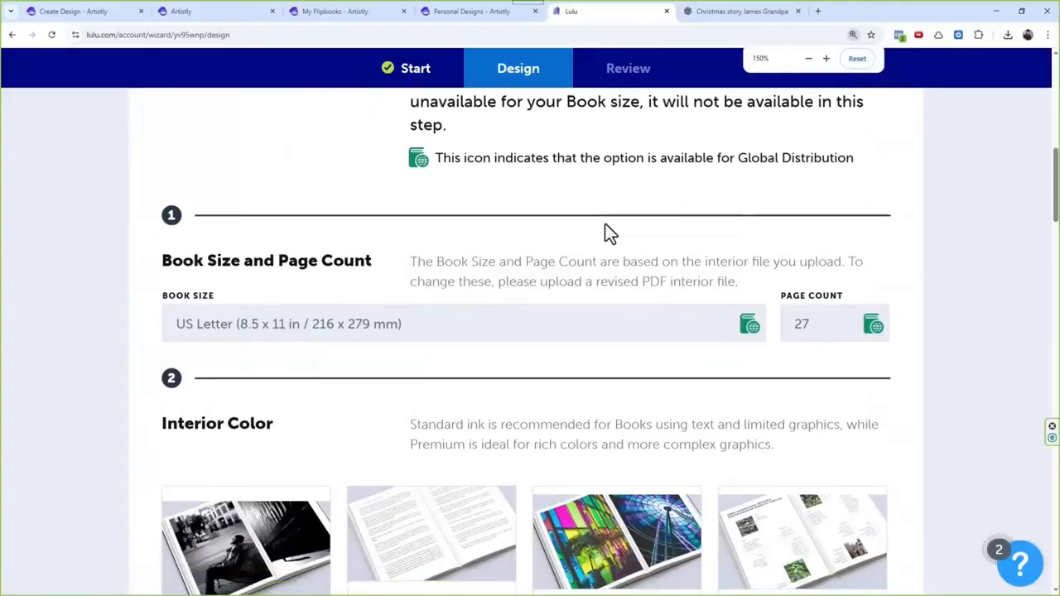
{"action": "scroll", "coordinate": [395, 218], "scroll_direction": "up", "scroll_amount": 4}
{"action": "scroll", "coordinate": [357, 246], "scroll_direction": "down", "scroll_amount": 3}
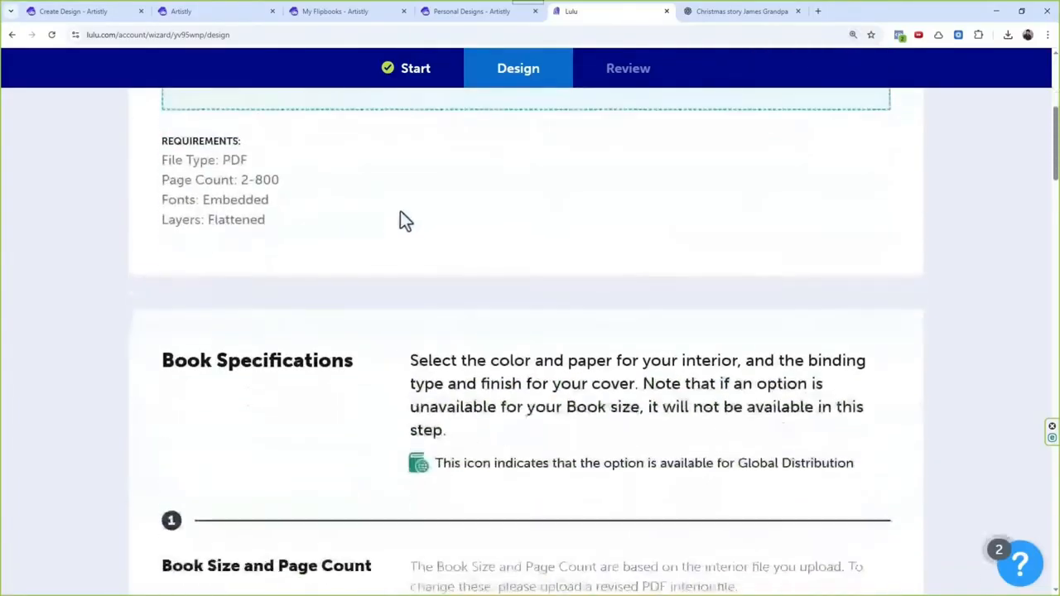
{"action": "scroll", "coordinate": [403, 203], "scroll_direction": "down", "scroll_amount": 3}
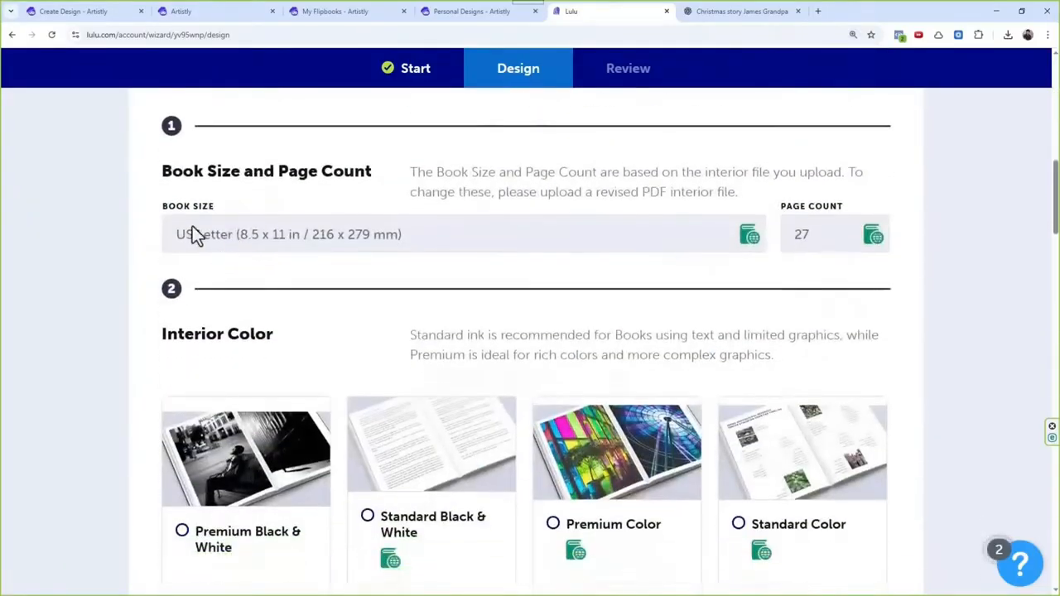
Step: Choose Premium Color as the book's interior color
{"action": "scroll", "coordinate": [324, 217], "scroll_direction": "down", "scroll_amount": 2}
{"action": "scroll", "coordinate": [439, 286], "scroll_direction": "down", "scroll_amount": 1}
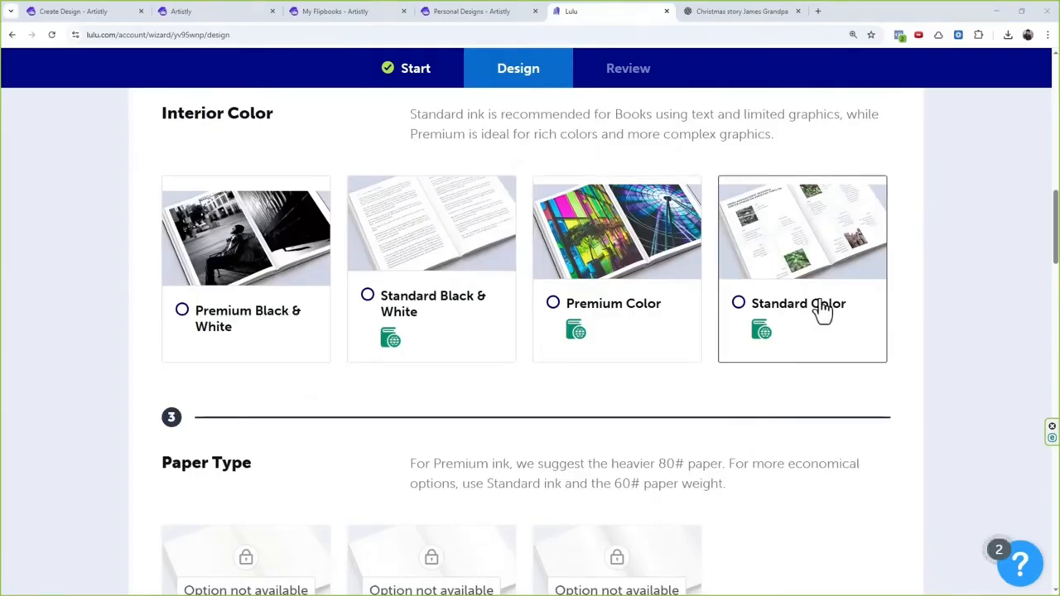
{"action": "left_click", "coordinate": [635, 317]}
Step: Choose 80# White — Coated as the paper type and review the paper weight recommendations for Premium and Standard ink
{"action": "scroll", "coordinate": [573, 303], "scroll_direction": "down", "scroll_amount": 3}
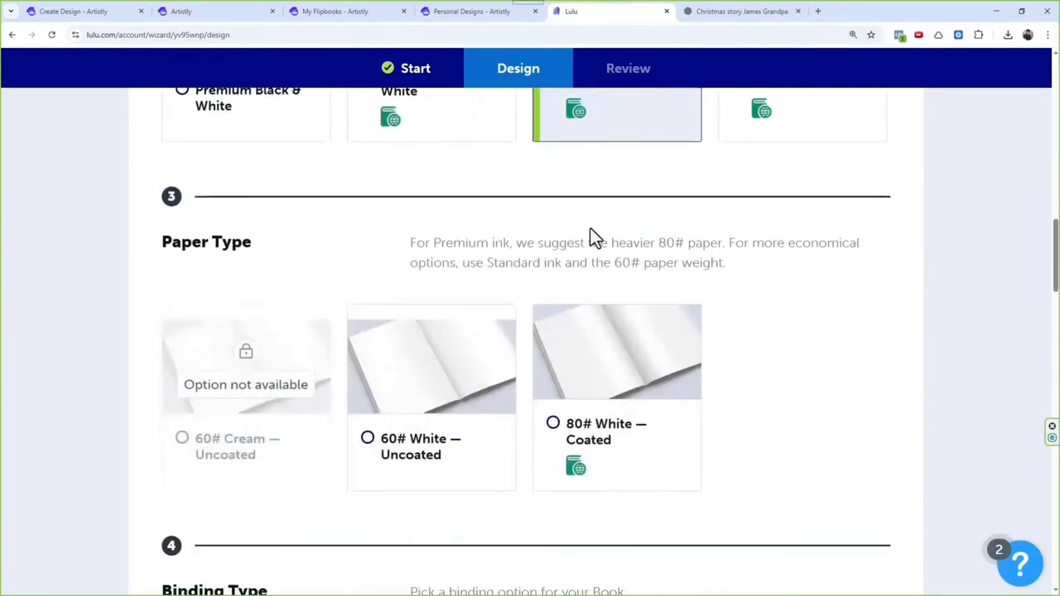
{"action": "scroll", "coordinate": [595, 237], "scroll_direction": "down", "scroll_amount": 1}
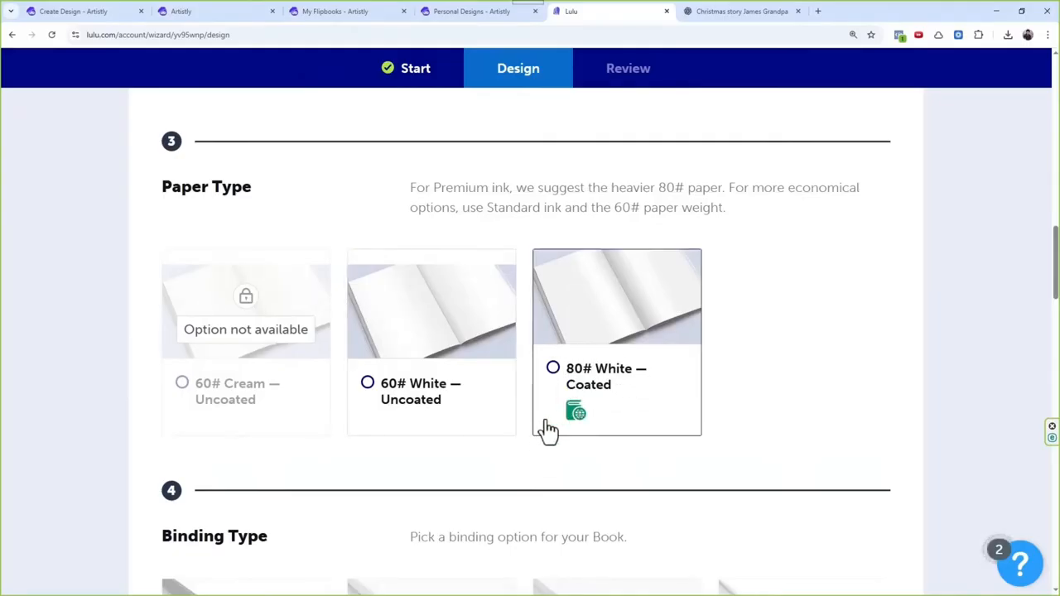
{"action": "left_click", "coordinate": [593, 384]}
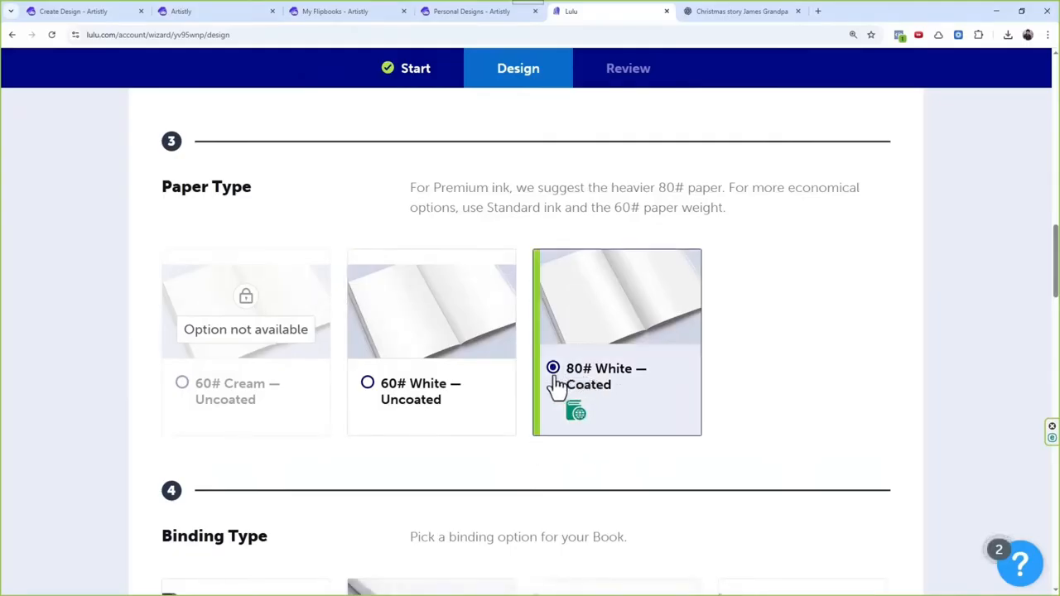
{"action": "scroll", "coordinate": [445, 402], "scroll_direction": "down", "scroll_amount": 2}
{"action": "scroll", "coordinate": [461, 329], "scroll_direction": "up", "scroll_amount": 1}
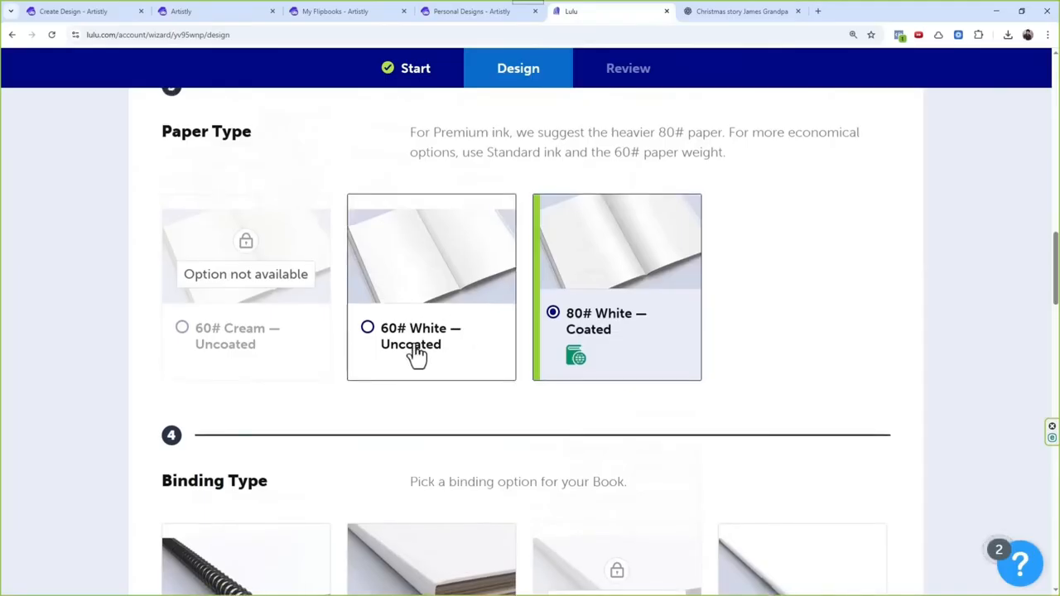
{"action": "scroll", "coordinate": [414, 354], "scroll_direction": "up", "scroll_amount": 1}
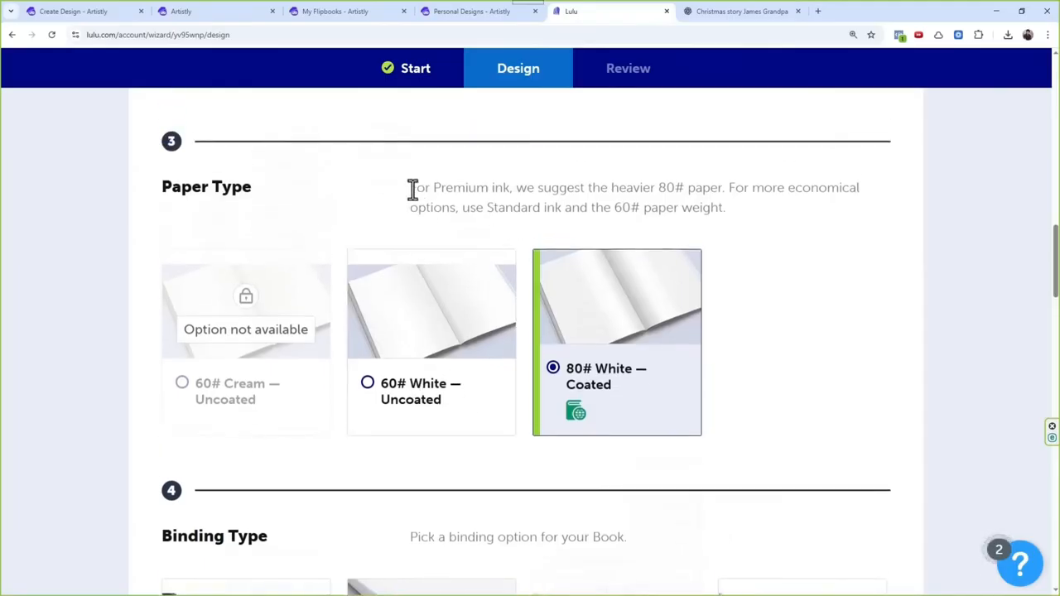
{"action": "left_click_drag", "start_coordinate": [412, 190], "coordinate": [860, 190]}
{"action": "left_click", "coordinate": [706, 198]}
{"action": "left_click_drag", "start_coordinate": [442, 209], "coordinate": [711, 208]}
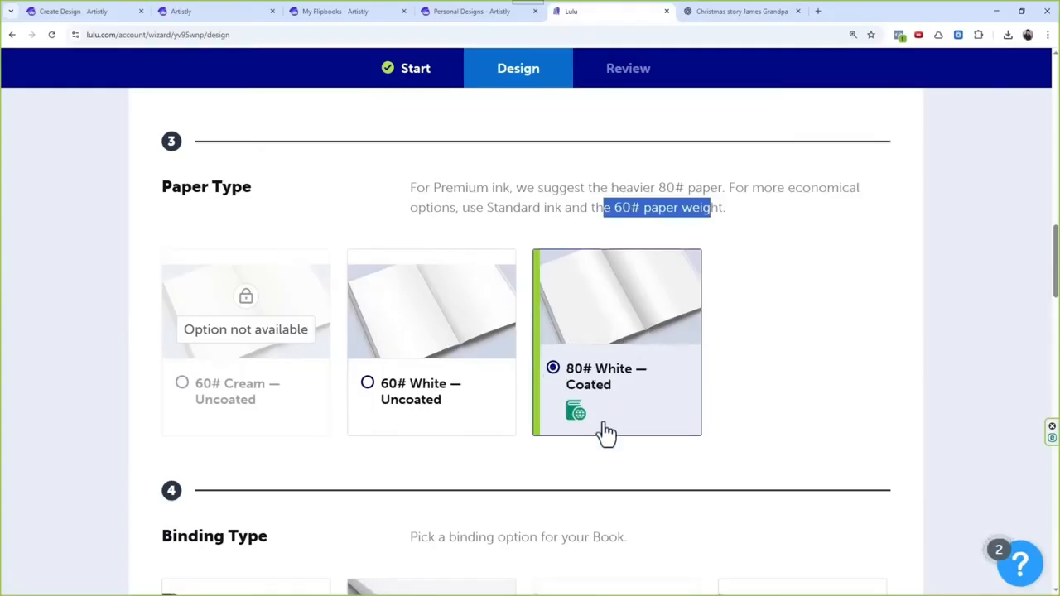
Step: Compare the available binding options and choose Hardcover Case Wrap as the binding type
{"action": "scroll", "coordinate": [555, 329], "scroll_direction": "down", "scroll_amount": 3}
{"action": "scroll", "coordinate": [536, 285], "scroll_direction": "down", "scroll_amount": 1}
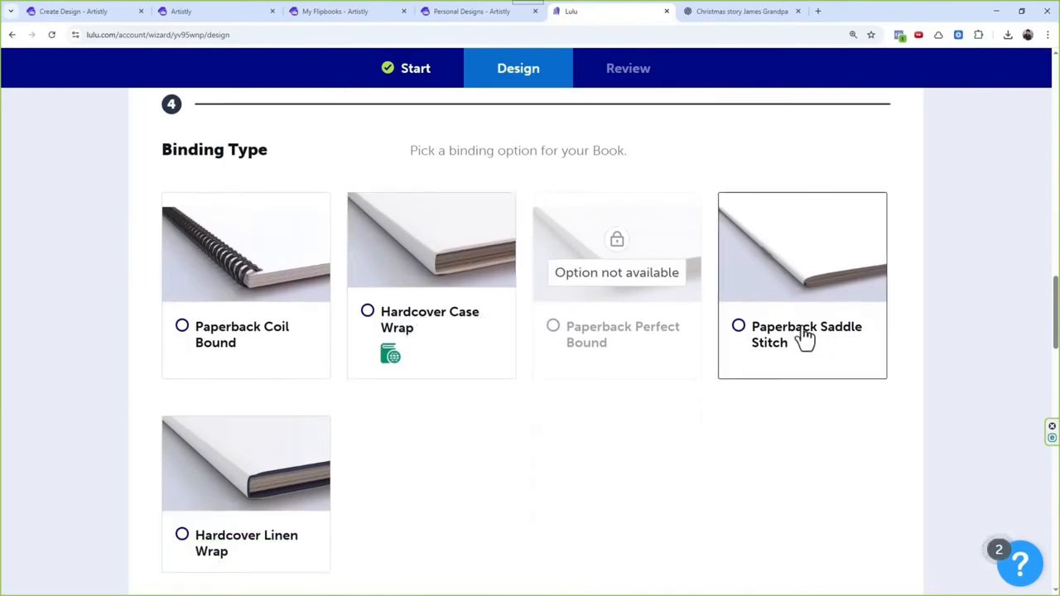
{"action": "scroll", "coordinate": [642, 300], "scroll_direction": "down", "scroll_amount": 1}
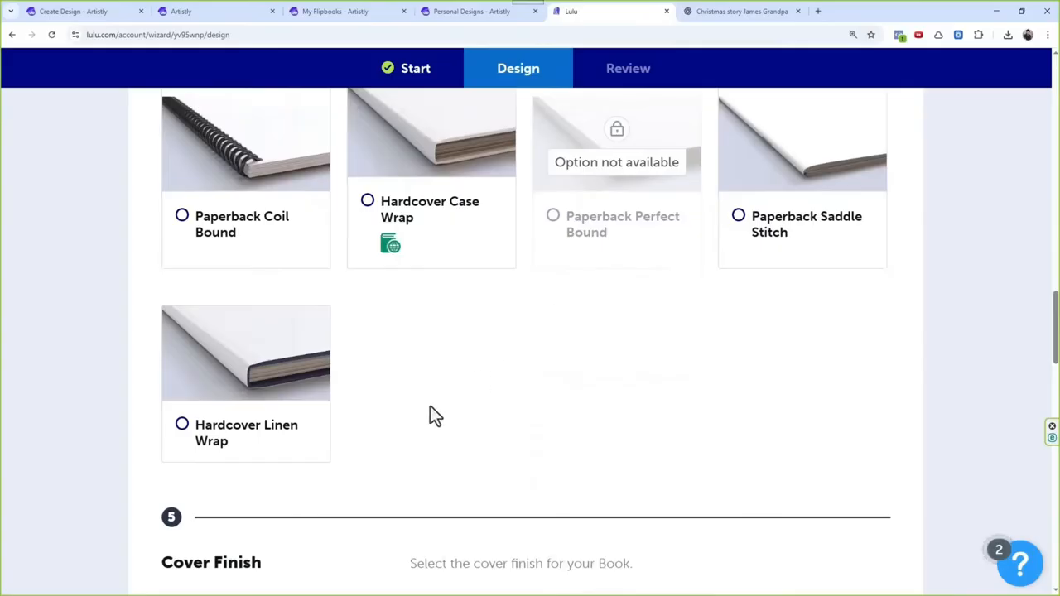
{"action": "scroll", "coordinate": [331, 389], "scroll_direction": "up", "scroll_amount": 2}
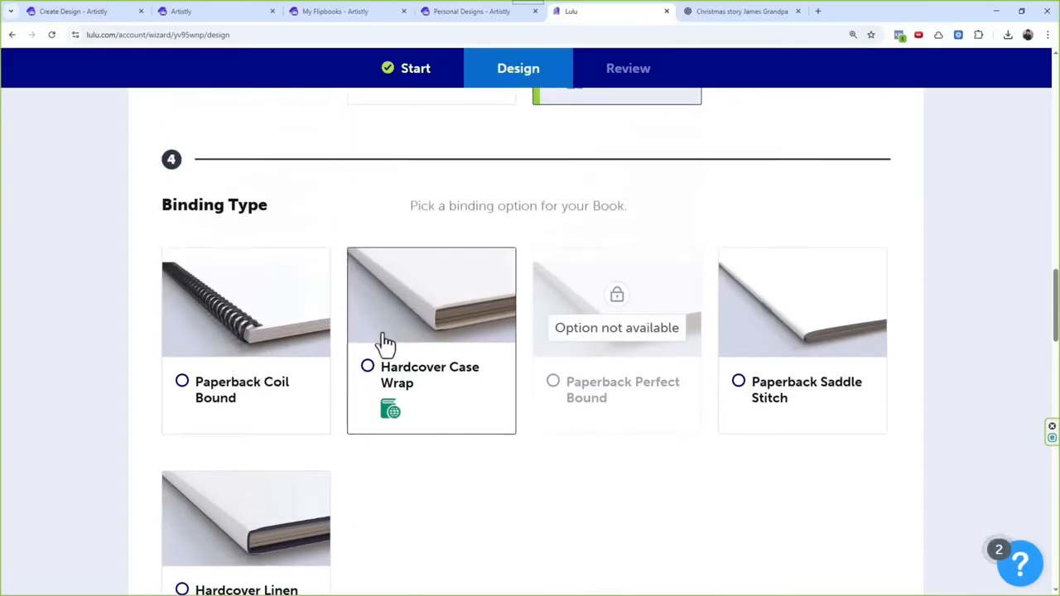
{"action": "left_click", "coordinate": [437, 381]}
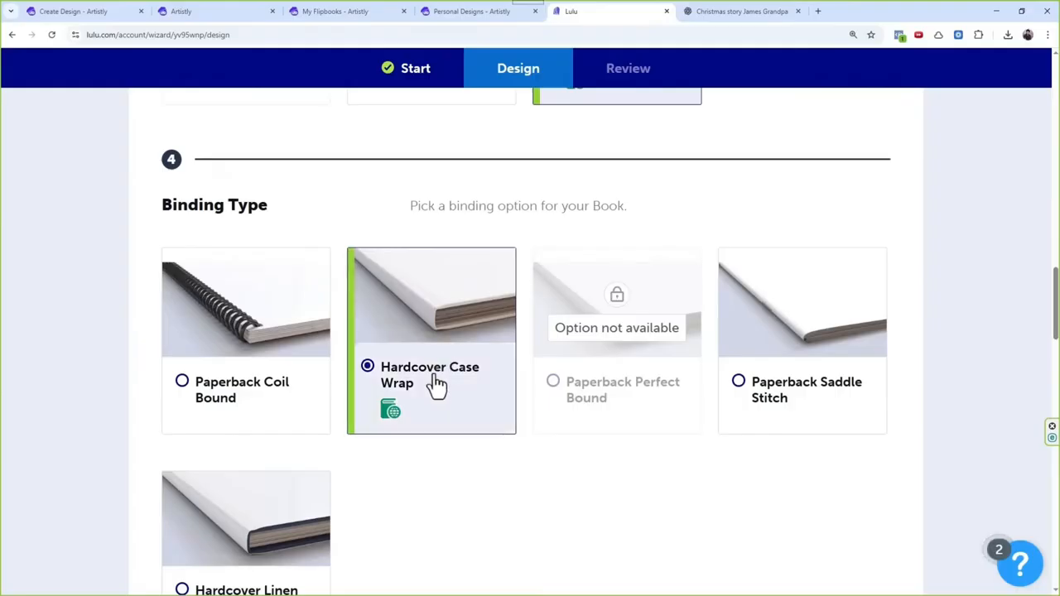
Step: Set the cover finish to Glossy
{"action": "scroll", "coordinate": [473, 345], "scroll_direction": "down", "scroll_amount": 4}
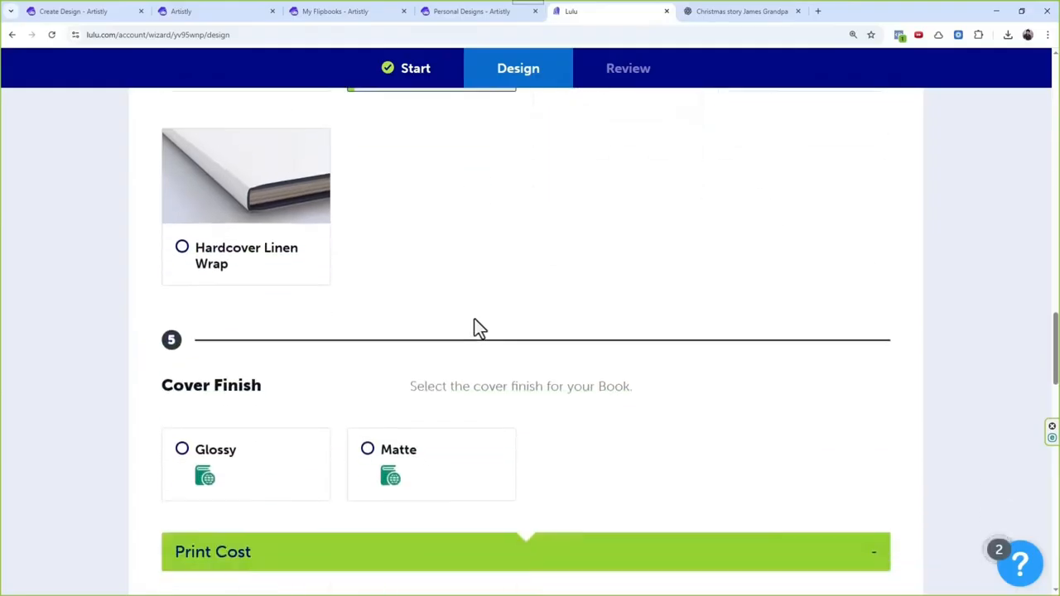
{"action": "scroll", "coordinate": [477, 324], "scroll_direction": "down", "scroll_amount": 1}
{"action": "left_click_drag", "start_coordinate": [428, 287], "coordinate": [632, 296]}
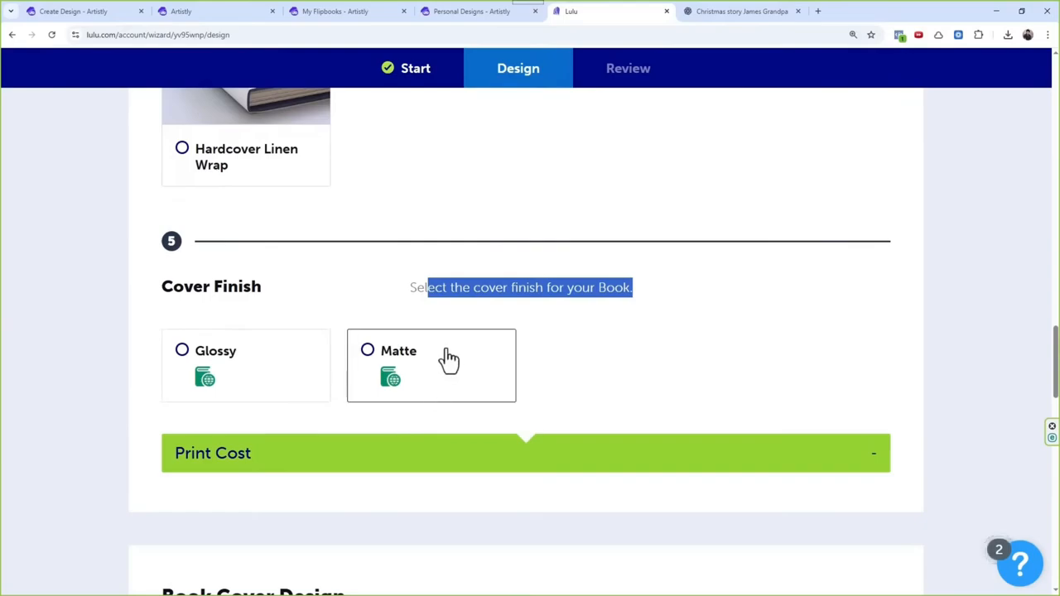
{"action": "left_click", "coordinate": [299, 396]}
{"action": "scroll", "coordinate": [438, 284], "scroll_direction": "down", "scroll_amount": 3}
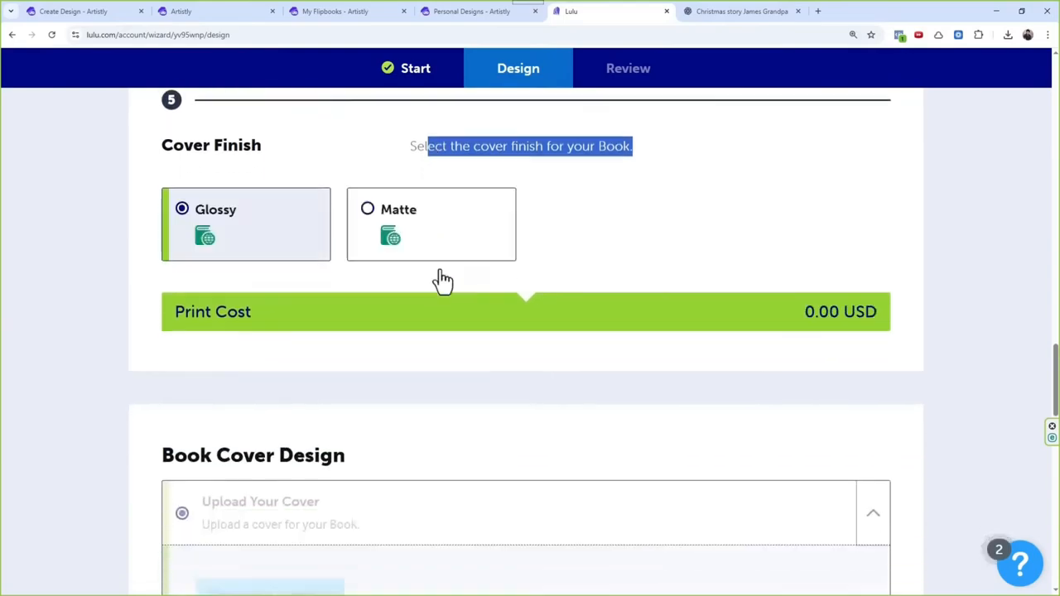
Step: Set the book cover design to Create Your Cover and launch the cover design tool
{"action": "scroll", "coordinate": [442, 272], "scroll_direction": "down", "scroll_amount": 5}
{"action": "scroll", "coordinate": [418, 285], "scroll_direction": "up", "scroll_amount": 3}
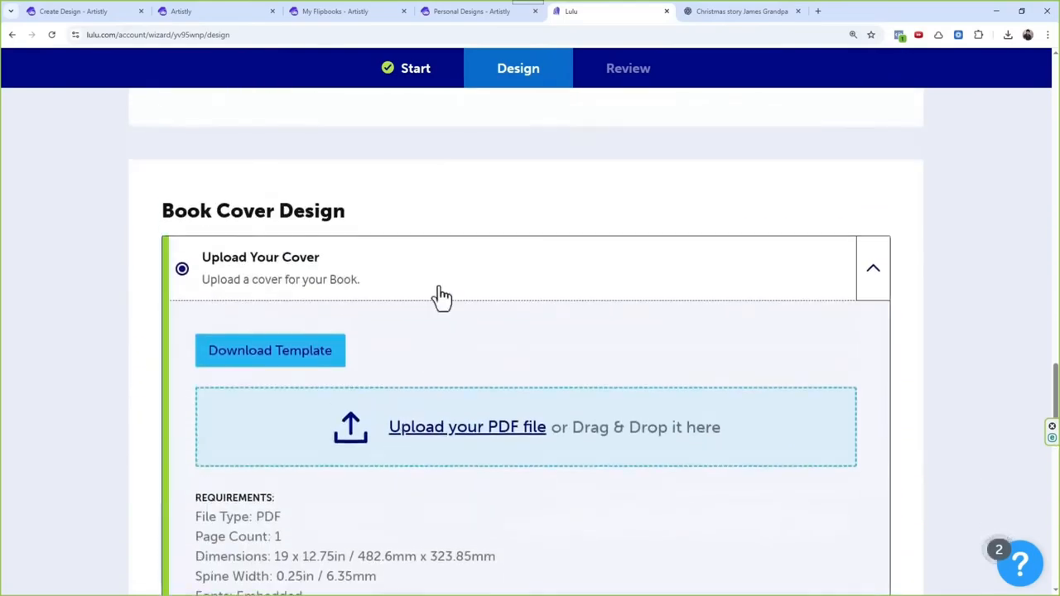
{"action": "left_click", "coordinate": [874, 275]}
{"action": "left_click", "coordinate": [873, 349]}
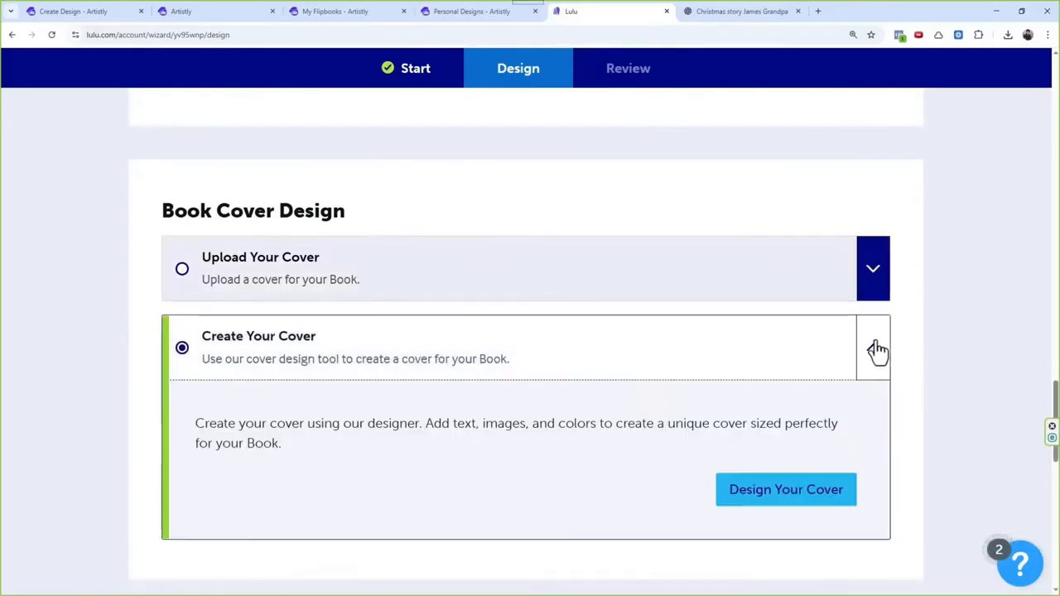
{"action": "scroll", "coordinate": [588, 335], "scroll_direction": "down", "scroll_amount": 1}
{"action": "scroll", "coordinate": [571, 327], "scroll_direction": "down", "scroll_amount": 1}
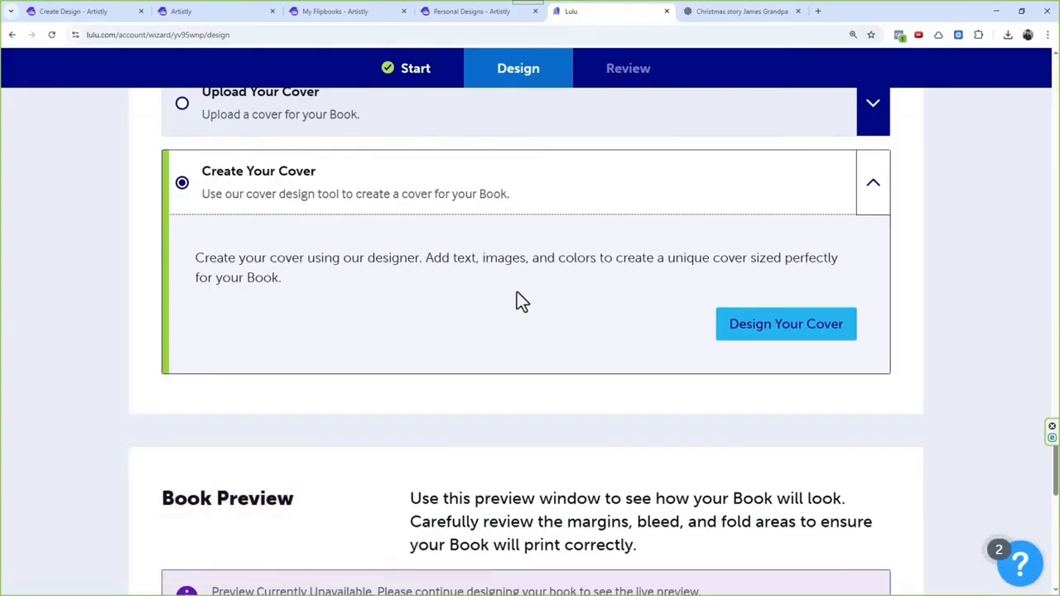
{"action": "left_click", "coordinate": [764, 327]}
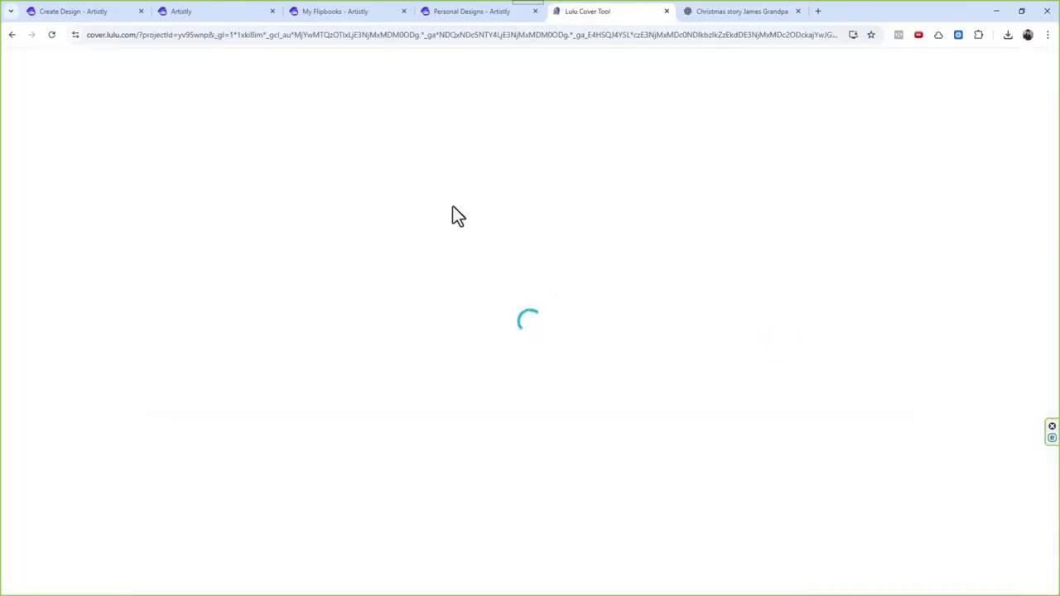
Step: Switch to Artistly, close the open design's details, and start a new AI Bulk Actions workflow
{"action": "left_click", "coordinate": [456, 11]}
{"action": "scroll", "coordinate": [517, 283], "scroll_direction": "up", "scroll_amount": 3}
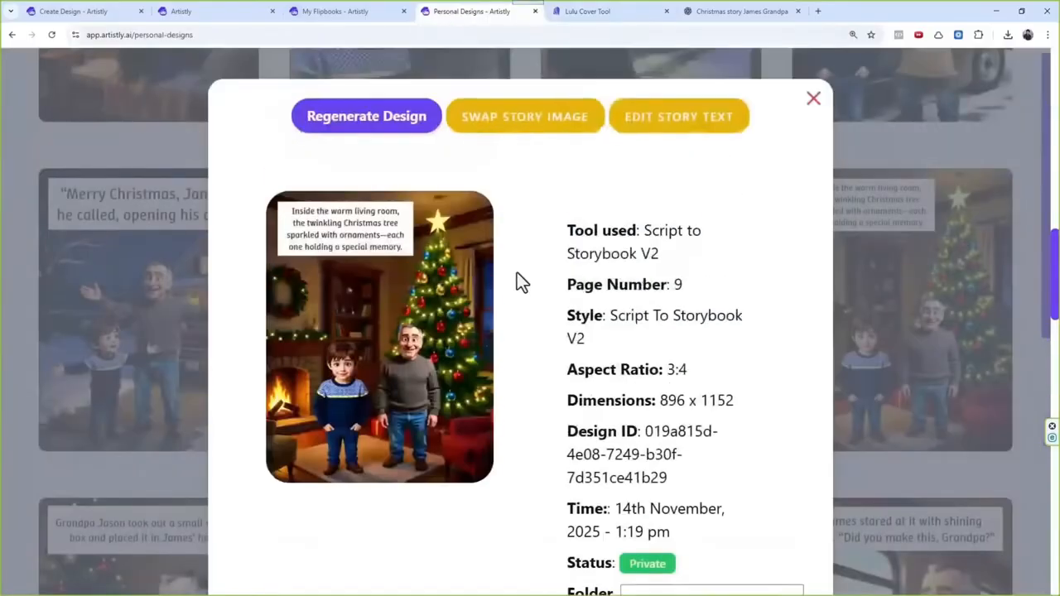
{"action": "left_click", "coordinate": [814, 101]}
{"action": "scroll", "coordinate": [425, 357], "scroll_direction": "up", "scroll_amount": 10}
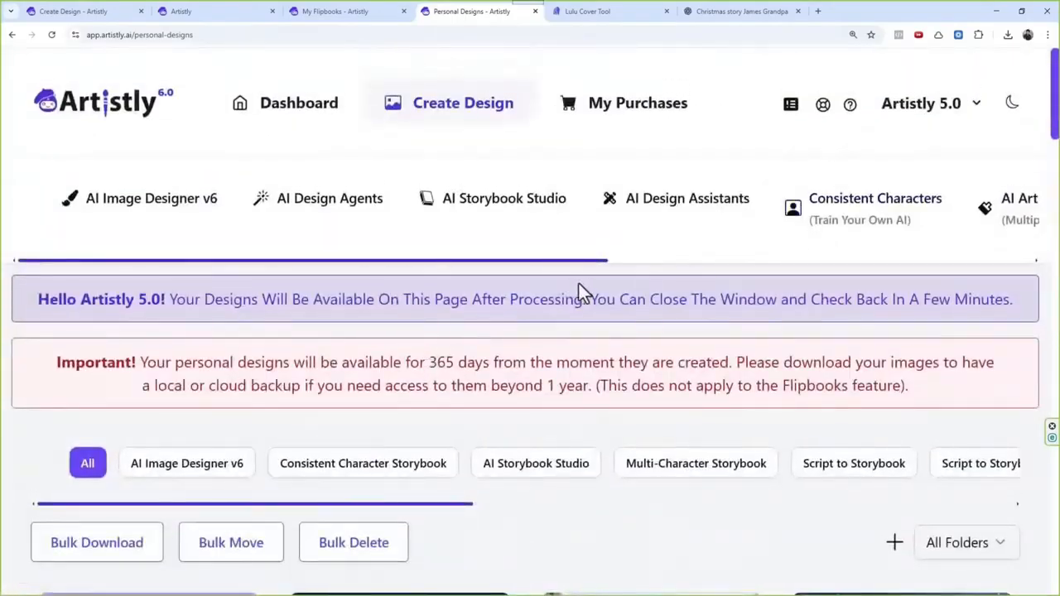
{"action": "left_click_drag", "start_coordinate": [548, 261], "coordinate": [862, 263]}
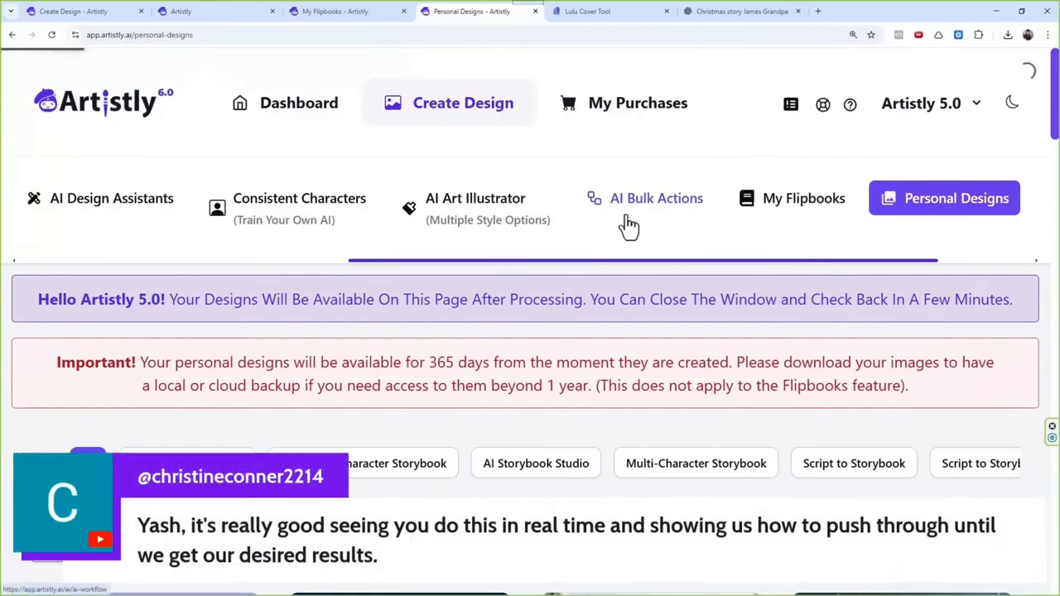
{"action": "left_click", "coordinate": [627, 214]}
{"action": "scroll", "coordinate": [489, 406], "scroll_direction": "down", "scroll_amount": 1}
{"action": "left_click", "coordinate": [485, 405]}
{"action": "scroll", "coordinate": [528, 433], "scroll_direction": "down", "scroll_amount": 2}
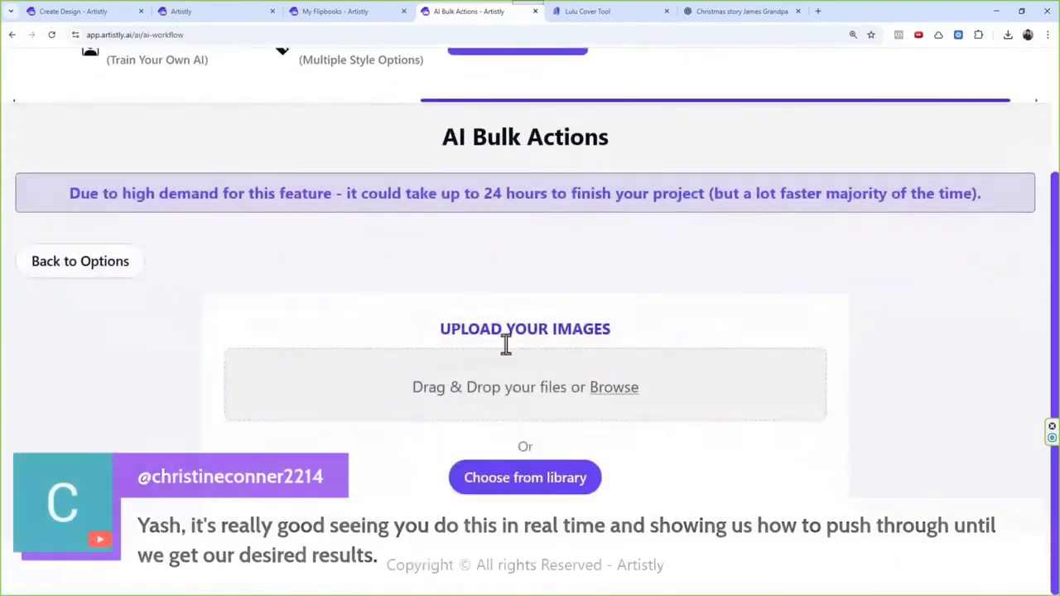
Step: Add the Jason Alphabet Adventures cover image from the media library as the bulk action's source image
{"action": "left_click", "coordinate": [525, 489]}
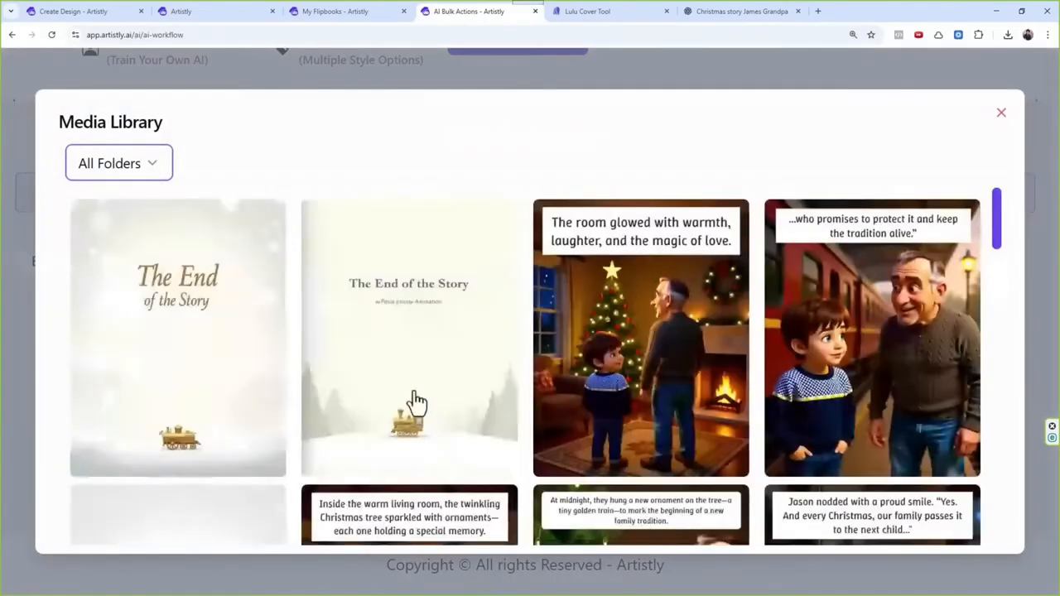
{"action": "scroll", "coordinate": [411, 319], "scroll_direction": "down", "scroll_amount": 3}
{"action": "scroll", "coordinate": [412, 332], "scroll_direction": "down", "scroll_amount": 10}
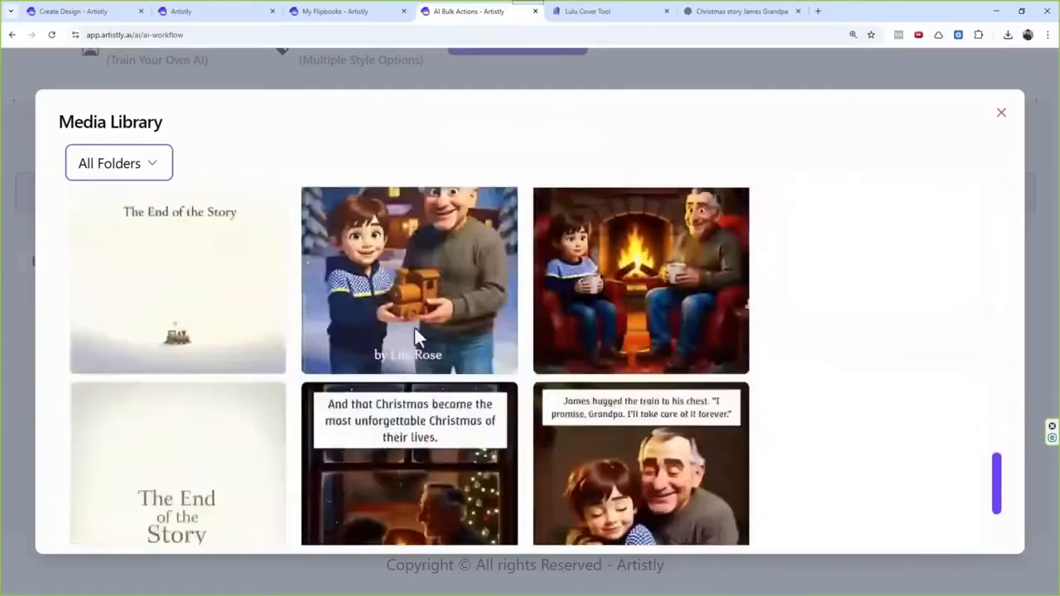
{"action": "left_click", "coordinate": [505, 518]}
{"action": "scroll", "coordinate": [474, 291], "scroll_direction": "down", "scroll_amount": 5}
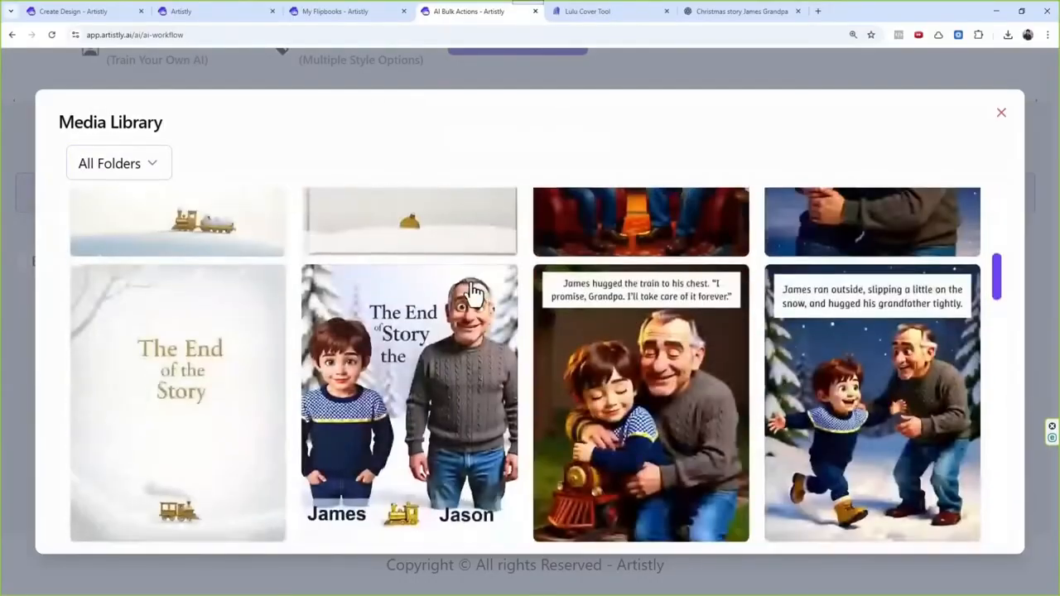
{"action": "scroll", "coordinate": [475, 302], "scroll_direction": "up", "scroll_amount": 3}
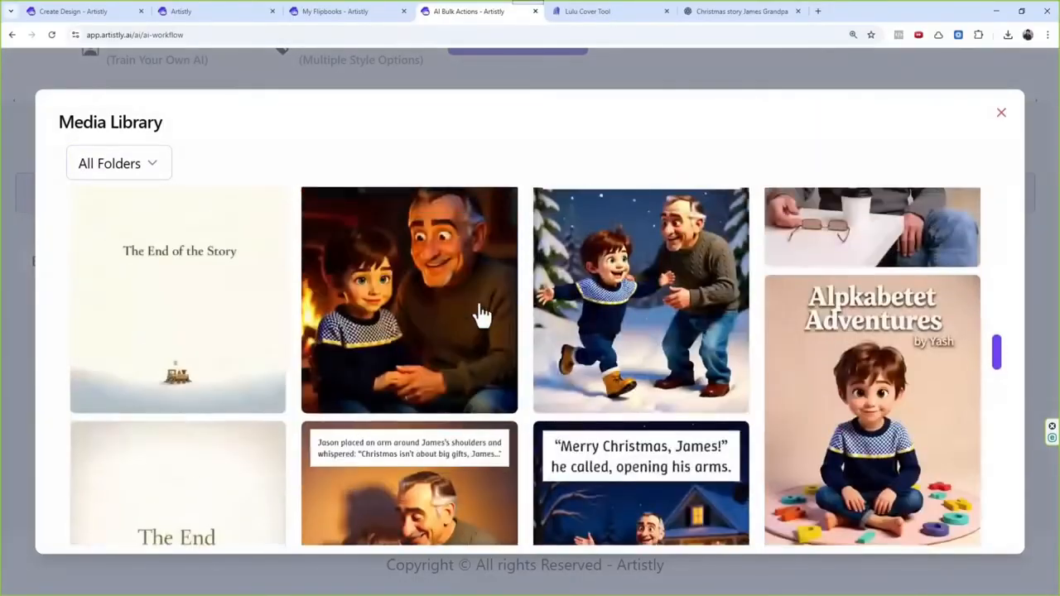
{"action": "scroll", "coordinate": [475, 310], "scroll_direction": "down", "scroll_amount": 5}
{"action": "left_click", "coordinate": [887, 290]}
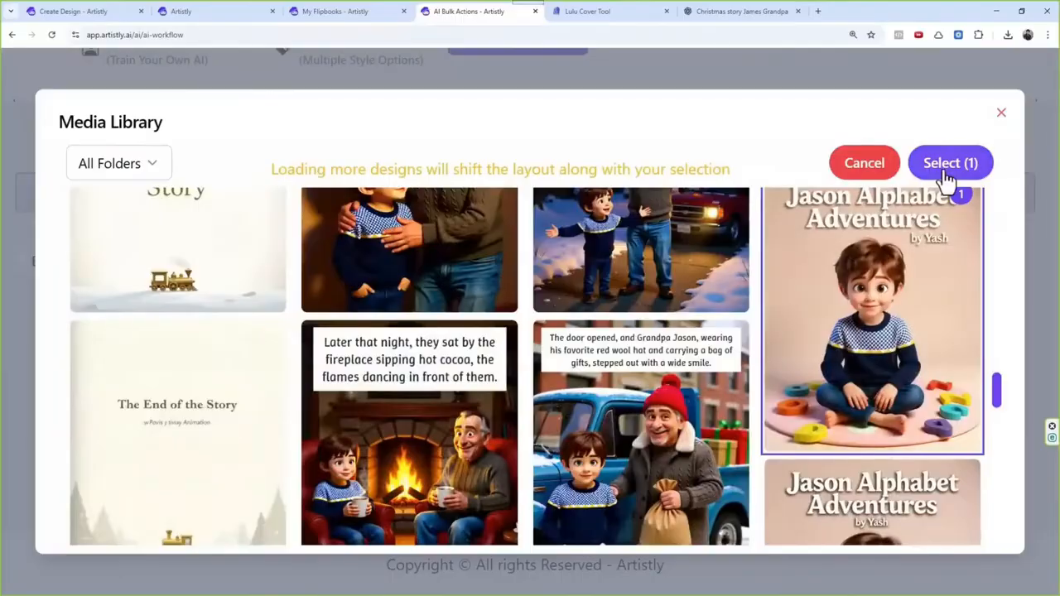
{"action": "left_click", "coordinate": [952, 160]}
Step: Add an Upscale Image step set to Only Upscale and a Convert to 300 DPI step to the workflow
{"action": "scroll", "coordinate": [497, 365], "scroll_direction": "down", "scroll_amount": 3}
{"action": "scroll", "coordinate": [497, 381], "scroll_direction": "down", "scroll_amount": 2}
{"action": "left_click", "coordinate": [522, 403]}
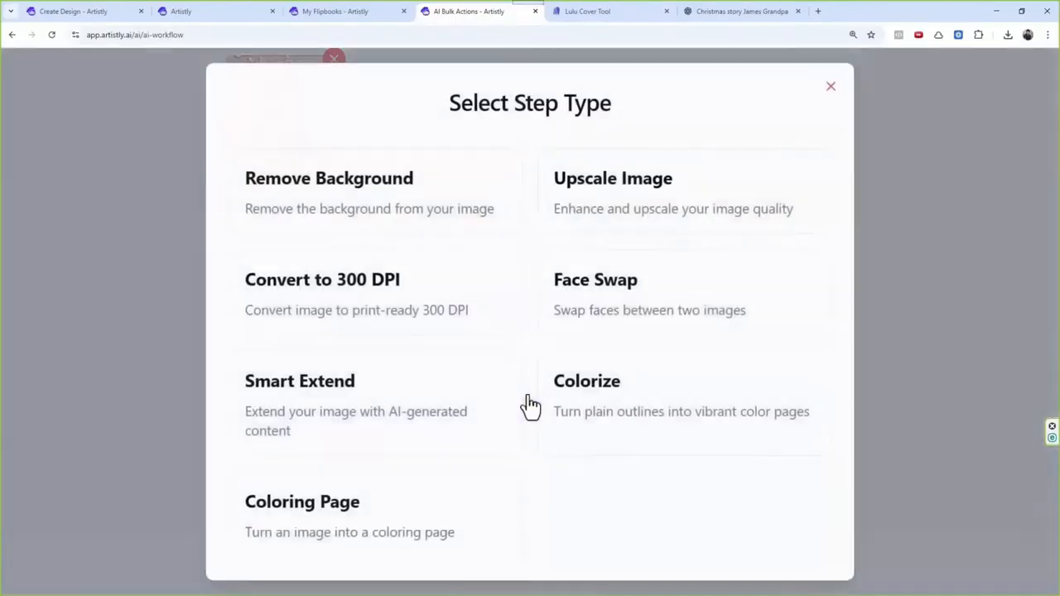
{"action": "left_click", "coordinate": [616, 190]}
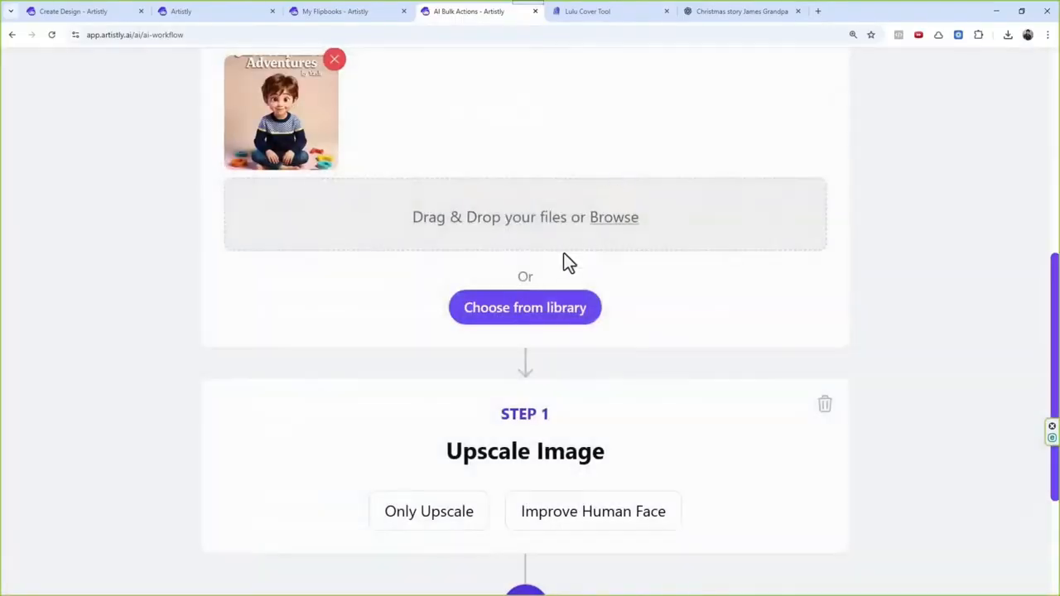
{"action": "scroll", "coordinate": [564, 260], "scroll_direction": "down", "scroll_amount": 3}
{"action": "left_click", "coordinate": [444, 315]}
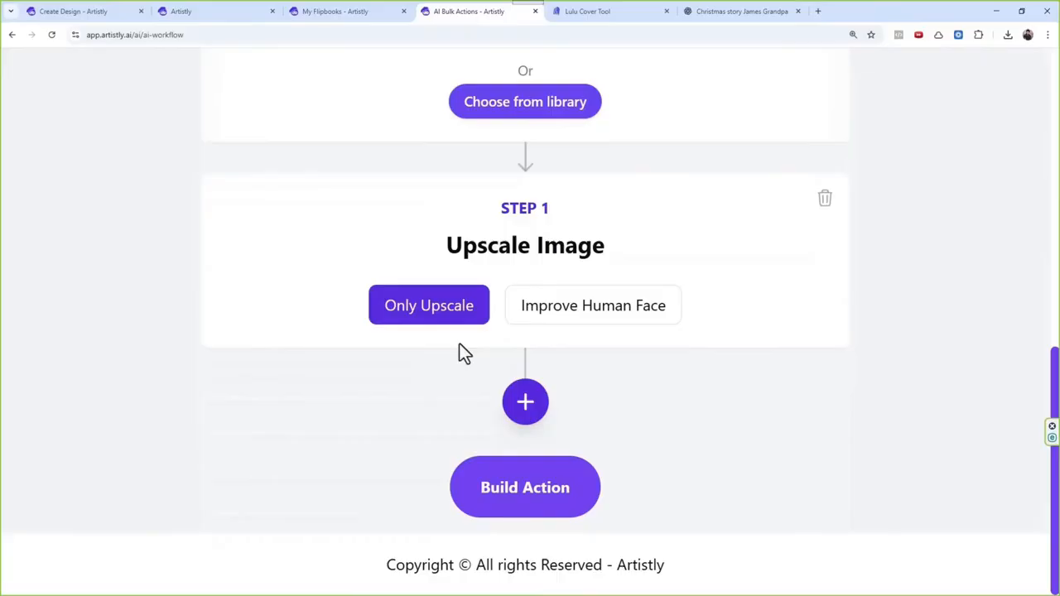
{"action": "left_click", "coordinate": [525, 406]}
{"action": "left_click", "coordinate": [379, 331]}
{"action": "scroll", "coordinate": [469, 322], "scroll_direction": "down", "scroll_amount": 3}
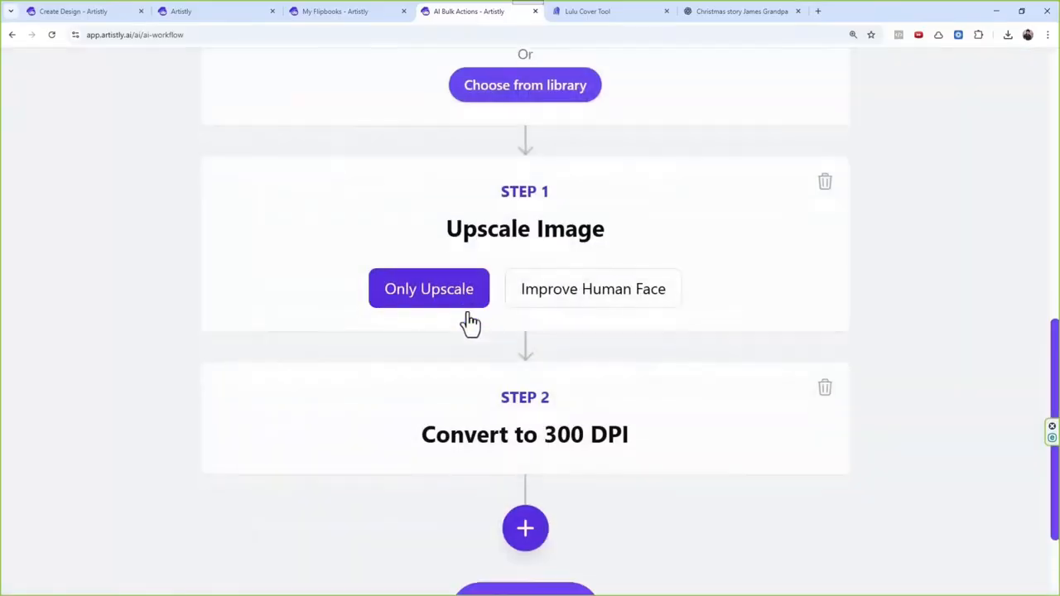
Step: Build the bulk action with the title "v5" and return to Lulu's cover design tool
{"action": "left_click", "coordinate": [532, 505]}
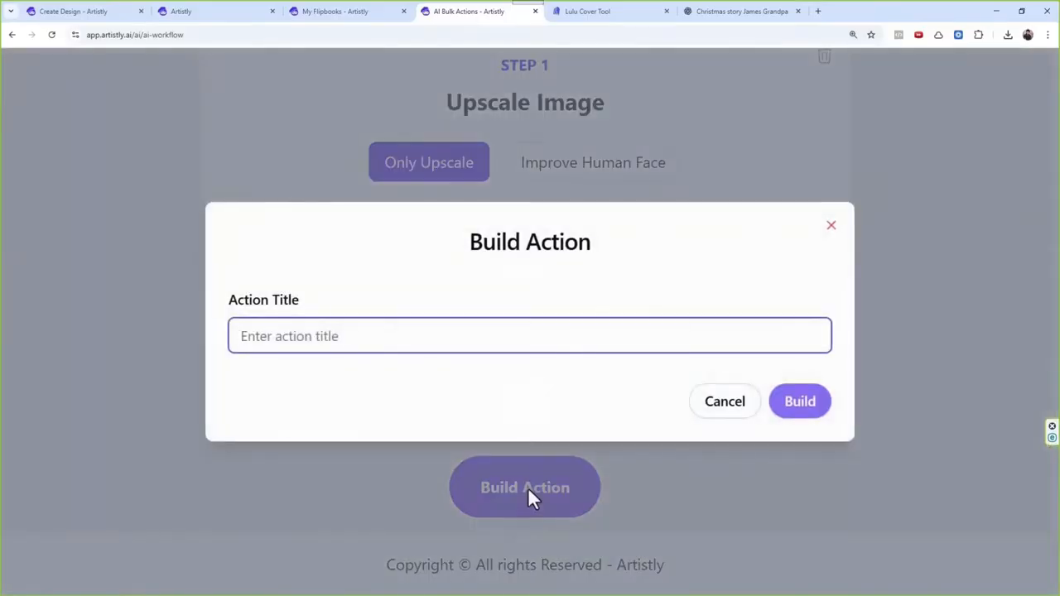
{"action": "type", "text": "v5"}
{"action": "left_click", "coordinate": [787, 402]}
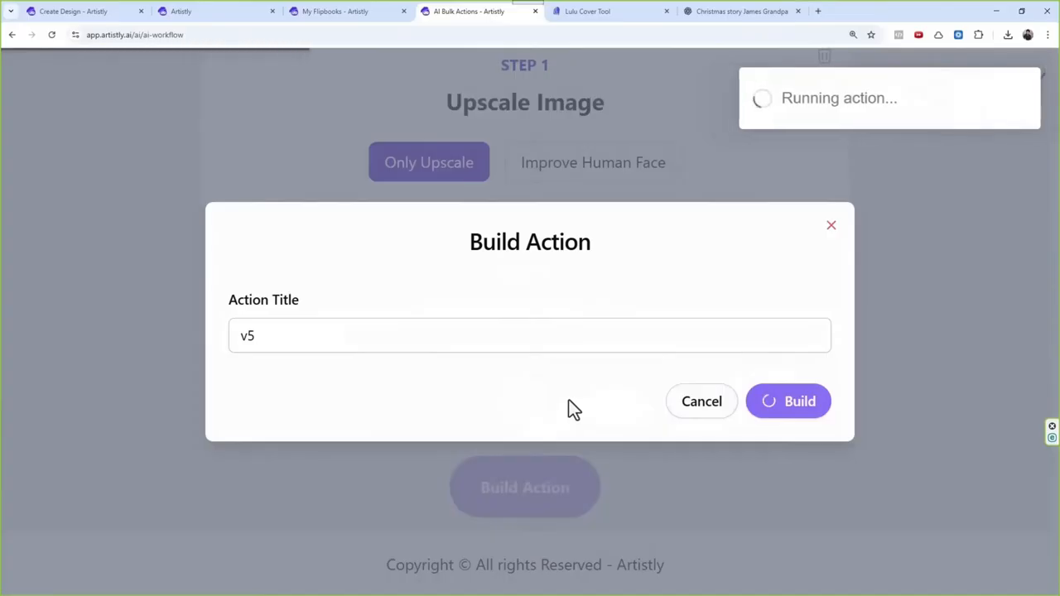
{"action": "scroll", "coordinate": [490, 341], "scroll_direction": "down", "scroll_amount": 4}
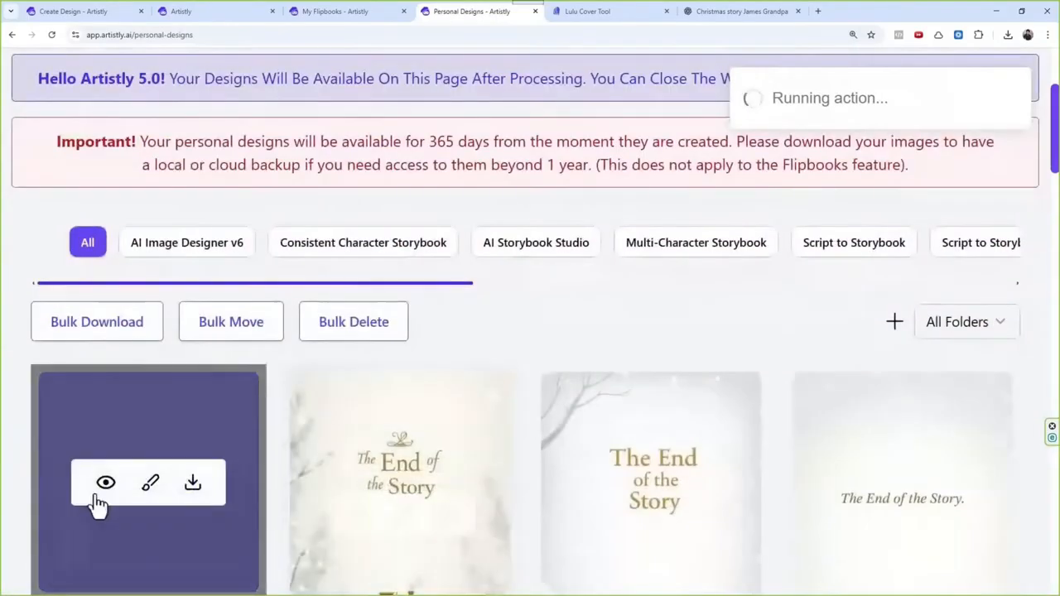
{"action": "left_click", "coordinate": [610, 11]}
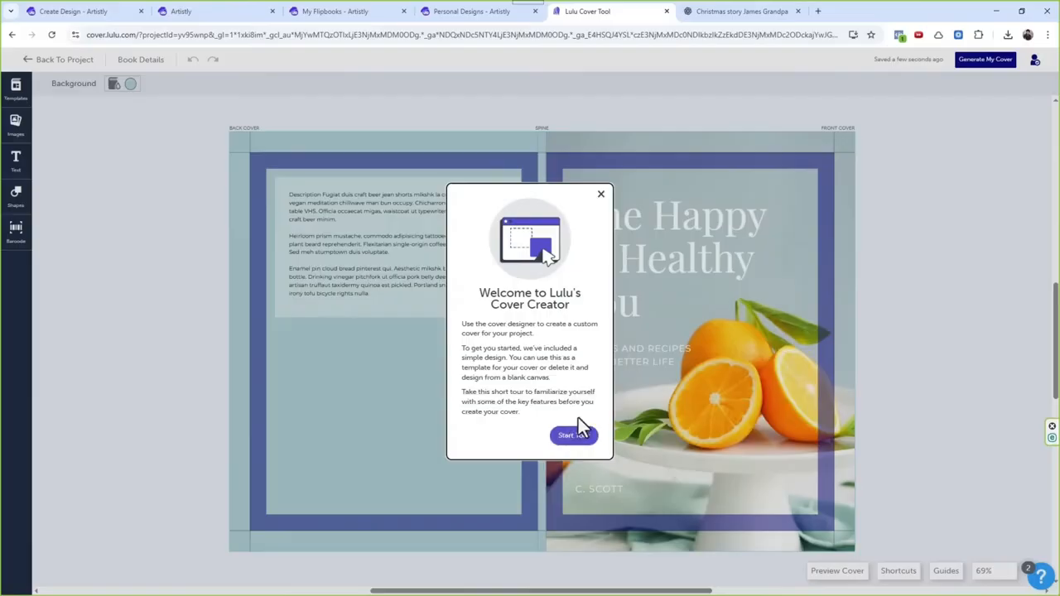
Step: Dismiss the welcome tour and look through the cover tool's barcode, shape, text and image options
{"action": "left_click", "coordinate": [601, 196]}
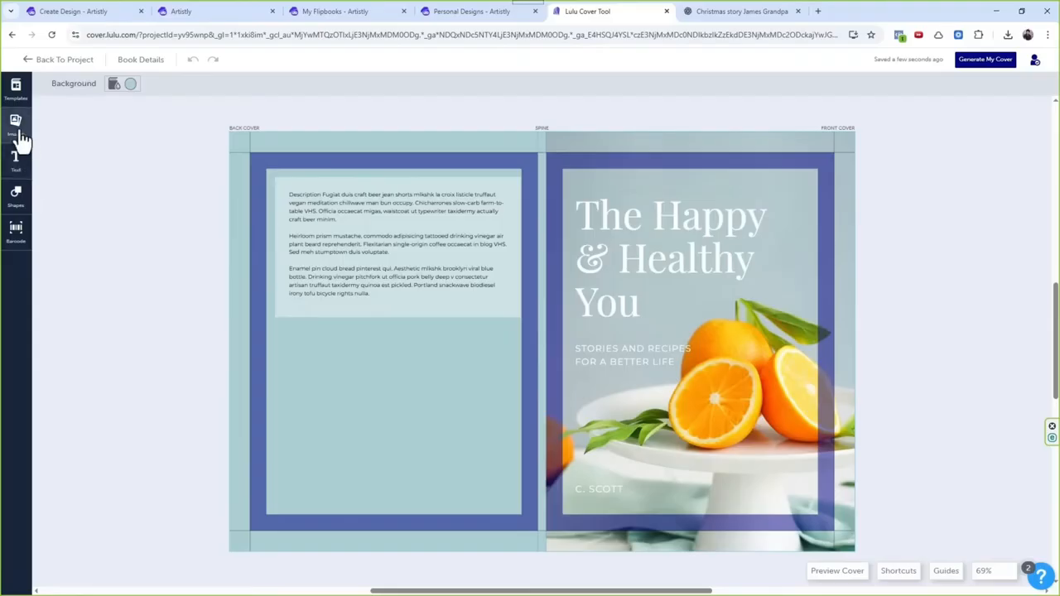
{"action": "left_click", "coordinate": [18, 236]}
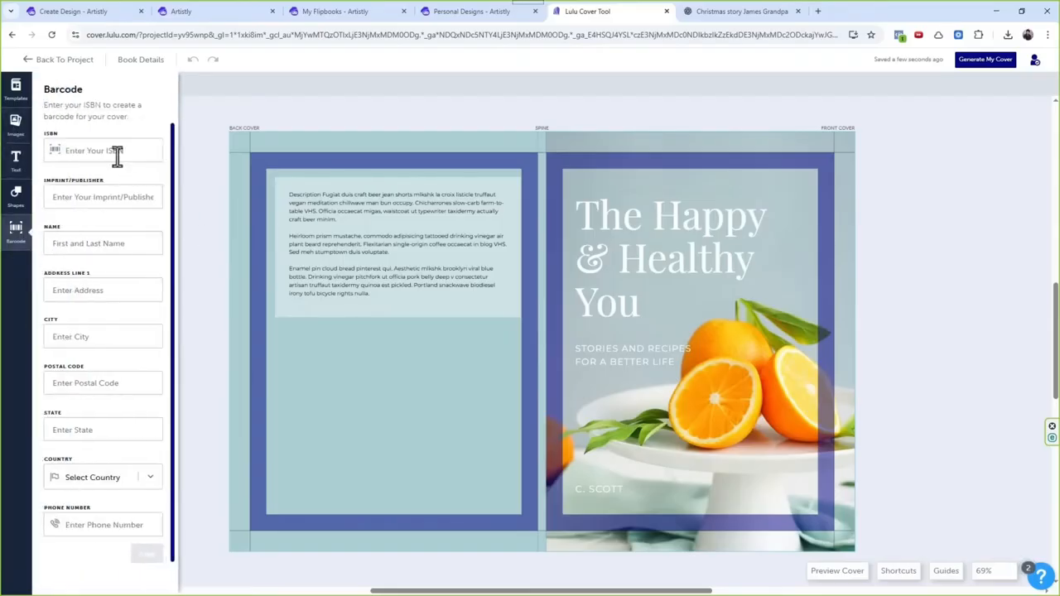
{"action": "left_click", "coordinate": [123, 157]}
{"action": "double_click", "coordinate": [91, 108]}
{"action": "left_click", "coordinate": [106, 150]}
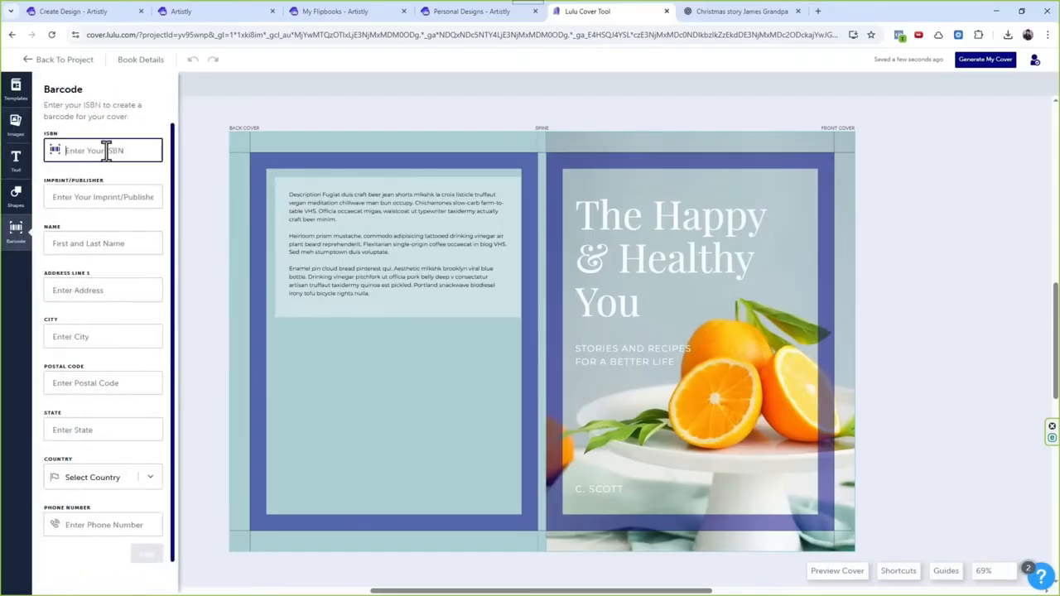
{"action": "left_click", "coordinate": [117, 479]}
{"action": "left_click", "coordinate": [95, 543]}
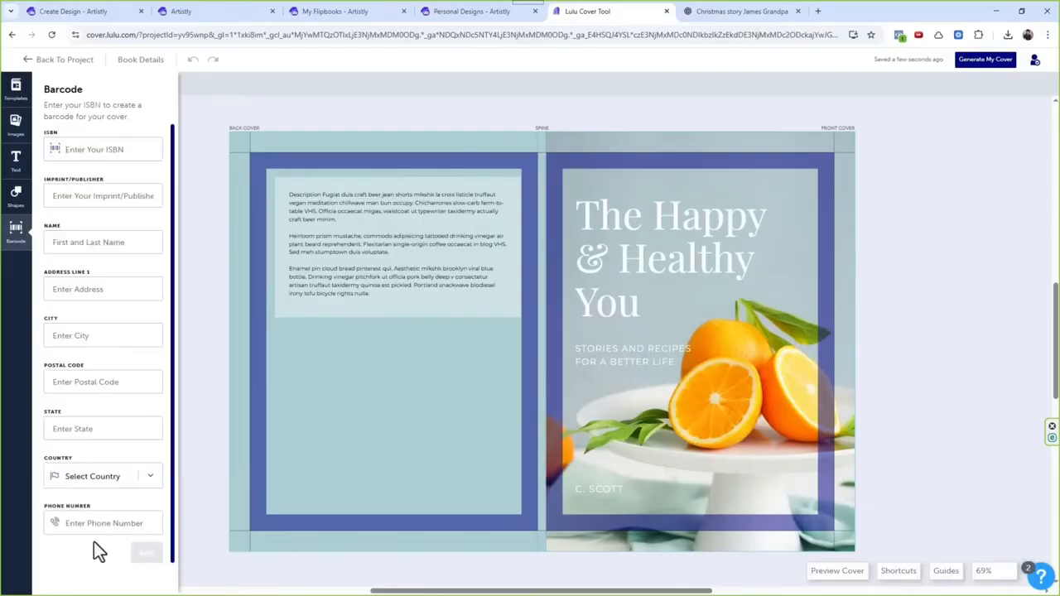
{"action": "left_click", "coordinate": [18, 194]}
{"action": "left_click", "coordinate": [17, 171]}
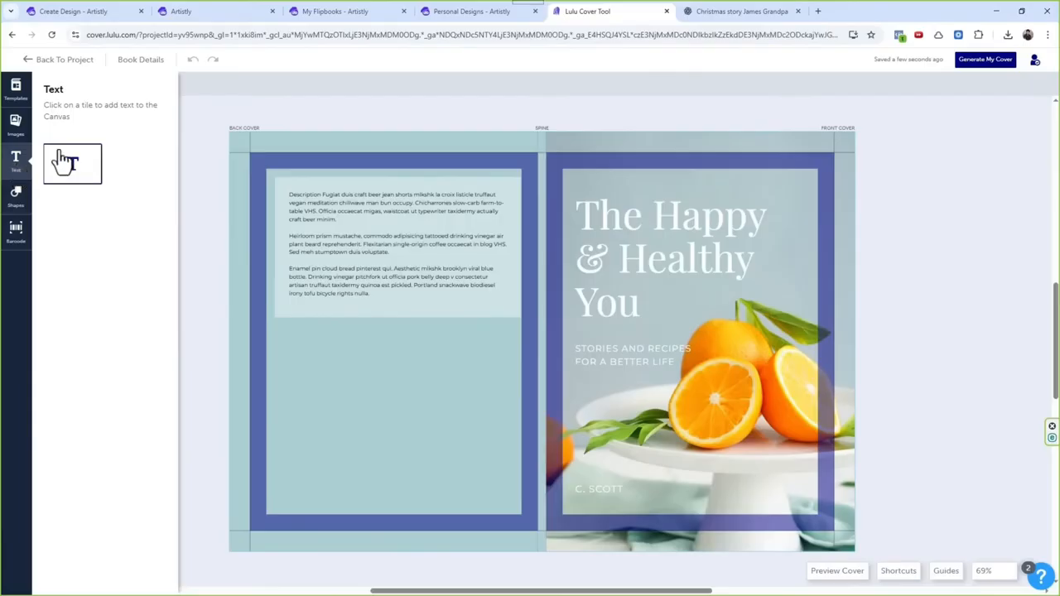
{"action": "left_click", "coordinate": [17, 126]}
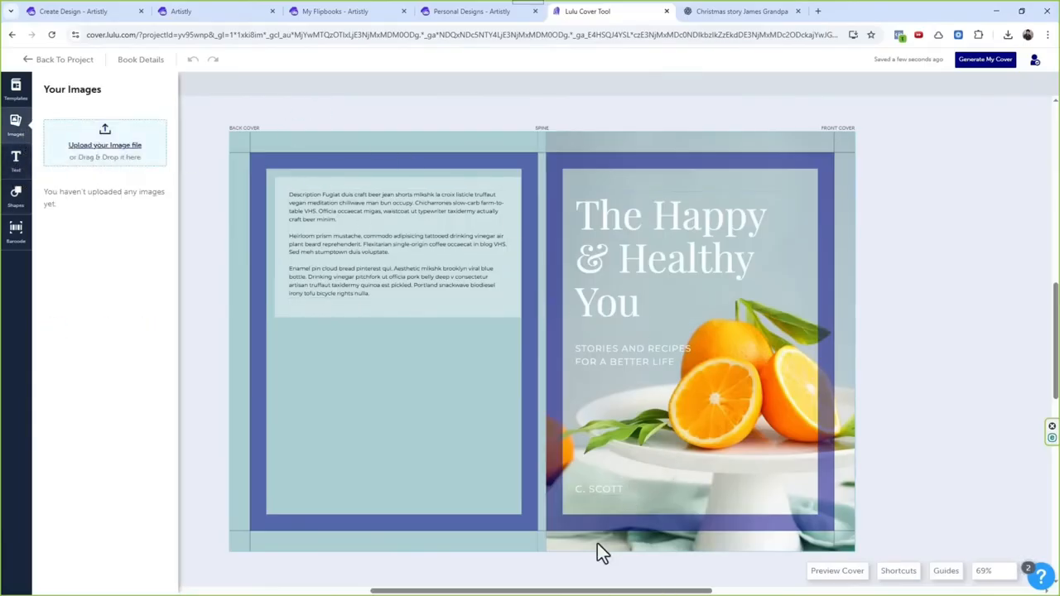
Step: Delete the template's orange fruit photo, subtitle, title and author name from the front cover
{"action": "left_click_drag", "start_coordinate": [597, 544], "coordinate": [339, 513]}
{"action": "left_click_drag", "start_coordinate": [292, 503], "coordinate": [391, 545]}
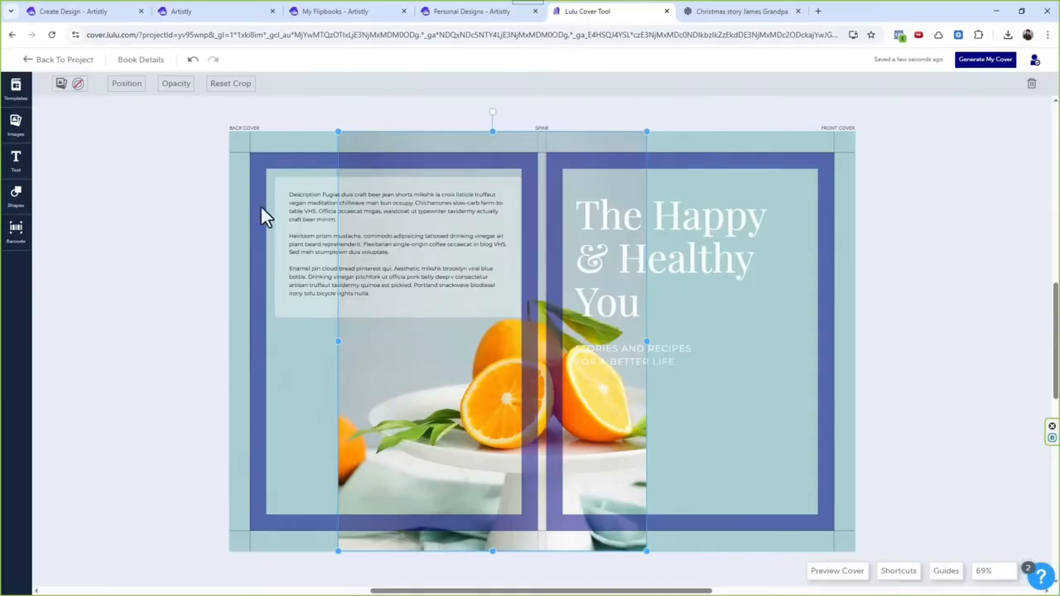
{"action": "key", "text": "Delete"}
{"action": "left_click", "coordinate": [643, 357]}
{"action": "key", "text": "Delete"}
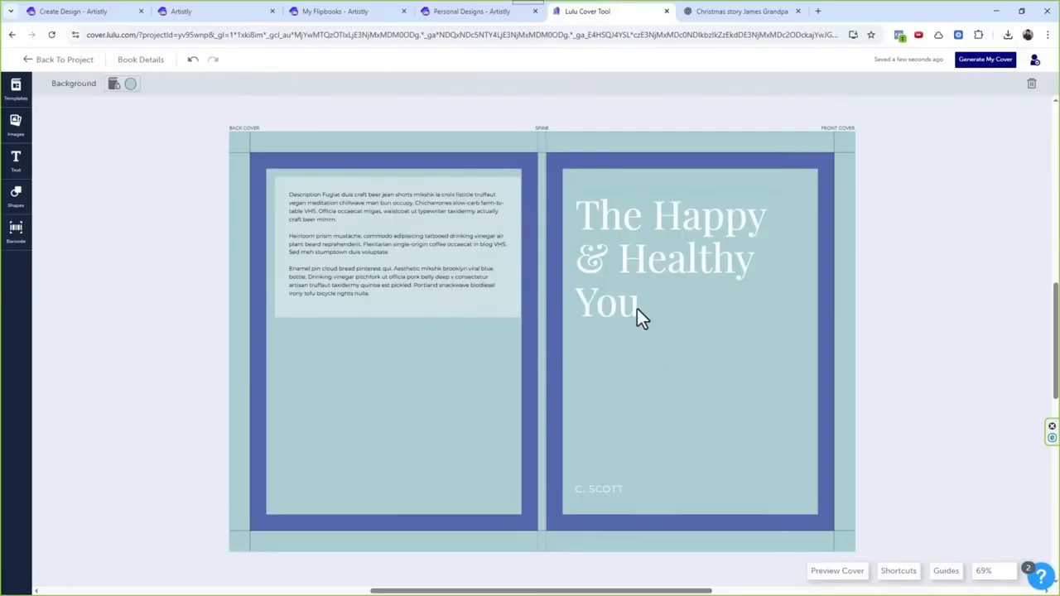
{"action": "left_click", "coordinate": [625, 304]}
{"action": "key", "text": "Delete"}
{"action": "left_click", "coordinate": [618, 491]}
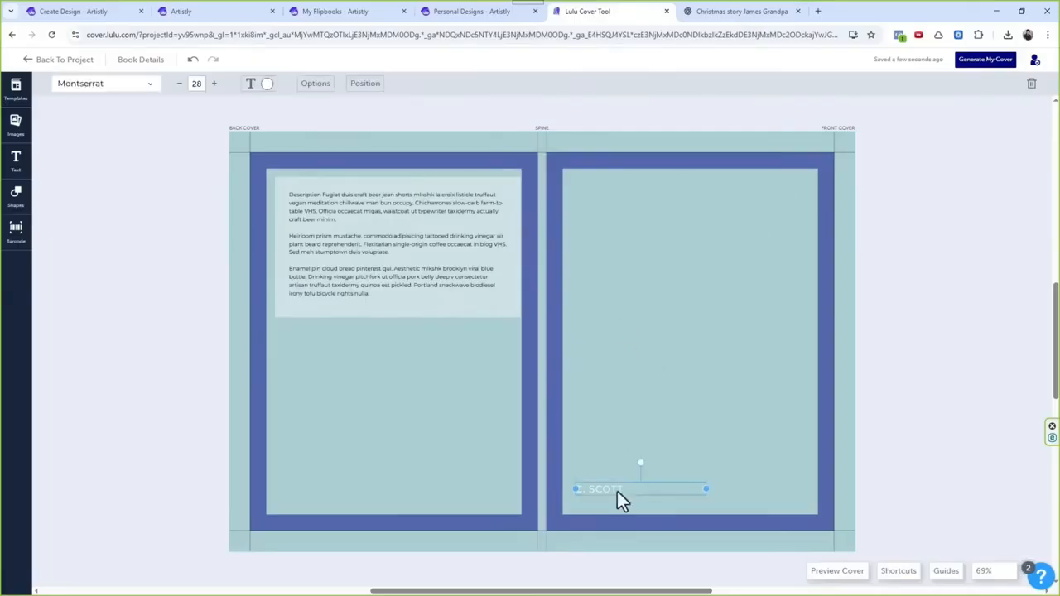
{"action": "key", "text": "Delete"}
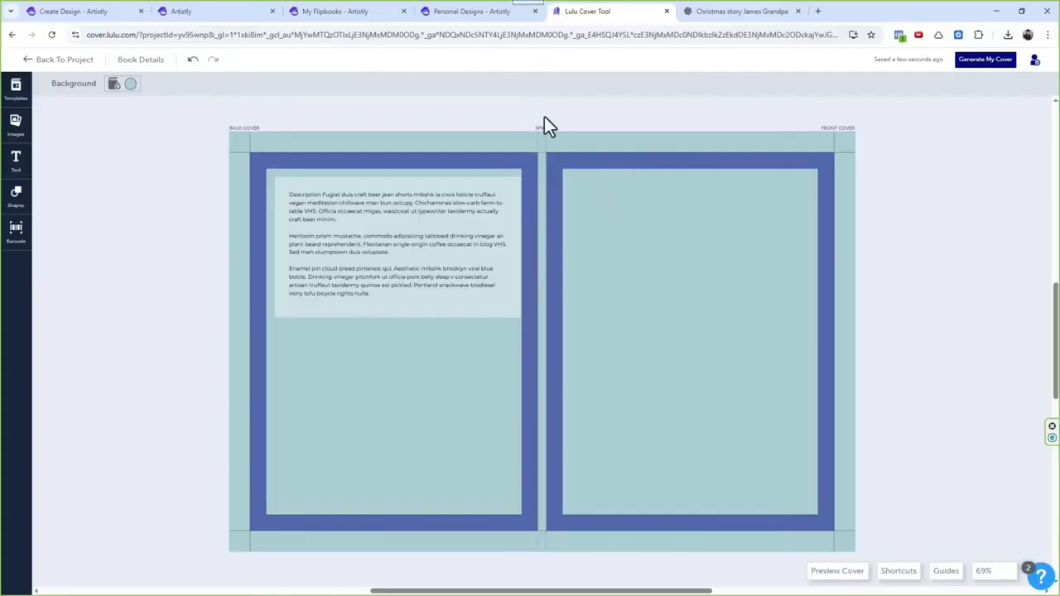
Step: Download the upscaled Jason Alphabet Adventures cover from Artistly and try to upload it to Lulu's cover images
{"action": "left_click", "coordinate": [215, 10]}
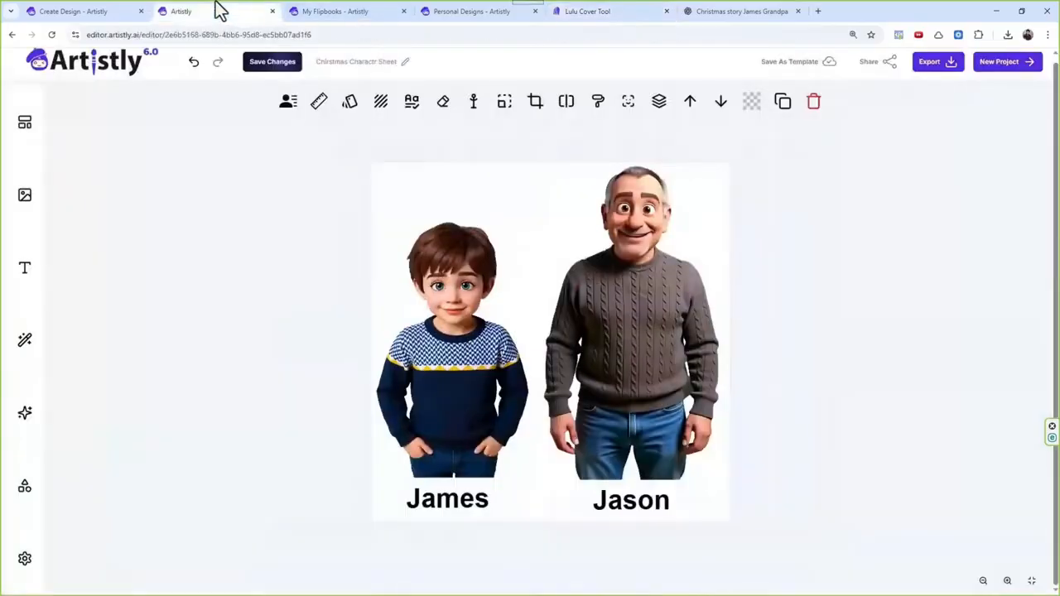
{"action": "left_click", "coordinate": [454, 9]}
{"action": "scroll", "coordinate": [347, 414], "scroll_direction": "down", "scroll_amount": 2}
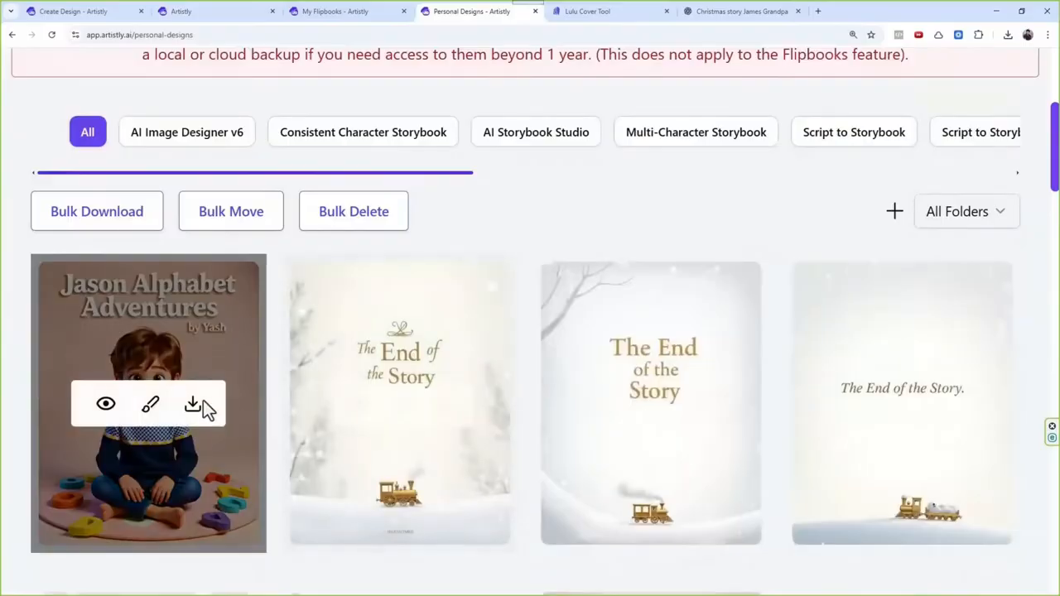
{"action": "left_click", "coordinate": [197, 407]}
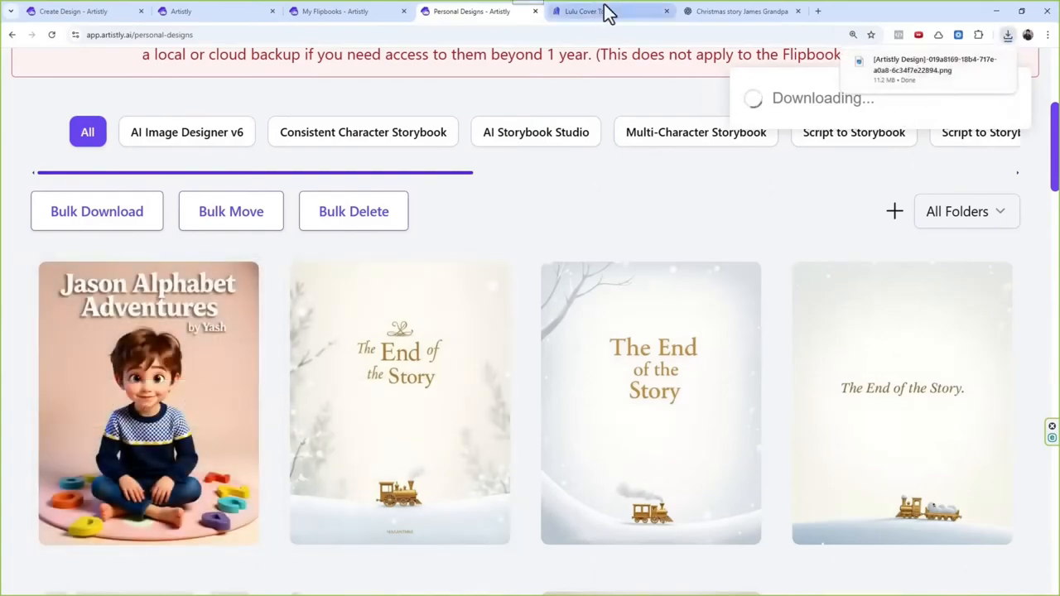
{"action": "left_click", "coordinate": [734, 11]}
{"action": "left_click", "coordinate": [604, 11]}
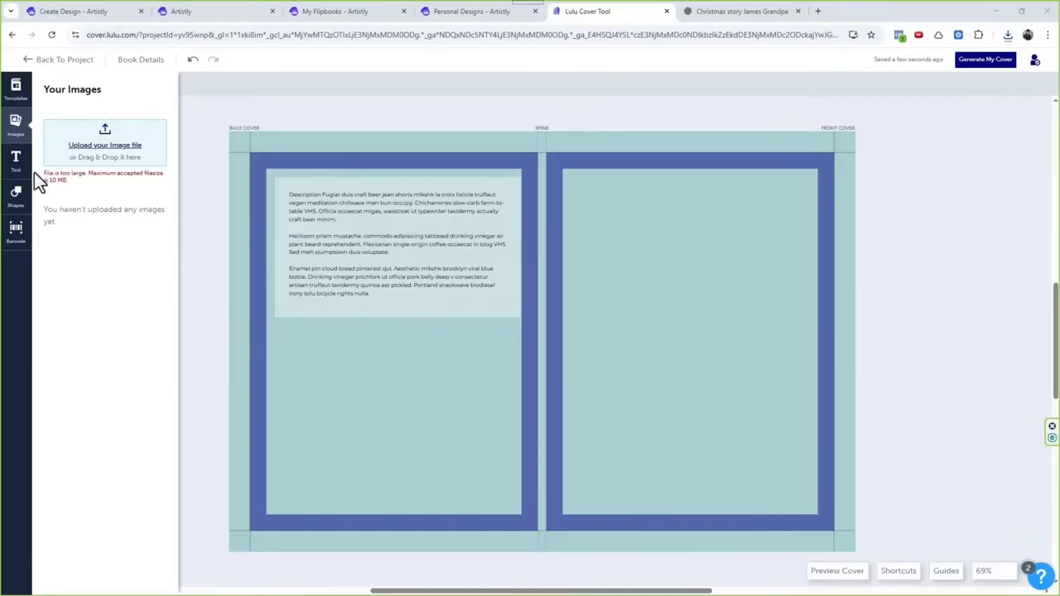
{"action": "mouse_move", "coordinate": [35, 173]}
{"action": "left_mouse_down"}
{"action": "mouse_move", "coordinate": [71, 182]}
{"action": "mouse_move", "coordinate": [50, 177]}
{"action": "left_mouse_up"}
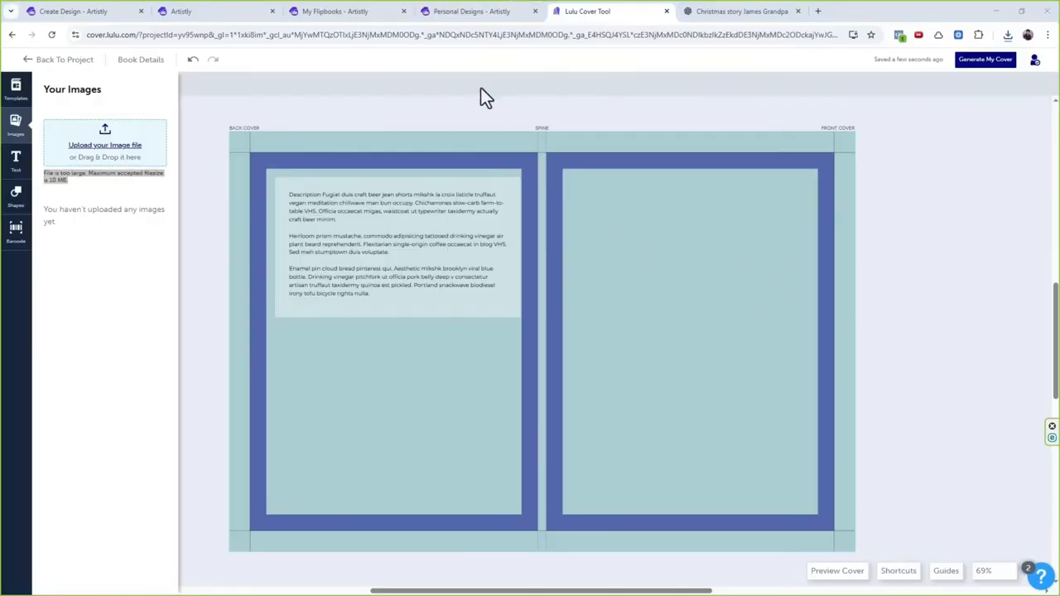
Step: Download the original, non-upscaled Jason Alphabet Adventures cover from Artistly's personal designs and upload it to Lulu's cover images
{"action": "left_click", "coordinate": [451, 13]}
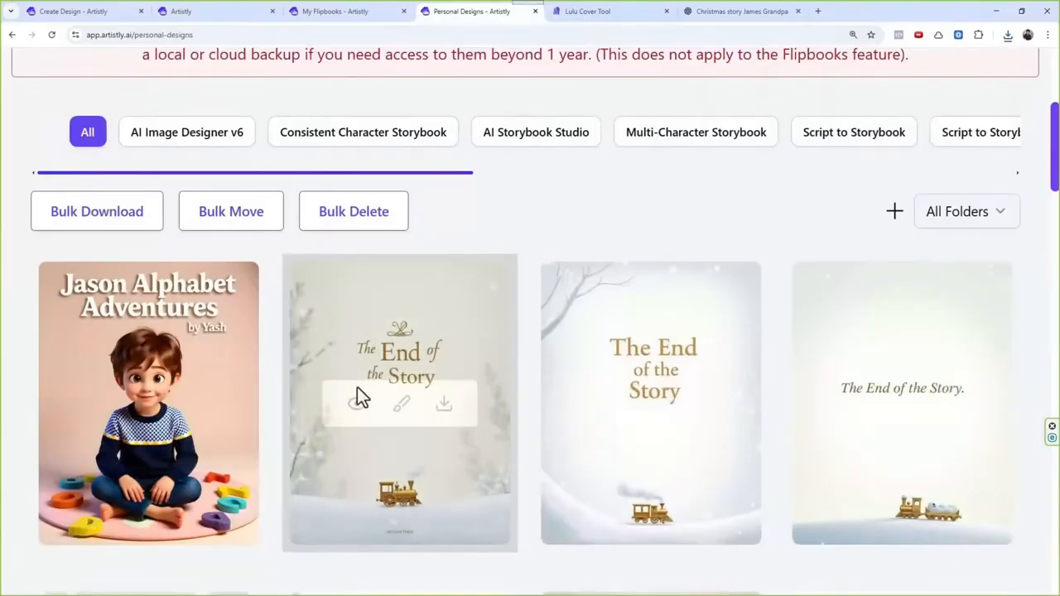
{"action": "scroll", "coordinate": [512, 329], "scroll_direction": "down", "scroll_amount": 20}
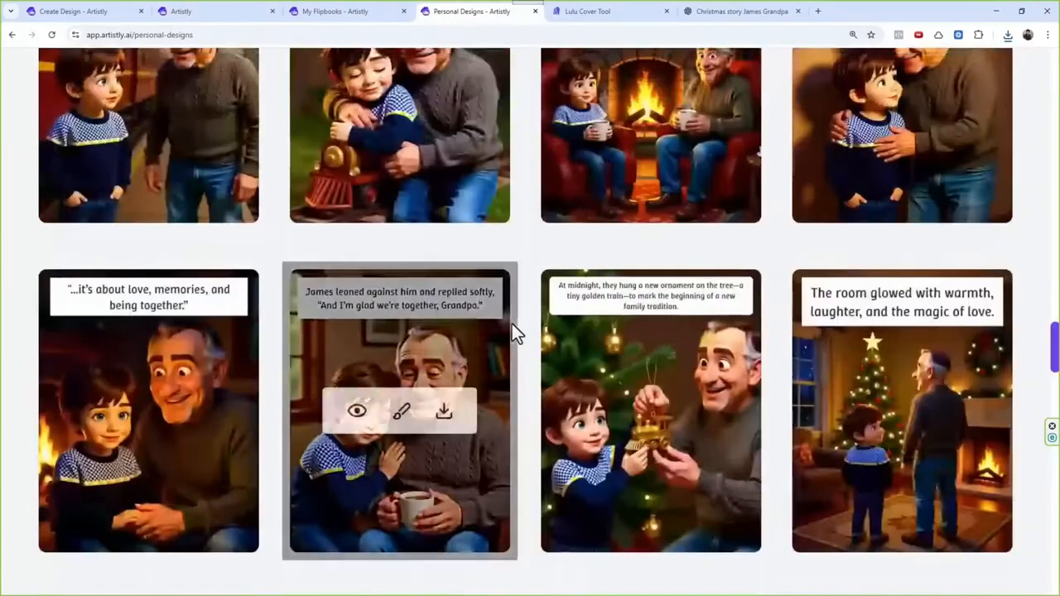
{"action": "scroll", "coordinate": [507, 307], "scroll_direction": "down", "scroll_amount": 3}
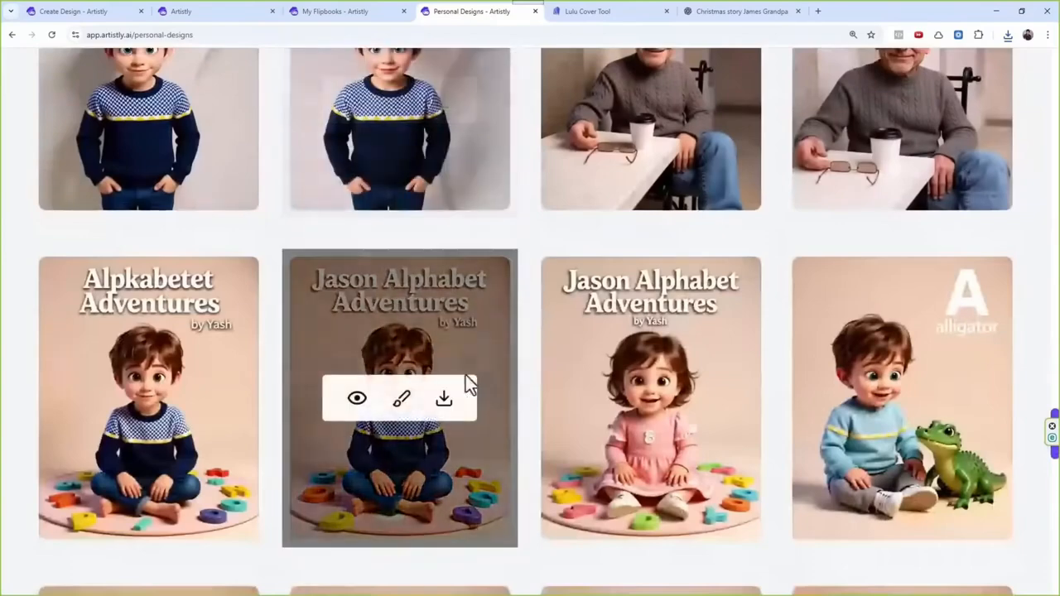
{"action": "left_click", "coordinate": [444, 403]}
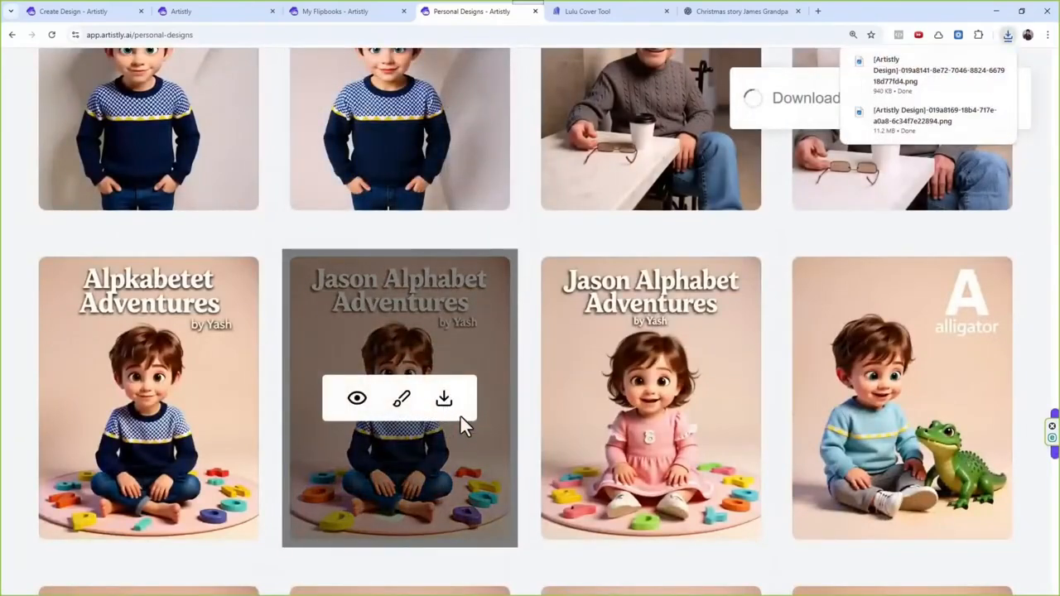
{"action": "left_click", "coordinate": [562, 14]}
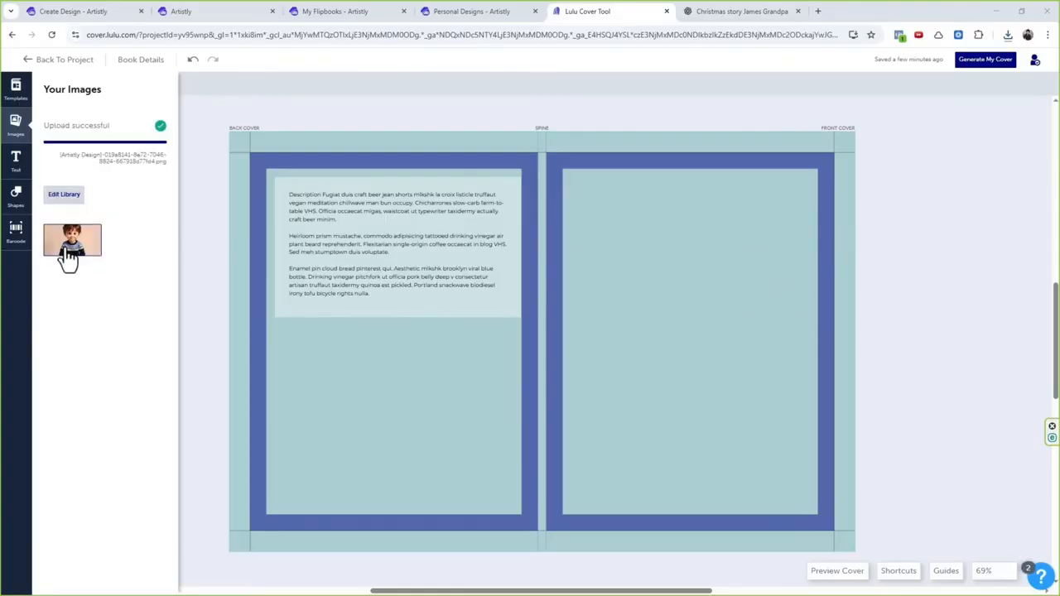
Step: Place the uploaded Jason Alphabet Adventures image on the front cover and resize it to fill the area inside the safety margin
{"action": "left_click", "coordinate": [70, 248]}
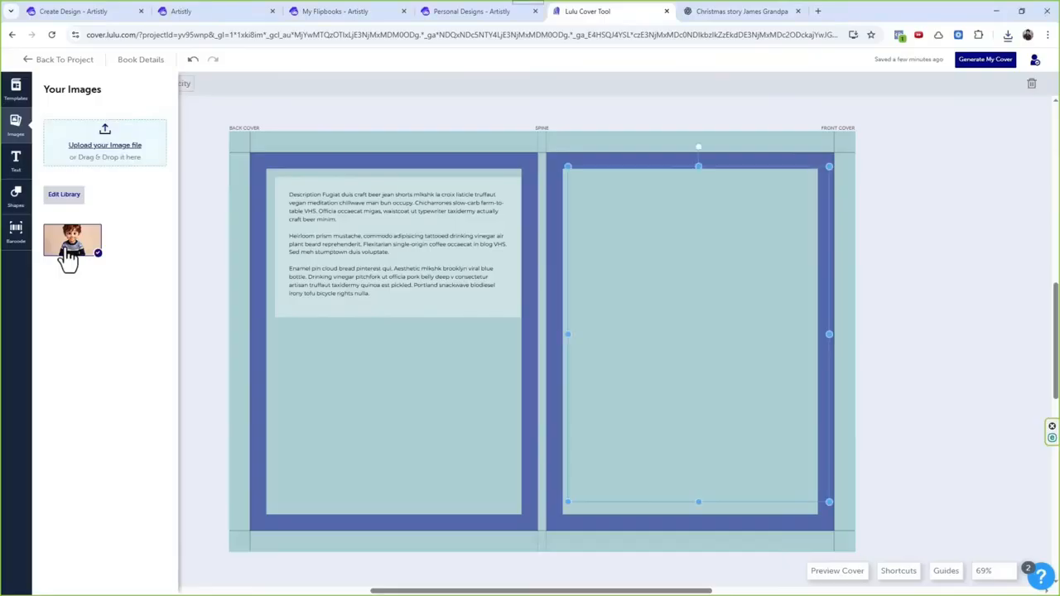
{"action": "left_click_drag", "start_coordinate": [629, 266], "coordinate": [619, 266]}
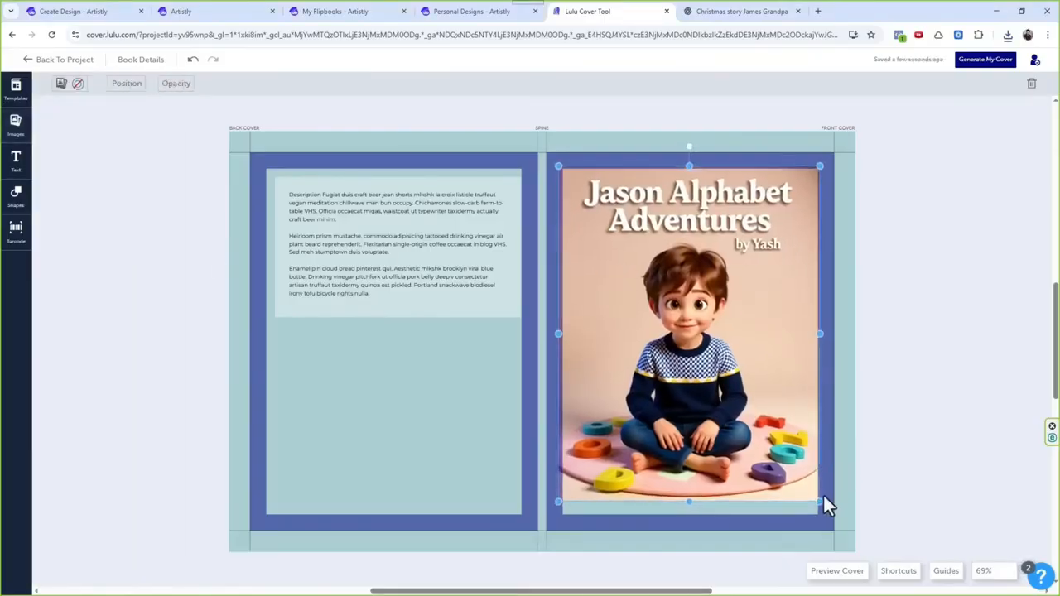
{"action": "left_click_drag", "start_coordinate": [820, 502], "coordinate": [818, 511]}
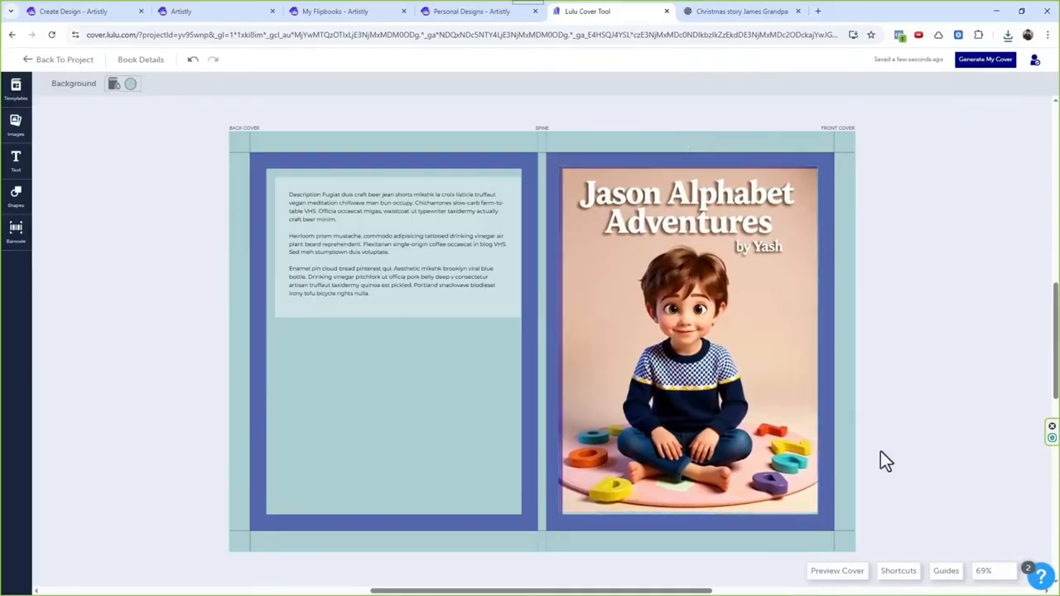
{"action": "left_click_drag", "start_coordinate": [817, 513], "coordinate": [820, 518]}
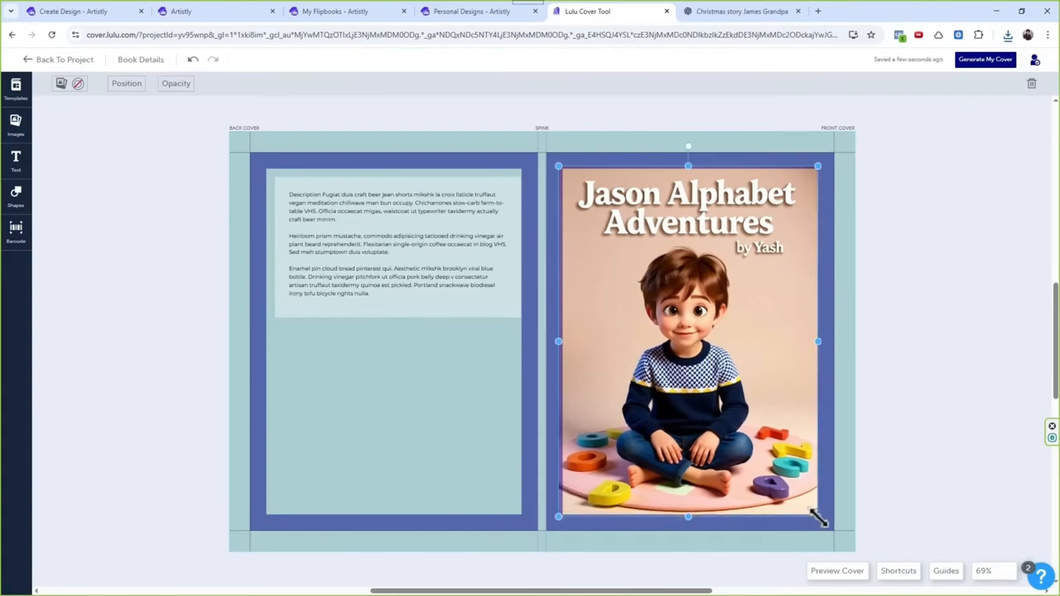
{"action": "left_click", "coordinate": [911, 379]}
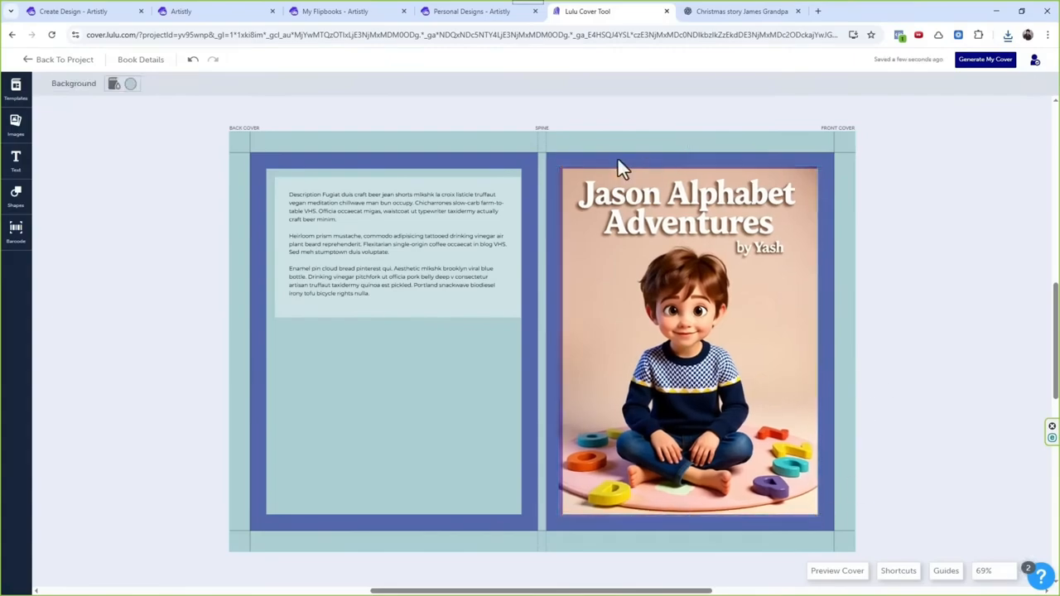
Step: Change the cover background to a custom peach shade close to the front image's backdrop, trying amber, brown and tan tones along the way
{"action": "left_click", "coordinate": [356, 241]}
{"action": "left_click", "coordinate": [406, 426]}
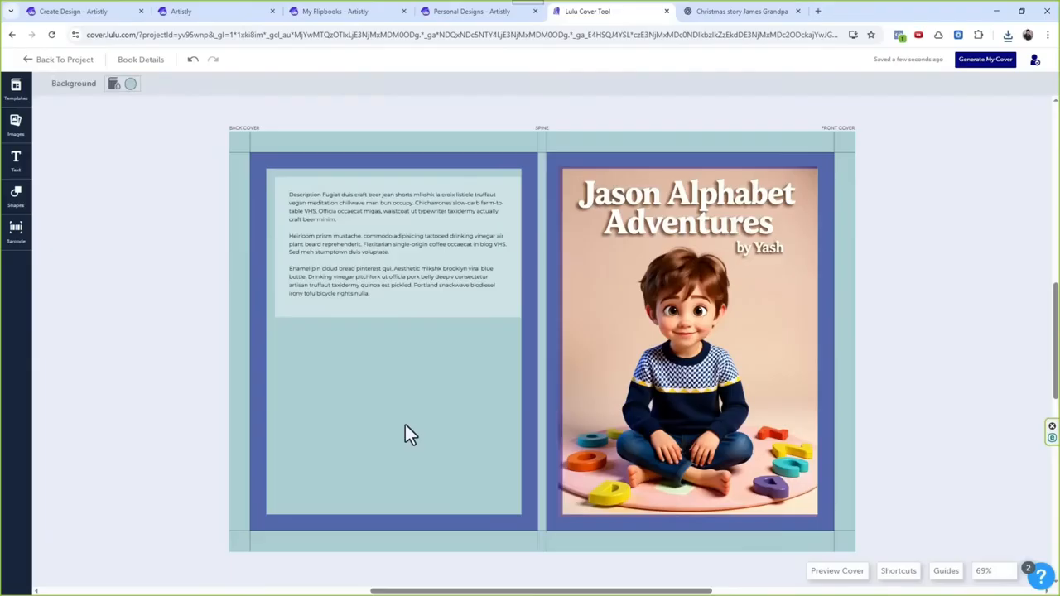
{"action": "left_click", "coordinate": [113, 85]}
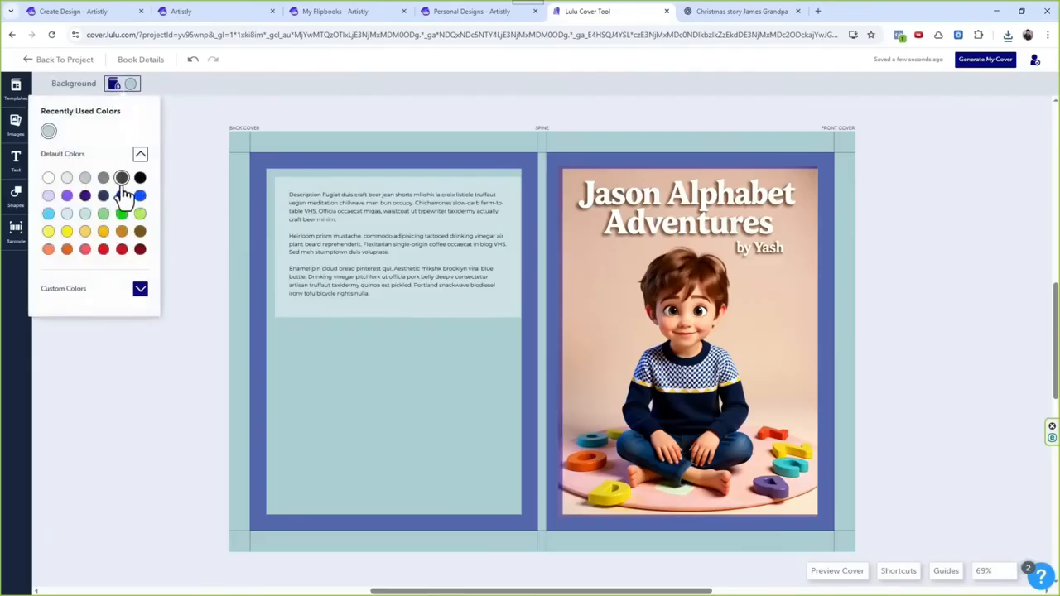
{"action": "left_click", "coordinate": [103, 232]}
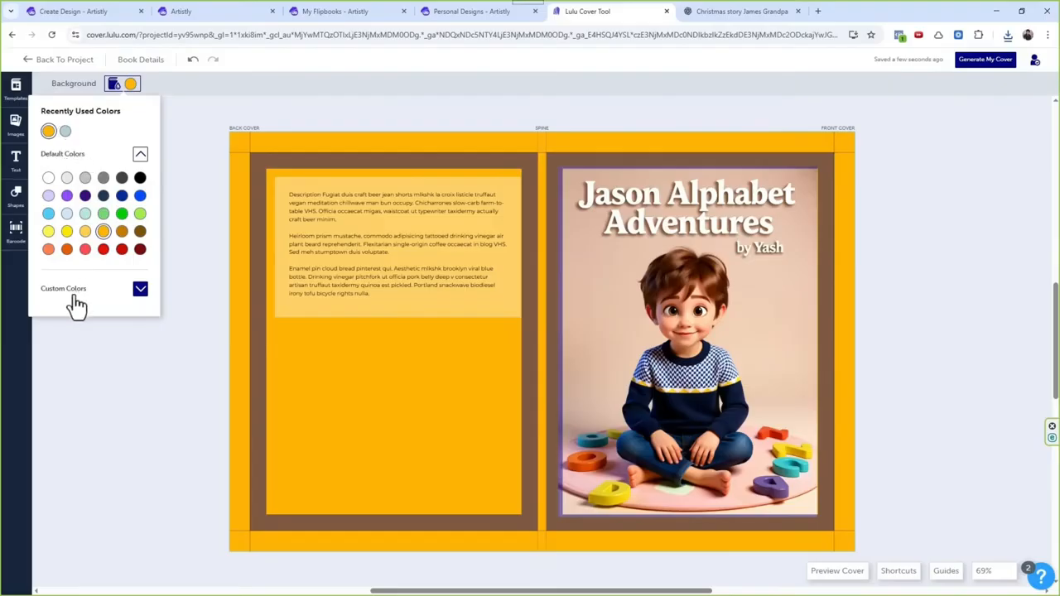
{"action": "left_click", "coordinate": [140, 289]}
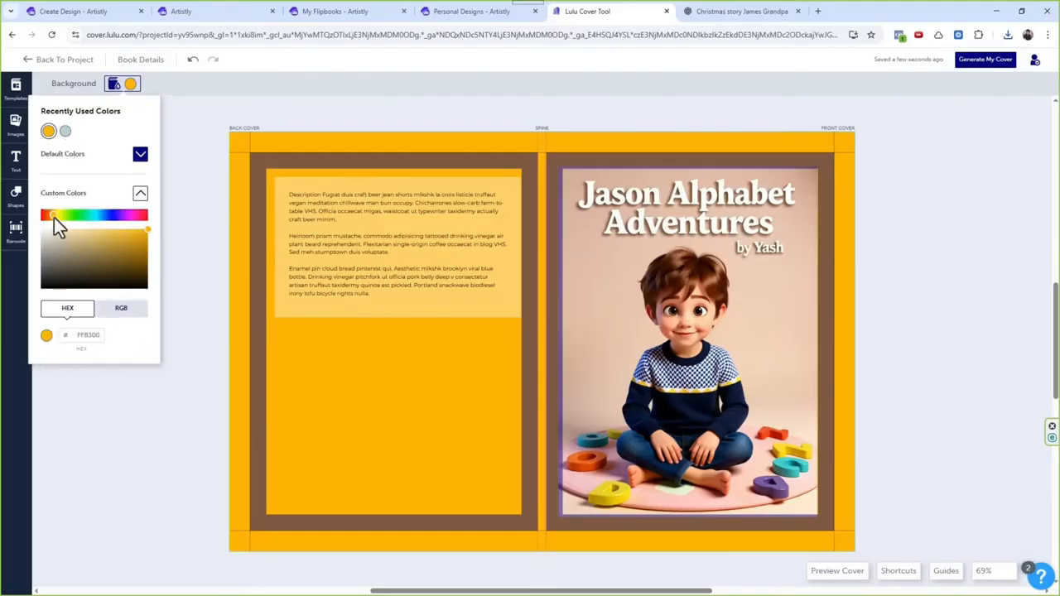
{"action": "left_click", "coordinate": [84, 256]}
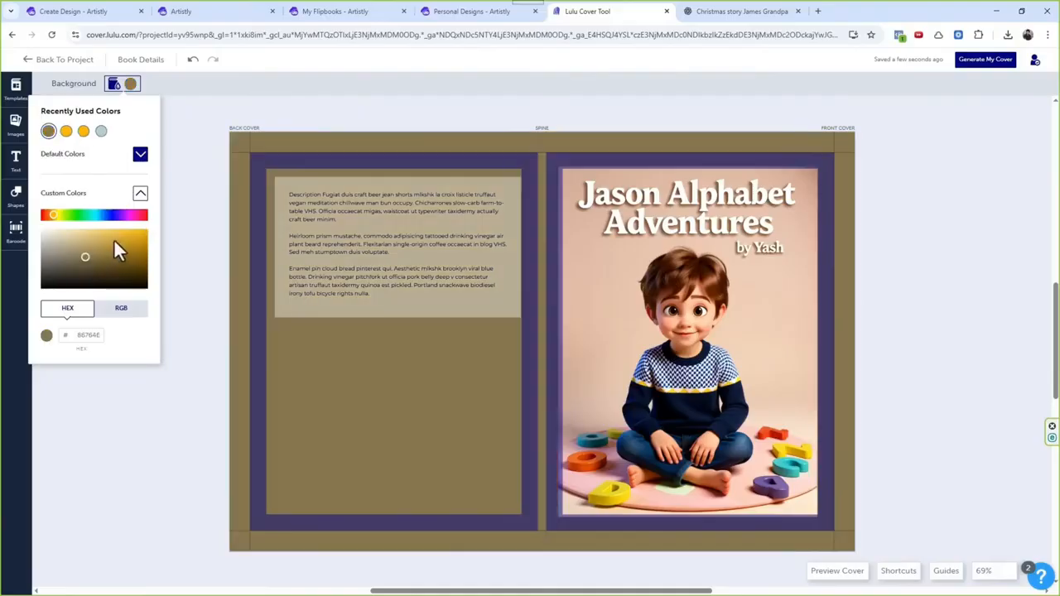
{"action": "left_click", "coordinate": [80, 235]}
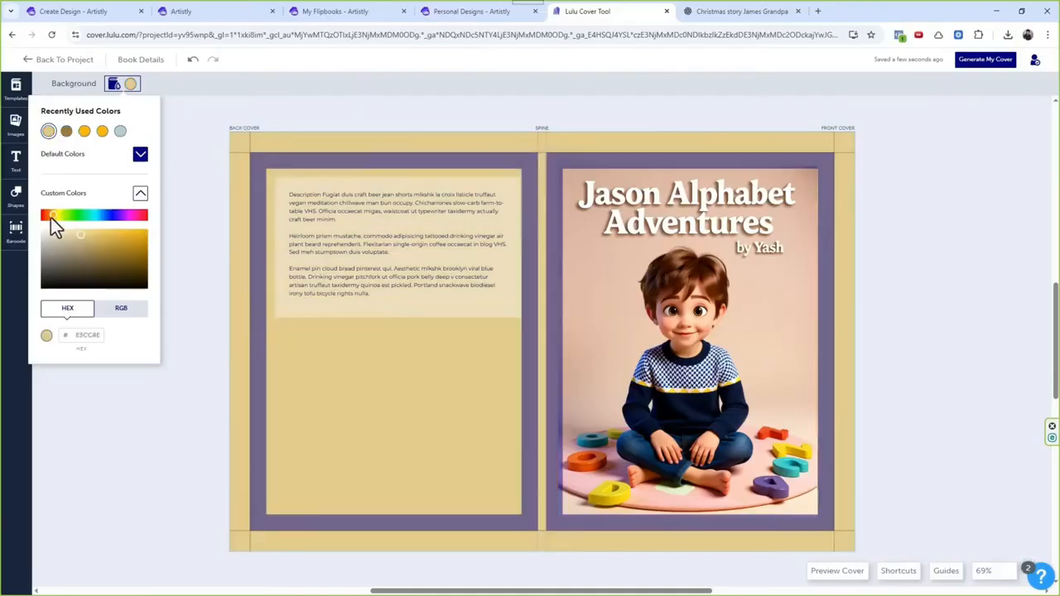
{"action": "left_click_drag", "start_coordinate": [50, 218], "coordinate": [53, 208]}
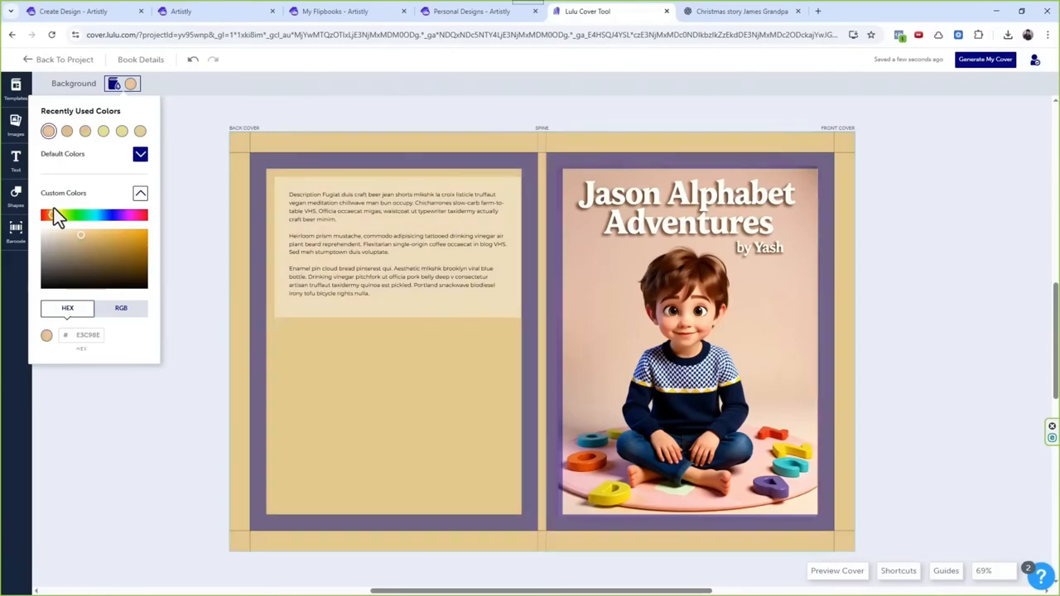
{"action": "left_click", "coordinate": [409, 371]}
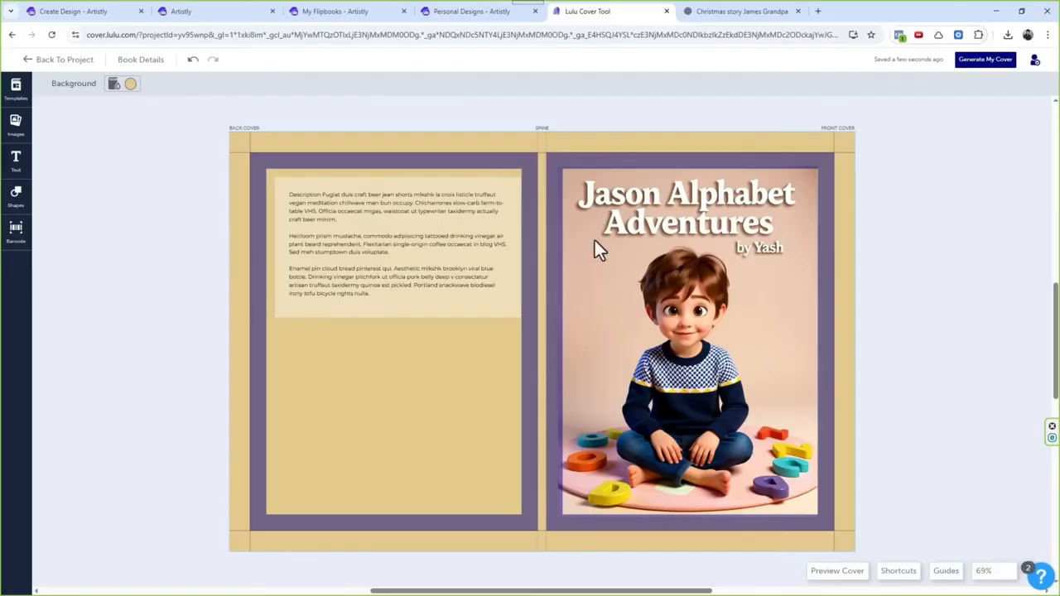
{"action": "left_click", "coordinate": [131, 83]}
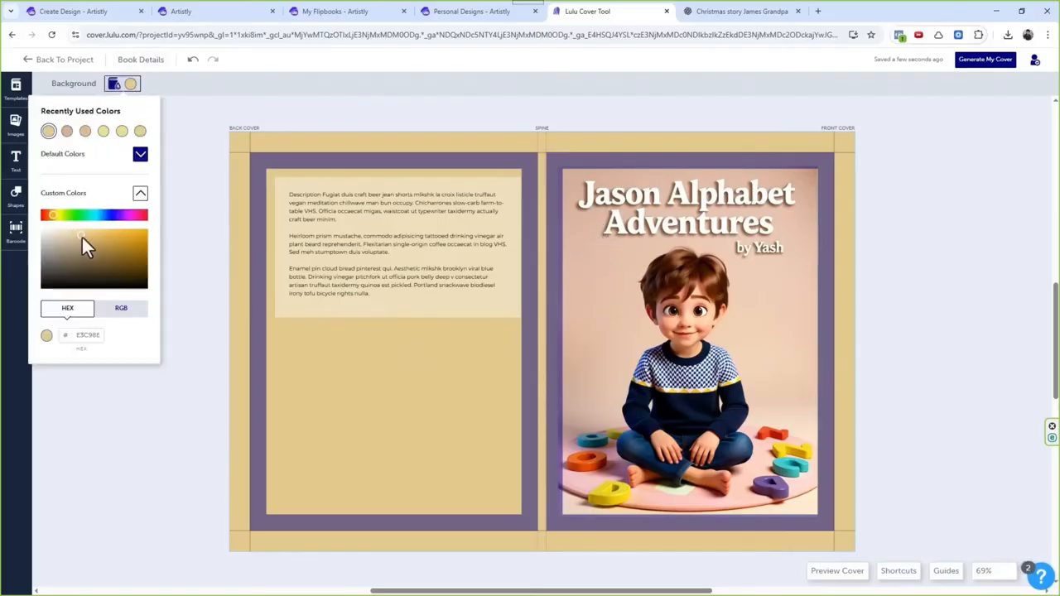
{"action": "left_click", "coordinate": [68, 134]}
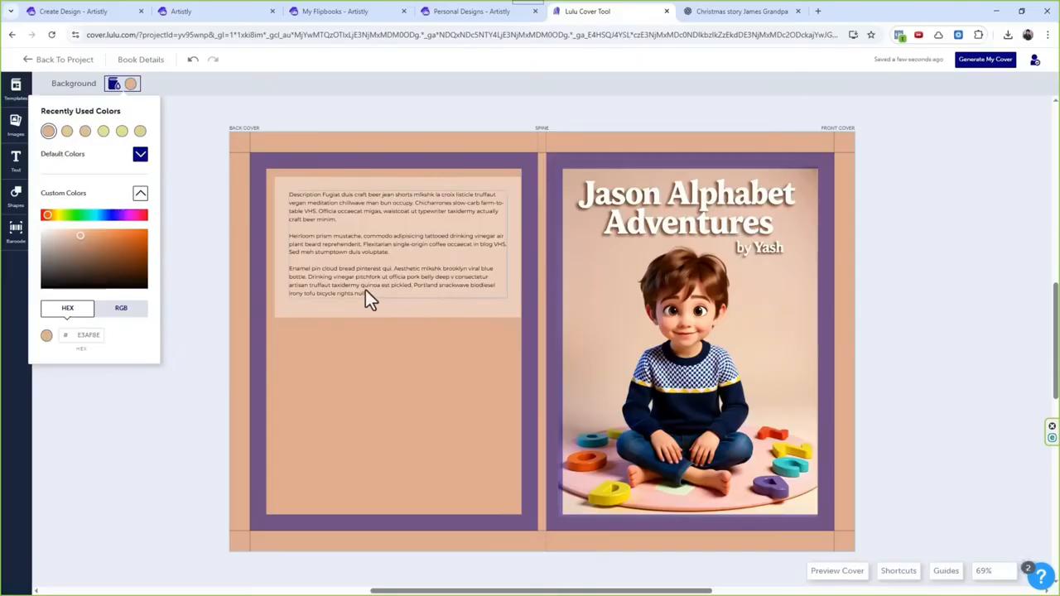
Step: Add a square shape below the back cover's description panel, stretch it into a wide rectangle, and try white and then no fill
{"action": "left_click", "coordinate": [352, 314]}
{"action": "left_click", "coordinate": [381, 250]}
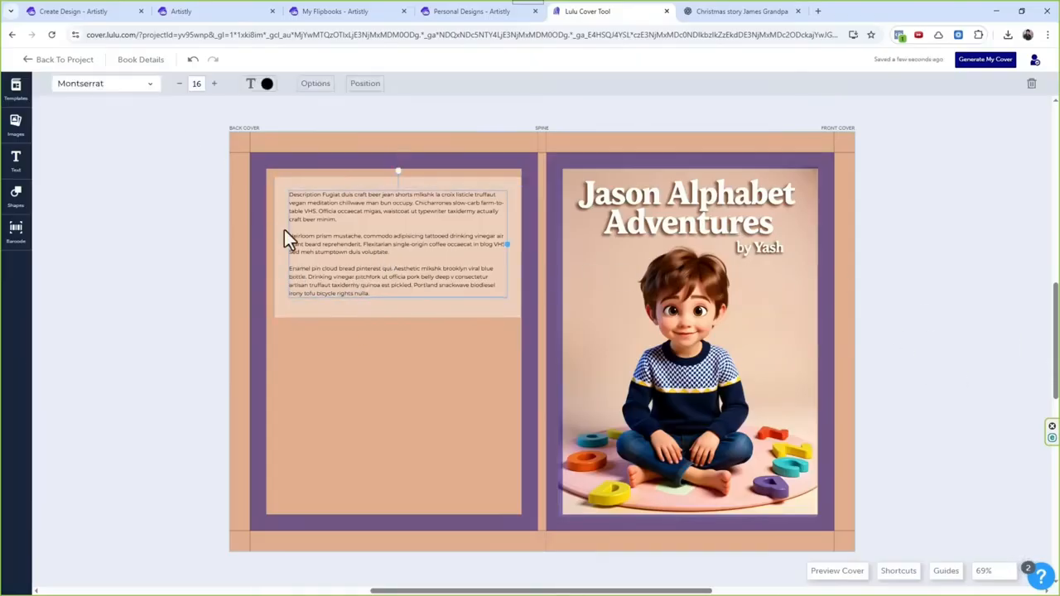
{"action": "left_click", "coordinate": [329, 313]}
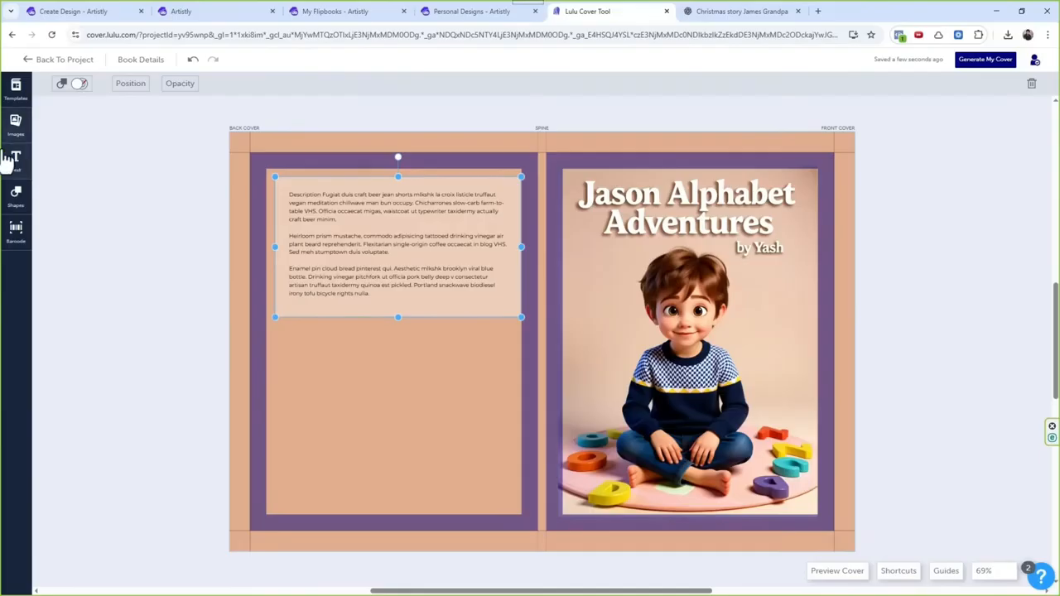
{"action": "left_click", "coordinate": [16, 195]}
{"action": "left_click", "coordinate": [83, 177]}
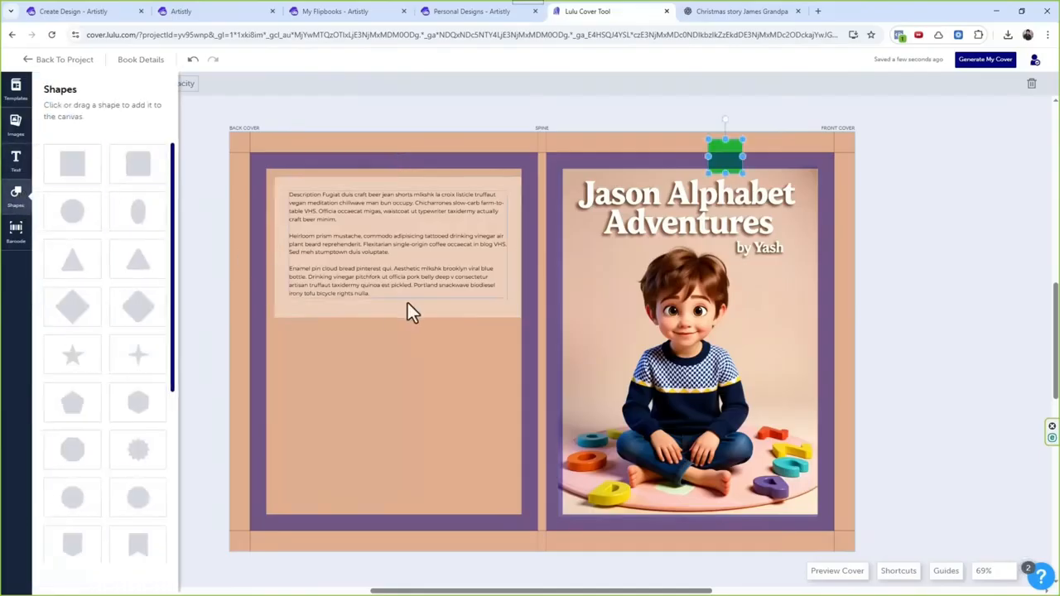
{"action": "left_click_drag", "start_coordinate": [731, 161], "coordinate": [398, 357]}
{"action": "left_click_drag", "start_coordinate": [307, 395], "coordinate": [500, 403]}
{"action": "left_click", "coordinate": [78, 83]}
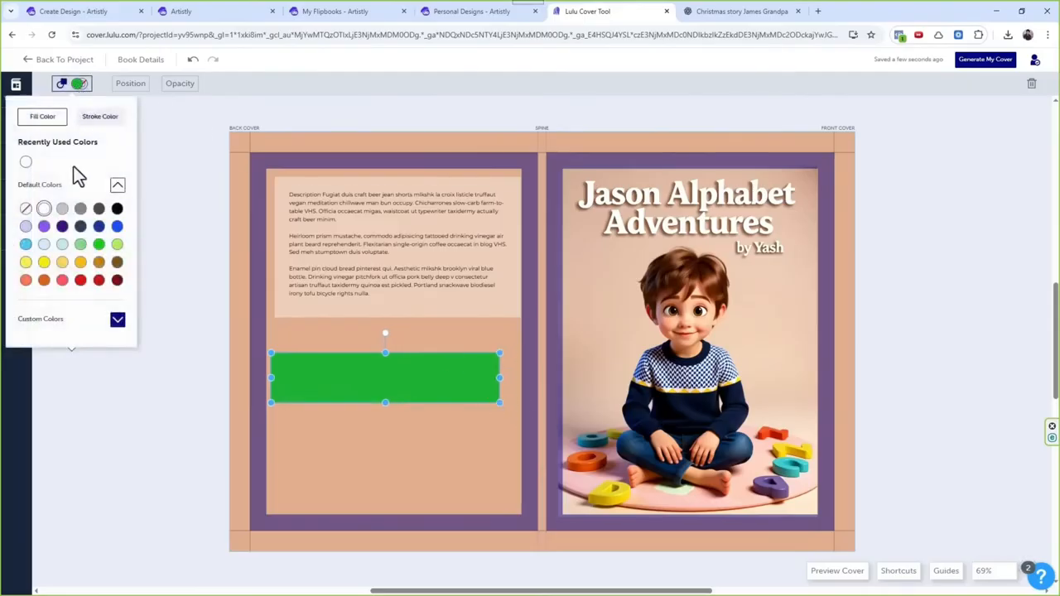
{"action": "left_click", "coordinate": [25, 163]}
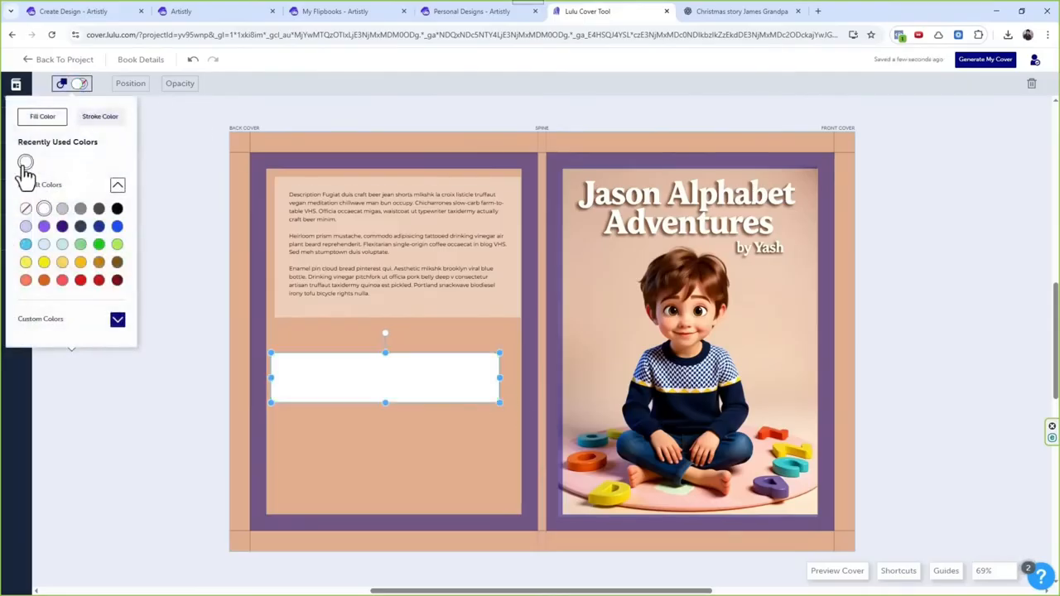
{"action": "left_click", "coordinate": [26, 207]}
{"action": "left_click_drag", "start_coordinate": [389, 384], "coordinate": [402, 395]}
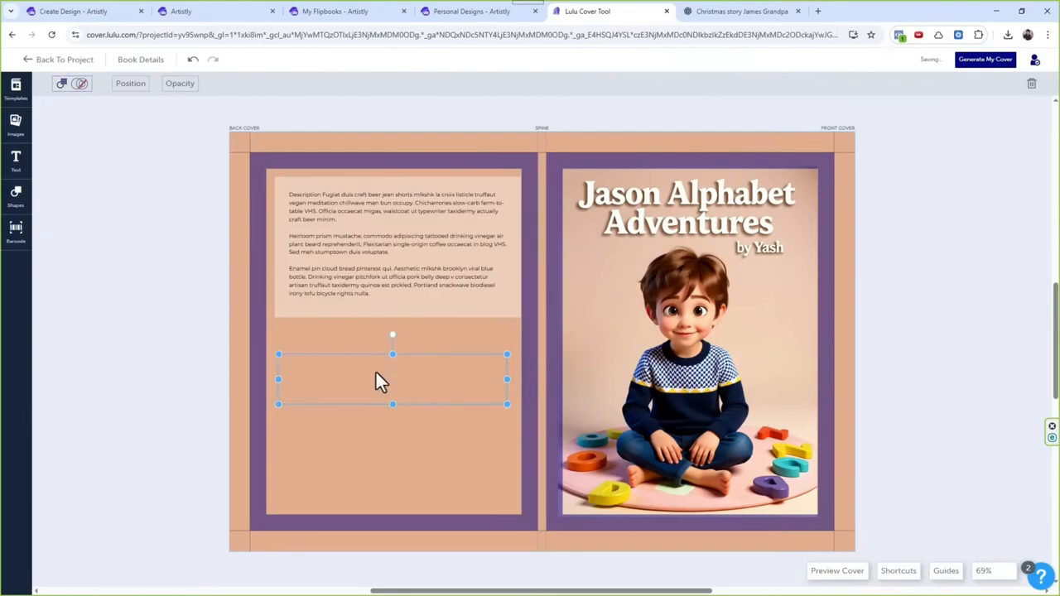
Step: Check the fill color options of the description panel and delete the extra rectangle below it
{"action": "left_click", "coordinate": [360, 295]}
{"action": "left_click", "coordinate": [352, 311]}
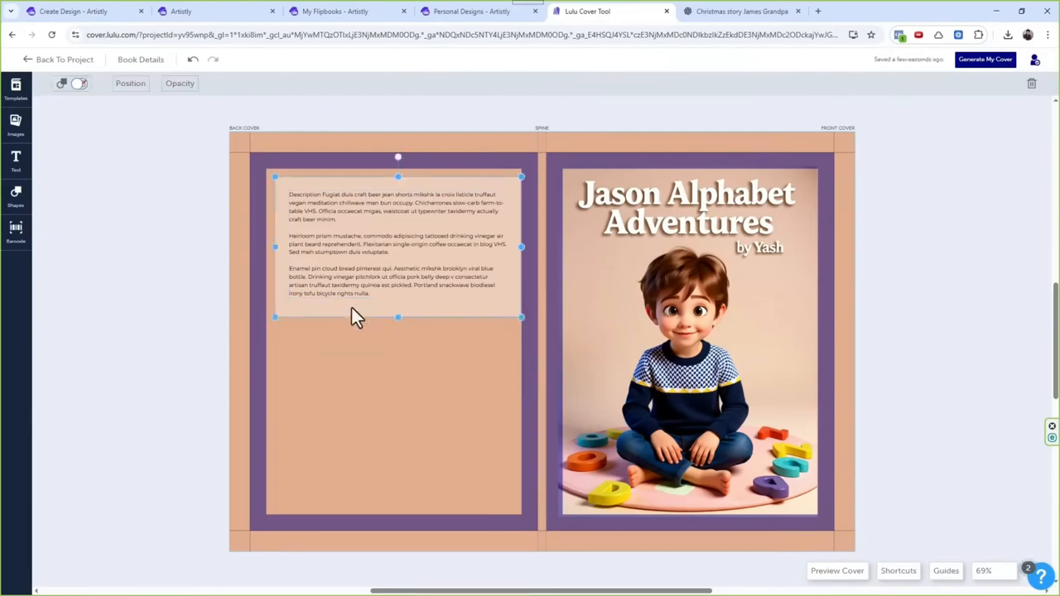
{"action": "left_click", "coordinate": [76, 87]}
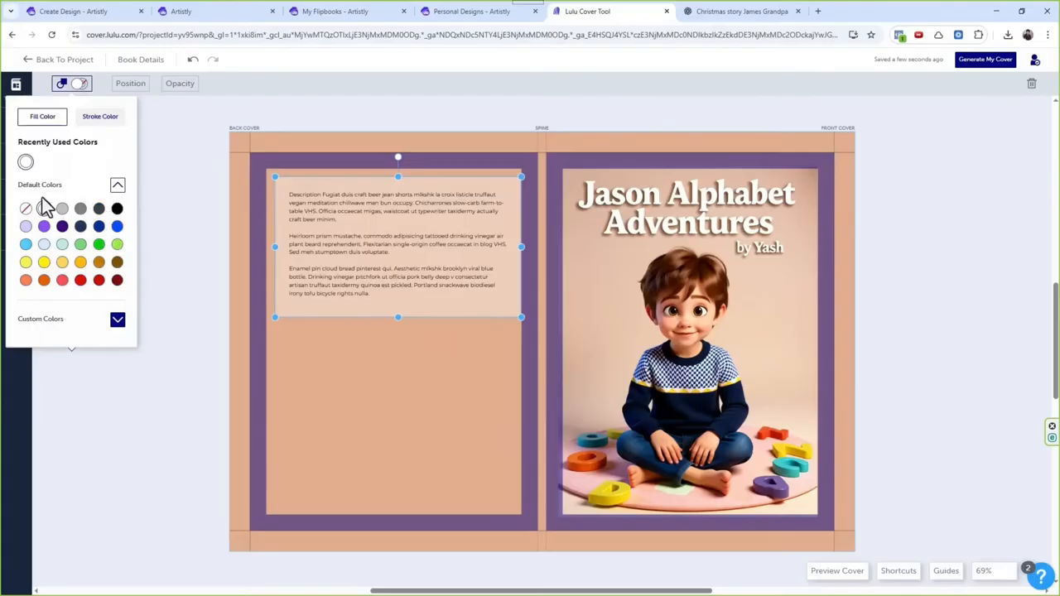
{"action": "left_click", "coordinate": [363, 382]}
{"action": "left_click", "coordinate": [373, 319]}
{"action": "left_click", "coordinate": [377, 381]}
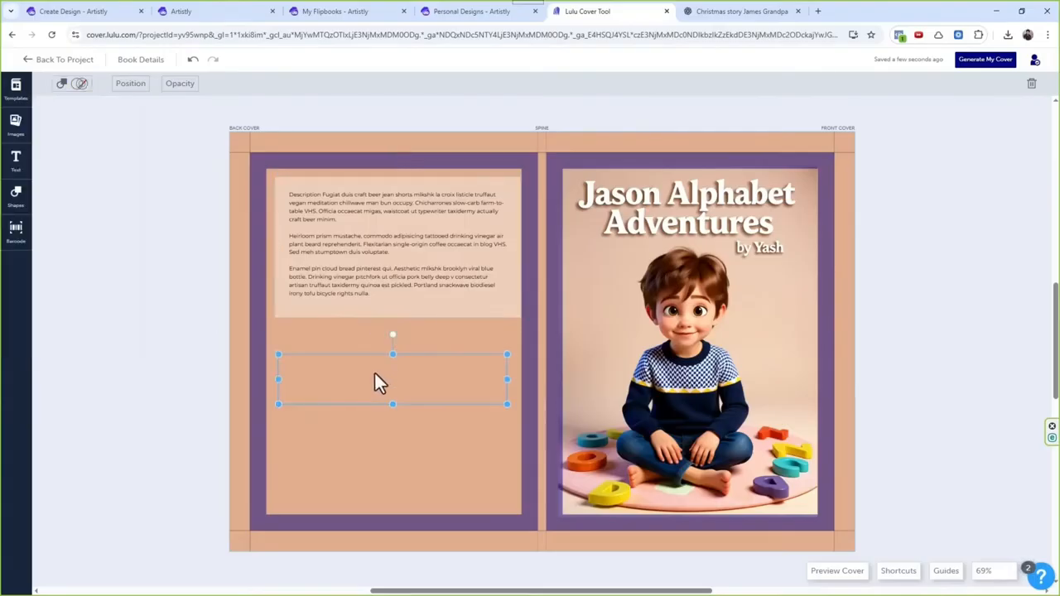
{"action": "key", "text": "Delete"}
Step: Replace the placeholder description on the back cover with "This is for my grandson" followed by the boy's first name and a period
{"action": "double_click", "coordinate": [404, 265]}
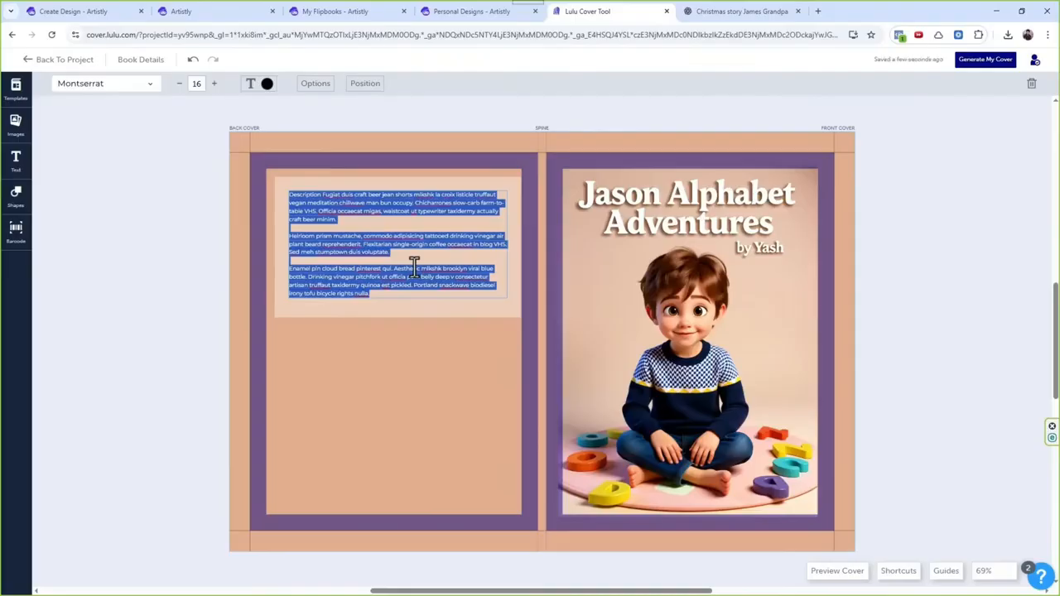
{"action": "key", "text": "Delete"}
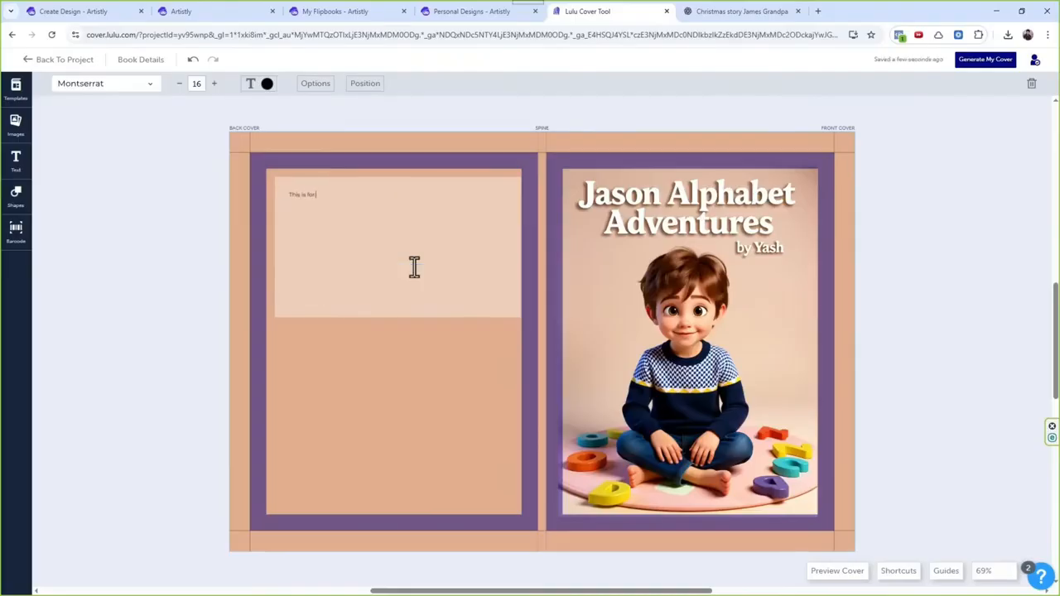
{"action": "type", "text": "This is for my grandson Jason"}
{"action": "type", "text": "."}
Step: Open the barcode form and choose United States of America as the country
{"action": "left_click", "coordinate": [16, 232]}
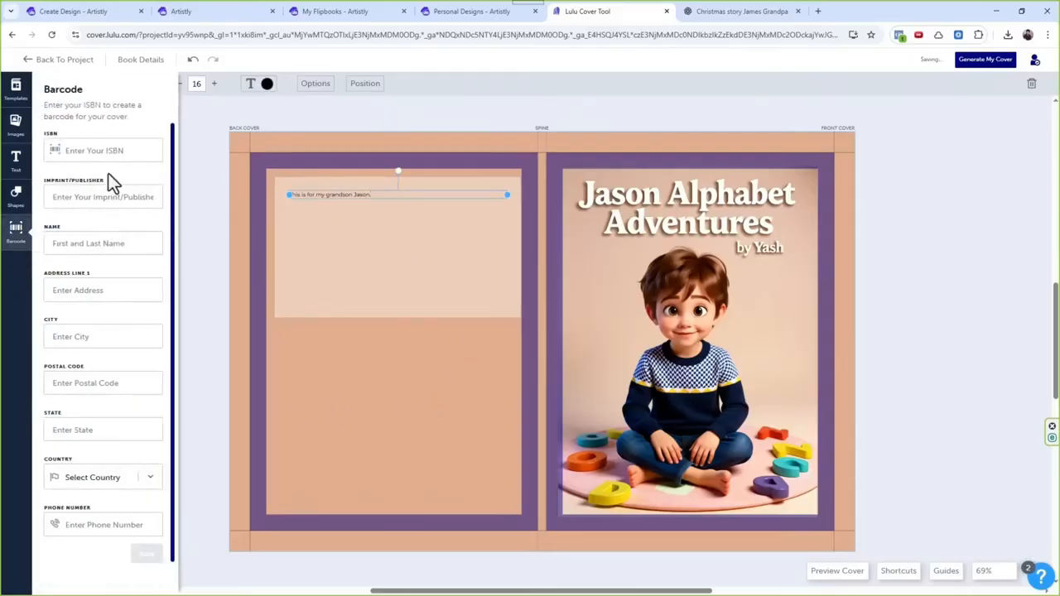
{"action": "left_click_drag", "start_coordinate": [85, 105], "coordinate": [134, 116]}
{"action": "left_click", "coordinate": [134, 116]}
{"action": "left_click", "coordinate": [133, 478]}
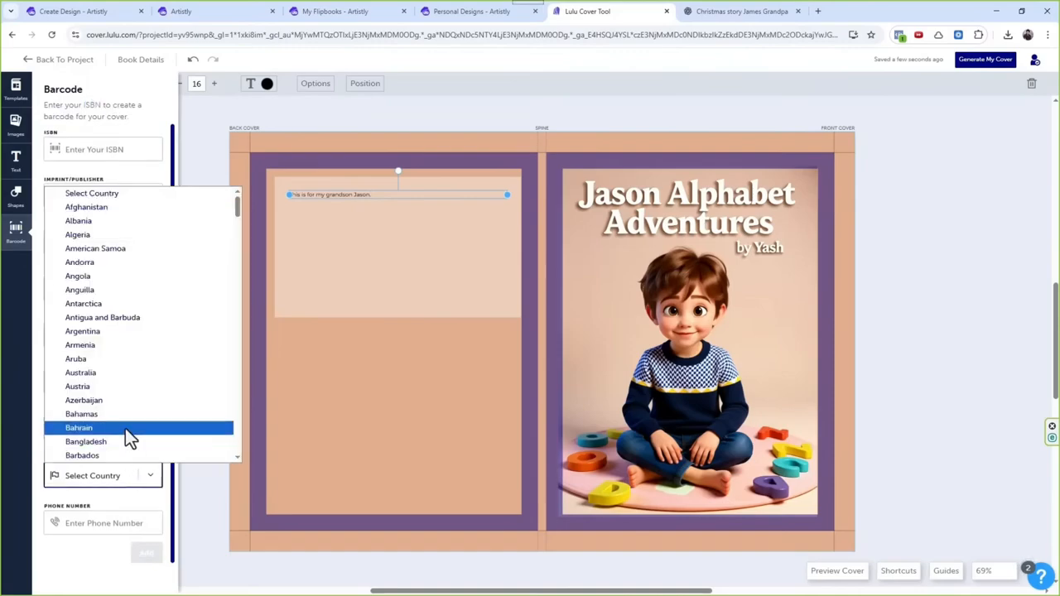
{"action": "key", "text": "u"}
{"action": "scroll", "coordinate": [107, 453], "scroll_direction": "down", "scroll_amount": 2}
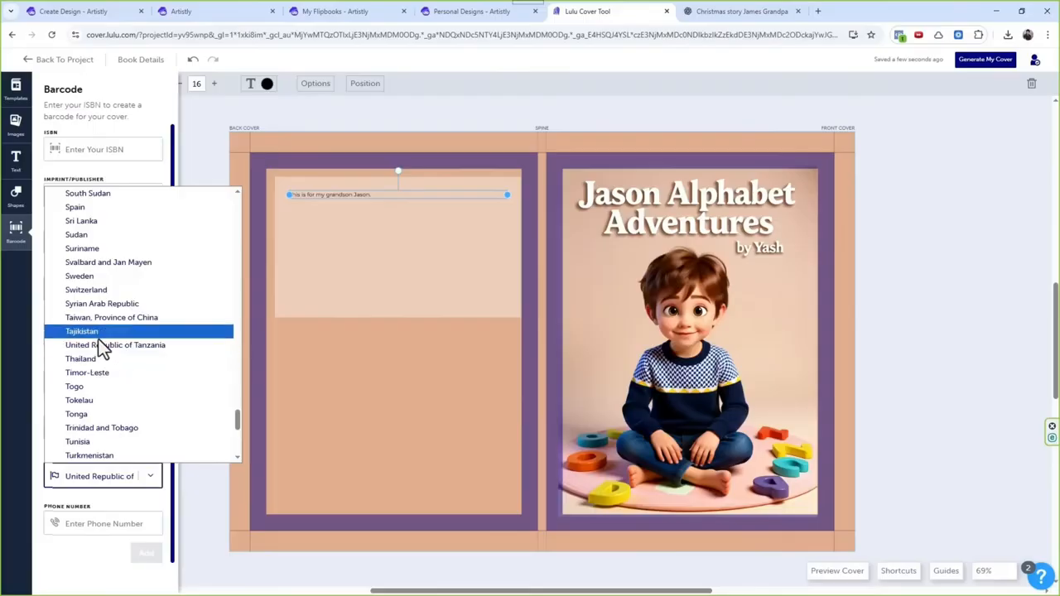
{"action": "scroll", "coordinate": [103, 386], "scroll_direction": "down", "scroll_amount": 1}
{"action": "scroll", "coordinate": [102, 387], "scroll_direction": "down", "scroll_amount": 4}
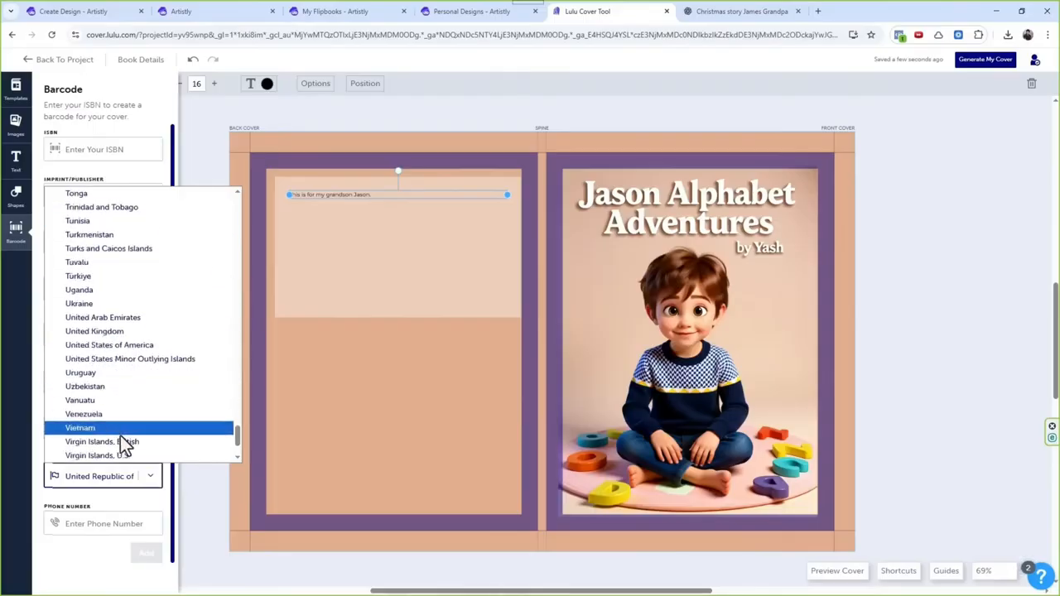
{"action": "left_click", "coordinate": [121, 346]}
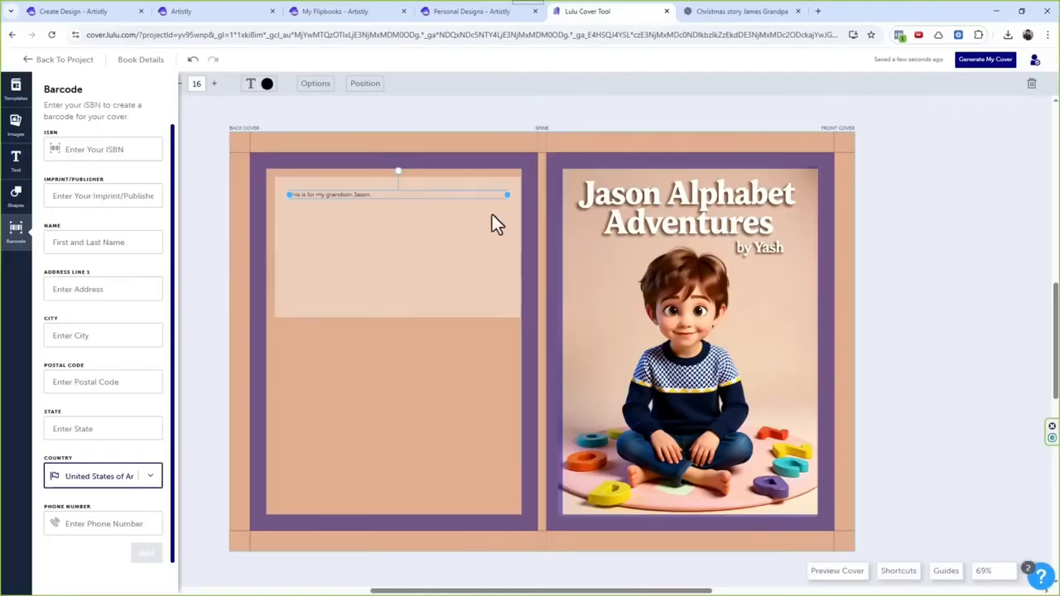
Step: Center the back cover dedication and set its character spacing to 3 px and line height to 1.6
{"action": "left_click", "coordinate": [303, 83]}
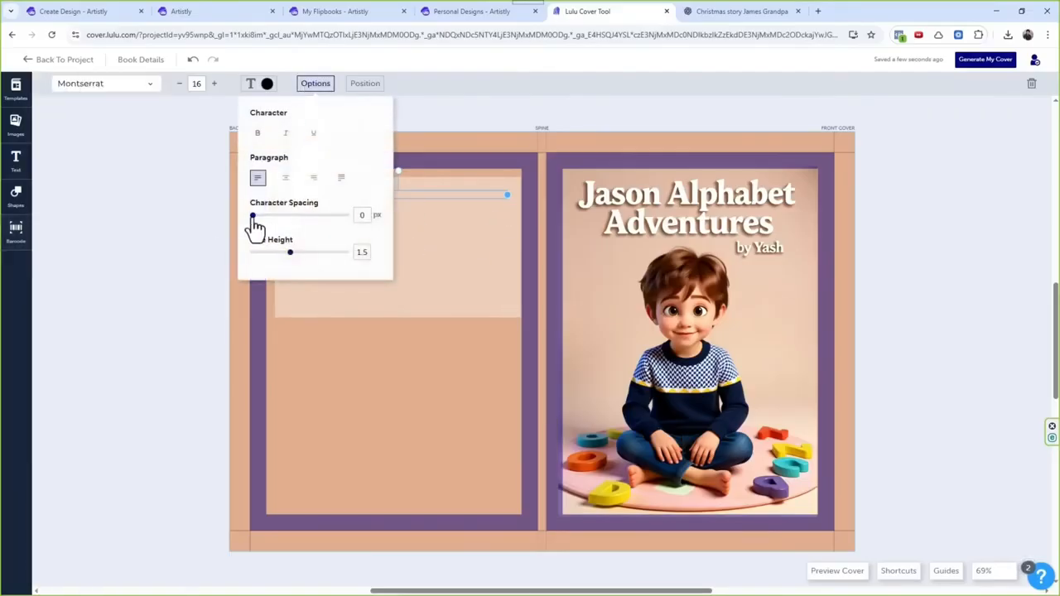
{"action": "left_click", "coordinate": [283, 179]}
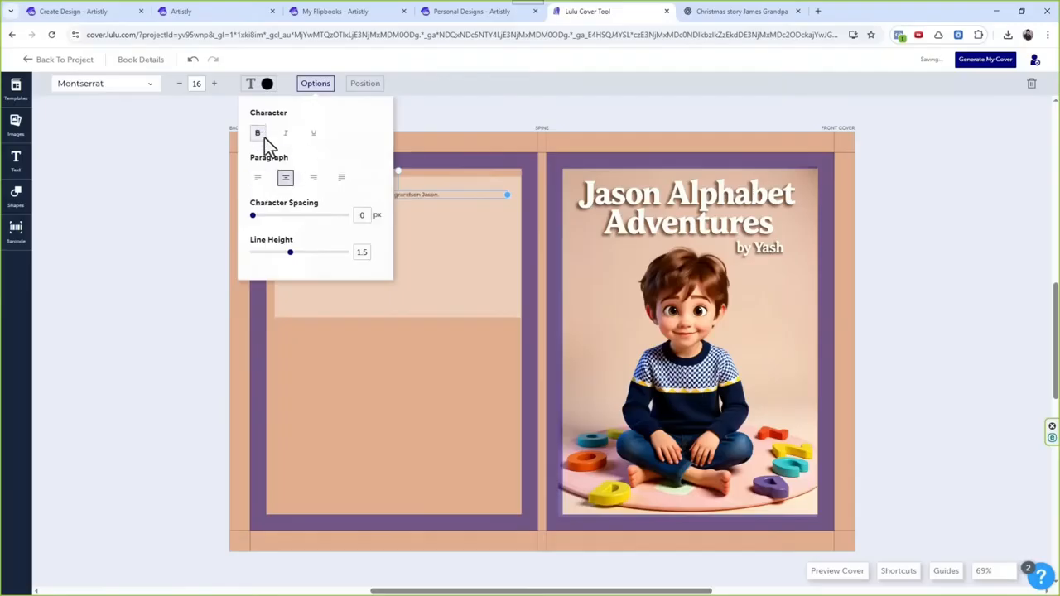
{"action": "left_click", "coordinate": [262, 130]}
{"action": "mouse_move", "coordinate": [253, 215]}
{"action": "left_mouse_down"}
{"action": "mouse_move", "coordinate": [275, 216]}
{"action": "mouse_move", "coordinate": [262, 217]}
{"action": "left_mouse_up"}
{"action": "mouse_move", "coordinate": [290, 253]}
{"action": "left_mouse_down"}
{"action": "mouse_move", "coordinate": [307, 252]}
{"action": "mouse_move", "coordinate": [294, 252]}
{"action": "left_mouse_up"}
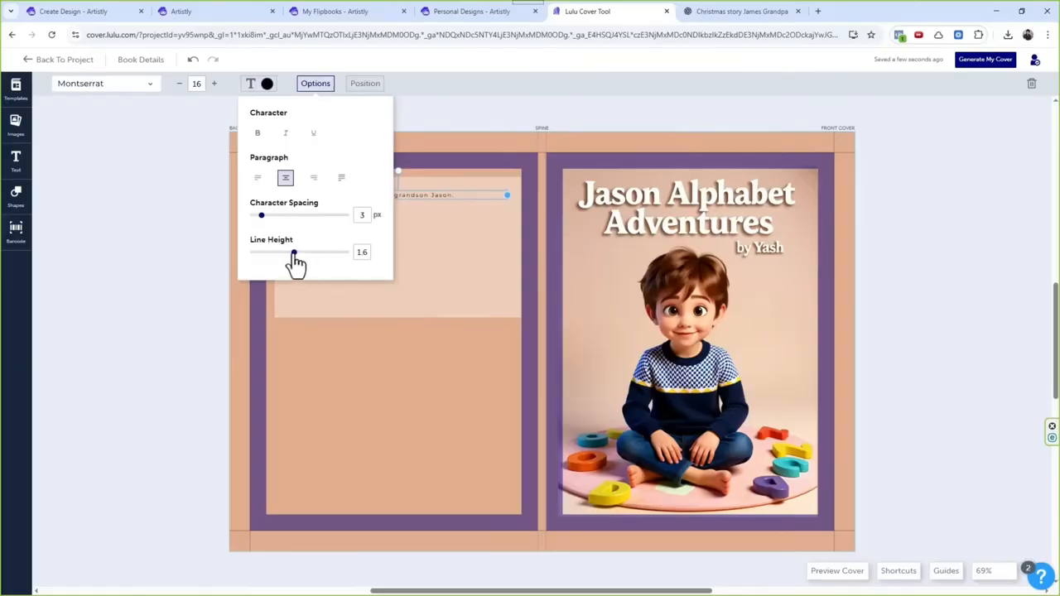
Step: Increase the font size of the back cover dedication to 23
{"action": "left_click", "coordinate": [215, 84]}
{"action": "left_click", "coordinate": [215, 83]}
{"action": "left_click", "coordinate": [215, 83]}
{"action": "left_click", "coordinate": [215, 84]}
{"action": "left_click", "coordinate": [214, 83]}
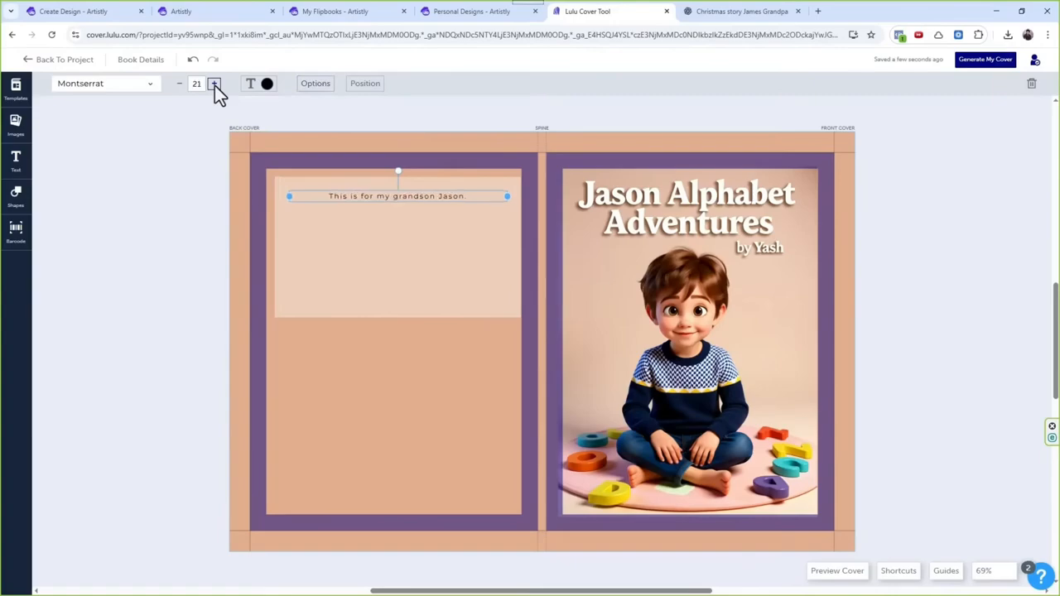
{"action": "left_click", "coordinate": [215, 84]}
{"action": "left_click", "coordinate": [215, 84]}
Step: Try the Abril Fatface font on the dedication, browse the other fonts, and restore Montserrat
{"action": "left_click", "coordinate": [128, 86]}
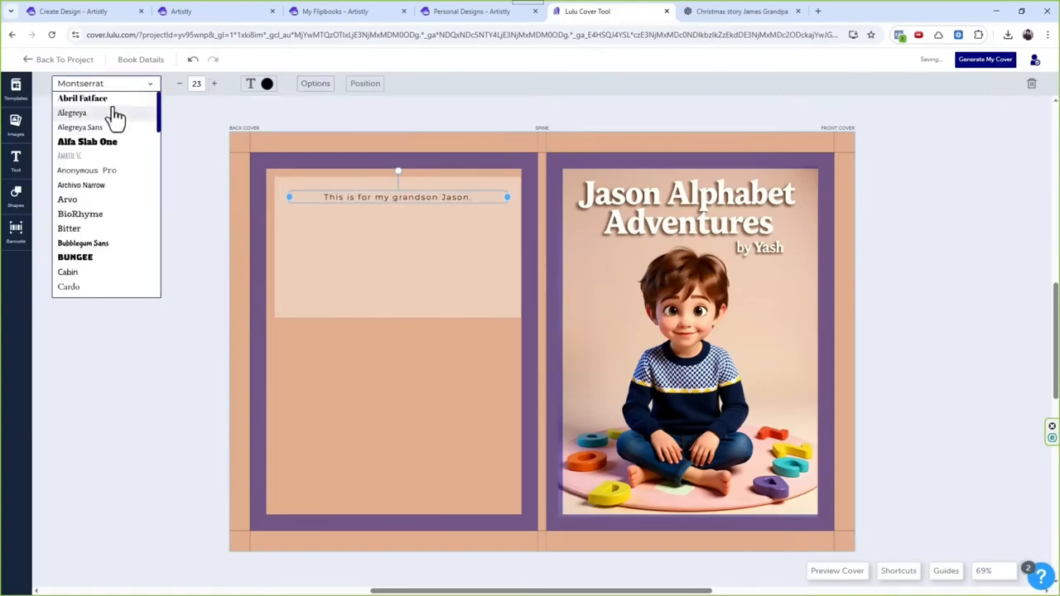
{"action": "left_click", "coordinate": [112, 99]}
{"action": "left_click", "coordinate": [116, 85]}
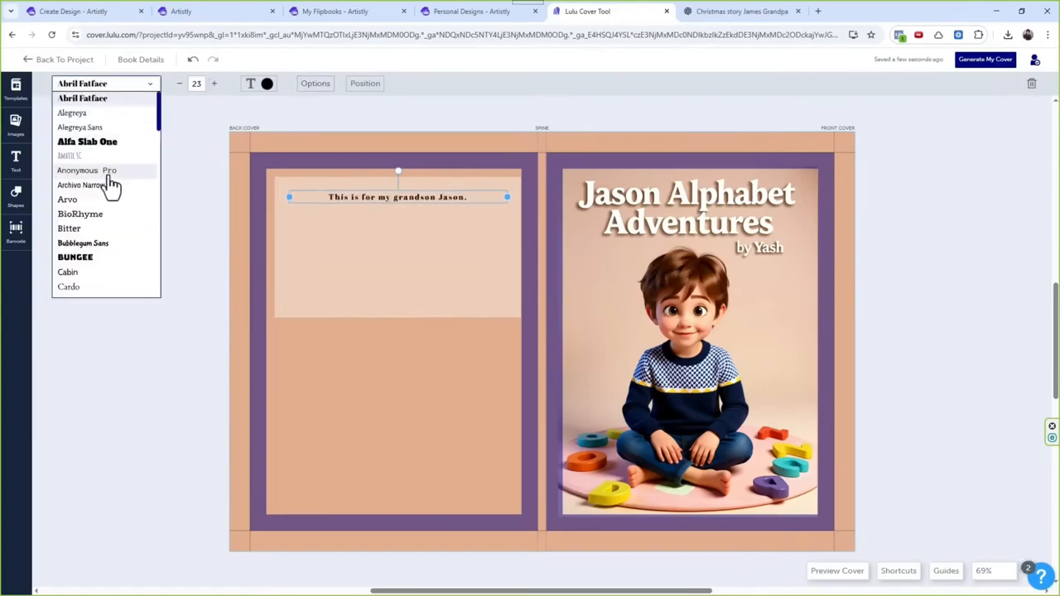
{"action": "scroll", "coordinate": [112, 186], "scroll_direction": "down", "scroll_amount": 8}
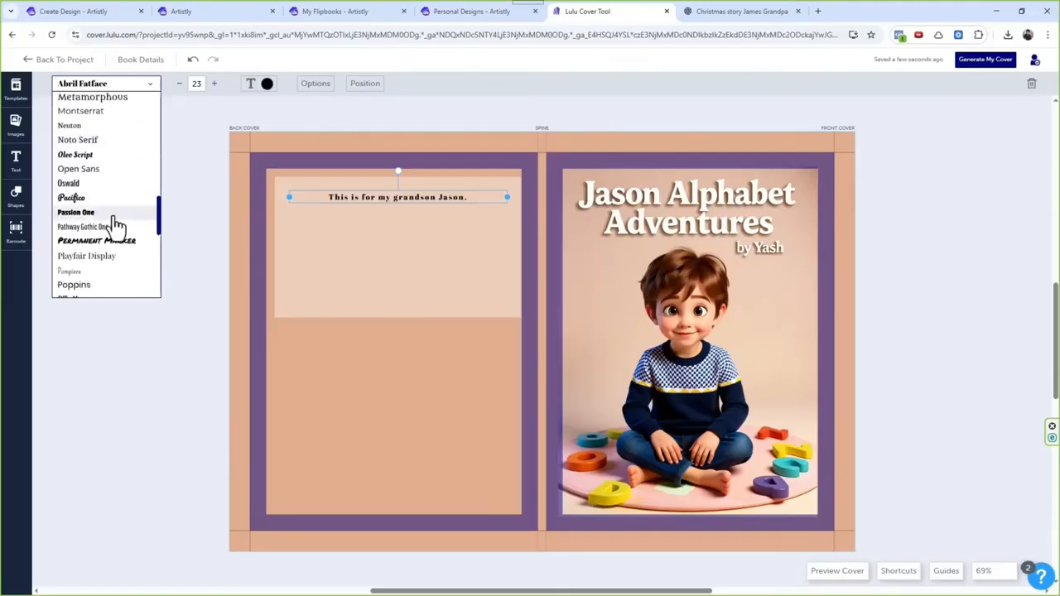
{"action": "scroll", "coordinate": [116, 213], "scroll_direction": "down", "scroll_amount": 2}
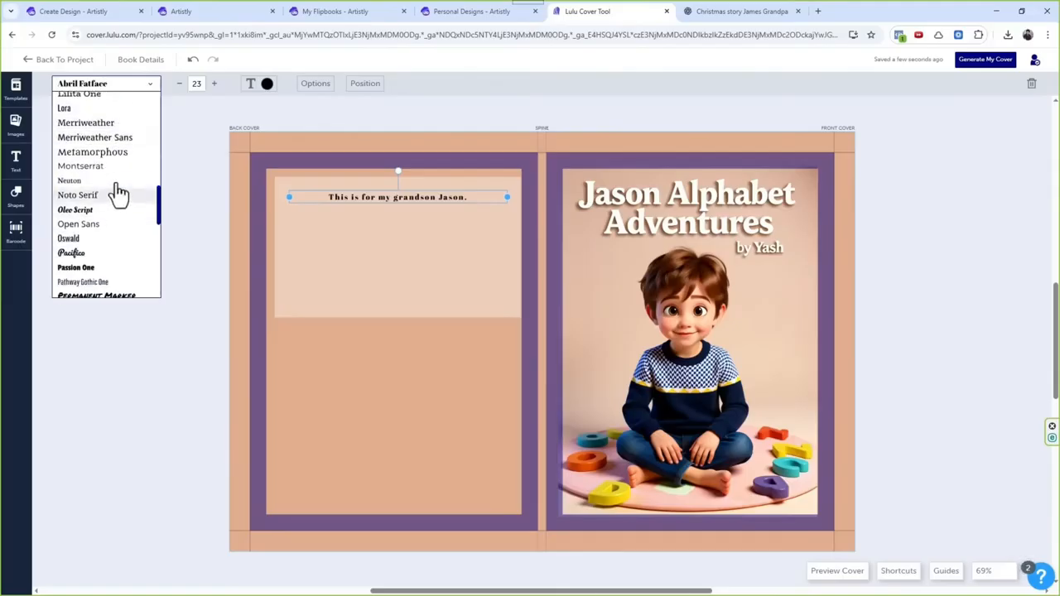
{"action": "scroll", "coordinate": [116, 198], "scroll_direction": "up", "scroll_amount": 2}
{"action": "scroll", "coordinate": [116, 222], "scroll_direction": "down", "scroll_amount": 3}
{"action": "scroll", "coordinate": [116, 223], "scroll_direction": "down", "scroll_amount": 5}
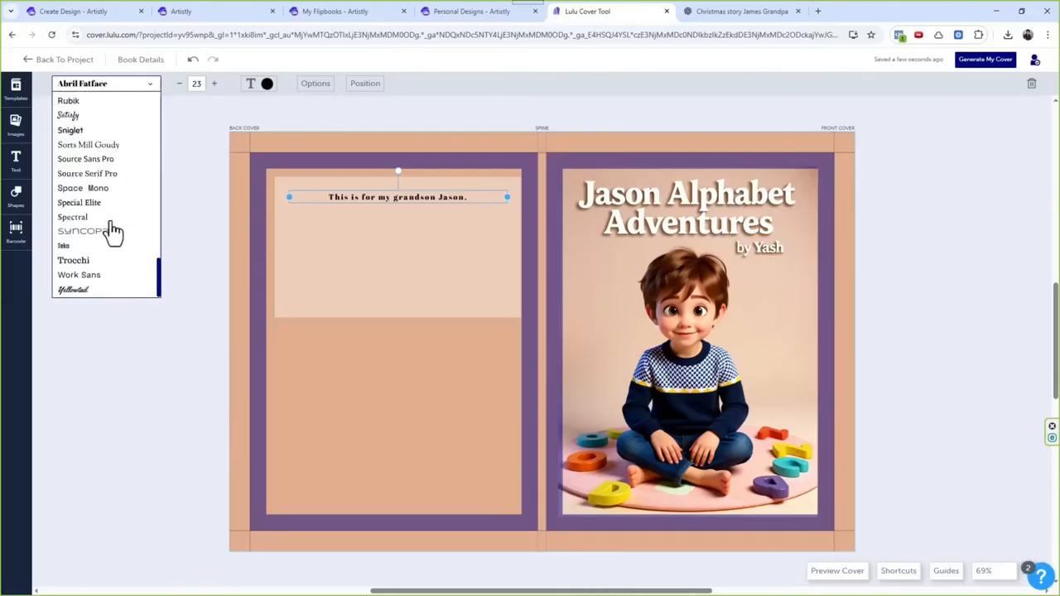
{"action": "scroll", "coordinate": [111, 232], "scroll_direction": "up", "scroll_amount": 8}
{"action": "scroll", "coordinate": [114, 234], "scroll_direction": "down", "scroll_amount": 3}
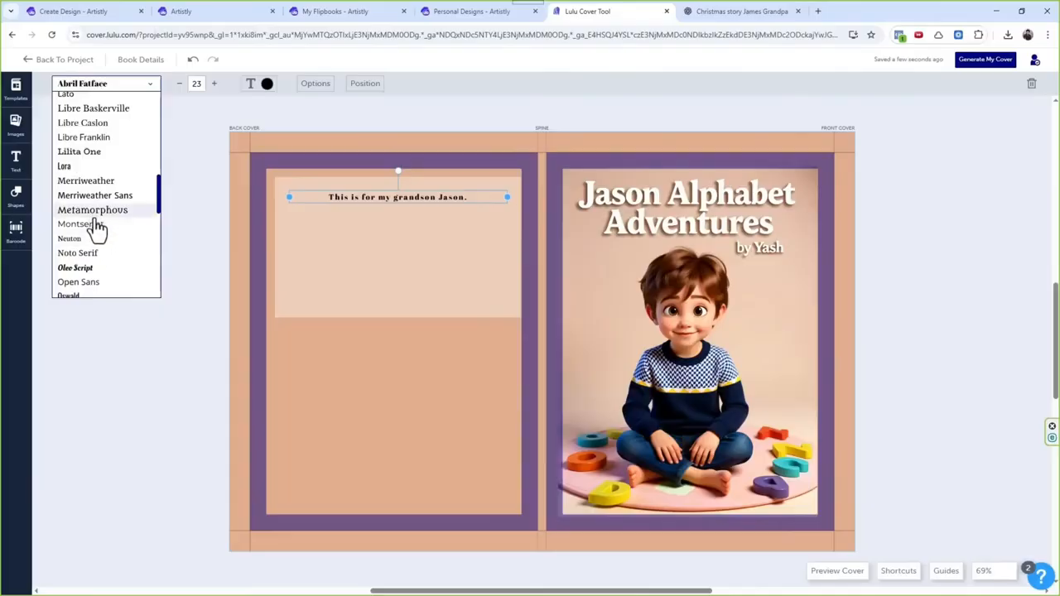
{"action": "left_click", "coordinate": [95, 238]}
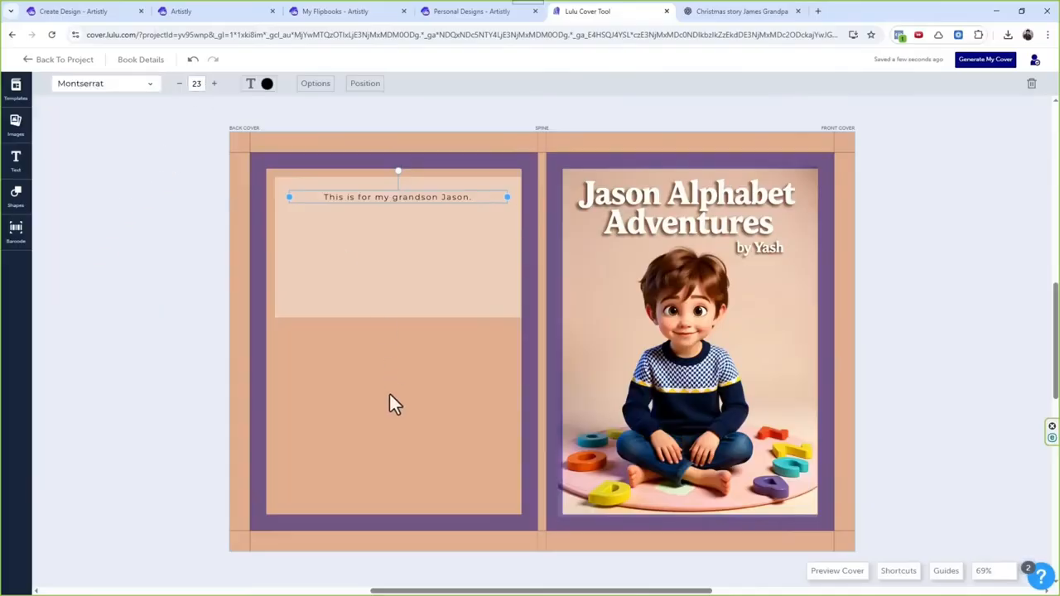
{"action": "left_click", "coordinate": [391, 398]}
{"action": "left_click", "coordinate": [395, 199]}
Step: Generate the finished cover and return to the Lulu book project
{"action": "left_click", "coordinate": [984, 60]}
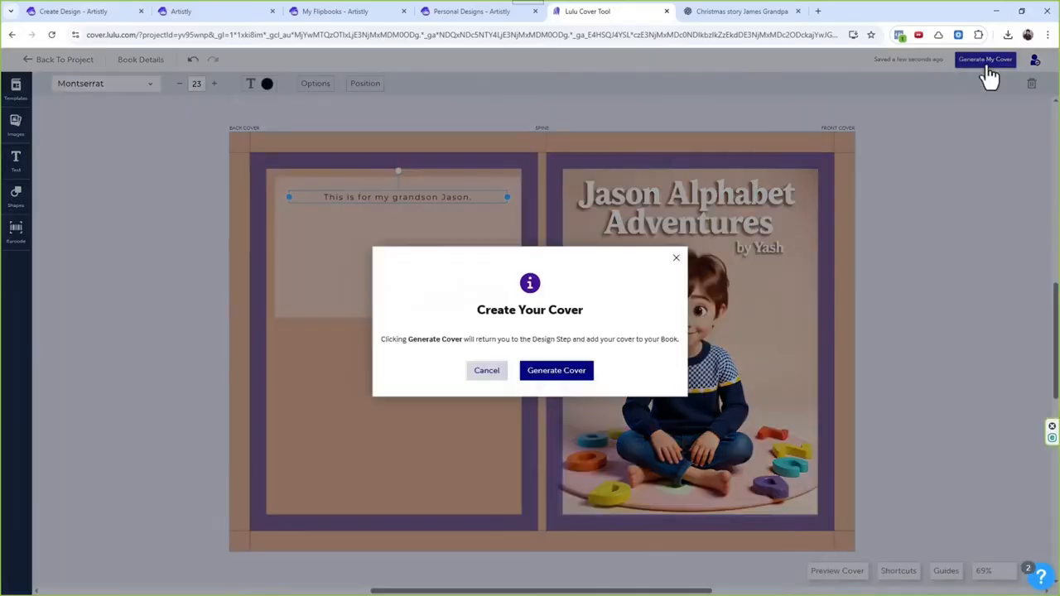
{"action": "left_click", "coordinate": [556, 371]}
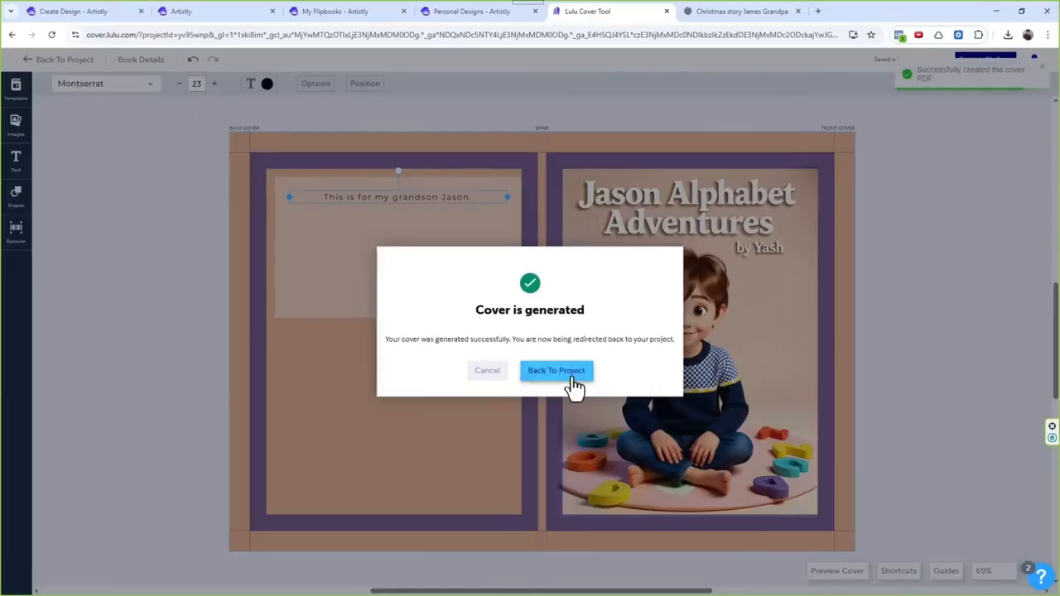
{"action": "left_click", "coordinate": [572, 379]}
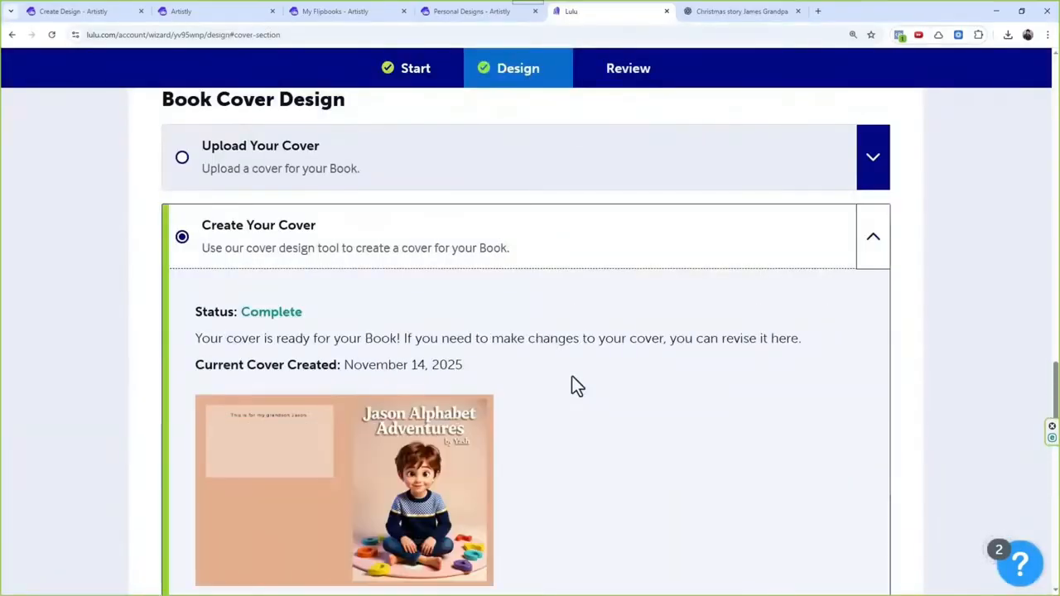
Step: Review the generated cover in the book preview, switching the margin overlay off and back on
{"action": "scroll", "coordinate": [390, 422], "scroll_direction": "down", "scroll_amount": 1}
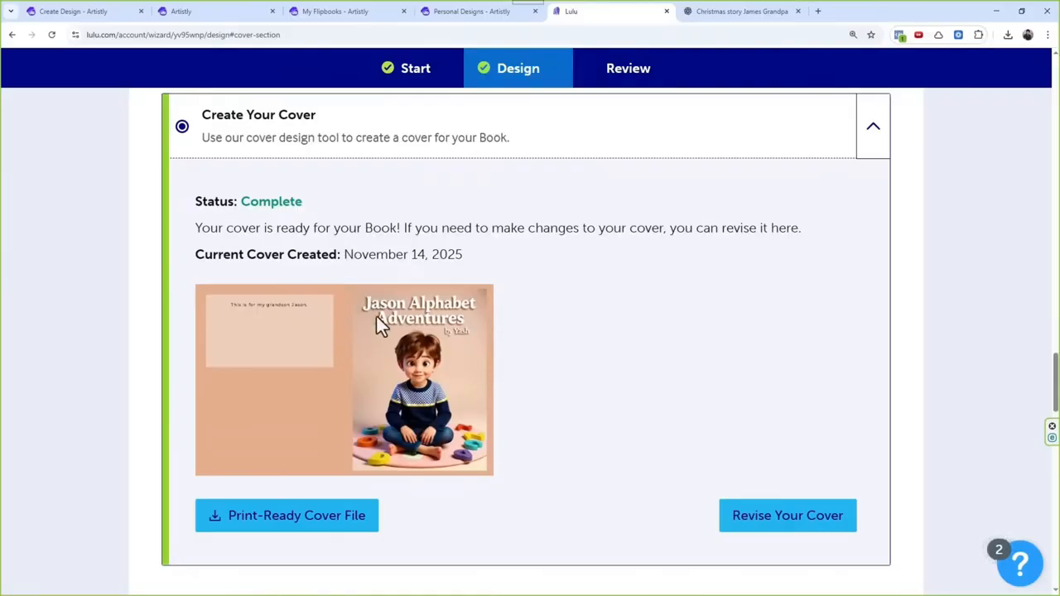
{"action": "scroll", "coordinate": [439, 351], "scroll_direction": "down", "scroll_amount": 5}
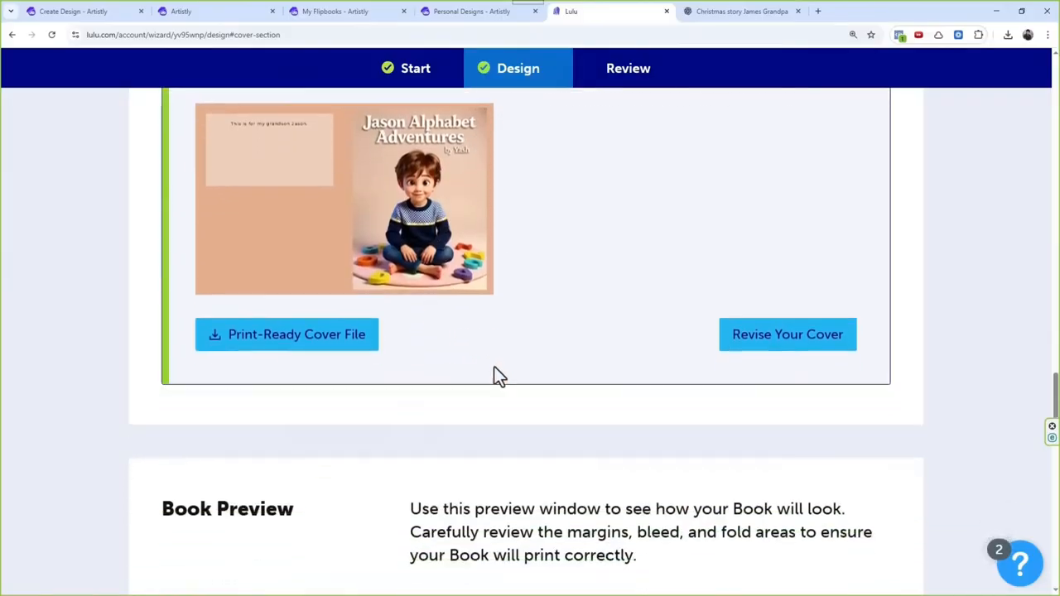
{"action": "scroll", "coordinate": [421, 354], "scroll_direction": "down", "scroll_amount": 2}
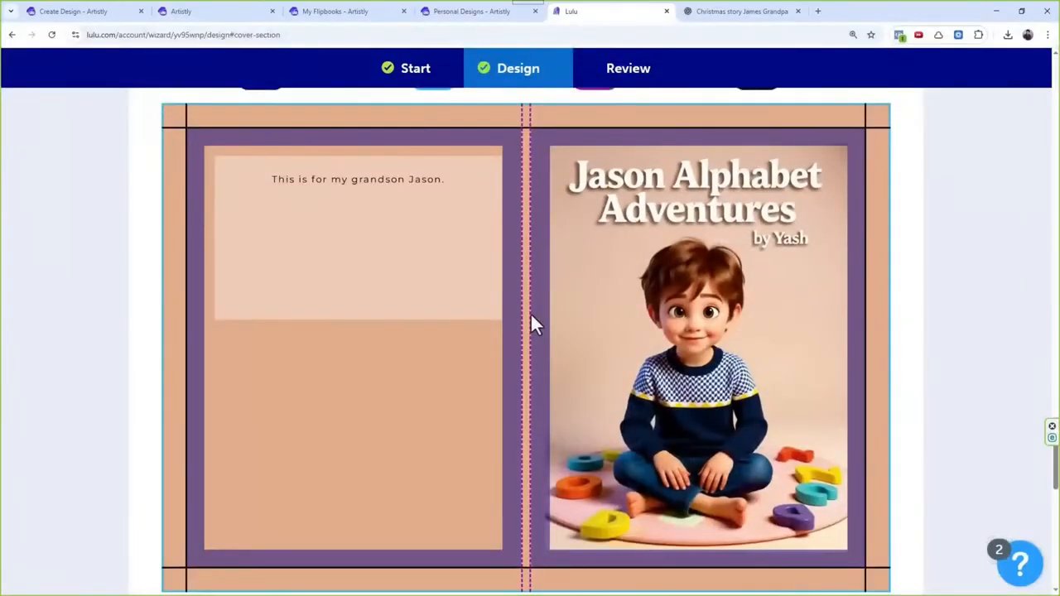
{"action": "scroll", "coordinate": [532, 317], "scroll_direction": "up", "scroll_amount": 1}
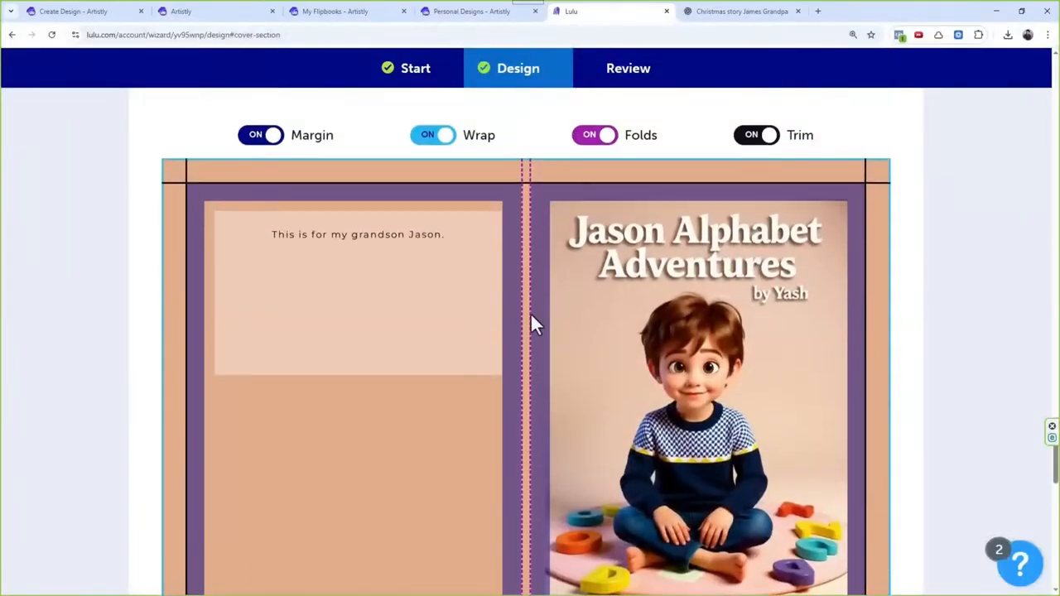
{"action": "left_click", "coordinate": [265, 139]}
{"action": "left_click", "coordinate": [263, 139]}
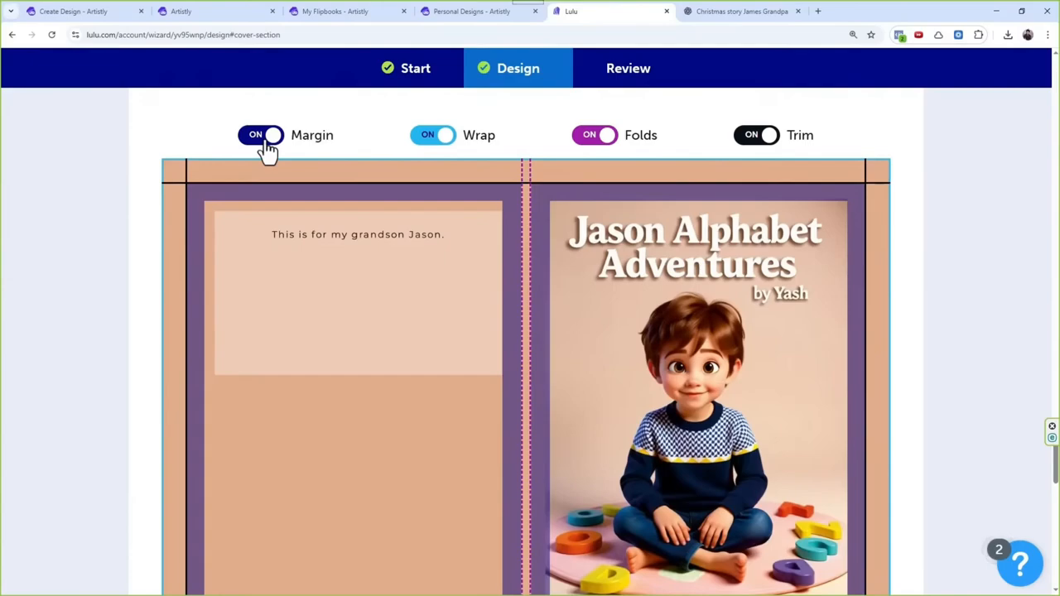
Step: Toggle the margin and trim overlays on the cover preview, ending with margin on and trim off
{"action": "left_click", "coordinate": [265, 141]}
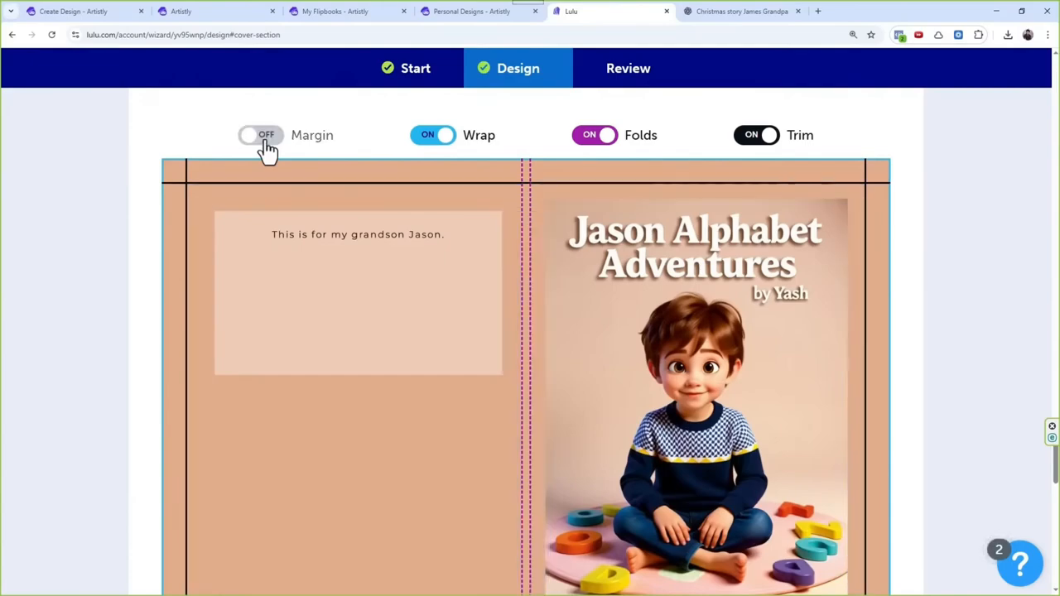
{"action": "left_click", "coordinate": [758, 141]}
{"action": "left_click", "coordinate": [763, 147]}
{"action": "left_click", "coordinate": [762, 151]}
{"action": "left_click", "coordinate": [259, 148]}
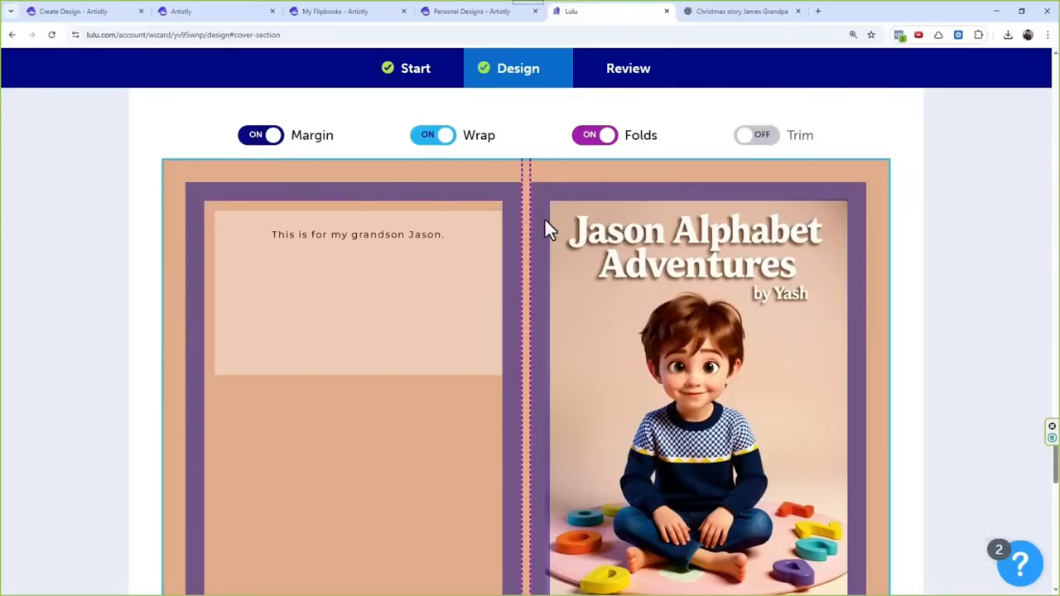
Step: Switch the cover preview's wrap and folds overlays off and on, and turn the trim overlay back on
{"action": "left_click", "coordinate": [452, 140]}
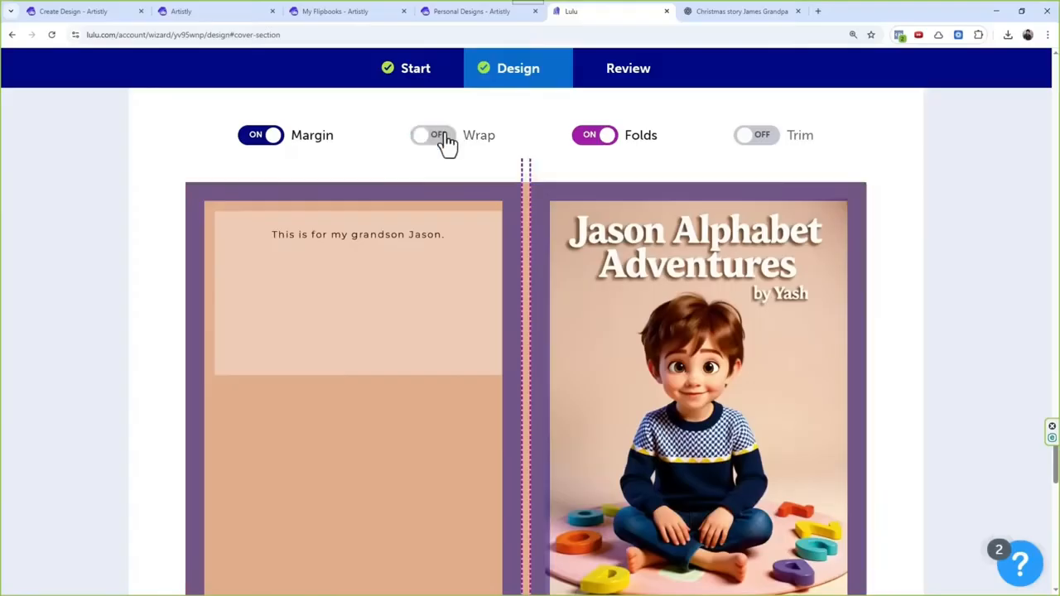
{"action": "left_click", "coordinate": [448, 142]}
{"action": "left_click", "coordinate": [443, 141]}
{"action": "left_click", "coordinate": [445, 141]}
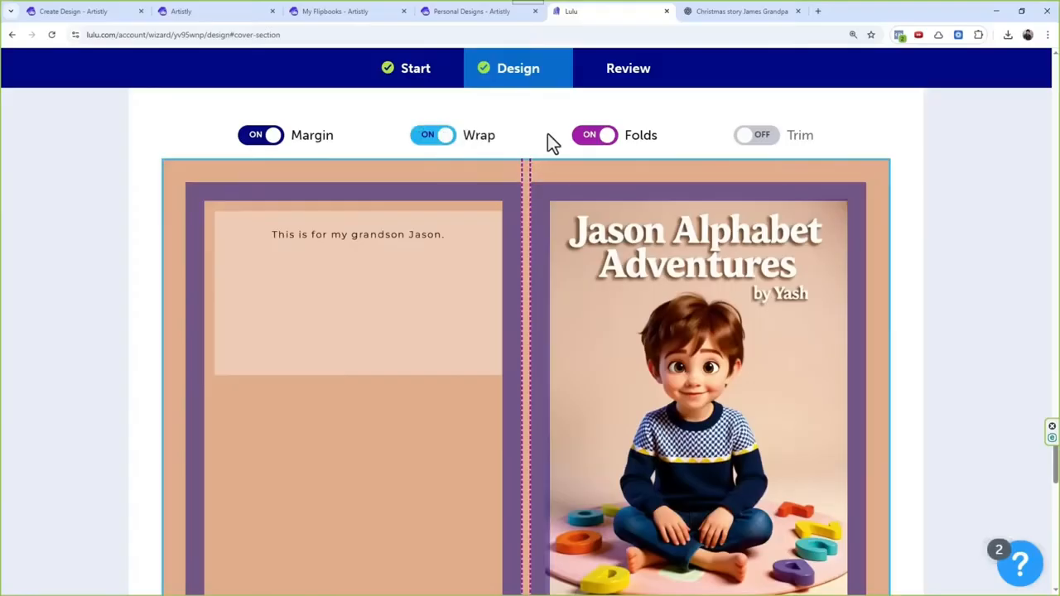
{"action": "left_click", "coordinate": [595, 137]}
{"action": "left_click", "coordinate": [595, 137]}
{"action": "left_click", "coordinate": [595, 137]}
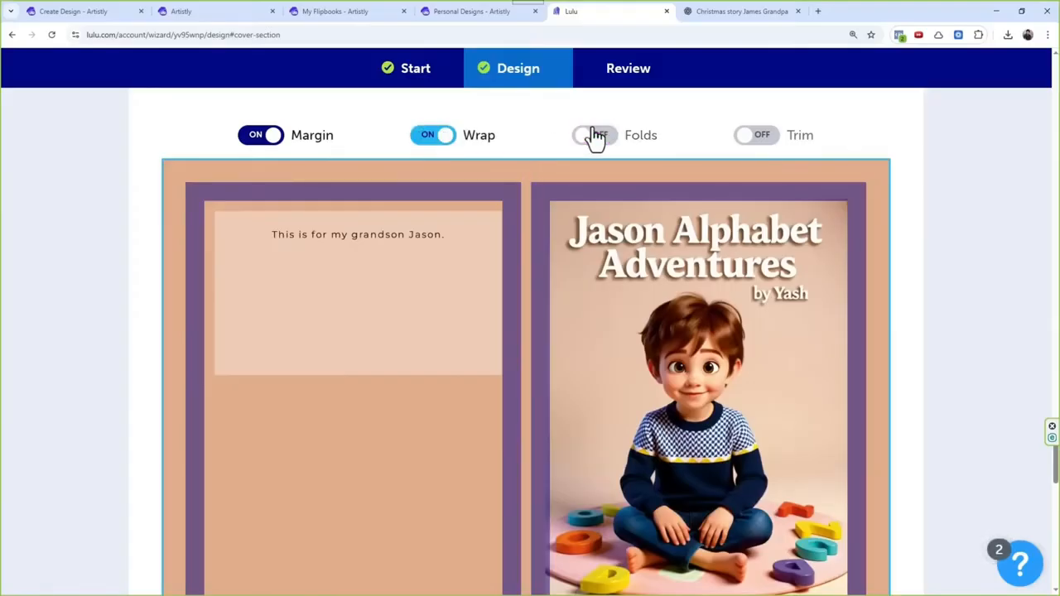
{"action": "left_click", "coordinate": [596, 137]}
{"action": "left_click", "coordinate": [752, 140]}
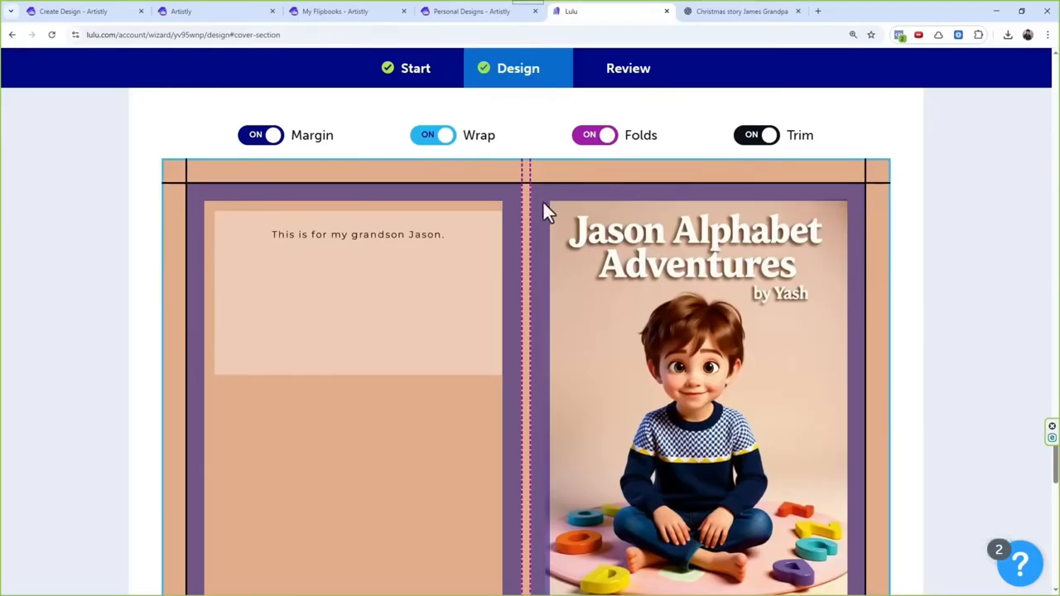
Step: Inspect the cover artwork without the margin overlay, and restore the overlay
{"action": "left_click", "coordinate": [262, 140]}
{"action": "left_click", "coordinate": [261, 141]}
{"action": "left_click", "coordinate": [262, 140]}
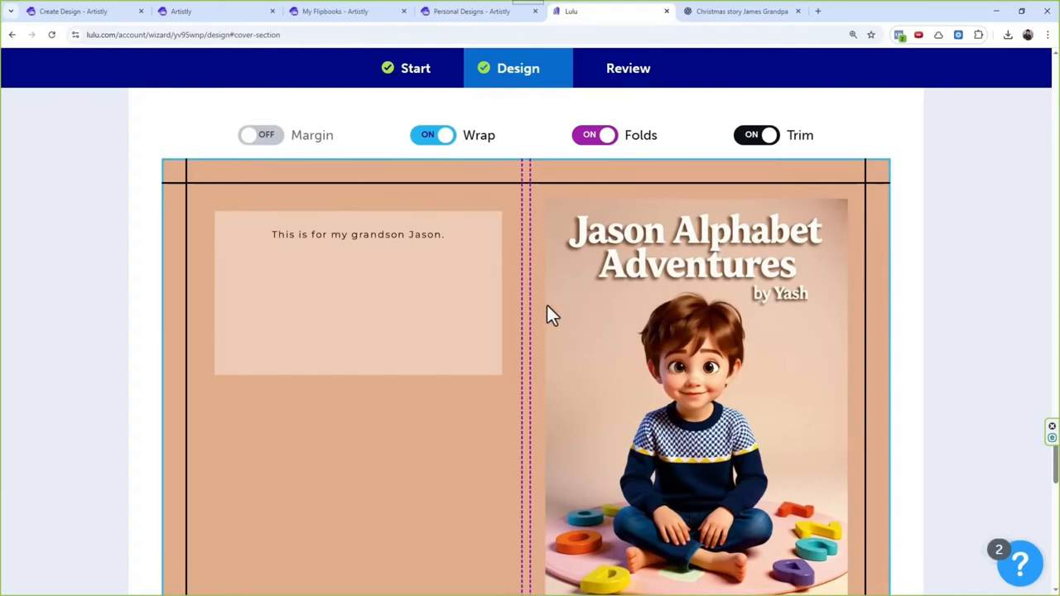
{"action": "left_click", "coordinate": [256, 137]}
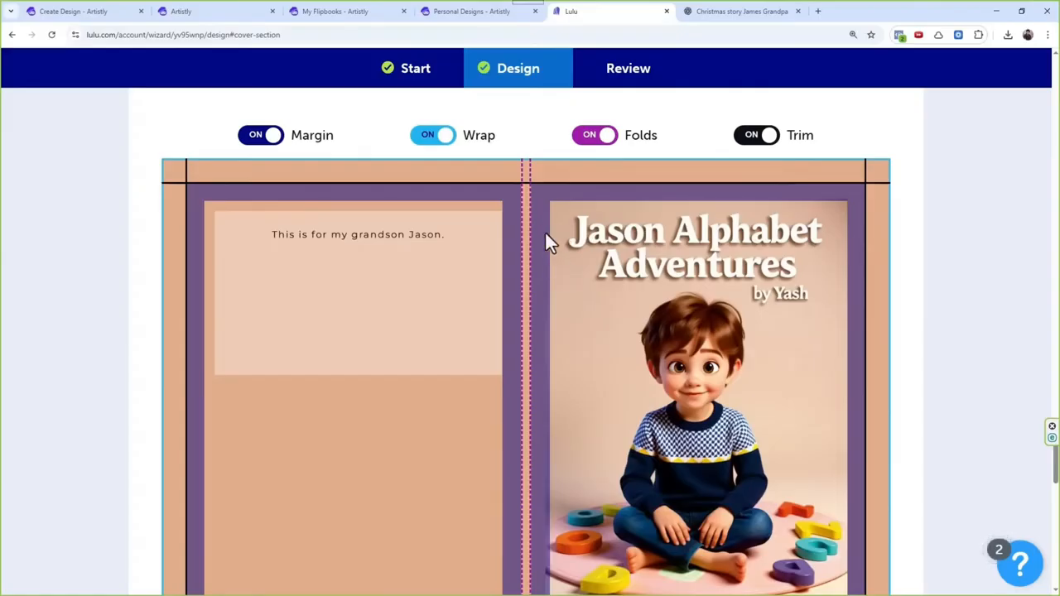
Step: Advance the book preview from the cover to pages 2 - 3 and examine the alligator and bear spread
{"action": "scroll", "coordinate": [630, 311], "scroll_direction": "down", "scroll_amount": 5}
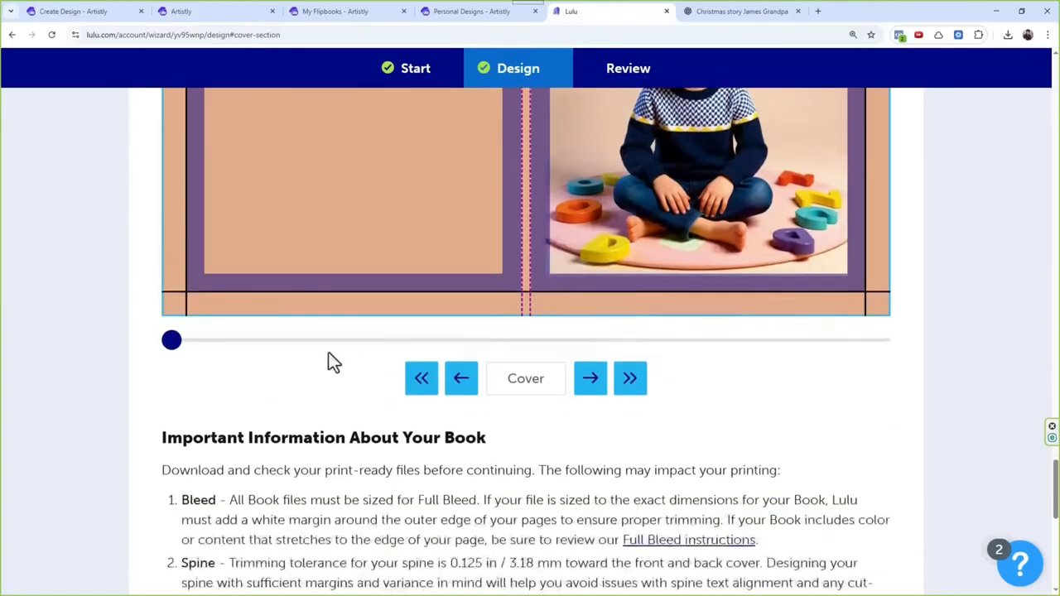
{"action": "left_click_drag", "start_coordinate": [171, 341], "coordinate": [205, 343]}
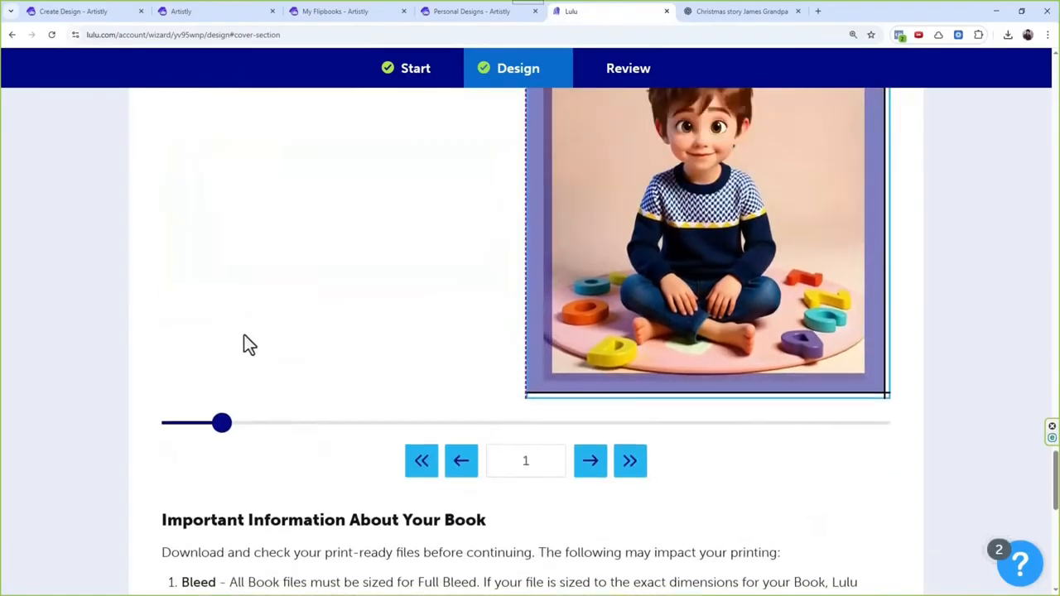
{"action": "left_click_drag", "start_coordinate": [220, 437], "coordinate": [291, 440]}
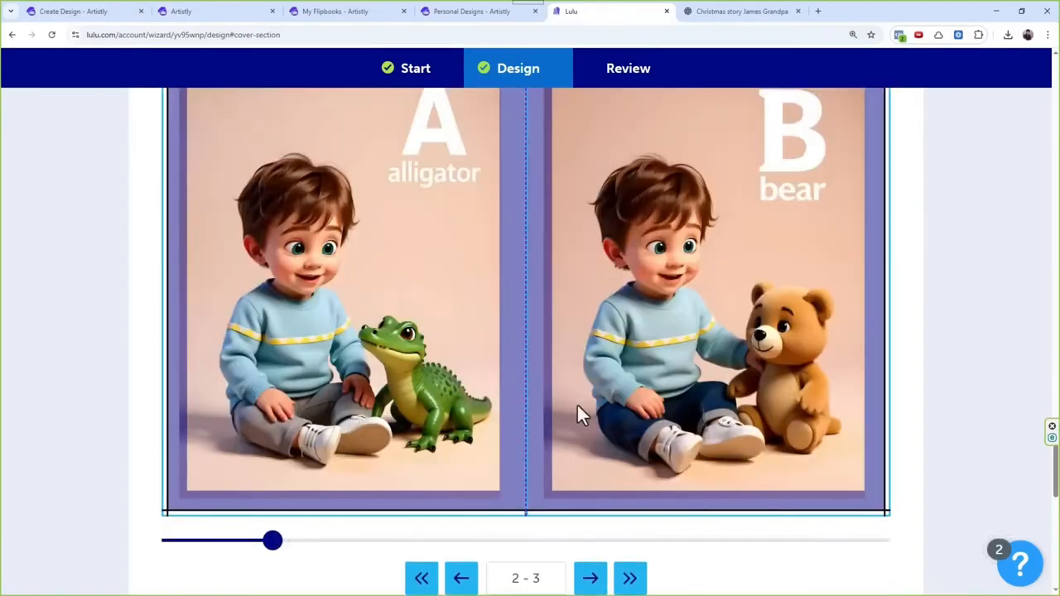
{"action": "scroll", "coordinate": [623, 373], "scroll_direction": "down", "scroll_amount": 2}
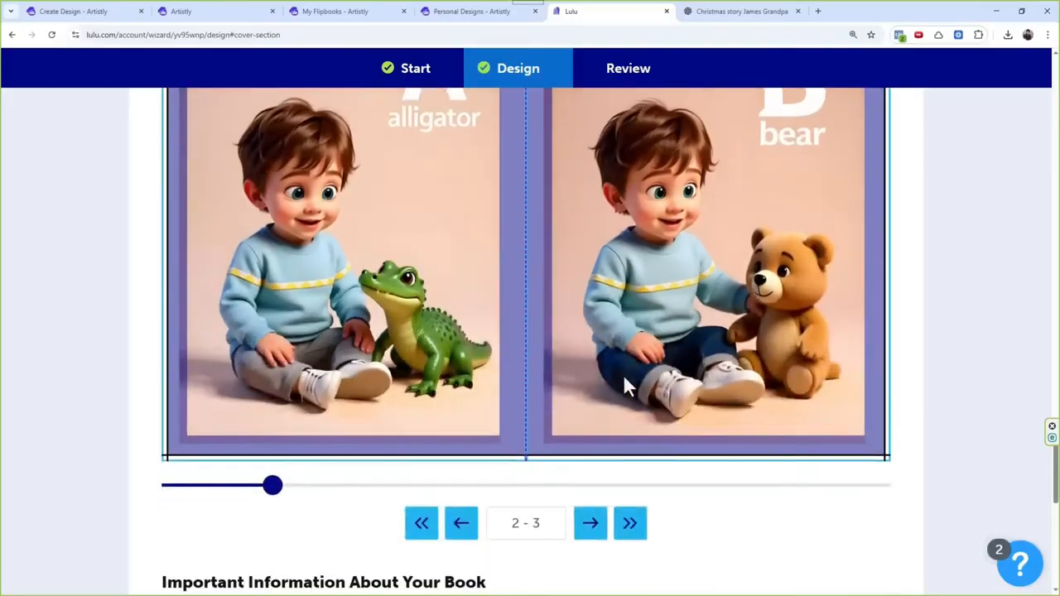
{"action": "scroll", "coordinate": [623, 371], "scroll_direction": "up", "scroll_amount": 1}
{"action": "scroll", "coordinate": [623, 371], "scroll_direction": "up", "scroll_amount": 1}
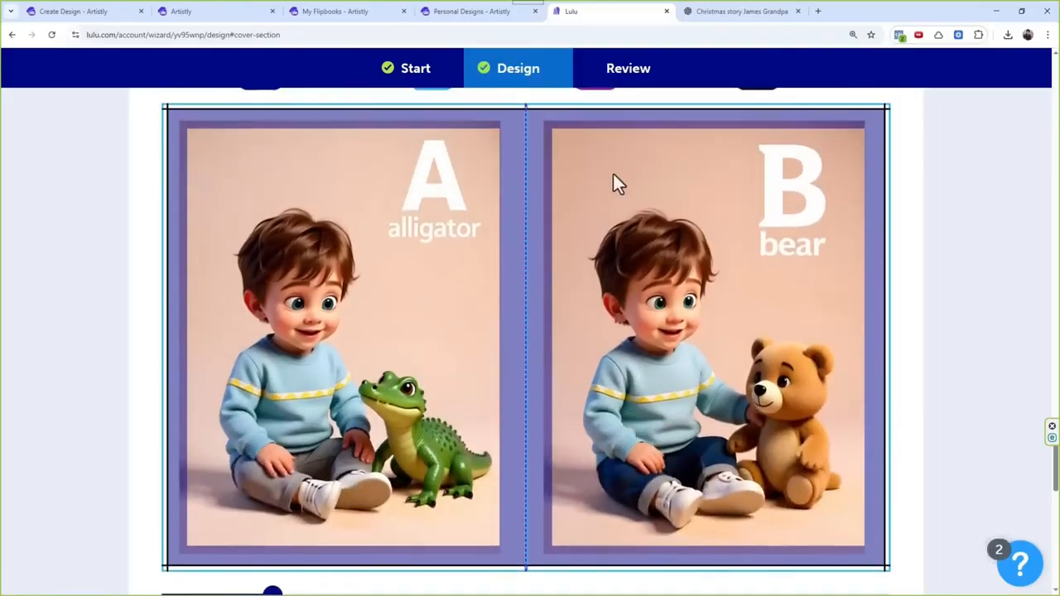
Step: Check the alligator and bear spread against the bleed and margin overlays by toggling each one
{"action": "scroll", "coordinate": [583, 158], "scroll_direction": "up", "scroll_amount": 2}
{"action": "left_click", "coordinate": [430, 196]}
{"action": "left_click", "coordinate": [436, 196]}
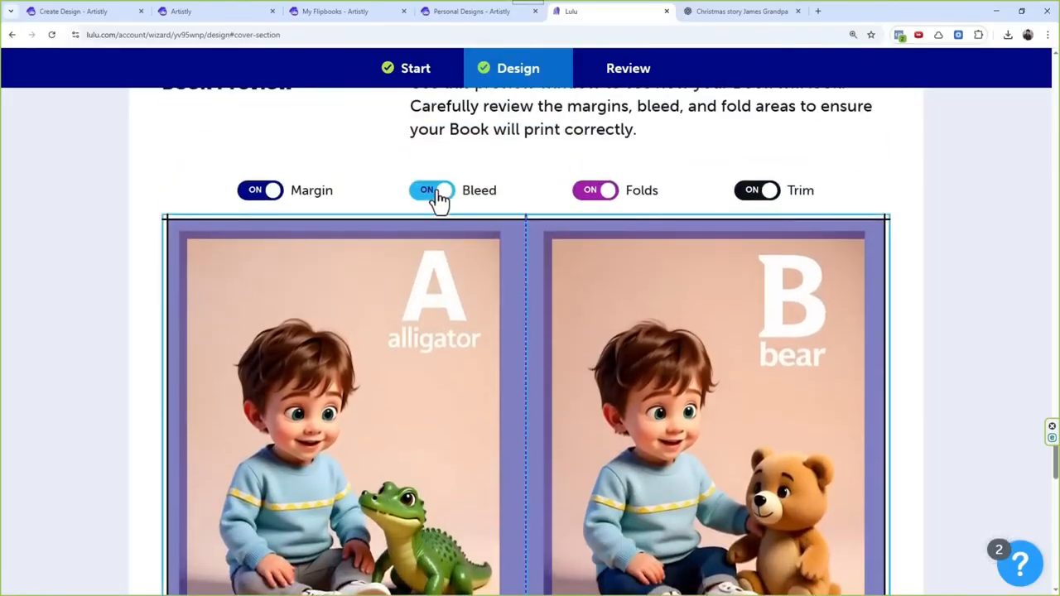
{"action": "left_click", "coordinate": [434, 194]}
{"action": "left_click", "coordinate": [433, 194]}
{"action": "left_click", "coordinate": [254, 199]}
{"action": "left_click", "coordinate": [253, 200]}
Step: Continue to the book review, and confirm and publish the hardcover book
{"action": "scroll", "coordinate": [354, 271], "scroll_direction": "down", "scroll_amount": 8}
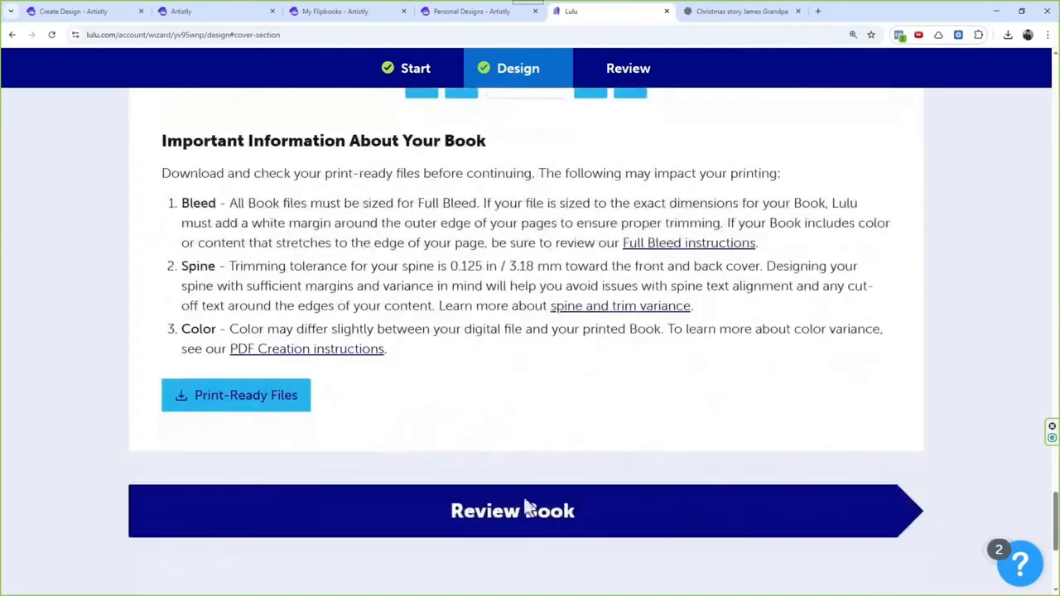
{"action": "left_click", "coordinate": [627, 546]}
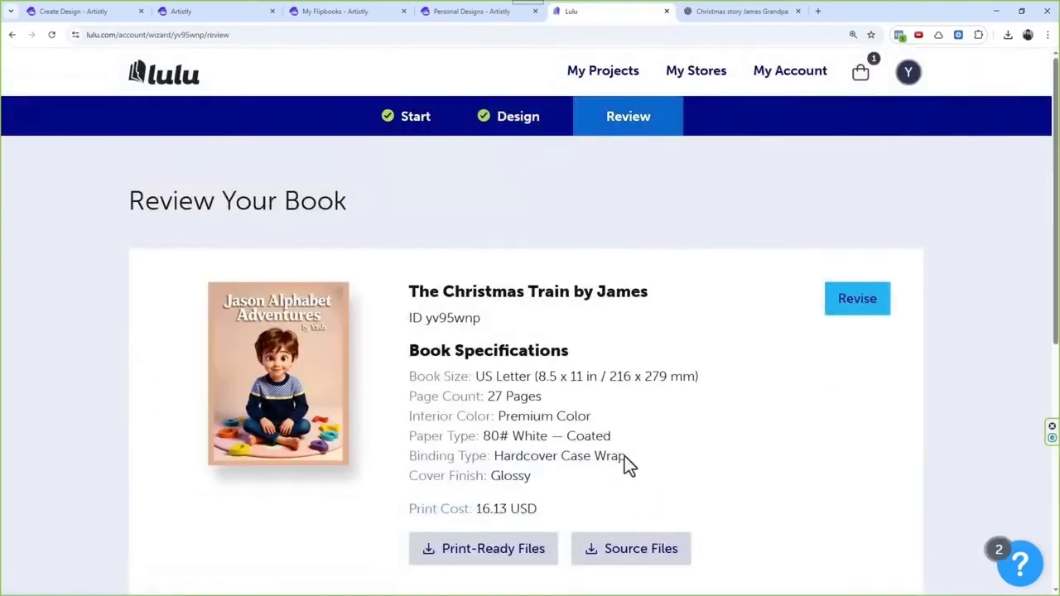
{"action": "scroll", "coordinate": [625, 457], "scroll_direction": "down", "scroll_amount": 5}
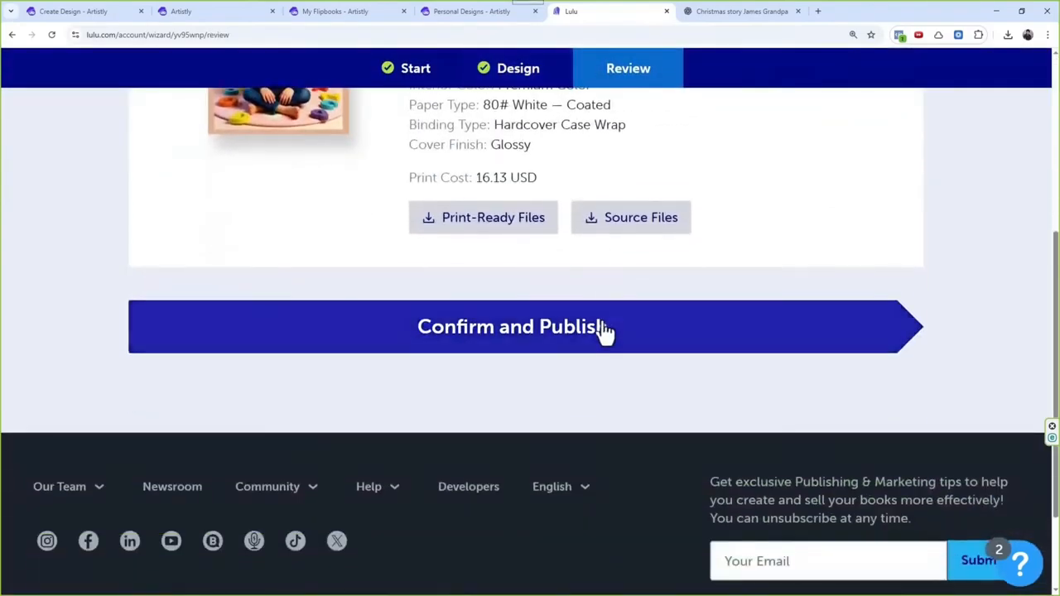
{"action": "left_click", "coordinate": [601, 328]}
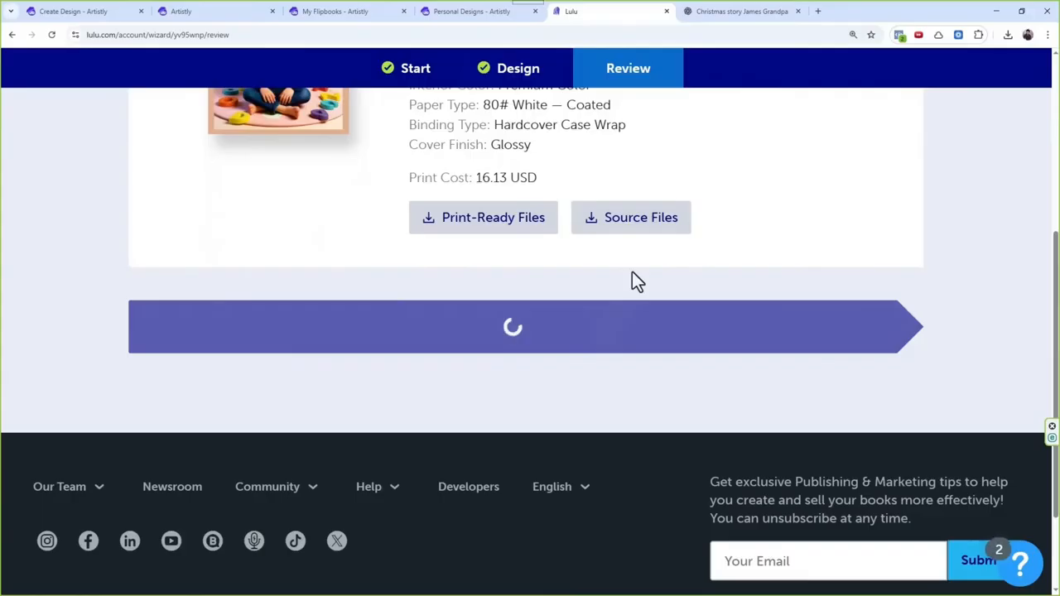
Step: Examine the print cost in the published book's specifications
{"action": "double_click", "coordinate": [482, 178]}
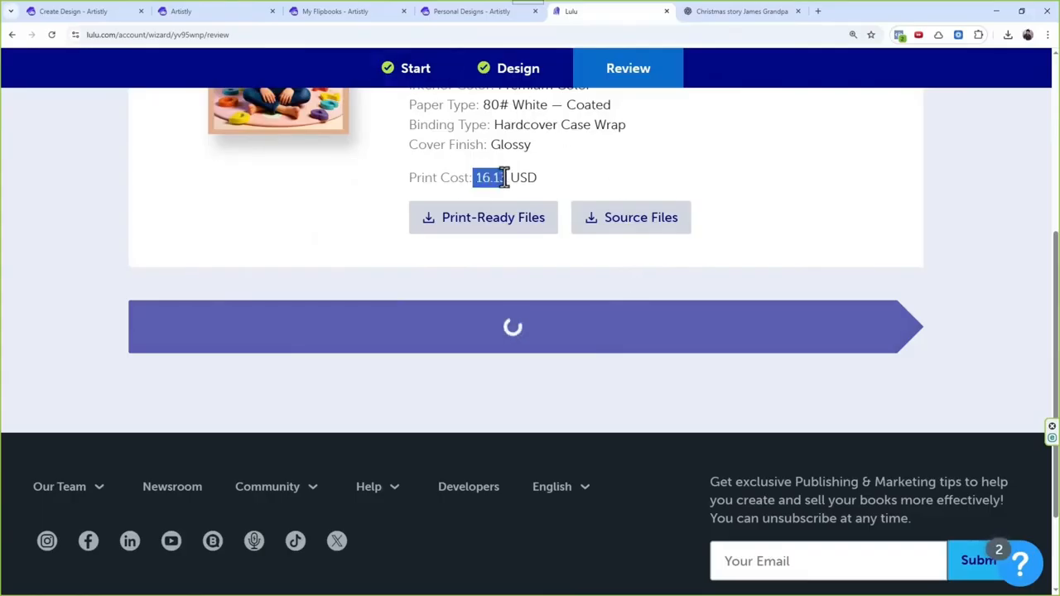
{"action": "scroll", "coordinate": [634, 285], "scroll_direction": "up", "scroll_amount": 1}
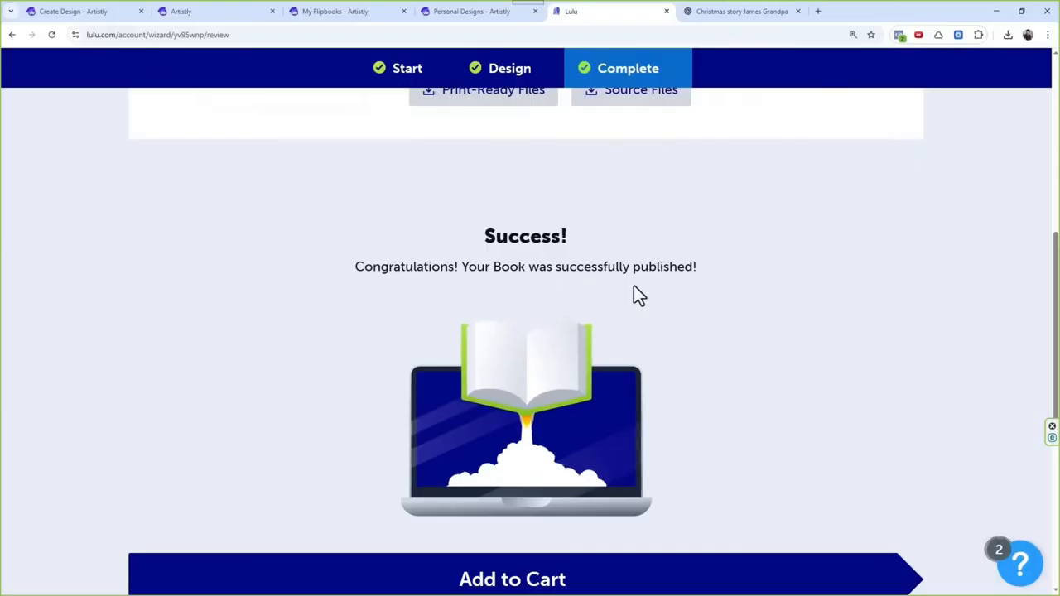
{"action": "scroll", "coordinate": [634, 295], "scroll_direction": "up", "scroll_amount": 3}
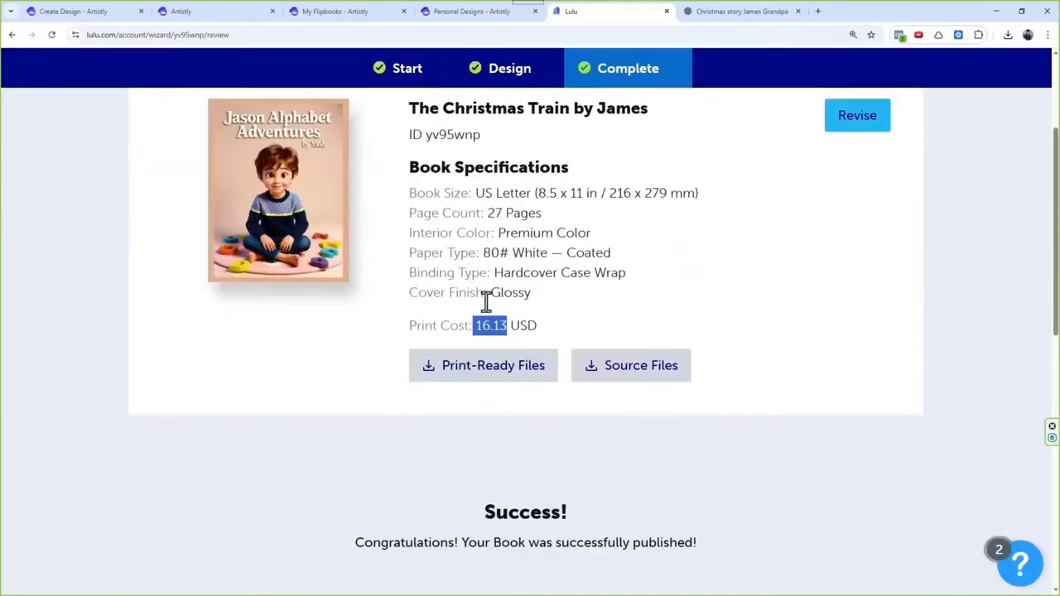
{"action": "left_click_drag", "start_coordinate": [477, 326], "coordinate": [502, 326]}
Step: Add the published book to the cart and remove the Noah's Arc paperback from it
{"action": "scroll", "coordinate": [496, 350], "scroll_direction": "down", "scroll_amount": 5}
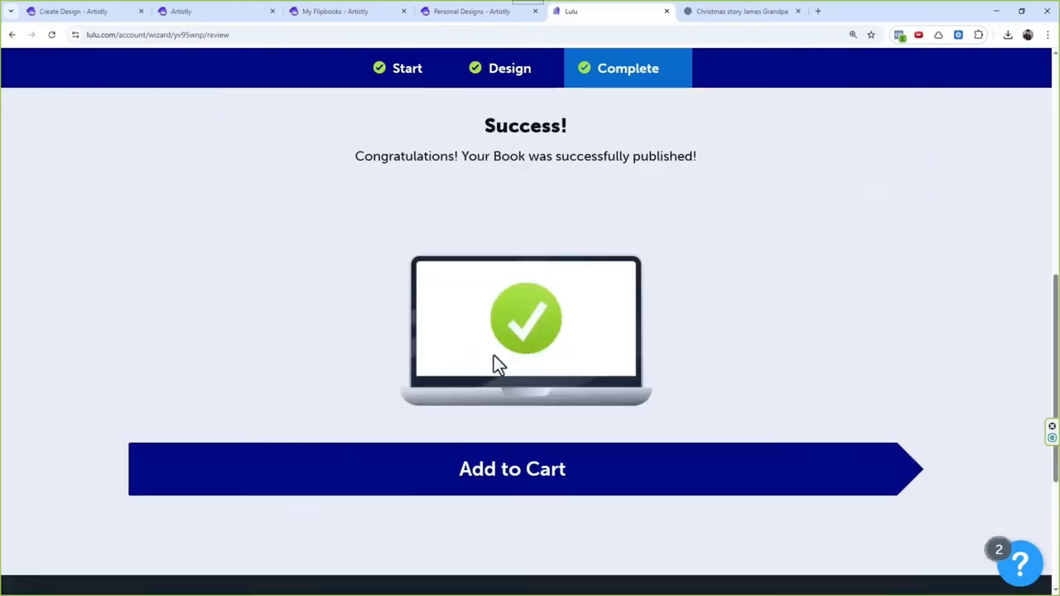
{"action": "left_click", "coordinate": [569, 421]}
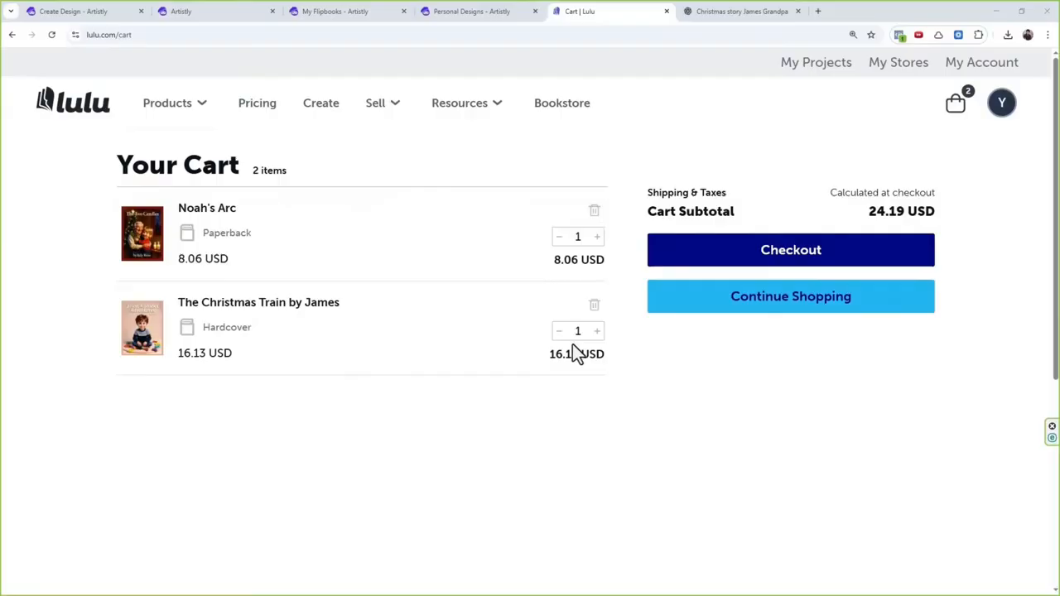
{"action": "left_click", "coordinate": [596, 213]}
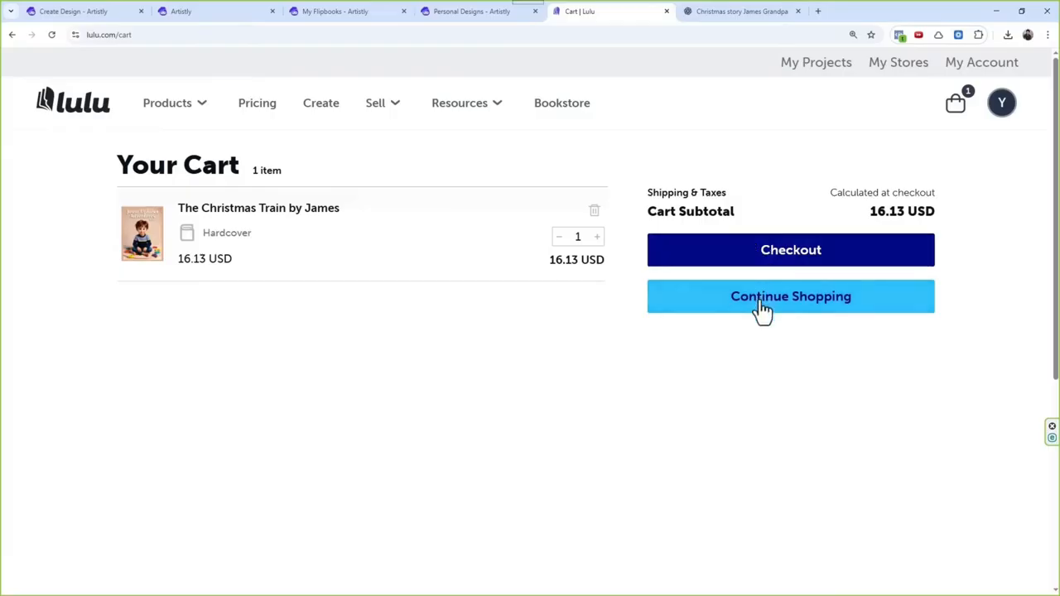
Step: Proceed to checkout with the hardcover and review the shipping address form and order total
{"action": "left_click", "coordinate": [779, 266]}
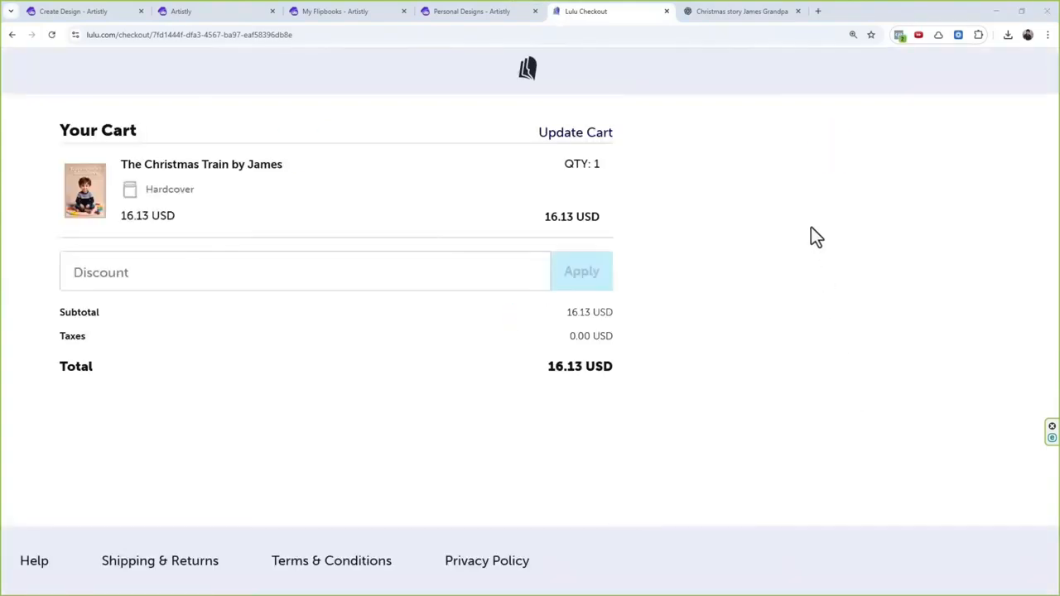
{"action": "scroll", "coordinate": [597, 258], "scroll_direction": "down", "scroll_amount": 4}
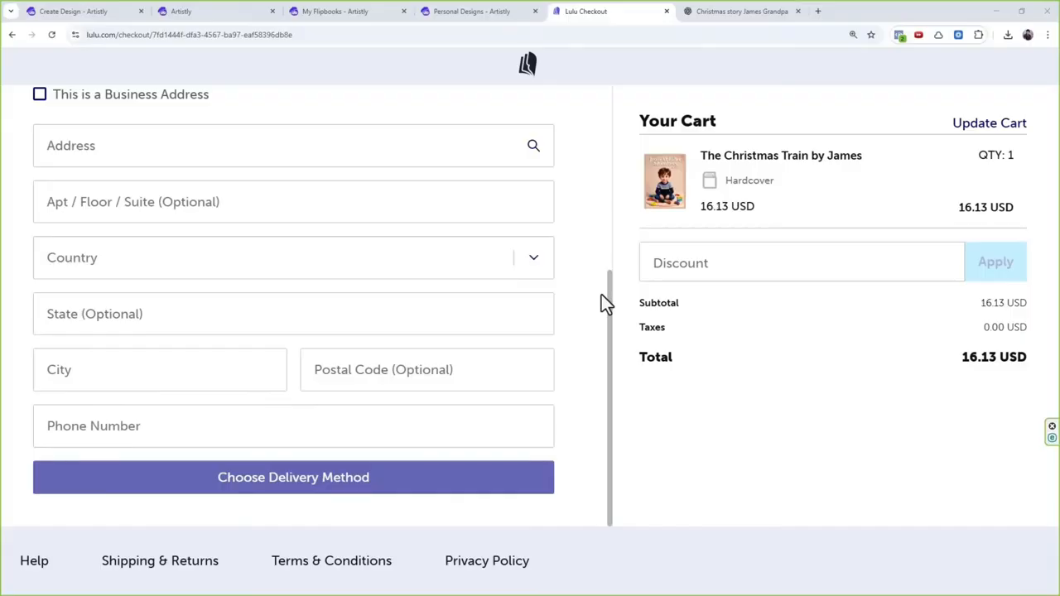
{"action": "left_click_drag", "start_coordinate": [928, 360], "coordinate": [1047, 365]}
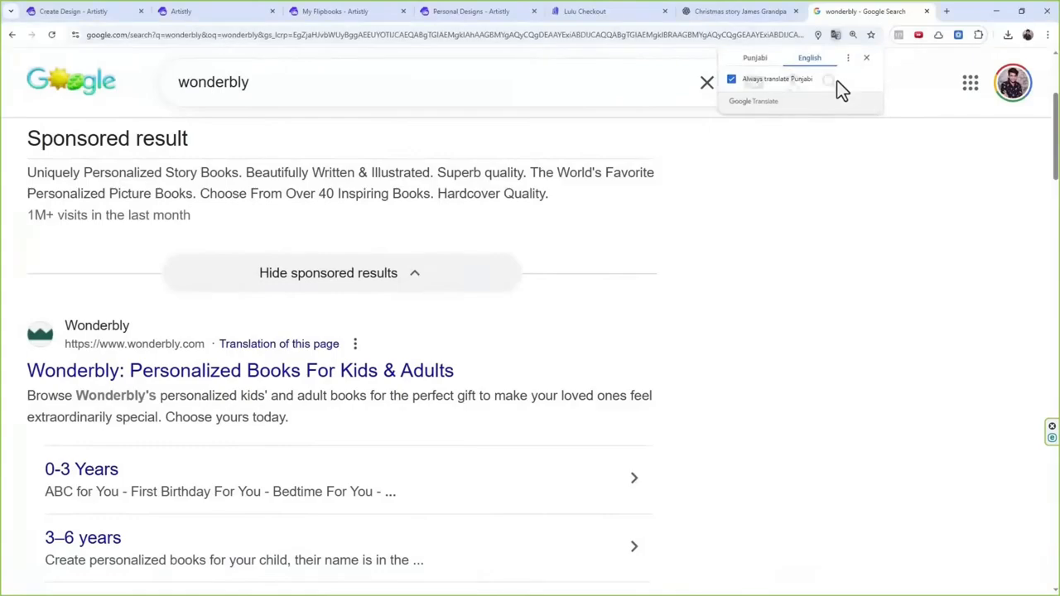
Step: Open the Wonderbly site from the search results, dismiss the country prompt, and browse its personalized books
{"action": "left_click", "coordinate": [322, 370]}
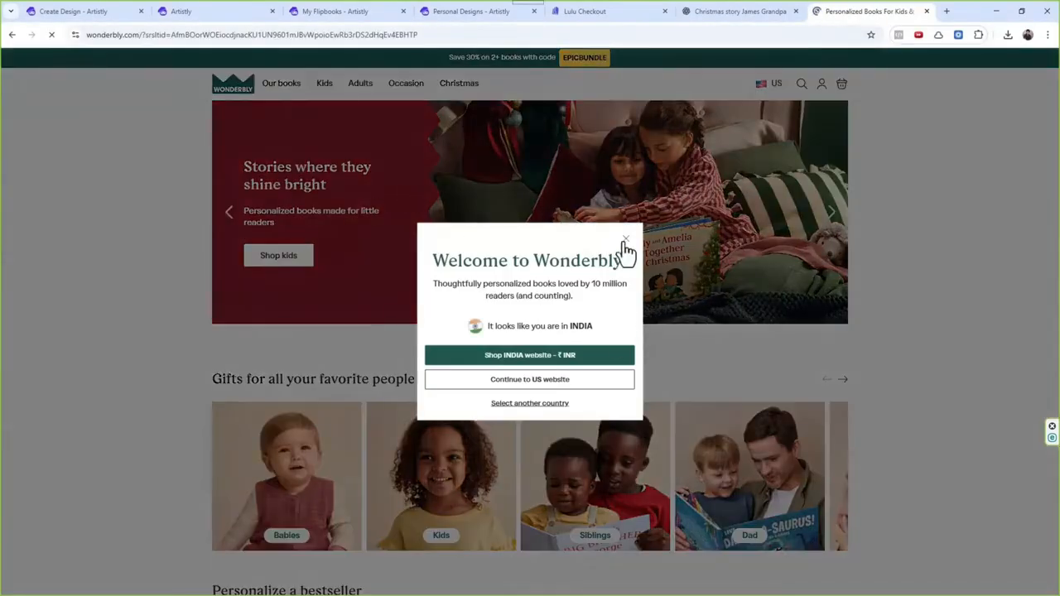
{"action": "left_click", "coordinate": [626, 240]}
{"action": "scroll", "coordinate": [485, 324], "scroll_direction": "down", "scroll_amount": 4}
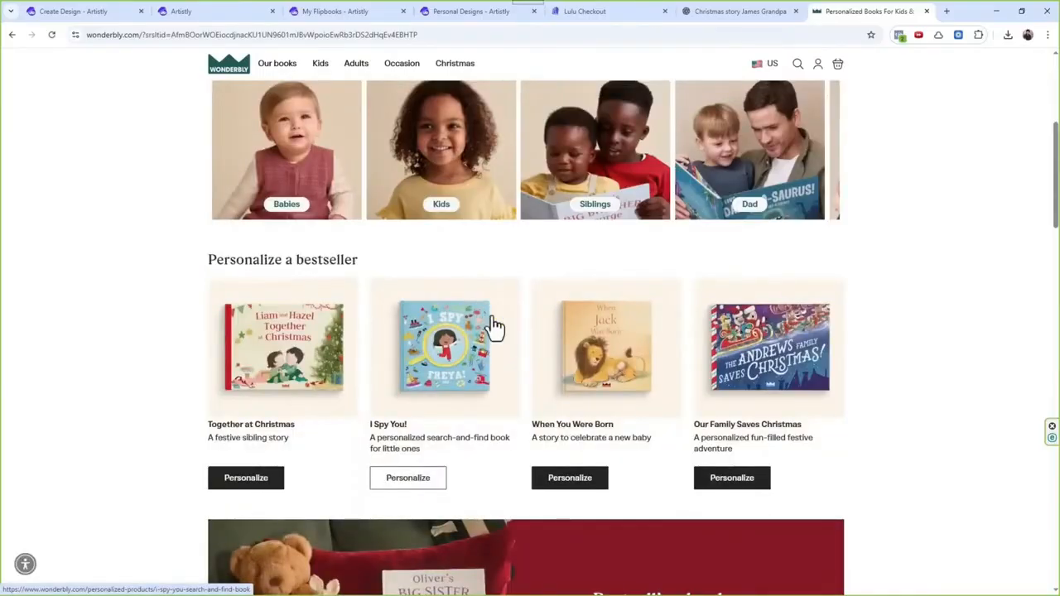
{"action": "scroll", "coordinate": [494, 325], "scroll_direction": "down", "scroll_amount": 8}
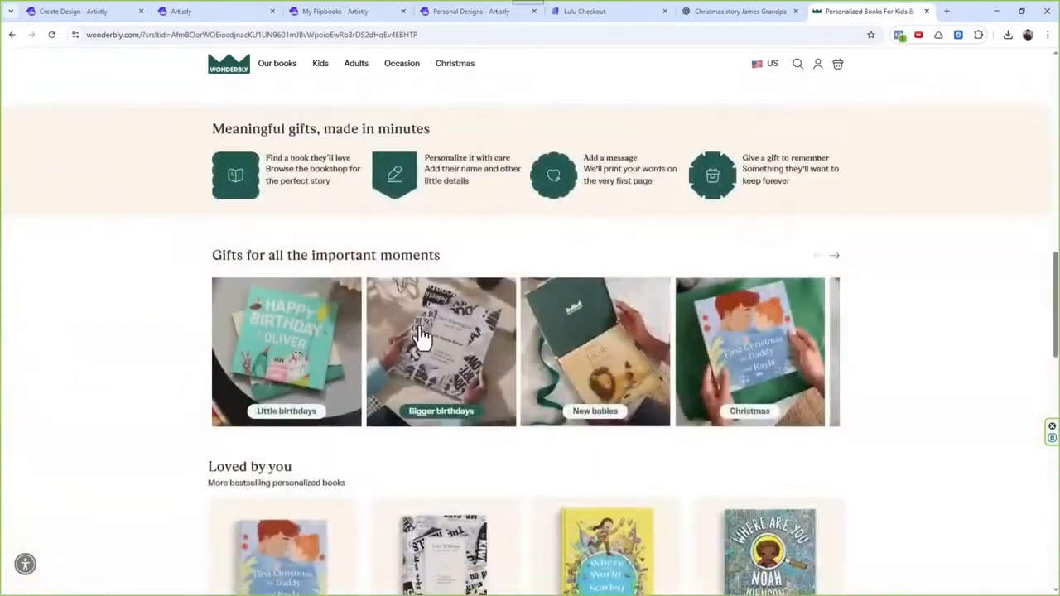
{"action": "scroll", "coordinate": [422, 339], "scroll_direction": "down", "scroll_amount": 1}
{"action": "scroll", "coordinate": [564, 365], "scroll_direction": "down", "scroll_amount": 3}
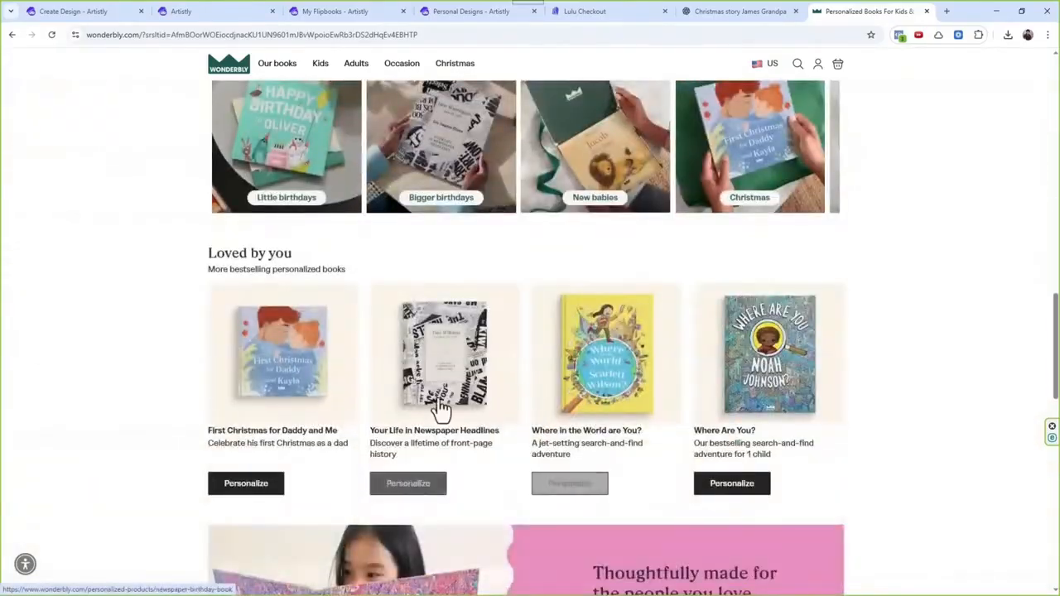
{"action": "scroll", "coordinate": [440, 406], "scroll_direction": "up", "scroll_amount": 5}
{"action": "scroll", "coordinate": [443, 402], "scroll_direction": "up", "scroll_amount": 4}
Step: Open Wonderbly's bestsellers and examine the readership claim and the prices of the personalized books
{"action": "mouse_move", "coordinate": [285, 73]}
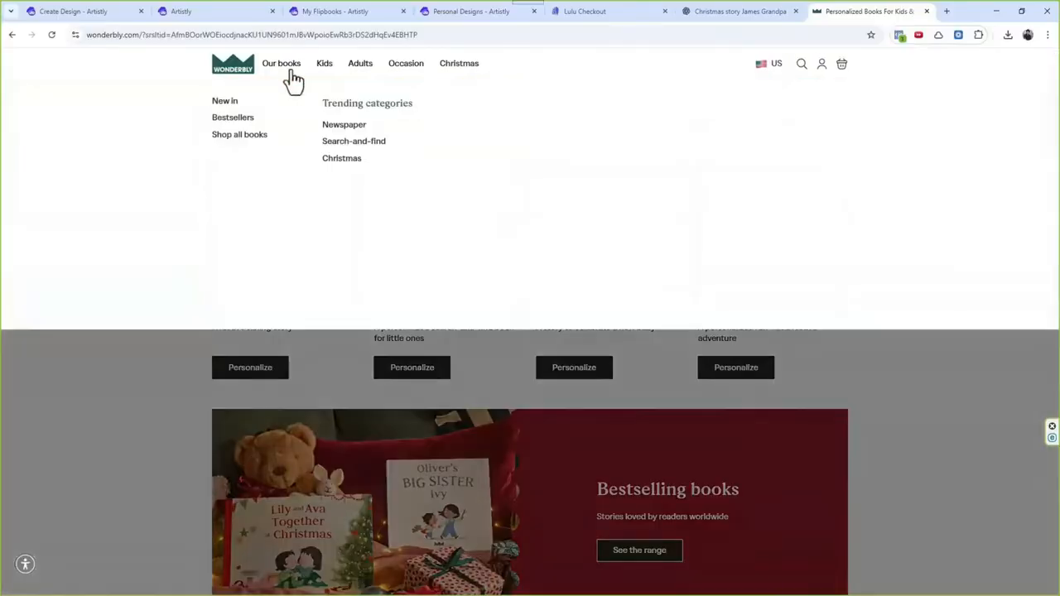
{"action": "left_click", "coordinate": [240, 119]}
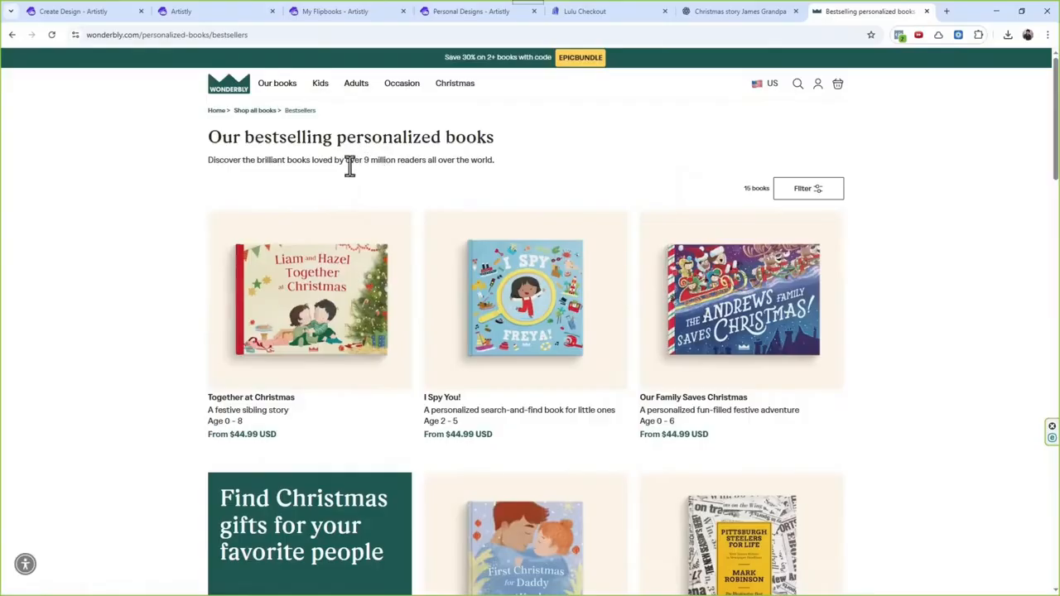
{"action": "left_click_drag", "start_coordinate": [350, 162], "coordinate": [437, 162]}
{"action": "scroll", "coordinate": [524, 320], "scroll_direction": "down", "scroll_amount": 1}
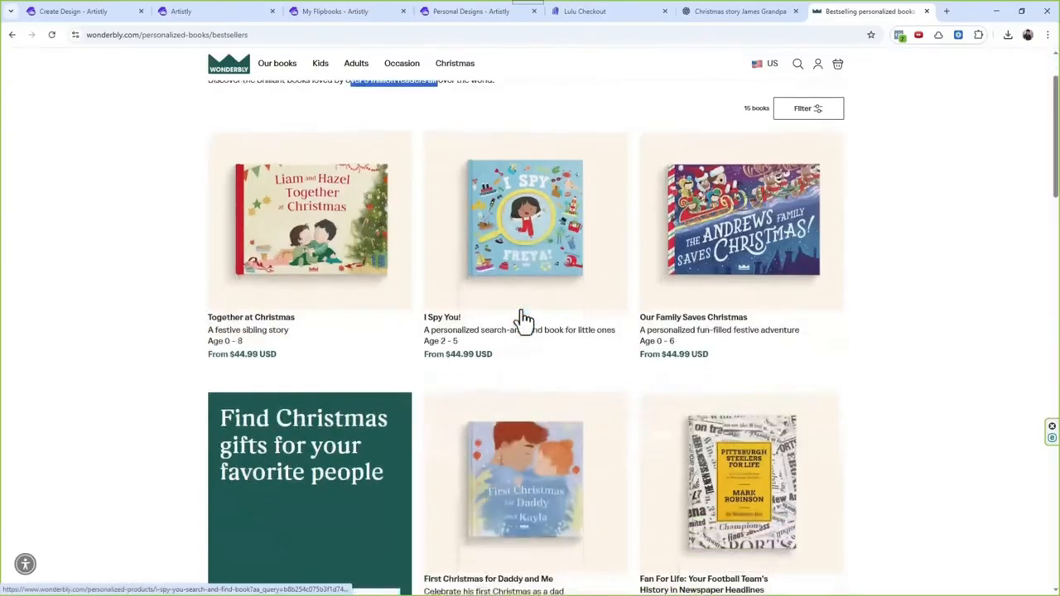
{"action": "scroll", "coordinate": [524, 320], "scroll_direction": "down", "scroll_amount": 1}
{"action": "scroll", "coordinate": [478, 384], "scroll_direction": "up", "scroll_amount": 2}
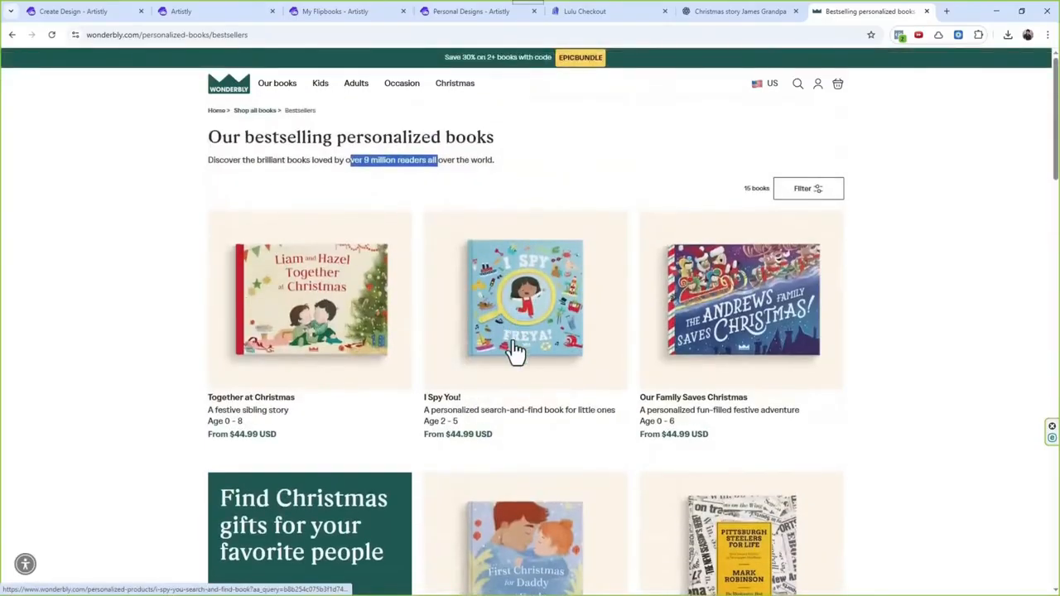
Step: Open the Together at Christmas book on Wonderbly and examine its page count and dispatch time
{"action": "left_click", "coordinate": [309, 352]}
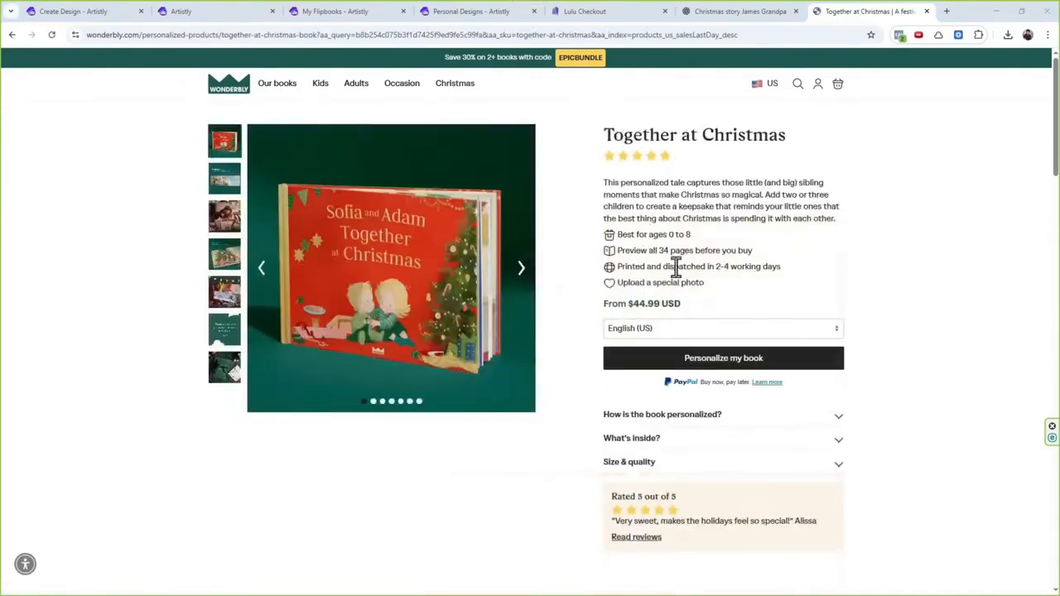
{"action": "mouse_move", "coordinate": [658, 255]}
{"action": "left_mouse_down"}
{"action": "mouse_move", "coordinate": [770, 253]}
{"action": "mouse_move", "coordinate": [648, 251]}
{"action": "left_mouse_up"}
{"action": "left_click", "coordinate": [767, 255]}
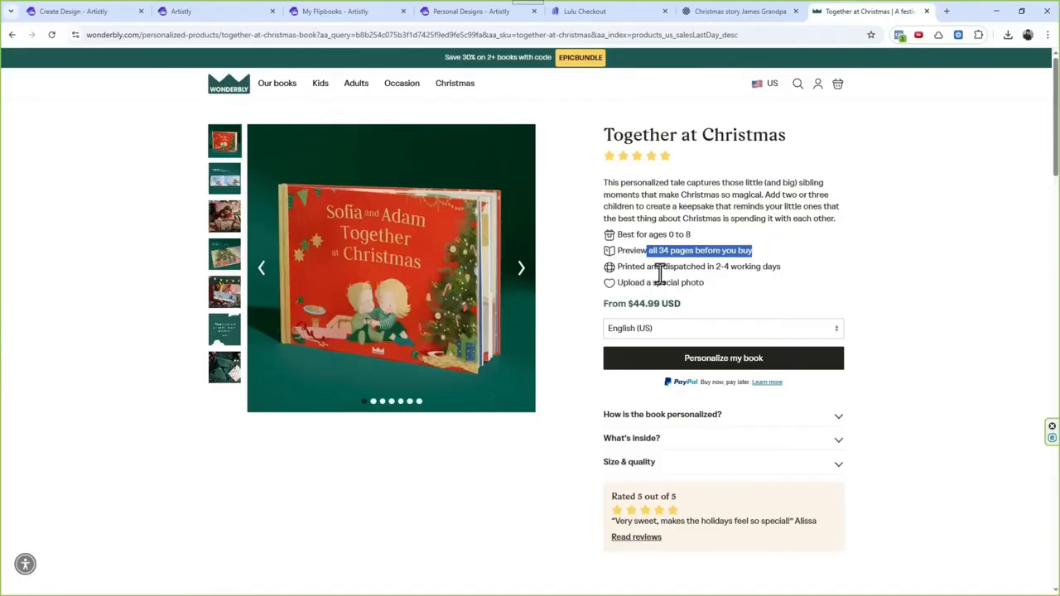
{"action": "mouse_move", "coordinate": [651, 267]}
{"action": "left_mouse_down"}
{"action": "mouse_move", "coordinate": [805, 275]}
{"action": "mouse_move", "coordinate": [623, 268]}
{"action": "mouse_move", "coordinate": [635, 267]}
{"action": "left_mouse_up"}
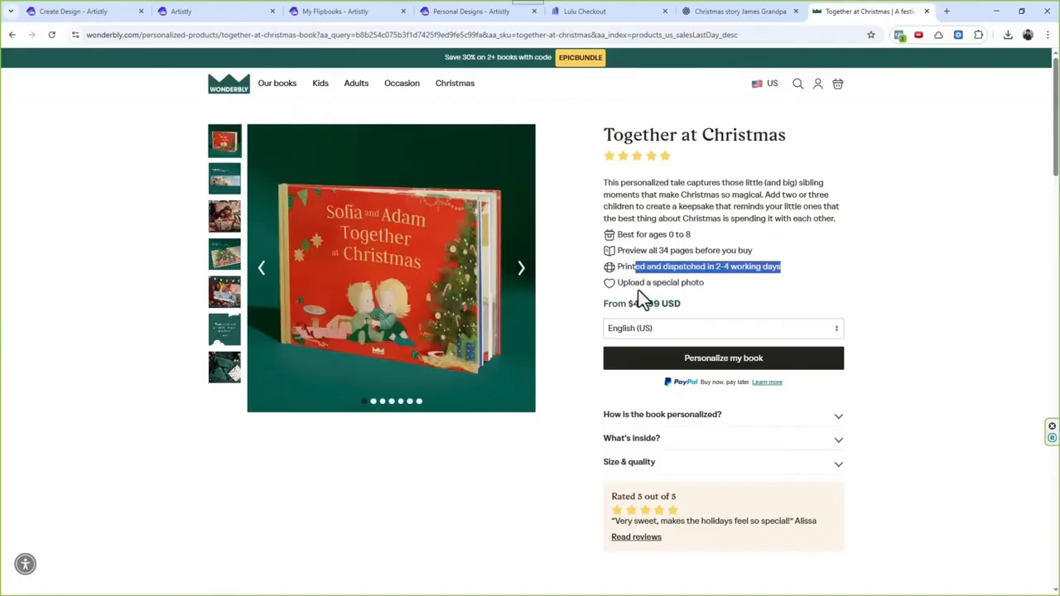
Step: Compare the Lulu checkout total with the Together at Christmas price on Wonderbly
{"action": "left_click", "coordinate": [601, 11]}
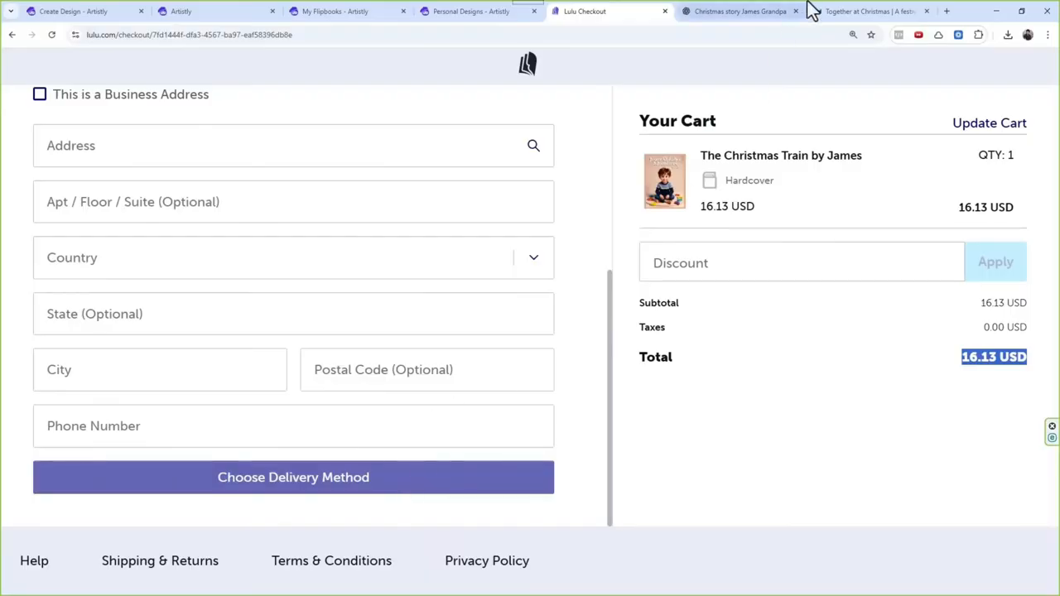
{"action": "left_click", "coordinate": [847, 11]}
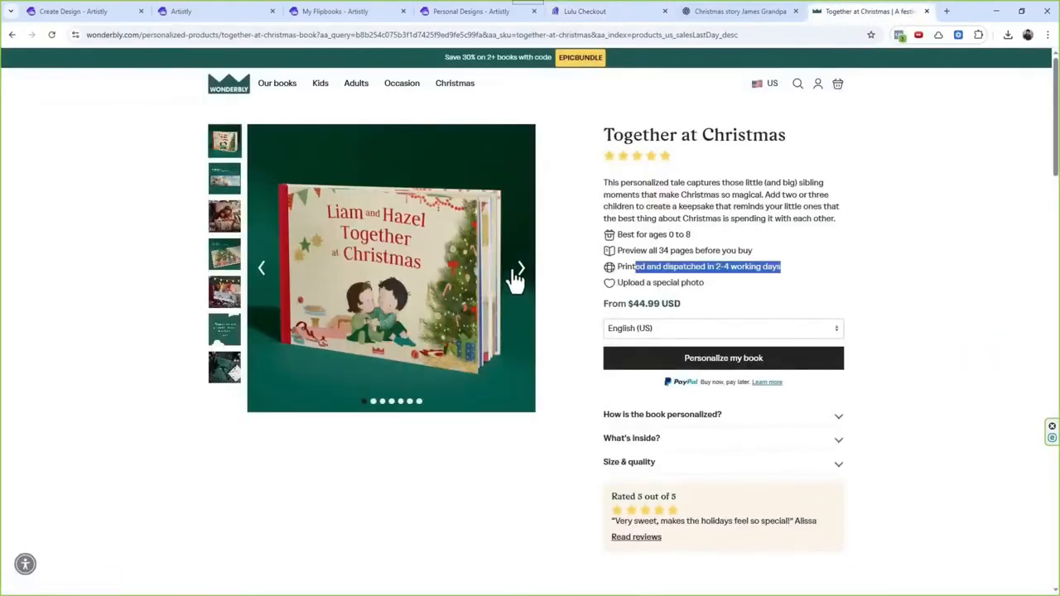
{"action": "left_click_drag", "start_coordinate": [636, 304], "coordinate": [705, 315]}
{"action": "left_click", "coordinate": [645, 304]}
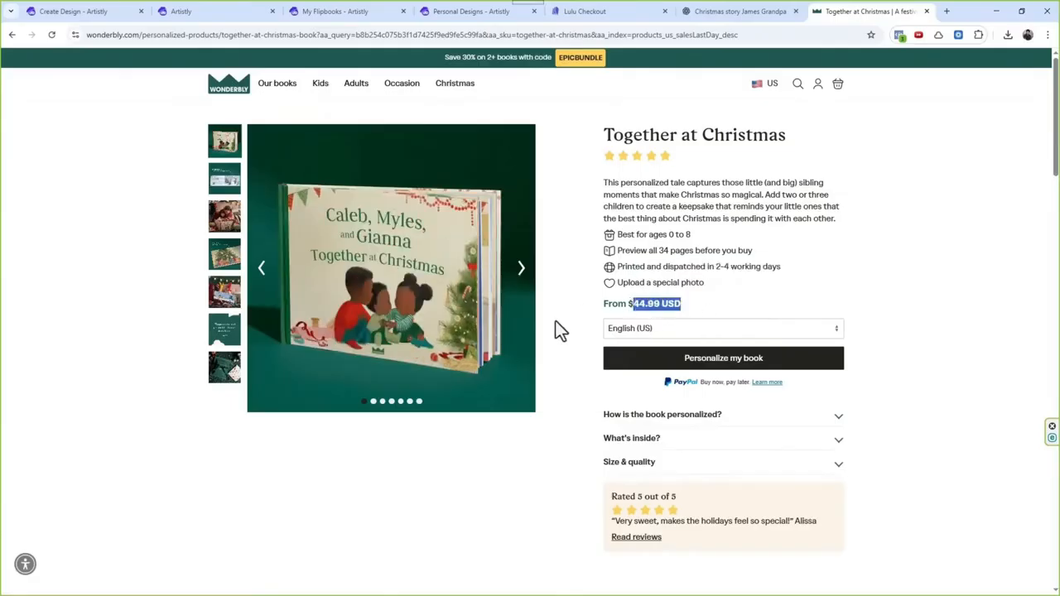
Step: Look through the Together at Christmas page and the book's sample photos and illustrations
{"action": "scroll", "coordinate": [555, 329], "scroll_direction": "down", "scroll_amount": 8}
{"action": "scroll", "coordinate": [559, 333], "scroll_direction": "up", "scroll_amount": 15}
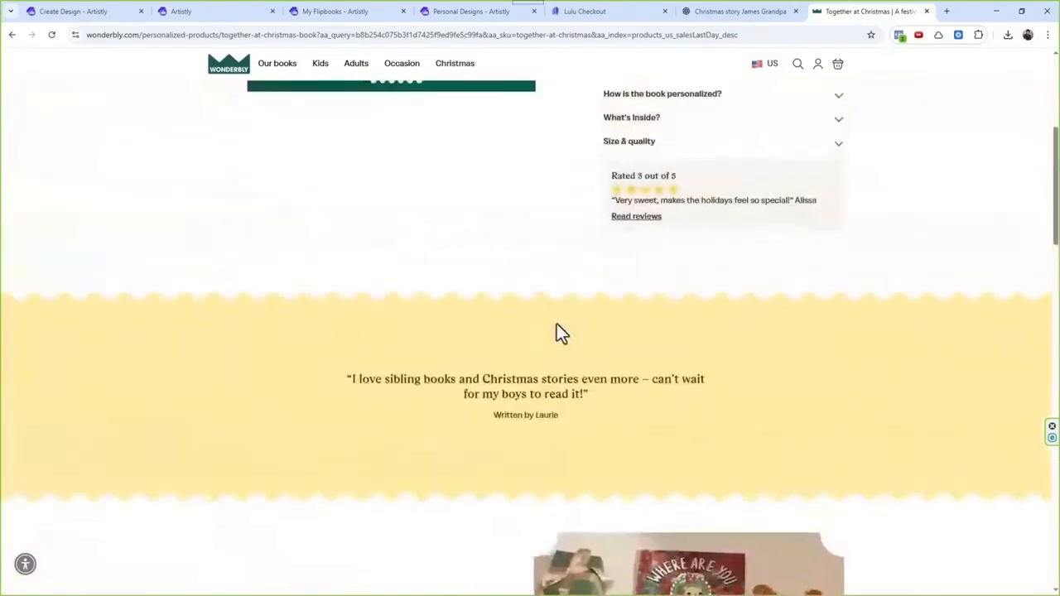
{"action": "left_click", "coordinate": [229, 300]}
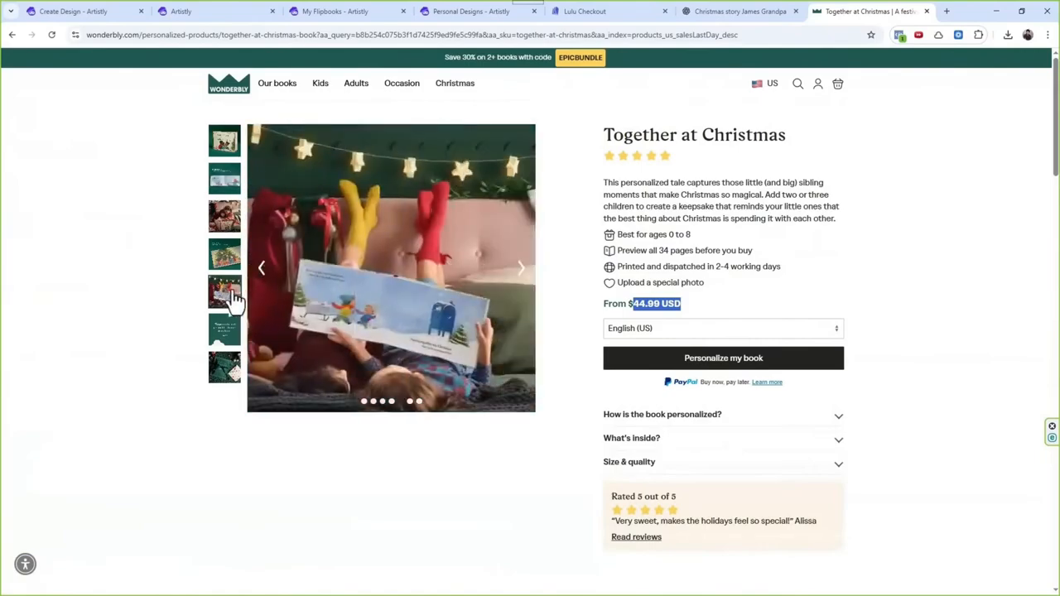
{"action": "left_click", "coordinate": [234, 270]}
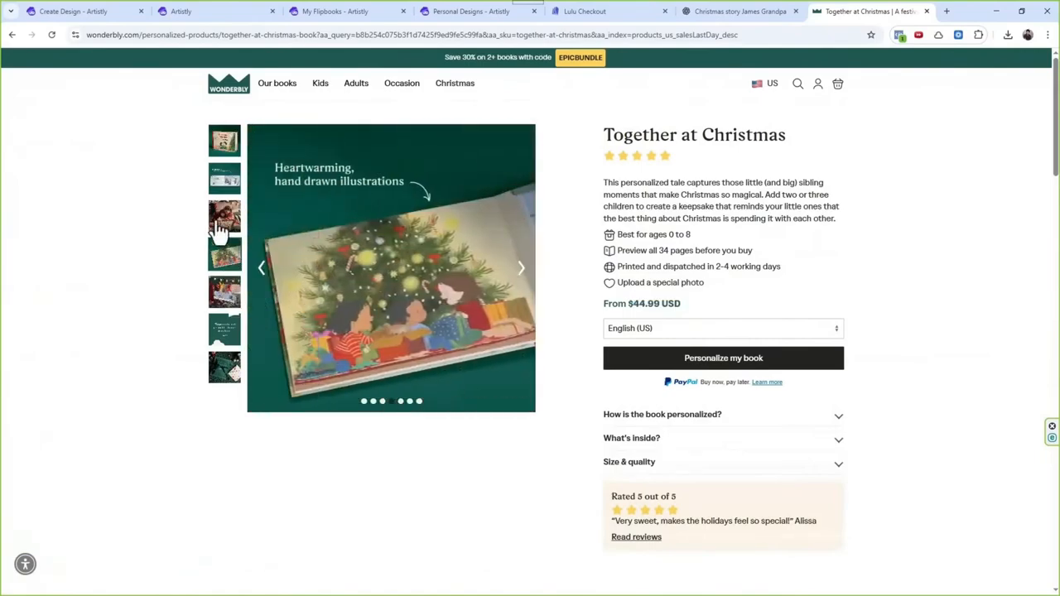
{"action": "left_click", "coordinate": [220, 230]}
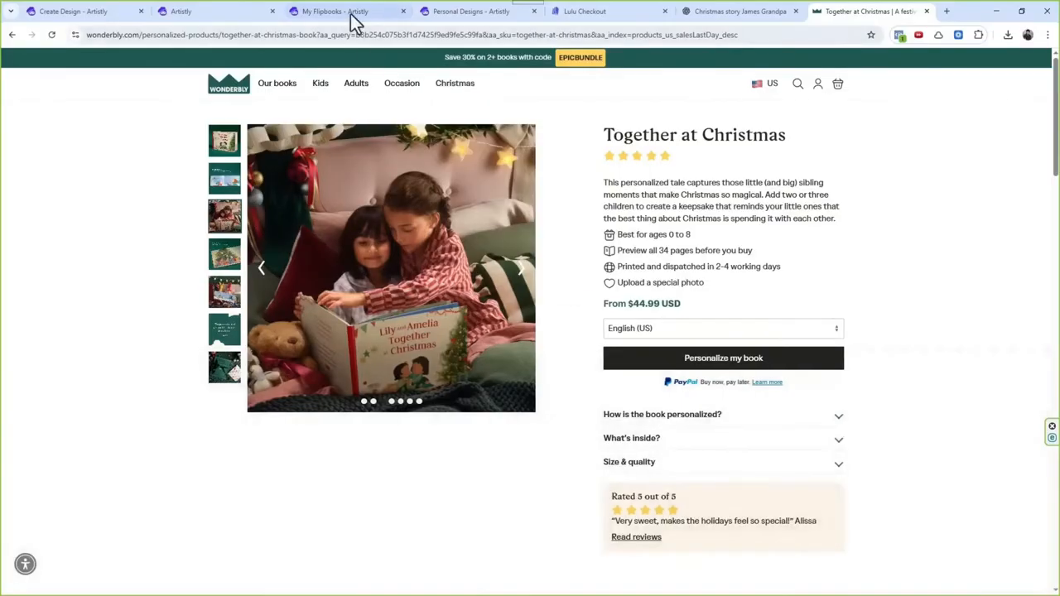
Step: Switch to Artistly and look over the flipbook library and the Christmas character sheet design
{"action": "left_click", "coordinate": [351, 13]}
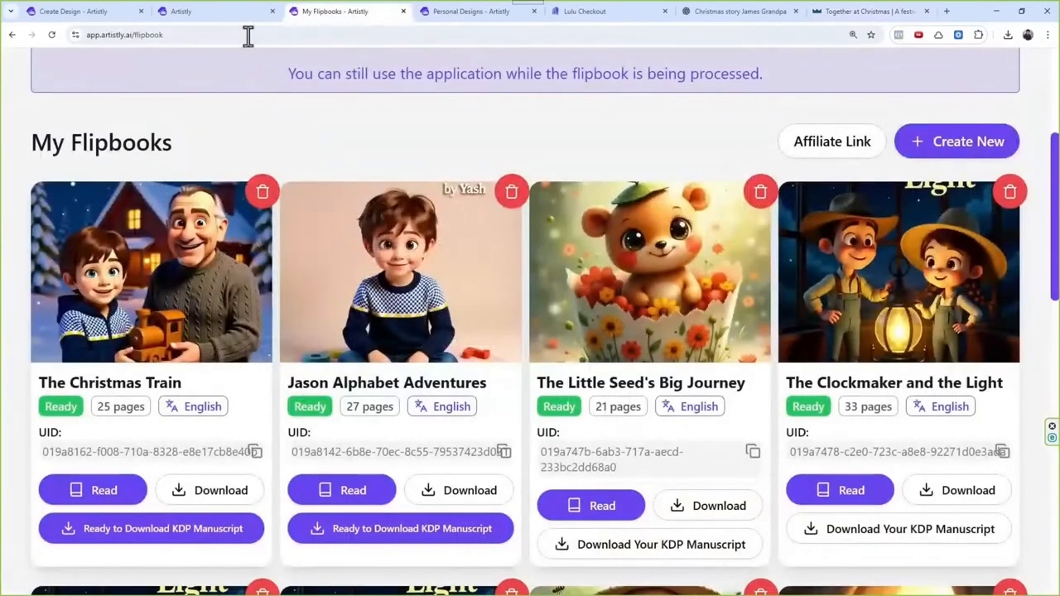
{"action": "scroll", "coordinate": [333, 423], "scroll_direction": "up", "scroll_amount": 2}
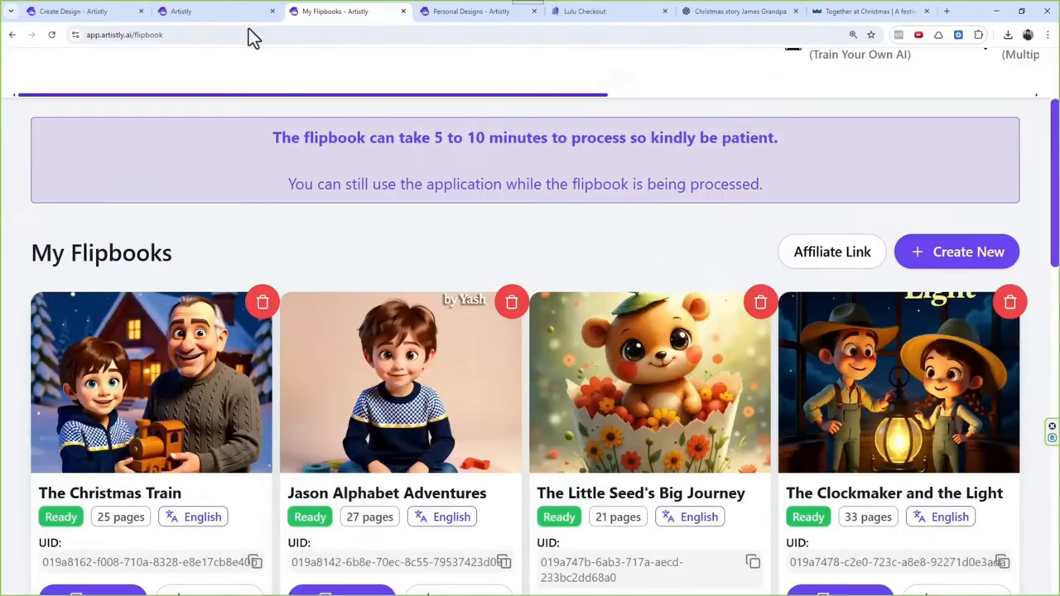
{"action": "left_click", "coordinate": [208, 19]}
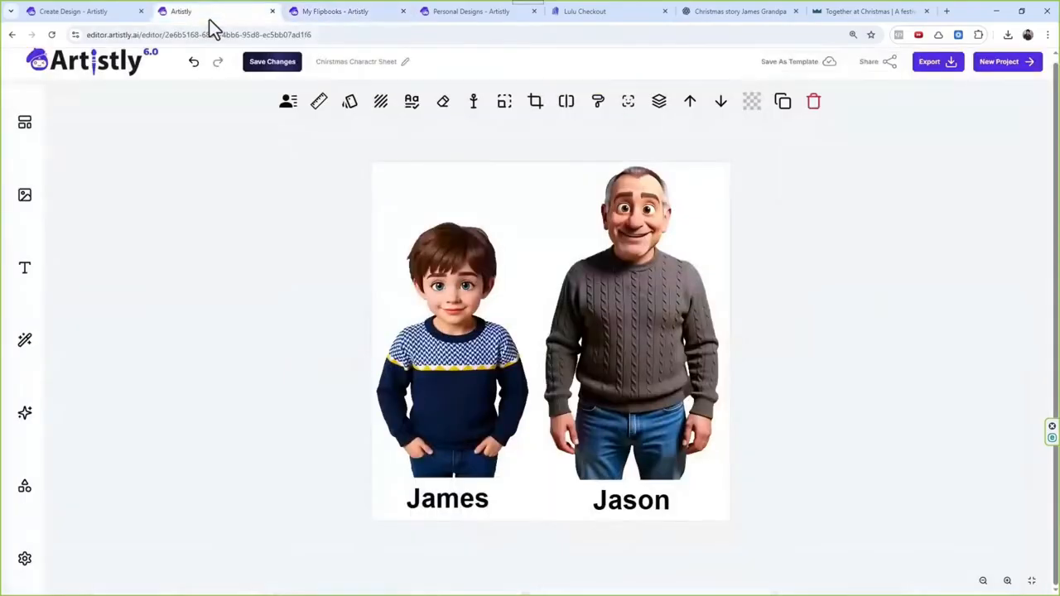
{"action": "left_click", "coordinate": [100, 20]}
Step: Switch to Lulu, leave the checkout and open the account's projects overview
{"action": "left_click", "coordinate": [621, 15]}
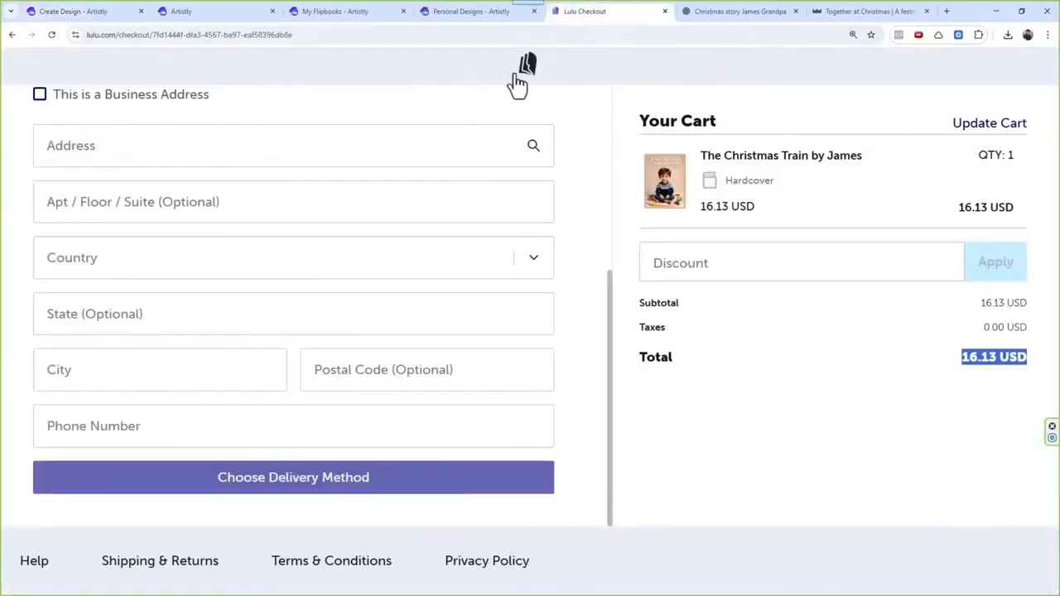
{"action": "left_click", "coordinate": [522, 83]}
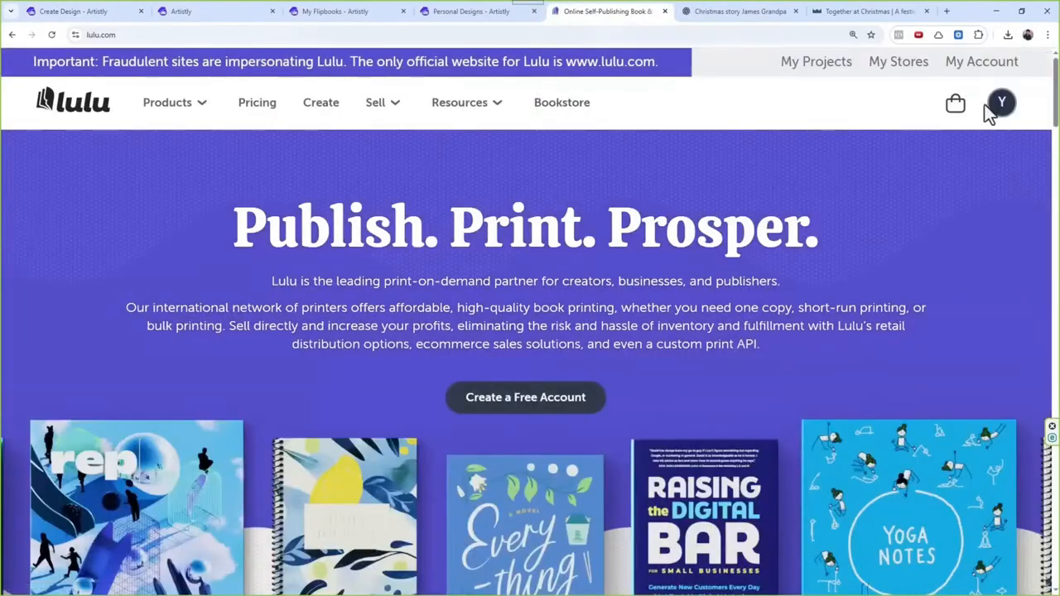
{"action": "left_click", "coordinate": [1003, 107]}
{"action": "left_click", "coordinate": [966, 210]}
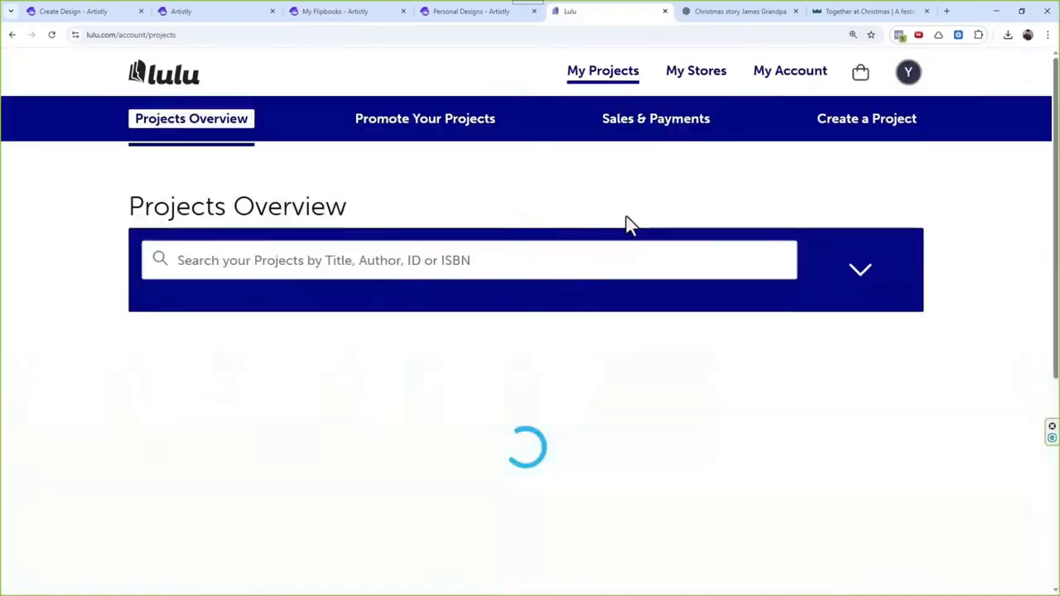
Step: Compare the print costs, formats and access status of The Christmas Train and Noah's Arc projects
{"action": "scroll", "coordinate": [226, 460], "scroll_direction": "down", "scroll_amount": 1}
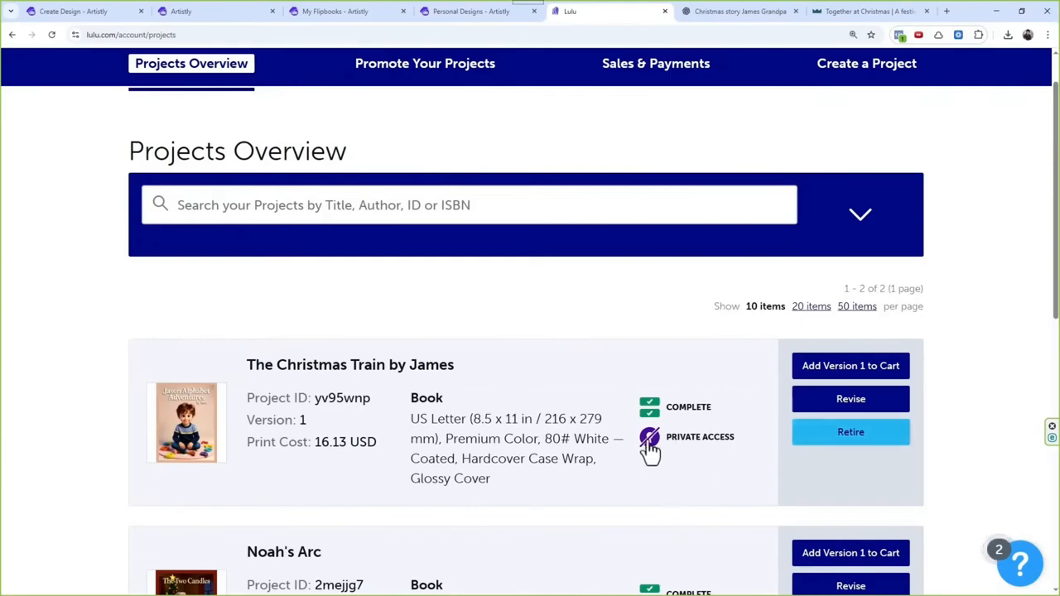
{"action": "scroll", "coordinate": [651, 439], "scroll_direction": "down", "scroll_amount": 3}
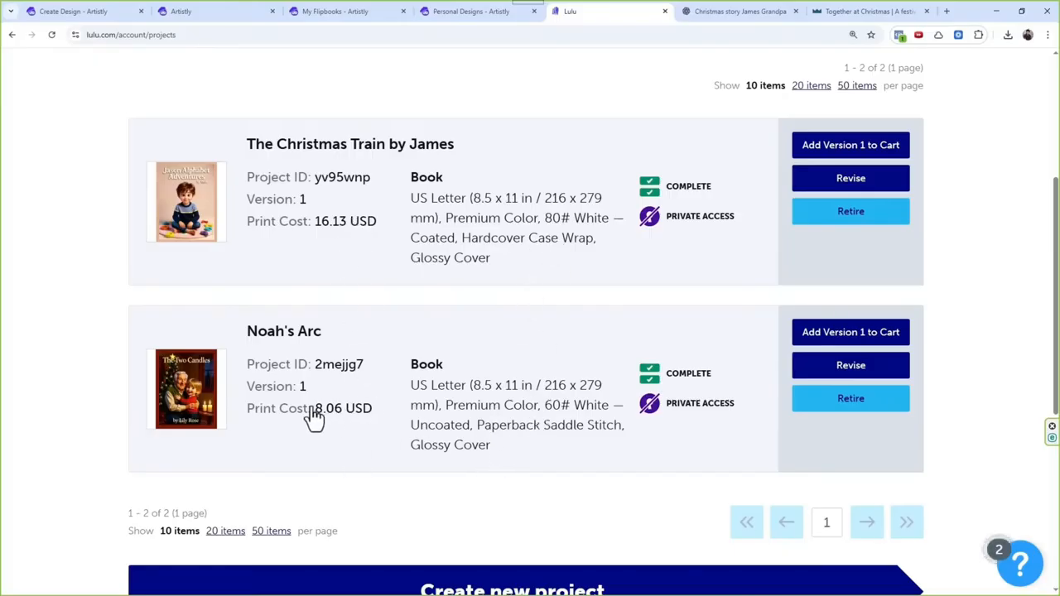
{"action": "scroll", "coordinate": [385, 466], "scroll_direction": "up", "scroll_amount": 2}
{"action": "scroll", "coordinate": [386, 465], "scroll_direction": "down", "scroll_amount": 2}
{"action": "scroll", "coordinate": [462, 429], "scroll_direction": "up", "scroll_amount": 1}
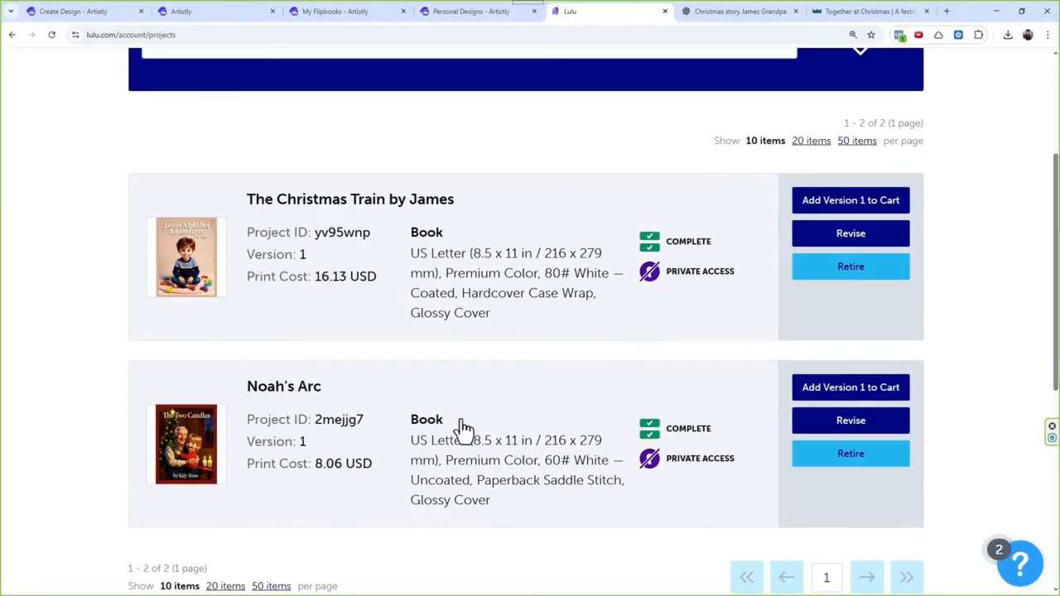
{"action": "scroll", "coordinate": [465, 426], "scroll_direction": "up", "scroll_amount": 2}
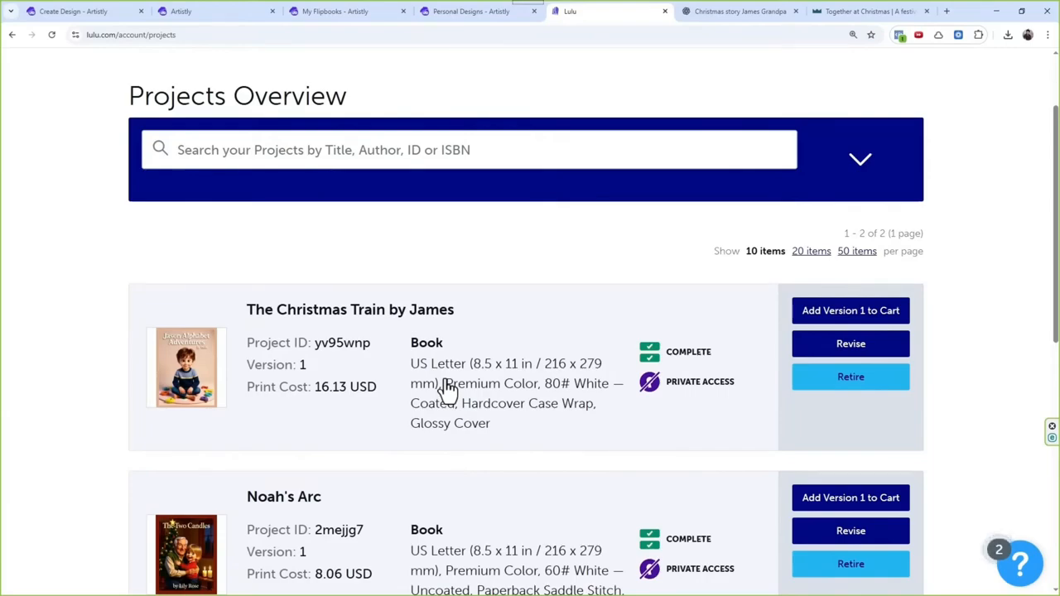
{"action": "scroll", "coordinate": [447, 389], "scroll_direction": "up", "scroll_amount": 2}
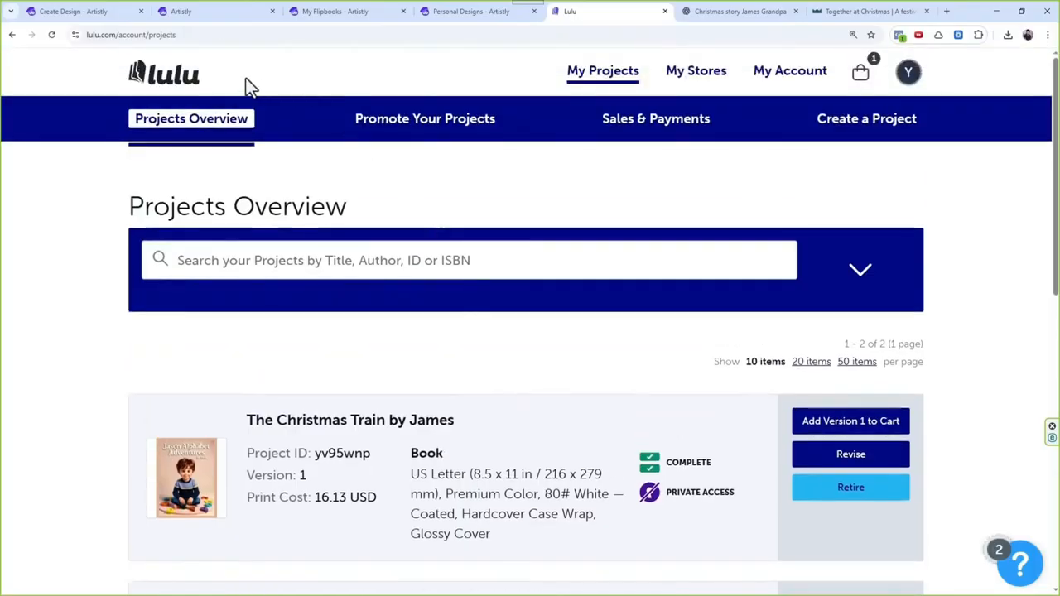
{"action": "scroll", "coordinate": [497, 253], "scroll_direction": "down", "scroll_amount": 1}
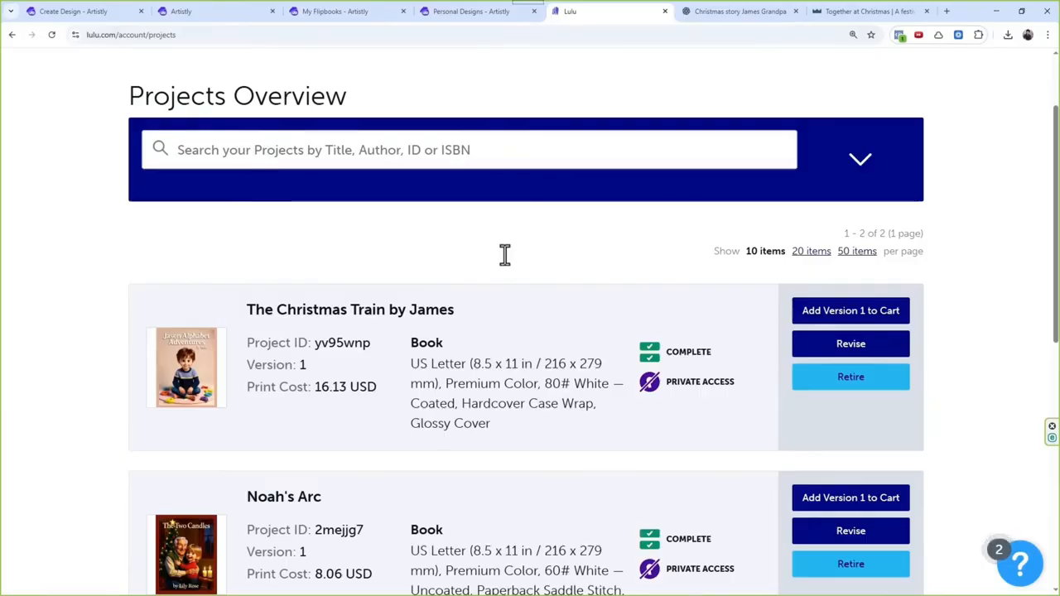
{"action": "scroll", "coordinate": [505, 254], "scroll_direction": "up", "scroll_amount": 1}
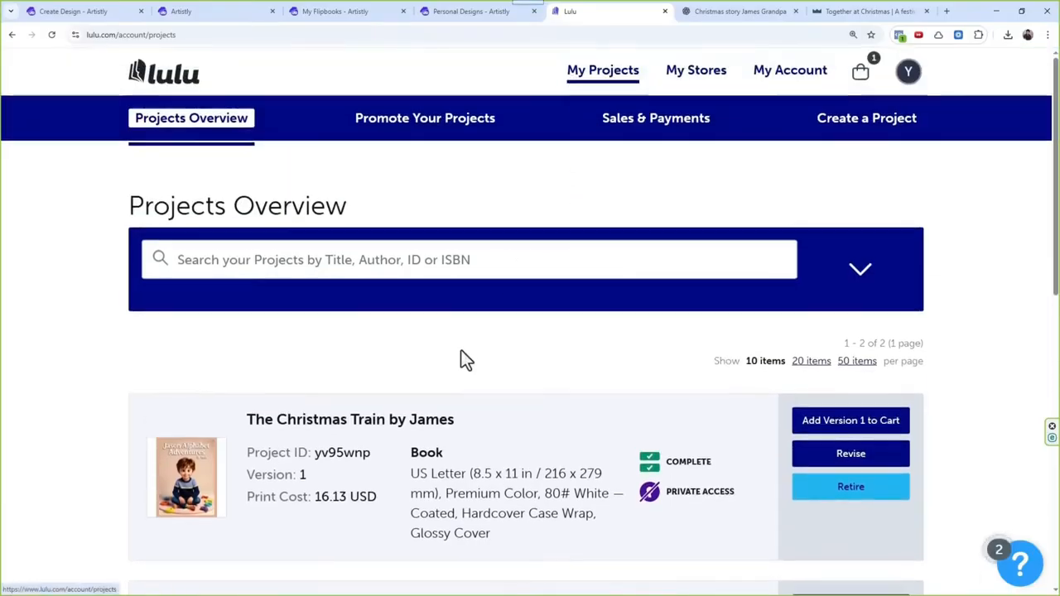
Step: Start a new Lulu project and look through the available product types and goals
{"action": "scroll", "coordinate": [464, 356], "scroll_direction": "down", "scroll_amount": 4}
{"action": "left_click", "coordinate": [497, 443]}
{"action": "scroll", "coordinate": [502, 443], "scroll_direction": "down", "scroll_amount": 4}
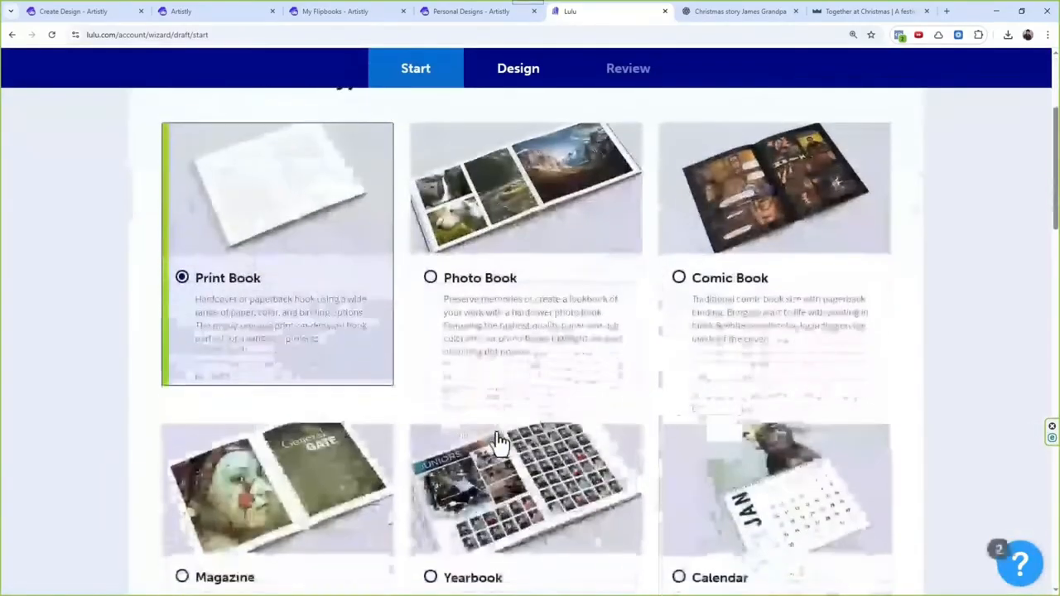
{"action": "scroll", "coordinate": [499, 334], "scroll_direction": "down", "scroll_amount": 5}
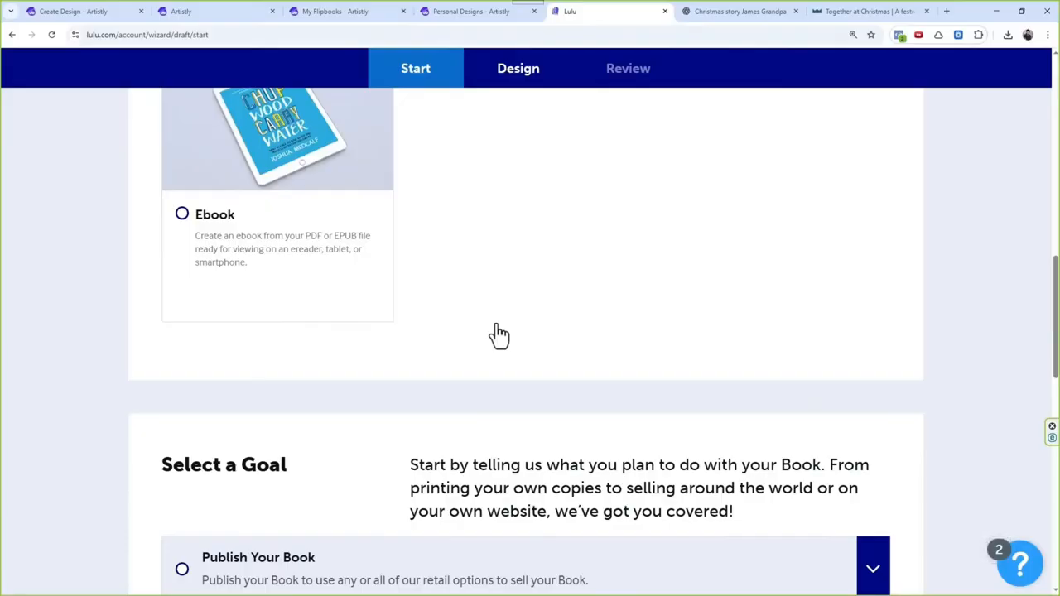
{"action": "scroll", "coordinate": [516, 204], "scroll_direction": "up", "scroll_amount": 2}
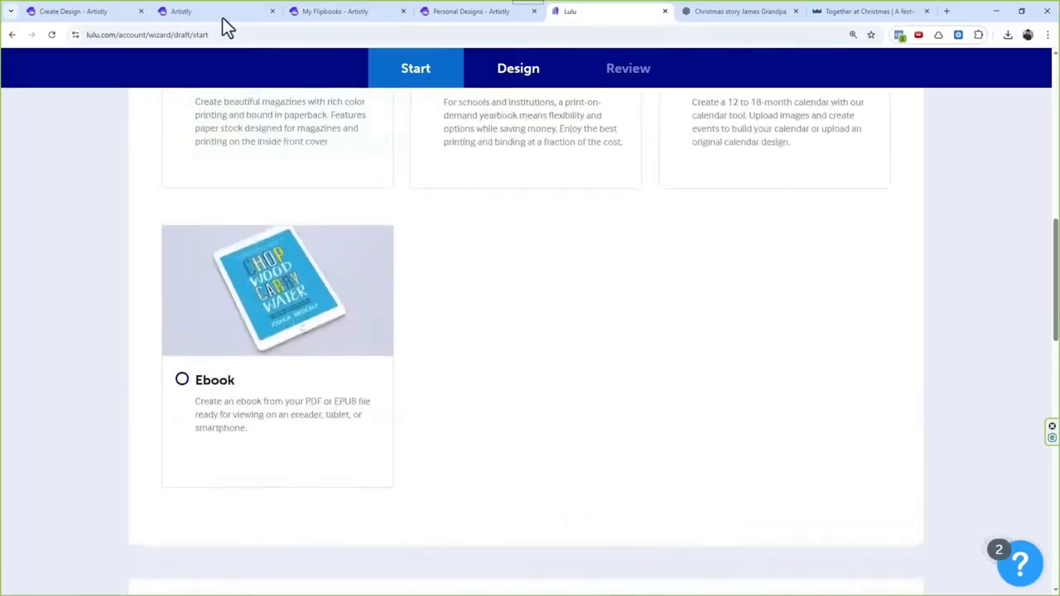
Step: Switch to Artistly, review the AI Storybook Studio tools and AI Design Agents categories, and glance at Wonderbly's book categories for comparison
{"action": "left_click", "coordinate": [222, 18]}
{"action": "left_click", "coordinate": [329, 11]}
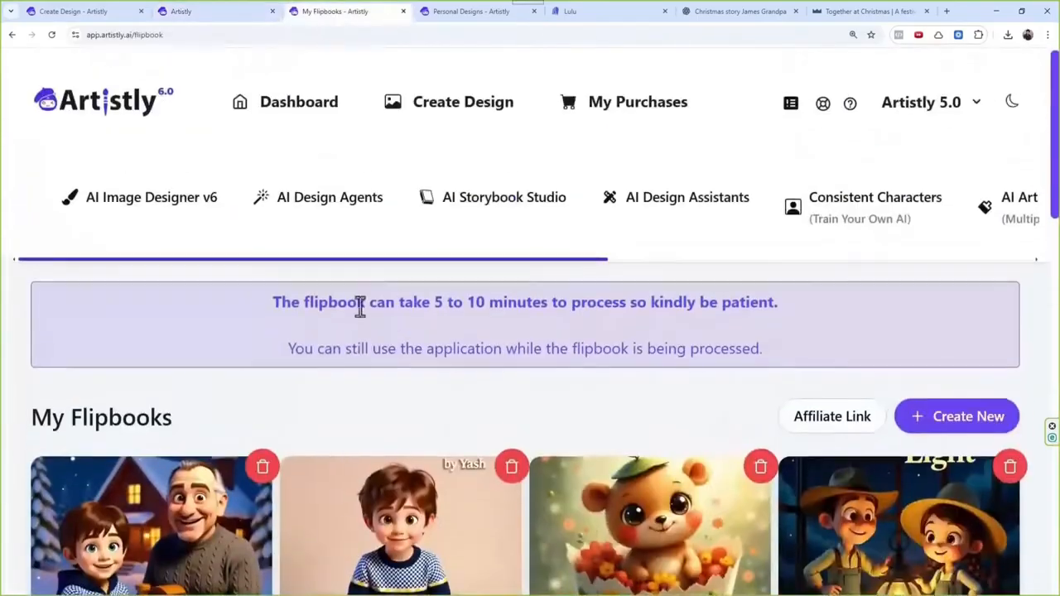
{"action": "left_click", "coordinate": [462, 217]}
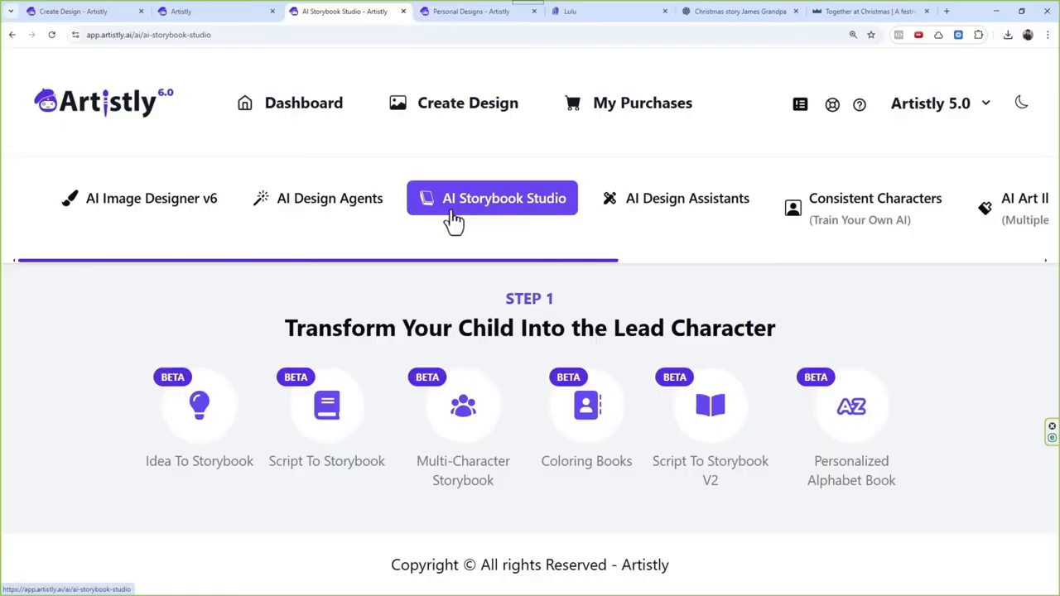
{"action": "left_click", "coordinate": [327, 209]}
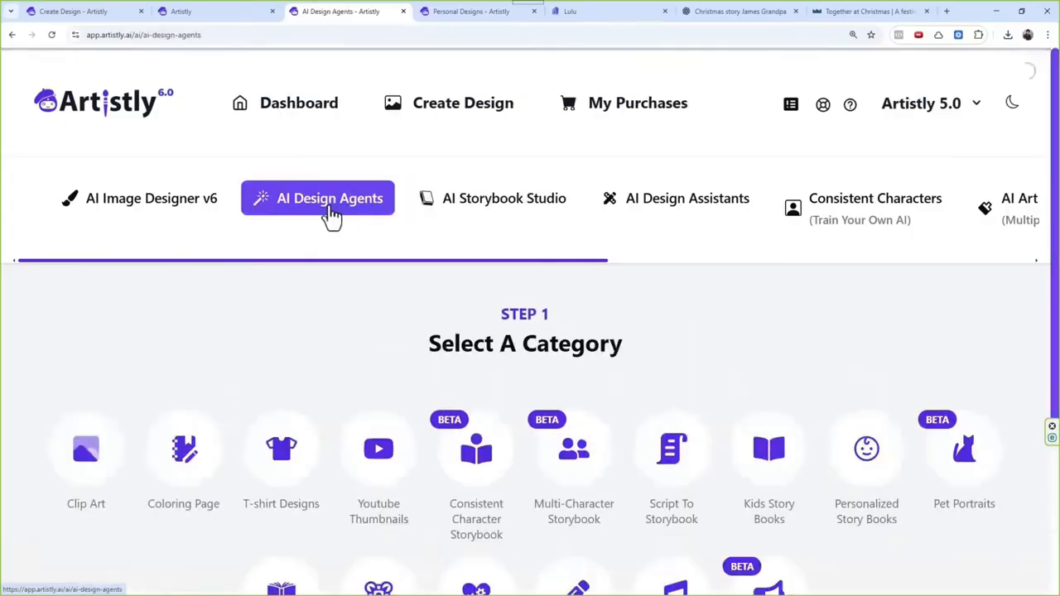
{"action": "left_click", "coordinate": [524, 214]}
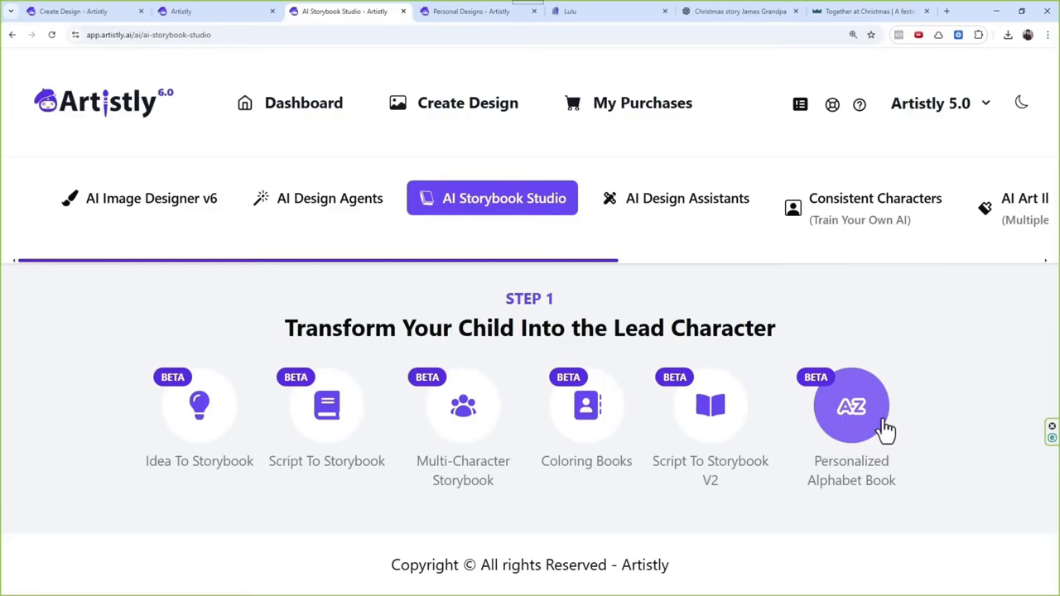
{"action": "left_click", "coordinate": [897, 11]}
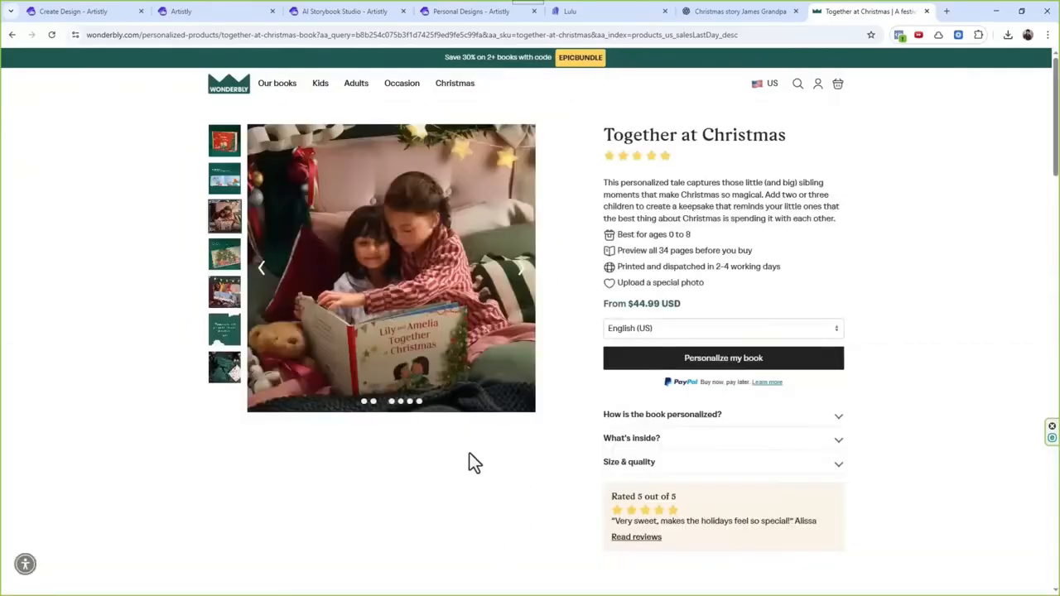
{"action": "left_click", "coordinate": [326, 12]}
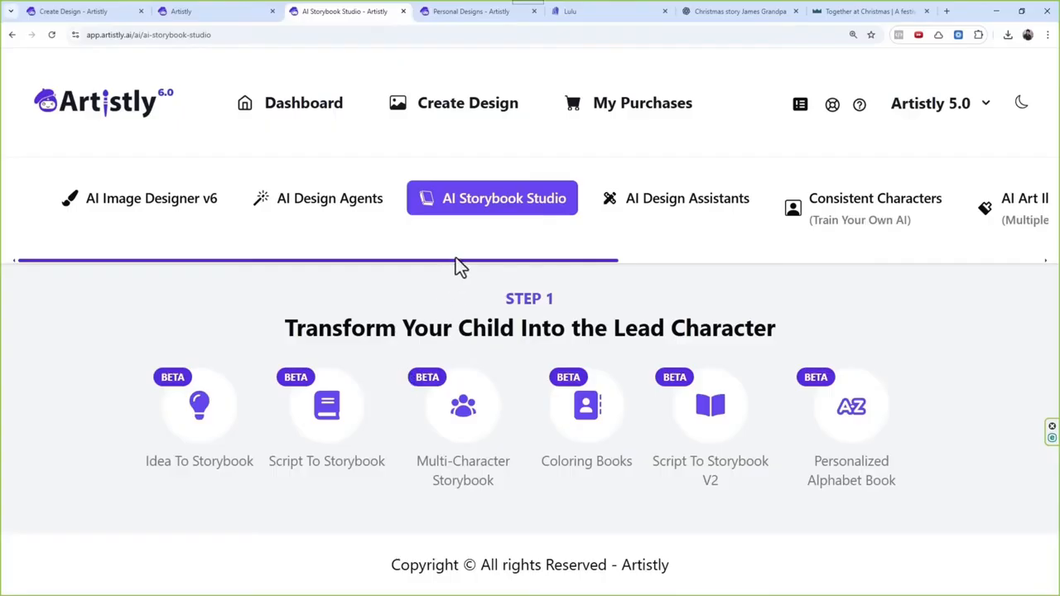
Step: Open Artistly's AI Bulk Actions and create a new blank action
{"action": "left_click_drag", "start_coordinate": [456, 260], "coordinate": [716, 266]}
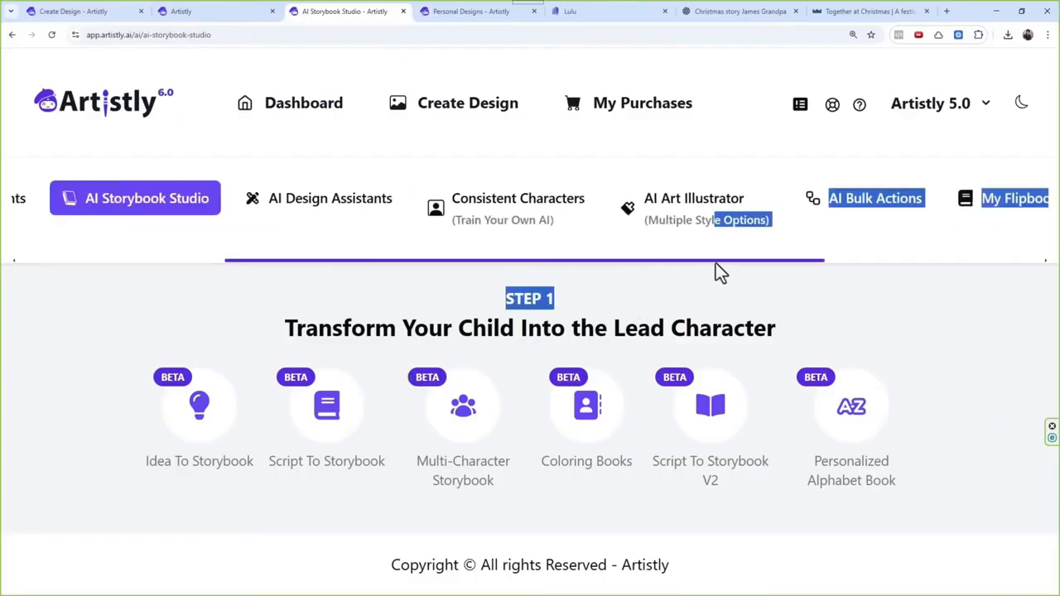
{"action": "left_click", "coordinate": [857, 222]}
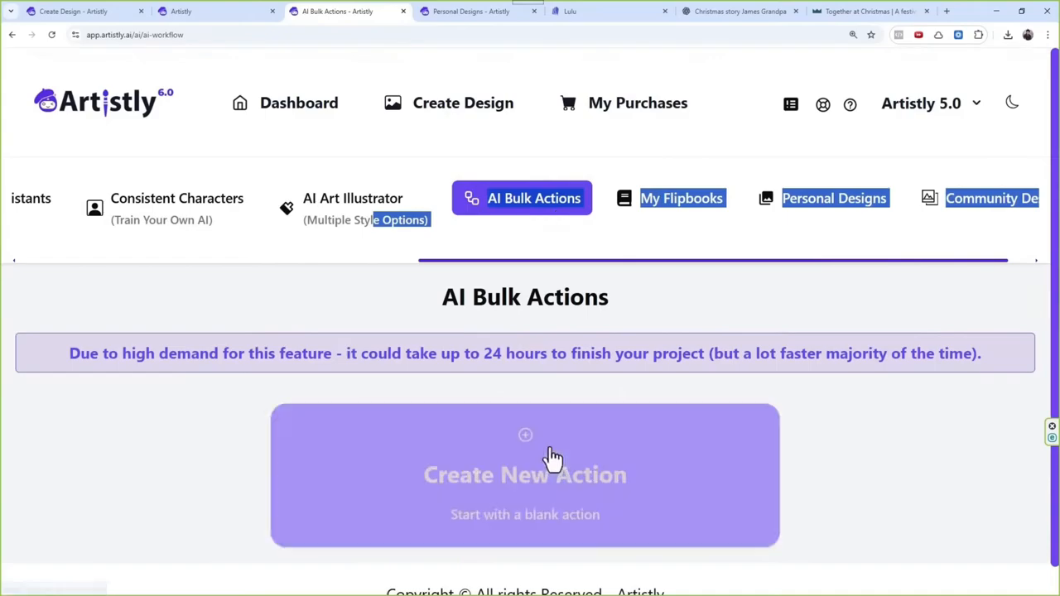
{"action": "scroll", "coordinate": [570, 439], "scroll_direction": "down", "scroll_amount": 1}
{"action": "left_click", "coordinate": [557, 421]}
{"action": "scroll", "coordinate": [554, 357], "scroll_direction": "down", "scroll_amount": 2}
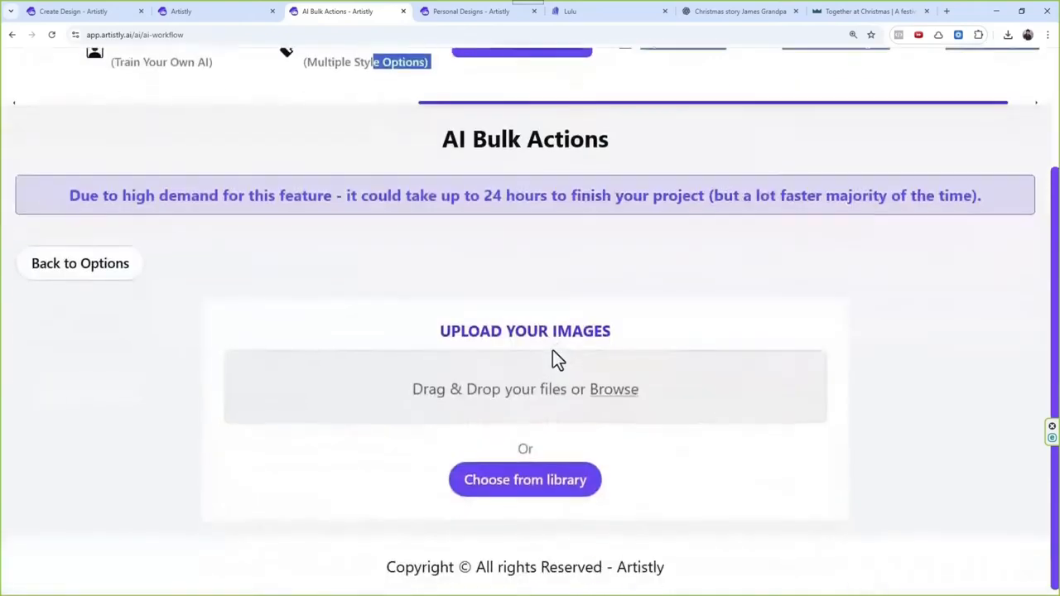
Step: Add the Jason Alphabet Adventures cover, The Christmas Train cover and the fireplace cocoa page from the media library to the action
{"action": "left_click", "coordinate": [545, 498]}
{"action": "left_click", "coordinate": [281, 350]}
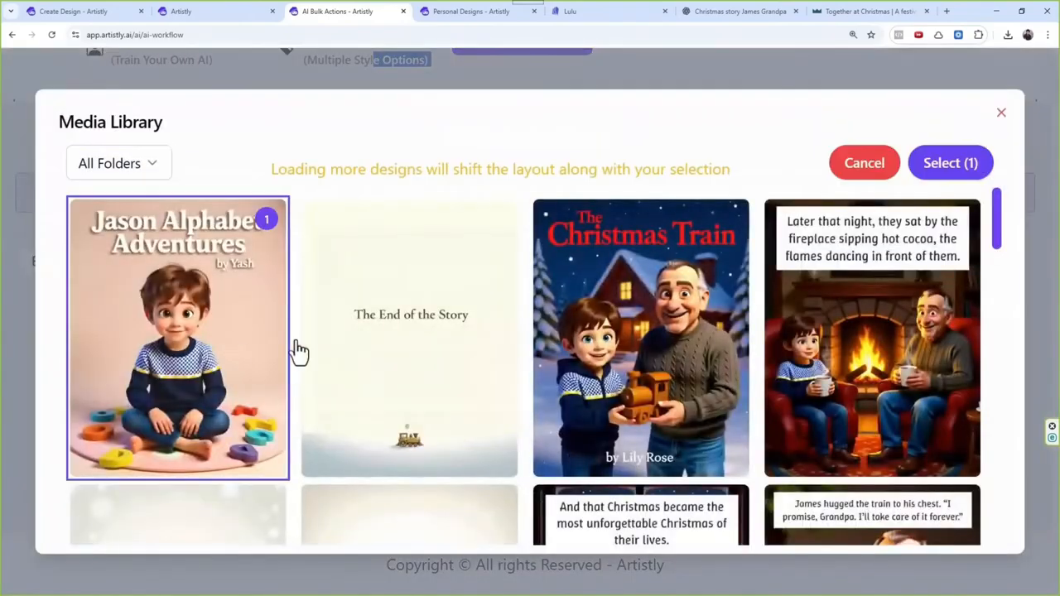
{"action": "left_click", "coordinate": [642, 356]}
{"action": "left_click", "coordinate": [870, 362]}
{"action": "left_click", "coordinate": [977, 170]}
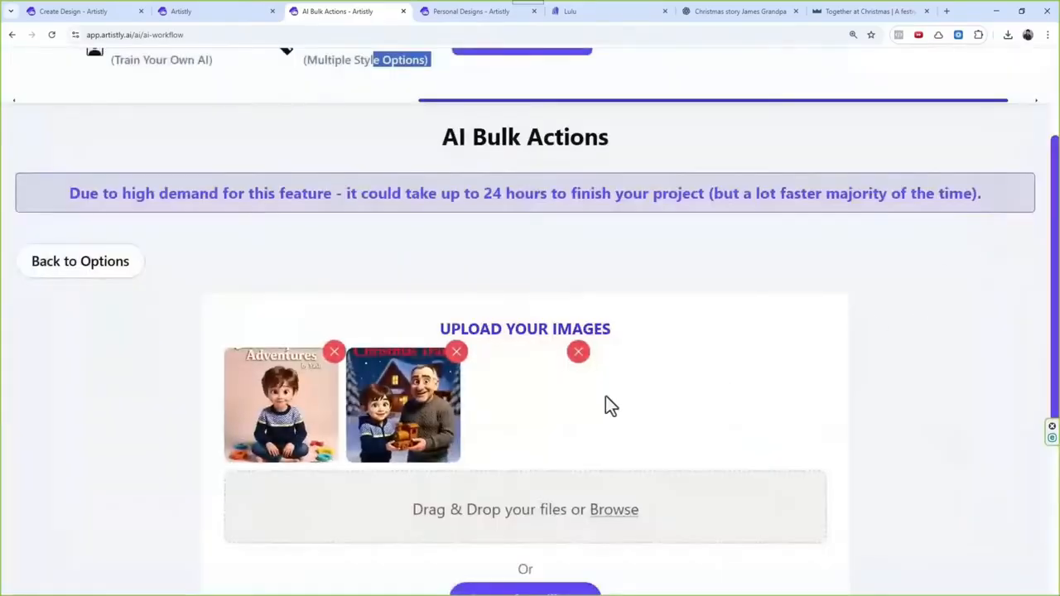
Step: Add a step to the bulk action and bring up the available step types
{"action": "scroll", "coordinate": [604, 405], "scroll_direction": "down", "scroll_amount": 3}
{"action": "left_click", "coordinate": [525, 475]}
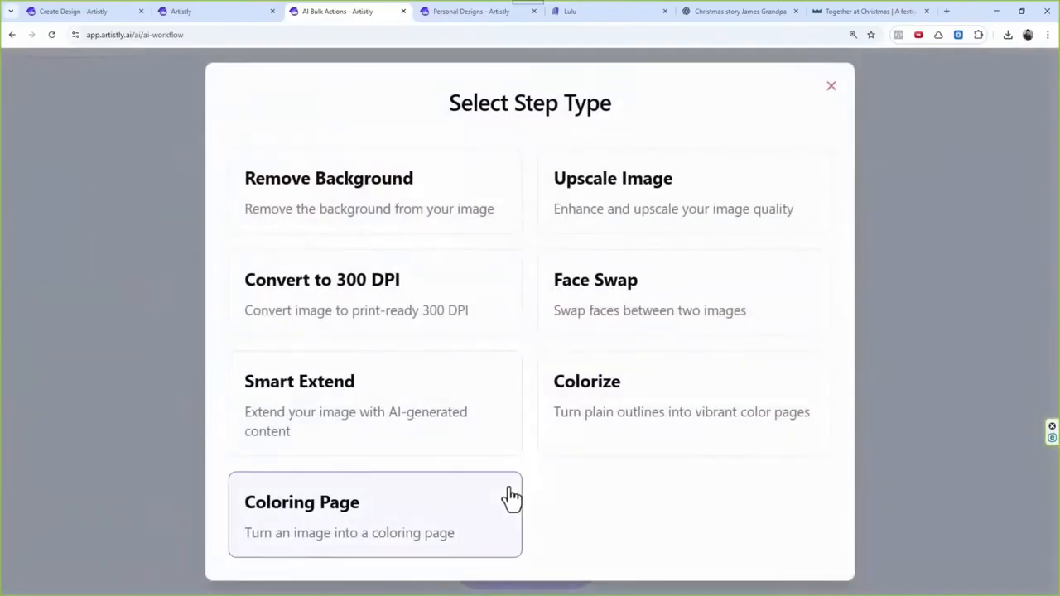
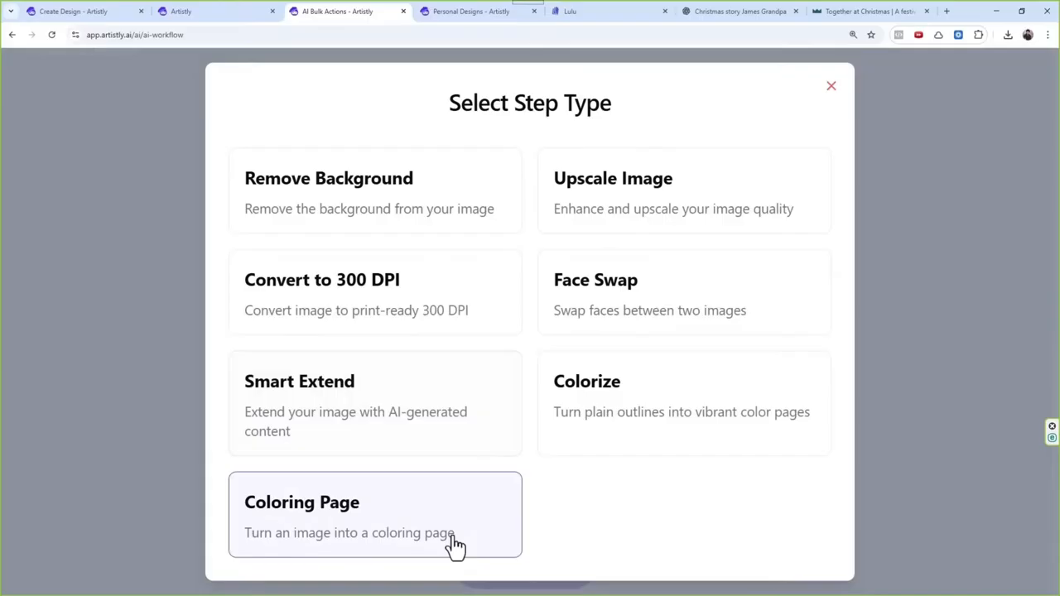
Step: Close the step type selection and open the Mockup Creator category in AI Design Assistants
{"action": "left_click", "coordinate": [832, 87]}
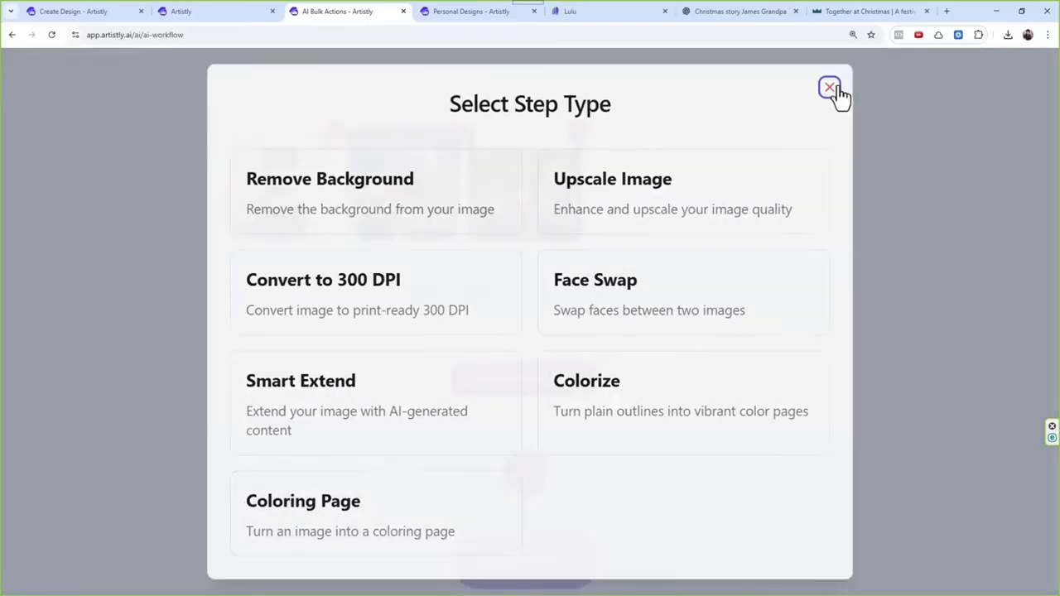
{"action": "scroll", "coordinate": [491, 337], "scroll_direction": "up", "scroll_amount": 5}
{"action": "left_click_drag", "start_coordinate": [462, 269], "coordinate": [72, 277]}
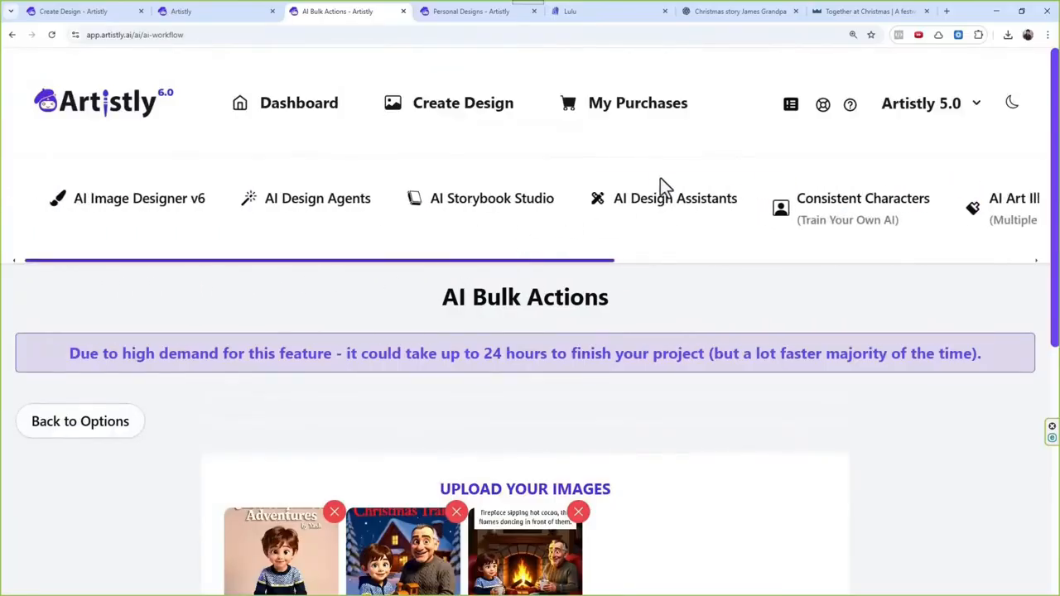
{"action": "left_click", "coordinate": [658, 207]}
{"action": "scroll", "coordinate": [346, 426], "scroll_direction": "down", "scroll_amount": 2}
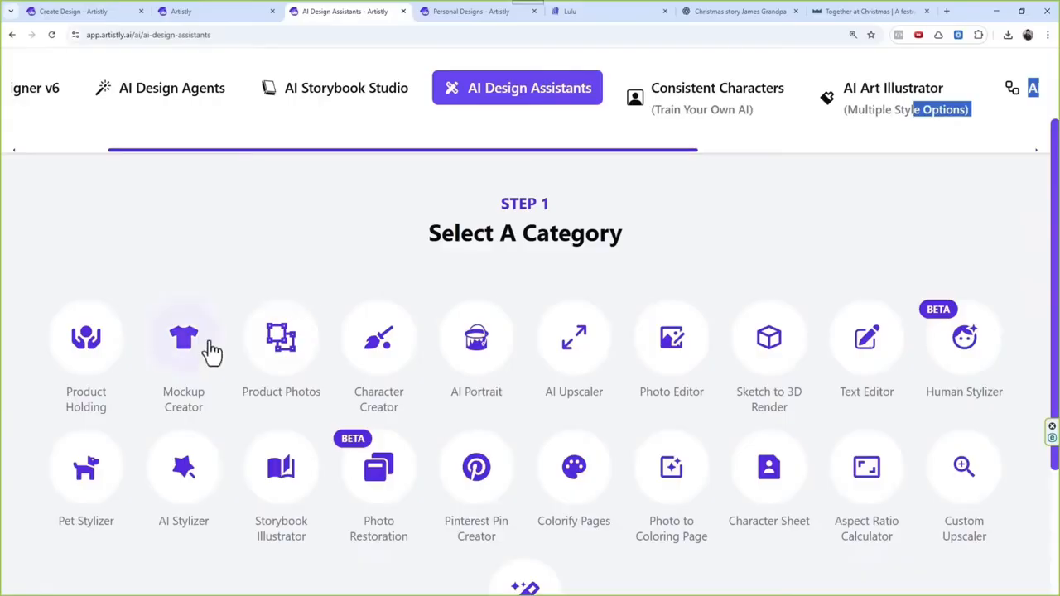
{"action": "left_click", "coordinate": [202, 367]}
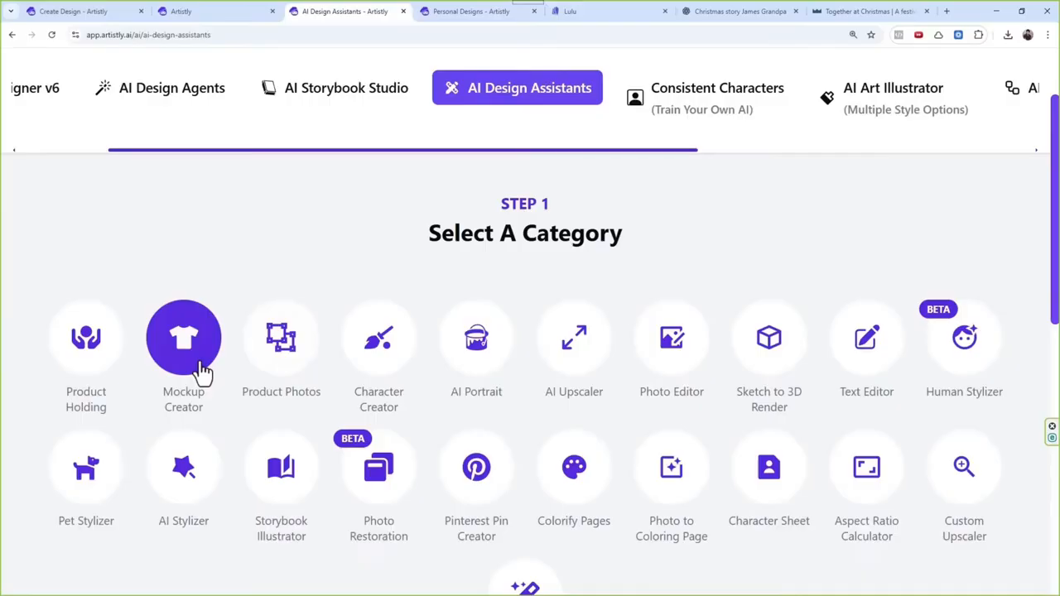
Step: Look through the uploaded images in the Mockup Creator's media library, close it and review the assistant categories
{"action": "left_click", "coordinate": [201, 371]}
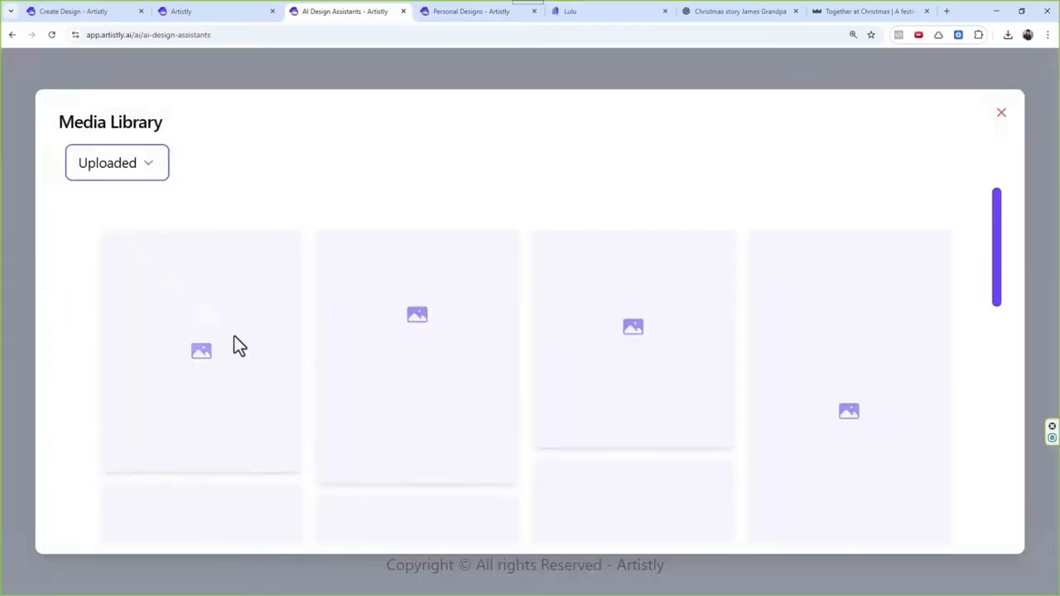
{"action": "scroll", "coordinate": [497, 303], "scroll_direction": "down", "scroll_amount": 4}
{"action": "scroll", "coordinate": [487, 362], "scroll_direction": "up", "scroll_amount": 5}
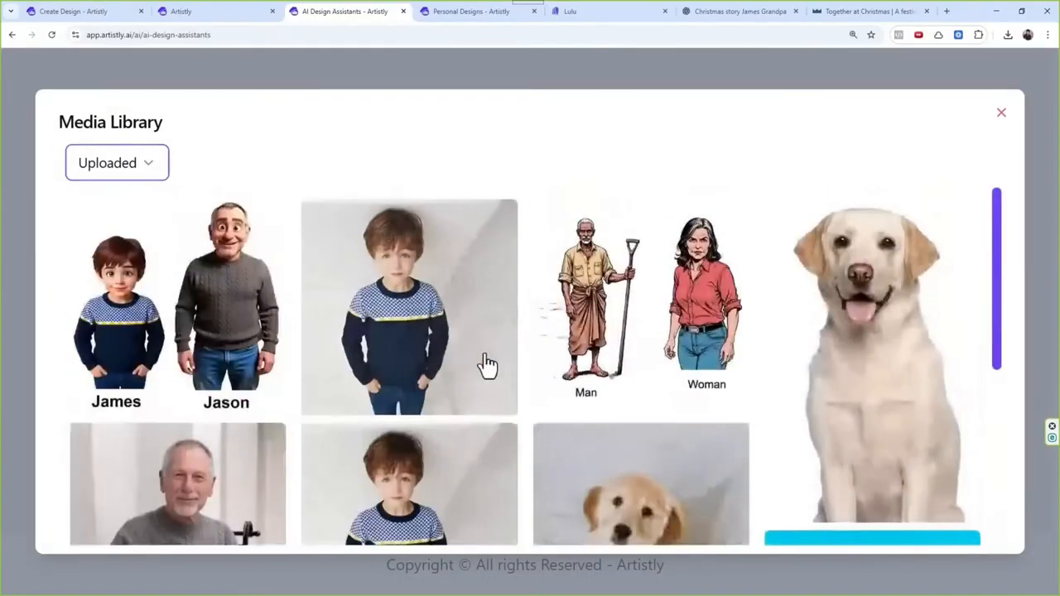
{"action": "left_click", "coordinate": [1000, 116]}
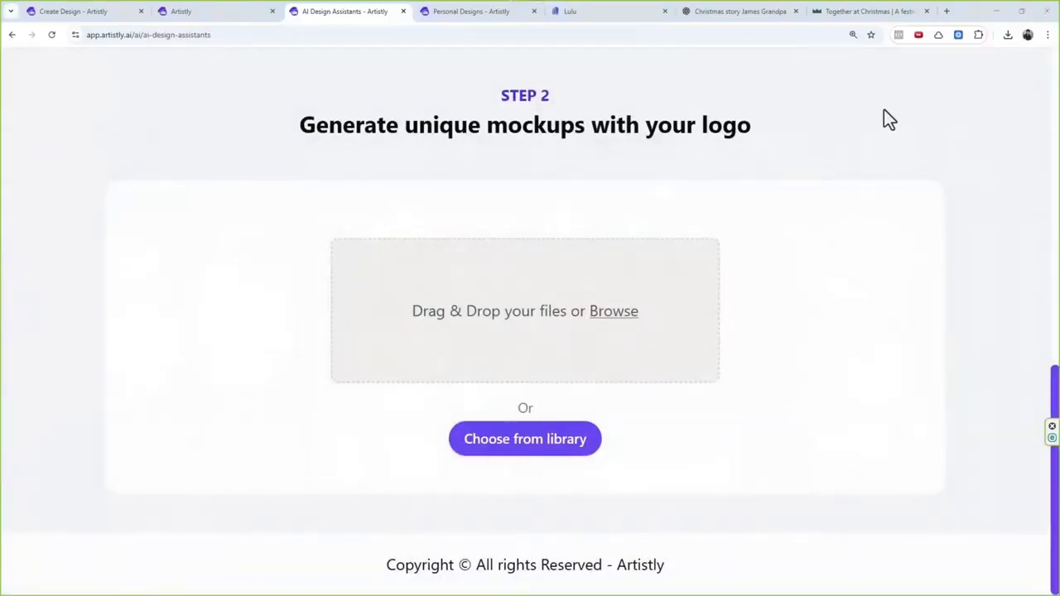
{"action": "scroll", "coordinate": [895, 116], "scroll_direction": "up", "scroll_amount": 2}
{"action": "scroll", "coordinate": [493, 284], "scroll_direction": "up", "scroll_amount": 2}
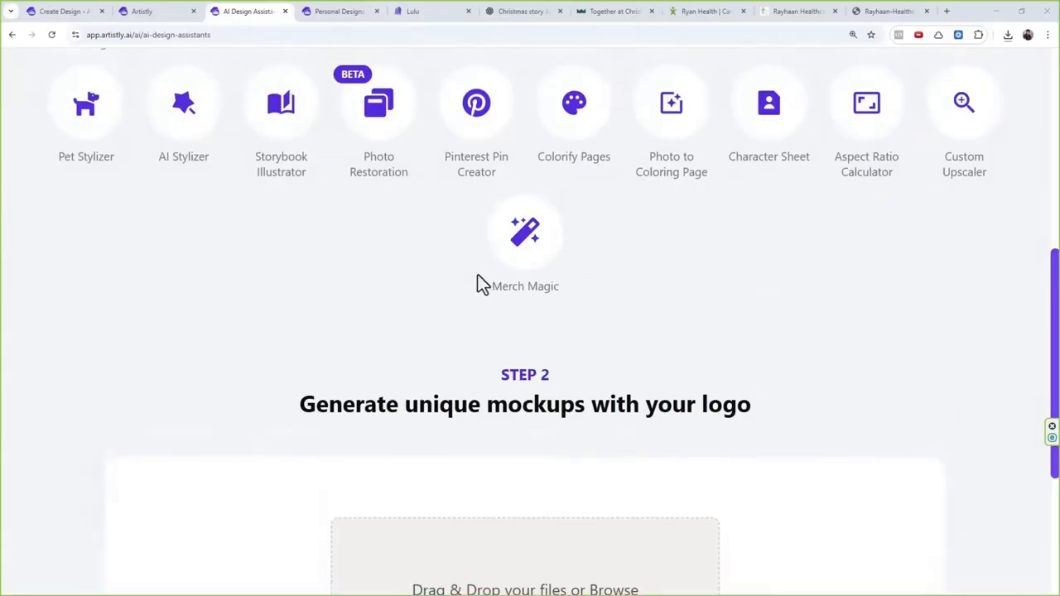
{"action": "scroll", "coordinate": [480, 284], "scroll_direction": "up", "scroll_amount": 2}
{"action": "scroll", "coordinate": [431, 285], "scroll_direction": "down", "scroll_amount": 2}
Step: In the design editor, scale down the Rayhaan Healthcare logo and move it fully inside the square canvas
{"action": "left_click", "coordinate": [171, 11]}
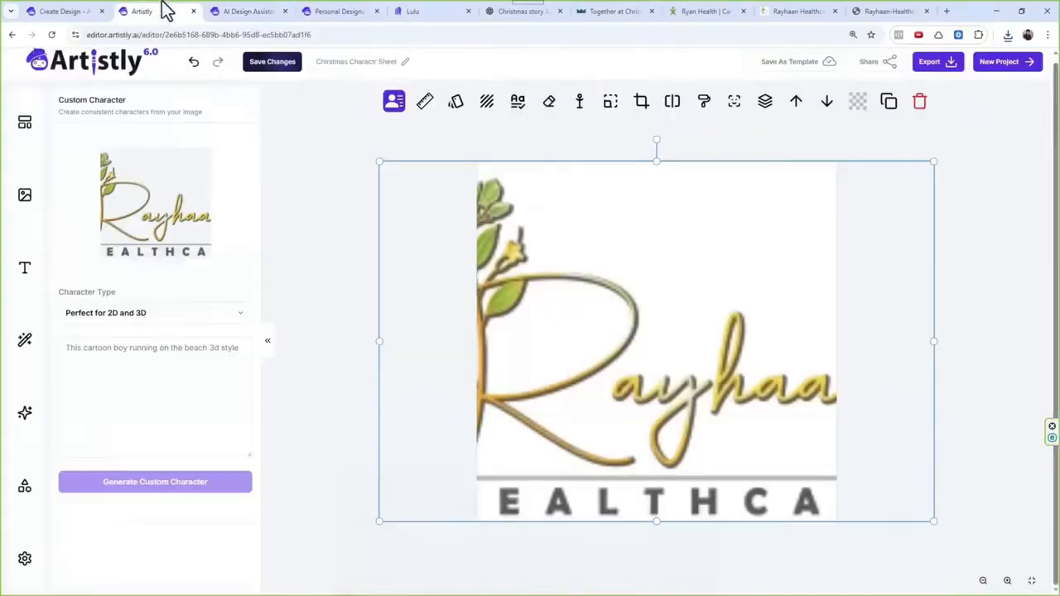
{"action": "left_click_drag", "start_coordinate": [503, 247], "coordinate": [550, 267]}
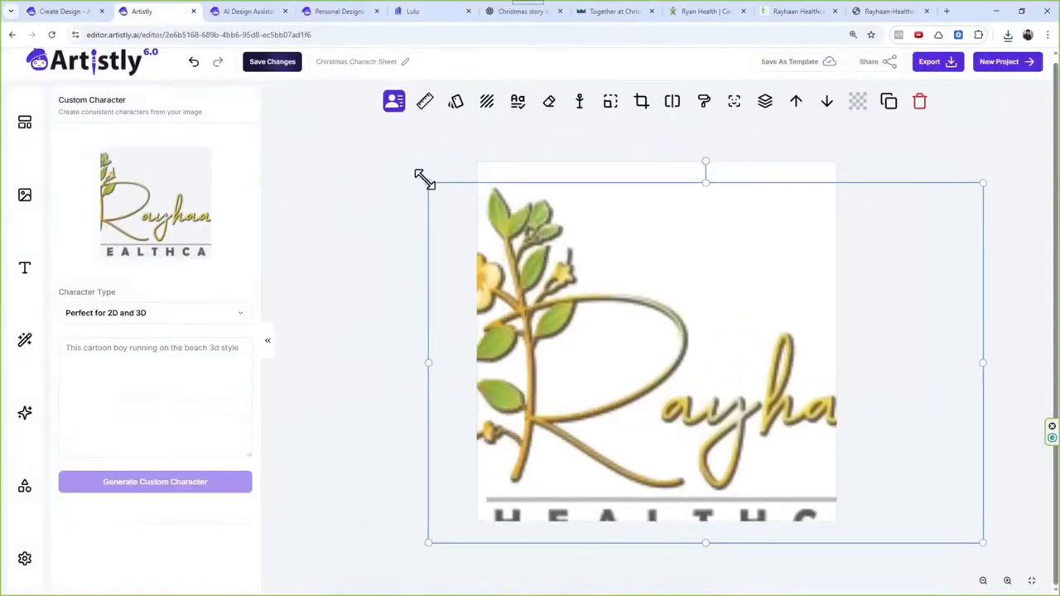
{"action": "left_click_drag", "start_coordinate": [428, 183], "coordinate": [717, 367]}
{"action": "left_click_drag", "start_coordinate": [775, 460], "coordinate": [577, 318]}
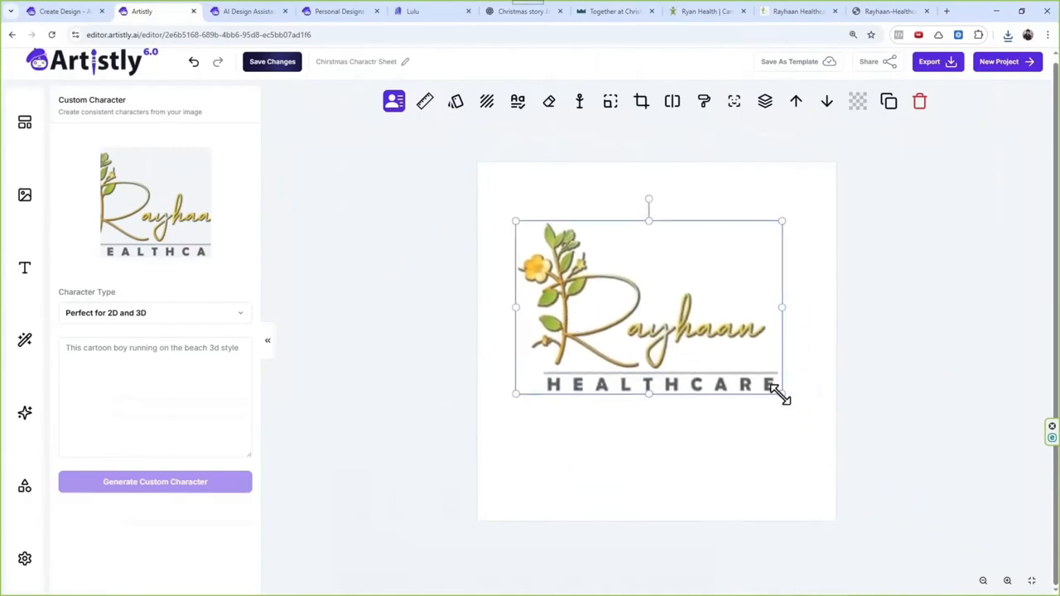
Step: Enlarge the Rayhaan Healthcare logo to nearly the canvas width and centre it on the canvas
{"action": "left_click_drag", "start_coordinate": [781, 397], "coordinate": [829, 423]}
{"action": "mouse_move", "coordinate": [724, 384]}
{"action": "left_mouse_down"}
{"action": "mouse_move", "coordinate": [703, 388]}
{"action": "mouse_move", "coordinate": [712, 389]}
{"action": "left_mouse_up"}
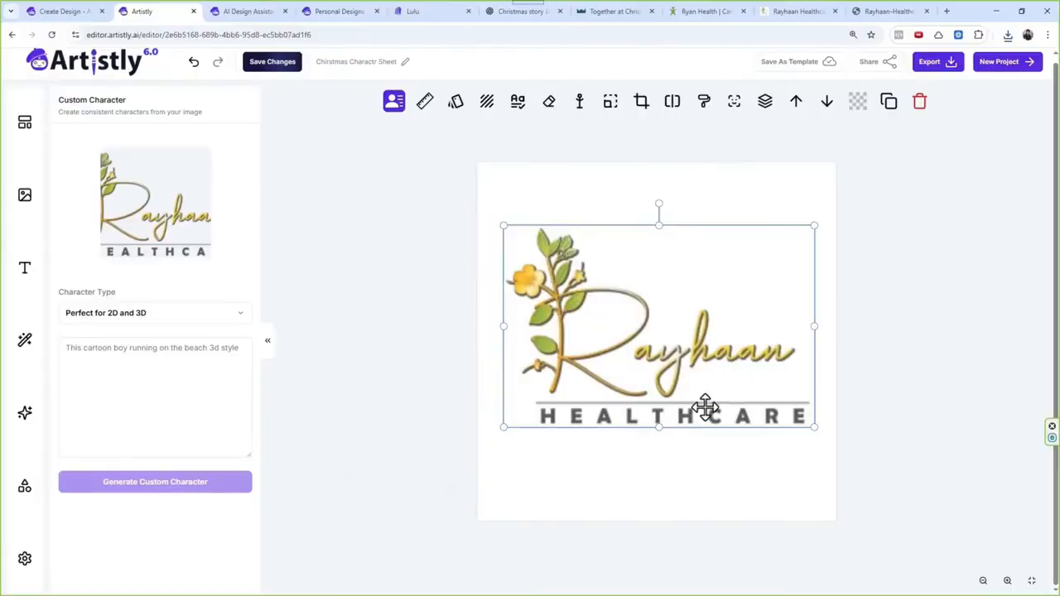
{"action": "left_click_drag", "start_coordinate": [506, 226], "coordinate": [500, 218]}
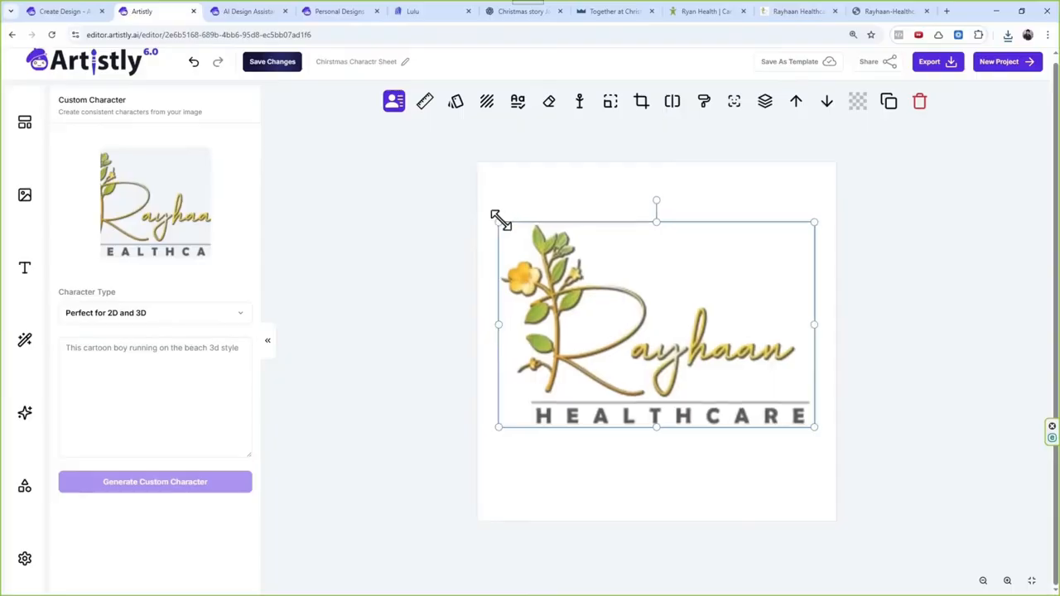
{"action": "left_click_drag", "start_coordinate": [628, 284], "coordinate": [620, 285]}
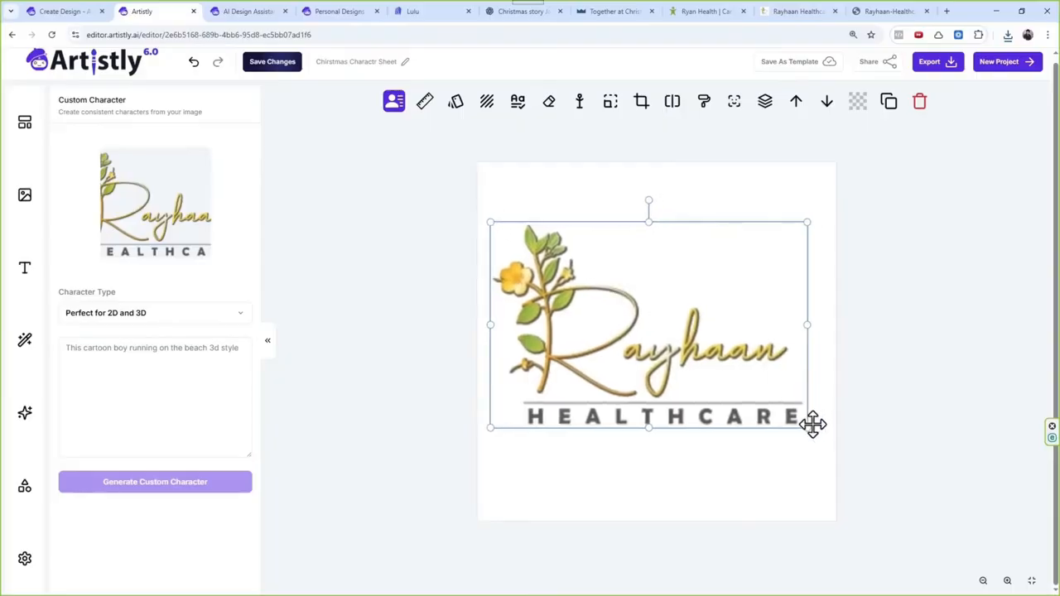
{"action": "left_click_drag", "start_coordinate": [807, 429], "coordinate": [816, 428]}
{"action": "left_click_drag", "start_coordinate": [784, 393], "coordinate": [790, 392]}
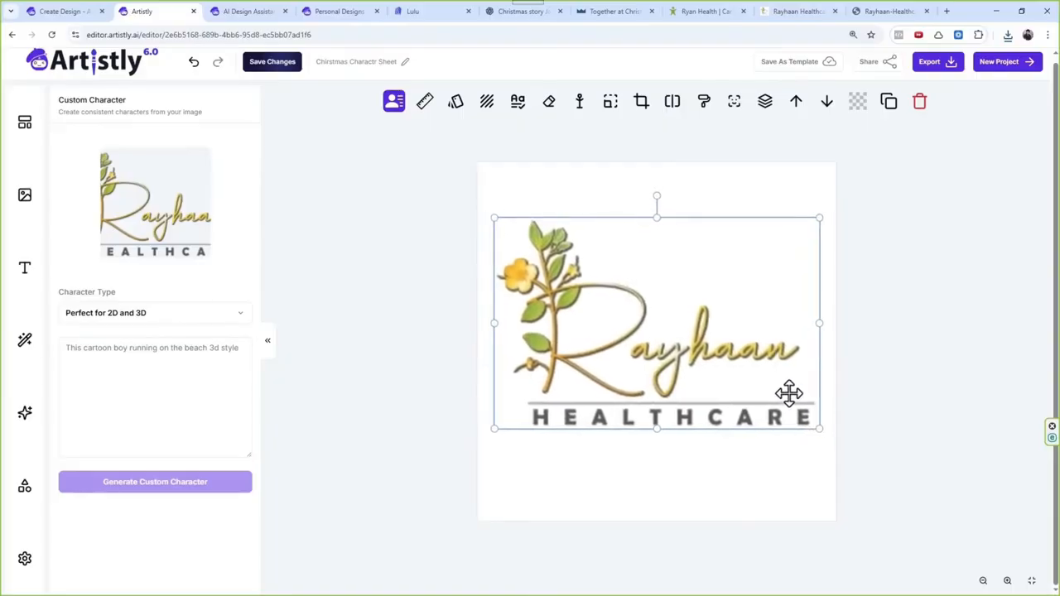
Step: Export the logo design as JPG and upload "Chirstmas Charactr Sheet (1).jpg" to the Mockup Creator
{"action": "left_click", "coordinate": [949, 67]}
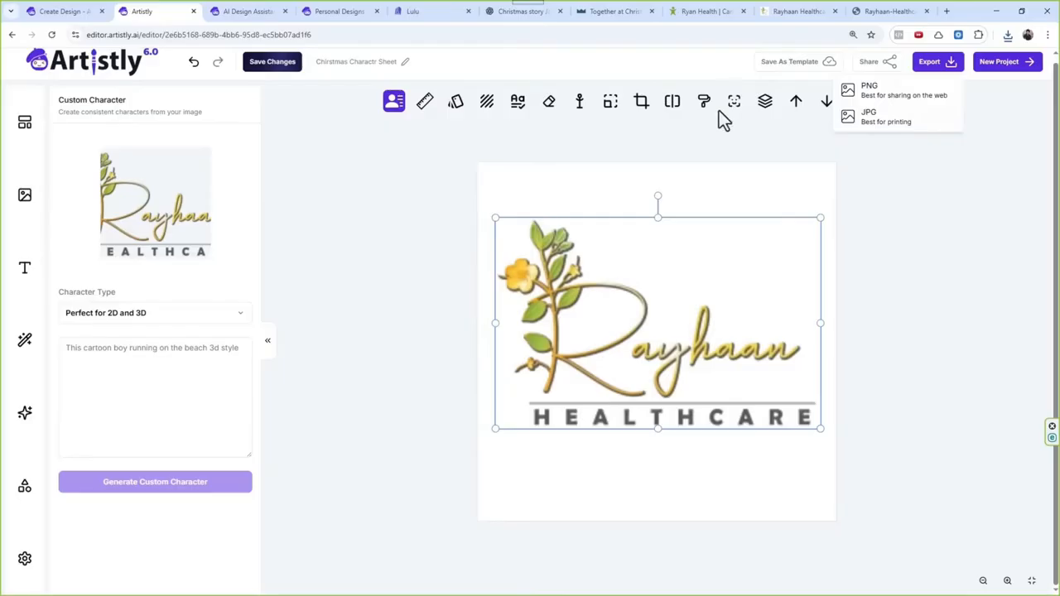
{"action": "left_click", "coordinate": [883, 118]}
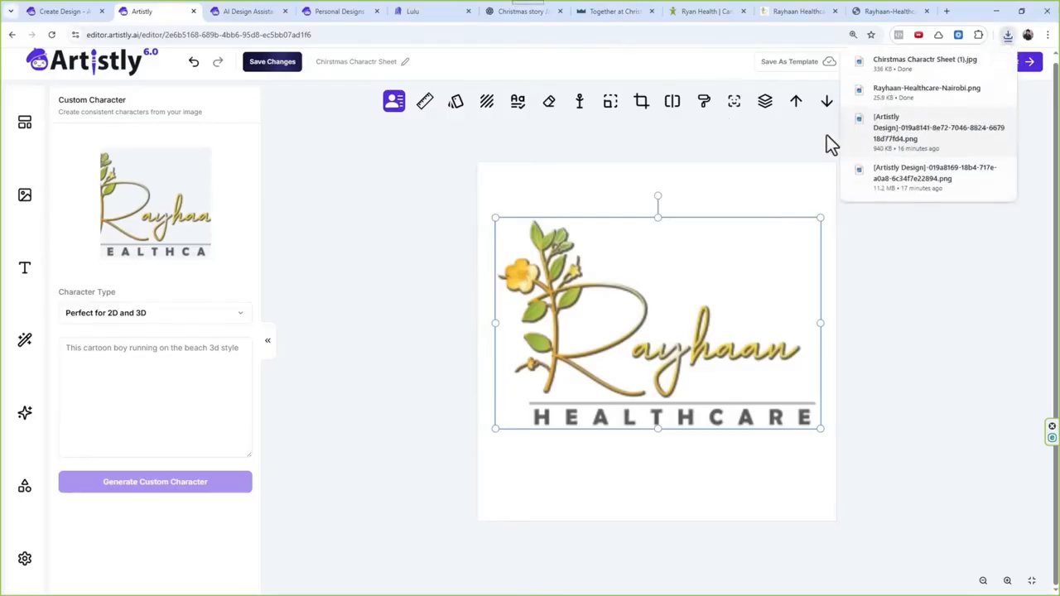
{"action": "left_click", "coordinate": [323, 11]}
{"action": "left_click", "coordinate": [280, 12]}
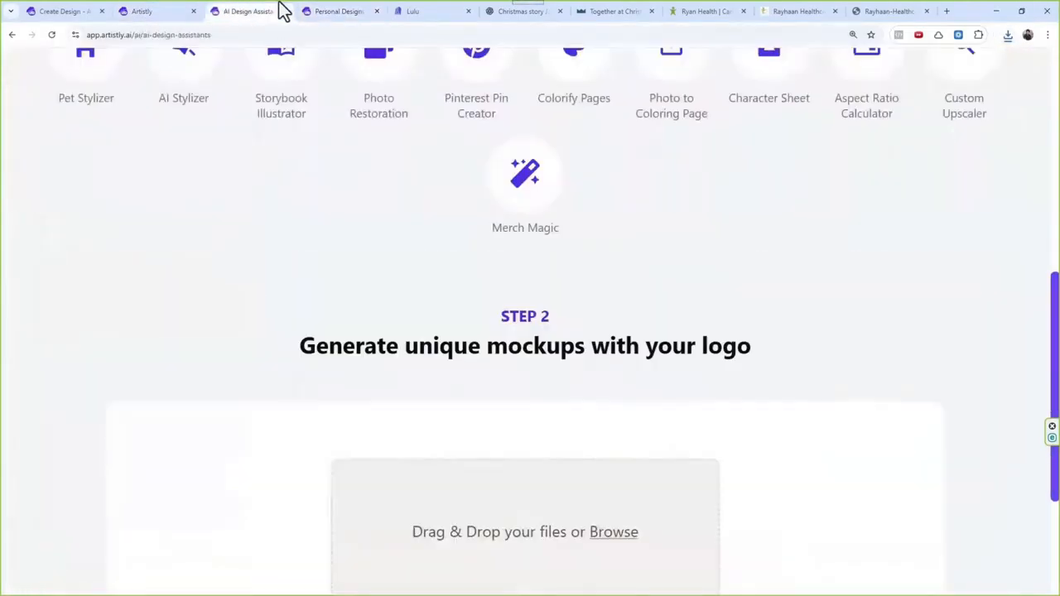
{"action": "scroll", "coordinate": [417, 253], "scroll_direction": "up", "scroll_amount": 1}
{"action": "scroll", "coordinate": [419, 245], "scroll_direction": "down", "scroll_amount": 4}
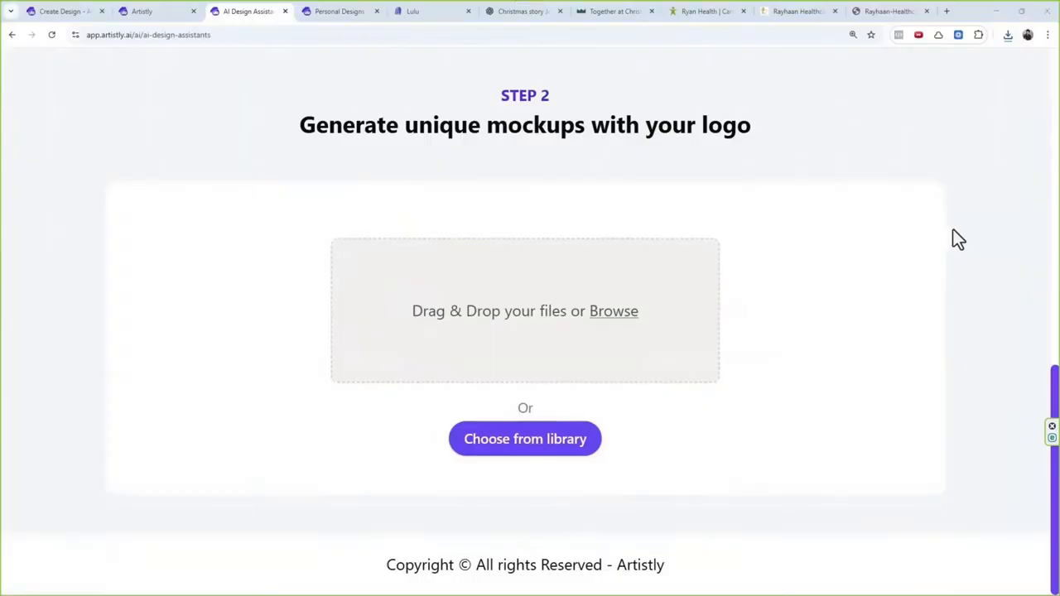
{"action": "left_click_drag", "start_coordinate": [954, 229], "coordinate": [712, 364]}
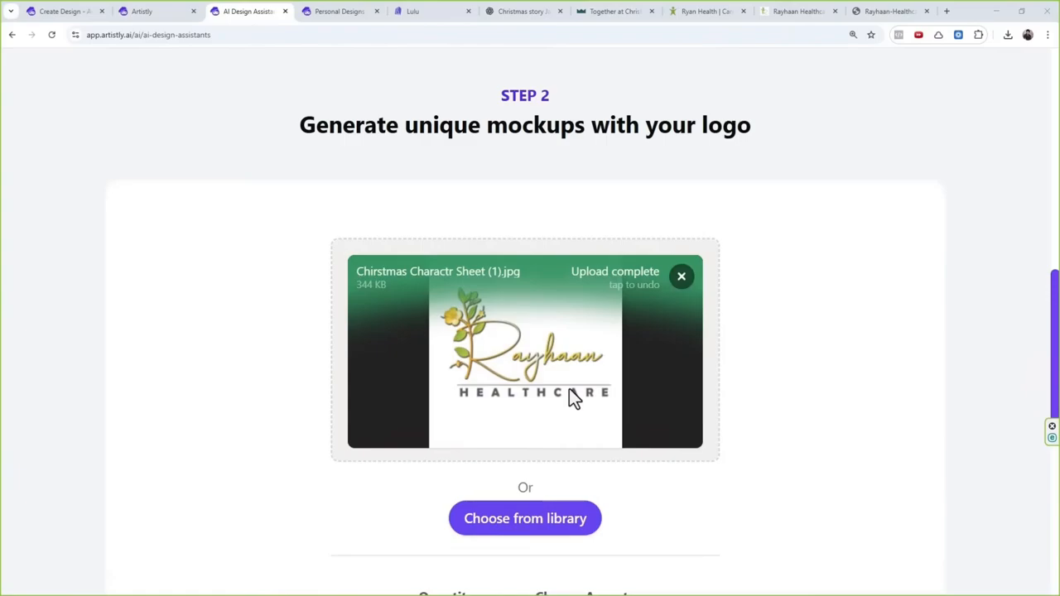
Step: Set the mockup quantity to 2
{"action": "scroll", "coordinate": [480, 393], "scroll_direction": "down", "scroll_amount": 3}
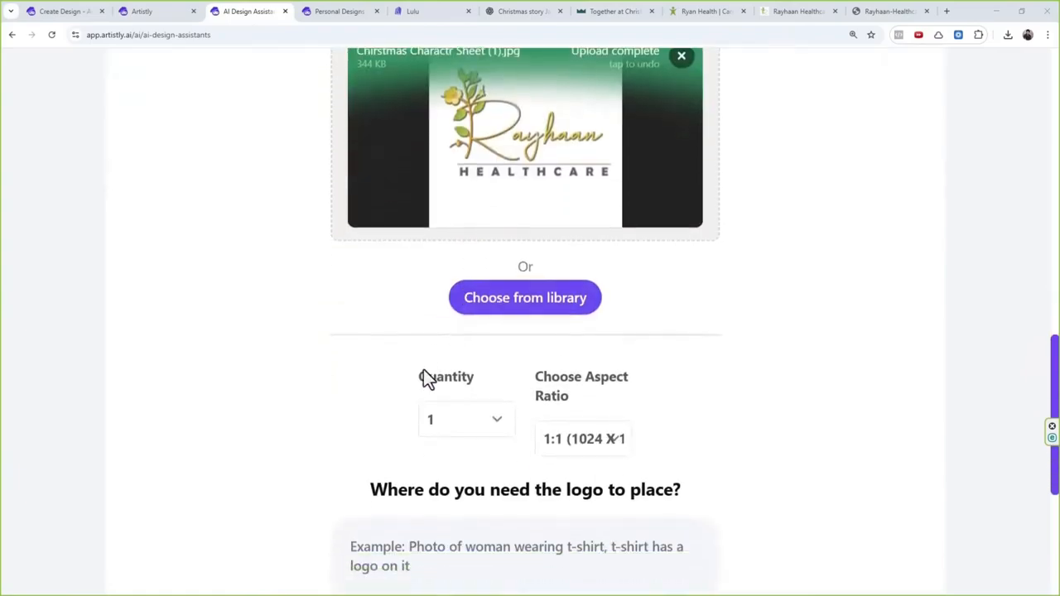
{"action": "left_click", "coordinate": [455, 428]}
{"action": "left_click", "coordinate": [442, 518]}
{"action": "left_click", "coordinate": [457, 423]}
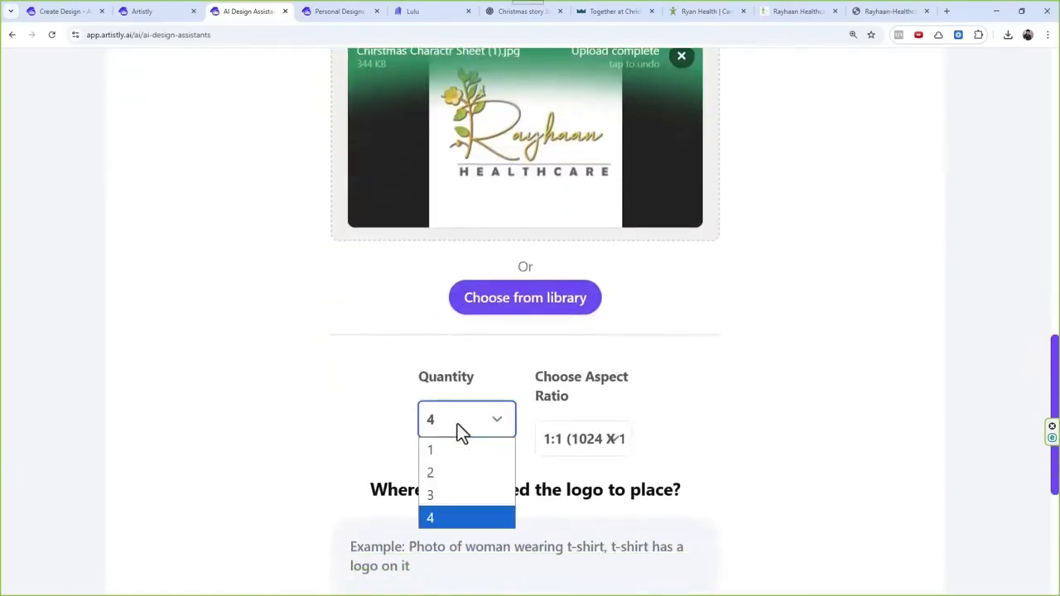
{"action": "left_click", "coordinate": [454, 473]}
Step: Enter the logo placement prompt "American doctor in the clinic with this design on their dress."
{"action": "scroll", "coordinate": [475, 422], "scroll_direction": "down", "scroll_amount": 2}
{"action": "left_click", "coordinate": [466, 423]}
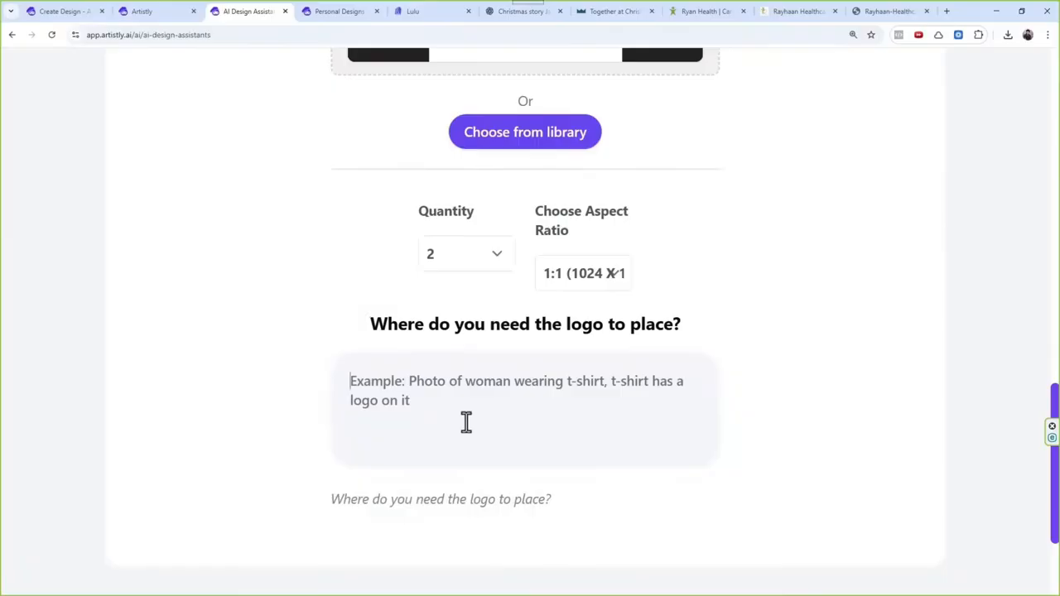
{"action": "type", "text": "ERICA"}
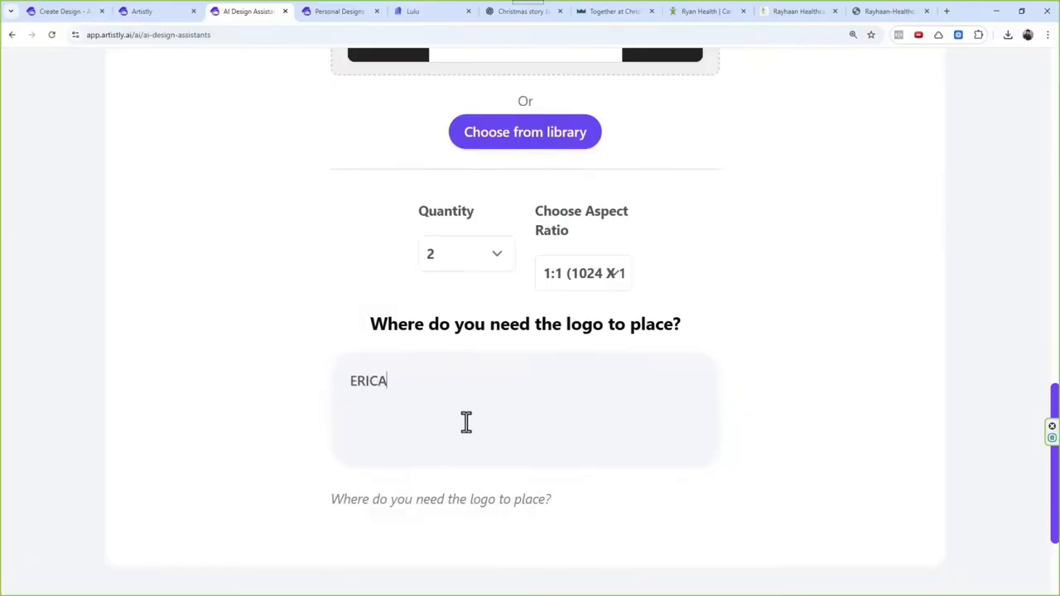
{"action": "key", "text": "ctrl+a"}
{"action": "key", "text": "BackSpace"}
{"action": "type", "text": "American docto"}
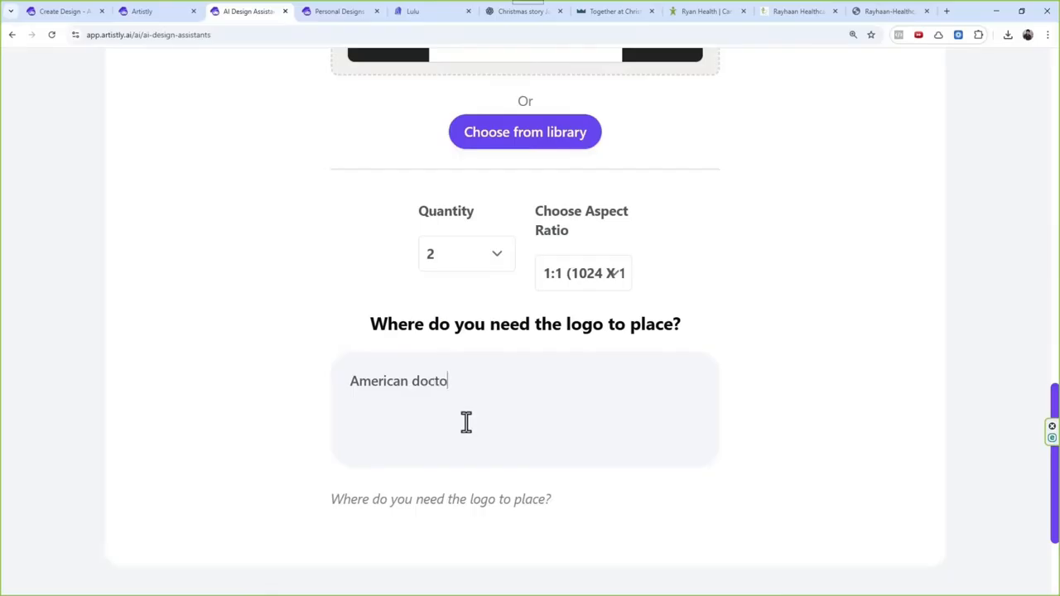
{"action": "type", "text": "r in the clinic with"}
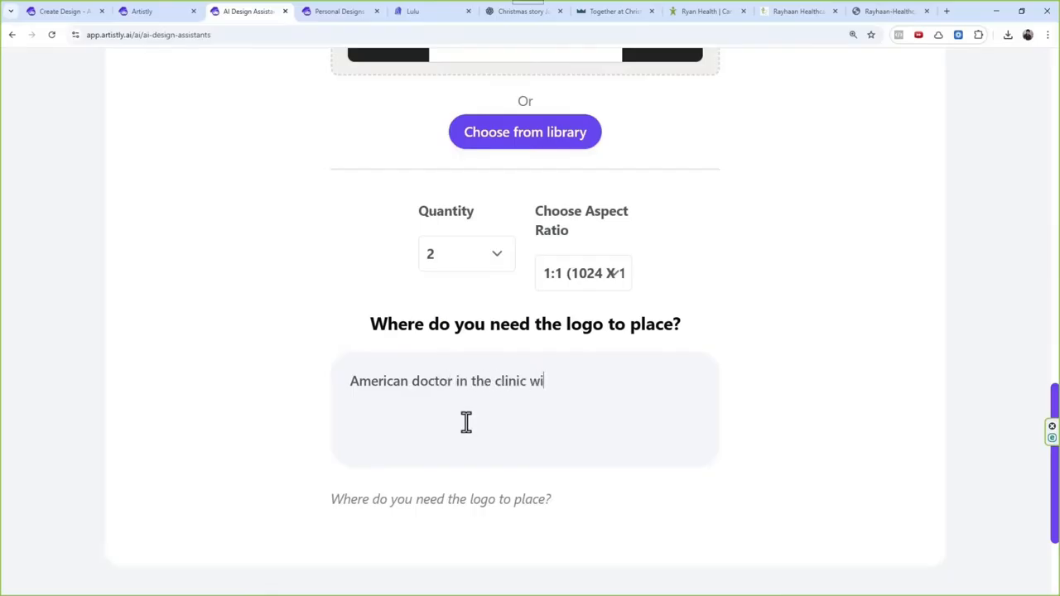
{"action": "key", "text": "BackSpace"}
{"action": "key", "text": "BackSpace"}
{"action": "key", "text": "BackSpace"}
{"action": "key", "text": "BackSpace"}
{"action": "key", "text": "BackSpace"}
{"action": "type", "text": "with this design on their "}
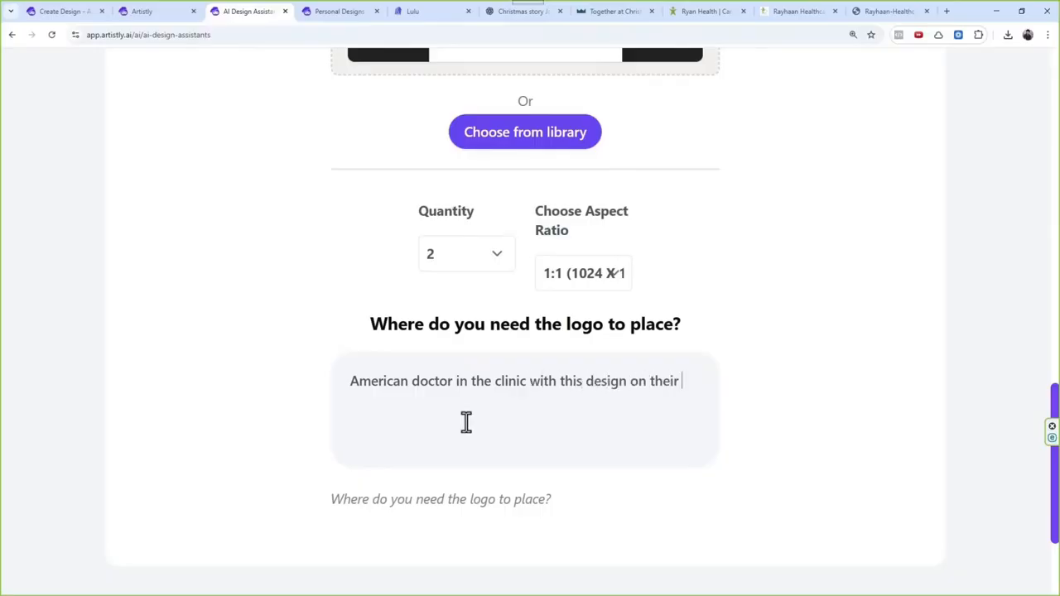
{"action": "type", "text": "dress."}
Step: Copy the full placement prompt and submit the mockup for generation
{"action": "key", "text": "ctrl+a"}
{"action": "key", "text": "ctrl+c"}
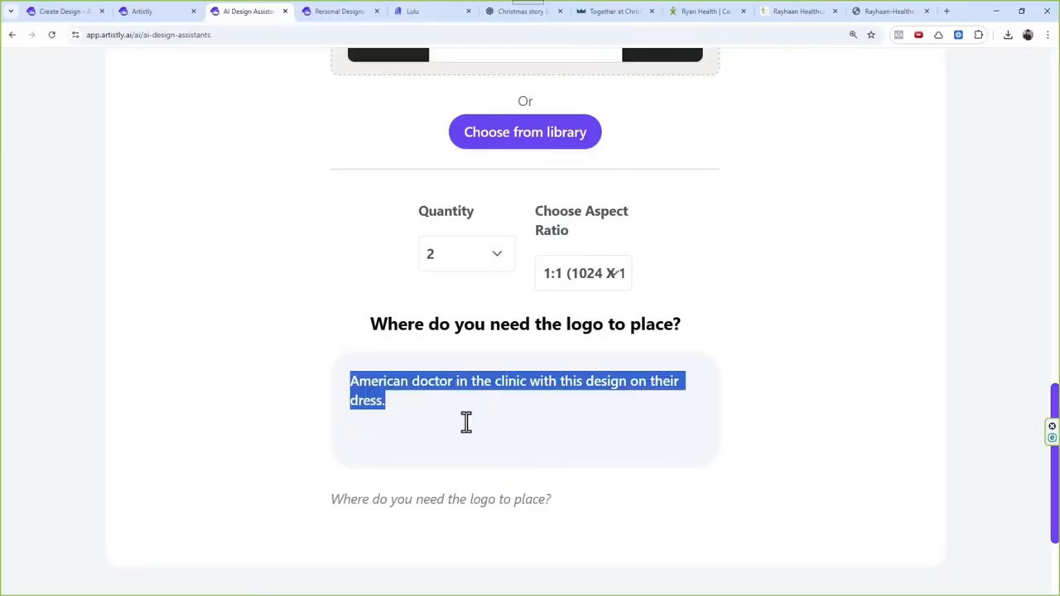
{"action": "scroll", "coordinate": [466, 422], "scroll_direction": "down", "scroll_amount": 2}
{"action": "left_click", "coordinate": [505, 472]}
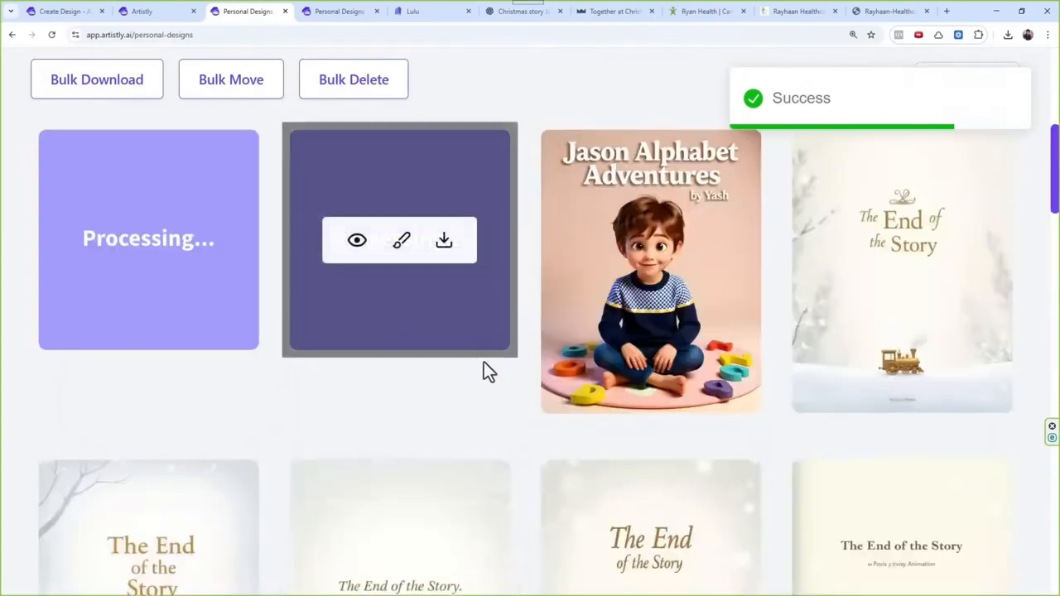
Step: Reopen the Mockup Creator and choose the Rayhaan Healthcare logo from the Uploaded folder of the media library
{"action": "scroll", "coordinate": [489, 348], "scroll_direction": "up", "scroll_amount": 5}
{"action": "left_click", "coordinate": [516, 212]}
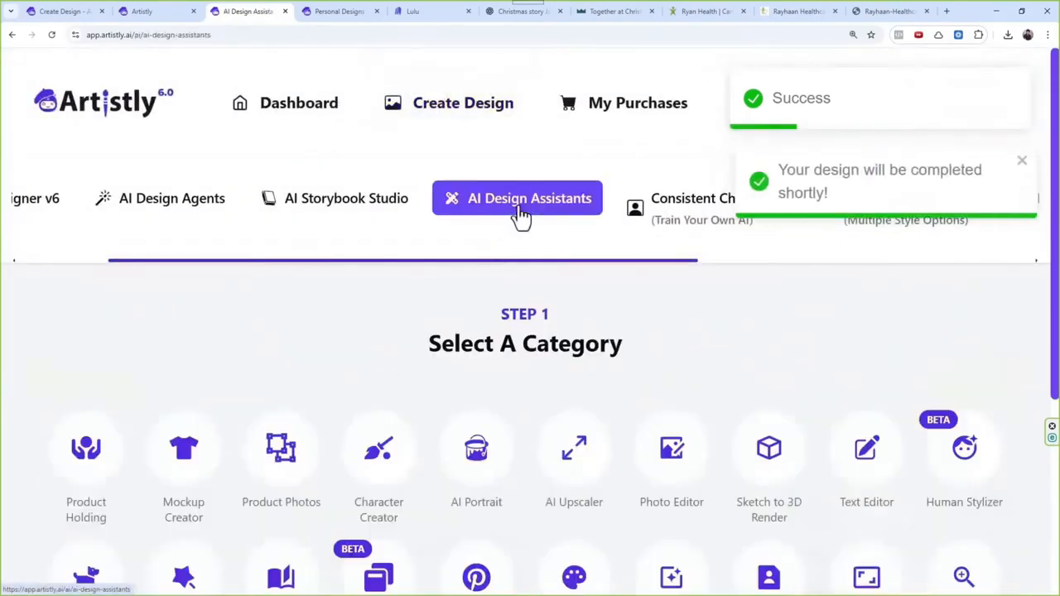
{"action": "left_click", "coordinate": [187, 437]}
{"action": "left_click", "coordinate": [499, 446]}
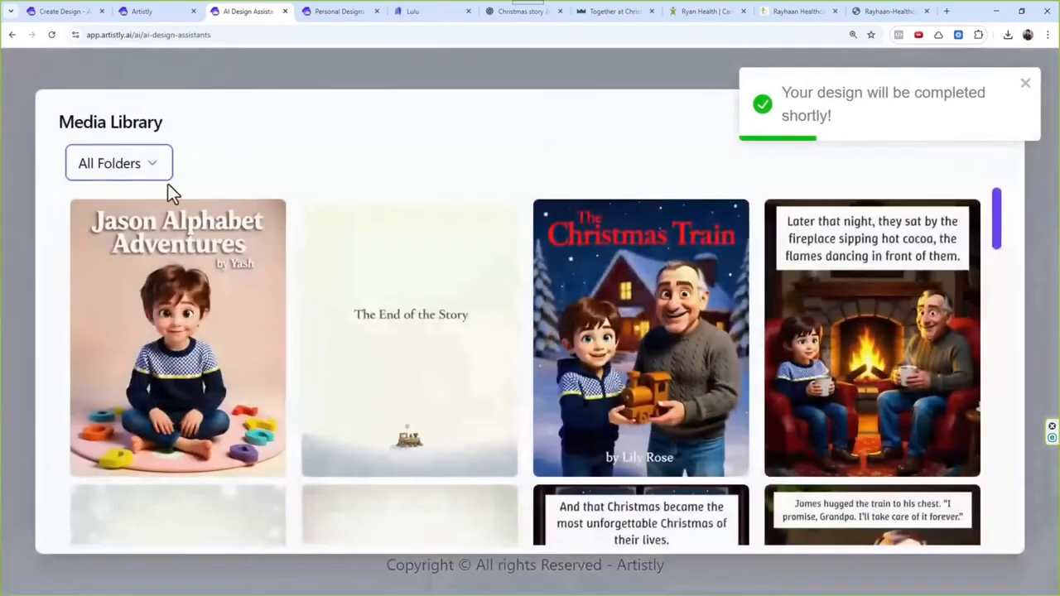
{"action": "left_click", "coordinate": [159, 165]}
{"action": "left_click", "coordinate": [148, 236]}
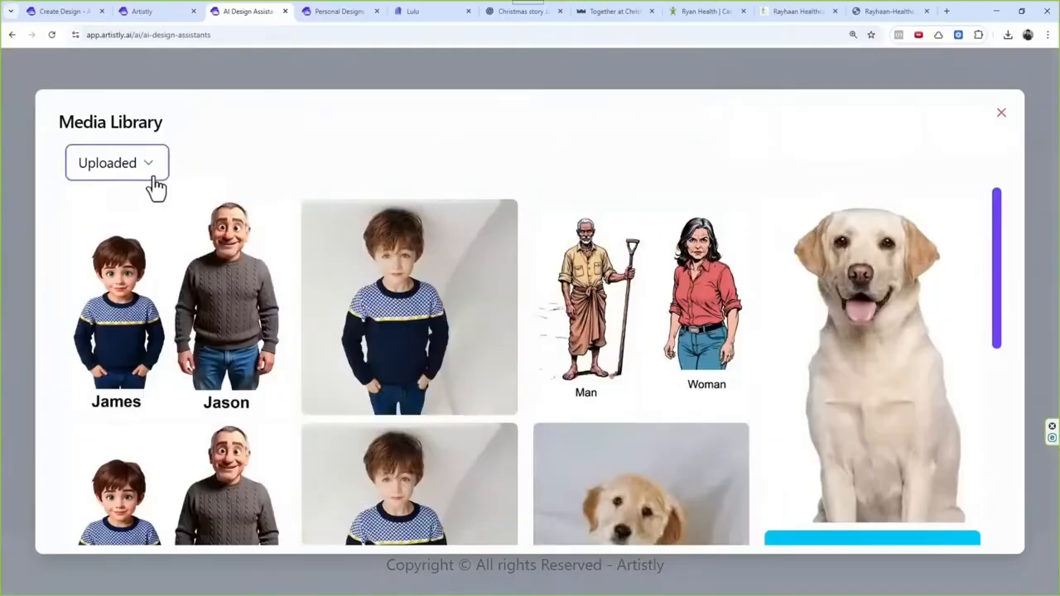
{"action": "left_click", "coordinate": [151, 236]}
{"action": "scroll", "coordinate": [398, 348], "scroll_direction": "down", "scroll_amount": 2}
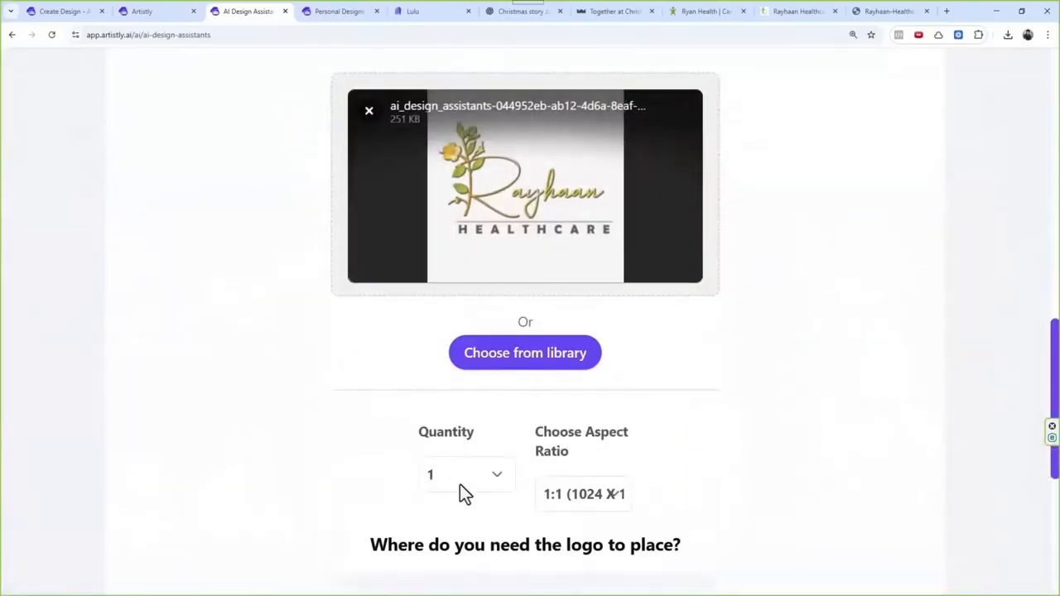
Step: Set the quantity to 2 and paste the prompt "American doctor in the clinic with this design on their dress."
{"action": "left_click", "coordinate": [464, 488]}
{"action": "left_click", "coordinate": [462, 527]}
{"action": "scroll", "coordinate": [437, 469], "scroll_direction": "down", "scroll_amount": 2}
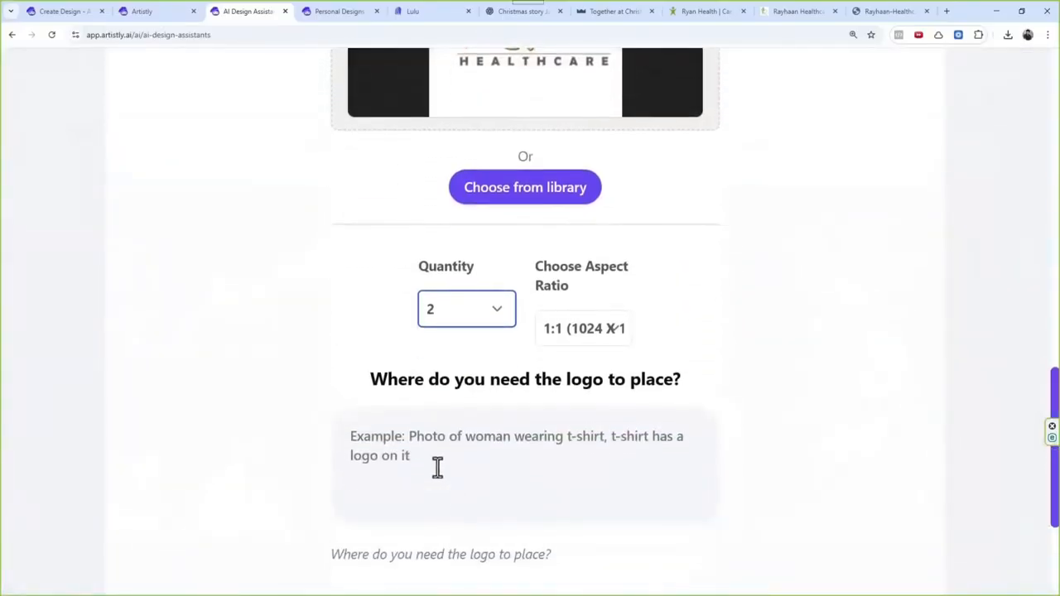
{"action": "left_click", "coordinate": [438, 468]}
{"action": "key", "text": "ctrl+v"}
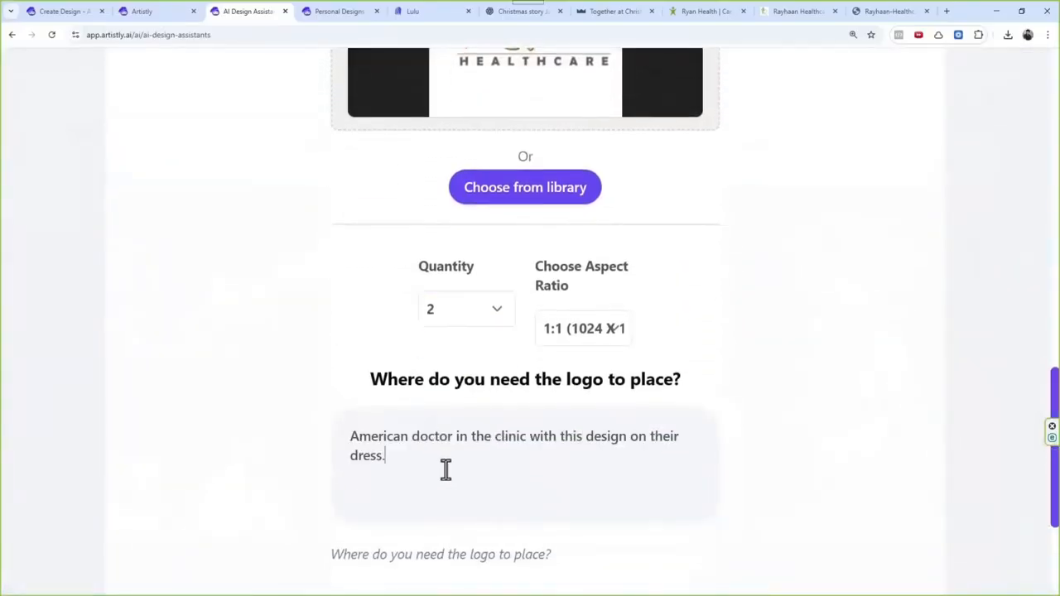
Step: Replace "with" in the logo placement prompt with "wearing scrub" after "American doctor in the clinic"
{"action": "left_click_drag", "start_coordinate": [560, 437], "coordinate": [696, 450]}
{"action": "left_click", "coordinate": [534, 447]}
{"action": "left_click", "coordinate": [558, 440]}
{"action": "key", "text": "BackSpace"}
{"action": "key", "text": "BackSpace"}
{"action": "key", "text": "BackSpace"}
{"action": "key", "text": "BackSpace"}
{"action": "key", "text": "BackSpace"}
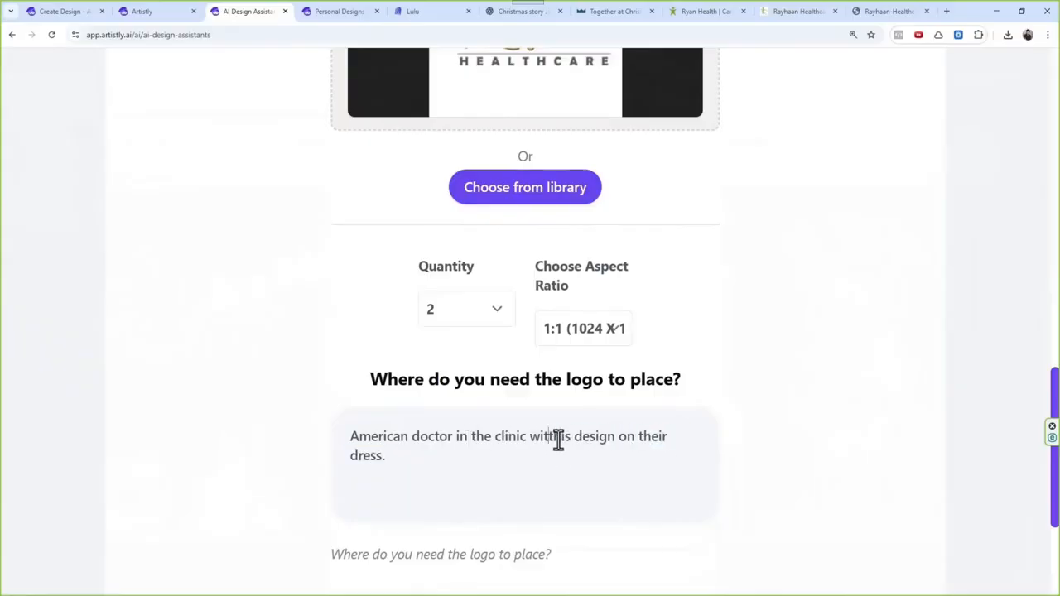
{"action": "type", "text": "we"}
{"action": "type", "text": "raing"}
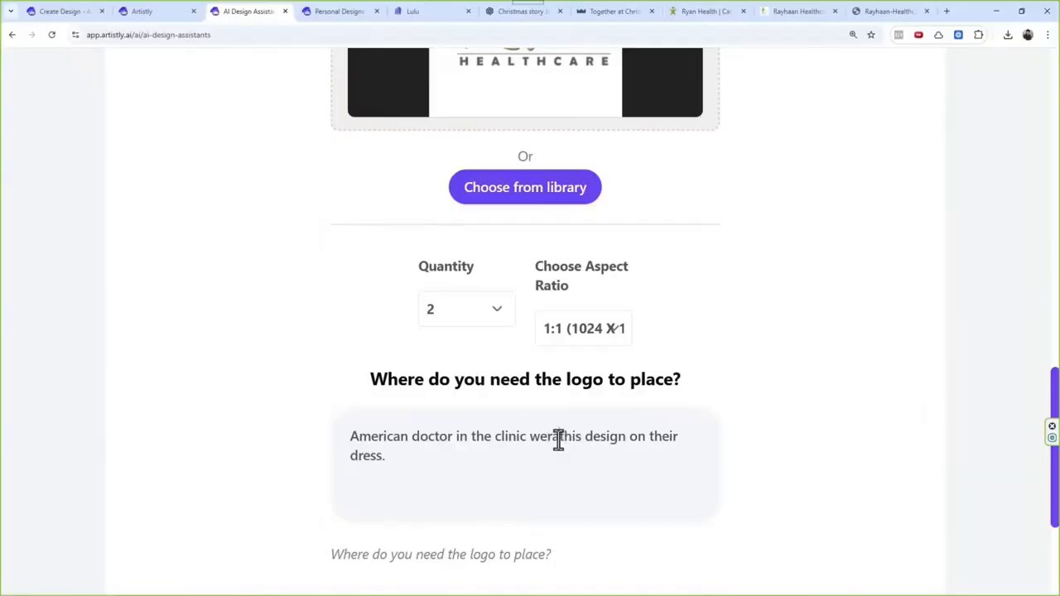
{"action": "key", "text": "BackSpace"}
{"action": "key", "text": "BackSpace"}
{"action": "key", "text": "BackSpace"}
{"action": "key", "text": "BackSpace"}
{"action": "key", "text": "BackSpace"}
{"action": "type", "text": "aring scr"}
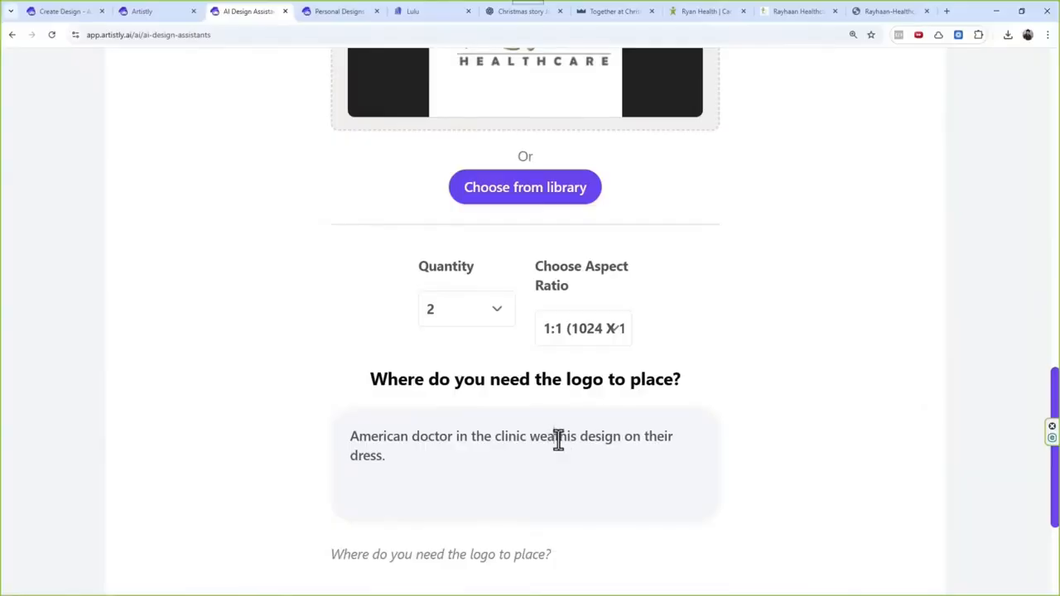
{"action": "type", "text": "ub"}
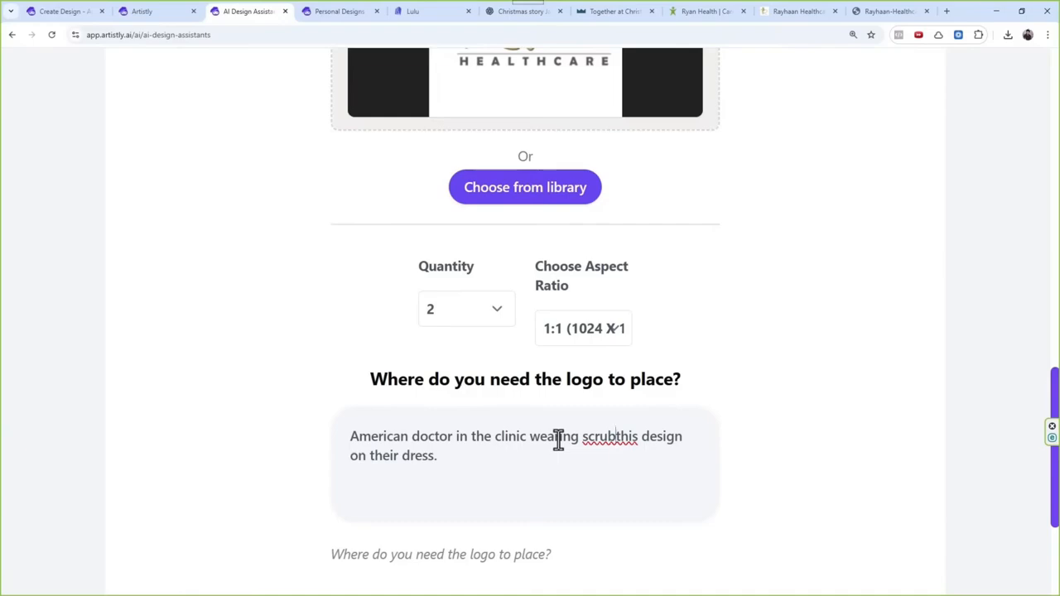
Step: Reword the middle of the placement prompt to read "wearing the shirt and it has" before "this design"
{"action": "key", "text": "BackSpace"}
{"action": "key", "text": "BackSpace"}
{"action": "key", "text": "BackSpace"}
{"action": "key", "text": "BackSpace"}
{"action": "key", "text": "BackSpace"}
{"action": "key", "text": "BackSpace"}
{"action": "key", "text": "BackSpace"}
{"action": "key", "text": "BackSpace"}
{"action": "key", "text": "BackSpace"}
{"action": "key", "text": "BackSpace"}
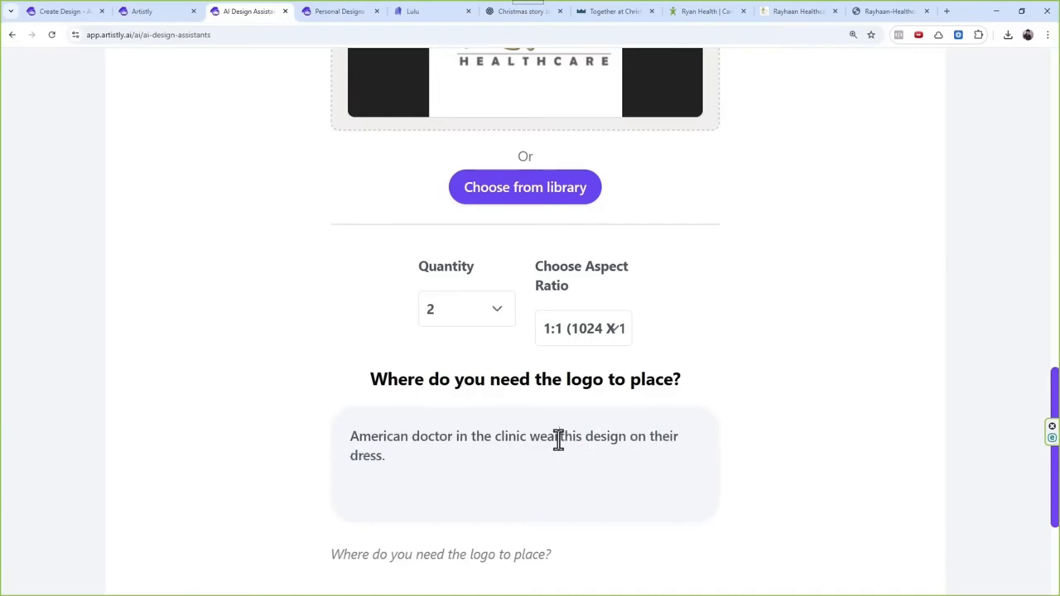
{"action": "type", "text": "ring this"}
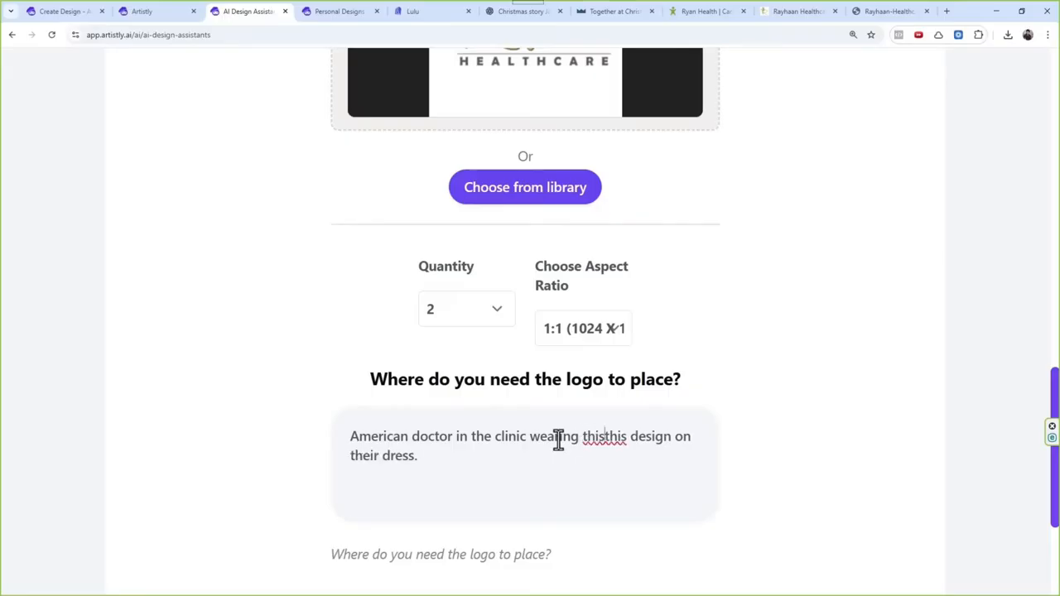
{"action": "key", "text": "BackSpace"}
{"action": "key", "text": "BackSpace"}
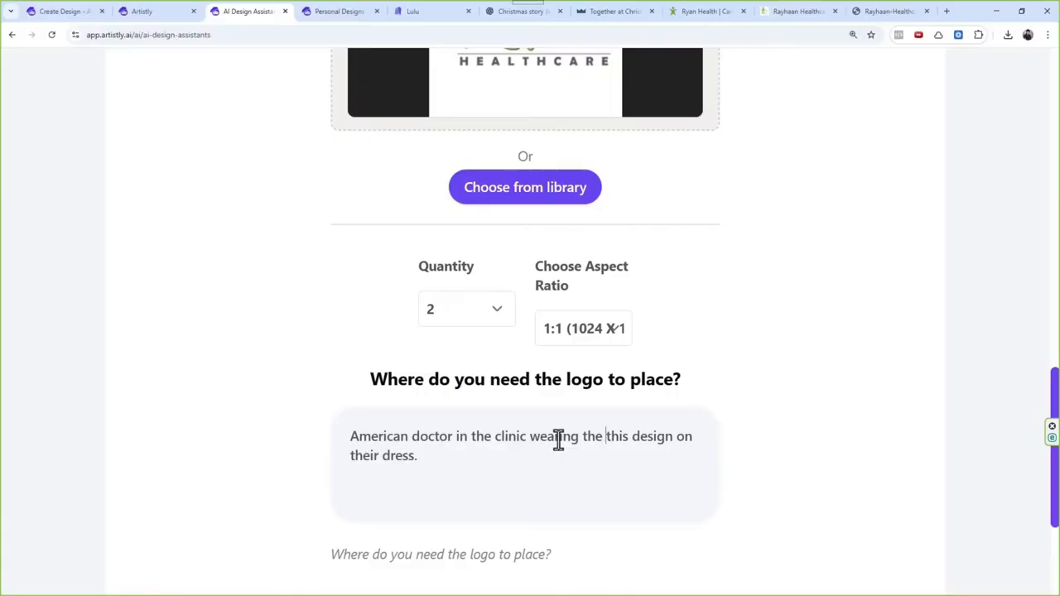
{"action": "type", "text": "shirt"}
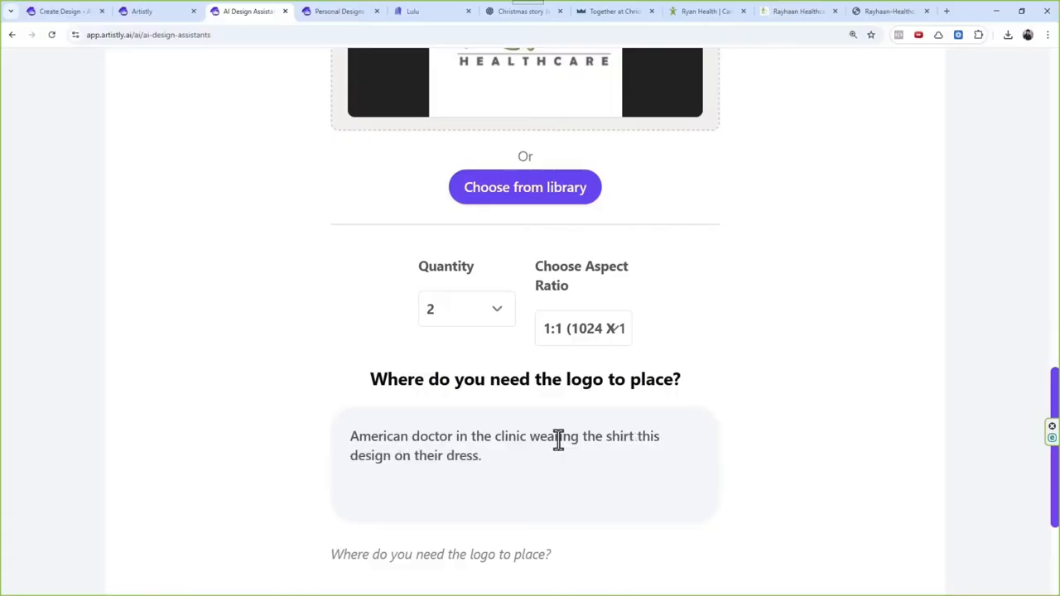
{"action": "key", "text": "BackSpace"}
{"action": "key", "text": "BackSpace"}
{"action": "key", "text": "BackSpace"}
{"action": "key", "text": "BackSpace"}
{"action": "type", "text": "and"}
Step: Replace the prompt's ending "on their dress." with "it" and generate the mockup images
{"action": "left_click_drag", "start_coordinate": [403, 455], "coordinate": [528, 455]}
{"action": "key", "text": "BackSpace"}
{"action": "key", "text": "BackSpace"}
{"action": "key", "text": "BackSpace"}
{"action": "key", "text": "BackSpace"}
{"action": "key", "text": "BackSpace"}
{"action": "key", "text": "BackSpace"}
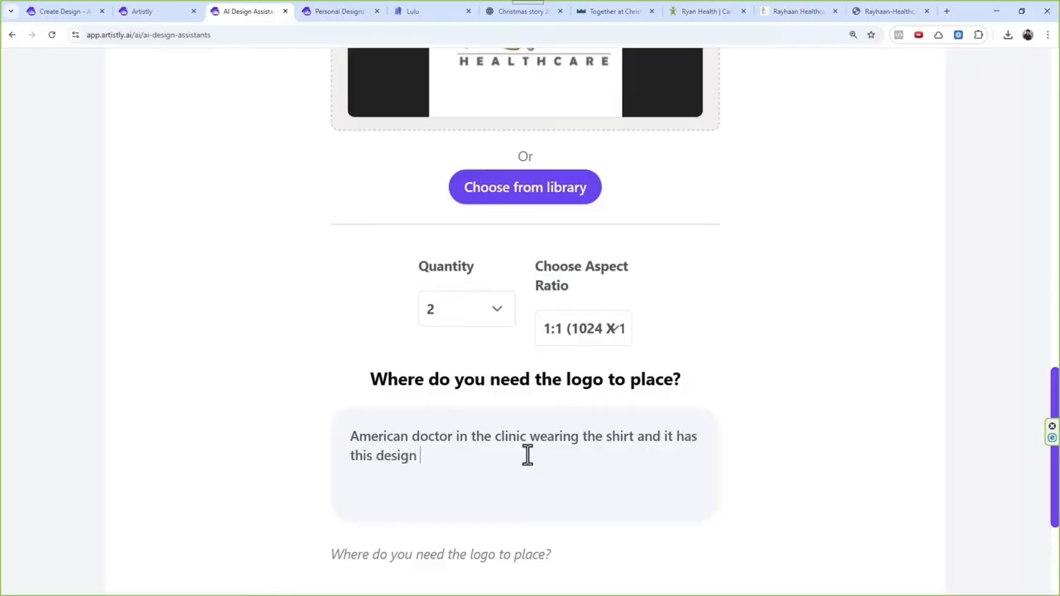
{"action": "scroll", "coordinate": [581, 422], "scroll_direction": "down", "scroll_amount": 2}
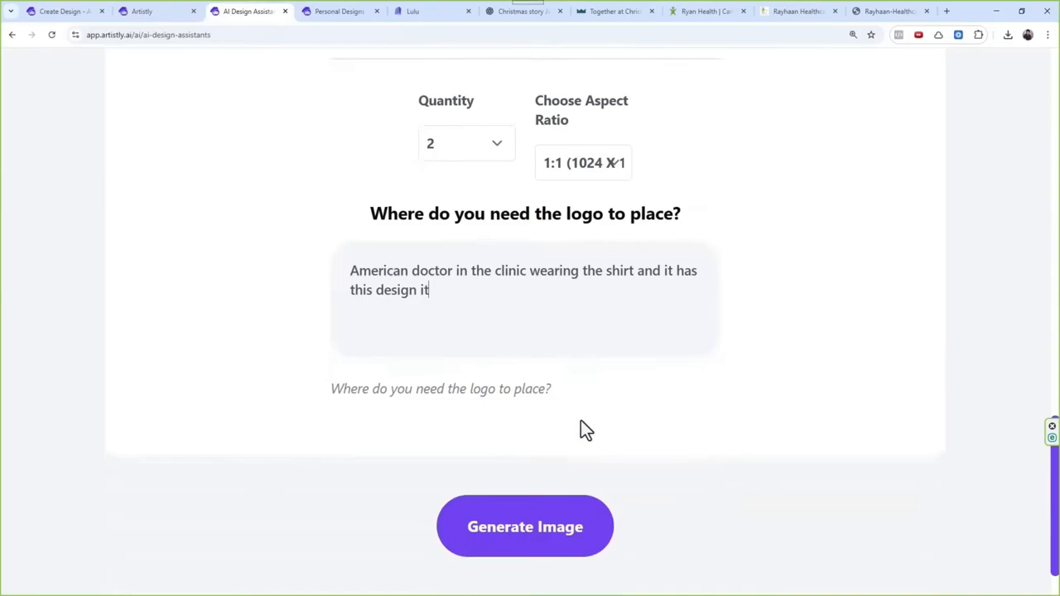
{"action": "left_click", "coordinate": [550, 520]}
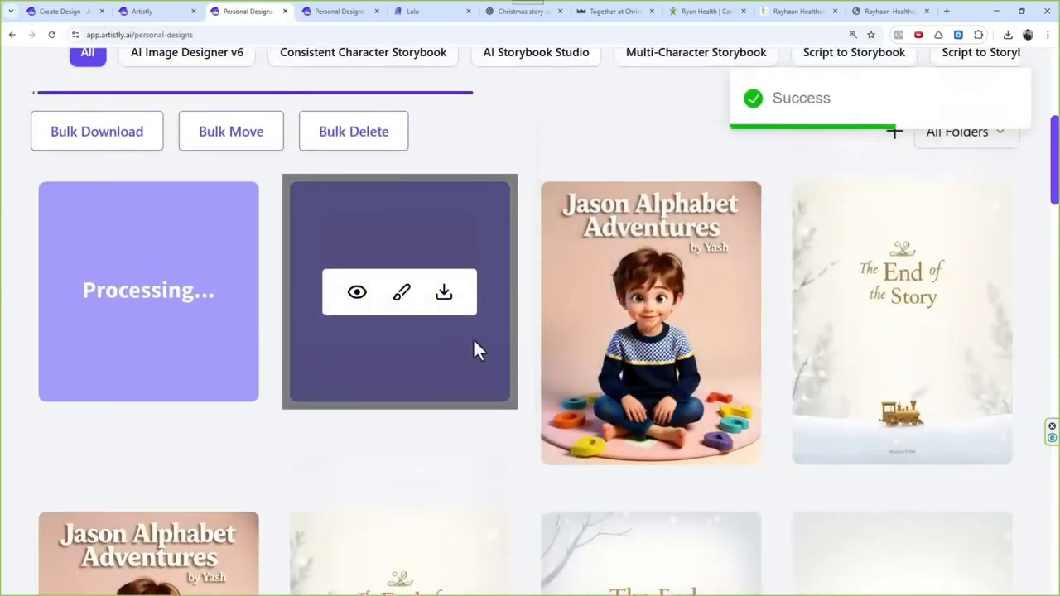
Step: Inspect the female doctor mockup at full size in a new browser tab, and view the newest male doctor mockup's details
{"action": "scroll", "coordinate": [638, 390], "scroll_direction": "up", "scroll_amount": 2}
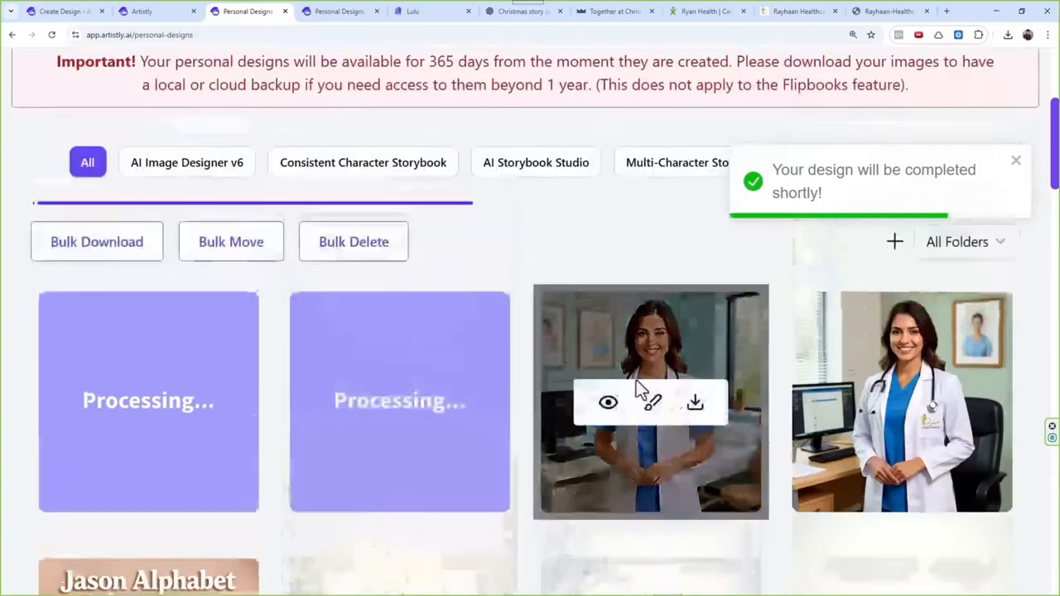
{"action": "left_click", "coordinate": [609, 403]}
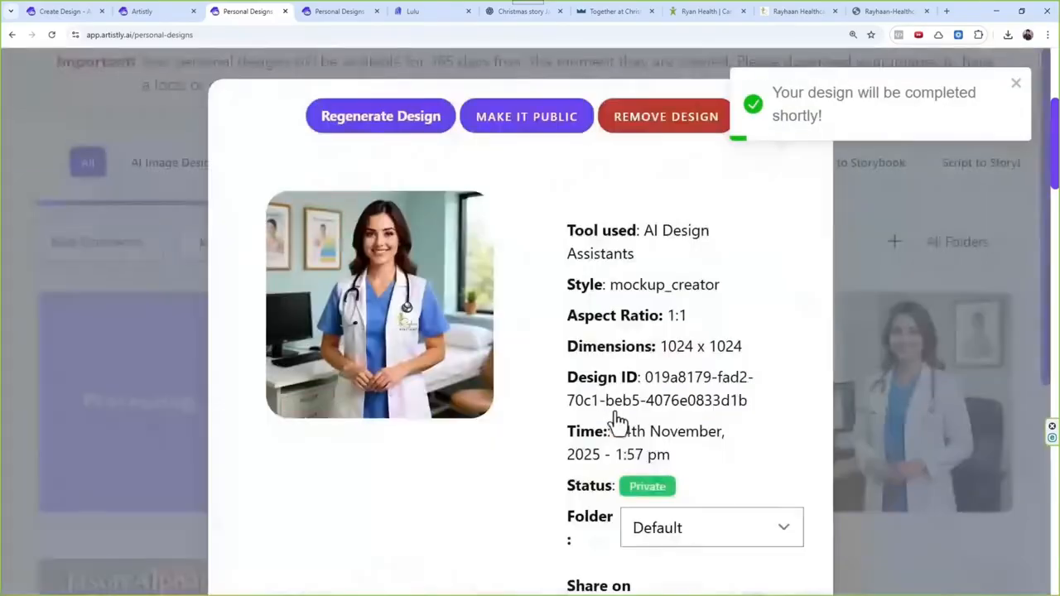
{"action": "right_click", "coordinate": [415, 252]}
{"action": "left_click", "coordinate": [431, 258]}
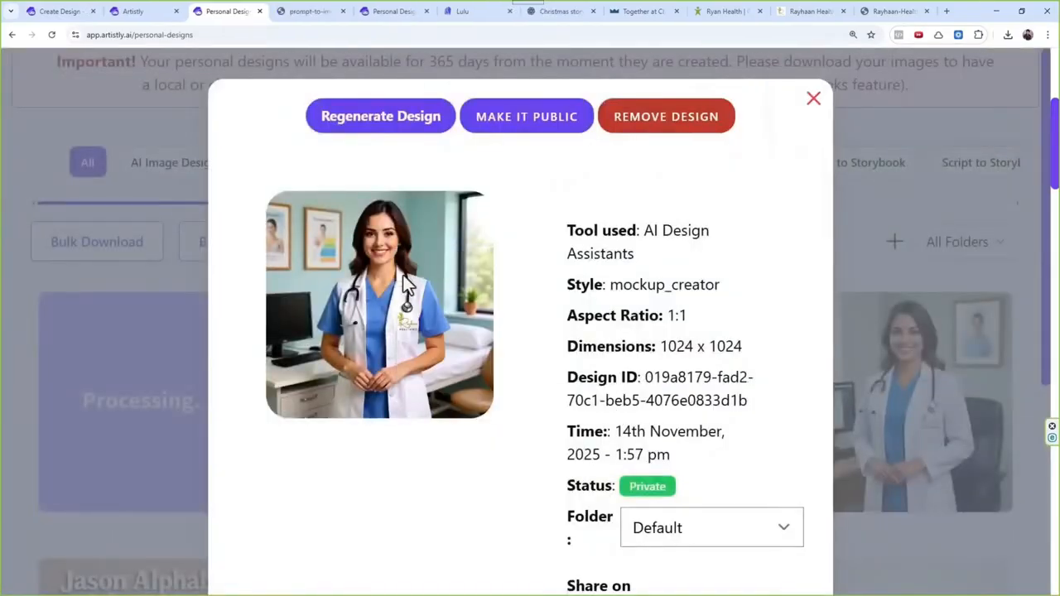
{"action": "left_click", "coordinate": [310, 11]}
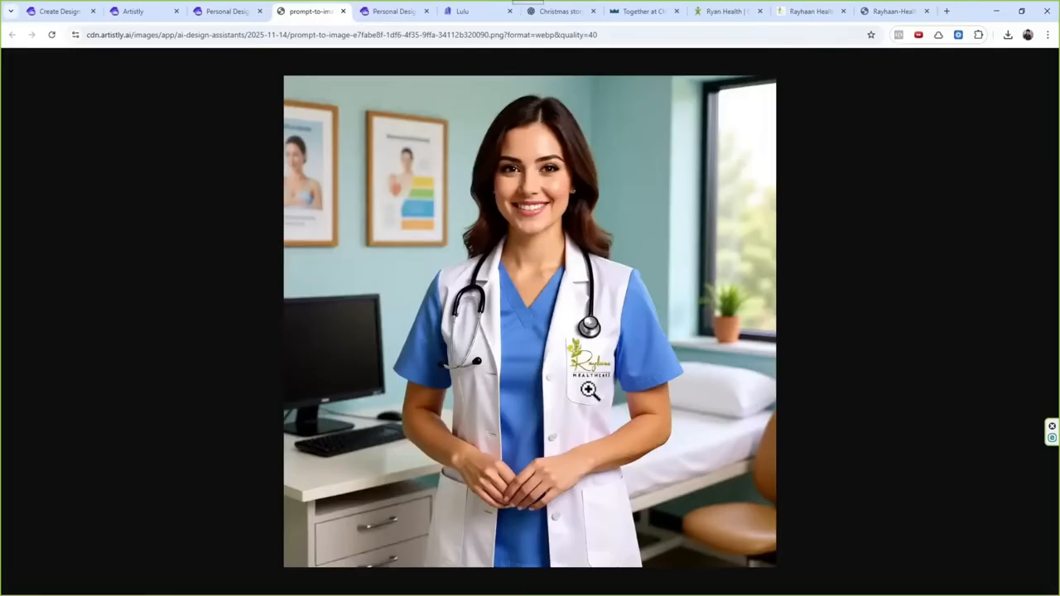
{"action": "left_click", "coordinate": [246, 15]}
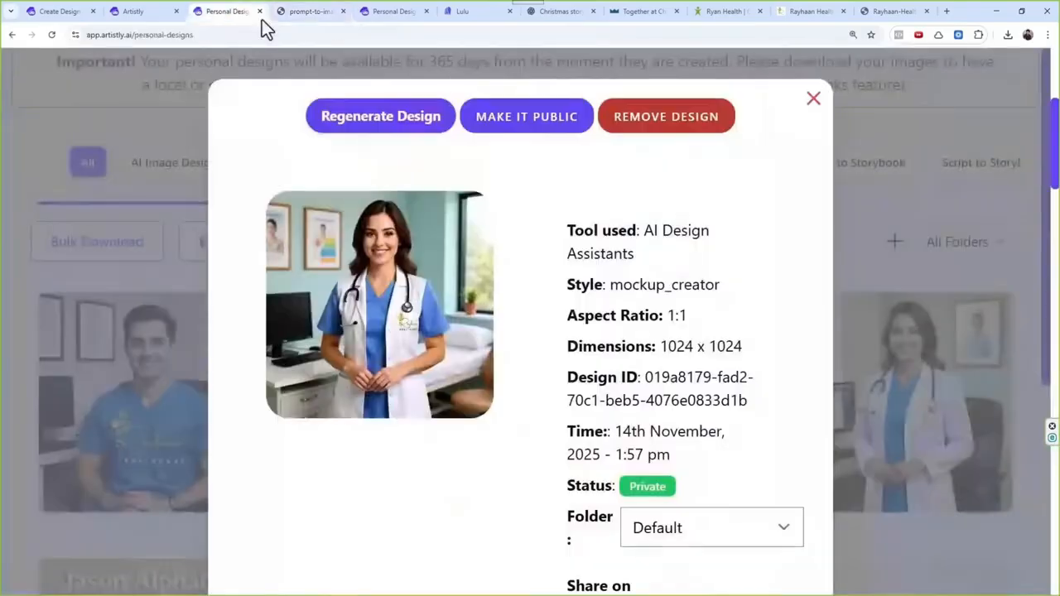
{"action": "left_click", "coordinate": [812, 101]}
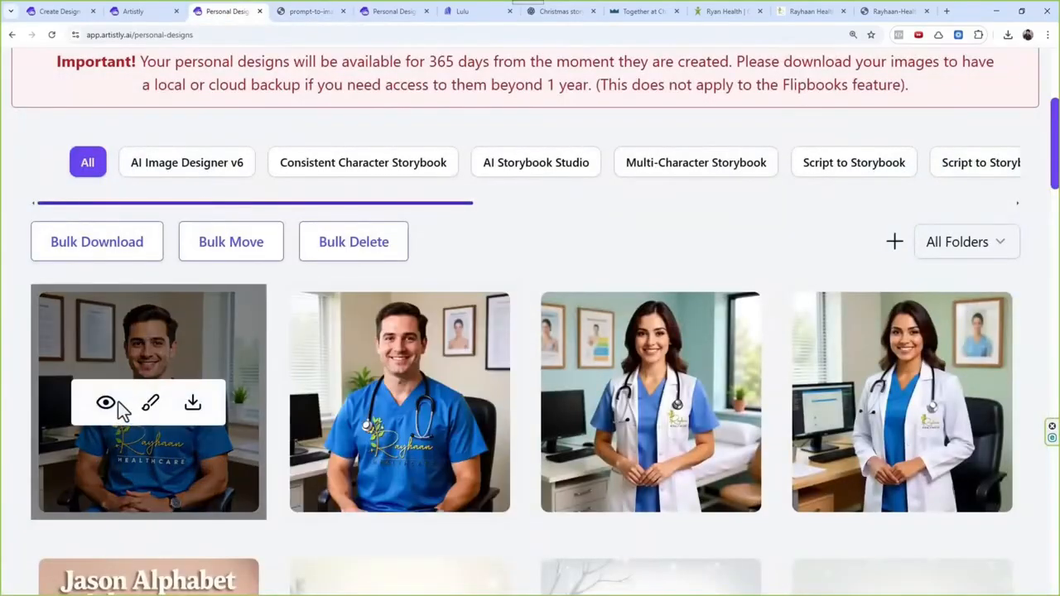
{"action": "left_click", "coordinate": [106, 403]}
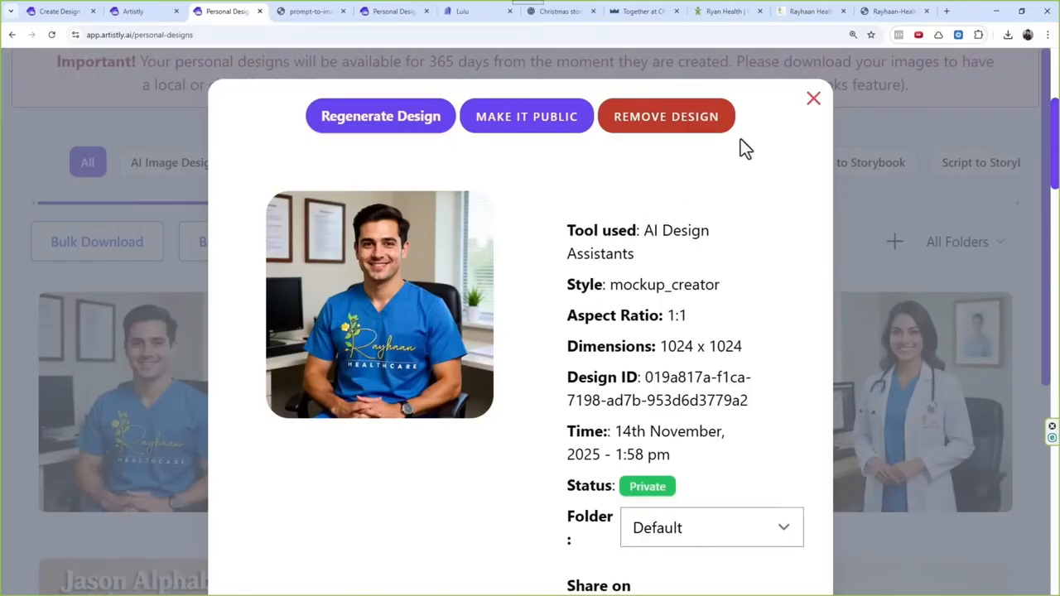
{"action": "left_click", "coordinate": [815, 99]}
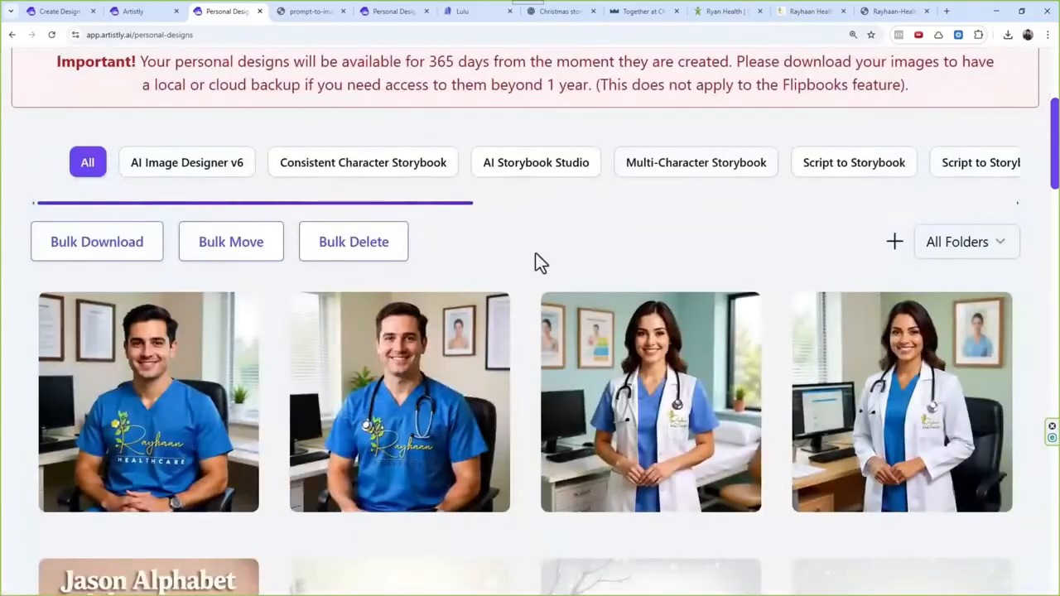
Step: Open AI Design Agents and select the T-shirt Designs category
{"action": "mouse_move", "coordinate": [480, 414]}
{"action": "scroll", "coordinate": [472, 410], "scroll_direction": "up", "scroll_amount": 1}
{"action": "scroll", "coordinate": [466, 408], "scroll_direction": "up", "scroll_amount": 1}
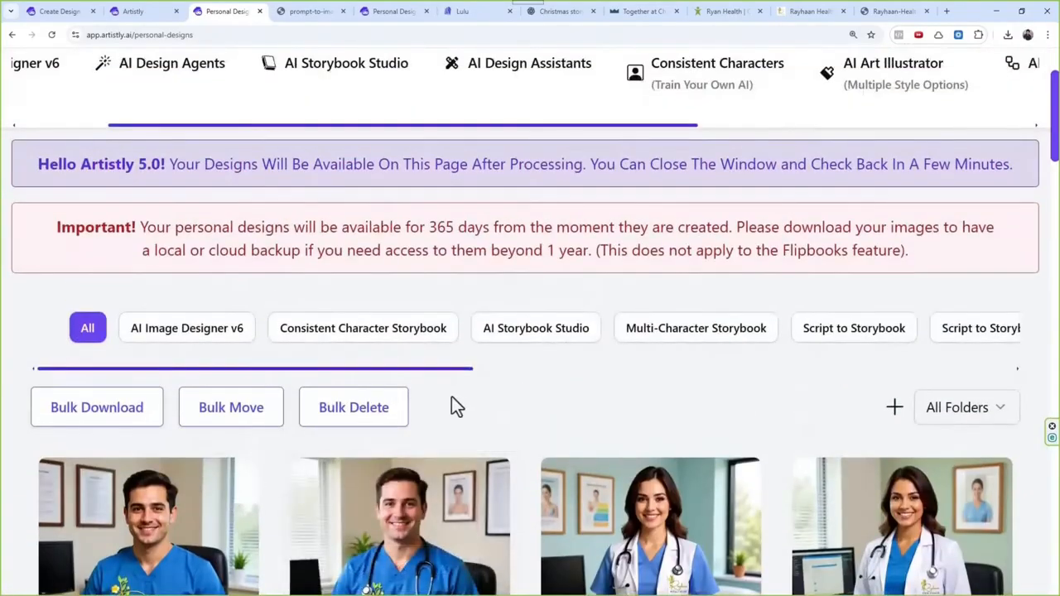
{"action": "scroll", "coordinate": [454, 406], "scroll_direction": "up", "scroll_amount": 2}
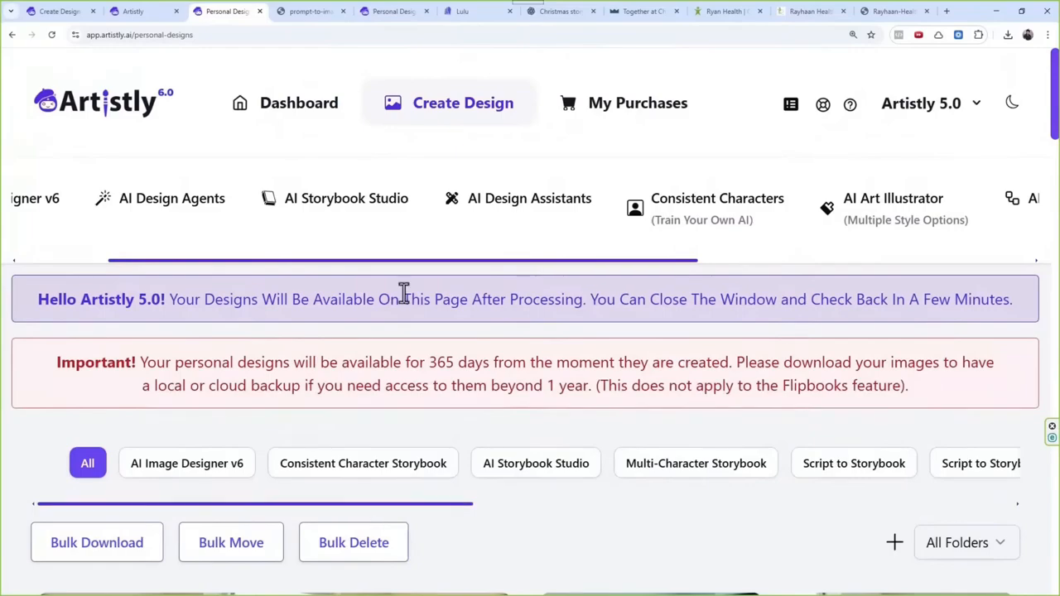
{"action": "left_click_drag", "start_coordinate": [299, 261], "coordinate": [83, 261]}
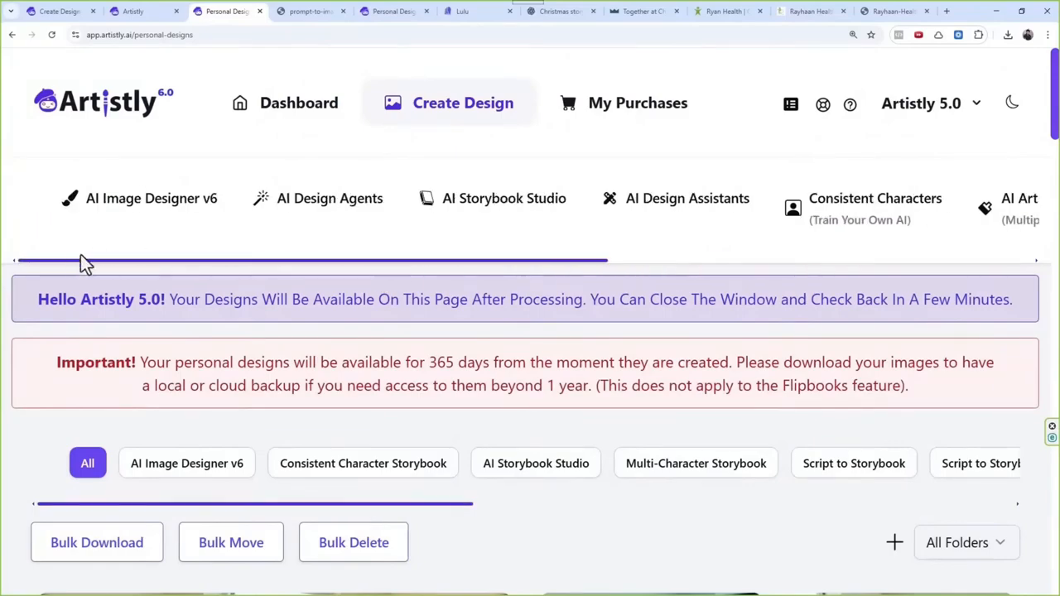
{"action": "left_click", "coordinate": [366, 207]}
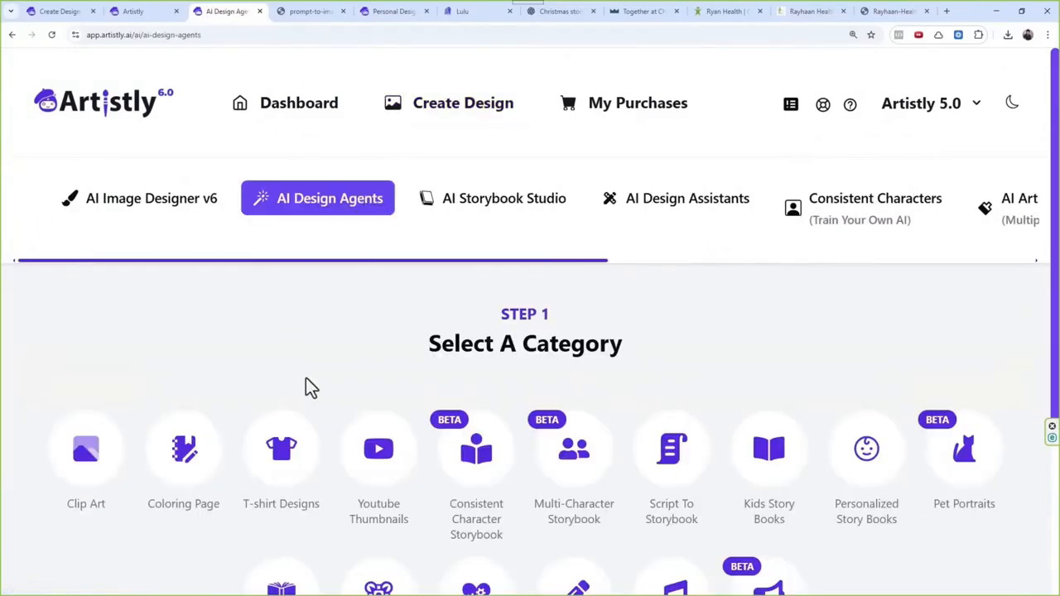
{"action": "left_click", "coordinate": [297, 454]}
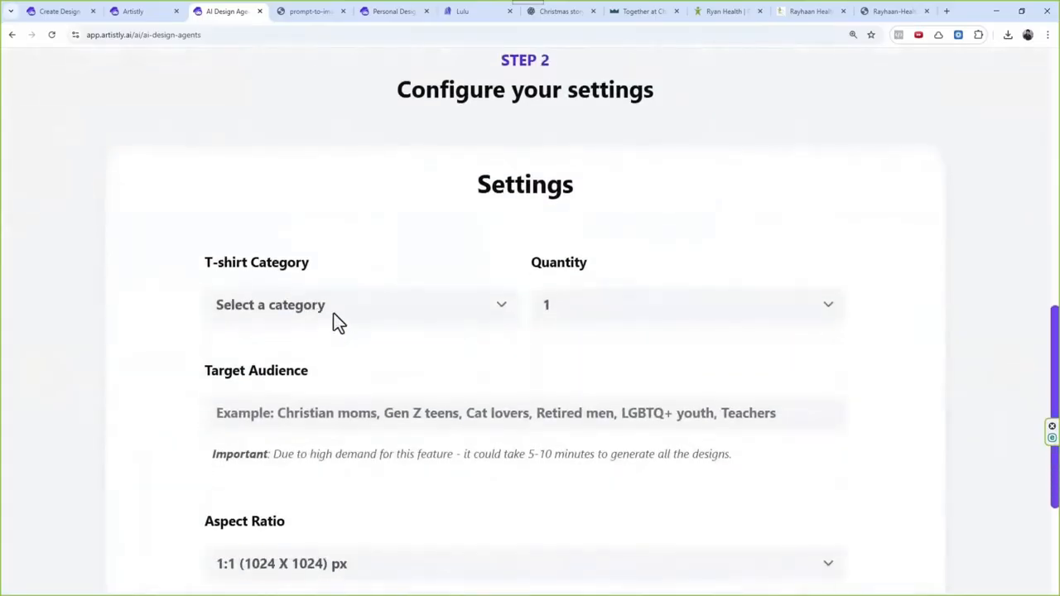
Step: Set the T-shirt category to Funny and the target audience to "christmas day"
{"action": "left_click", "coordinate": [341, 307]}
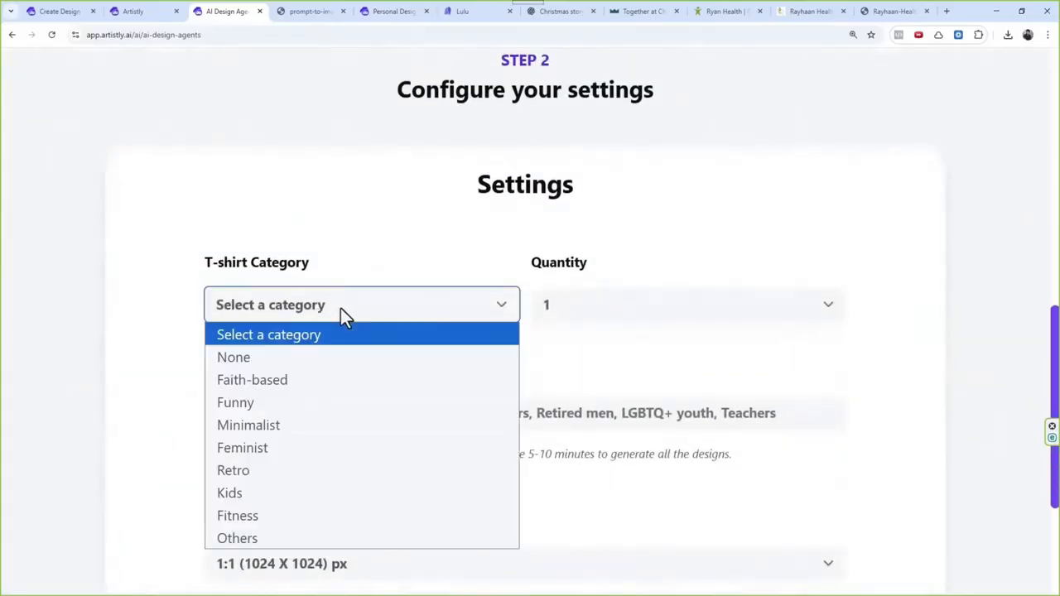
{"action": "left_click", "coordinate": [296, 403]}
{"action": "left_click", "coordinate": [346, 419]}
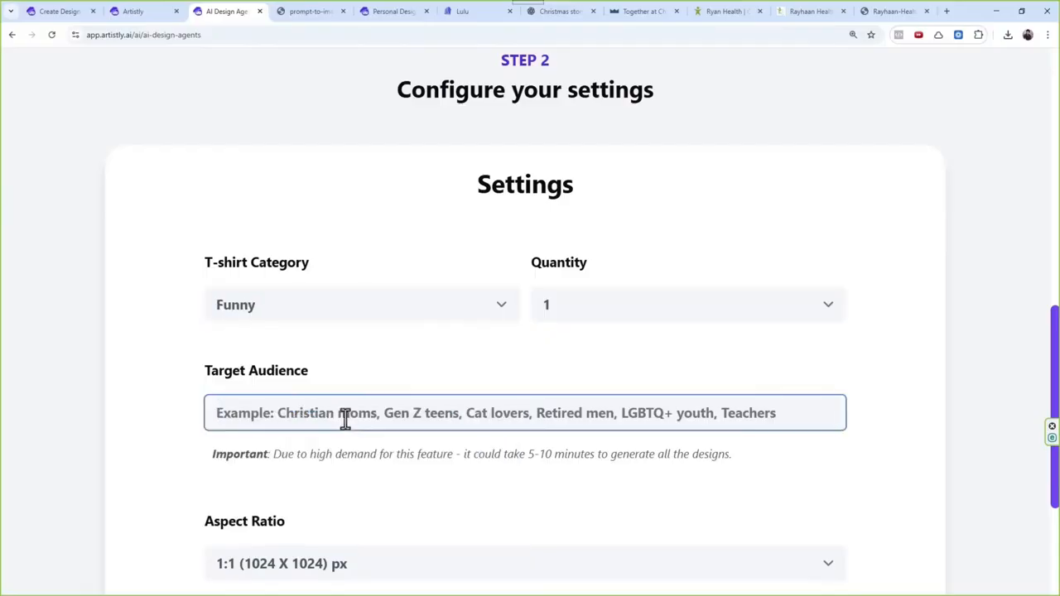
{"action": "type", "text": "chirstm"}
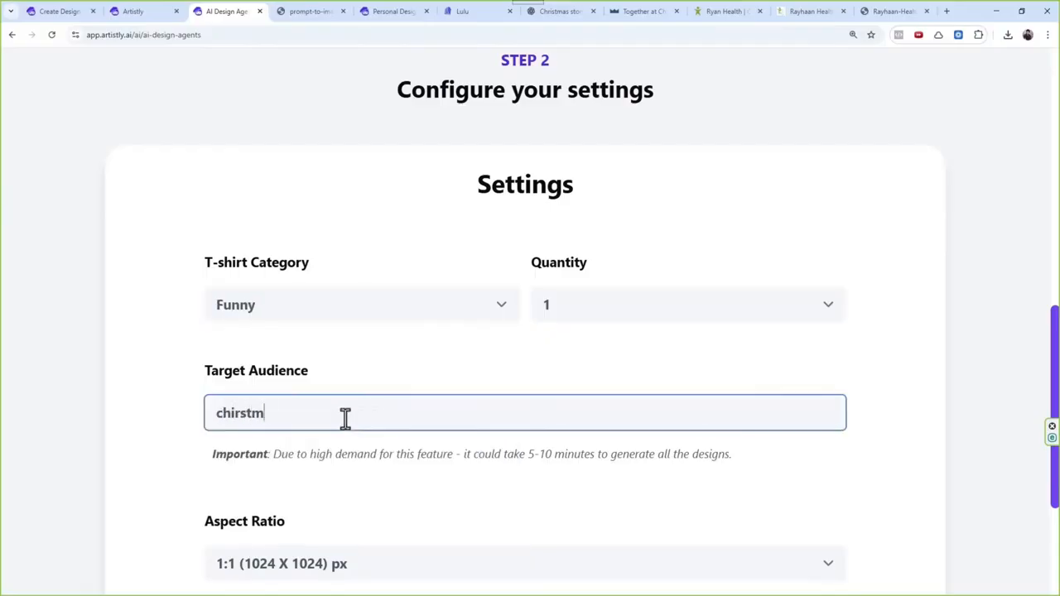
{"action": "type", "text": "as"}
{"action": "key", "text": "ctrl+a"}
{"action": "key", "text": "BackSpace"}
{"action": "type", "text": "christmas d"}
{"action": "scroll", "coordinate": [345, 418], "scroll_direction": "down", "scroll_amount": 3}
{"action": "scroll", "coordinate": [315, 430], "scroll_direction": "up", "scroll_amount": 1}
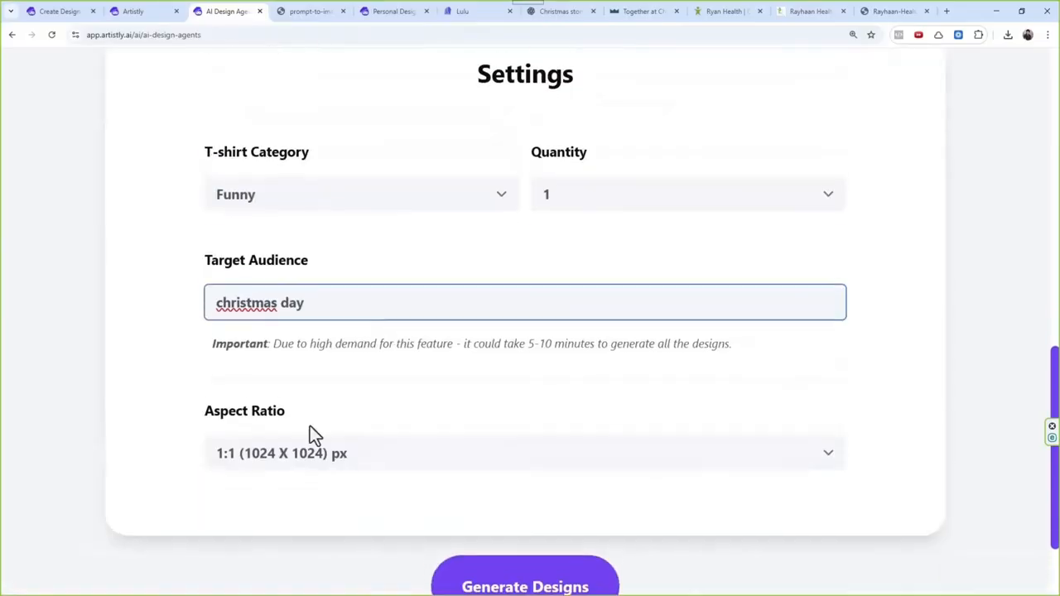
Step: Set the quantity to 10 and generate the T-shirt designs
{"action": "left_click", "coordinate": [547, 198]}
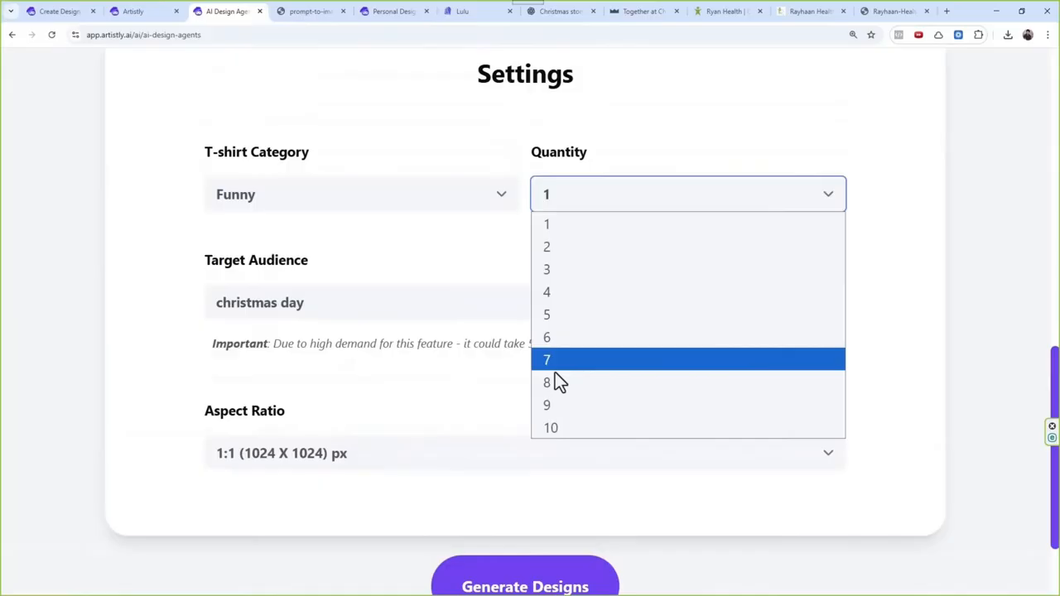
{"action": "left_click", "coordinate": [552, 431]}
{"action": "scroll", "coordinate": [556, 424], "scroll_direction": "down", "scroll_amount": 1}
{"action": "left_click", "coordinate": [538, 532]}
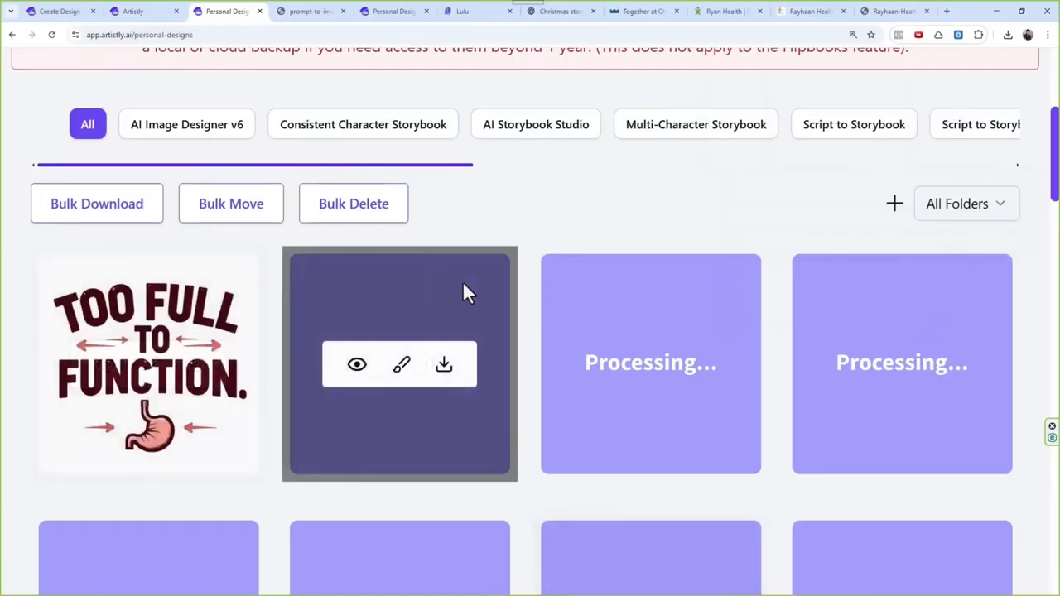
Step: Examine the generated funny Christmas T-shirt designs in the personal designs gallery
{"action": "scroll", "coordinate": [461, 285], "scroll_direction": "down", "scroll_amount": 1}
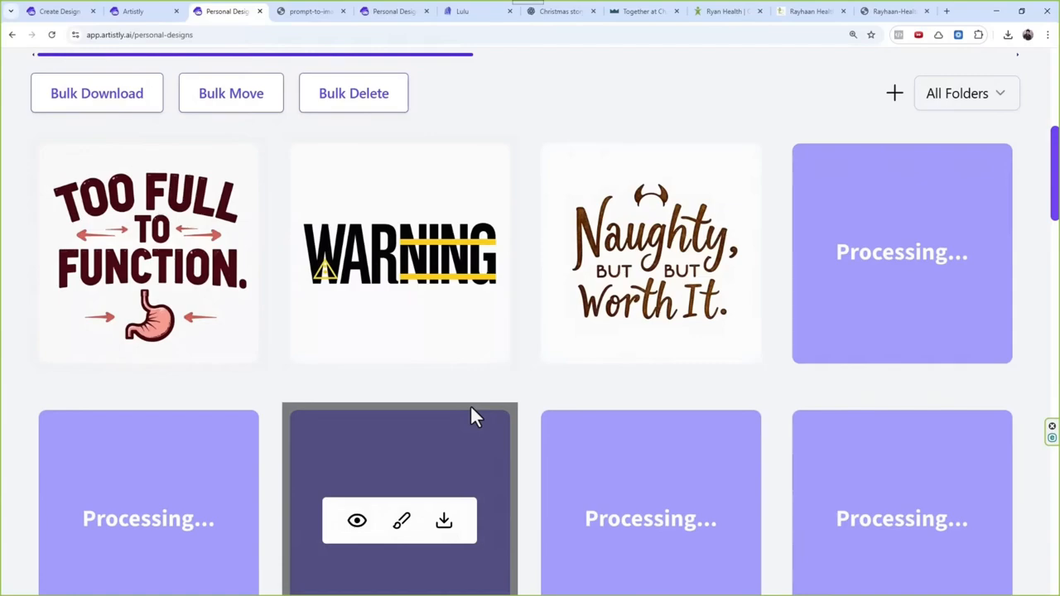
{"action": "scroll", "coordinate": [485, 320], "scroll_direction": "down", "scroll_amount": 4}
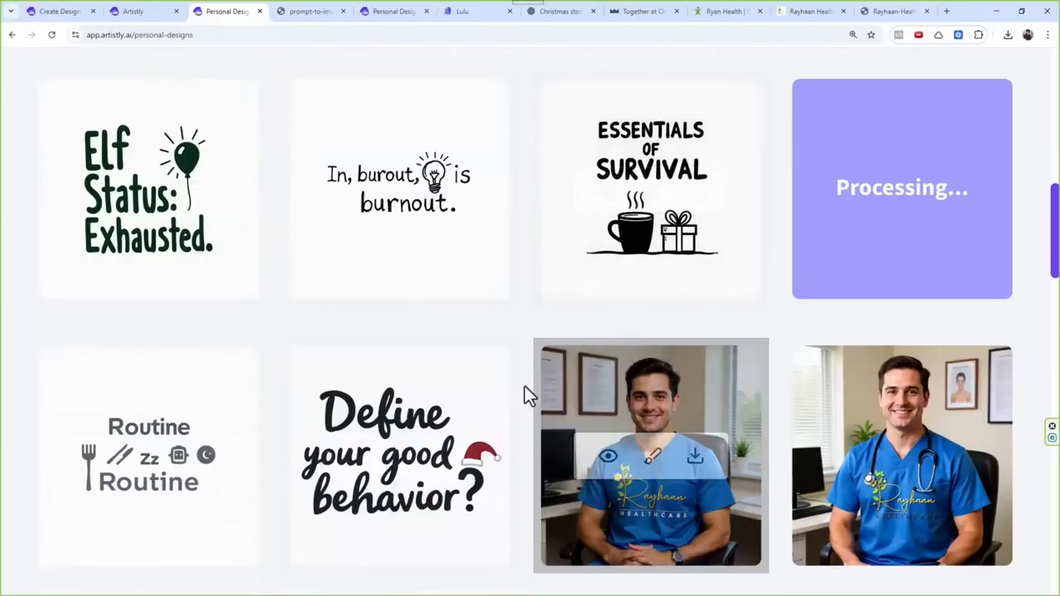
{"action": "scroll", "coordinate": [421, 386], "scroll_direction": "up", "scroll_amount": 5}
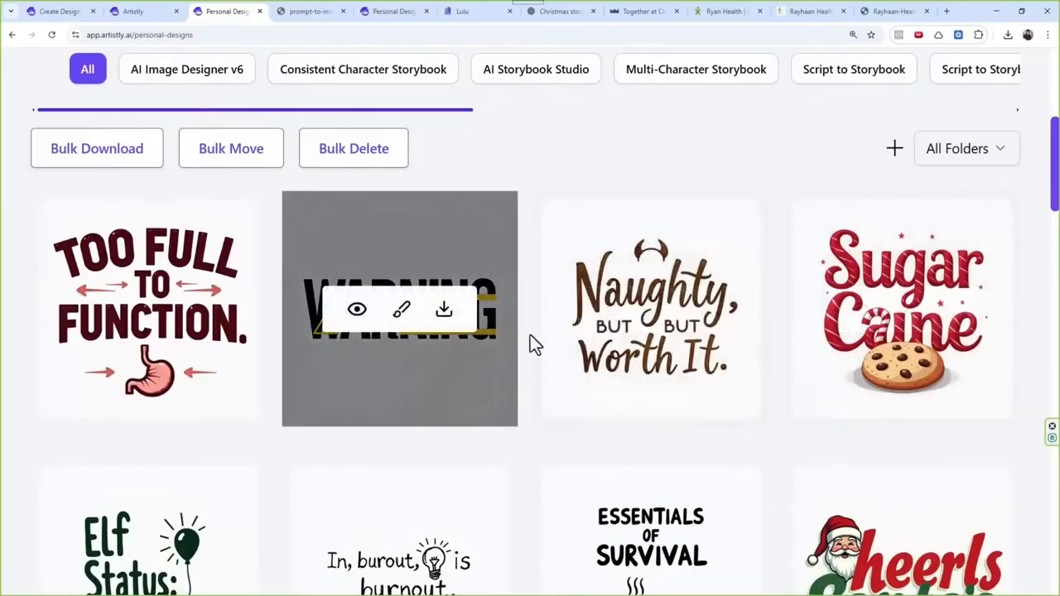
{"action": "scroll", "coordinate": [608, 389], "scroll_direction": "down", "scroll_amount": 5}
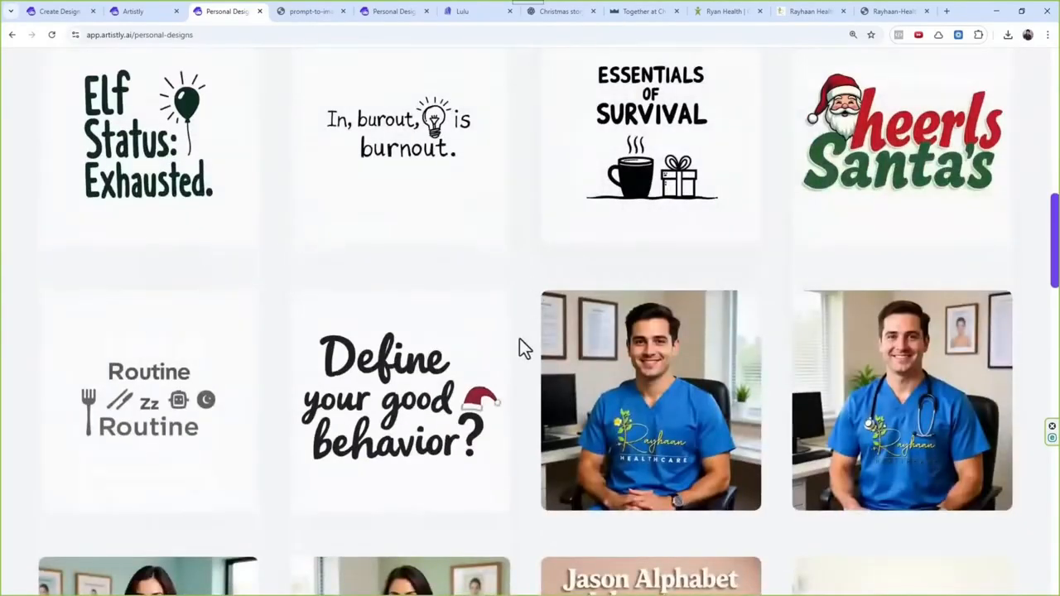
{"action": "scroll", "coordinate": [521, 347], "scroll_direction": "up", "scroll_amount": 1}
{"action": "scroll", "coordinate": [499, 398], "scroll_direction": "up", "scroll_amount": 2}
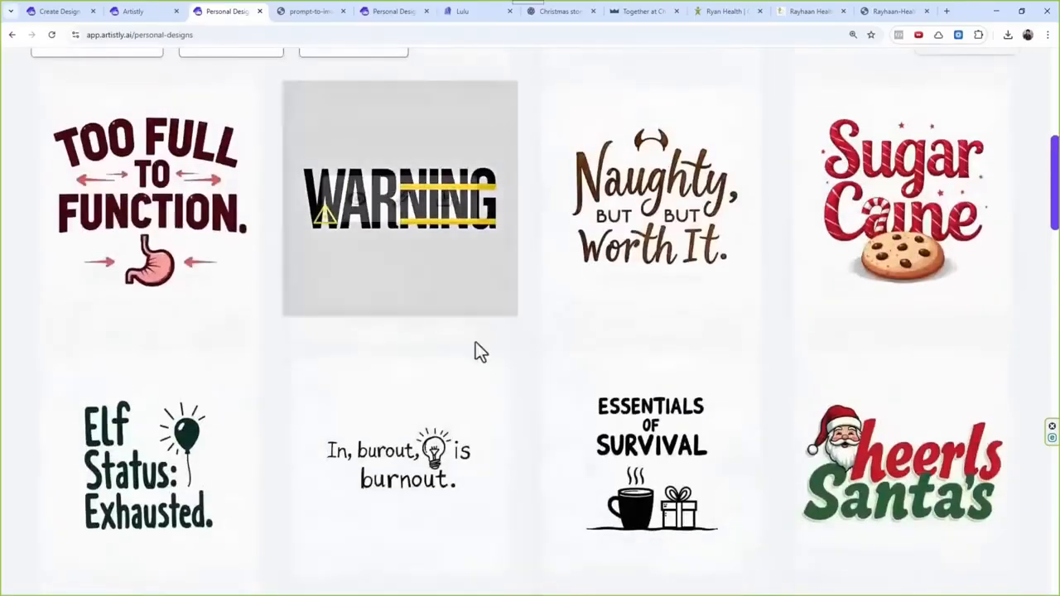
Step: Open AI Bulk Actions and start a new blank action
{"action": "scroll", "coordinate": [464, 381], "scroll_direction": "up", "scroll_amount": 5}
{"action": "scroll", "coordinate": [582, 223], "scroll_direction": "up", "scroll_amount": 2}
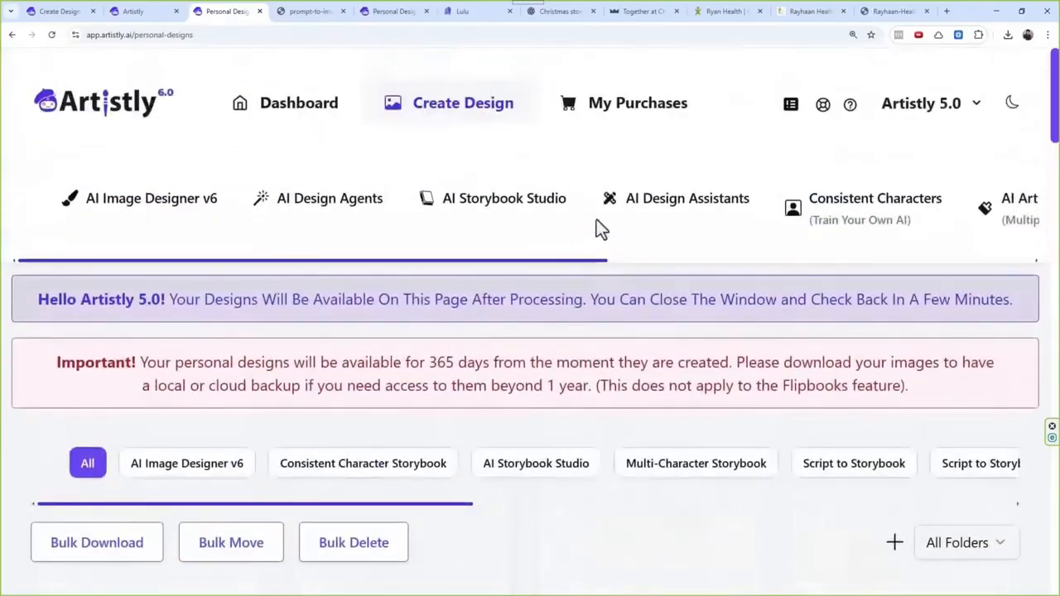
{"action": "left_click_drag", "start_coordinate": [537, 257], "coordinate": [730, 271]}
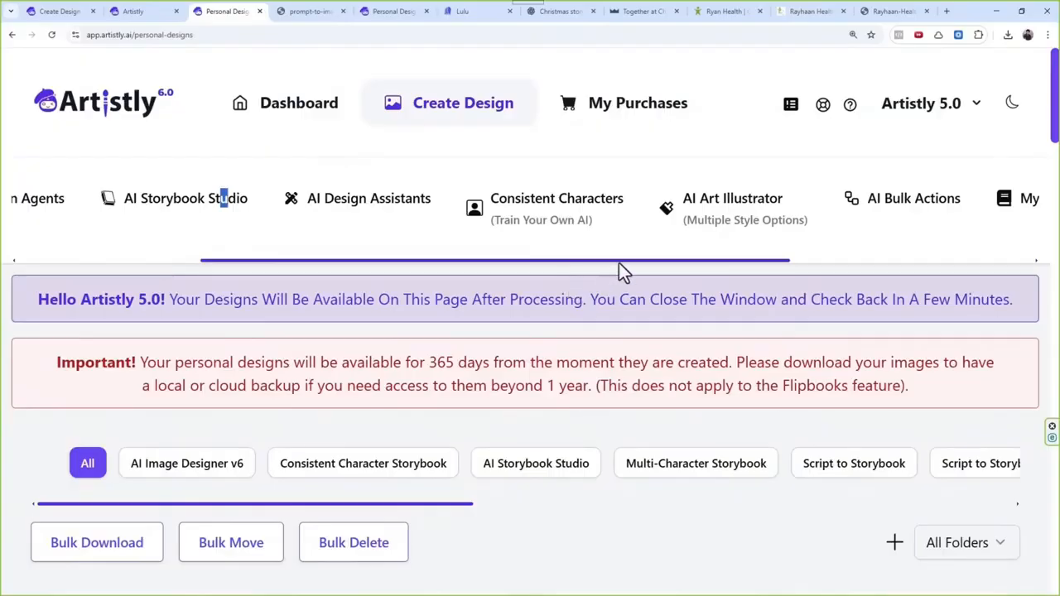
{"action": "left_click", "coordinate": [891, 198]}
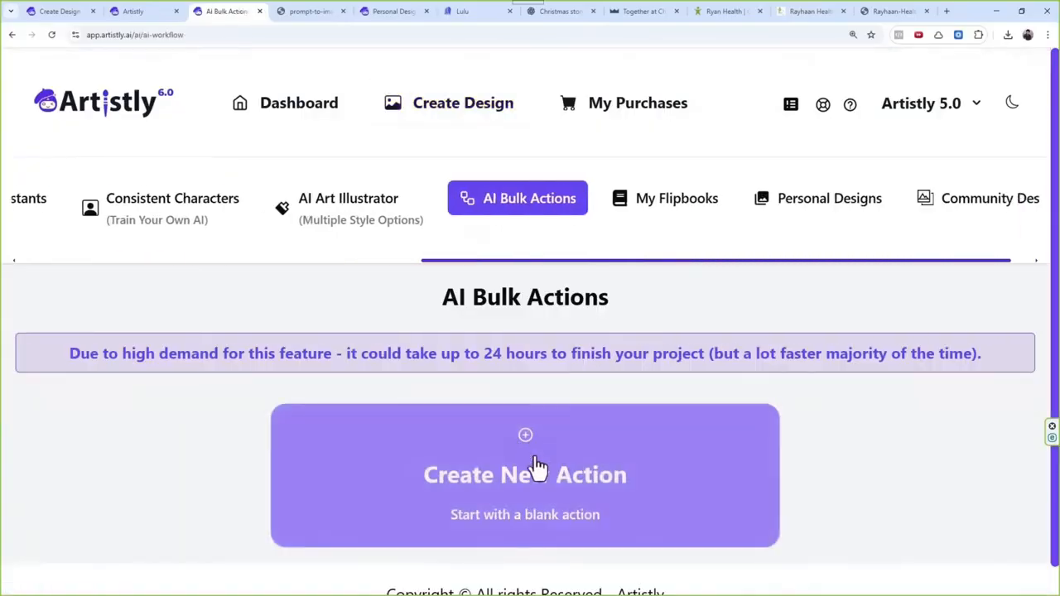
{"action": "left_click", "coordinate": [536, 467]}
{"action": "scroll", "coordinate": [539, 398], "scroll_direction": "down", "scroll_amount": 2}
Step: Add nine funny Christmas T-shirt designs from the media library to the bulk action, from "Define your good behavior?" to "Elf Status: Exhausted."
{"action": "left_click", "coordinate": [522, 484]}
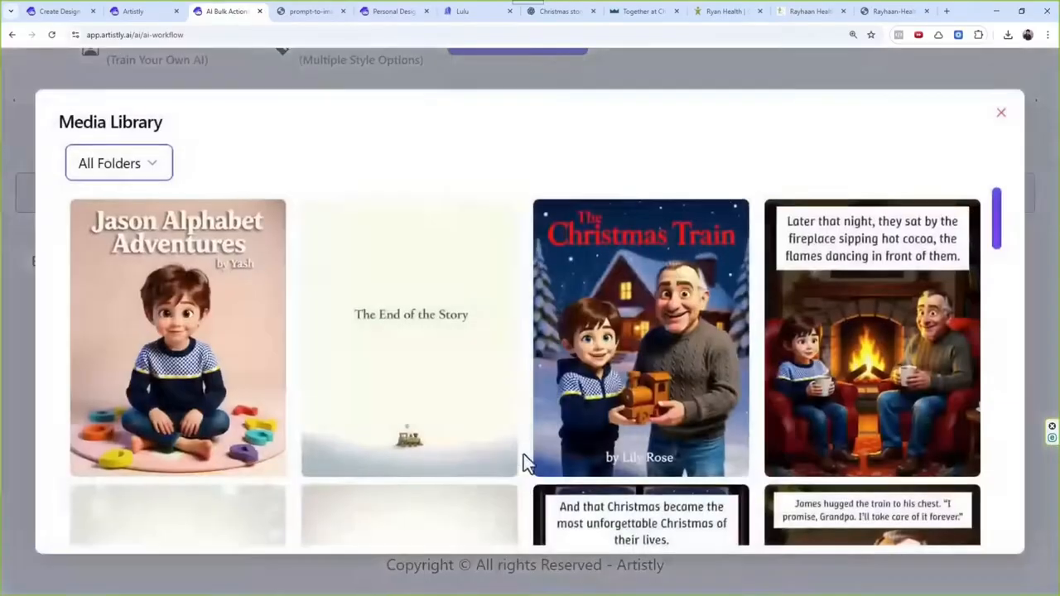
{"action": "left_click", "coordinate": [225, 374]}
{"action": "left_click", "coordinate": [355, 386]}
{"action": "scroll", "coordinate": [377, 460], "scroll_direction": "down", "scroll_amount": 1}
{"action": "left_click", "coordinate": [375, 459]}
{"action": "left_click", "coordinate": [232, 426]}
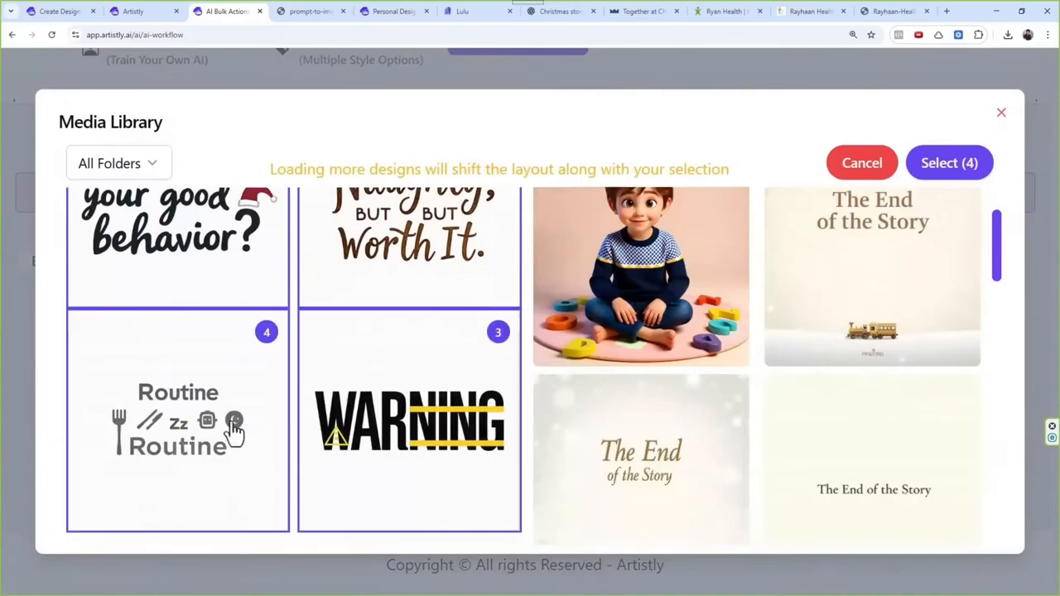
{"action": "scroll", "coordinate": [232, 426], "scroll_direction": "down", "scroll_amount": 3}
{"action": "left_click", "coordinate": [225, 474]}
{"action": "left_click", "coordinate": [379, 461]}
{"action": "scroll", "coordinate": [379, 461], "scroll_direction": "down", "scroll_amount": 4}
{"action": "left_click", "coordinate": [184, 369]}
{"action": "scroll", "coordinate": [194, 406], "scroll_direction": "down", "scroll_amount": 3}
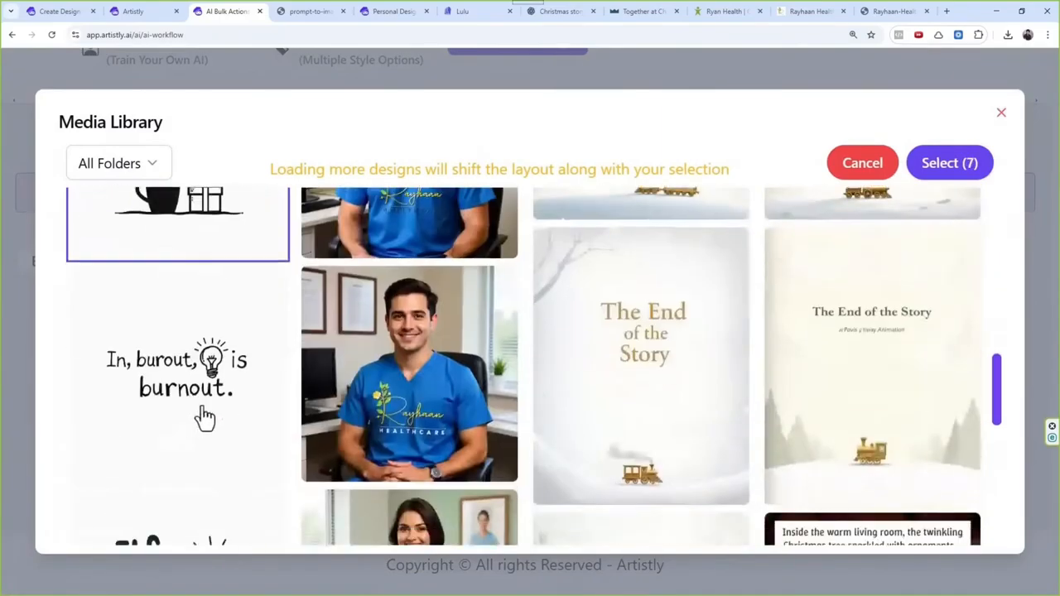
{"action": "left_click", "coordinate": [210, 445]}
{"action": "scroll", "coordinate": [210, 445], "scroll_direction": "down", "scroll_amount": 1}
{"action": "left_click", "coordinate": [212, 452]}
{"action": "left_click", "coordinate": [950, 163]}
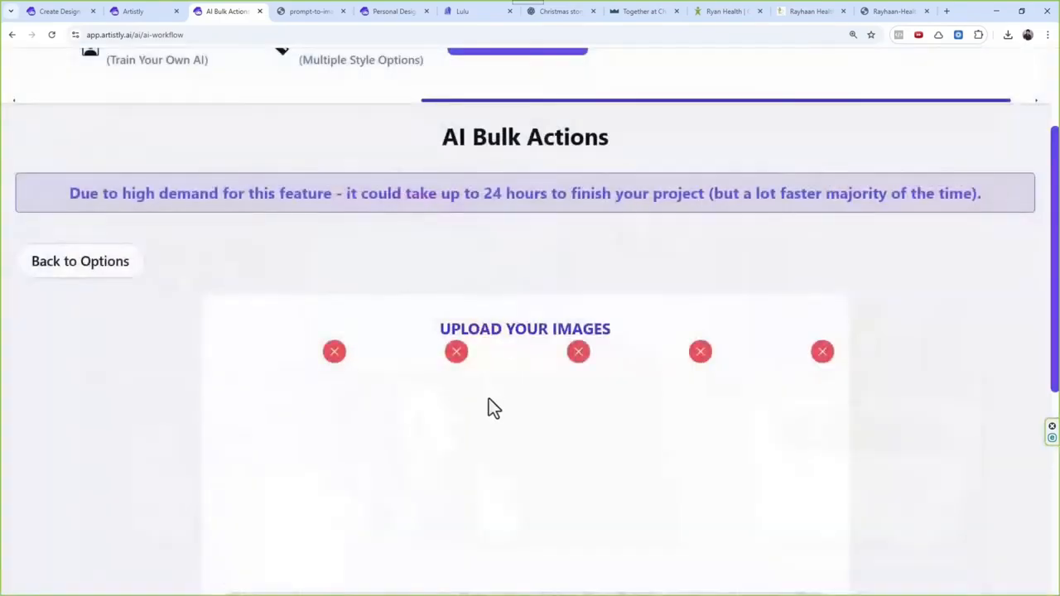
Step: Add a Remove Background step to the bulk action and build it with the title "v4"
{"action": "scroll", "coordinate": [489, 399], "scroll_direction": "down", "scroll_amount": 3}
{"action": "left_click", "coordinate": [535, 539]}
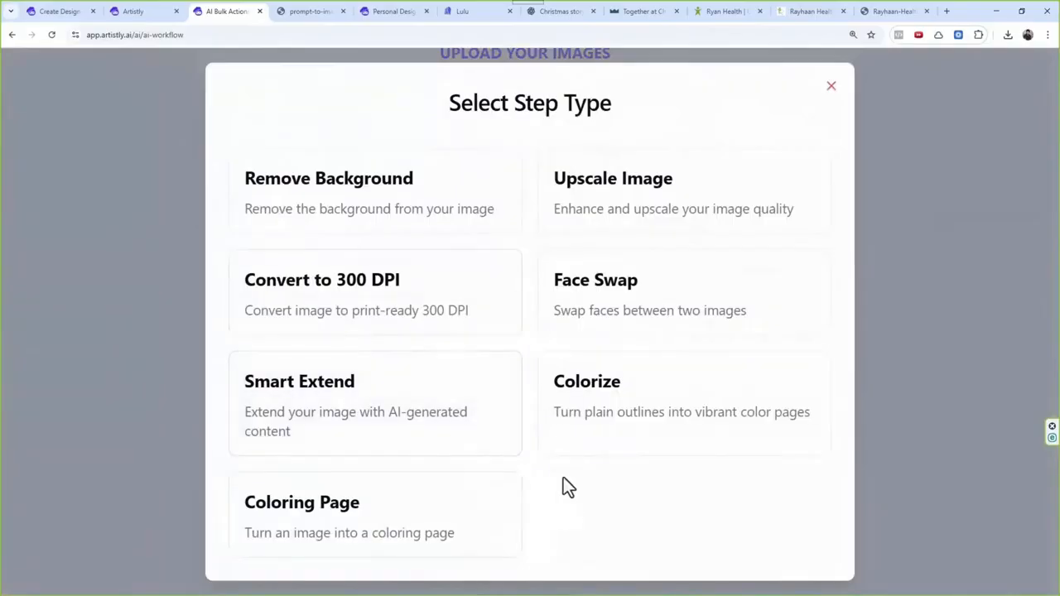
{"action": "left_click", "coordinate": [409, 194]}
{"action": "scroll", "coordinate": [485, 294], "scroll_direction": "down", "scroll_amount": 3}
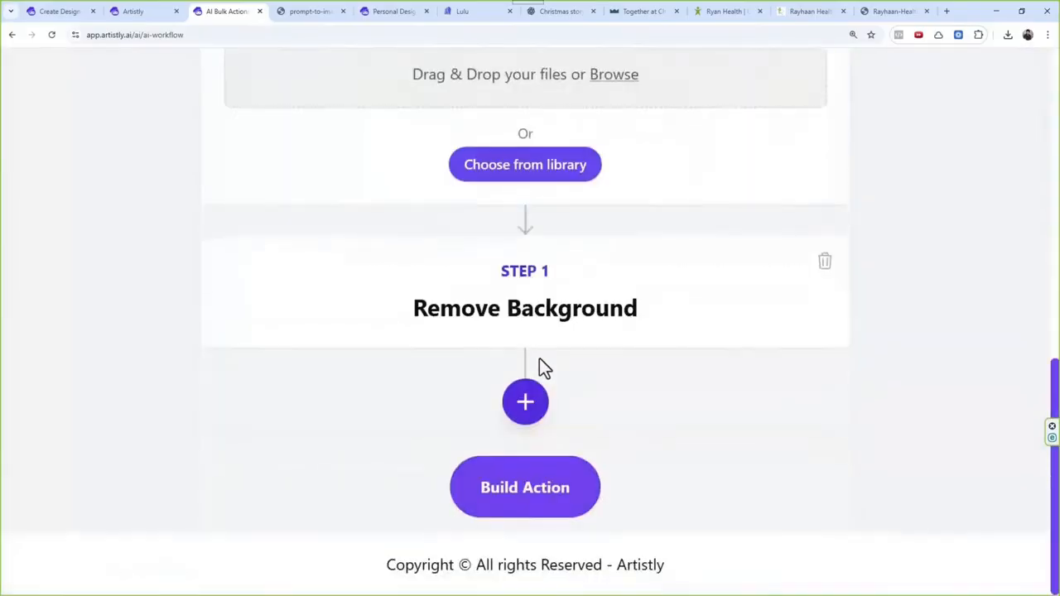
{"action": "left_click", "coordinate": [535, 506]}
{"action": "type", "text": "V"}
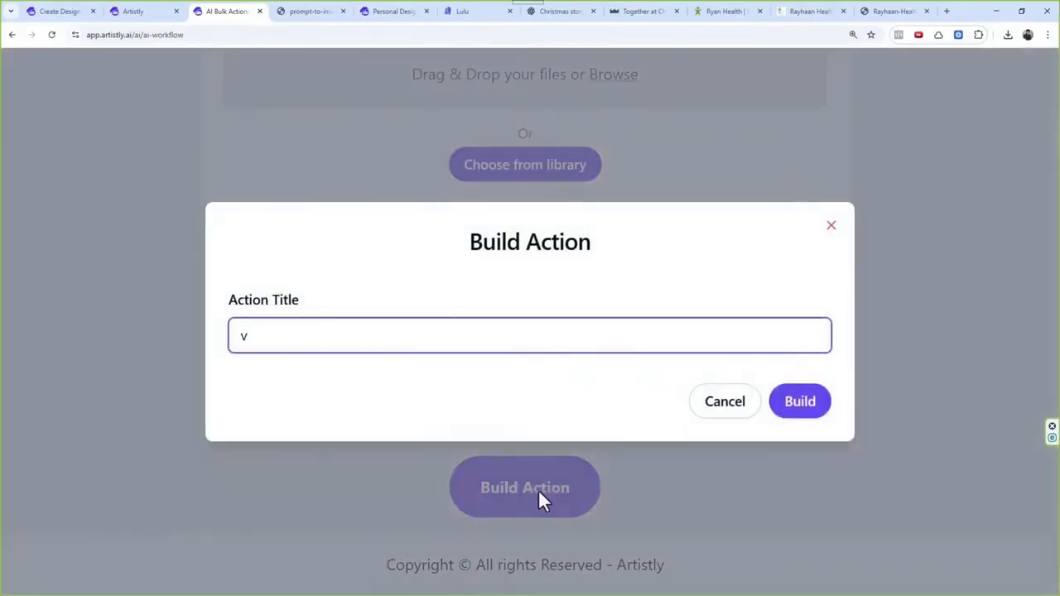
{"action": "type", "text": "4"}
{"action": "left_click", "coordinate": [808, 404]}
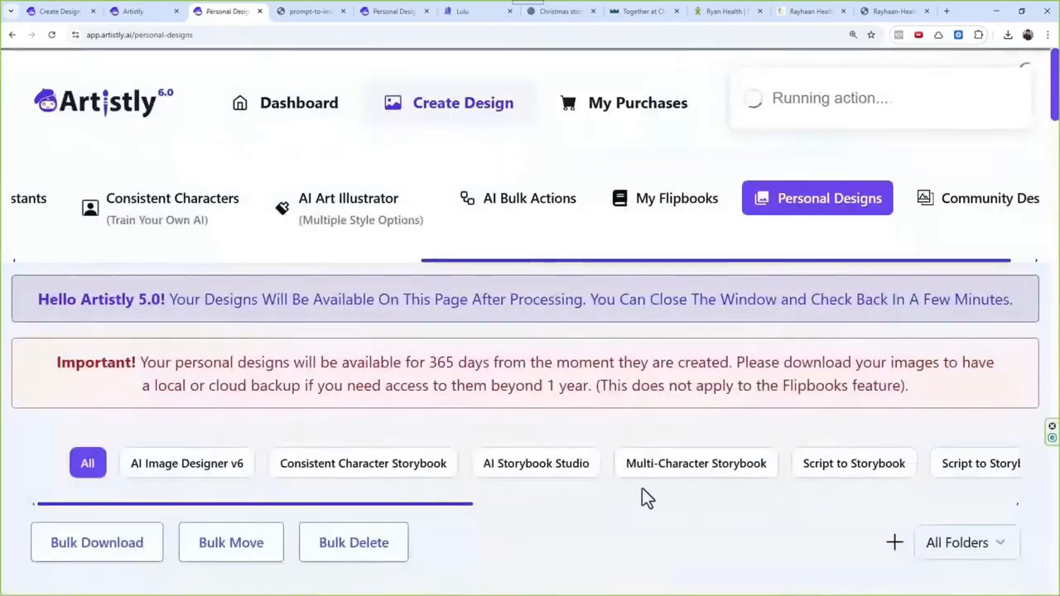
Step: Examine the bulk action's processed designs in the personal designs gallery, previewing the "Naughty, but but Worth It." design
{"action": "scroll", "coordinate": [568, 492], "scroll_direction": "right", "scroll_amount": 10}
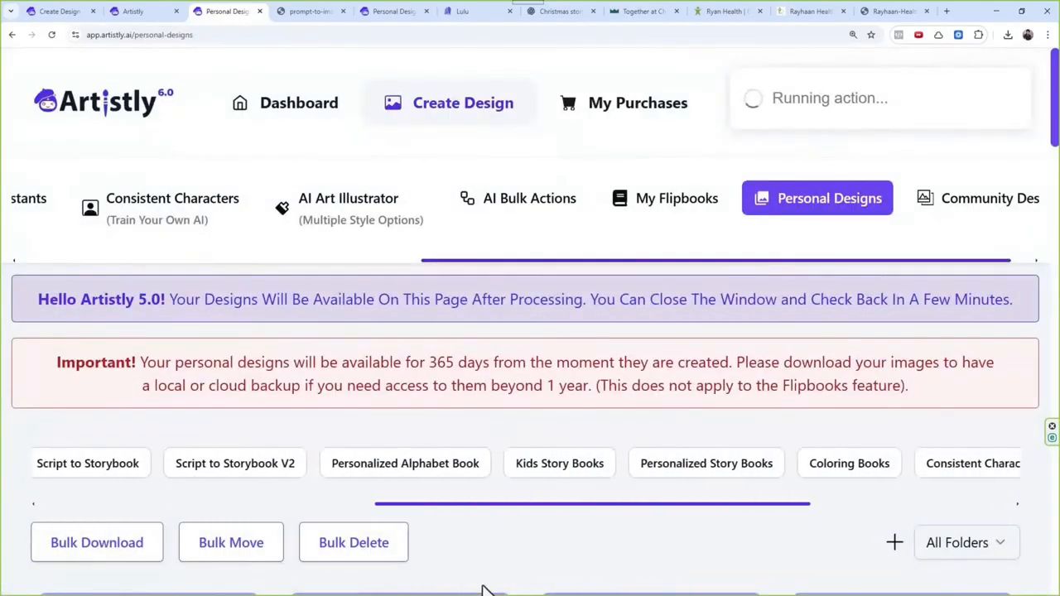
{"action": "scroll", "coordinate": [471, 444], "scroll_direction": "down", "scroll_amount": 4}
{"action": "scroll", "coordinate": [582, 181], "scroll_direction": "right", "scroll_amount": 3}
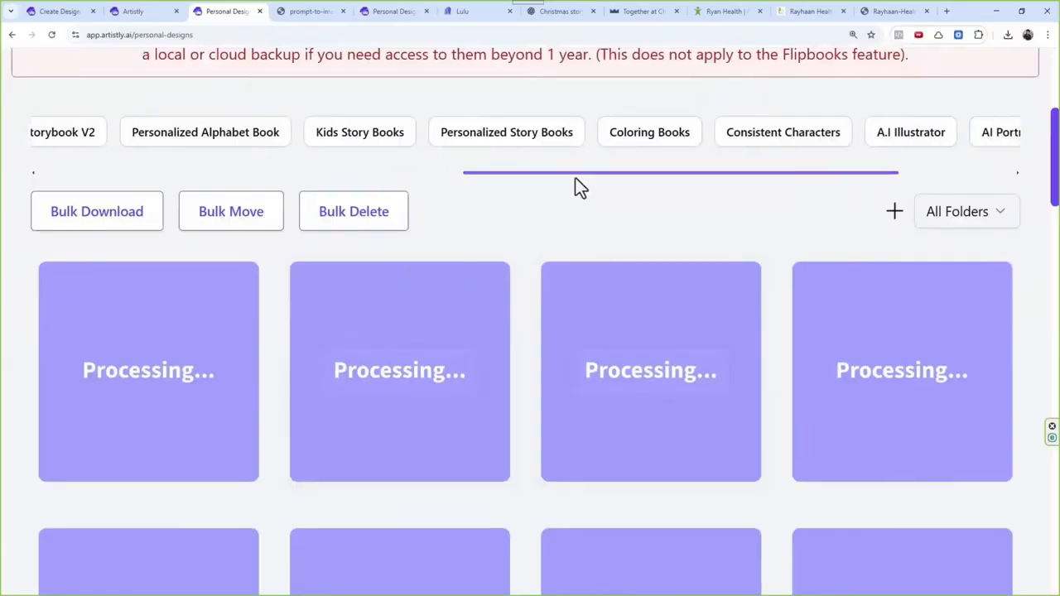
{"action": "left_click_drag", "start_coordinate": [574, 178], "coordinate": [107, 183]}
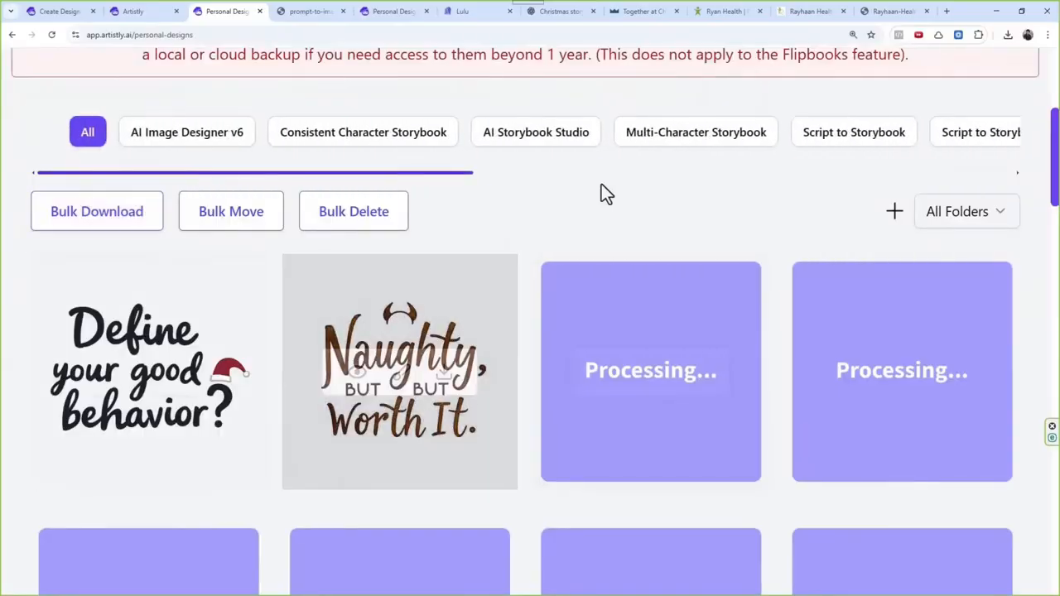
{"action": "scroll", "coordinate": [530, 251], "scroll_direction": "down", "scroll_amount": 1}
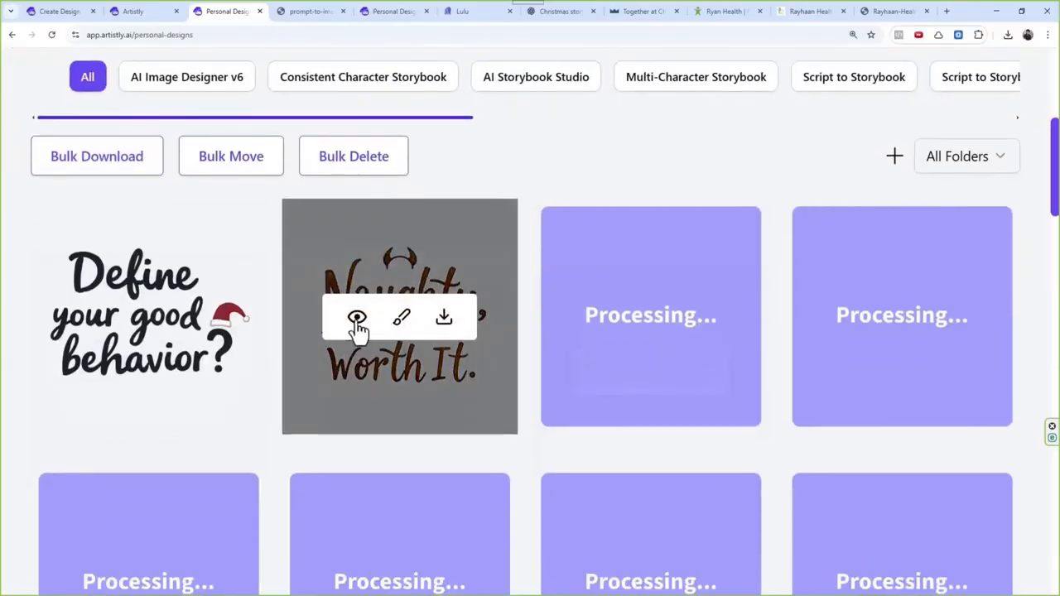
{"action": "left_click", "coordinate": [356, 320]}
{"action": "left_click", "coordinate": [813, 99]}
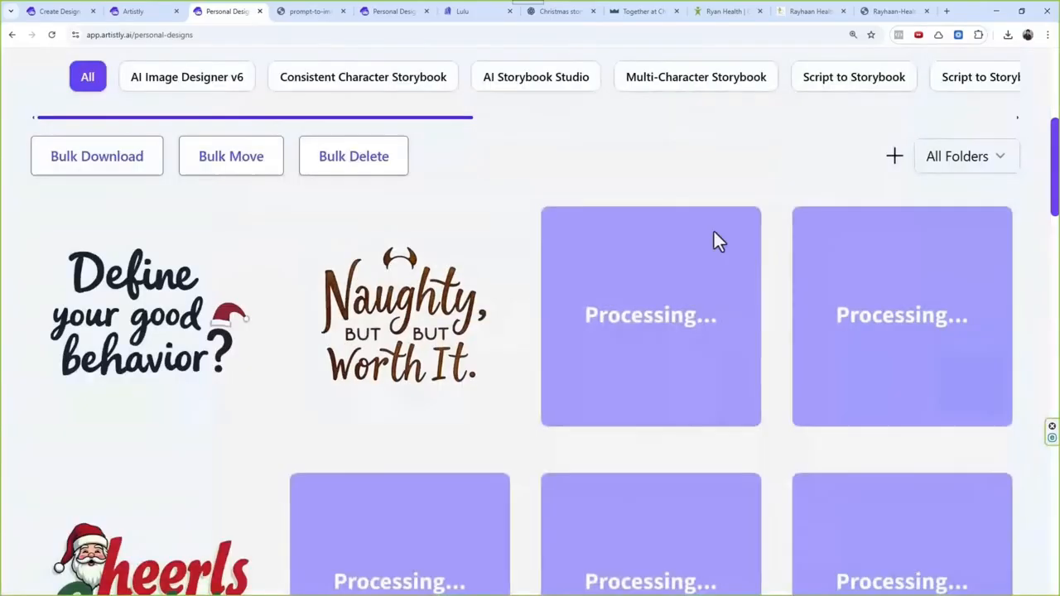
{"action": "mouse_move", "coordinate": [477, 254]}
{"action": "scroll", "coordinate": [477, 256], "scroll_direction": "down", "scroll_amount": 3}
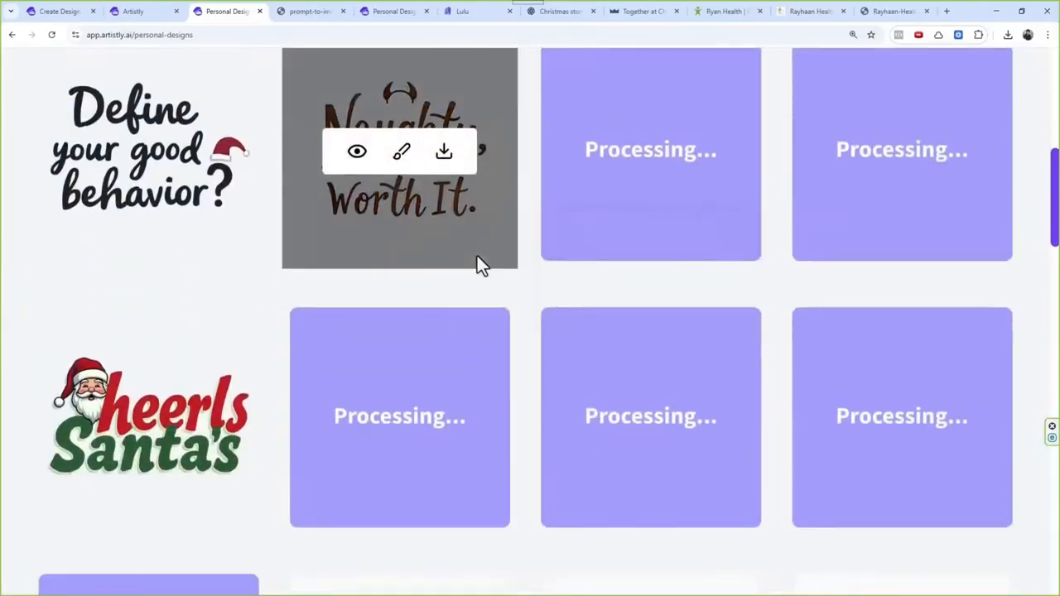
{"action": "mouse_move", "coordinate": [576, 331]}
{"action": "scroll", "coordinate": [604, 336], "scroll_direction": "up", "scroll_amount": 1}
{"action": "scroll", "coordinate": [604, 330], "scroll_direction": "up", "scroll_amount": 2}
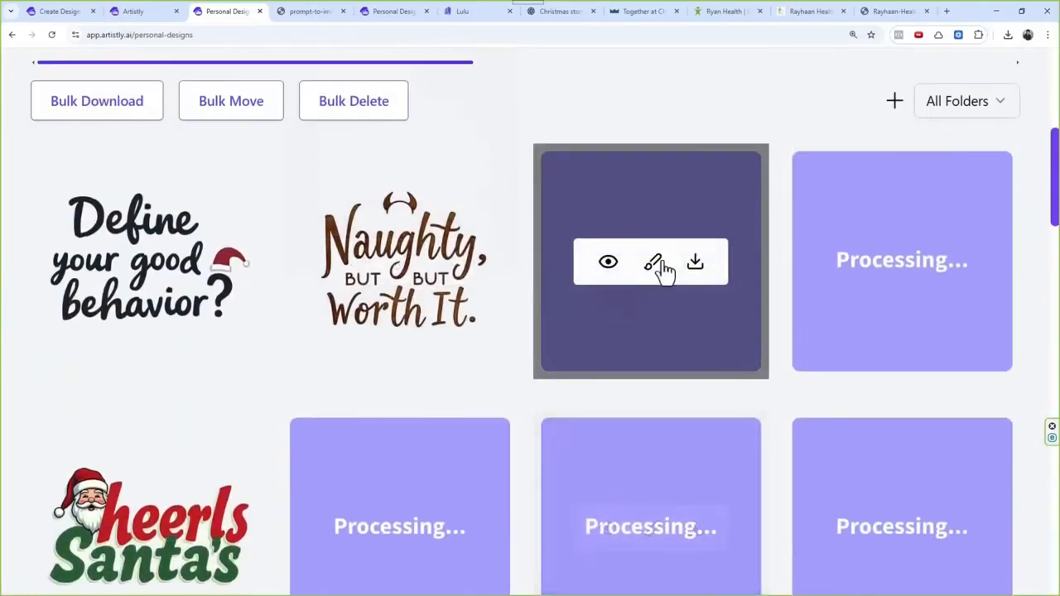
{"action": "mouse_move", "coordinate": [704, 279]}
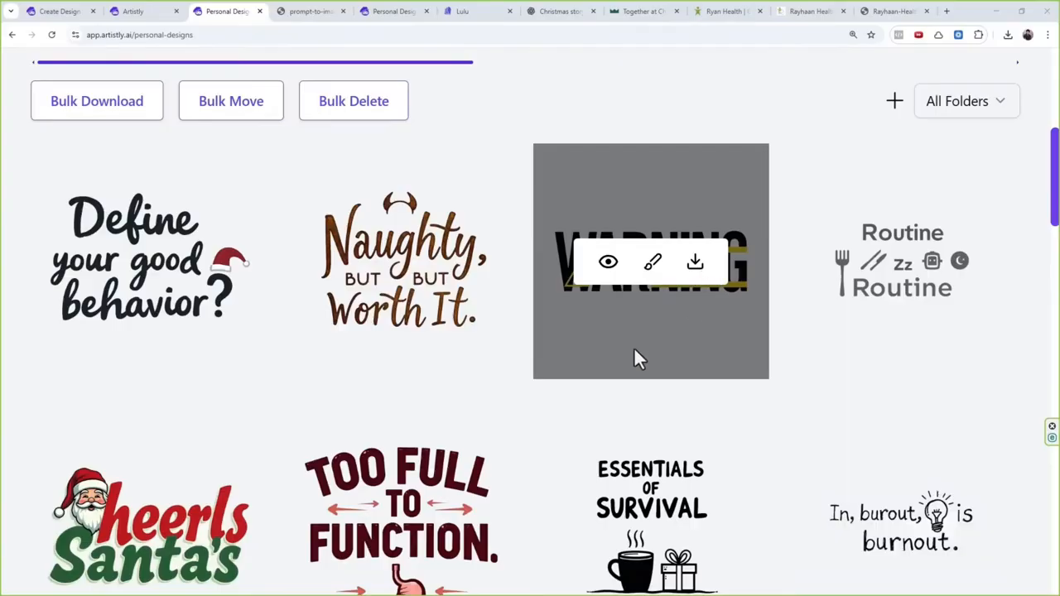
Step: Open AI Design Assistants and select the Aspect Ratio Calculator category
{"action": "scroll", "coordinate": [635, 357], "scroll_direction": "up", "scroll_amount": 5}
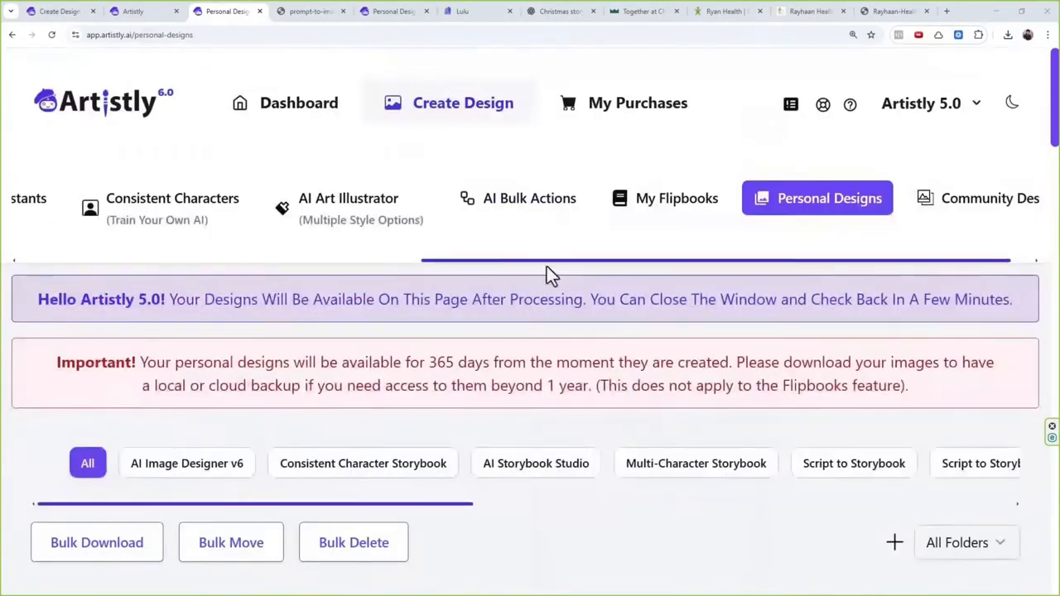
{"action": "left_click_drag", "start_coordinate": [547, 257], "coordinate": [251, 256]}
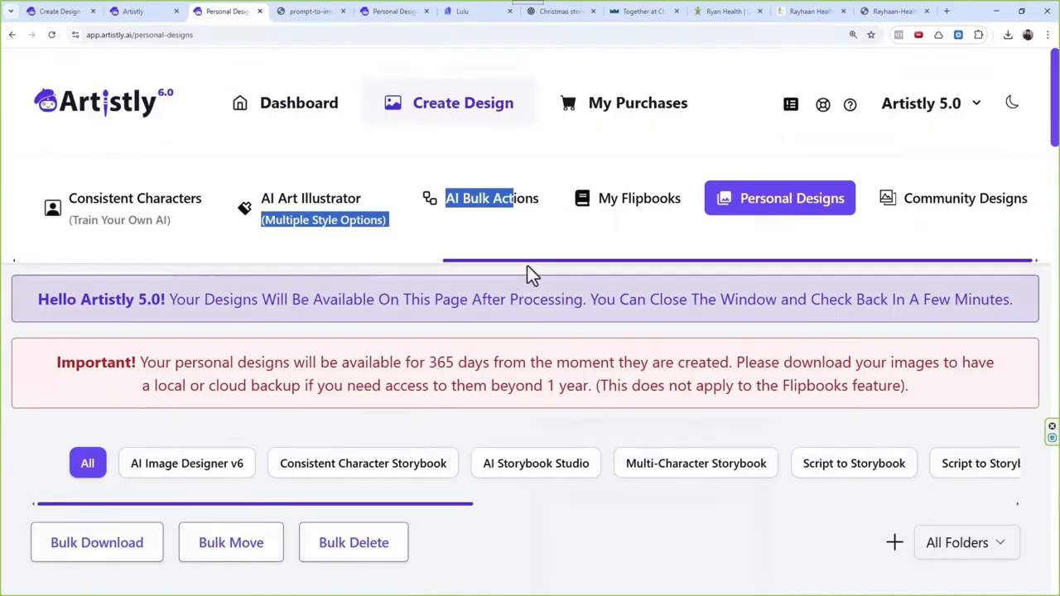
{"action": "left_click_drag", "start_coordinate": [528, 260], "coordinate": [88, 246]}
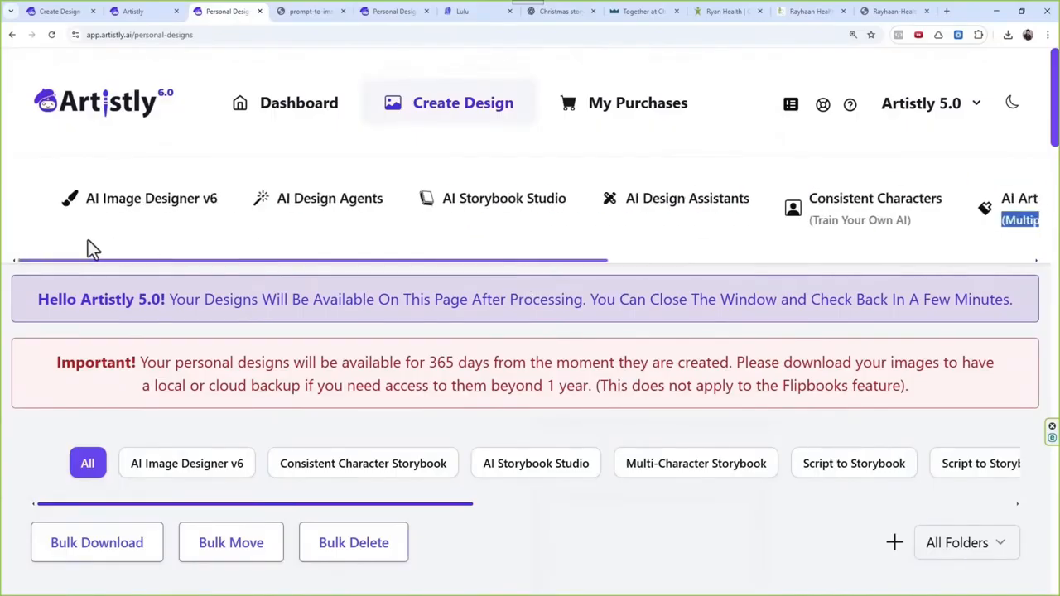
{"action": "left_click", "coordinate": [607, 217]}
{"action": "scroll", "coordinate": [616, 303], "scroll_direction": "down", "scroll_amount": 3}
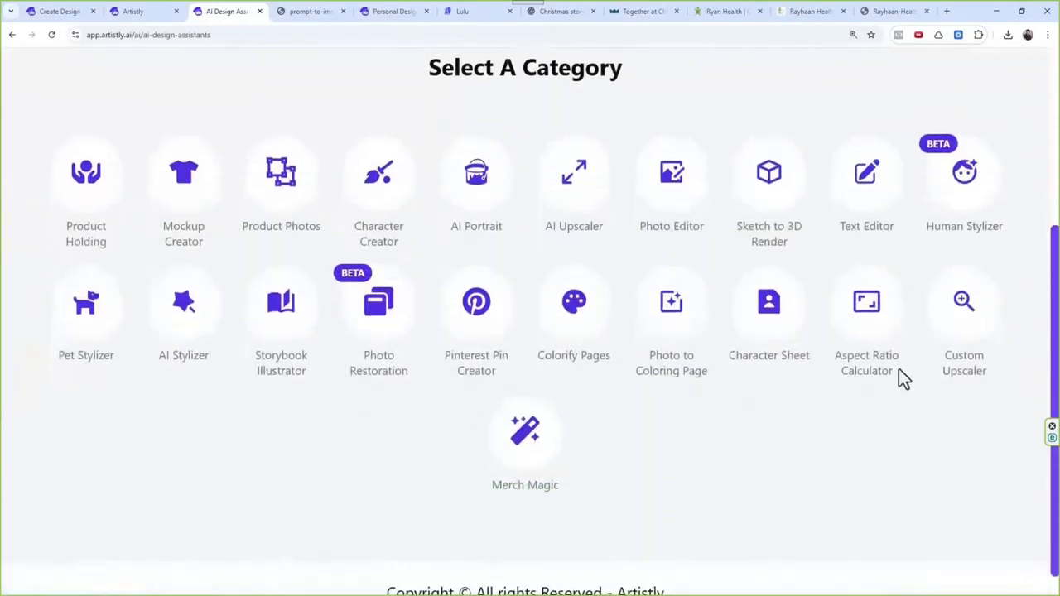
{"action": "left_click", "coordinate": [862, 331]}
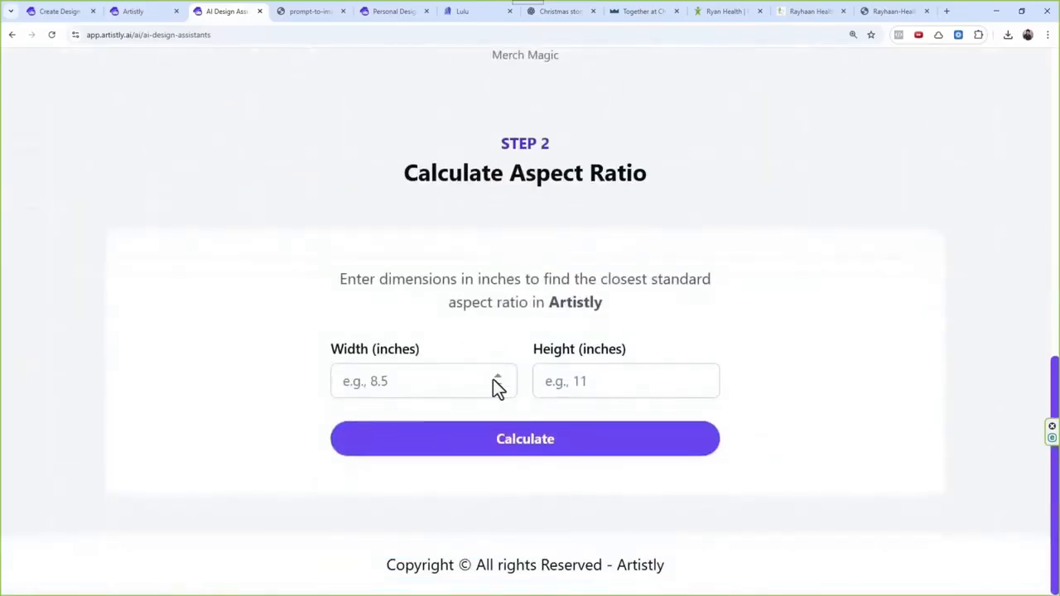
Step: Calculate the closest standard aspect ratio for a design 5 inches wide and 11 inches high
{"action": "left_click", "coordinate": [459, 379]}
{"action": "type", "text": "5"}
{"action": "left_click", "coordinate": [606, 377]}
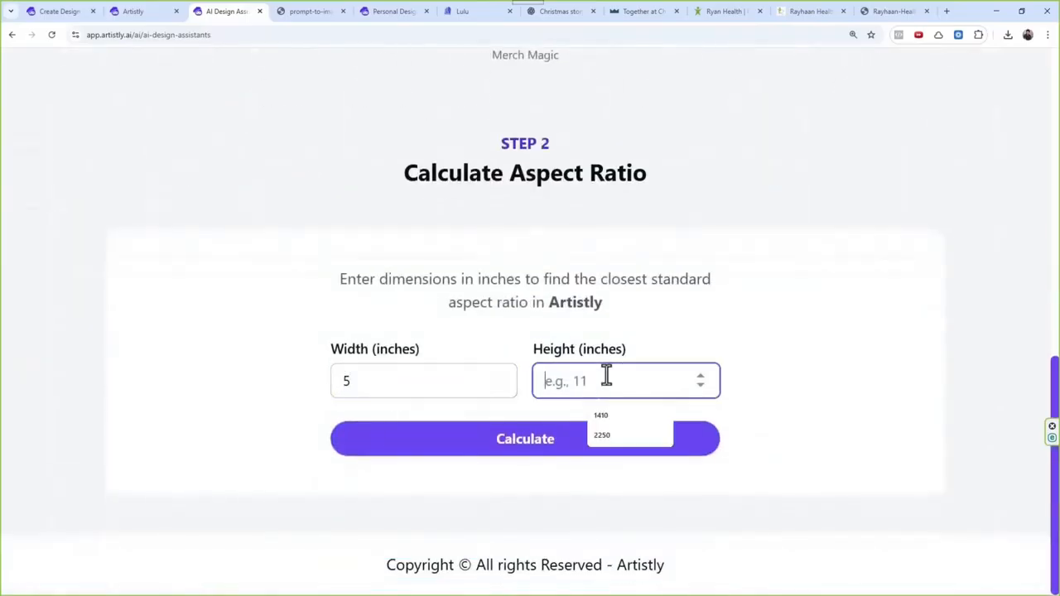
{"action": "type", "text": "11"}
{"action": "left_click", "coordinate": [642, 447]}
{"action": "scroll", "coordinate": [726, 381], "scroll_direction": "down", "scroll_amount": 2}
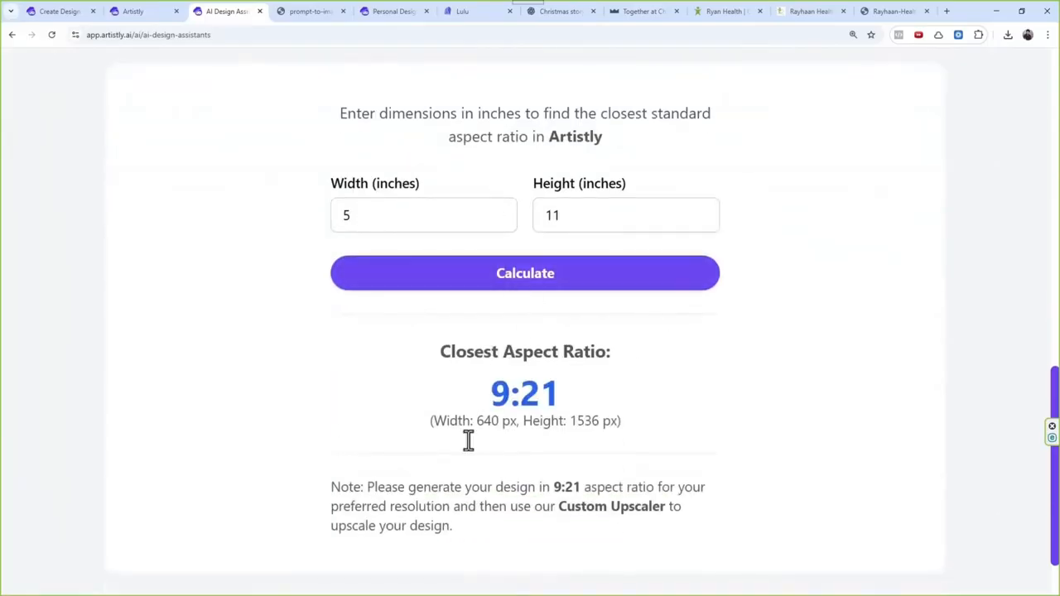
Step: Examine the closest aspect ratio result, its upscaling note and the Custom Upscaler among the assistant categories
{"action": "left_click_drag", "start_coordinate": [488, 395], "coordinate": [566, 387]}
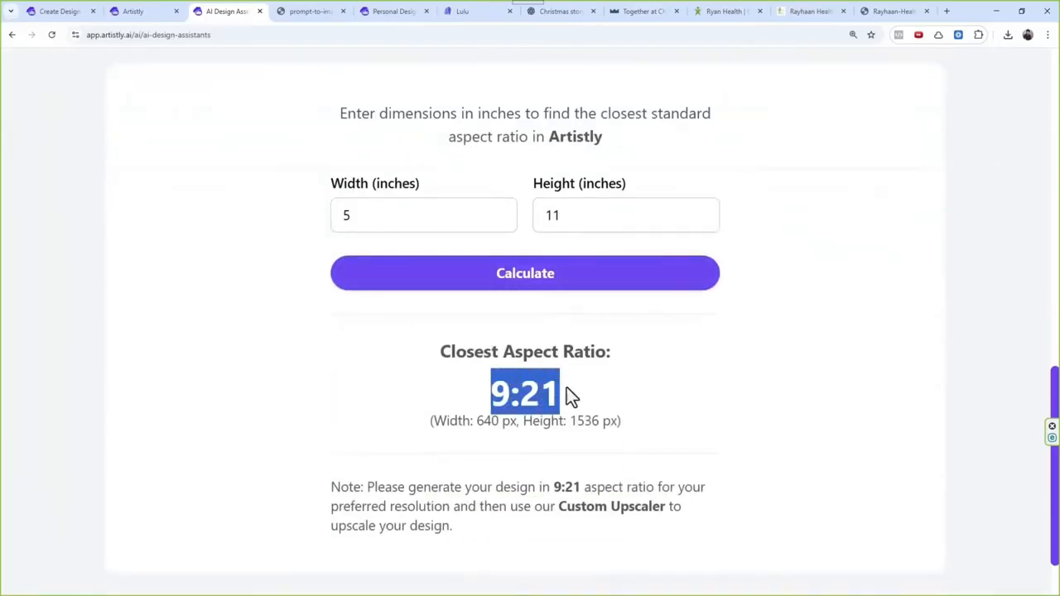
{"action": "scroll", "coordinate": [614, 327], "scroll_direction": "up", "scroll_amount": 3}
{"action": "scroll", "coordinate": [619, 313], "scroll_direction": "up", "scroll_amount": 4}
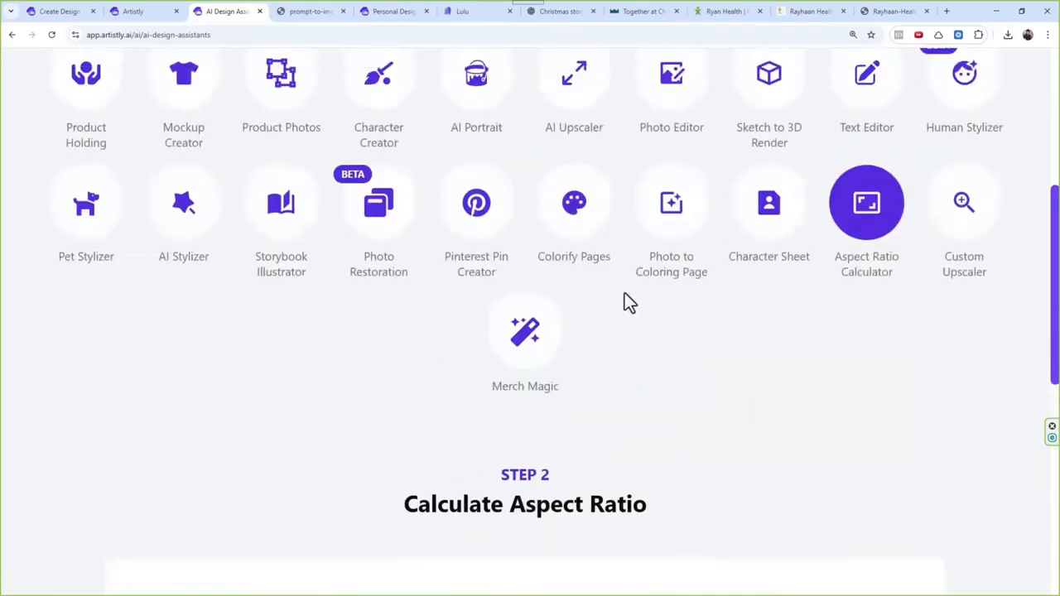
{"action": "scroll", "coordinate": [624, 301], "scroll_direction": "down", "scroll_amount": 4}
{"action": "scroll", "coordinate": [644, 302], "scroll_direction": "up", "scroll_amount": 2}
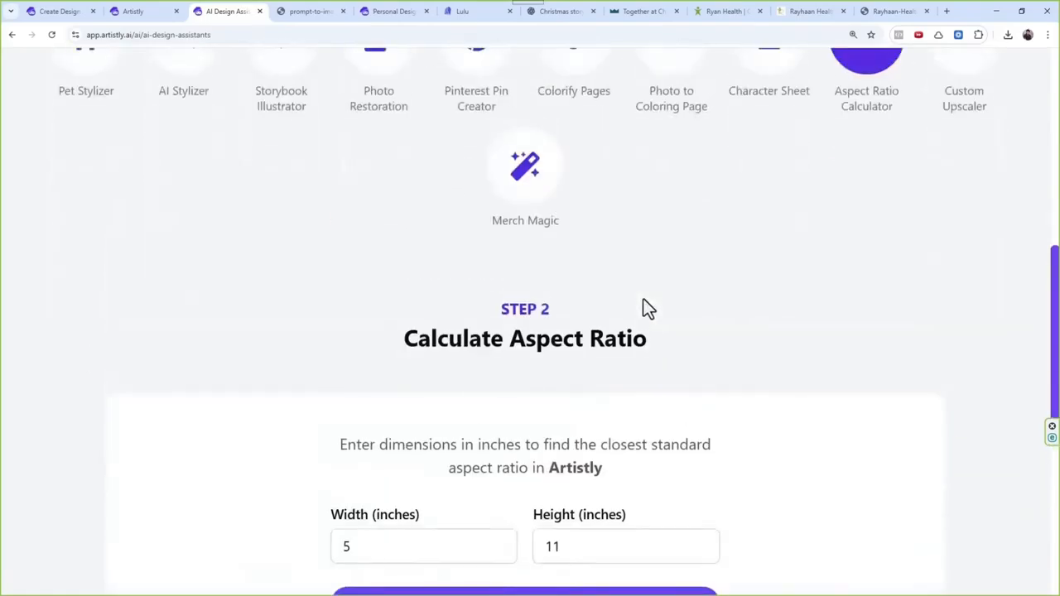
{"action": "scroll", "coordinate": [635, 312], "scroll_direction": "down", "scroll_amount": 4}
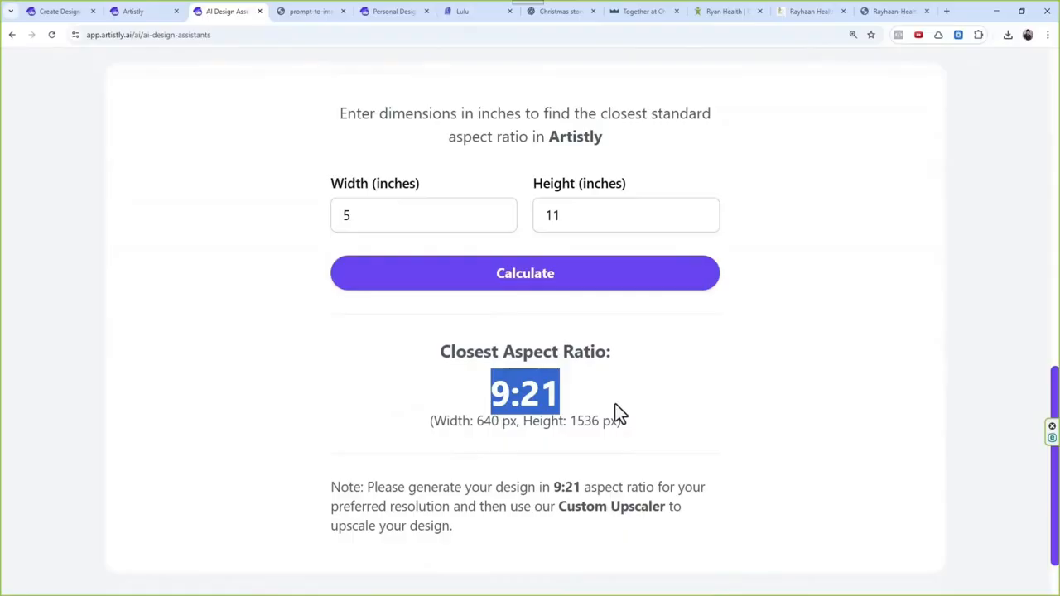
{"action": "scroll", "coordinate": [654, 248], "scroll_direction": "up", "scroll_amount": 5}
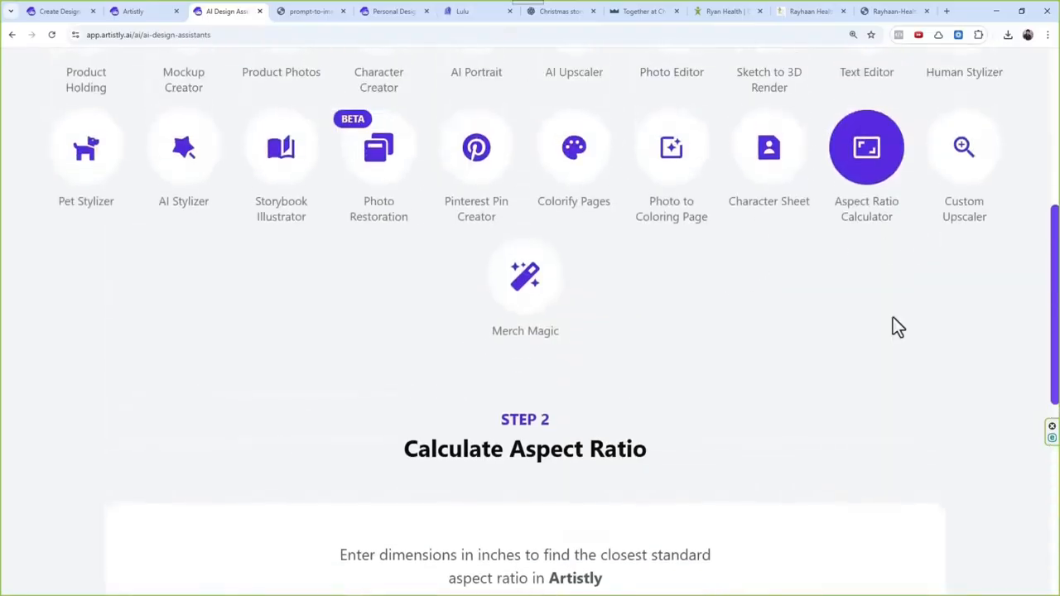
{"action": "scroll", "coordinate": [898, 327], "scroll_direction": "down", "scroll_amount": 5}
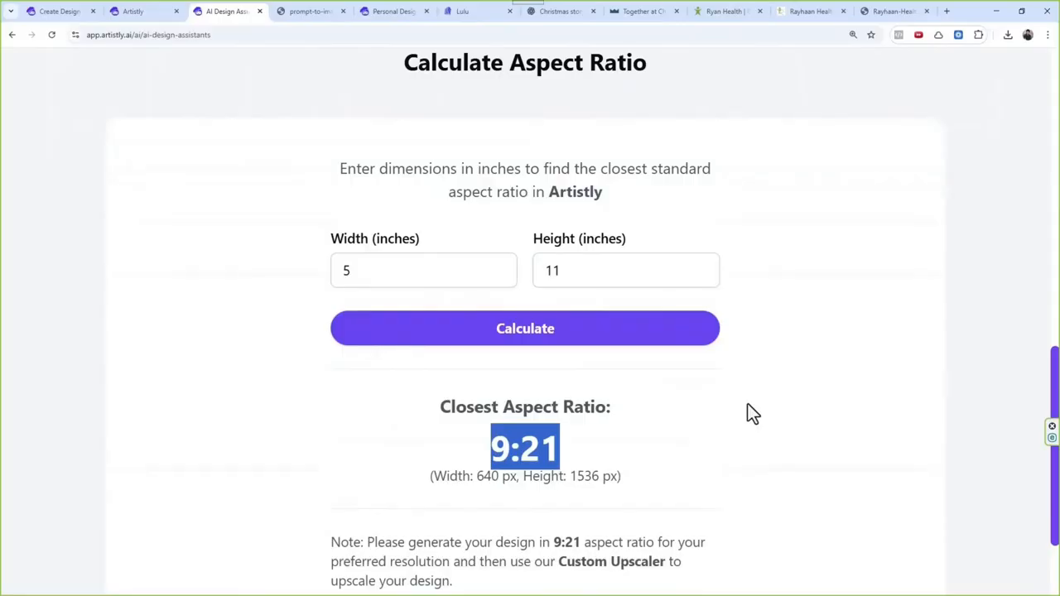
Step: Return to AI Design Agents to view its design categories
{"action": "scroll", "coordinate": [662, 431], "scroll_direction": "up", "scroll_amount": 9}
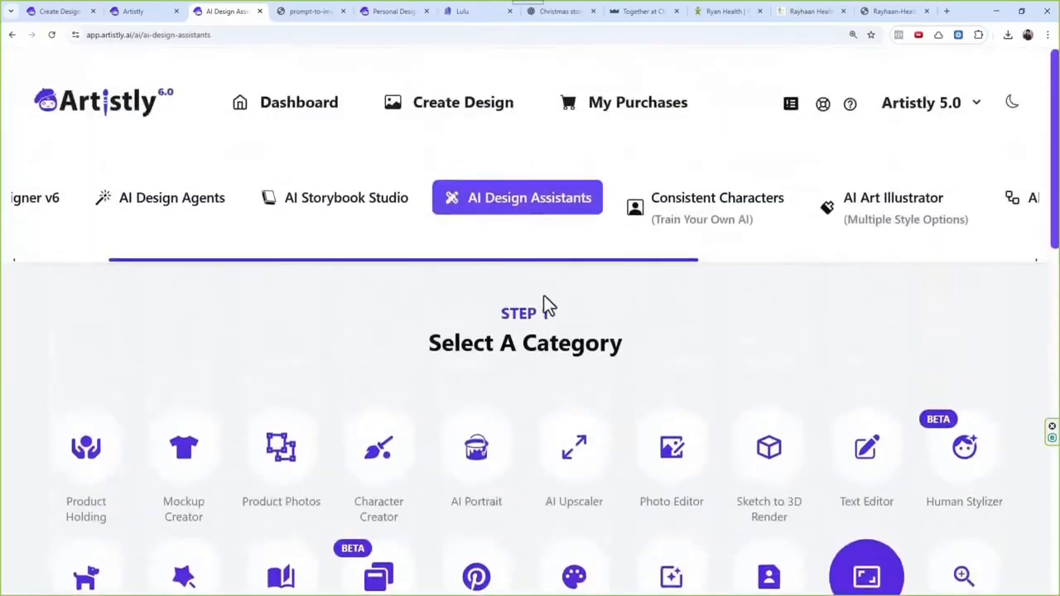
{"action": "scroll", "coordinate": [530, 265], "scroll_direction": "left", "scroll_amount": 3}
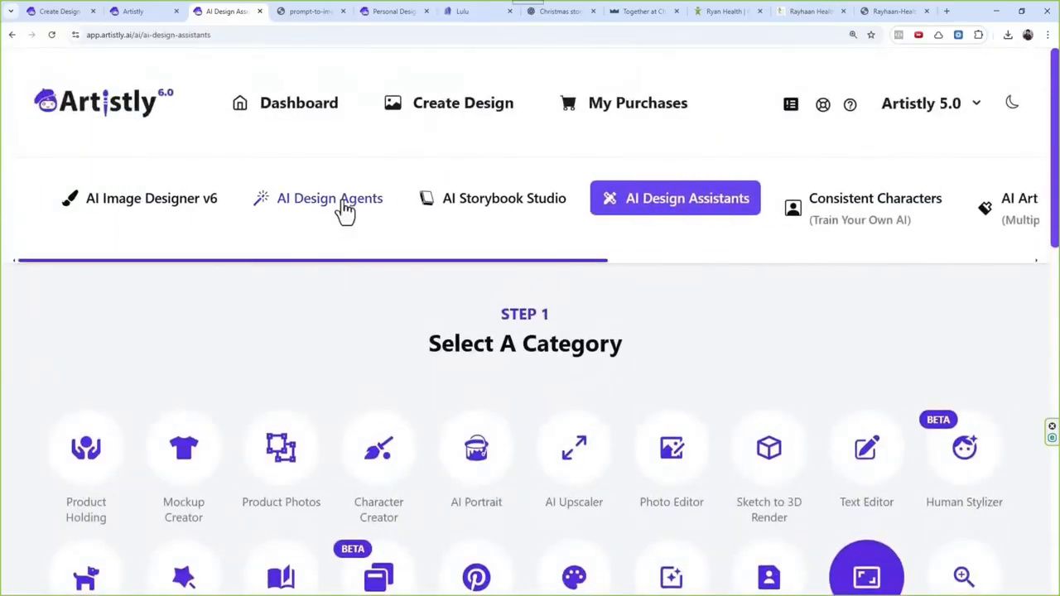
{"action": "left_click", "coordinate": [344, 212]}
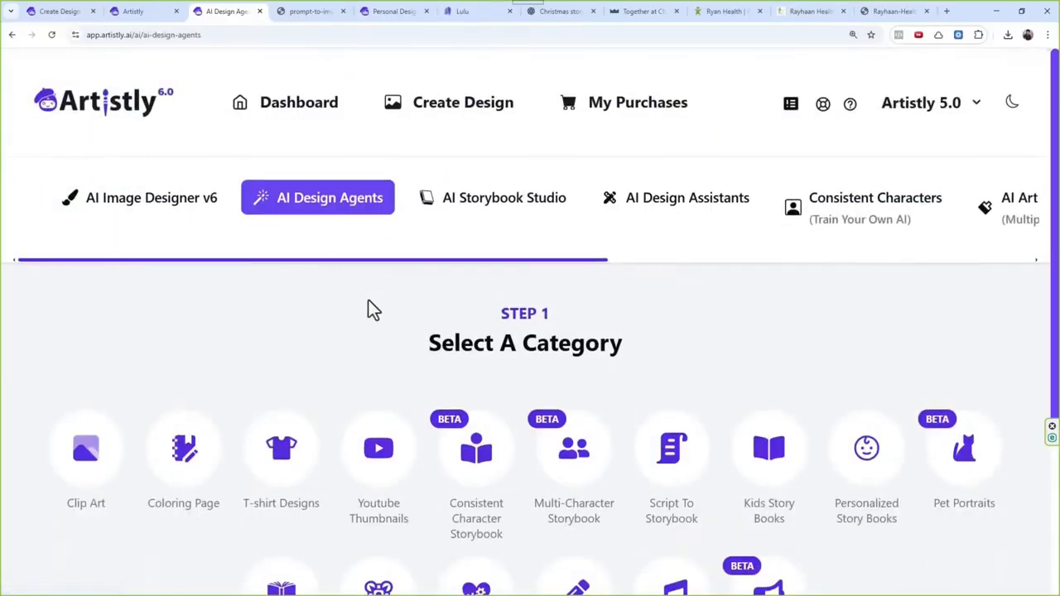
Step: Select the T-shirt Designs category and configure it for 10 designs in the Funny T-shirt category
{"action": "scroll", "coordinate": [211, 306], "scroll_direction": "down", "scroll_amount": 1}
{"action": "left_click", "coordinate": [281, 340]}
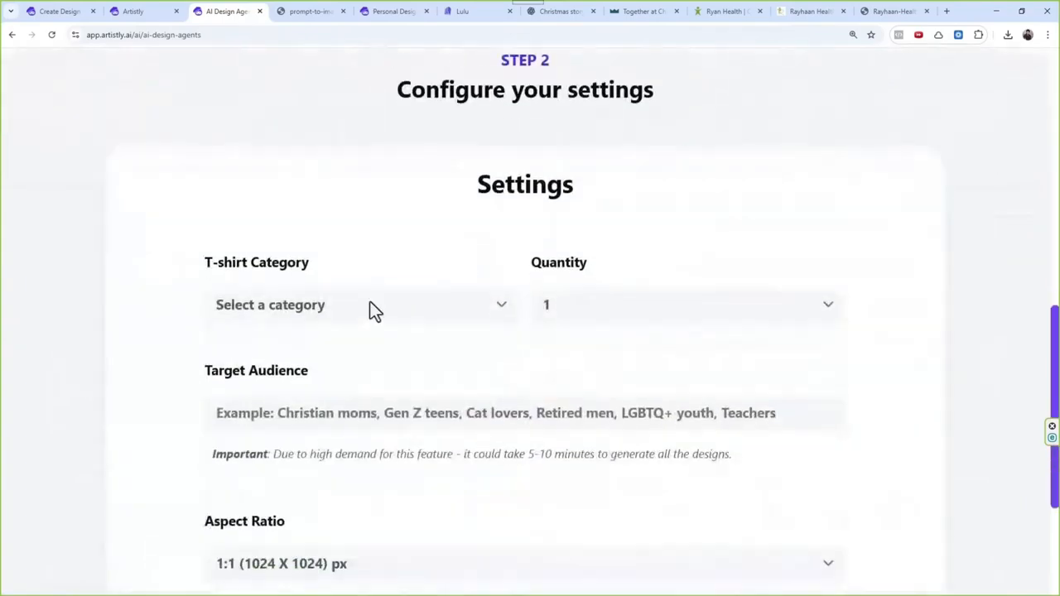
{"action": "left_click", "coordinate": [331, 306]}
{"action": "left_click", "coordinate": [261, 398]}
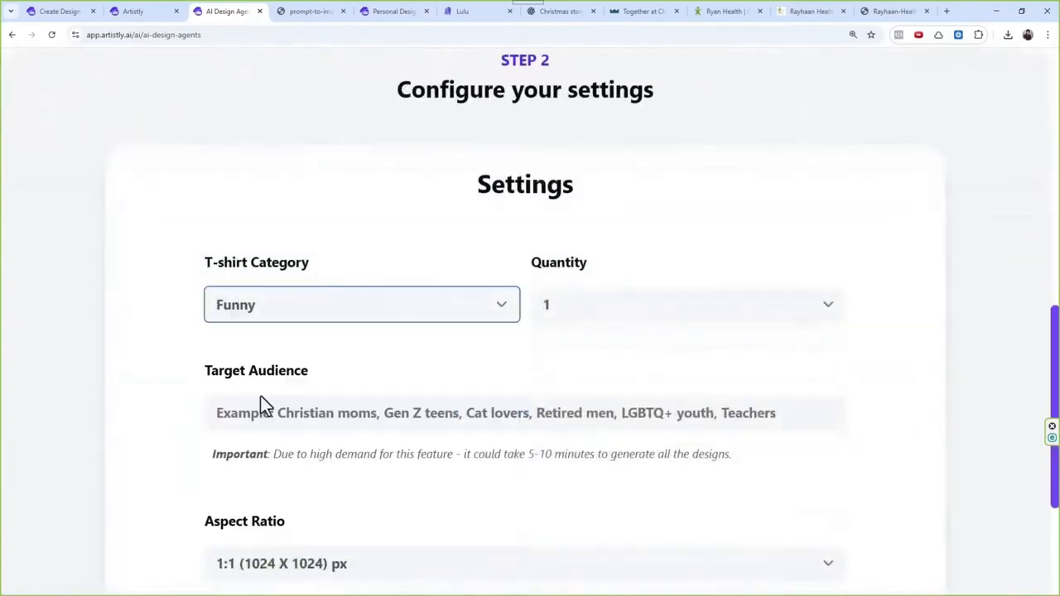
{"action": "left_click", "coordinate": [605, 323]}
{"action": "left_click", "coordinate": [546, 537]}
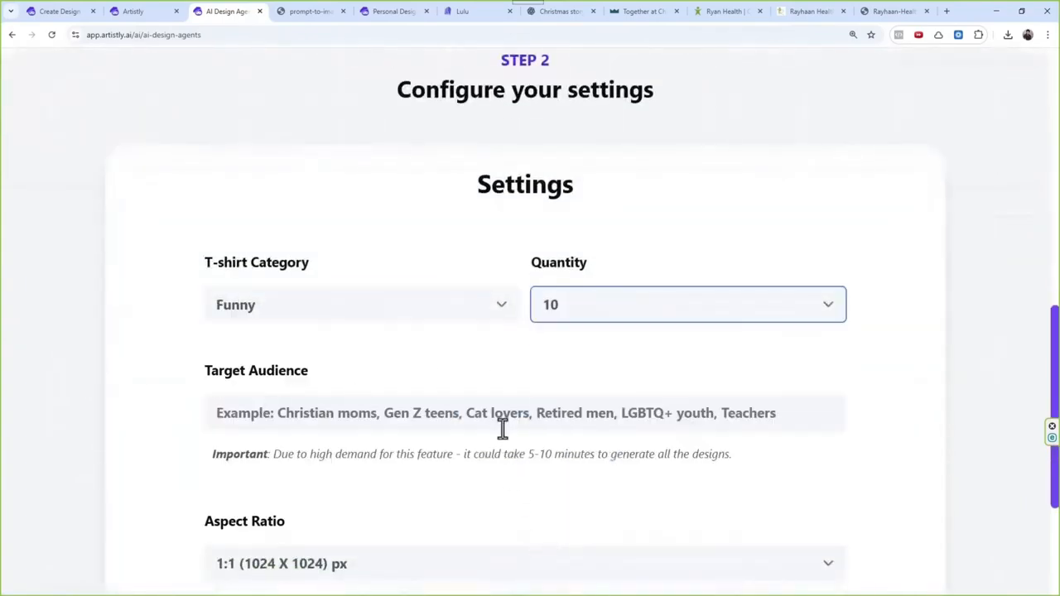
Step: Set the target audience to "christmas", replacing the mistaken entry "christian"
{"action": "left_click", "coordinate": [505, 414]}
{"action": "type", "text": "chris"}
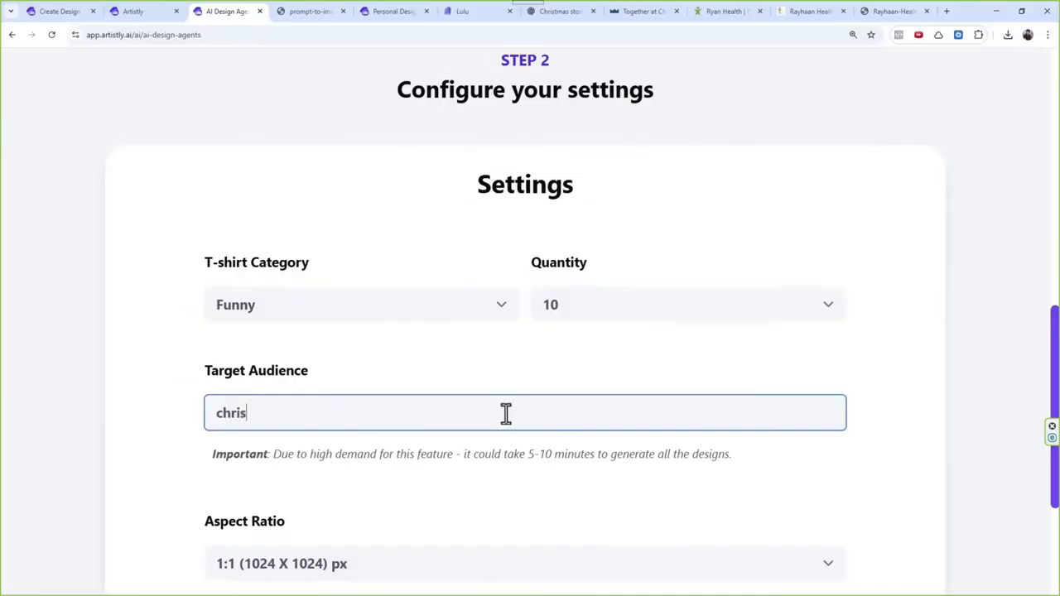
{"action": "type", "text": "tian"}
{"action": "key", "text": "ctrl+a"}
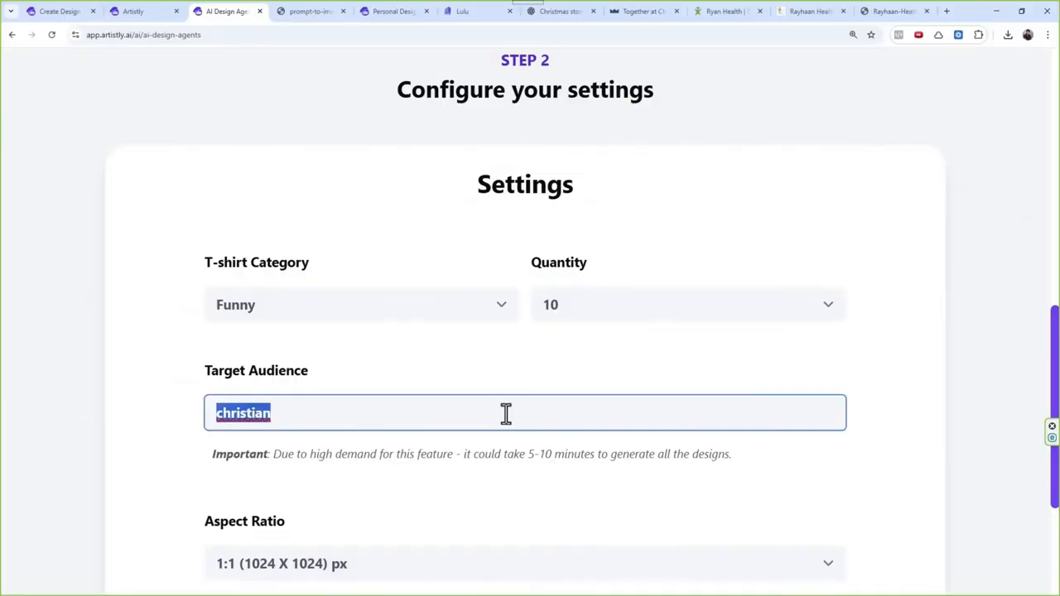
{"action": "type", "text": "ch"}
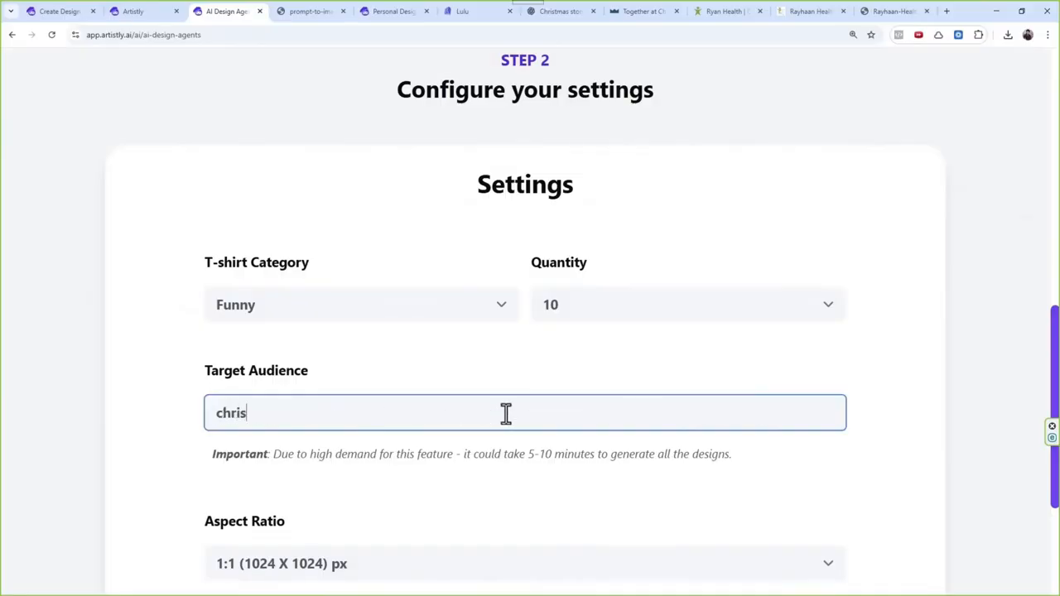
Step: Choose a tall portrait aspect ratio and generate the funny Christmas T-shirt designs
{"action": "scroll", "coordinate": [530, 435], "scroll_direction": "down", "scroll_amount": 3}
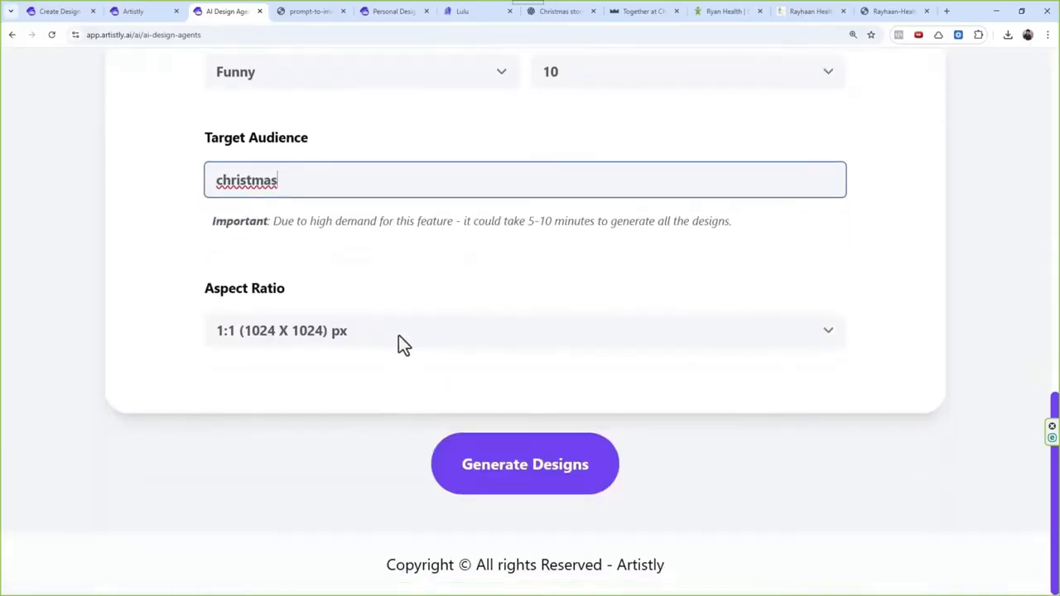
{"action": "left_click", "coordinate": [393, 335]}
{"action": "left_click", "coordinate": [326, 302]}
{"action": "left_click", "coordinate": [558, 467]}
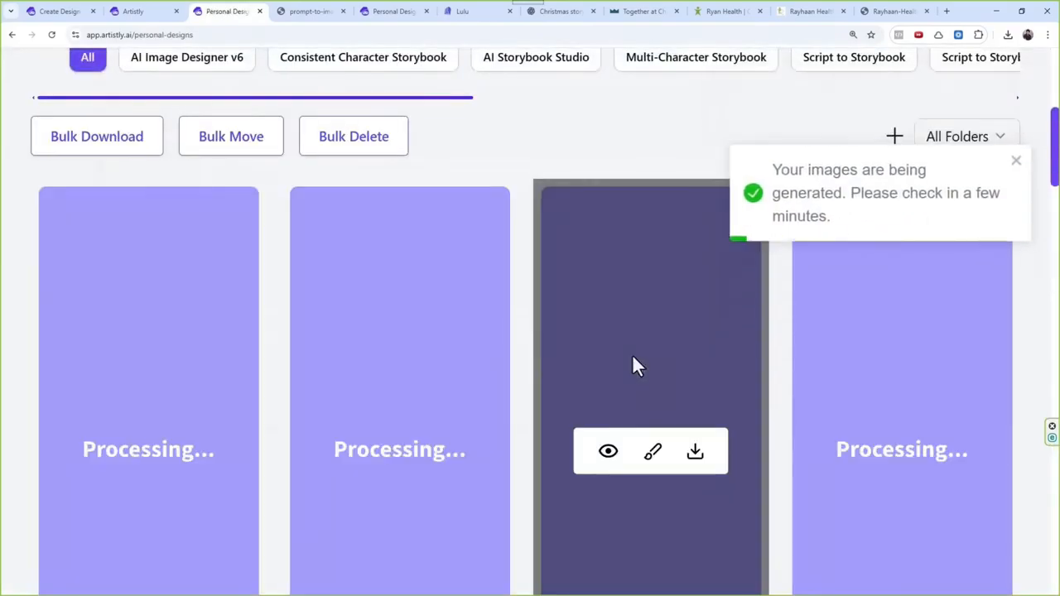
Step: Examine the newly generated Christmas T-shirt designs in the personal designs, including their slogans and artwork
{"action": "scroll", "coordinate": [493, 341], "scroll_direction": "down", "scroll_amount": 5}
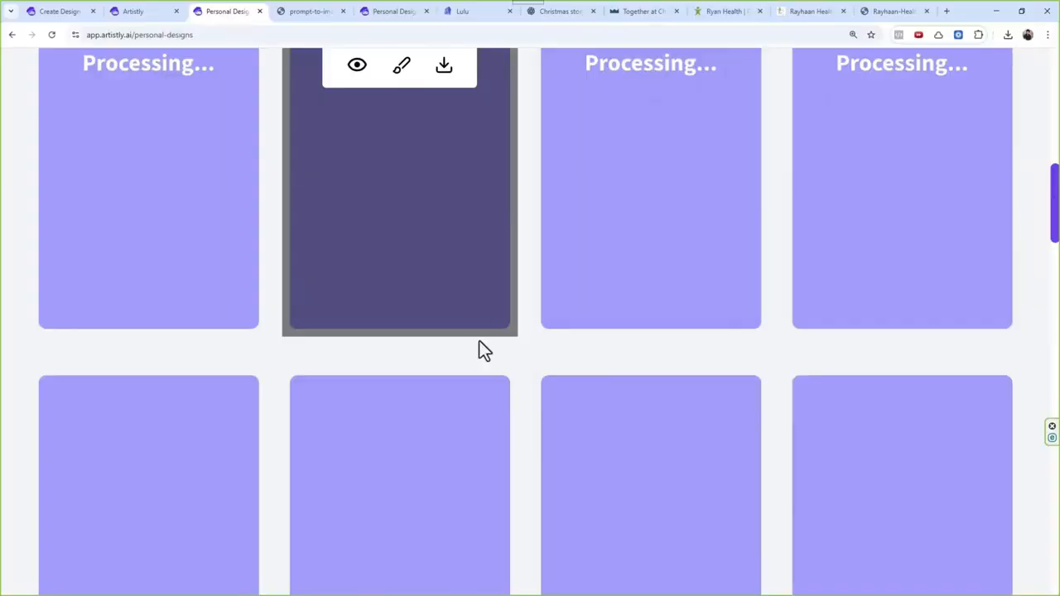
{"action": "scroll", "coordinate": [500, 347], "scroll_direction": "down", "scroll_amount": 8}
{"action": "scroll", "coordinate": [504, 350], "scroll_direction": "up", "scroll_amount": 10}
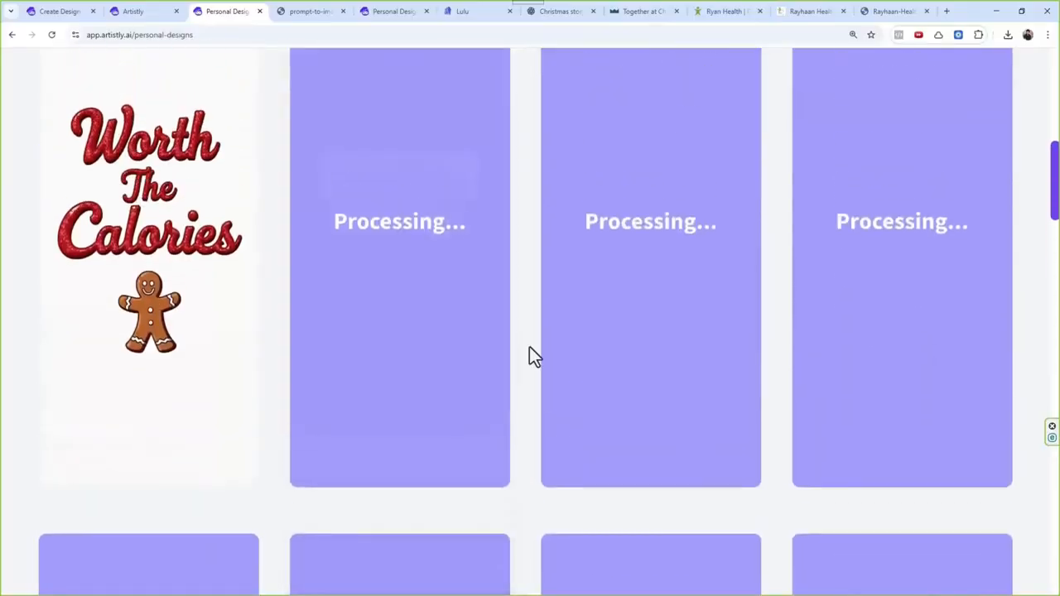
{"action": "scroll", "coordinate": [615, 330], "scroll_direction": "down", "scroll_amount": 7}
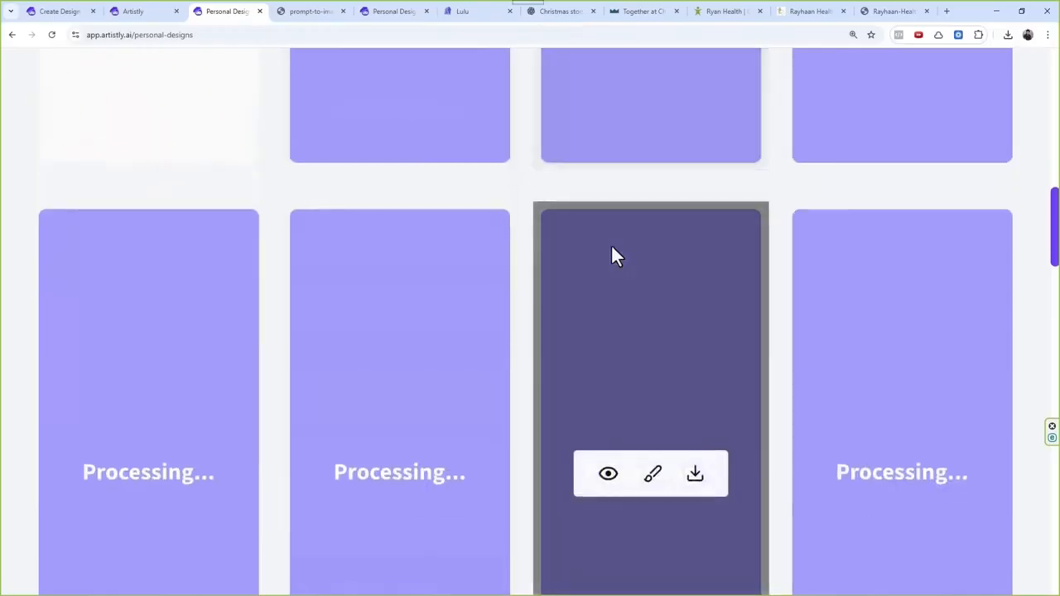
{"action": "scroll", "coordinate": [606, 315], "scroll_direction": "up", "scroll_amount": 6}
{"action": "scroll", "coordinate": [607, 291], "scroll_direction": "up", "scroll_amount": 4}
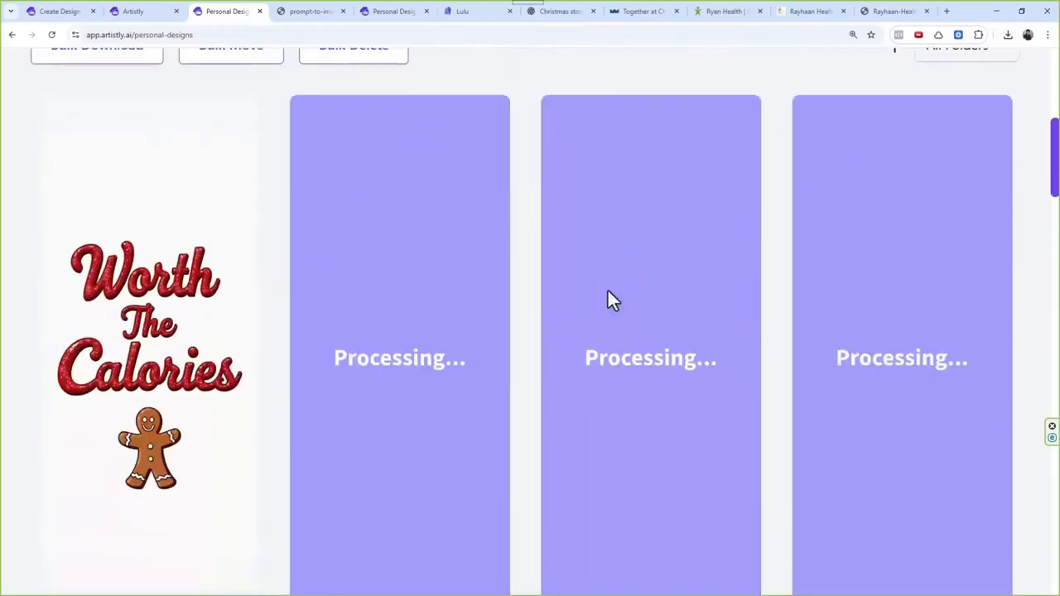
{"action": "scroll", "coordinate": [607, 291], "scroll_direction": "down", "scroll_amount": 3}
{"action": "scroll", "coordinate": [607, 294], "scroll_direction": "up", "scroll_amount": 3}
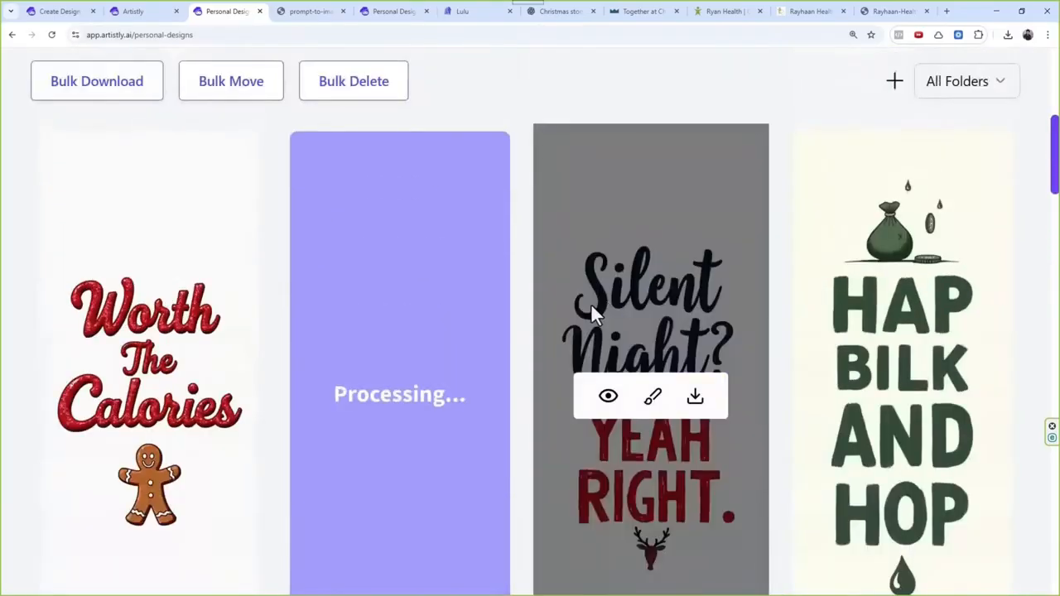
{"action": "scroll", "coordinate": [497, 274], "scroll_direction": "down", "scroll_amount": 2}
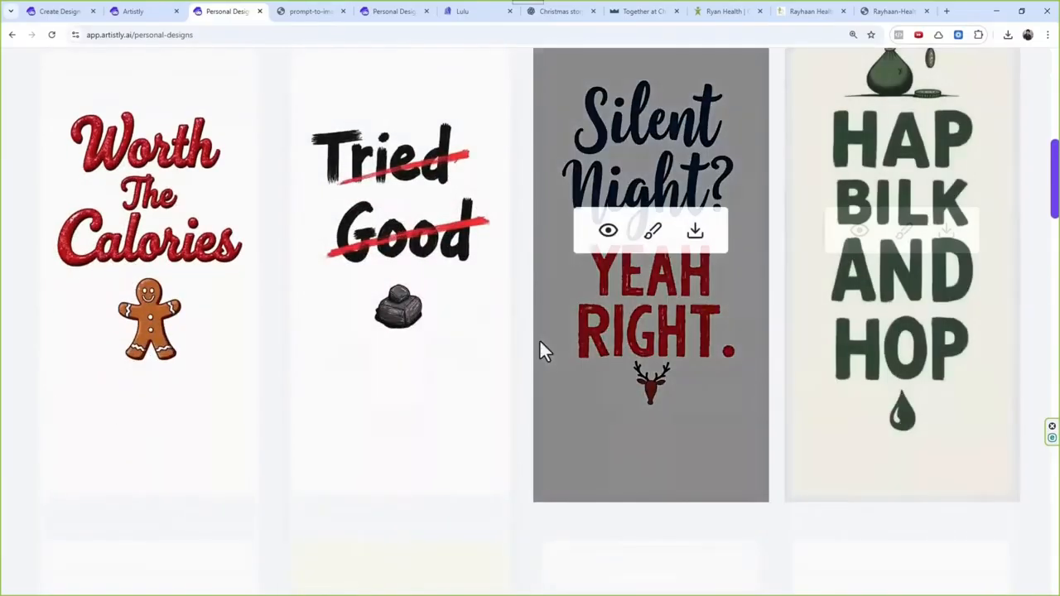
{"action": "scroll", "coordinate": [539, 339], "scroll_direction": "up", "scroll_amount": 2}
{"action": "scroll", "coordinate": [502, 335], "scroll_direction": "down", "scroll_amount": 5}
{"action": "scroll", "coordinate": [507, 346], "scroll_direction": "down", "scroll_amount": 1}
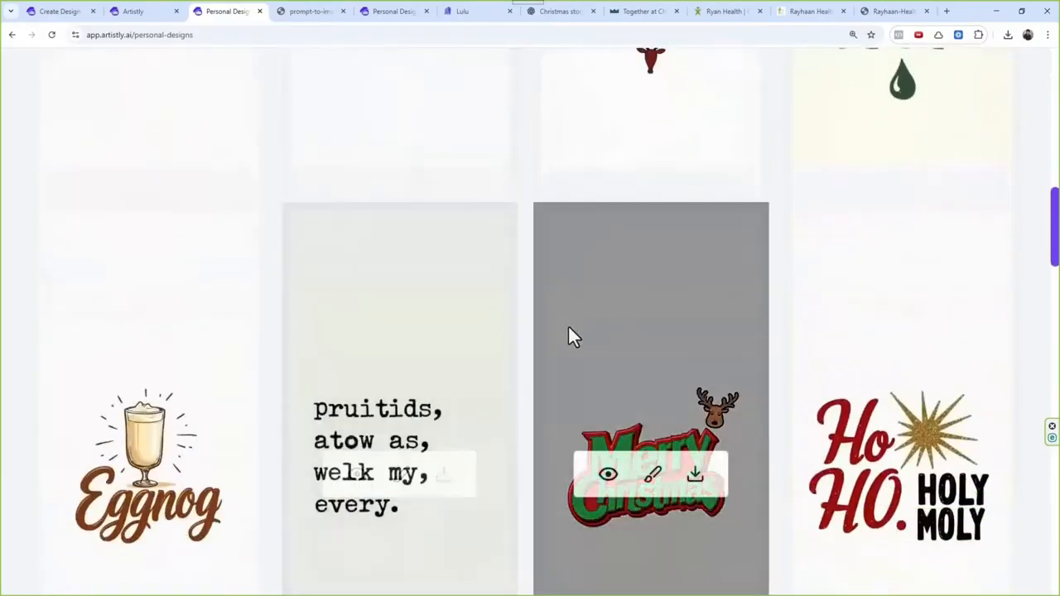
{"action": "scroll", "coordinate": [528, 372], "scroll_direction": "down", "scroll_amount": 1}
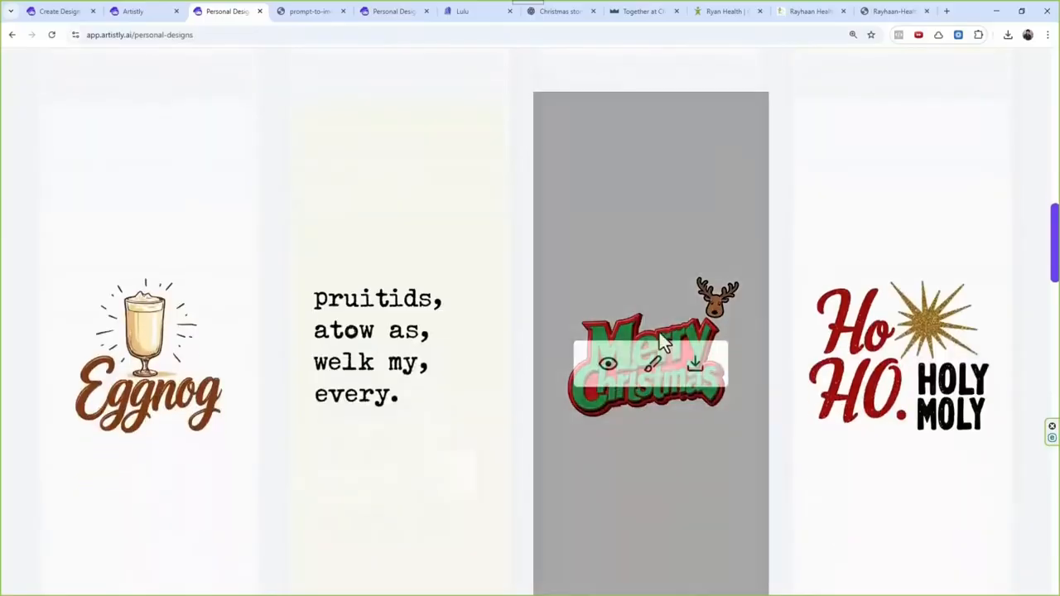
{"action": "scroll", "coordinate": [613, 371], "scroll_direction": "down", "scroll_amount": 5}
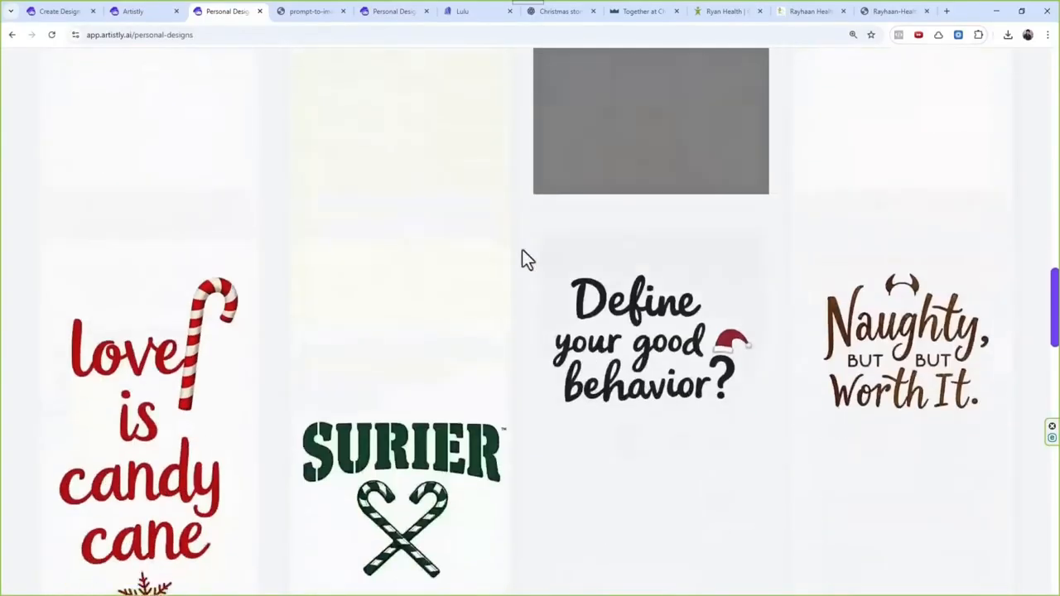
{"action": "scroll", "coordinate": [559, 401], "scroll_direction": "down", "scroll_amount": 2}
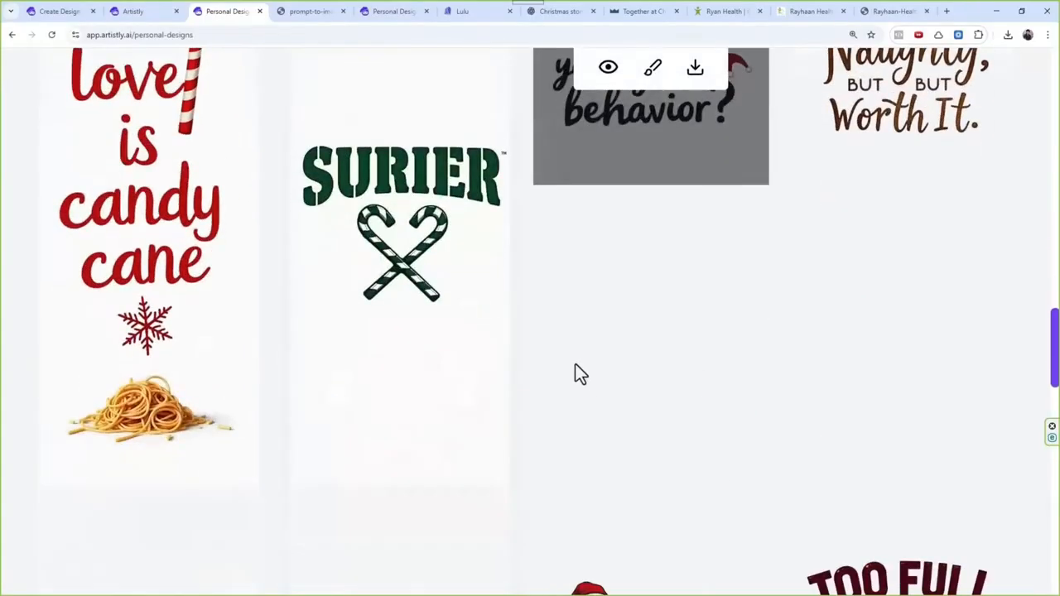
{"action": "scroll", "coordinate": [575, 369], "scroll_direction": "up", "scroll_amount": 5}
{"action": "scroll", "coordinate": [451, 328], "scroll_direction": "up", "scroll_amount": 8}
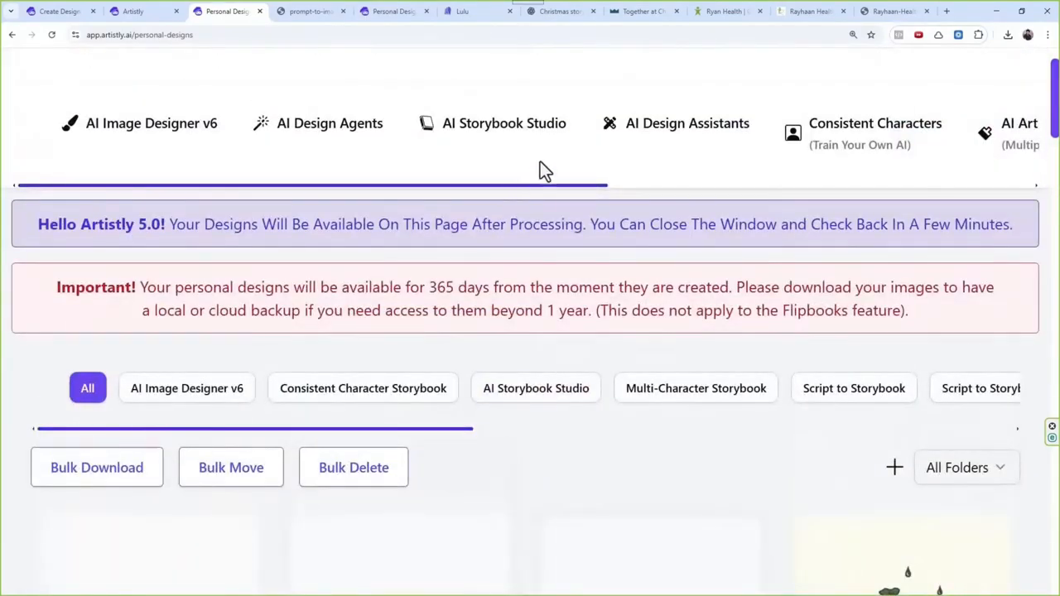
Step: Return to AI Design Assistants and select the Custom Upscaler category
{"action": "left_click", "coordinate": [646, 132]}
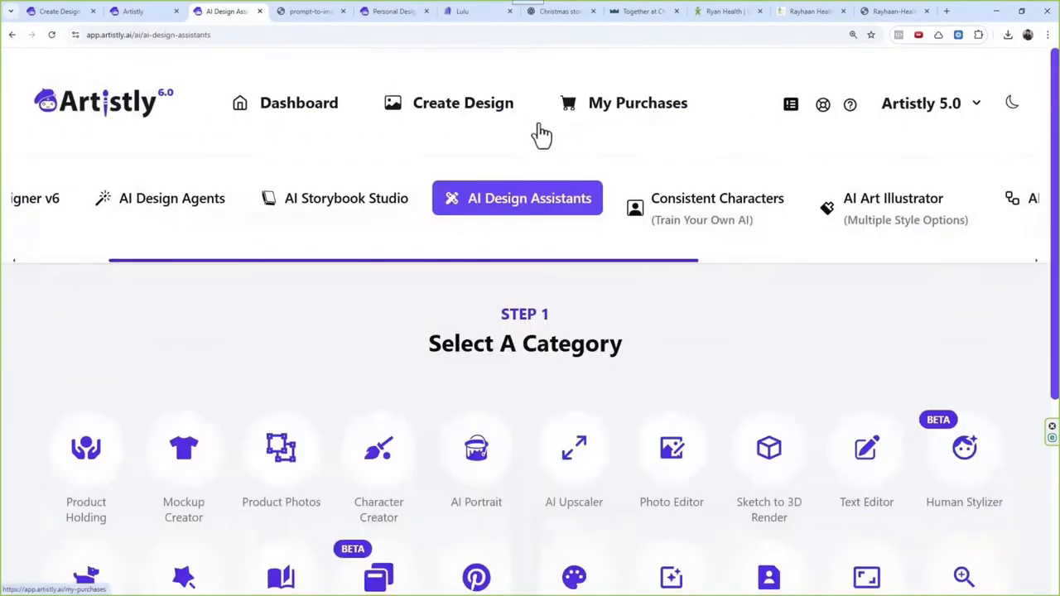
{"action": "scroll", "coordinate": [644, 450], "scroll_direction": "down", "scroll_amount": 2}
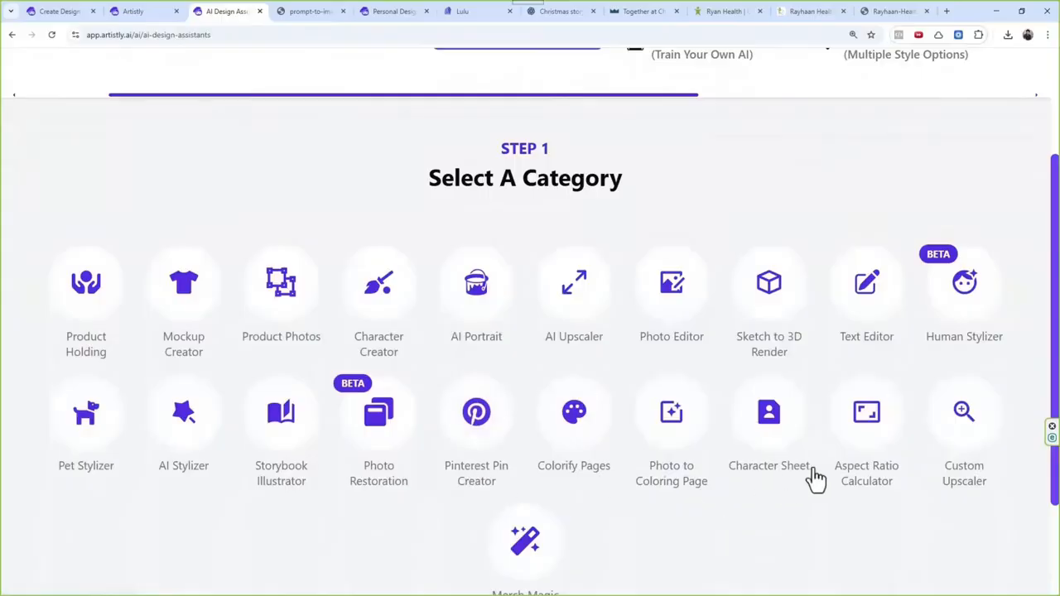
{"action": "left_click", "coordinate": [963, 417]}
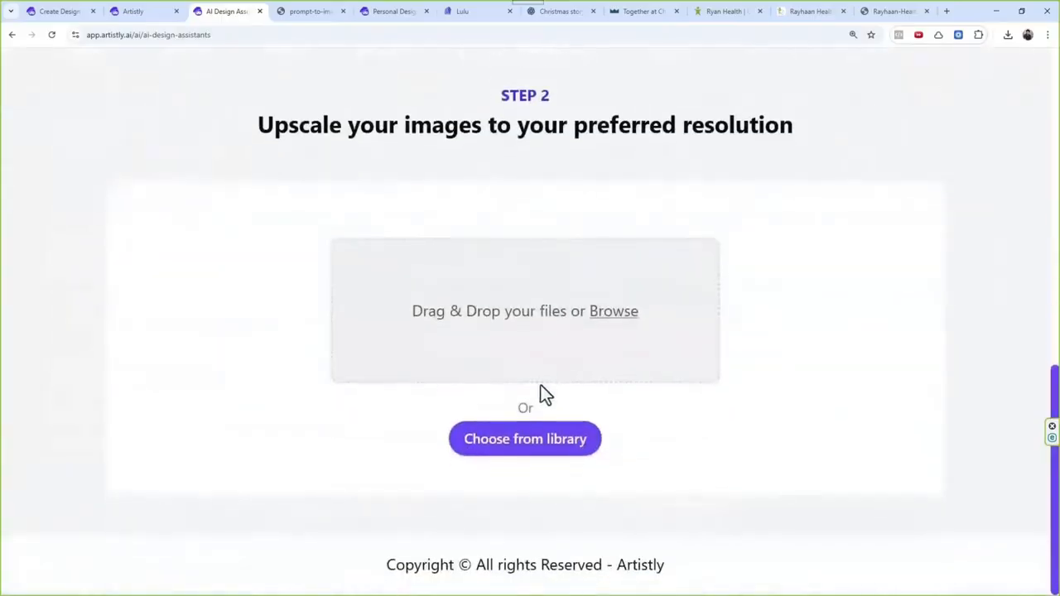
Step: Open the media library for the upscaler and select the SURIER, "pruitids" and "Tried Good" designs
{"action": "left_click", "coordinate": [530, 445]}
{"action": "left_click", "coordinate": [208, 362]}
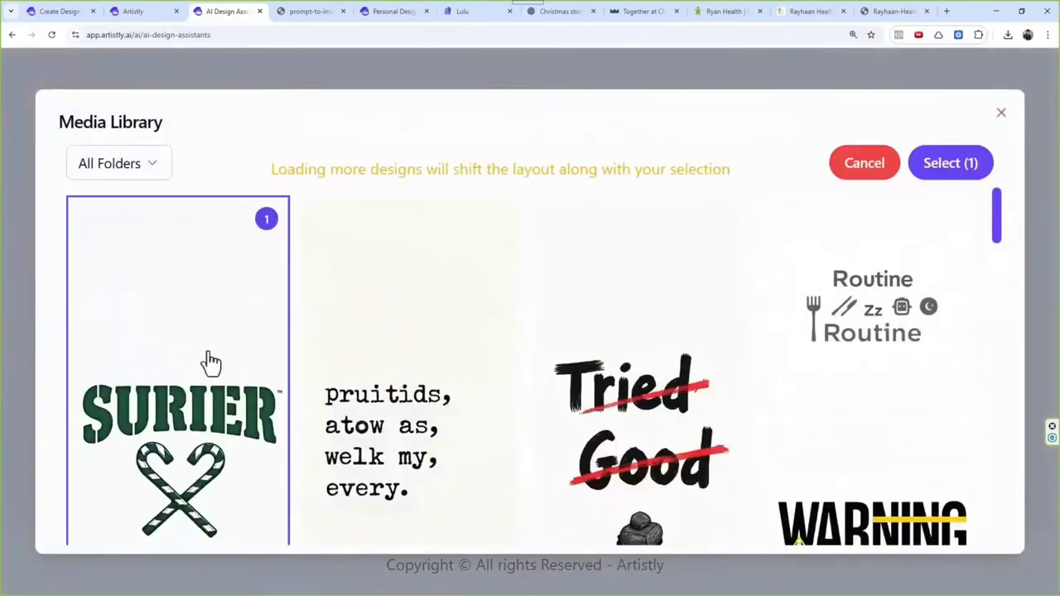
{"action": "left_click", "coordinate": [398, 373]}
{"action": "left_click", "coordinate": [572, 397]}
Step: Add the candy cane, Eggnog, "Worth The Calories" and "Ho Ho Holy Moly" designs to the selection and confirm it
{"action": "scroll", "coordinate": [572, 398], "scroll_direction": "down", "scroll_amount": 1}
{"action": "scroll", "coordinate": [372, 464], "scroll_direction": "down", "scroll_amount": 5}
{"action": "left_click", "coordinate": [199, 361]}
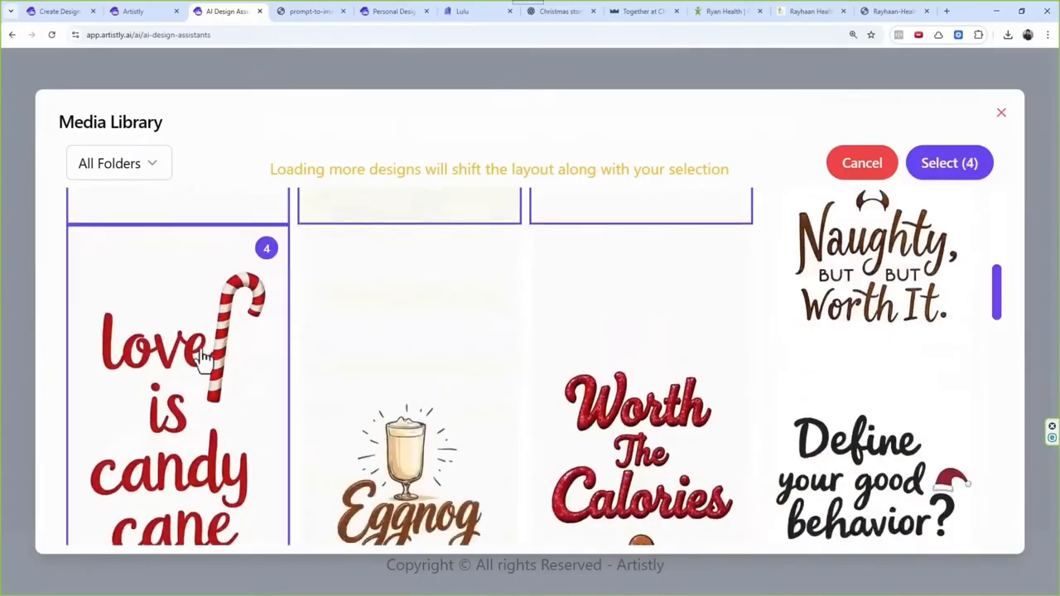
{"action": "left_click", "coordinate": [510, 406]}
{"action": "left_click", "coordinate": [669, 426]}
{"action": "scroll", "coordinate": [489, 387], "scroll_direction": "down", "scroll_amount": 7}
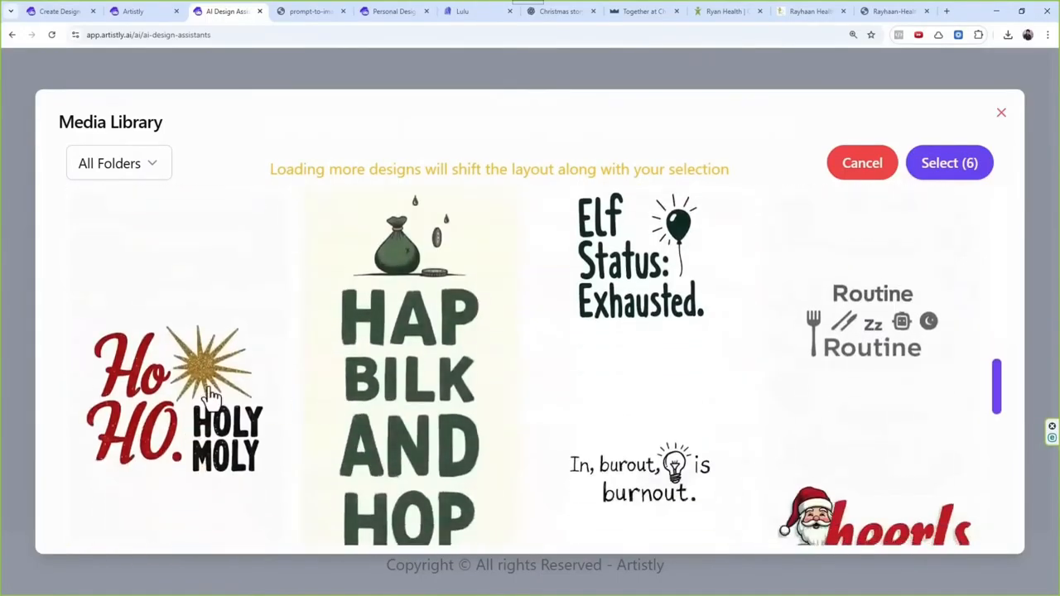
{"action": "left_click", "coordinate": [209, 396]}
{"action": "scroll", "coordinate": [852, 277], "scroll_direction": "up", "scroll_amount": 3}
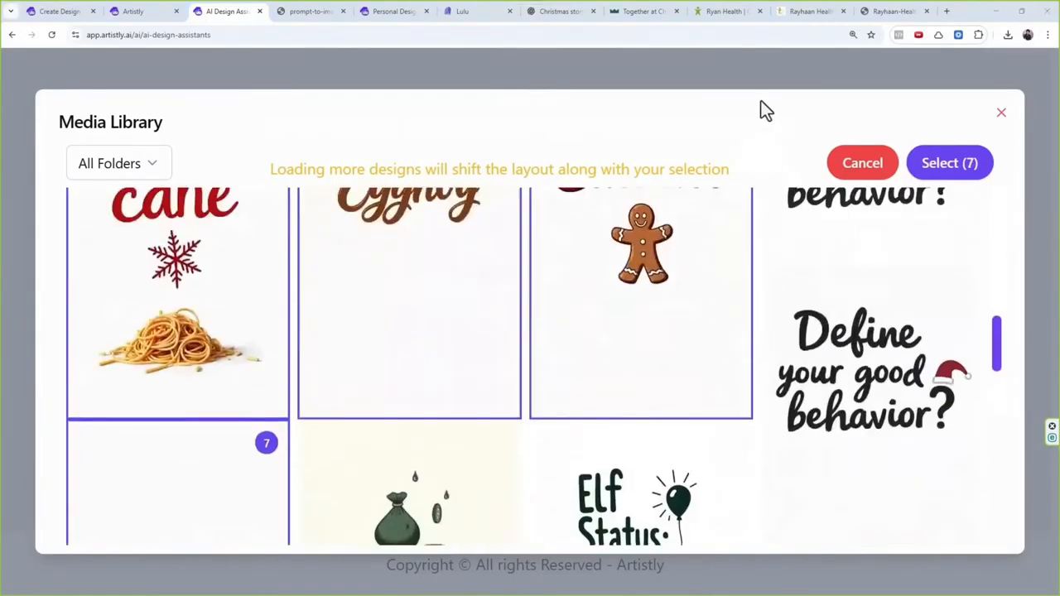
{"action": "left_click", "coordinate": [954, 166]}
Step: Set the preferred resolution to 5 inches wide by 11 inches high and upscale the chosen designs
{"action": "scroll", "coordinate": [520, 406], "scroll_direction": "down", "scroll_amount": 4}
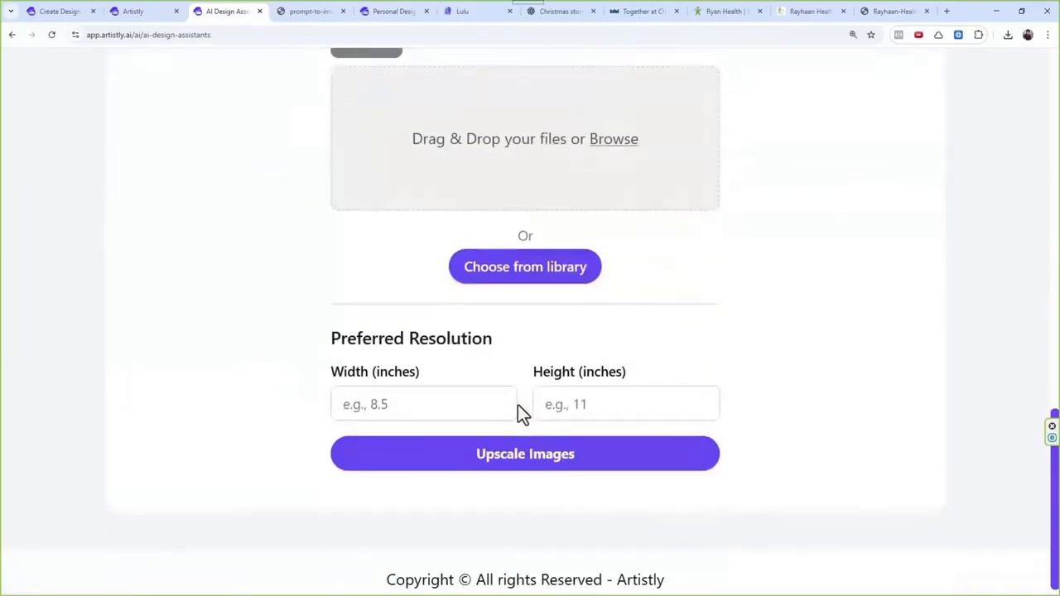
{"action": "left_click", "coordinate": [438, 402]}
{"action": "type", "text": "5"}
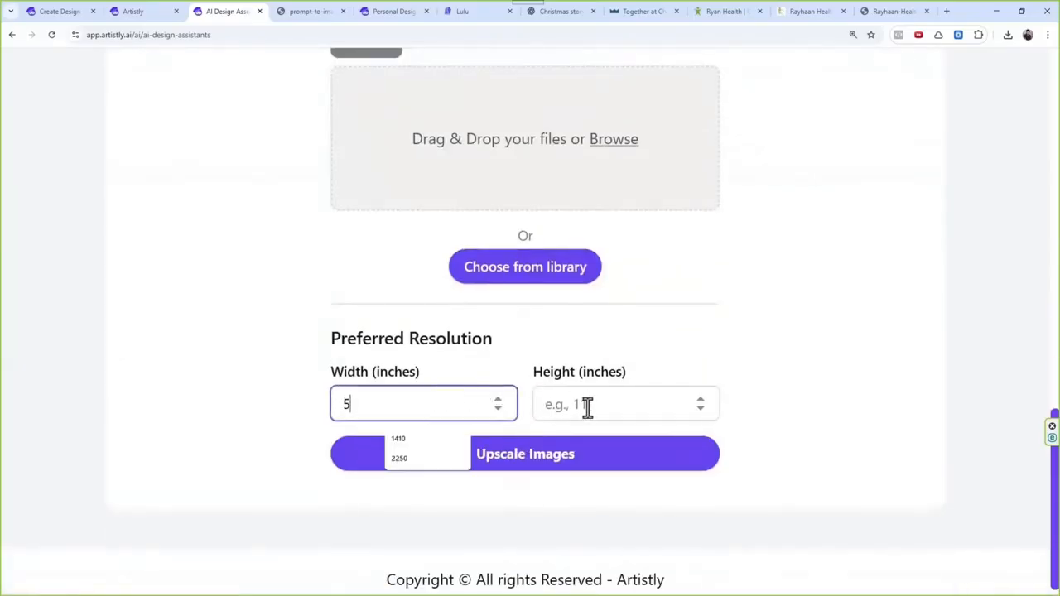
{"action": "left_click", "coordinate": [587, 405]}
{"action": "type", "text": "11"}
{"action": "left_click", "coordinate": [772, 447]}
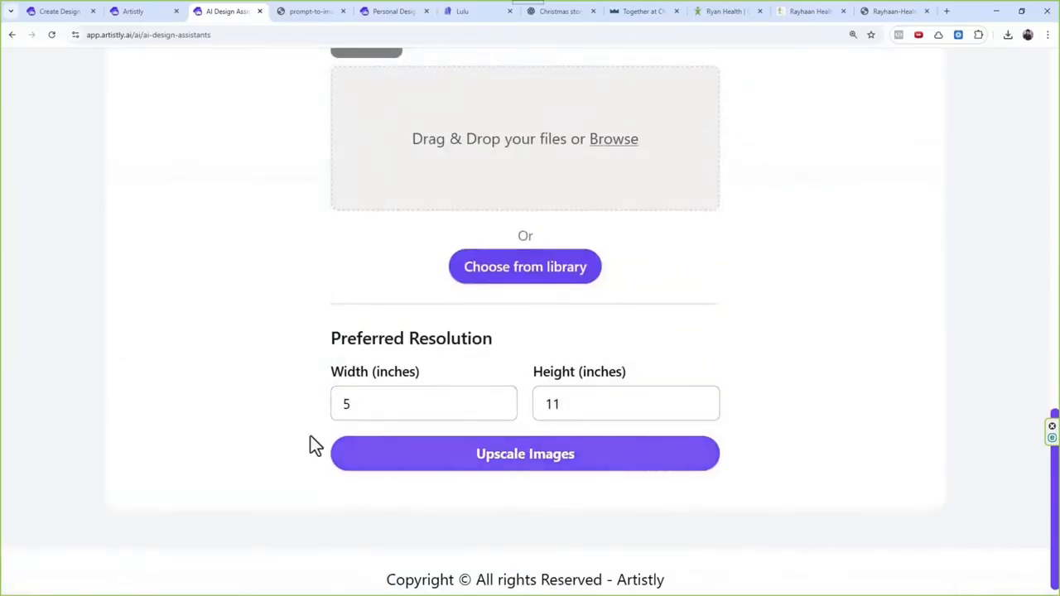
{"action": "left_click", "coordinate": [607, 469]}
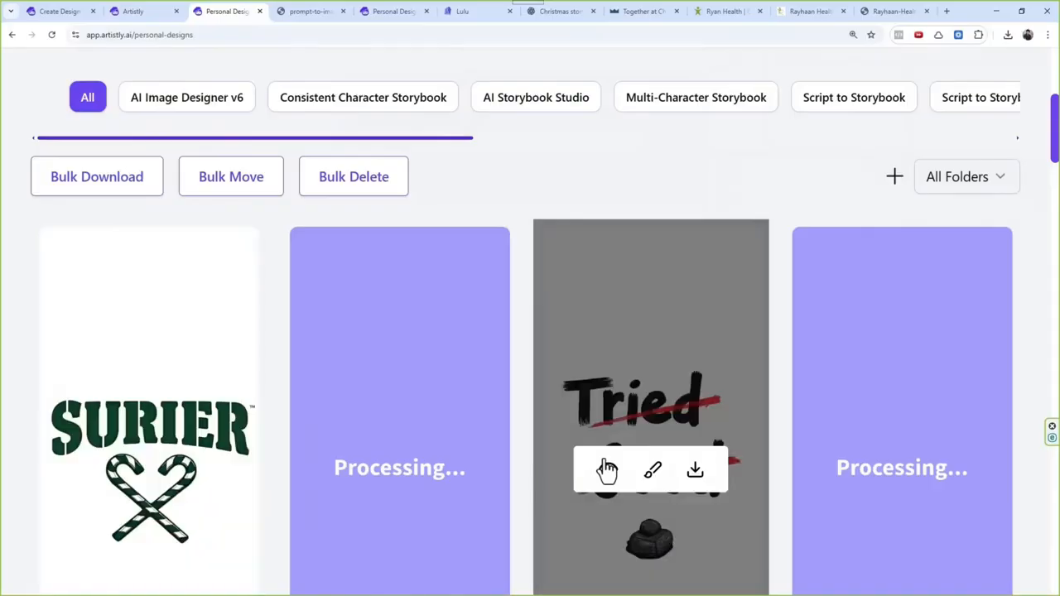
Step: Examine the upscaled Christmas designs among the personal designs, and view the design tools as far as AI Bulk Actions
{"action": "scroll", "coordinate": [578, 372], "scroll_direction": "down", "scroll_amount": 4}
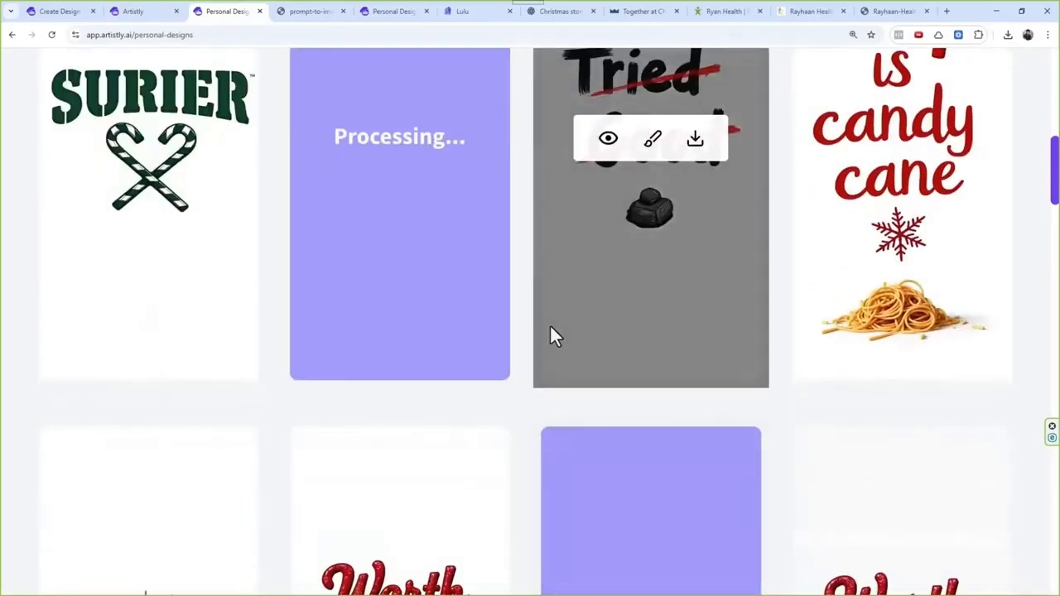
{"action": "scroll", "coordinate": [550, 324], "scroll_direction": "down", "scroll_amount": 4}
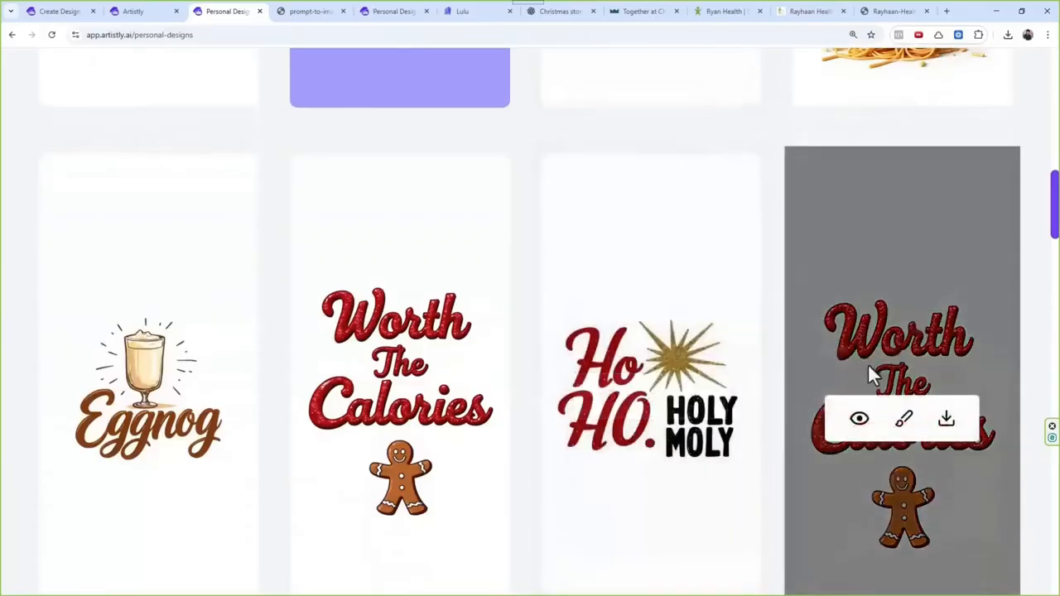
{"action": "scroll", "coordinate": [660, 367], "scroll_direction": "up", "scroll_amount": 4}
{"action": "scroll", "coordinate": [655, 340], "scroll_direction": "down", "scroll_amount": 4}
{"action": "scroll", "coordinate": [675, 303], "scroll_direction": "down", "scroll_amount": 5}
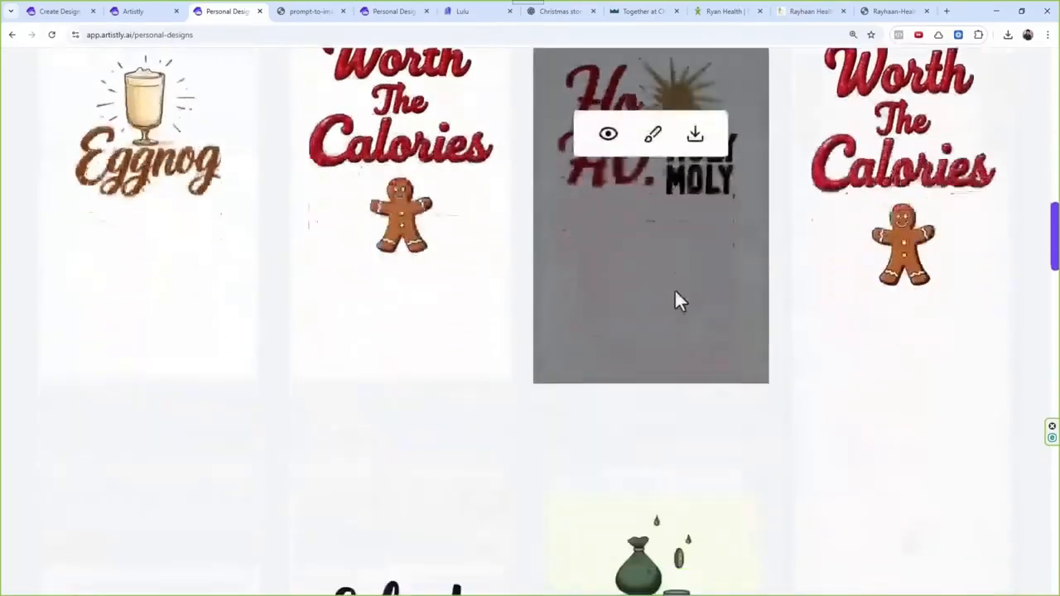
{"action": "scroll", "coordinate": [506, 319], "scroll_direction": "up", "scroll_amount": 9}
{"action": "scroll", "coordinate": [517, 282], "scroll_direction": "up", "scroll_amount": 6}
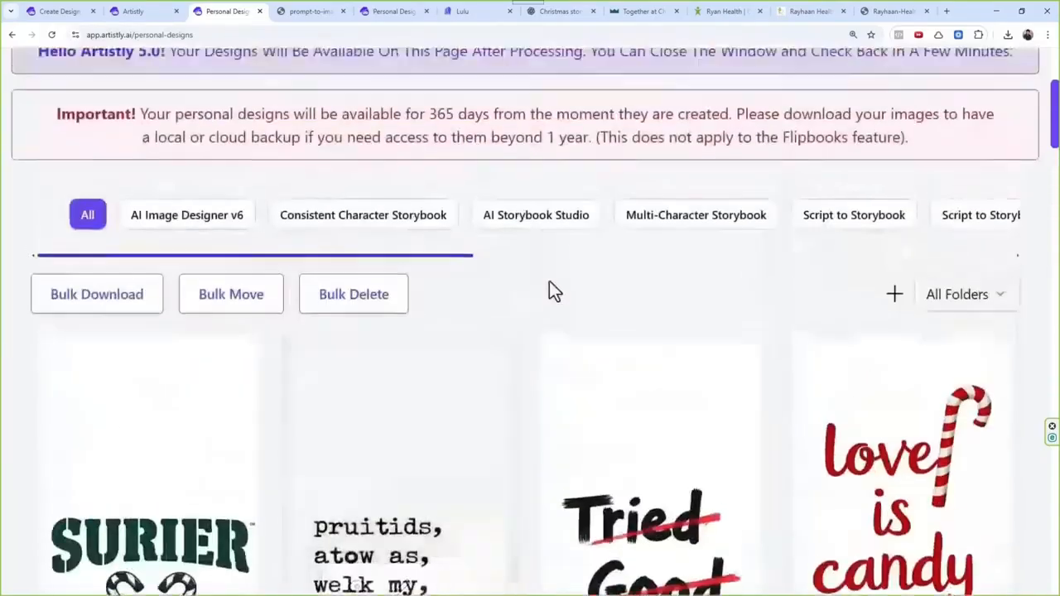
{"action": "left_click_drag", "start_coordinate": [645, 262], "coordinate": [820, 229]}
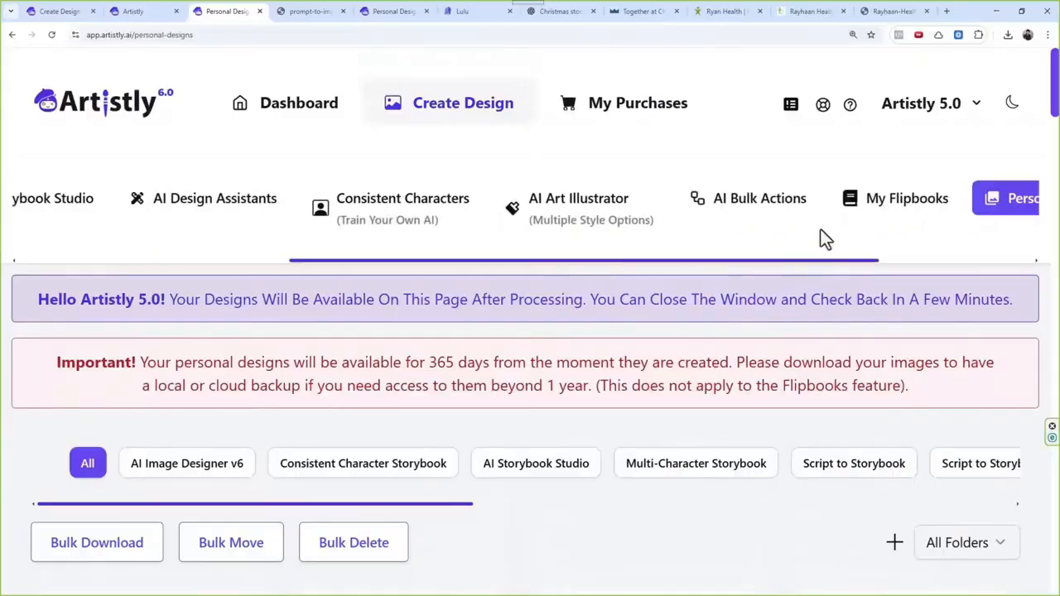
Step: Start a new action in AI Bulk Actions and open the media library to choose its images
{"action": "left_click", "coordinate": [762, 209]}
{"action": "scroll", "coordinate": [568, 393], "scroll_direction": "down", "scroll_amount": 1}
{"action": "left_click", "coordinate": [567, 393]}
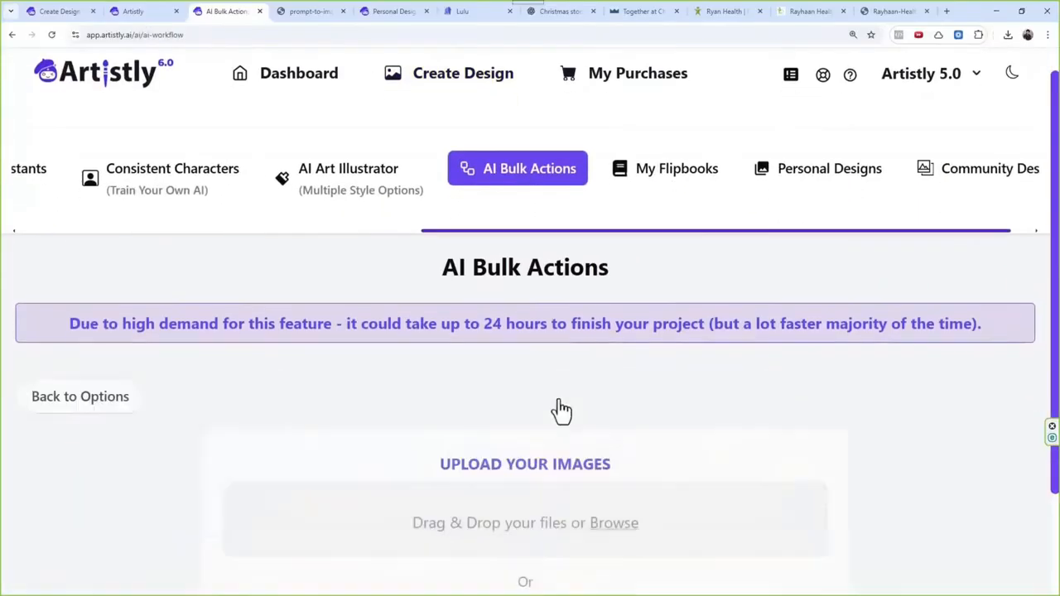
{"action": "scroll", "coordinate": [564, 256], "scroll_direction": "down", "scroll_amount": 2}
{"action": "left_click", "coordinate": [527, 478]}
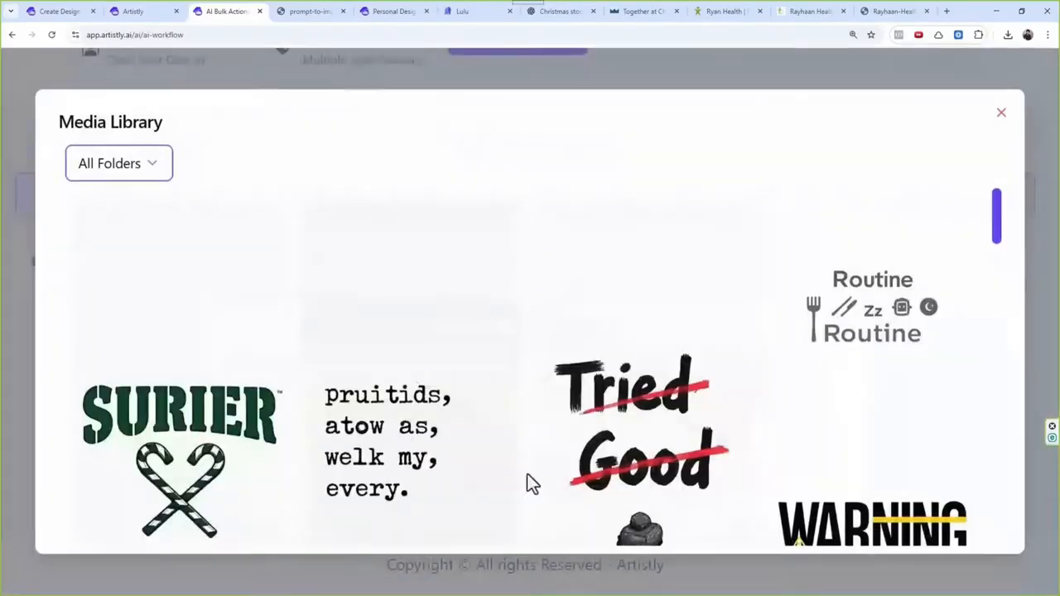
Step: Select the "Ho Ho Holy Moly", "pruitids", "Merry Christmas", "Tried Good", "Worth The Calories" and SURIER designs and confirm the selection
{"action": "left_click", "coordinate": [222, 334]}
{"action": "left_click", "coordinate": [410, 344]}
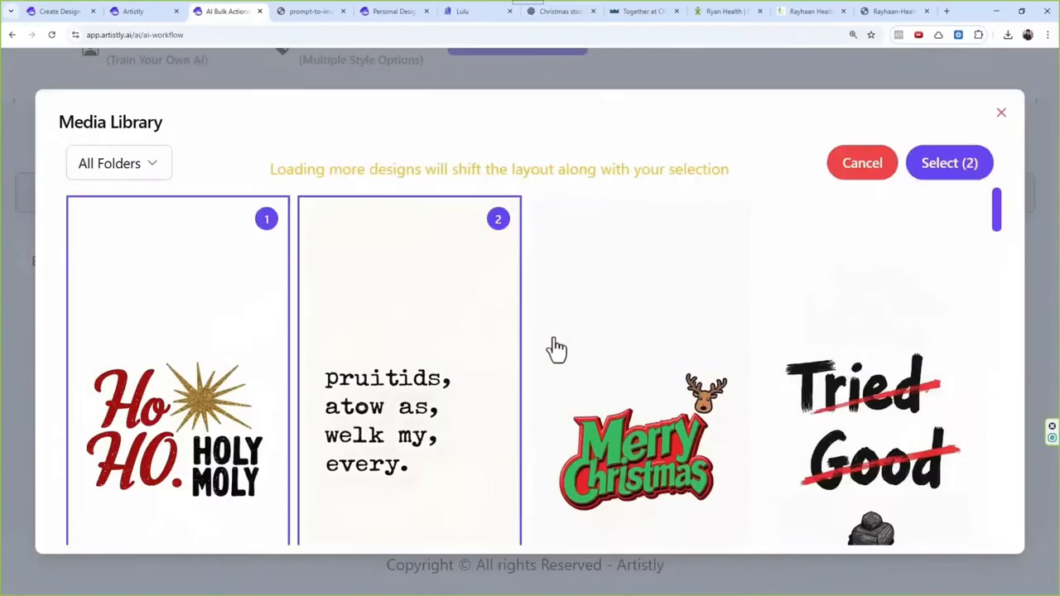
{"action": "left_click", "coordinate": [572, 354]}
{"action": "left_click", "coordinate": [937, 362]}
{"action": "scroll", "coordinate": [764, 419], "scroll_direction": "down", "scroll_amount": 5}
{"action": "left_click", "coordinate": [118, 373]}
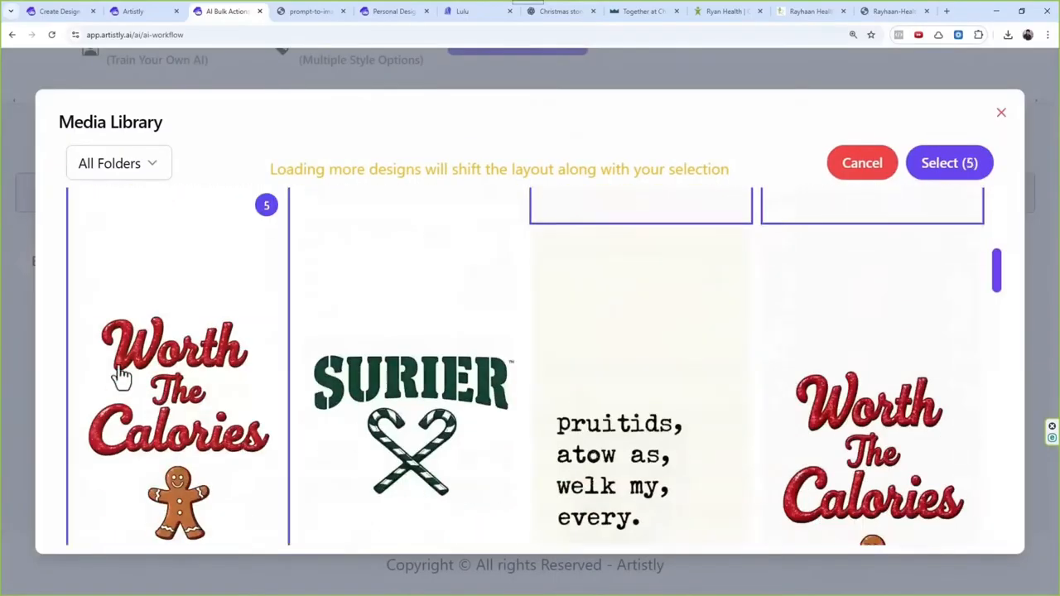
{"action": "left_click", "coordinate": [444, 370]}
{"action": "left_click", "coordinate": [974, 174]}
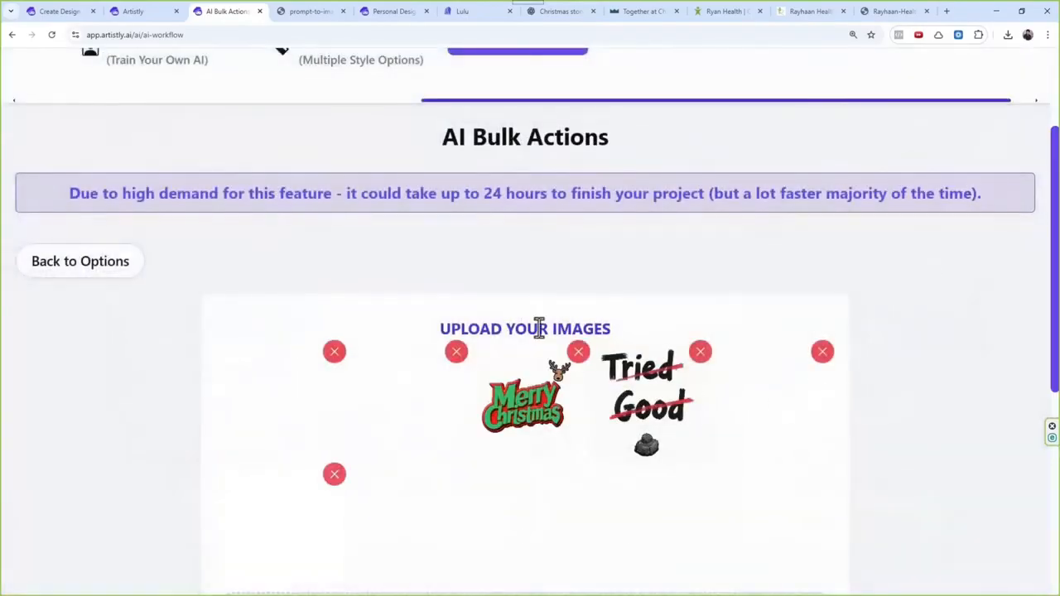
Step: Add a Remove Background step to the bulk action and build it with the title "v6"
{"action": "scroll", "coordinate": [546, 348], "scroll_direction": "down", "scroll_amount": 5}
{"action": "left_click", "coordinate": [529, 406]}
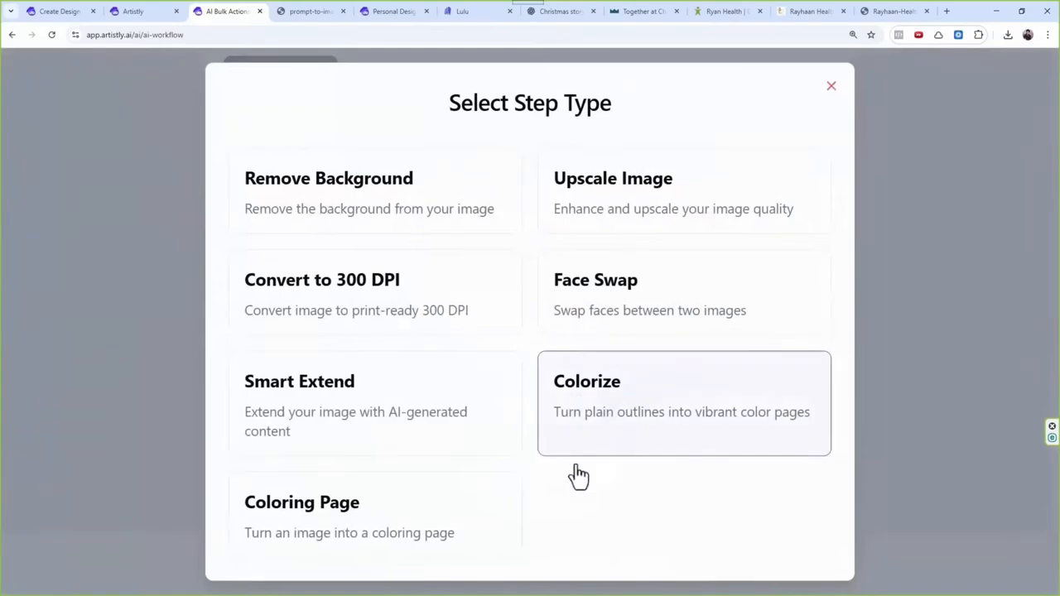
{"action": "left_click", "coordinate": [402, 217]}
{"action": "scroll", "coordinate": [587, 397], "scroll_direction": "down", "scroll_amount": 2}
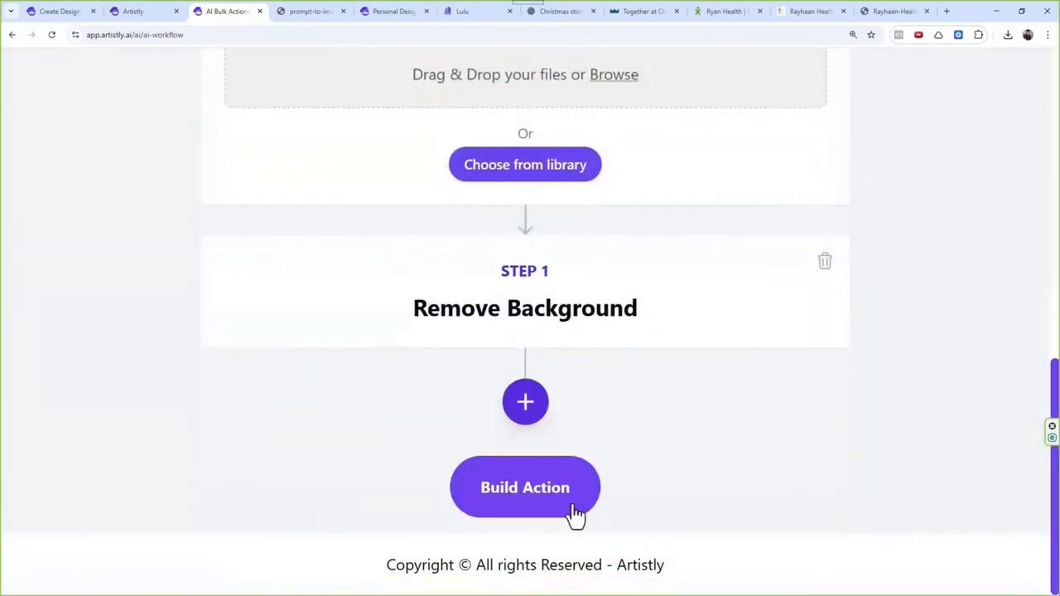
{"action": "left_click", "coordinate": [563, 512]}
{"action": "type", "text": "v6"}
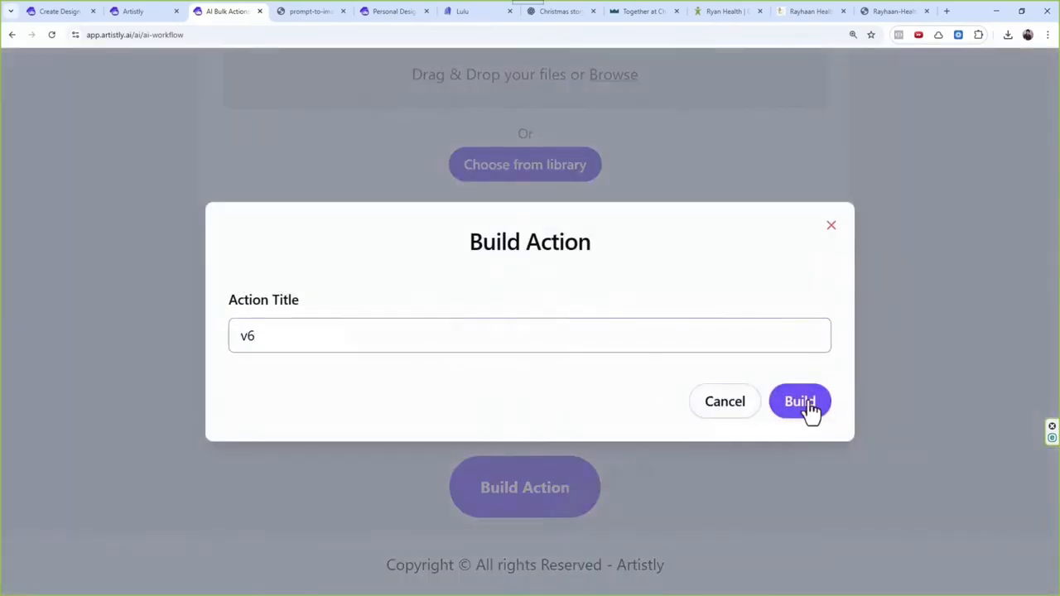
{"action": "left_click", "coordinate": [803, 406]}
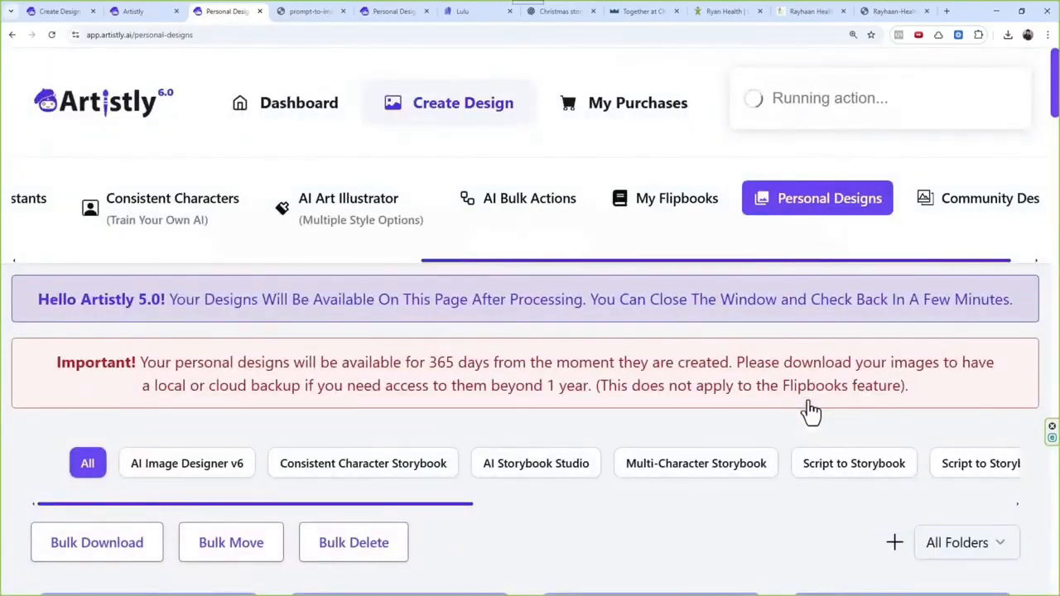
Step: Look through the bulk action's output in the personal designs and examine the dimensions of the "pruitids" design
{"action": "scroll", "coordinate": [635, 516], "scroll_direction": "down", "scroll_amount": 7}
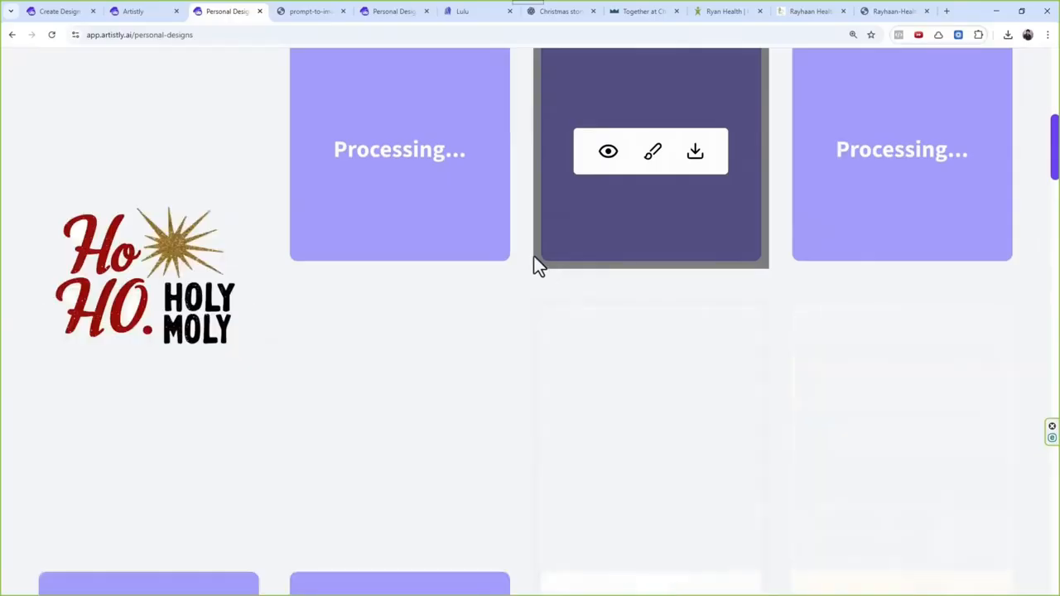
{"action": "scroll", "coordinate": [538, 286], "scroll_direction": "up", "scroll_amount": 3}
{"action": "scroll", "coordinate": [537, 327], "scroll_direction": "down", "scroll_amount": 2}
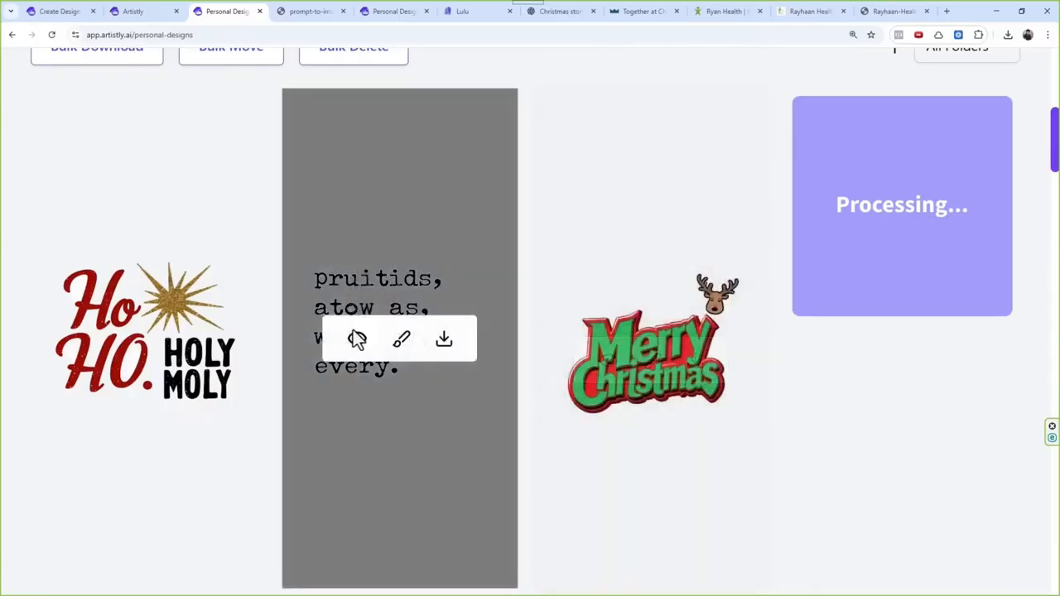
{"action": "left_click", "coordinate": [358, 339]}
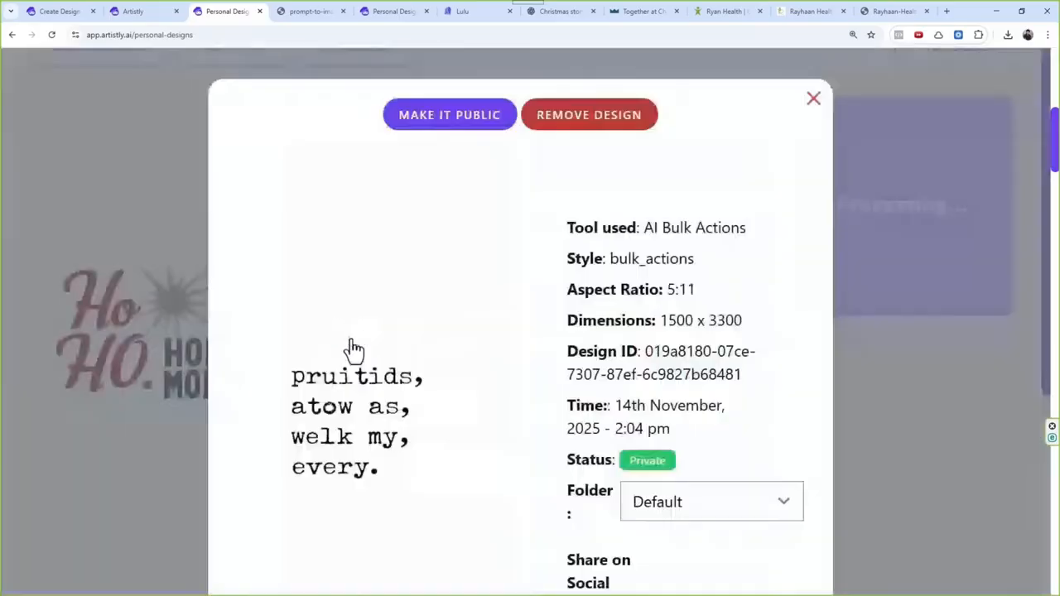
{"action": "left_click_drag", "start_coordinate": [655, 320], "coordinate": [755, 323]}
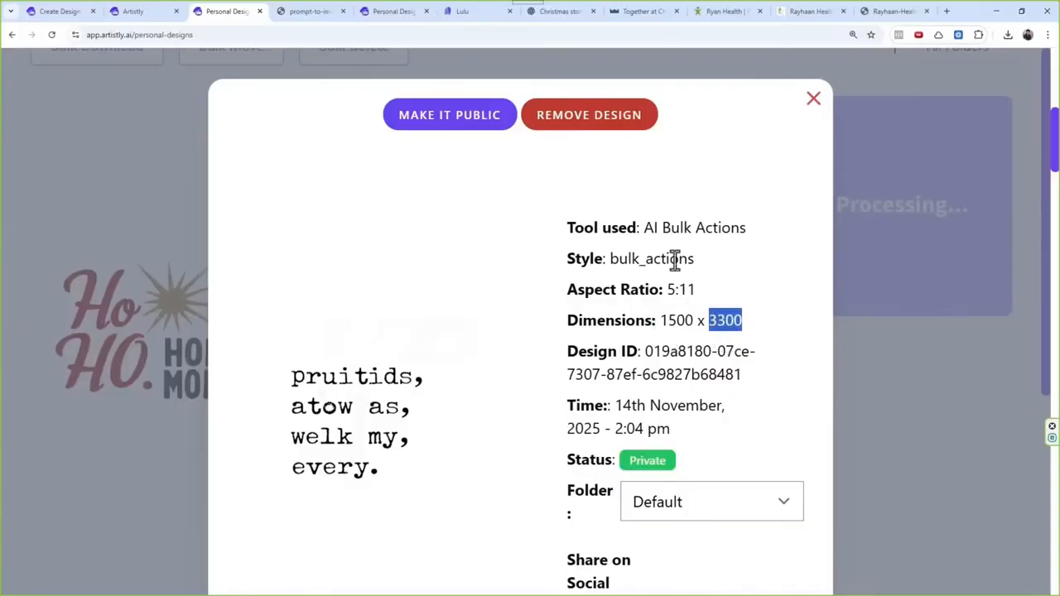
{"action": "scroll", "coordinate": [676, 260], "scroll_direction": "down", "scroll_amount": 2}
{"action": "scroll", "coordinate": [729, 240], "scroll_direction": "up", "scroll_amount": 1}
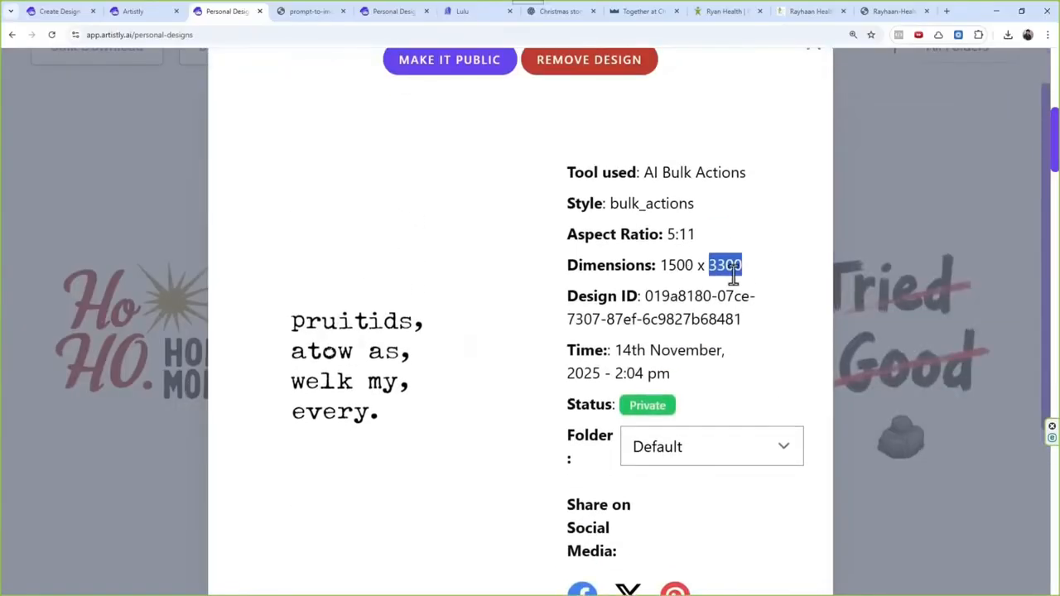
{"action": "scroll", "coordinate": [713, 184], "scroll_direction": "up", "scroll_amount": 1}
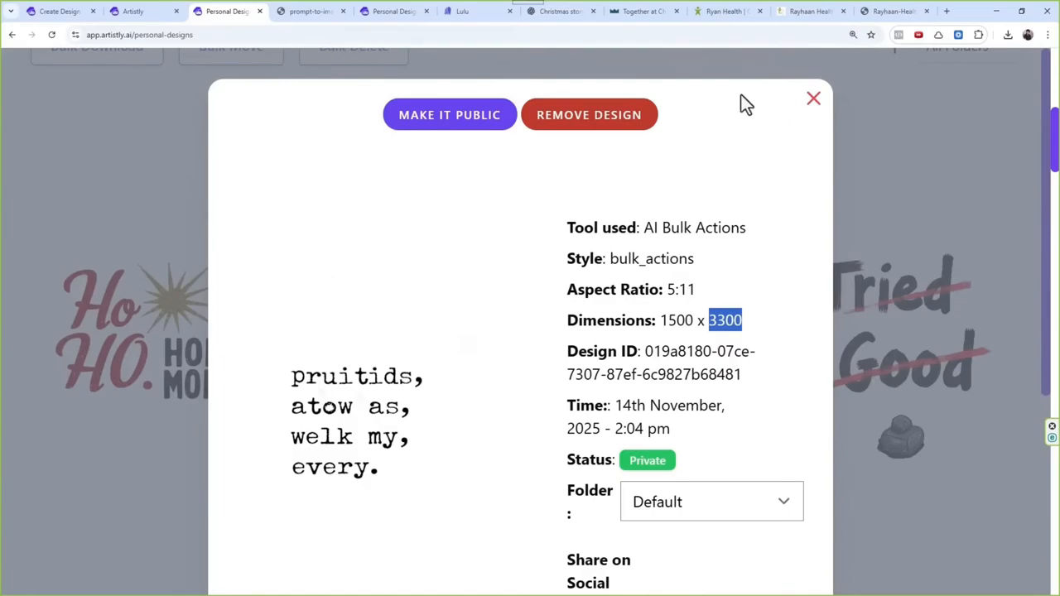
{"action": "left_click", "coordinate": [813, 99]}
Step: View the Consistent Characters tool and the AI Design Agents categories, and open AI Image Designer v6
{"action": "scroll", "coordinate": [561, 337], "scroll_direction": "down", "scroll_amount": 3}
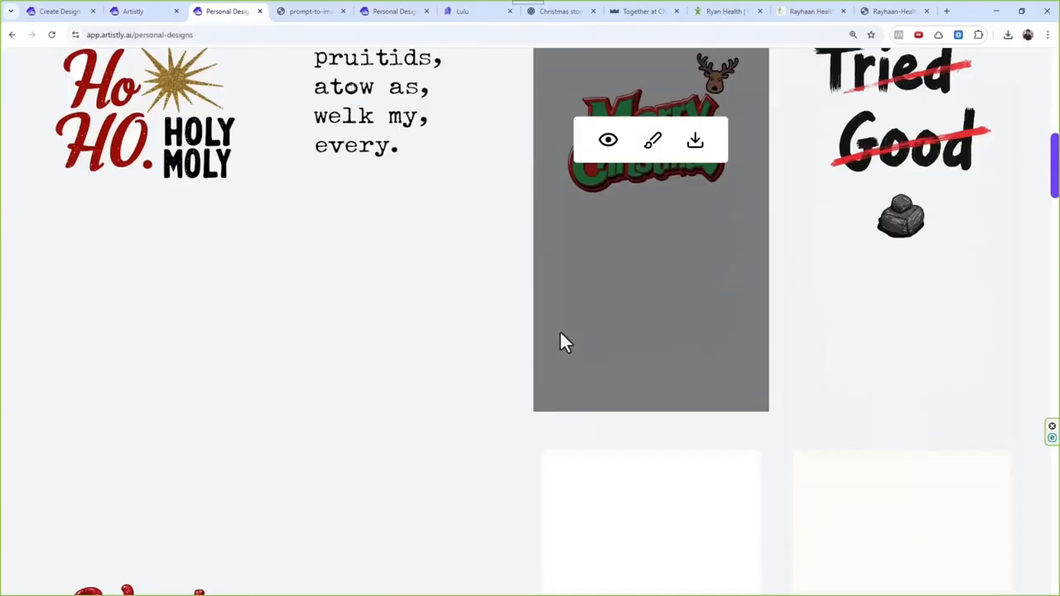
{"action": "scroll", "coordinate": [322, 341], "scroll_direction": "up", "scroll_amount": 6}
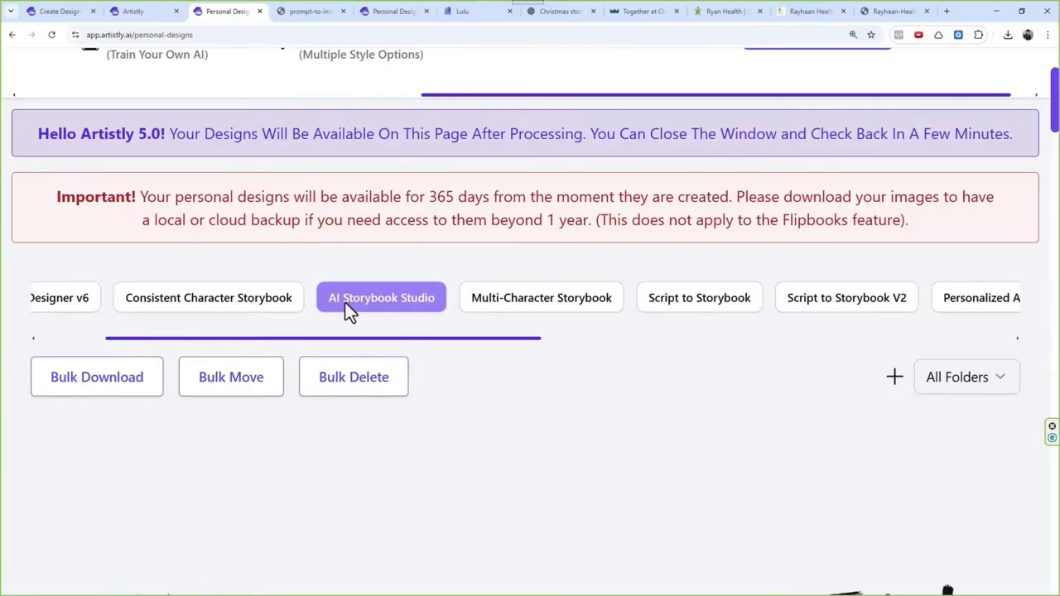
{"action": "scroll", "coordinate": [348, 299], "scroll_direction": "up", "scroll_amount": 2}
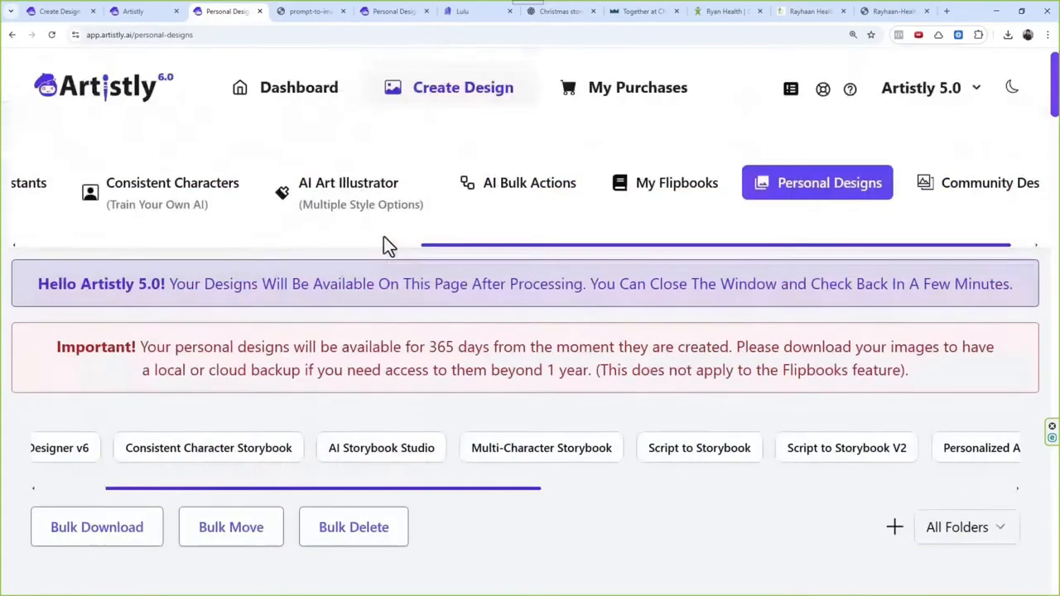
{"action": "left_click", "coordinate": [218, 208]}
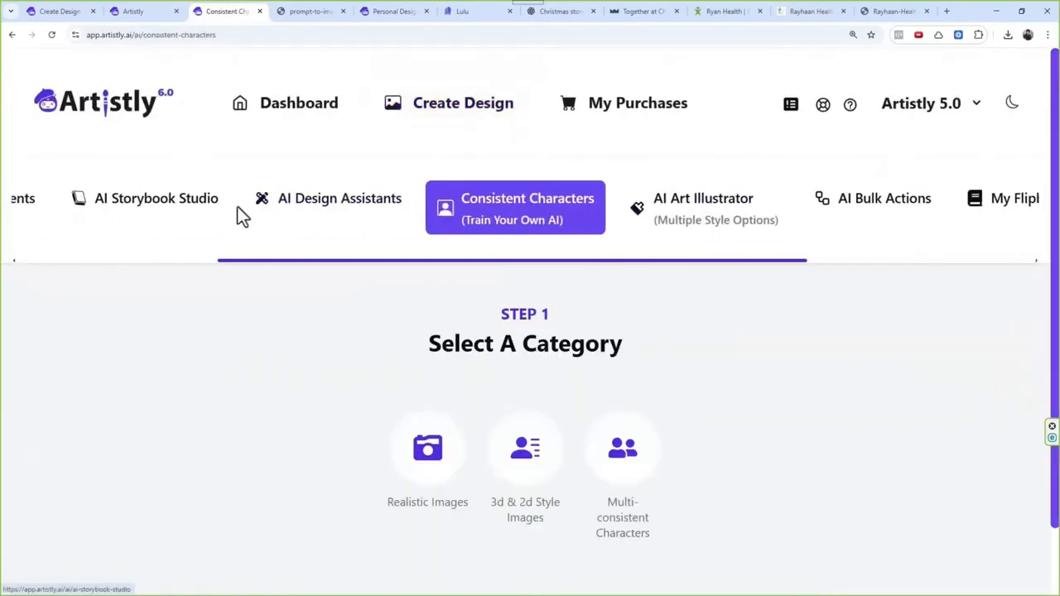
{"action": "left_click", "coordinate": [189, 217]}
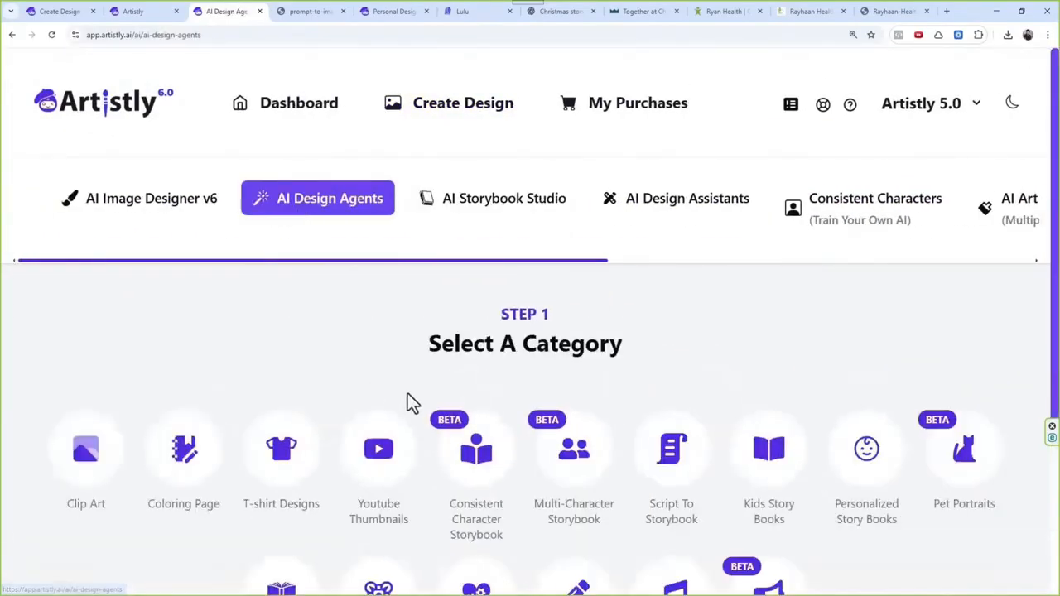
{"action": "scroll", "coordinate": [409, 392], "scroll_direction": "down", "scroll_amount": 2}
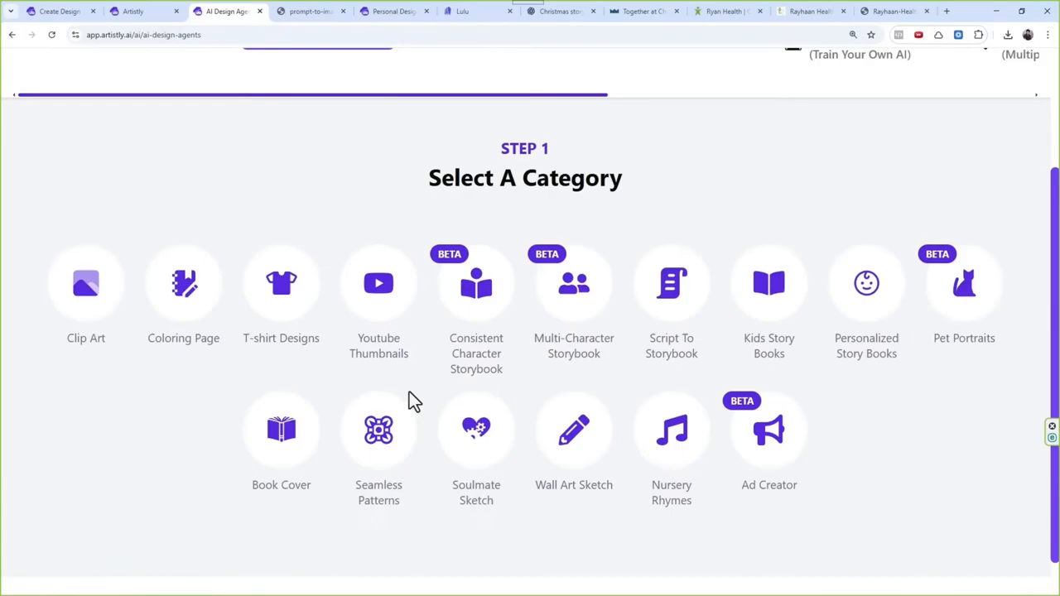
{"action": "scroll", "coordinate": [409, 392], "scroll_direction": "up", "scroll_amount": 3}
{"action": "left_click", "coordinate": [193, 222]}
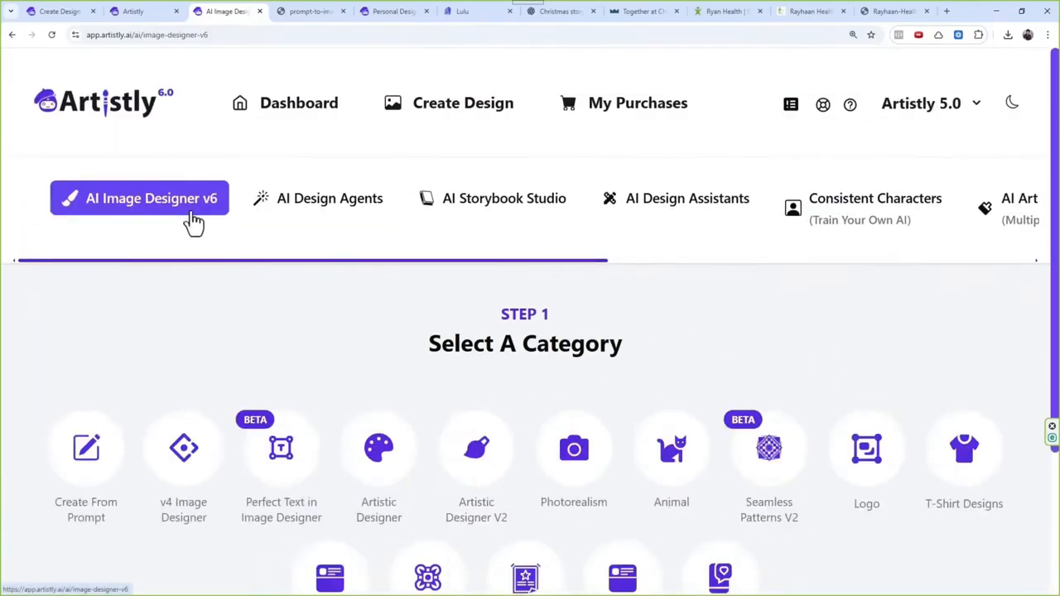